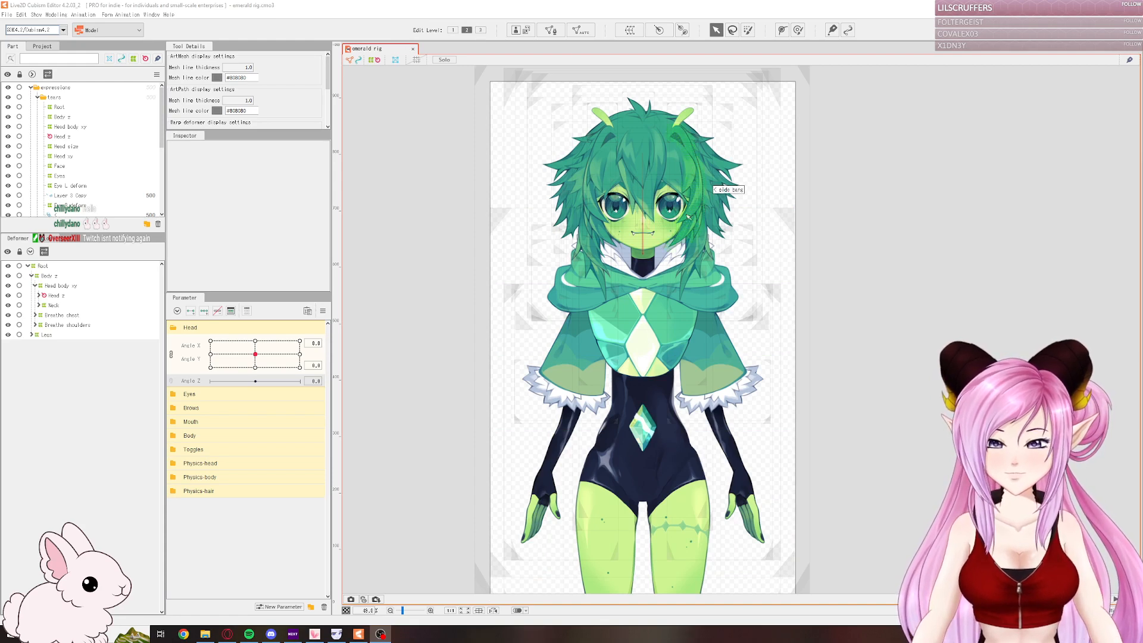
pyautogui.scroll(2, 687, 216)
pyautogui.scroll(-2, 677, 431)
pyautogui.scroll(2, 683, 274)
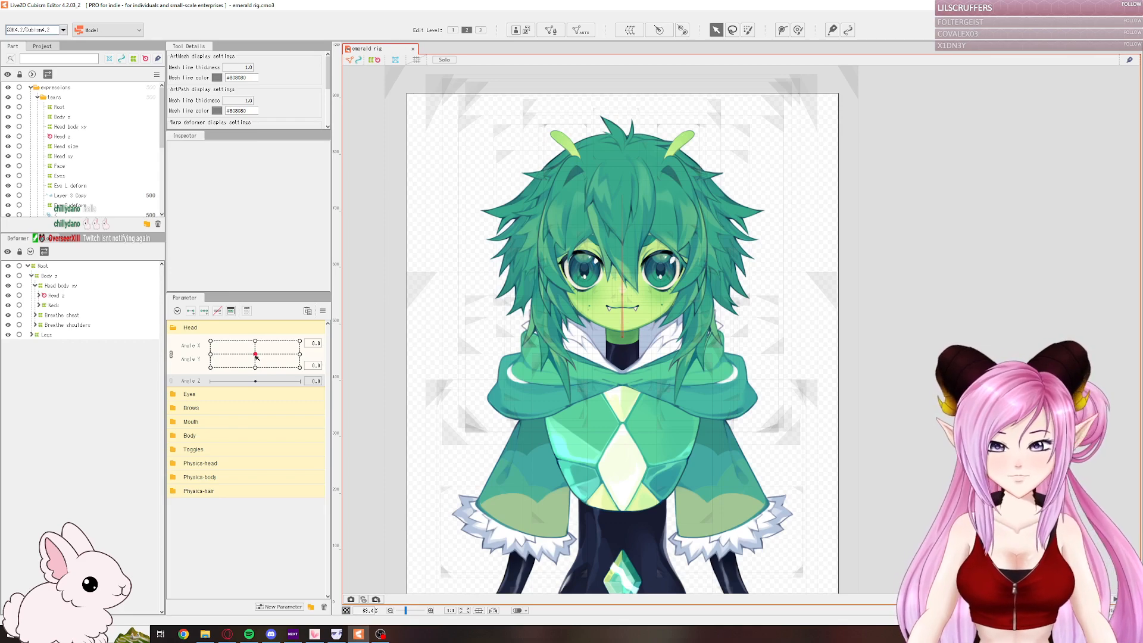
pyautogui.moveTo(258, 357)
pyautogui.mouseDown()
pyautogui.moveTo(210, 341)
pyautogui.moveTo(299, 341)
pyautogui.moveTo(212, 365)
pyautogui.moveTo(247, 327)
pyautogui.moveTo(287, 345)
pyautogui.moveTo(250, 357)
pyautogui.moveTo(254, 348)
pyautogui.moveTo(249, 371)
pyautogui.moveTo(255, 354)
pyautogui.mouseUp()
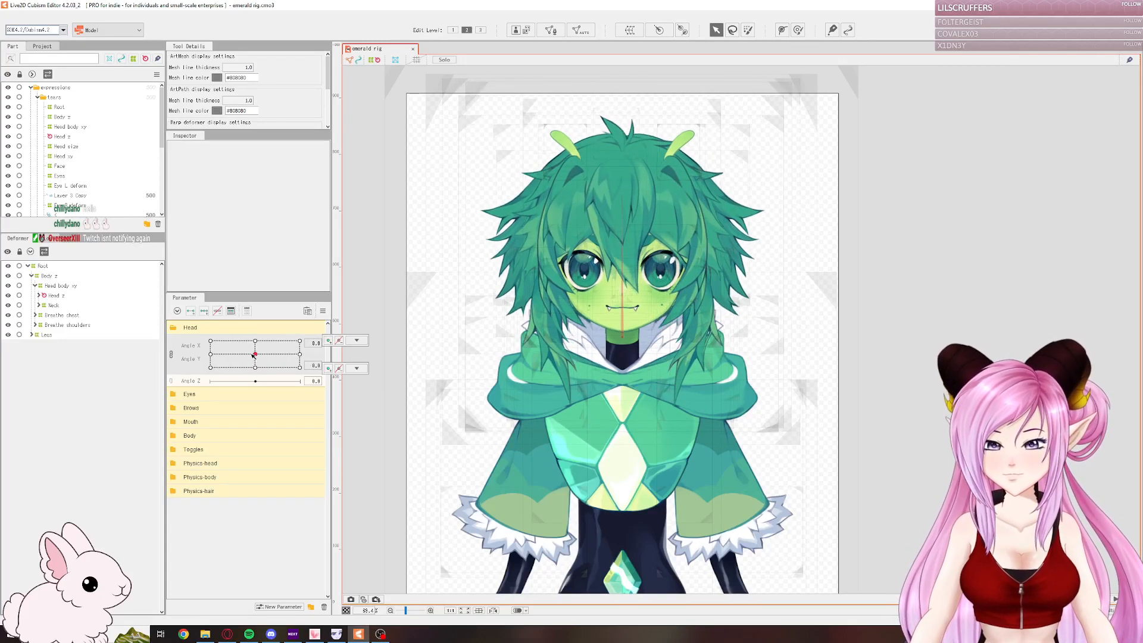
pyautogui.scroll(-4, 495, 220)
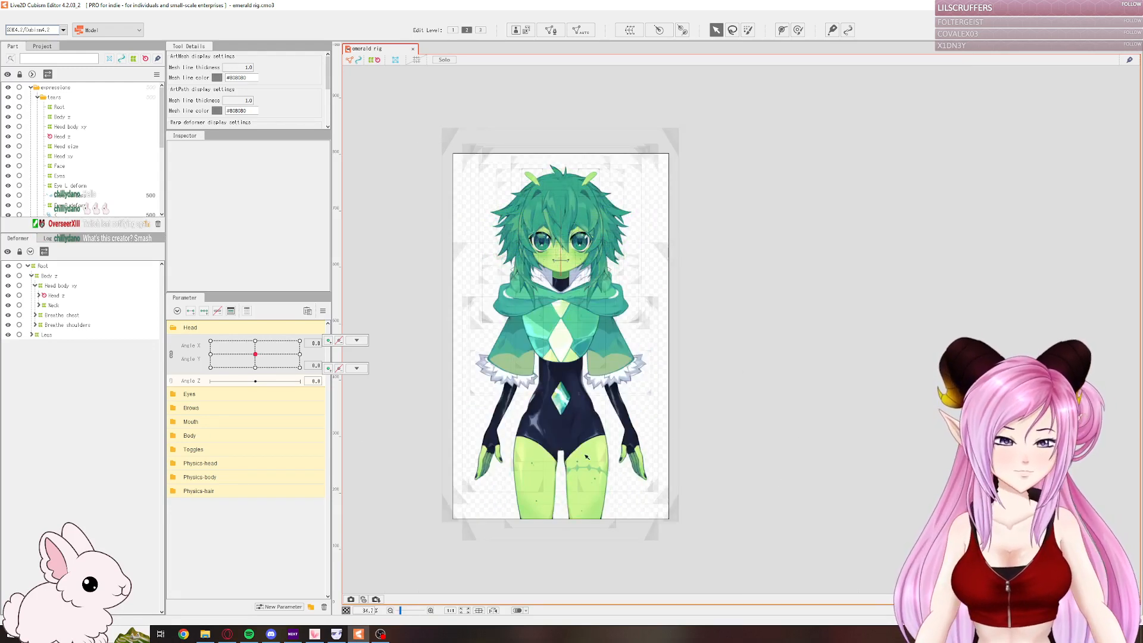
pyautogui.scroll(4, 559, 270)
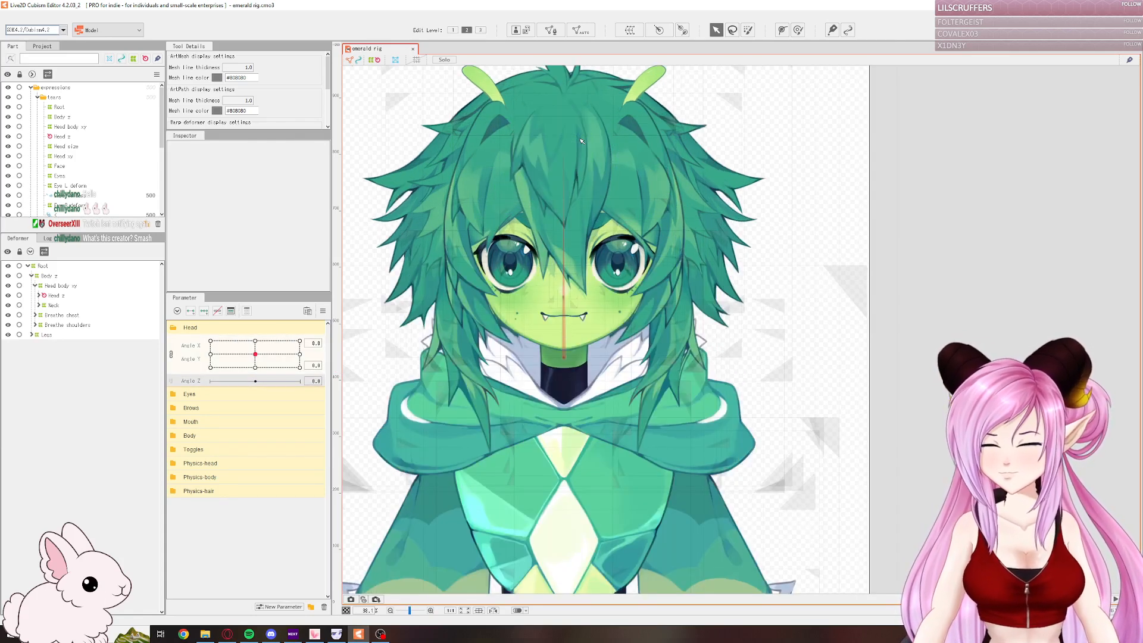
pyautogui.scroll(2, 360, 310)
pyautogui.moveTo(758, 354); pyautogui.dragTo(785, 416)
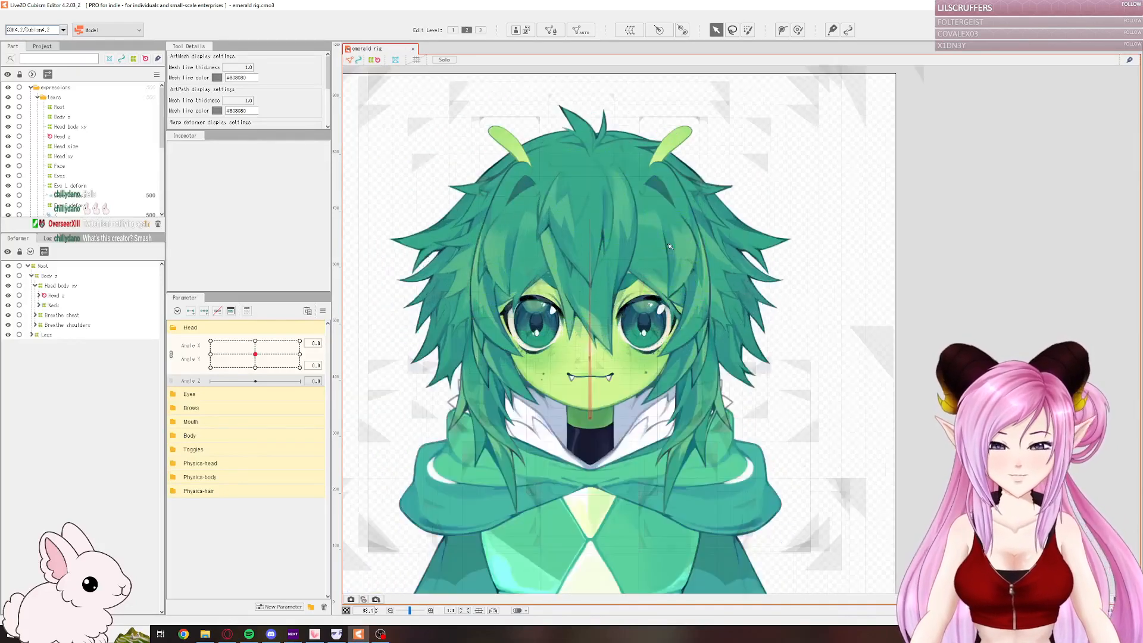
# - Add three Angle Z keys to the Head z rotation deformer and tilt the head to about 21 degrees at Angle Z 30
pyautogui.click(53, 295)
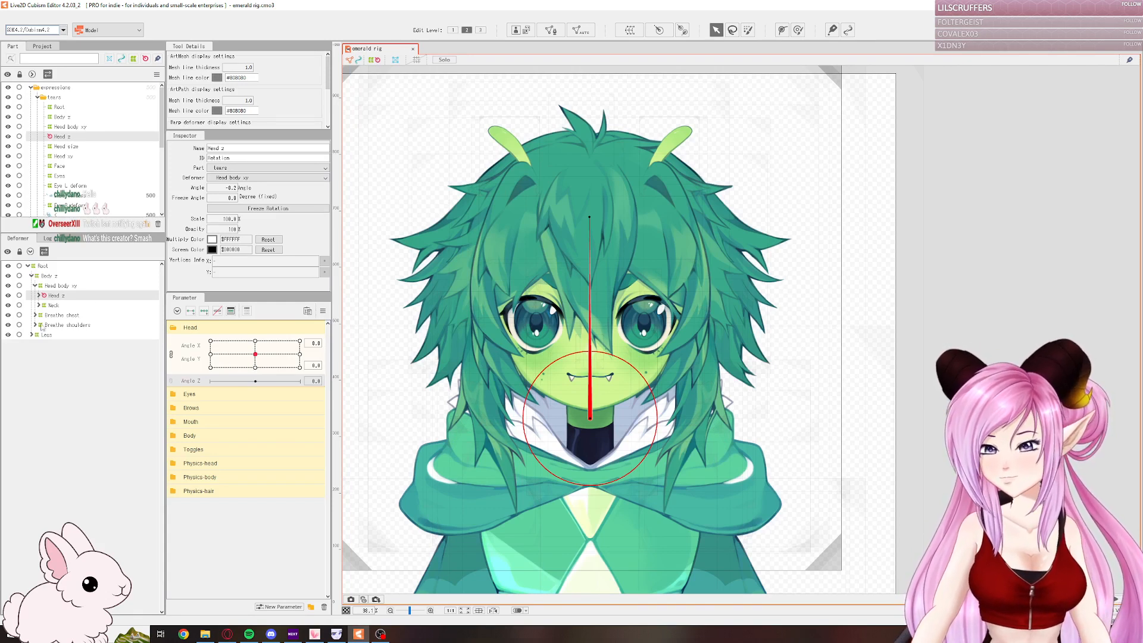
pyautogui.click(205, 311)
pyautogui.click(300, 381)
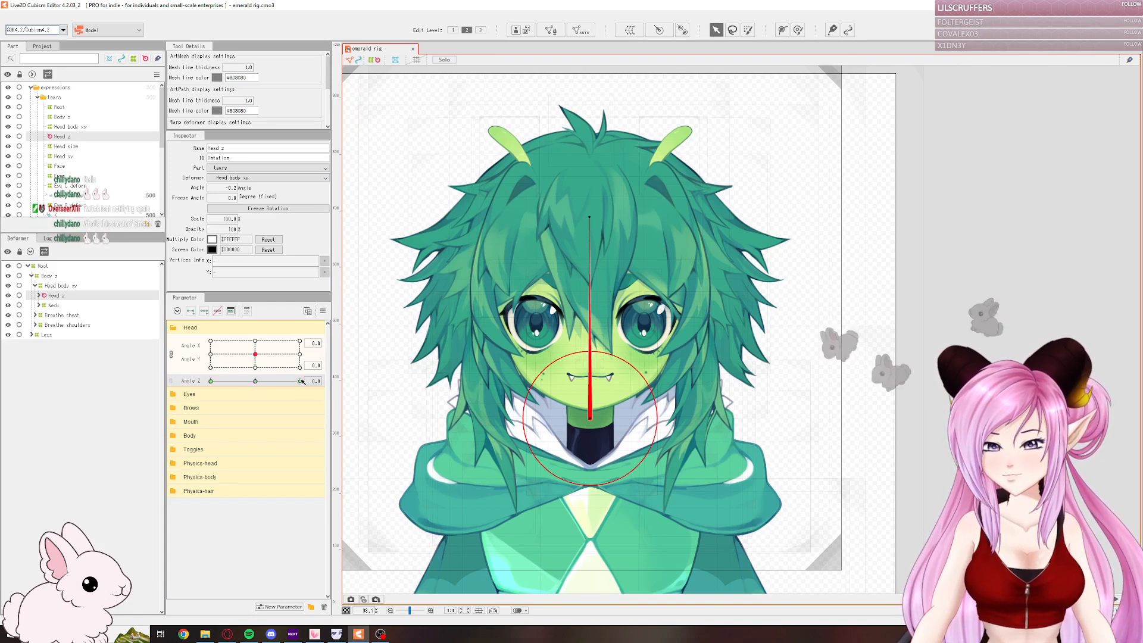
pyautogui.moveTo(595, 219); pyautogui.dragTo(670, 210)
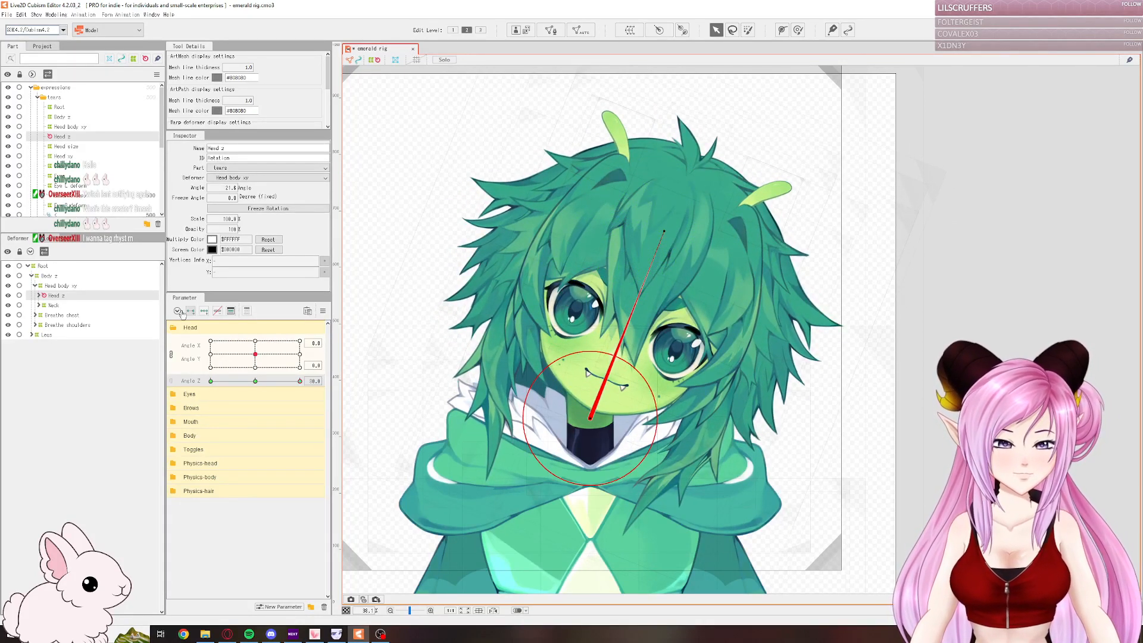
# - Key the Neck z warp deformer with three Angle Z points and shift the neck's upper part toward the tilt at 30
pyautogui.click(47, 304)
pyautogui.click(38, 305)
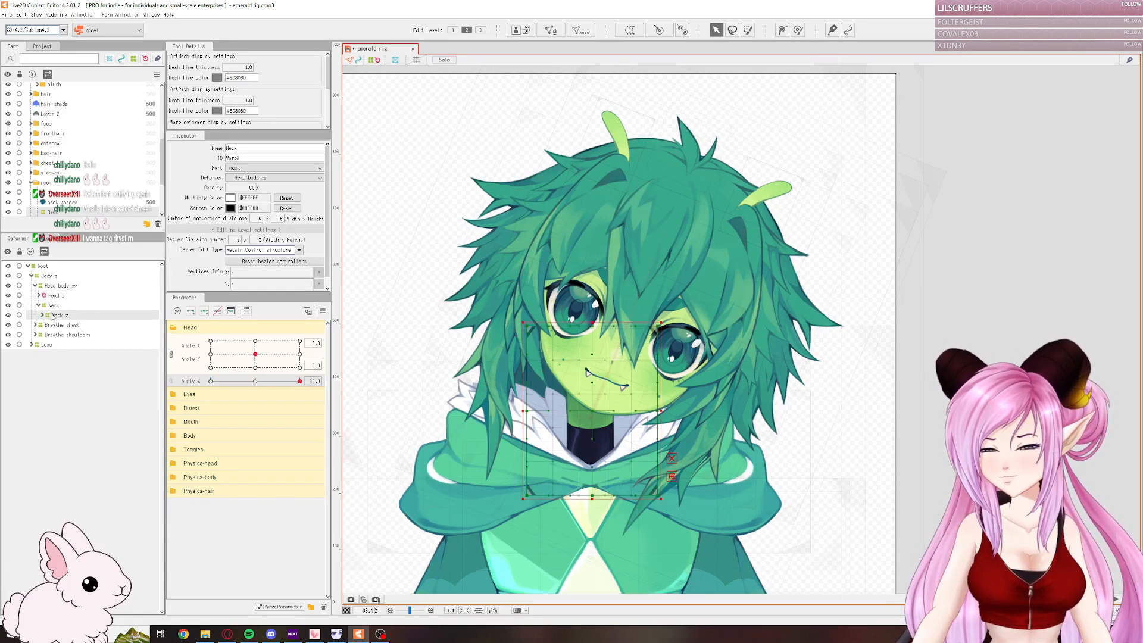
pyautogui.click(57, 315)
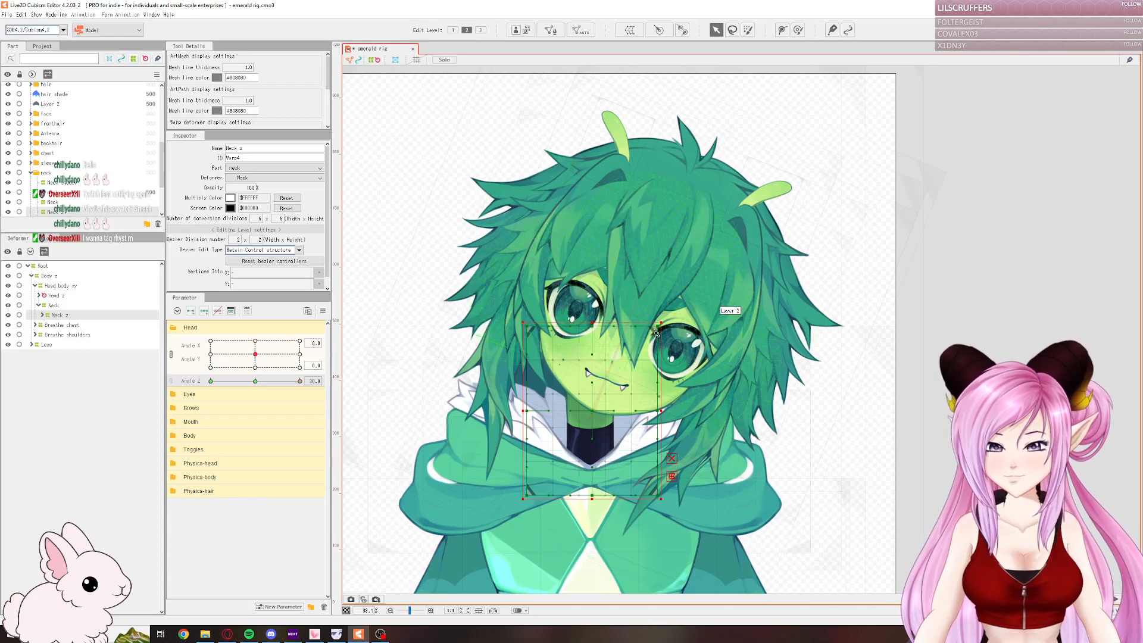
pyautogui.moveTo(666, 329); pyautogui.dragTo(686, 328)
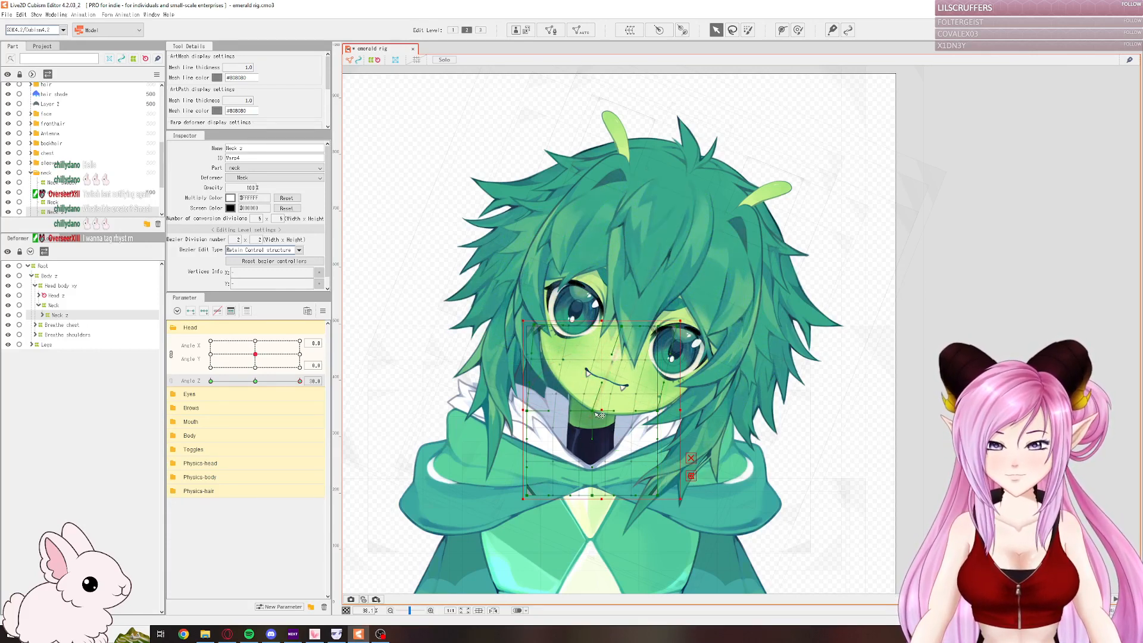
pyautogui.scroll(4, 600, 408)
pyautogui.moveTo(572, 425); pyautogui.dragTo(590, 427)
pyautogui.scroll(-4, 594, 428)
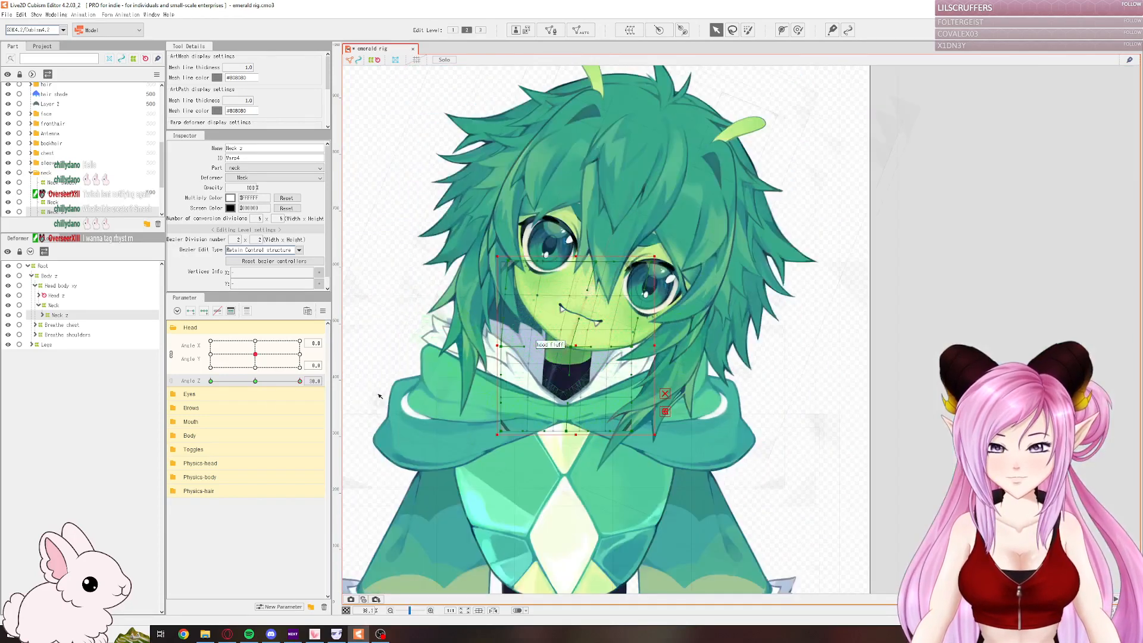
pyautogui.moveTo(299, 381); pyautogui.dragTo(309, 404)
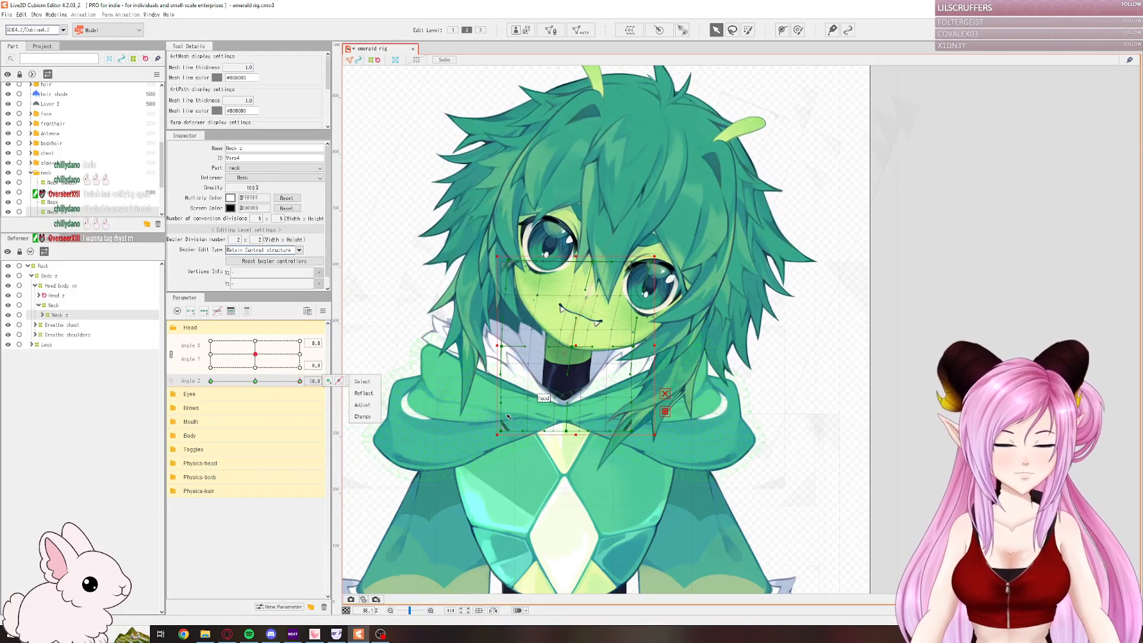
pyautogui.scroll(-1, 536, 333)
pyautogui.scroll(1, 564, 304)
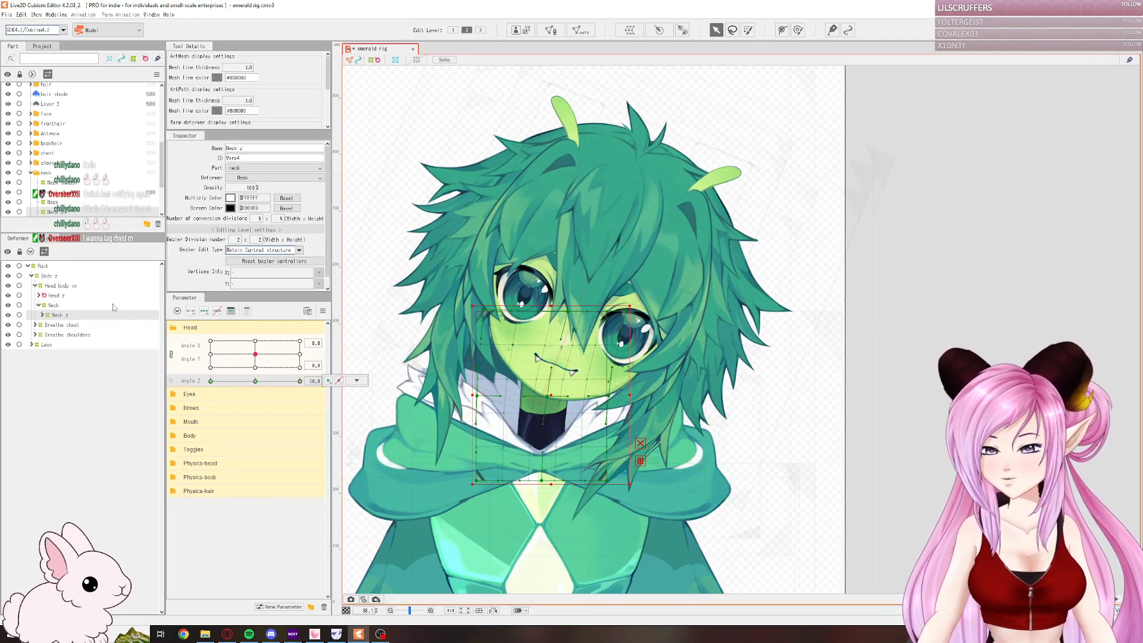
# - Add three Angle Z keys to the Bangs z warp deformer and adjust its lower corners so the bangs hang with the tilt at 30
pyautogui.click(39, 295)
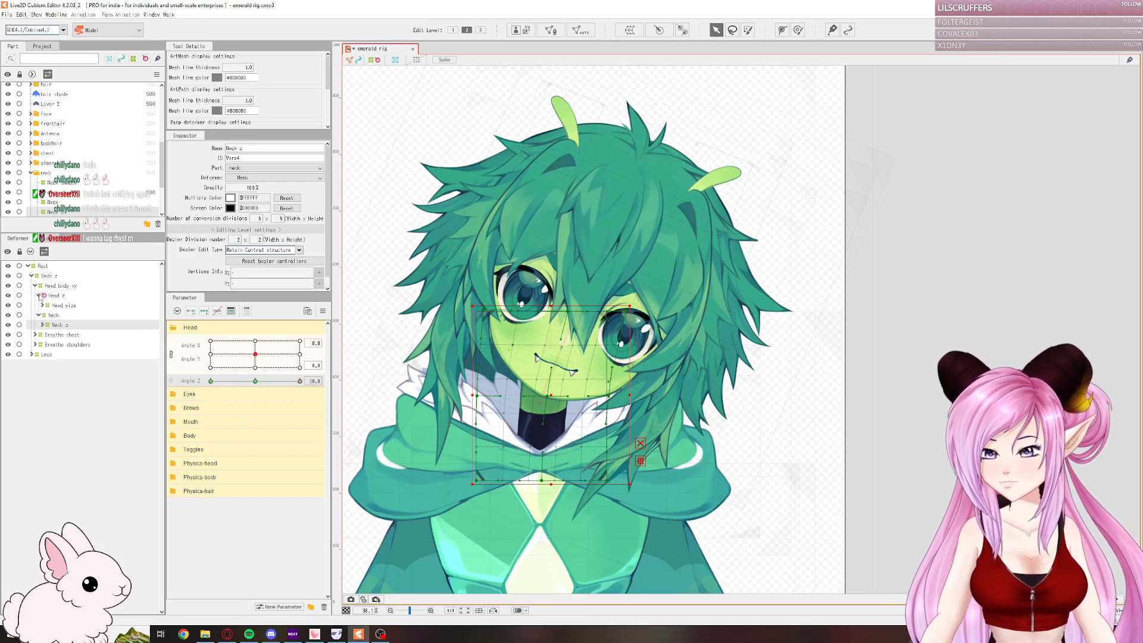
pyautogui.click(42, 305)
pyautogui.click(46, 314)
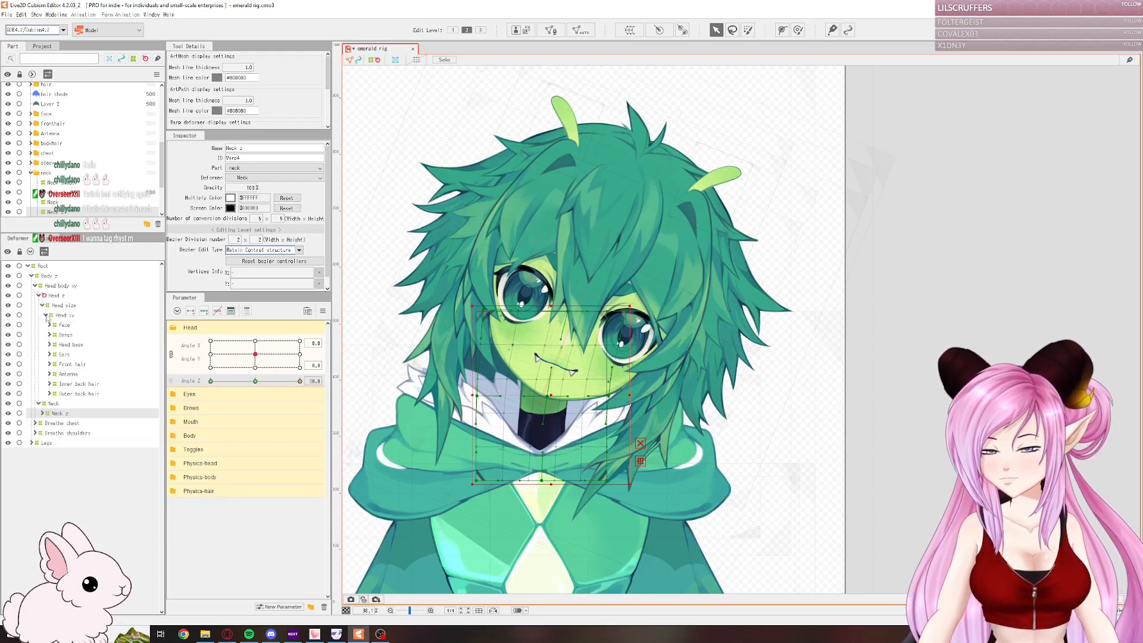
pyautogui.click(61, 335)
pyautogui.click(50, 335)
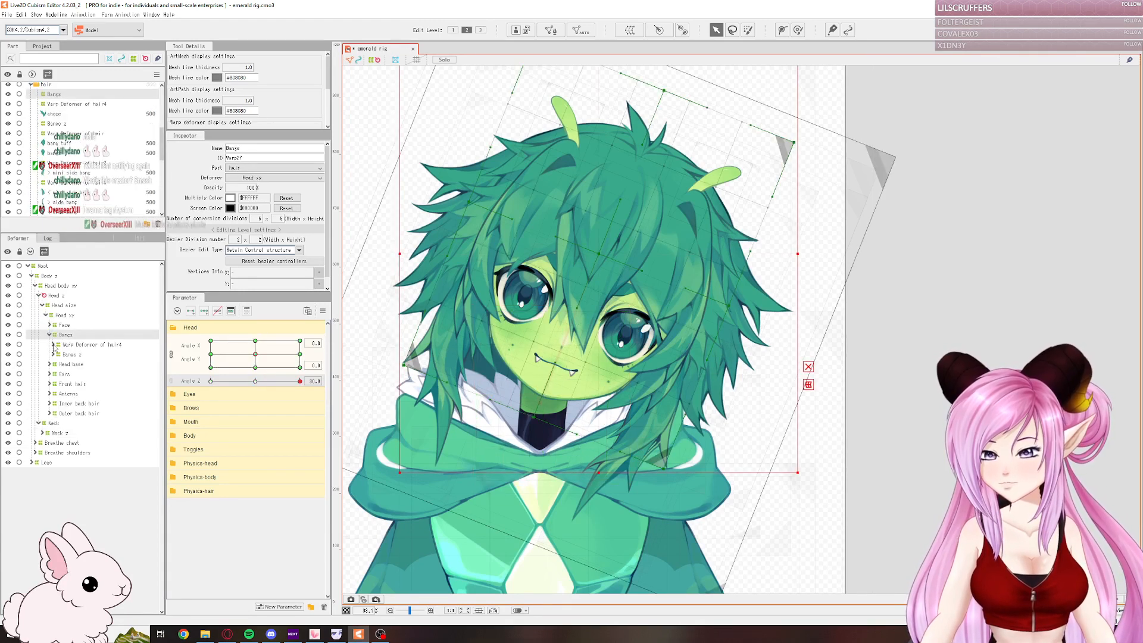
pyautogui.click(65, 357)
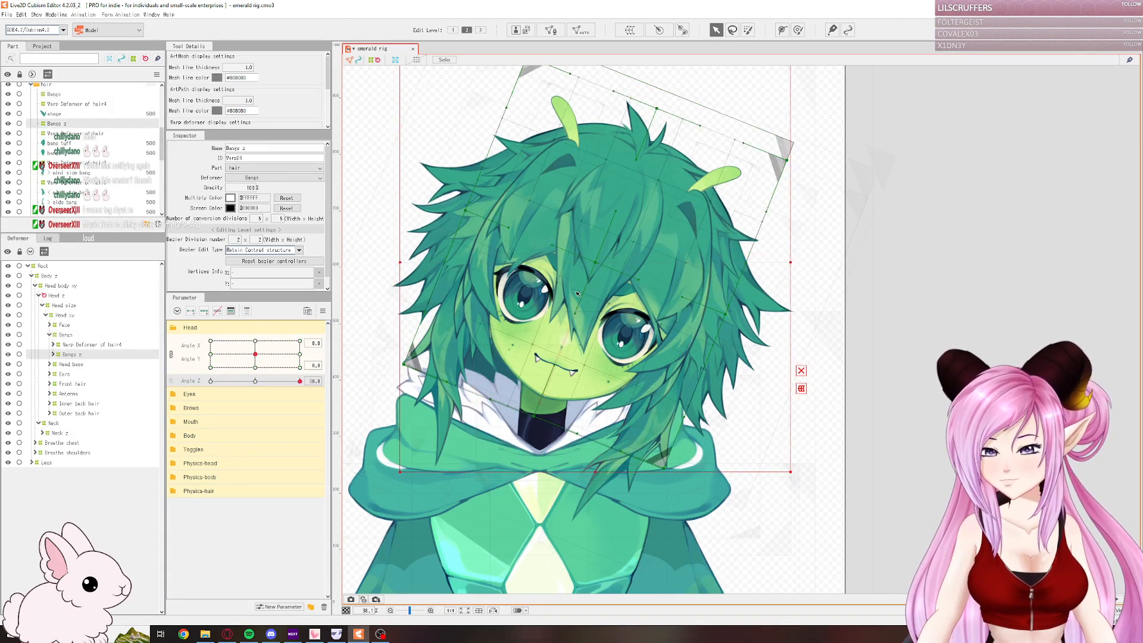
pyautogui.scroll(-2, 735, 278)
pyautogui.scroll(2, 718, 288)
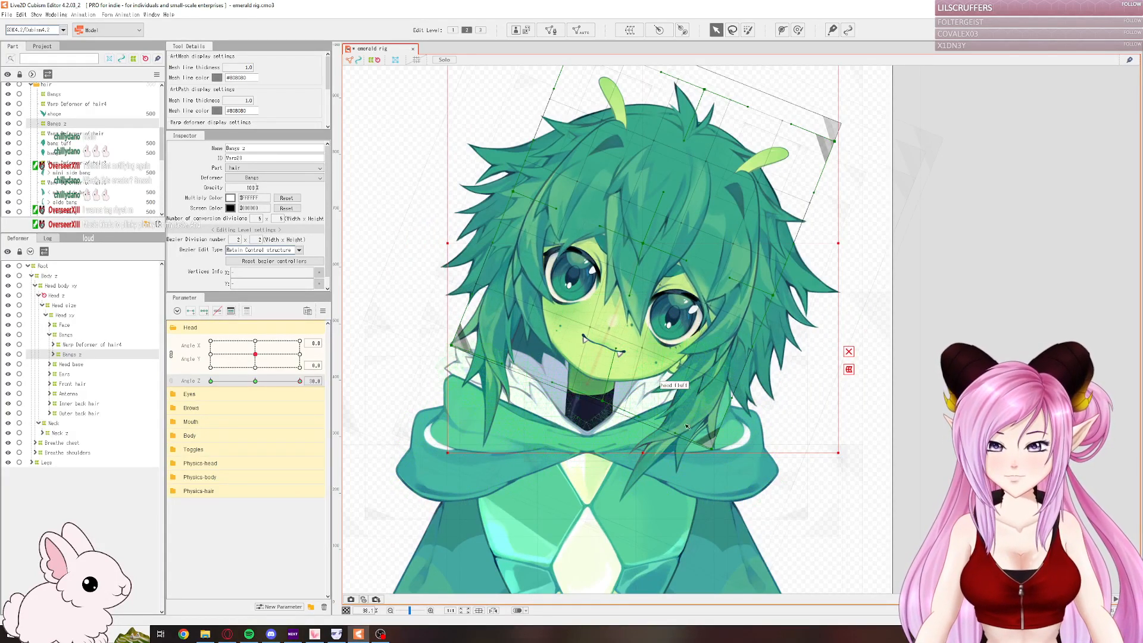
pyautogui.moveTo(732, 449); pyautogui.dragTo(730, 446)
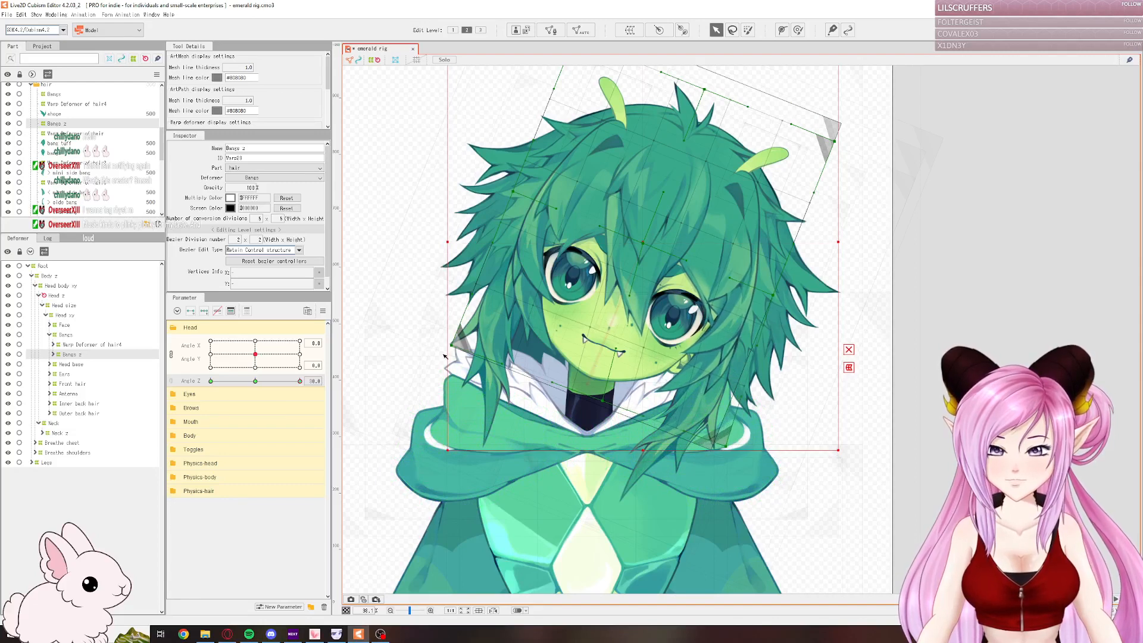
pyautogui.moveTo(455, 346); pyautogui.dragTo(462, 356)
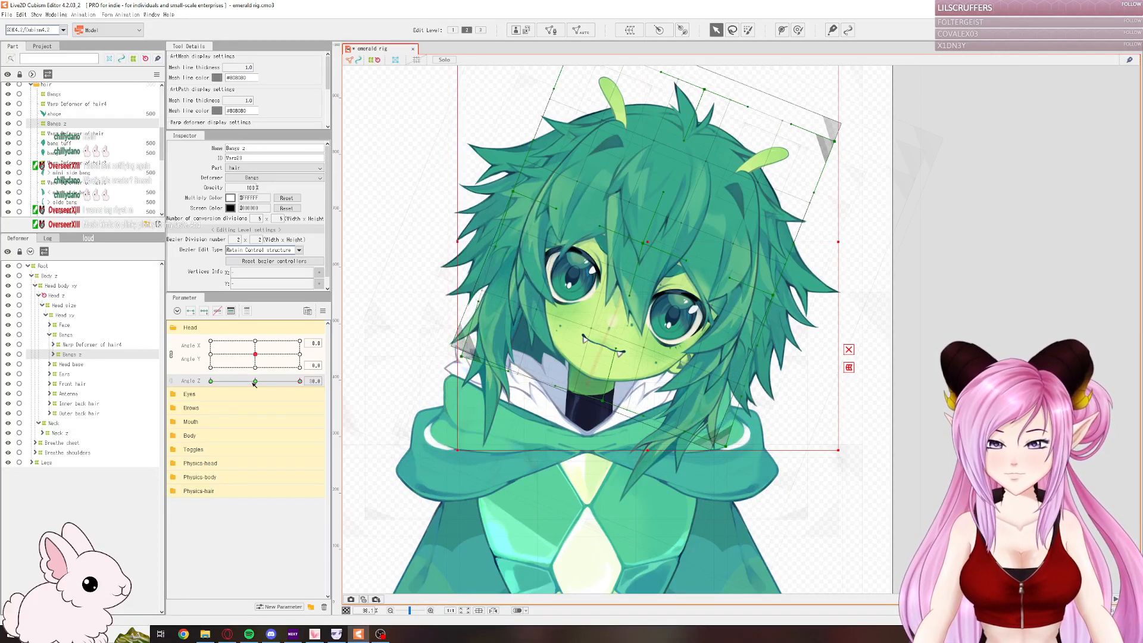
pyautogui.moveTo(302, 381); pyautogui.dragTo(320, 402)
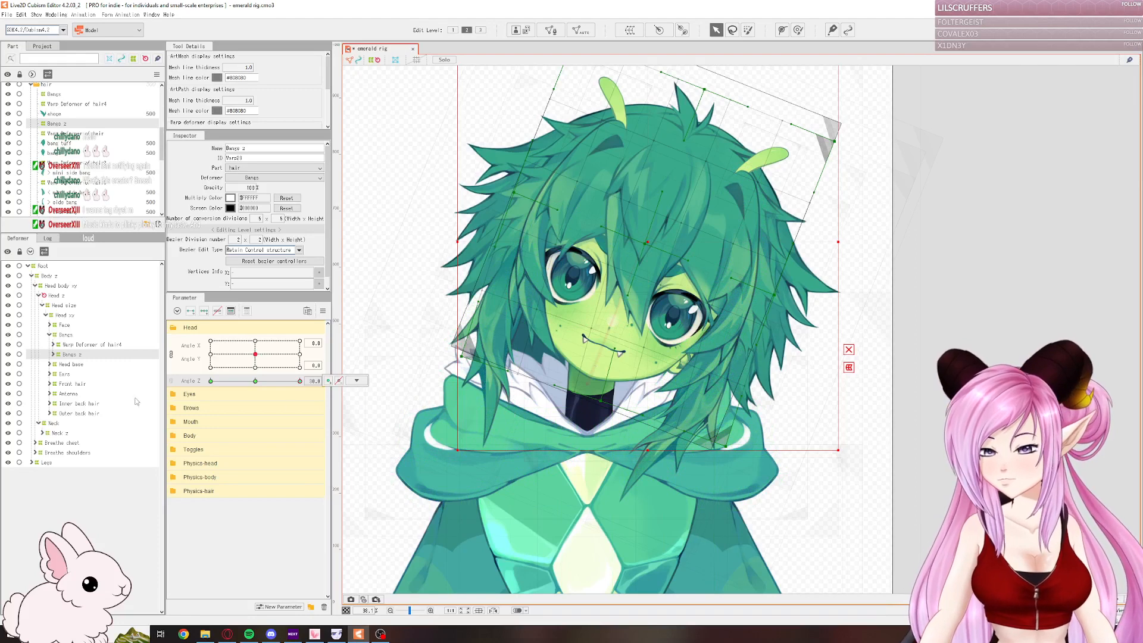
# - Create a warp deformer named "front hair z" as parent of the Front hair deformer
pyautogui.click(88, 405)
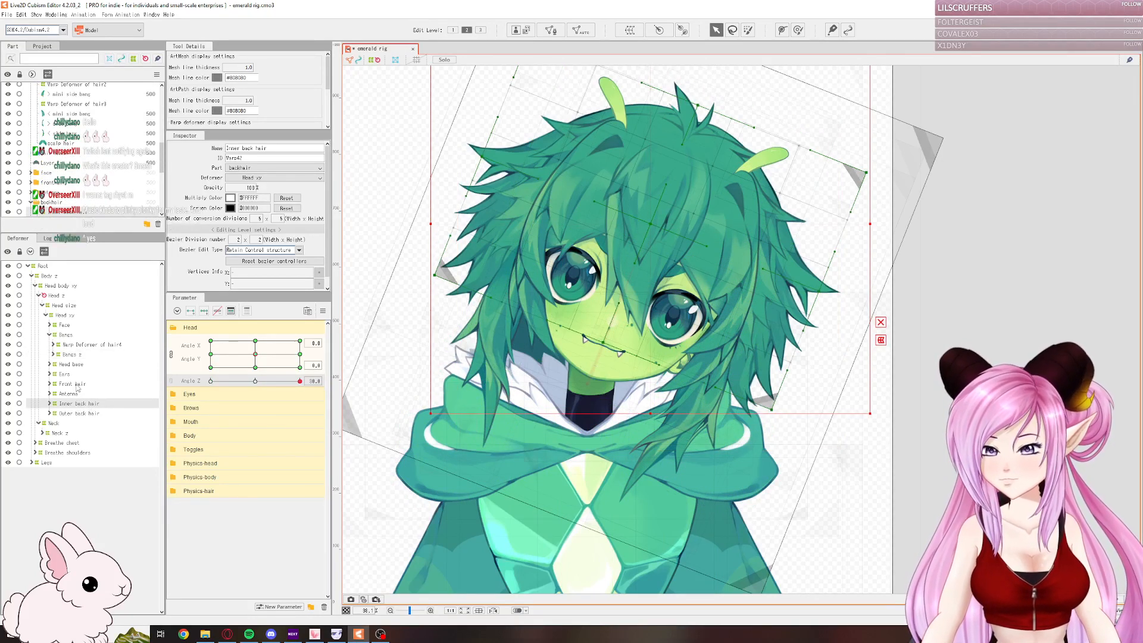
pyautogui.click(75, 384)
pyautogui.click(49, 384)
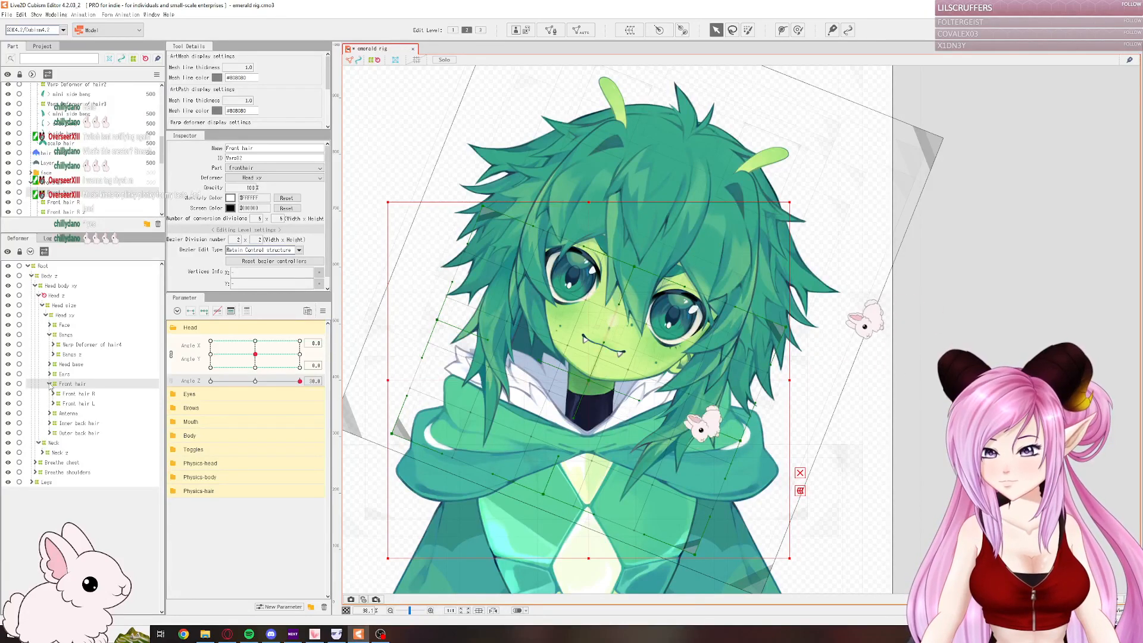
pyautogui.click(49, 384)
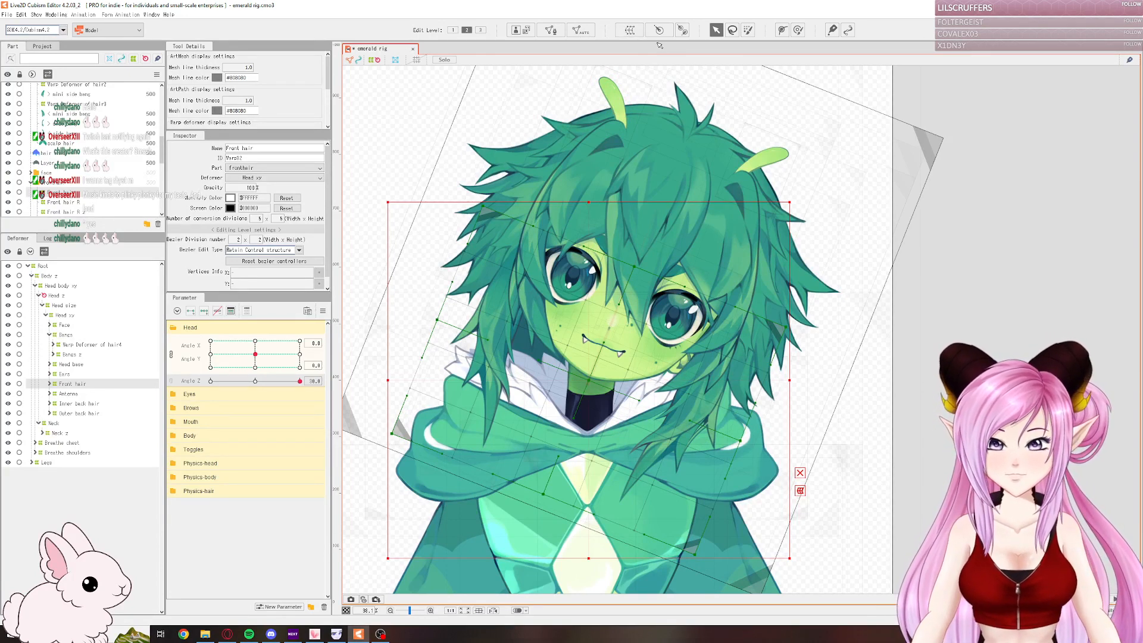
pyautogui.click(630, 30)
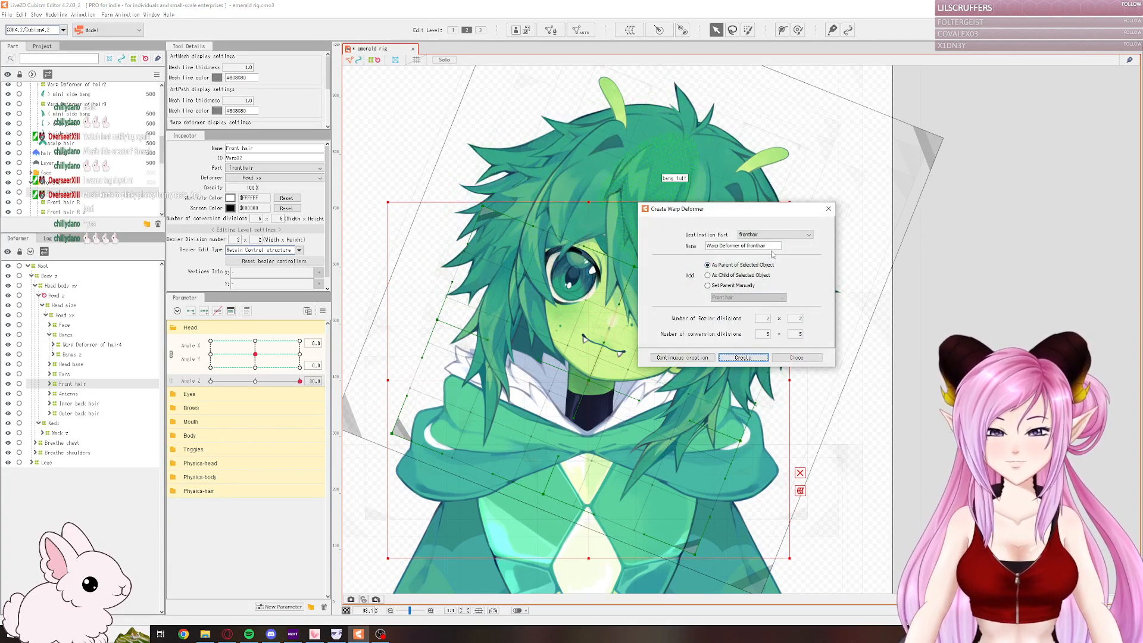
pyautogui.moveTo(771, 246); pyautogui.dragTo(620, 239)
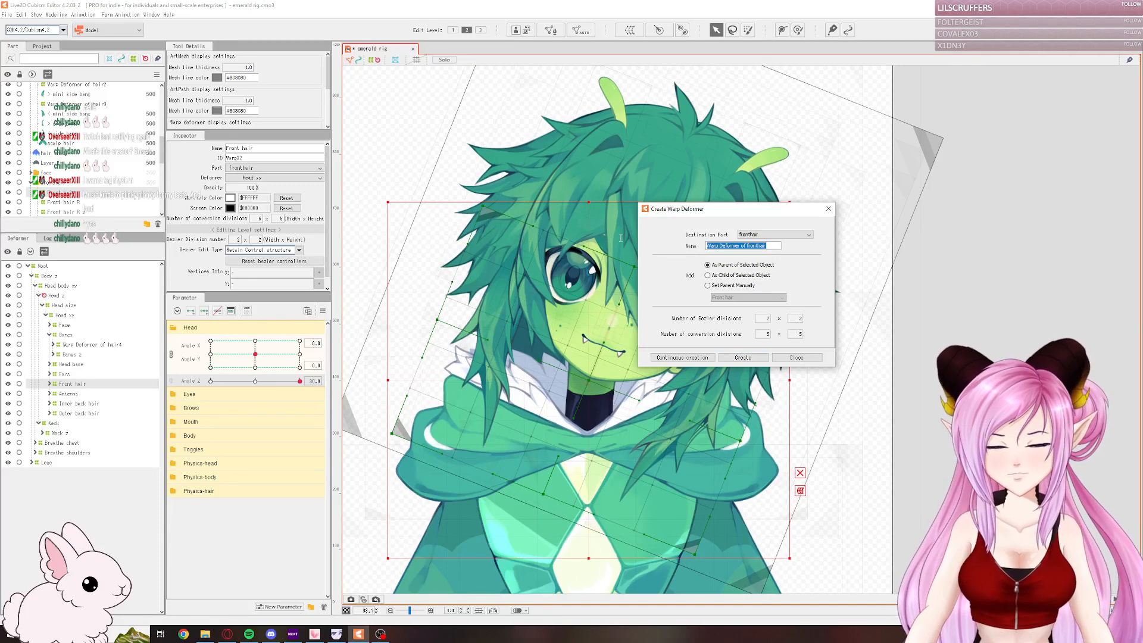
pyautogui.write('front hair z')
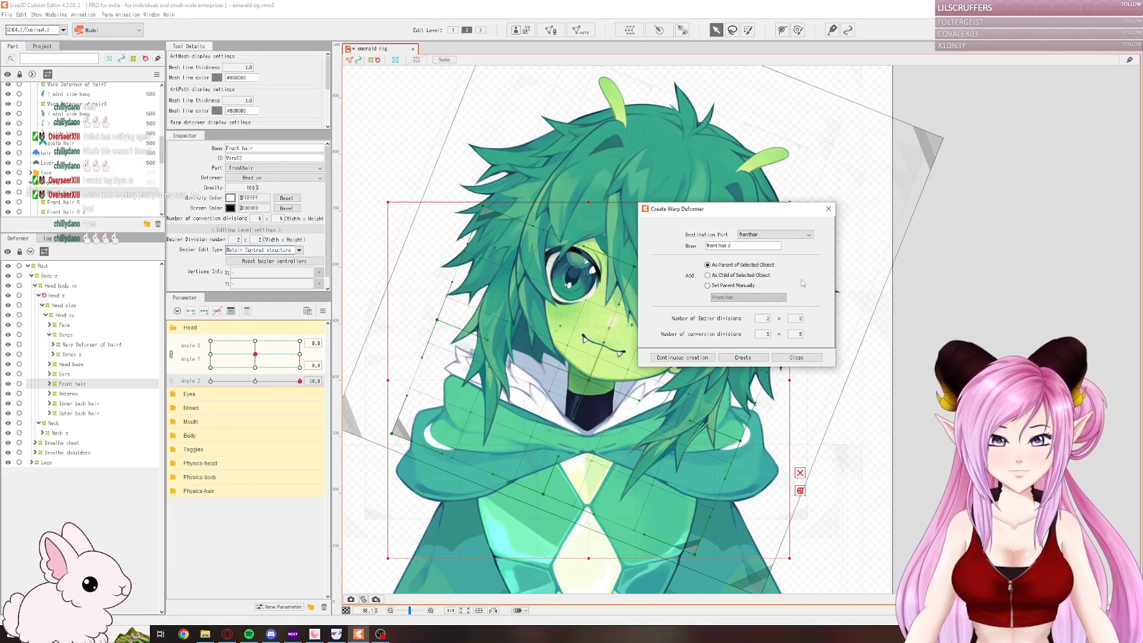
pyautogui.click(743, 357)
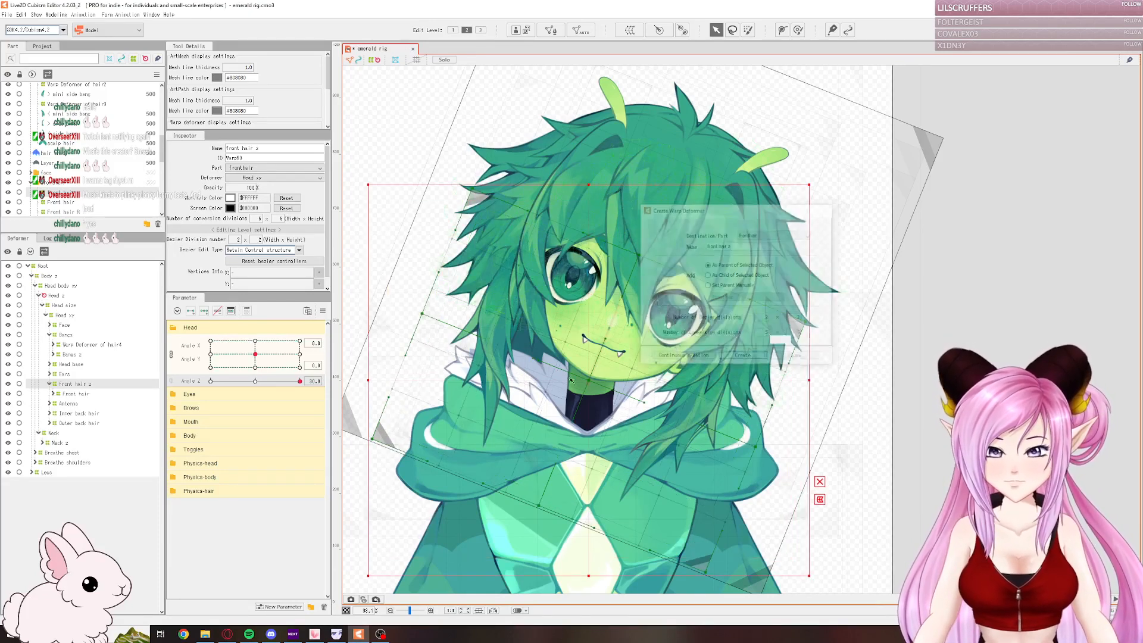
# - Add three Angle Z keys to front hair z and shift both lower corners sideways at Angle Z 30 so the hair hangs naturally
pyautogui.click(204, 311)
pyautogui.moveTo(666, 282); pyautogui.dragTo(668, 226)
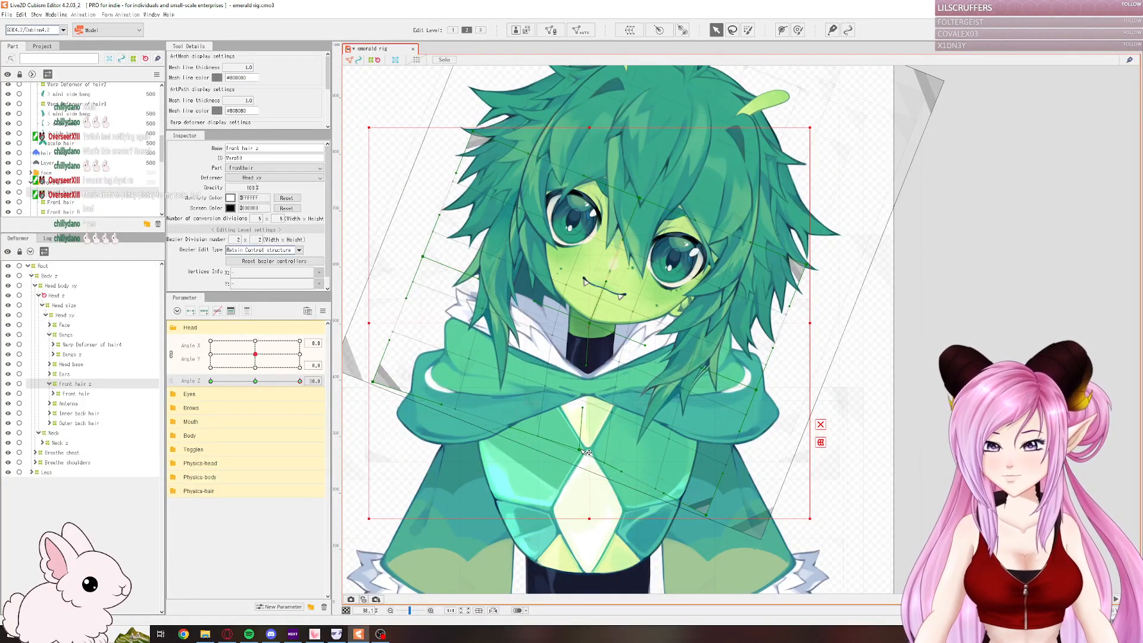
pyautogui.moveTo(372, 381); pyautogui.dragTo(393, 387)
pyautogui.moveTo(707, 514); pyautogui.dragTo(745, 509)
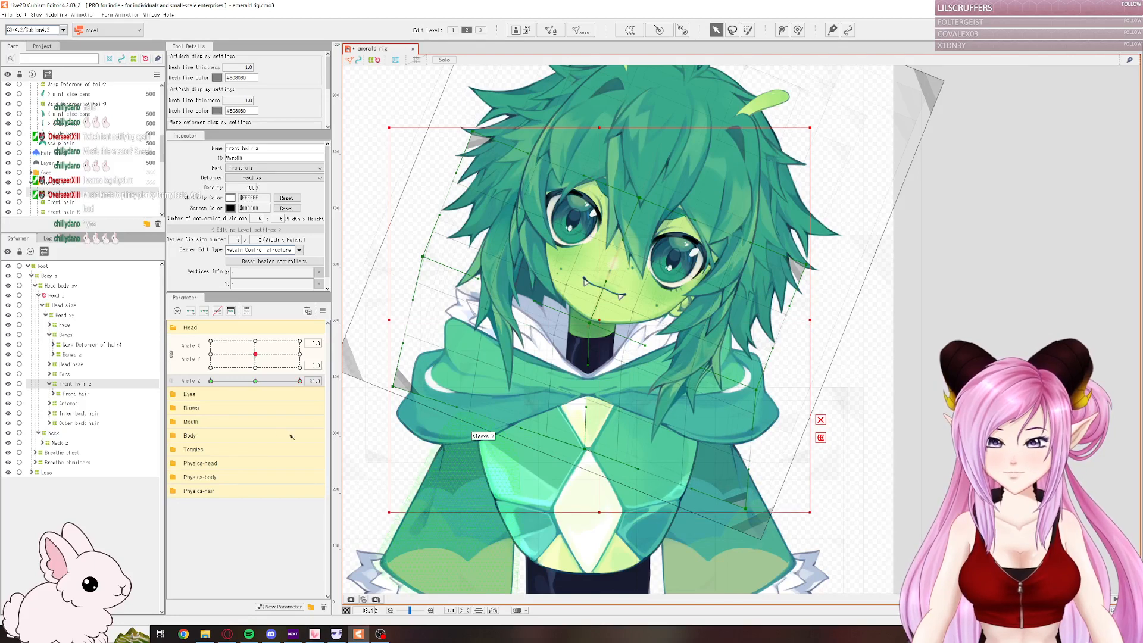
pyautogui.moveTo(305, 387)
pyautogui.mouseDown()
pyautogui.moveTo(274, 388)
pyautogui.moveTo(317, 397)
pyautogui.moveTo(295, 398)
pyautogui.moveTo(307, 396)
pyautogui.mouseUp()
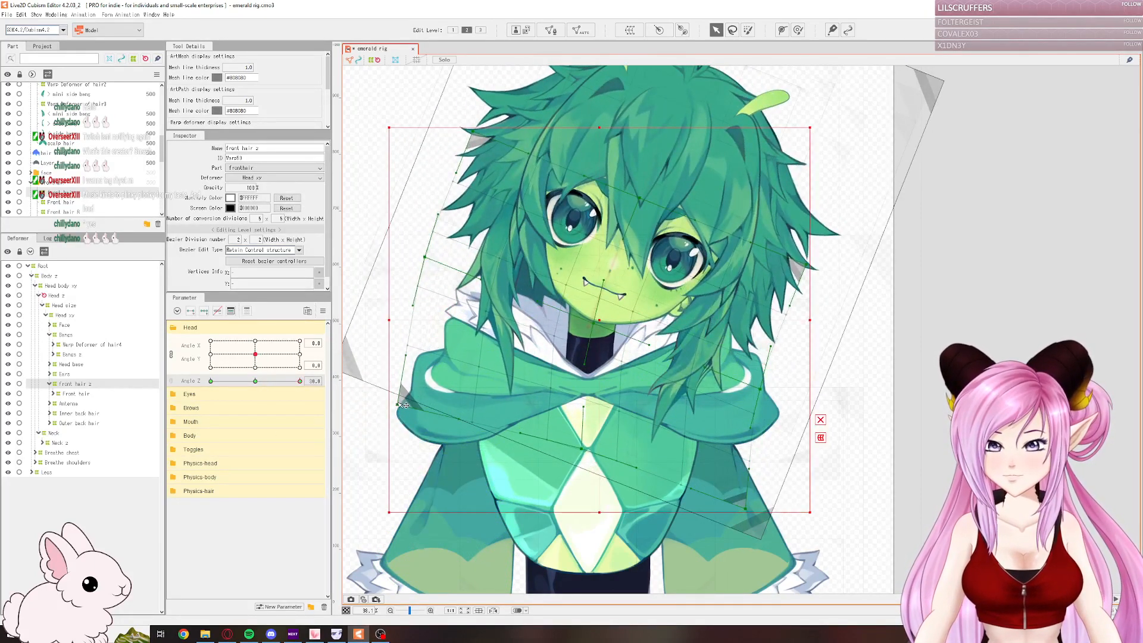
# - Refine the front hair z shape at Angle Z 30 by raising its lower-right corner and shifting the bottom midpoint right, testing the tilt
pyautogui.moveTo(749, 507); pyautogui.dragTo(751, 494)
pyautogui.moveTo(281, 381); pyautogui.dragTo(309, 398)
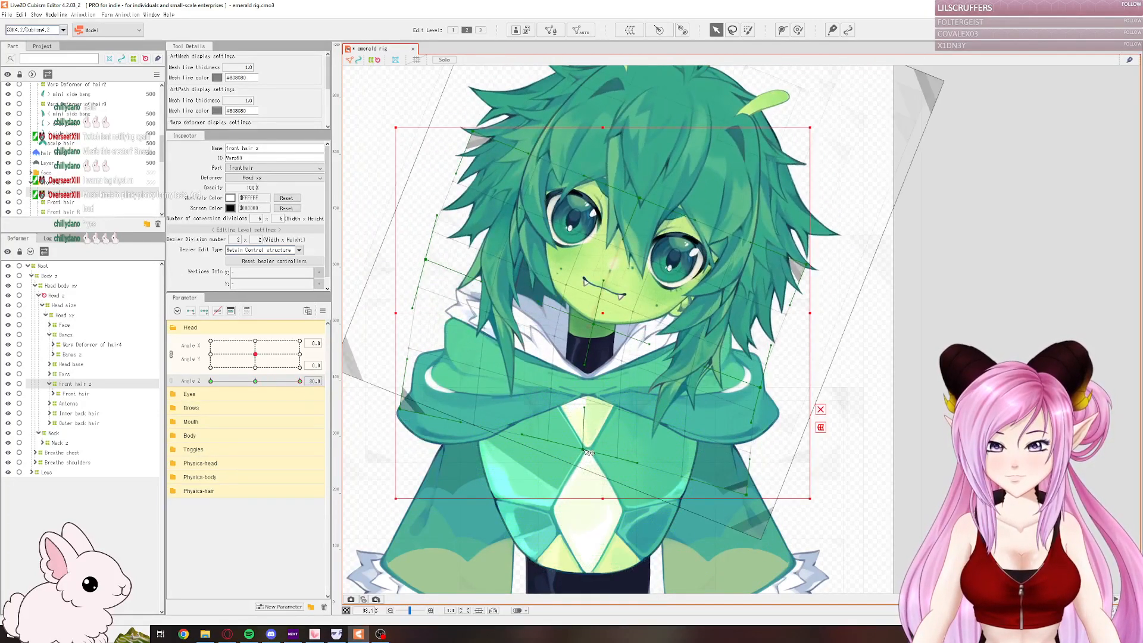
pyautogui.moveTo(583, 449); pyautogui.dragTo(597, 453)
pyautogui.moveTo(287, 381); pyautogui.dragTo(335, 397)
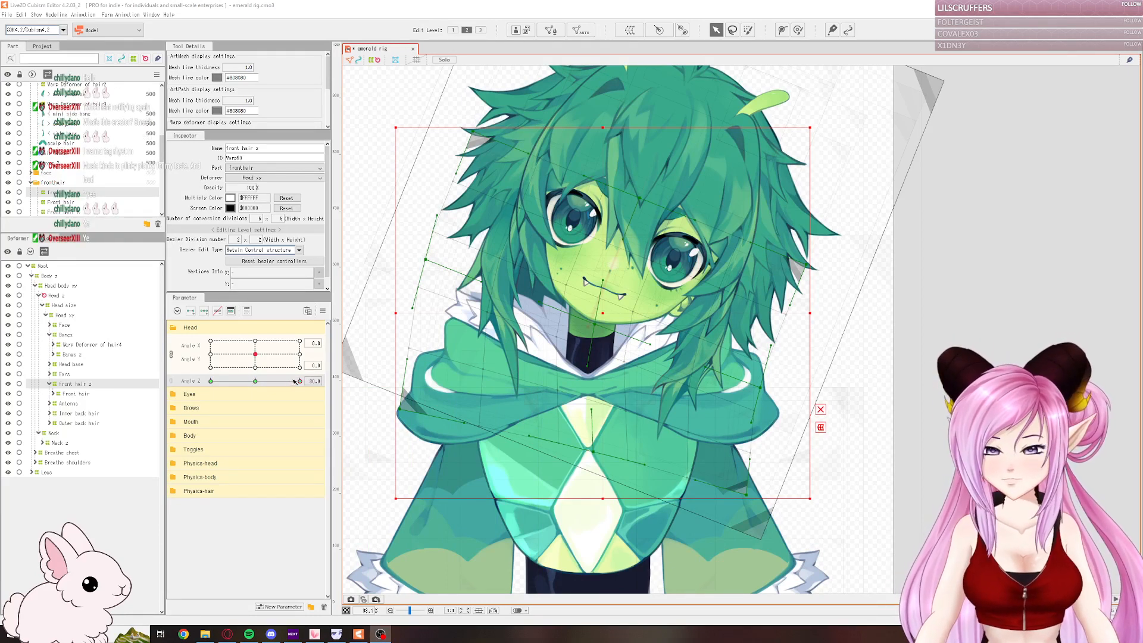
pyautogui.moveTo(294, 381)
pyautogui.mouseDown()
pyautogui.moveTo(255, 383)
pyautogui.moveTo(310, 388)
pyautogui.mouseUp()
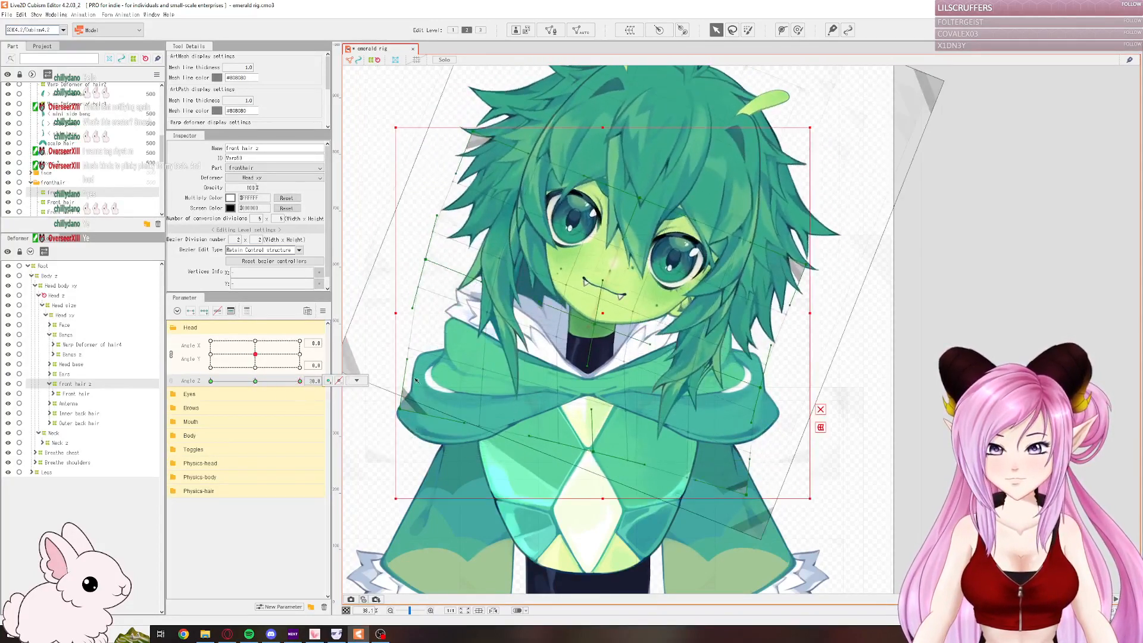
# - Create a warp deformer named "Hood z" as parent of the Hood deformer
pyautogui.scroll(-2, 415, 380)
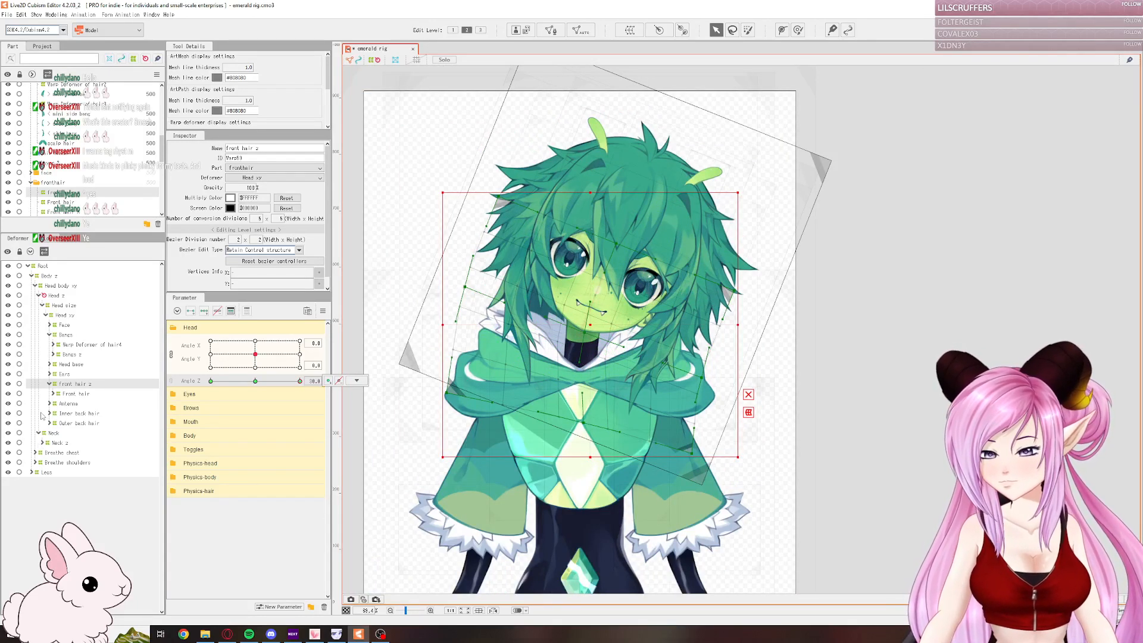
pyautogui.click(46, 316)
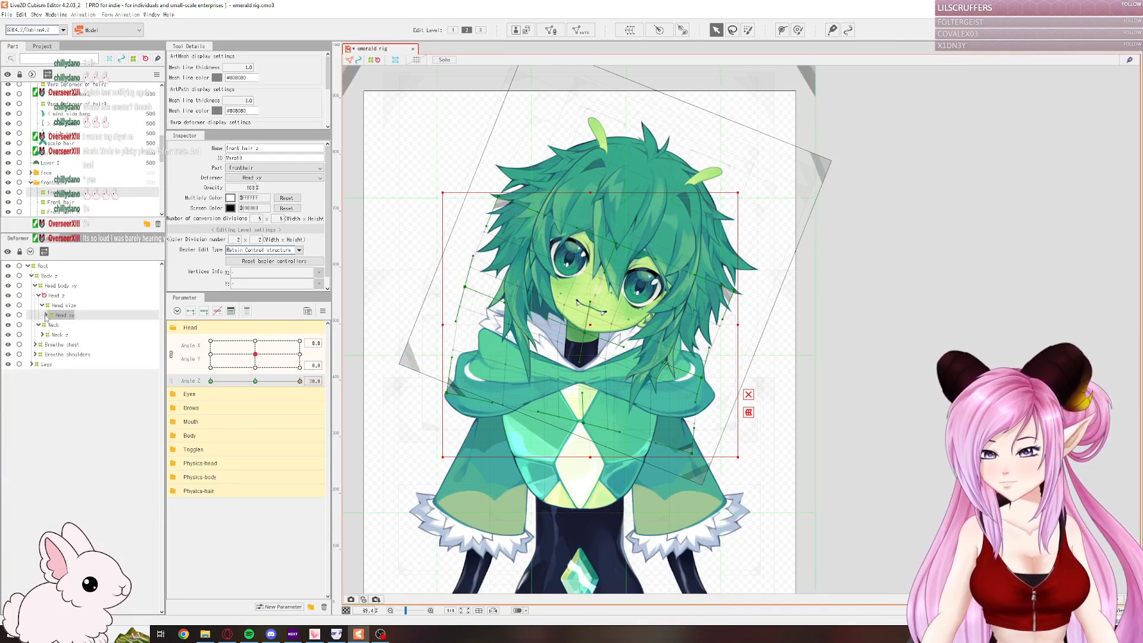
pyautogui.click(36, 354)
pyautogui.click(39, 364)
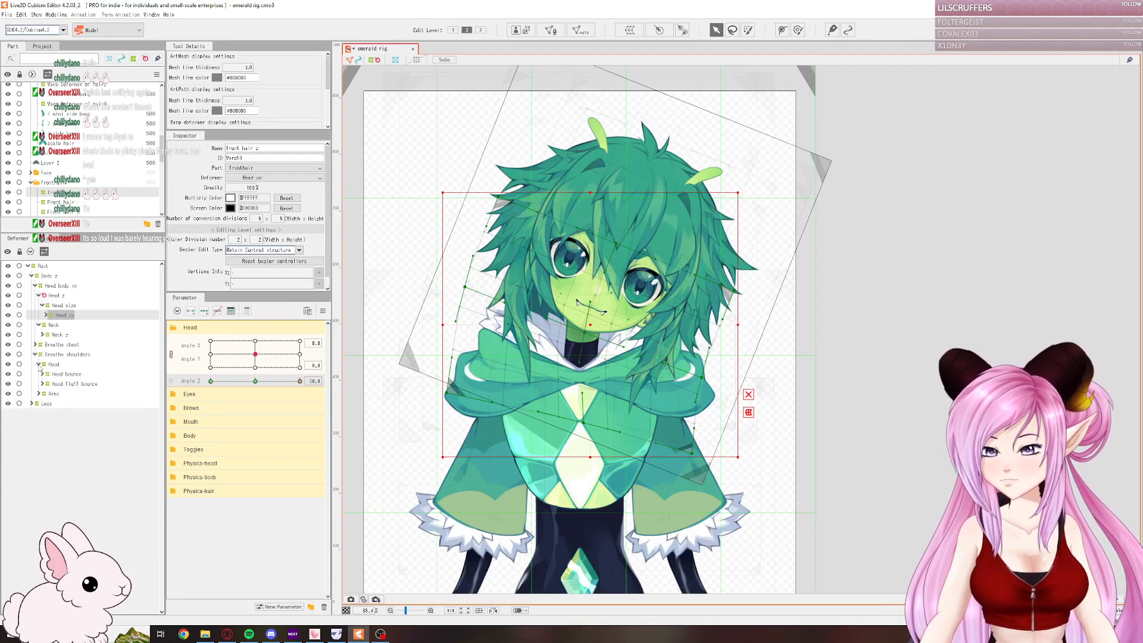
pyautogui.click(53, 364)
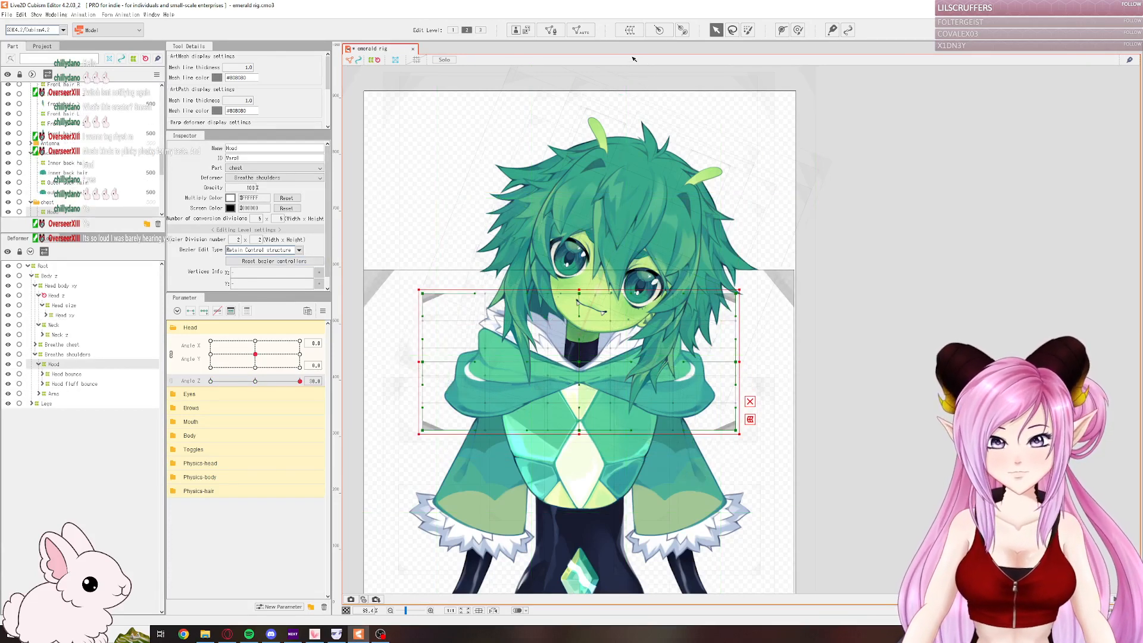
pyautogui.click(629, 30)
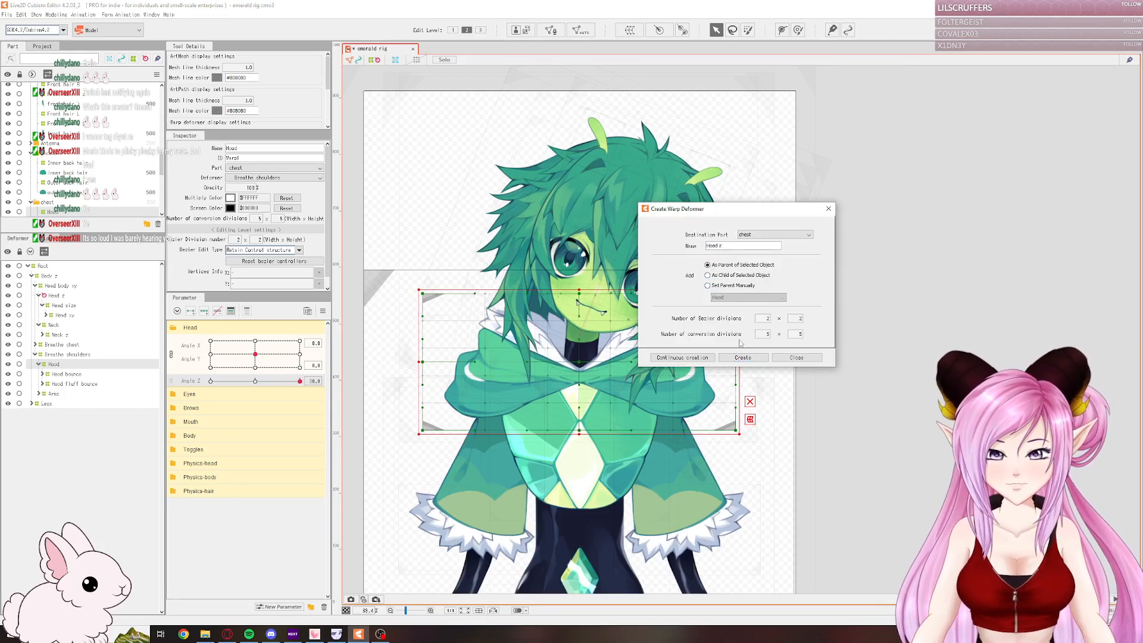
pyautogui.click(763, 359)
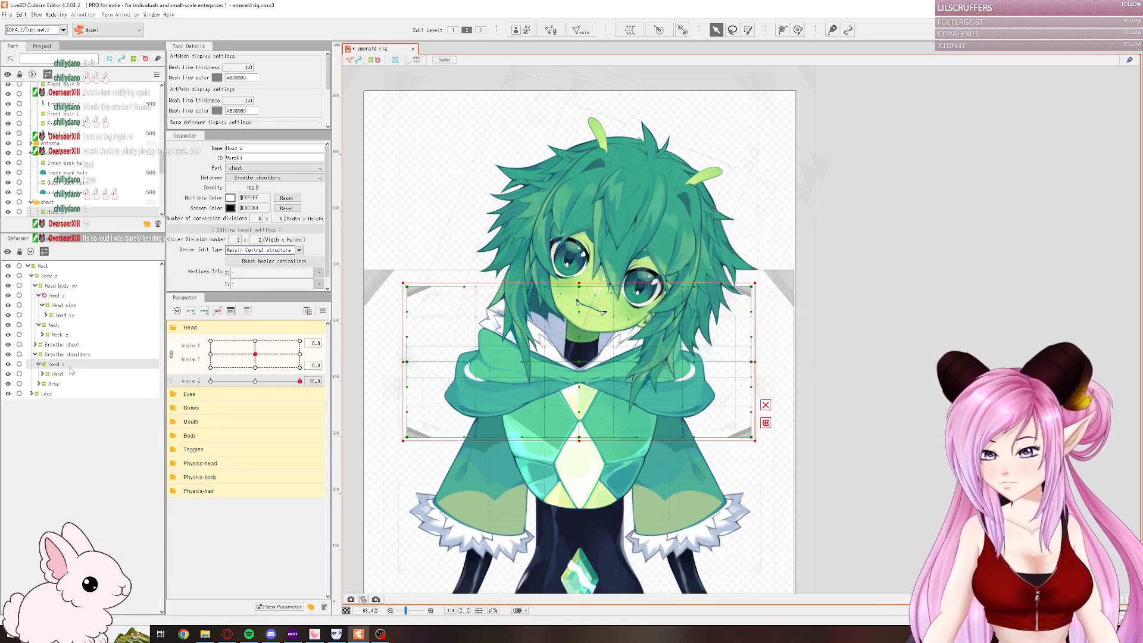
# - Add three Angle Z keys to Hood z and lower its upper-right corner and nearby upper points slightly at Angle Z 30
pyautogui.scroll(3, 754, 307)
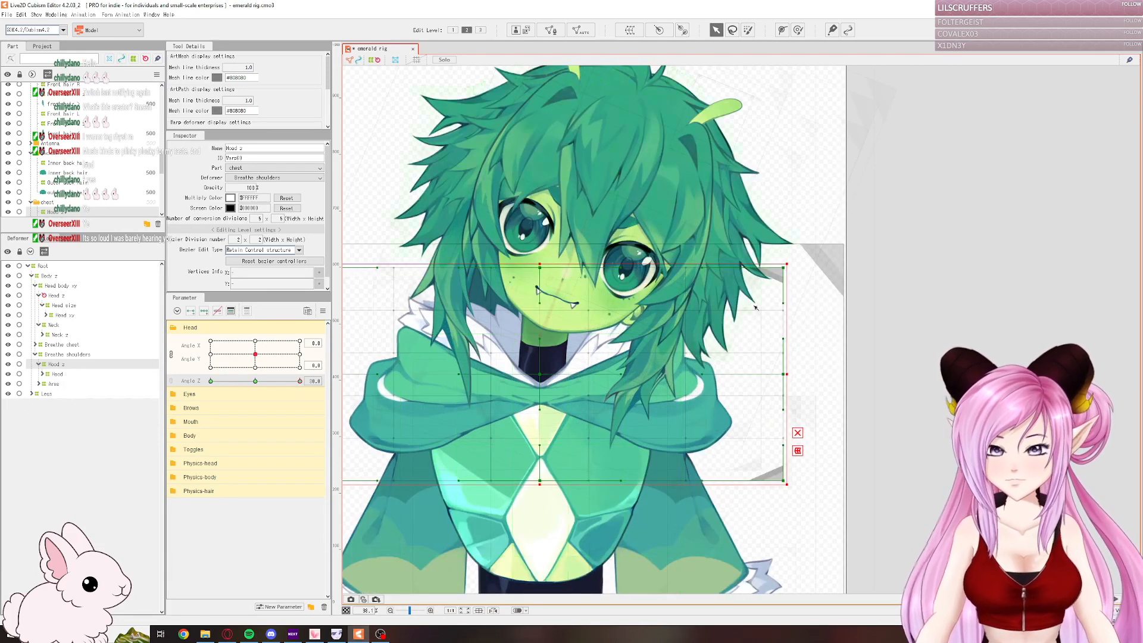
pyautogui.moveTo(786, 271); pyautogui.dragTo(784, 280)
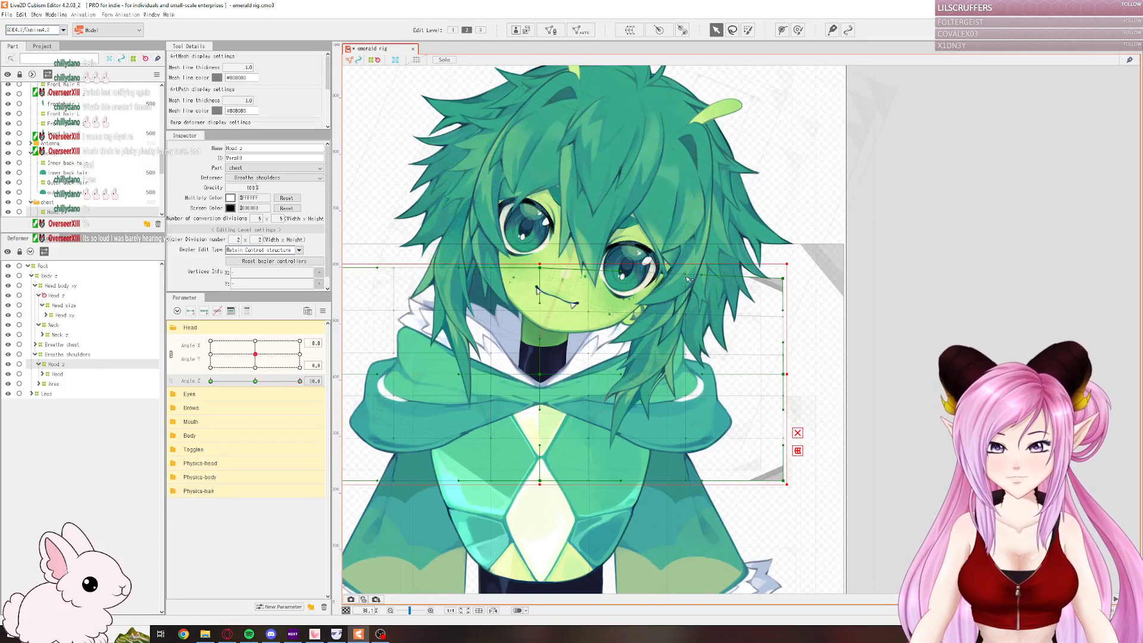
pyautogui.moveTo(685, 275); pyautogui.dragTo(684, 278)
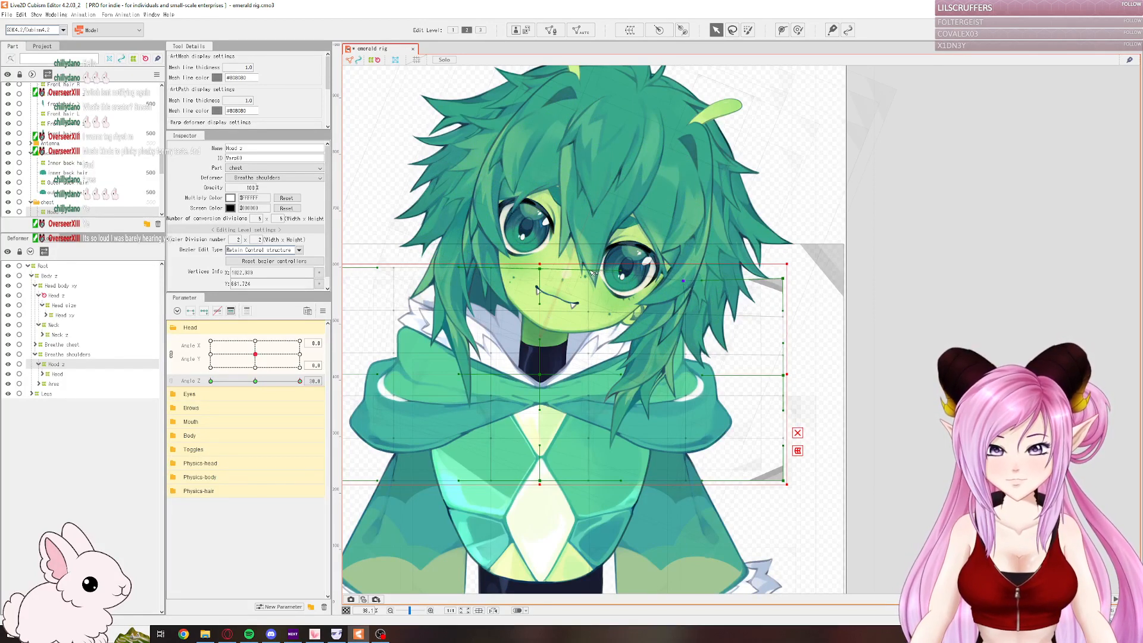
pyautogui.moveTo(592, 272); pyautogui.dragTo(591, 276)
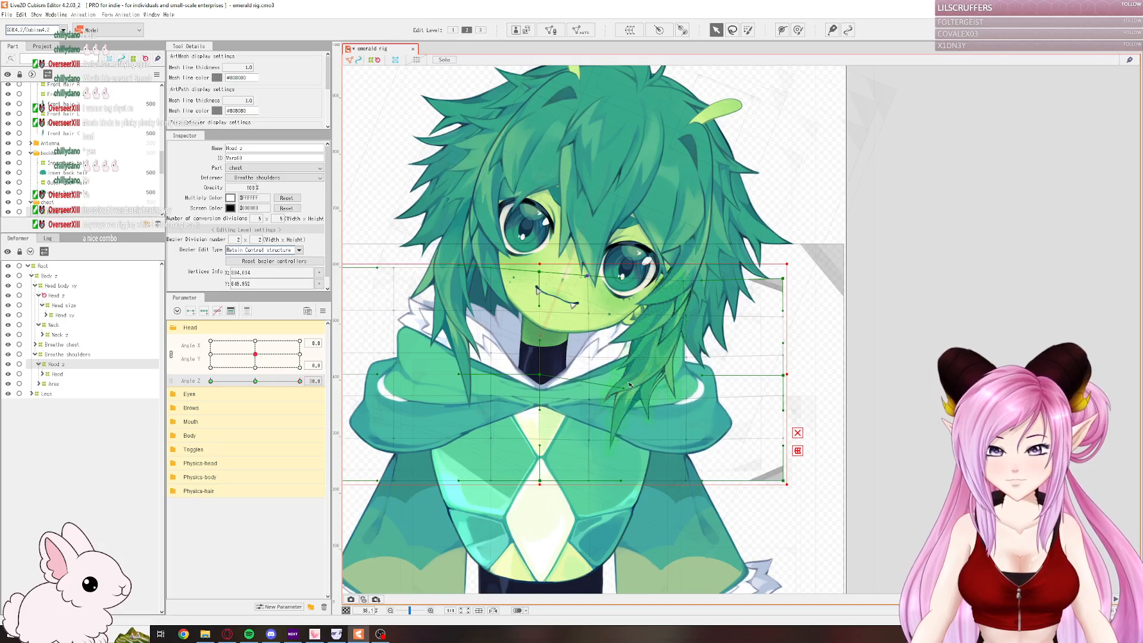
# - Raise the left edge points of Hood z slightly at Angle Z 30 and test the head tilt
pyautogui.scroll(-2, 547, 378)
pyautogui.moveTo(300, 381)
pyautogui.mouseDown()
pyautogui.moveTo(261, 382)
pyautogui.moveTo(308, 379)
pyautogui.mouseUp()
pyautogui.moveTo(408, 295); pyautogui.dragTo(407, 288)
pyautogui.moveTo(408, 370); pyautogui.dragTo(408, 367)
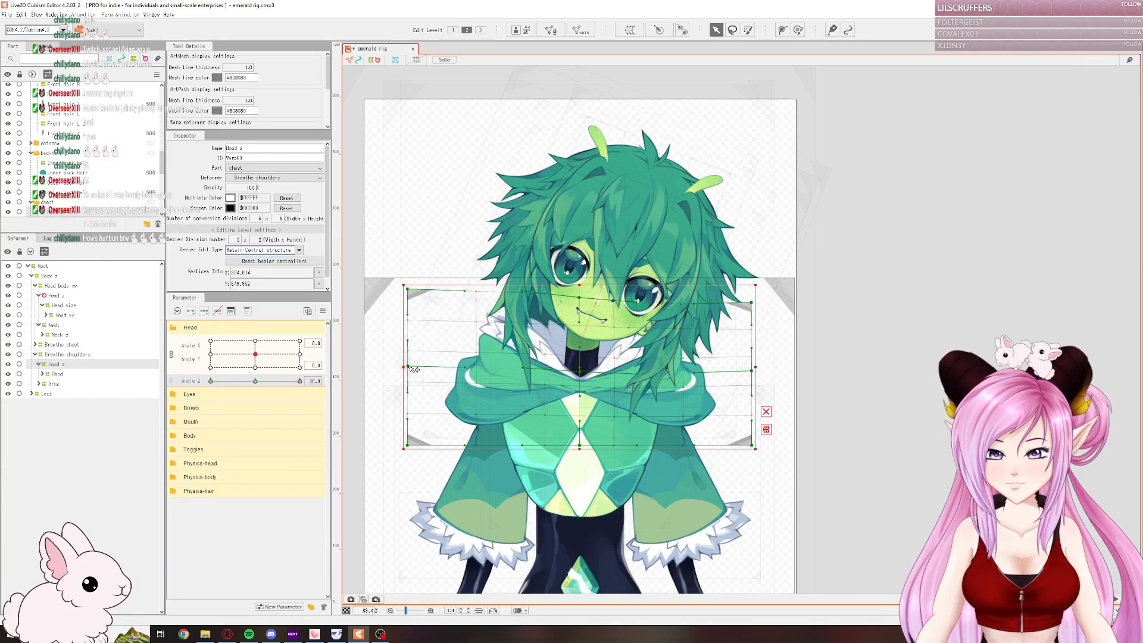
pyautogui.moveTo(299, 381); pyautogui.dragTo(291, 419)
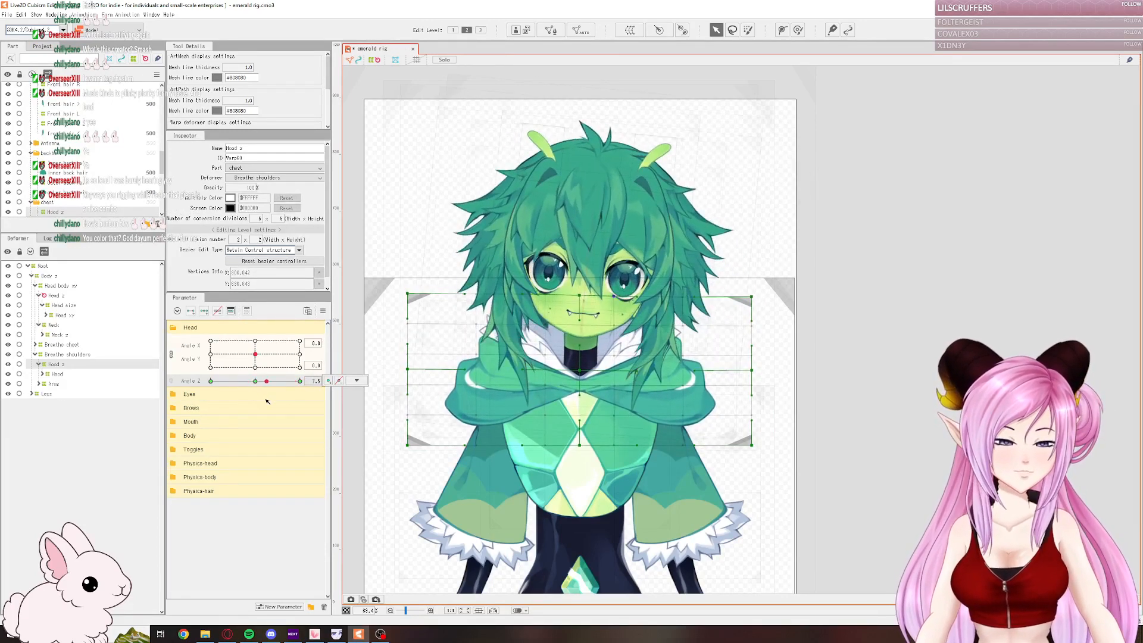
pyautogui.moveTo(246, 402); pyautogui.dragTo(329, 390)
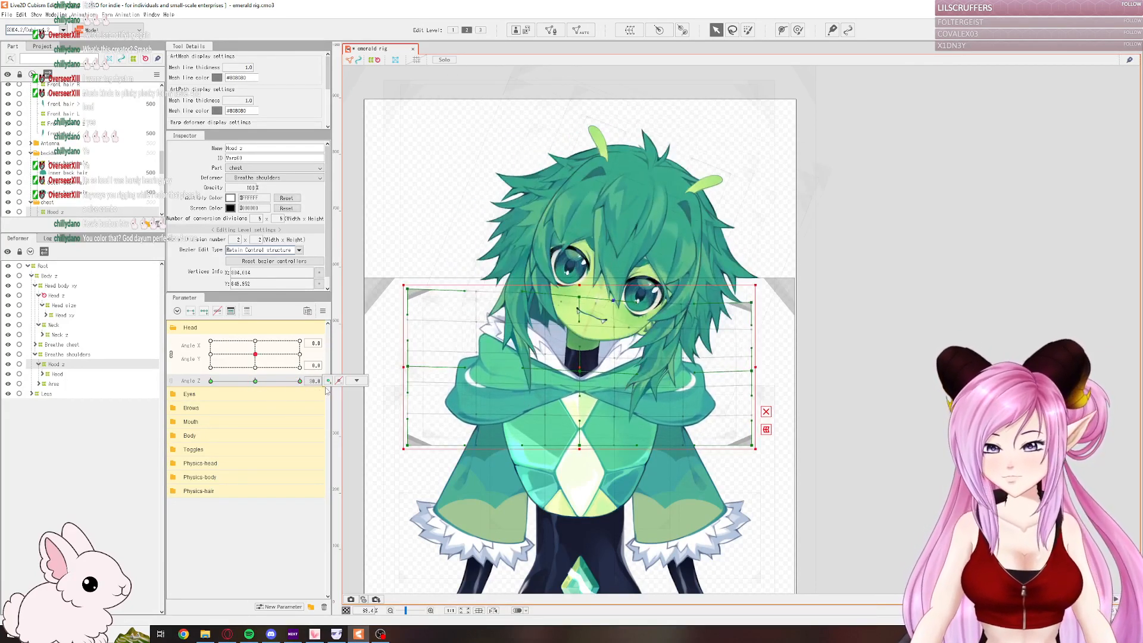
# - Select the objects keyed on Angle Z except Bangs z and front hair z, and reflect their motion horizontally from Angle Z 30
pyautogui.click(357, 381)
pyautogui.click(363, 382)
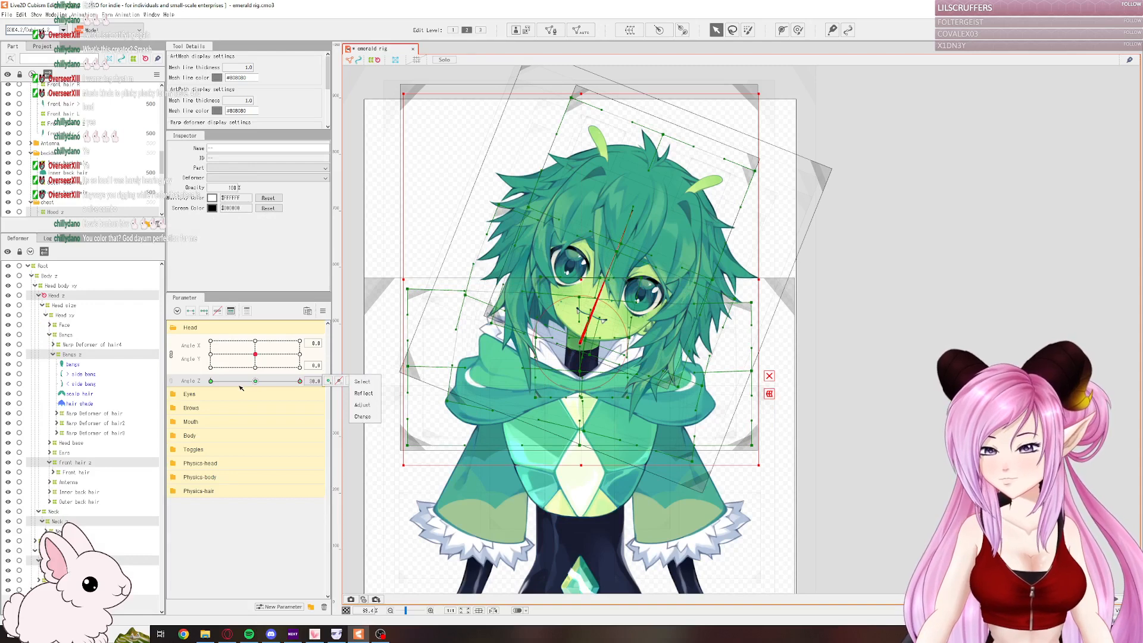
pyautogui.keyDown('ctrl'); pyautogui.click(77, 356); pyautogui.keyUp('ctrl')
pyautogui.keyDown('ctrl'); pyautogui.click(126, 461); pyautogui.keyUp('ctrl')
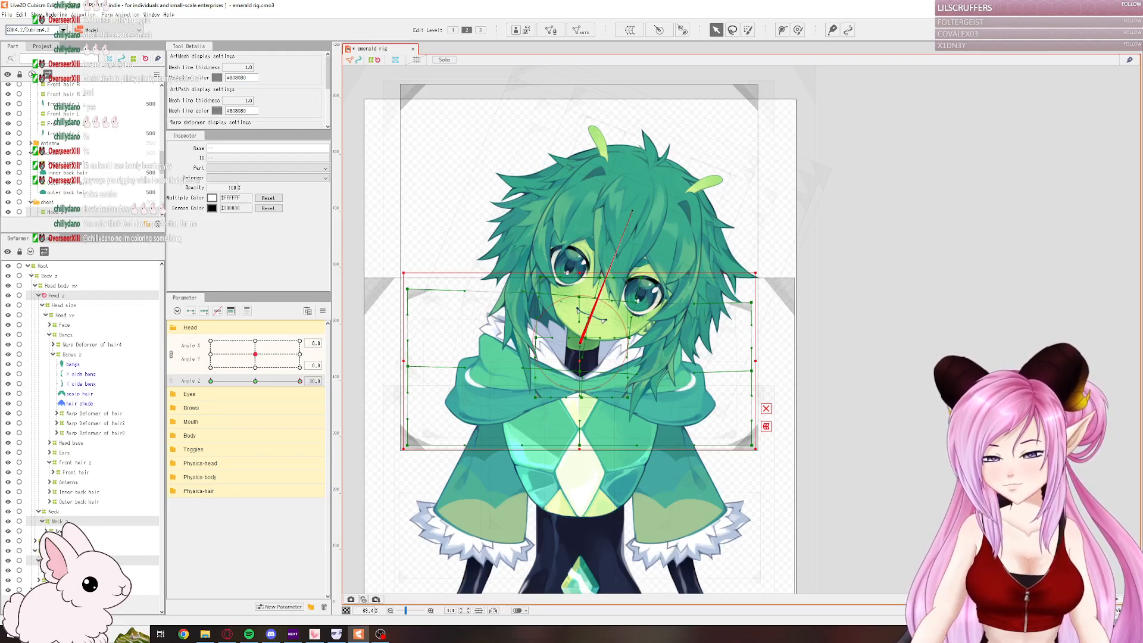
pyautogui.click(323, 310)
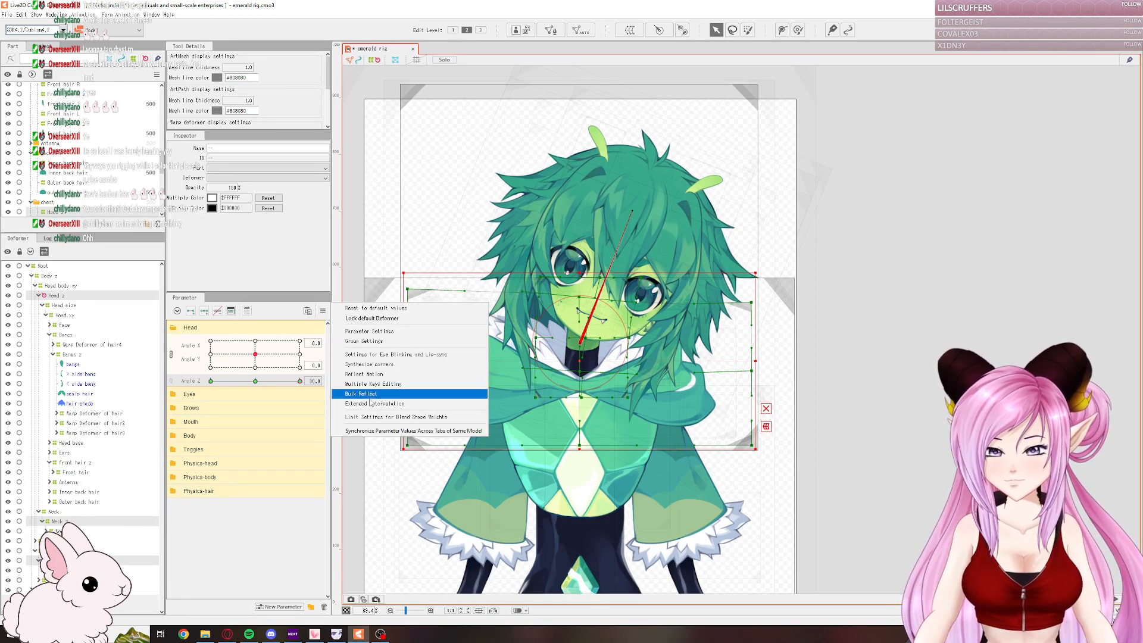
pyautogui.click(369, 374)
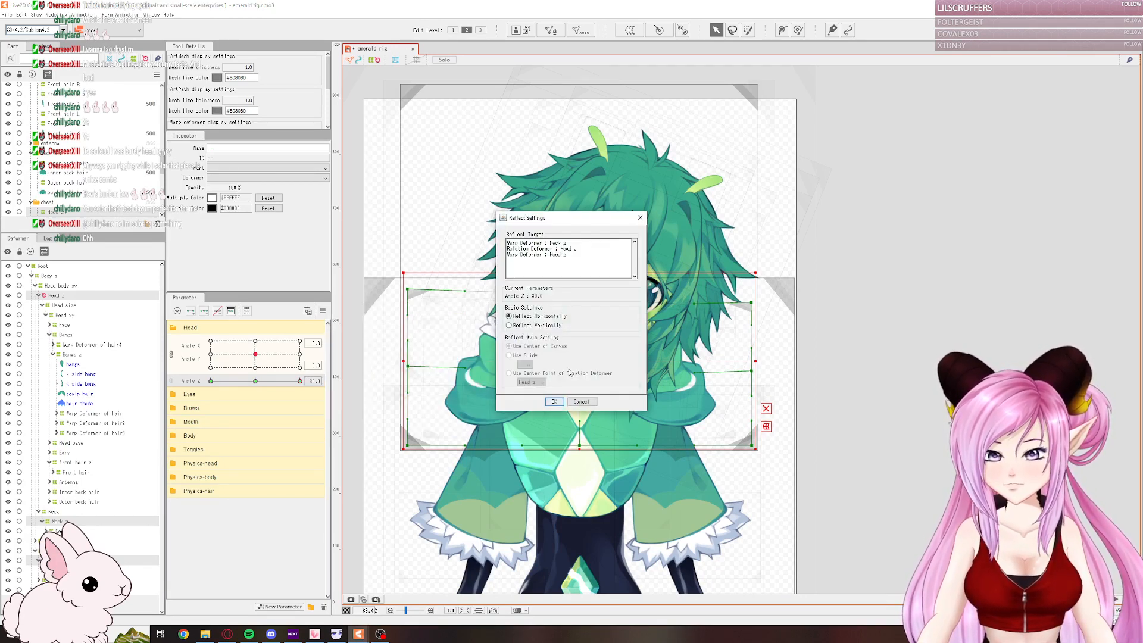
pyautogui.click(554, 403)
# - At Angle Z -30, shift the bottom midpoint and both lower corners of Bangs z left so the bangs hang with the tilt
pyautogui.moveTo(293, 385); pyautogui.dragTo(189, 363)
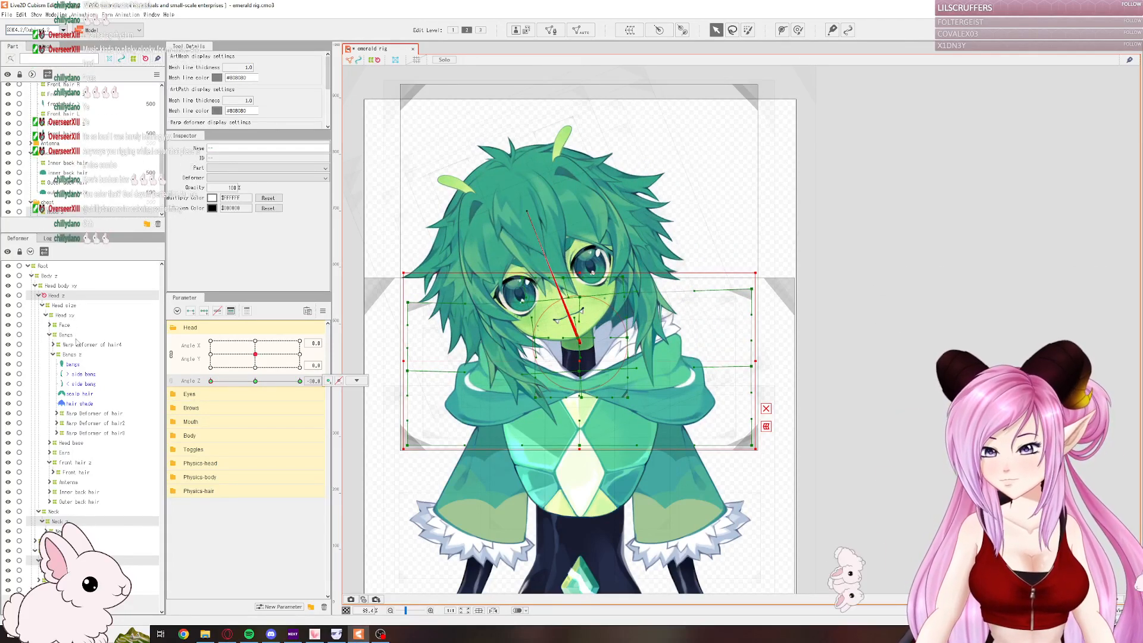
pyautogui.click(78, 357)
pyautogui.scroll(1, 629, 364)
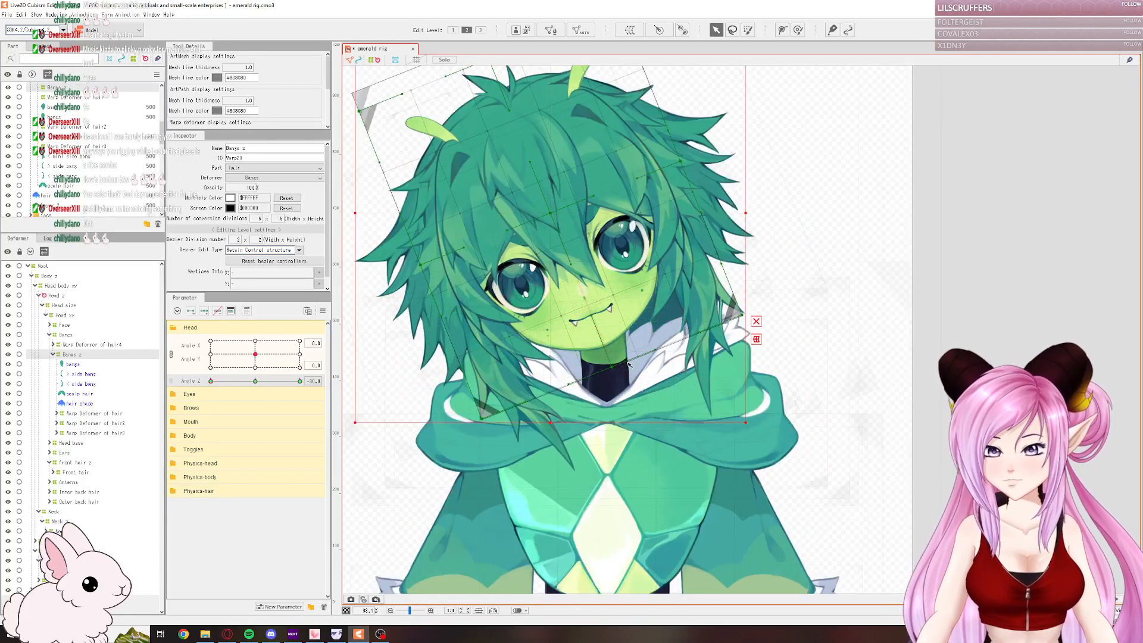
pyautogui.moveTo(614, 367); pyautogui.dragTo(586, 369)
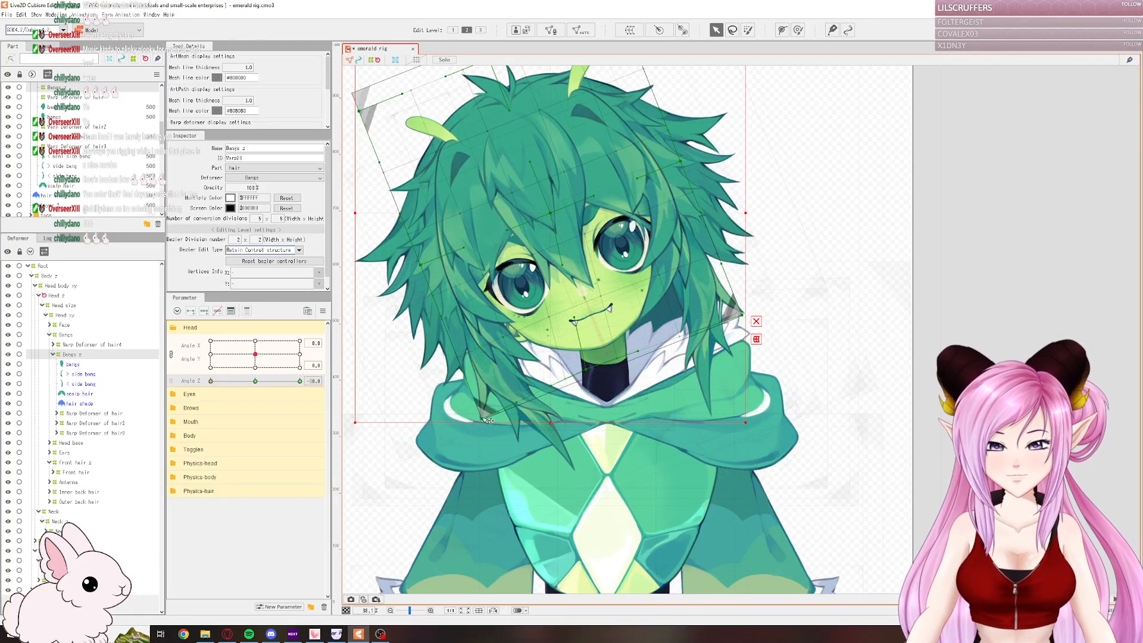
pyautogui.moveTo(482, 418); pyautogui.dragTo(466, 417)
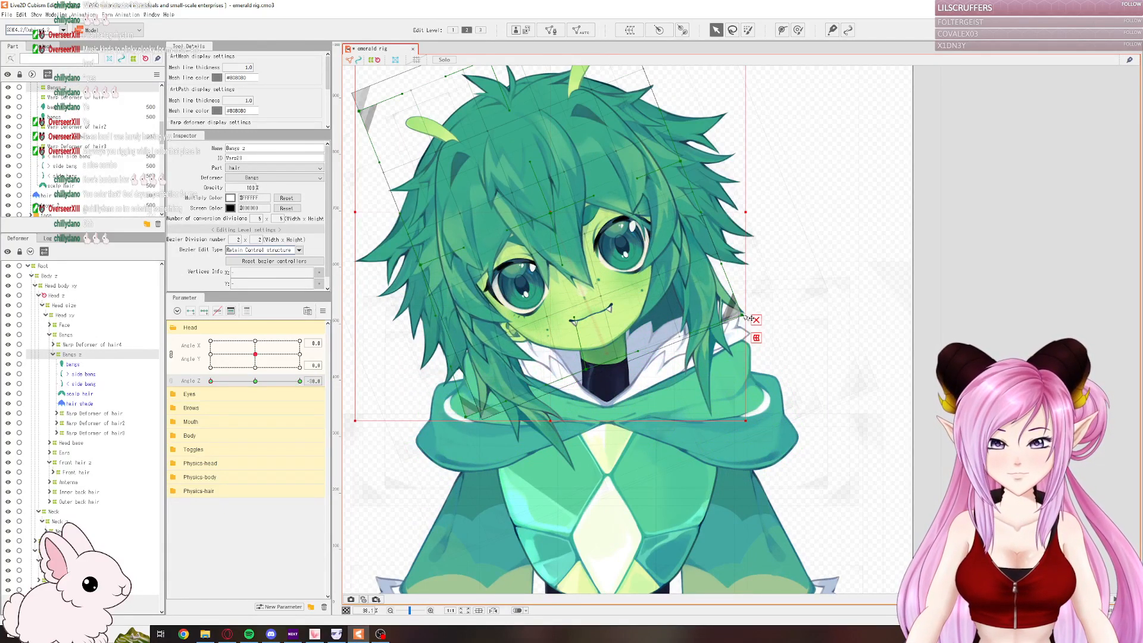
pyautogui.moveTo(742, 315); pyautogui.dragTo(727, 321)
pyautogui.scroll(-2, 405, 365)
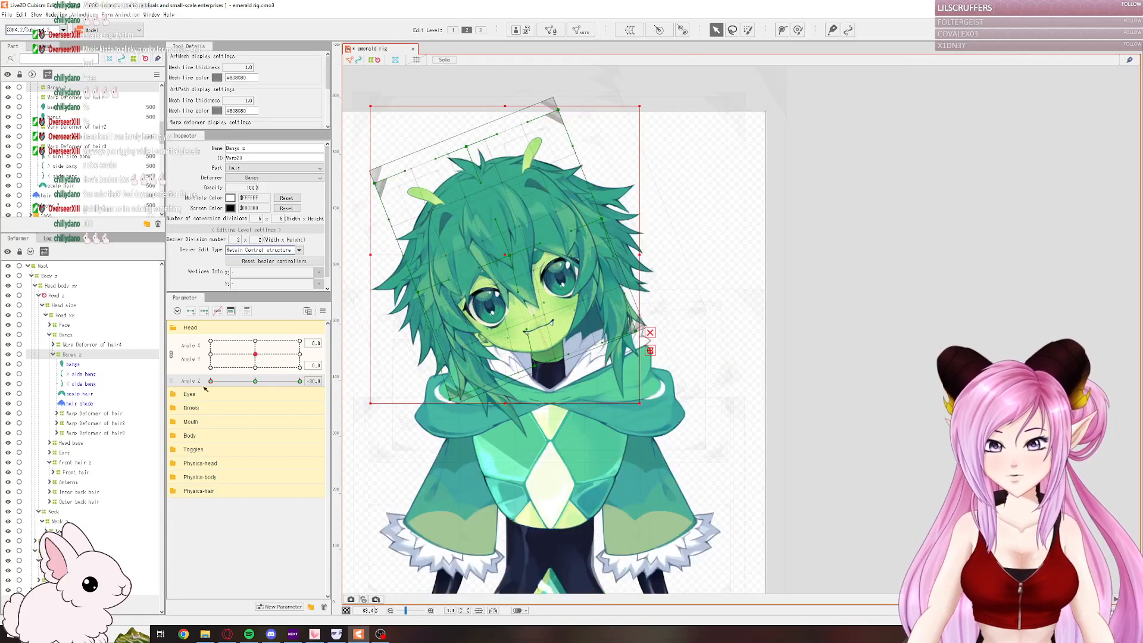
pyautogui.moveTo(219, 382)
pyautogui.mouseDown()
pyautogui.moveTo(293, 384)
pyautogui.moveTo(200, 386)
pyautogui.mouseUp()
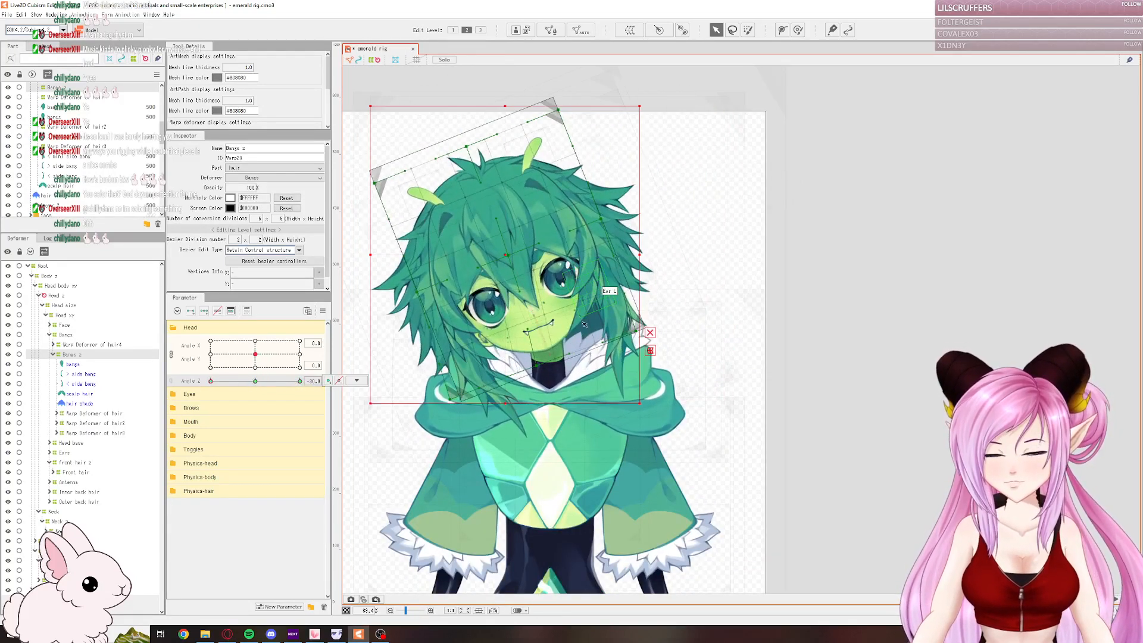
pyautogui.scroll(-2, 584, 325)
pyautogui.scroll(2, 488, 322)
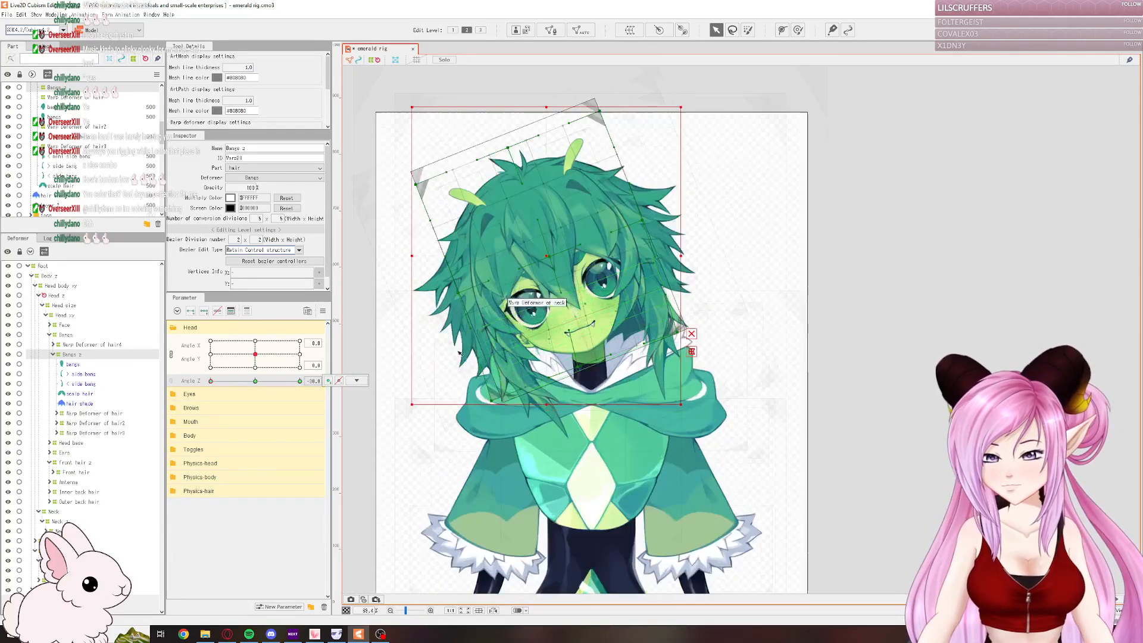
# - At Angle Z -30, shift the lower corners of front hair z left so the front hair hangs naturally
pyautogui.click(76, 462)
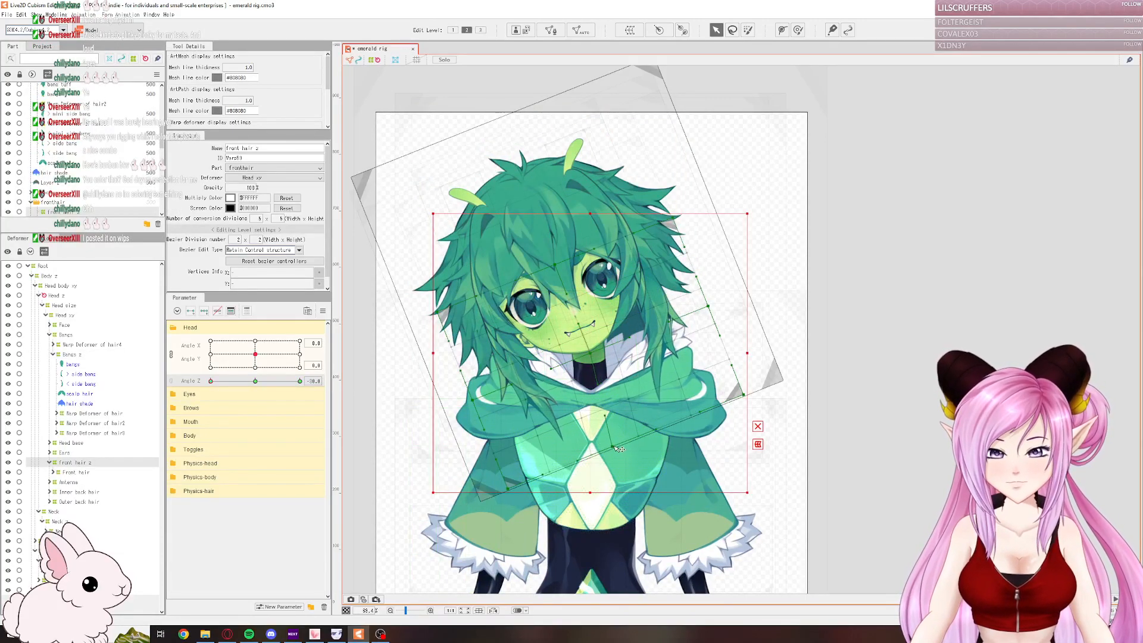
pyautogui.moveTo(751, 396); pyautogui.dragTo(728, 397)
pyautogui.moveTo(499, 487); pyautogui.dragTo(498, 477)
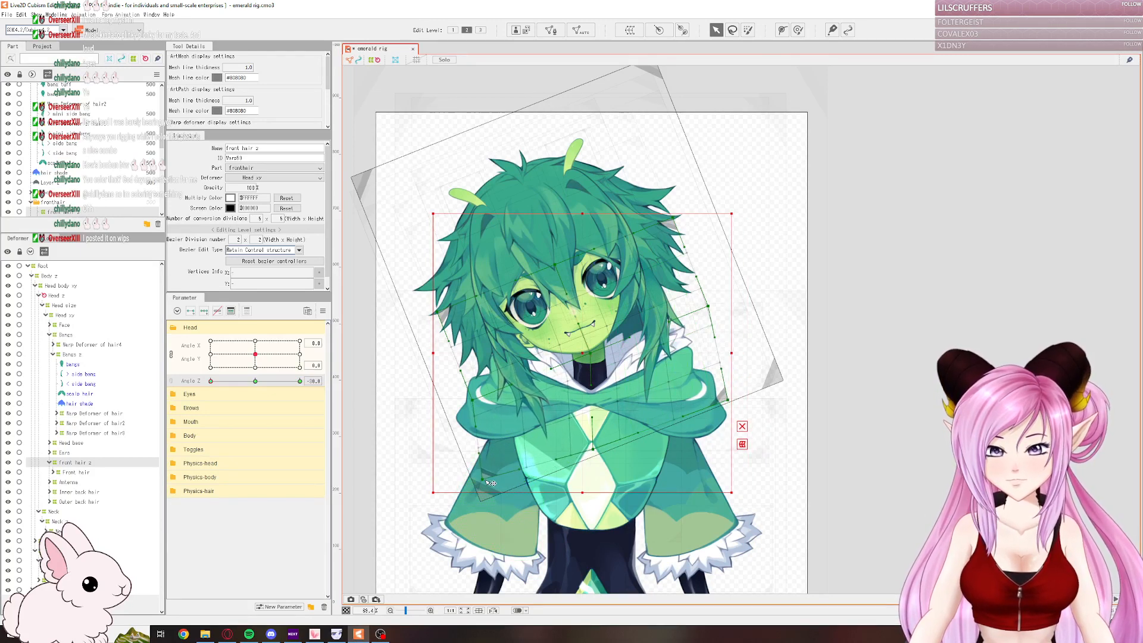
pyautogui.moveTo(212, 384)
pyautogui.mouseDown()
pyautogui.moveTo(351, 393)
pyautogui.moveTo(210, 384)
pyautogui.mouseUp()
# - Return Angle Z to 0 and save the model
pyautogui.click(255, 380)
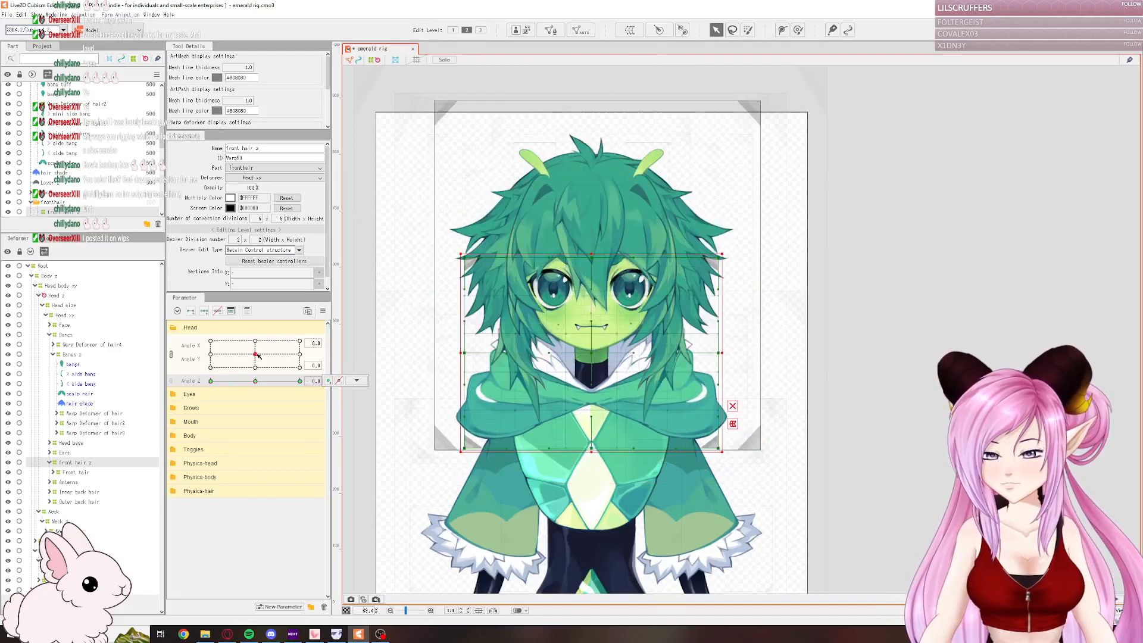
pyautogui.click(7, 14)
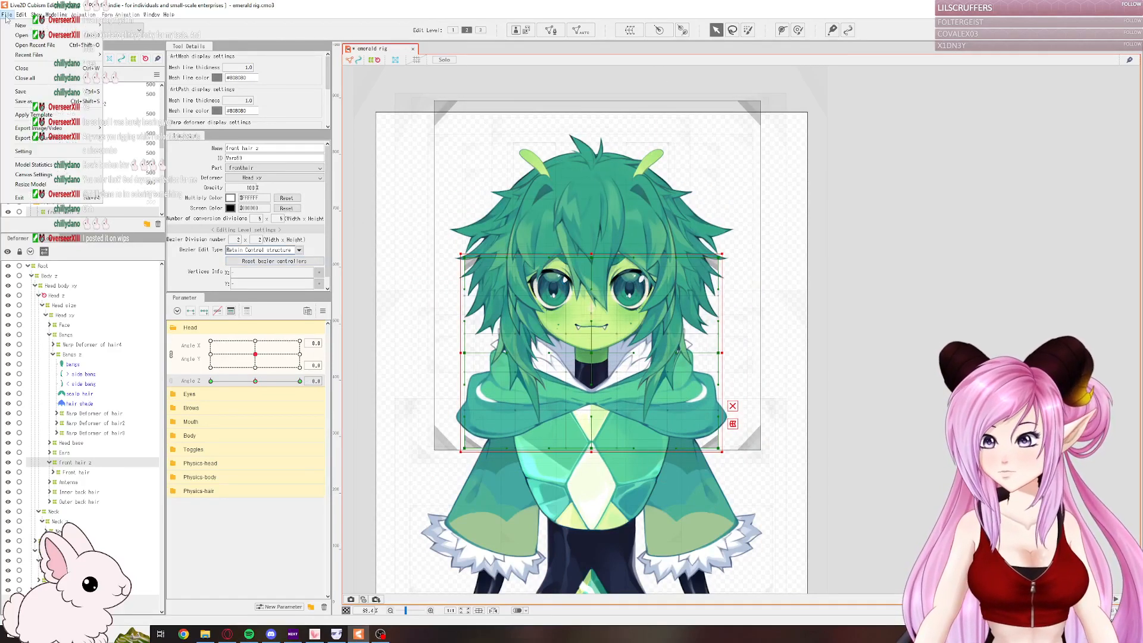
pyautogui.click(18, 91)
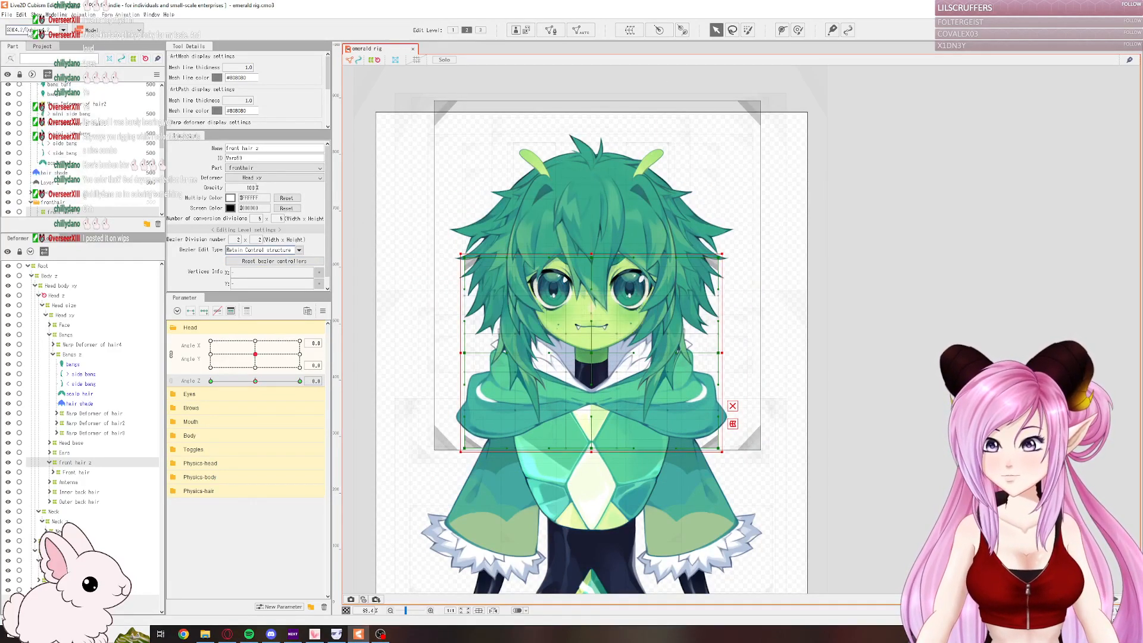
# - Open the Physics/Scene Blending Settings and enlarge the character in the preview
pyautogui.click(56, 14)
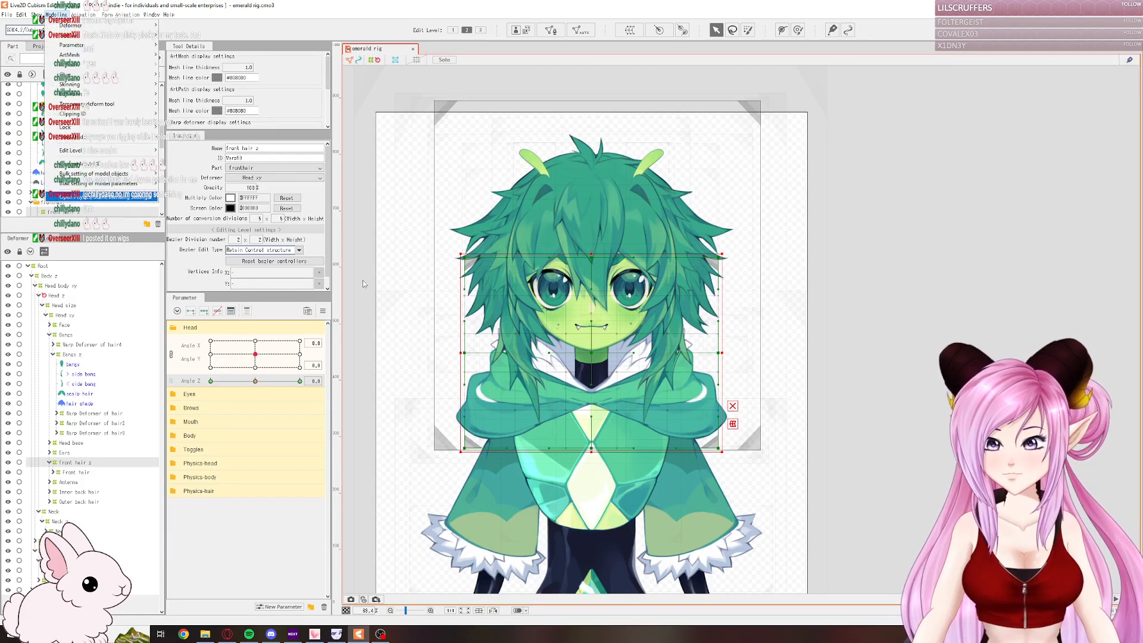
pyautogui.scroll(4, 753, 302)
pyautogui.scroll(-2, 755, 302)
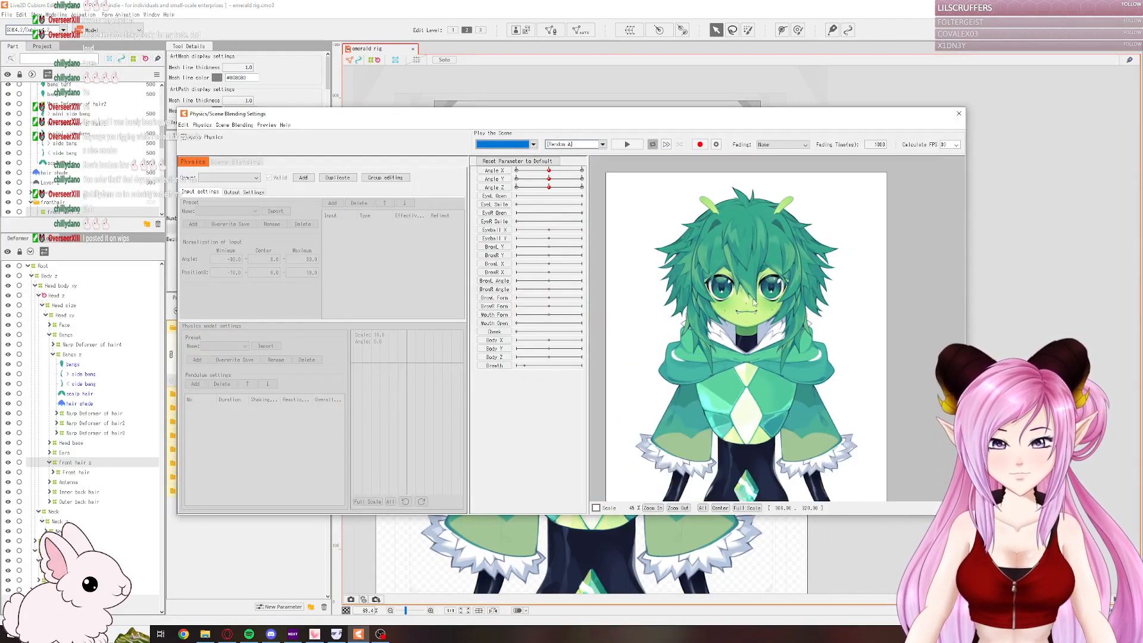
pyautogui.scroll(2, 754, 302)
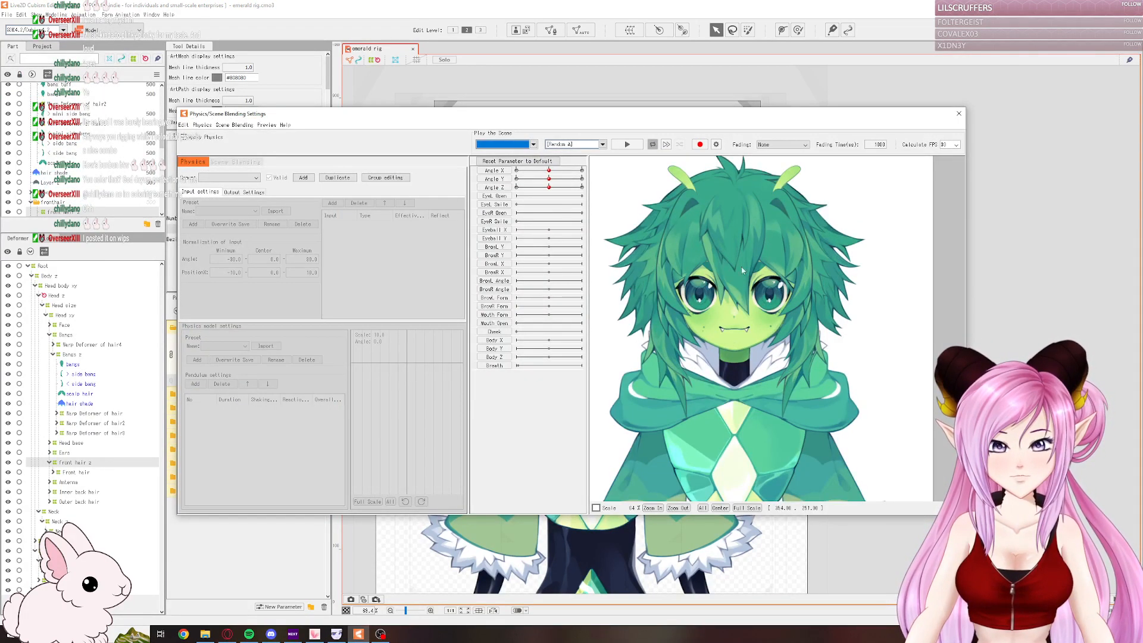
# - Set Angle Z to follow Right mouse button X in the cursor tracking settings and preview the character's head movement
pyautogui.click(262, 126)
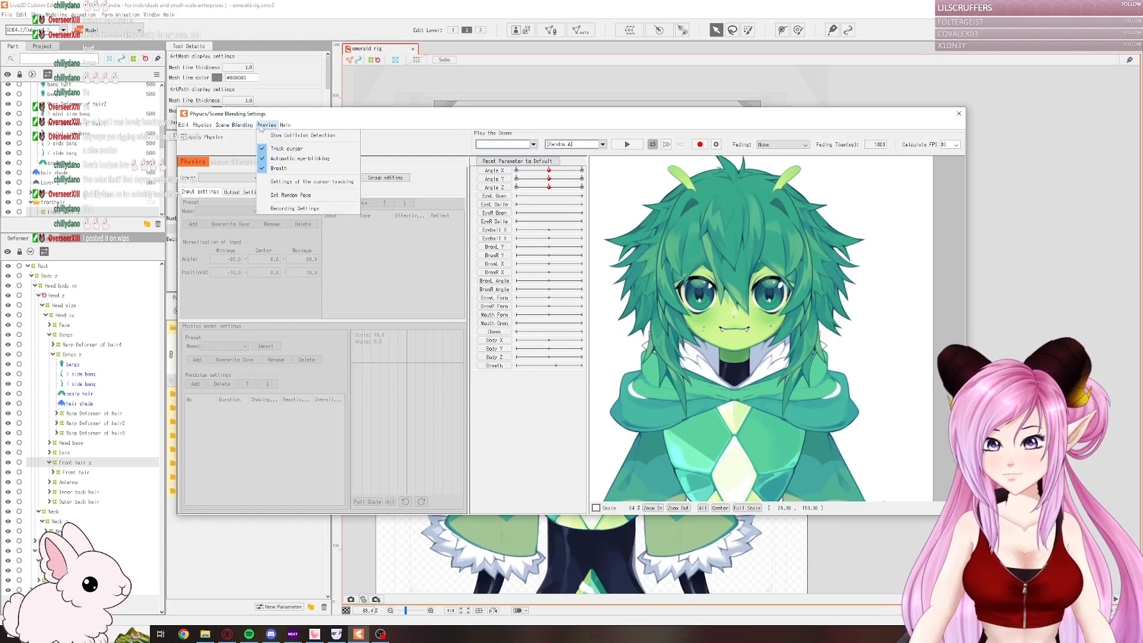
pyautogui.click(303, 181)
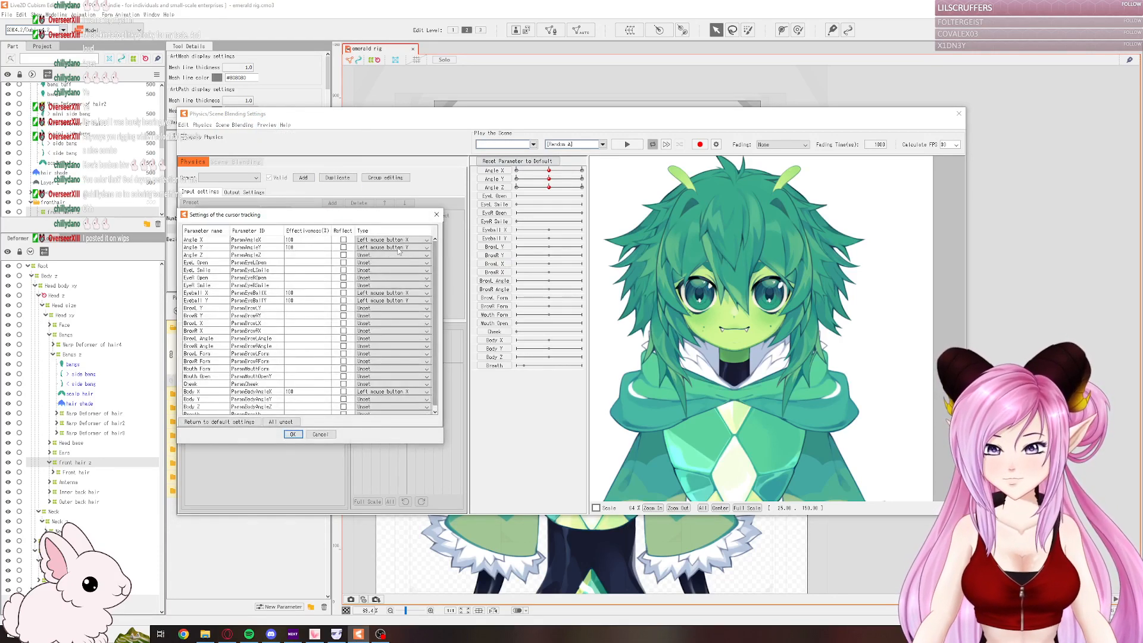
pyautogui.click(376, 256)
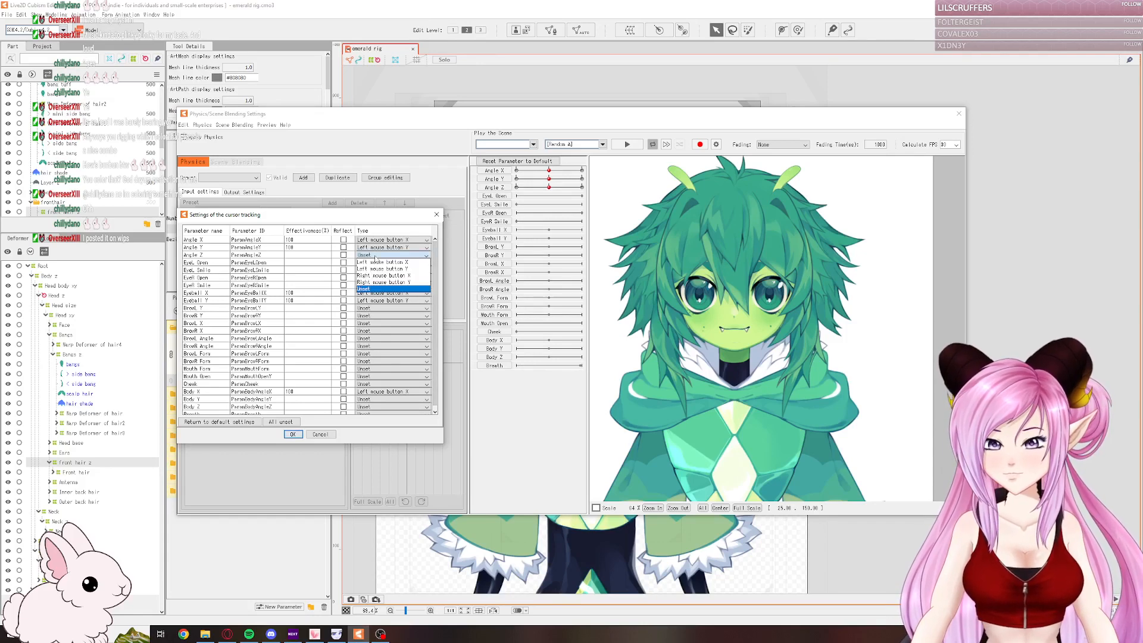
pyautogui.click(389, 276)
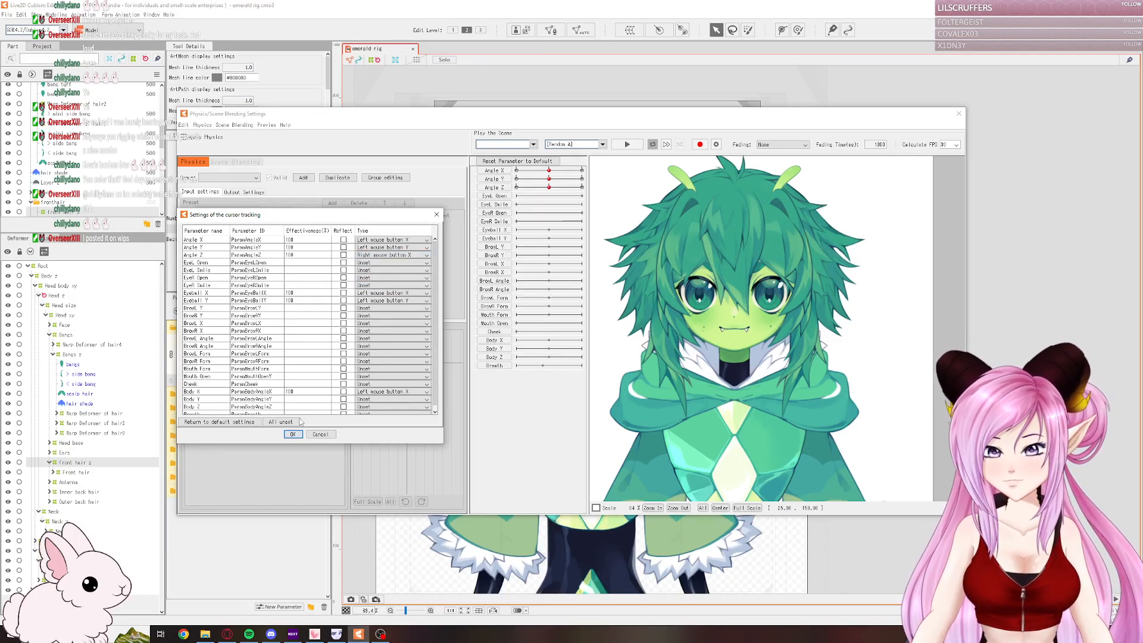
pyautogui.click(292, 435)
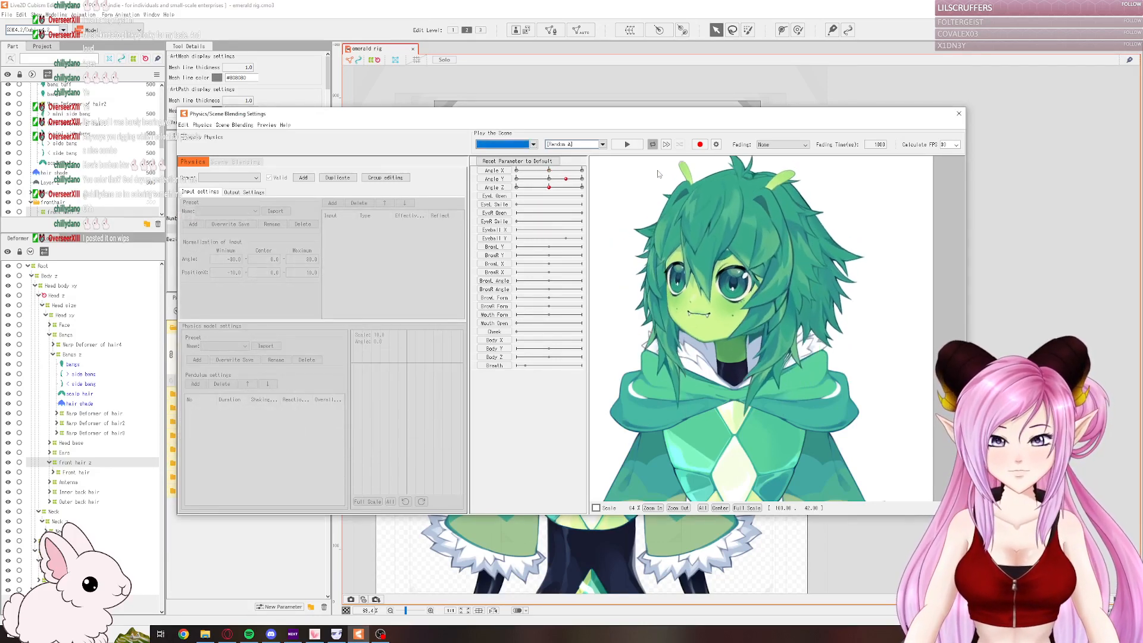
pyautogui.moveTo(901, 426); pyautogui.dragTo(405, 214)
pyautogui.click(958, 113)
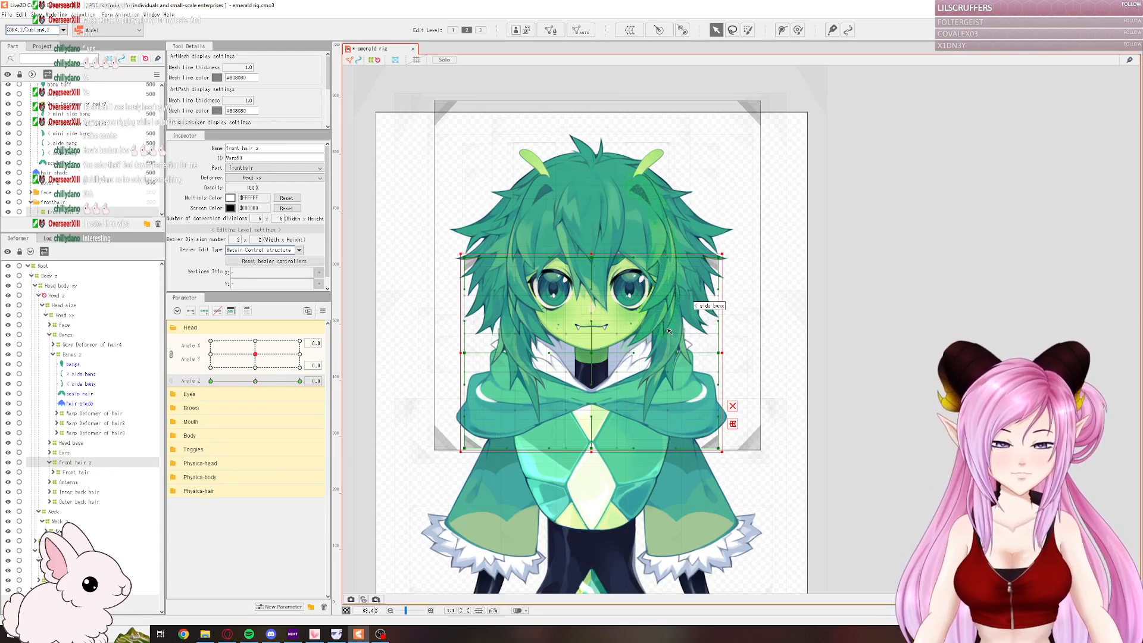
# - Show the Eyes parameter group and expand the Face and Eyes deformers in the deformer hierarchy, with the Bangs branch collapsed
pyautogui.scroll(2, 639, 308)
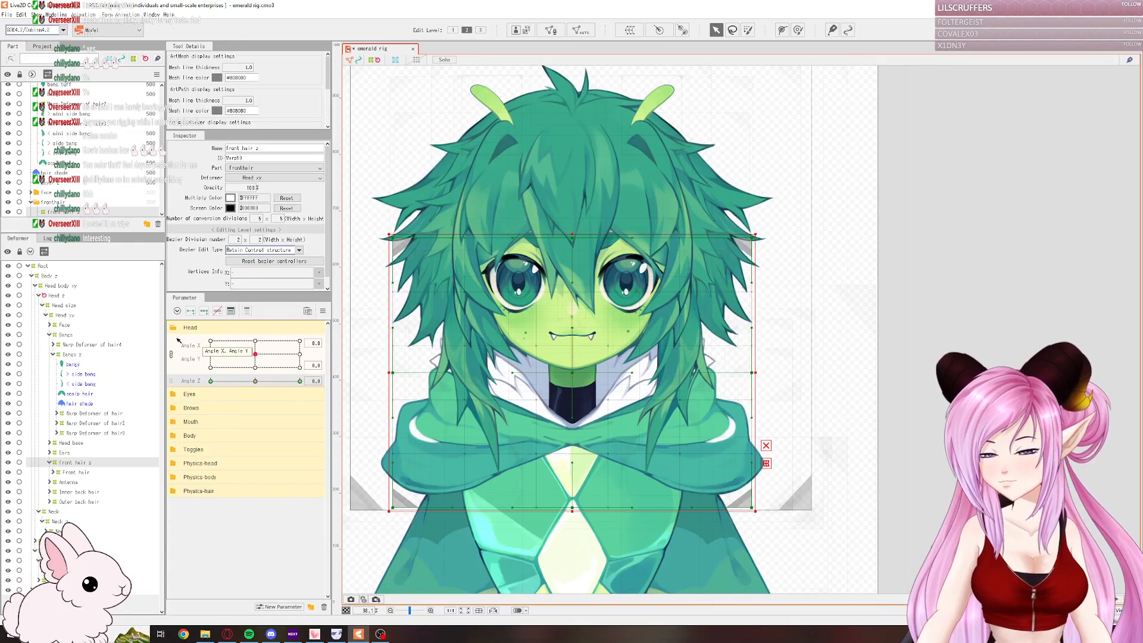
pyautogui.click(174, 395)
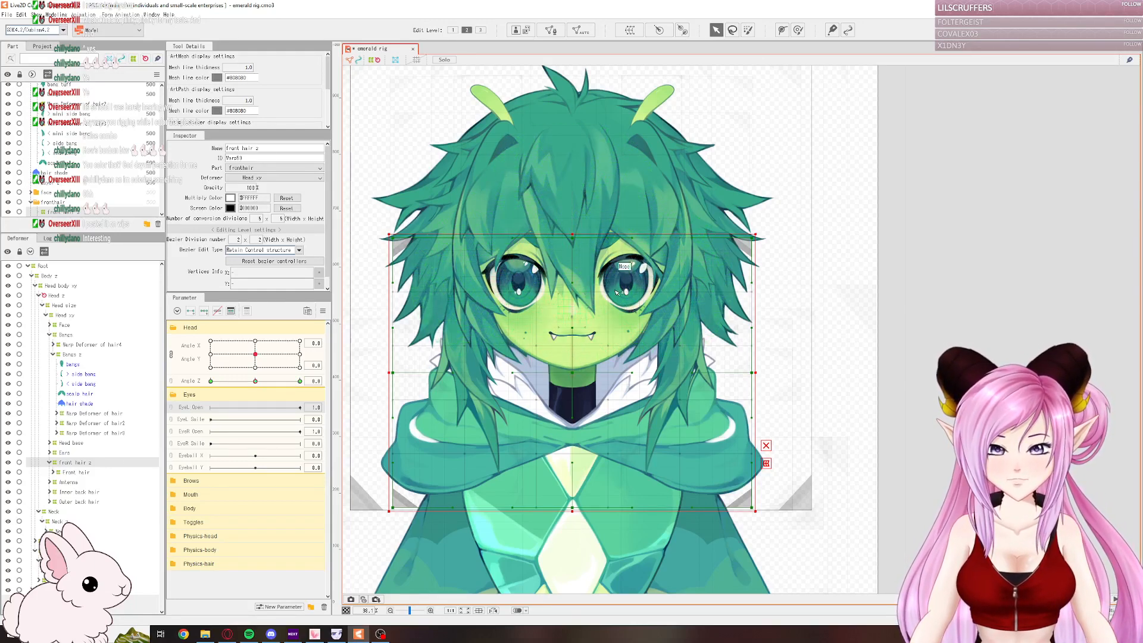
pyautogui.scroll(2, 617, 292)
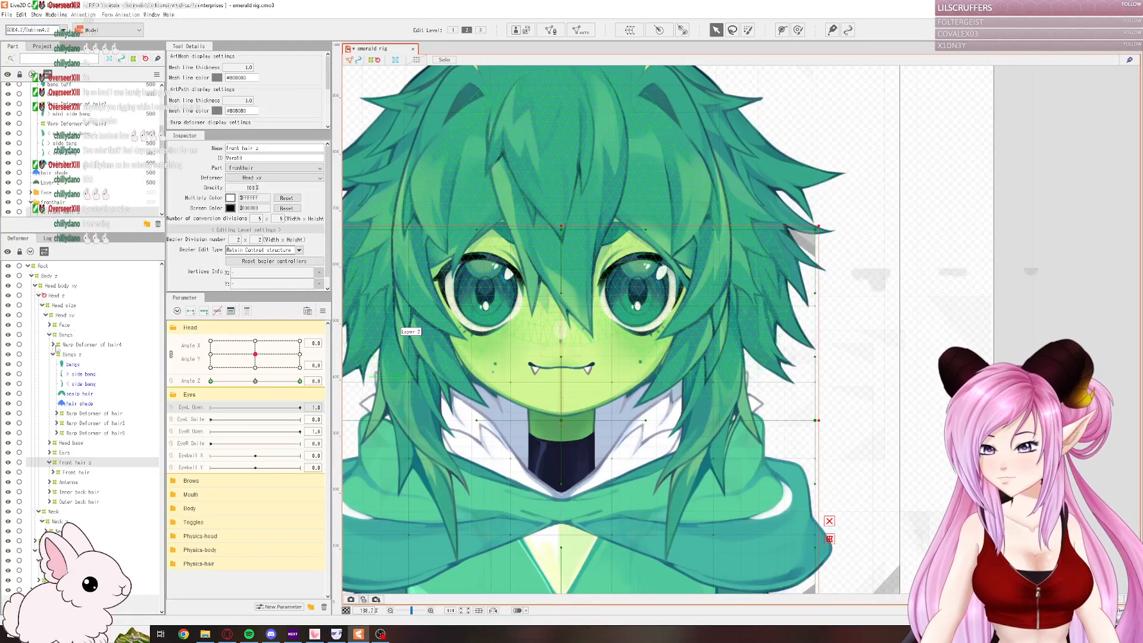
pyautogui.click(50, 335)
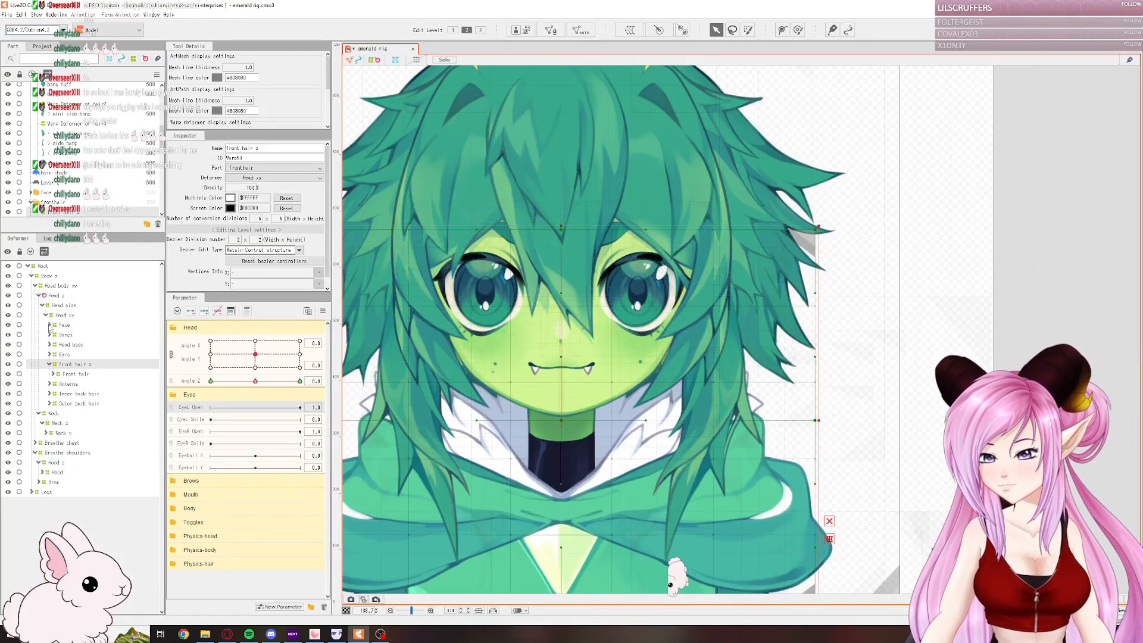
pyautogui.click(49, 325)
pyautogui.click(53, 345)
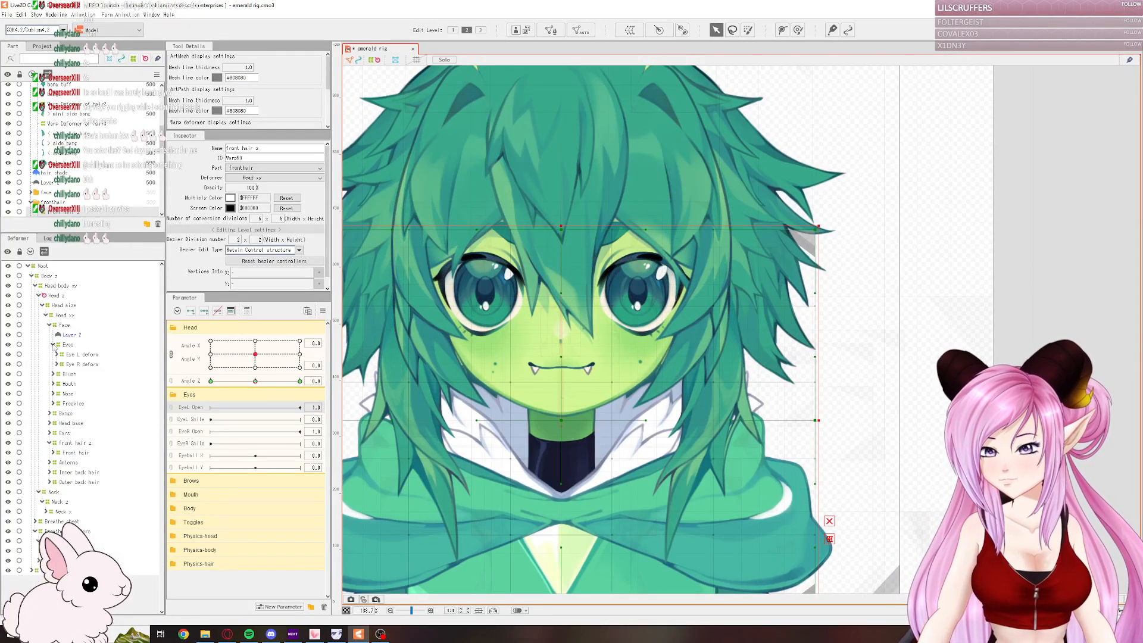
pyautogui.click(82, 356)
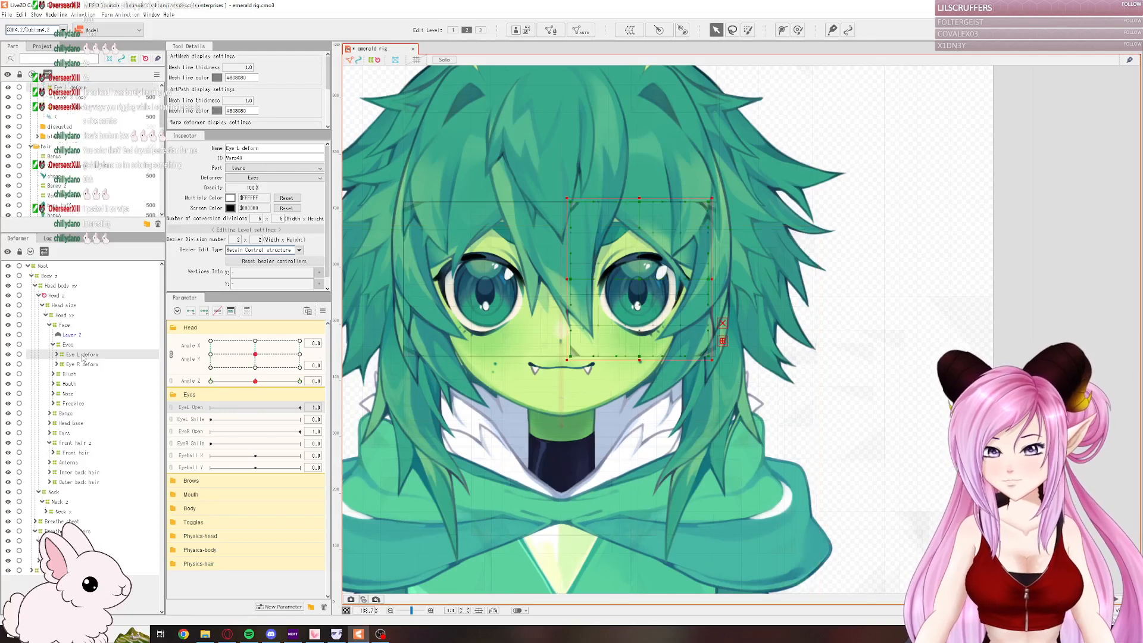
pyautogui.click(56, 354)
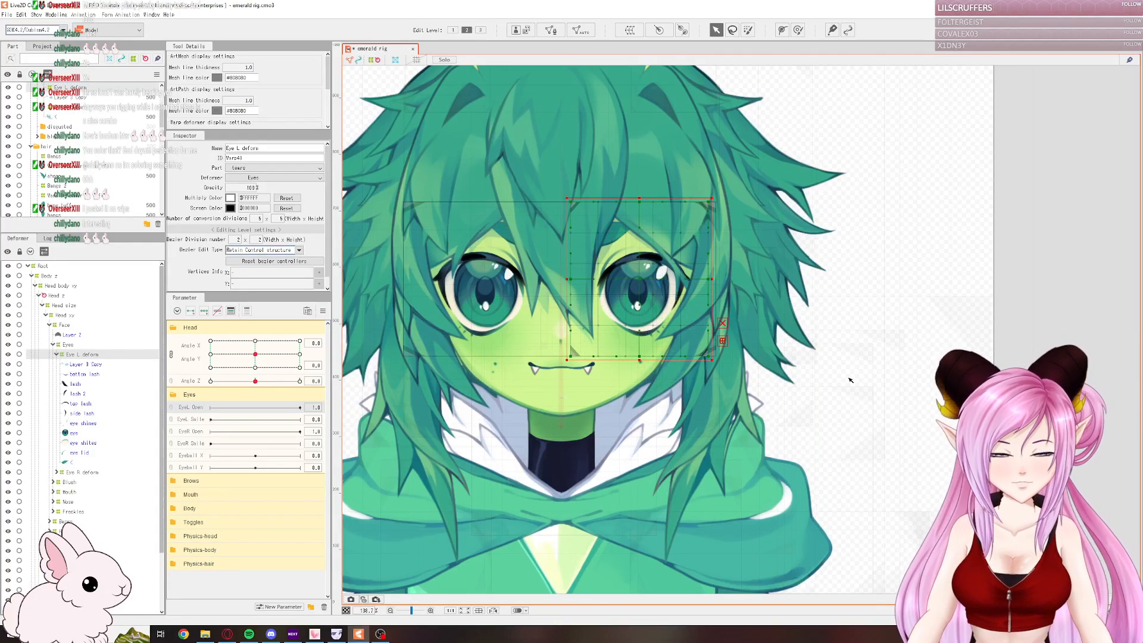
pyautogui.scroll(-3, 838, 395)
pyautogui.scroll(2, 636, 298)
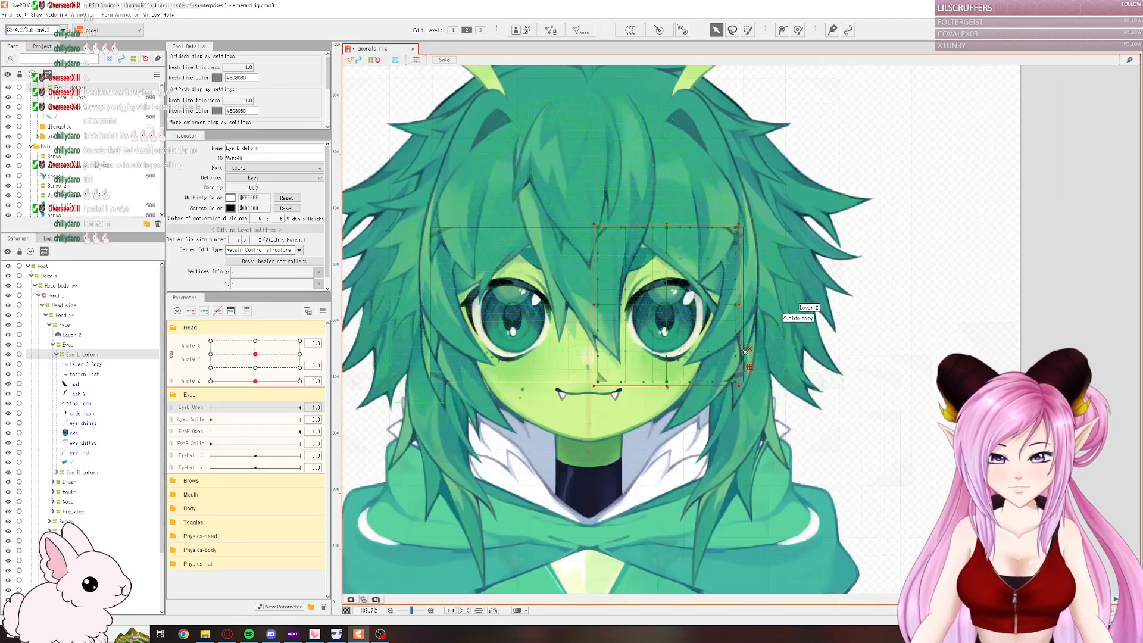
pyautogui.scroll(1, 617, 313)
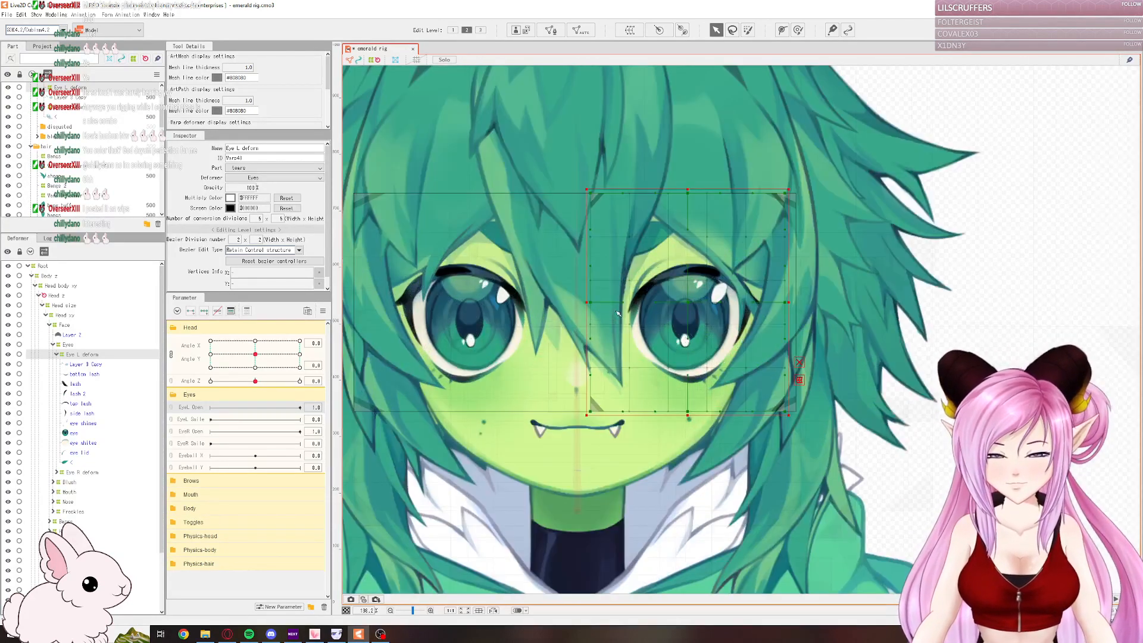
pyautogui.click(94, 365)
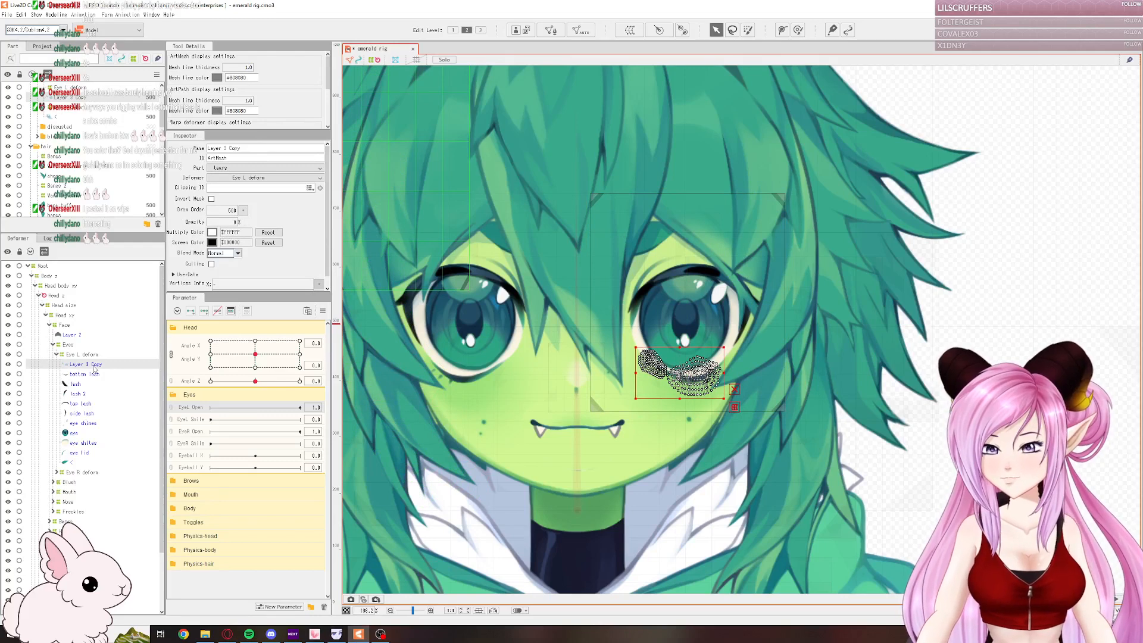
pyautogui.keyDown('ctrl'); pyautogui.click(94, 376); pyautogui.keyUp('ctrl')
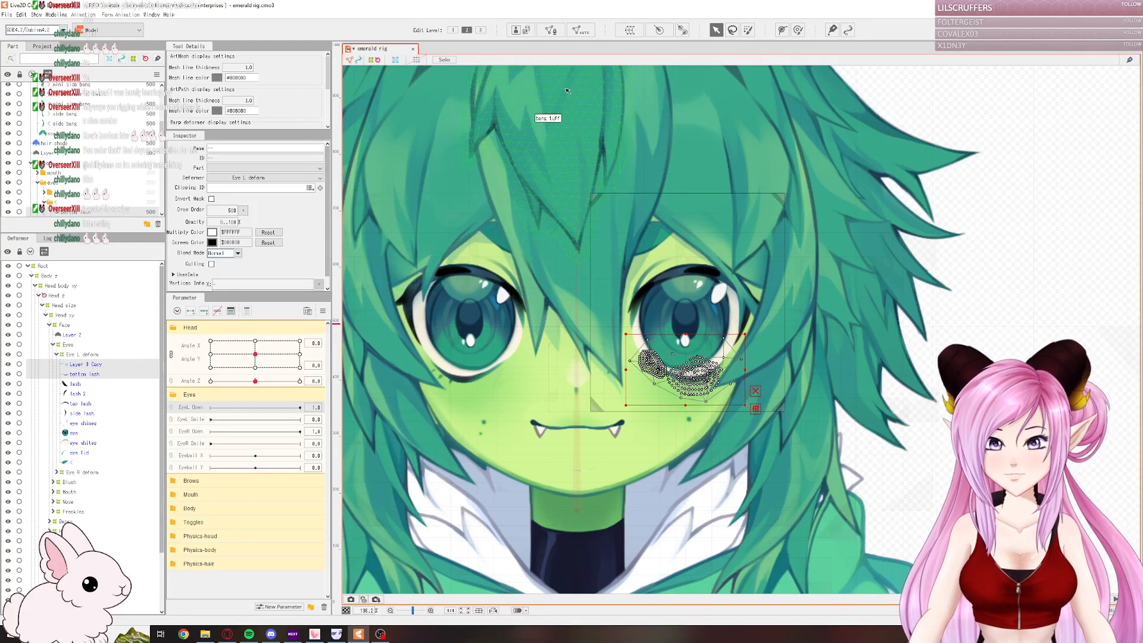
pyautogui.click(57, 354)
# - Create a warp deformer named Lash down as parent of the bottom lash and its companion mesh inside Eye R deform
pyautogui.click(70, 365)
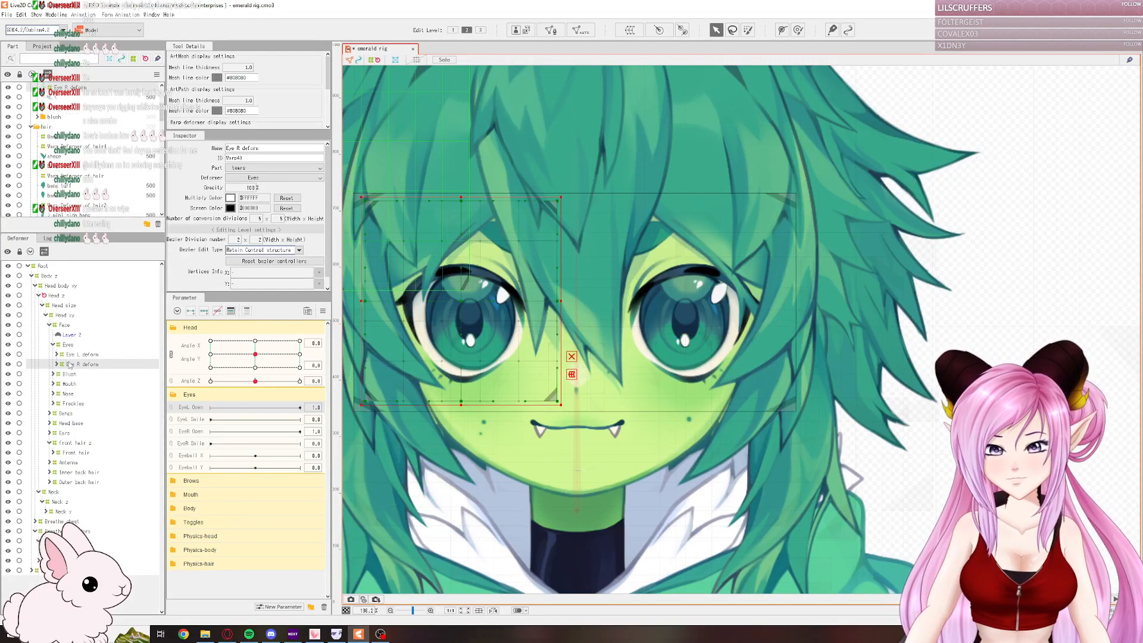
pyautogui.scroll(-2, 895, 324)
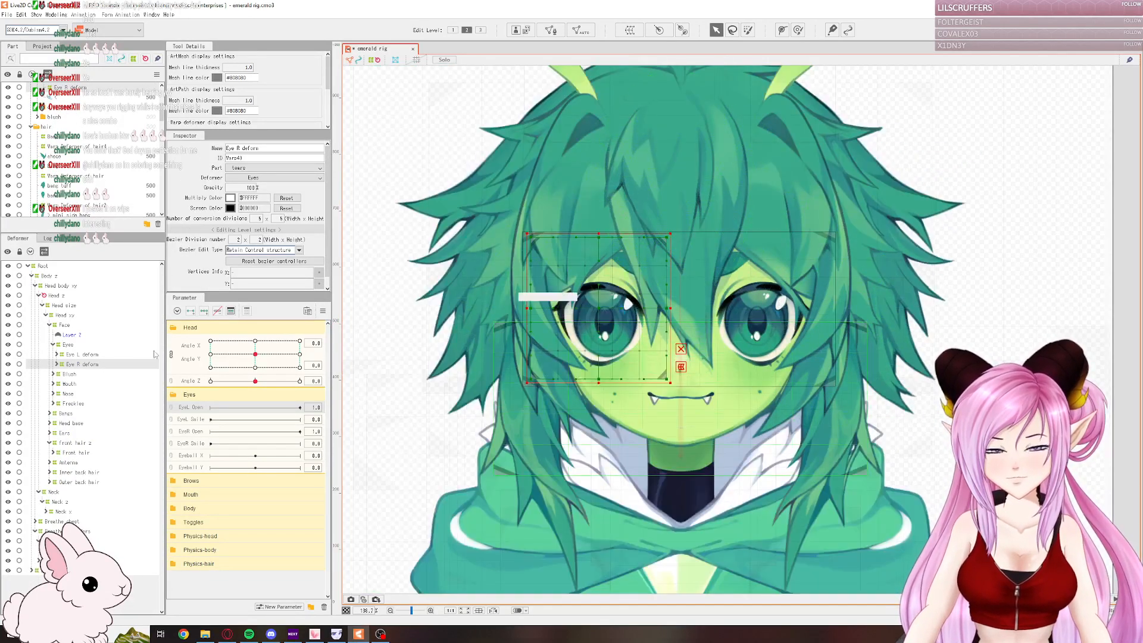
pyautogui.scroll(2, 539, 313)
pyautogui.click(57, 364)
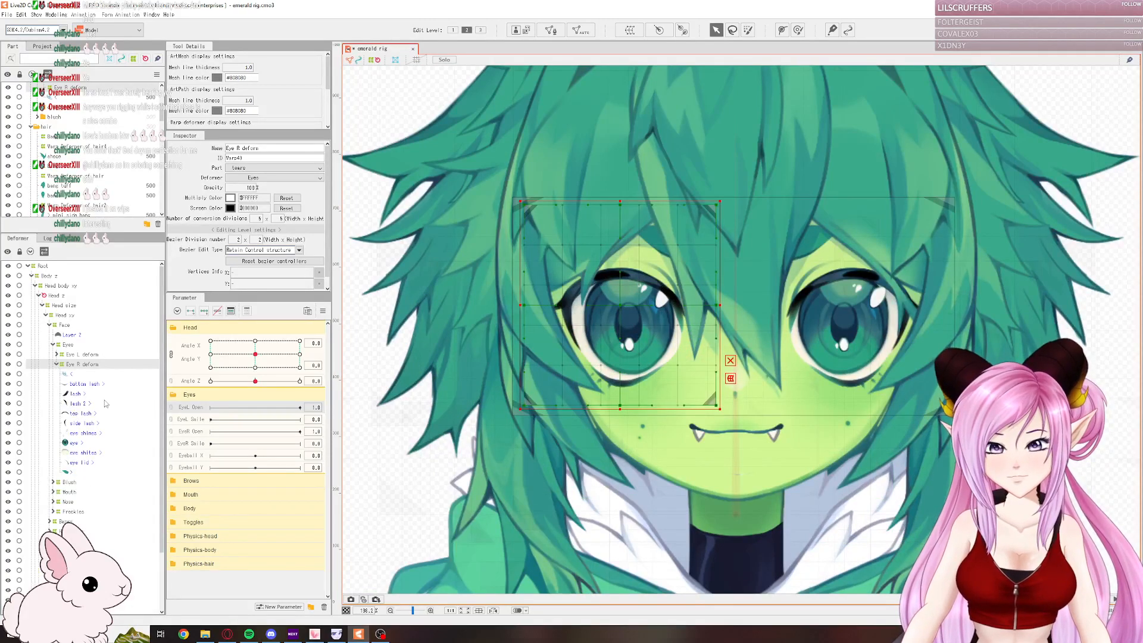
pyautogui.click(79, 374)
pyautogui.keyDown('ctrl'); pyautogui.click(89, 384); pyautogui.keyUp('ctrl')
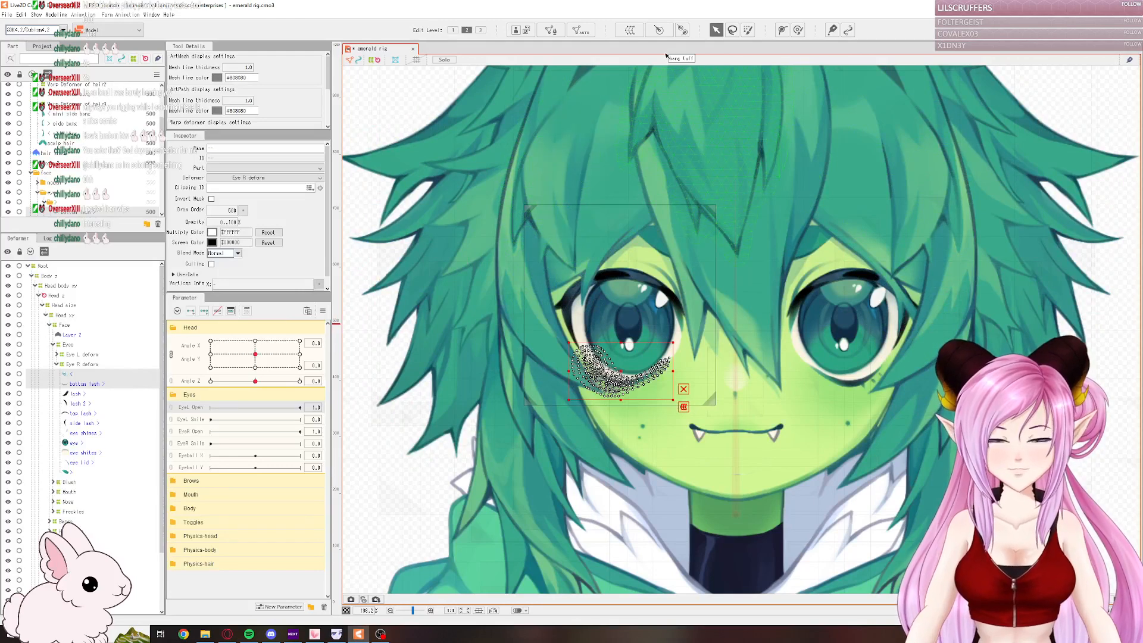
pyautogui.click(630, 31)
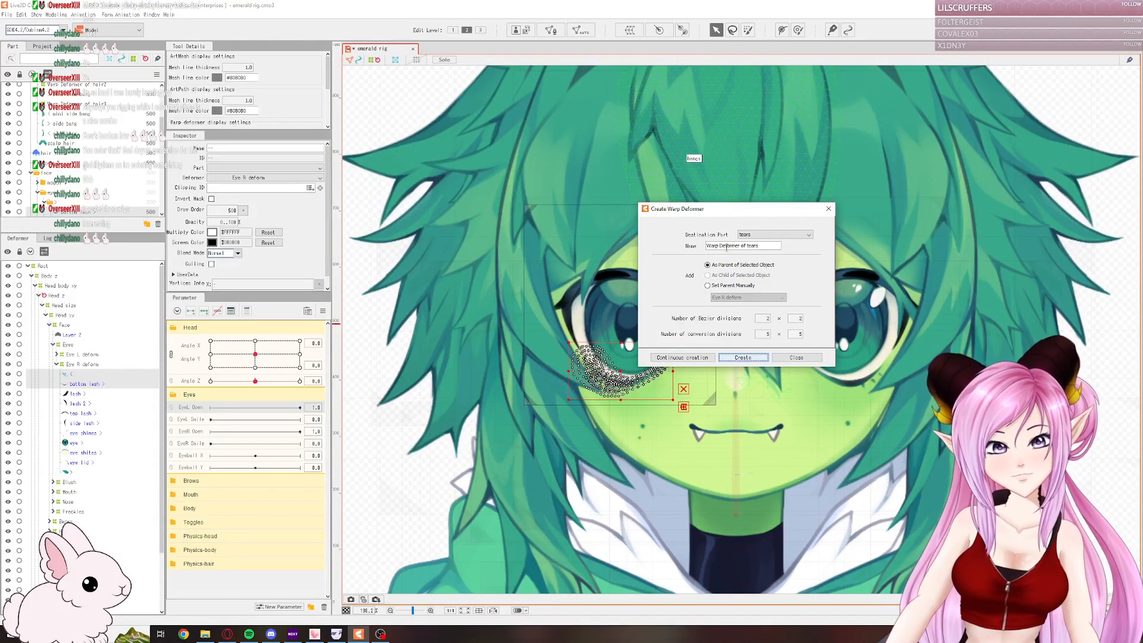
pyautogui.click(762, 245)
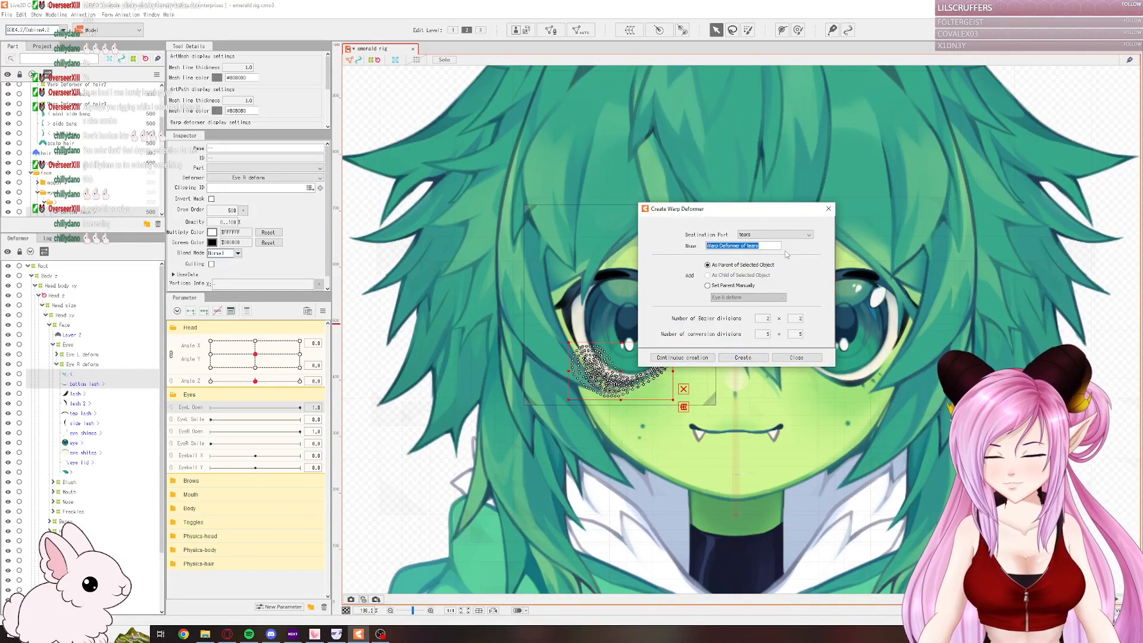
pyautogui.write('Las')
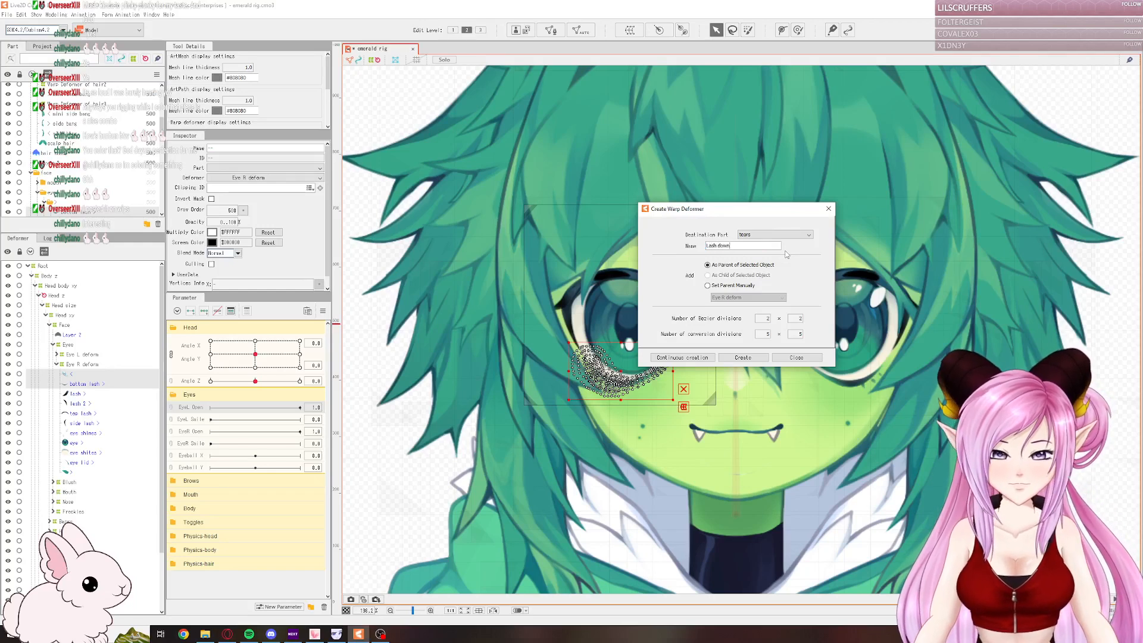
pyautogui.write('h down')
pyautogui.click(738, 357)
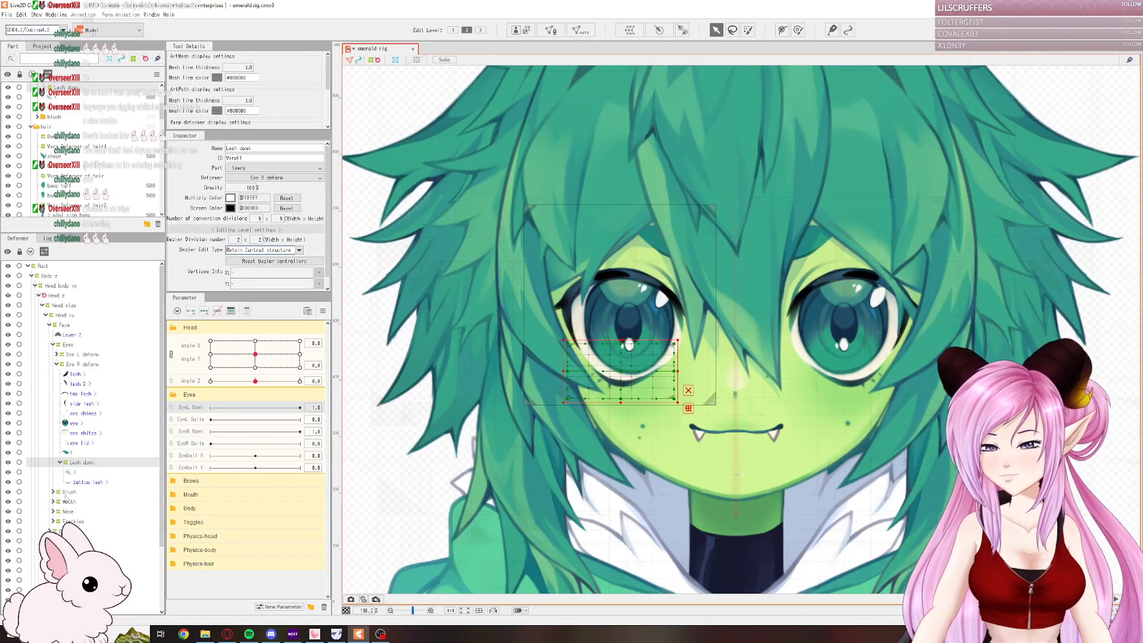
# - Create a warp deformer named Lash up as parent of the lash, lash 2, top lash and side lash meshes in Eye R deform
pyautogui.click(75, 374)
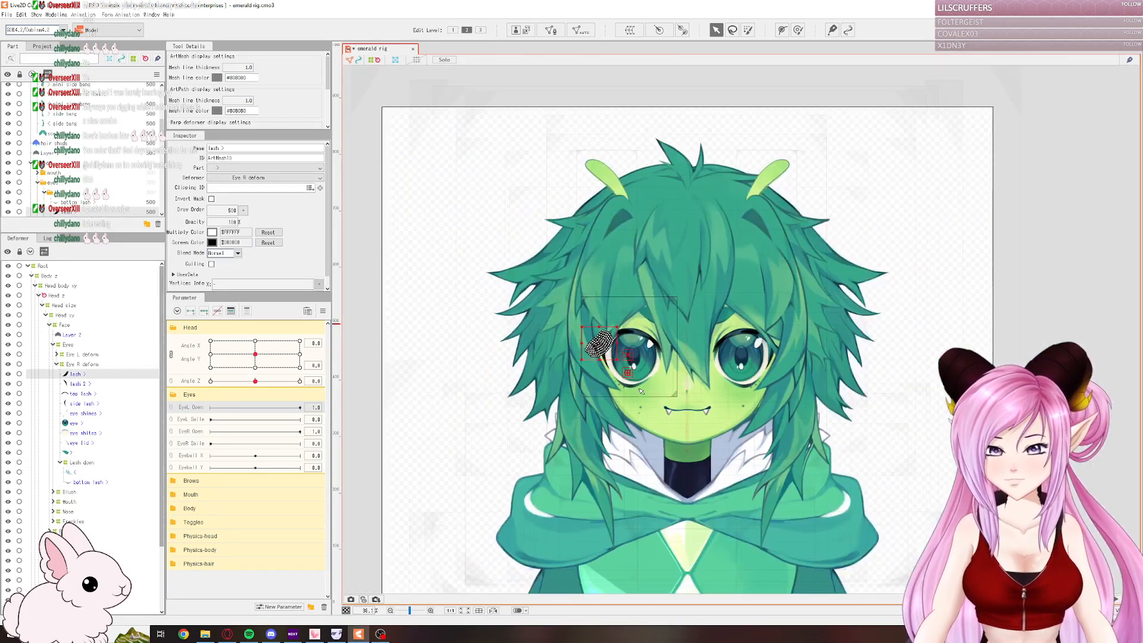
pyautogui.scroll(-3, 636, 381)
pyautogui.scroll(3, 649, 381)
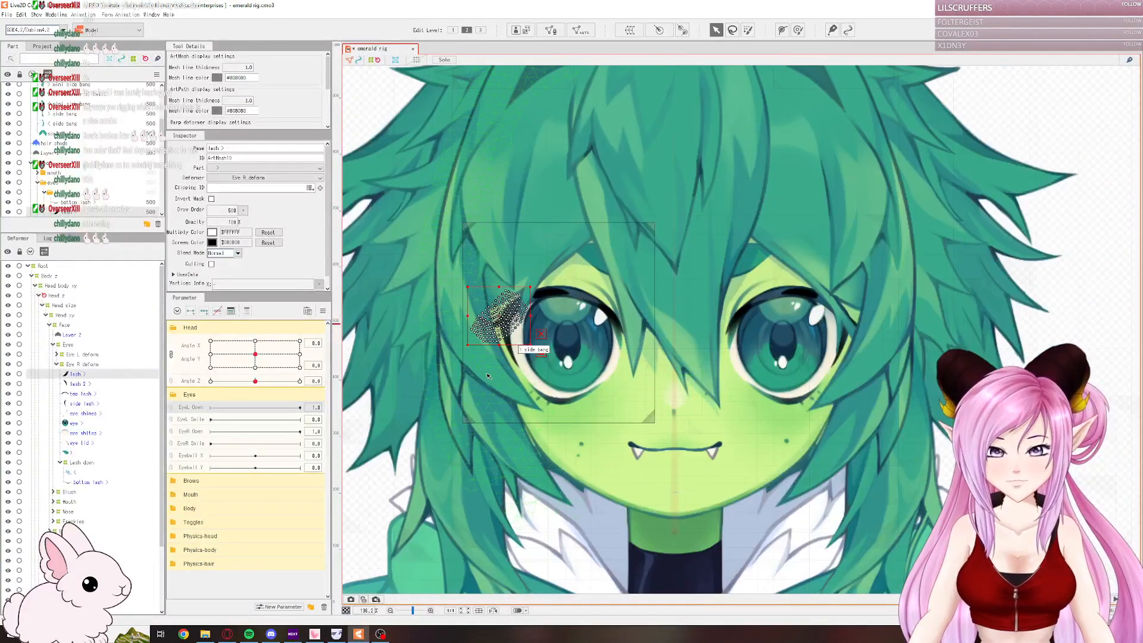
pyautogui.keyDown('ctrl'); pyautogui.click(81, 385); pyautogui.keyUp('ctrl')
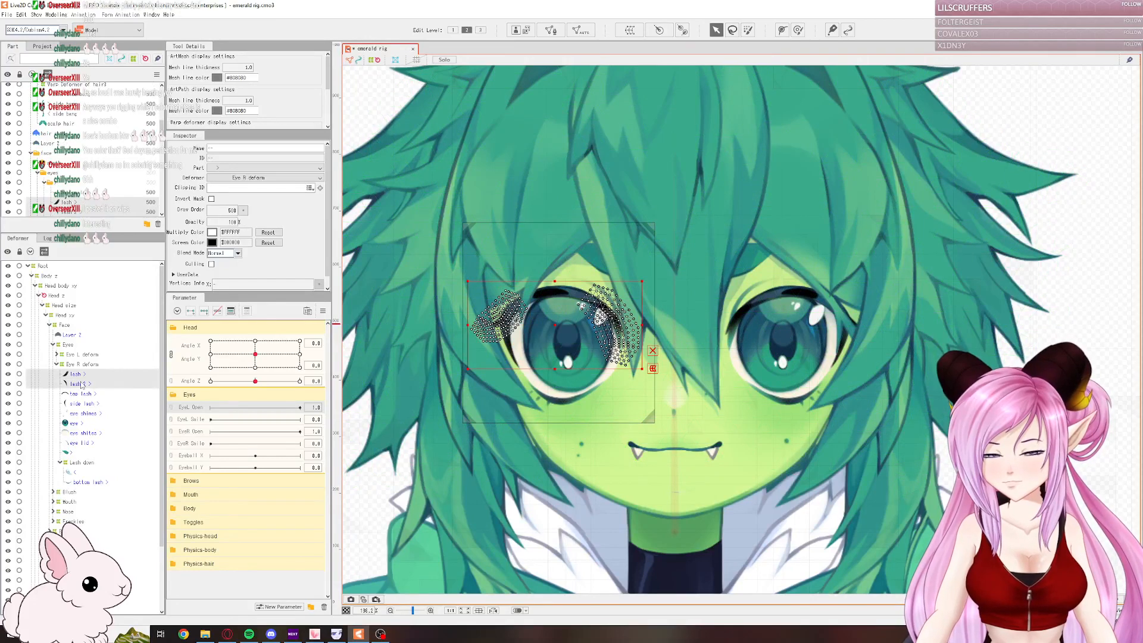
pyautogui.keyDown('ctrl'); pyautogui.click(77, 394); pyautogui.keyUp('ctrl')
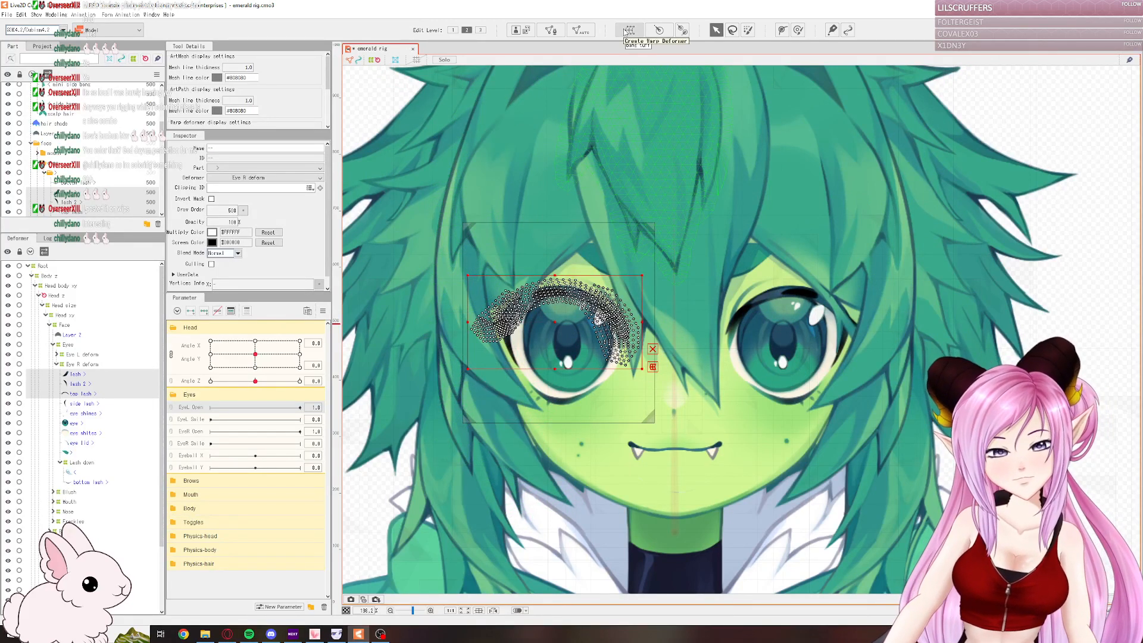
pyautogui.keyDown('ctrl'); pyautogui.click(90, 403); pyautogui.keyUp('ctrl')
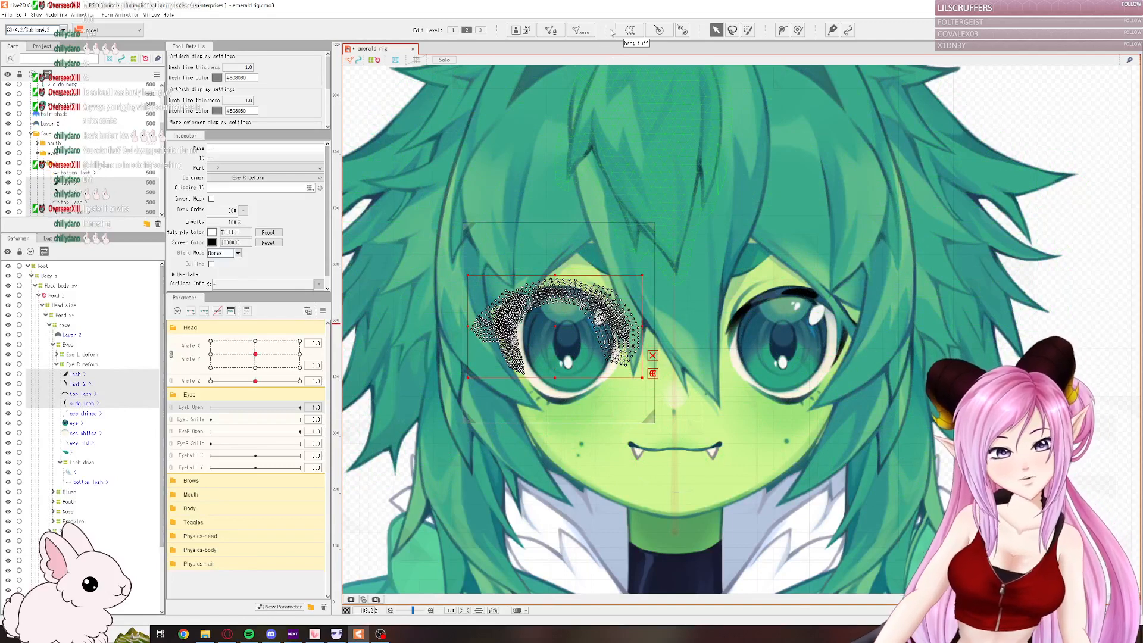
pyautogui.click(630, 30)
pyautogui.moveTo(771, 246); pyautogui.dragTo(591, 228)
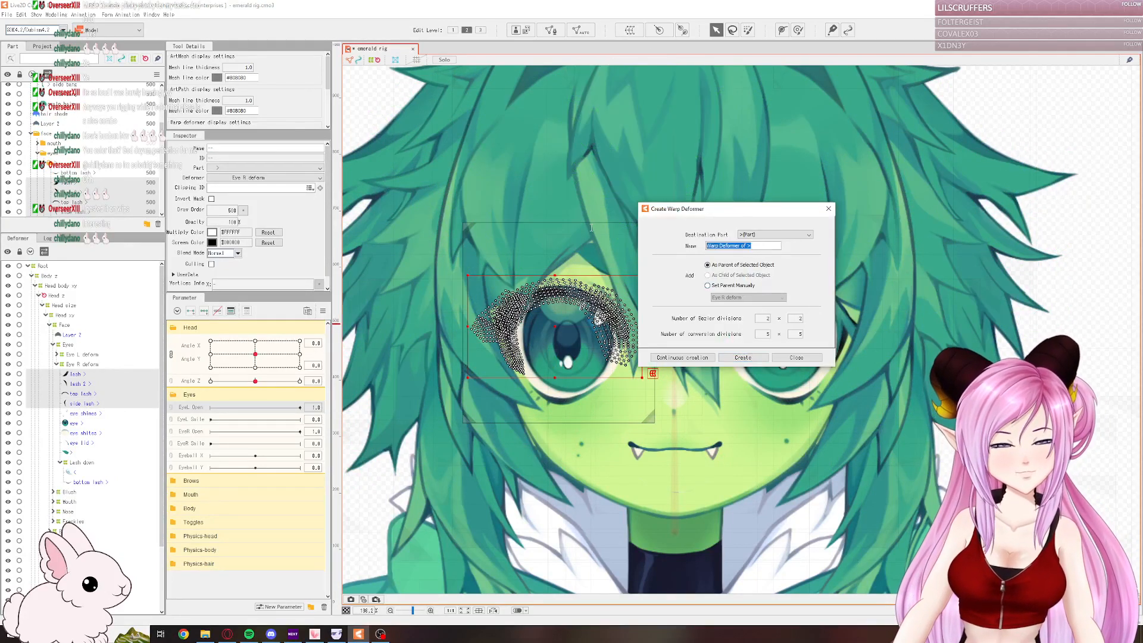
pyautogui.write('l')
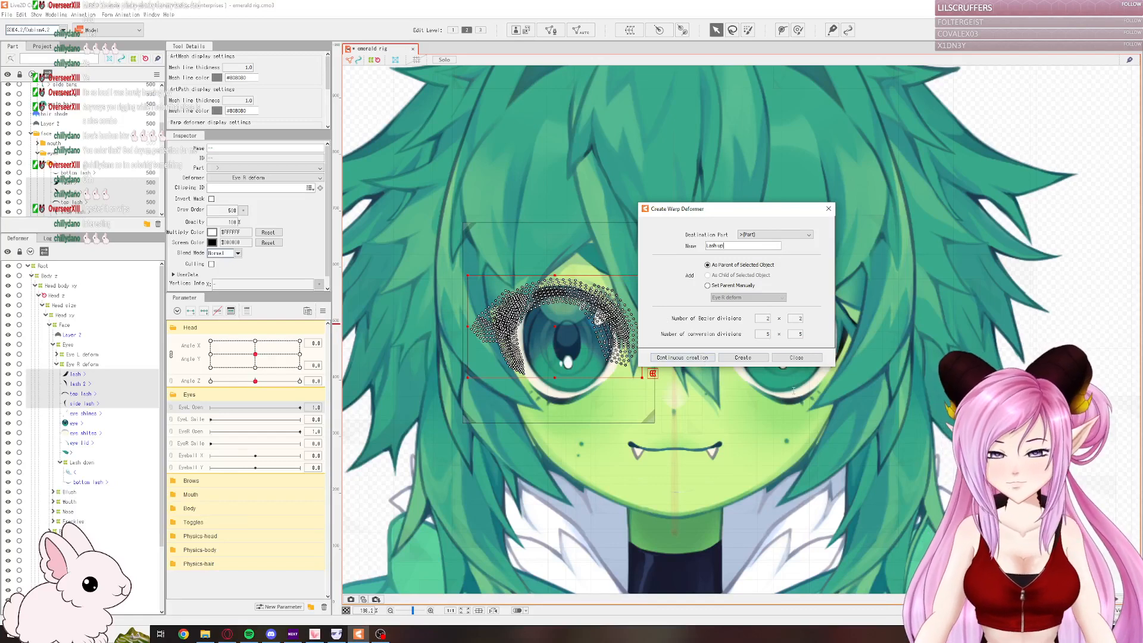
pyautogui.click(739, 358)
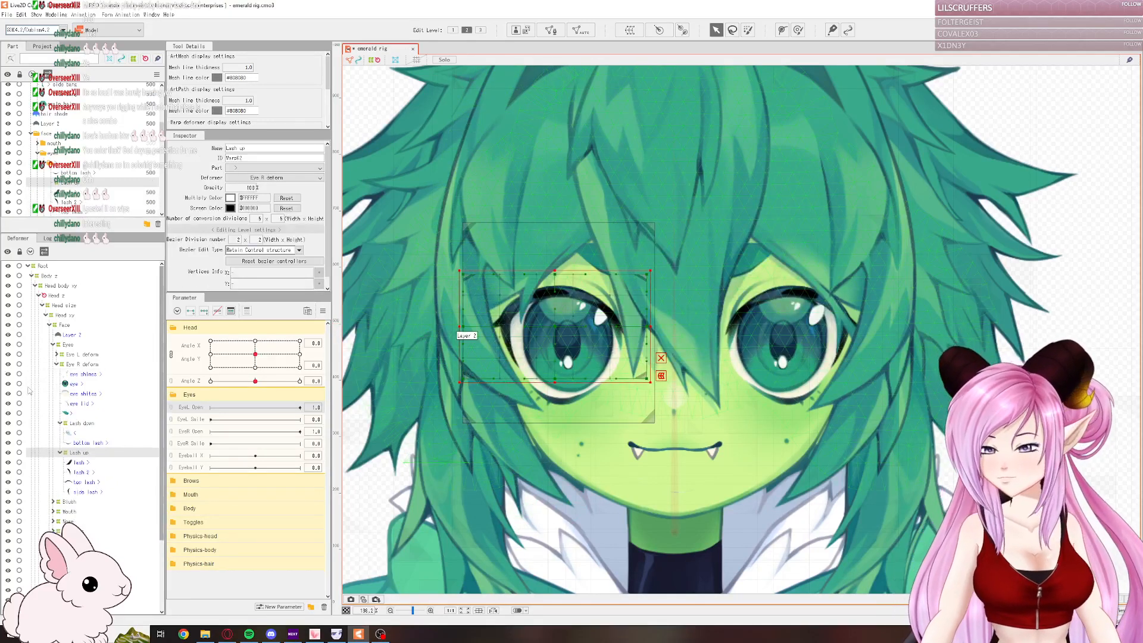
# - Check the eye shines, eye whites and eye lid meshes in Eye R deform and undo the creation of the Lash up deformer
pyautogui.click(84, 375)
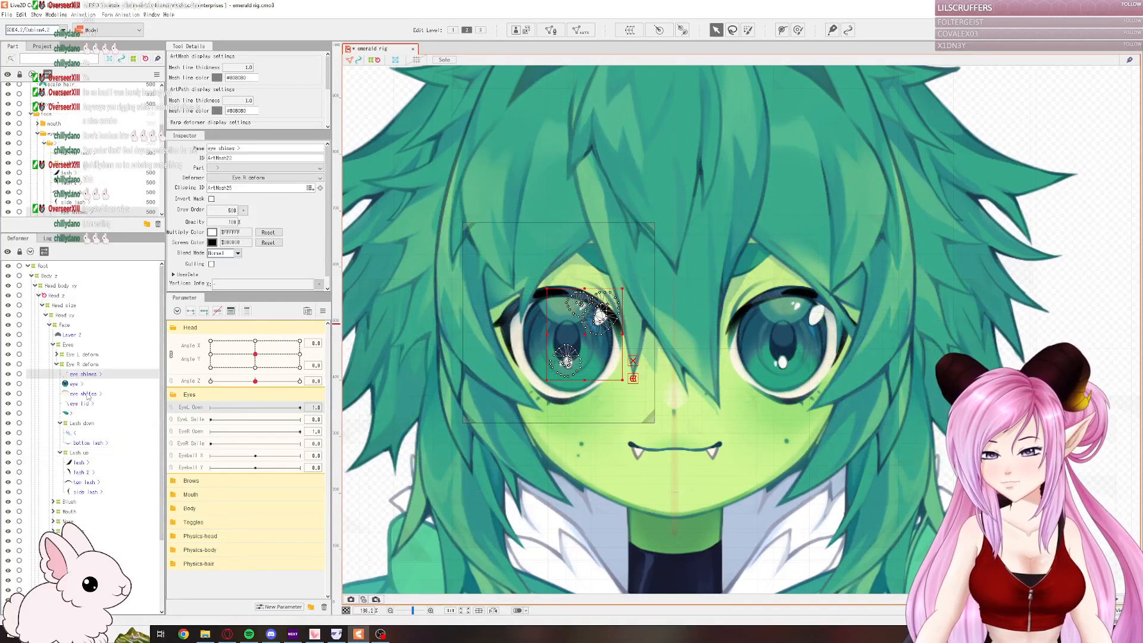
pyautogui.click(87, 394)
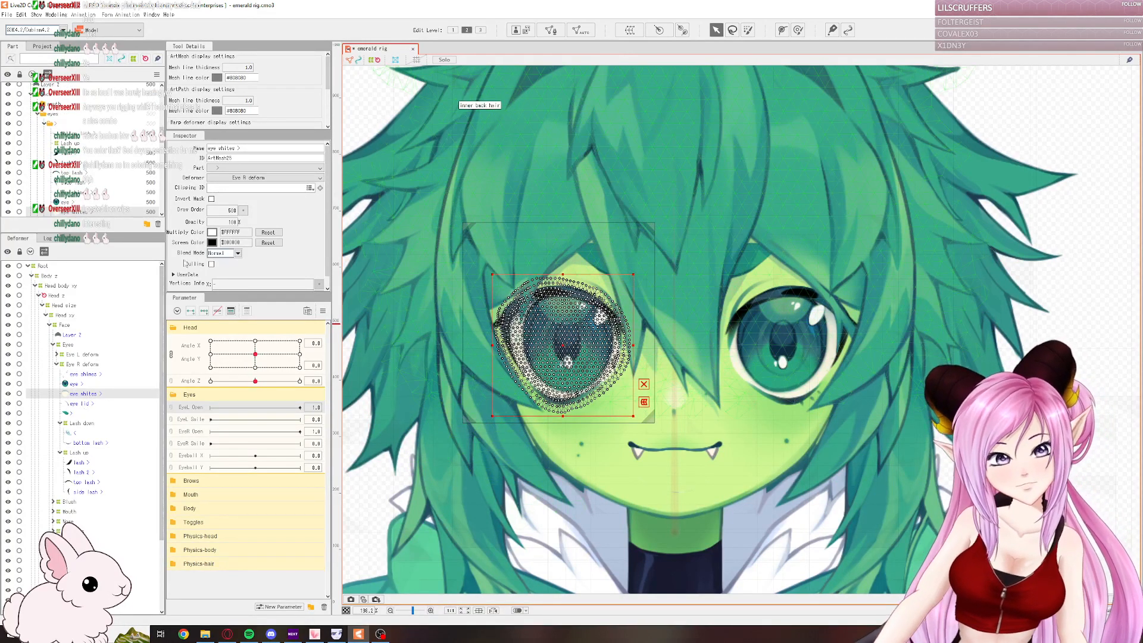
pyautogui.click(78, 403)
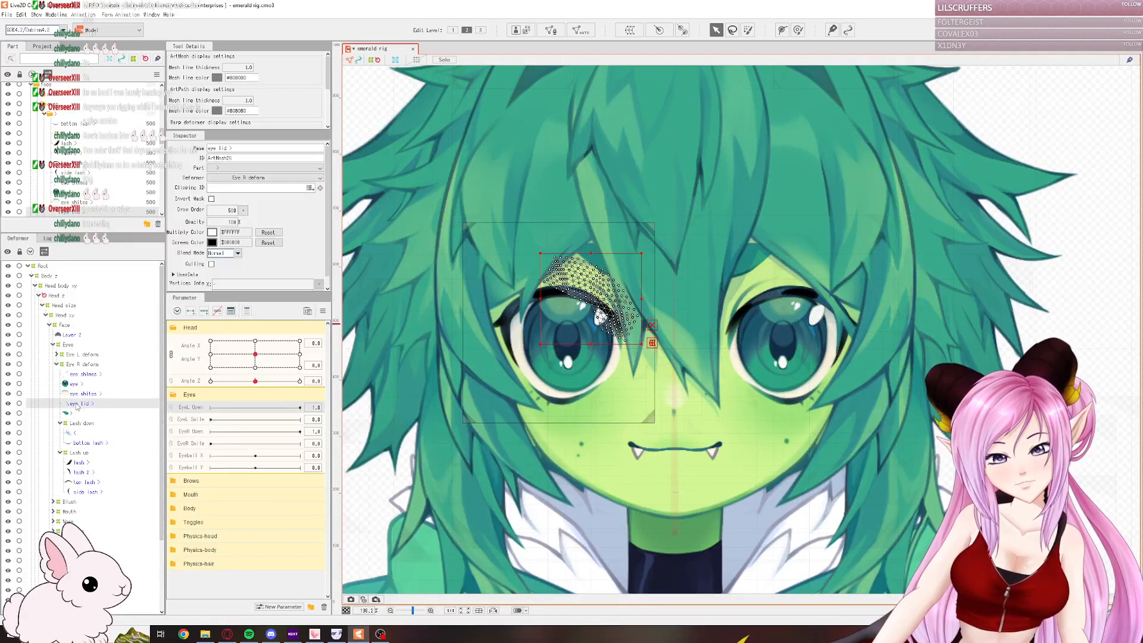
pyautogui.moveTo(76, 406)
pyautogui.mouseDown()
pyautogui.moveTo(81, 458)
pyautogui.moveTo(96, 411)
pyautogui.moveTo(89, 439)
pyautogui.moveTo(87, 406)
pyautogui.mouseUp()
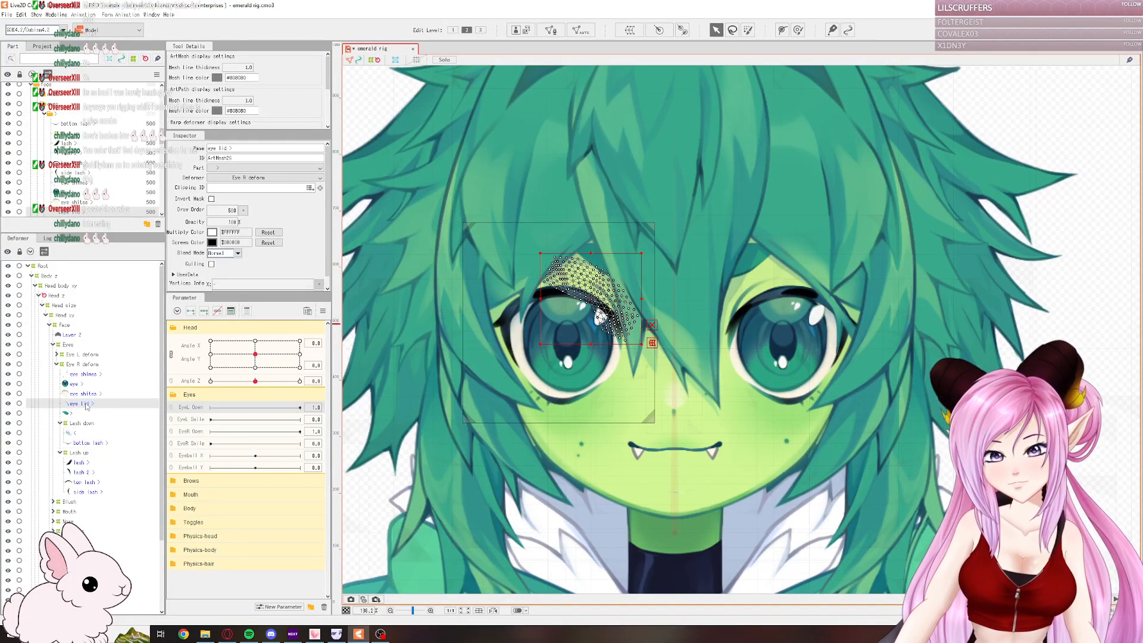
pyautogui.hotkey('ctrl', 'z')
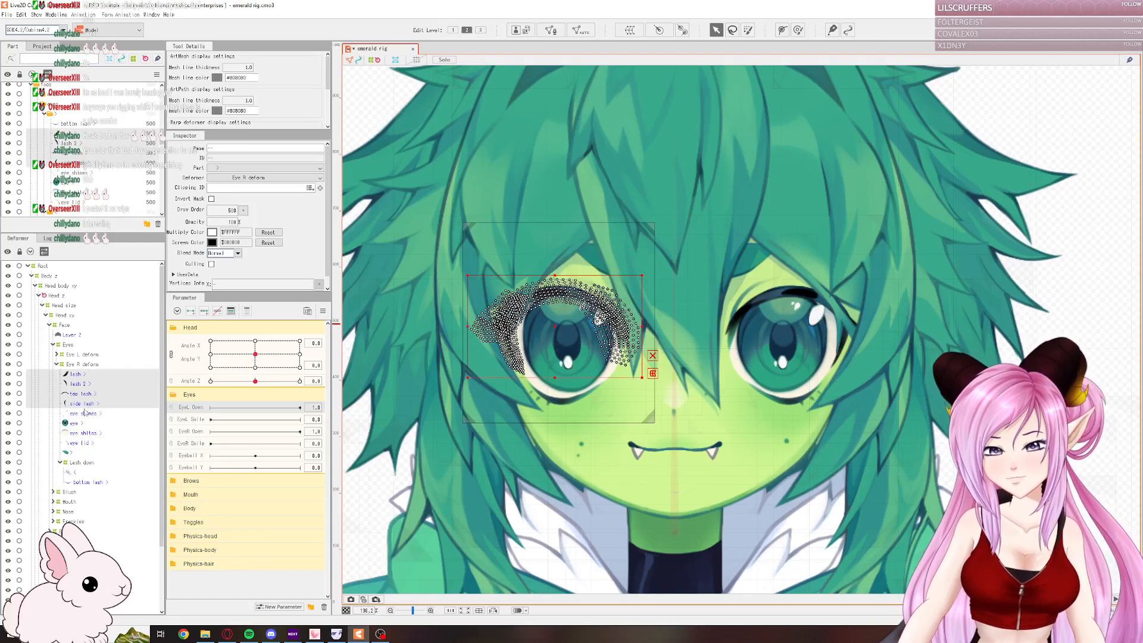
# - Create a warp deformer named Lash up as parent of the four upper lash meshes plus the eye lid, and collapse its branch
pyautogui.keyDown('ctrl'); pyautogui.click(83, 443); pyautogui.keyUp('ctrl')
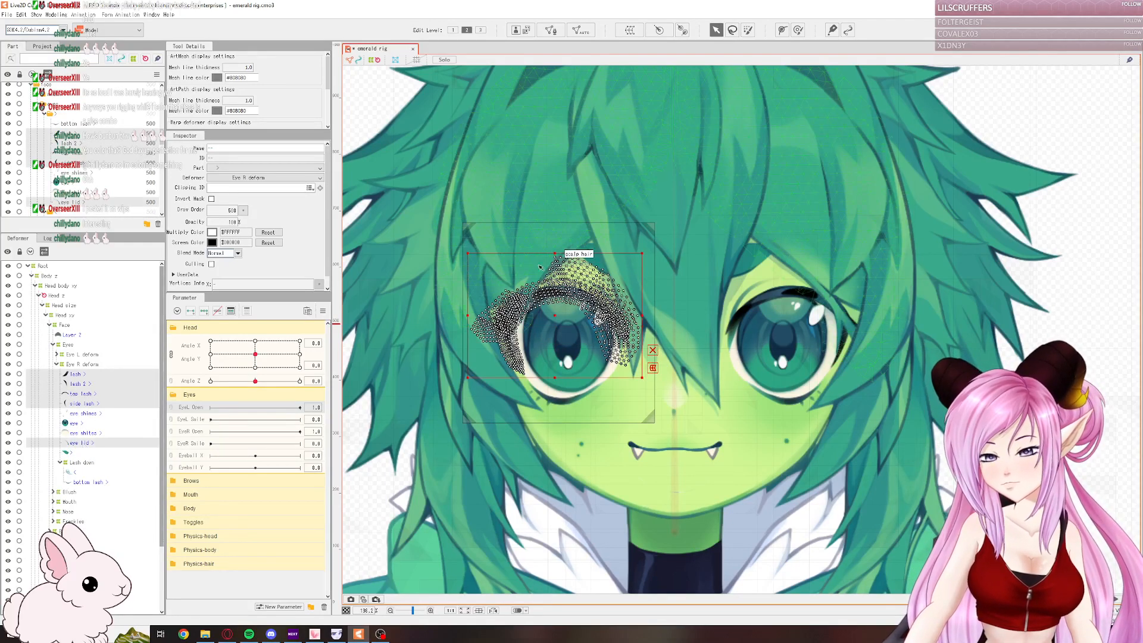
pyautogui.click(630, 31)
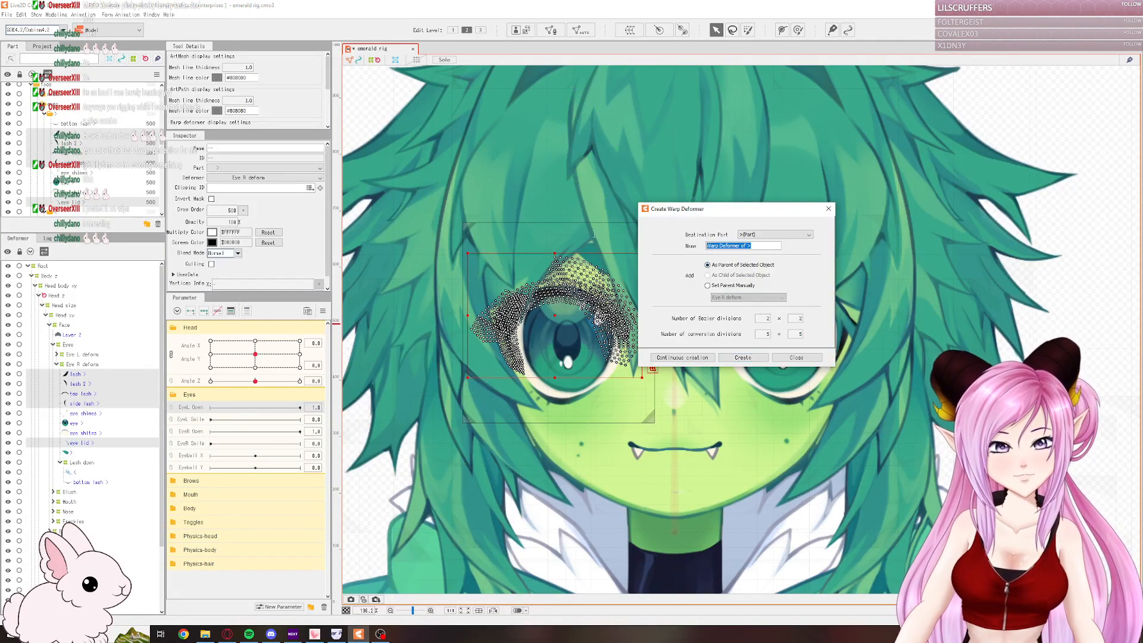
pyautogui.write('Lash up')
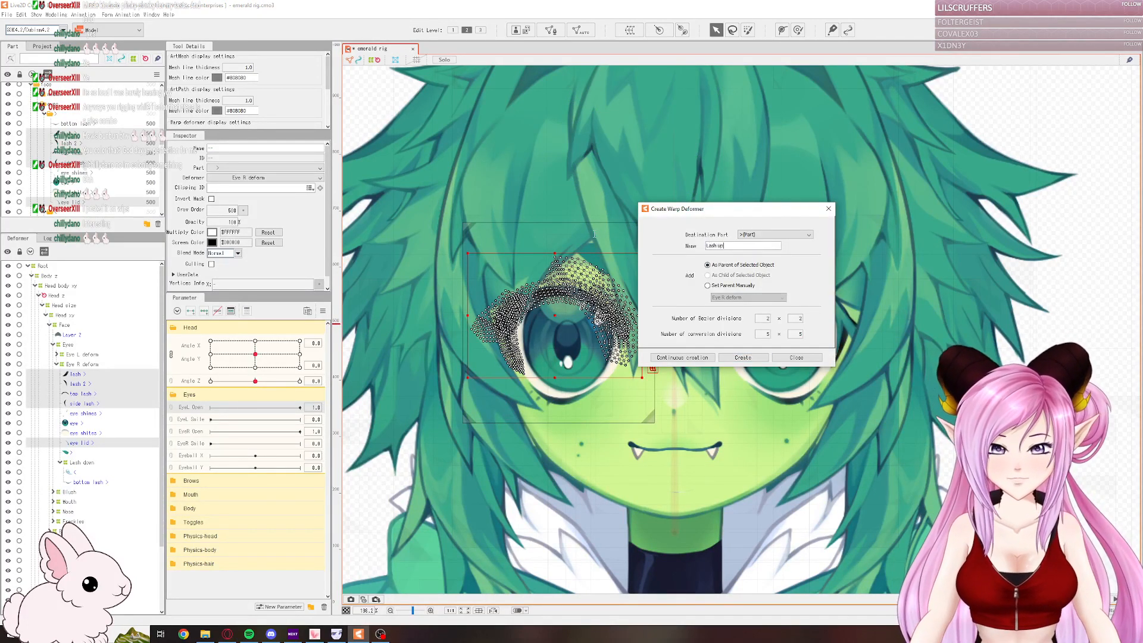
pyautogui.click(743, 358)
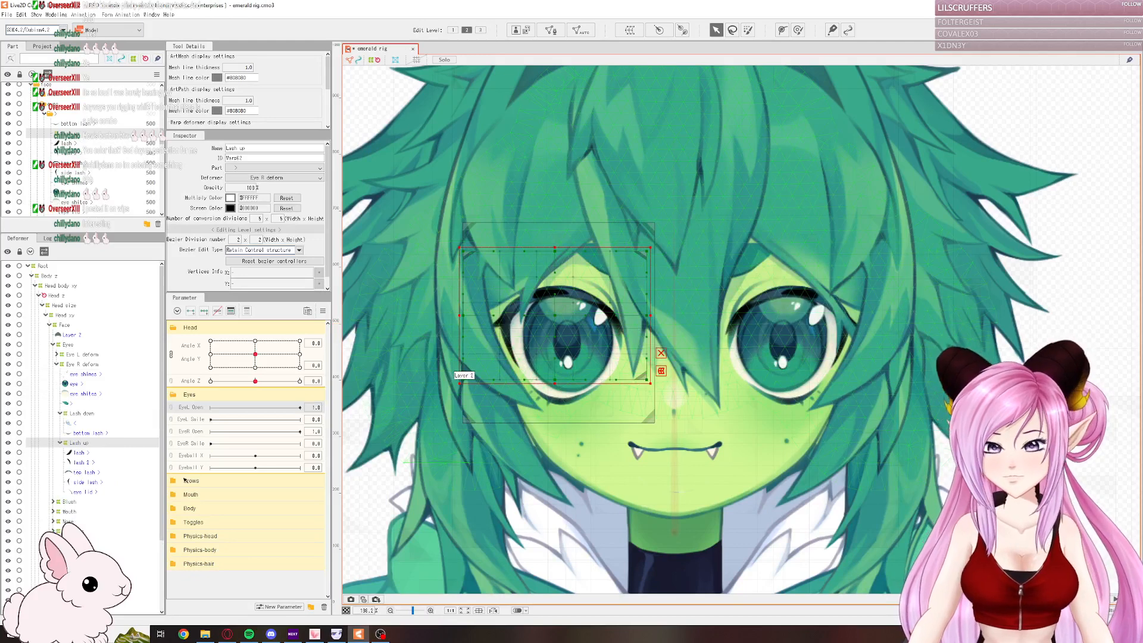
pyautogui.click(60, 444)
# - Create a warp deformer named Eye white as parent of the eye whites mesh in Eye R deform
pyautogui.click(87, 375)
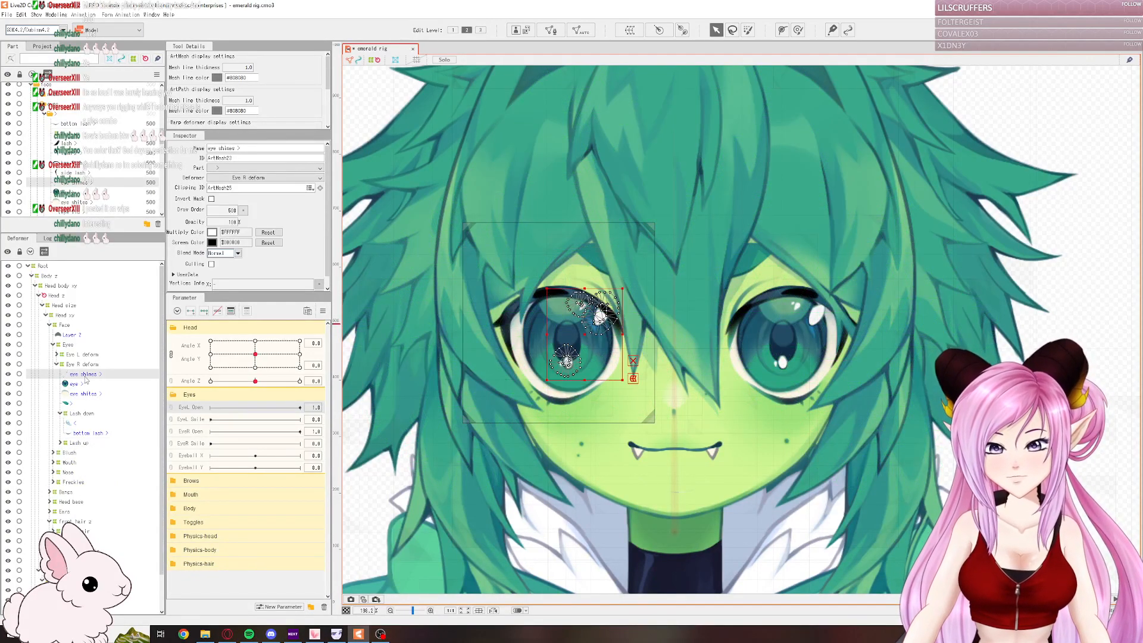
pyautogui.click(87, 394)
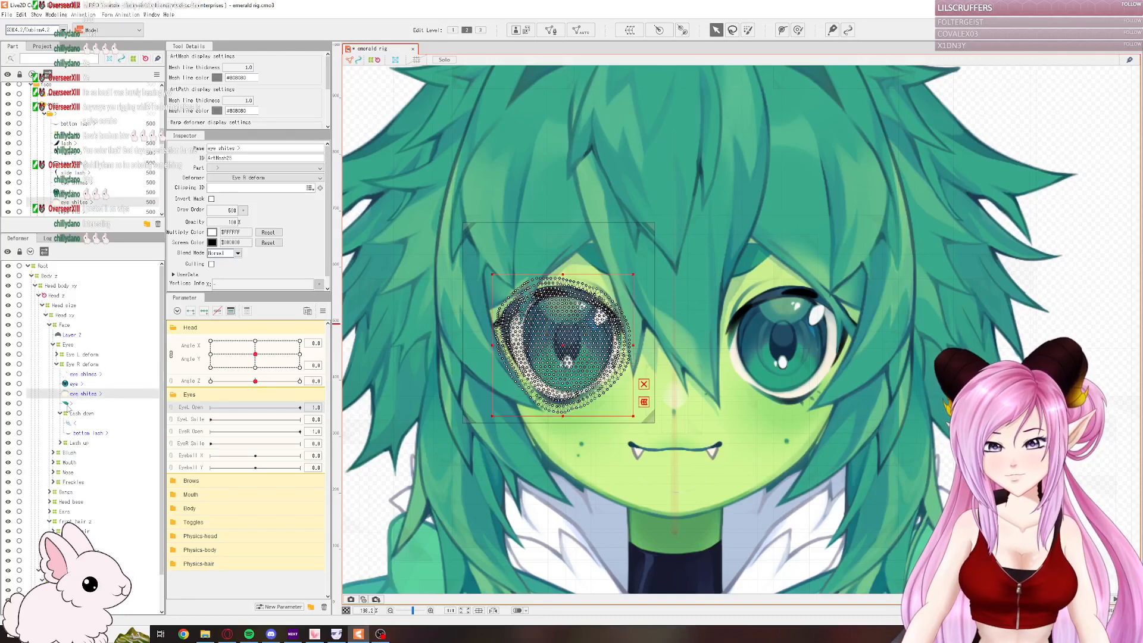
pyautogui.click(630, 29)
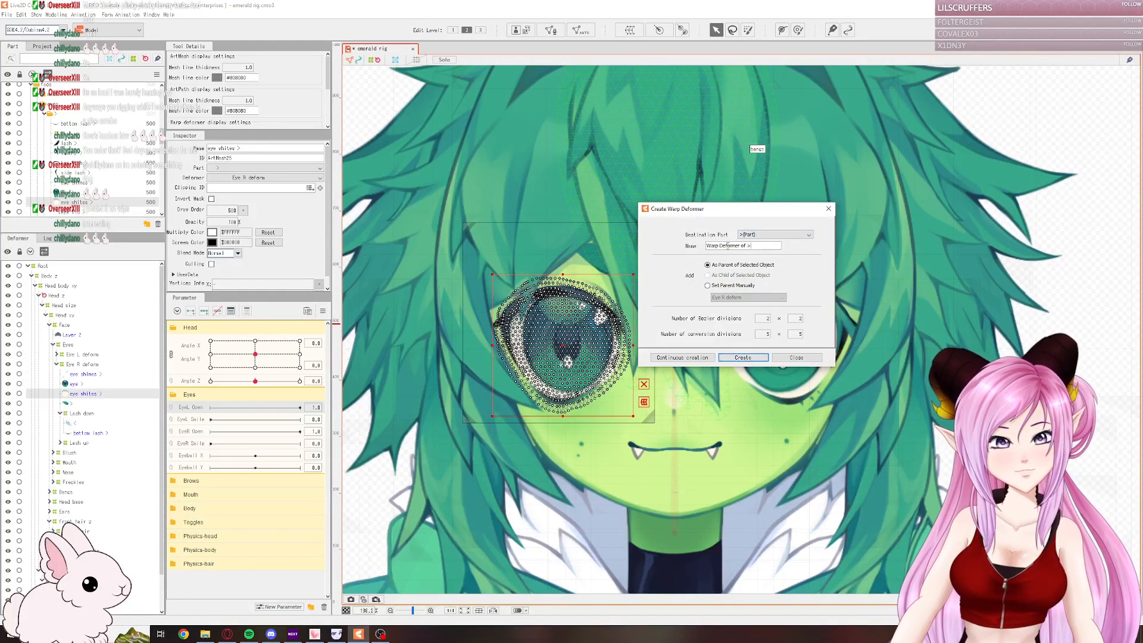
pyautogui.write('Eye wh')
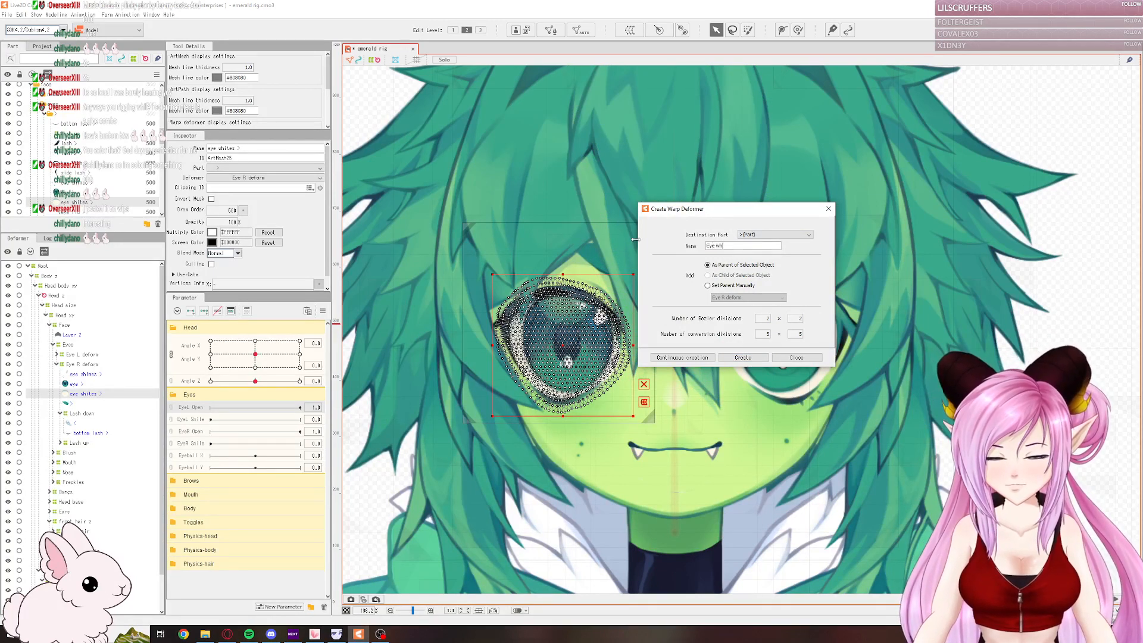
pyautogui.write('ite')
pyautogui.click(743, 357)
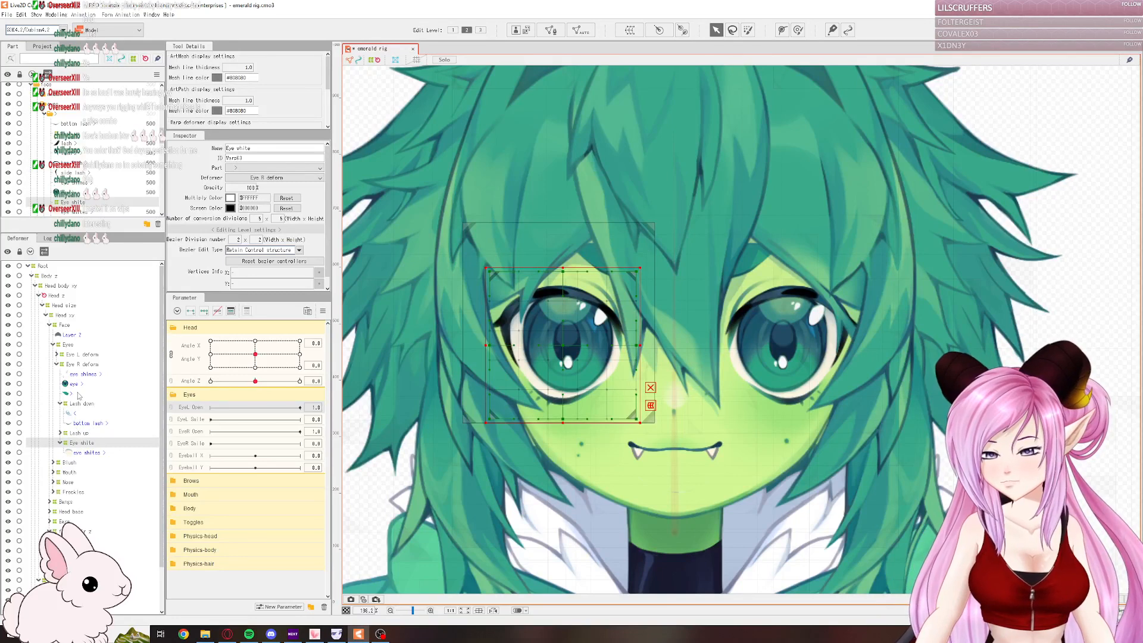
# - Create a warp deformer named eyeball as parent of the eye and eye shines meshes in Eye R deform
pyautogui.click(76, 384)
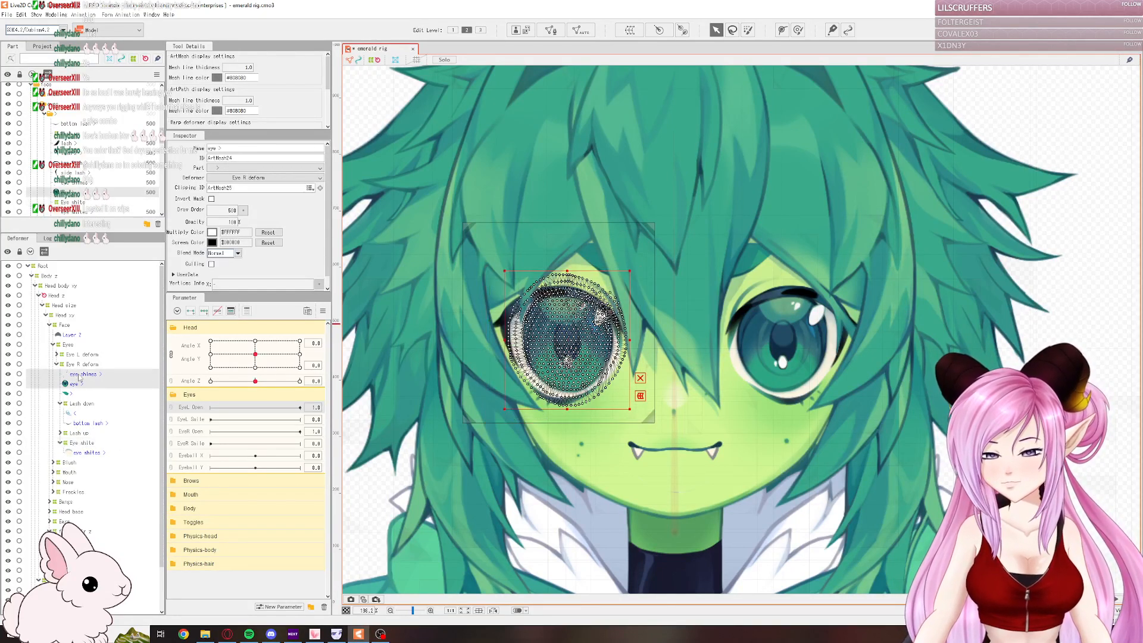
pyautogui.click(630, 30)
pyautogui.tripleClick(768, 246)
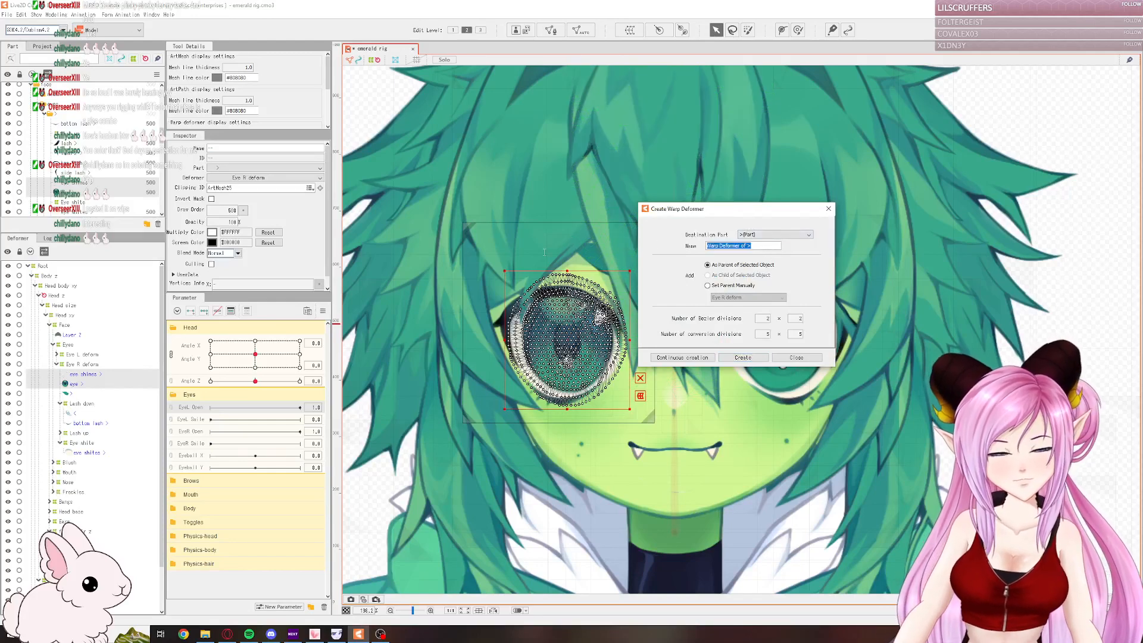
pyautogui.write('eye')
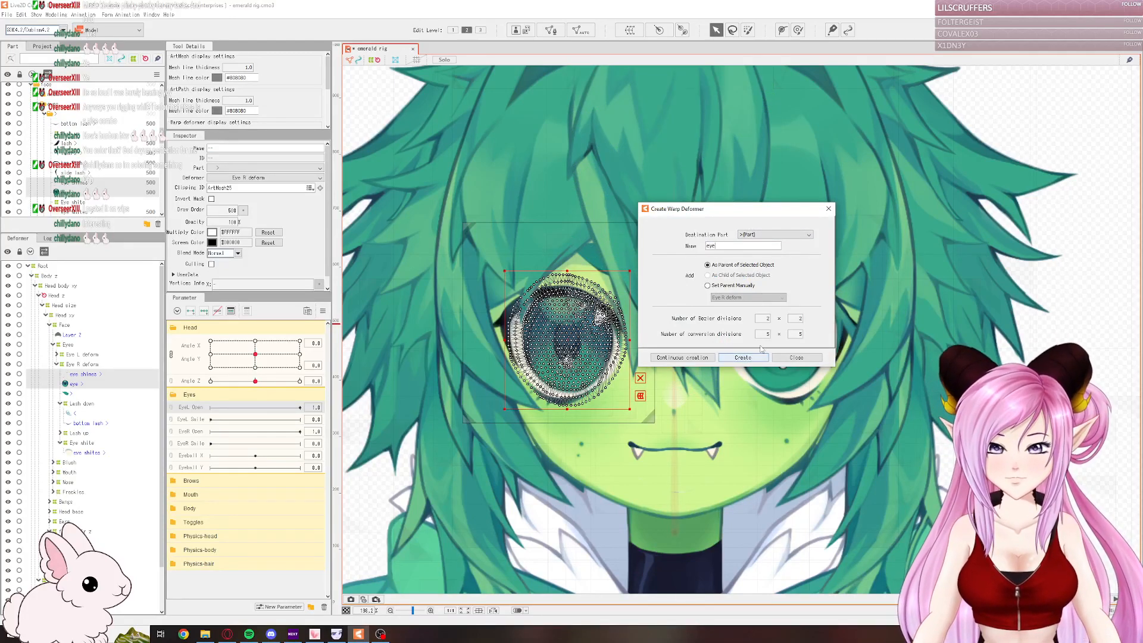
pyautogui.write('ball')
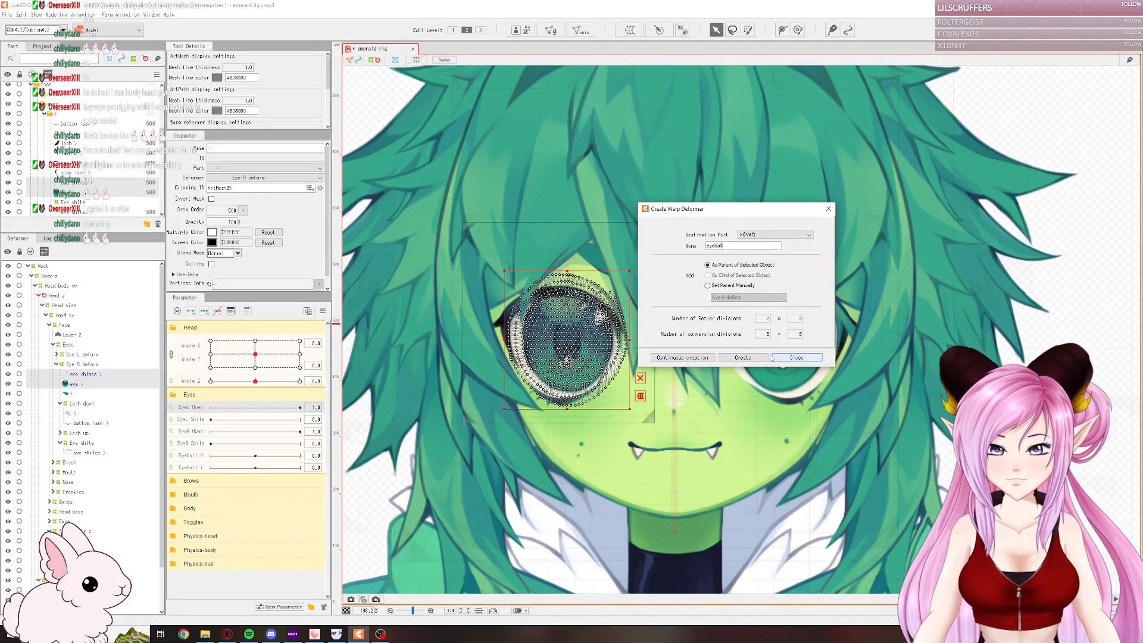
pyautogui.click(742, 358)
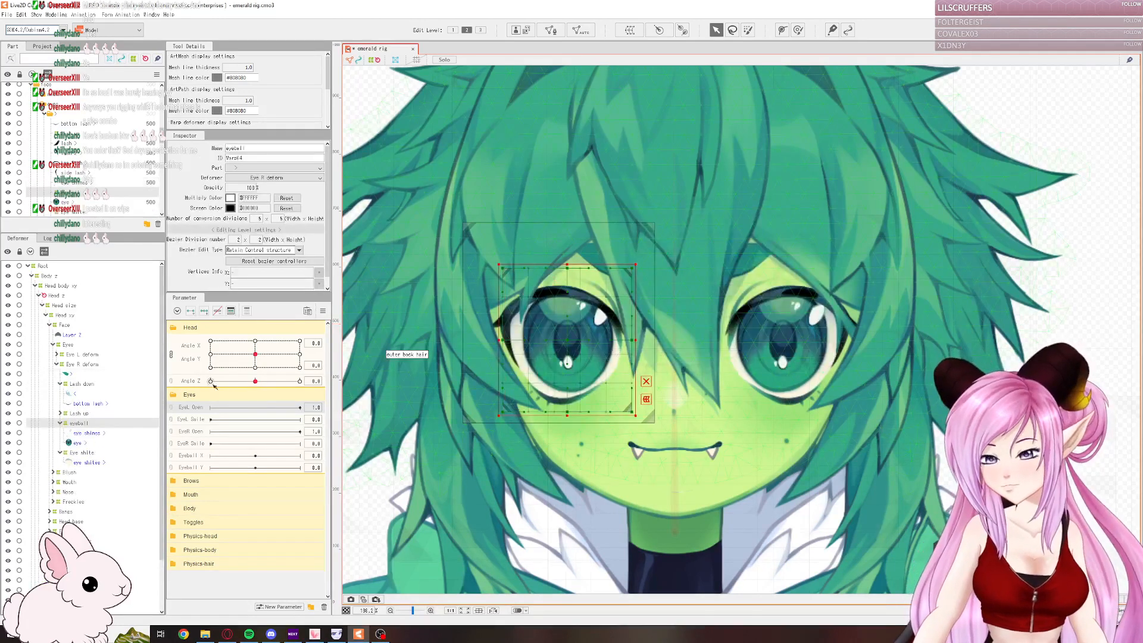
# - Create a warp deformer named Eye shine as parent of the eye shines mesh inside the eyeball deformer
pyautogui.click(87, 434)
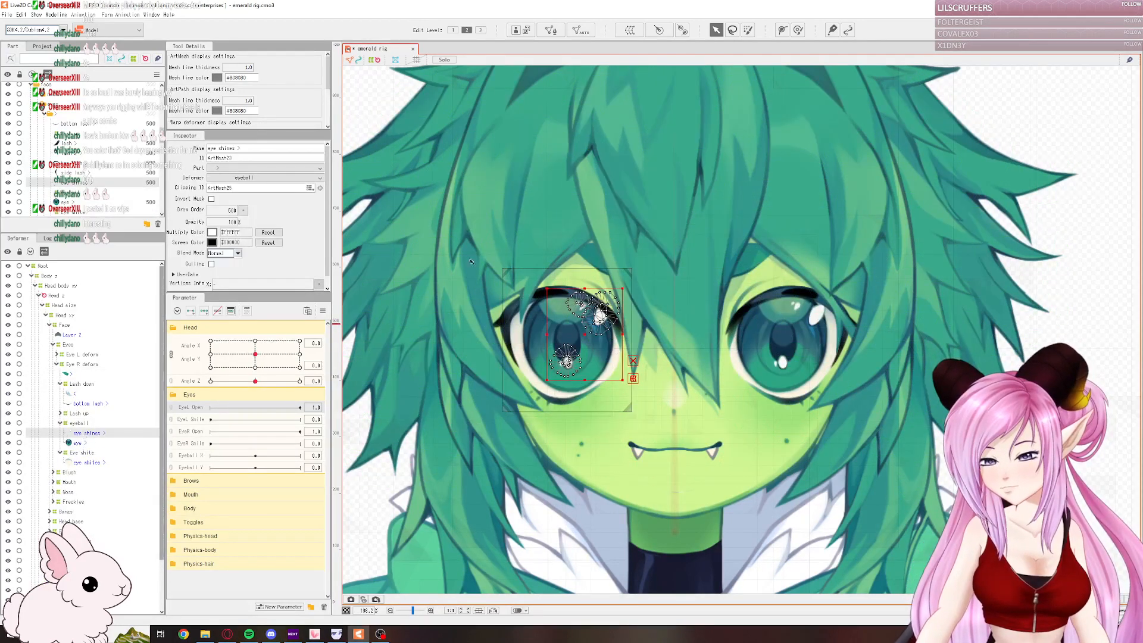
pyautogui.click(630, 29)
pyautogui.tripleClick(775, 245)
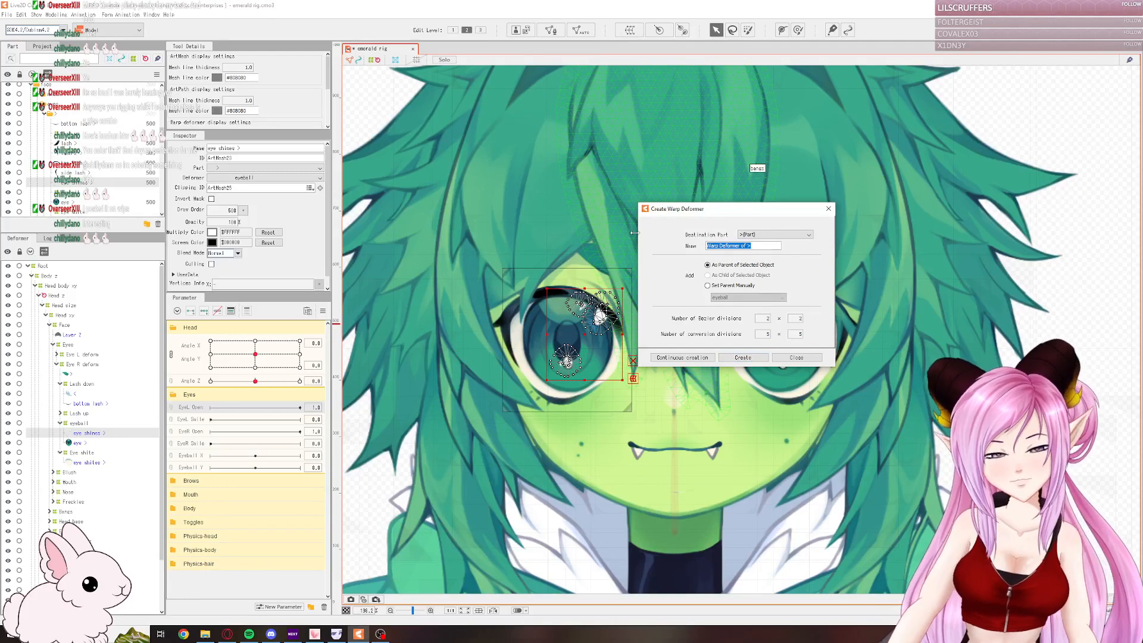
pyautogui.write('Eye shine')
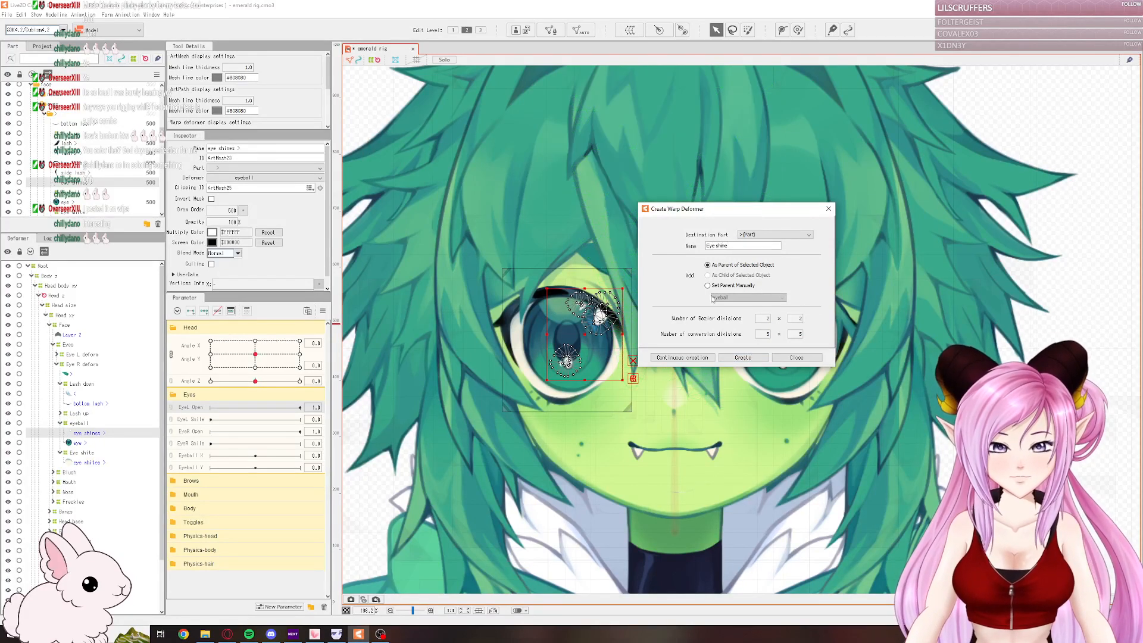
pyautogui.click(742, 358)
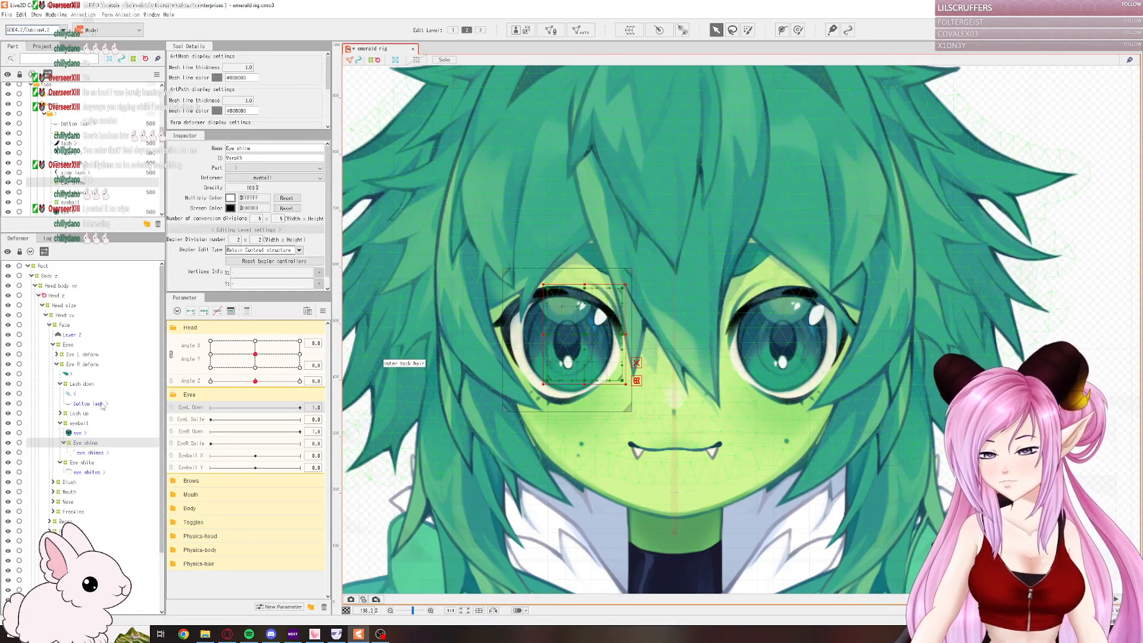
# - Create a warp deformer named Eyeball bounce as parent of the eye mesh inside the eyeball deformer
pyautogui.click(77, 434)
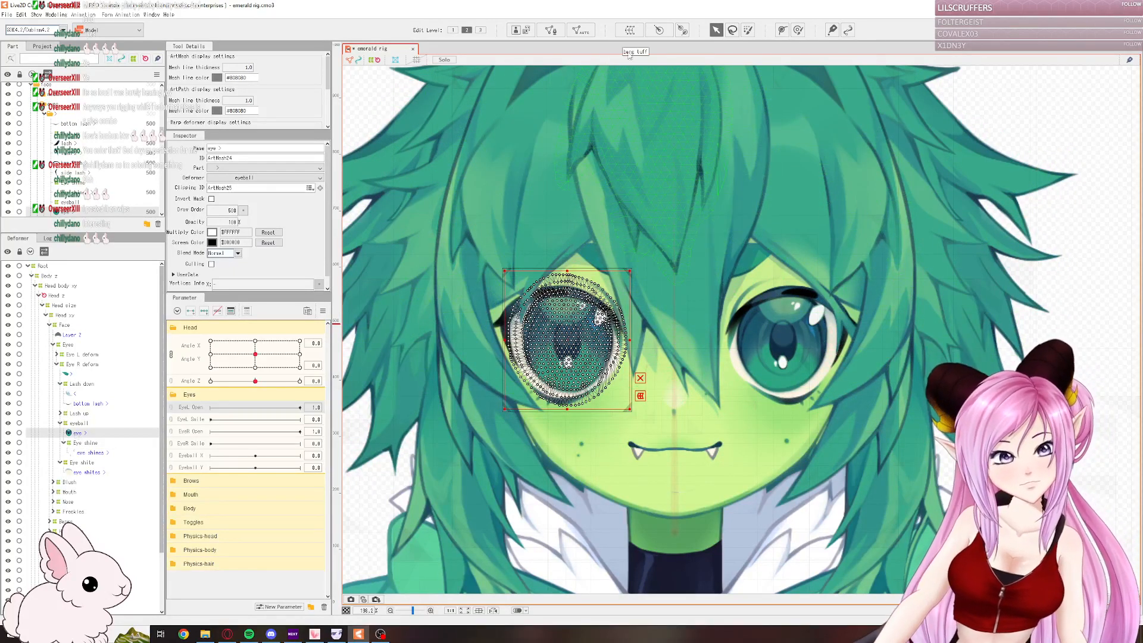
pyautogui.click(630, 30)
pyautogui.tripleClick(738, 245)
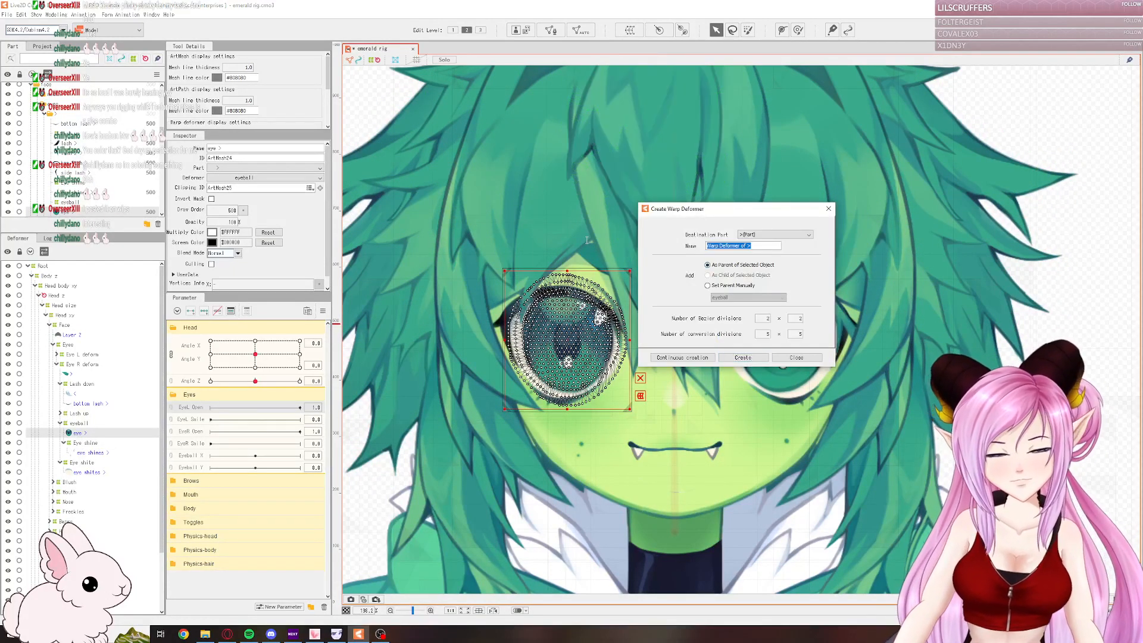
pyautogui.write('Eyeball bounce')
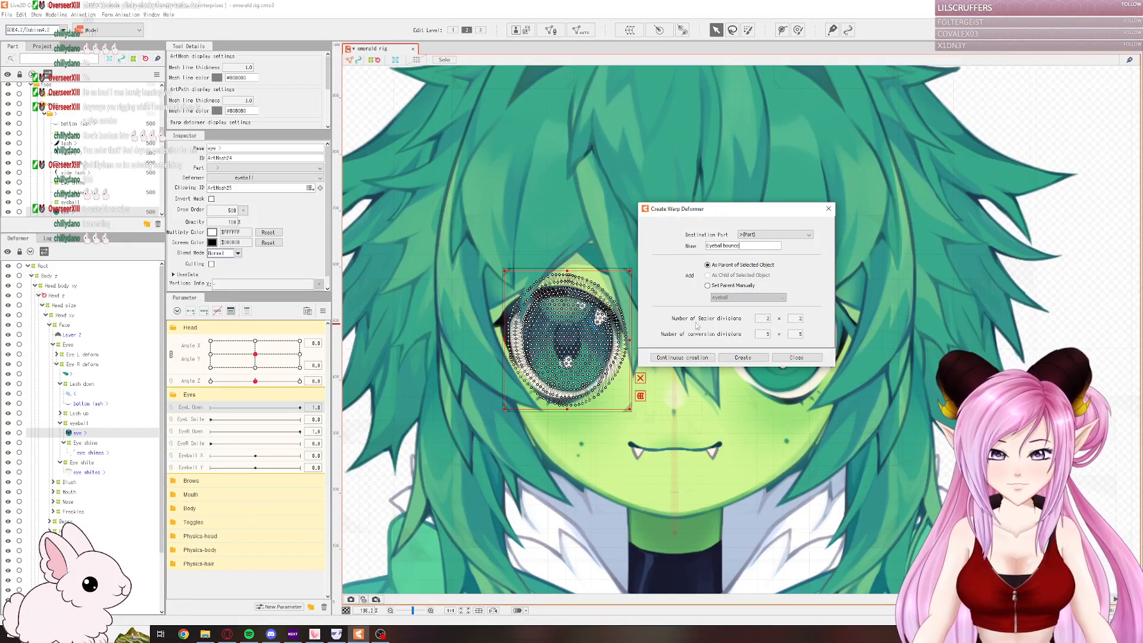
pyautogui.click(742, 357)
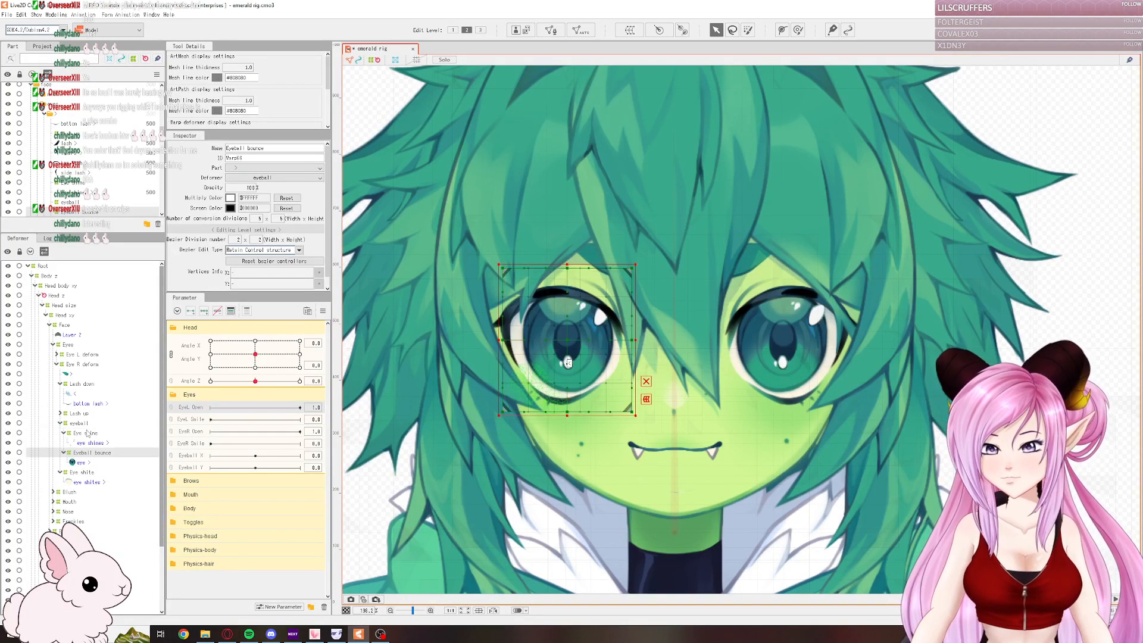
# - Create a warp deformer named Eyebrow as parent of the brow mesh in Eye R deform
pyautogui.click(71, 374)
pyautogui.click(630, 30)
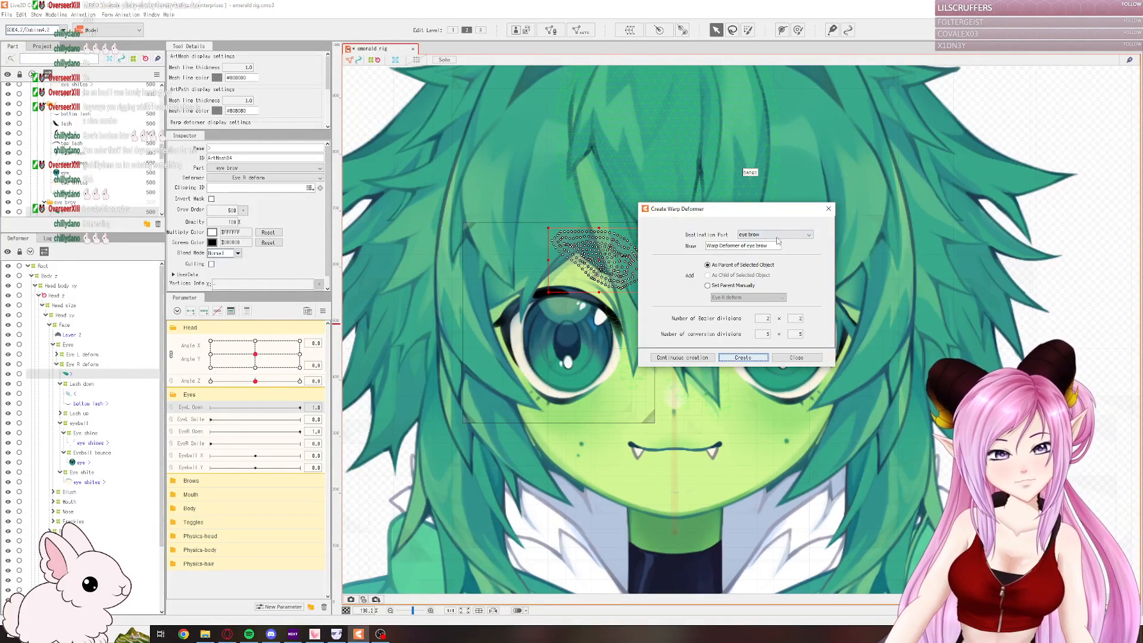
pyautogui.write('Eyebrow')
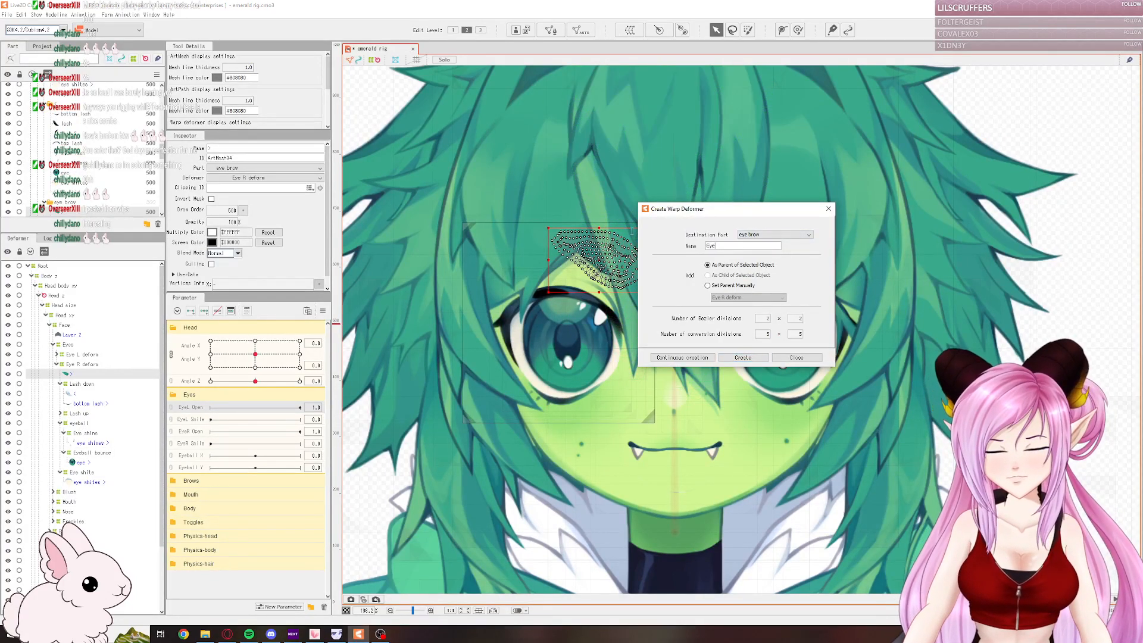
pyautogui.click(742, 357)
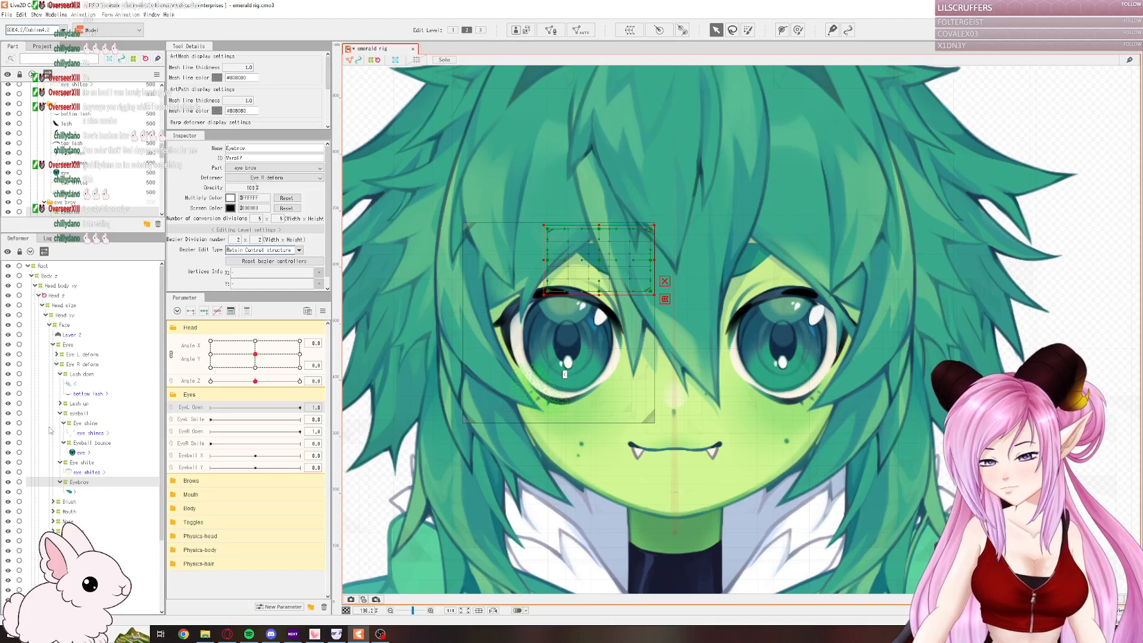
# - Collapse the Eye white, Eyebrow, eyeball and Lash down branches in the deformer hierarchy
pyautogui.click(60, 462)
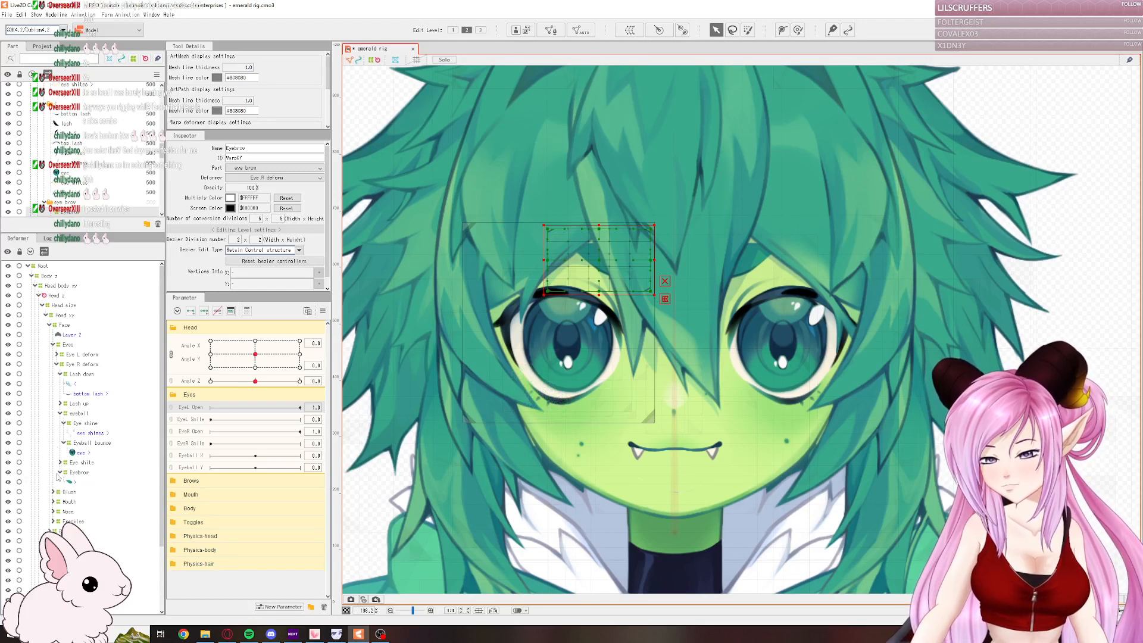
pyautogui.click(60, 472)
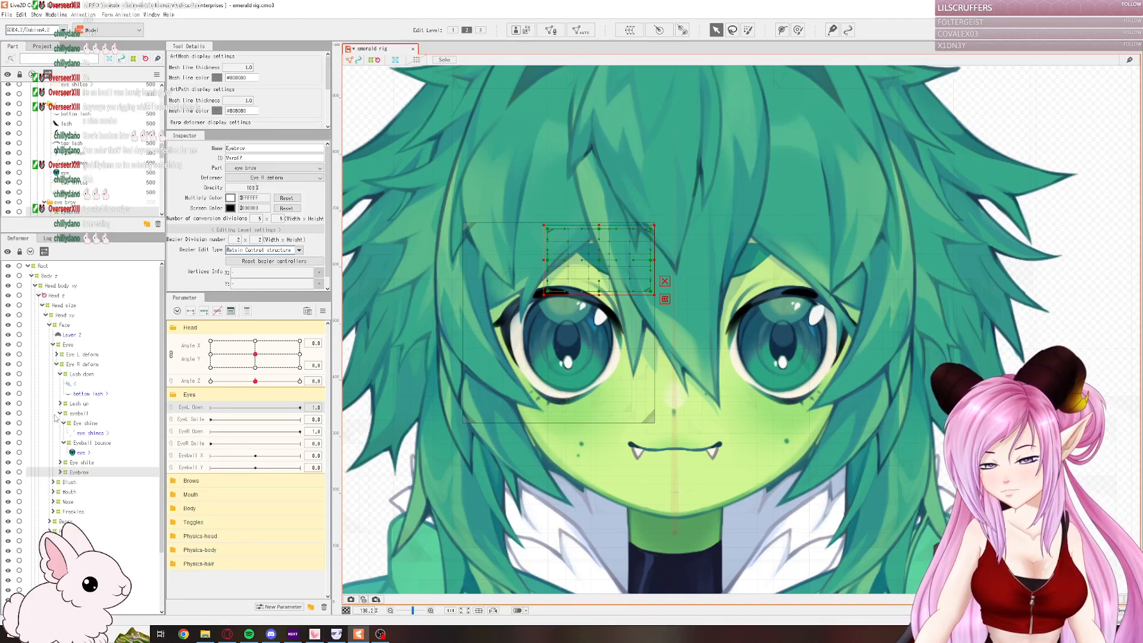
pyautogui.click(60, 413)
pyautogui.click(60, 374)
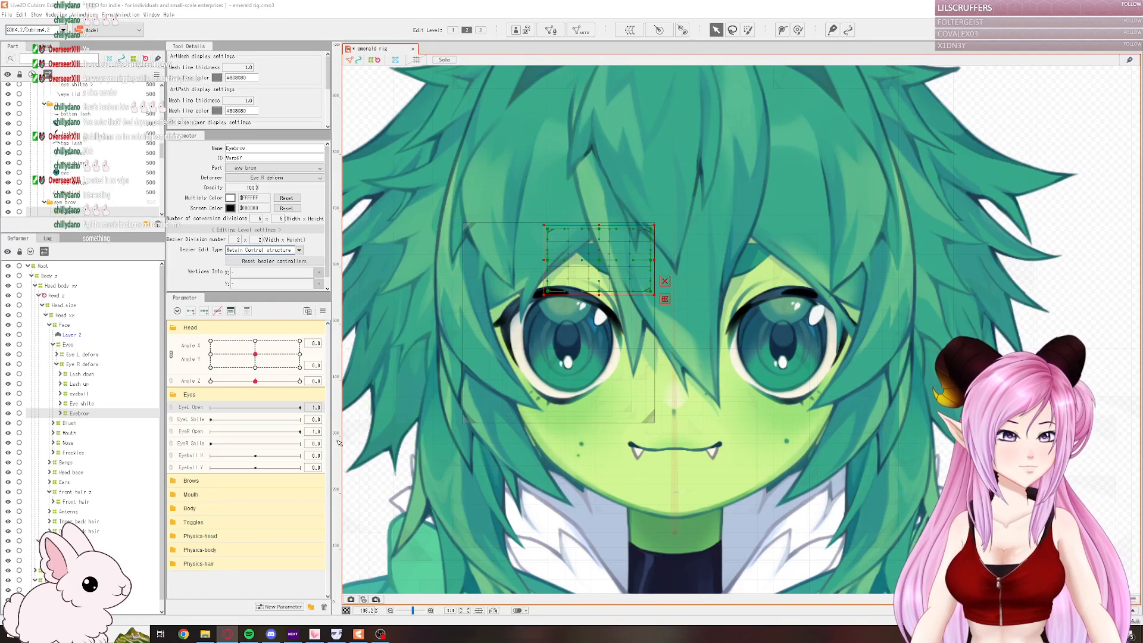
pyautogui.click(77, 374)
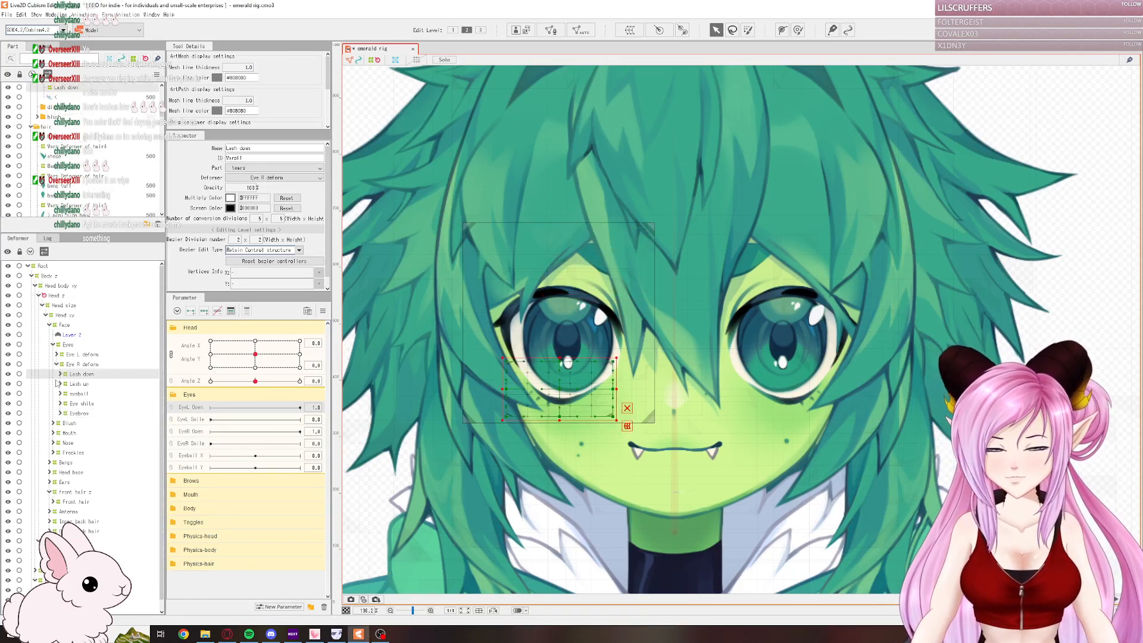
pyautogui.keyDown('shift'); pyautogui.click(85, 405); pyautogui.keyUp('shift')
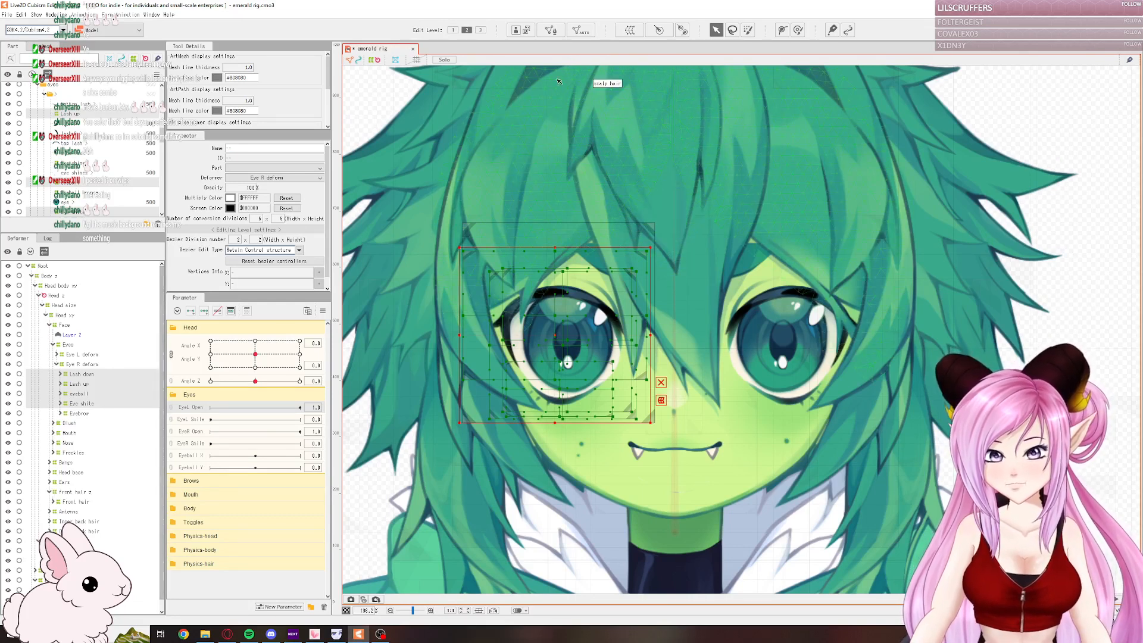
pyautogui.click(630, 31)
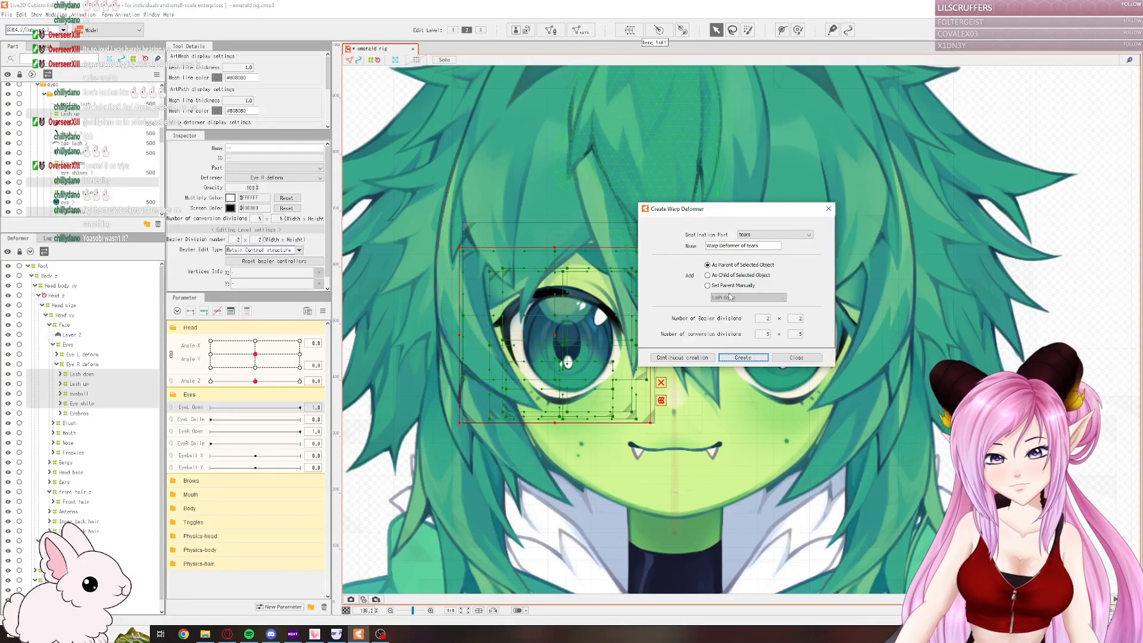
pyautogui.moveTo(766, 245); pyautogui.dragTo(686, 252)
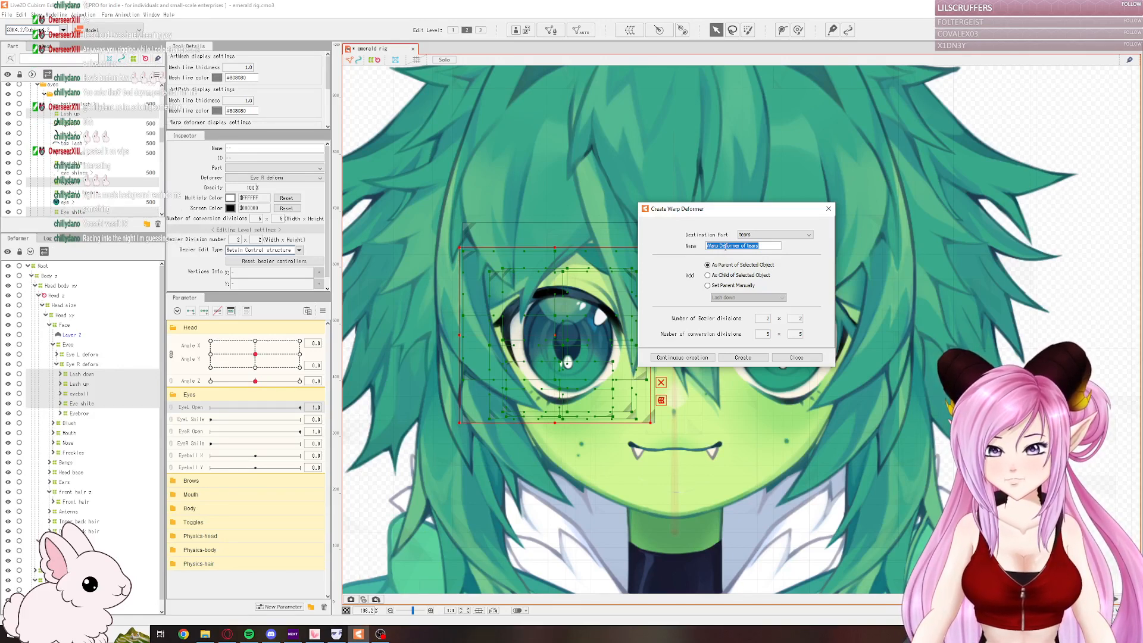
pyautogui.click(828, 209)
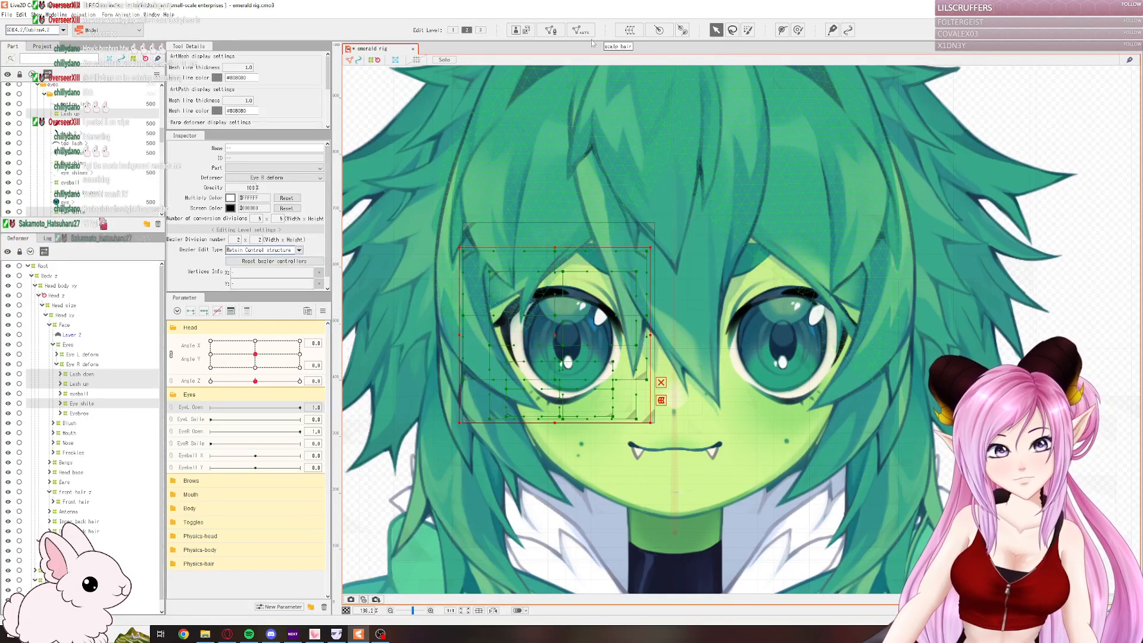
# - Create a warp deformer named "eye brow form" as parent of Lash down, Lash up and Eye white, and collapse its branch
pyautogui.click(621, 35)
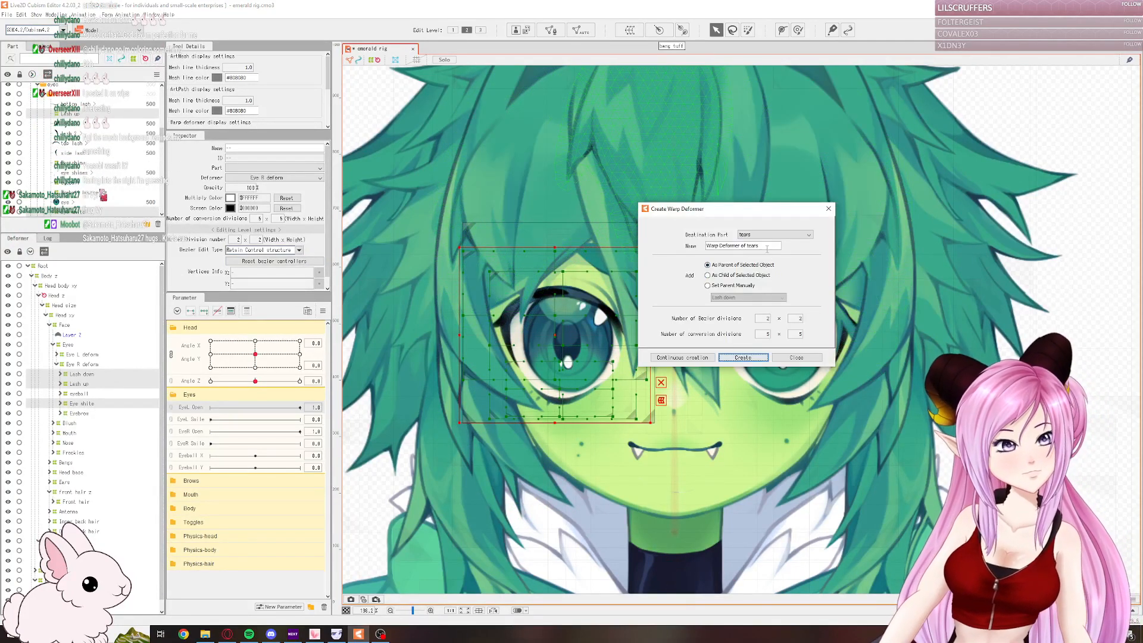
pyautogui.write('e')
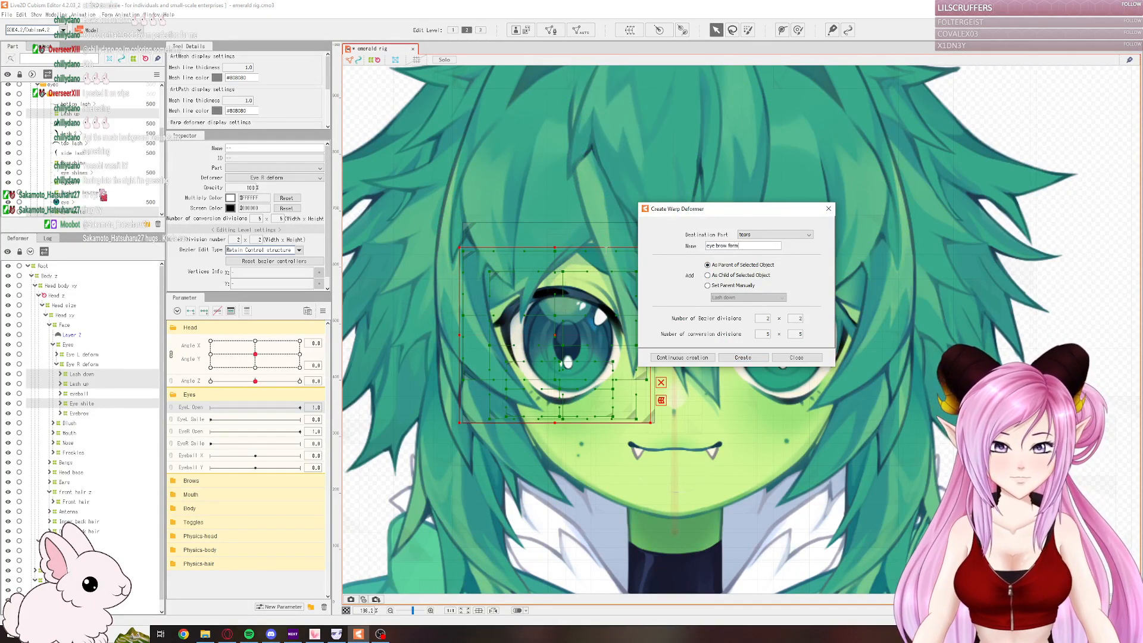
pyautogui.write('ye brow form')
pyautogui.click(742, 357)
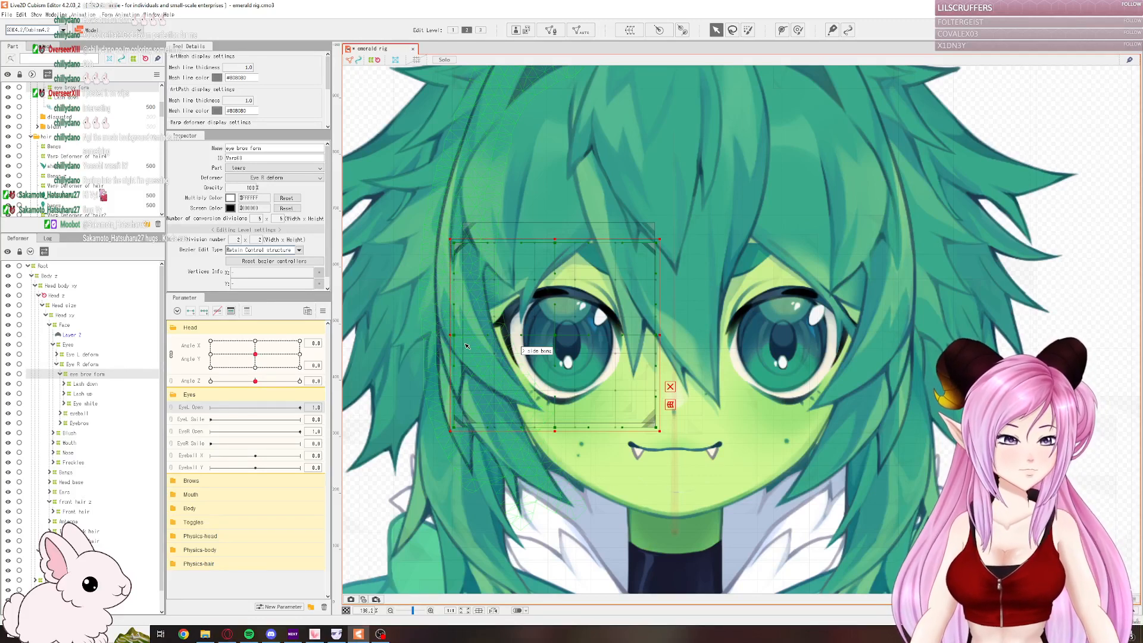
pyautogui.click(60, 375)
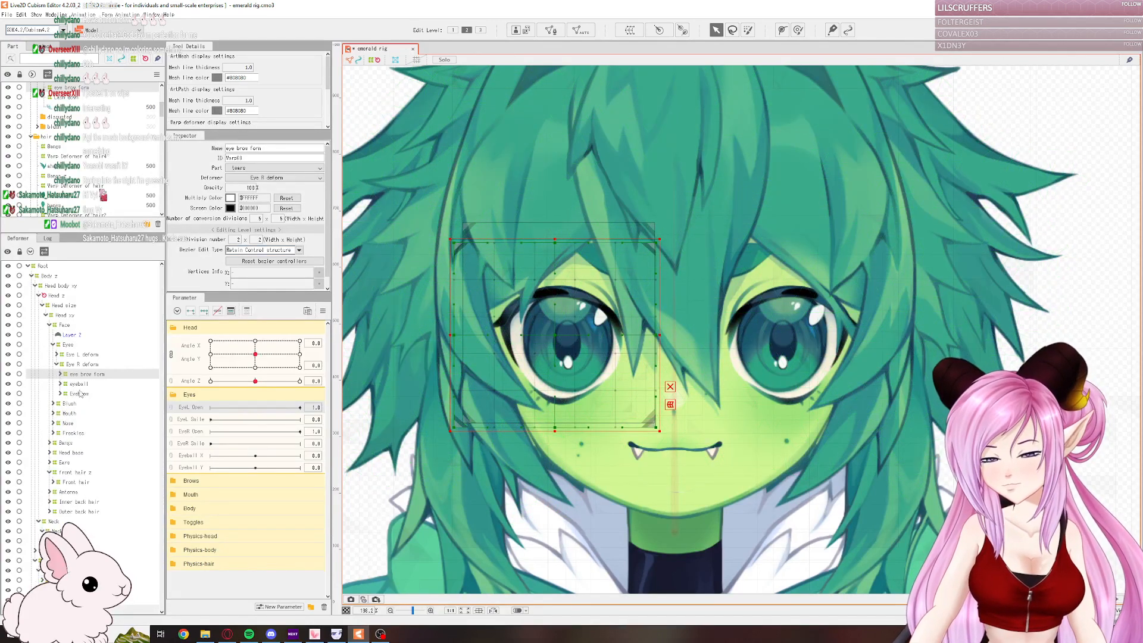
# - Create a warp deformer named "Eye move form" as parent of the eye brow form and Eyebrow deformers in Eye R deform
pyautogui.click(84, 365)
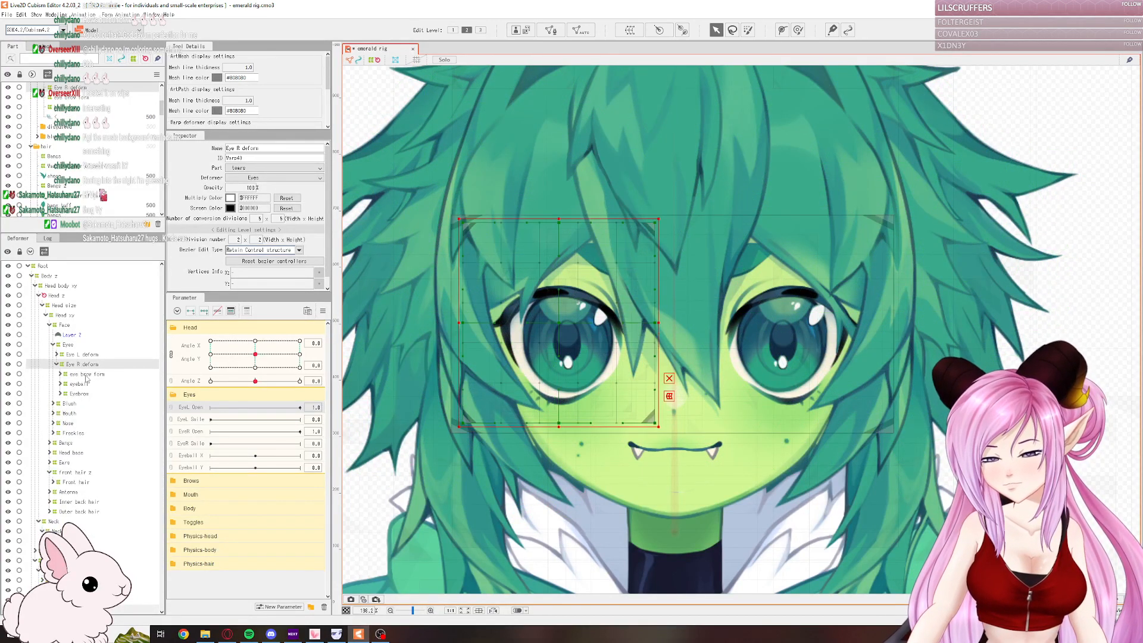
pyautogui.click(84, 375)
pyautogui.keyDown('ctrl'); pyautogui.click(82, 395); pyautogui.keyUp('ctrl')
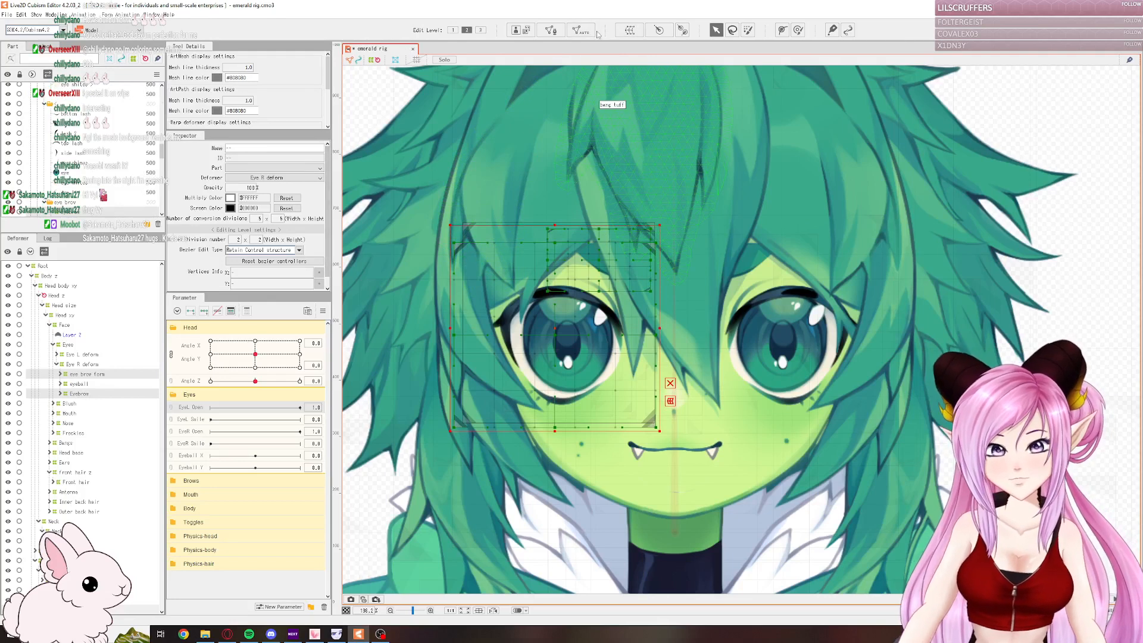
pyautogui.click(629, 31)
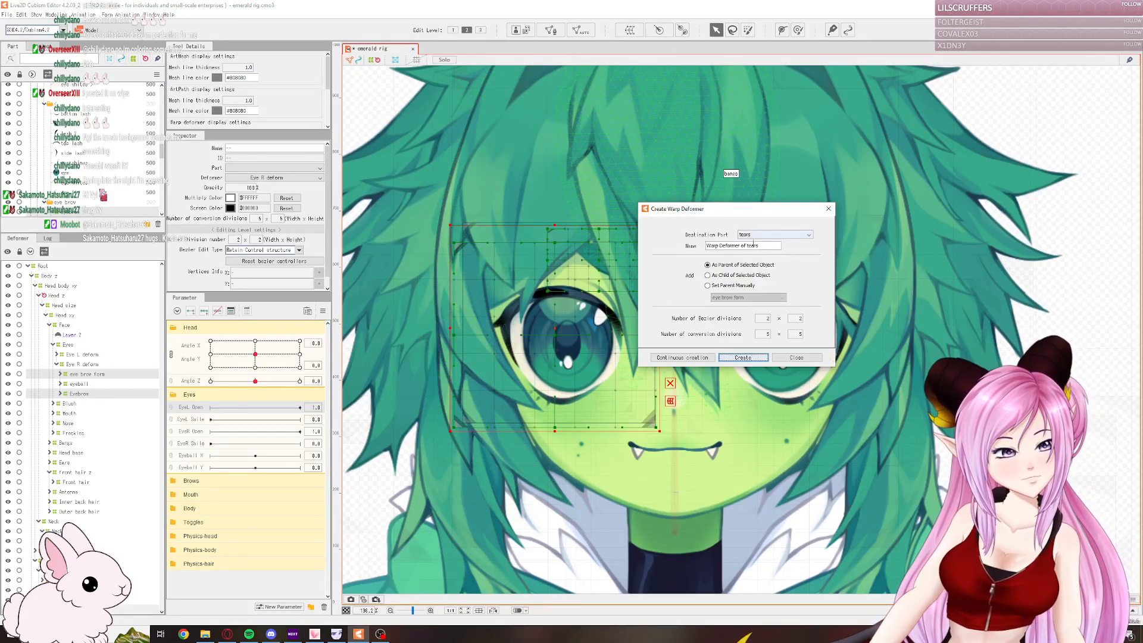
pyautogui.moveTo(764, 246); pyautogui.dragTo(600, 253)
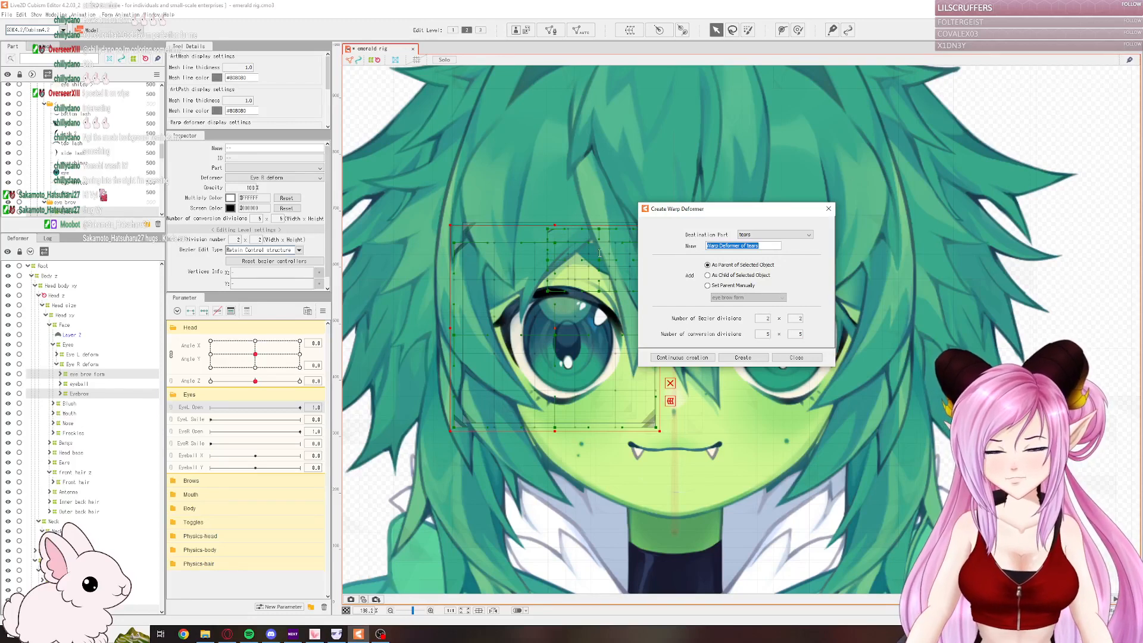
pyautogui.write('Eye move form')
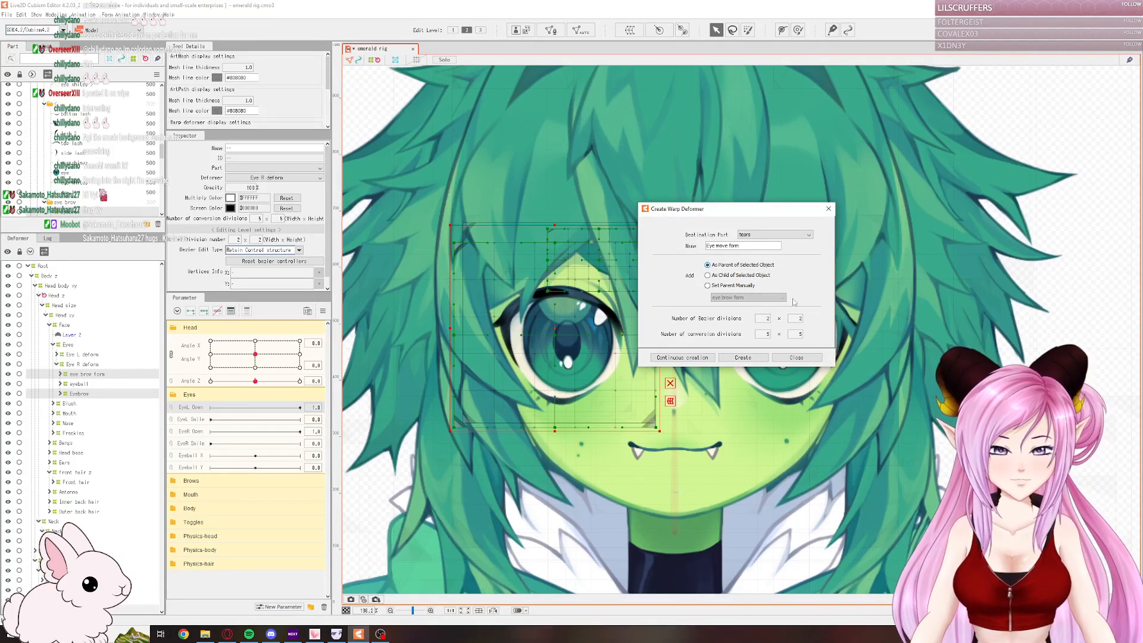
pyautogui.click(765, 359)
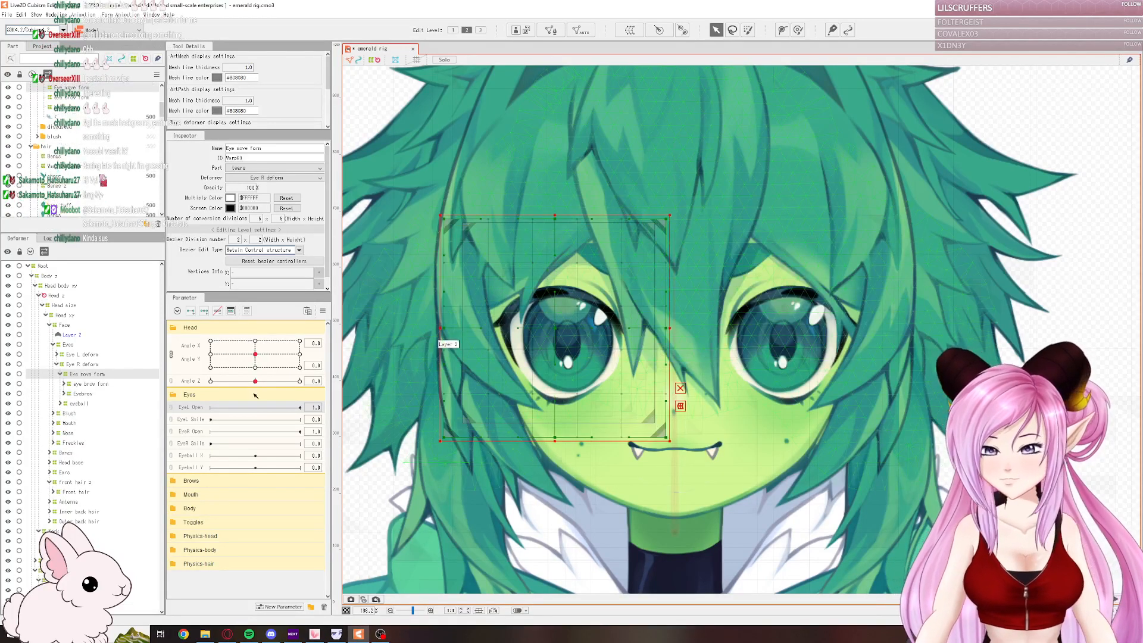
# - Expand the eye brow form branch in the deformer hierarchy and select its Lash up deformer
pyautogui.click(66, 387)
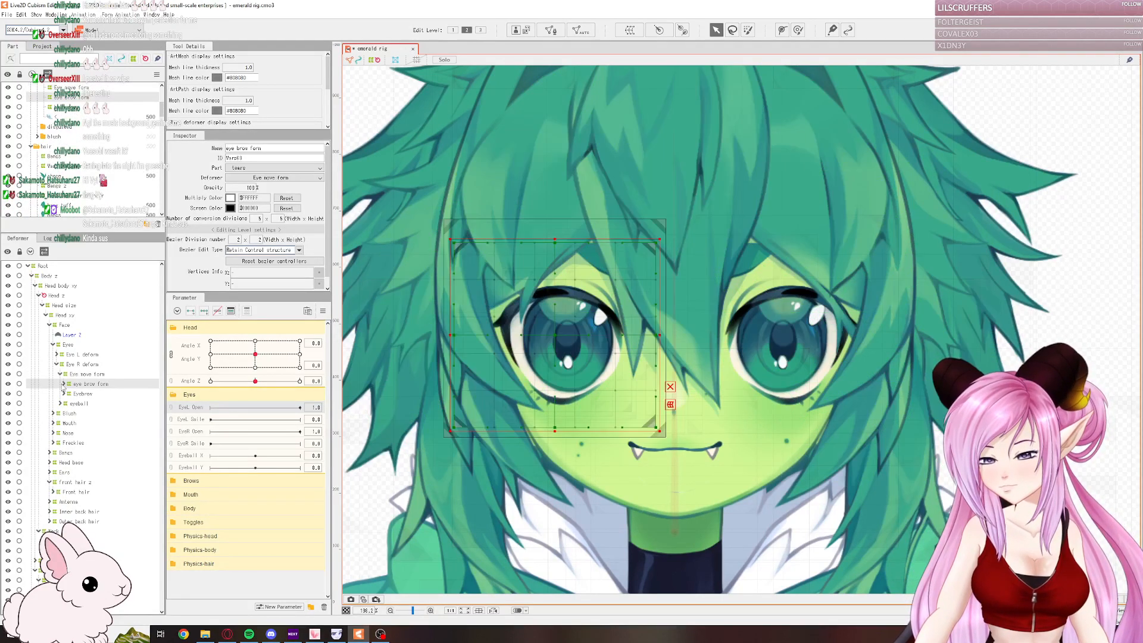
pyautogui.click(64, 384)
pyautogui.click(88, 393)
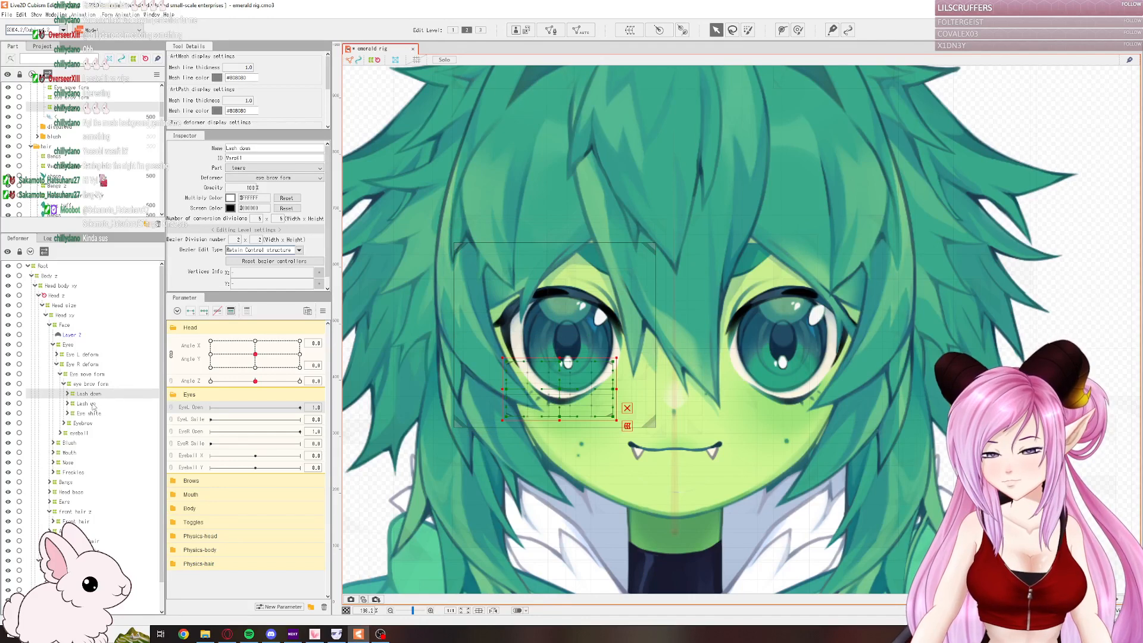
pyautogui.click(93, 405)
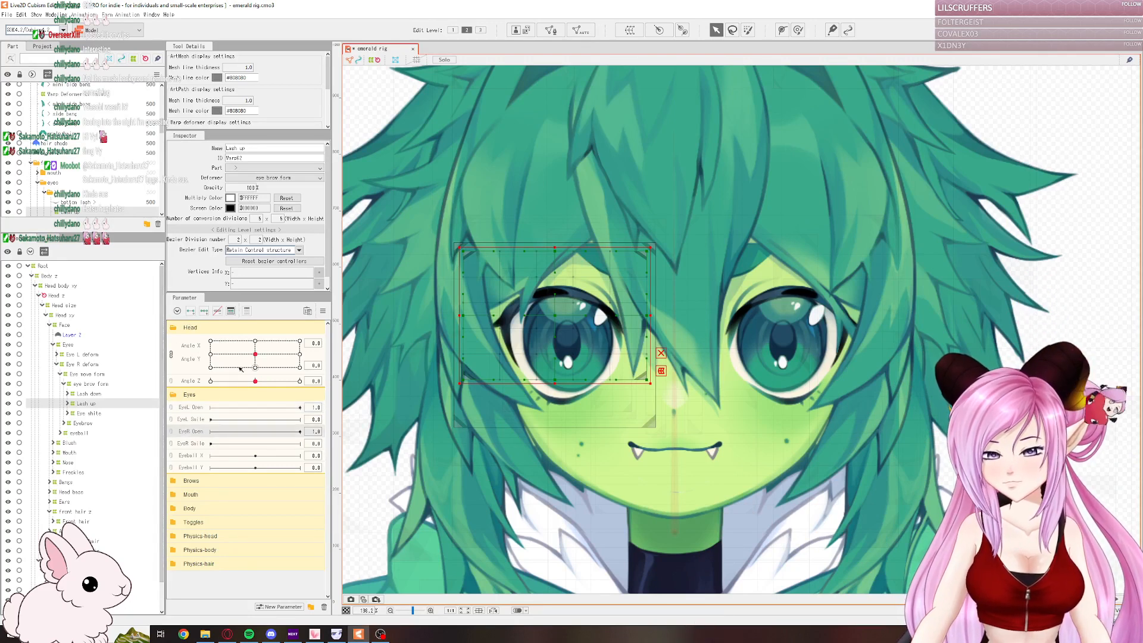
pyautogui.click(322, 310)
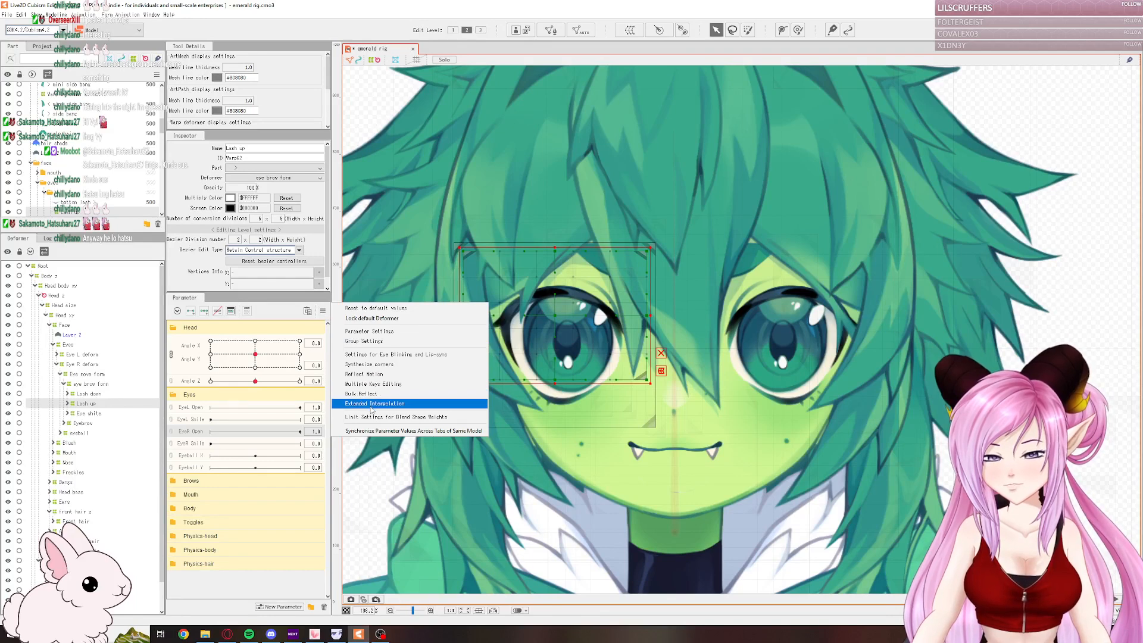
pyautogui.click(378, 332)
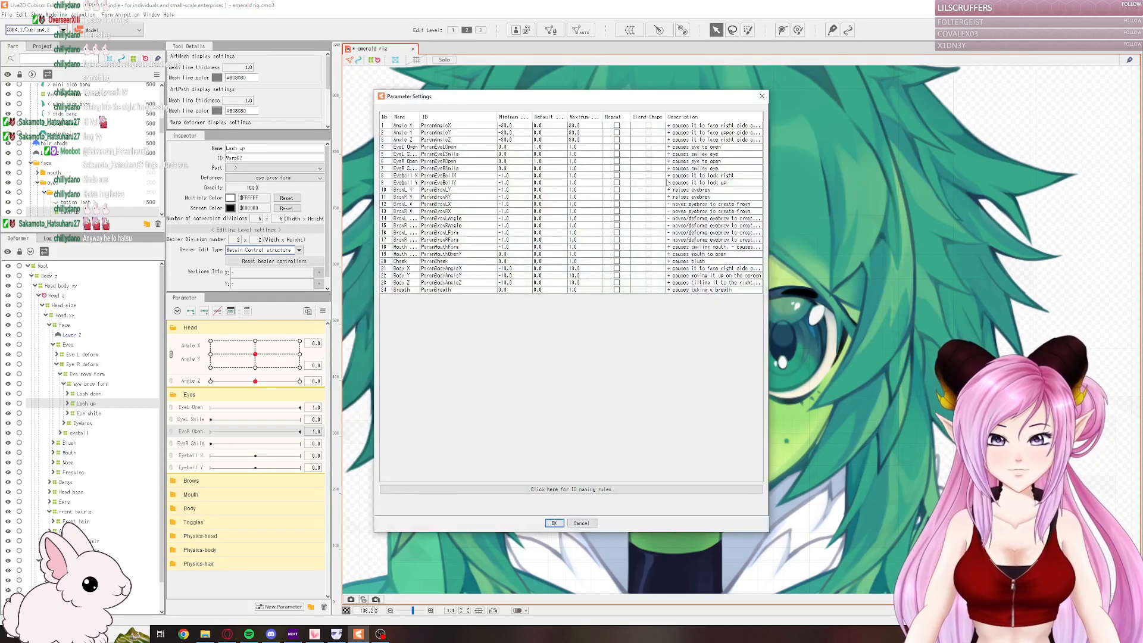
pyautogui.click(762, 96)
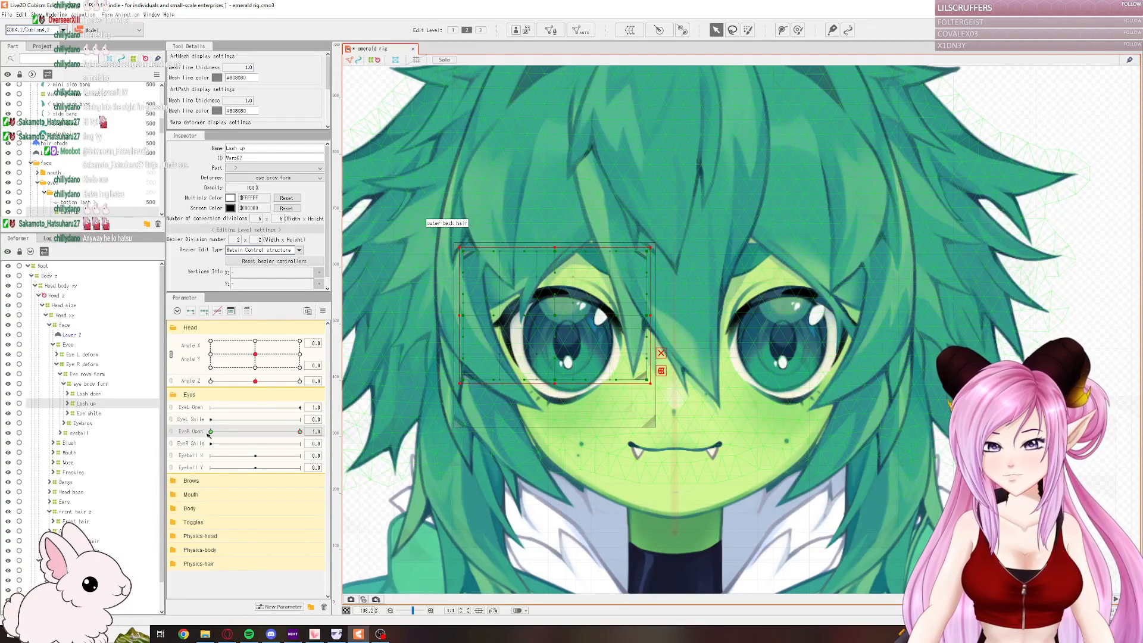
# - Set the maximum value of the EyeL Open and EyeR Open parameters to 1.3 in the parameter settings
pyautogui.click(323, 311)
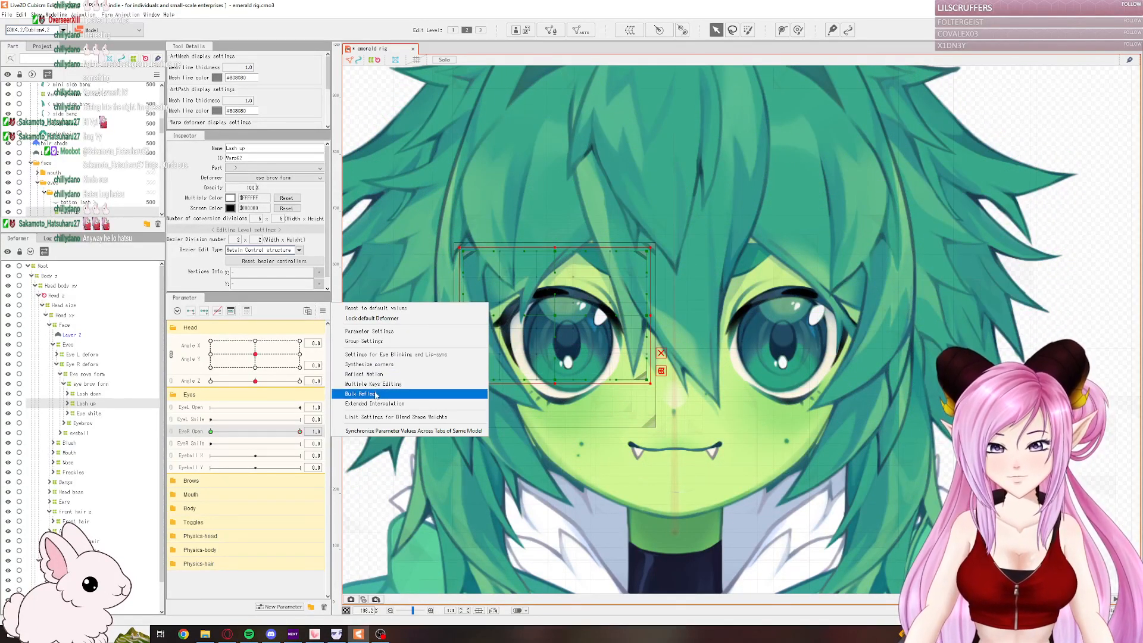
pyautogui.click(376, 334)
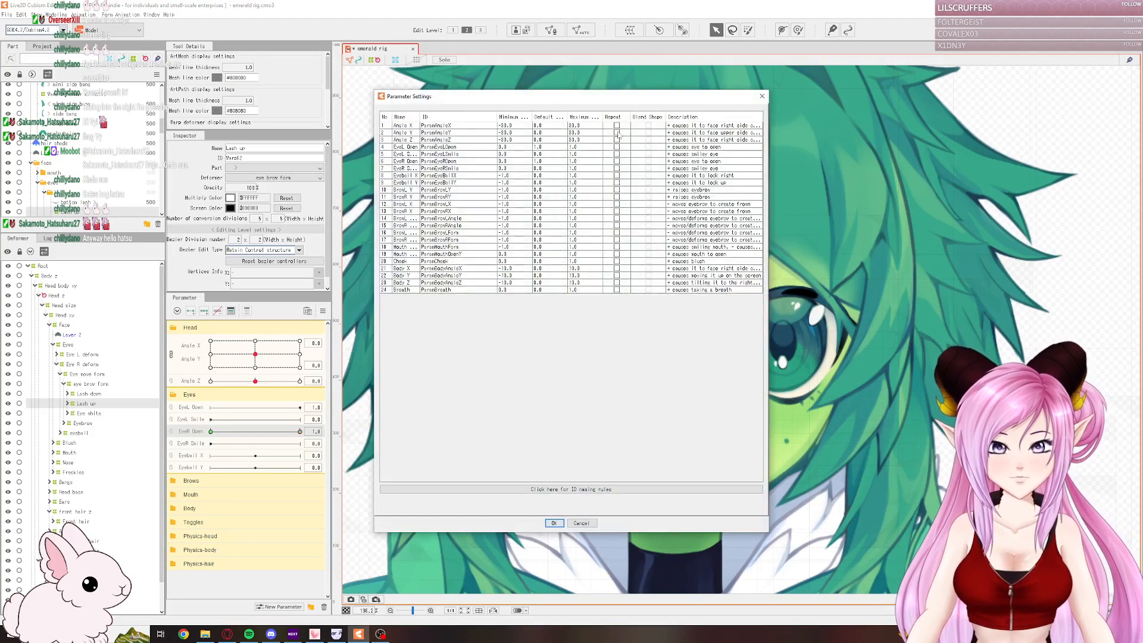
pyautogui.click(574, 147)
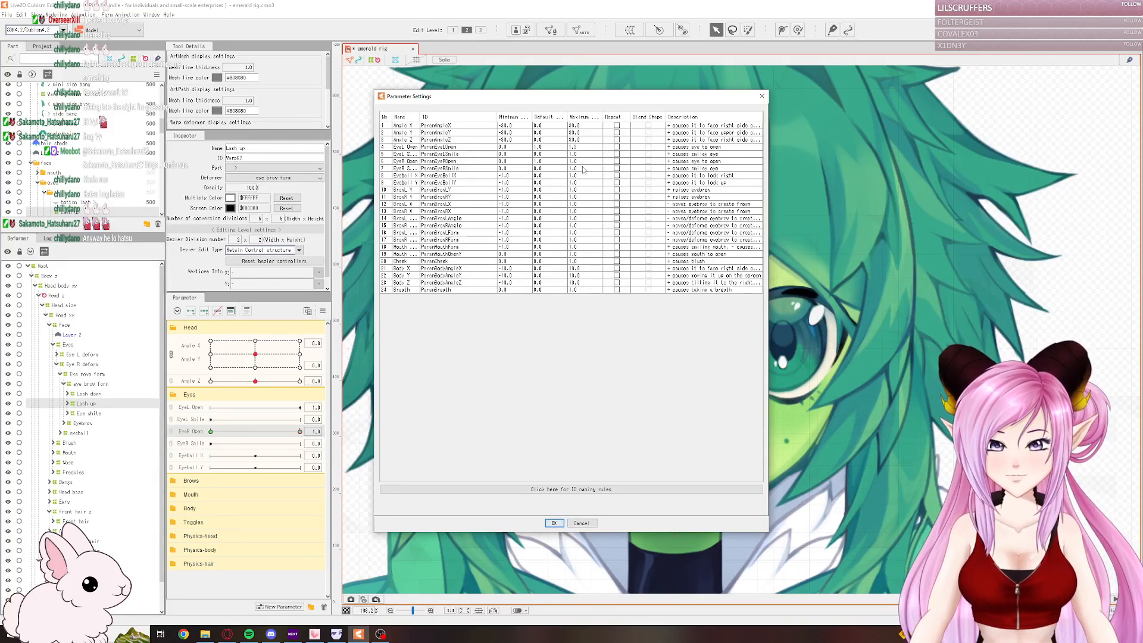
pyautogui.click(578, 169)
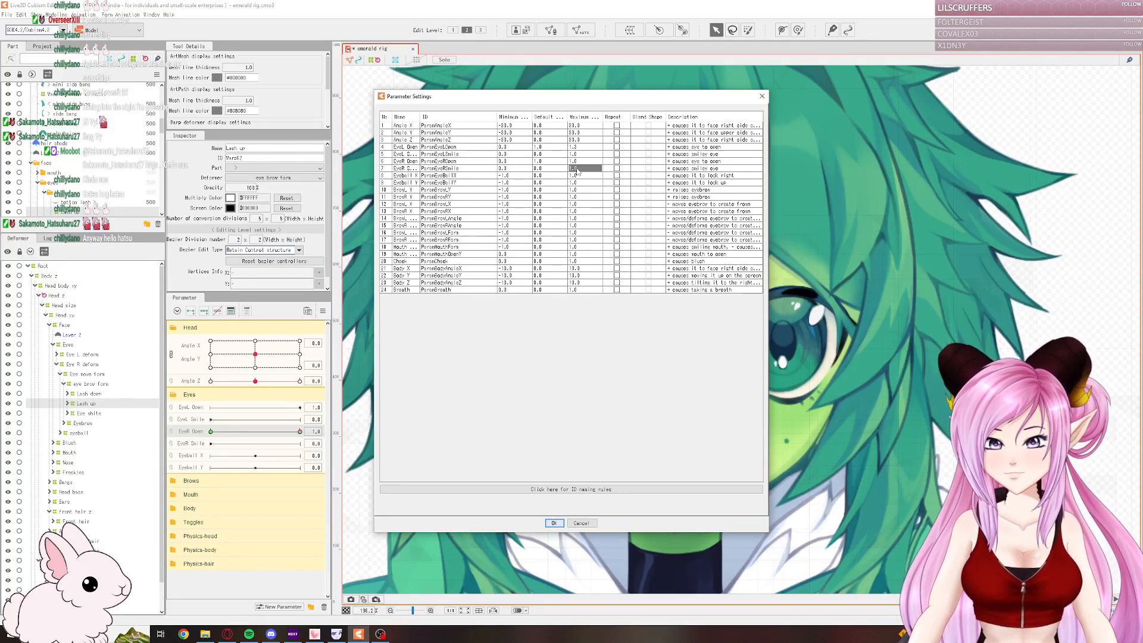
pyautogui.doubleClick(577, 162)
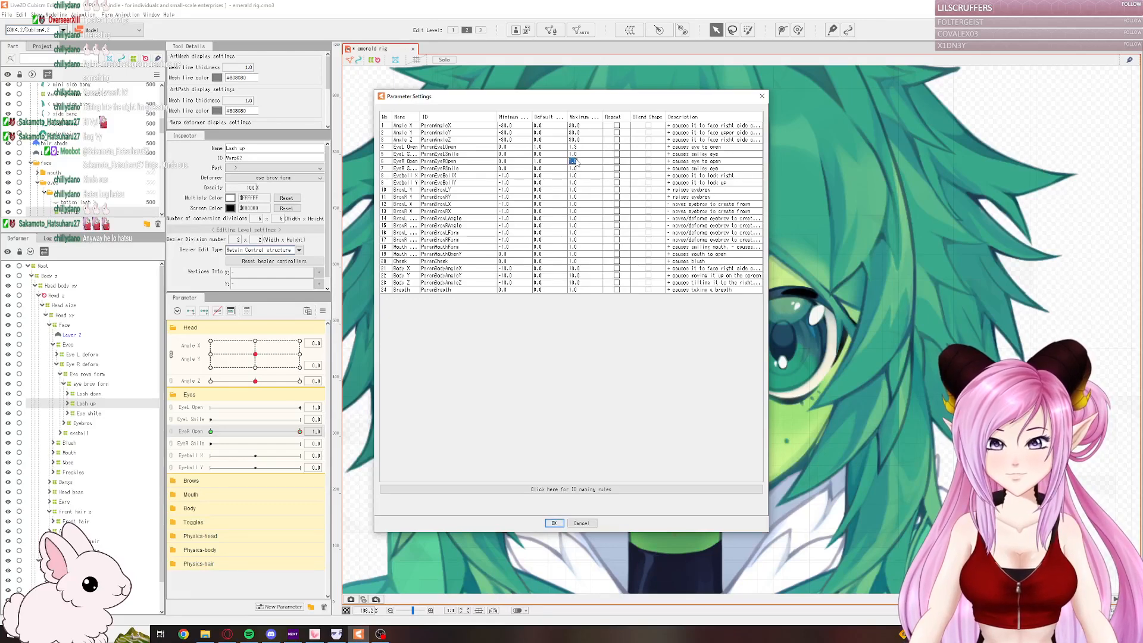
pyautogui.write('1.3')
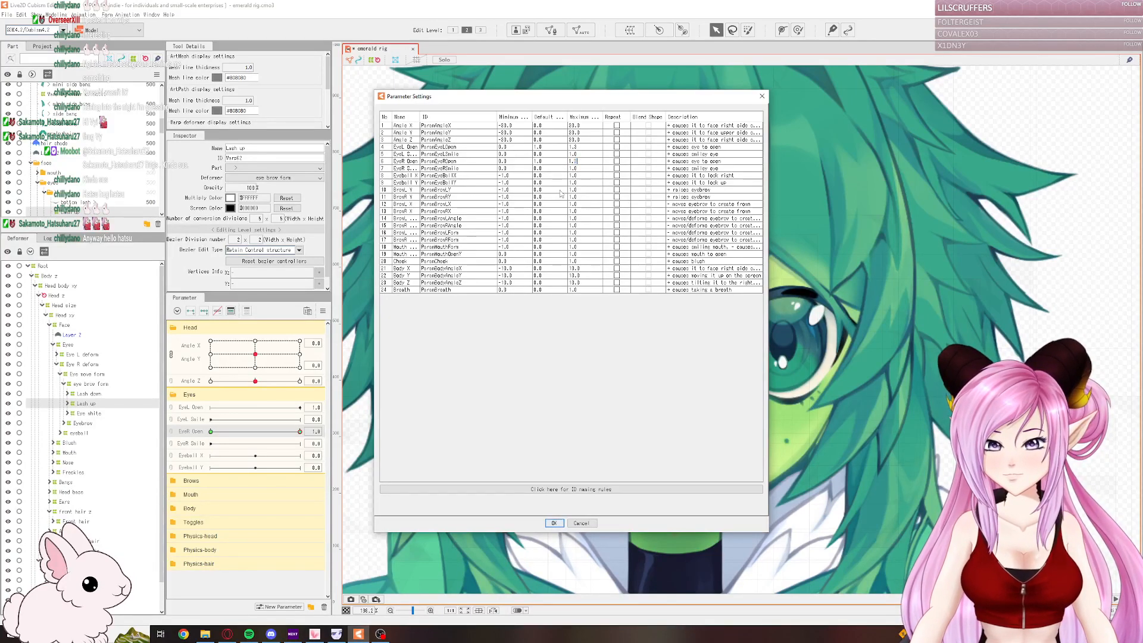
pyautogui.press('Return')
pyautogui.click(554, 523)
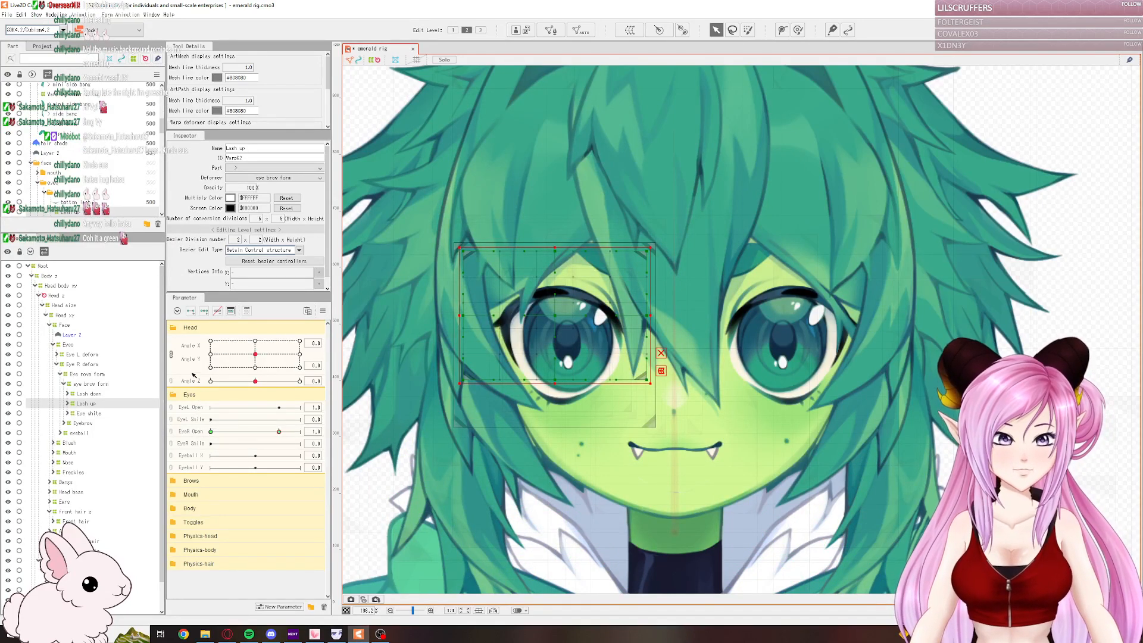
# - Add a key at the EyeR Open maximum for Lash up and pull the deformer's top and inner centre points upward, checking against the 1.0 key
pyautogui.click(300, 432)
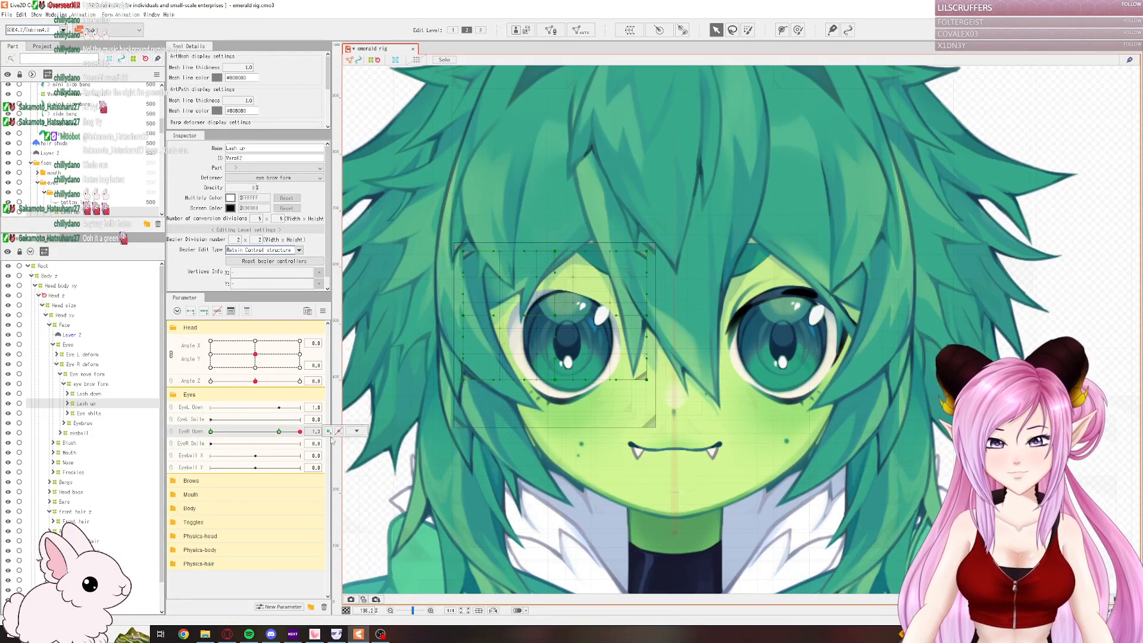
pyautogui.click(328, 431)
pyautogui.scroll(2, 581, 281)
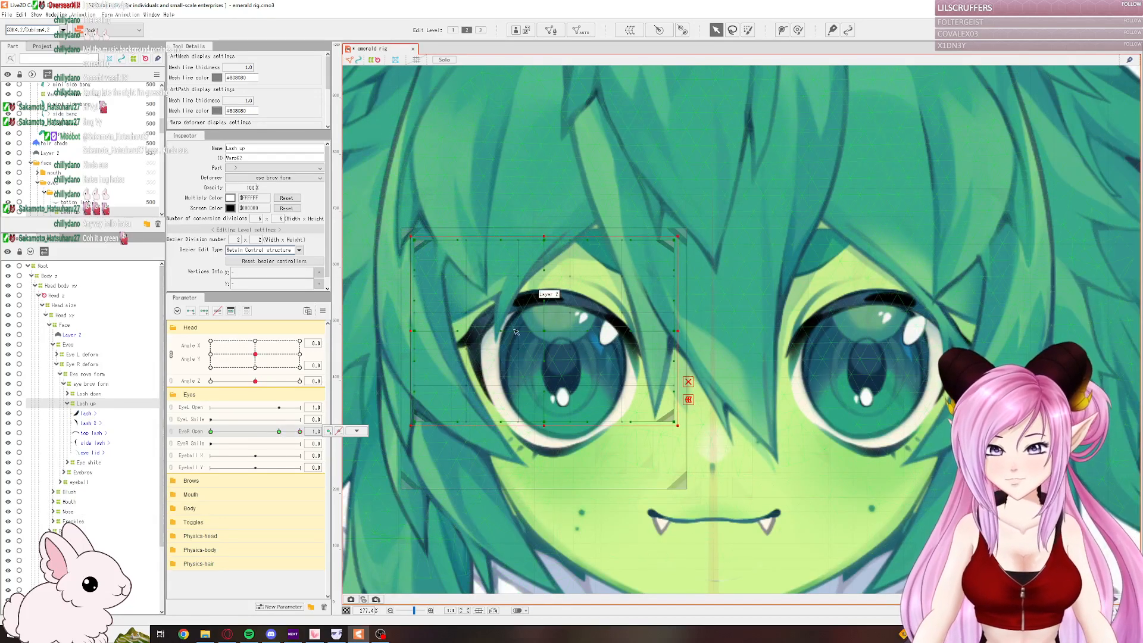
pyautogui.moveTo(544, 240); pyautogui.dragTo(546, 218)
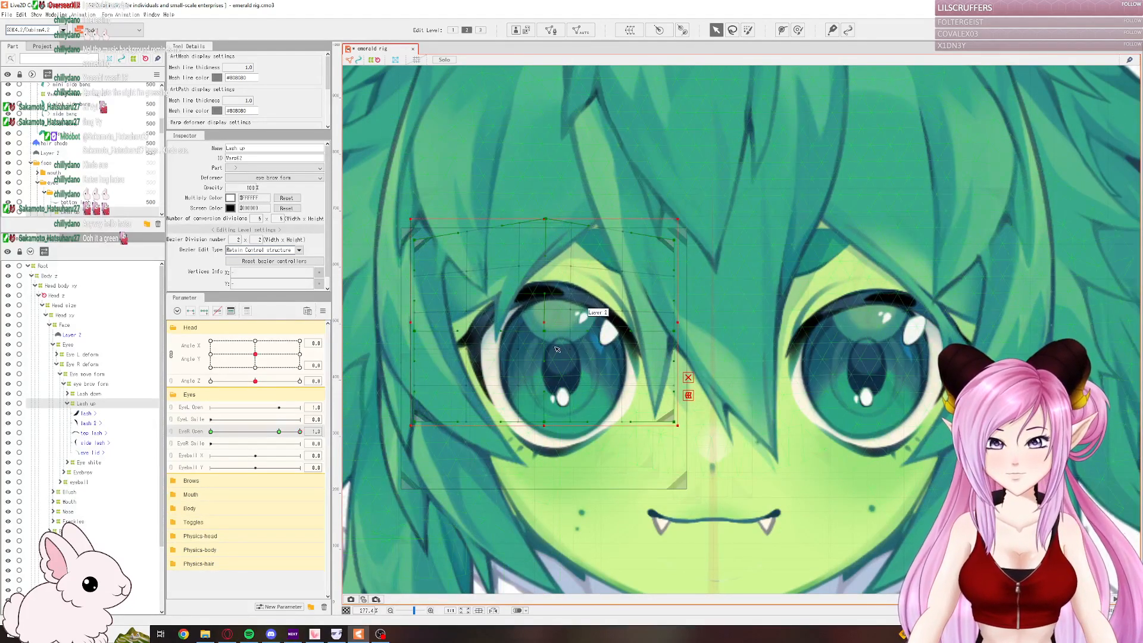
pyautogui.scroll(1, 545, 340)
pyautogui.moveTo(552, 336); pyautogui.dragTo(557, 302)
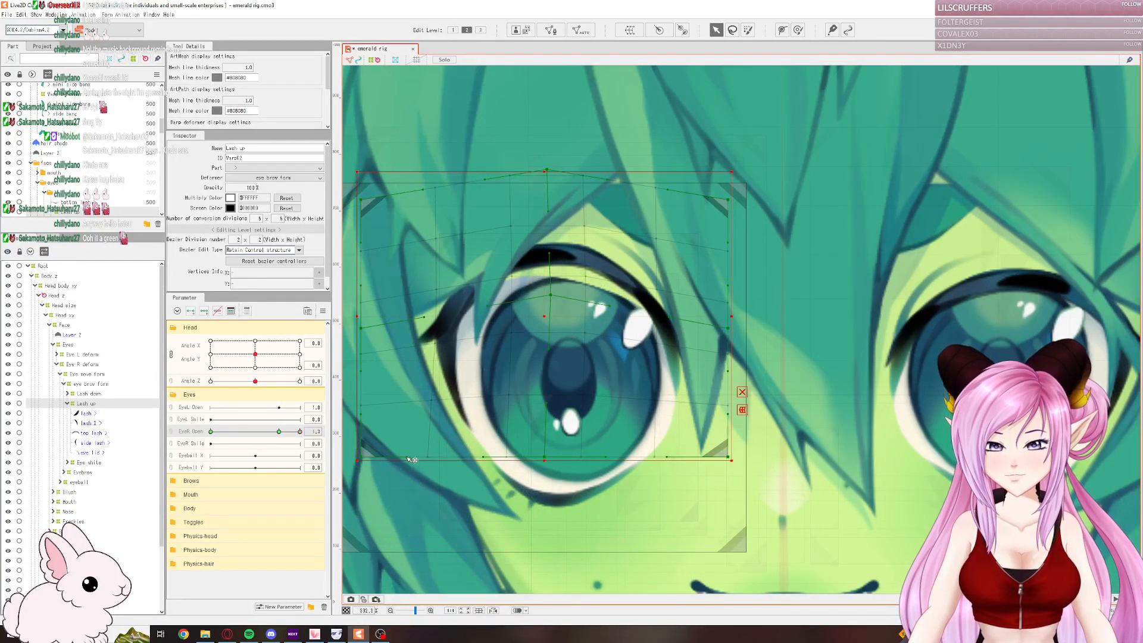
pyautogui.scroll(-5, 511, 291)
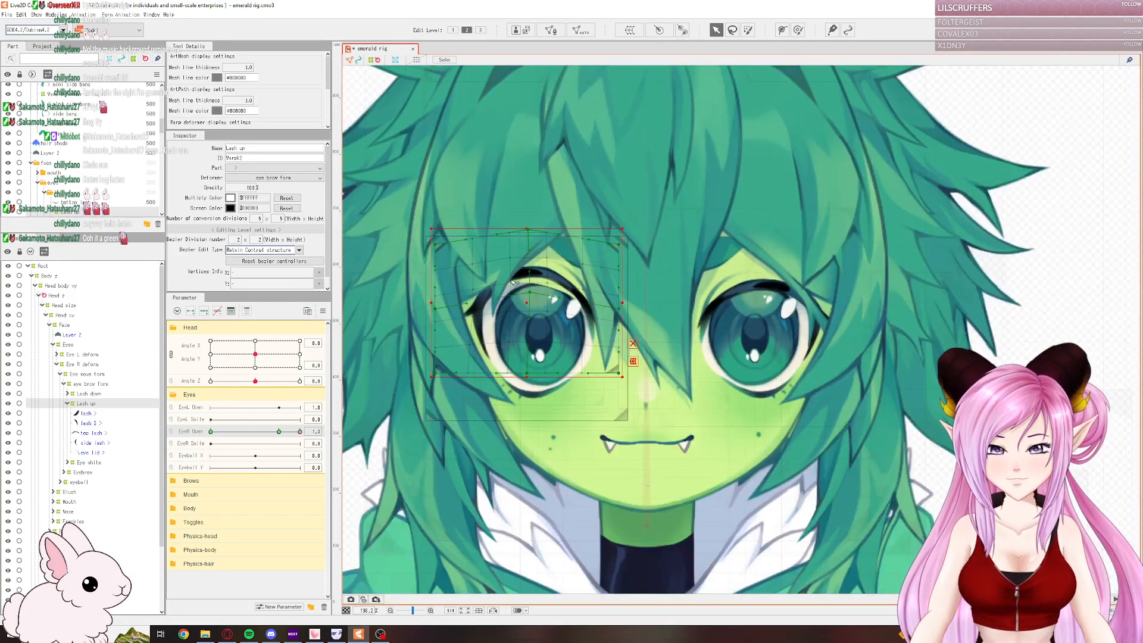
pyautogui.scroll(4, 518, 304)
pyautogui.click(278, 431)
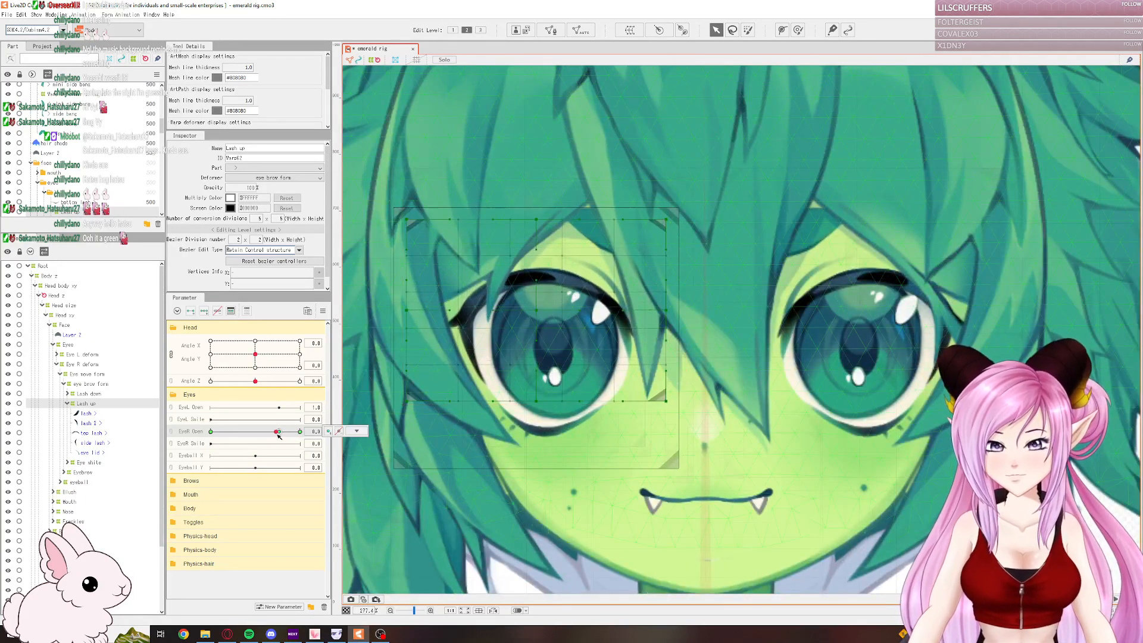
pyautogui.click(278, 432)
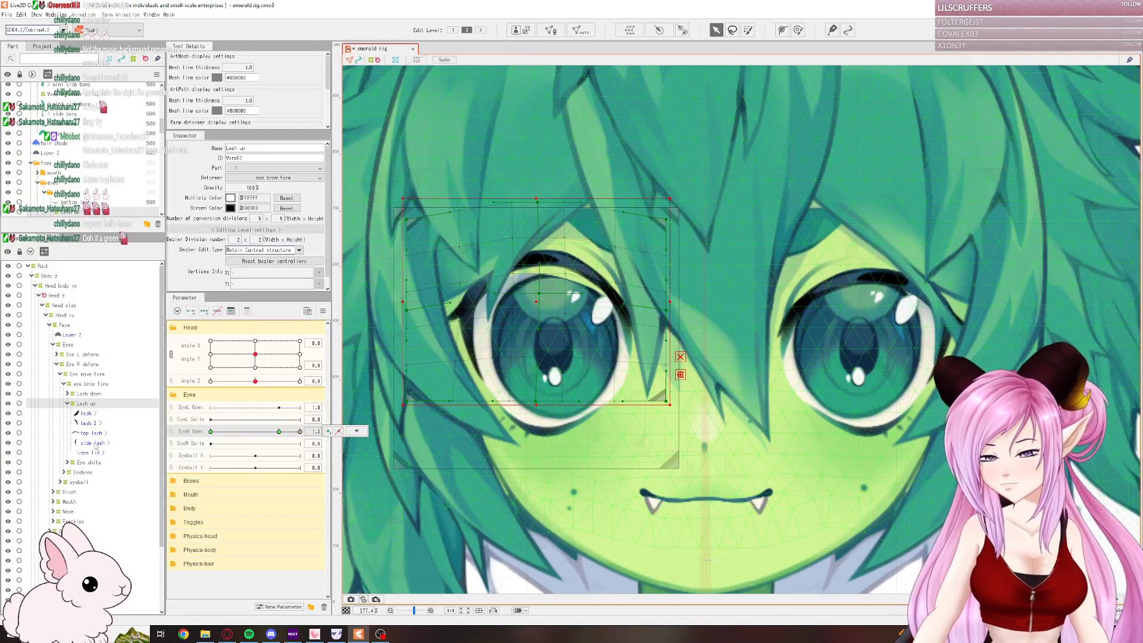
# - Key the Eyebrow deformer on EyeR Open at 0, 1.0 and 1.3, and move the whole deformer upward at the 1.3 key
pyautogui.scroll(-4, 662, 342)
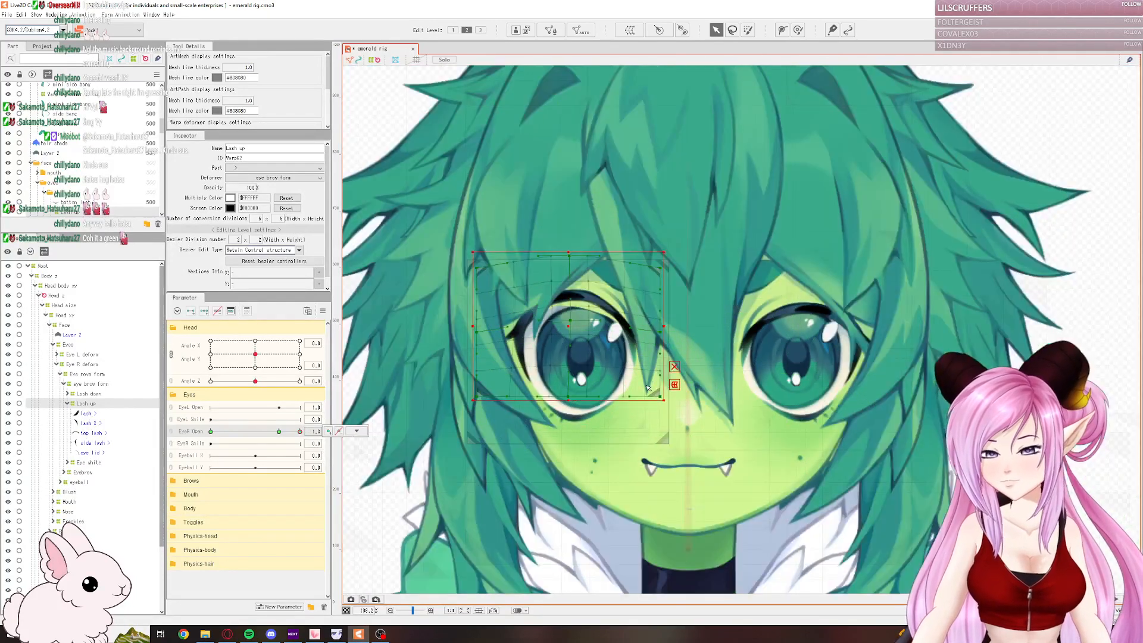
pyautogui.scroll(4, 662, 342)
pyautogui.scroll(-3, 662, 342)
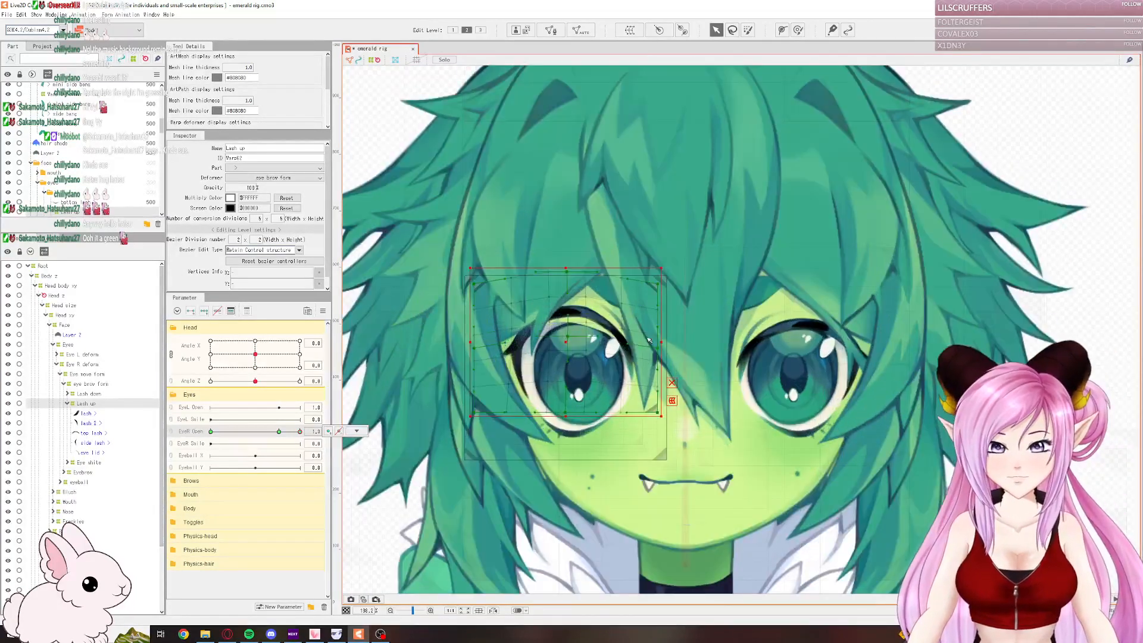
pyautogui.click(84, 472)
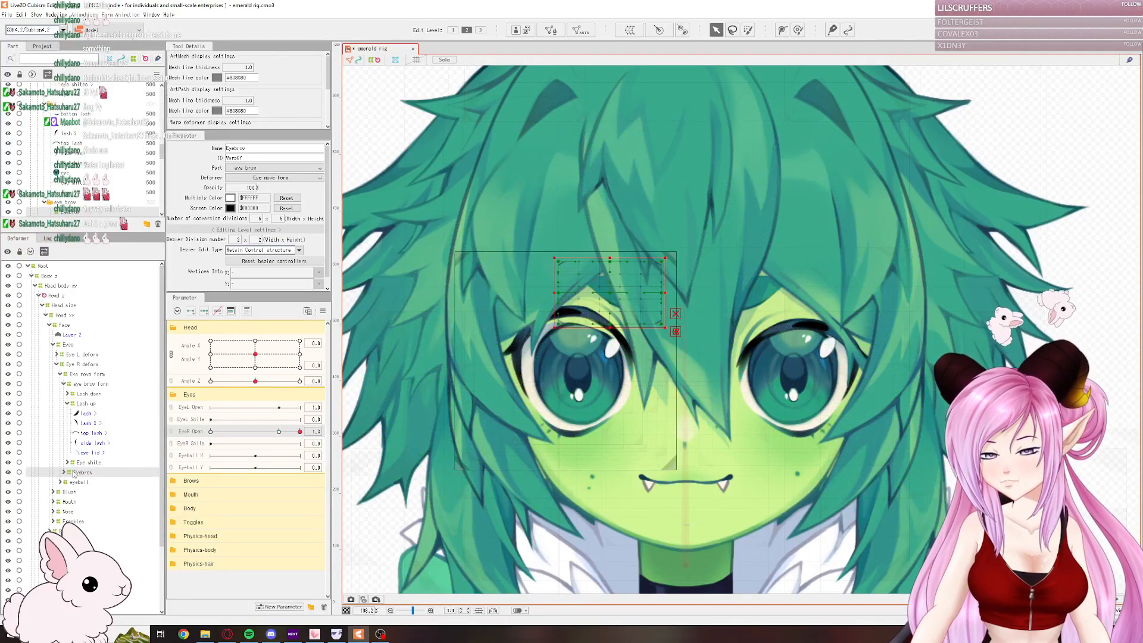
pyautogui.scroll(3, 637, 252)
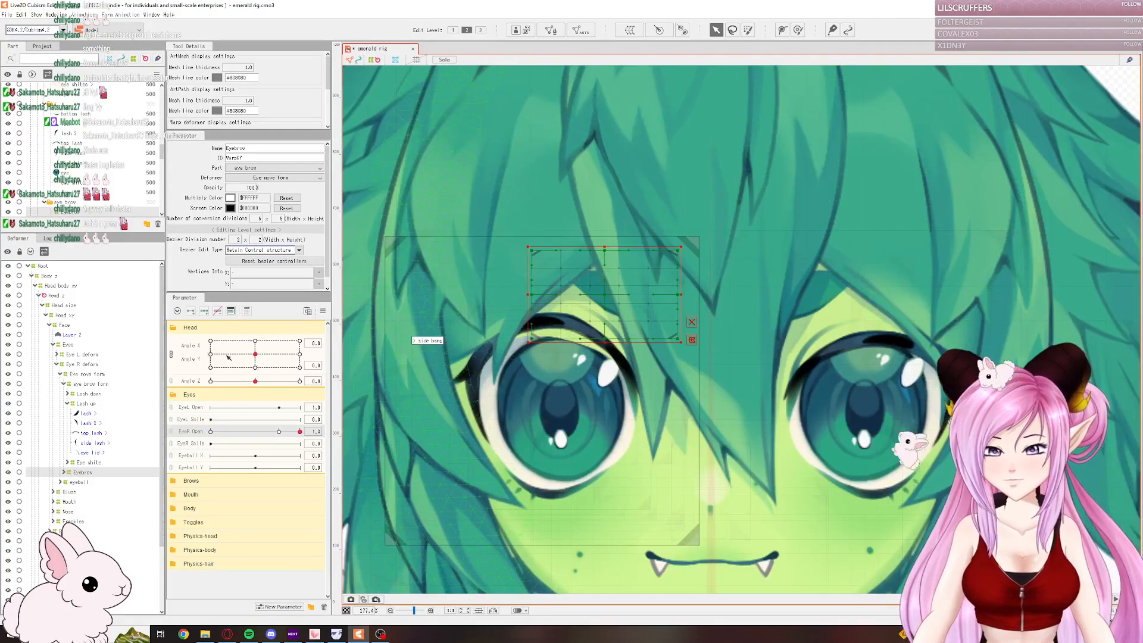
pyautogui.click(287, 432)
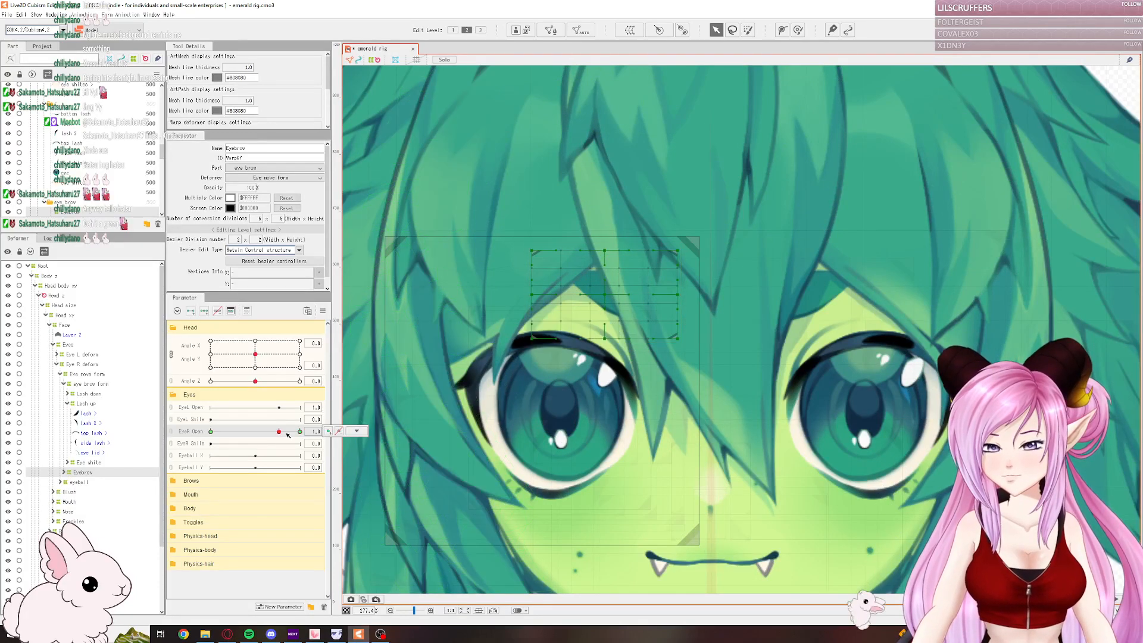
pyautogui.click(567, 296)
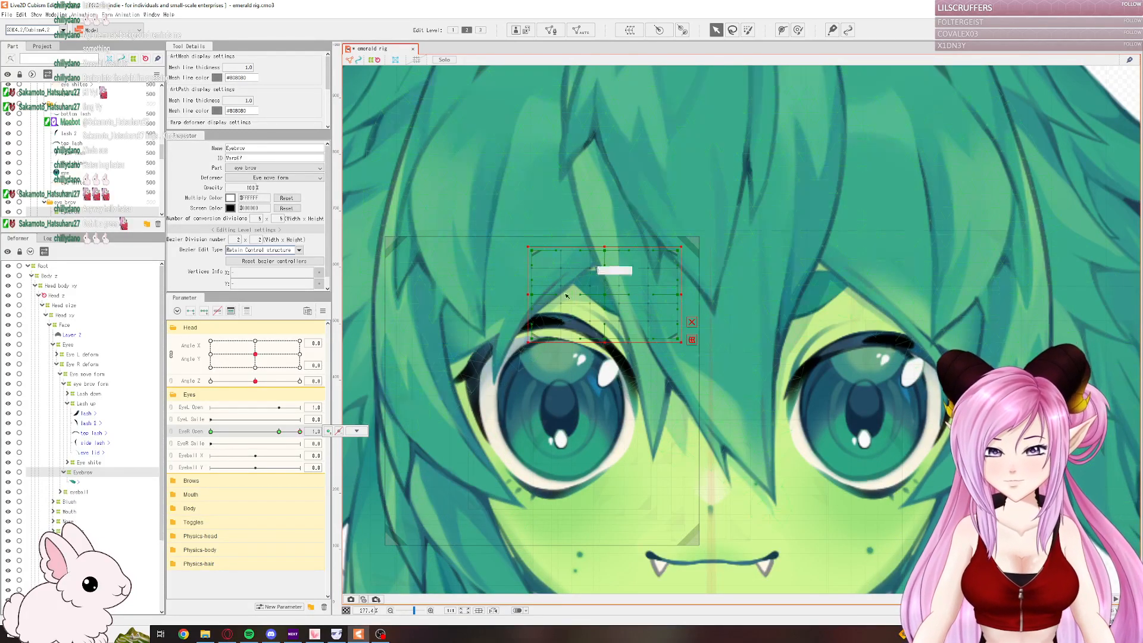
pyautogui.moveTo(612, 296); pyautogui.dragTo(612, 268)
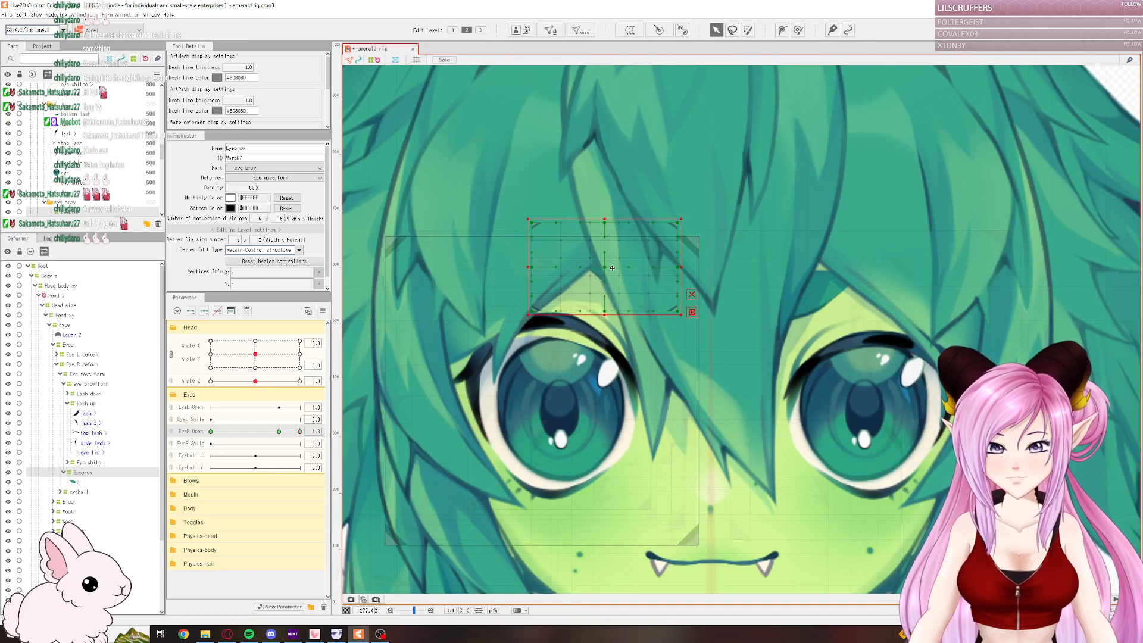
pyautogui.scroll(-2, 556, 262)
pyautogui.scroll(1, 667, 283)
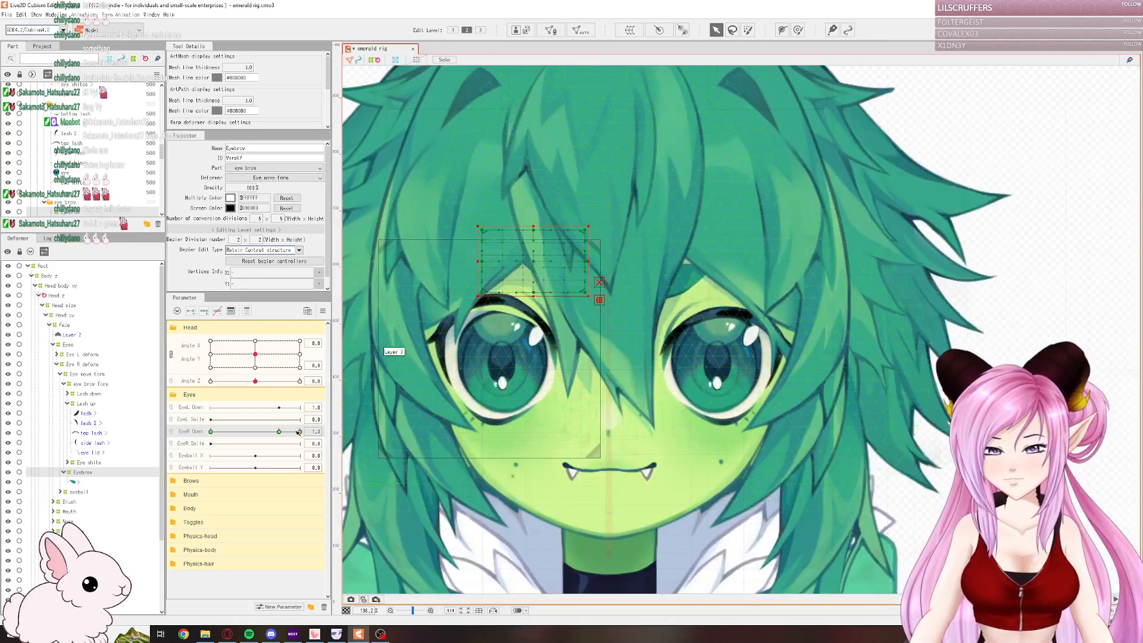
pyautogui.scroll(3, 455, 313)
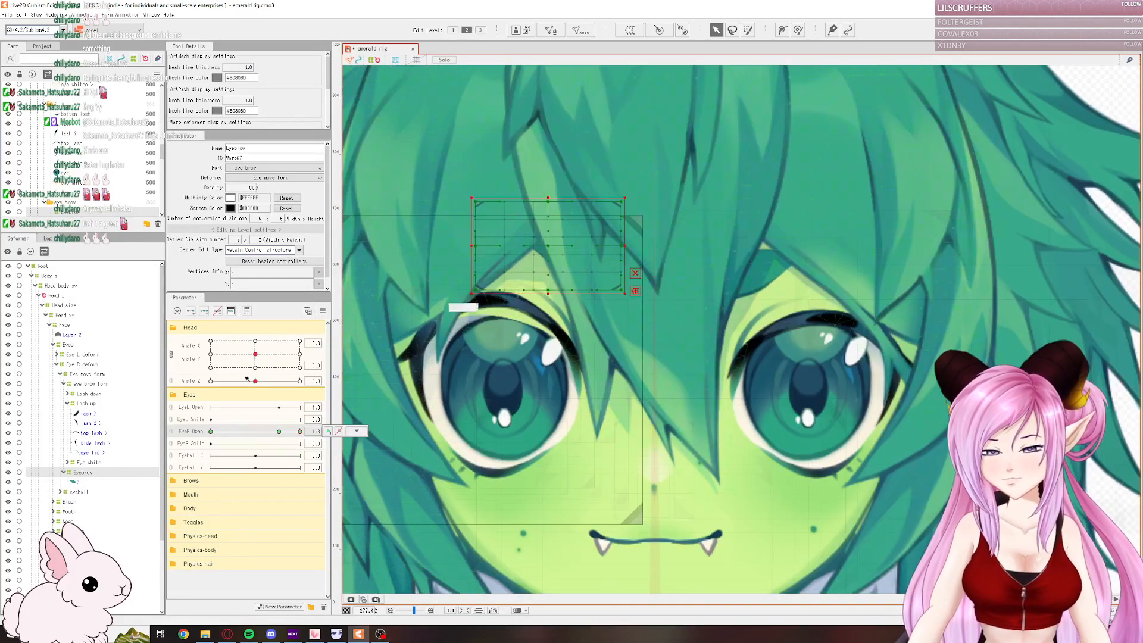
# - Key the Eye white deformer on EyeR Open and raise its top edge at the 1.3 key, comparing it against the 1.0 key
pyautogui.click(89, 462)
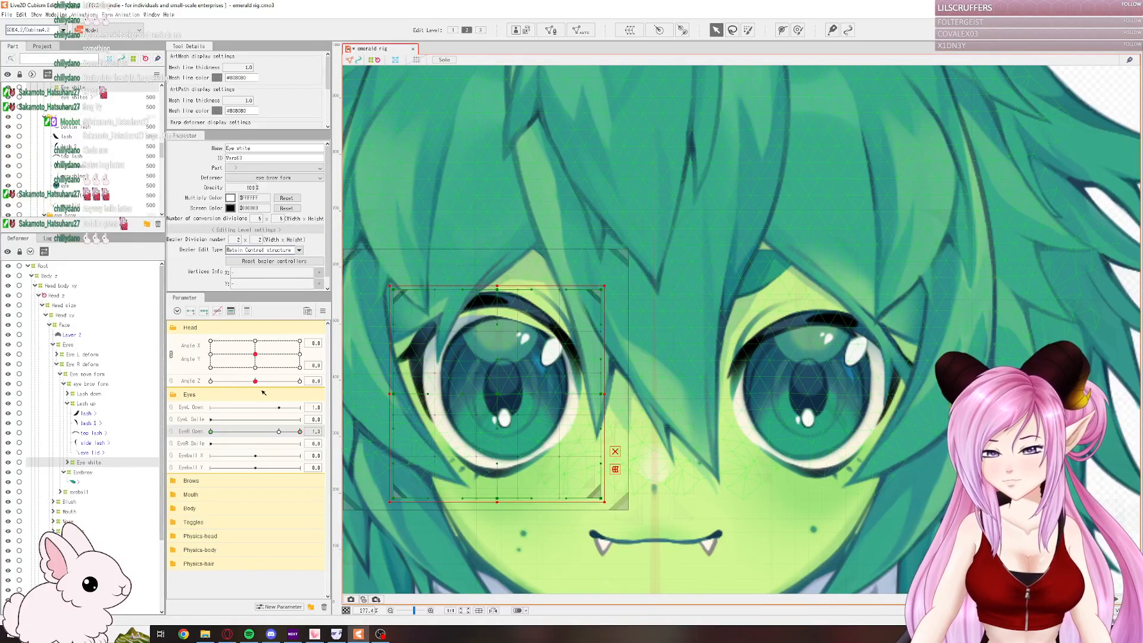
pyautogui.click(278, 432)
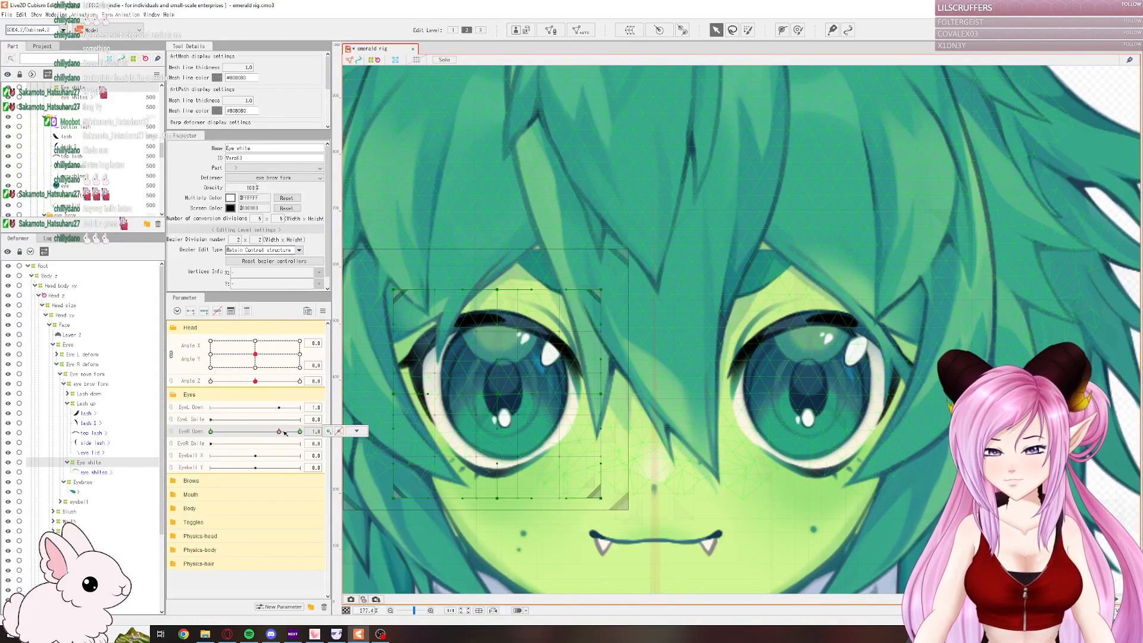
pyautogui.click(356, 431)
pyautogui.moveTo(499, 294); pyautogui.dragTo(502, 271)
pyautogui.moveTo(603, 290); pyautogui.dragTo(538, 263)
pyautogui.scroll(-10, 541, 265)
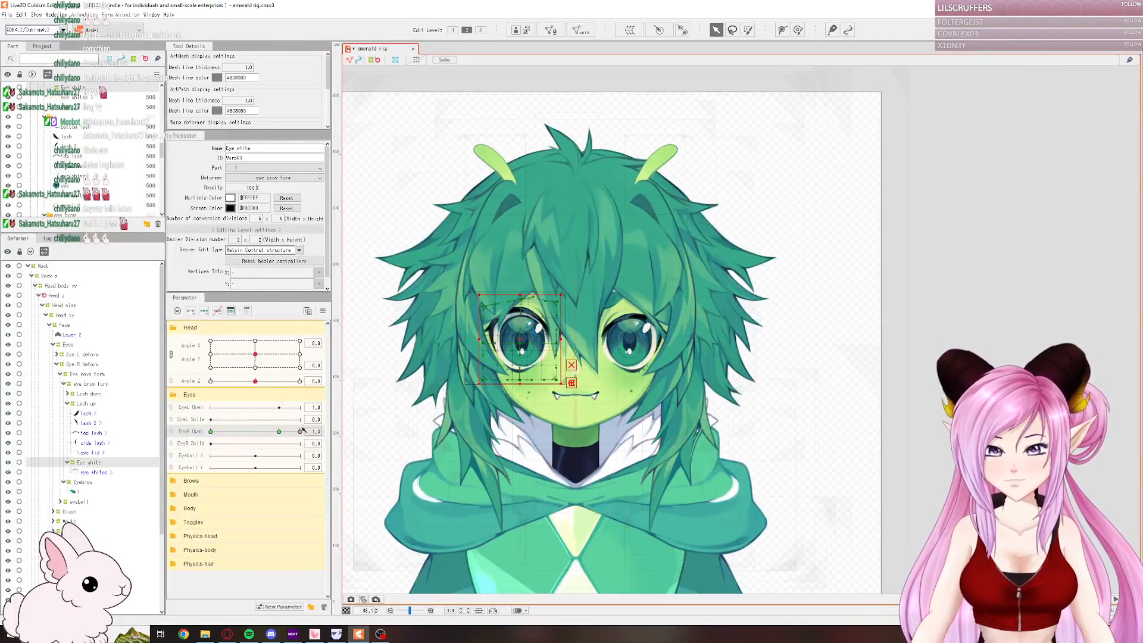
pyautogui.click(279, 431)
pyautogui.moveTo(276, 441); pyautogui.dragTo(299, 431)
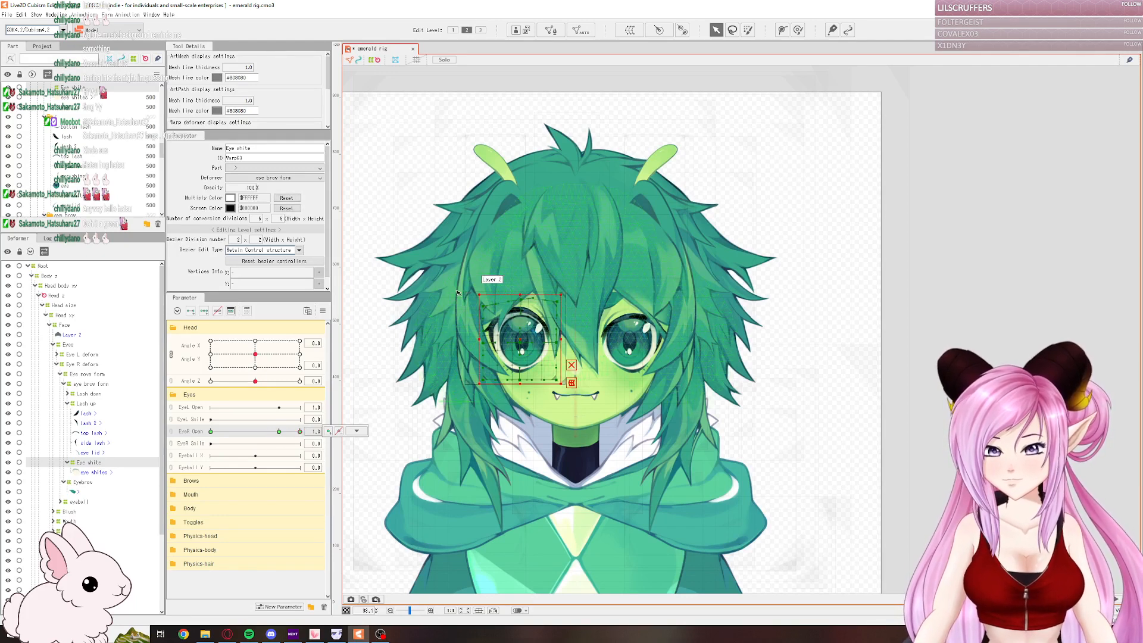
pyautogui.scroll(2, 476, 297)
pyautogui.scroll(2, 509, 323)
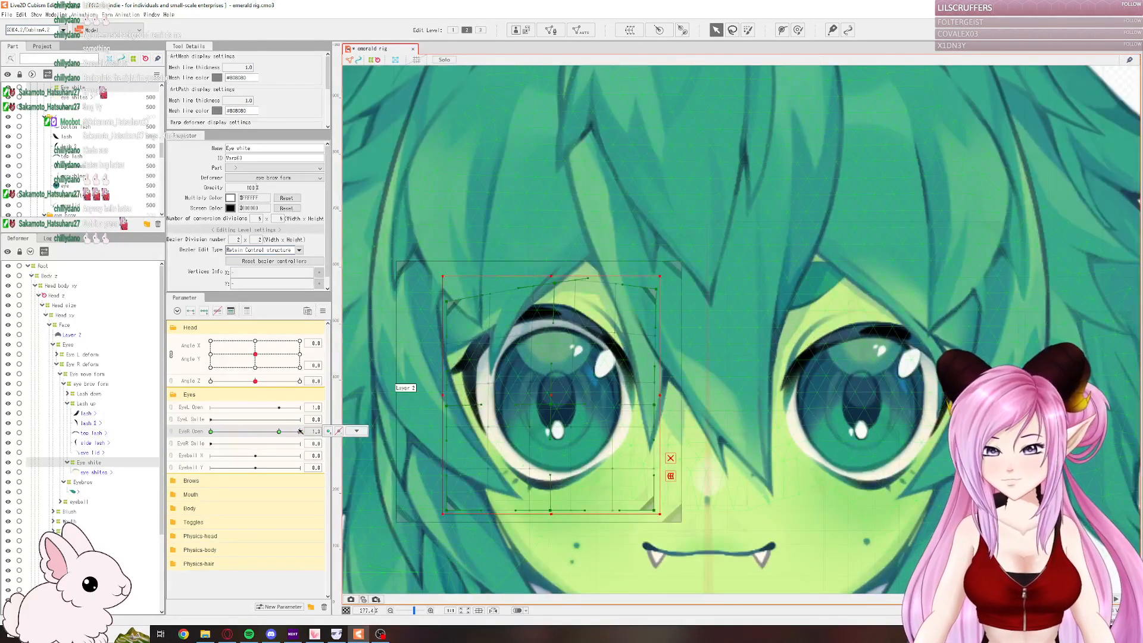
# - With EyeR Open at 0, draw a four-point deform path along the right eye's top lash from inner to outer corner
pyautogui.moveTo(301, 431); pyautogui.dragTo(208, 431)
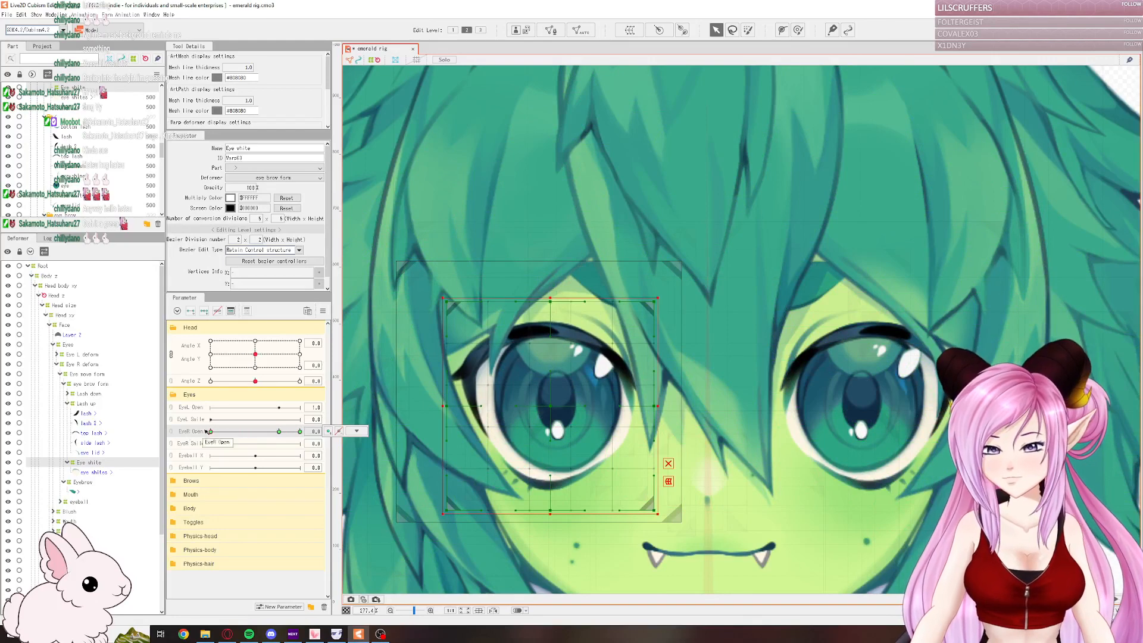
pyautogui.scroll(-1, 619, 301)
pyautogui.scroll(1, 660, 350)
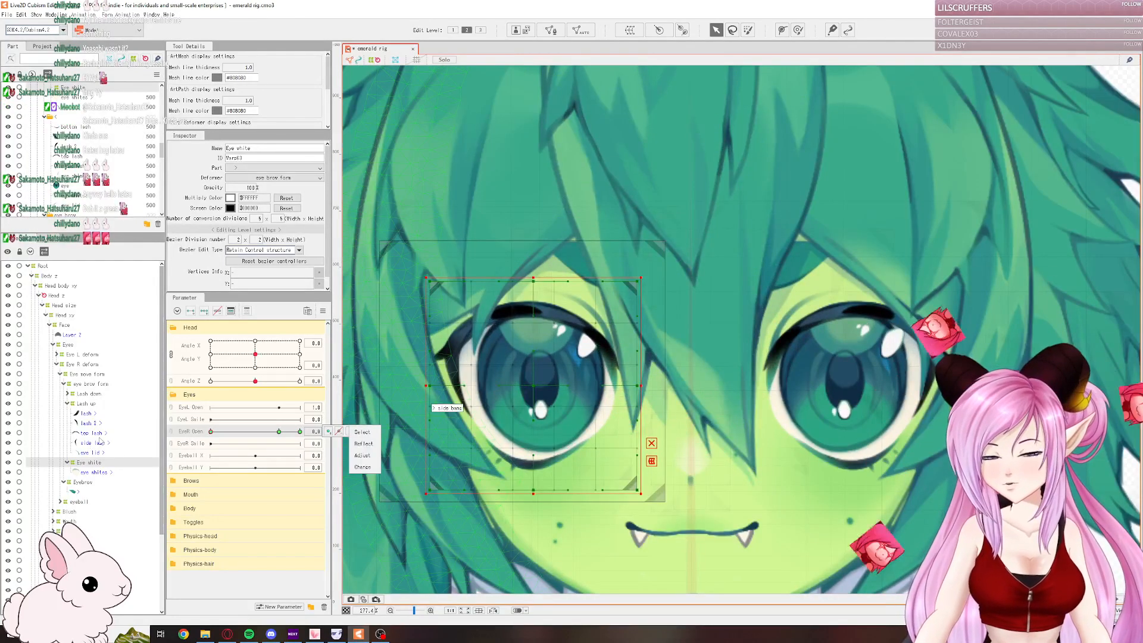
pyautogui.click(92, 433)
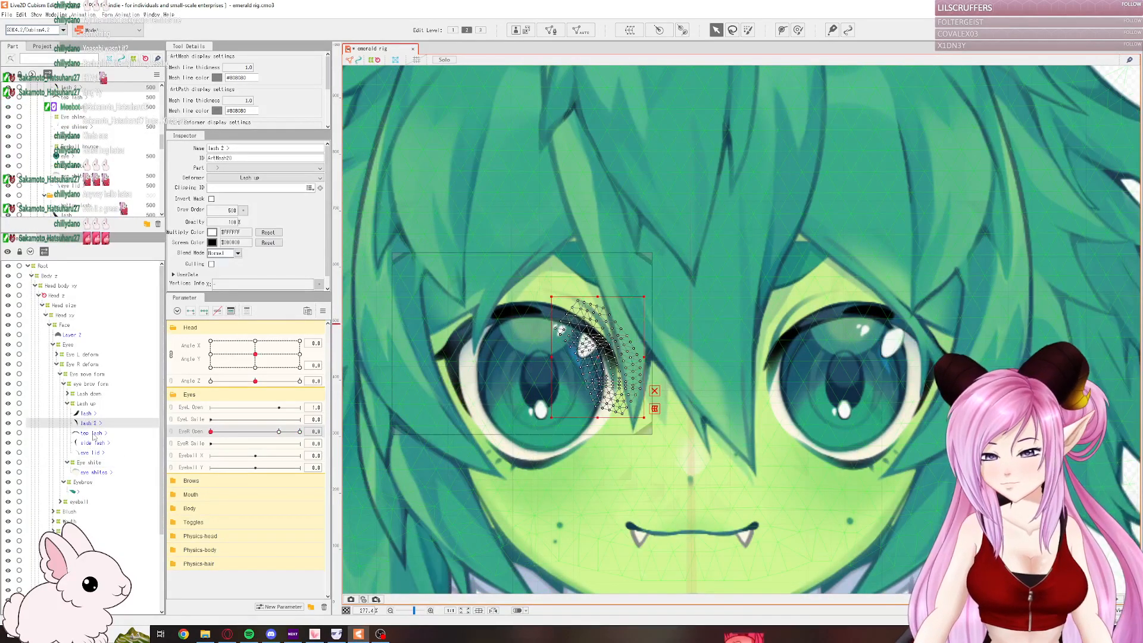
pyautogui.click(781, 31)
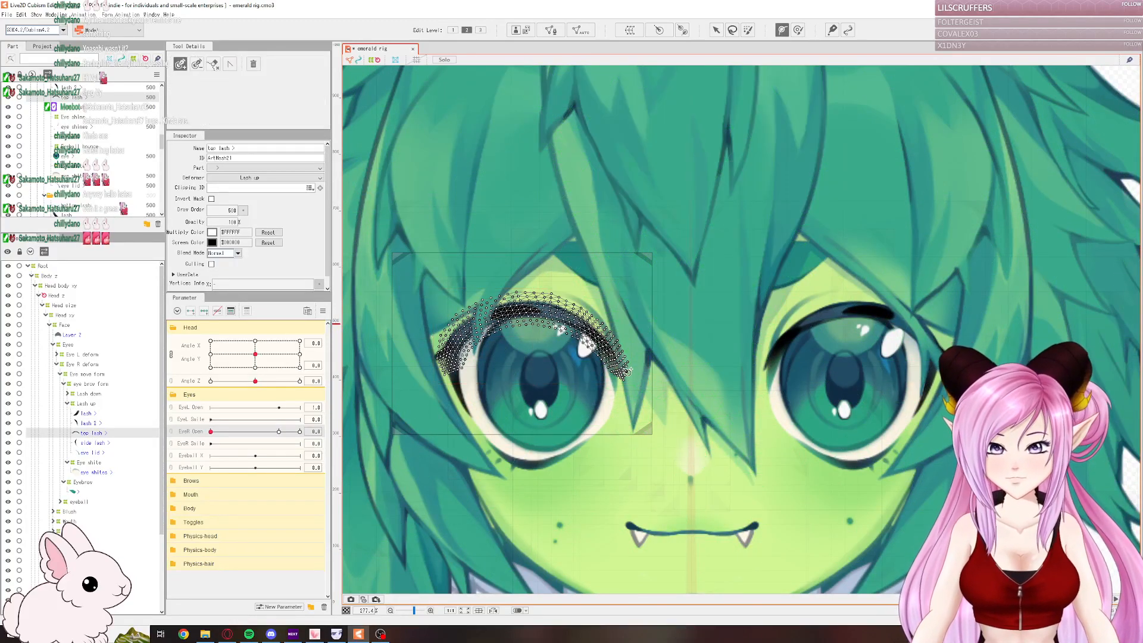
pyautogui.click(622, 372)
pyautogui.click(572, 320)
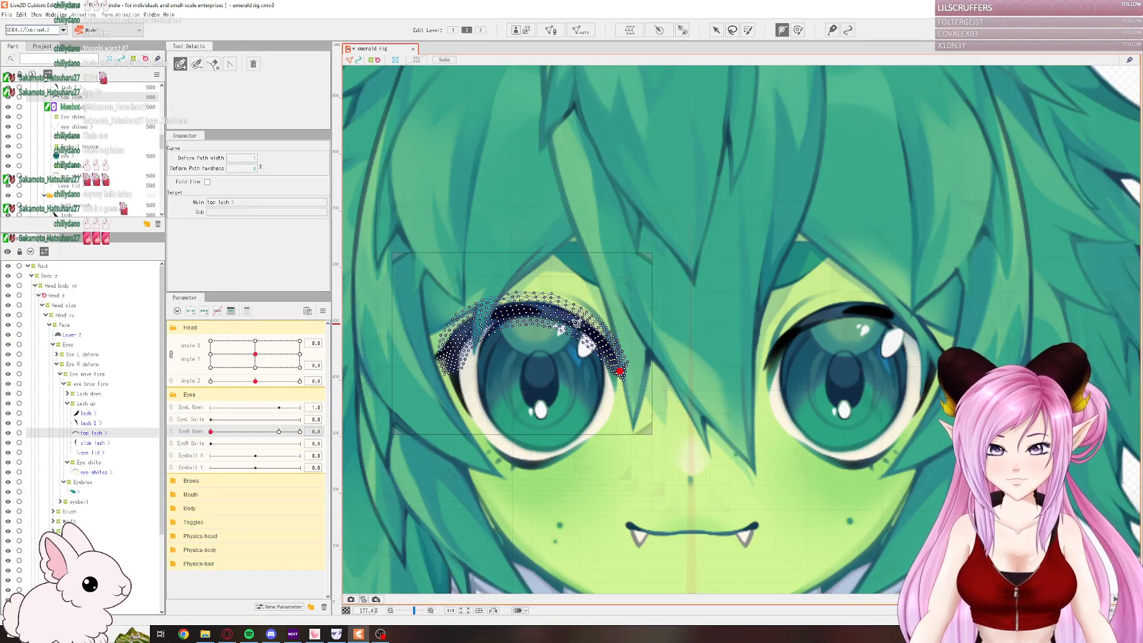
pyautogui.click(481, 319)
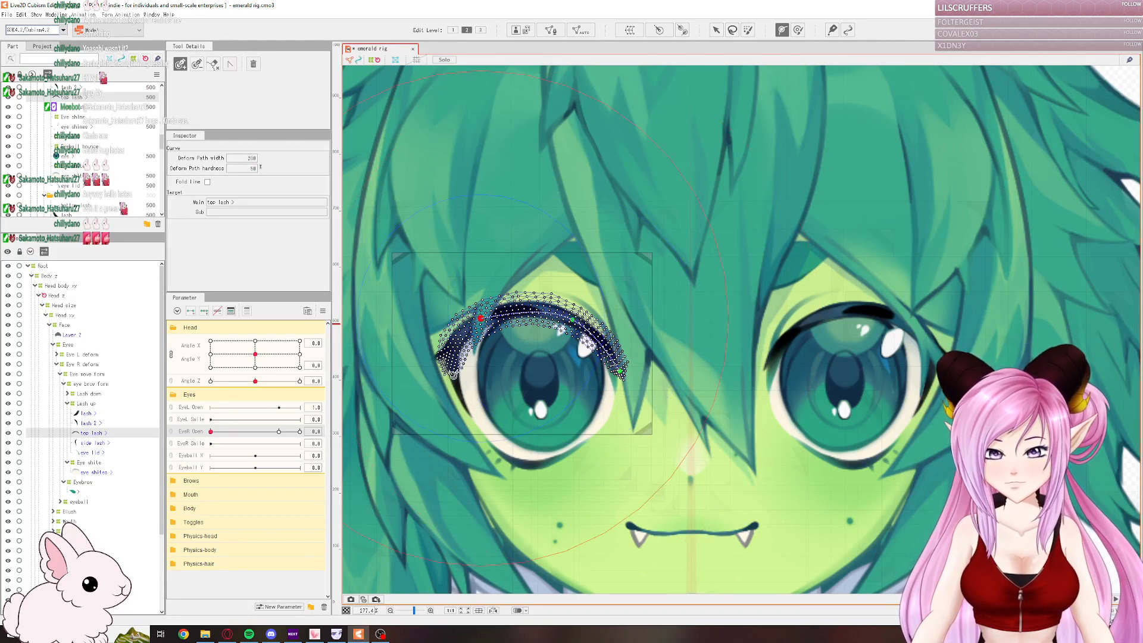
pyautogui.click(445, 362)
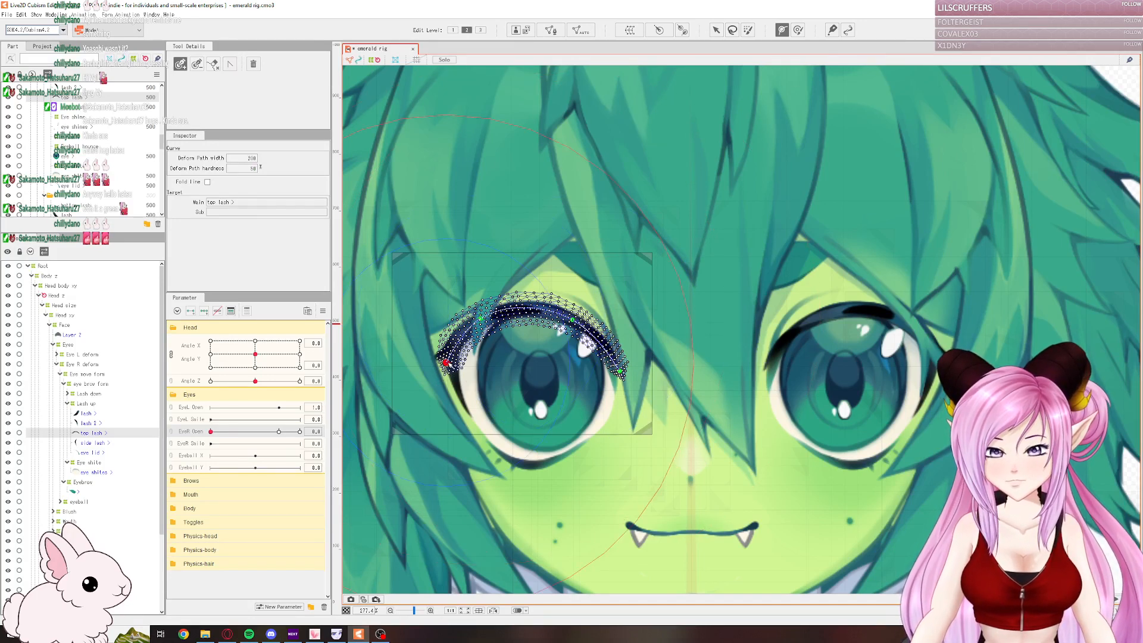
# - Add EyeR Open keys at 0, 1.0 and 1.3 for the top lash and return the parameter to 0
pyautogui.click(716, 30)
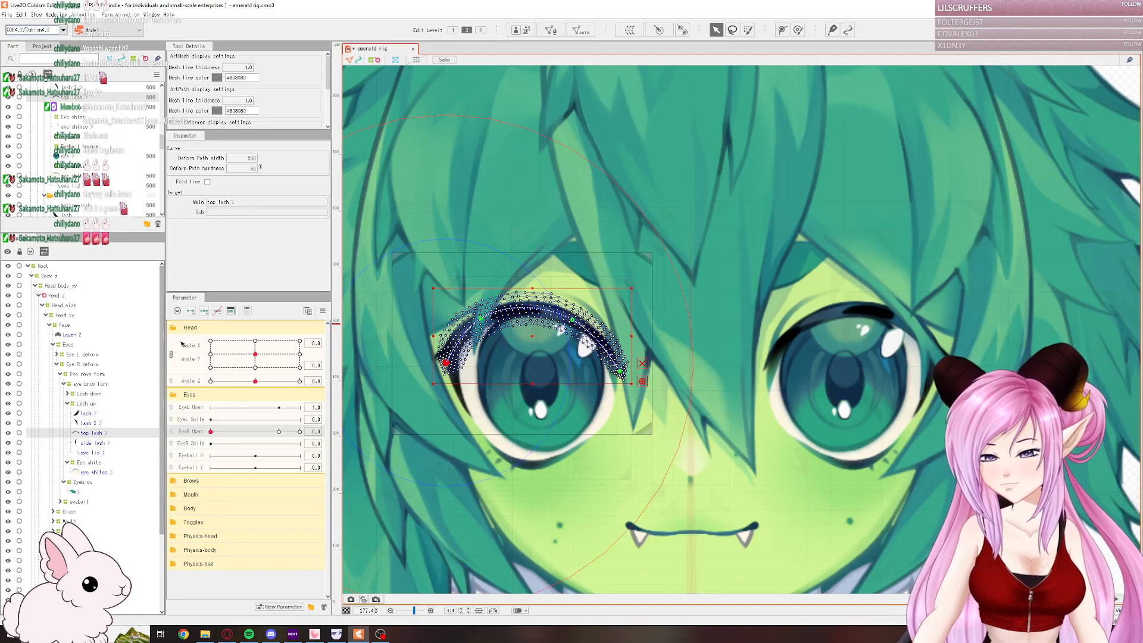
pyautogui.click(191, 311)
pyautogui.click(278, 432)
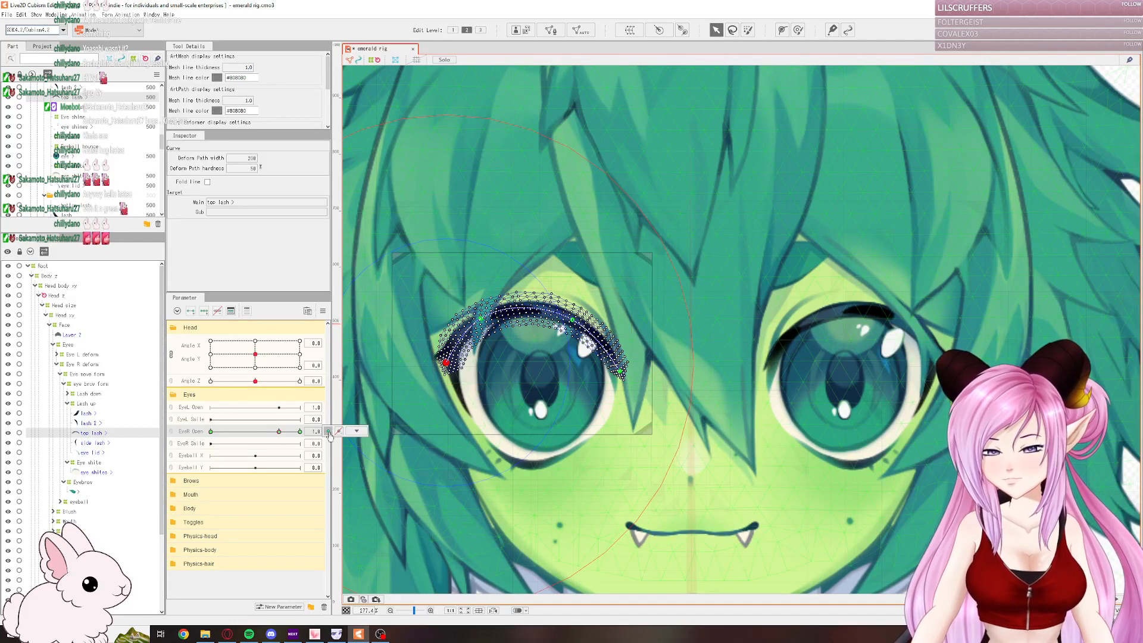
pyautogui.click(328, 432)
pyautogui.moveTo(278, 431); pyautogui.dragTo(159, 437)
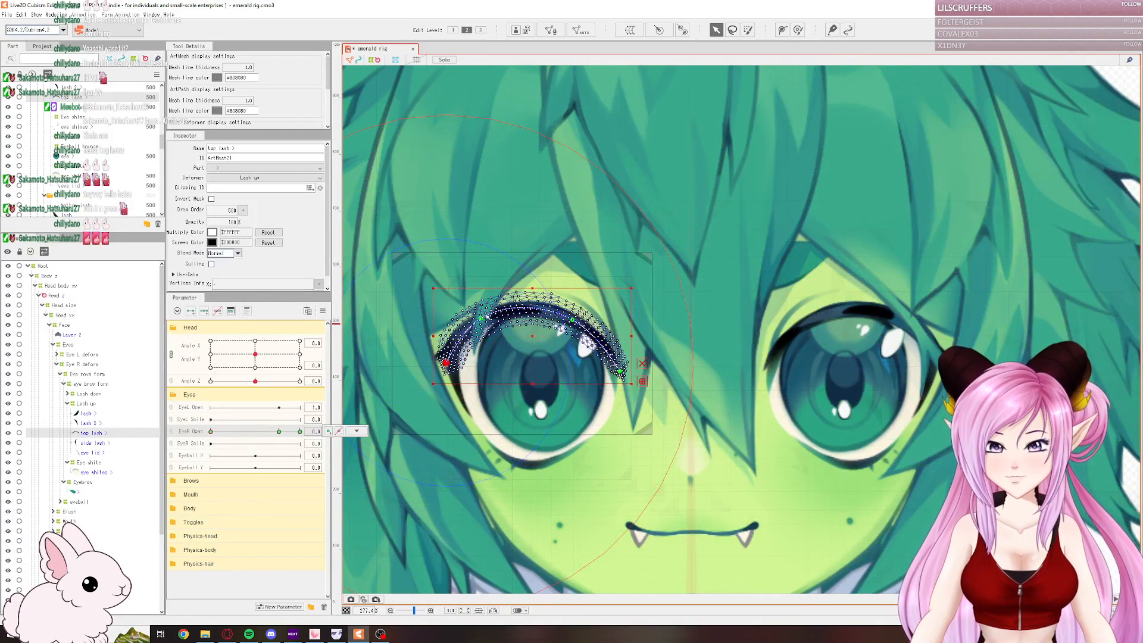
# - Pull the top lash's deform path points down at the 0 key so the lash curves downward into a closed-eye line
pyautogui.moveTo(481, 318); pyautogui.dragTo(482, 374)
pyautogui.moveTo(572, 320); pyautogui.dragTo(571, 390)
pyautogui.moveTo(482, 373); pyautogui.dragTo(530, 411)
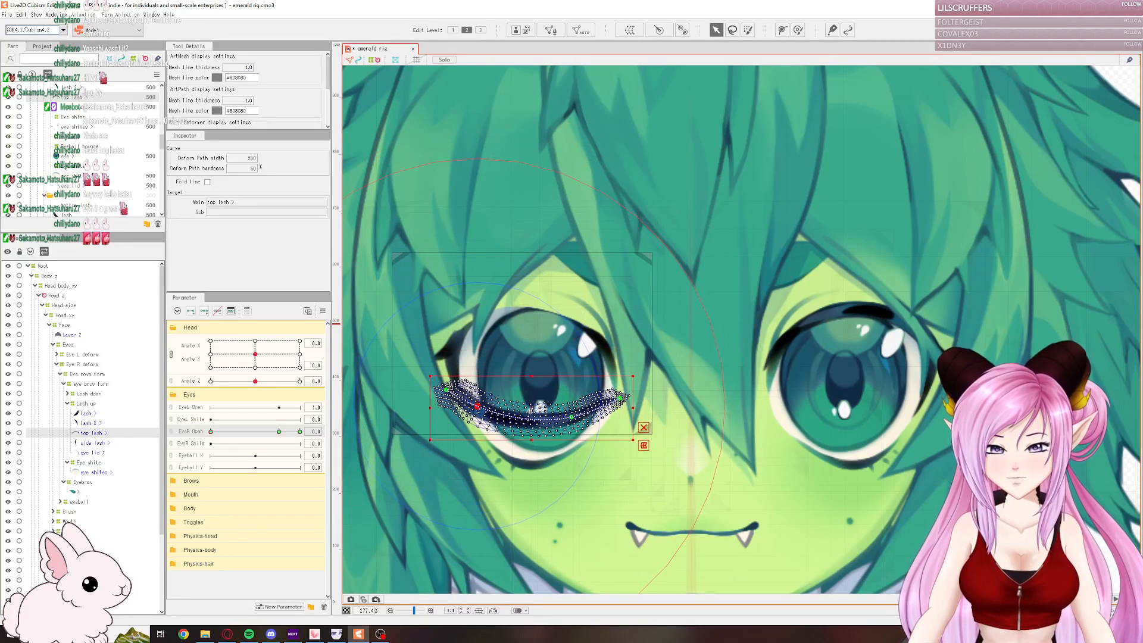
pyautogui.scroll(-3, 466, 312)
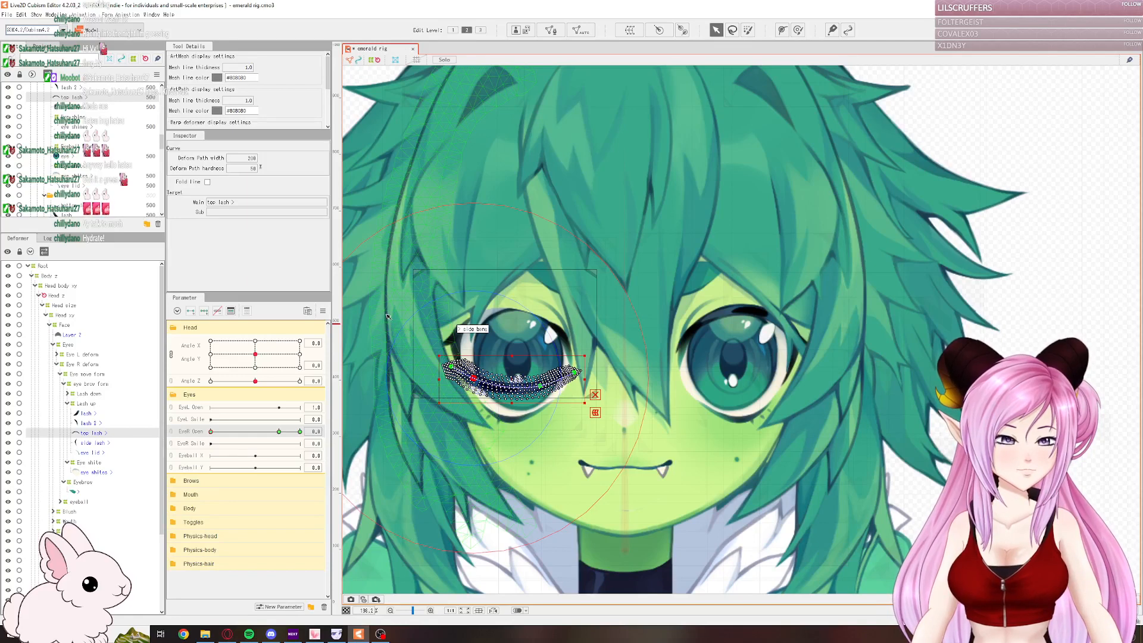
pyautogui.scroll(3, 502, 364)
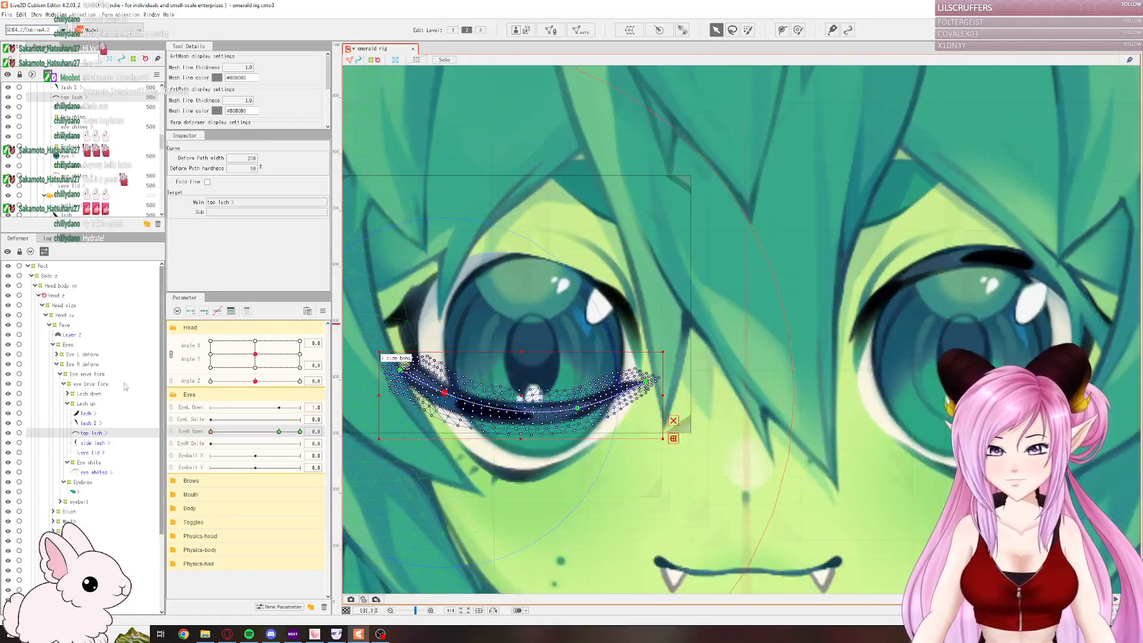
# - Create a warp deformer with the default name and divisions as parent of the outer lash mesh in Lash up
pyautogui.click(86, 413)
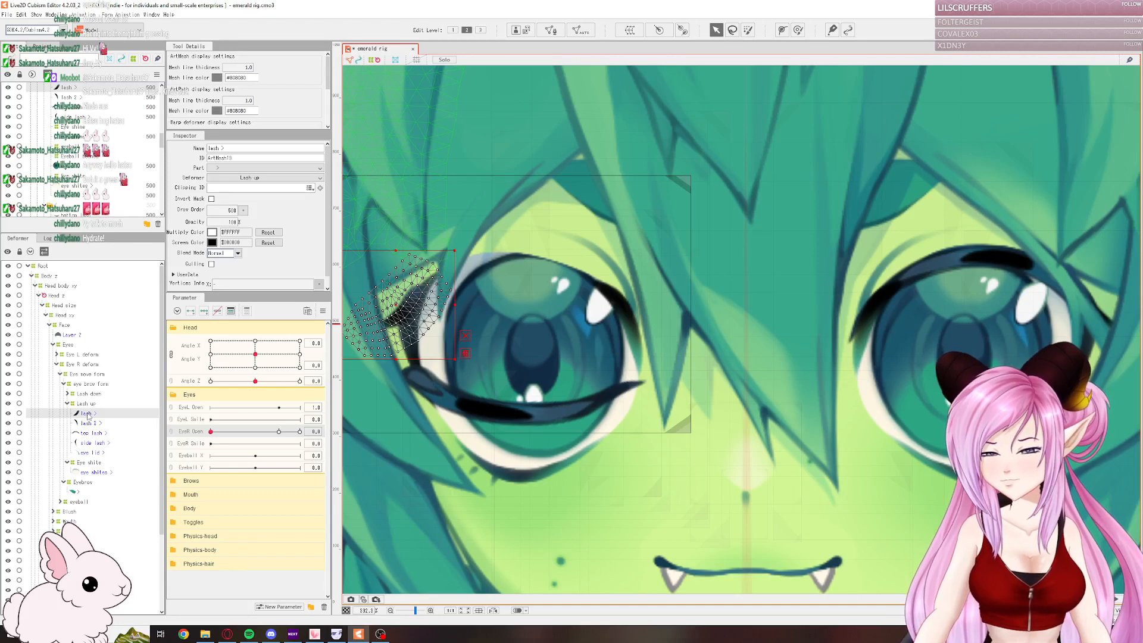
pyautogui.click(630, 29)
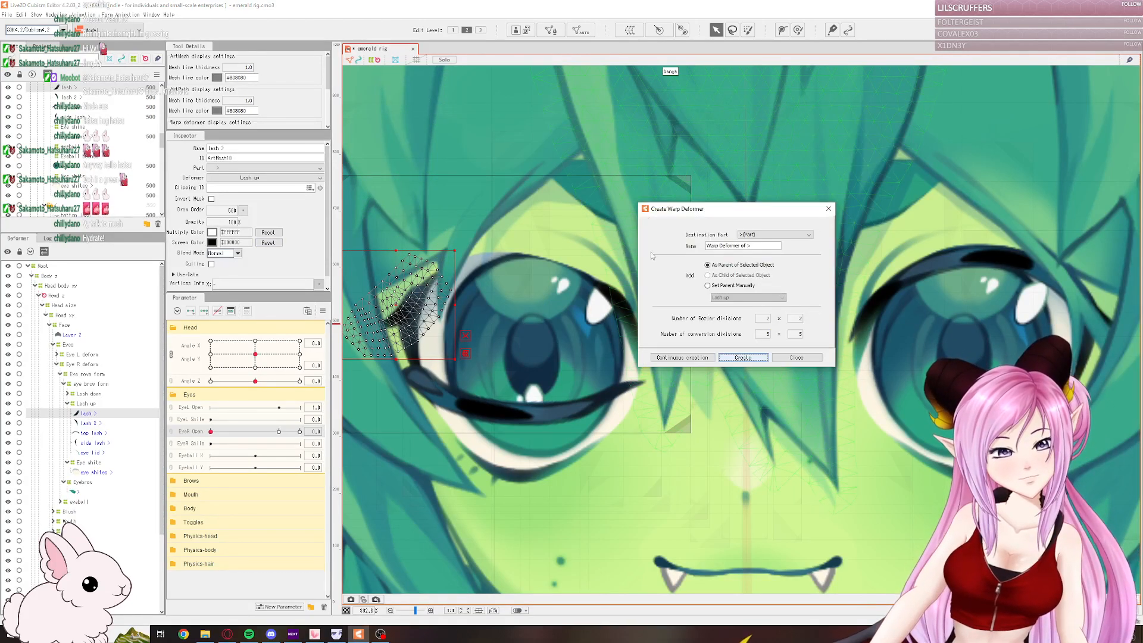
pyautogui.click(743, 357)
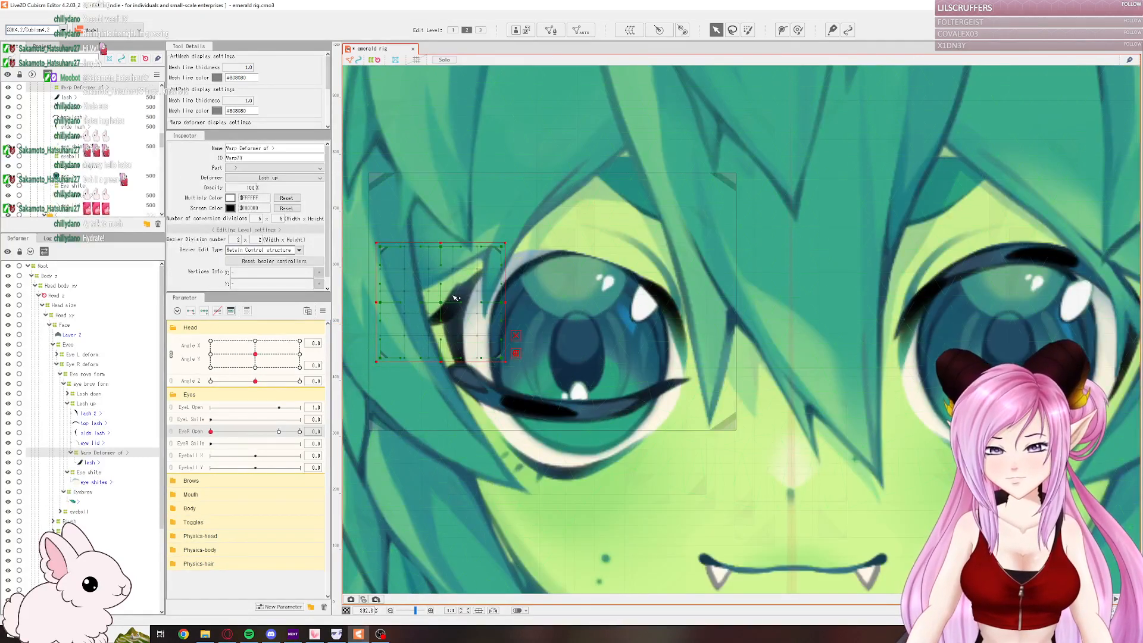
pyautogui.moveTo(429, 303); pyautogui.dragTo(421, 387)
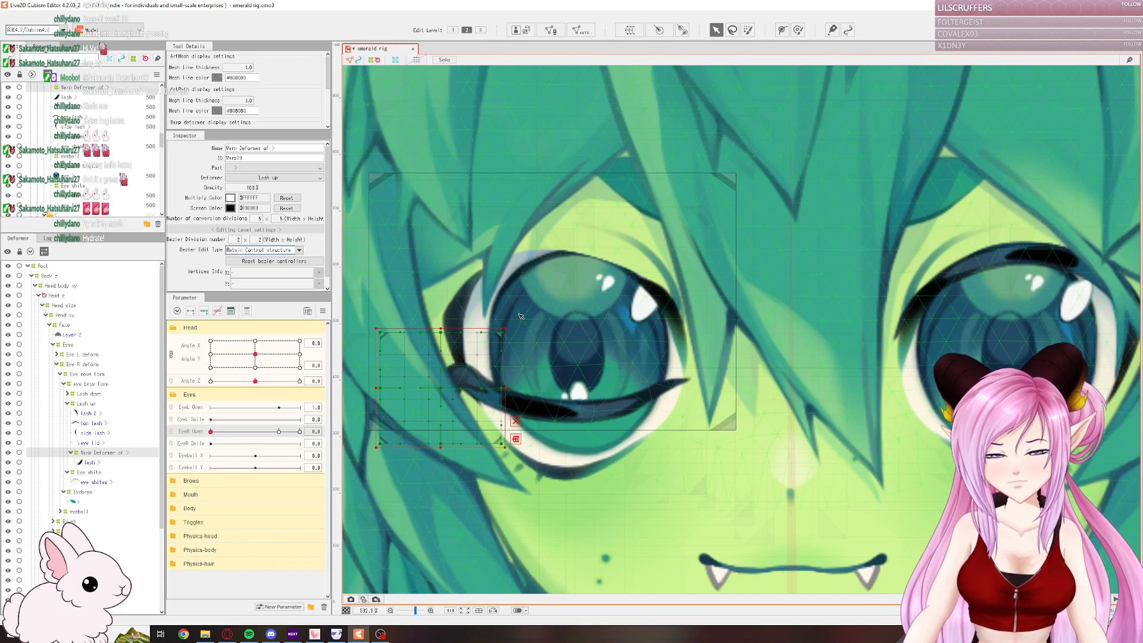
pyautogui.moveTo(509, 323); pyautogui.dragTo(452, 357)
pyautogui.scroll(-6, 453, 357)
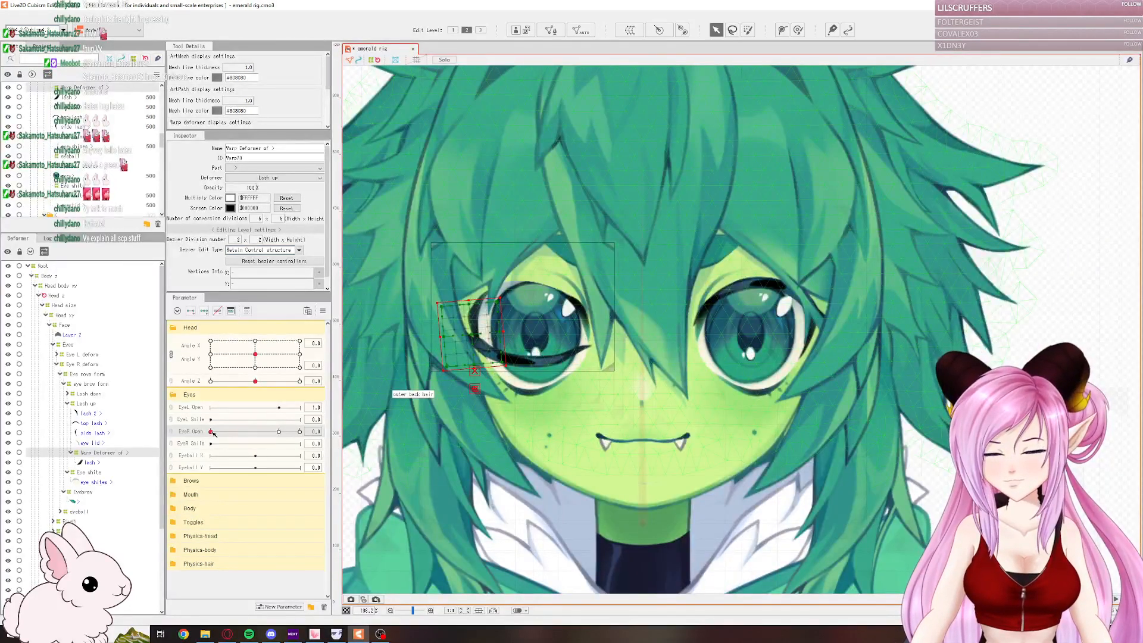
pyautogui.hotkey('ctrl', 'z')
pyautogui.hotkey('ctrl', 'z')
pyautogui.hotkey('ctrl', 'z')
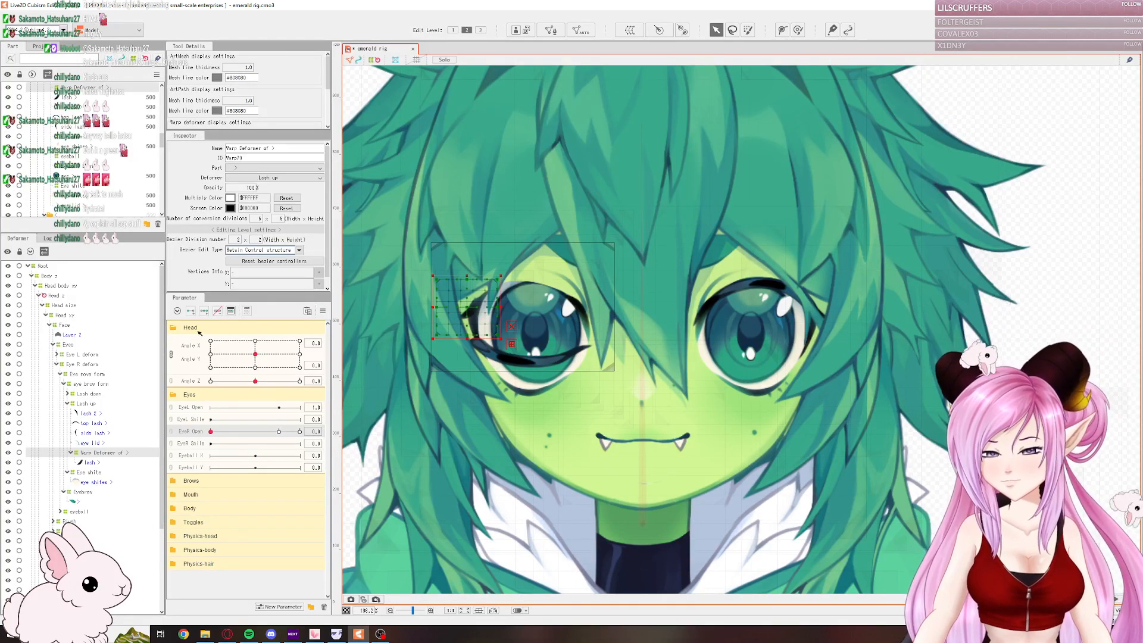
# - Key the outer lash's warp deformer at EyeR Open 0, 1.0 and 1.3, then rotate and lower it onto the closed-eye line at 0
pyautogui.click(279, 431)
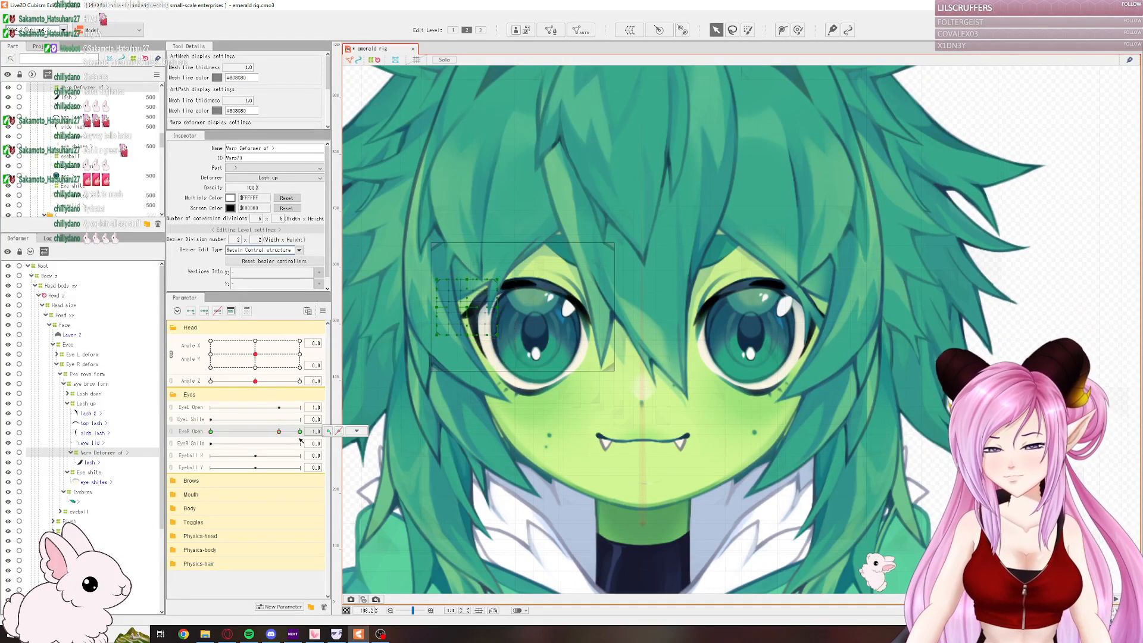
pyautogui.scroll(3, 461, 311)
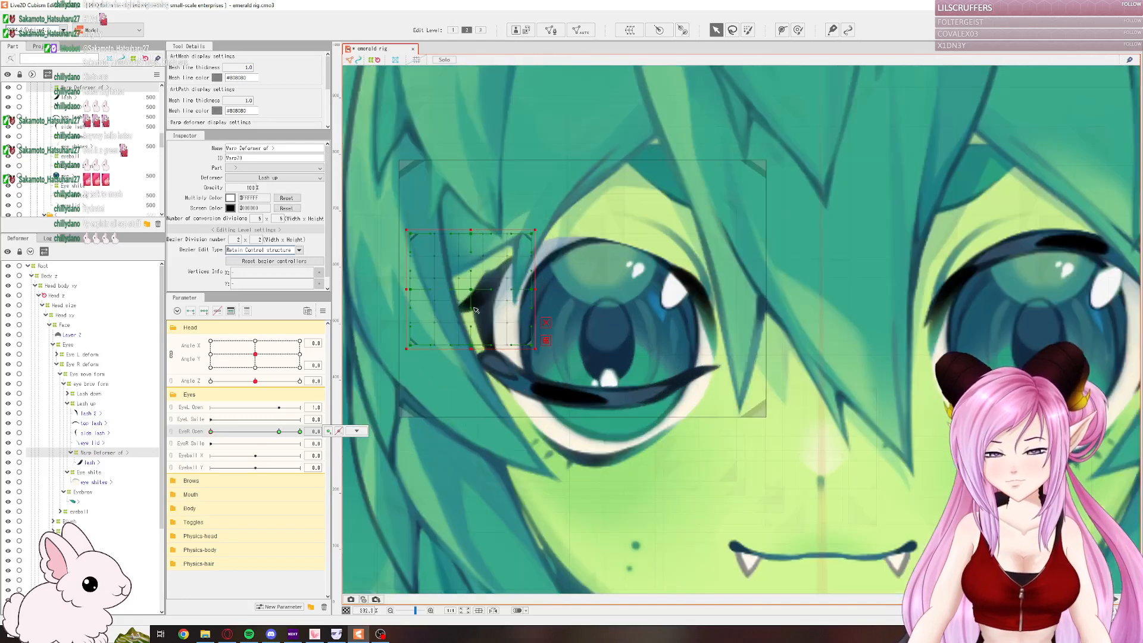
pyautogui.moveTo(540, 225); pyautogui.dragTo(544, 385)
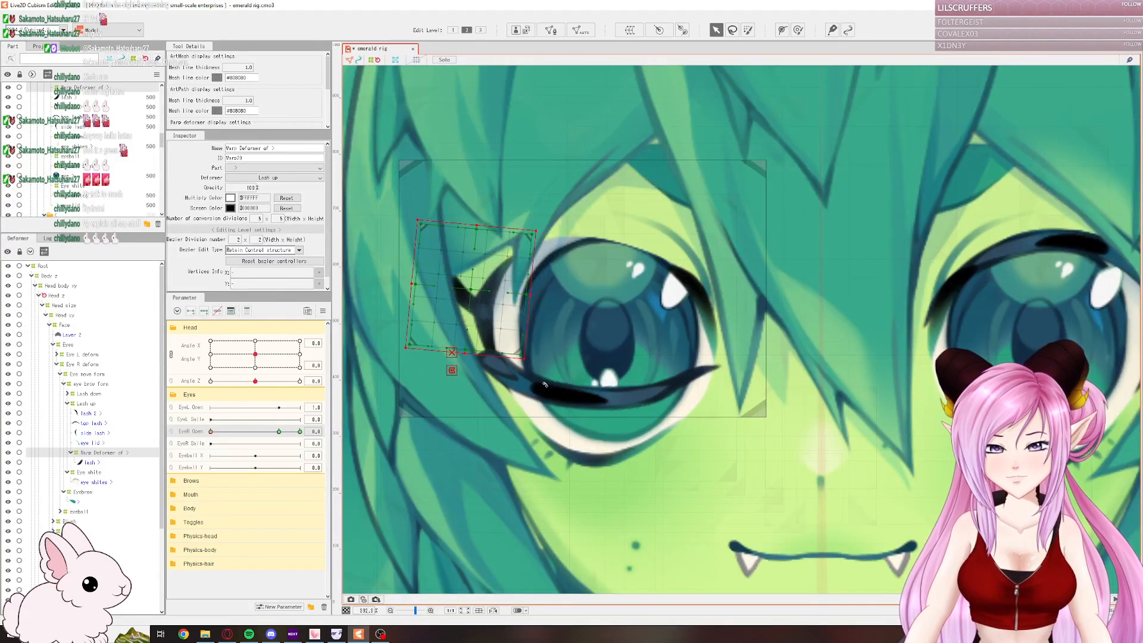
pyautogui.moveTo(471, 287); pyautogui.dragTo(486, 341)
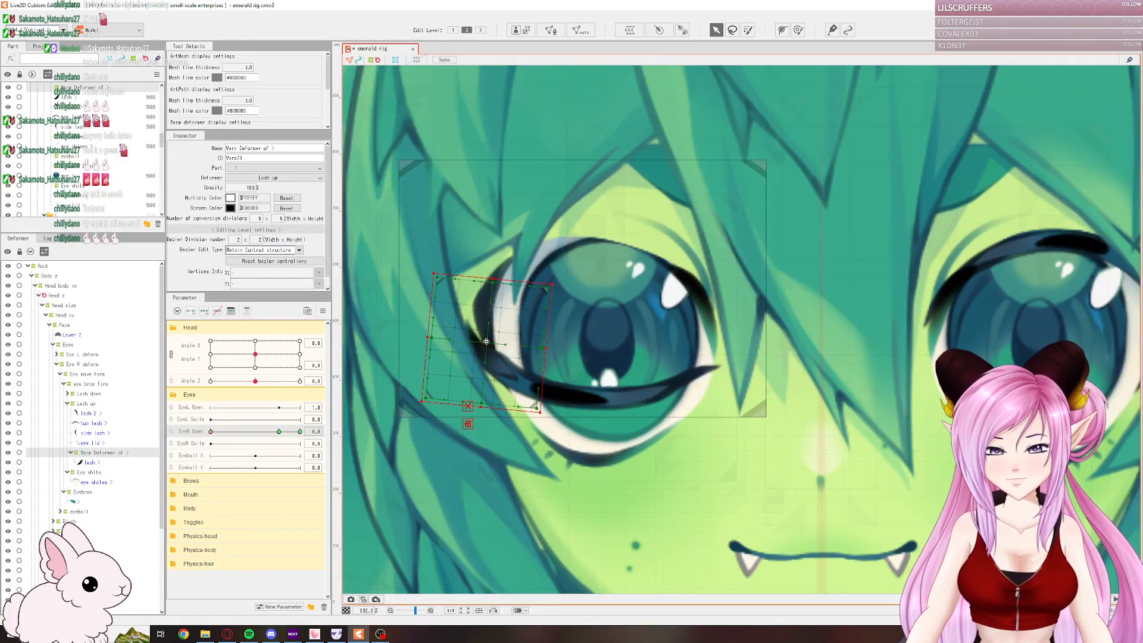
pyautogui.scroll(-1, 425, 332)
pyautogui.moveTo(213, 433); pyautogui.dragTo(3, 418)
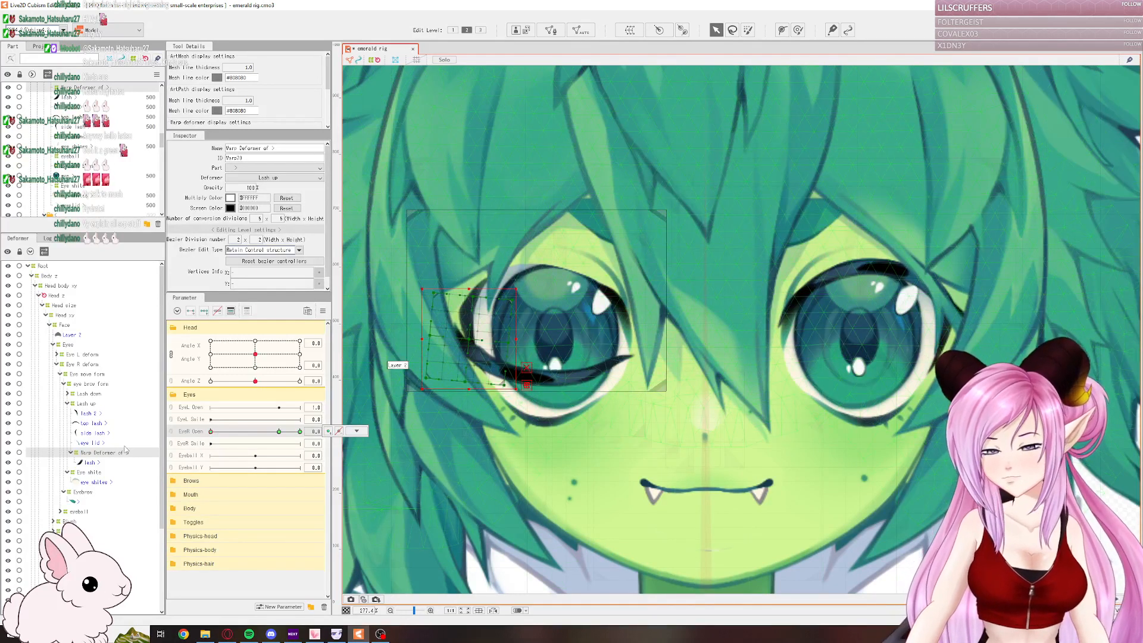
# - Create a default warp deformer as parent of lash 2 in Lash up and add EyeR Open keys at 0, 1.0 and 1.3, returning to 0
pyautogui.click(86, 415)
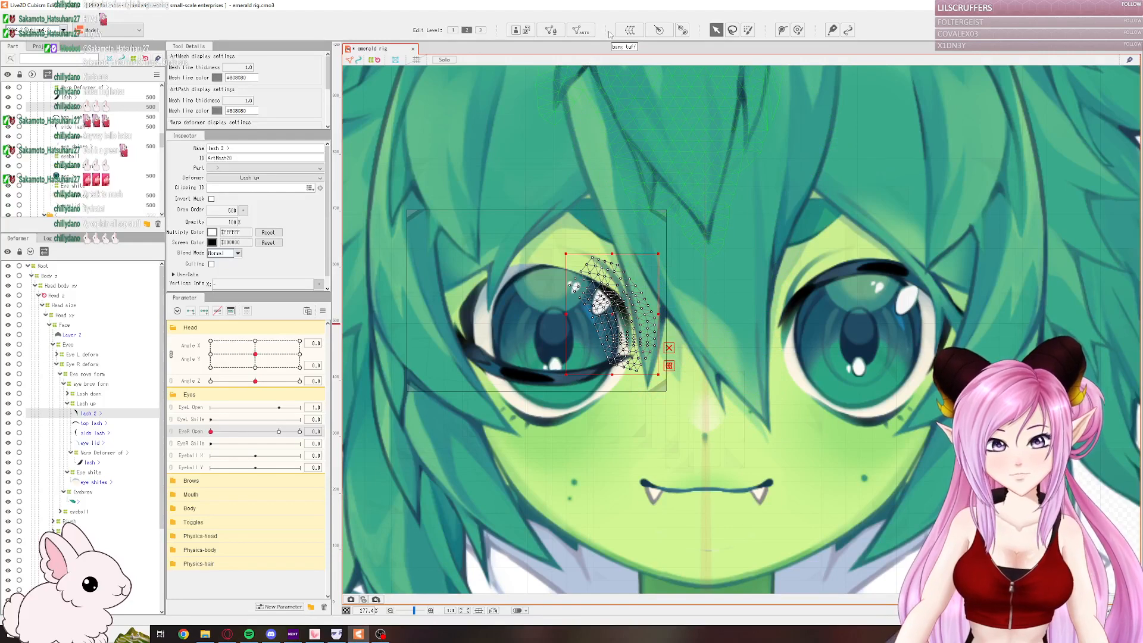
pyautogui.click(629, 30)
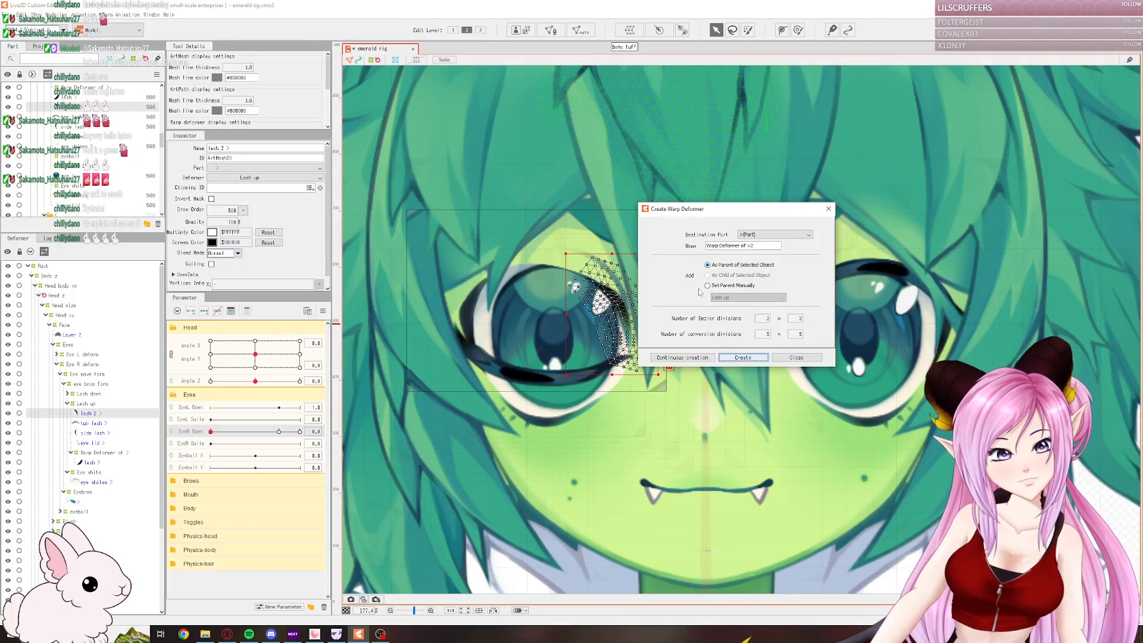
pyautogui.click(745, 358)
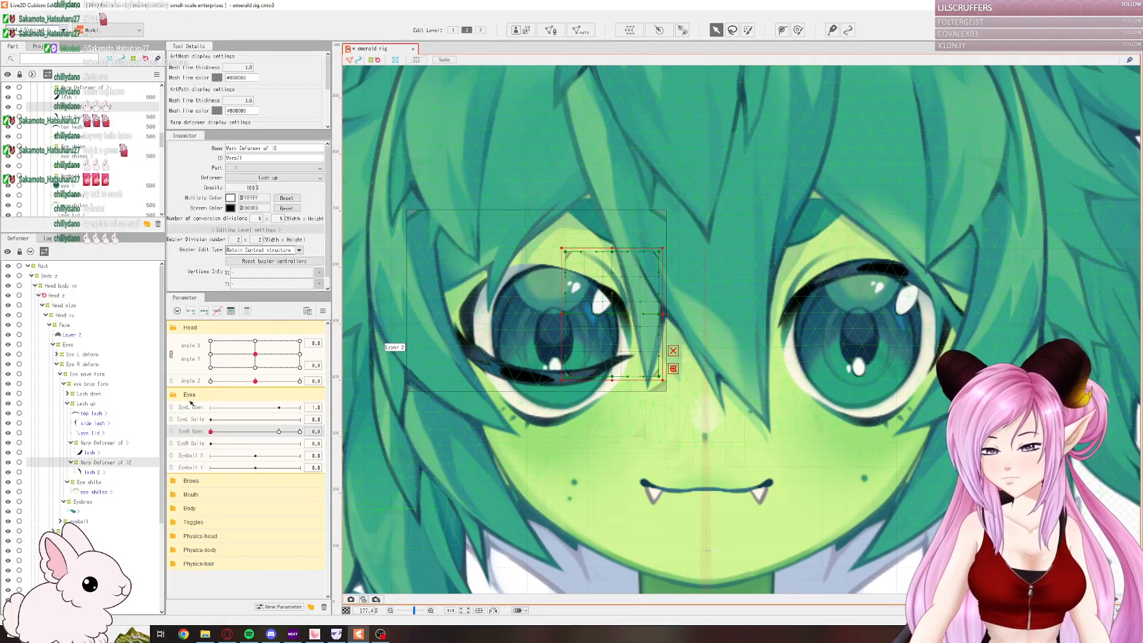
pyautogui.click(277, 430)
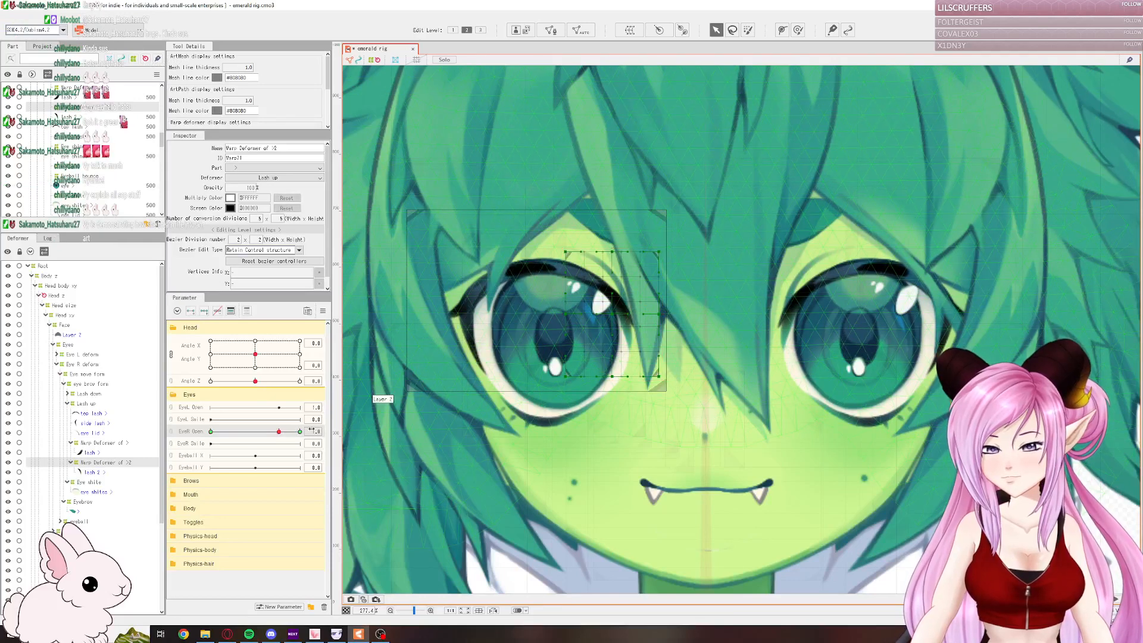
pyautogui.moveTo(281, 433); pyautogui.dragTo(210, 433)
# - At EyeR Open 0, flatten lash 2's warp deformer and tilt it along the inner end of the closed top lash
pyautogui.moveTo(612, 248); pyautogui.dragTo(618, 359)
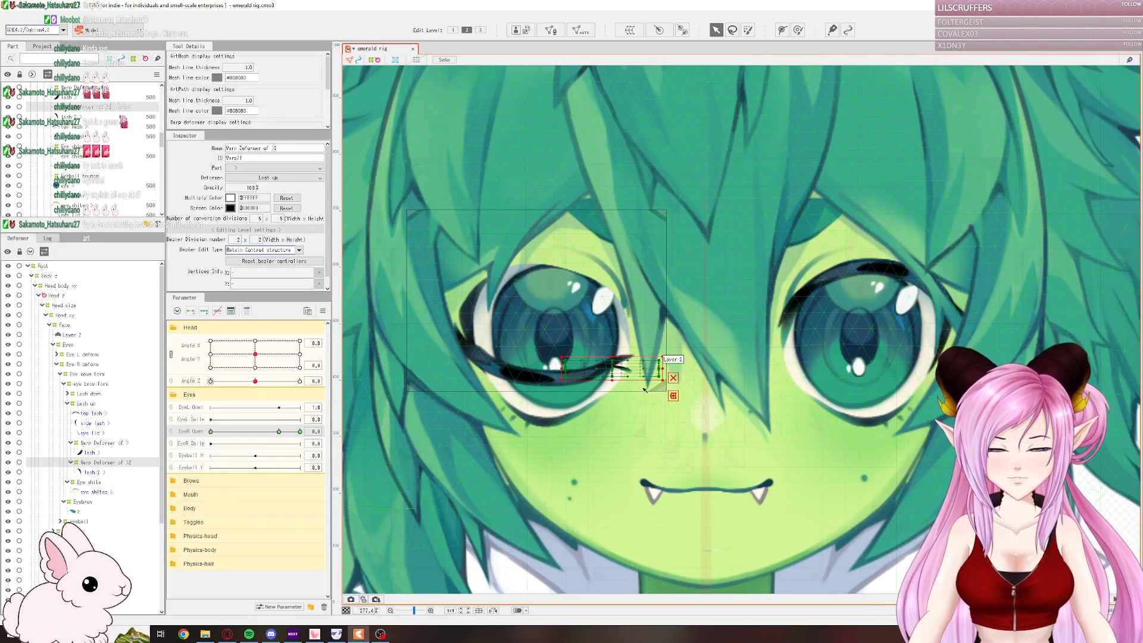
pyautogui.scroll(3, 625, 374)
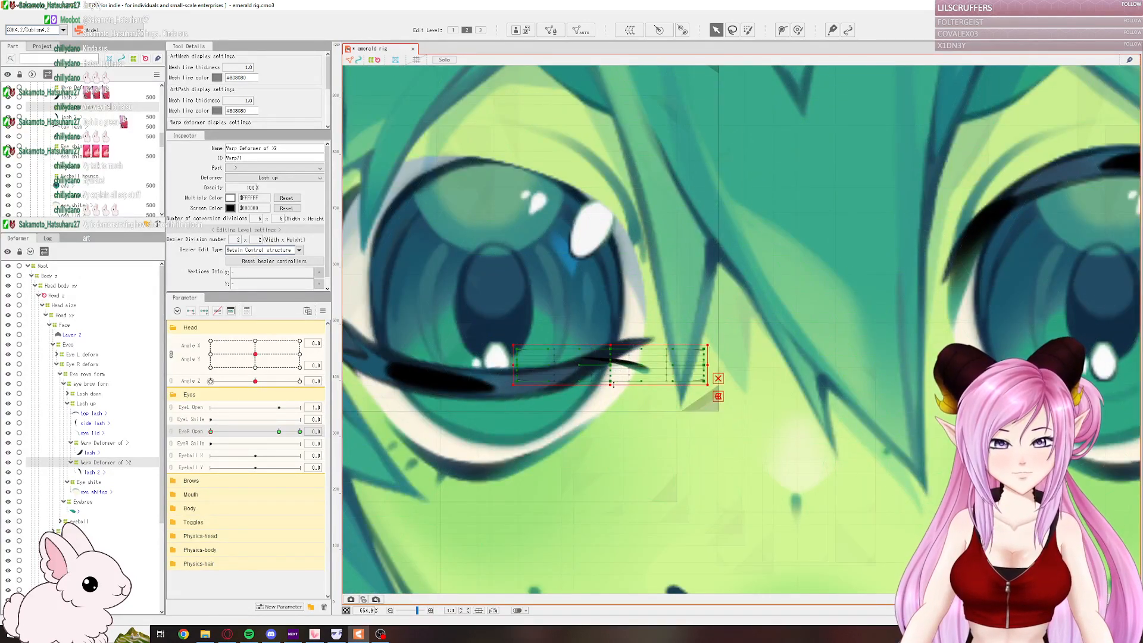
pyautogui.moveTo(614, 385); pyautogui.dragTo(619, 364)
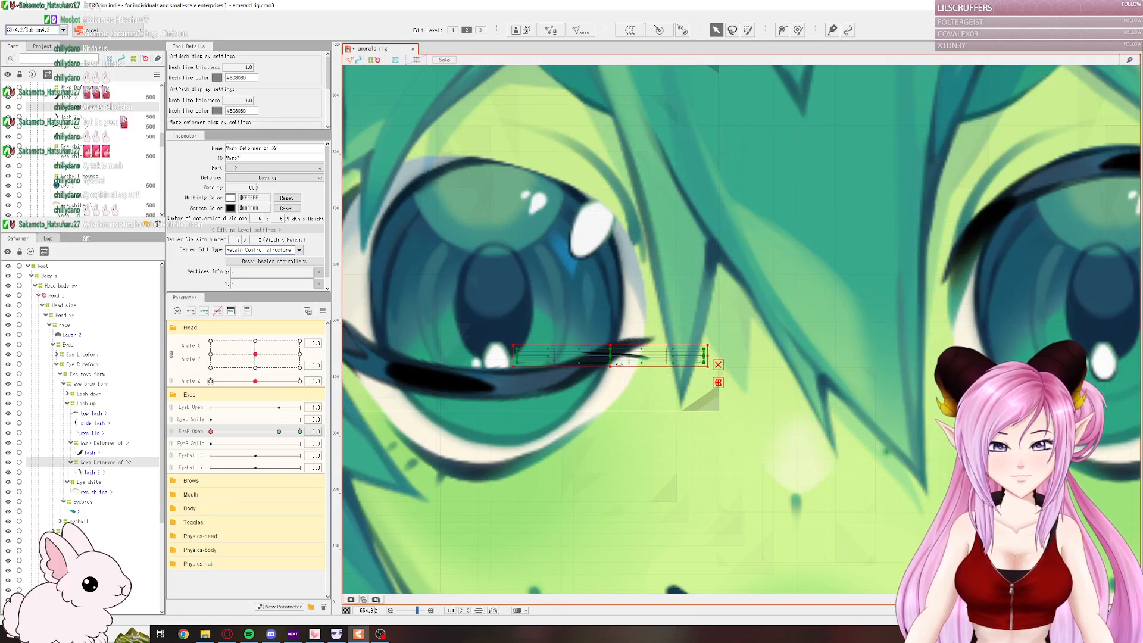
pyautogui.moveTo(712, 340); pyautogui.dragTo(700, 303)
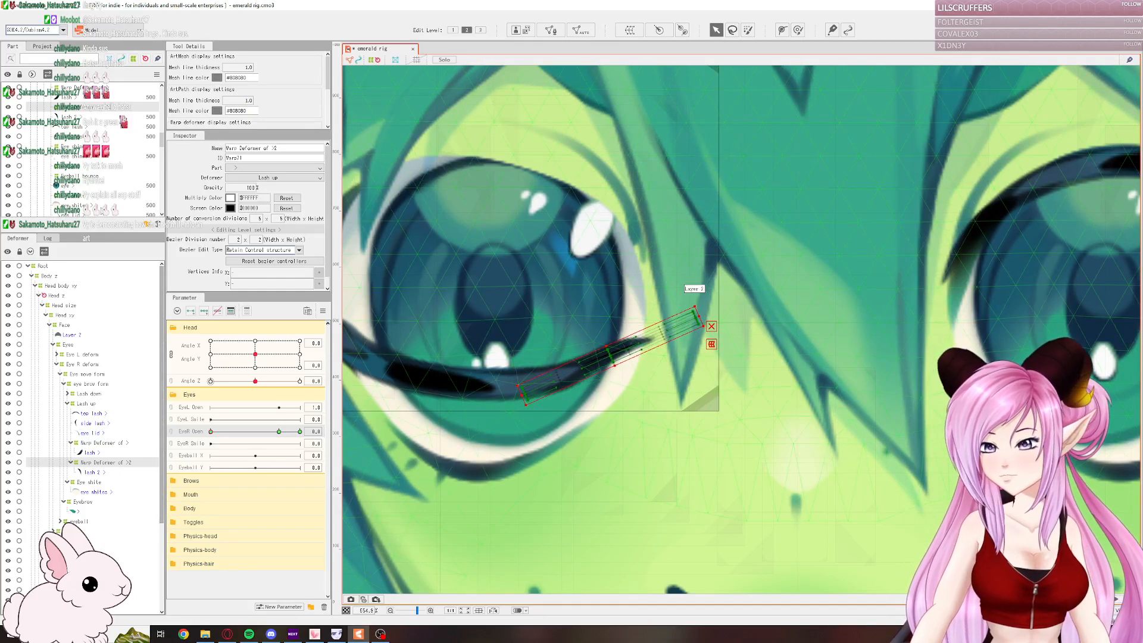
# - Move the bottom lash below the upper lash meshes in the part order and check the eye by sweeping EyeR Open
pyautogui.scroll(2, 82, 123)
pyautogui.click(71, 153)
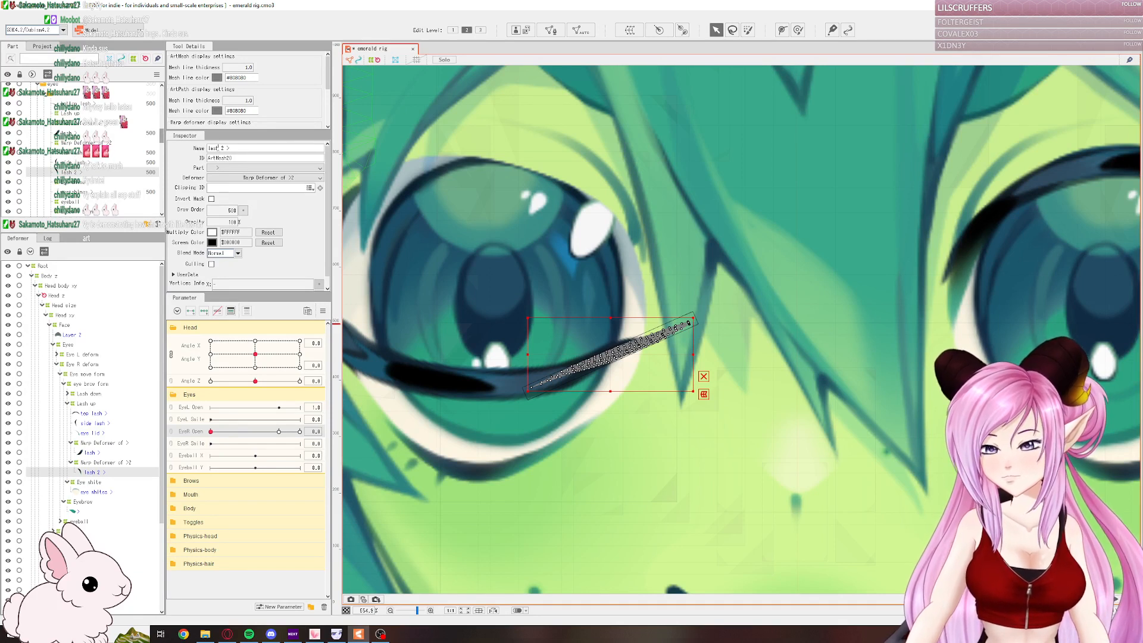
pyautogui.click(71, 104)
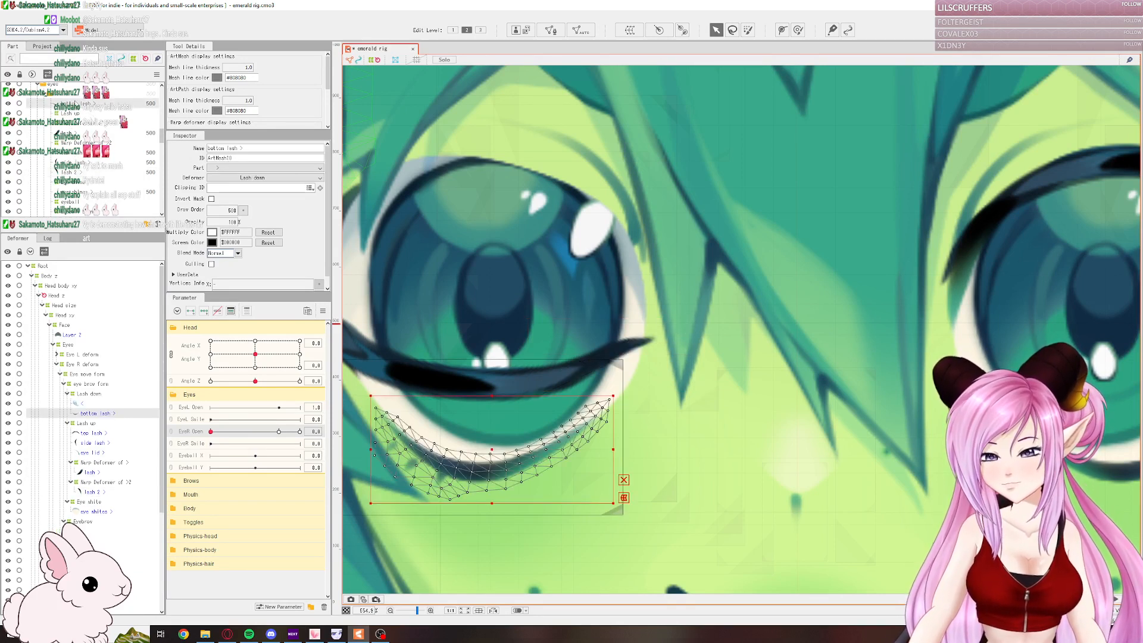
pyautogui.moveTo(75, 107); pyautogui.dragTo(87, 180)
pyautogui.scroll(-4, 524, 238)
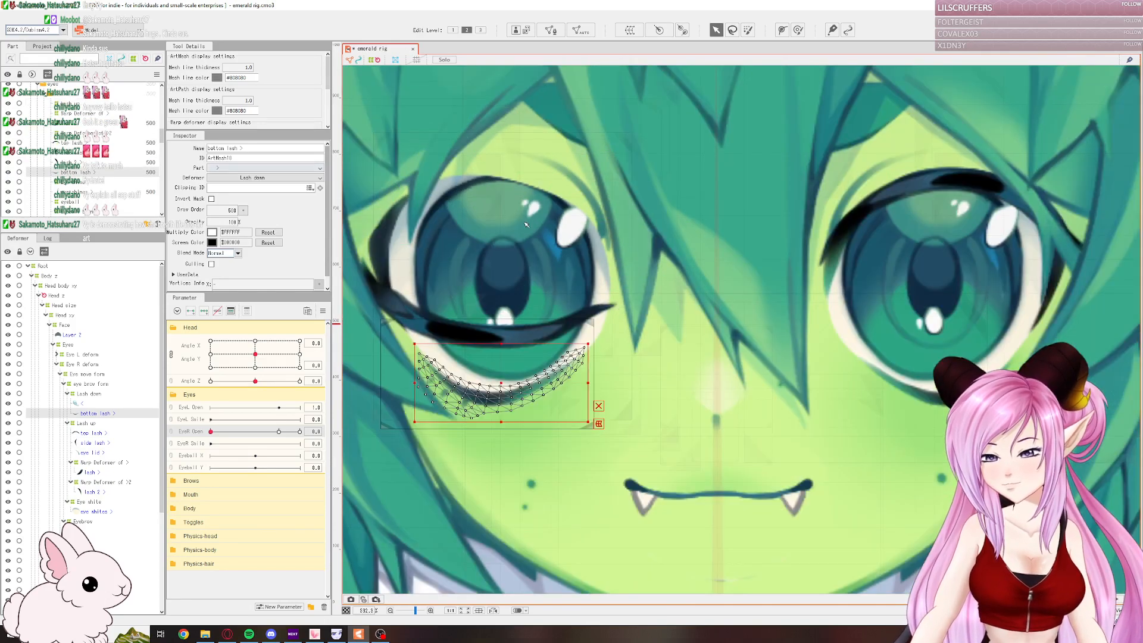
pyautogui.scroll(1, 487, 274)
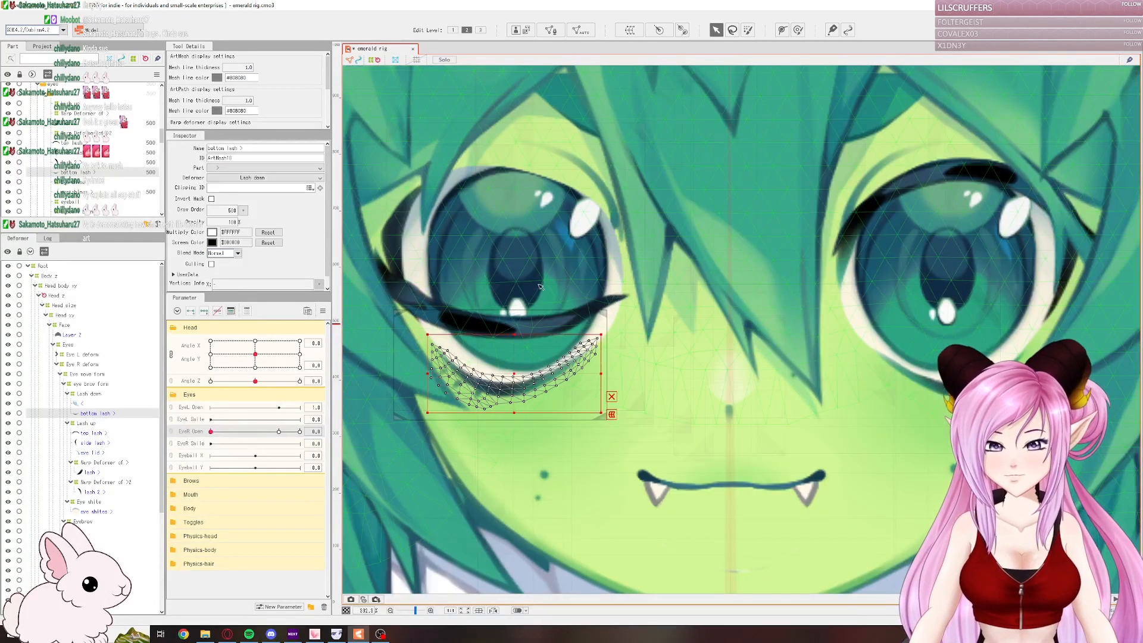
pyautogui.scroll(-1, 540, 287)
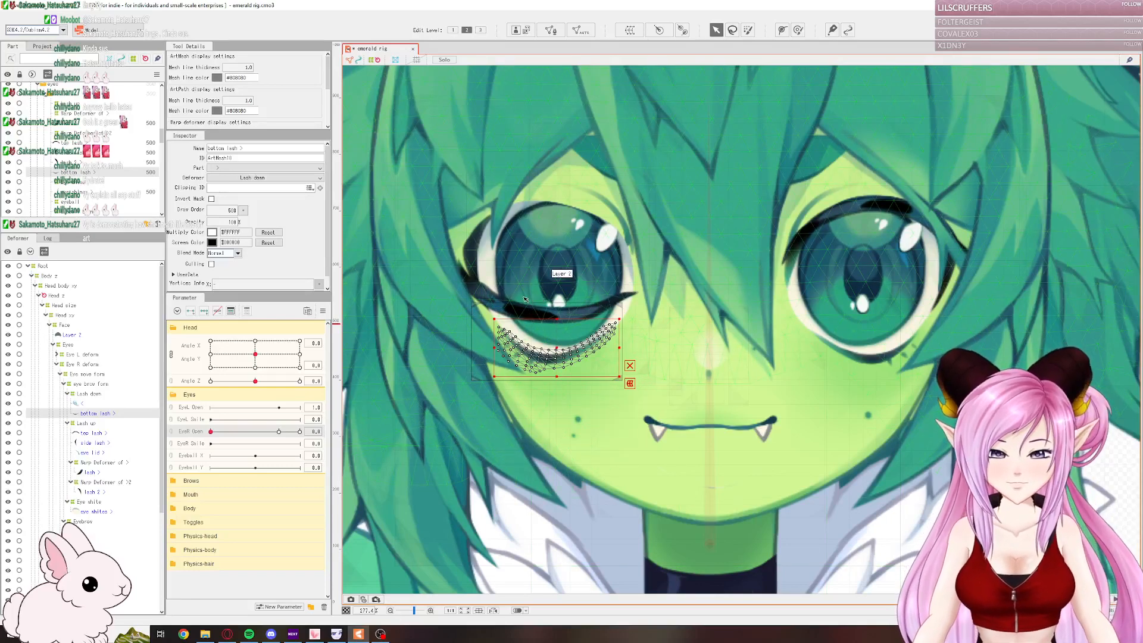
pyautogui.scroll(1, 512, 296)
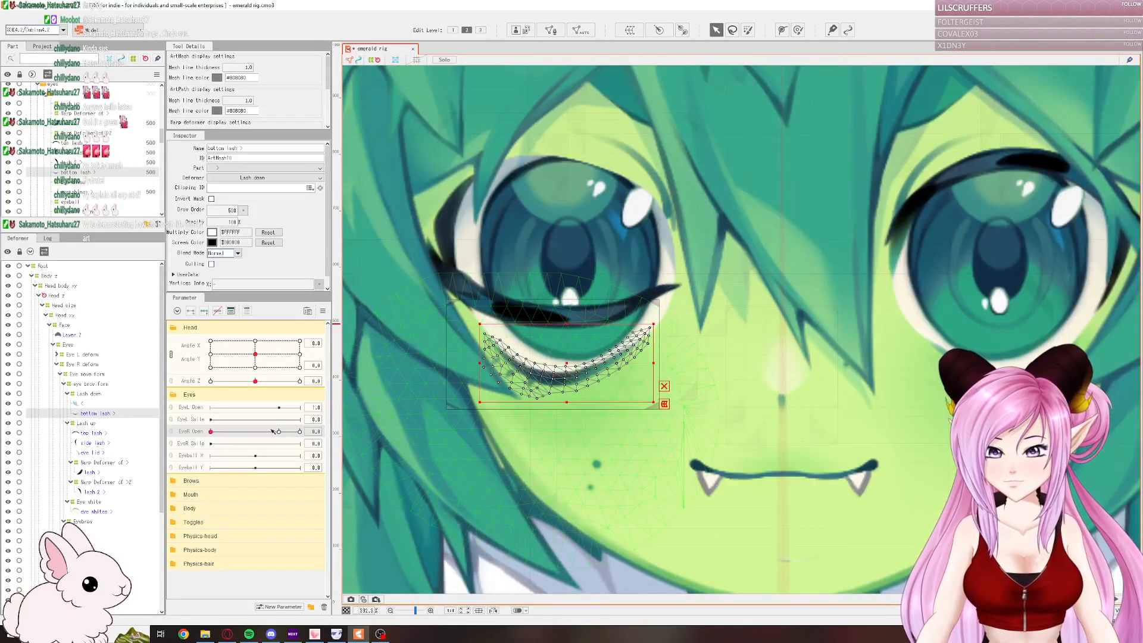
pyautogui.moveTo(220, 431)
pyautogui.mouseDown()
pyautogui.moveTo(278, 432)
pyautogui.moveTo(208, 432)
pyautogui.mouseUp()
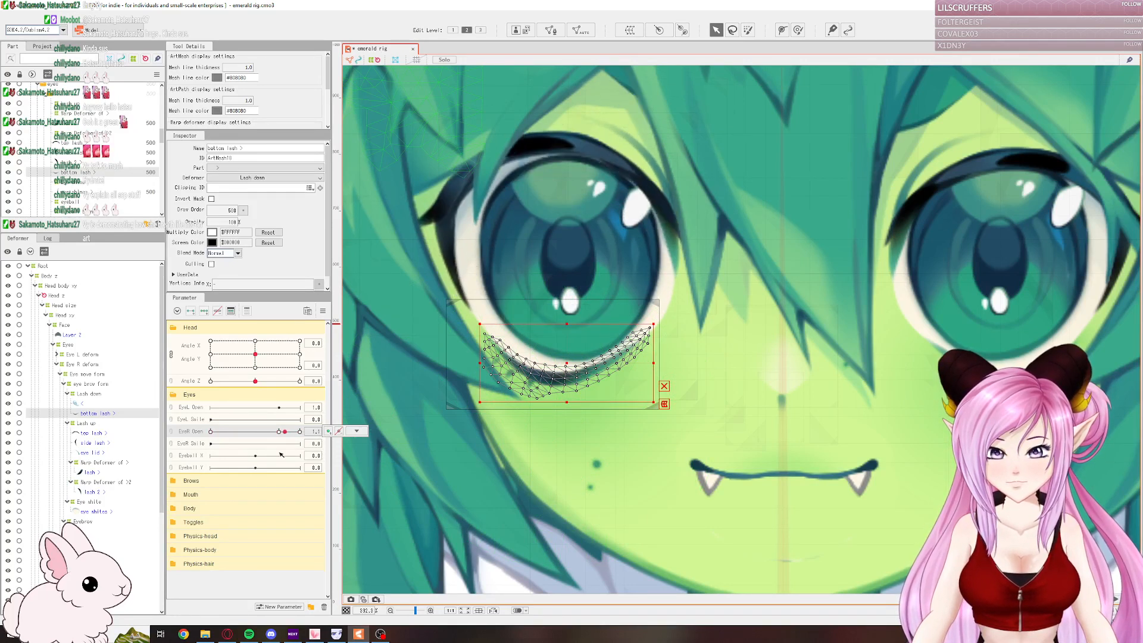
# - Create a default warp deformer as parent of the side lash and add EyeR Open keys at 0, 1.0 and 1.3, returning to 0
pyautogui.click(96, 443)
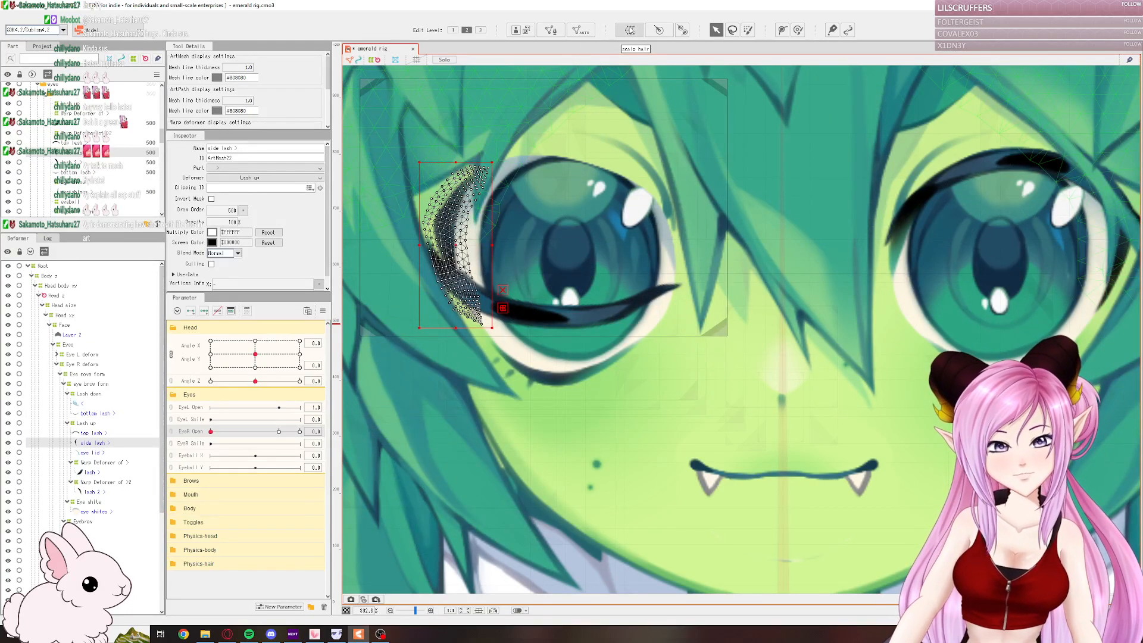
pyautogui.click(621, 33)
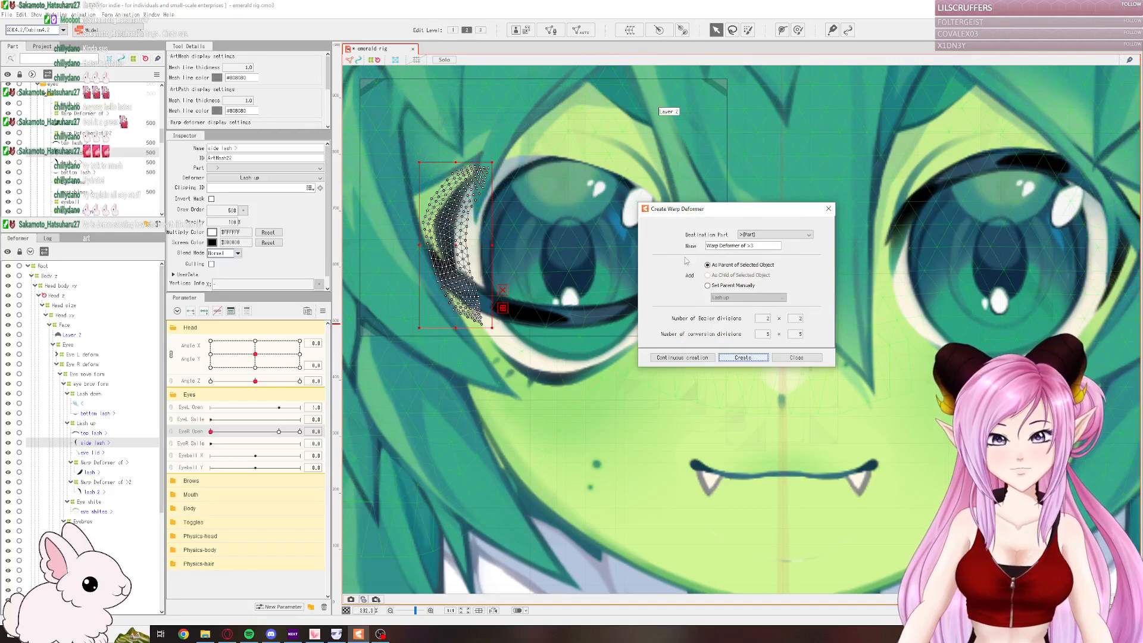
pyautogui.click(743, 357)
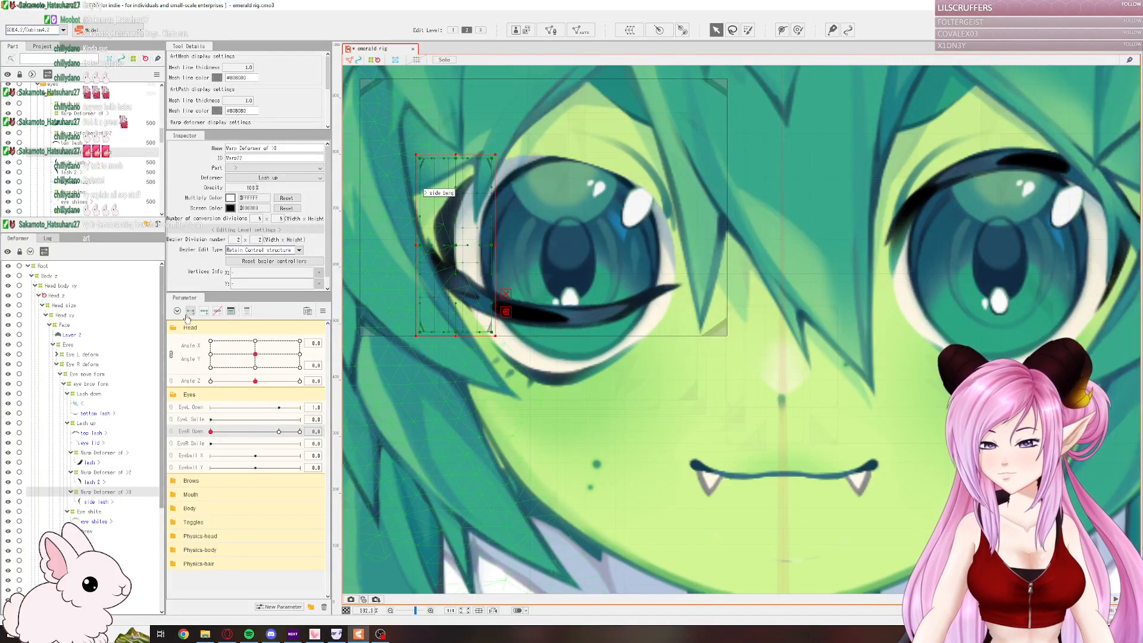
pyautogui.click(279, 431)
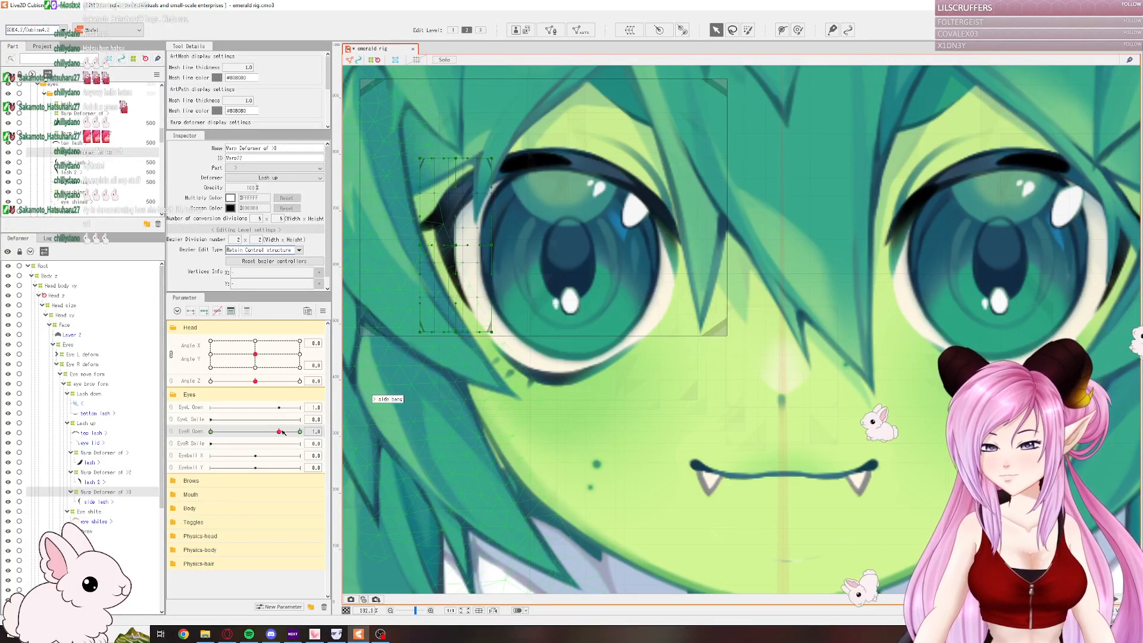
pyautogui.moveTo(280, 431); pyautogui.dragTo(117, 436)
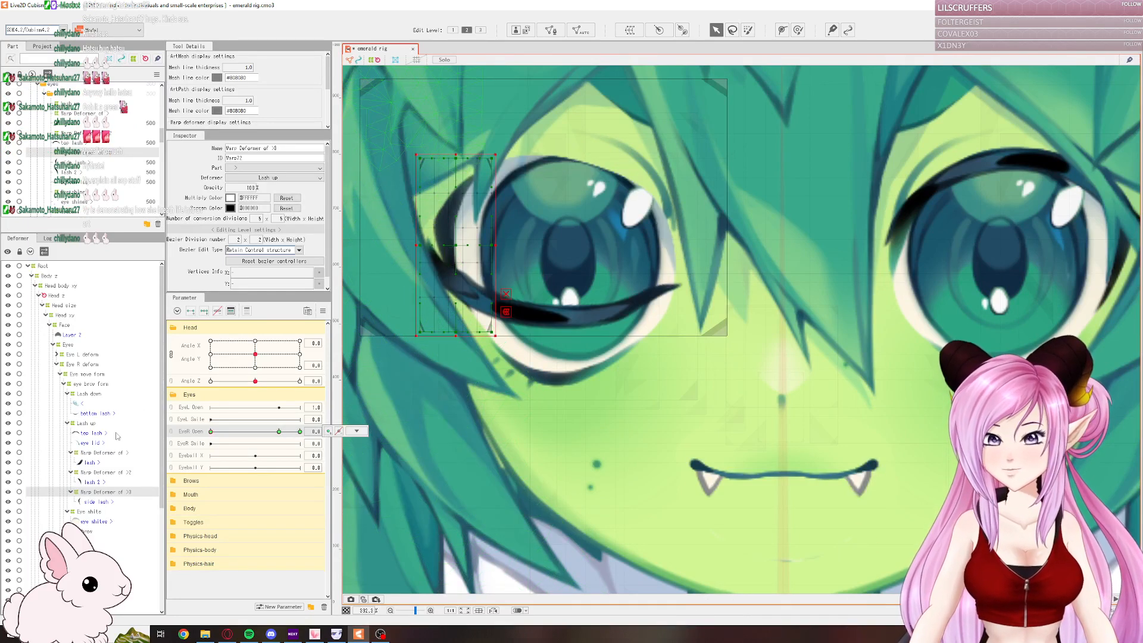
# - At EyeR Open 0, flatten and rotate the side lash's warp deformer onto the outer end of the closed lash, and test the blink
pyautogui.moveTo(441, 156); pyautogui.dragTo(440, 282)
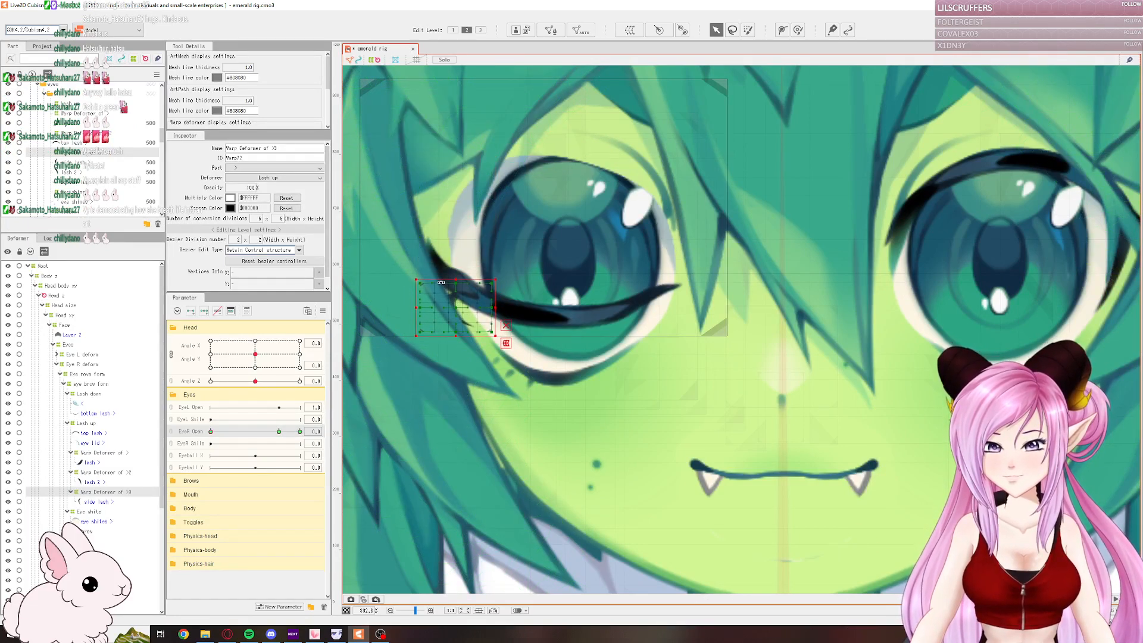
pyautogui.moveTo(458, 337); pyautogui.dragTo(458, 284)
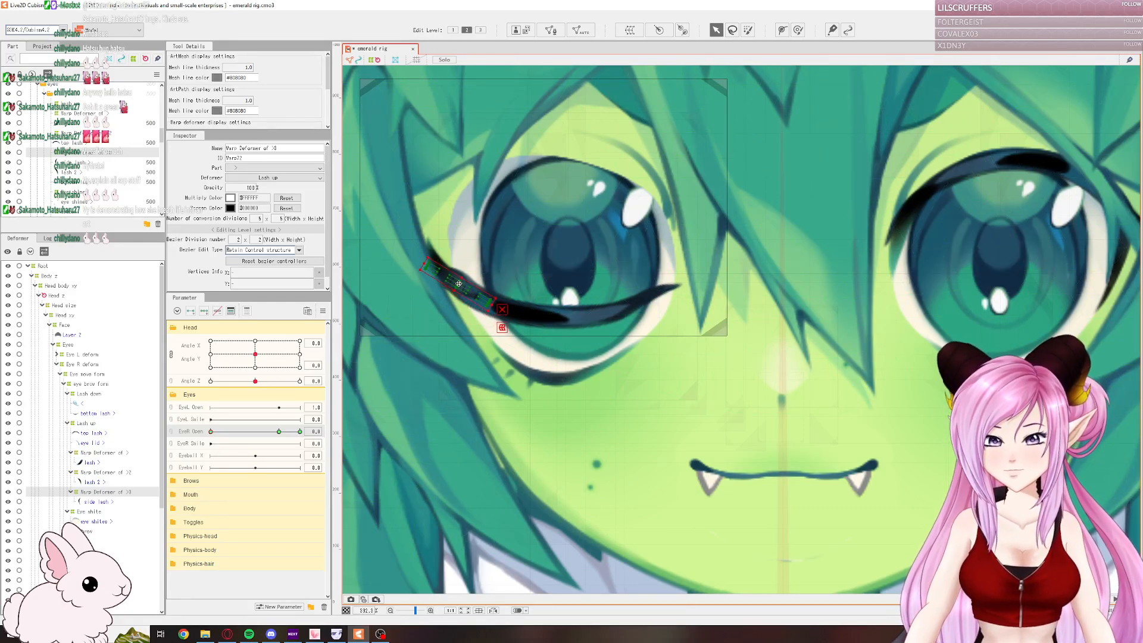
pyautogui.scroll(-3, 448, 284)
pyautogui.scroll(2, 453, 292)
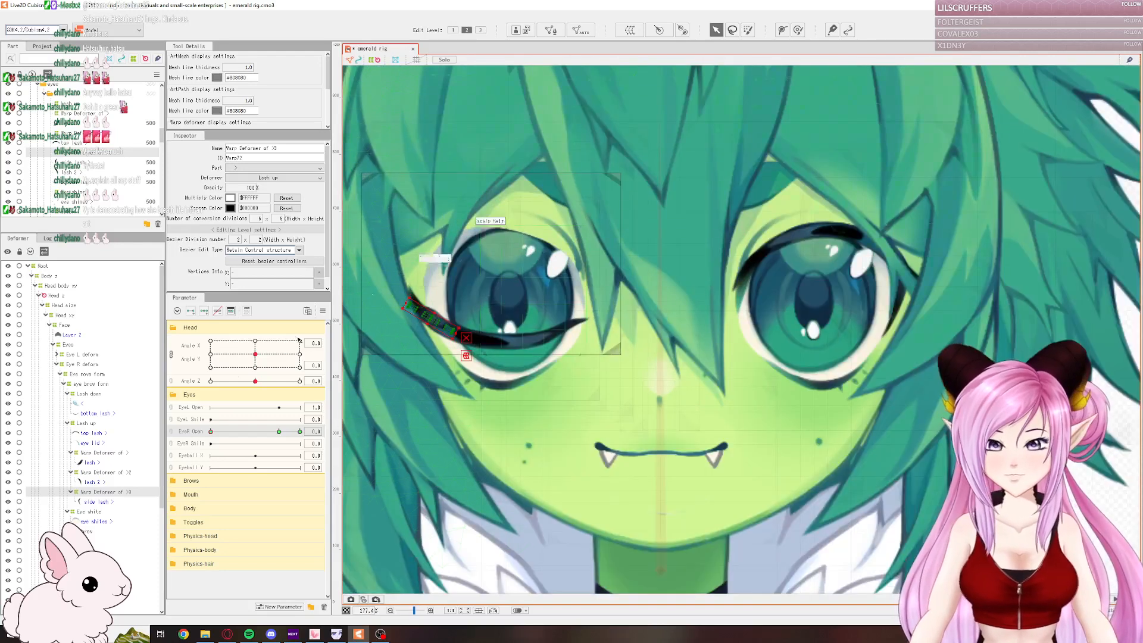
pyautogui.click(217, 432)
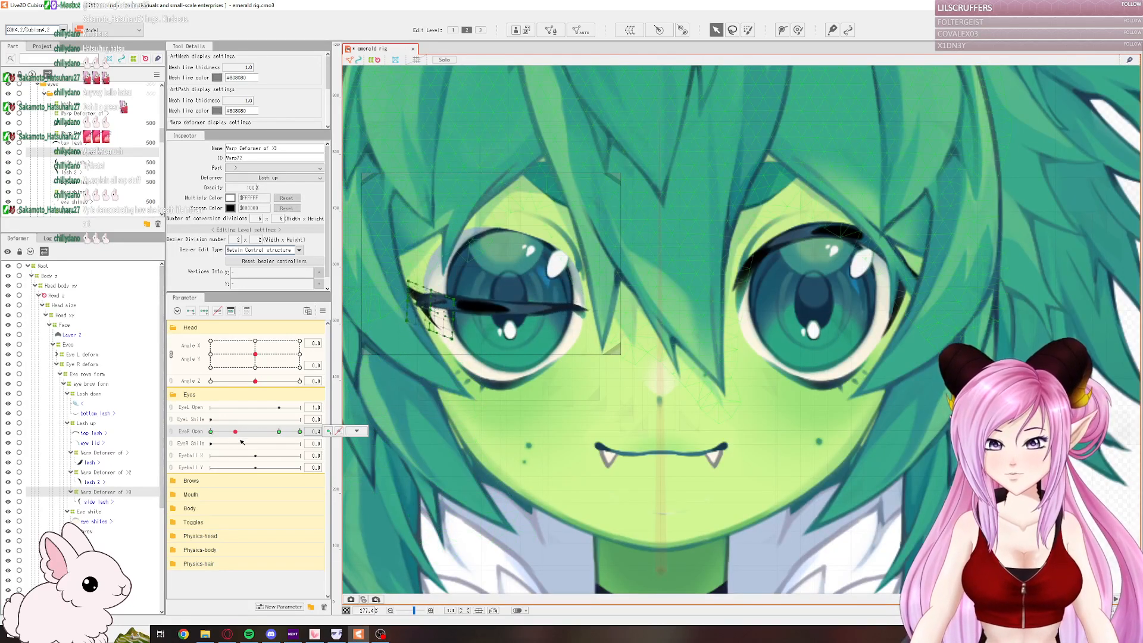
pyautogui.moveTo(211, 445)
pyautogui.mouseDown()
pyautogui.moveTo(239, 447)
pyautogui.moveTo(198, 453)
pyautogui.mouseUp()
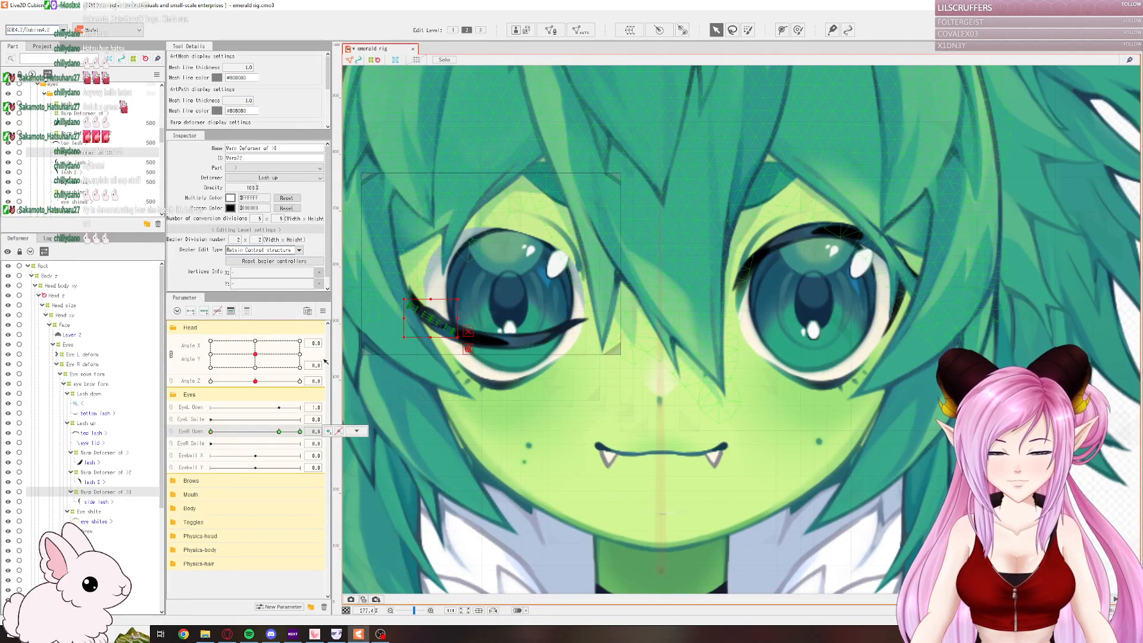
pyautogui.scroll(2, 535, 226)
pyautogui.scroll(-2, 469, 309)
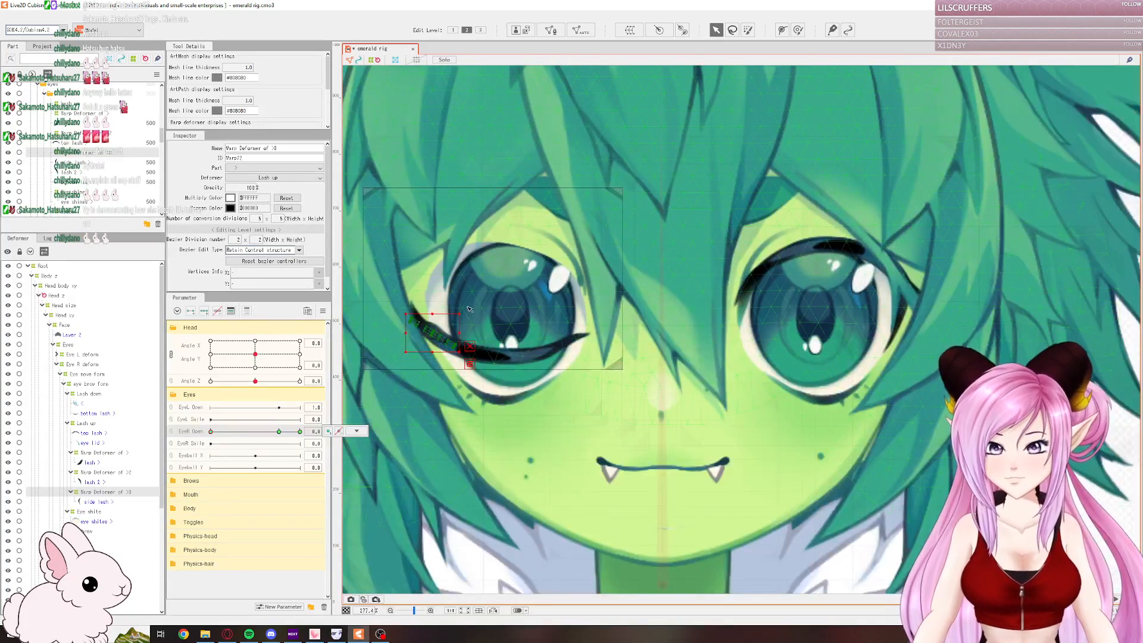
pyautogui.scroll(1, 470, 309)
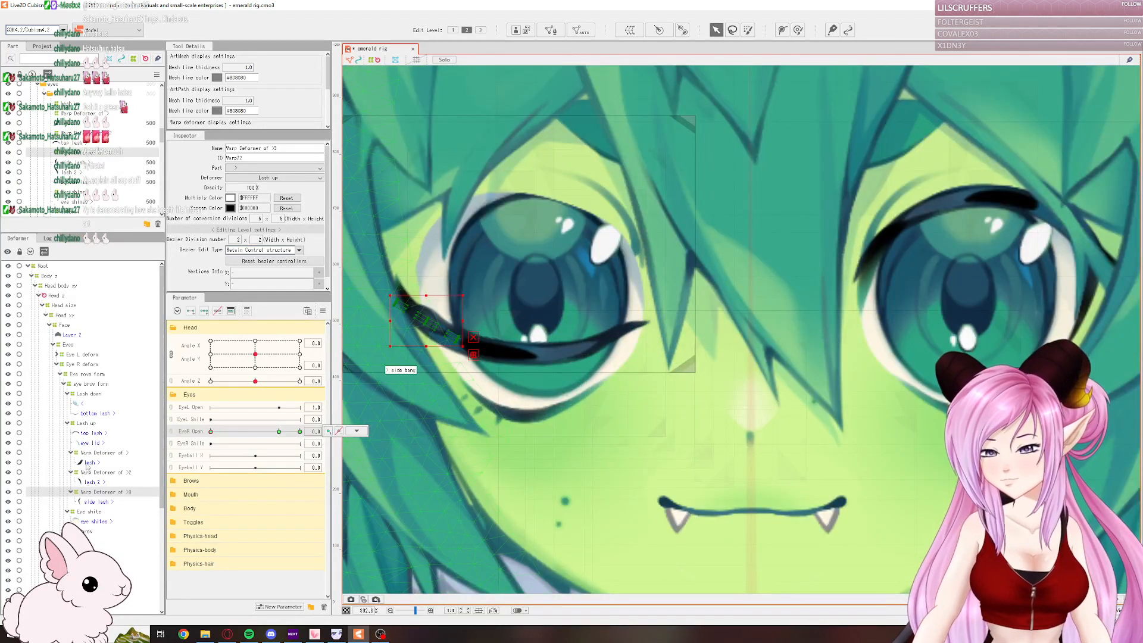
# - Draw a three-point deform path along the bottom lash mesh, from its inner corner through the middle to its outer corner
pyautogui.click(103, 413)
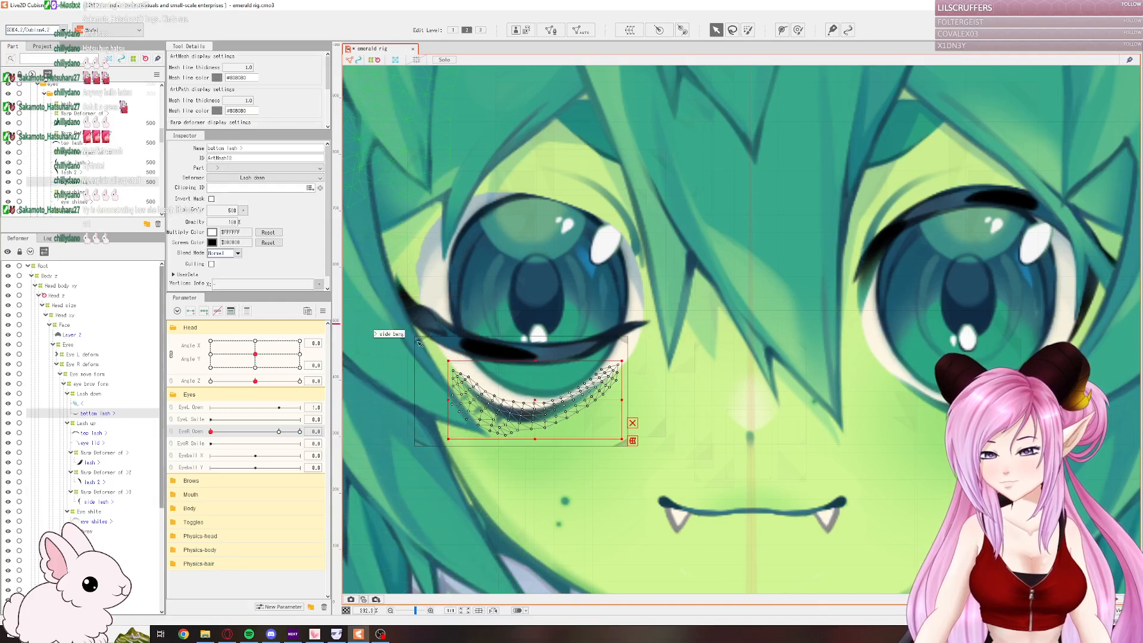
pyautogui.click(782, 29)
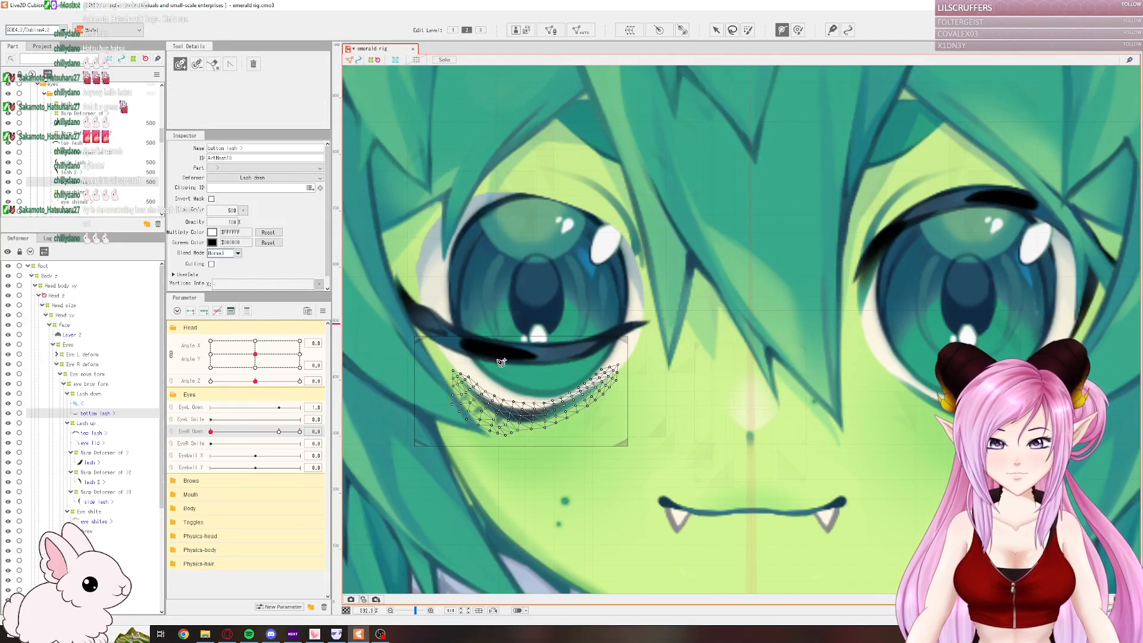
pyautogui.click(615, 370)
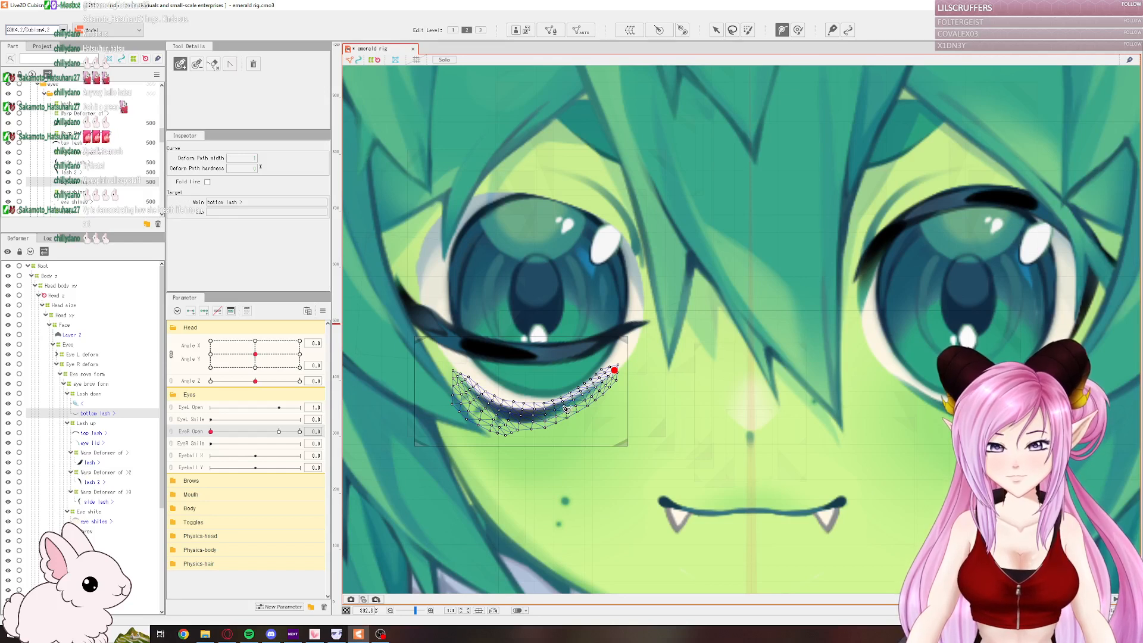
pyautogui.click(525, 419)
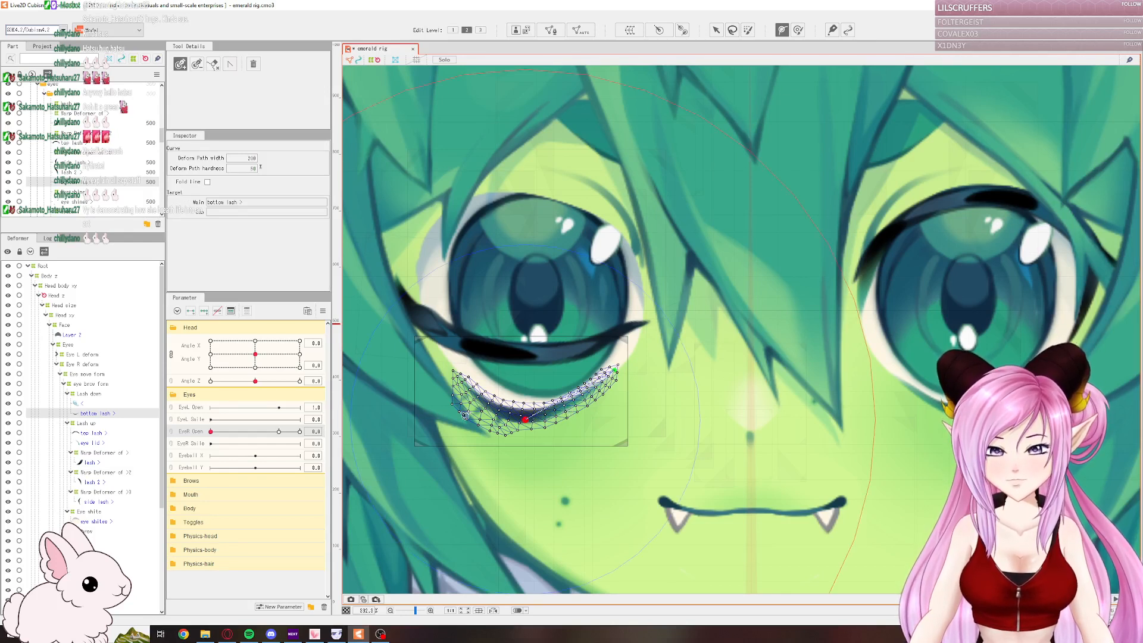
pyautogui.click(456, 375)
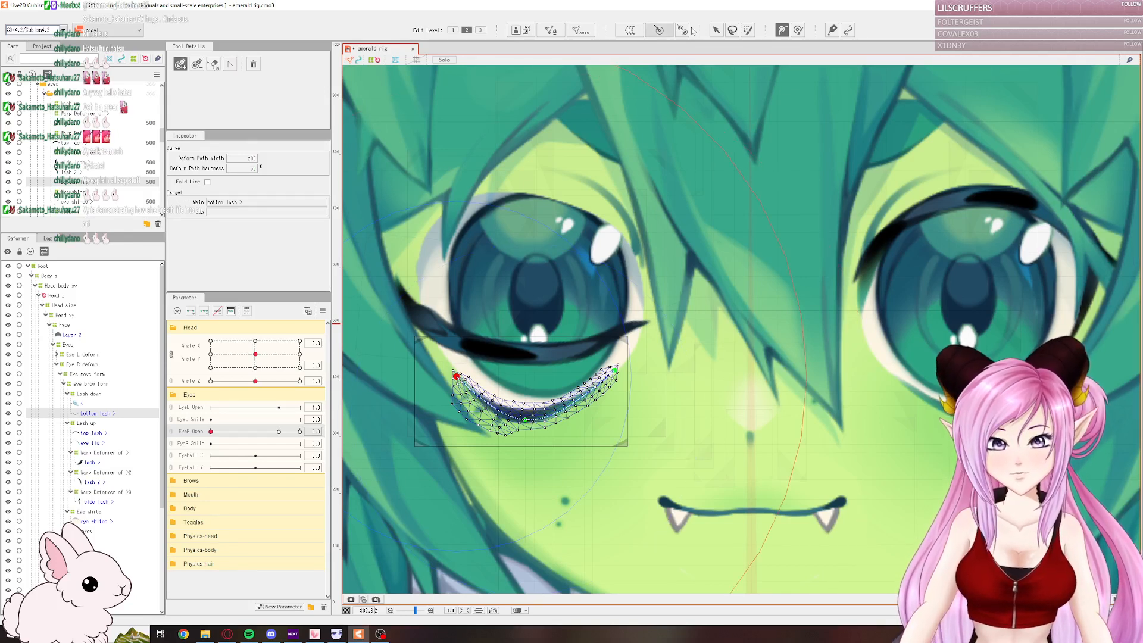
pyautogui.click(716, 29)
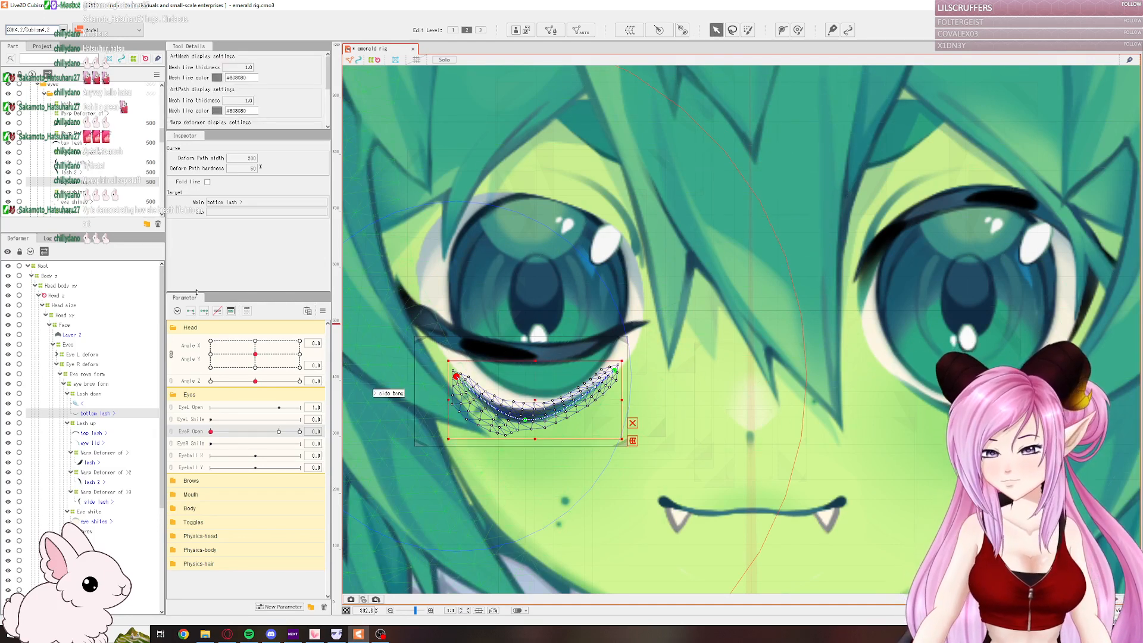
# - Key the bottom lash on EyeR Open and, at 0, bend its deform path up onto the closed top lash, checking the blink
pyautogui.click(279, 431)
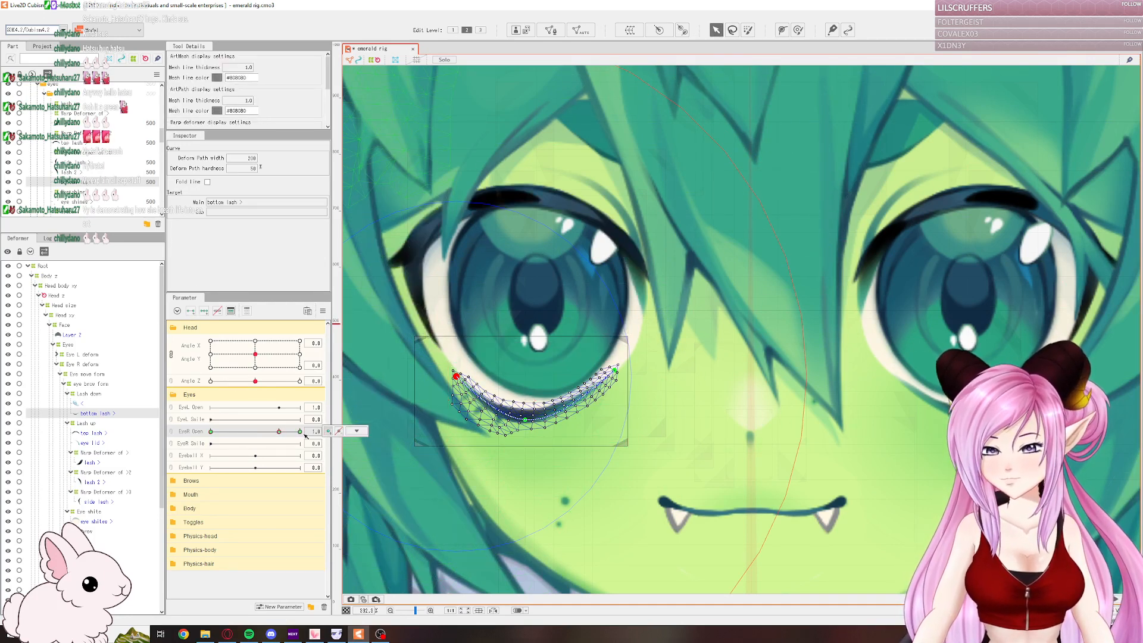
pyautogui.moveTo(279, 431); pyautogui.dragTo(209, 432)
pyautogui.moveTo(525, 419); pyautogui.dragTo(540, 352)
pyautogui.moveTo(616, 332); pyautogui.dragTo(616, 334)
pyautogui.click(456, 336)
pyautogui.moveTo(456, 336); pyautogui.dragTo(455, 342)
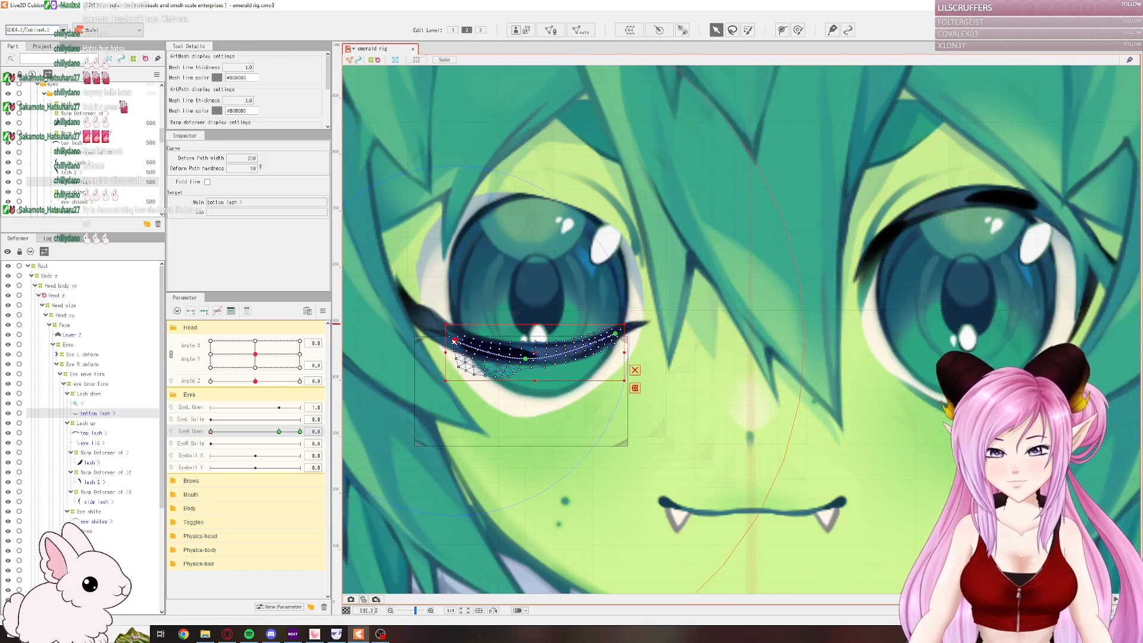
pyautogui.moveTo(211, 432)
pyautogui.mouseDown()
pyautogui.moveTo(297, 437)
pyautogui.moveTo(208, 448)
pyautogui.mouseUp()
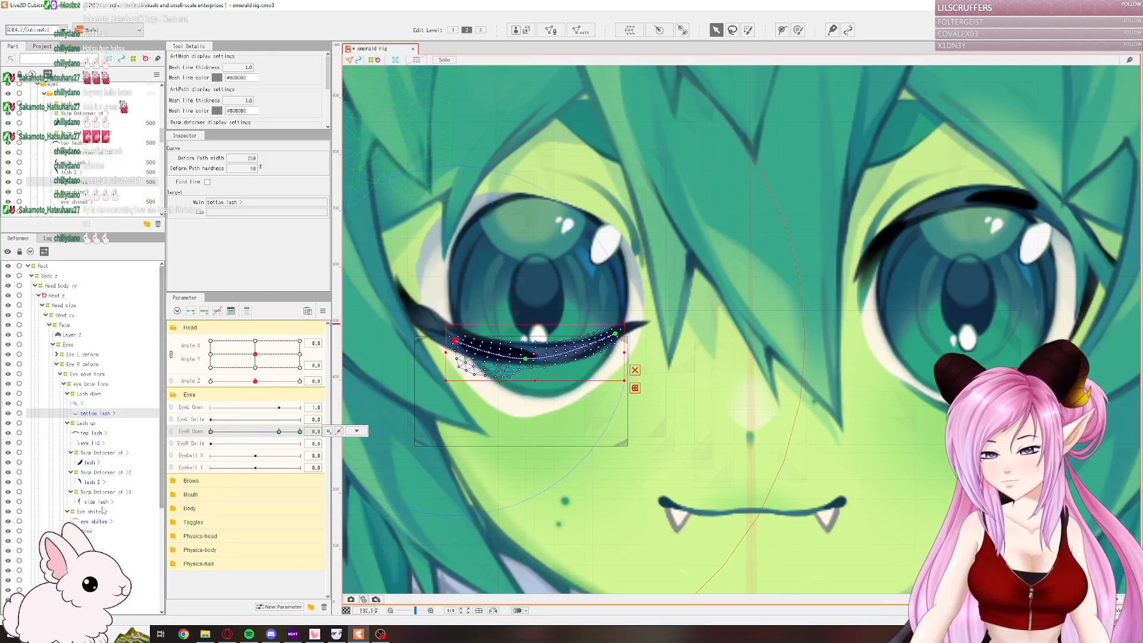
# - Create a default warp deformer as parent of the eye lid and add EyeR Open keys at 0, 1.0 and 1.3, returning to 0
pyautogui.click(100, 444)
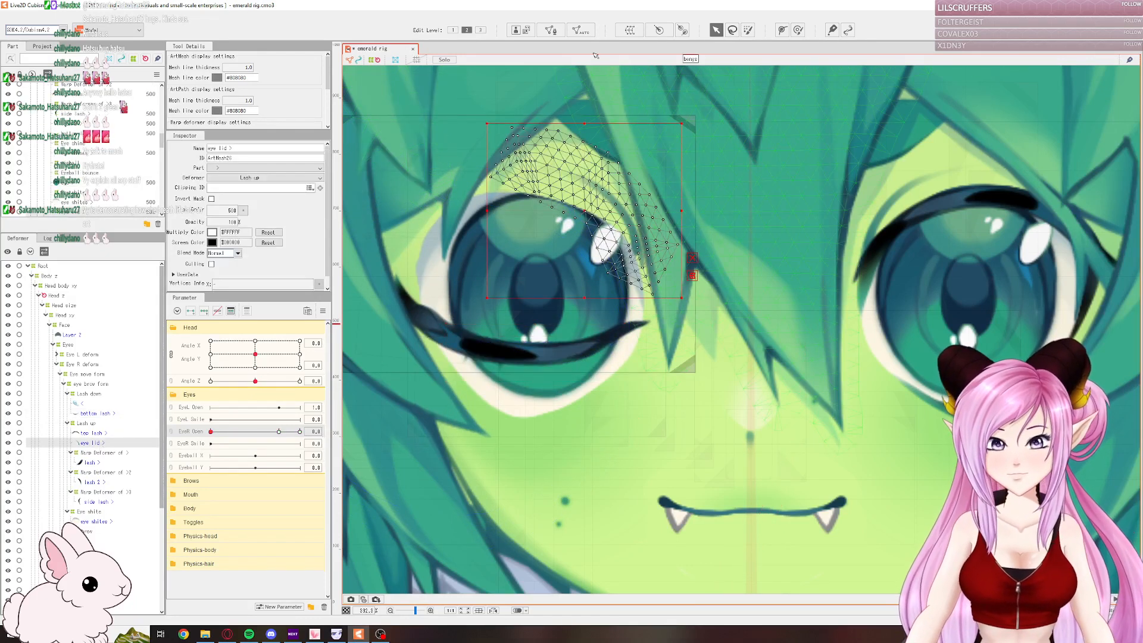
pyautogui.click(659, 30)
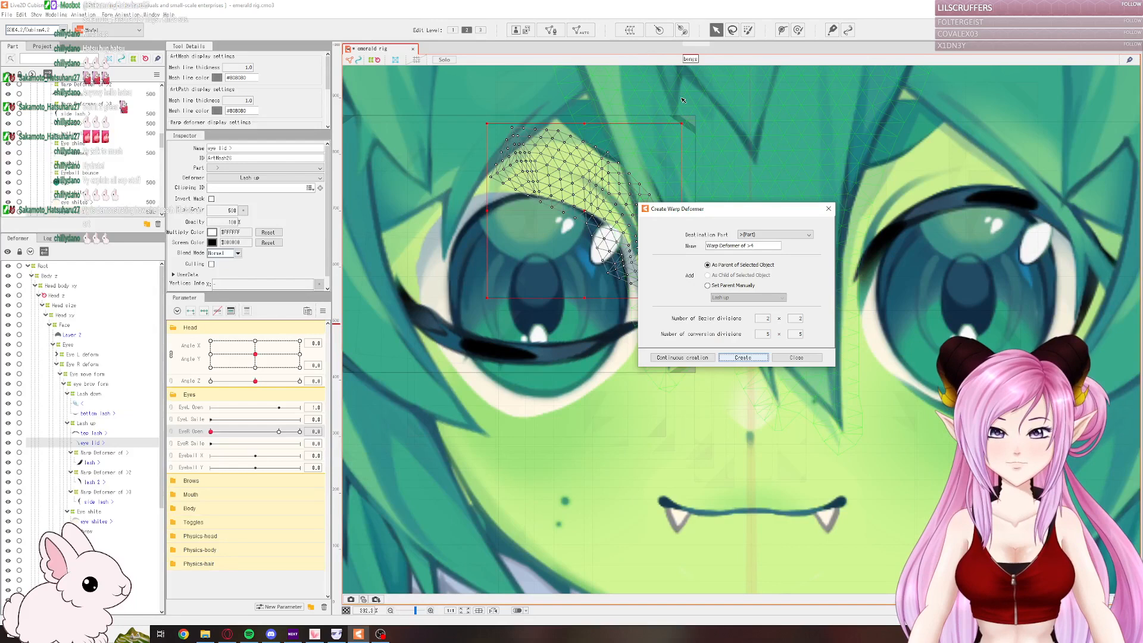
pyautogui.click(744, 361)
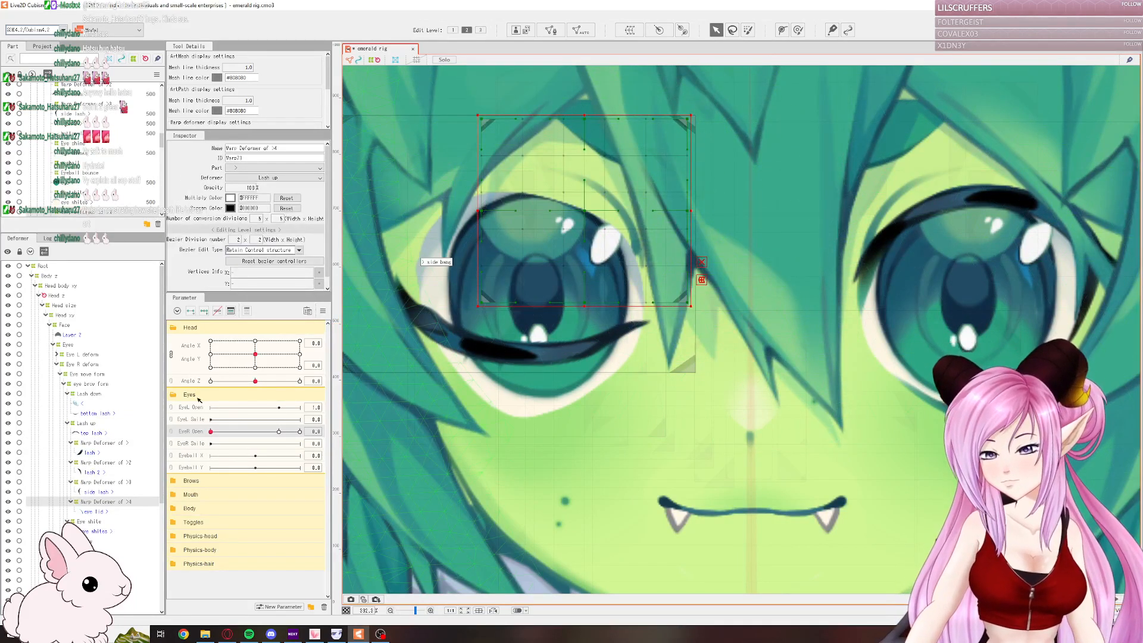
pyautogui.click(280, 432)
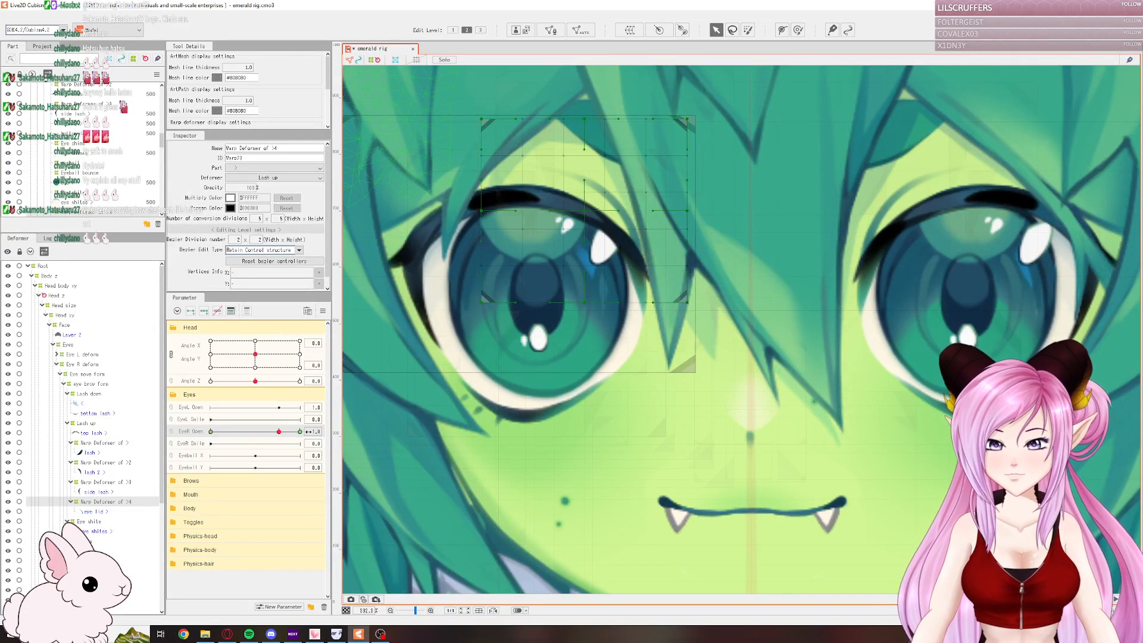
pyautogui.moveTo(317, 432)
pyautogui.moveTo(272, 435); pyautogui.dragTo(208, 434)
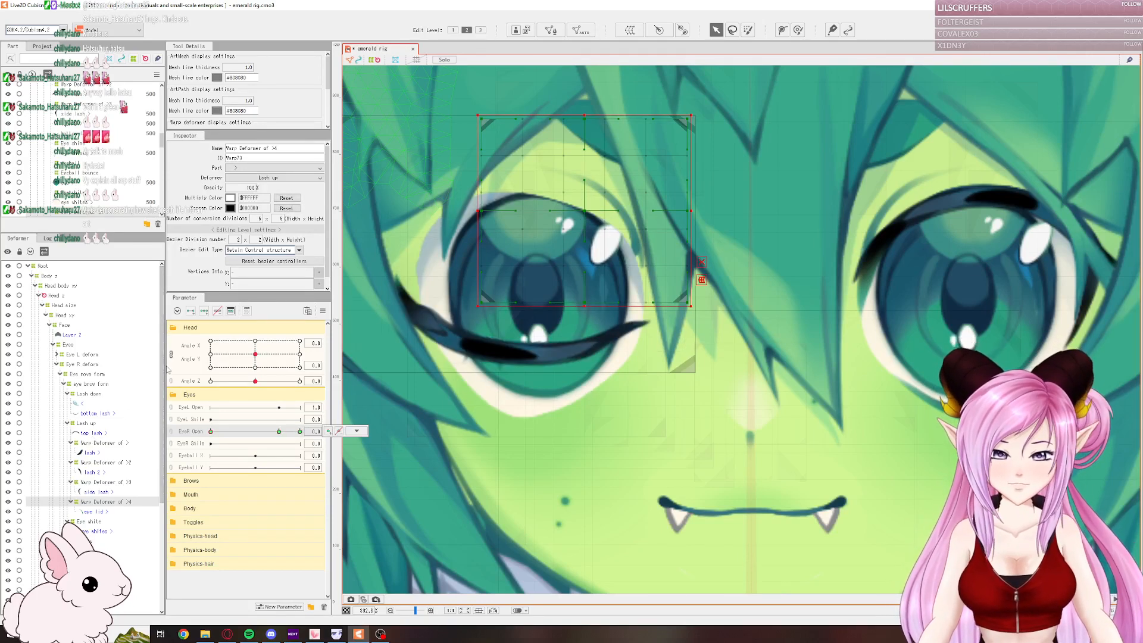
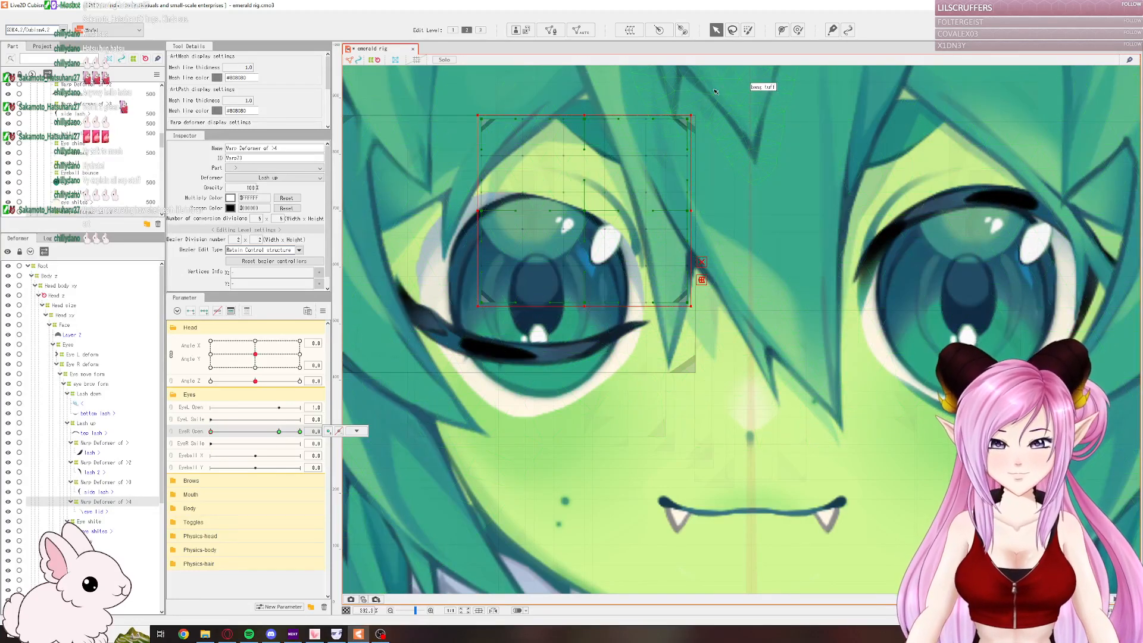
# - At EyeR Open 0, rotate the eye lid's warp deformer counterclockwise and lower it over the eye, testing the movement with EyeR Open
pyautogui.moveTo(695, 110); pyautogui.dragTo(655, 80)
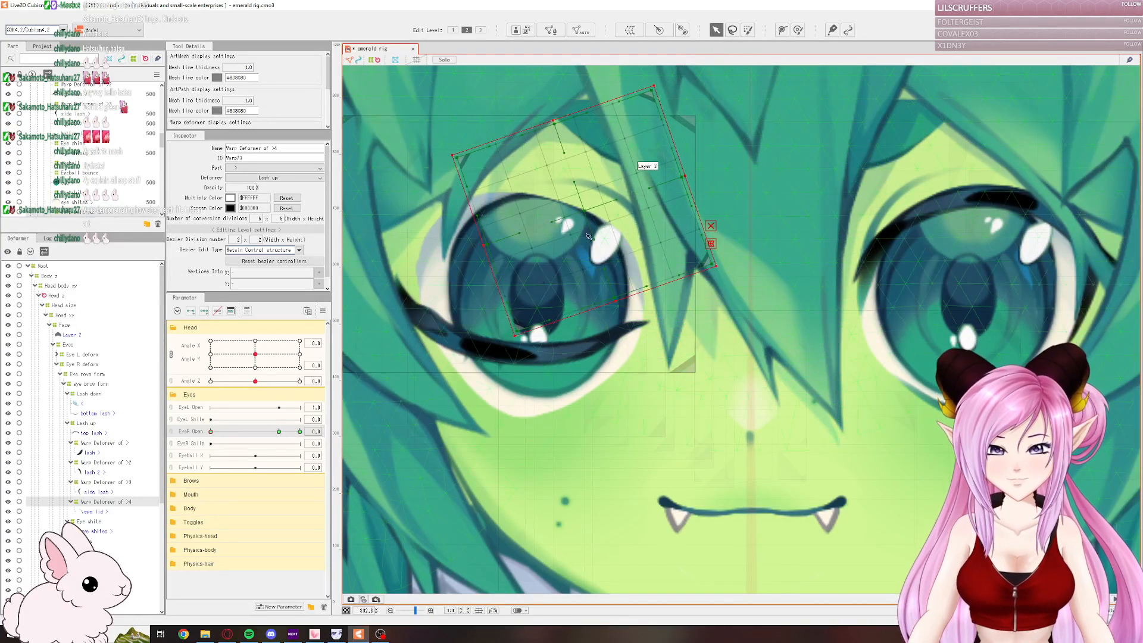
pyautogui.moveTo(568, 210); pyautogui.dragTo(568, 275)
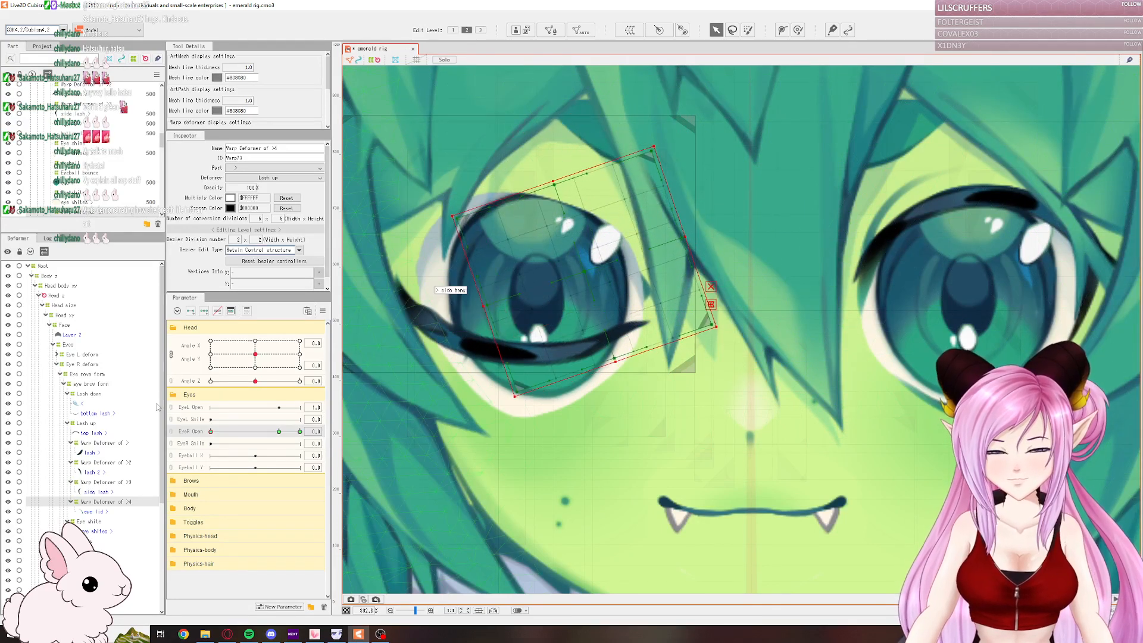
pyautogui.moveTo(211, 431); pyautogui.dragTo(186, 450)
pyautogui.moveTo(585, 268)
pyautogui.mouseDown()
pyautogui.moveTo(585, 241)
pyautogui.moveTo(585, 314)
pyautogui.moveTo(582, 275)
pyautogui.mouseUp()
pyautogui.moveTo(212, 434); pyautogui.dragTo(352, 422)
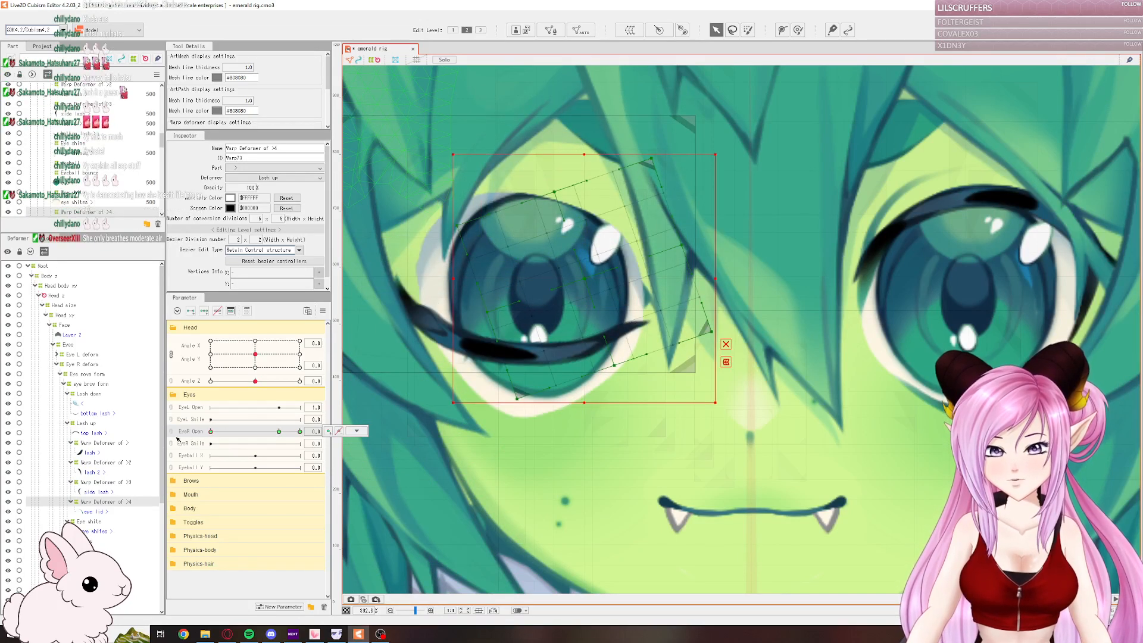
# - At EyeR Open 0, lower the Eyebrow deformer toward the closed lash and check the blink and the whole face
pyautogui.click(84, 540)
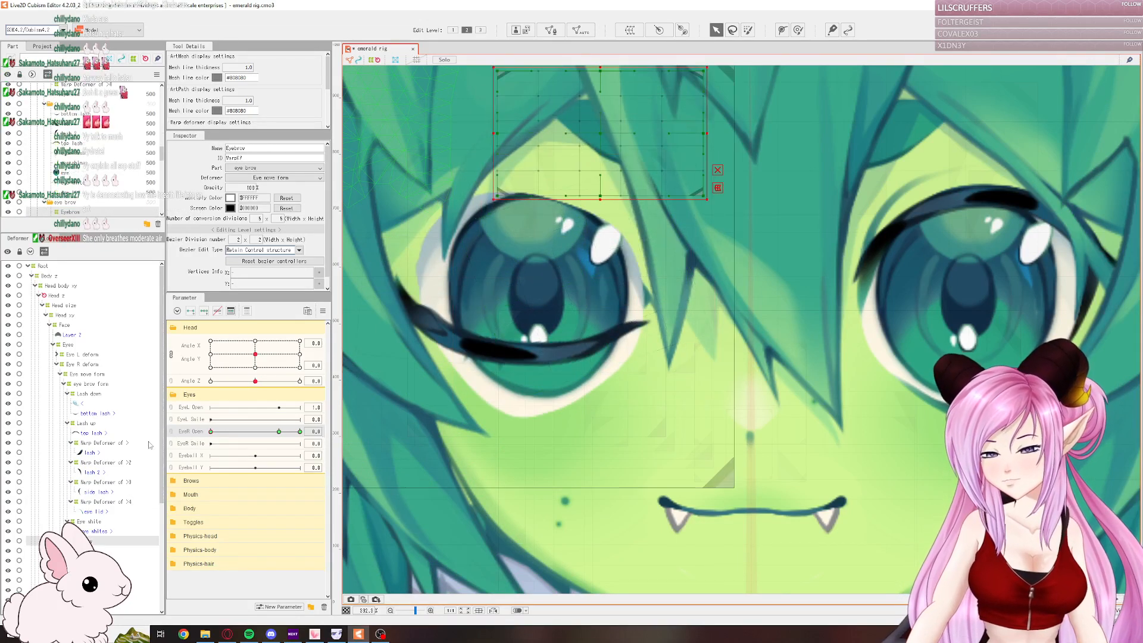
pyautogui.moveTo(603, 144); pyautogui.dragTo(603, 201)
pyautogui.moveTo(213, 433); pyautogui.dragTo(182, 458)
pyautogui.click(356, 430)
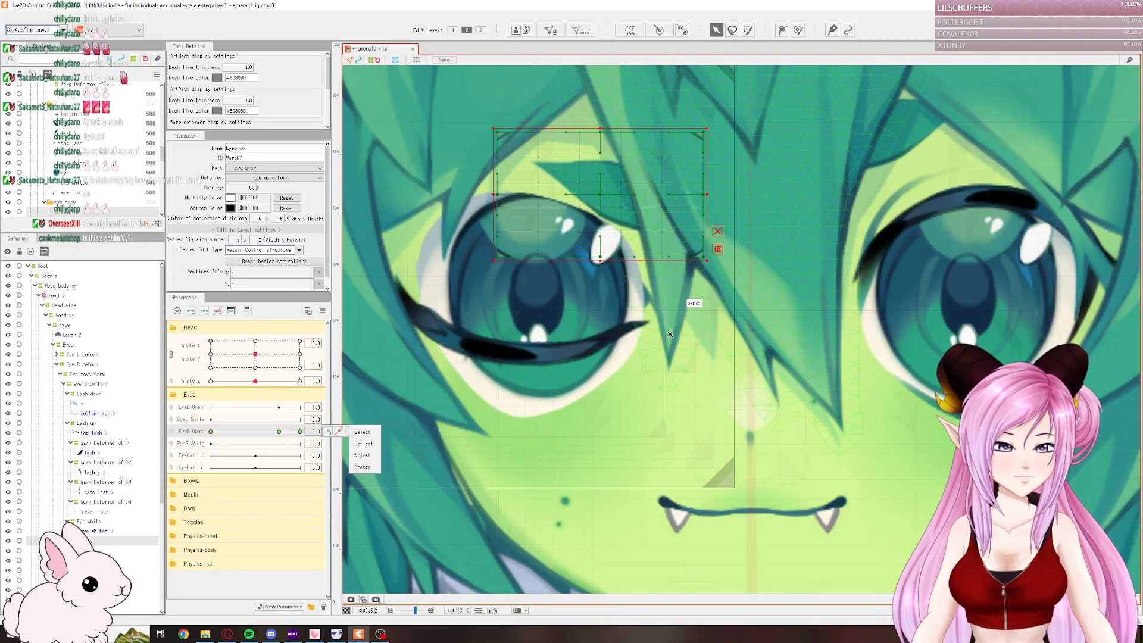
pyautogui.scroll(-10, 655, 322)
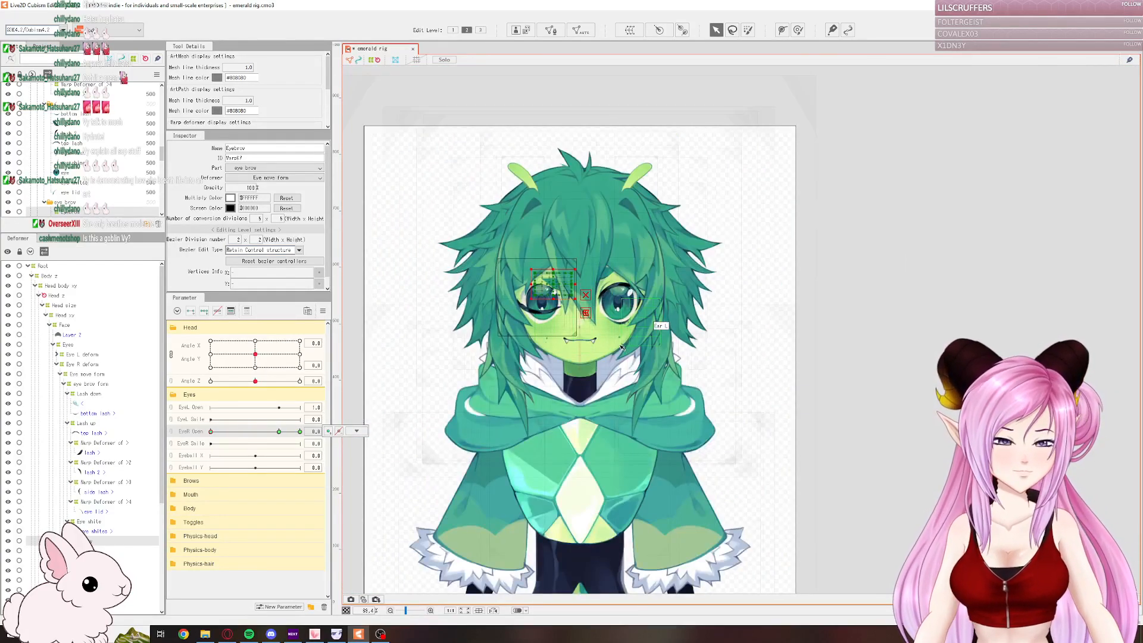
pyautogui.scroll(8, 500, 250)
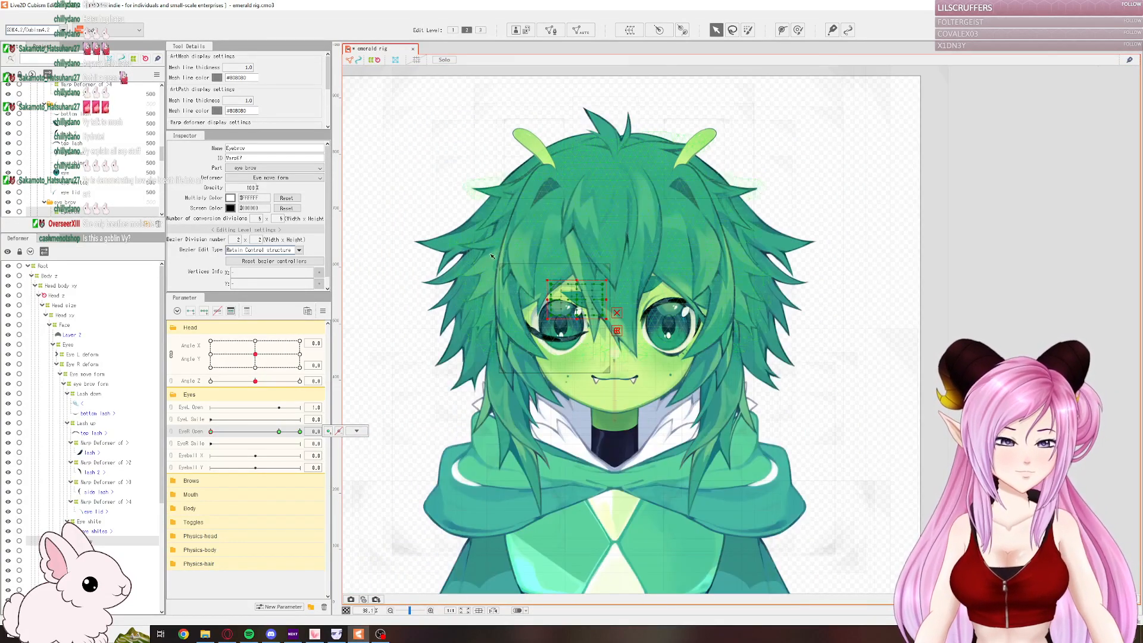
pyautogui.scroll(5, 639, 395)
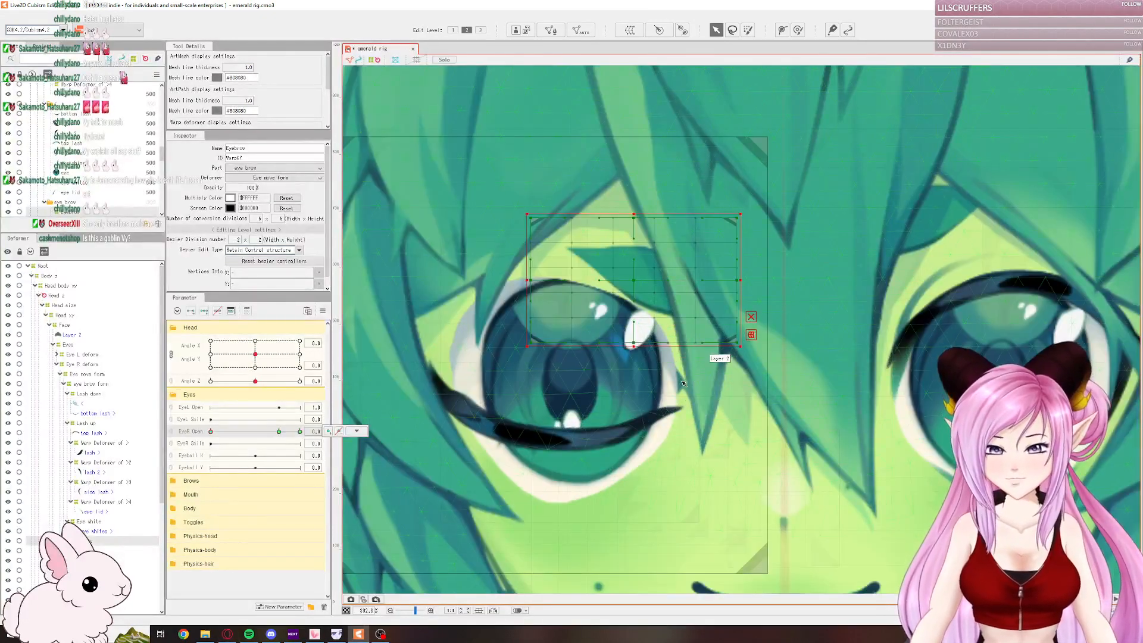
# - At EyeR Open 0, squash the Eye white deformer from above and below into a thin strip along the closed lash
pyautogui.click(85, 522)
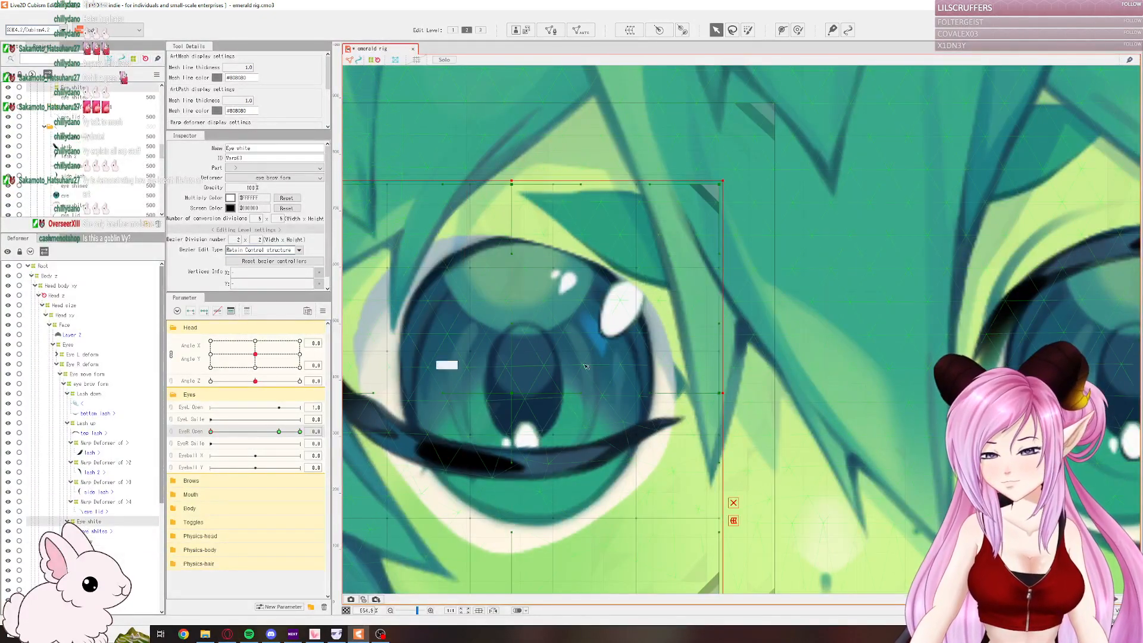
pyautogui.scroll(-2, 536, 368)
pyautogui.scroll(-3, 570, 150)
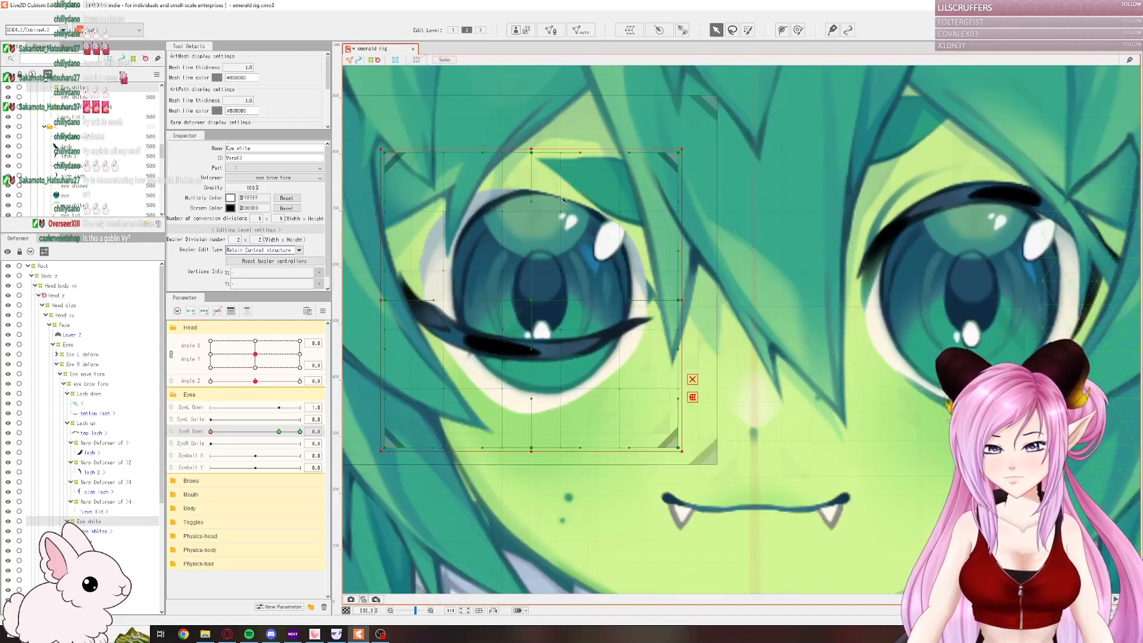
pyautogui.moveTo(532, 150); pyautogui.dragTo(531, 334)
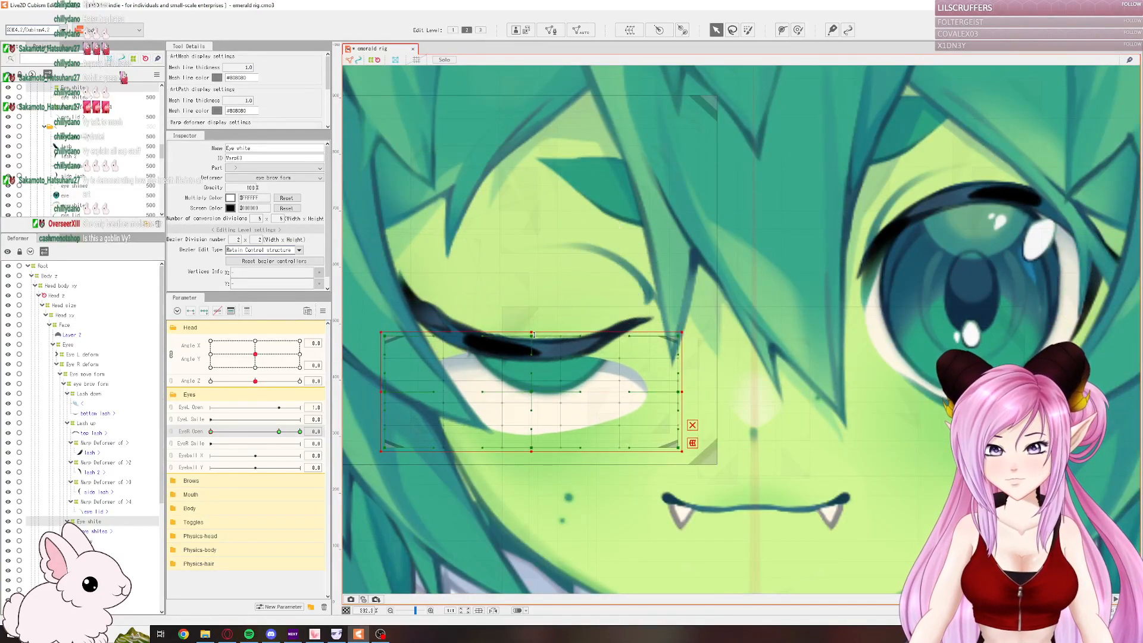
pyautogui.moveTo(531, 452); pyautogui.dragTo(531, 353)
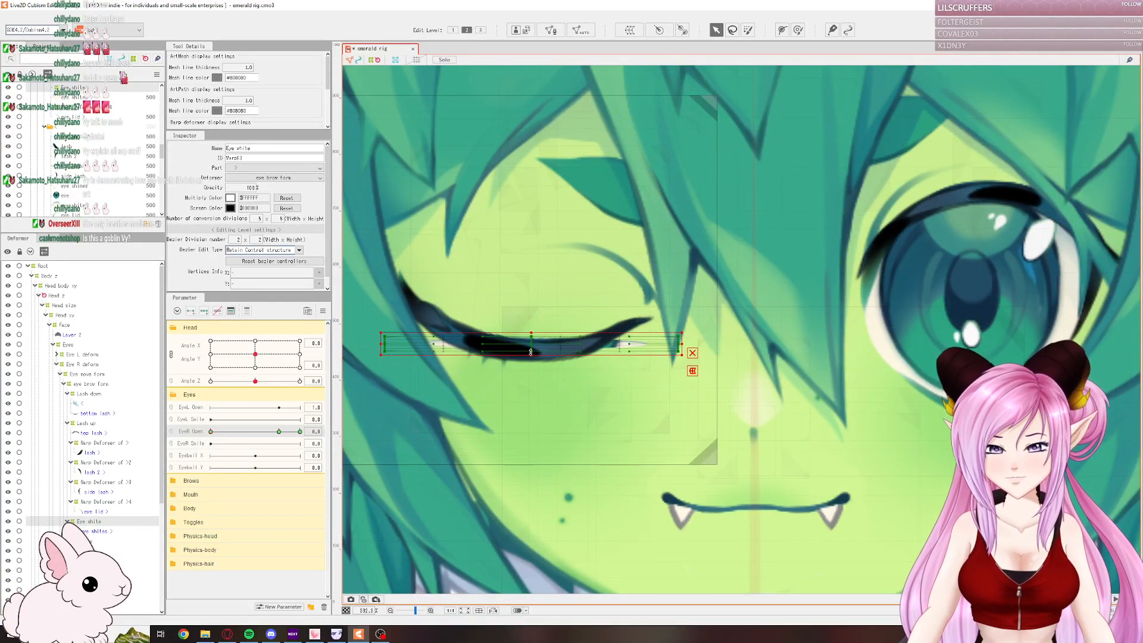
# - Move the three control points at the Eye white deformer's inner end up onto the inner tip of the closed lash
pyautogui.scroll(3, 539, 327)
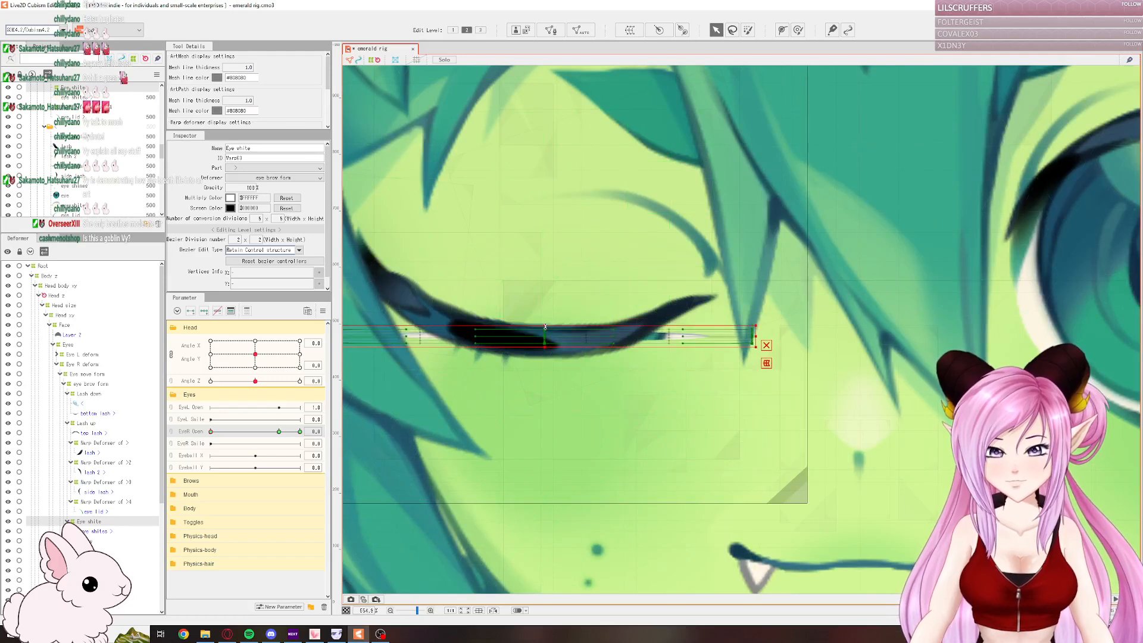
pyautogui.scroll(3, 768, 307)
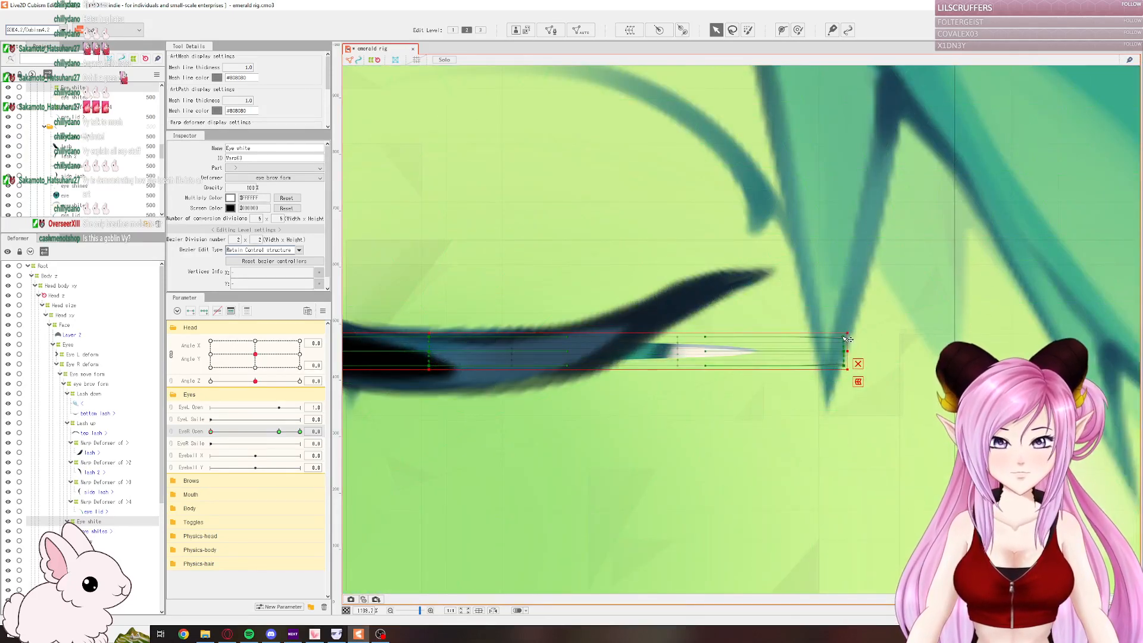
pyautogui.moveTo(843, 338); pyautogui.dragTo(731, 272)
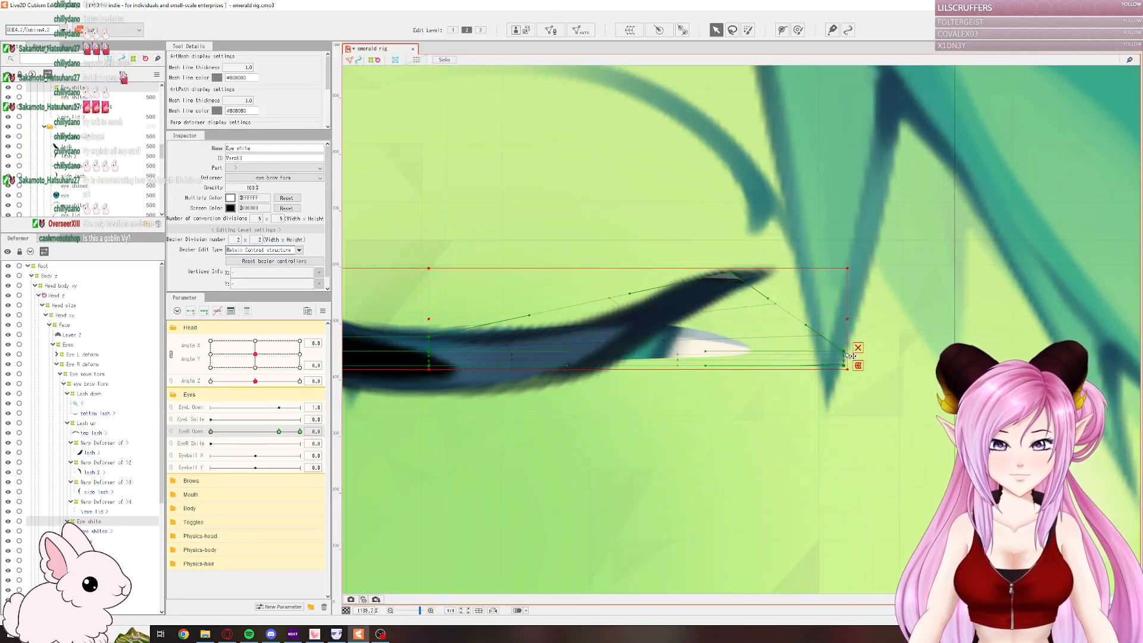
pyautogui.moveTo(847, 353); pyautogui.dragTo(747, 279)
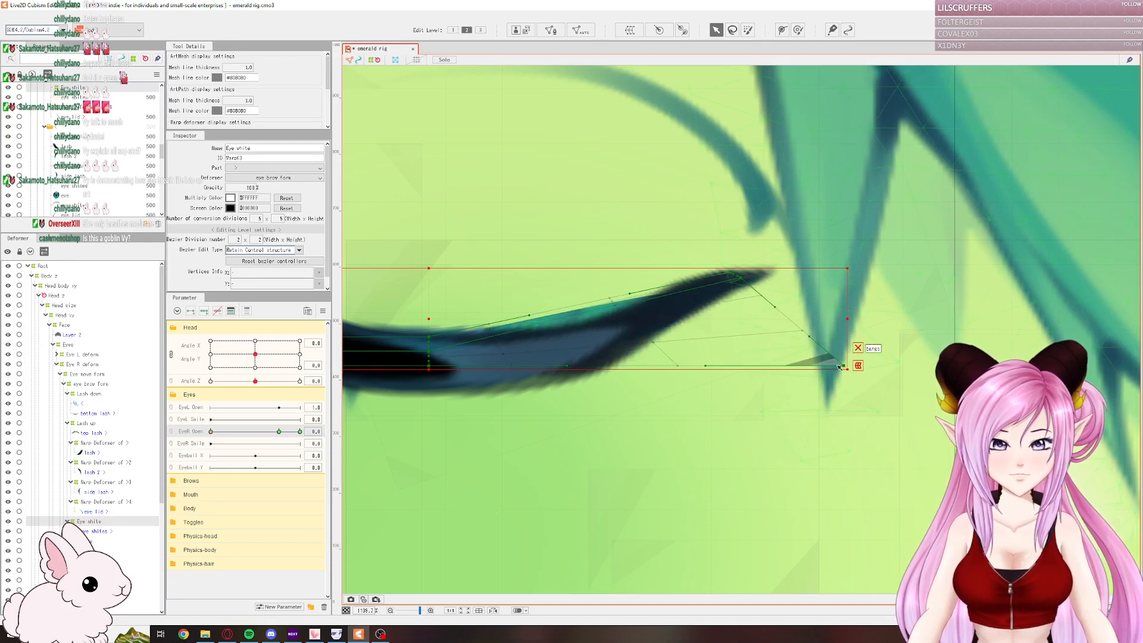
pyautogui.moveTo(848, 366); pyautogui.dragTo(751, 287)
pyautogui.scroll(-3, 752, 286)
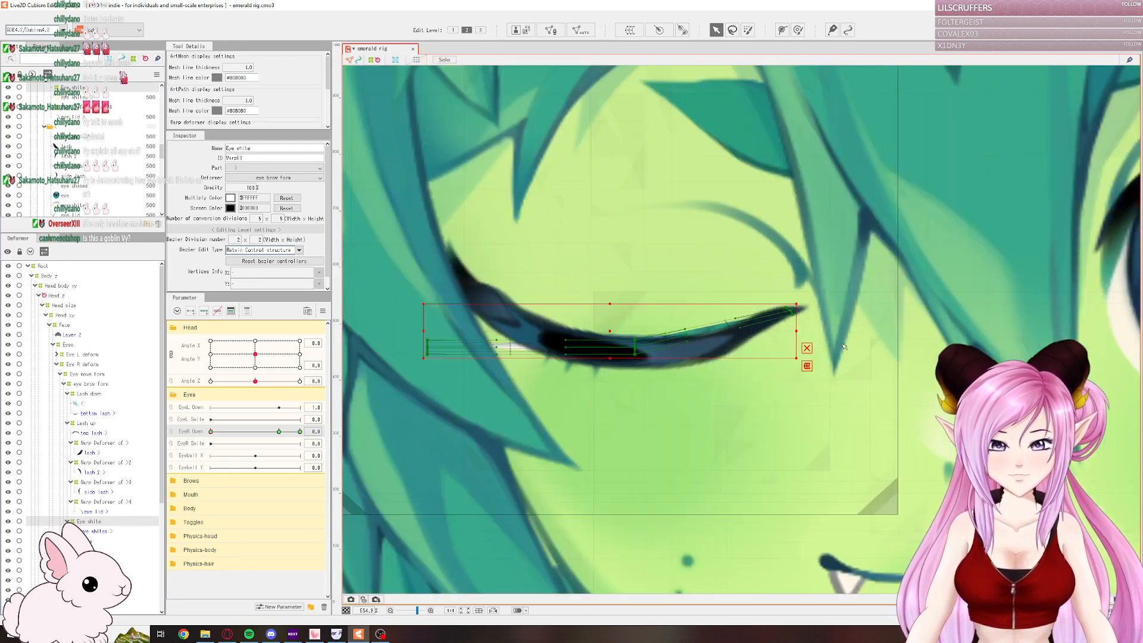
# - Move the three control points at the Eye white deformer's outer end up onto the outer part of the closed lash
pyautogui.scroll(2, 529, 319)
pyautogui.moveTo(385, 350); pyautogui.dragTo(456, 275)
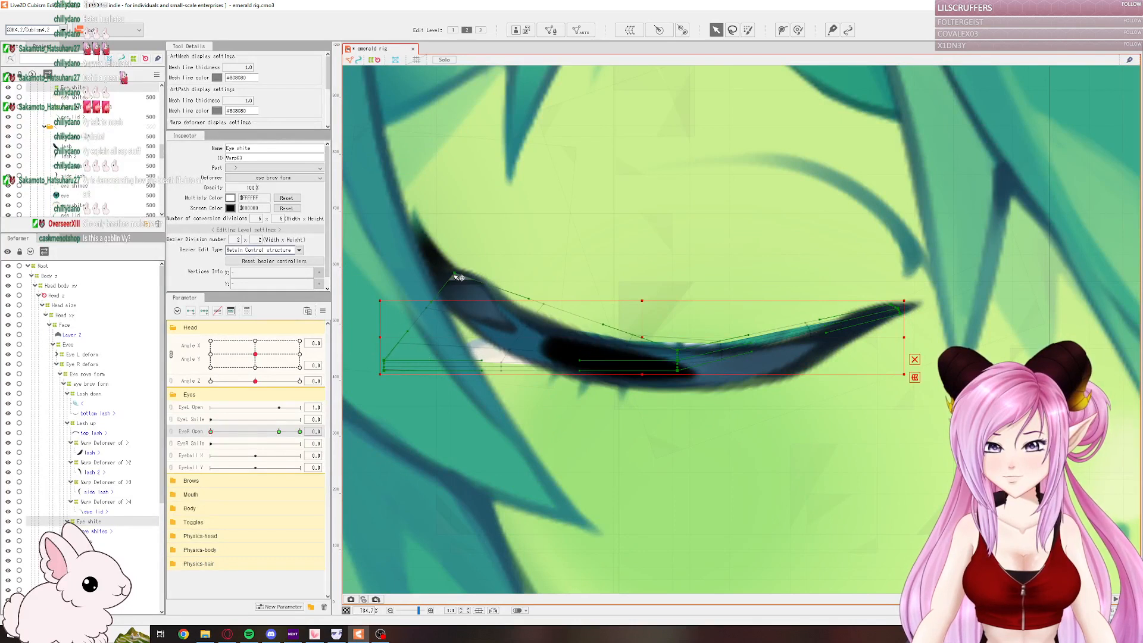
pyautogui.moveTo(385, 361); pyautogui.dragTo(453, 283)
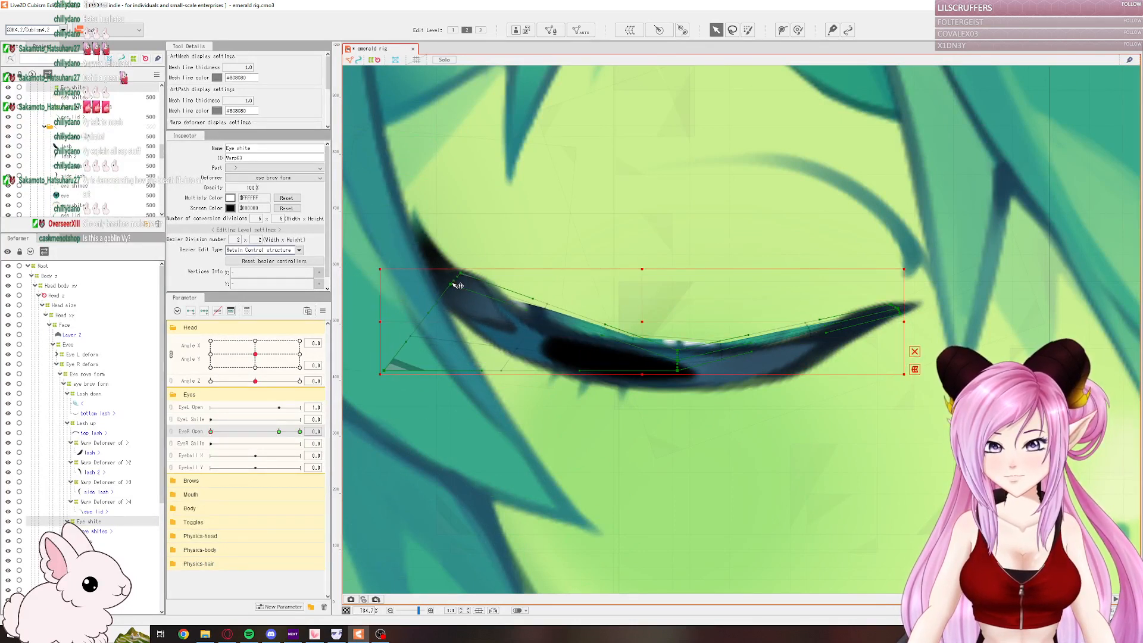
pyautogui.moveTo(390, 374); pyautogui.dragTo(444, 291)
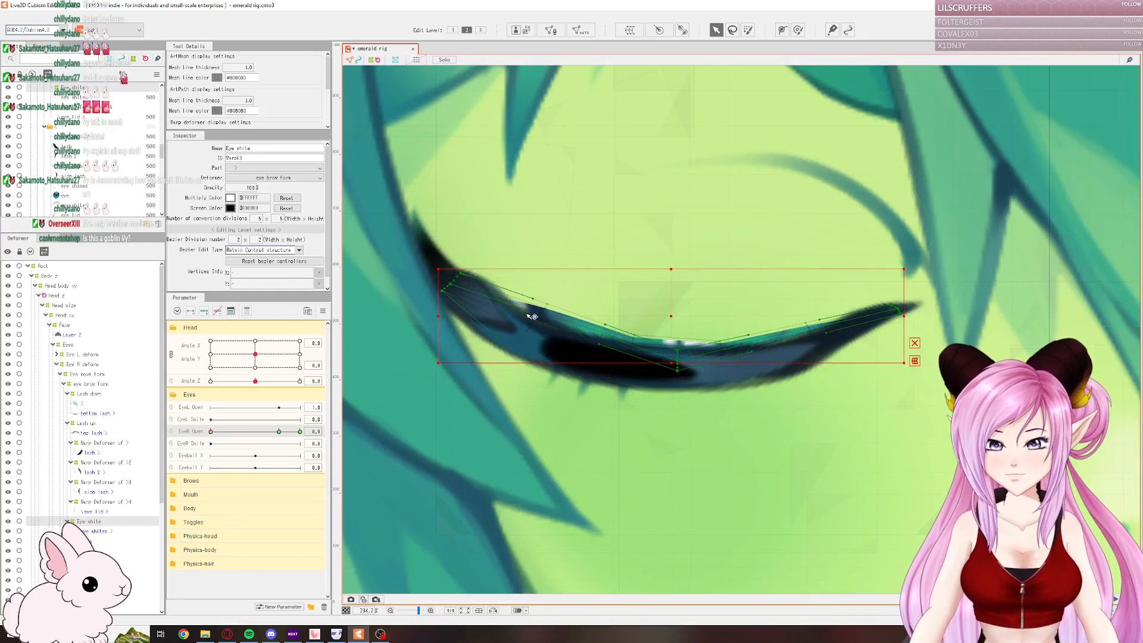
# - Lower the upper curve handles of the Eye white deformer and reshape its middle so the white hides inside the closed lash
pyautogui.moveTo(532, 304); pyautogui.dragTo(524, 324)
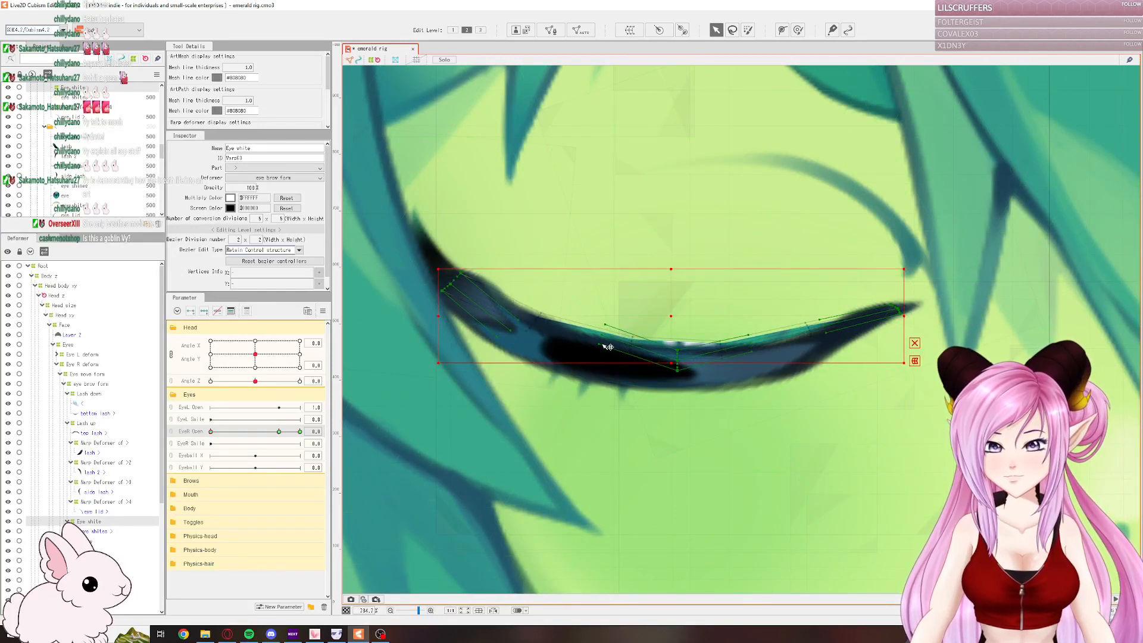
pyautogui.moveTo(607, 346); pyautogui.dragTo(672, 393)
pyautogui.scroll(3, 683, 372)
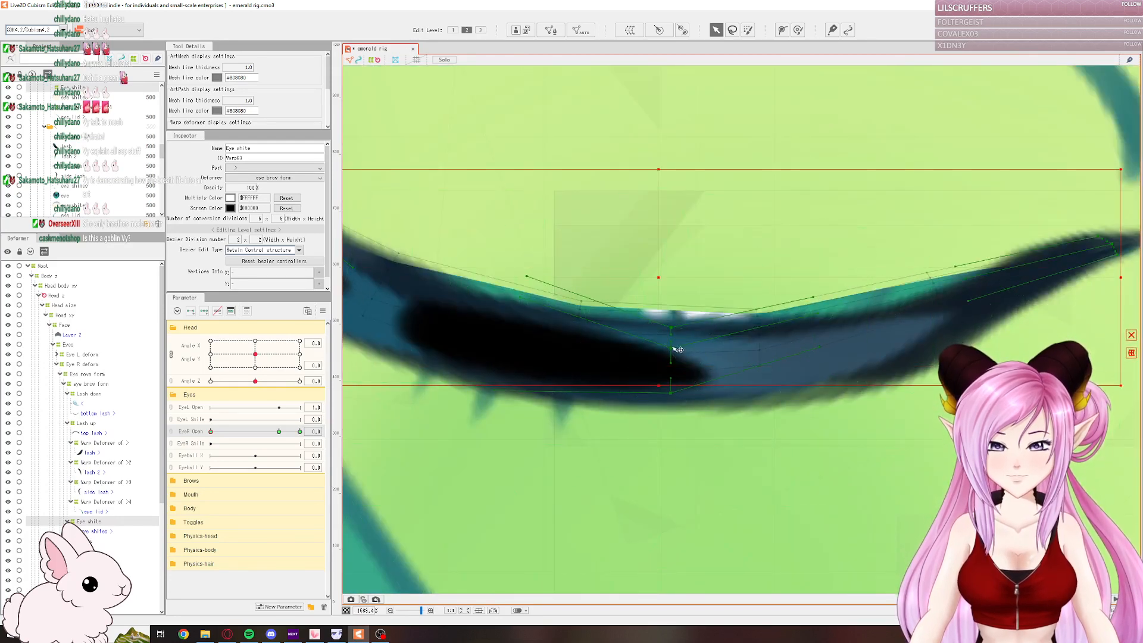
pyautogui.scroll(-2, 679, 349)
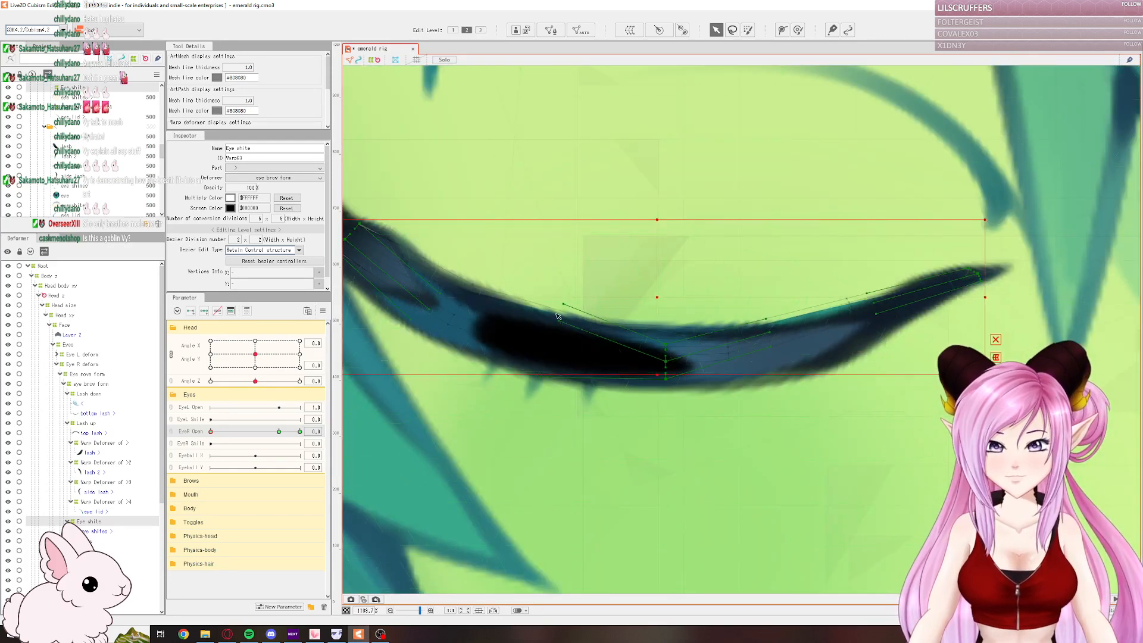
pyautogui.moveTo(558, 316); pyautogui.dragTo(547, 341)
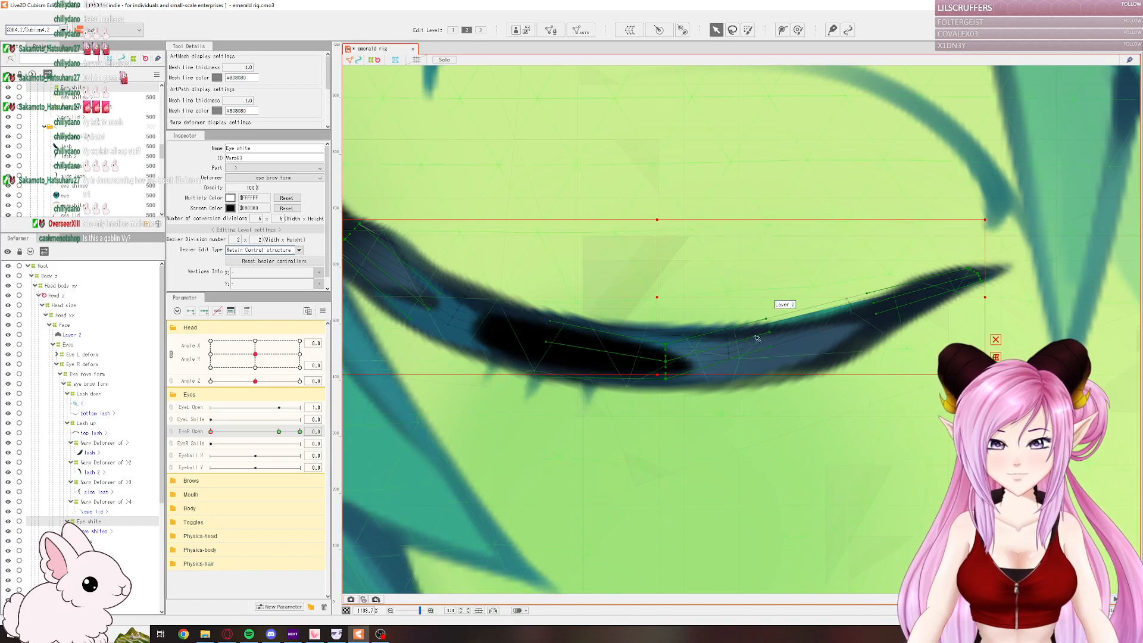
pyautogui.moveTo(771, 347)
pyautogui.mouseDown()
pyautogui.moveTo(776, 369)
pyautogui.moveTo(766, 321)
pyautogui.moveTo(772, 343)
pyautogui.mouseUp()
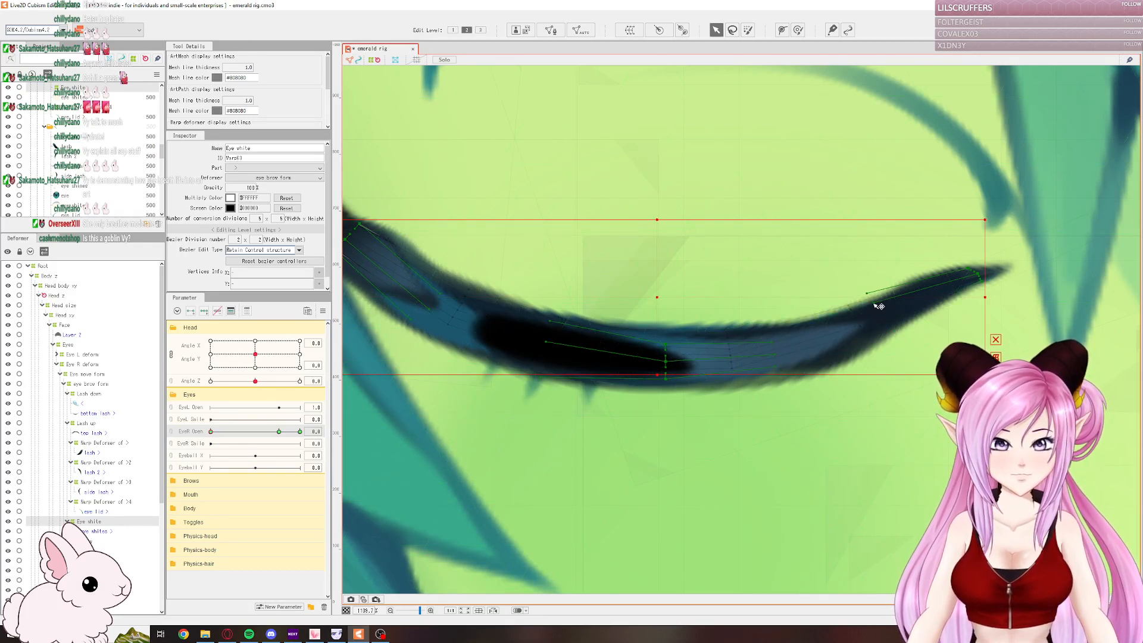
pyautogui.scroll(-5, 506, 348)
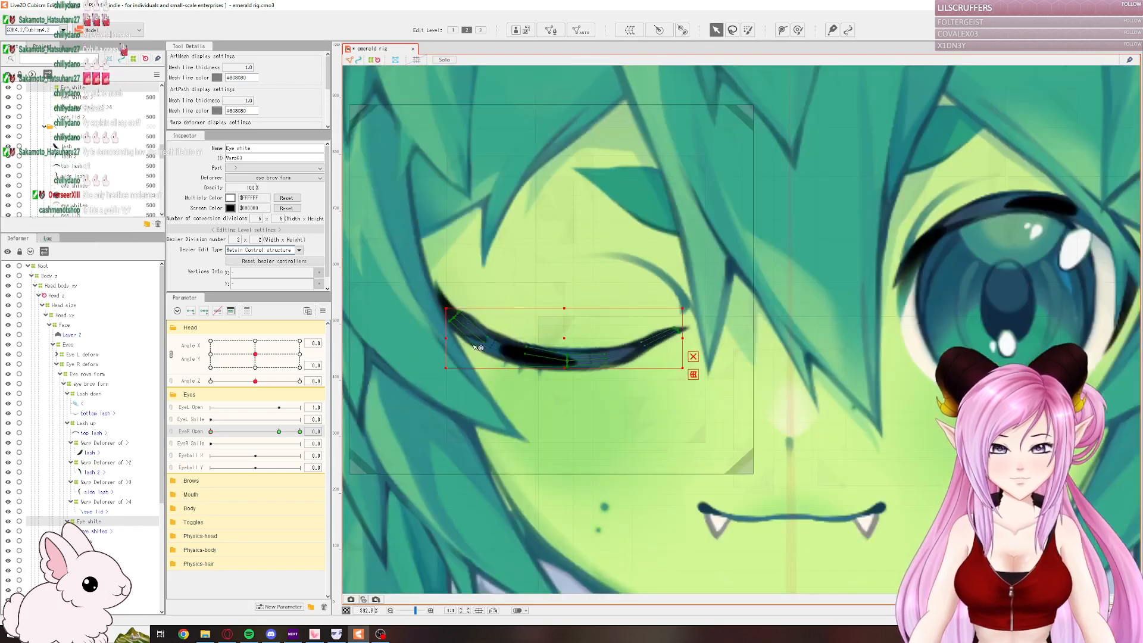
pyautogui.scroll(-3, 478, 347)
pyautogui.scroll(-2, 504, 328)
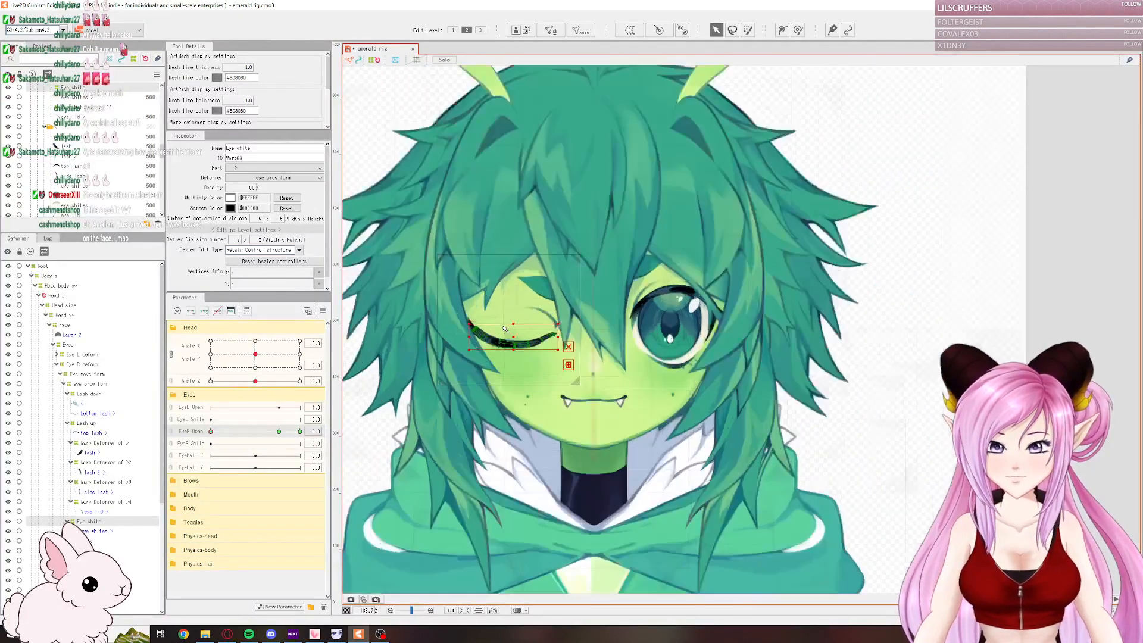
# - At EyeR Open 0, move the control points at the Eye white deformer's outer end up onto the closed lash's outer tip
pyautogui.scroll(1, 517, 325)
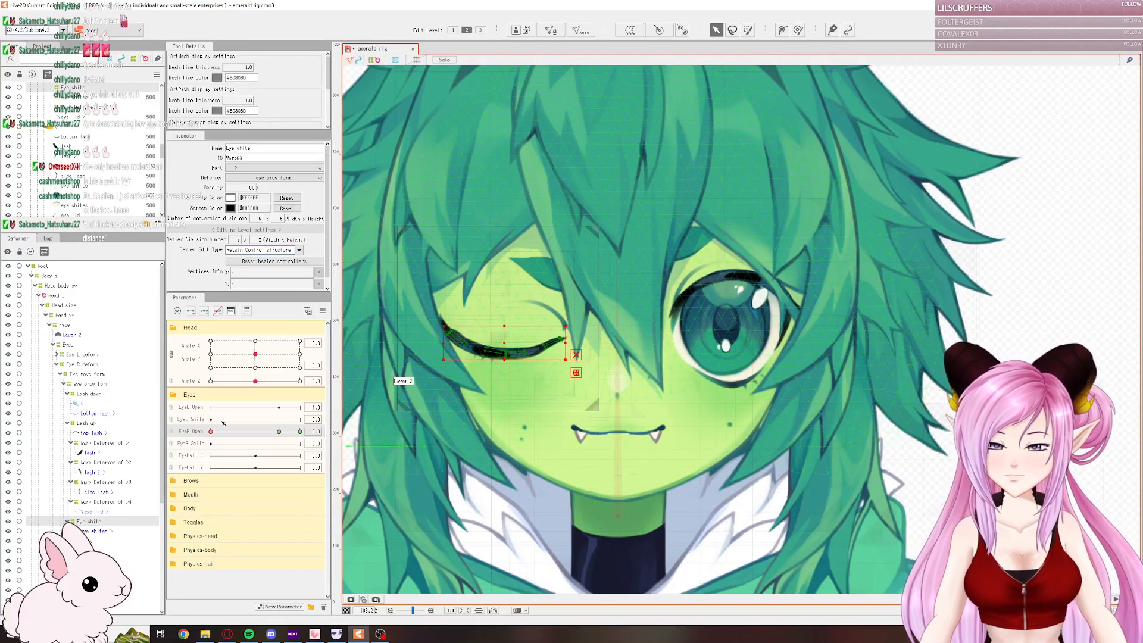
pyautogui.moveTo(212, 431)
pyautogui.mouseDown()
pyautogui.moveTo(294, 431)
pyautogui.moveTo(211, 431)
pyautogui.mouseUp()
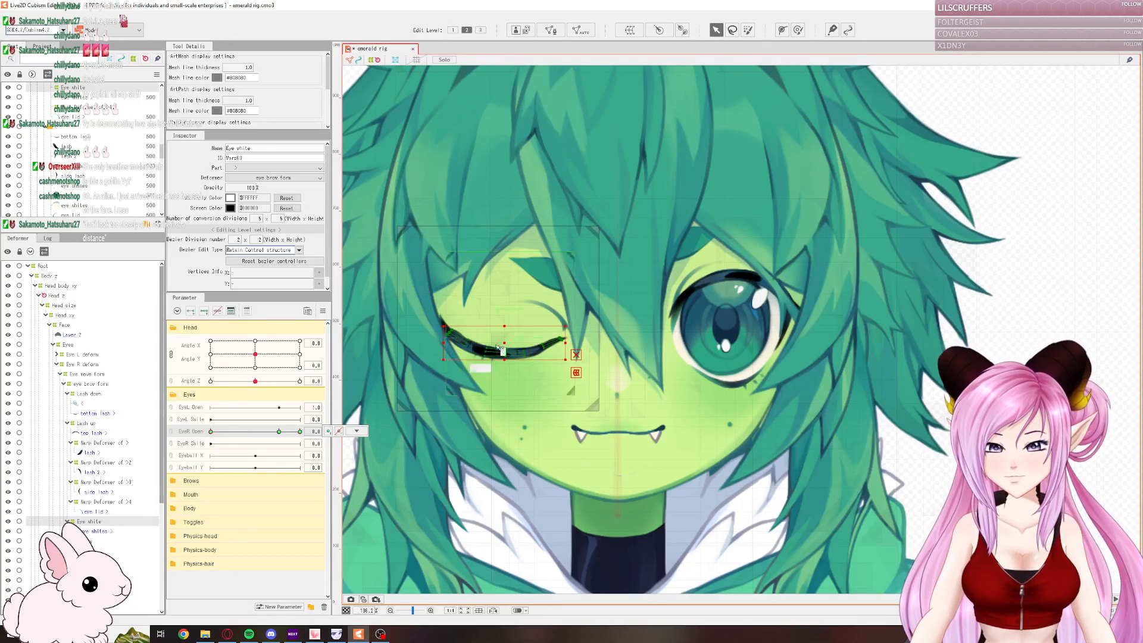
pyautogui.scroll(3, 445, 337)
pyautogui.scroll(1, 445, 337)
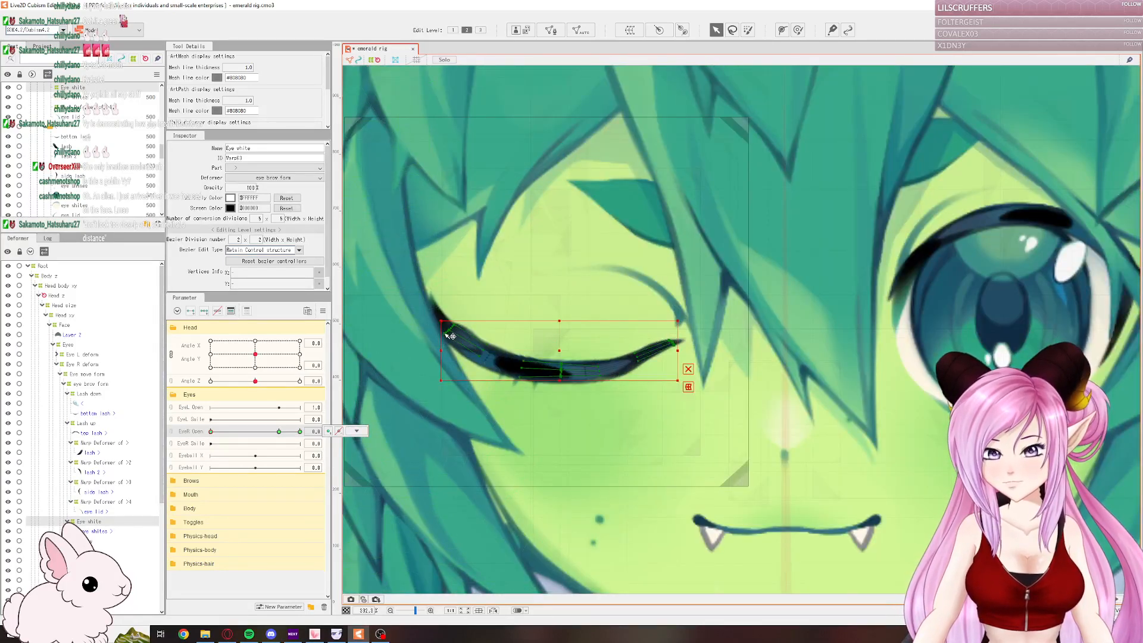
pyautogui.moveTo(450, 336); pyautogui.dragTo(435, 314)
pyautogui.hotkey('ctrl', 'z')
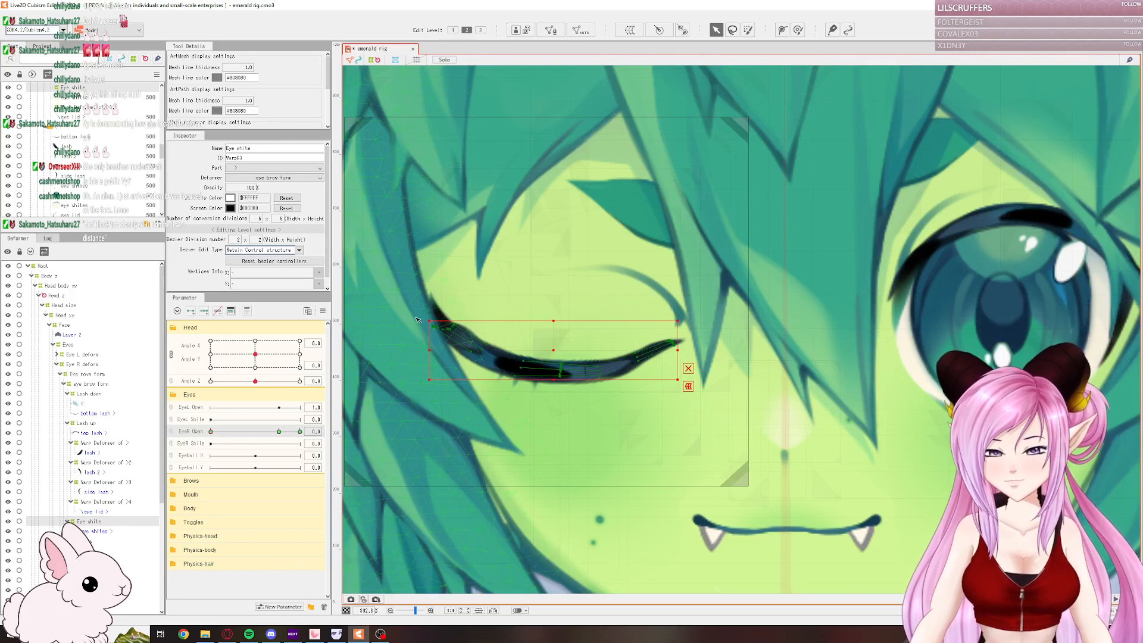
pyautogui.scroll(4, 416, 321)
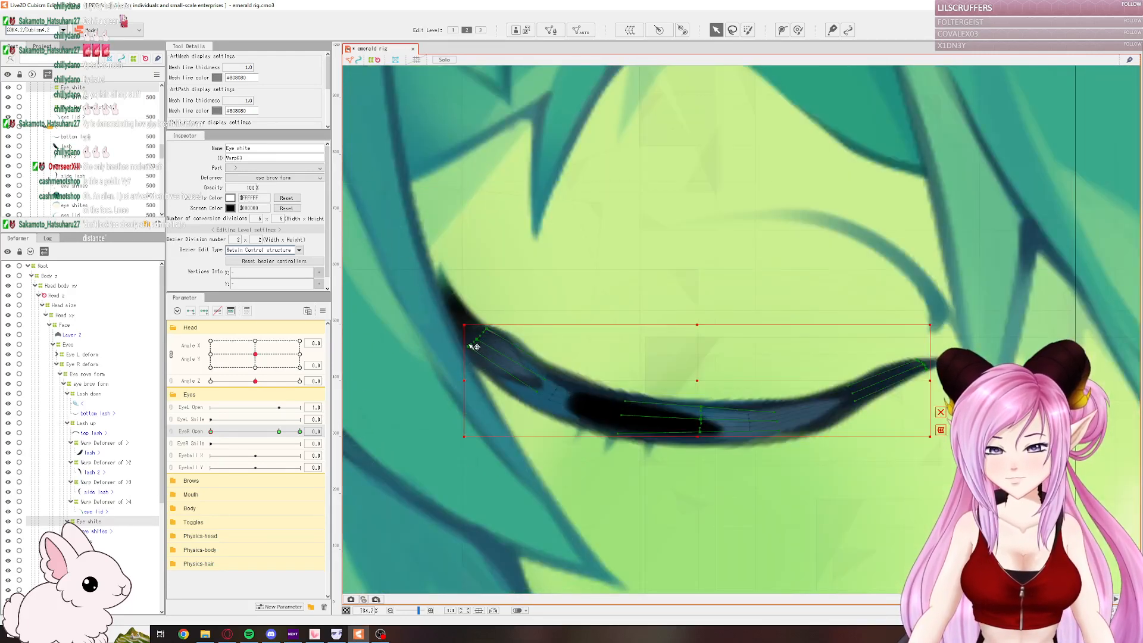
pyautogui.moveTo(468, 347); pyautogui.dragTo(533, 353)
pyautogui.moveTo(456, 316); pyautogui.dragTo(460, 305)
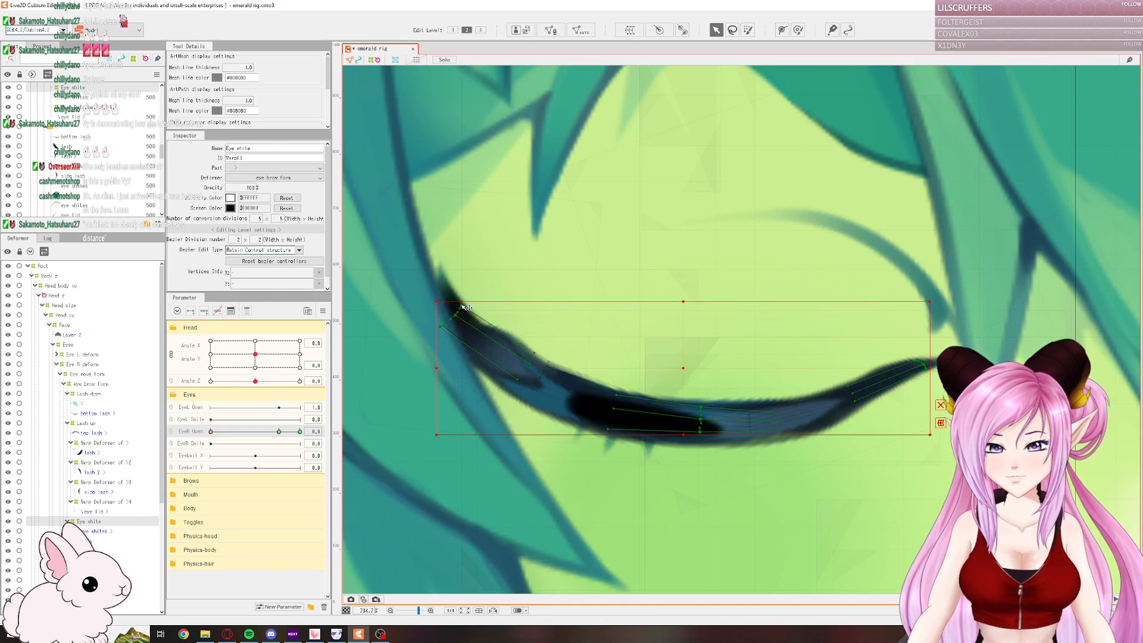
# - Bring EyeR Open from closed back to 1.0 and compare both open eyes on the whole face
pyautogui.scroll(-4, 447, 314)
pyautogui.moveTo(210, 431); pyautogui.dragTo(243, 431)
pyautogui.click(280, 431)
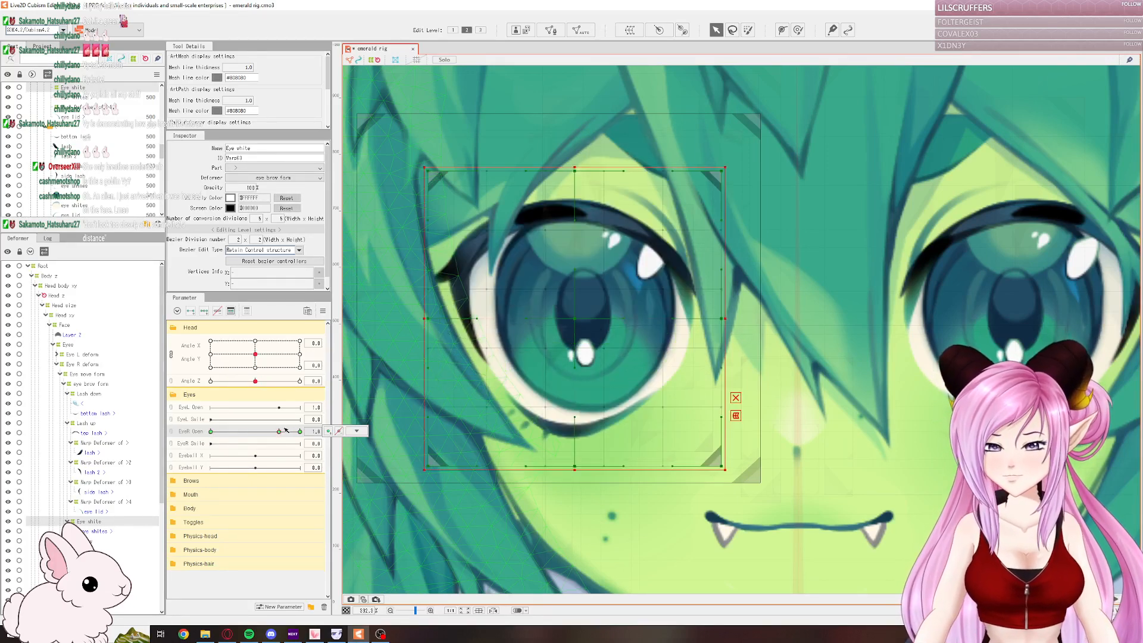
pyautogui.scroll(-3, 549, 329)
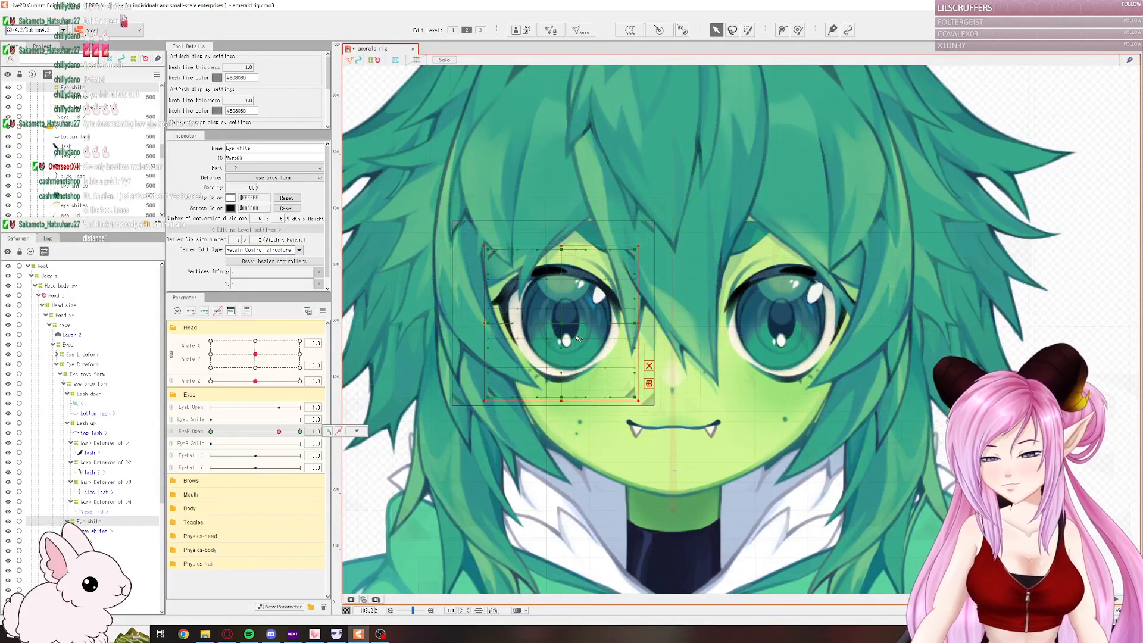
pyautogui.scroll(-1, 631, 375)
pyautogui.scroll(2, 674, 362)
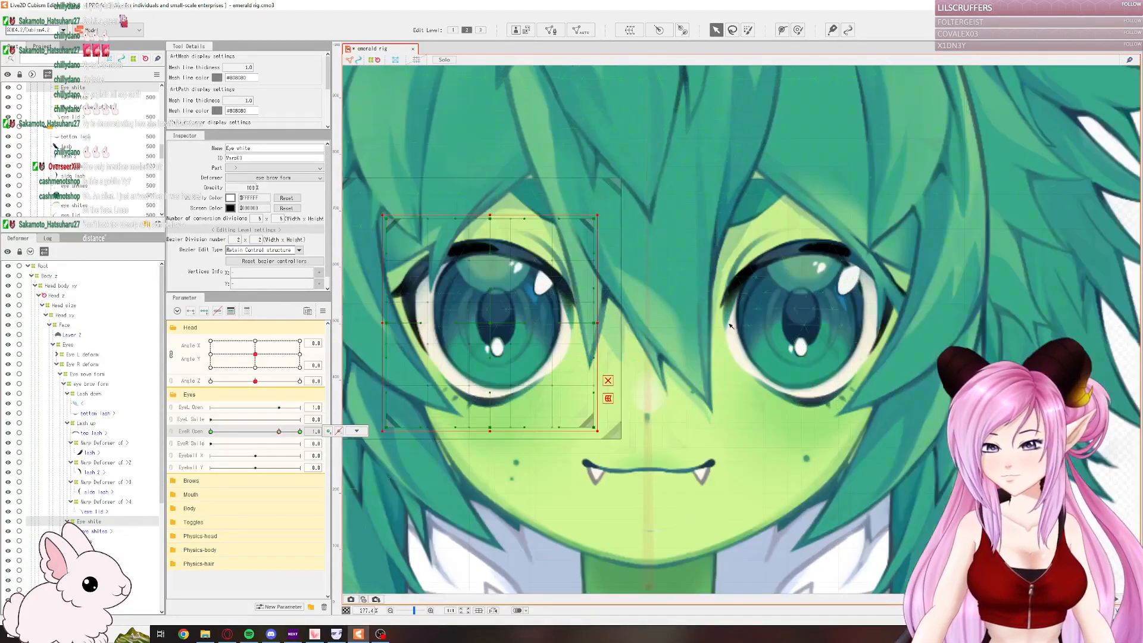
pyautogui.scroll(-1, 548, 339)
pyautogui.scroll(1, 424, 342)
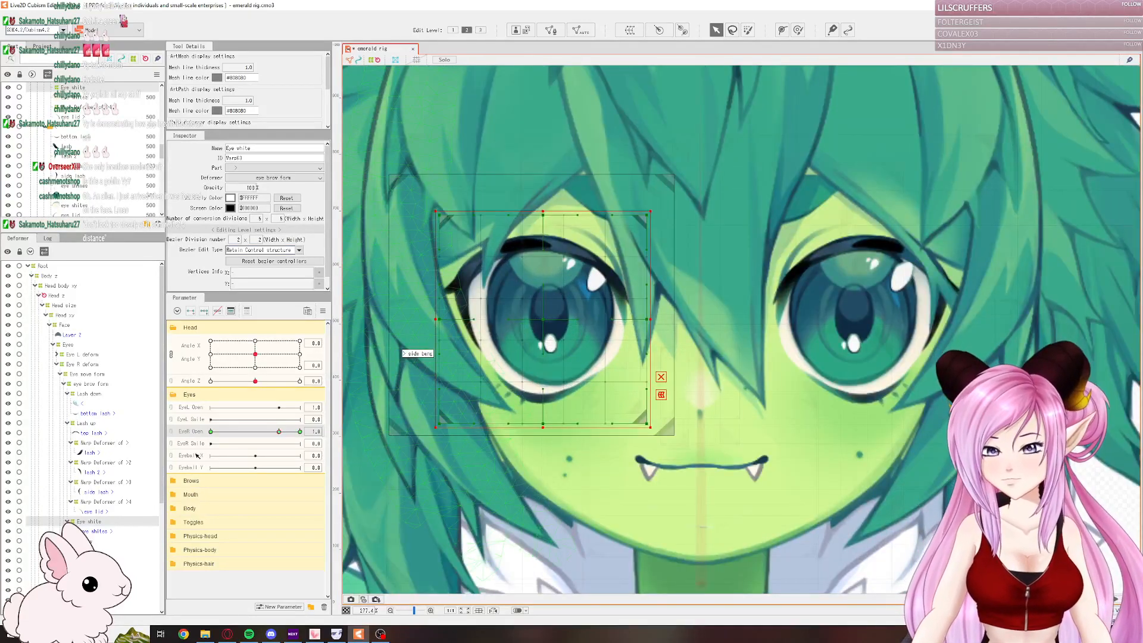
# - Add two keys on EyeR Smile for the bottom lash mesh and set EyeR Smile to 1.0
pyautogui.click(297, 455)
pyautogui.click(209, 442)
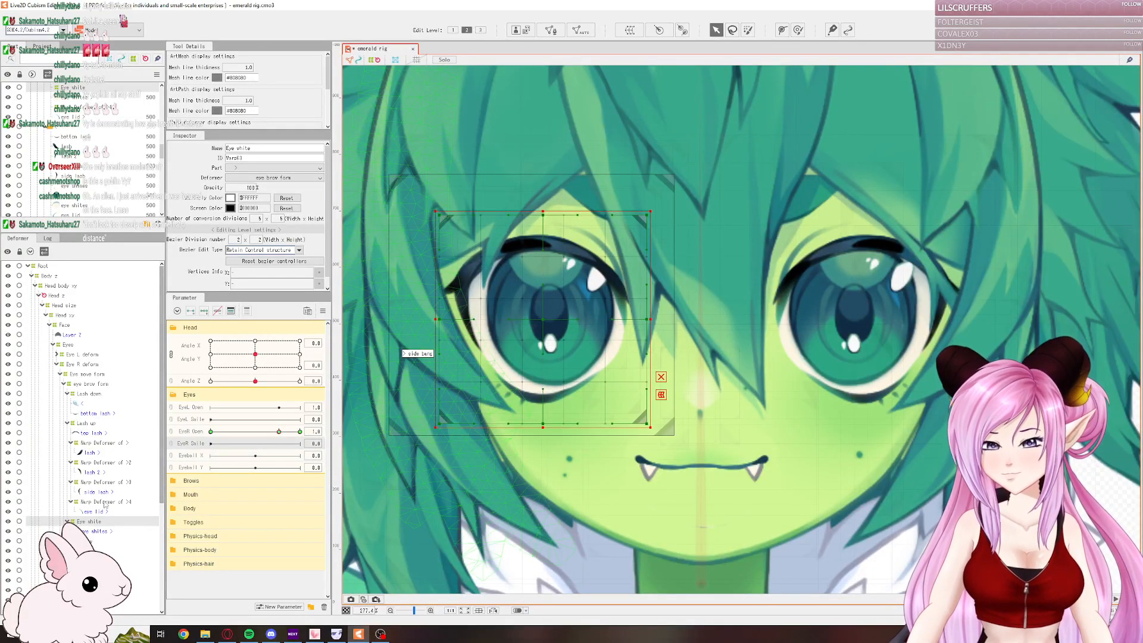
pyautogui.click(93, 414)
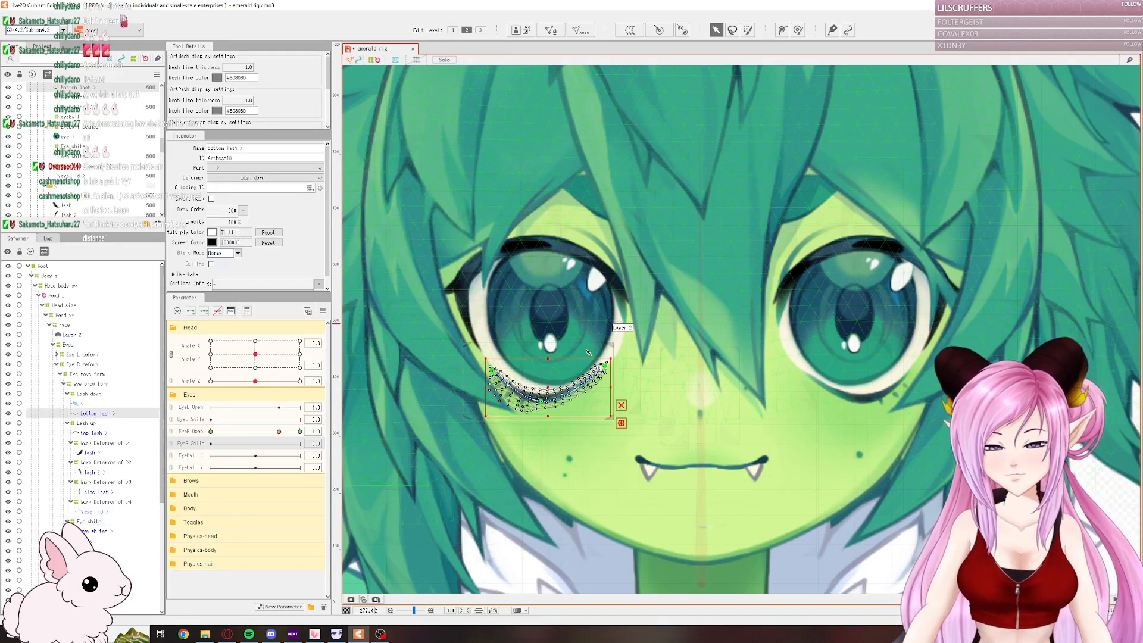
pyautogui.scroll(2, 572, 360)
pyautogui.scroll(3, 505, 375)
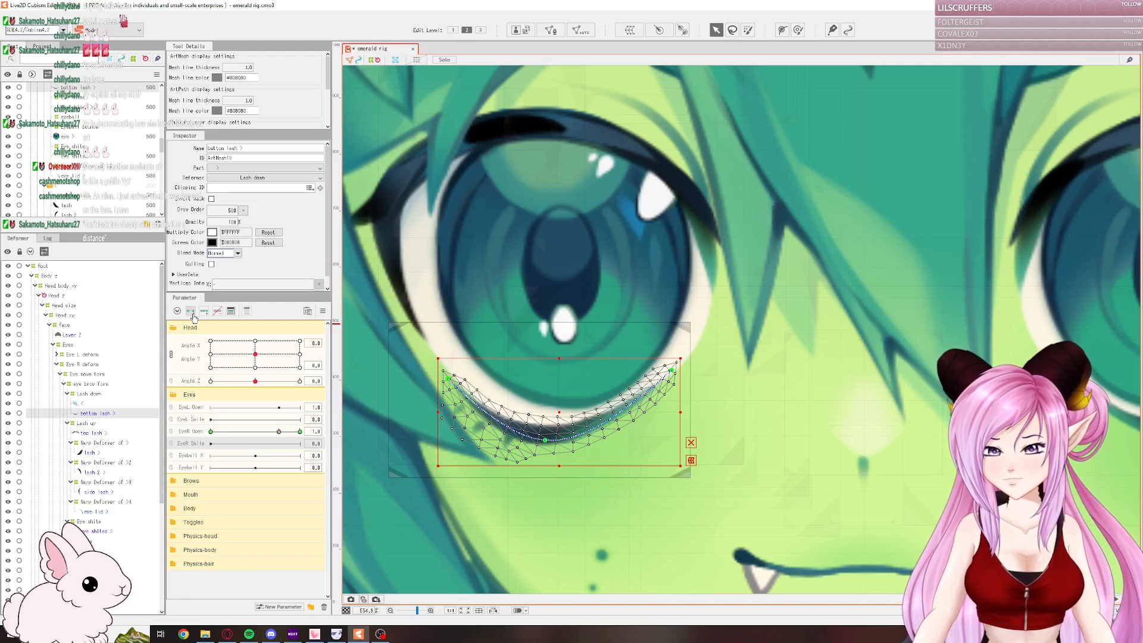
pyautogui.click(298, 444)
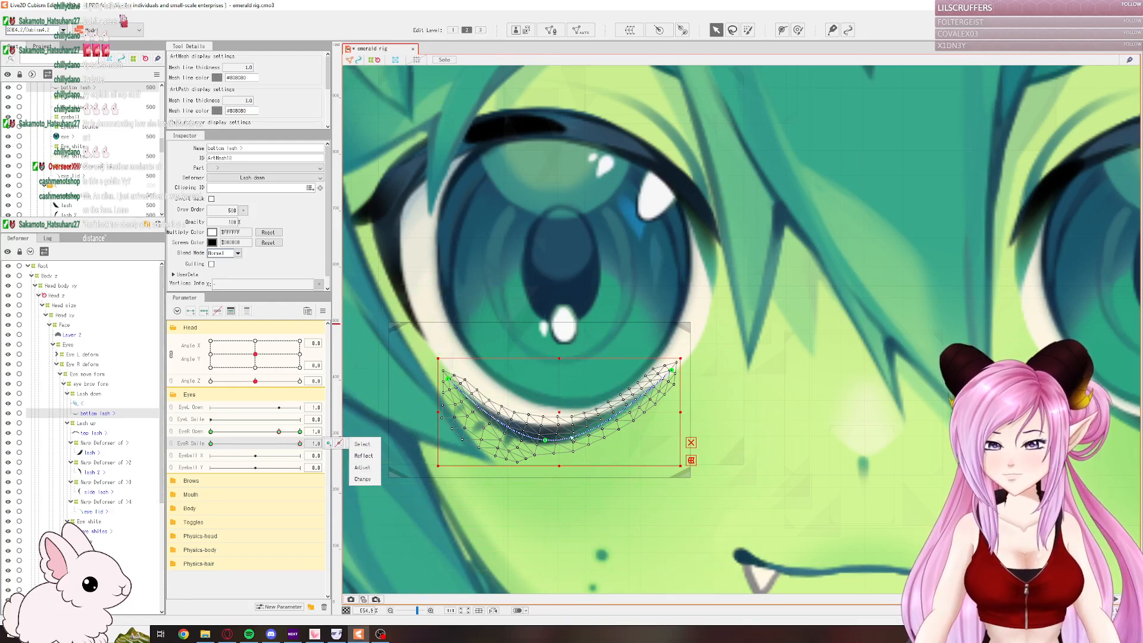
# - At EyeR Smile 1.0, raise the middle deform path point of the bottom lash over the lower iris and check the face
pyautogui.moveTo(546, 443); pyautogui.dragTo(551, 392)
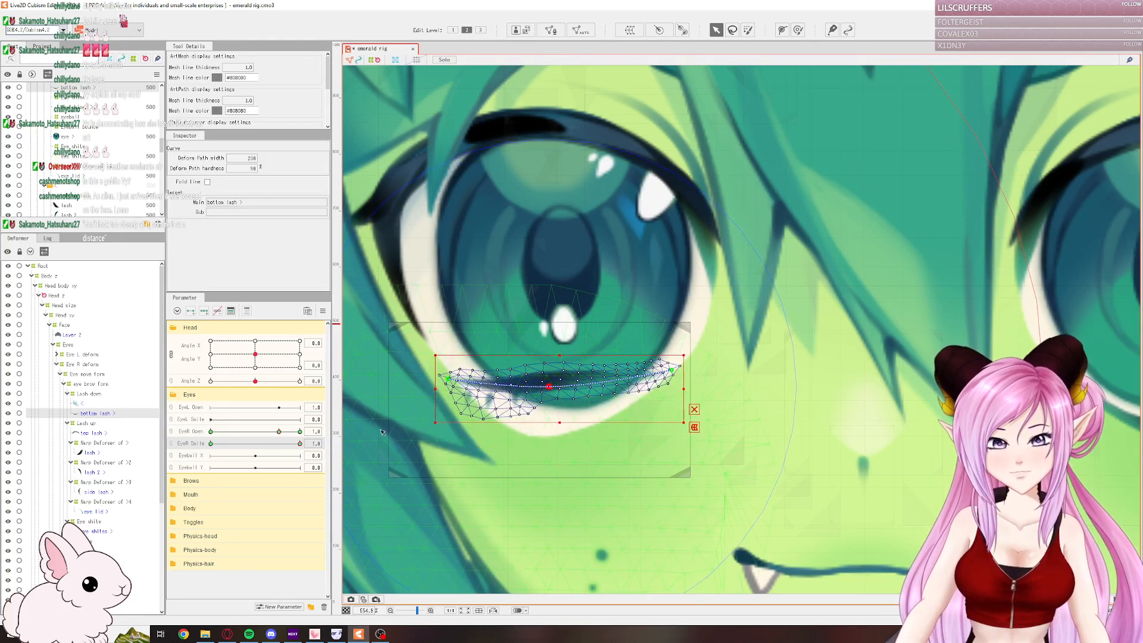
pyautogui.scroll(-4, 551, 391)
pyautogui.scroll(-5, 539, 399)
pyautogui.scroll(6, 542, 395)
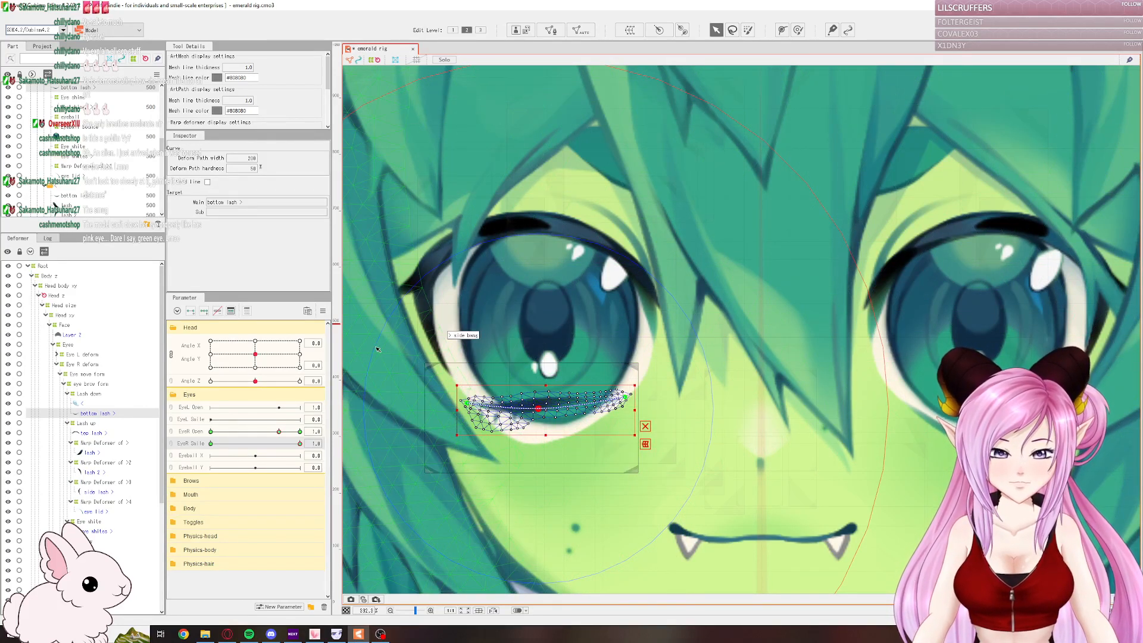
pyautogui.scroll(3, 548, 400)
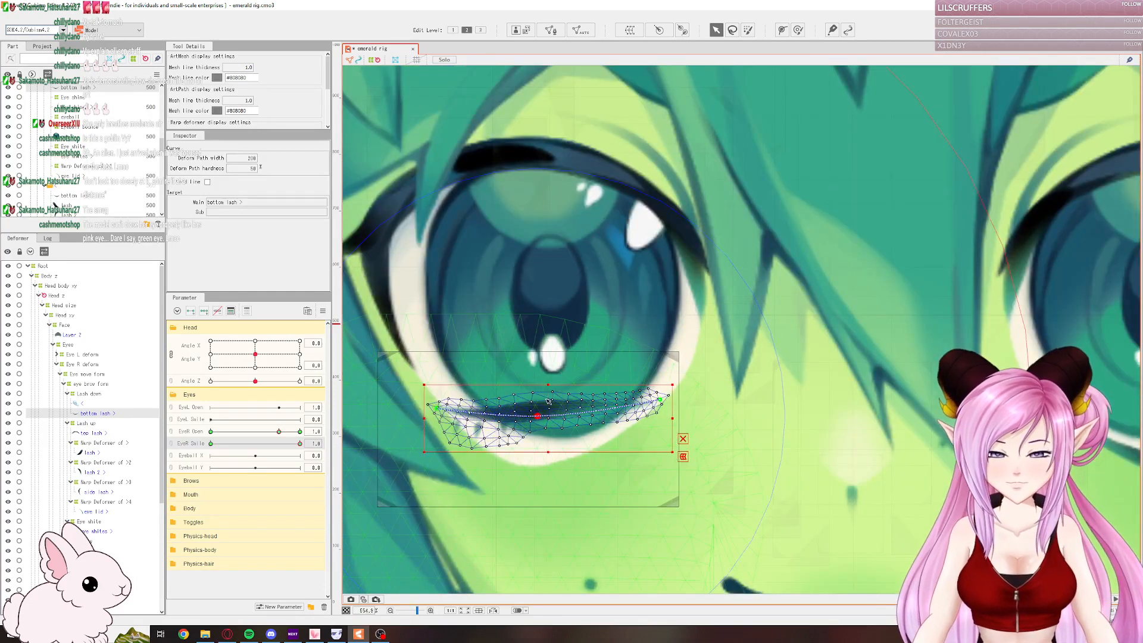
pyautogui.scroll(-2, 548, 400)
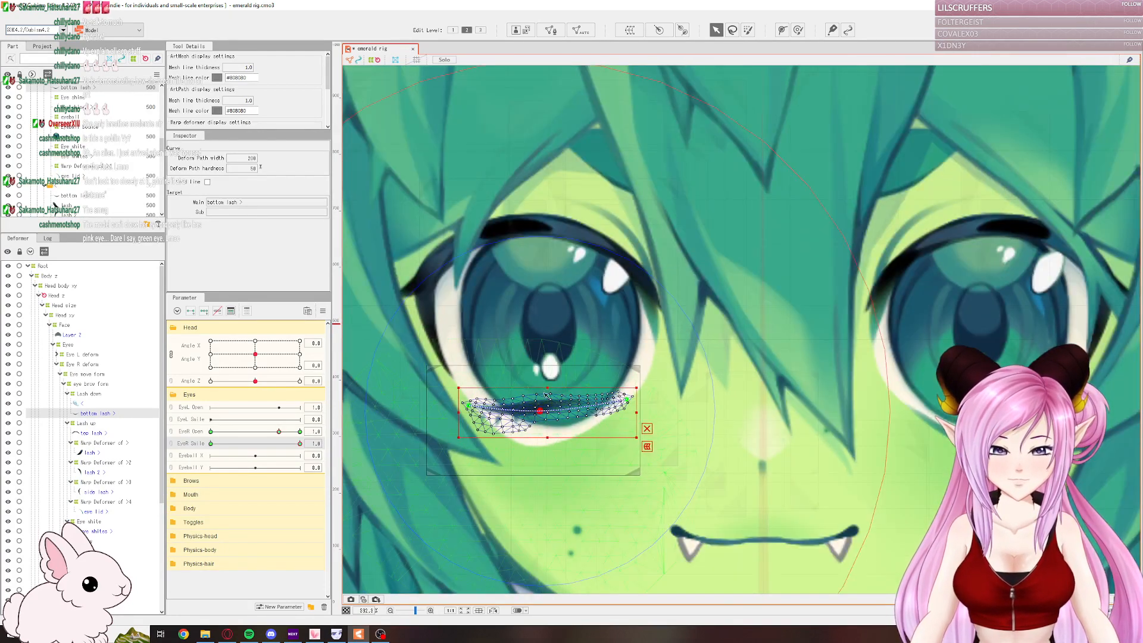
pyautogui.scroll(2, 546, 369)
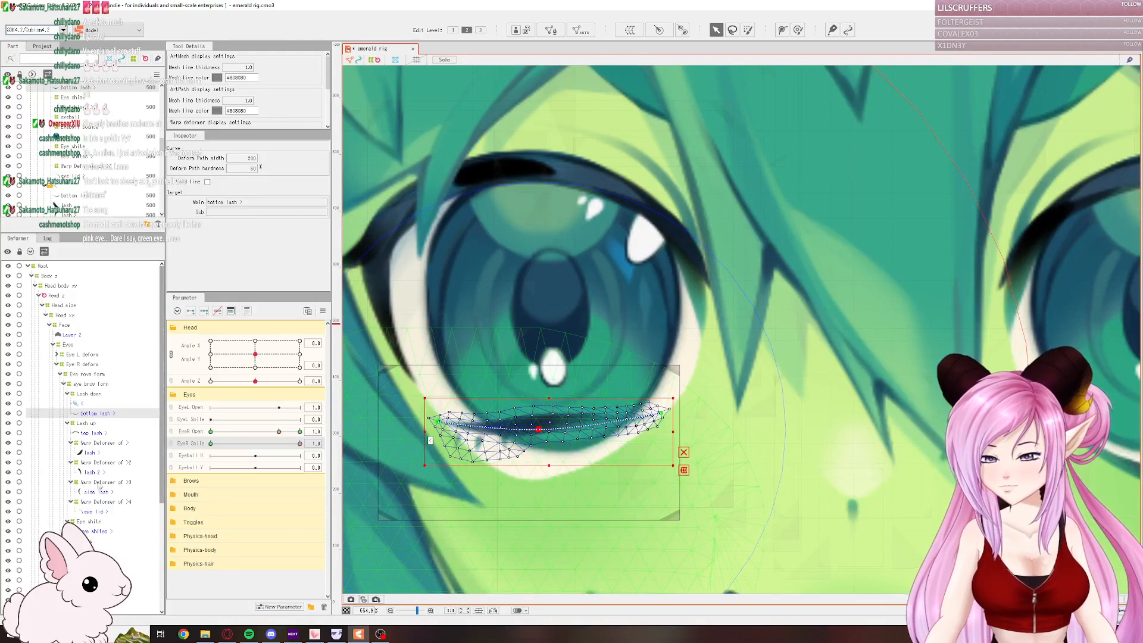
# - Create a warp deformer around the right eye's eye whites mesh, inside the Eye white deformer
pyautogui.click(97, 532)
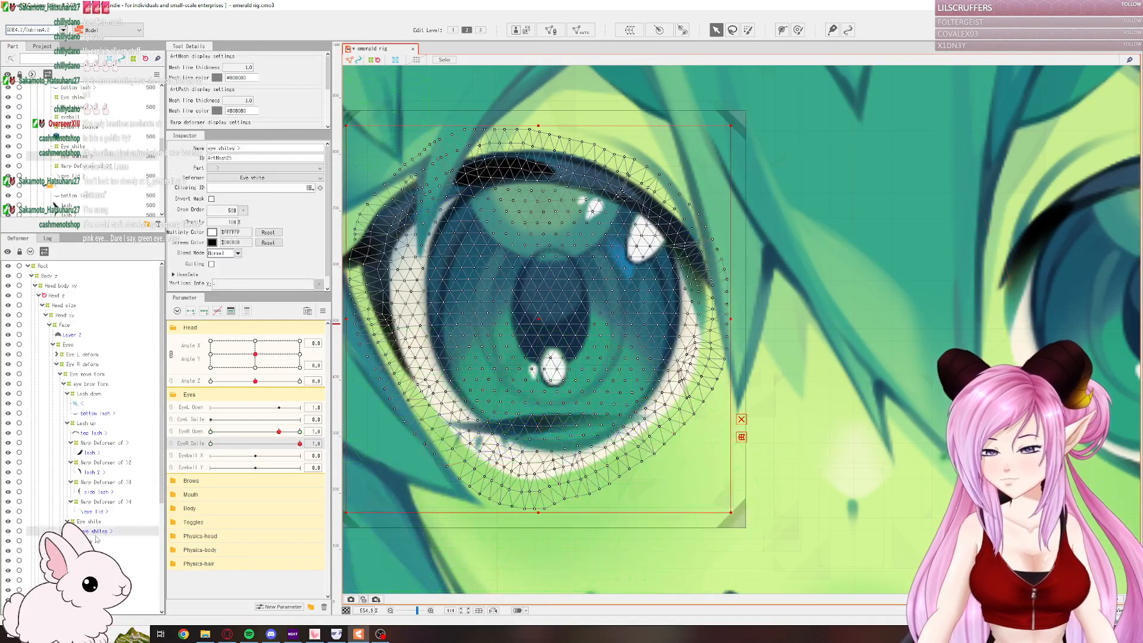
pyautogui.click(630, 29)
pyautogui.click(743, 358)
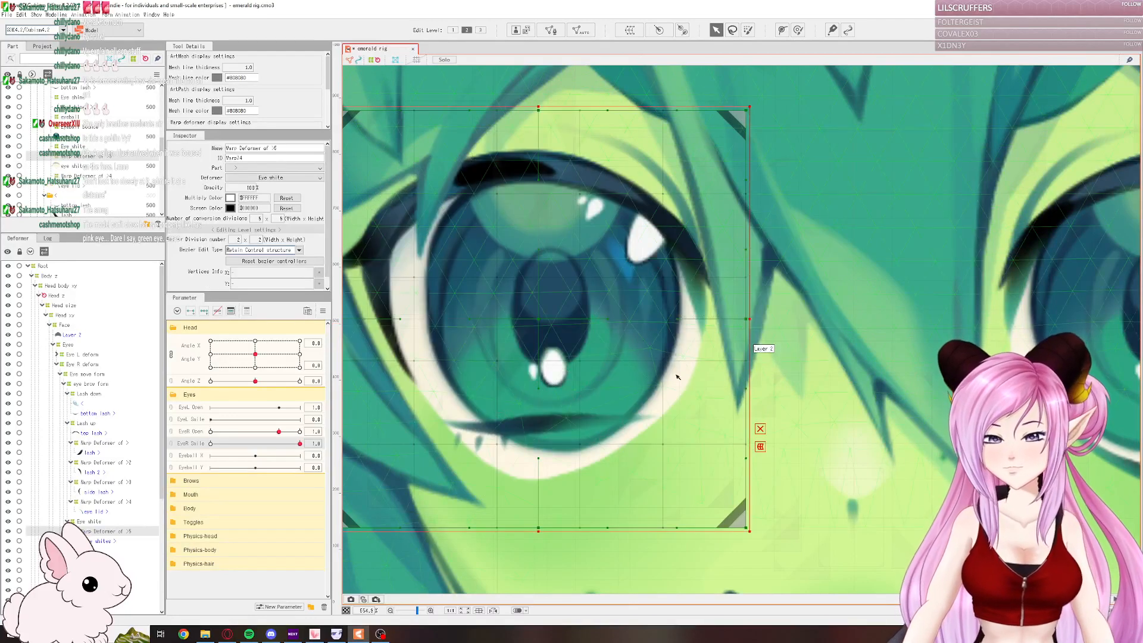
pyautogui.moveTo(538, 531); pyautogui.dragTo(540, 442)
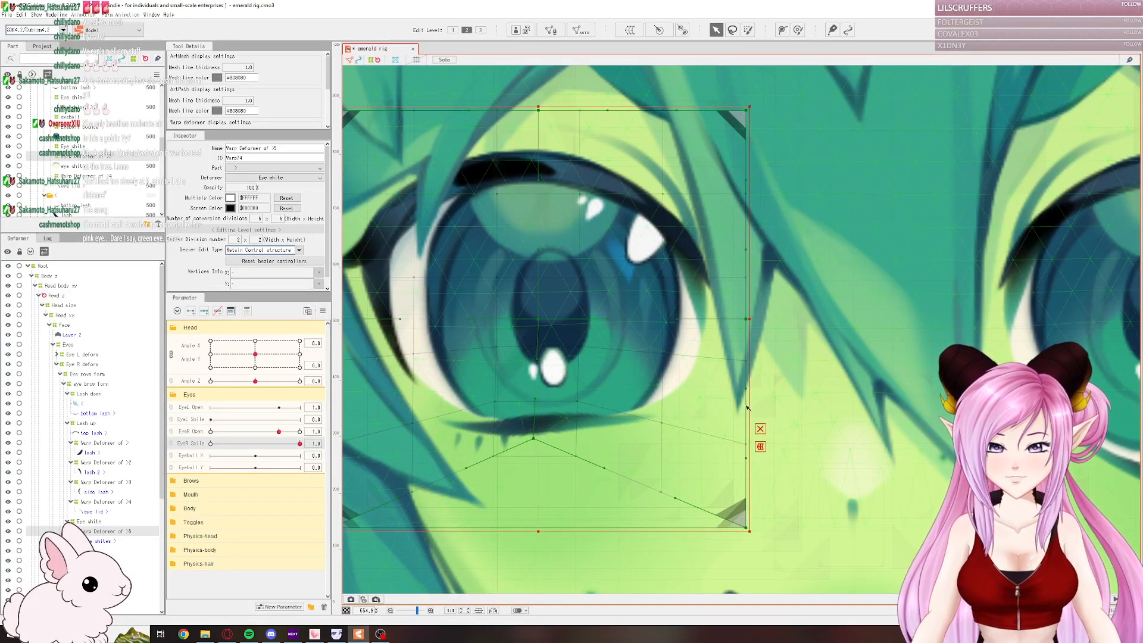
pyautogui.hotkey('ctrl', 'z')
pyautogui.moveTo(661, 423); pyautogui.dragTo(663, 434)
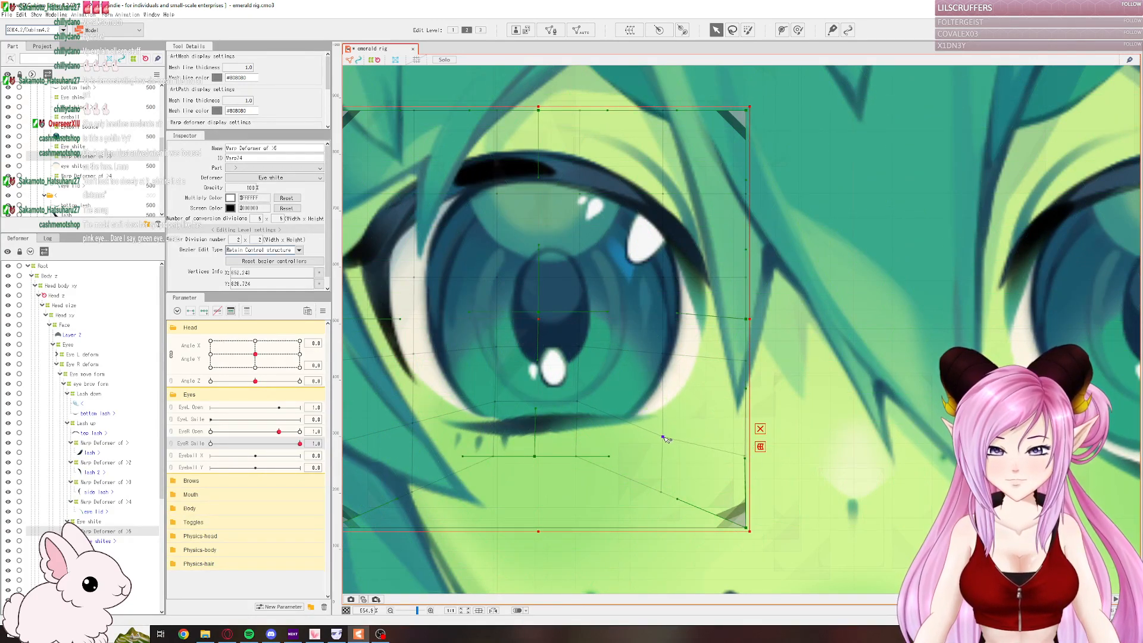
pyautogui.scroll(-3, 524, 387)
pyautogui.scroll(3, 487, 395)
pyautogui.moveTo(552, 393); pyautogui.dragTo(550, 403)
pyautogui.moveTo(470, 416); pyautogui.dragTo(463, 440)
pyautogui.scroll(-5, 508, 305)
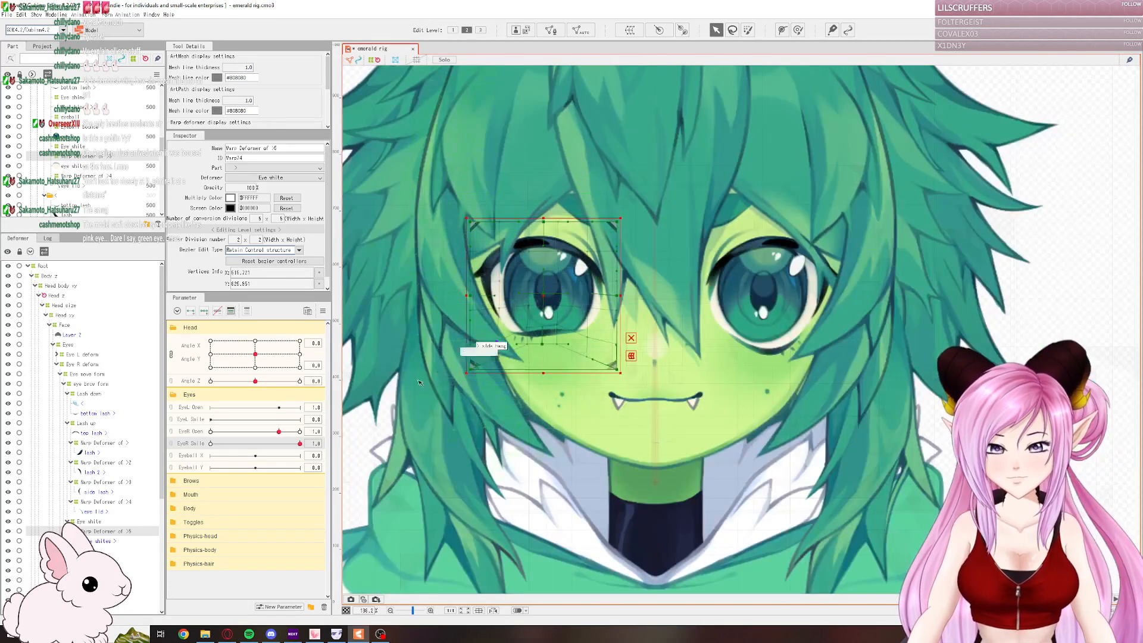
pyautogui.scroll(-1, 585, 393)
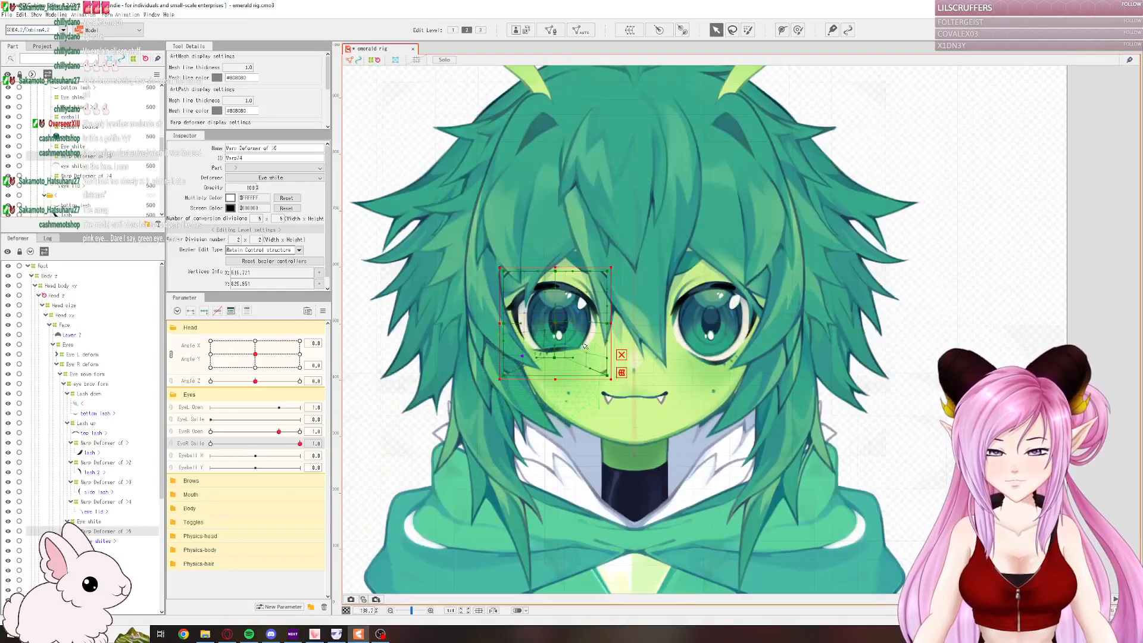
pyautogui.scroll(3, 585, 346)
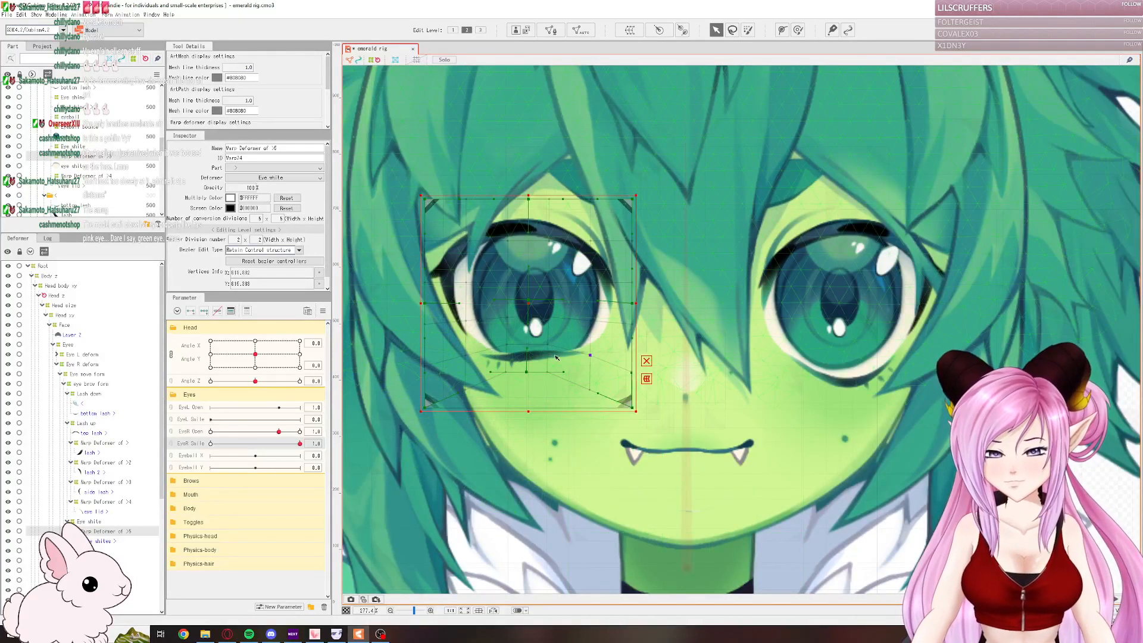
pyautogui.hotkey('ctrl', 'z')
pyautogui.hotkey('ctrl', 'z')
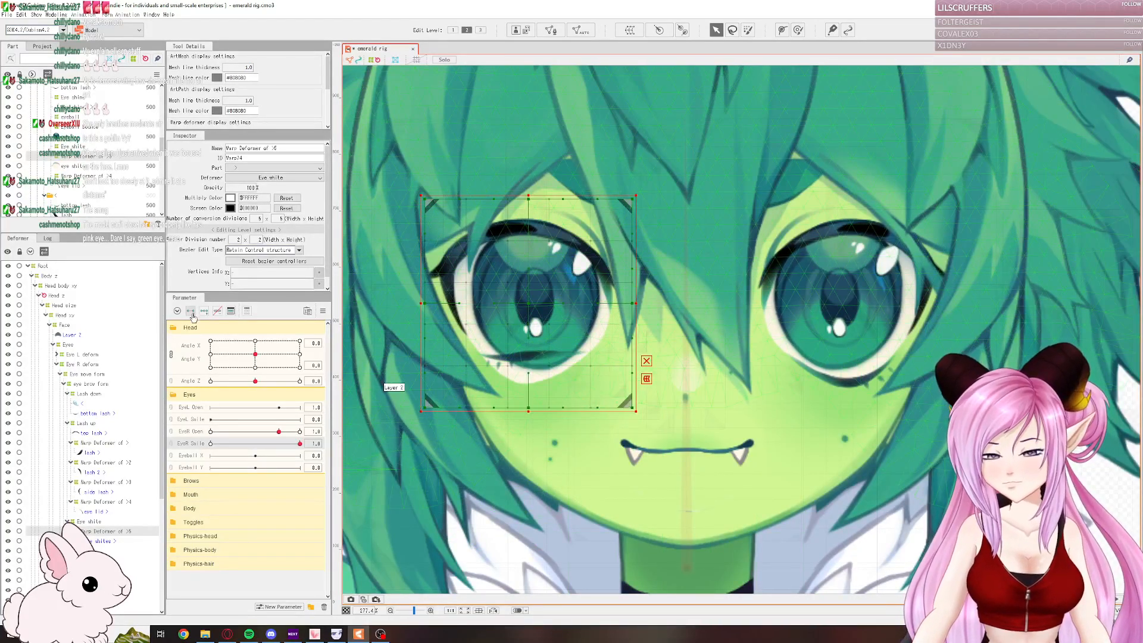
# - Add two EyeR Smile keys to the eye whites warp deformer, raise its lower middle control point at 1.0, and lower the neighbouring points slightly
pyautogui.scroll(3, 556, 390)
pyautogui.moveTo(516, 484); pyautogui.dragTo(515, 396)
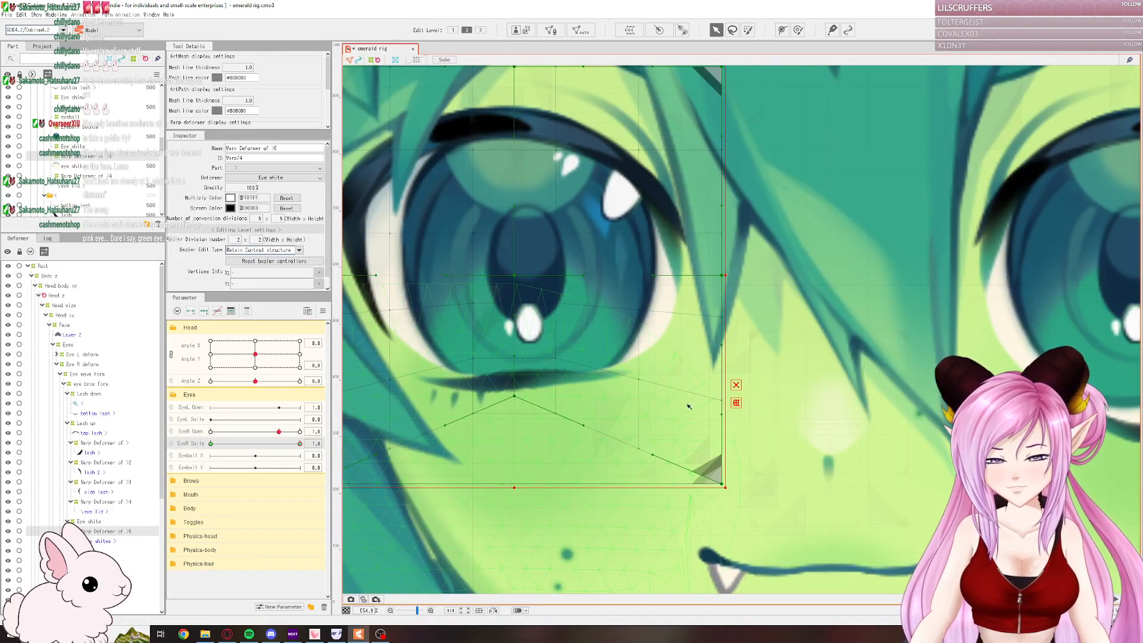
pyautogui.moveTo(639, 379); pyautogui.dragTo(640, 389)
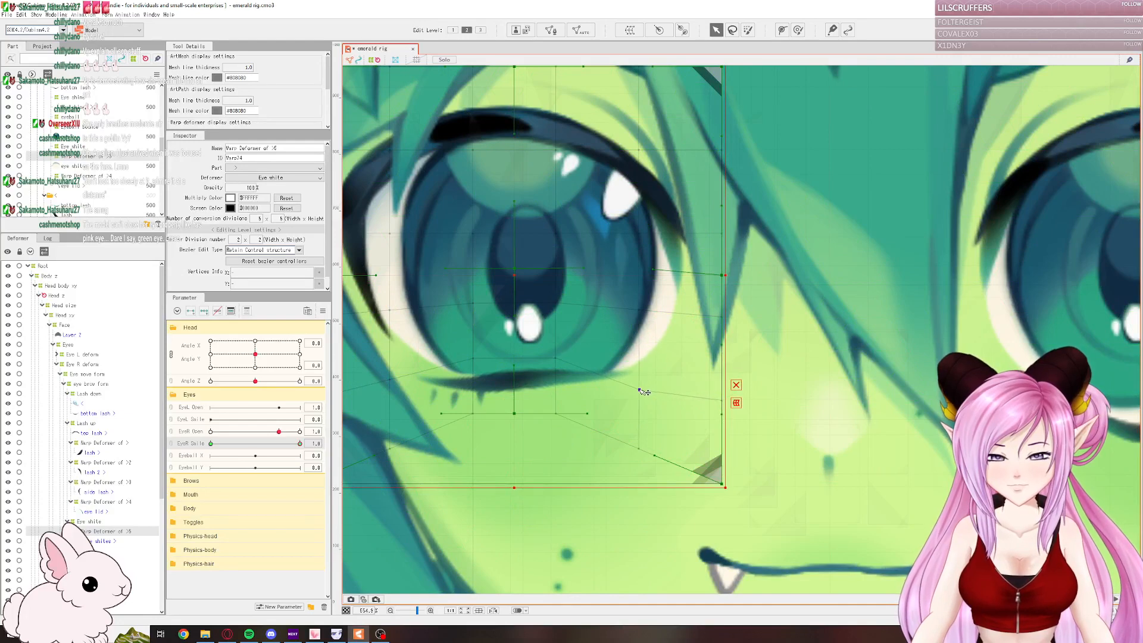
pyautogui.moveTo(539, 291); pyautogui.dragTo(628, 288)
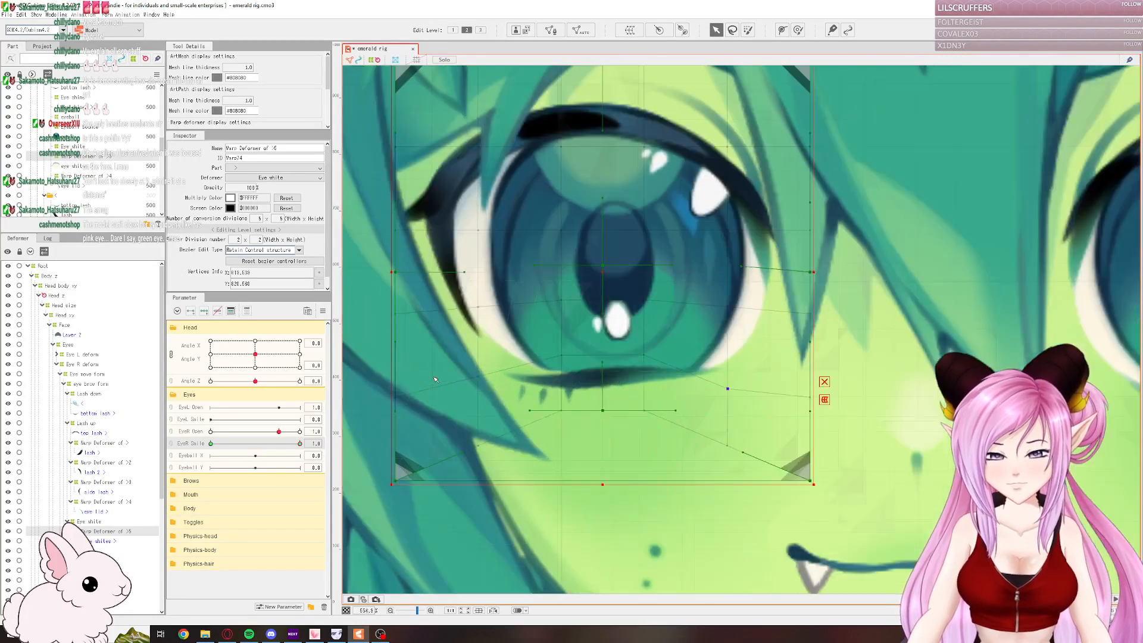
pyautogui.moveTo(561, 357); pyautogui.dragTo(563, 366)
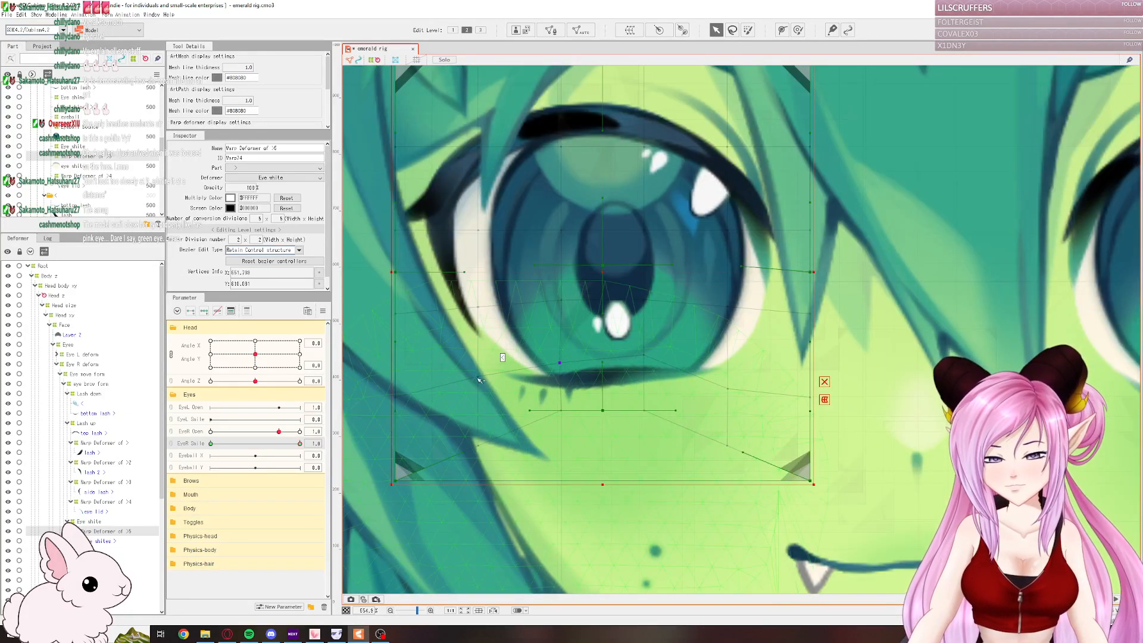
pyautogui.moveTo(480, 380)
pyautogui.mouseDown()
pyautogui.moveTo(469, 399)
pyautogui.moveTo(481, 399)
pyautogui.mouseUp()
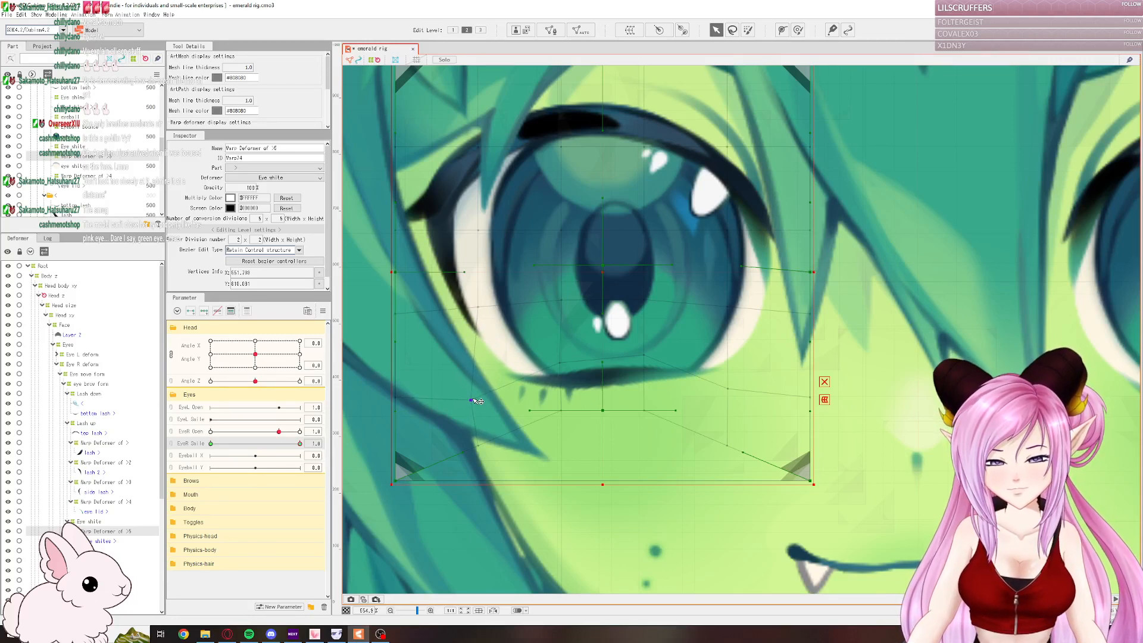
# - Sweep EyeR Smile between 0.0 and 1.0 and compare the right eye with the left on the whole face
pyautogui.scroll(-10, 477, 401)
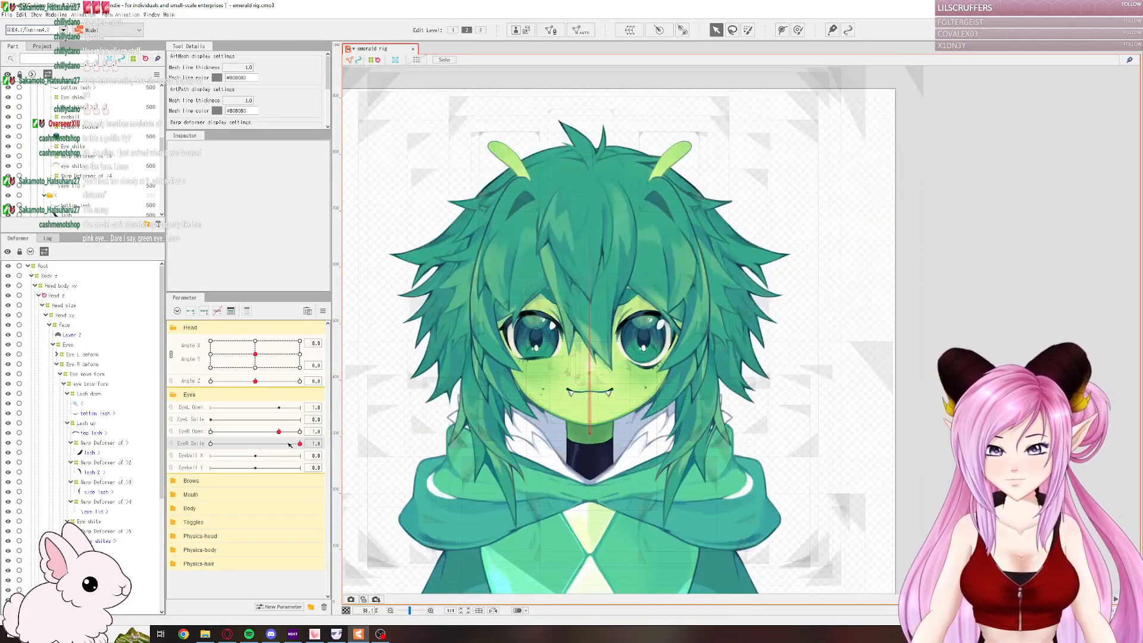
pyautogui.moveTo(300, 443); pyautogui.dragTo(371, 455)
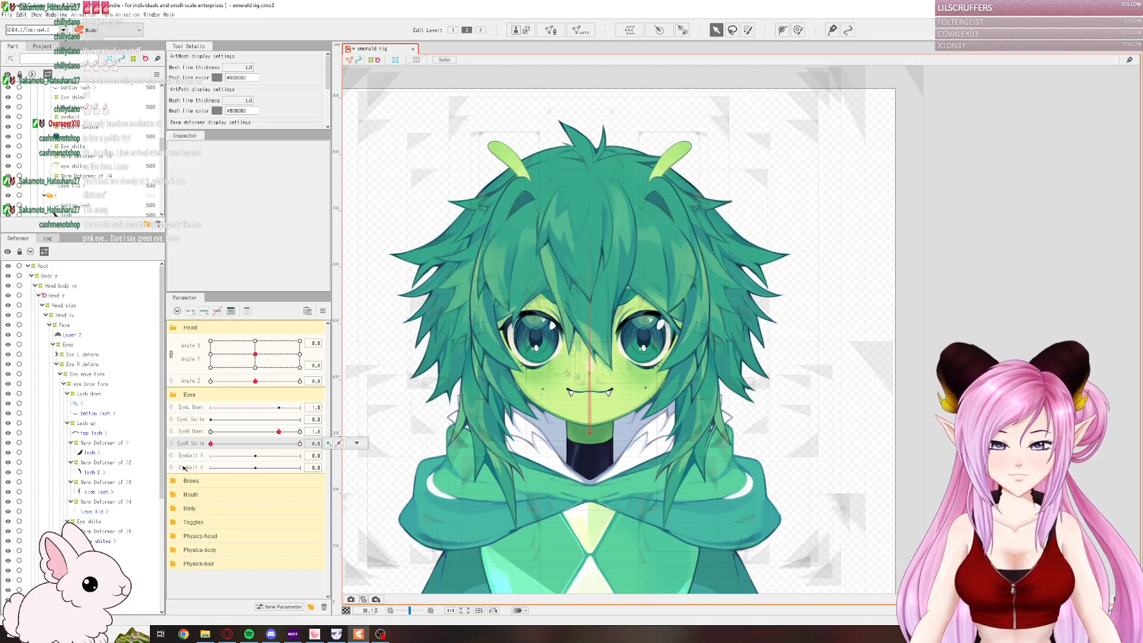
pyautogui.moveTo(249, 467); pyautogui.dragTo(326, 471)
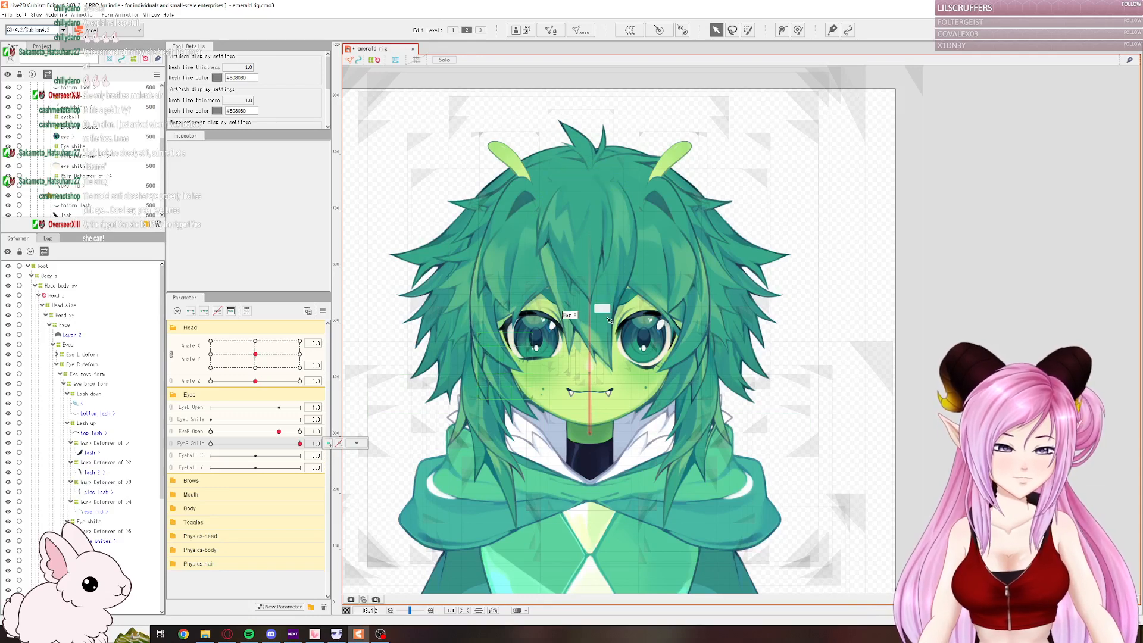
# - Add two keys on EyeR Smile for the right eye's top lash mesh and set EyeR Open to 0.0
pyautogui.scroll(6, 552, 320)
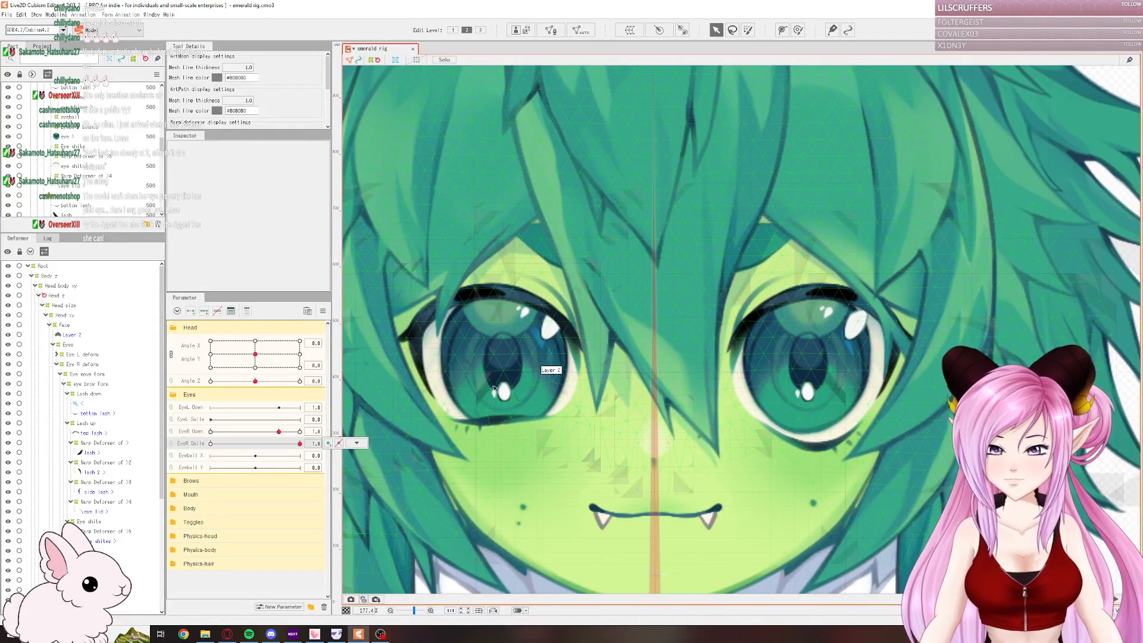
pyautogui.scroll(1, 390, 390)
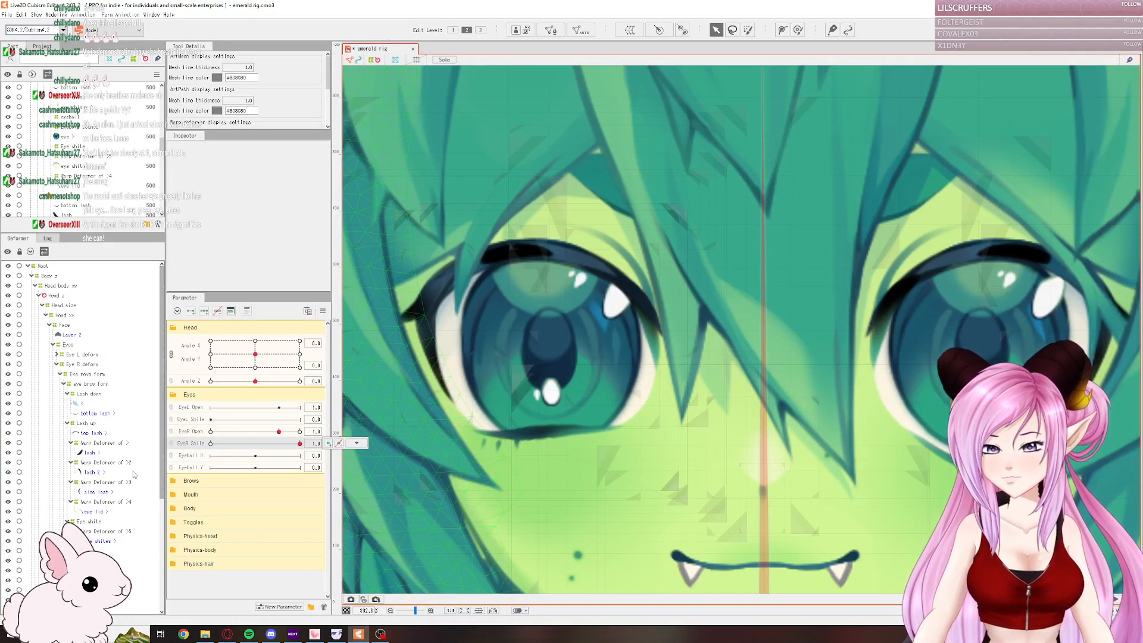
pyautogui.click(90, 435)
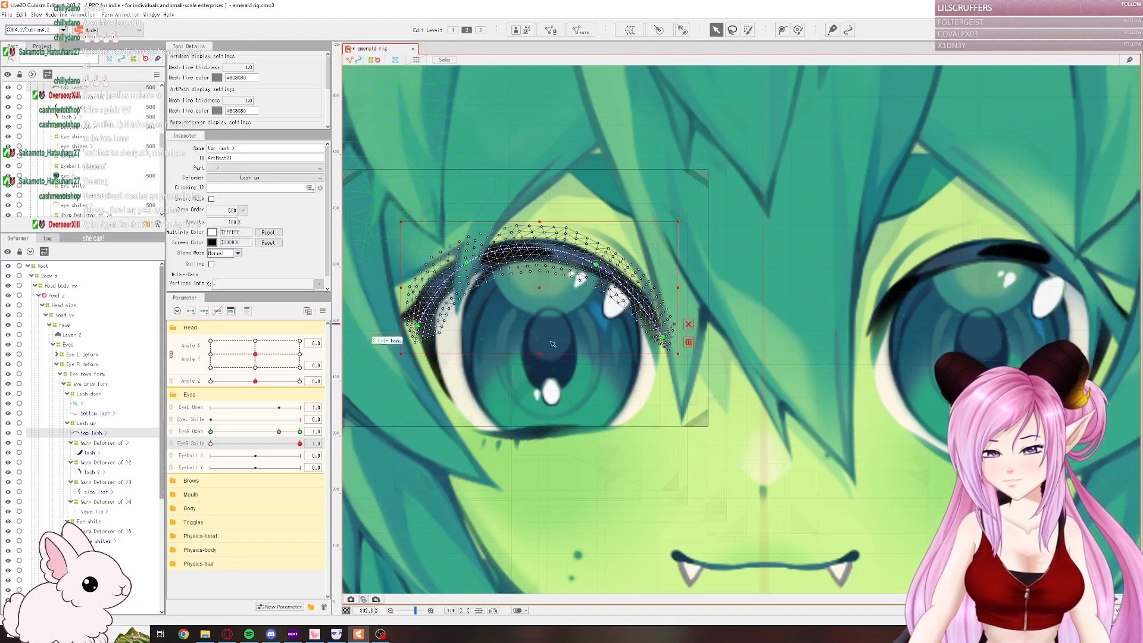
pyautogui.scroll(-1, 711, 357)
pyautogui.scroll(1, 559, 323)
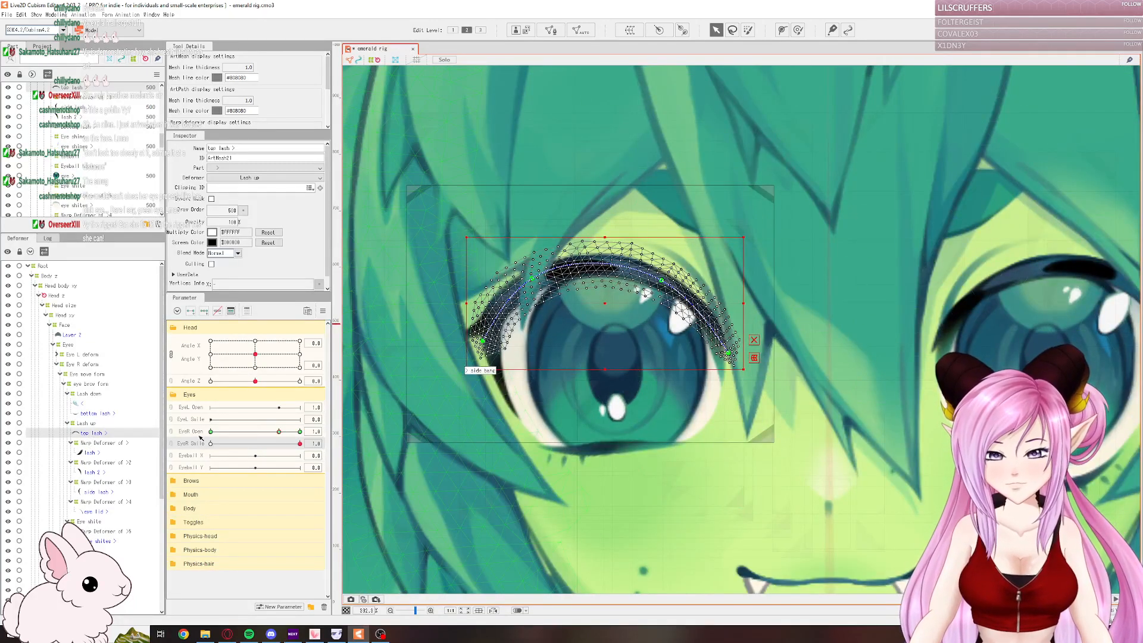
pyautogui.moveTo(278, 433); pyautogui.dragTo(177, 451)
# - With EyeR Open 0.0 and EyeR Smile 1.0, raise the two middle deform path points of the top lash into an upward arc
pyautogui.scroll(2, 533, 378)
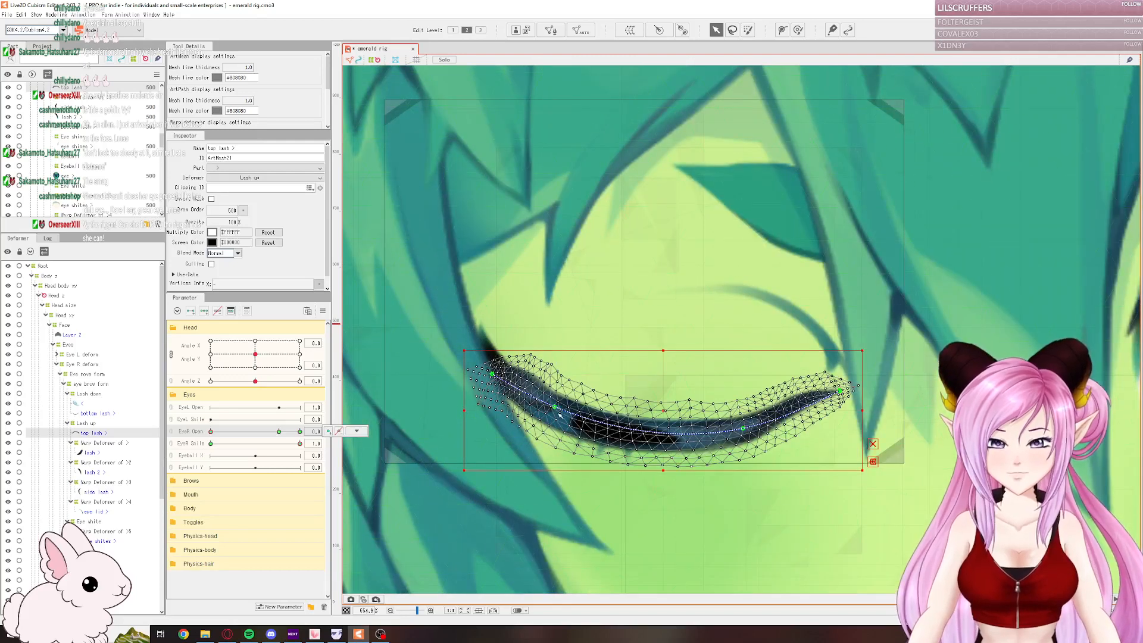
pyautogui.moveTo(555, 407); pyautogui.dragTo(555, 358)
pyautogui.moveTo(743, 429); pyautogui.dragTo(746, 350)
pyautogui.moveTo(555, 357); pyautogui.dragTo(556, 347)
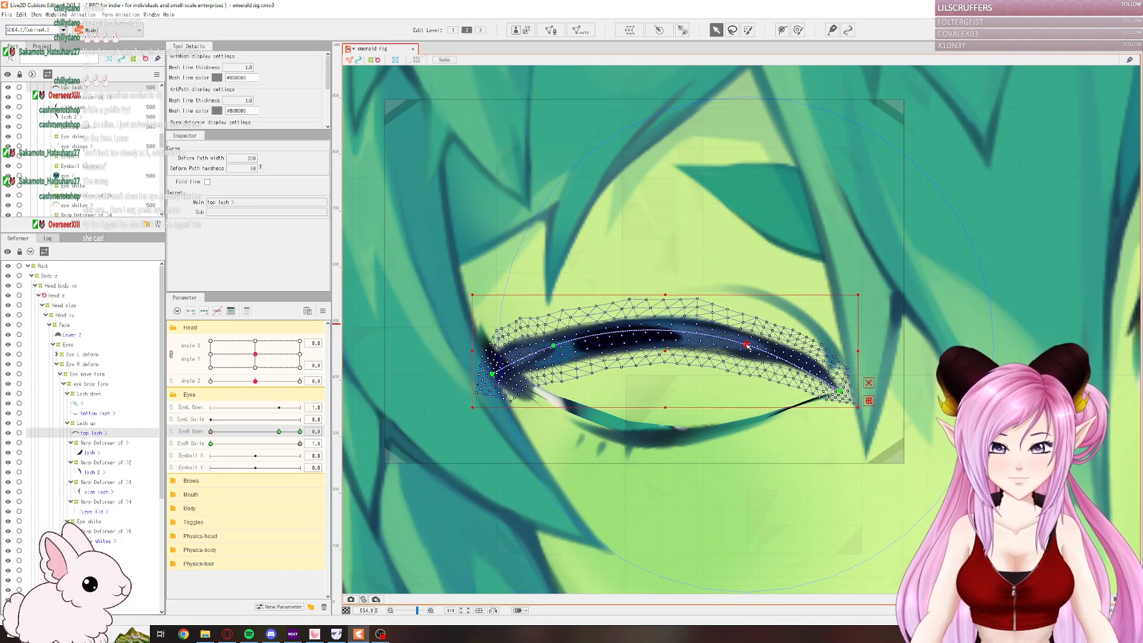
pyautogui.scroll(-6, 652, 321)
pyautogui.scroll(6, 625, 319)
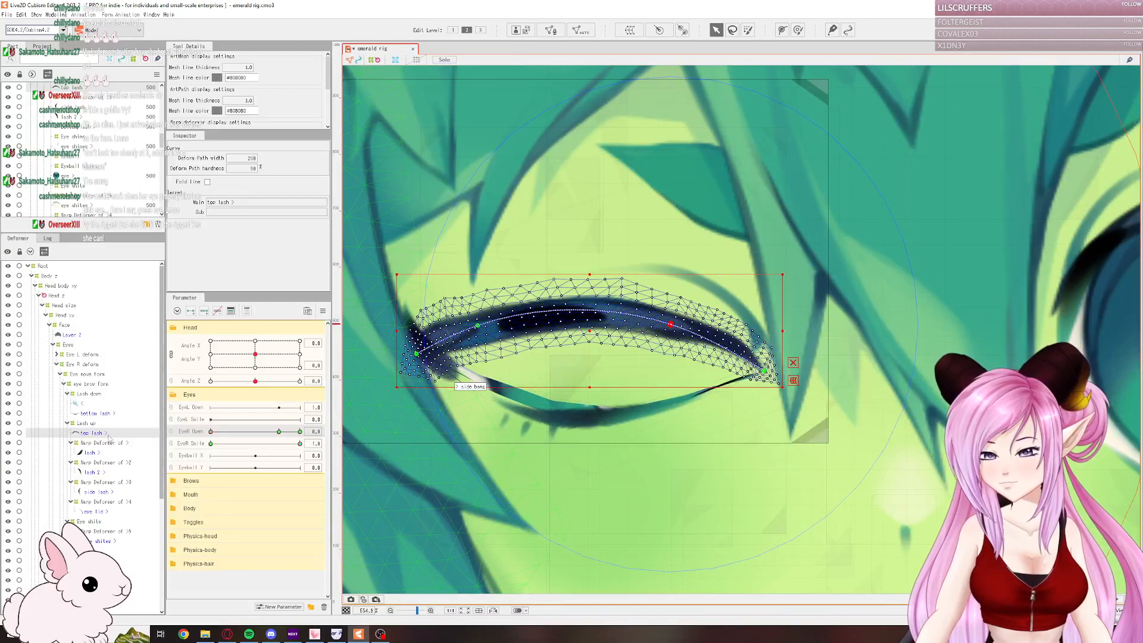
# - Curve the closed bottom lash upward, move it under the top lash arc, fine-tune its deform path points, and test EyeR Open
pyautogui.click(102, 414)
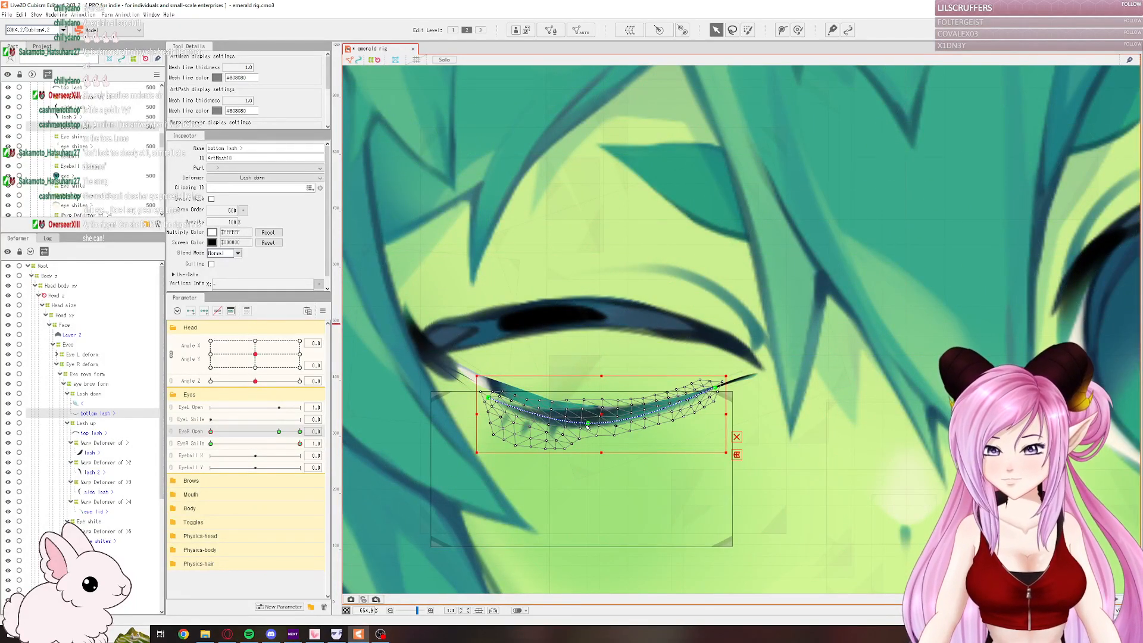
pyautogui.moveTo(588, 425); pyautogui.dragTo(592, 381)
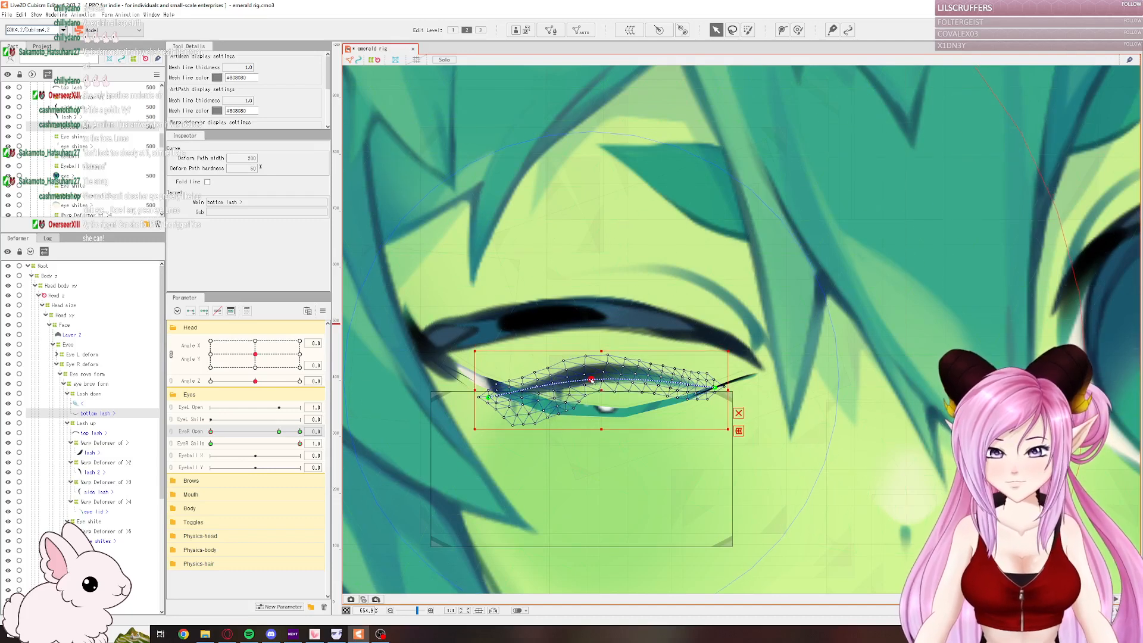
pyautogui.moveTo(601, 392); pyautogui.dragTo(599, 340)
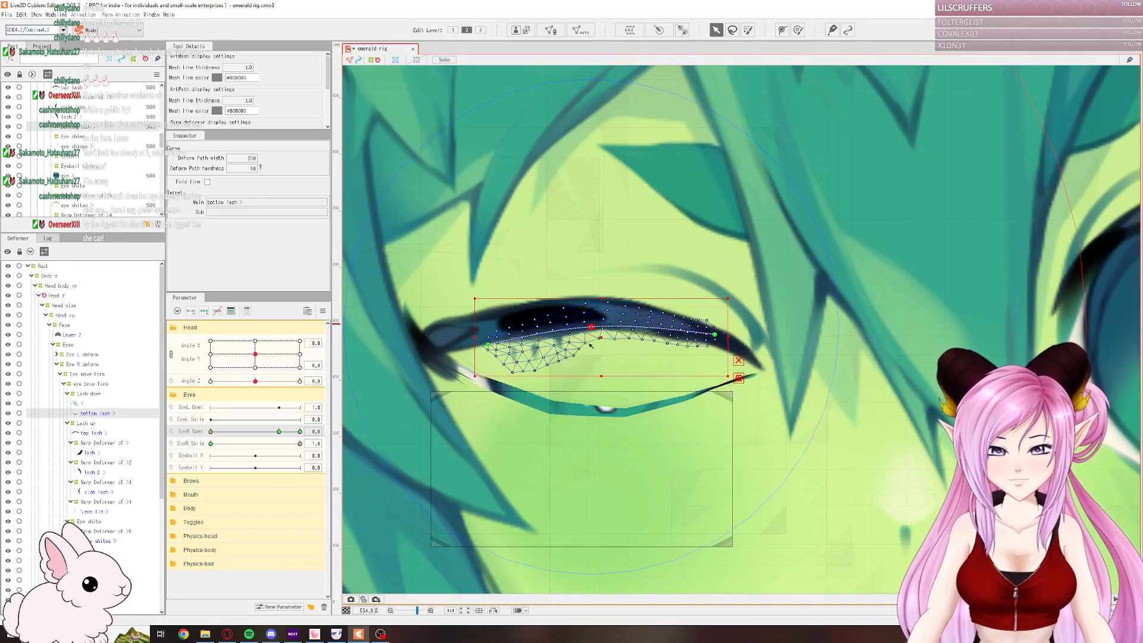
pyautogui.moveTo(488, 344); pyautogui.dragTo(486, 337)
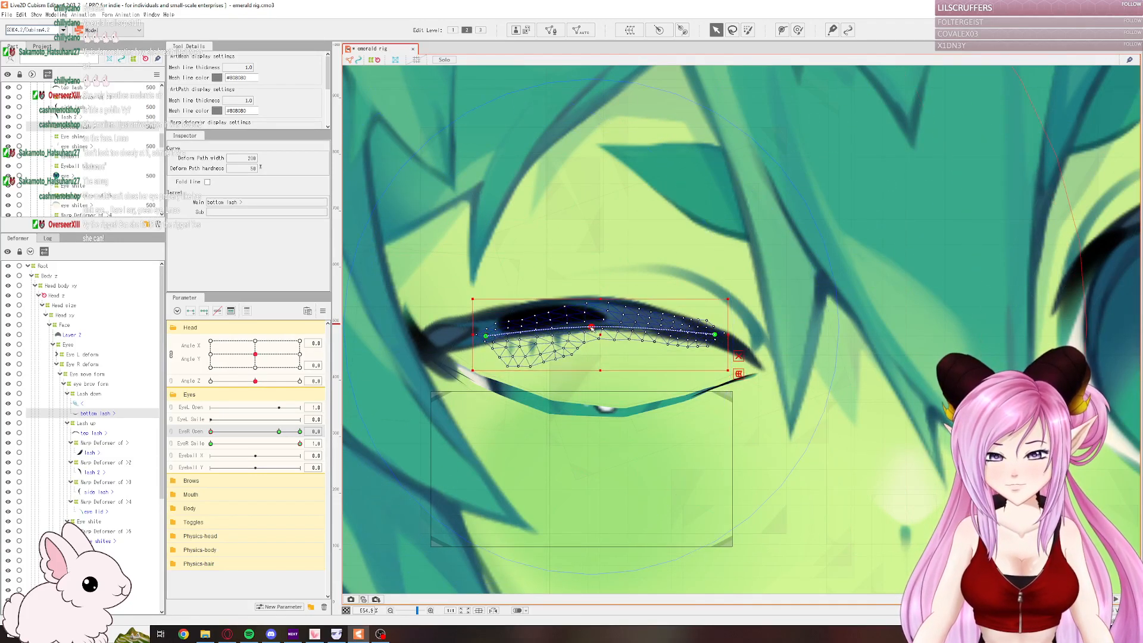
pyautogui.moveTo(591, 327); pyautogui.dragTo(589, 323)
pyautogui.moveTo(715, 334); pyautogui.dragTo(714, 337)
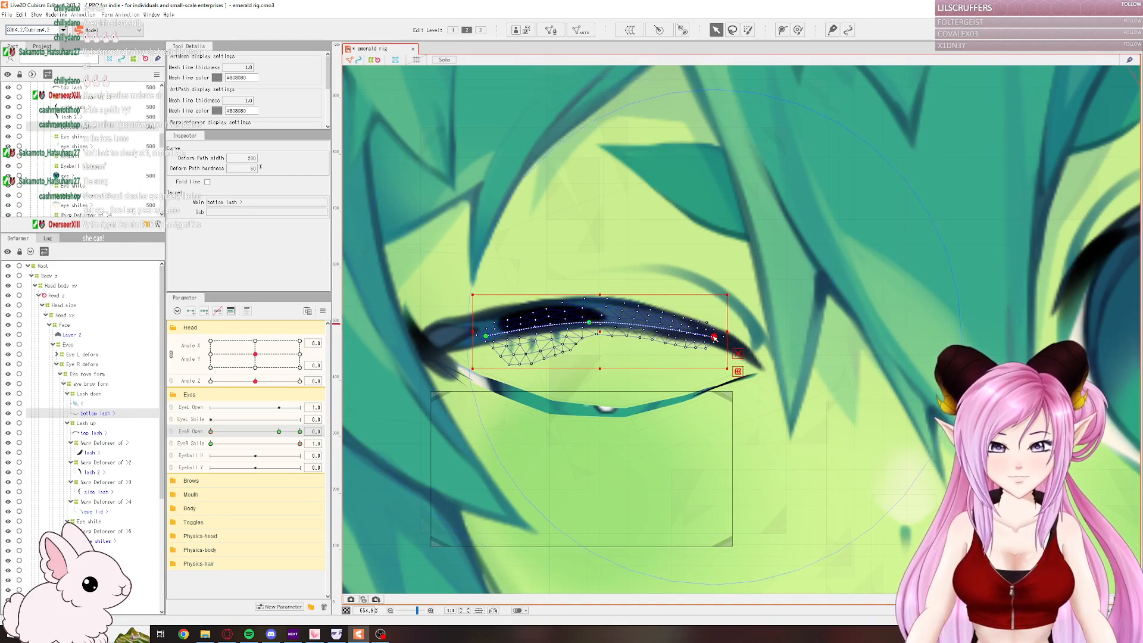
pyautogui.scroll(-5, 520, 339)
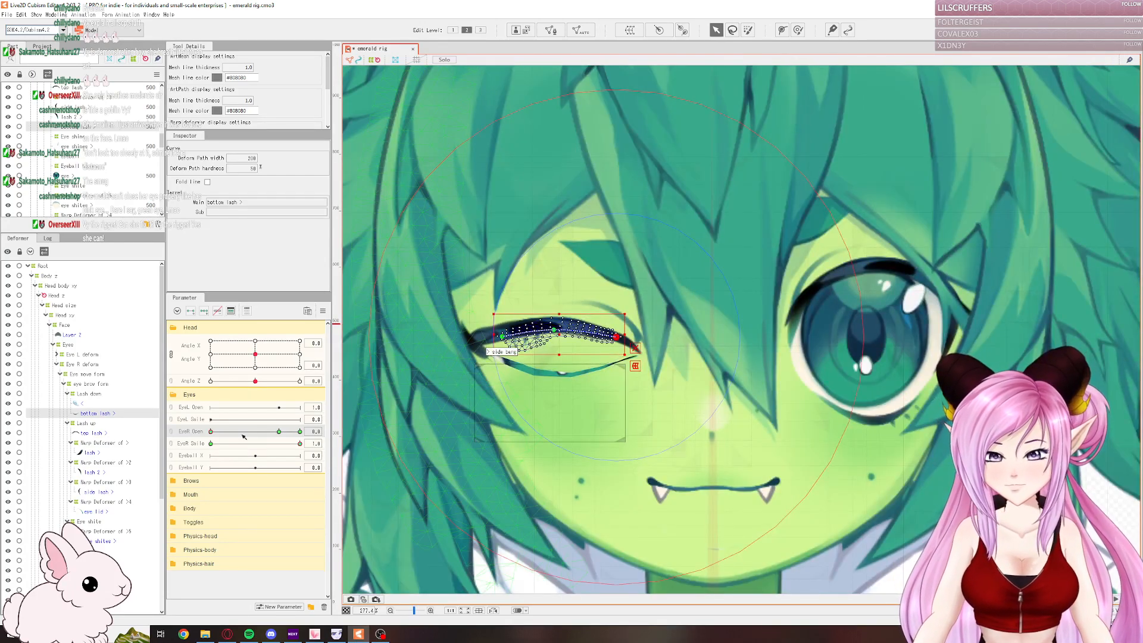
pyautogui.moveTo(211, 432)
pyautogui.mouseDown()
pyautogui.moveTo(250, 430)
pyautogui.moveTo(202, 431)
pyautogui.mouseUp()
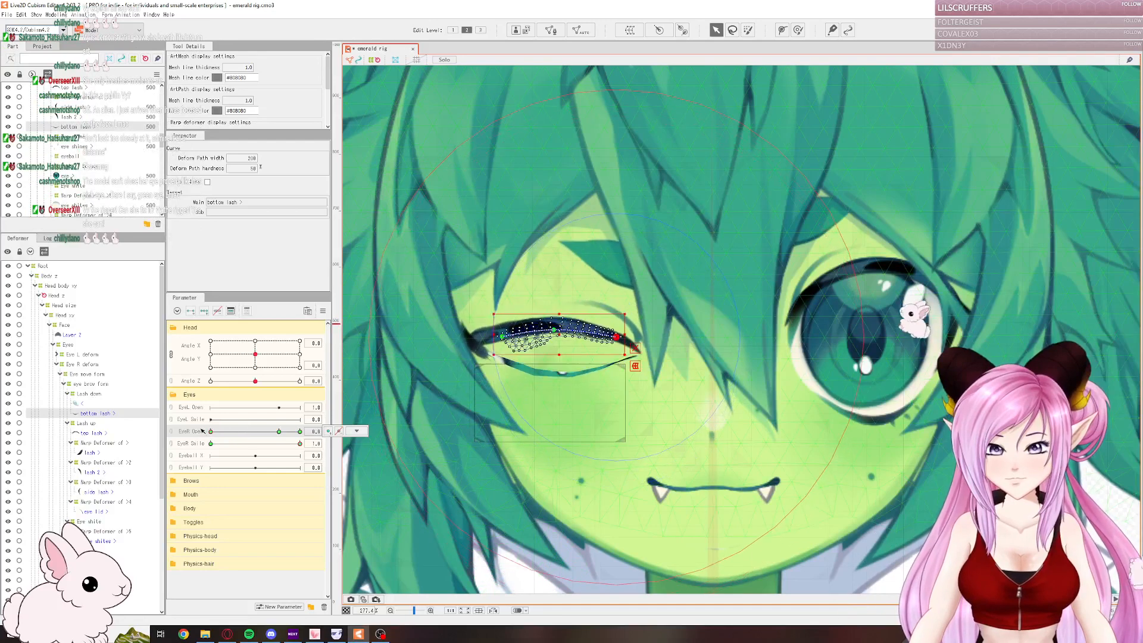
# - Key EyeR Smile on the outer corner lash's warp deformer, rotate it to fit the closed smiling top lash, and test EyeR Open
pyautogui.scroll(1, 402, 330)
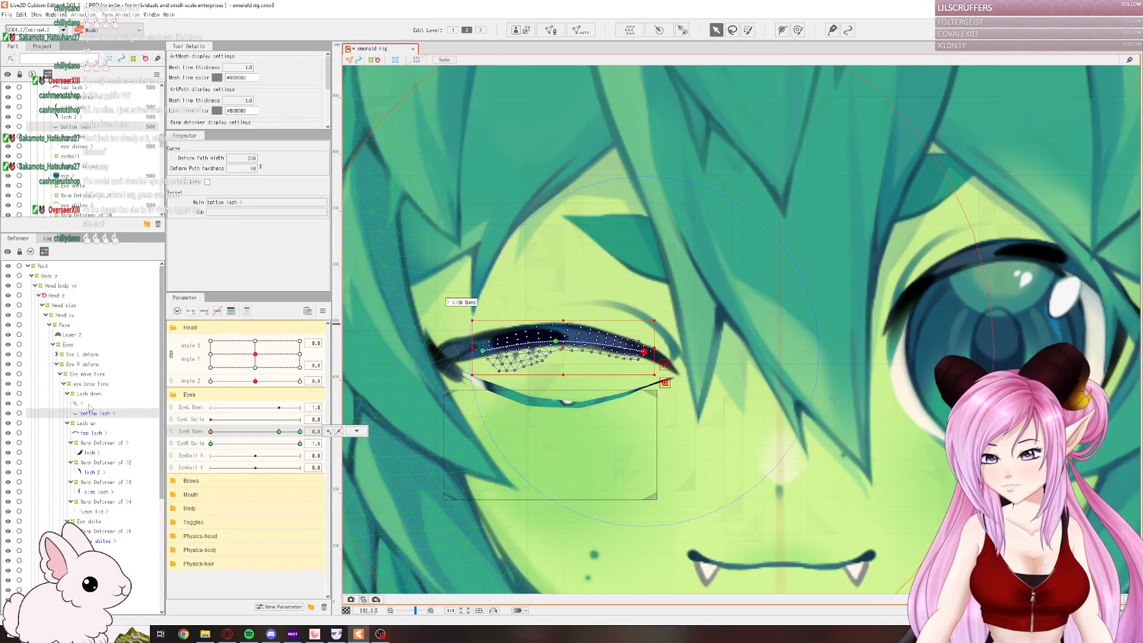
pyautogui.click(99, 442)
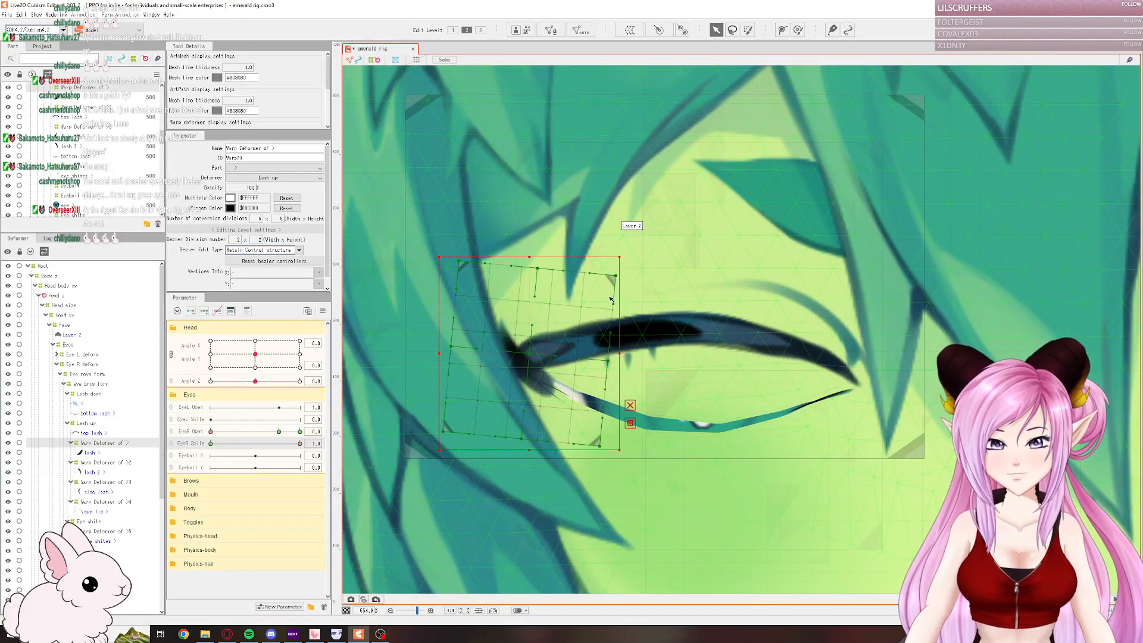
pyautogui.moveTo(620, 251); pyautogui.dragTo(516, 341)
pyautogui.scroll(-3, 512, 329)
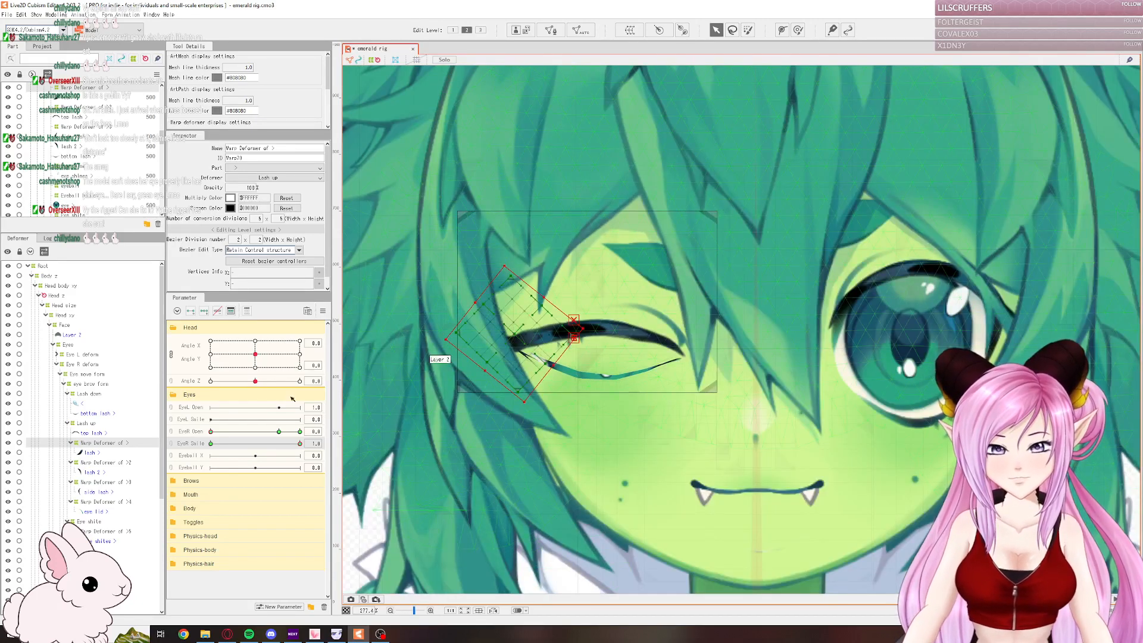
pyautogui.moveTo(212, 432)
pyautogui.mouseDown()
pyautogui.moveTo(276, 431)
pyautogui.moveTo(206, 444)
pyautogui.mouseUp()
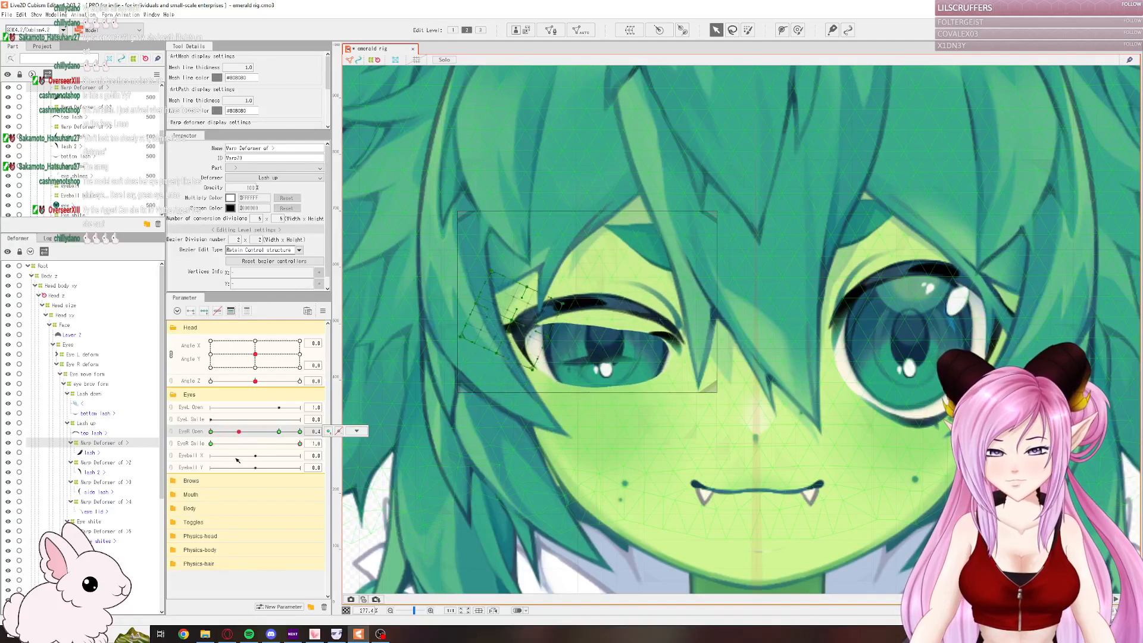
# - Key EyeR Smile on the lash 2 warp deformer, rotate and raise it onto the top lash's inner end, and test EyeR Open
pyautogui.scroll(3, 486, 359)
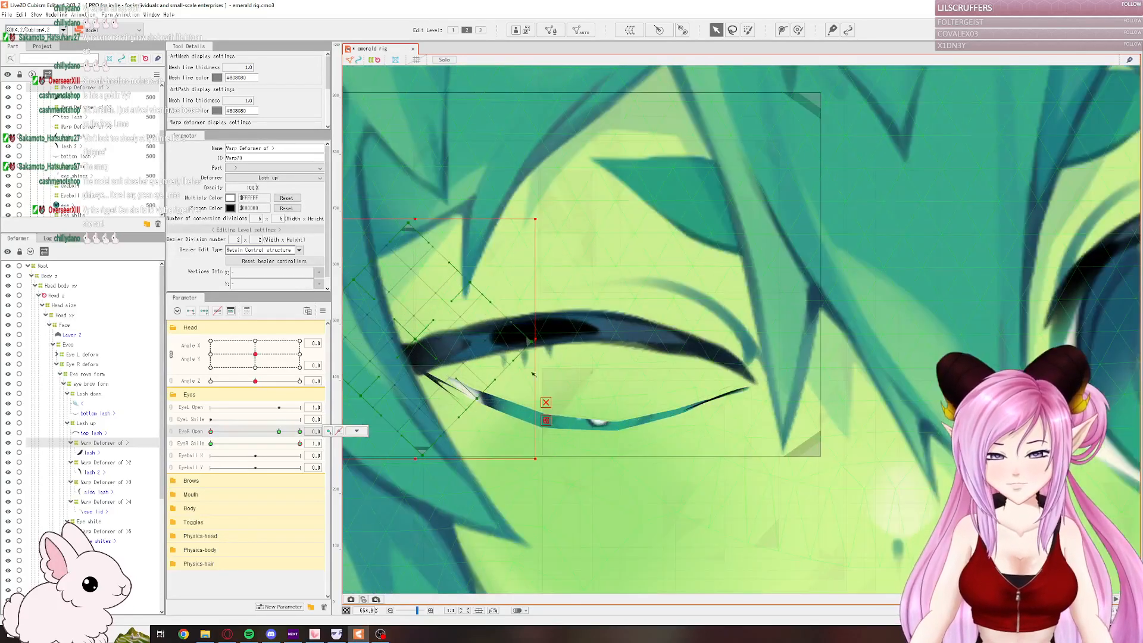
pyautogui.click(104, 465)
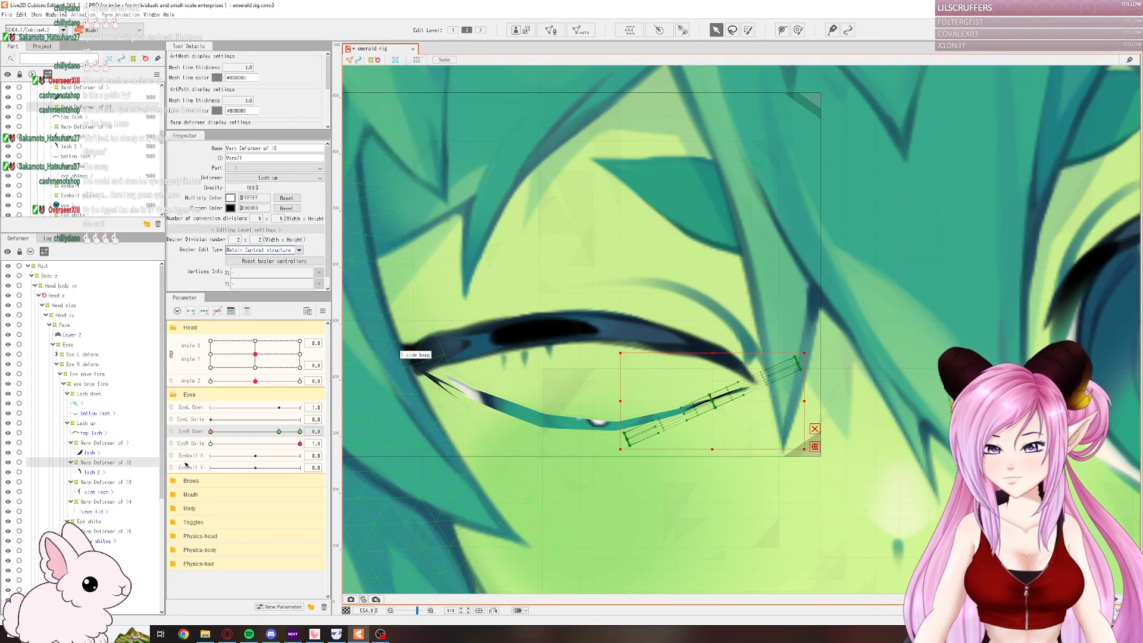
pyautogui.click(195, 446)
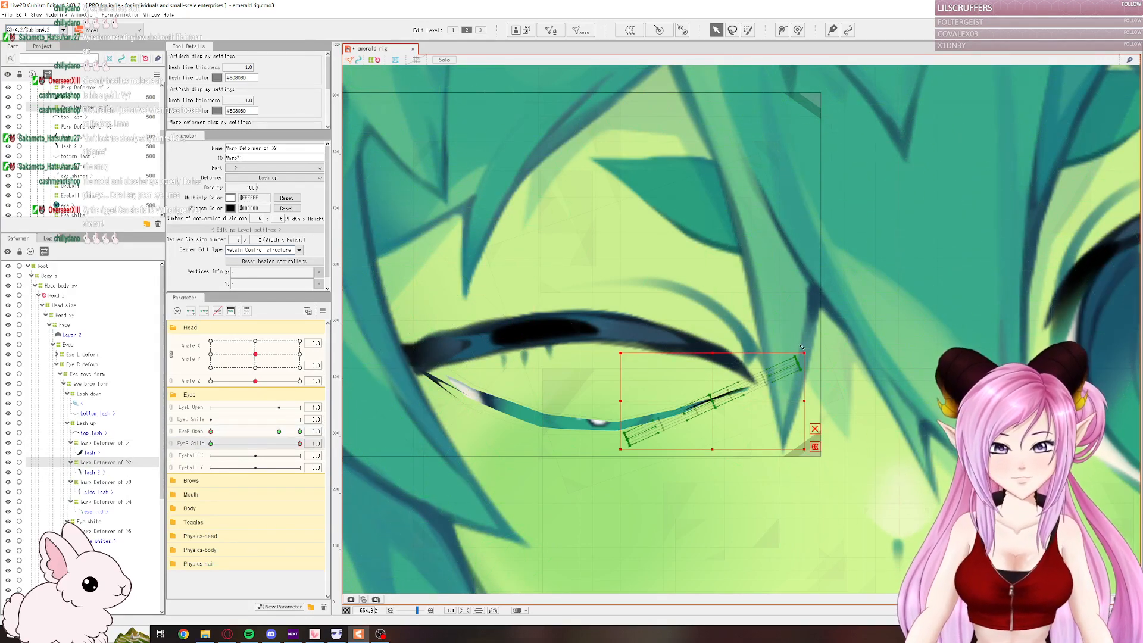
pyautogui.moveTo(813, 348); pyautogui.dragTo(825, 407)
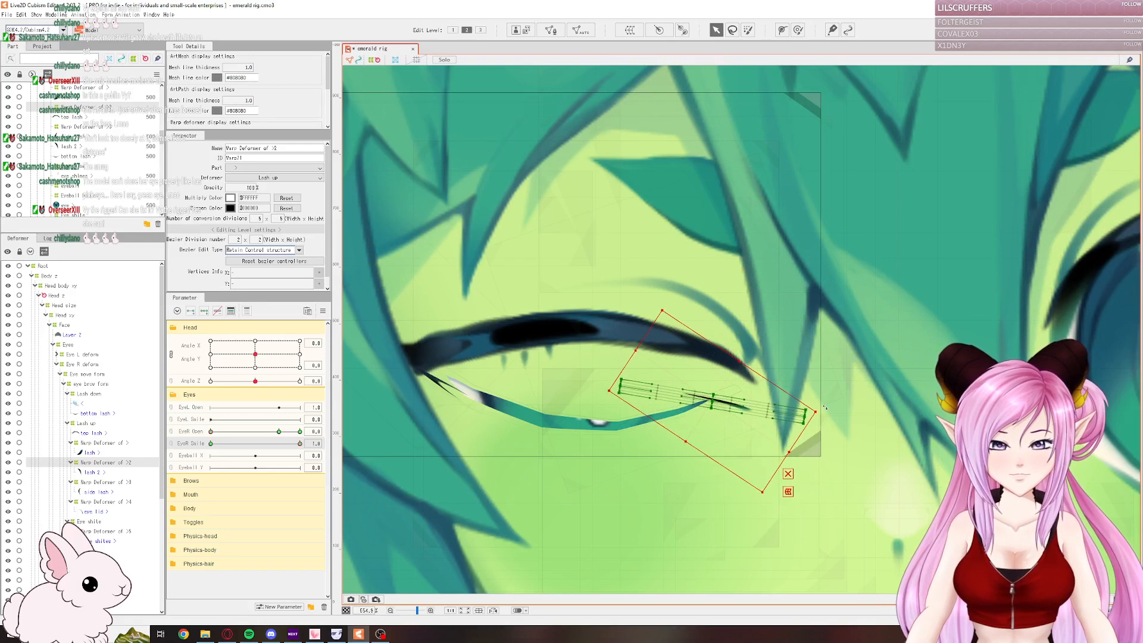
pyautogui.moveTo(712, 400); pyautogui.dragTo(713, 360)
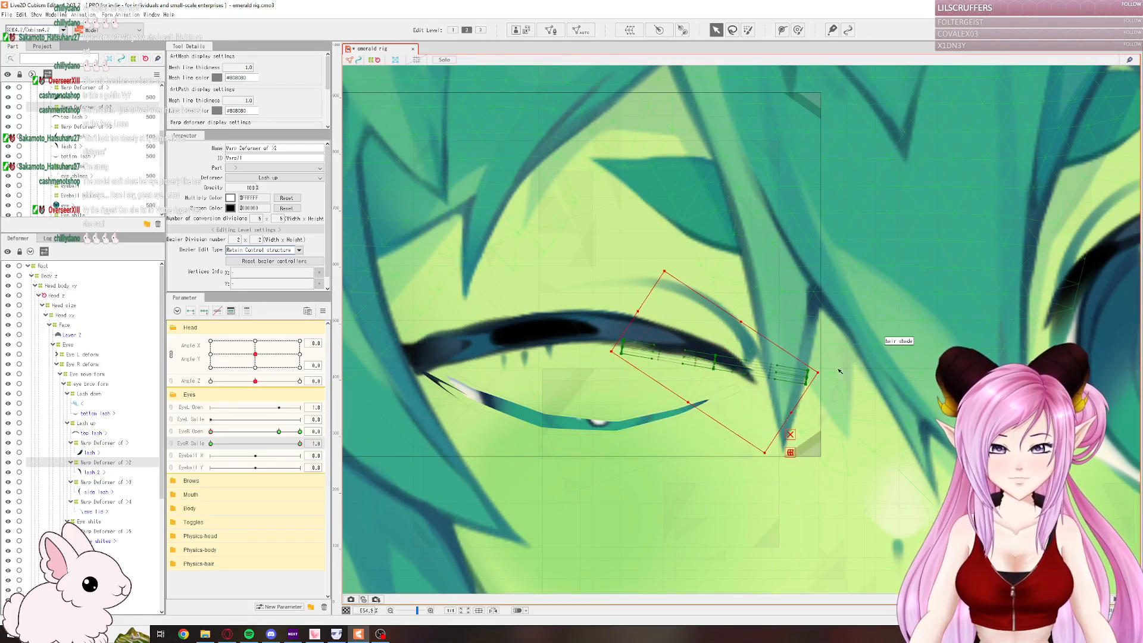
pyautogui.moveTo(823, 369); pyautogui.dragTo(820, 391)
pyautogui.moveTo(714, 362); pyautogui.dragTo(716, 359)
pyautogui.moveTo(210, 431); pyautogui.dragTo(176, 455)
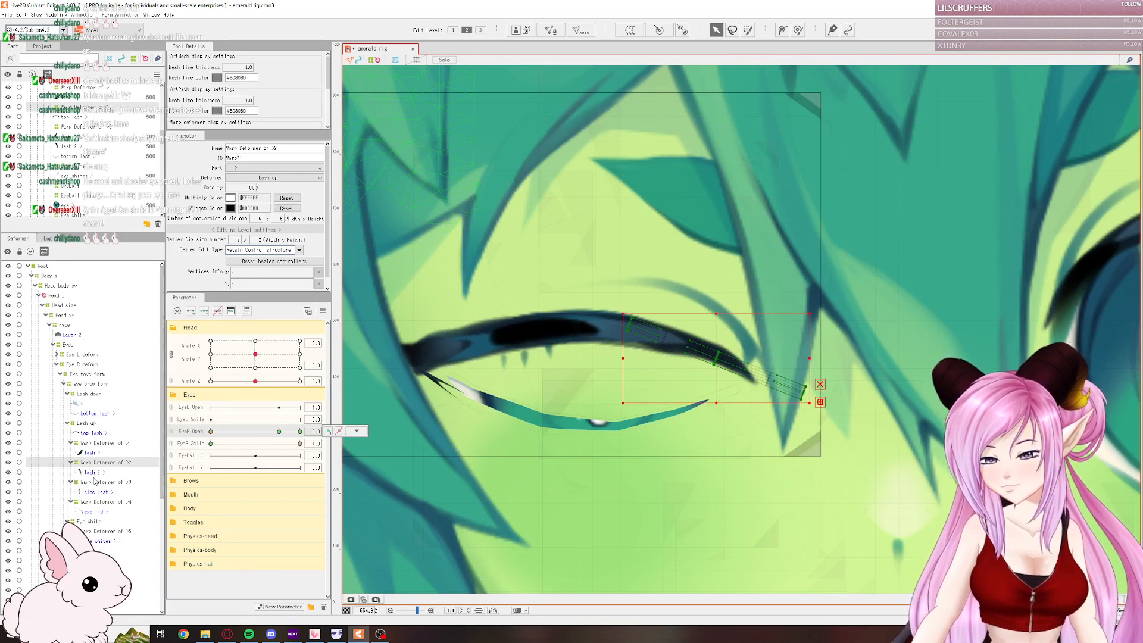
# - Key EyeR Smile on the side lash warp deformer, then rotate and raise it behind the outer end of the closed top lash
pyautogui.click(94, 481)
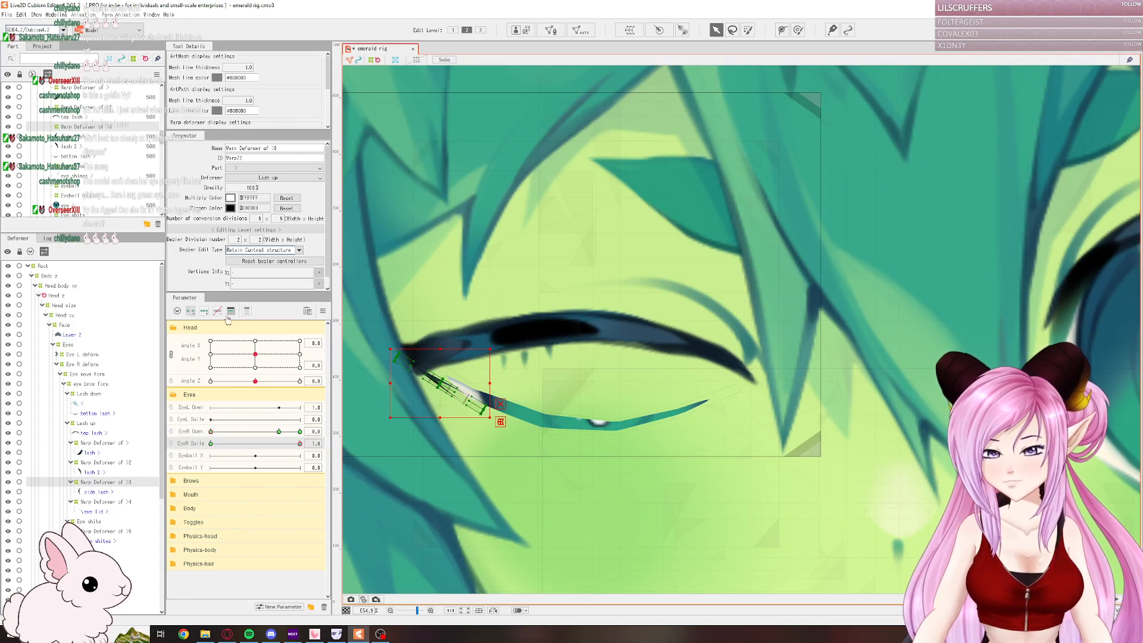
pyautogui.moveTo(490, 349); pyautogui.dragTo(440, 326)
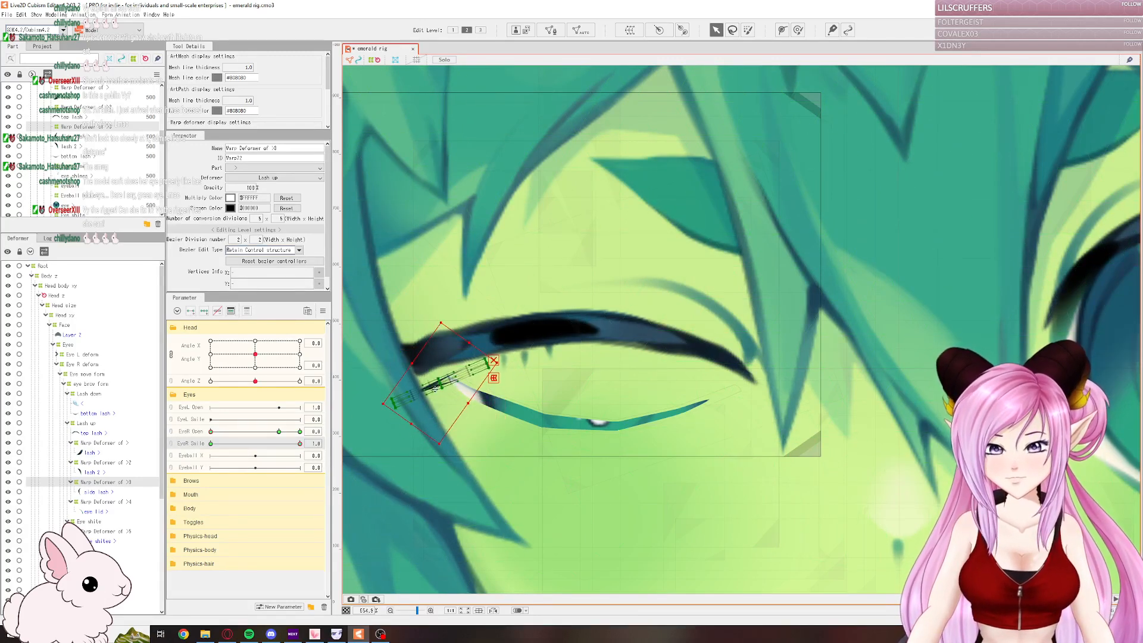
pyautogui.moveTo(436, 389); pyautogui.dragTo(440, 359)
pyautogui.scroll(-3, 433, 361)
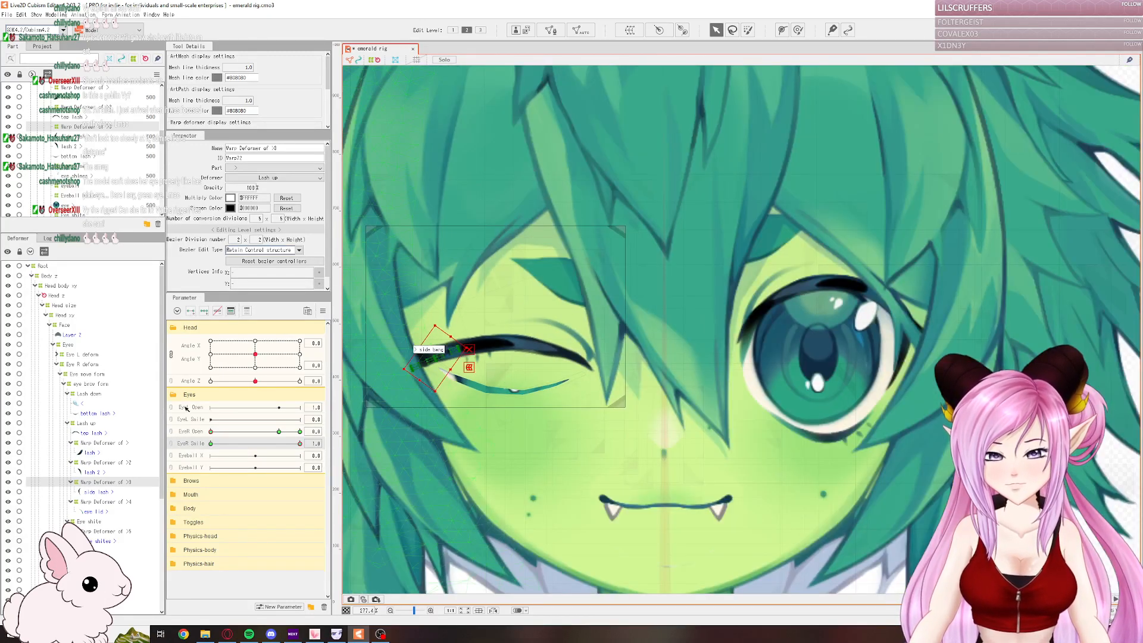
# - At EyeR Open 0, raise the lower middle points of the Eye white warp deformer into the closed top lash
pyautogui.moveTo(214, 432)
pyautogui.mouseDown()
pyautogui.moveTo(277, 432)
pyautogui.moveTo(211, 433)
pyautogui.mouseUp()
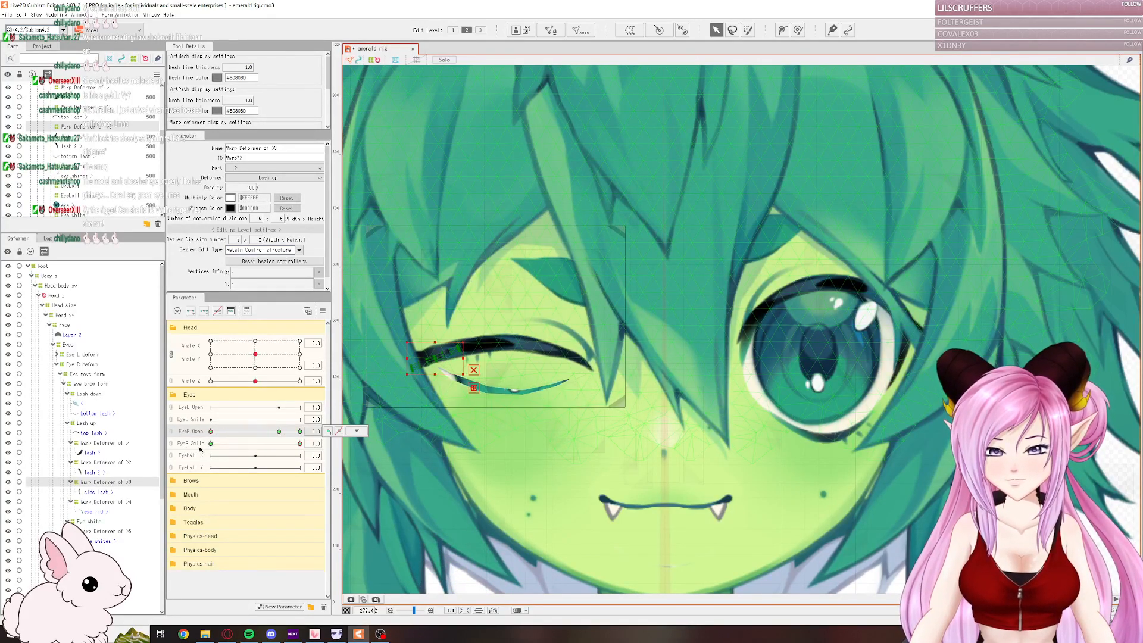
pyautogui.scroll(2, 518, 357)
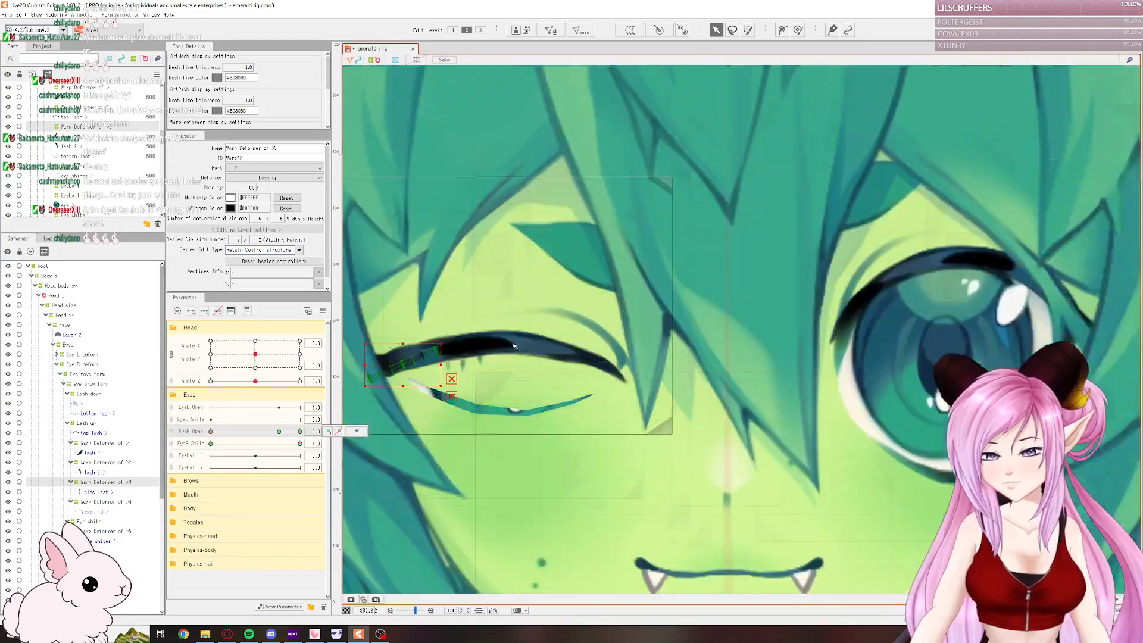
pyautogui.click(90, 522)
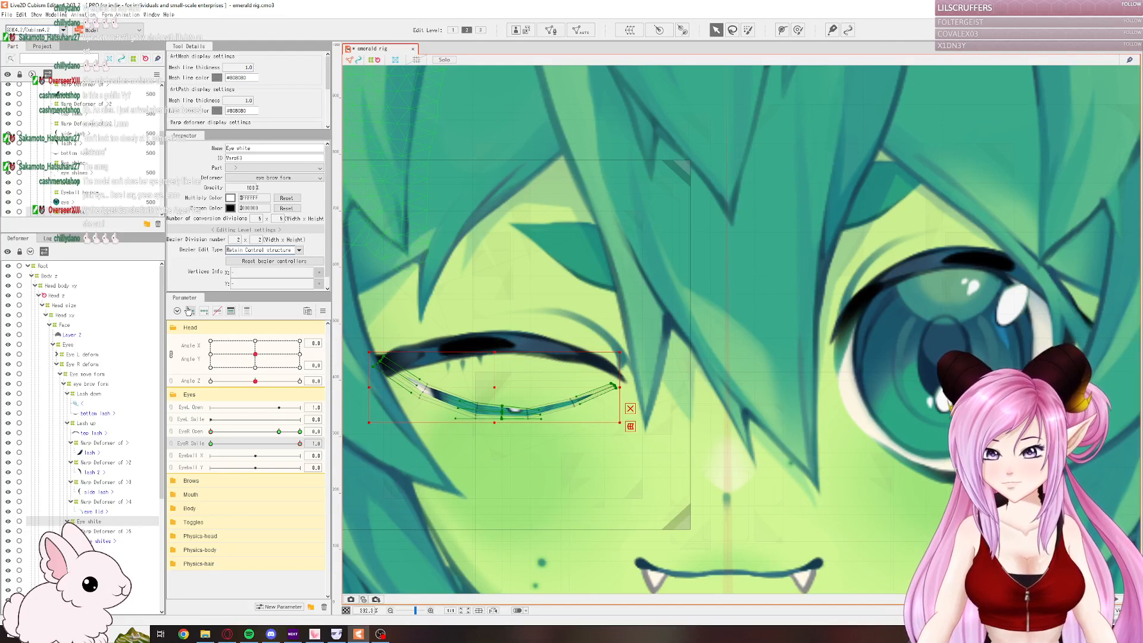
pyautogui.scroll(3, 519, 419)
pyautogui.moveTo(515, 417); pyautogui.dragTo(510, 317)
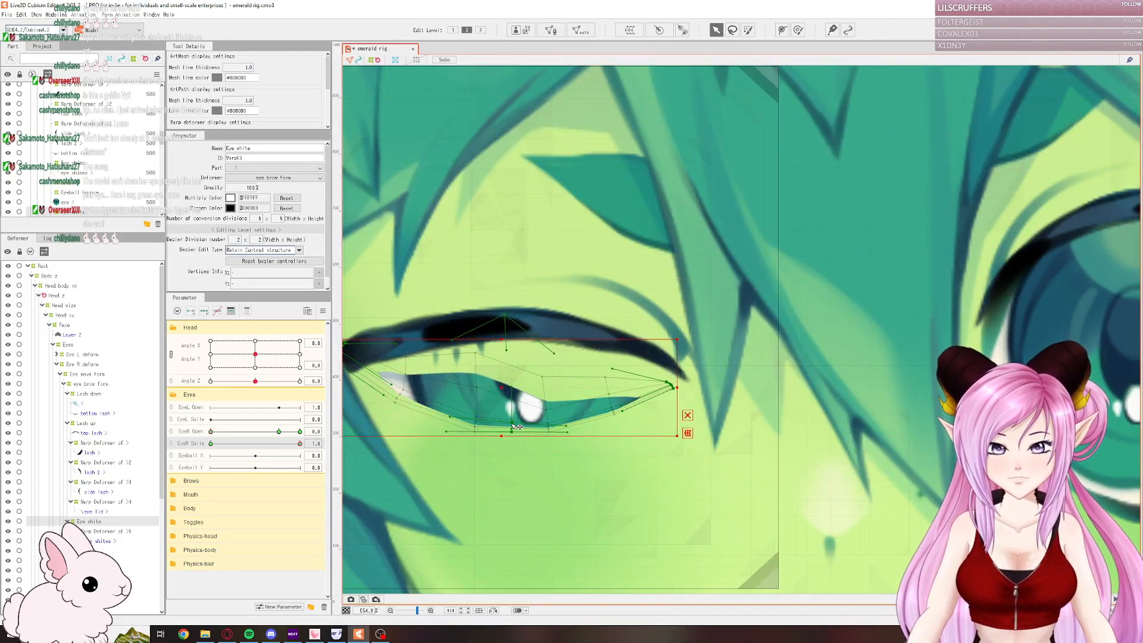
pyautogui.moveTo(519, 427); pyautogui.dragTo(507, 325)
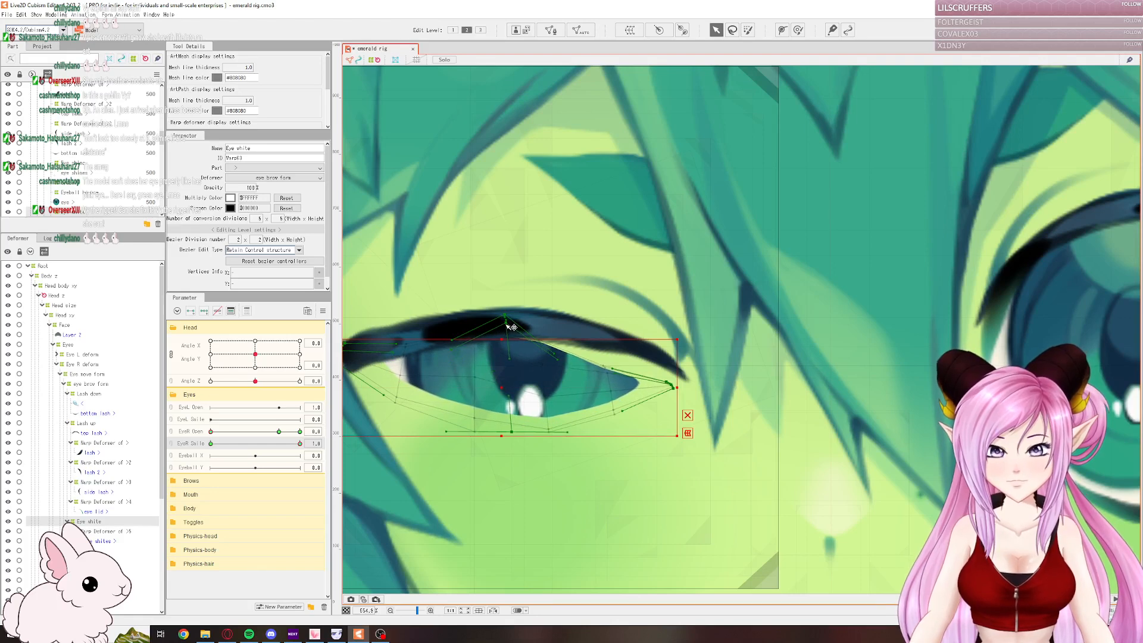
pyautogui.moveTo(517, 431); pyautogui.dragTo(511, 328)
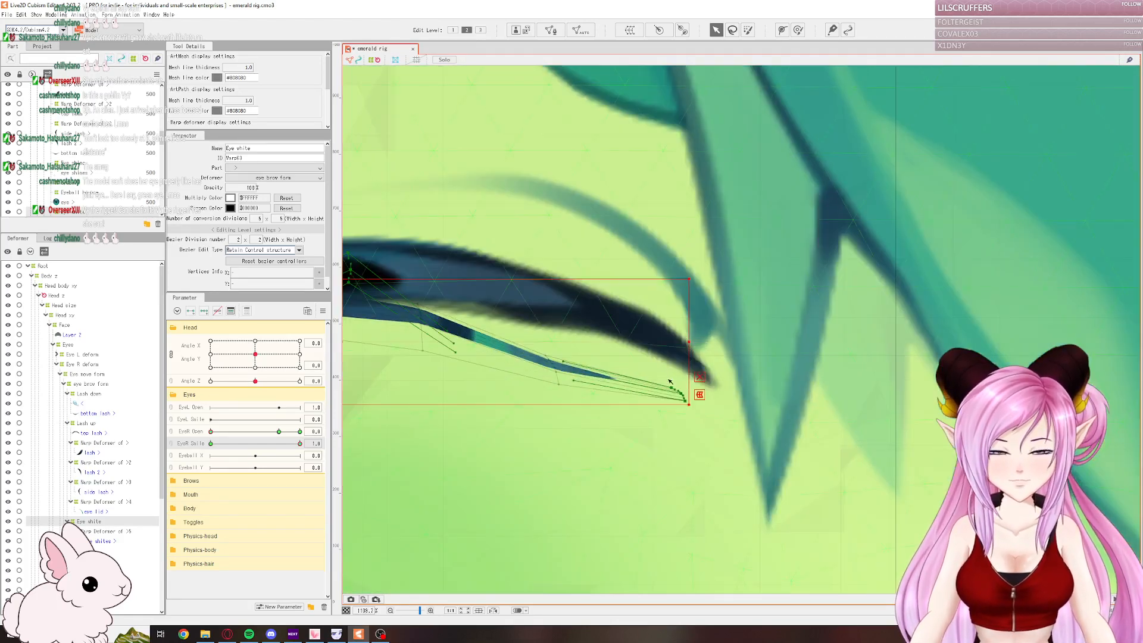
# - Raise the Eye white deformer's inner corner points and adjust its inner bezier handles so the white hides behind the top lash
pyautogui.scroll(3, 676, 388)
pyautogui.moveTo(672, 389); pyautogui.dragTo(687, 349)
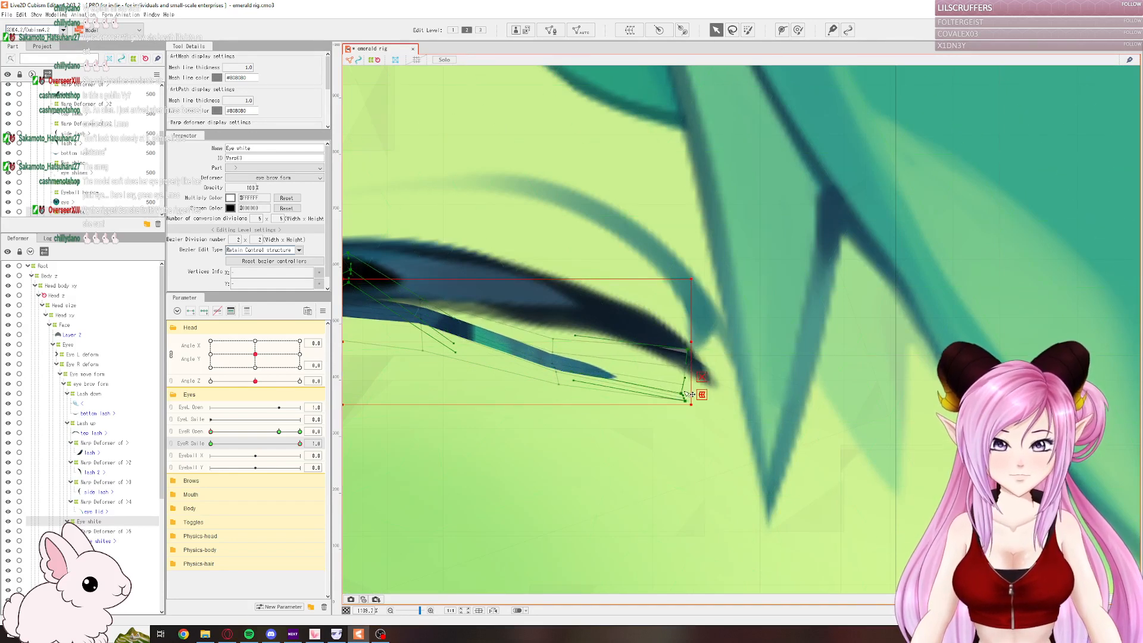
pyautogui.moveTo(682, 393); pyautogui.dragTo(692, 365)
pyautogui.moveTo(689, 405); pyautogui.dragTo(690, 365)
pyautogui.moveTo(580, 337); pyautogui.dragTo(592, 297)
pyautogui.moveTo(579, 351); pyautogui.dragTo(595, 316)
pyautogui.moveTo(399, 313); pyautogui.dragTo(473, 318)
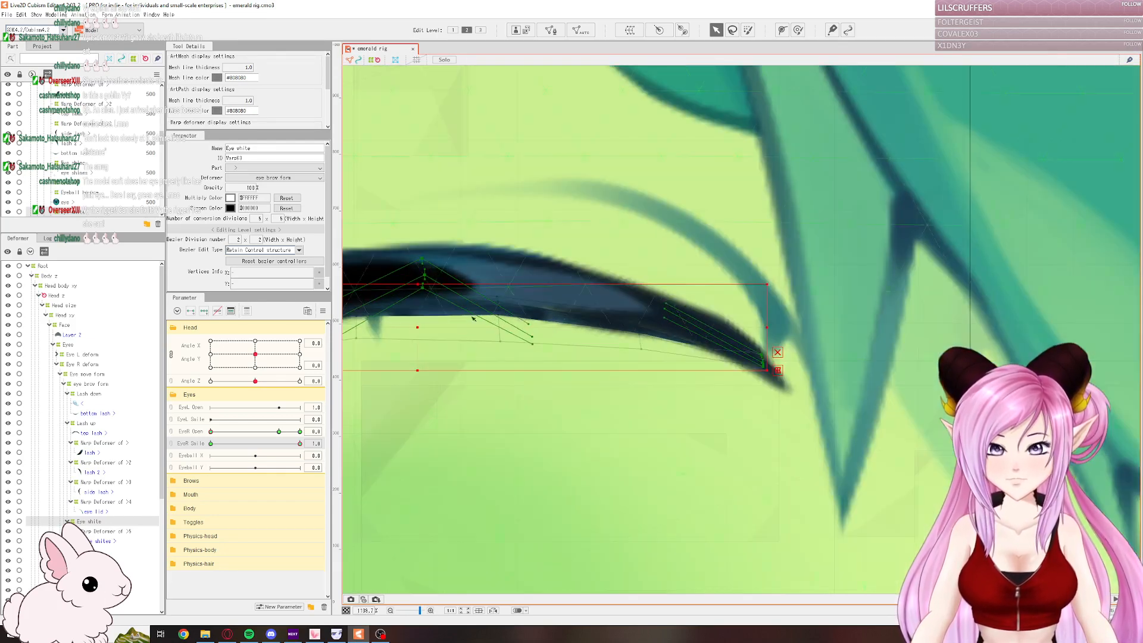
pyautogui.moveTo(543, 273); pyautogui.dragTo(567, 265)
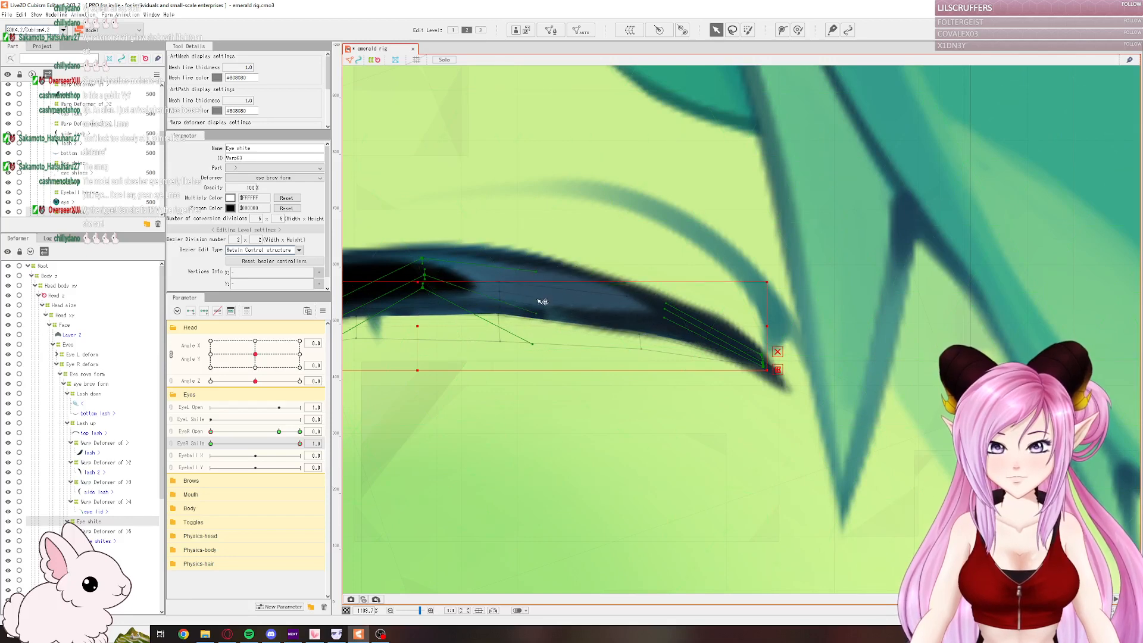
pyautogui.moveTo(545, 311); pyautogui.dragTo(547, 302)
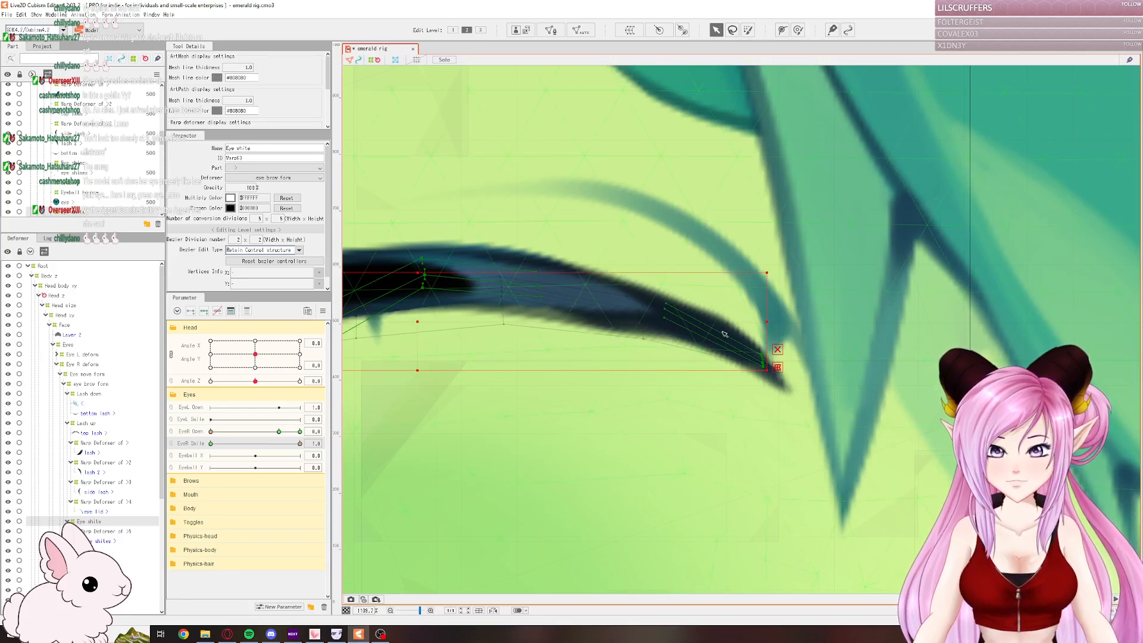
# - Raise the Eye white deformer's outer corner point and reshape its outer bezier handles to follow the closed top lash
pyautogui.scroll(-4, 725, 335)
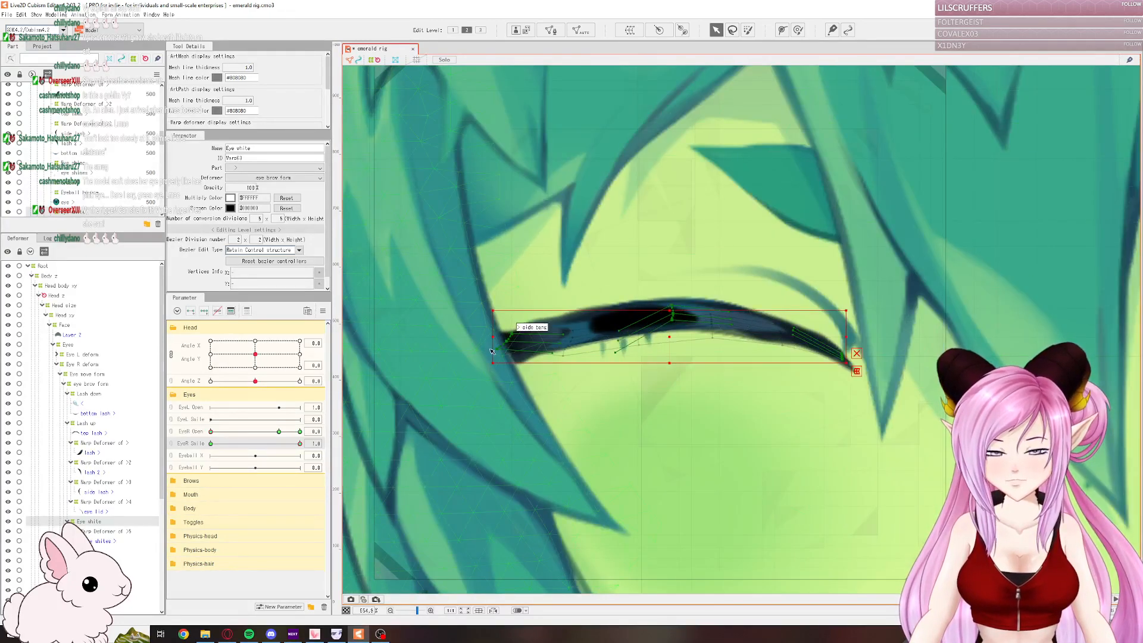
pyautogui.scroll(2, 492, 351)
pyautogui.moveTo(500, 348)
pyautogui.mouseDown()
pyautogui.moveTo(508, 370)
pyautogui.moveTo(523, 328)
pyautogui.moveTo(504, 334)
pyautogui.mouseUp()
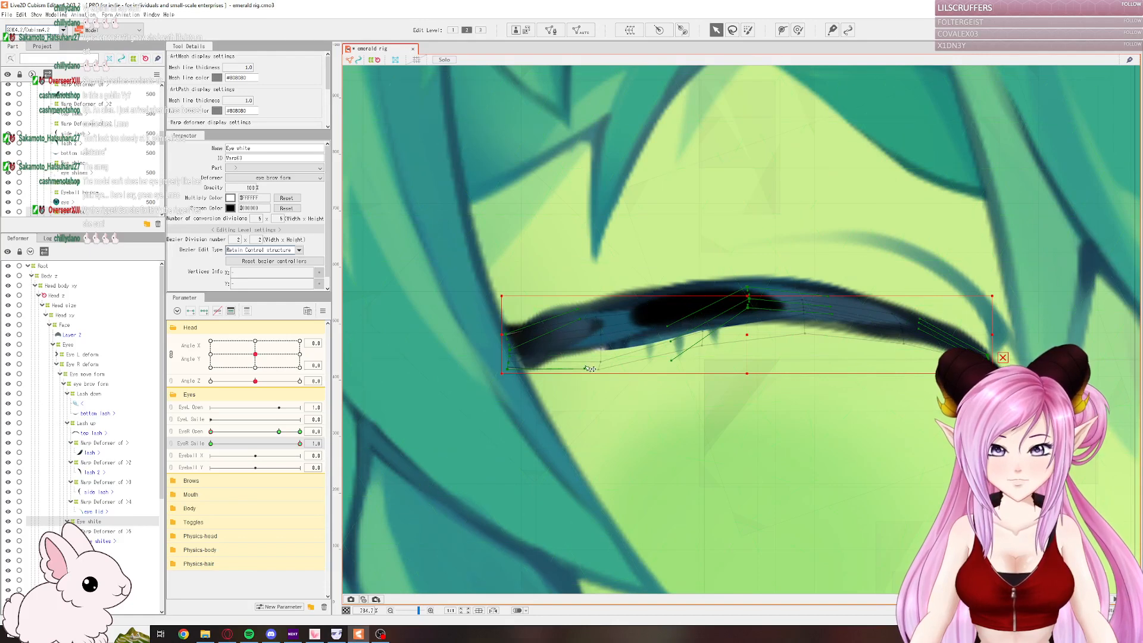
pyautogui.moveTo(667, 296); pyautogui.dragTo(666, 296)
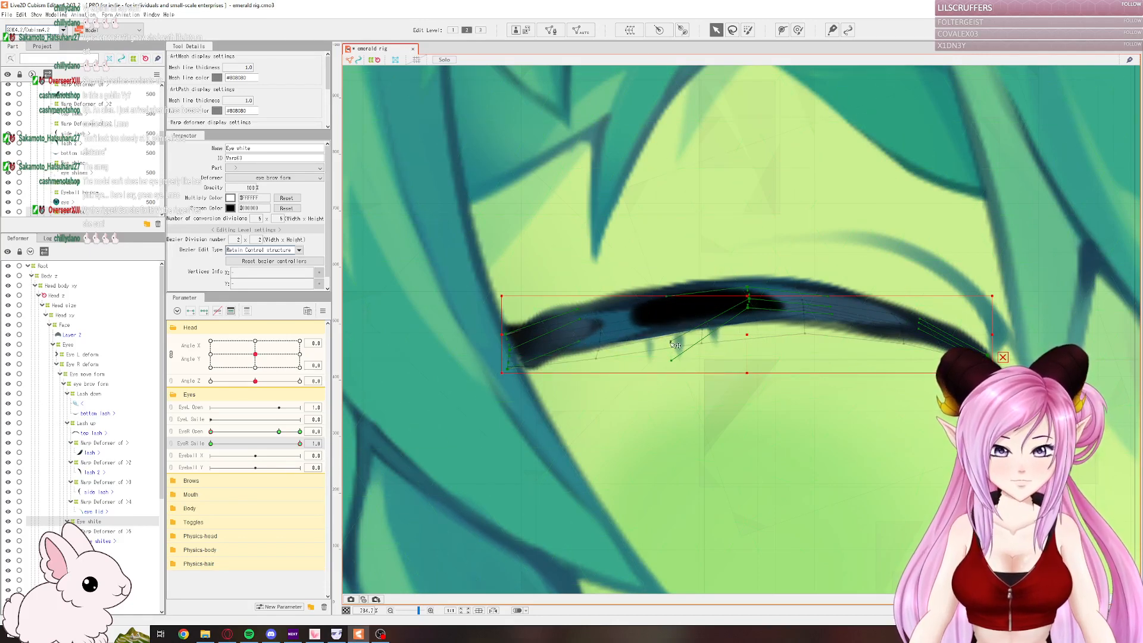
pyautogui.moveTo(670, 341); pyautogui.dragTo(665, 313)
pyautogui.scroll(-10, 497, 298)
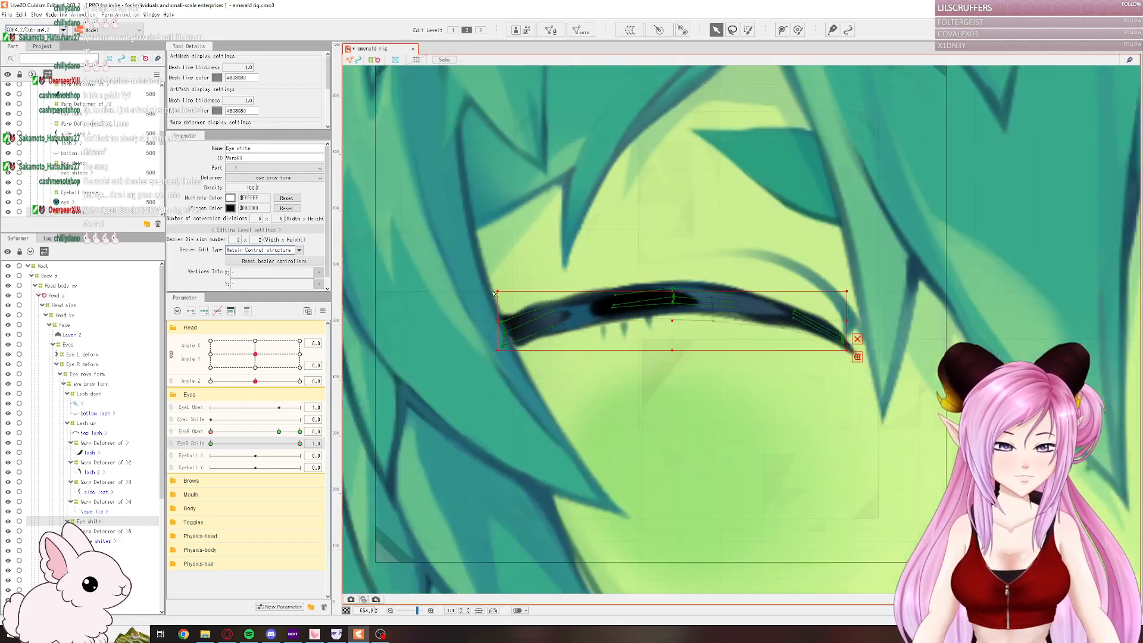
# - Deselect the deformer and test the smiling right eye by raising EyeR Open from 0 to about halfway
pyautogui.click(1118, 294)
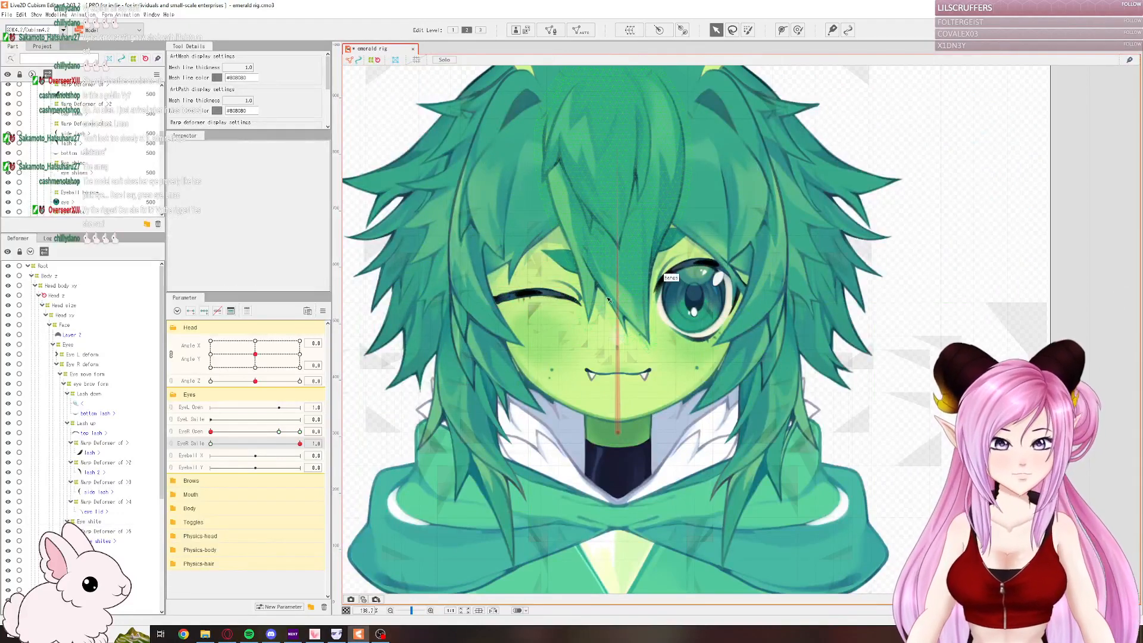
pyautogui.scroll(-2, 608, 302)
pyautogui.moveTo(210, 434)
pyautogui.mouseDown()
pyautogui.moveTo(265, 436)
pyautogui.moveTo(222, 444)
pyautogui.mouseUp()
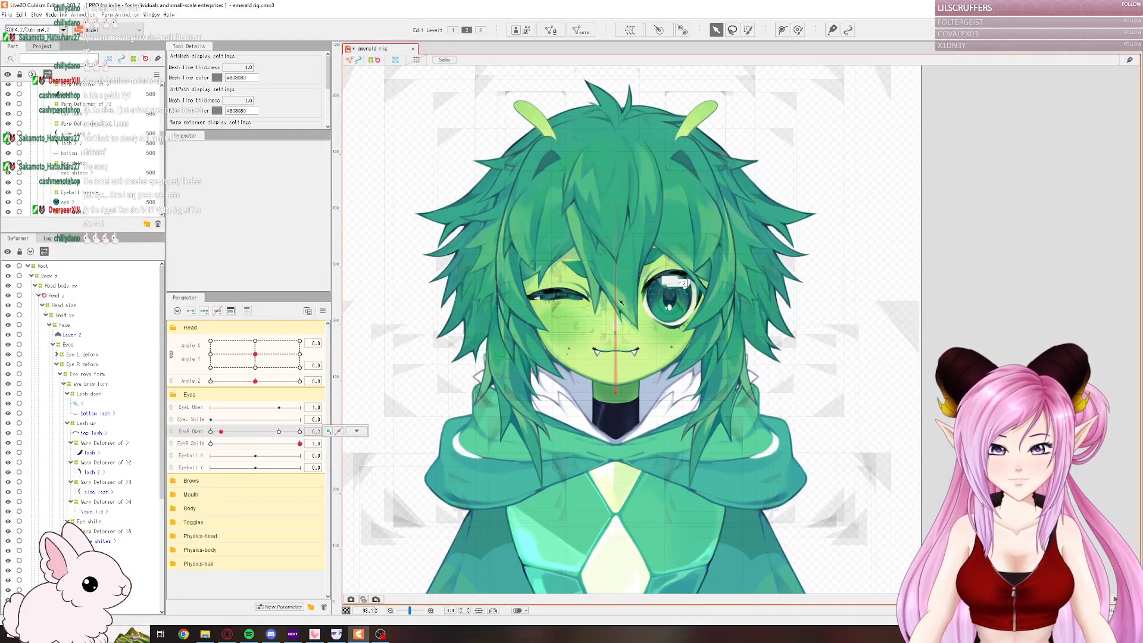
pyautogui.scroll(7, 621, 302)
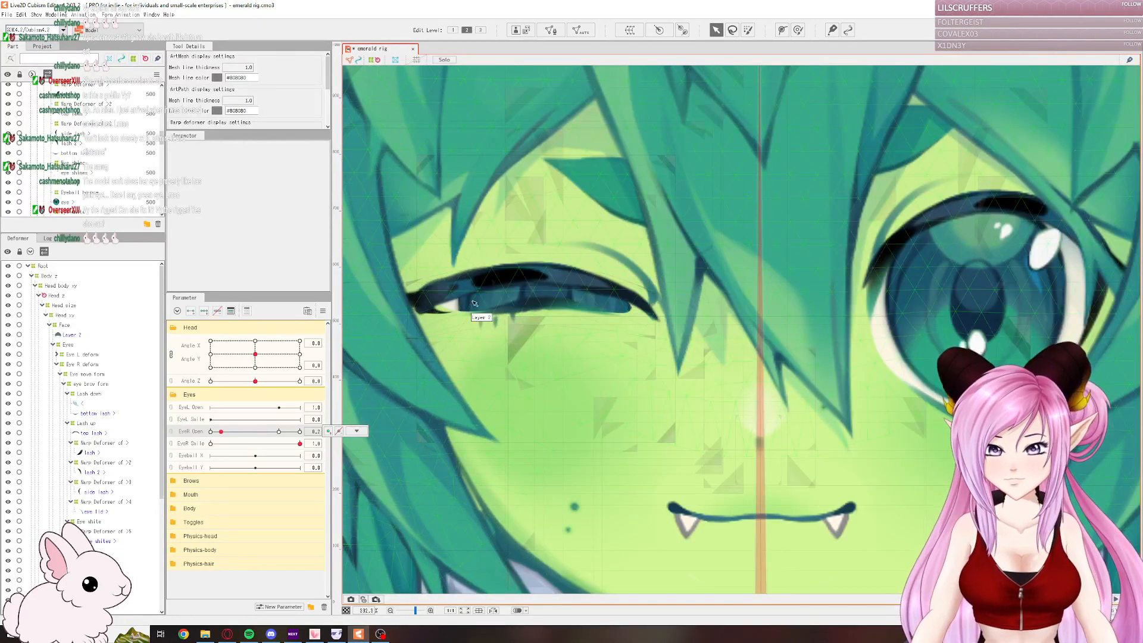
pyautogui.moveTo(222, 434); pyautogui.dragTo(247, 445)
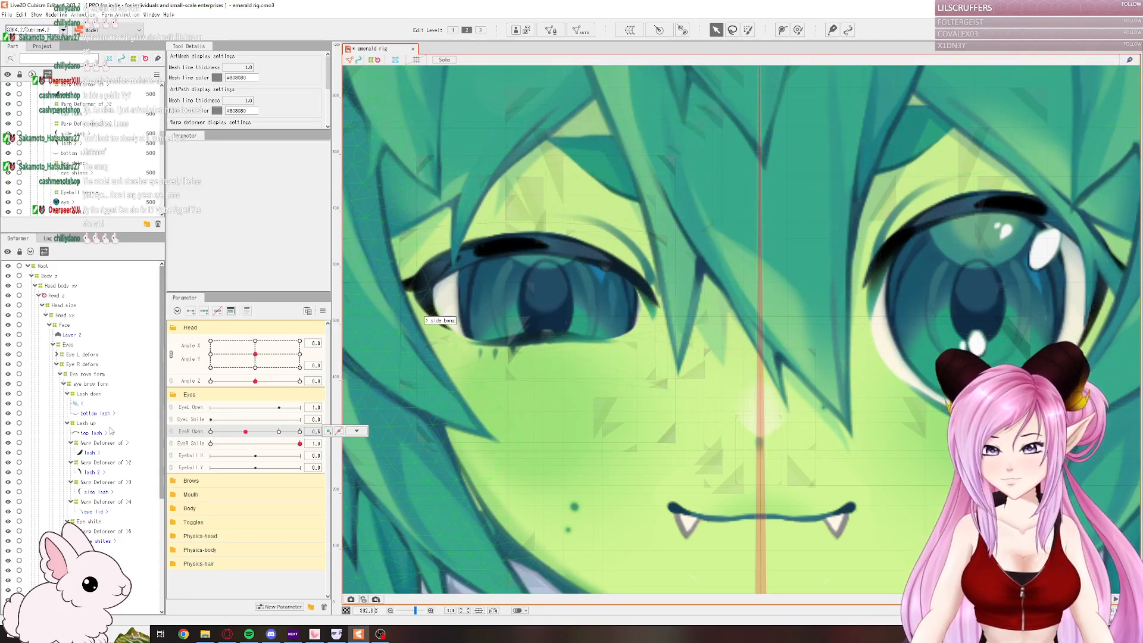
# - At EyeR Open 0, narrow and rotate the lash 2 warp deformer and move it onto the closed top lash's inner end
pyautogui.click(92, 472)
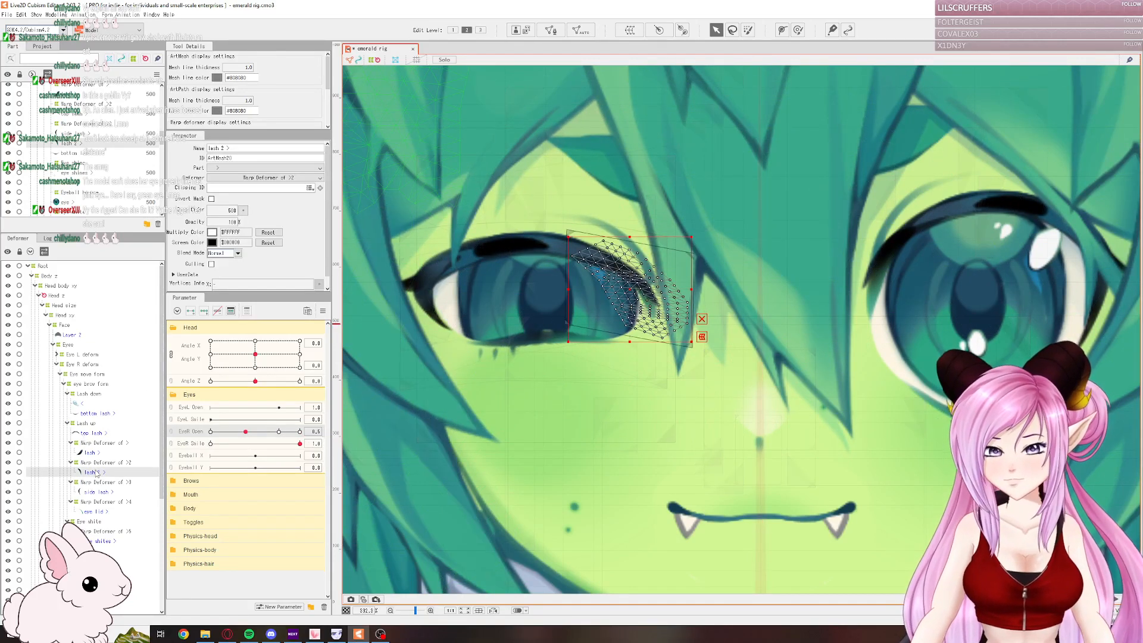
pyautogui.click(101, 462)
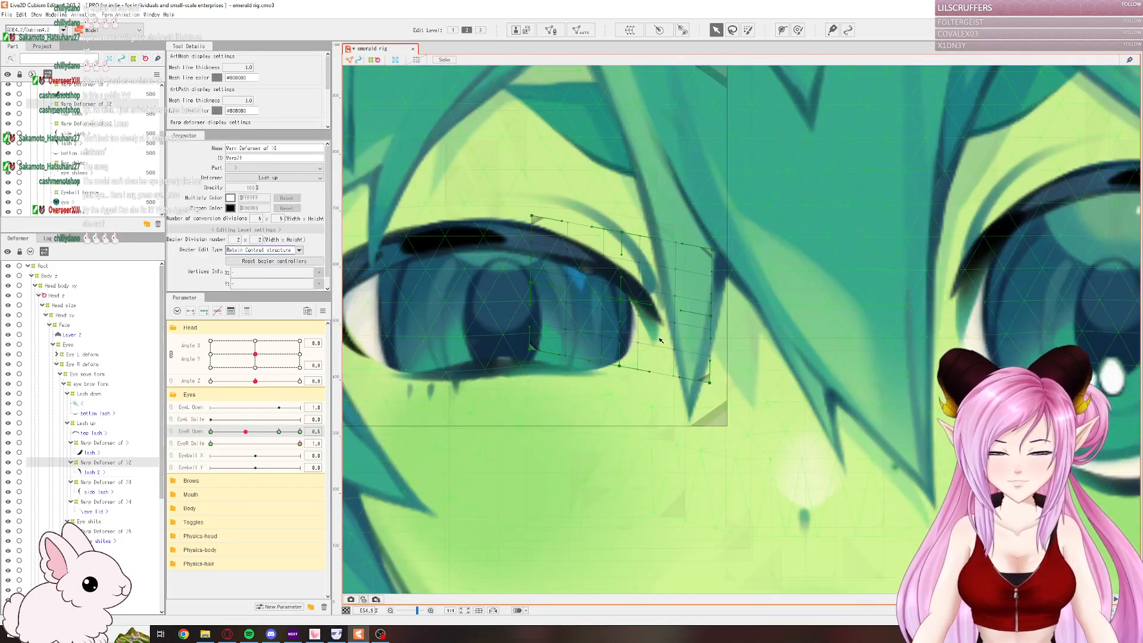
pyautogui.moveTo(223, 433); pyautogui.dragTo(163, 441)
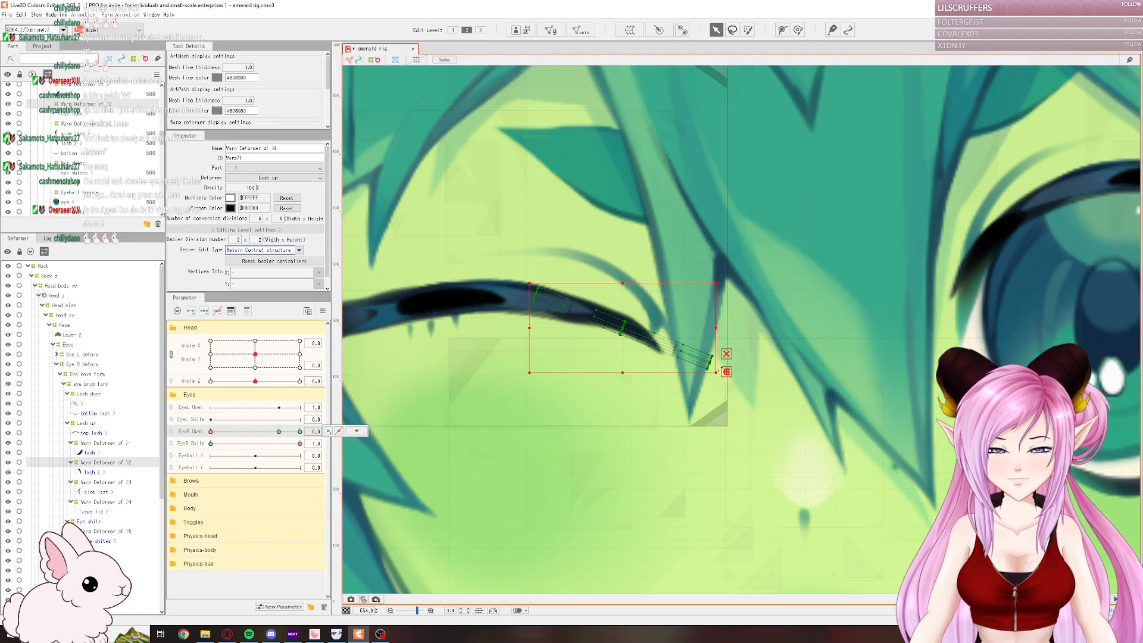
pyautogui.moveTo(717, 328); pyautogui.dragTo(641, 328)
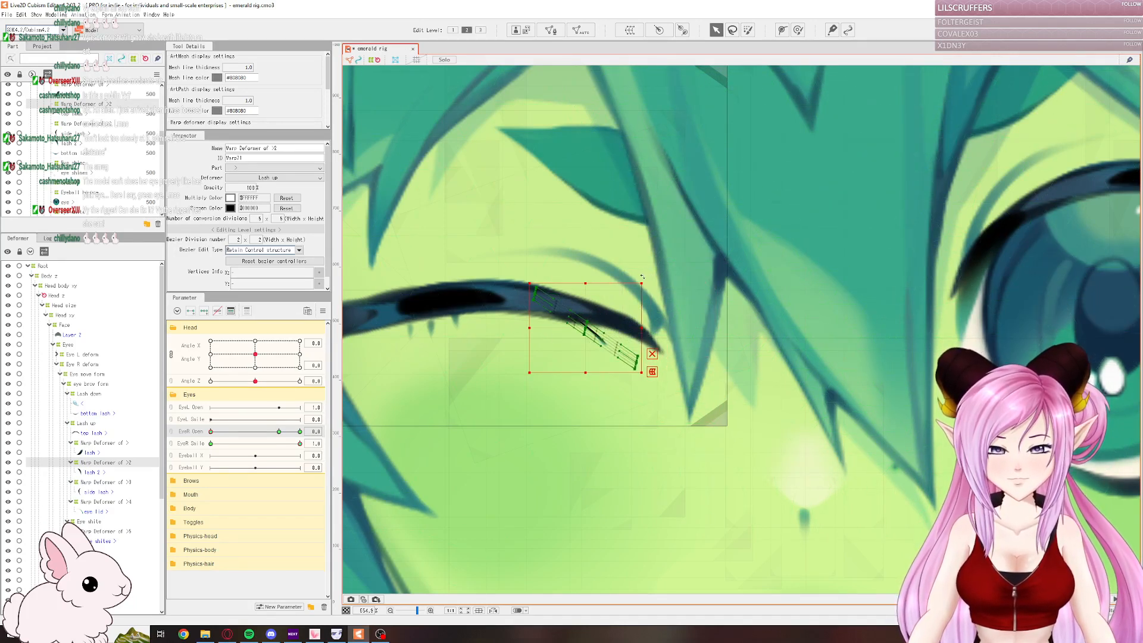
pyautogui.moveTo(650, 277); pyautogui.dragTo(614, 251)
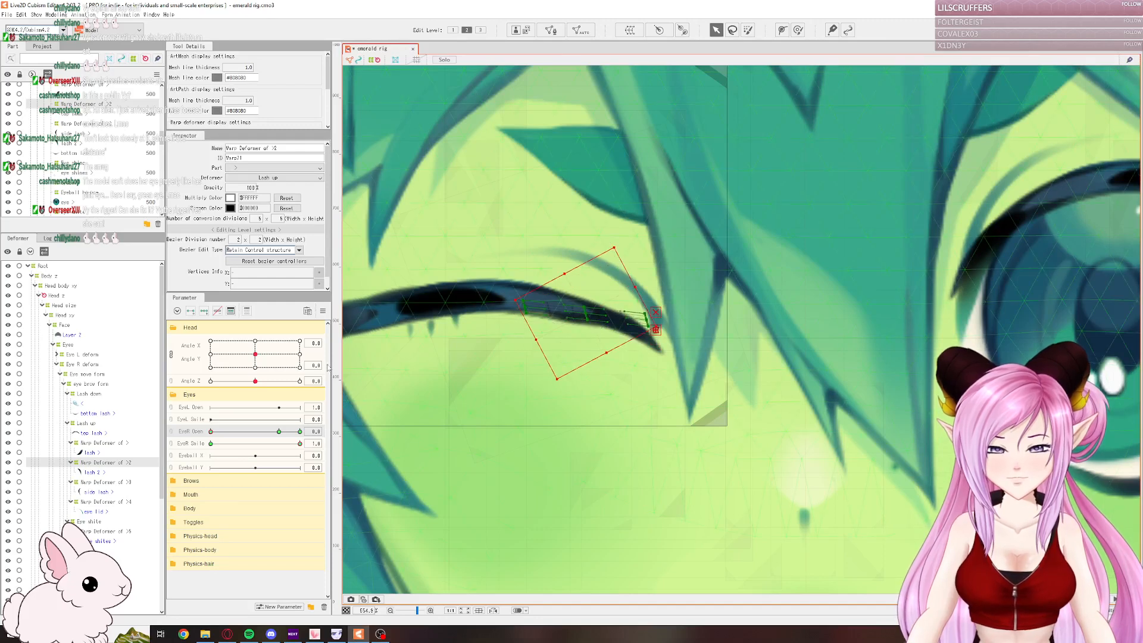
pyautogui.moveTo(212, 432)
pyautogui.mouseDown()
pyautogui.moveTo(279, 431)
pyautogui.moveTo(210, 431)
pyautogui.mouseUp()
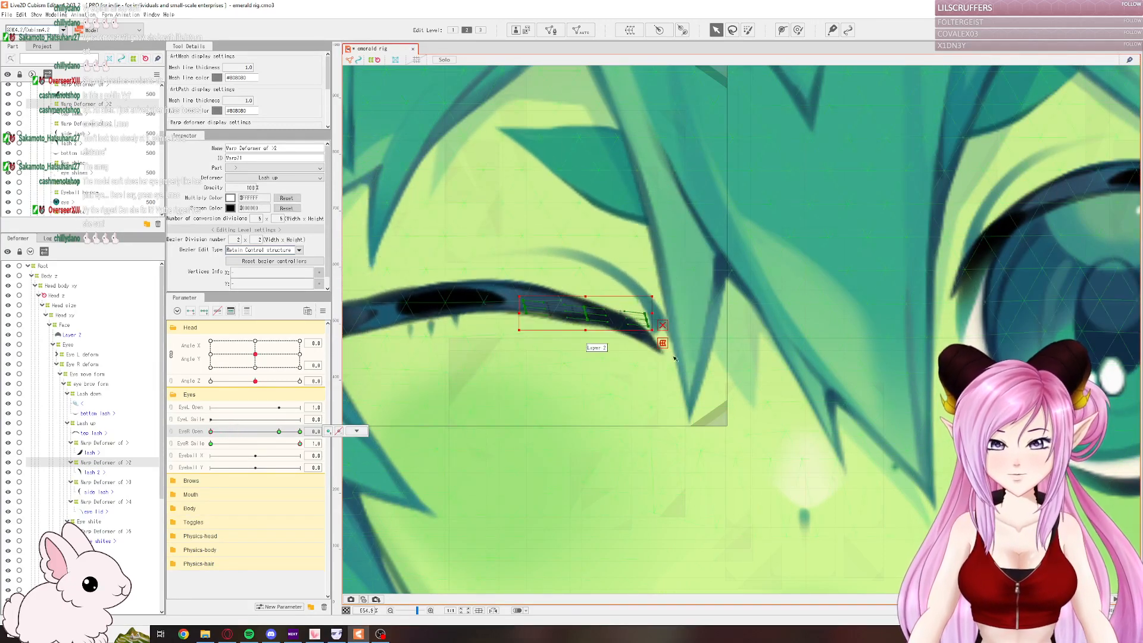
pyautogui.moveTo(592, 317); pyautogui.dragTo(596, 315)
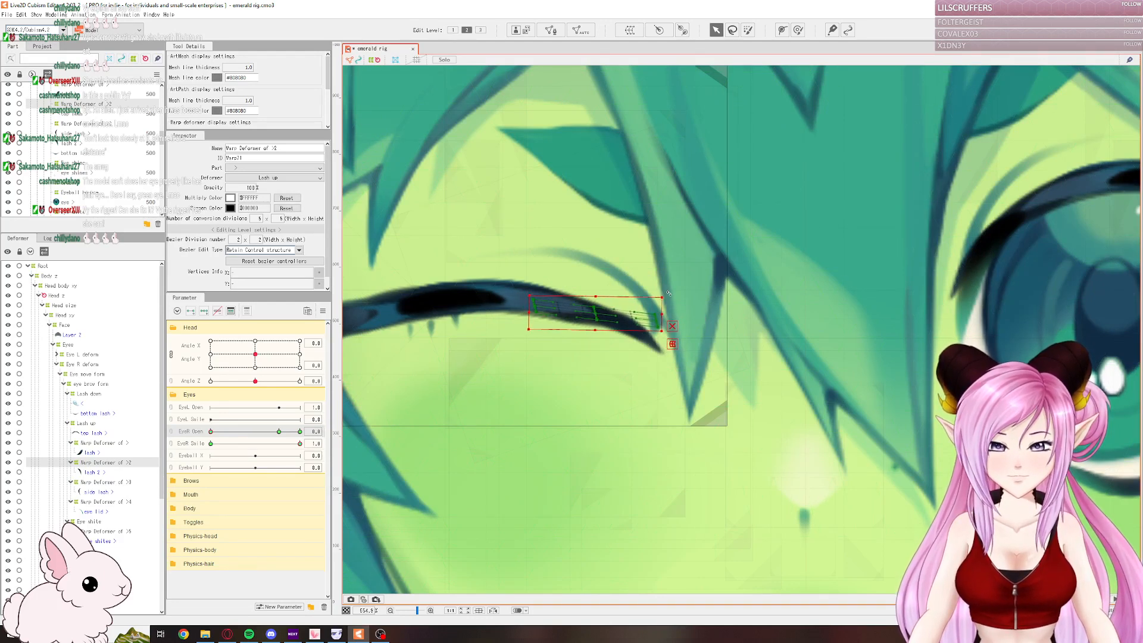
# - Test the smiling right eye's opening by moving EyeR Open from 0 up to its maximum
pyautogui.moveTo(211, 431)
pyautogui.mouseDown()
pyautogui.moveTo(290, 431)
pyautogui.moveTo(227, 439)
pyautogui.mouseUp()
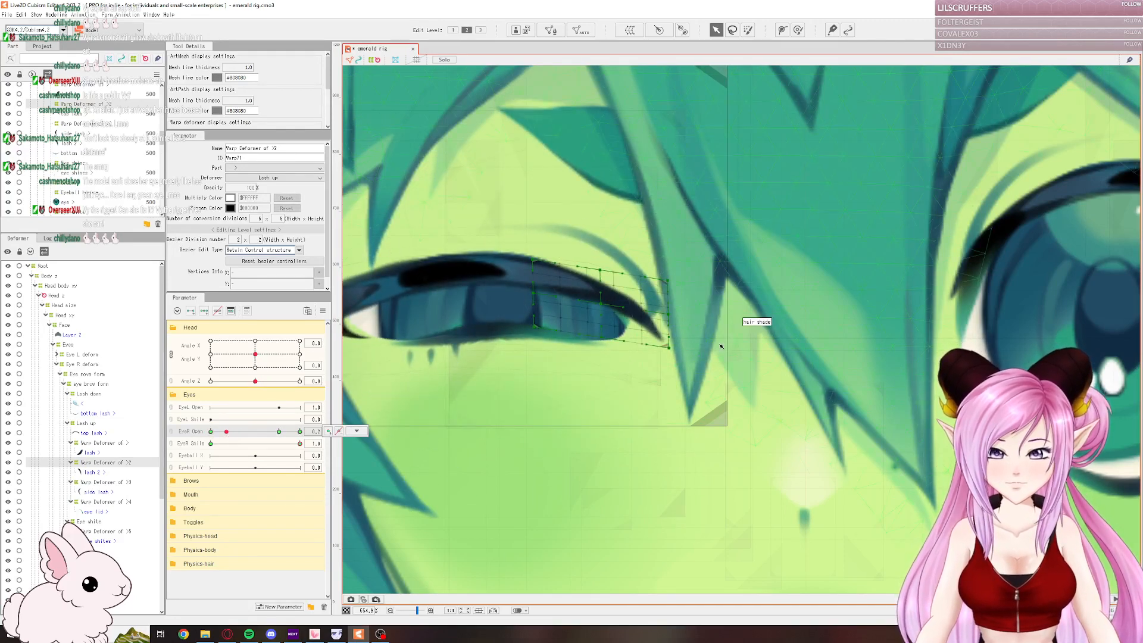
pyautogui.scroll(-2, 721, 347)
pyautogui.scroll(2, 495, 337)
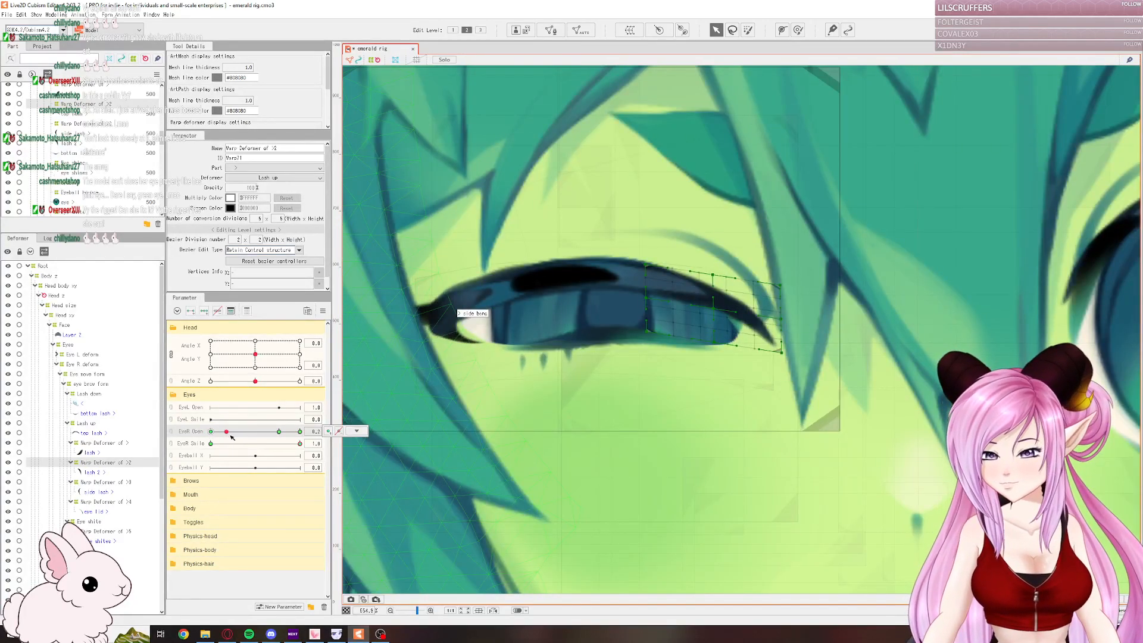
pyautogui.moveTo(232, 437); pyautogui.dragTo(365, 454)
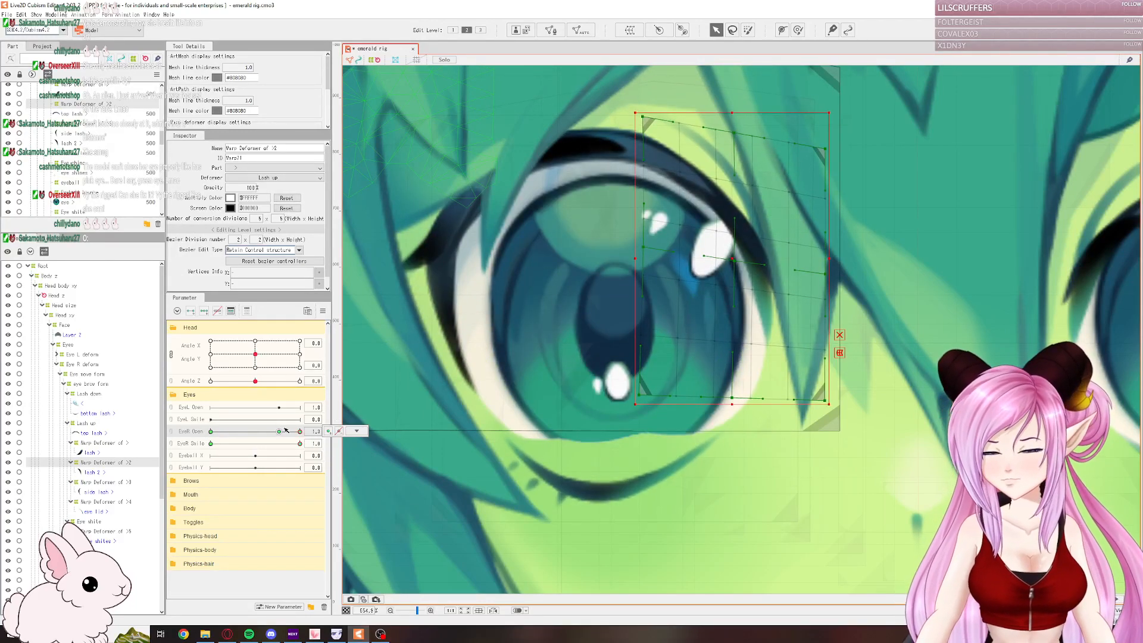
# - Copy the bottom lash's form from the EyeR Open 1.0 key with EyeR Smile at 1.0
pyautogui.click(284, 430)
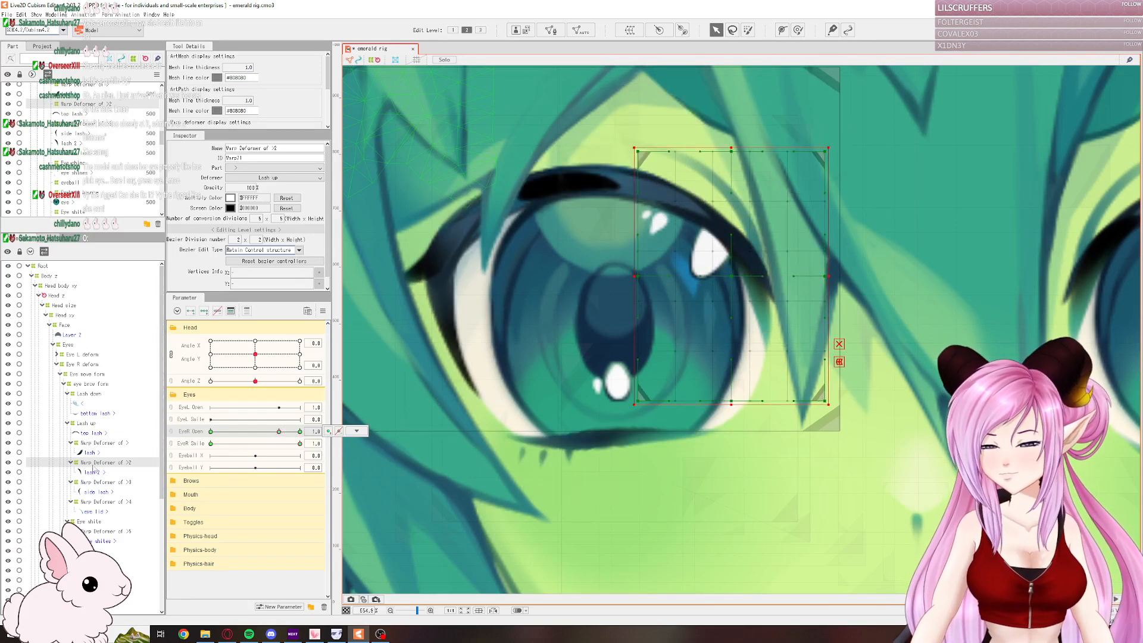
pyautogui.click(90, 433)
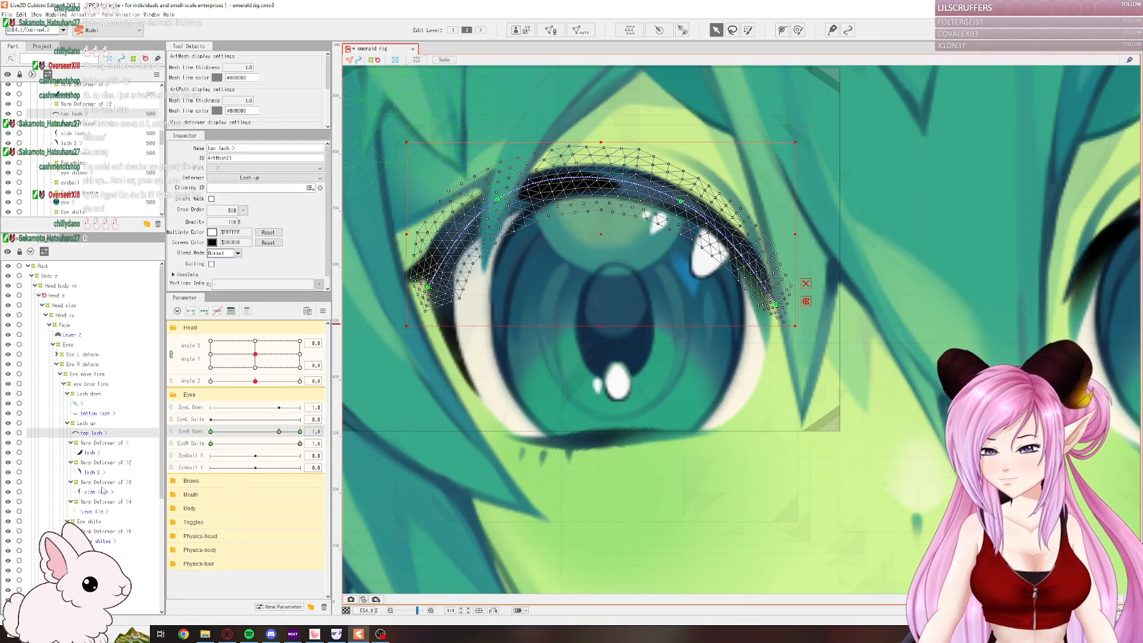
pyautogui.click(95, 413)
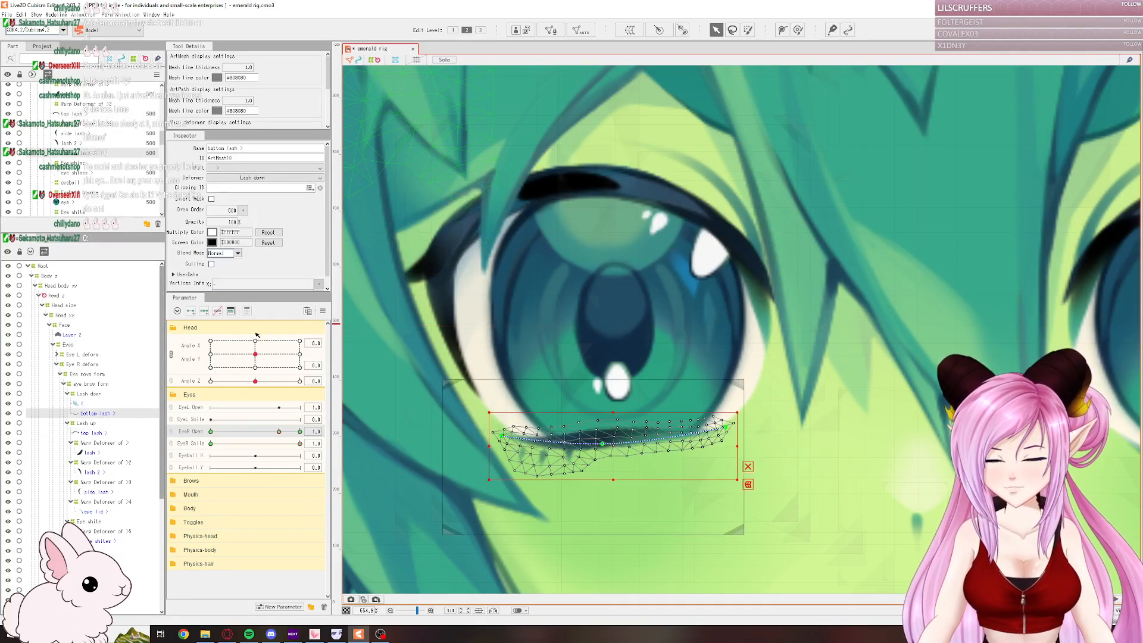
pyautogui.click(56, 15)
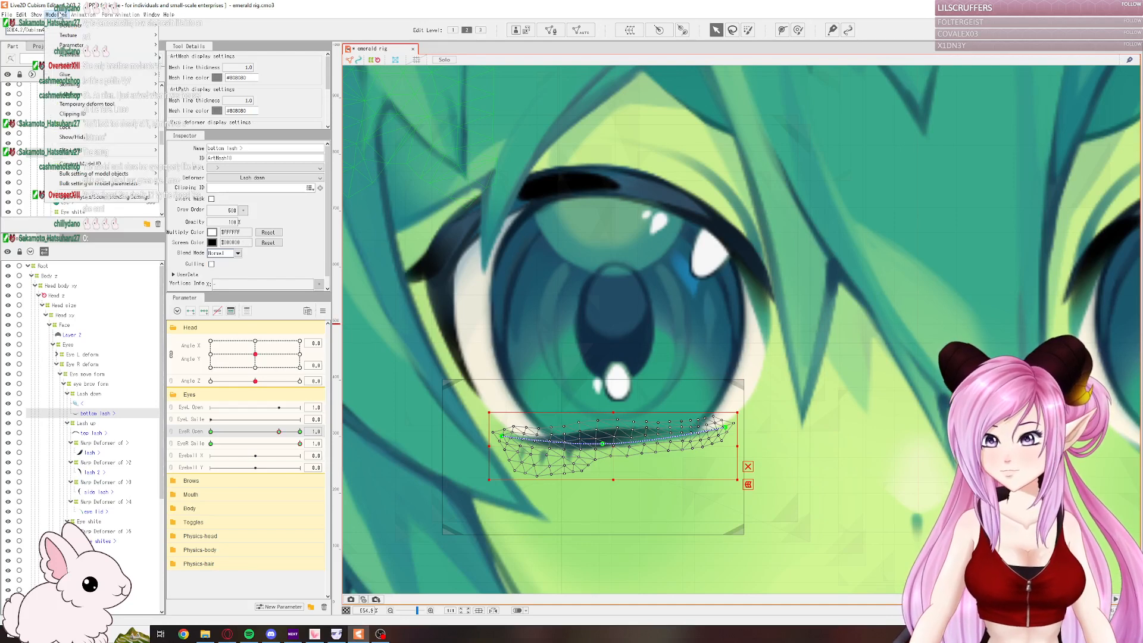
pyautogui.moveTo(124, 72)
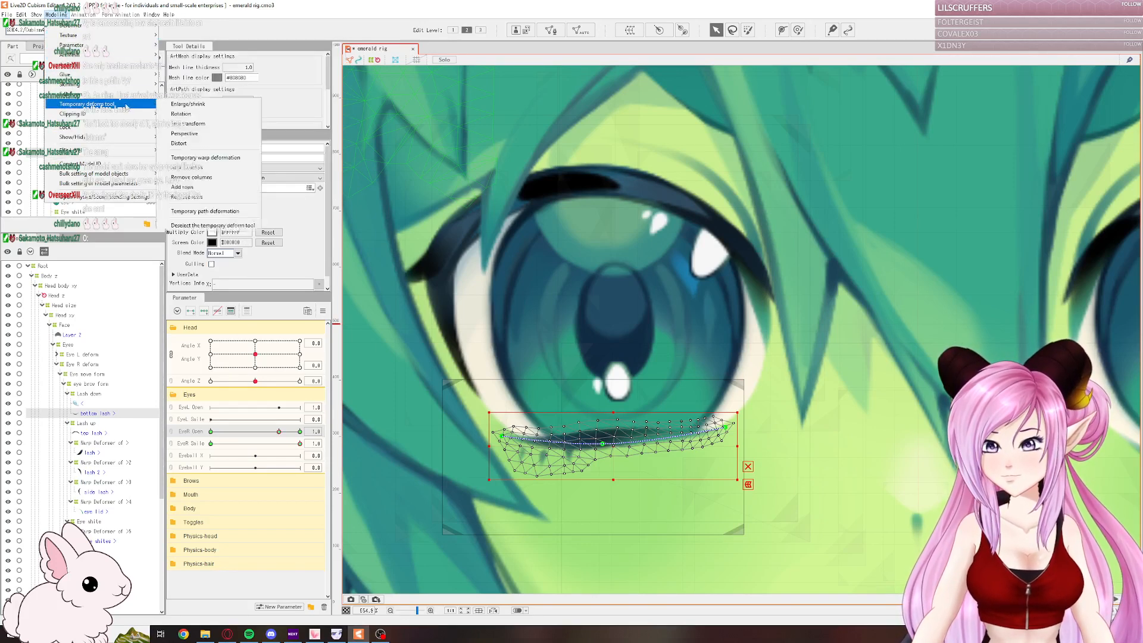
pyautogui.moveTo(127, 99)
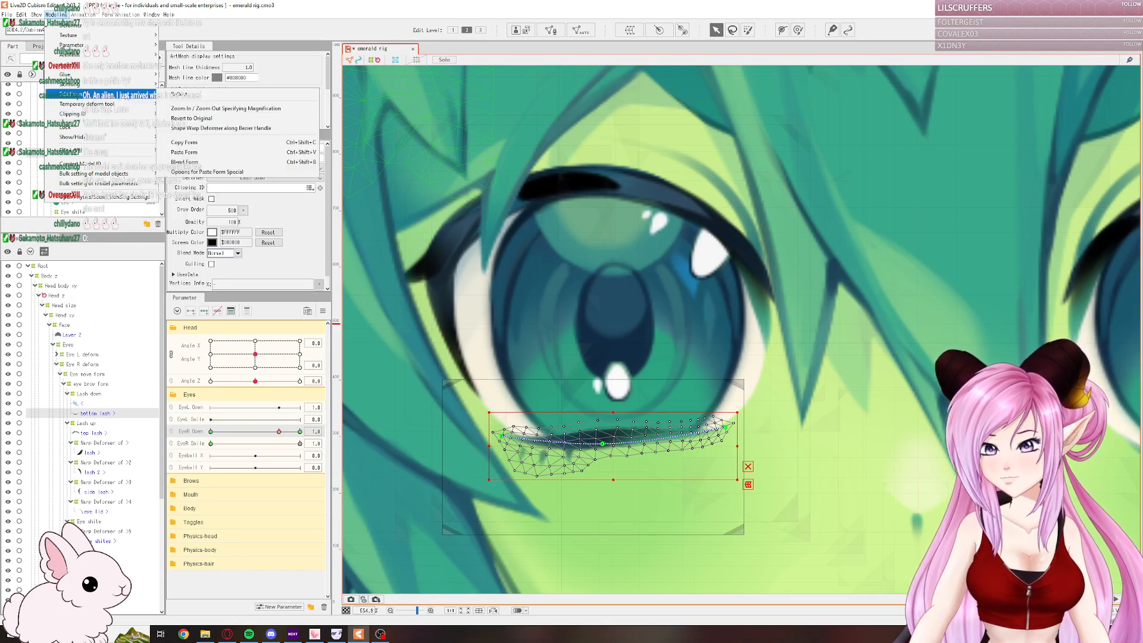
pyautogui.click(193, 143)
# - Paste the copied form onto the bottom lash at the maximum EyeR Open key
pyautogui.click(301, 434)
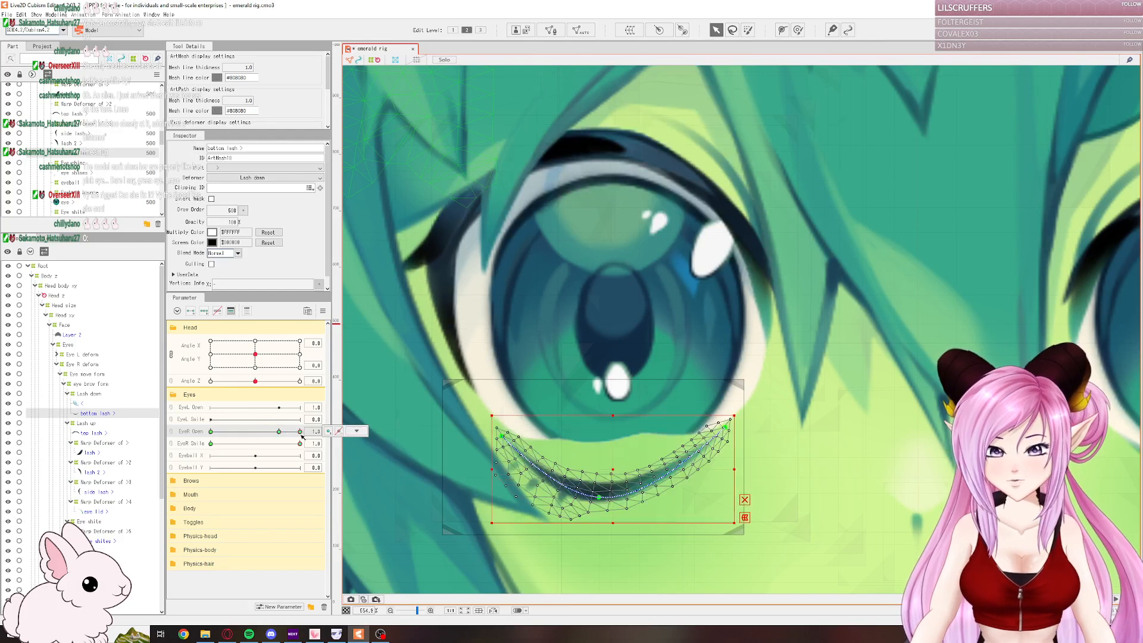
pyautogui.click(55, 14)
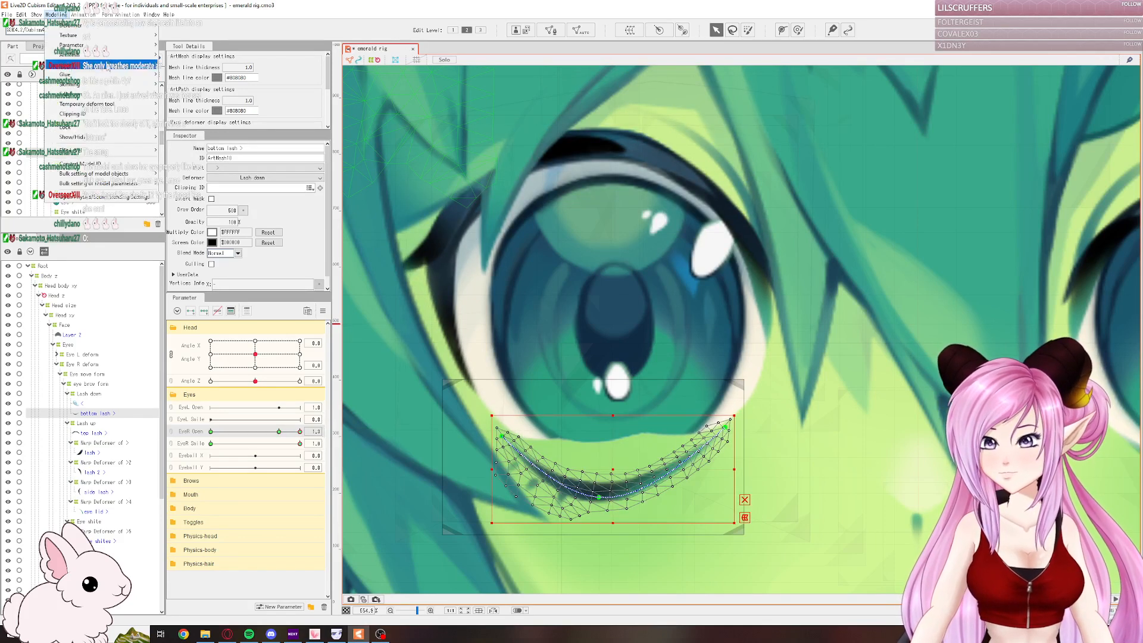
pyautogui.moveTo(115, 50)
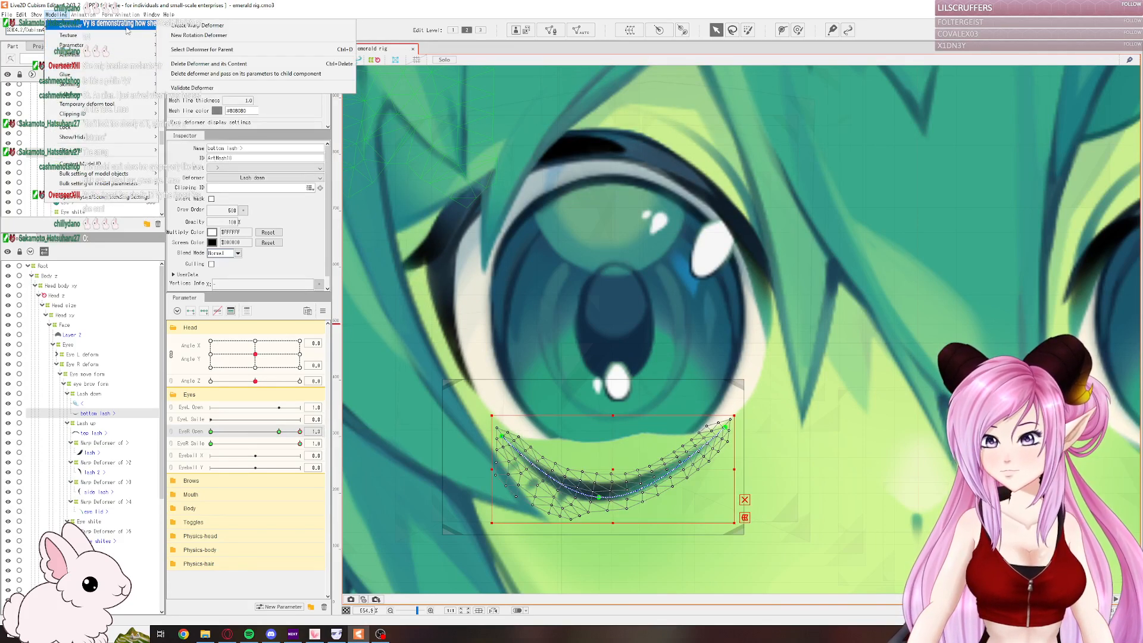
pyautogui.moveTo(126, 86)
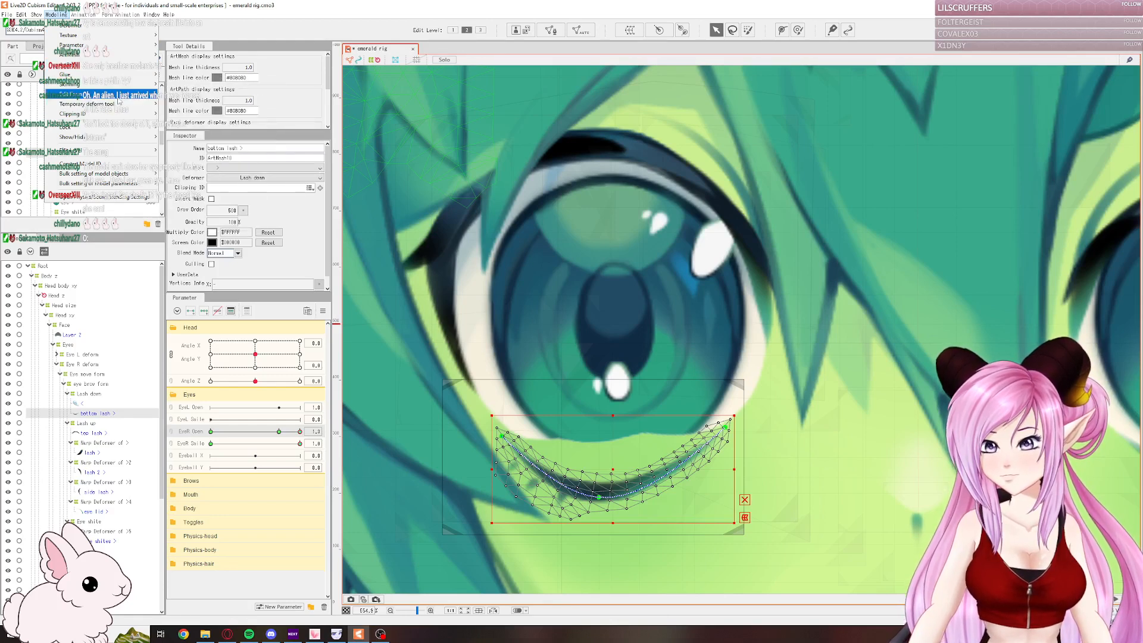
pyautogui.click(197, 154)
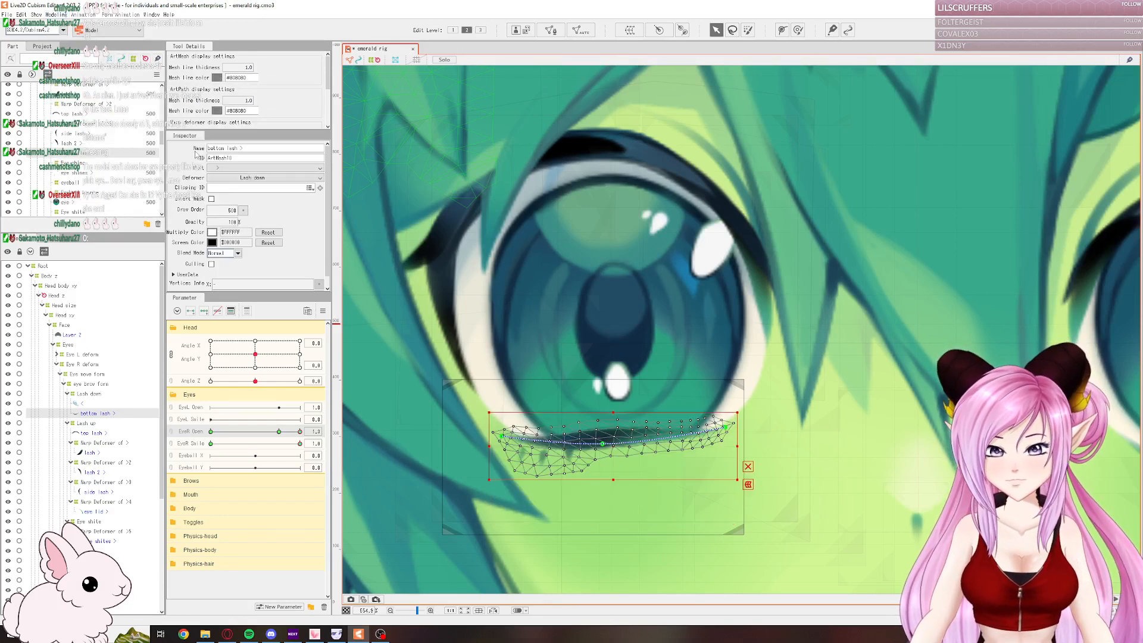
# - Deselect the bottom lash and check the smiling right eye on the whole face at EyeR Open's maximum
pyautogui.scroll(-8, 492, 282)
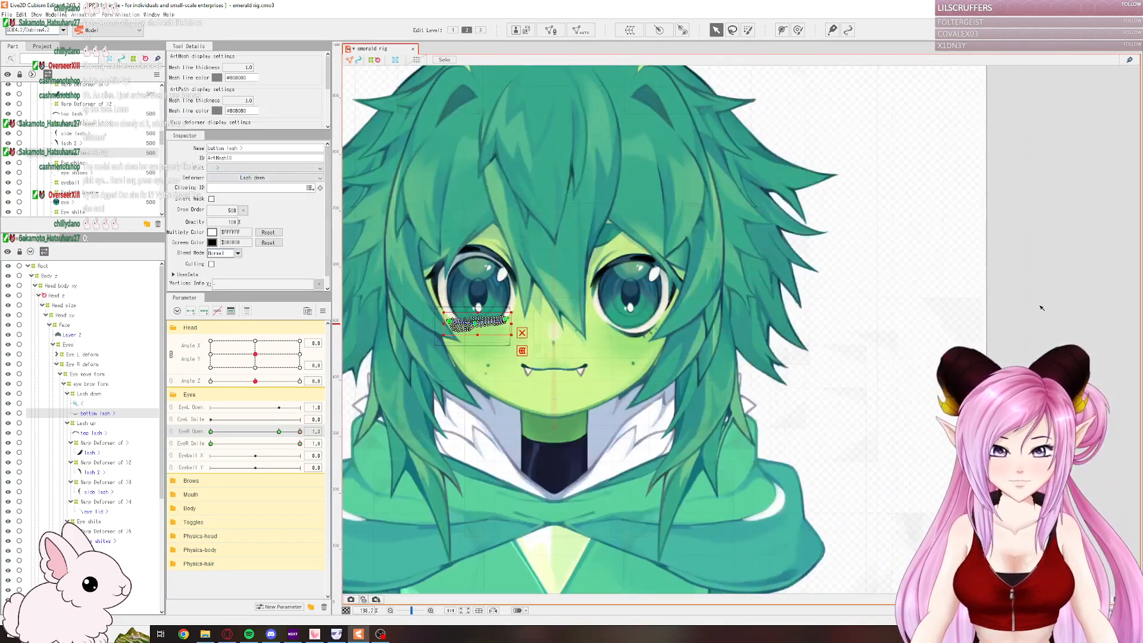
pyautogui.click(1041, 307)
pyautogui.scroll(-2, 461, 255)
pyautogui.scroll(2, 422, 216)
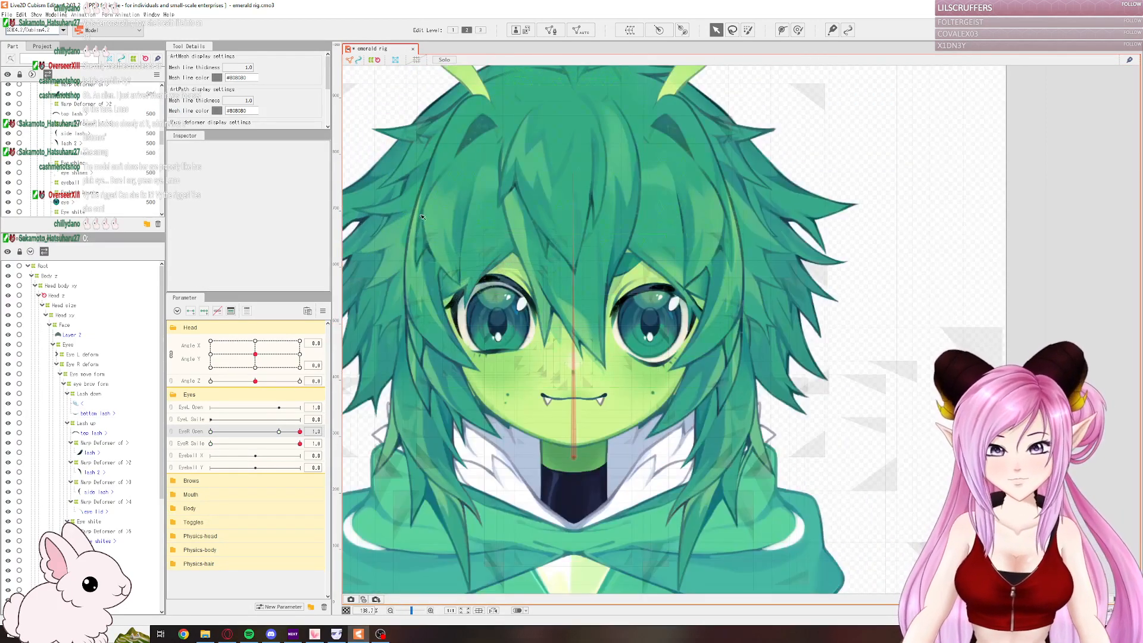
pyautogui.moveTo(299, 434)
pyautogui.mouseDown()
pyautogui.moveTo(182, 440)
pyautogui.moveTo(300, 435)
pyautogui.mouseUp()
pyautogui.click(356, 431)
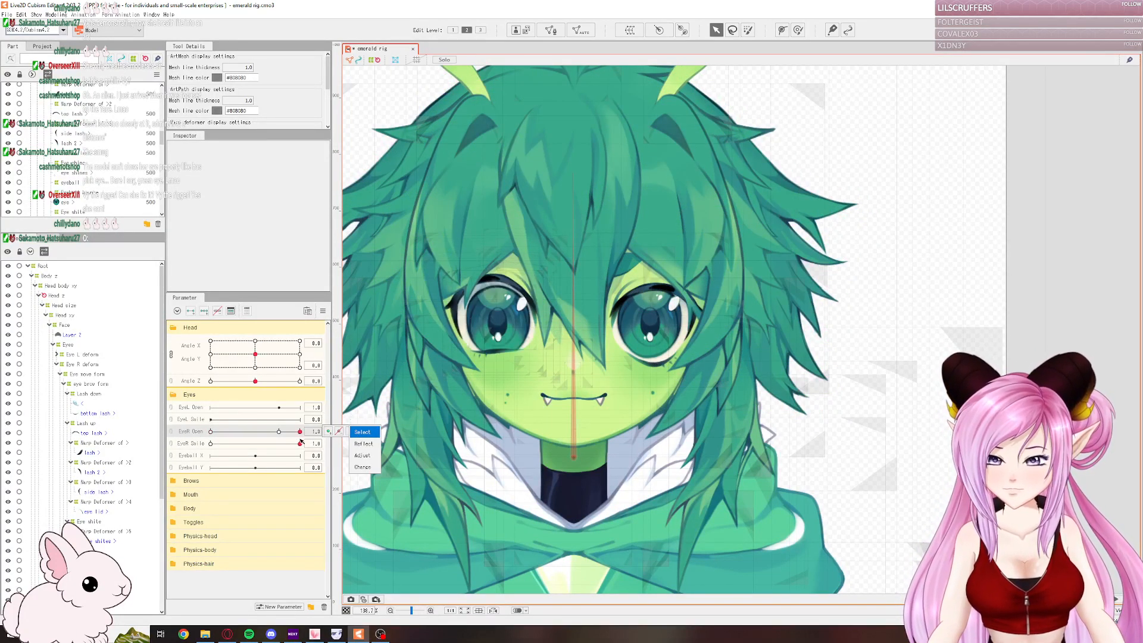
# - With EyeR Smile and EyeR Open at 0, shorten the lash 2 warp deformer and move it back along the closed top lash
pyautogui.moveTo(300, 439); pyautogui.dragTo(149, 445)
pyautogui.moveTo(297, 444); pyautogui.dragTo(211, 432)
pyautogui.scroll(5, 467, 321)
pyautogui.scroll(4, 467, 321)
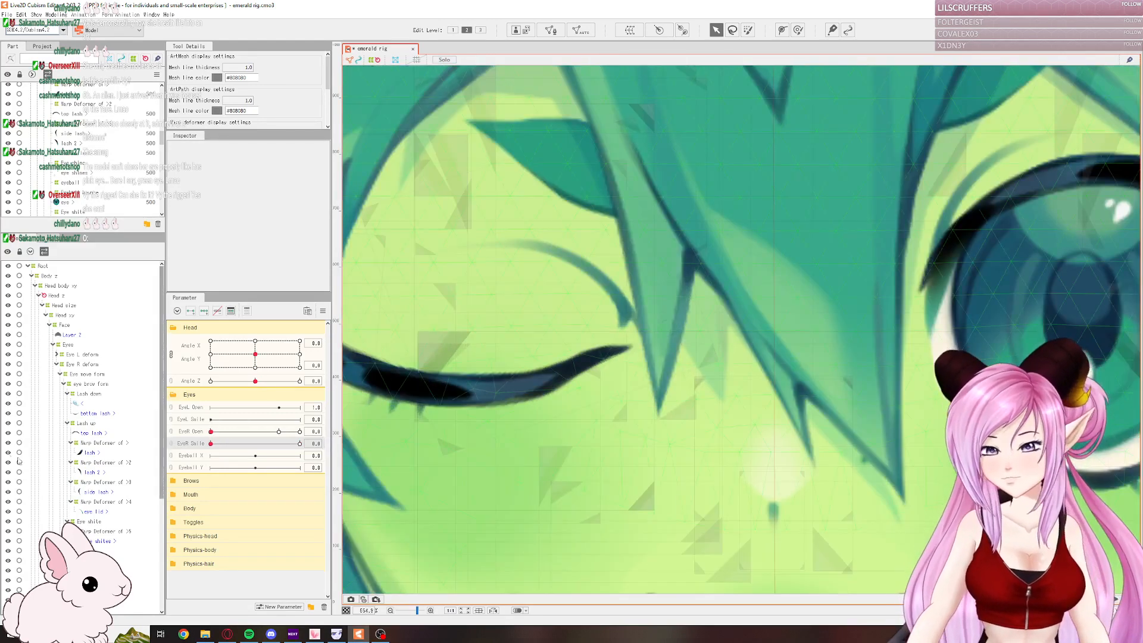
pyautogui.click(102, 443)
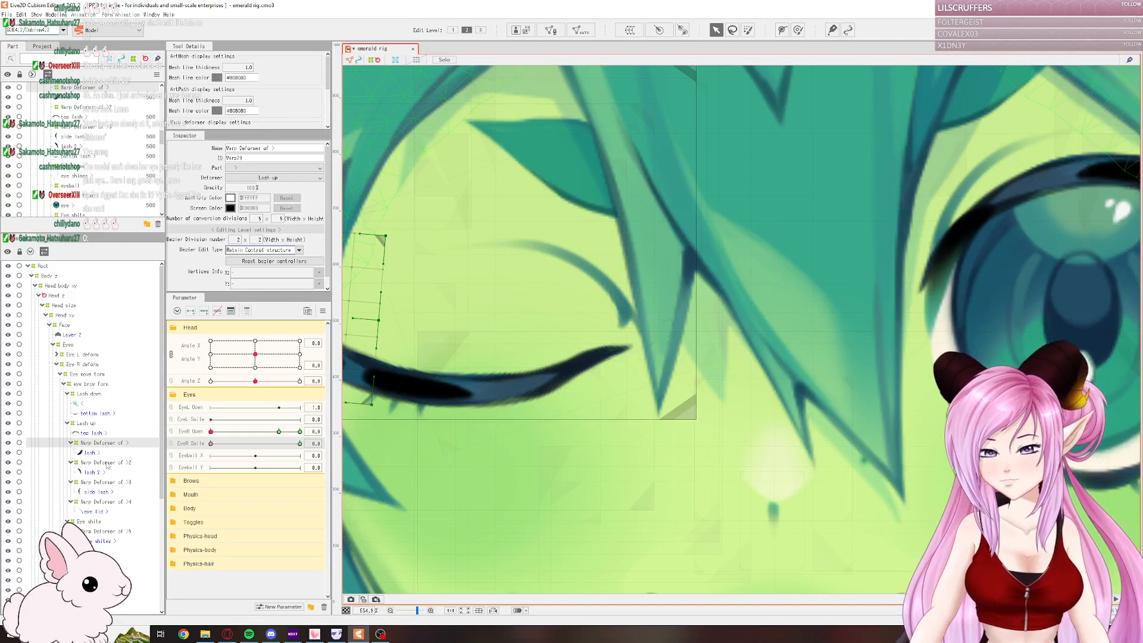
pyautogui.click(102, 464)
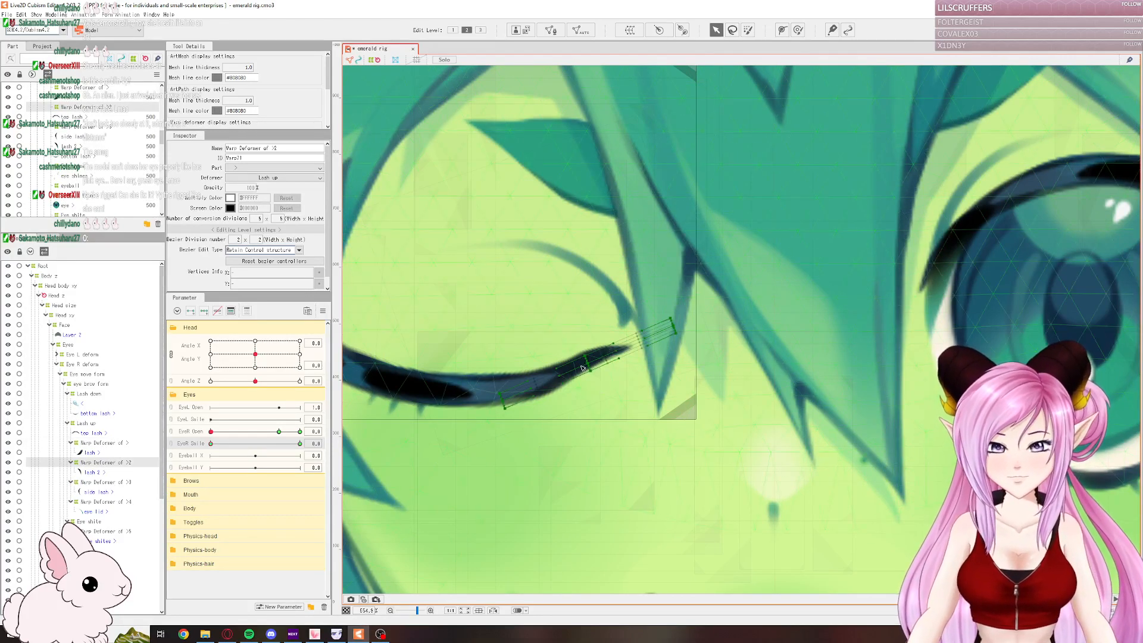
pyautogui.click(211, 431)
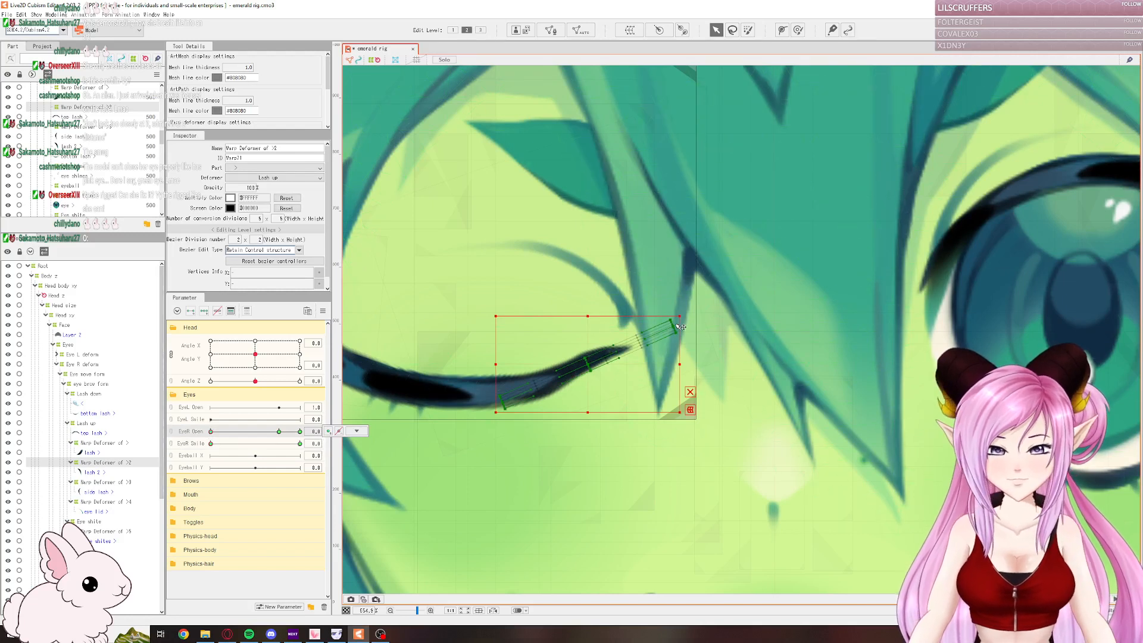
pyautogui.moveTo(679, 358); pyautogui.dragTo(619, 360)
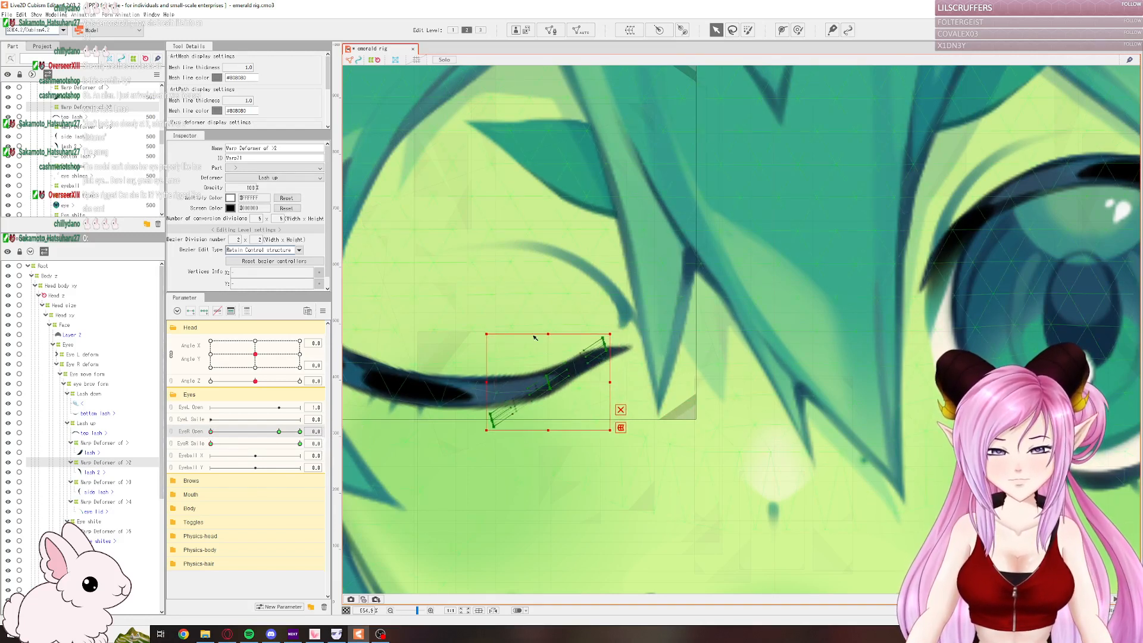
# - Rotate and shift the lash 2 warp deformer to follow the closed lash's inner tip, and test EyeR Open up to about 0.2
pyautogui.scroll(-5, 530, 351)
pyautogui.moveTo(212, 431)
pyautogui.mouseDown()
pyautogui.moveTo(248, 431)
pyautogui.moveTo(210, 431)
pyautogui.mouseUp()
pyautogui.scroll(5, 574, 351)
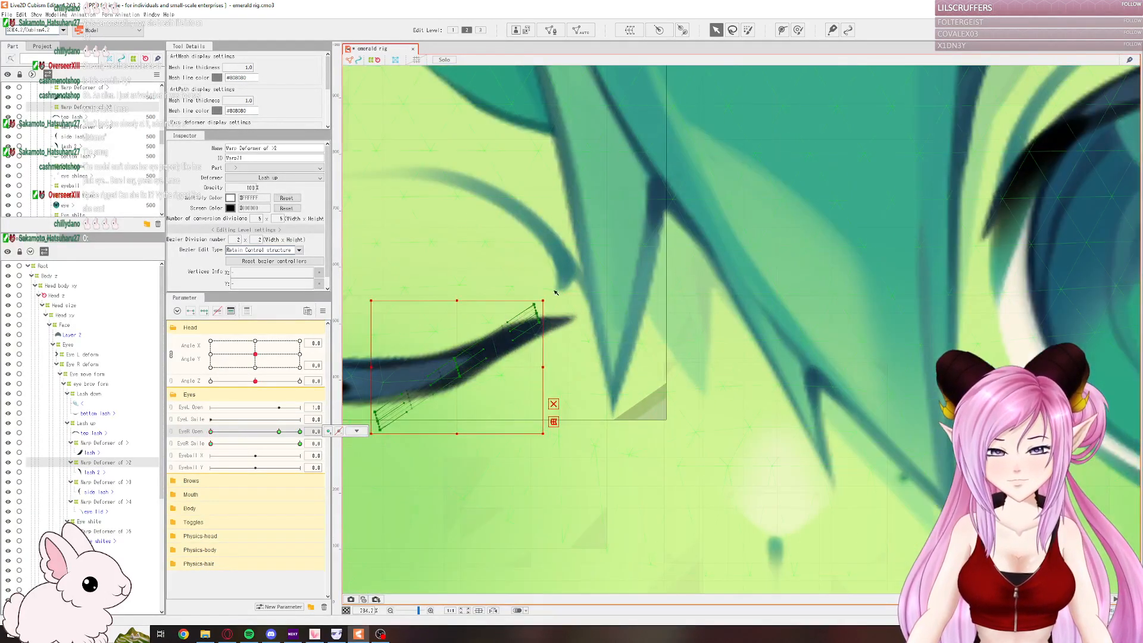
pyautogui.moveTo(456, 365); pyautogui.dragTo(478, 355)
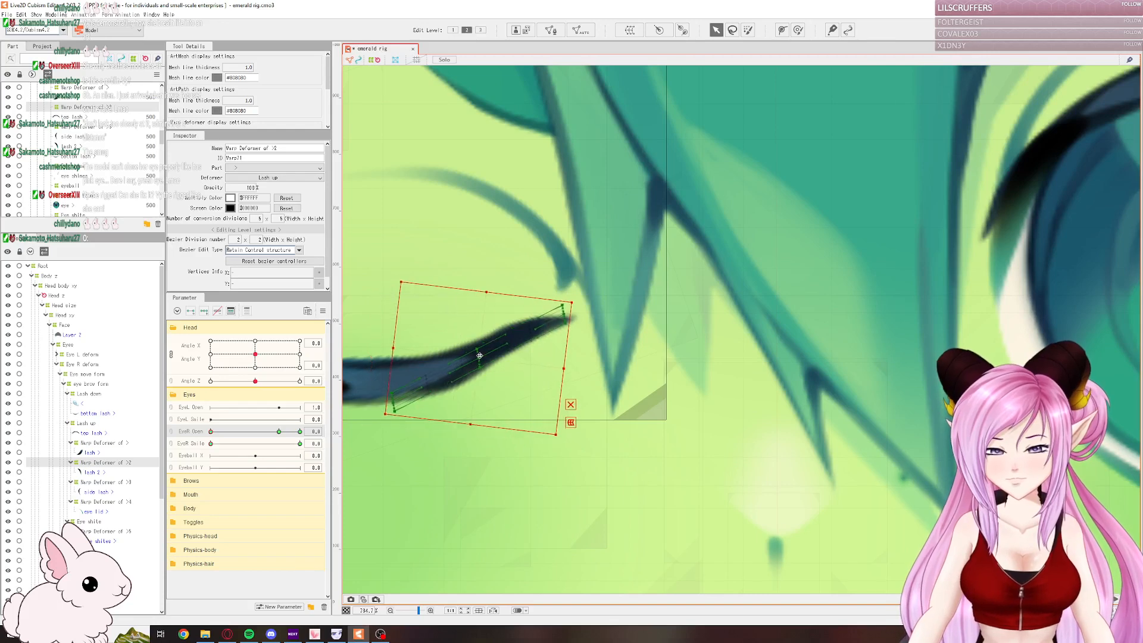
pyautogui.moveTo(212, 432)
pyautogui.mouseDown()
pyautogui.moveTo(281, 433)
pyautogui.moveTo(211, 433)
pyautogui.moveTo(271, 433)
pyautogui.moveTo(214, 433)
pyautogui.moveTo(265, 433)
pyautogui.moveTo(225, 432)
pyautogui.mouseUp()
pyautogui.scroll(-3, 719, 366)
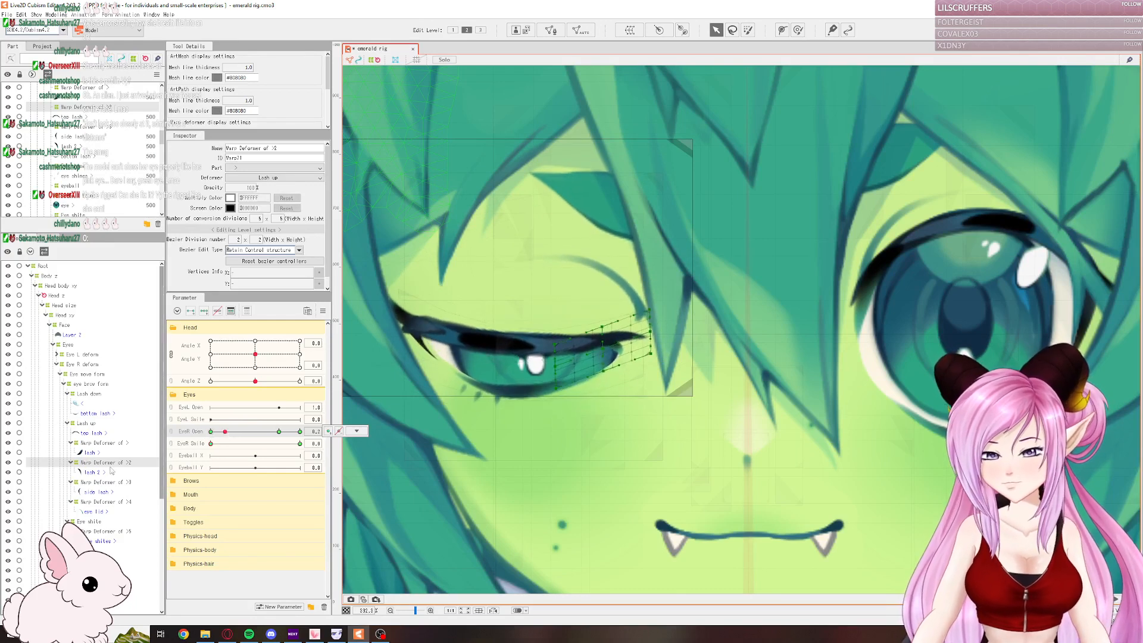
# - Reshape the outer corner and lower outer edge of the Eye white warp deformer at the nearly closed EyeR Open key (0.2)
pyautogui.click(91, 525)
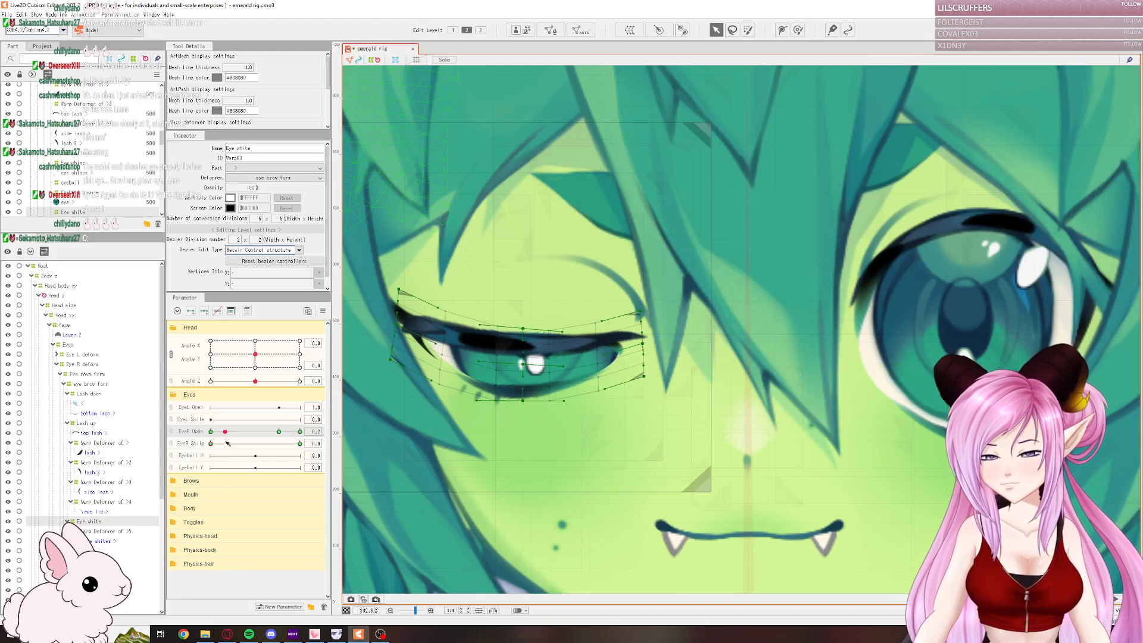
pyautogui.moveTo(225, 431)
pyautogui.mouseDown()
pyautogui.moveTo(213, 431)
pyautogui.moveTo(234, 431)
pyautogui.moveTo(224, 436)
pyautogui.mouseUp()
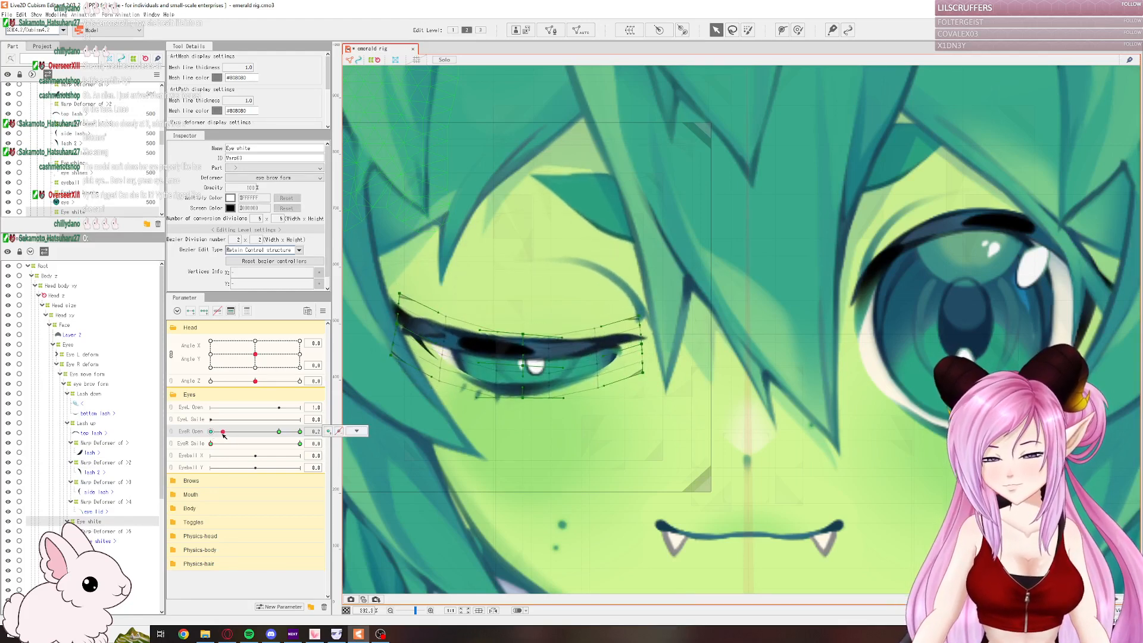
pyautogui.scroll(-3, 464, 351)
pyautogui.scroll(6, 459, 346)
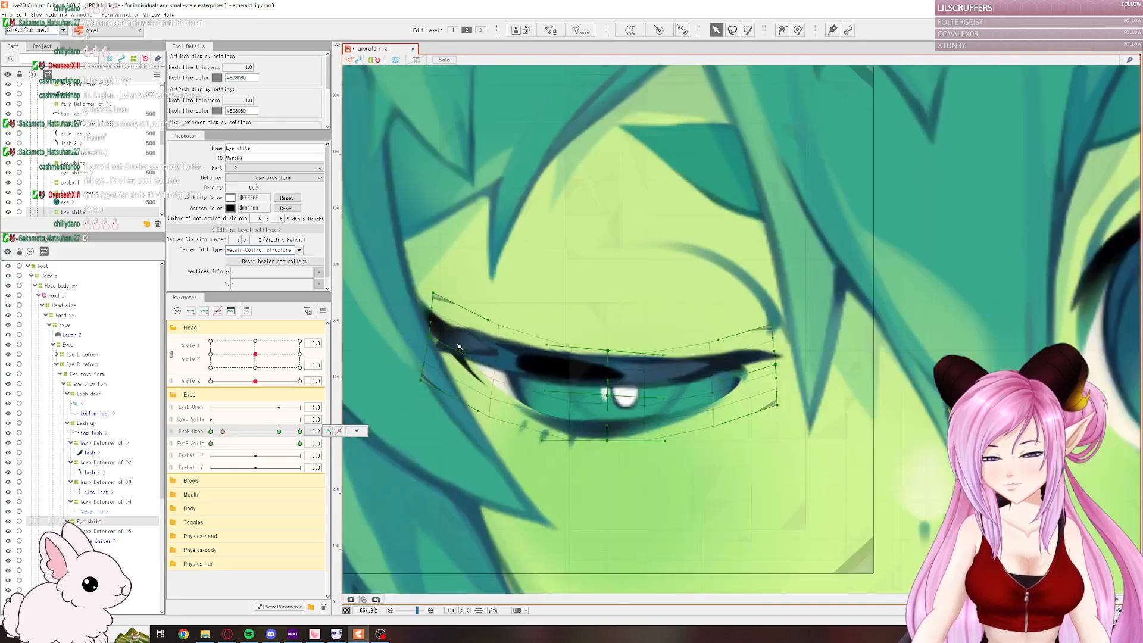
pyautogui.moveTo(434, 338); pyautogui.dragTo(412, 340)
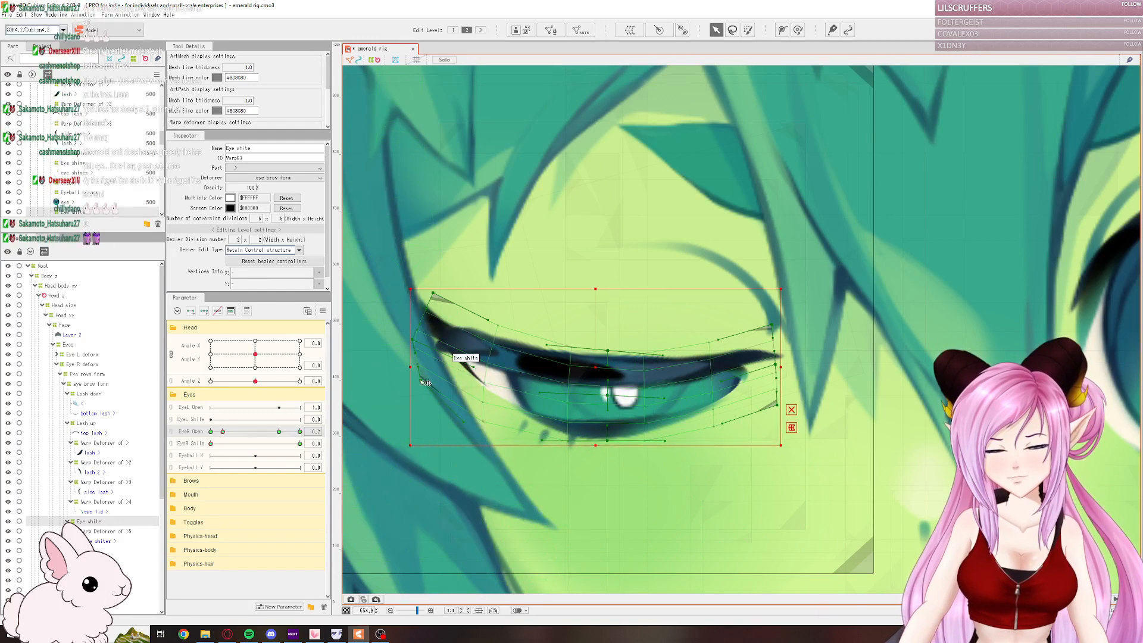
pyautogui.moveTo(421, 379); pyautogui.dragTo(444, 385)
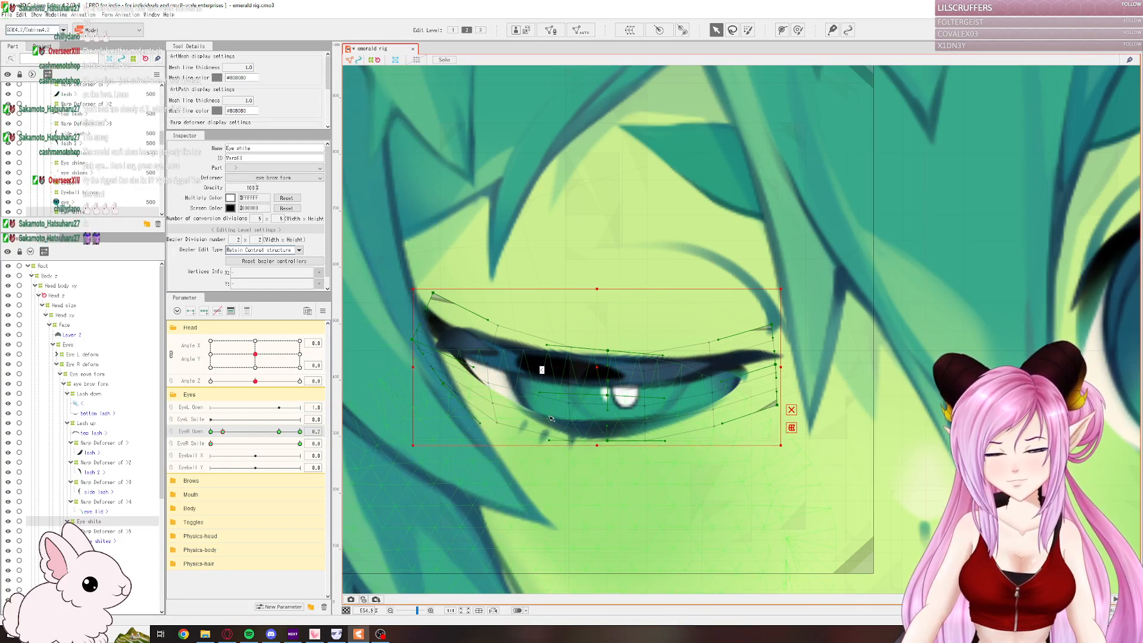
pyautogui.moveTo(567, 402); pyautogui.dragTo(568, 403)
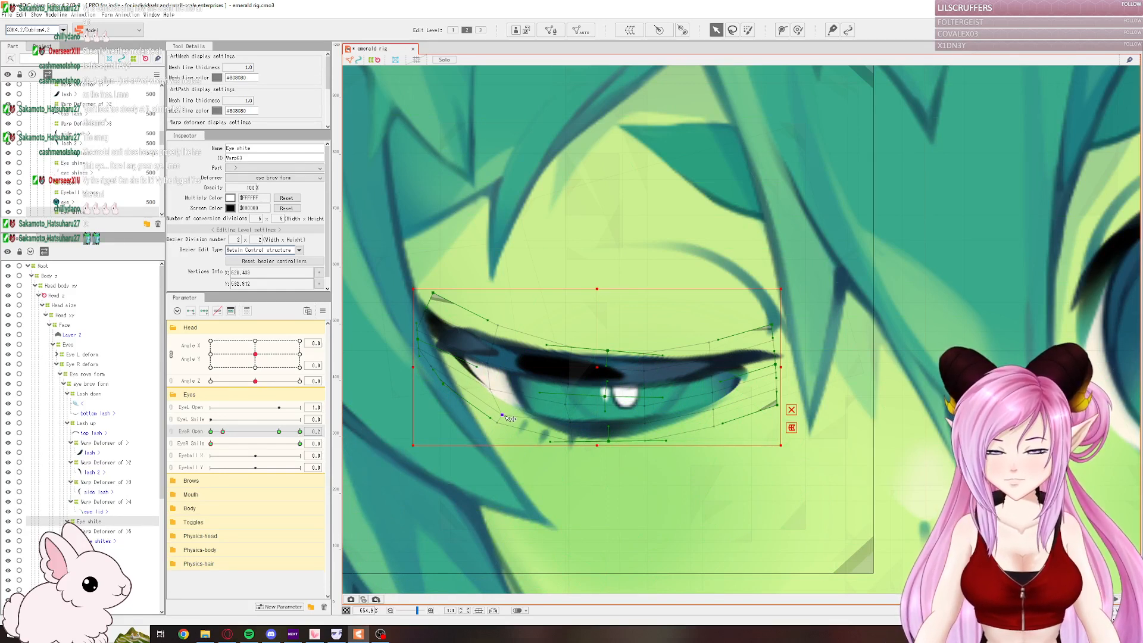
pyautogui.scroll(3, 482, 403)
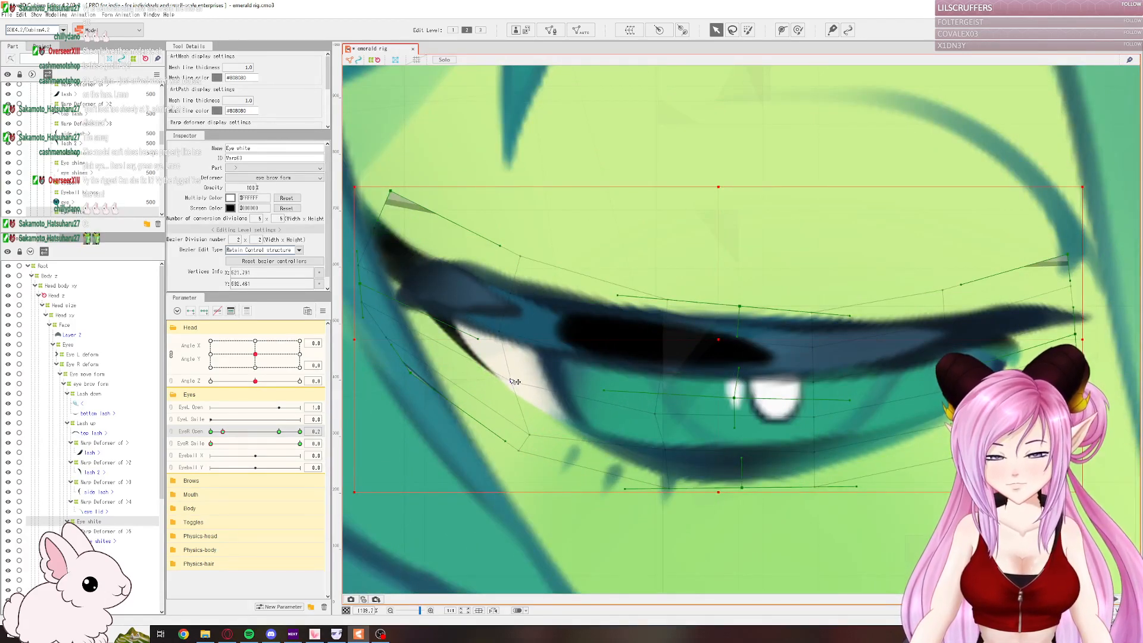
pyautogui.scroll(-5, 515, 382)
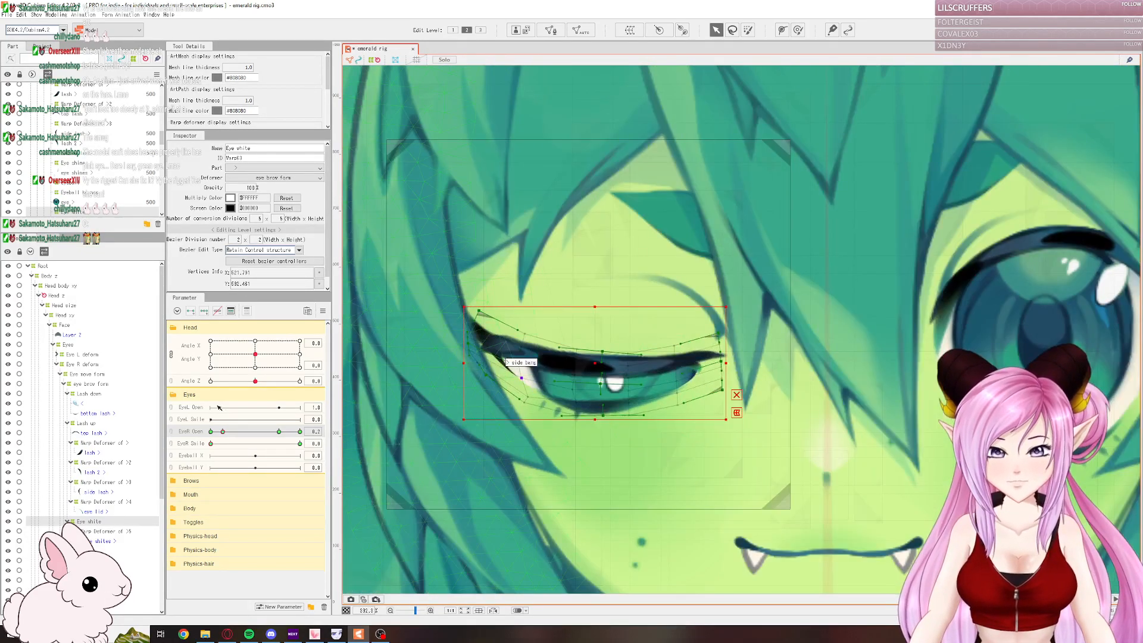
# - Adjust the Eye white deformer's outer corner and lower edge with EyeR Smile at 1.0, keeping EyeR Open at the 0.2 key
pyautogui.moveTo(226, 433)
pyautogui.mouseDown()
pyautogui.moveTo(211, 434)
pyautogui.moveTo(256, 439)
pyautogui.moveTo(236, 439)
pyautogui.mouseUp()
pyautogui.click(223, 433)
pyautogui.click(300, 443)
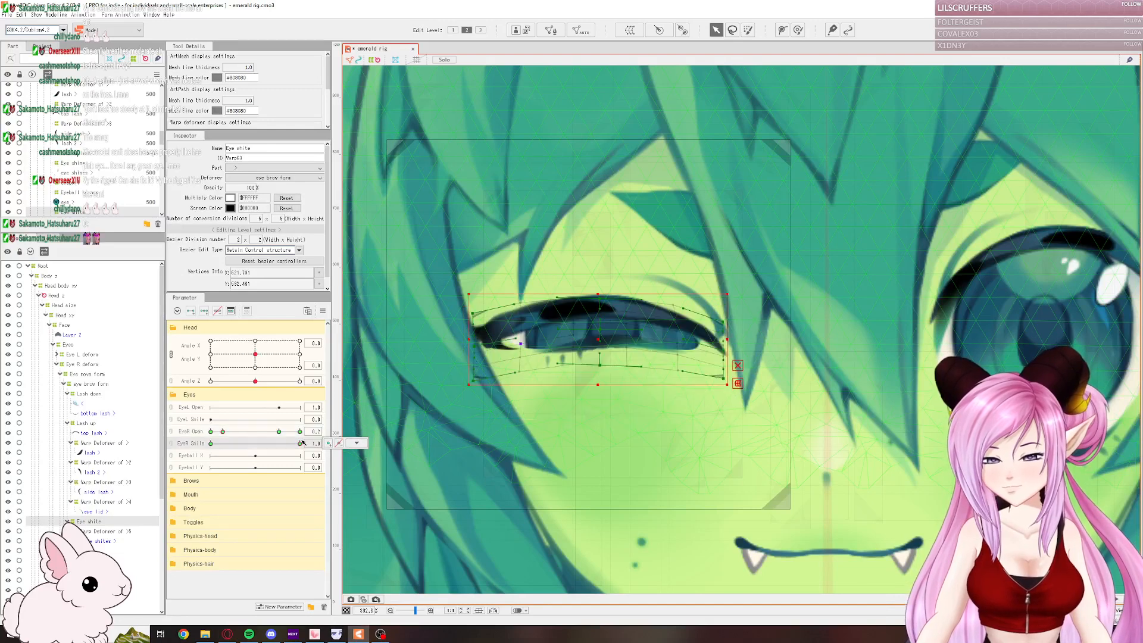
pyautogui.scroll(4, 474, 331)
pyautogui.moveTo(487, 367); pyautogui.dragTo(460, 378)
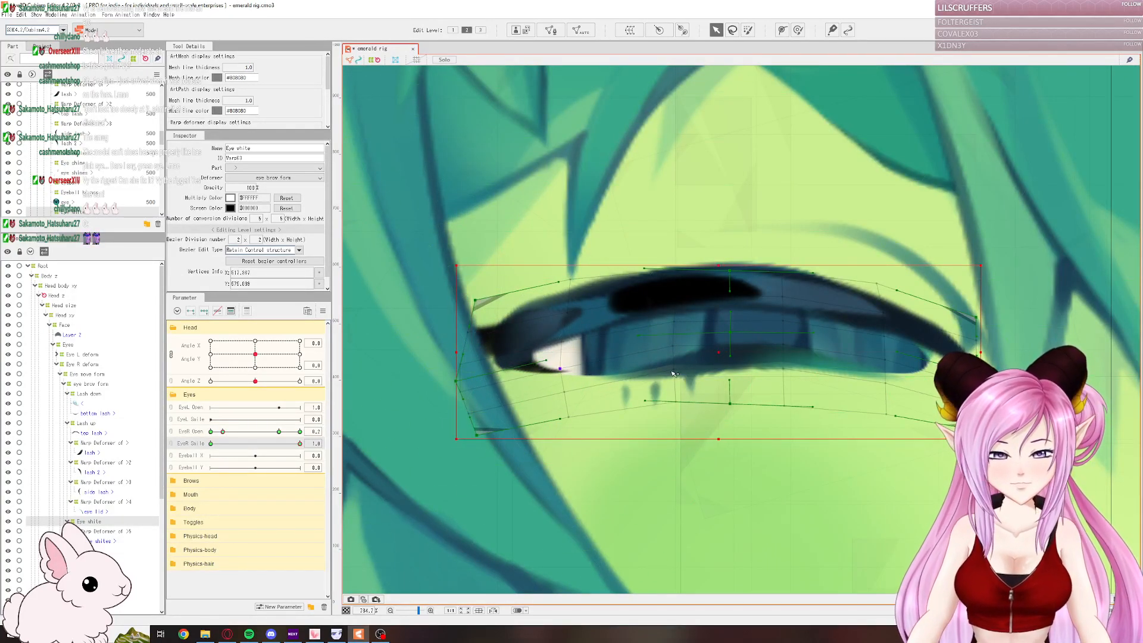
pyautogui.scroll(-2, 694, 359)
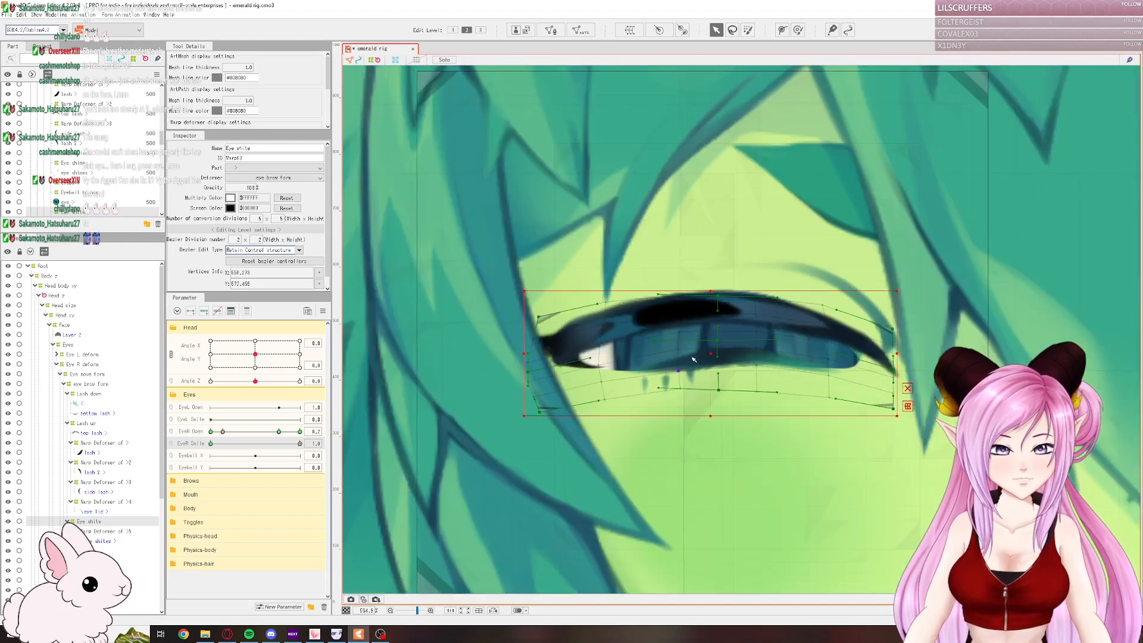
# - Deselect the deformer, set EyeR Open to 1.0, and compare the open smiling right eye with the left eye
pyautogui.scroll(-8, 866, 392)
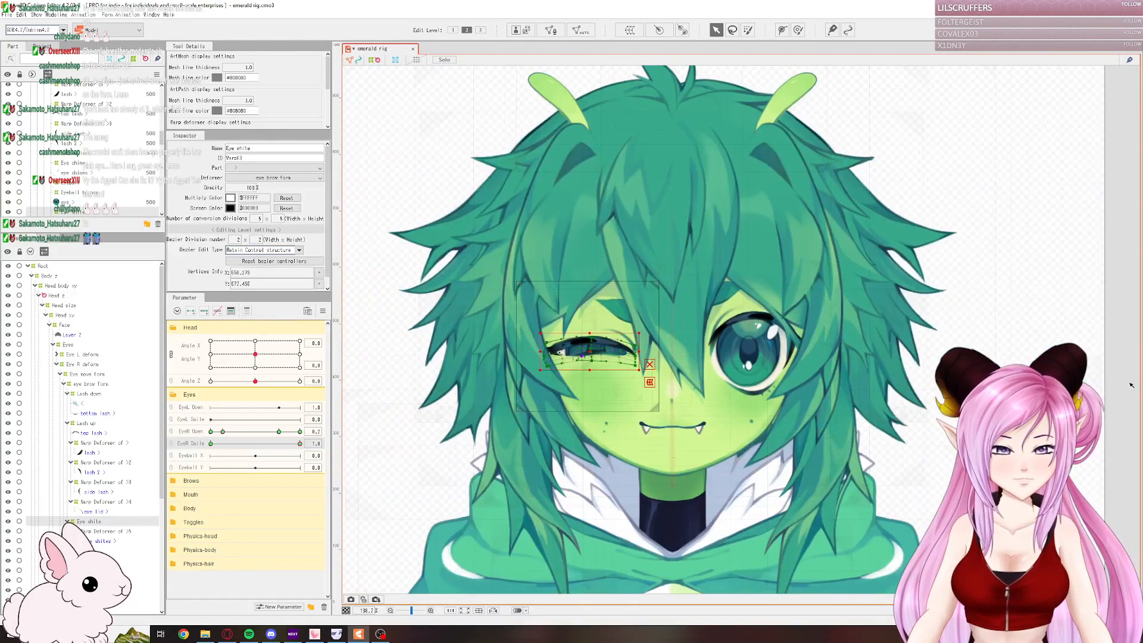
pyautogui.click(1131, 385)
pyautogui.scroll(2, 588, 348)
pyautogui.moveTo(223, 432); pyautogui.dragTo(279, 434)
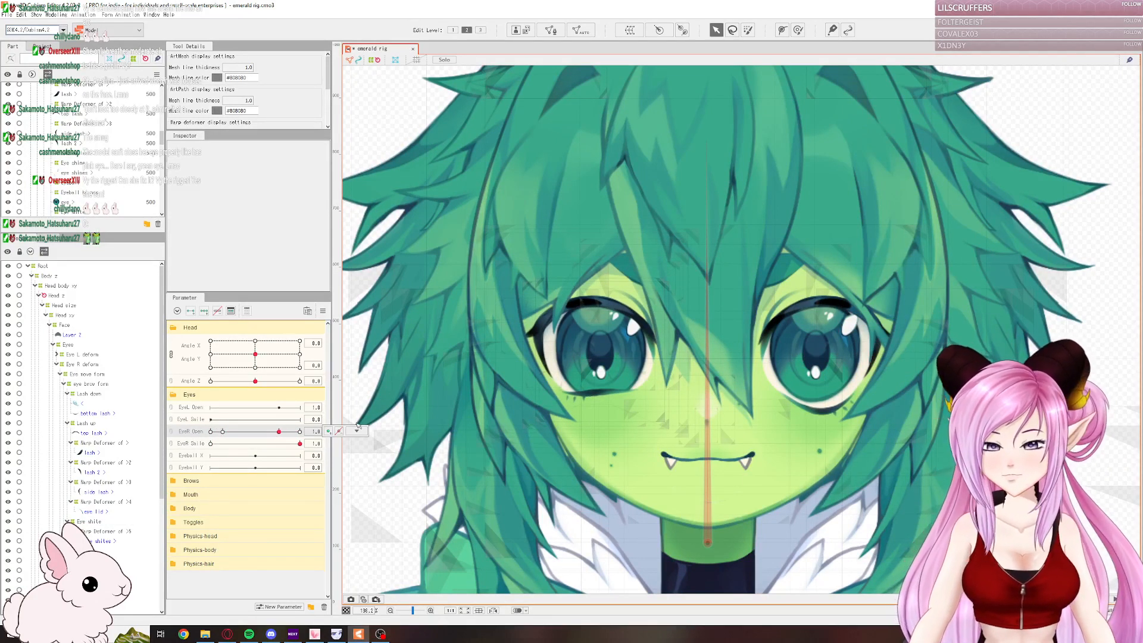
pyautogui.scroll(-3, 554, 381)
pyautogui.scroll(5, 554, 394)
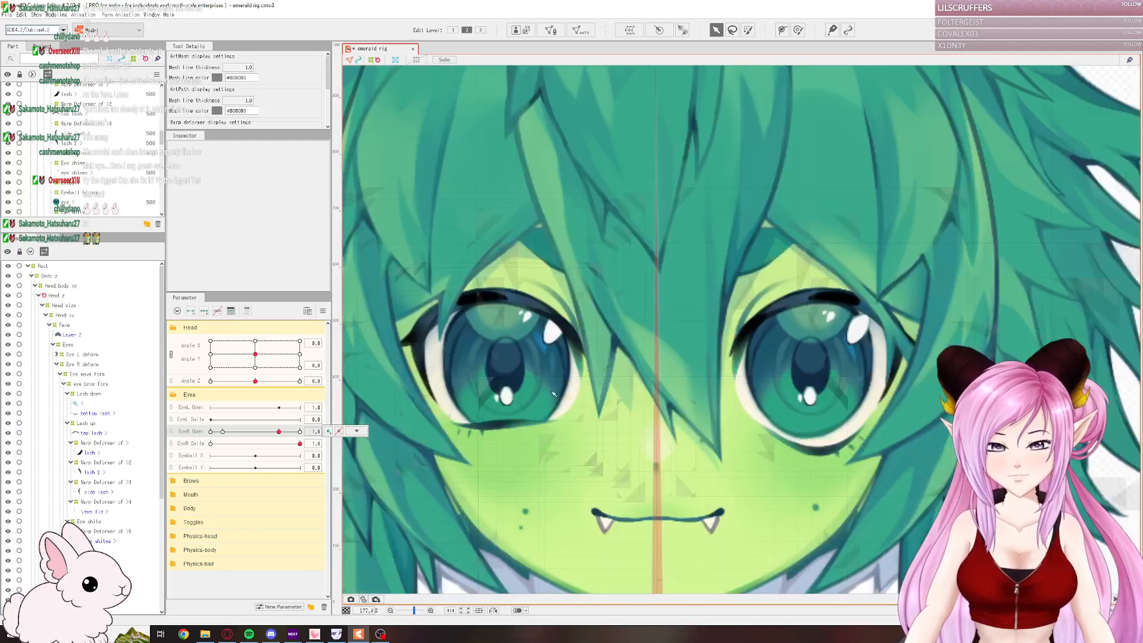
pyautogui.scroll(-3, 477, 400)
pyautogui.scroll(3, 460, 402)
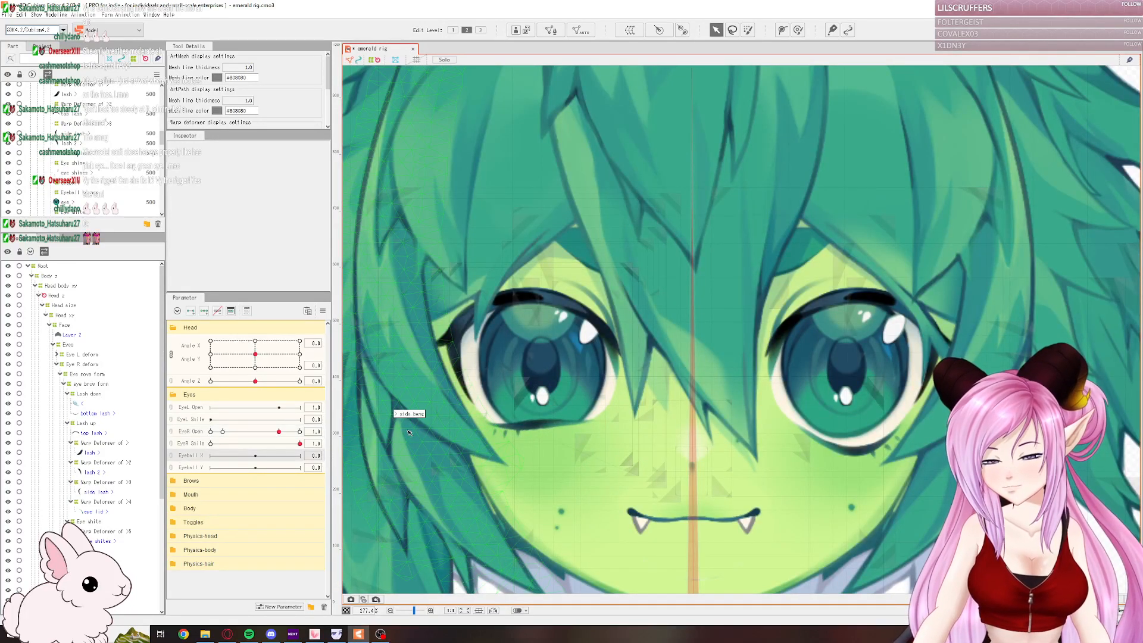
pyautogui.scroll(-3, 538, 384)
pyautogui.scroll(2, 596, 380)
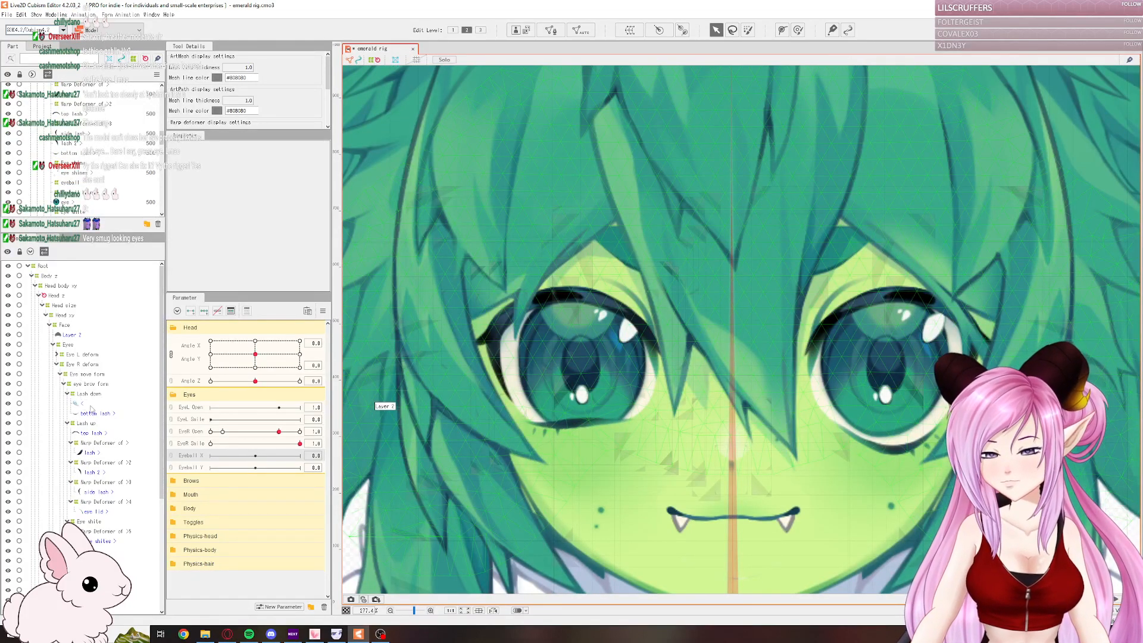
# - Narrow the right eye's eyeball deformer and shift it toward the outer eye corner at Eyeball X -1.0
pyautogui.scroll(-2, 92, 441)
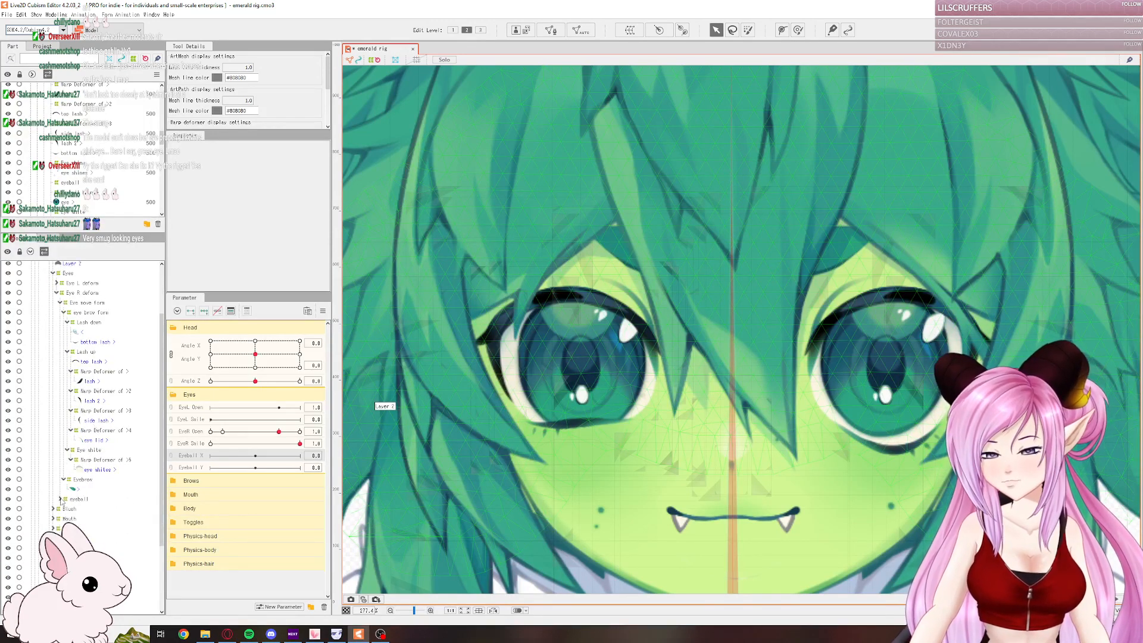
pyautogui.click(61, 499)
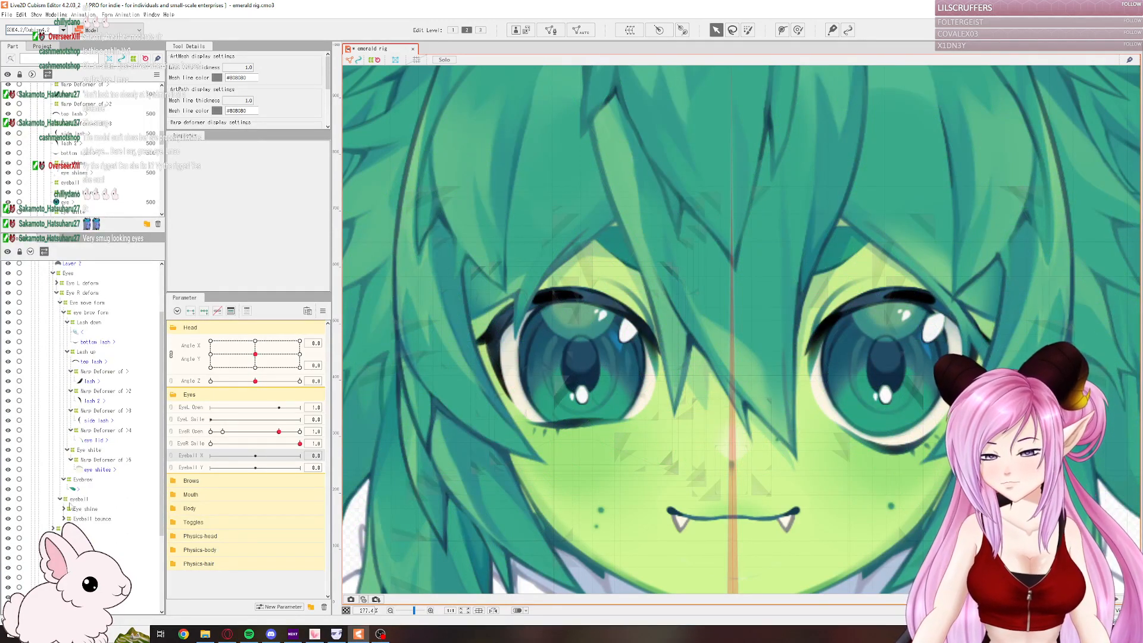
pyautogui.click(75, 500)
pyautogui.scroll(-3, 616, 384)
pyautogui.scroll(4, 617, 384)
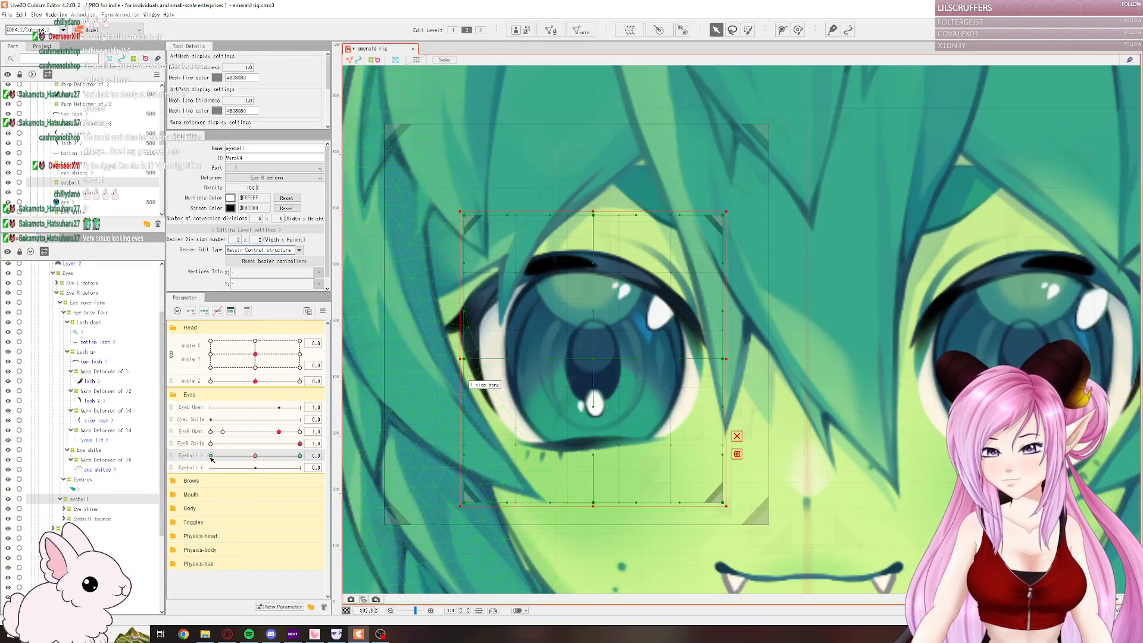
pyautogui.click(210, 456)
pyautogui.scroll(-2, 599, 393)
pyautogui.scroll(2, 598, 393)
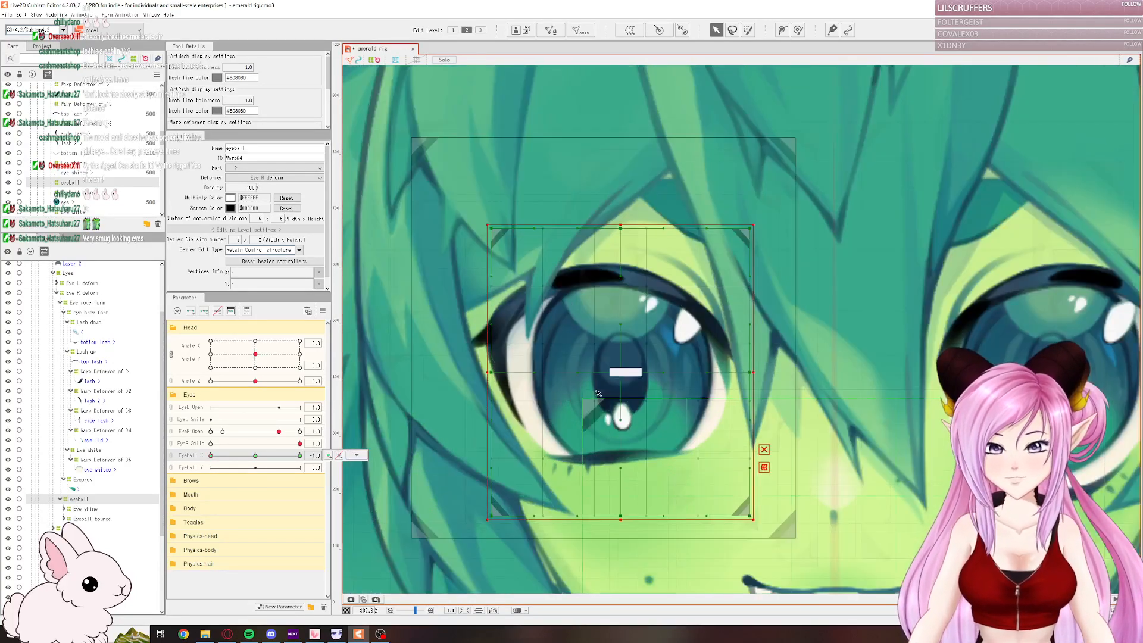
pyautogui.moveTo(755, 372); pyautogui.dragTo(727, 373)
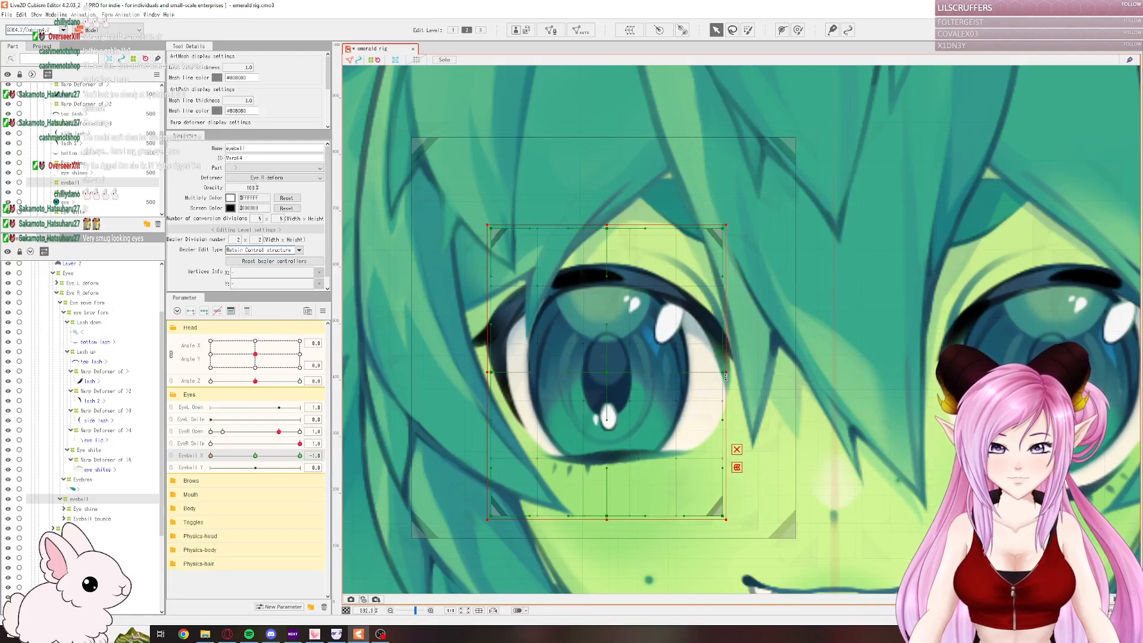
pyautogui.moveTo(600, 376); pyautogui.dragTo(564, 375)
pyautogui.scroll(-1, 564, 375)
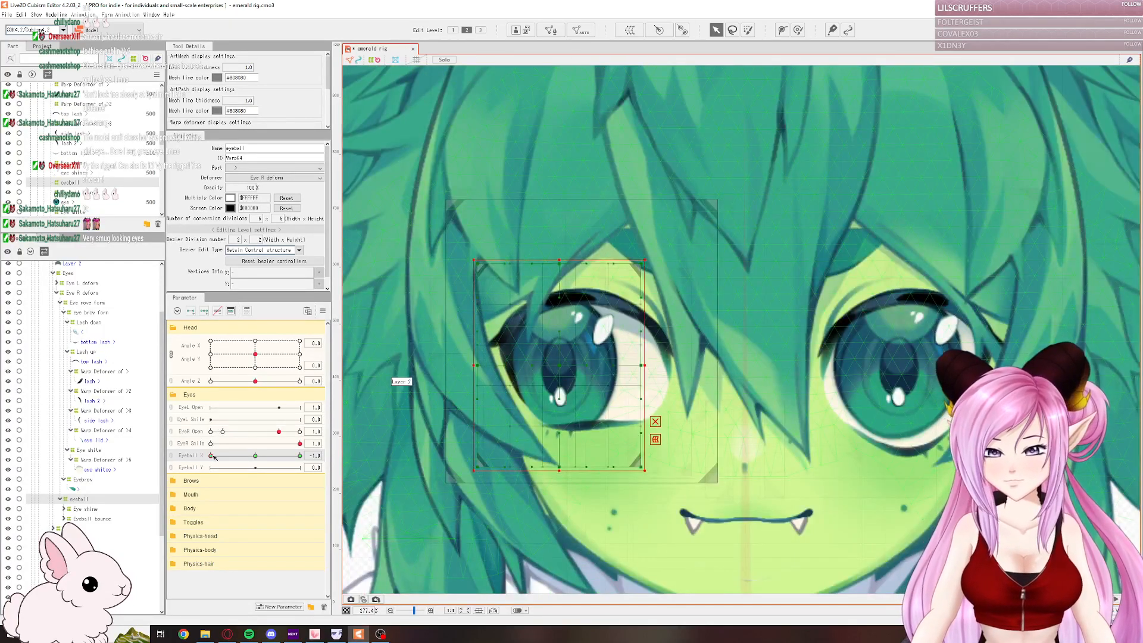
# - Narrow the eyeball deformer and shift it toward the nose at Eyeball X 1.0
pyautogui.moveTo(213, 456); pyautogui.dragTo(302, 475)
pyautogui.click(498, 417)
pyautogui.moveTo(496, 366); pyautogui.dragTo(527, 365)
pyautogui.moveTo(612, 360); pyautogui.dragTo(638, 360)
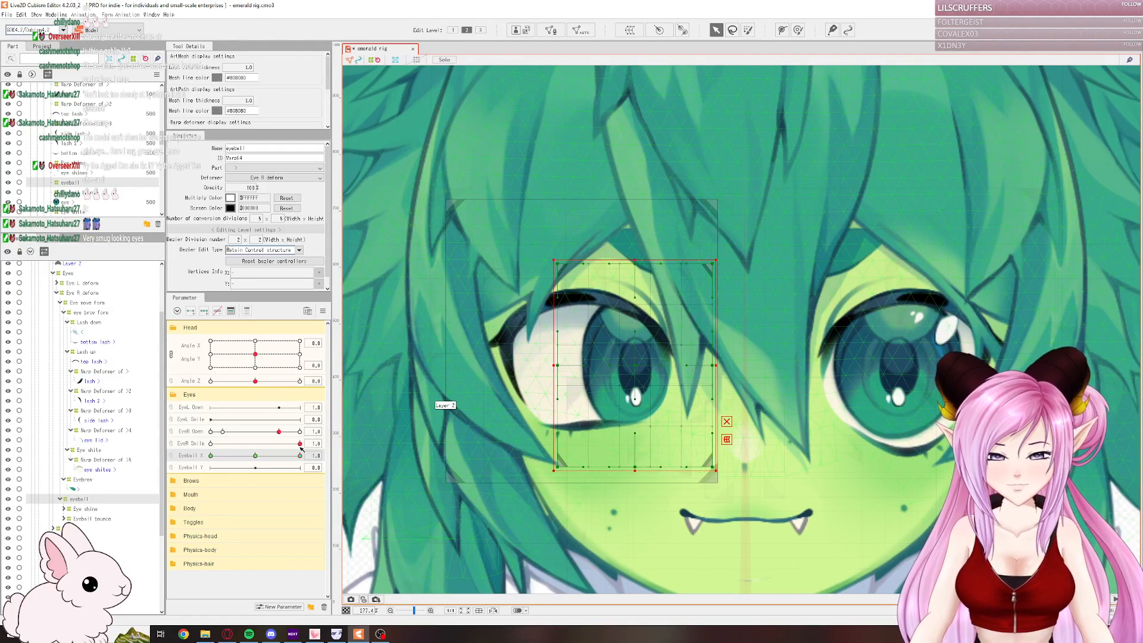
pyautogui.moveTo(300, 456); pyautogui.dragTo(381, 483)
pyautogui.scroll(2, 670, 389)
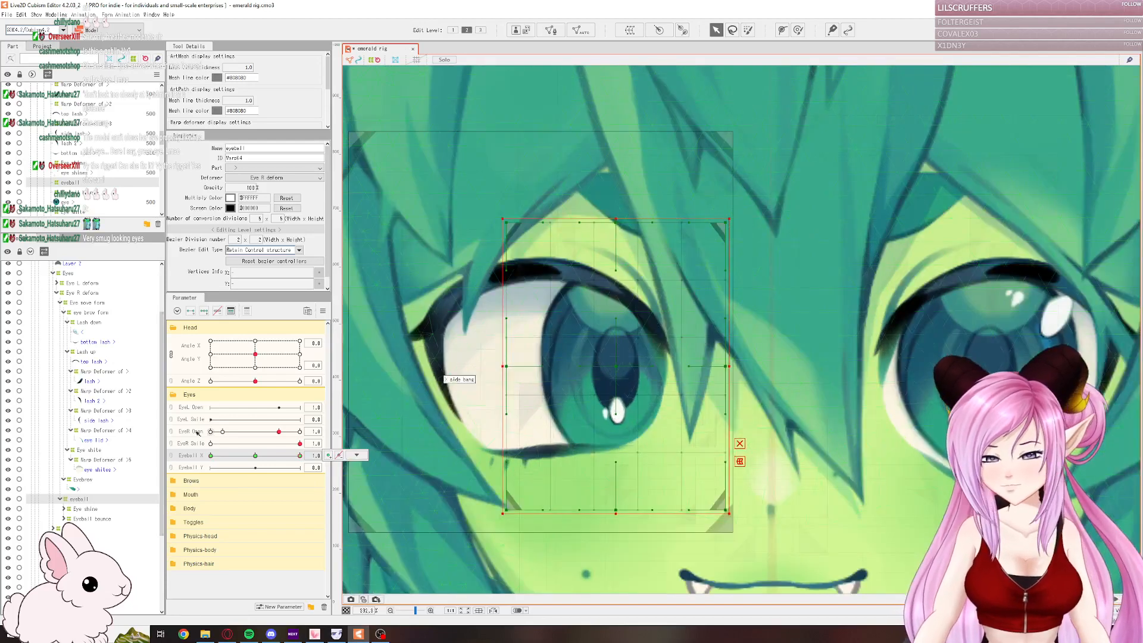
# - Offset the Eye shine deformer opposite to the gaze direction at Eyeball X 1.0 and -1.0, and return Eyeball X to 0
pyautogui.click(84, 510)
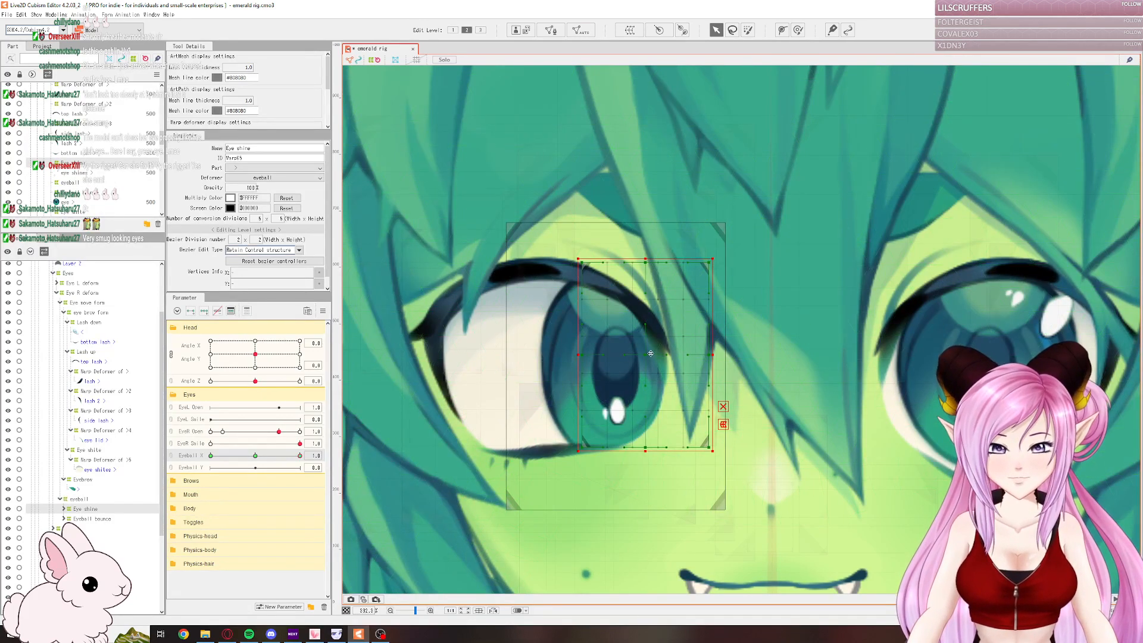
pyautogui.moveTo(651, 354); pyautogui.dragTo(627, 354)
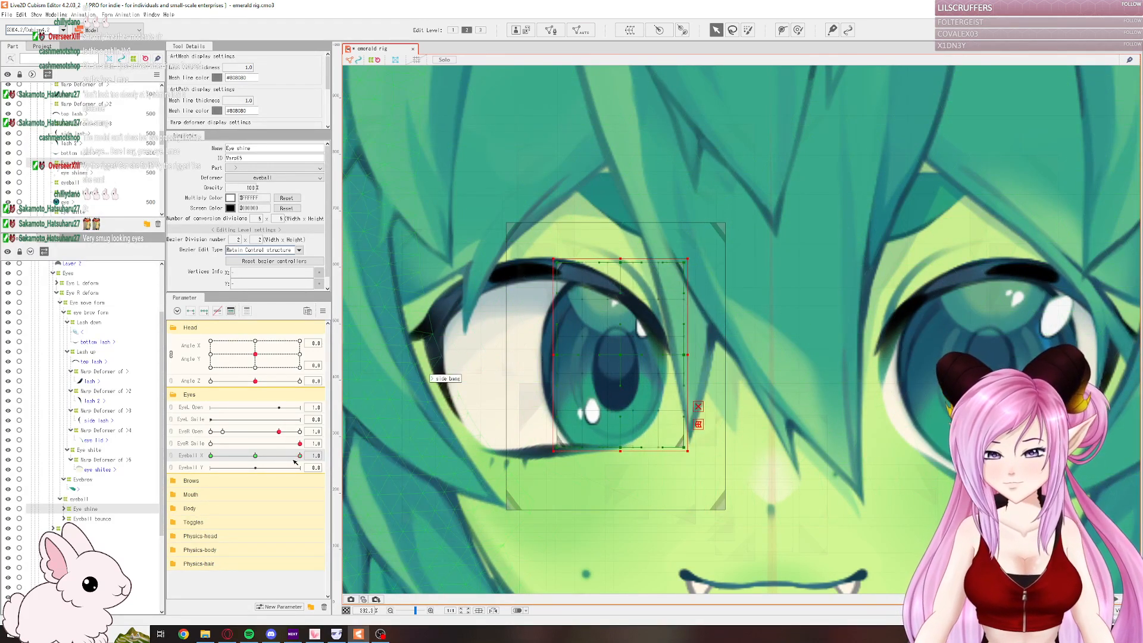
pyautogui.moveTo(295, 458); pyautogui.dragTo(143, 476)
pyautogui.moveTo(537, 358); pyautogui.dragTo(562, 357)
pyautogui.scroll(-4, 529, 343)
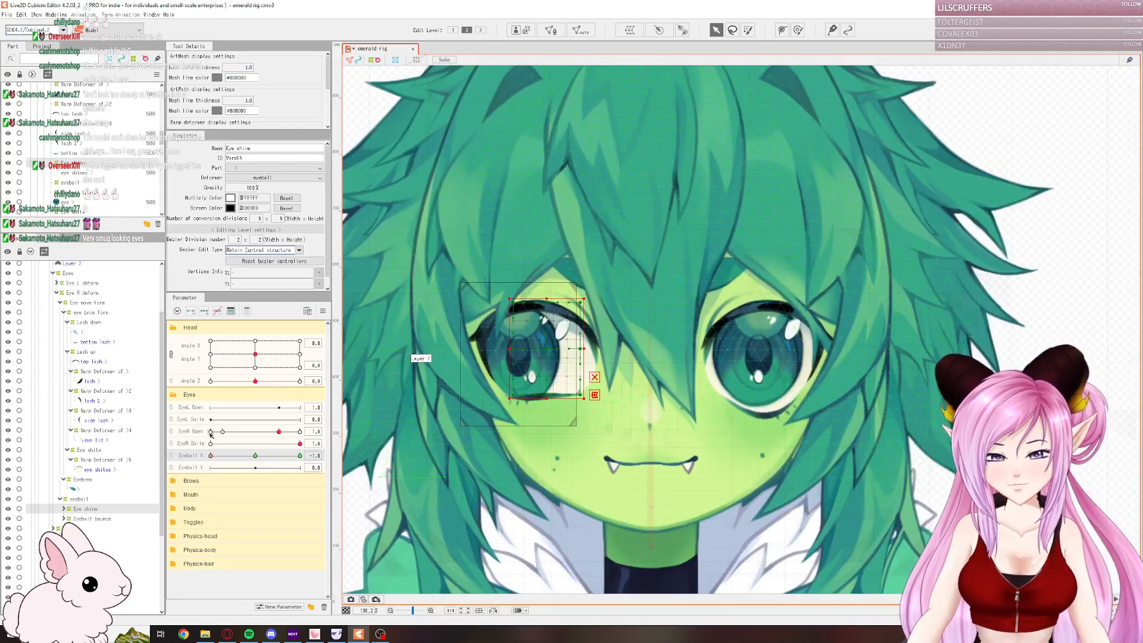
pyautogui.moveTo(218, 458); pyautogui.dragTo(255, 457)
pyautogui.scroll(5, 569, 315)
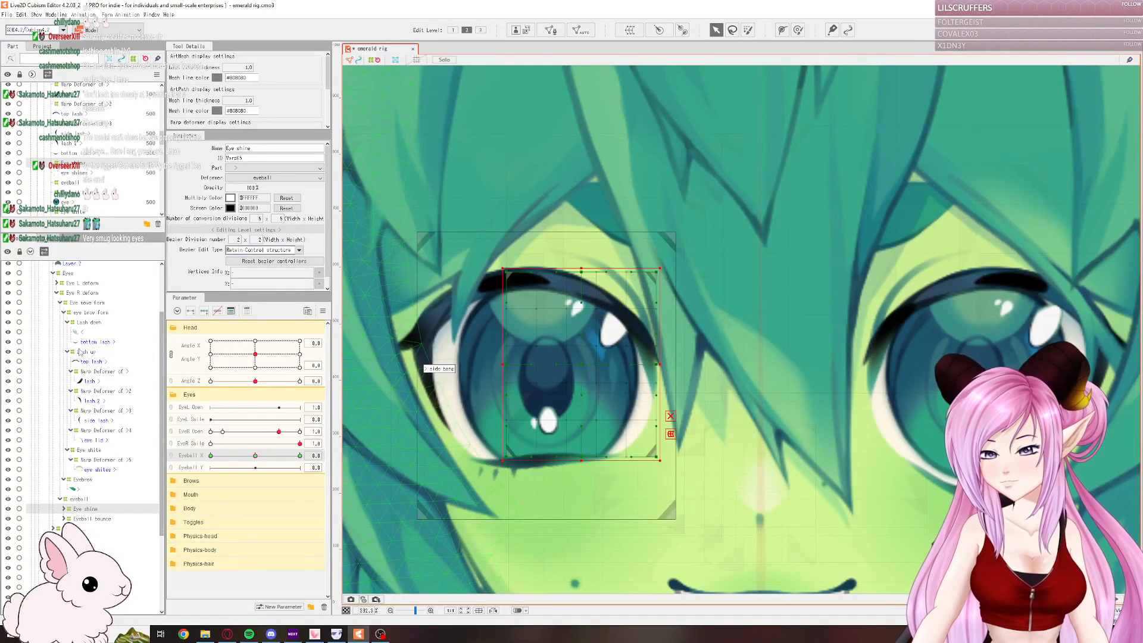
# - Bend the Eye move form deformer slightly toward the nose at Eyeball X 1.0 and scrub Eyeball X to check the motion
pyautogui.click(88, 303)
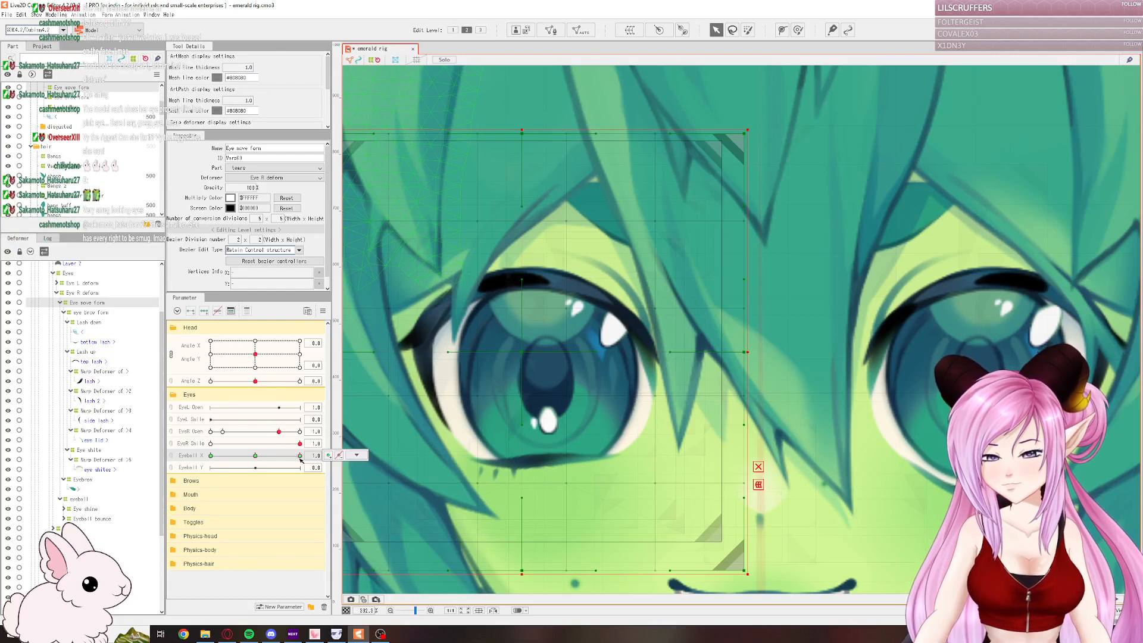
pyautogui.scroll(-5, 430, 446)
pyautogui.scroll(4, 613, 399)
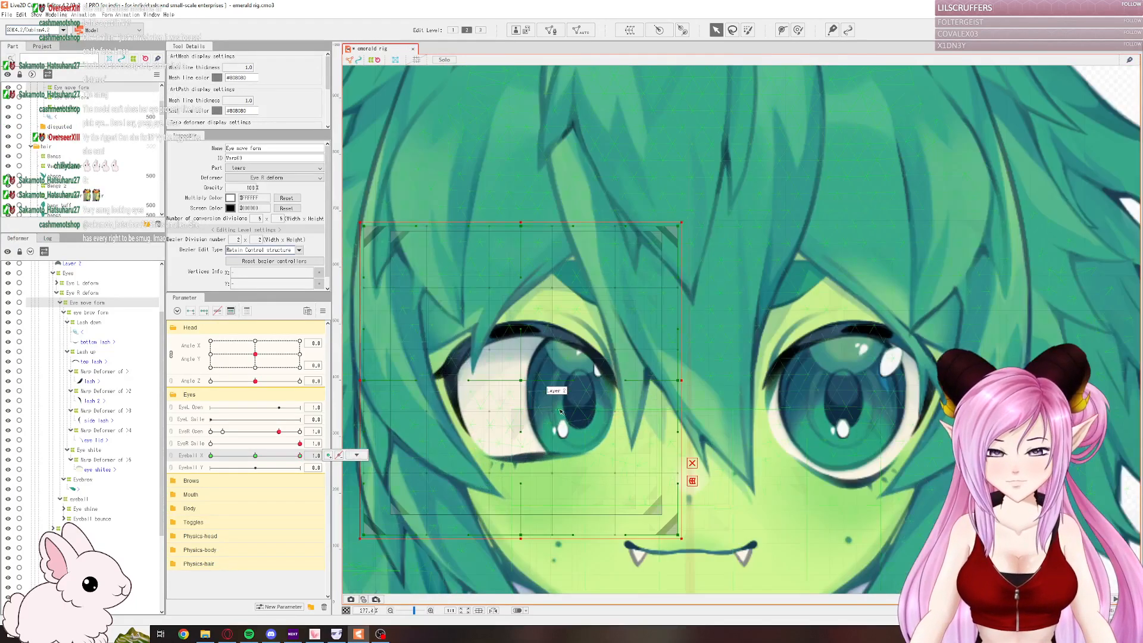
pyautogui.scroll(4, 512, 389)
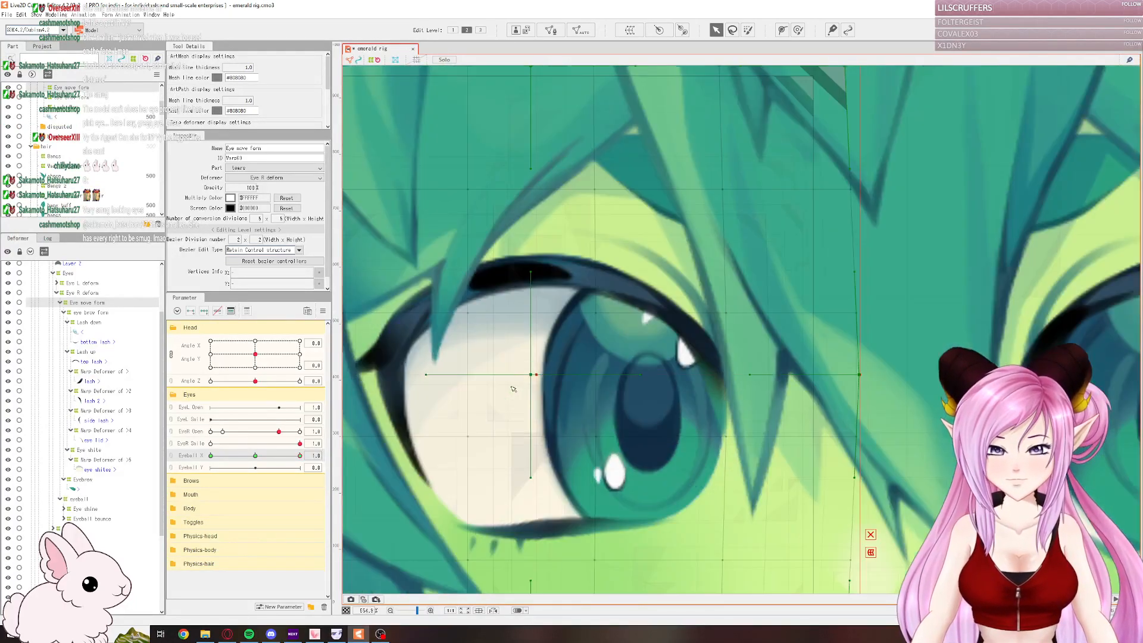
pyautogui.scroll(-3, 531, 376)
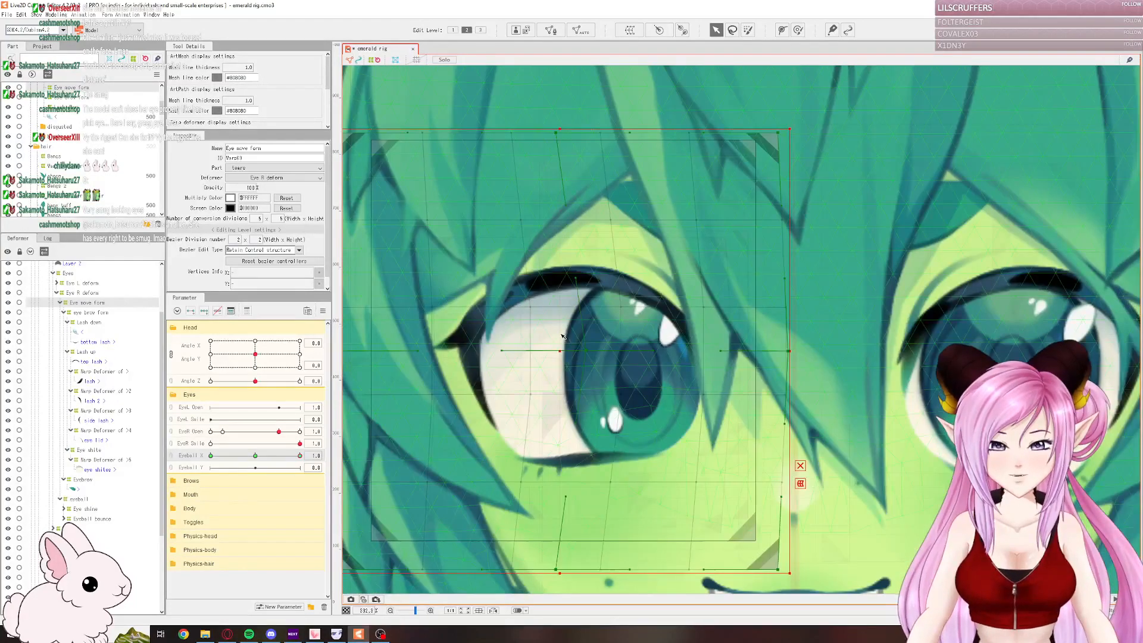
pyautogui.scroll(-1, 563, 337)
pyautogui.click(278, 455)
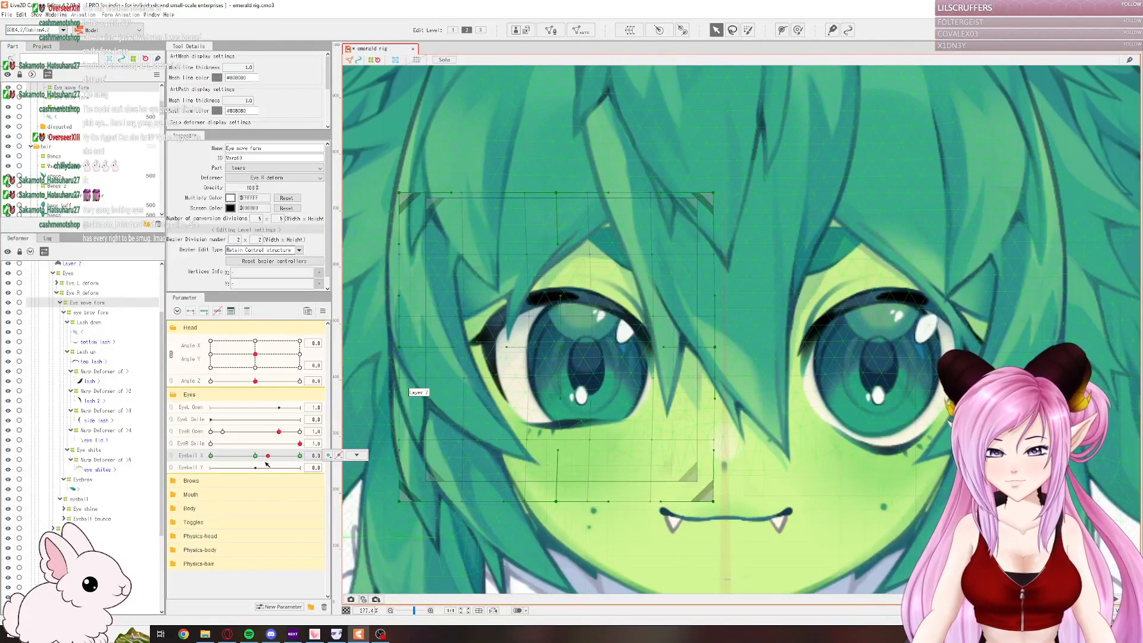
pyautogui.moveTo(281, 464)
pyautogui.mouseDown()
pyautogui.moveTo(293, 467)
pyautogui.moveTo(265, 468)
pyautogui.moveTo(304, 464)
pyautogui.mouseUp()
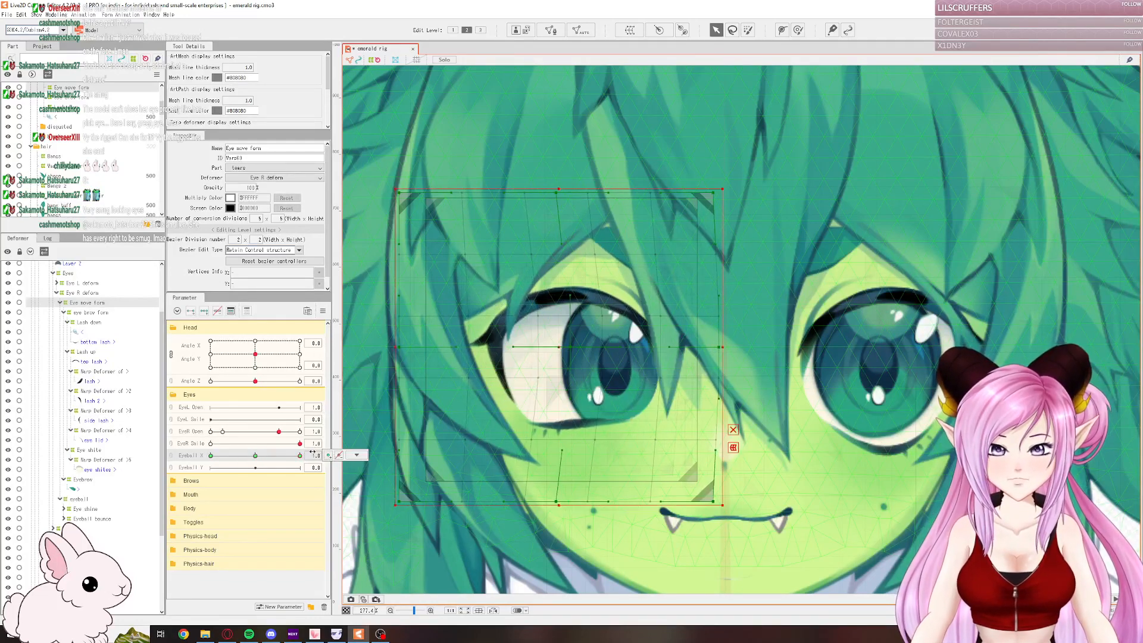
pyautogui.moveTo(300, 455)
pyautogui.mouseDown()
pyautogui.moveTo(247, 453)
pyautogui.moveTo(312, 444)
pyautogui.mouseUp()
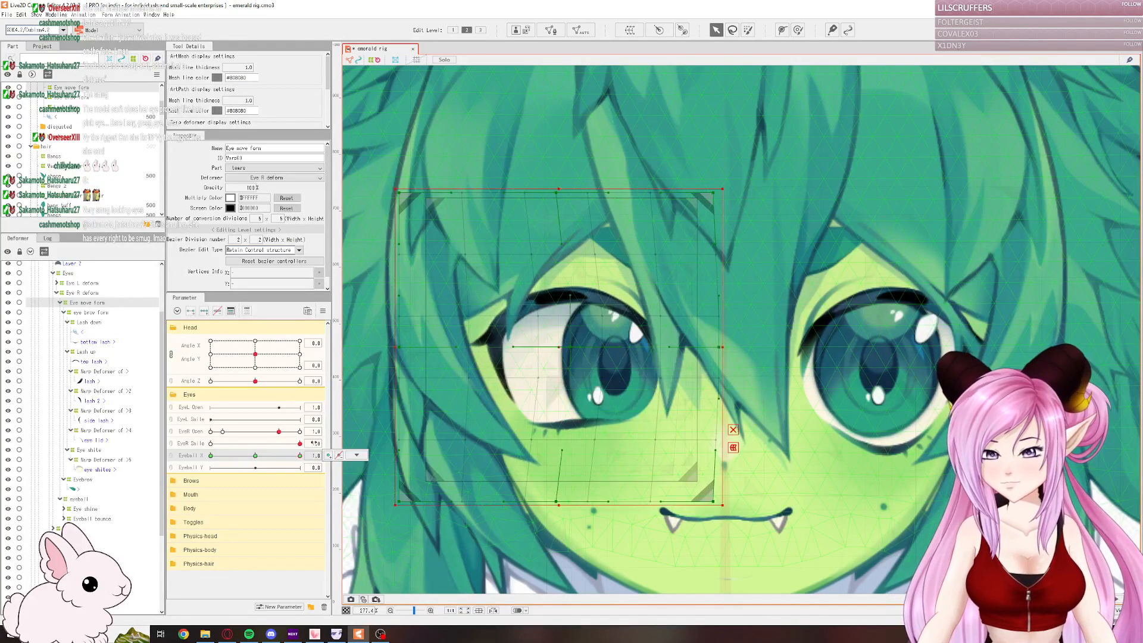
# - Set EyeR Smile to 0, bend the Eye move form deformer slightly toward the outer eye corner at Eyeball X -1.0, and return Eyeball X to 0
pyautogui.click(211, 443)
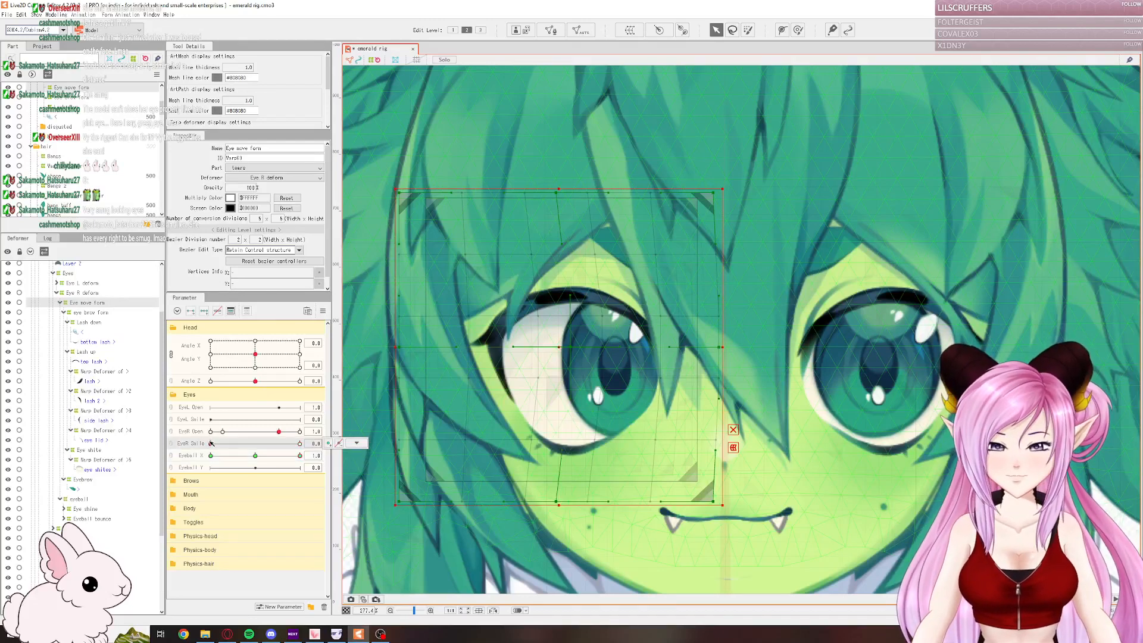
pyautogui.click(296, 455)
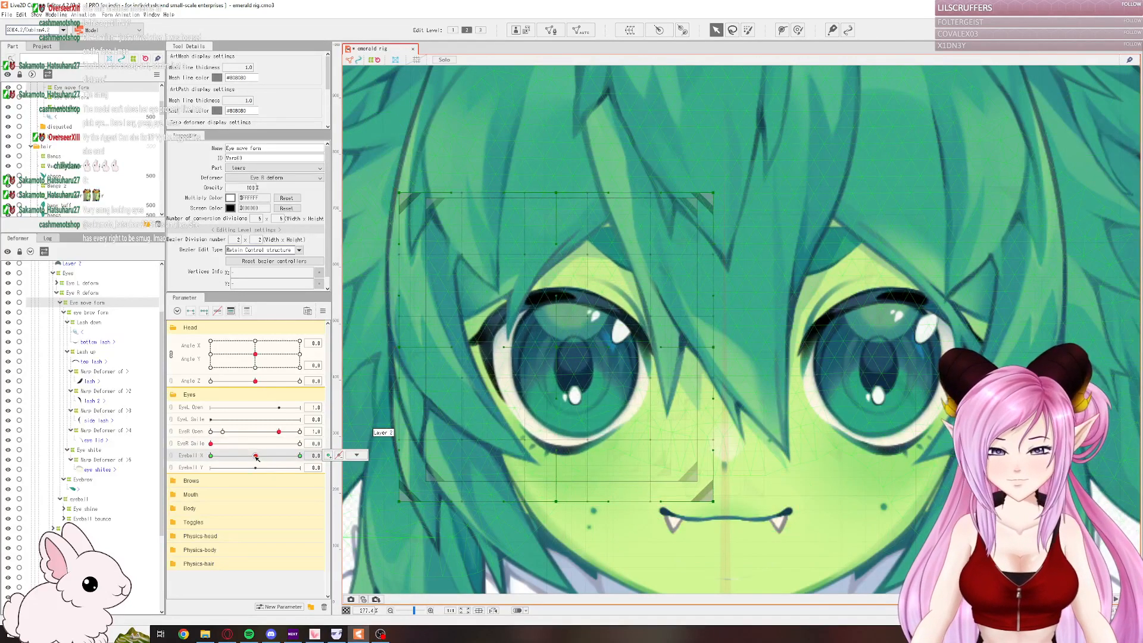
pyautogui.moveTo(285, 464); pyautogui.dragTo(209, 459)
pyautogui.scroll(2, 409, 348)
pyautogui.moveTo(397, 352); pyautogui.dragTo(384, 351)
pyautogui.scroll(2, 614, 337)
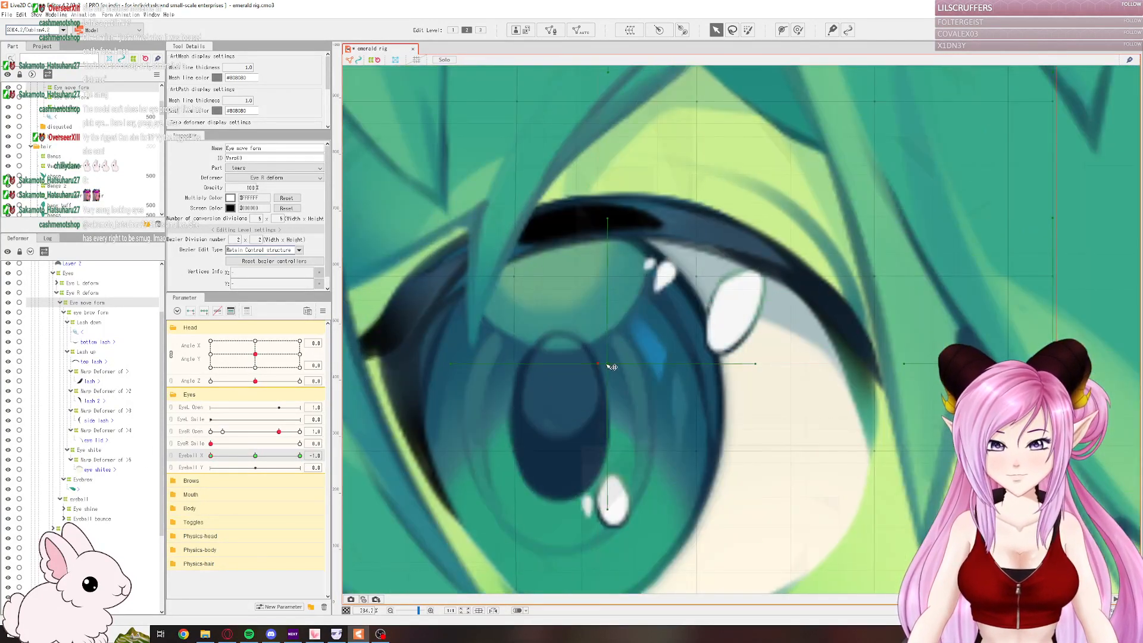
pyautogui.moveTo(571, 365); pyautogui.dragTo(576, 366)
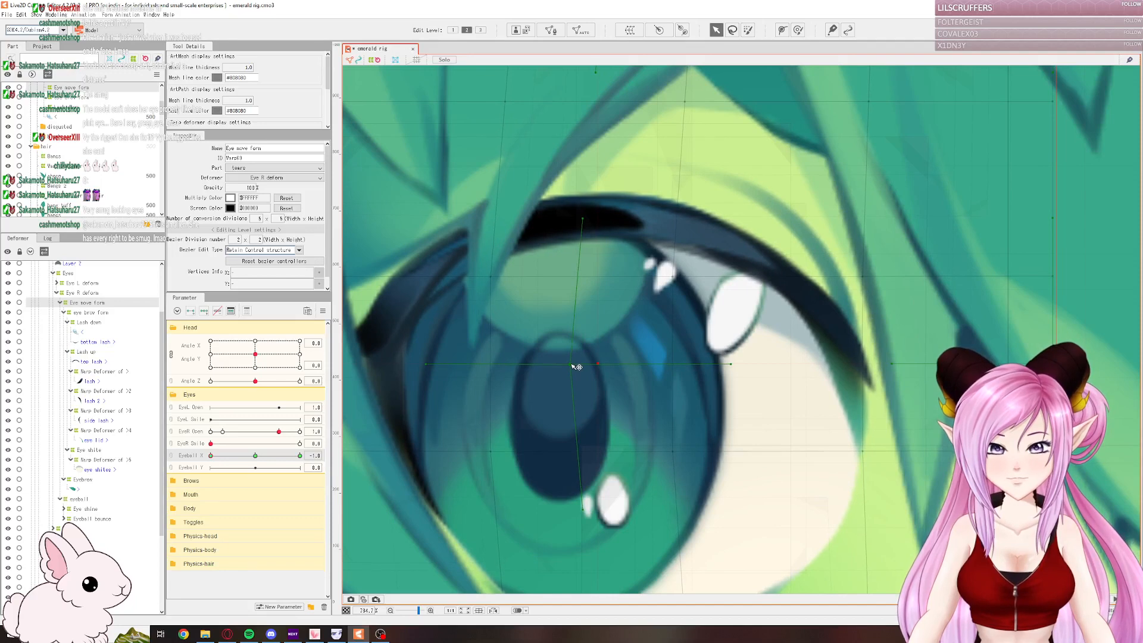
pyautogui.scroll(-5, 572, 365)
pyautogui.moveTo(210, 455); pyautogui.dragTo(185, 458)
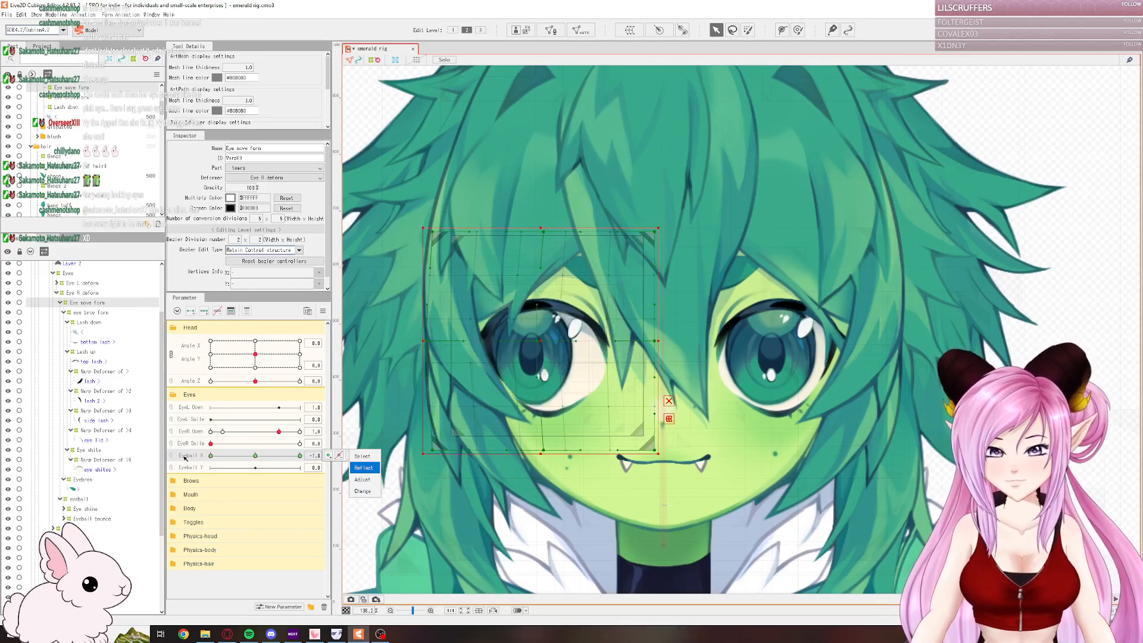
pyautogui.click(254, 456)
# - Select the right eye's eyeball deformer and add three keys to it on Eyeball Y
pyautogui.scroll(3, 612, 354)
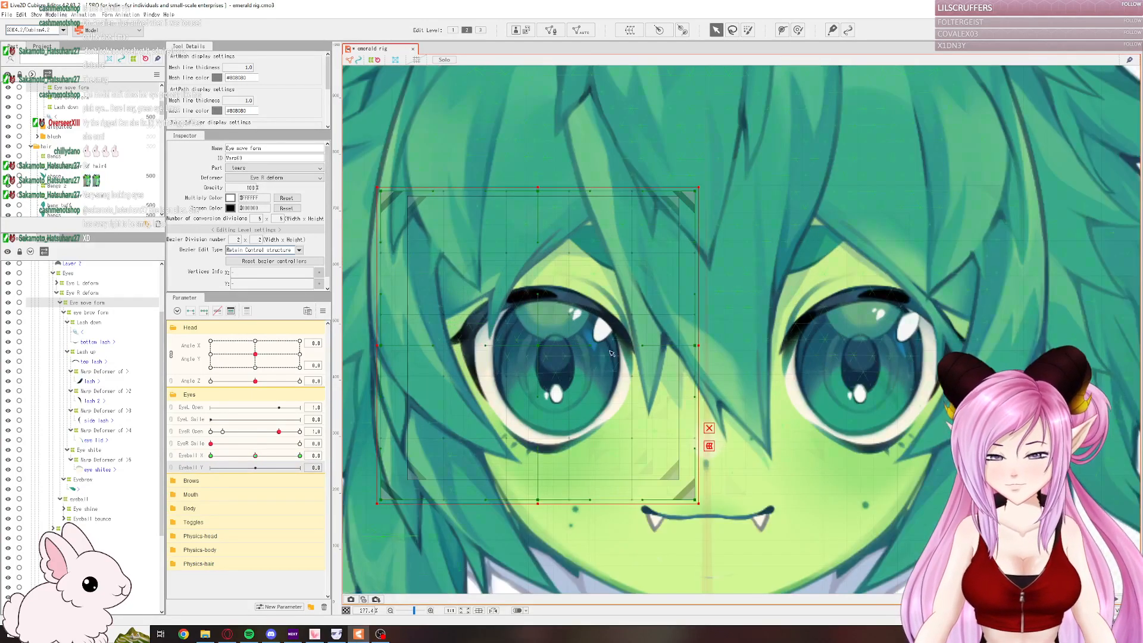
pyautogui.scroll(1, 612, 353)
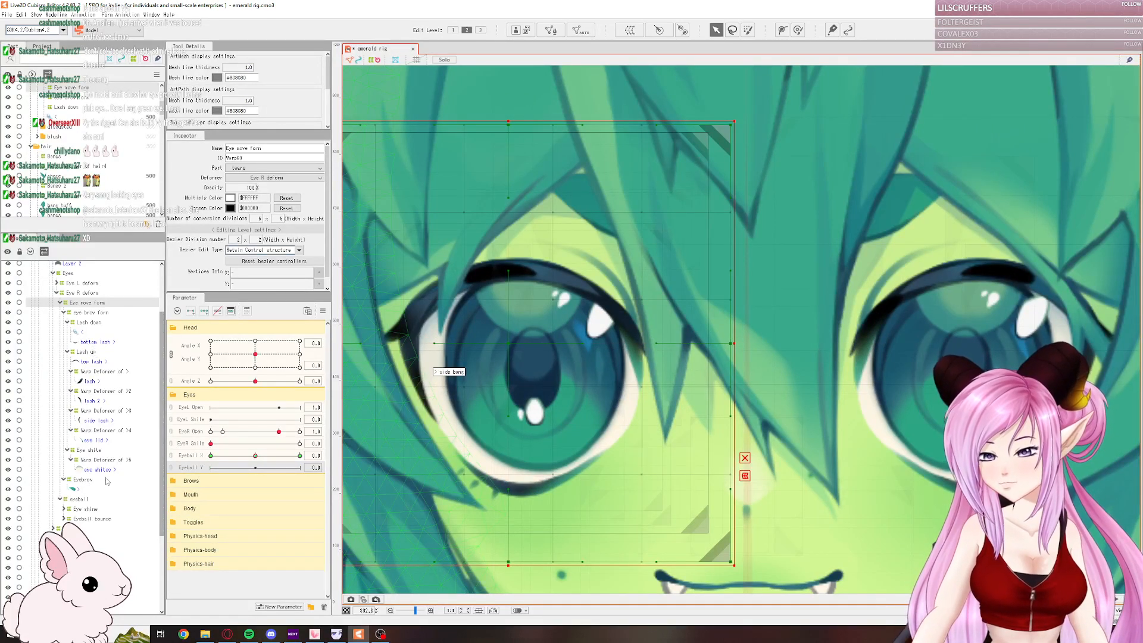
pyautogui.click(79, 500)
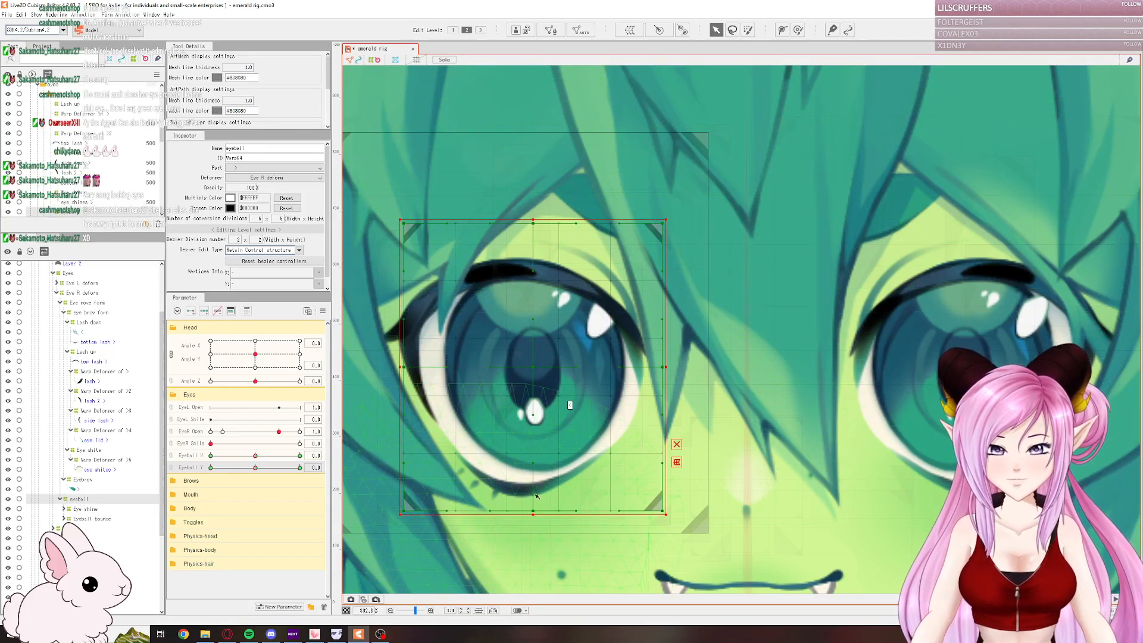
pyautogui.moveTo(534, 516); pyautogui.dragTo(534, 495)
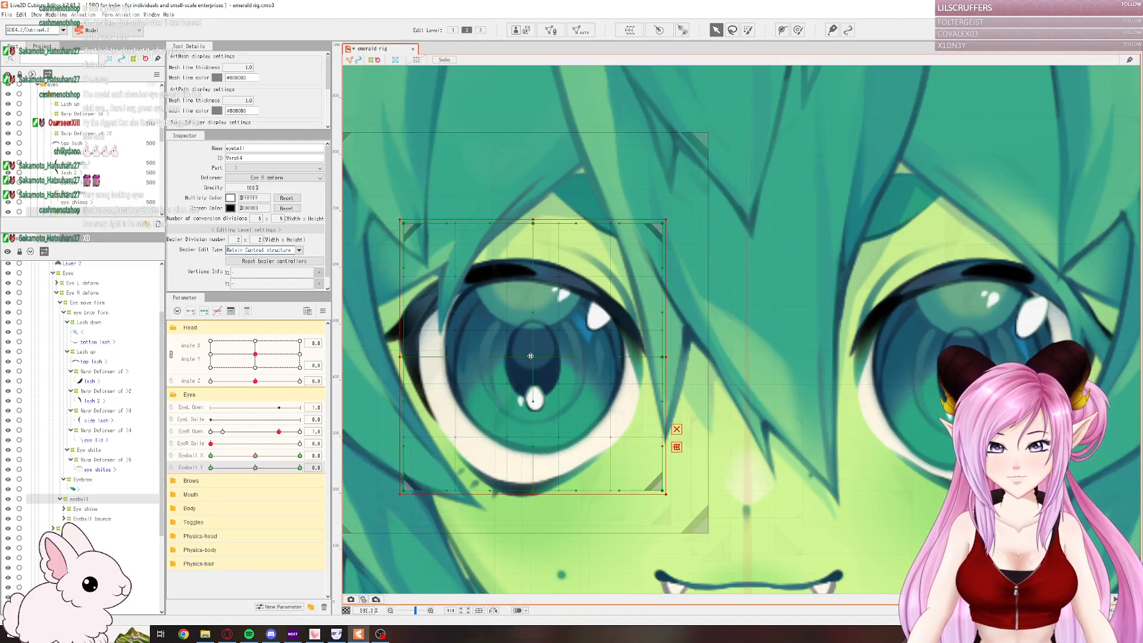
pyautogui.moveTo(530, 357); pyautogui.dragTo(532, 306)
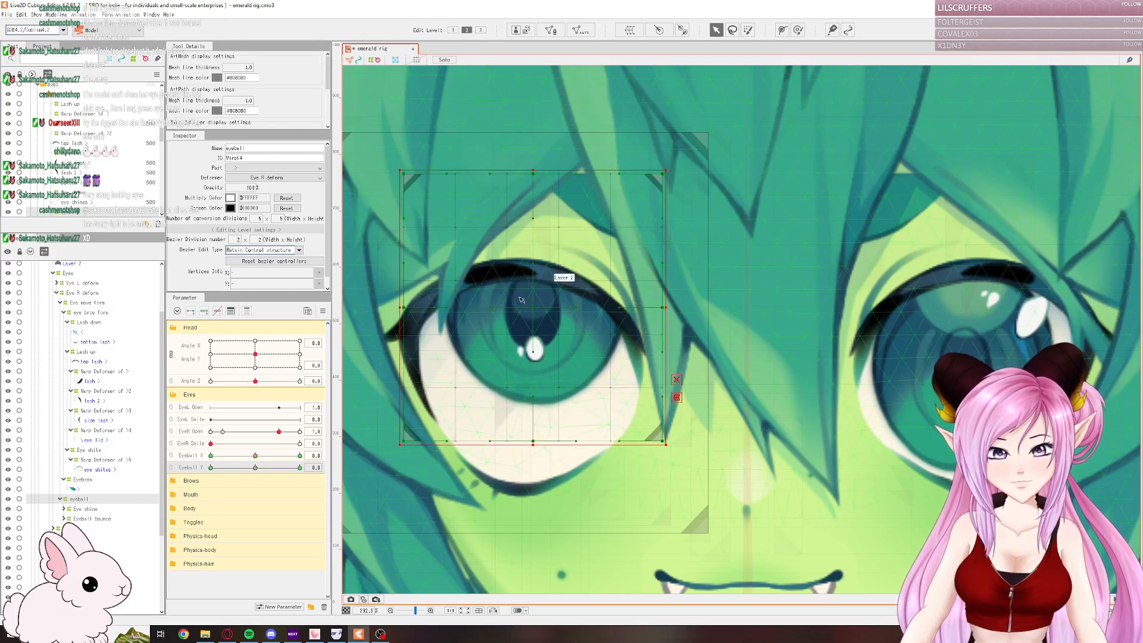
pyautogui.scroll(-2, 532, 307)
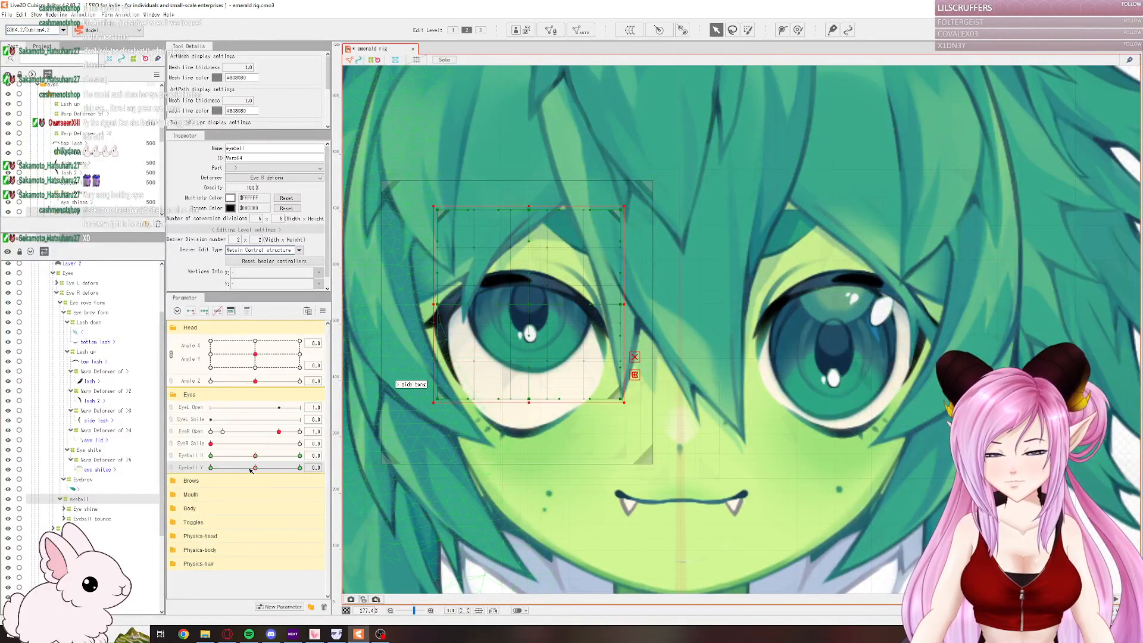
# - Flatten the eyeball deformer from its lower edge and move it up under the upper lid at Eyeball Y 1.0
pyautogui.moveTo(251, 470); pyautogui.dragTo(305, 469)
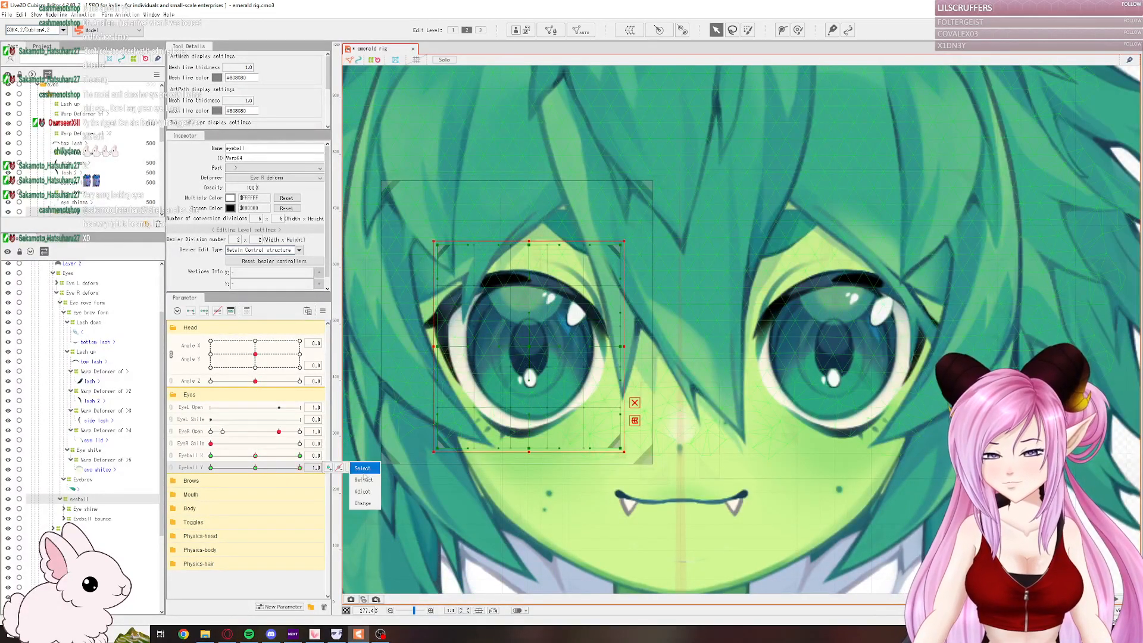
pyautogui.moveTo(530, 451); pyautogui.dragTo(530, 432)
pyautogui.moveTo(527, 337); pyautogui.dragTo(531, 303)
# - Flatten the eyeball deformer from its upper edge and move it down at Eyeball Y -1.0, then return Eyeball Y to 0
pyautogui.moveTo(303, 470); pyautogui.dragTo(212, 468)
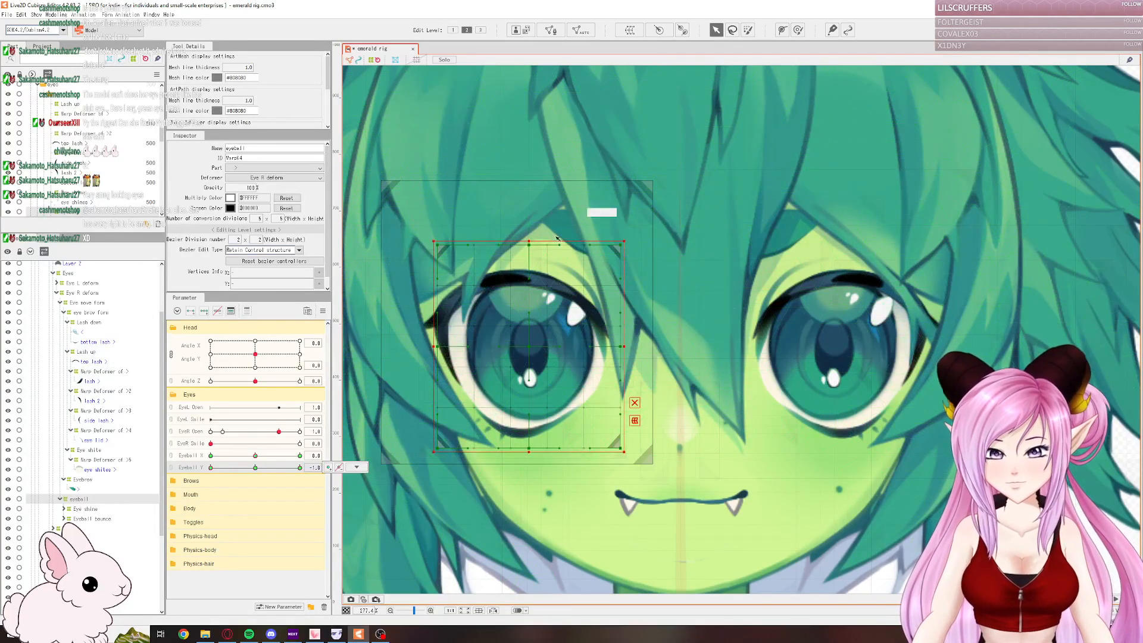
pyautogui.moveTo(528, 242); pyautogui.dragTo(532, 259)
pyautogui.moveTo(522, 364); pyautogui.dragTo(522, 410)
pyautogui.click(255, 468)
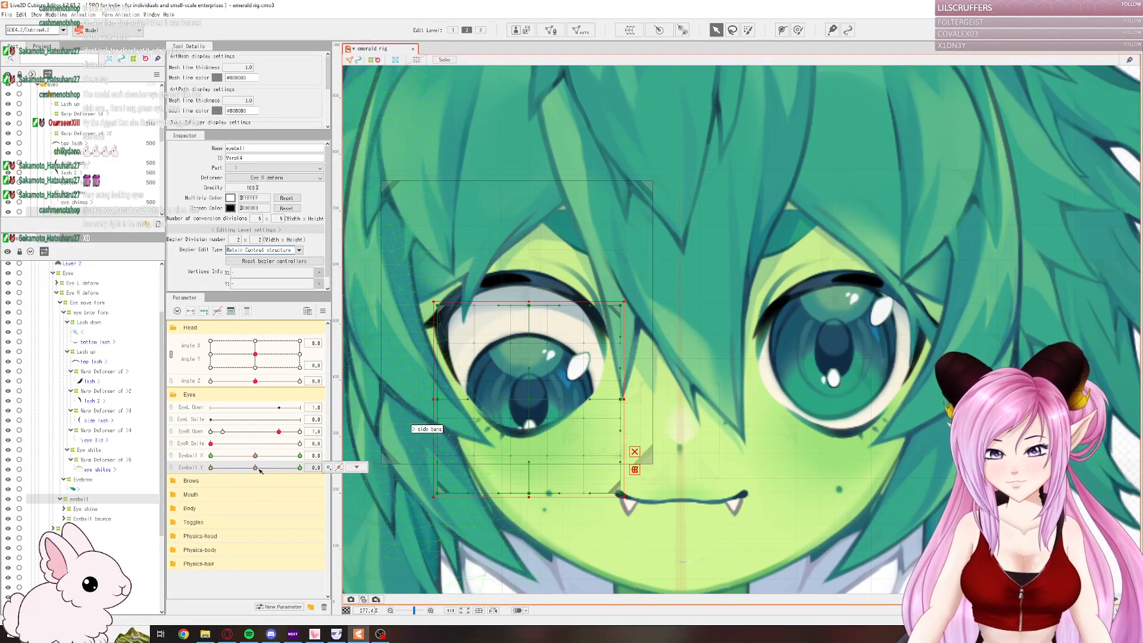
# - Shift the Eye shine deformer slightly downward, opposite to the gaze, at Eyeball Y 1.0
pyautogui.click(90, 510)
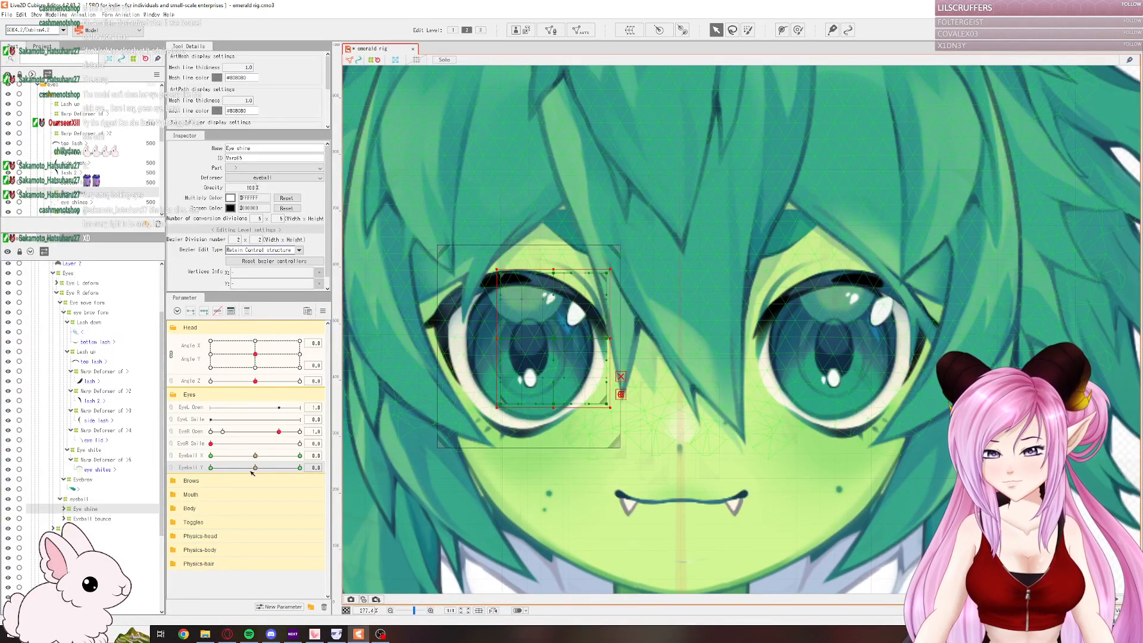
pyautogui.click(299, 467)
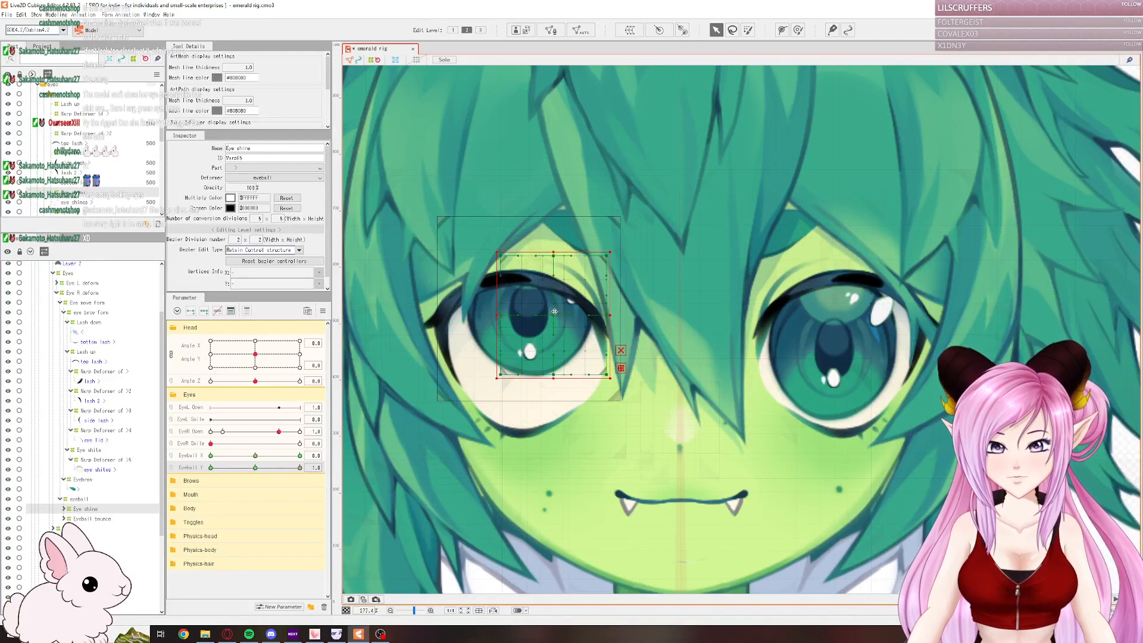
pyautogui.moveTo(554, 311); pyautogui.dragTo(554, 321)
pyautogui.moveTo(300, 468)
pyautogui.mouseDown()
pyautogui.moveTo(255, 480)
pyautogui.moveTo(303, 470)
pyautogui.mouseUp()
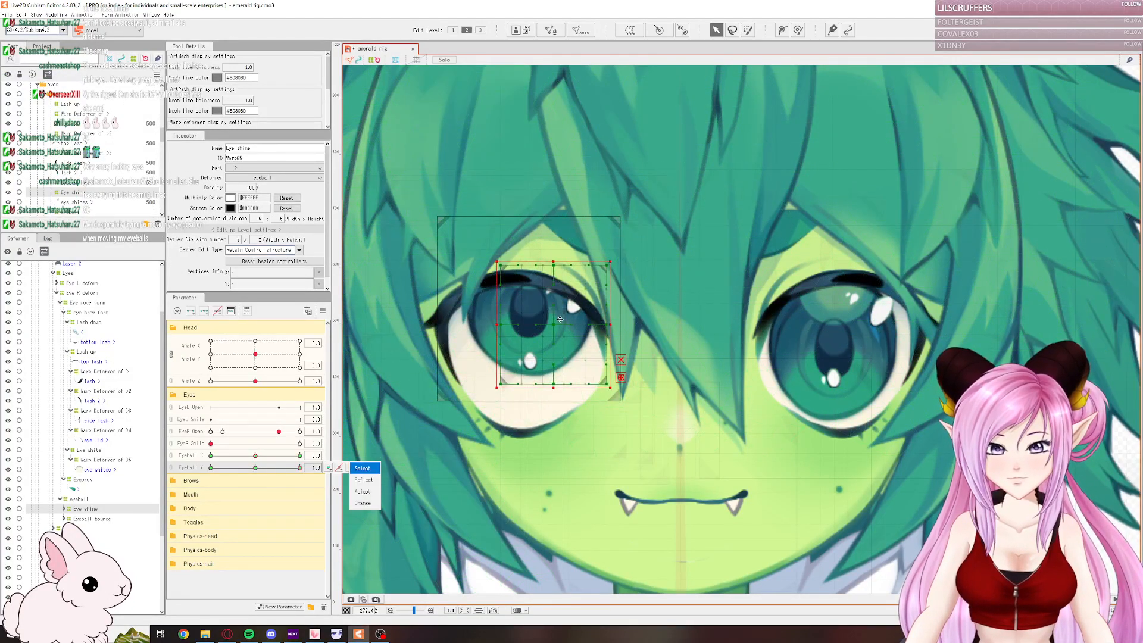
pyautogui.moveTo(554, 317); pyautogui.dragTo(554, 312)
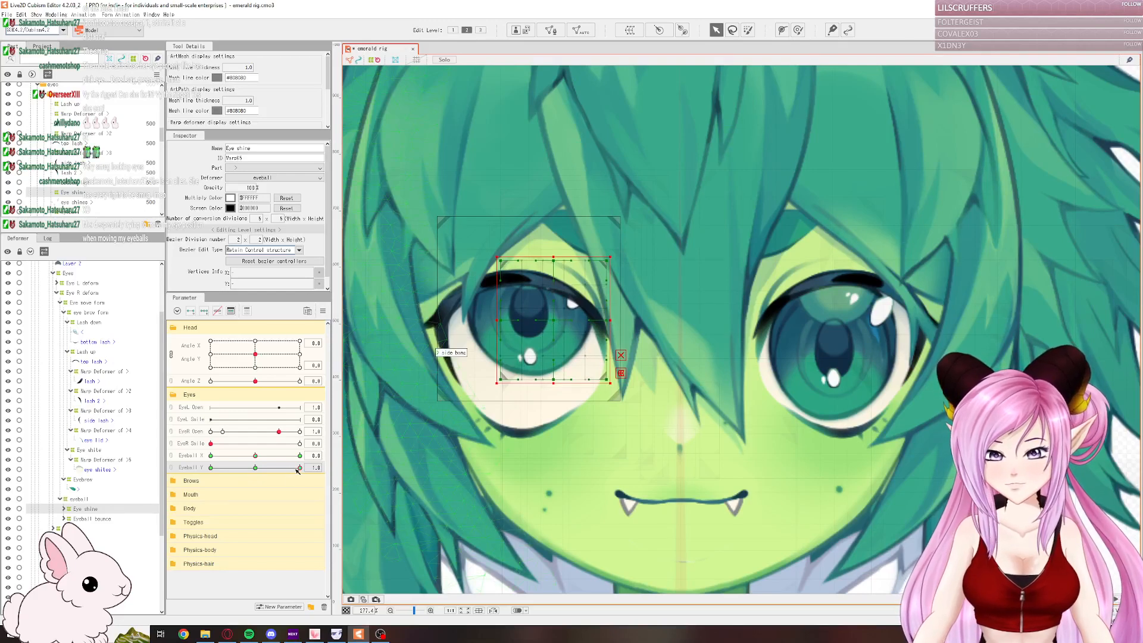
# - Shift the Eye shine deformer slightly upward at Eyeball Y -1.0 and scrub Eyeball Y to check the motion
pyautogui.moveTo(298, 471); pyautogui.dragTo(133, 508)
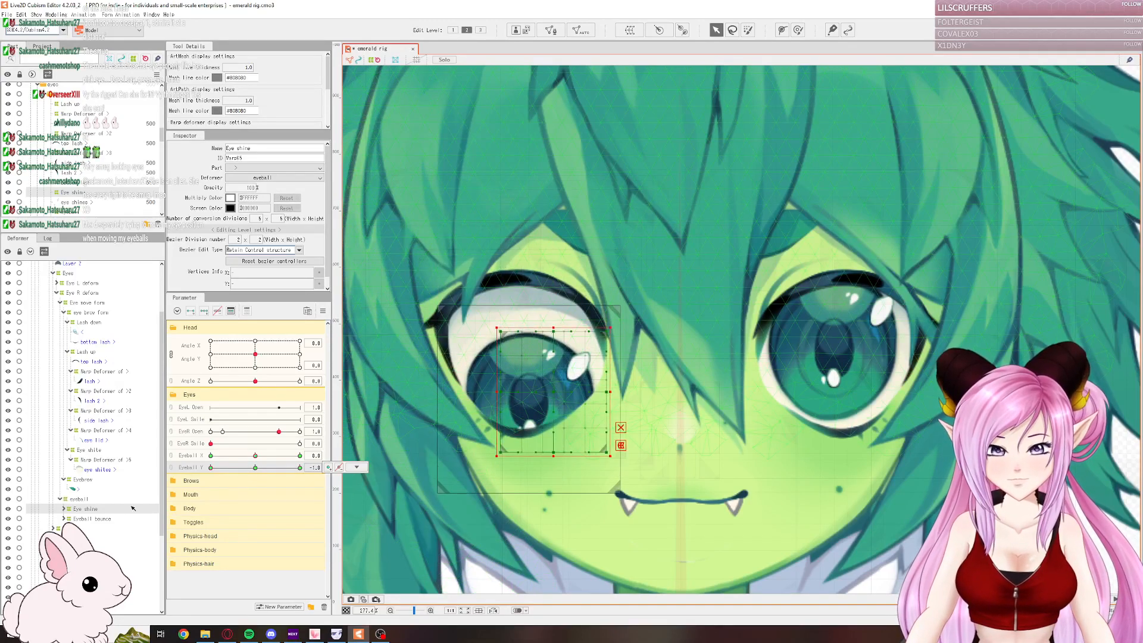
pyautogui.moveTo(548, 391); pyautogui.dragTo(549, 374)
pyautogui.click(213, 468)
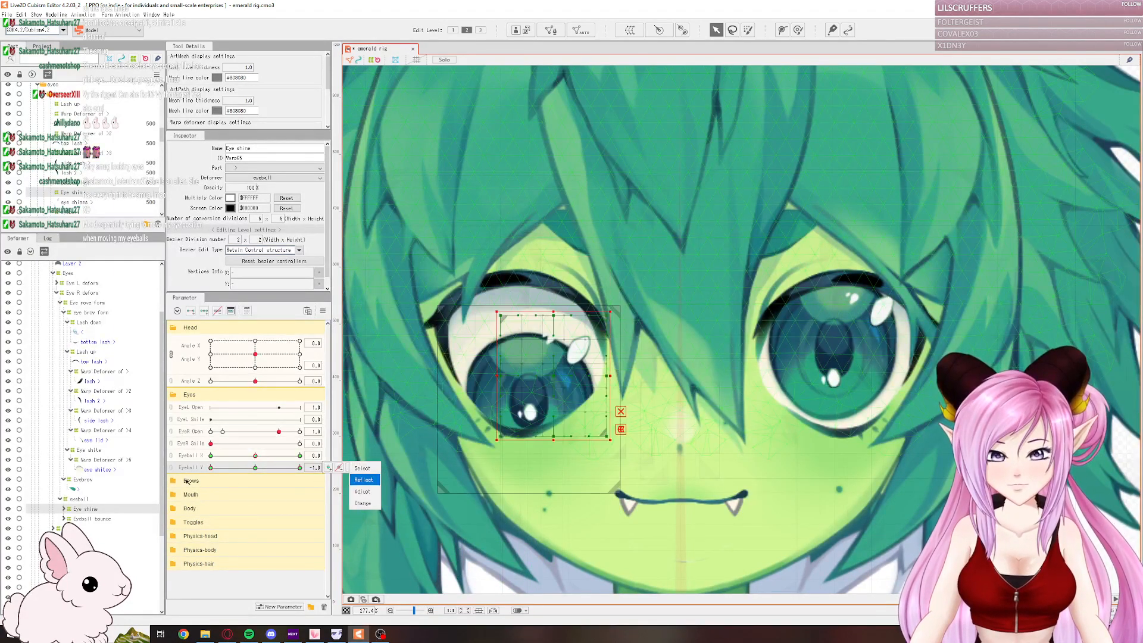
pyautogui.click(215, 467)
pyautogui.moveTo(219, 485); pyautogui.dragTo(280, 475)
pyautogui.click(300, 467)
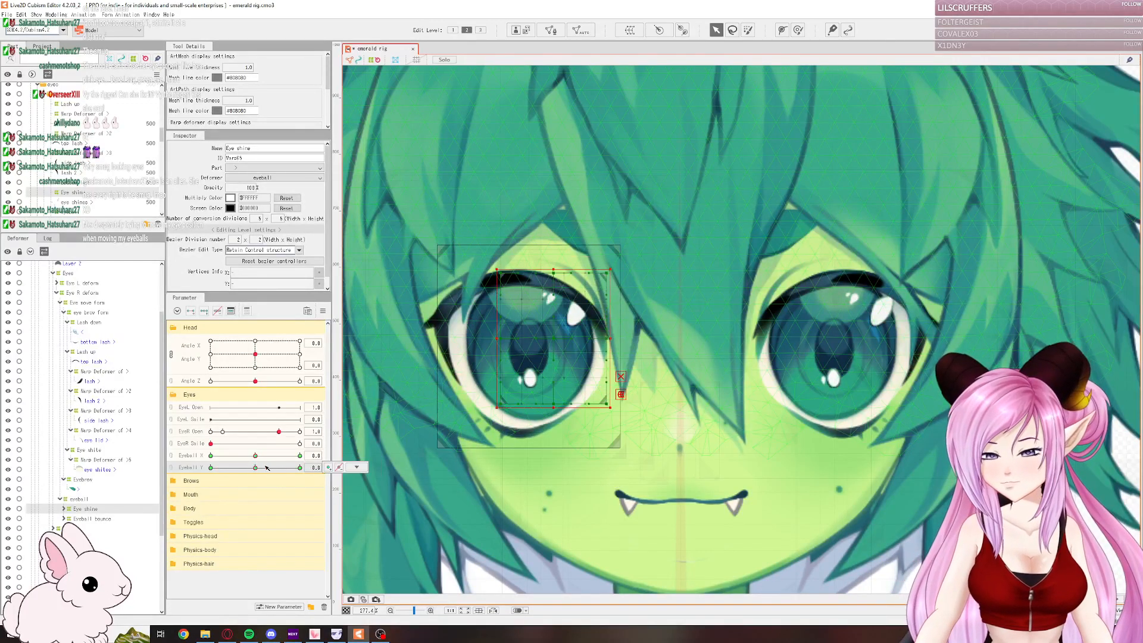
pyautogui.click(90, 302)
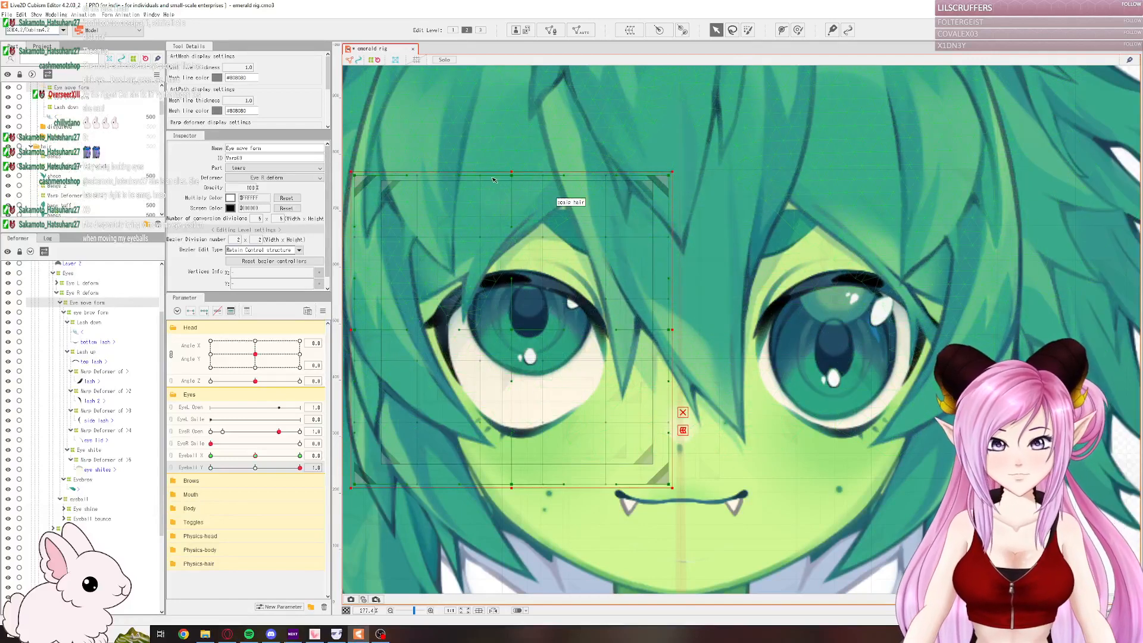
pyautogui.moveTo(512, 173); pyautogui.dragTo(511, 165)
pyautogui.scroll(3, 521, 319)
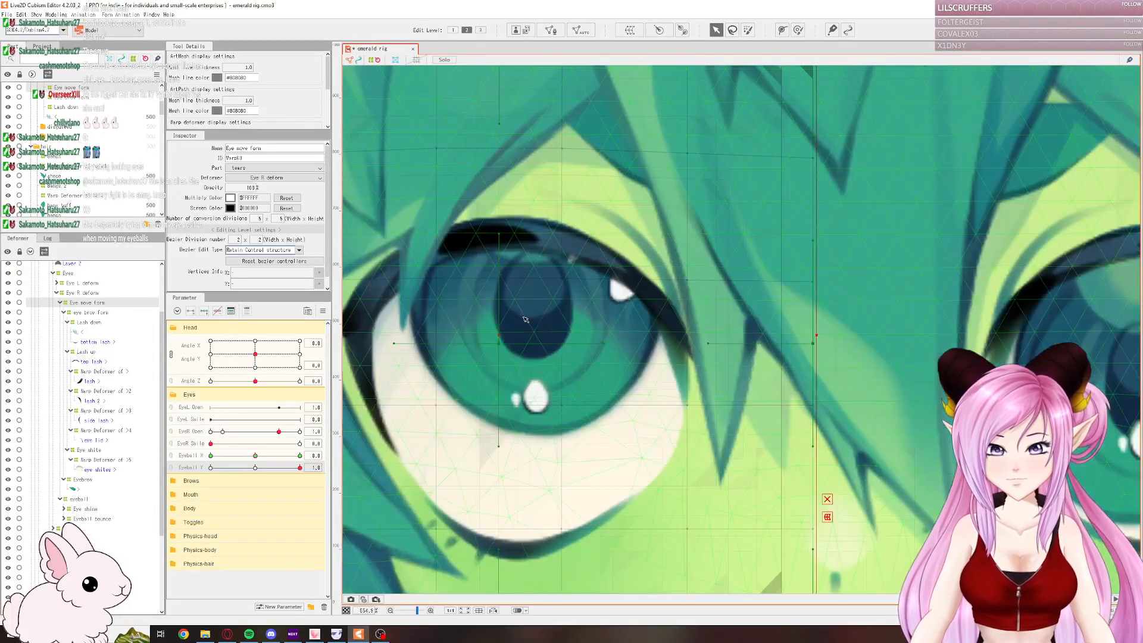
pyautogui.moveTo(500, 335); pyautogui.dragTo(504, 312)
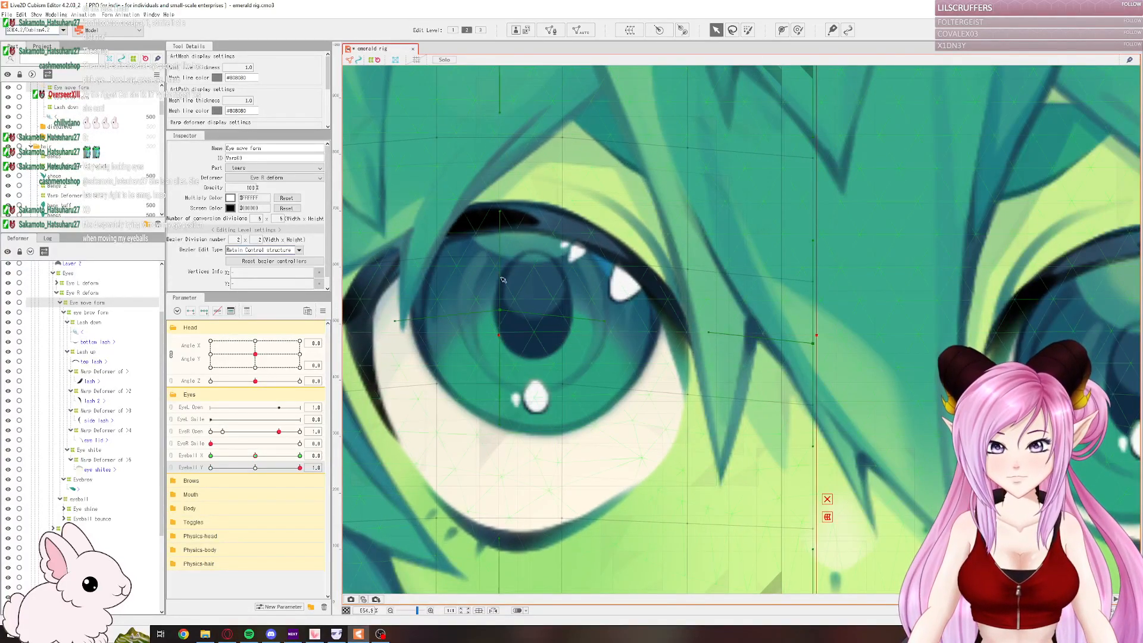
pyautogui.scroll(-3, 503, 312)
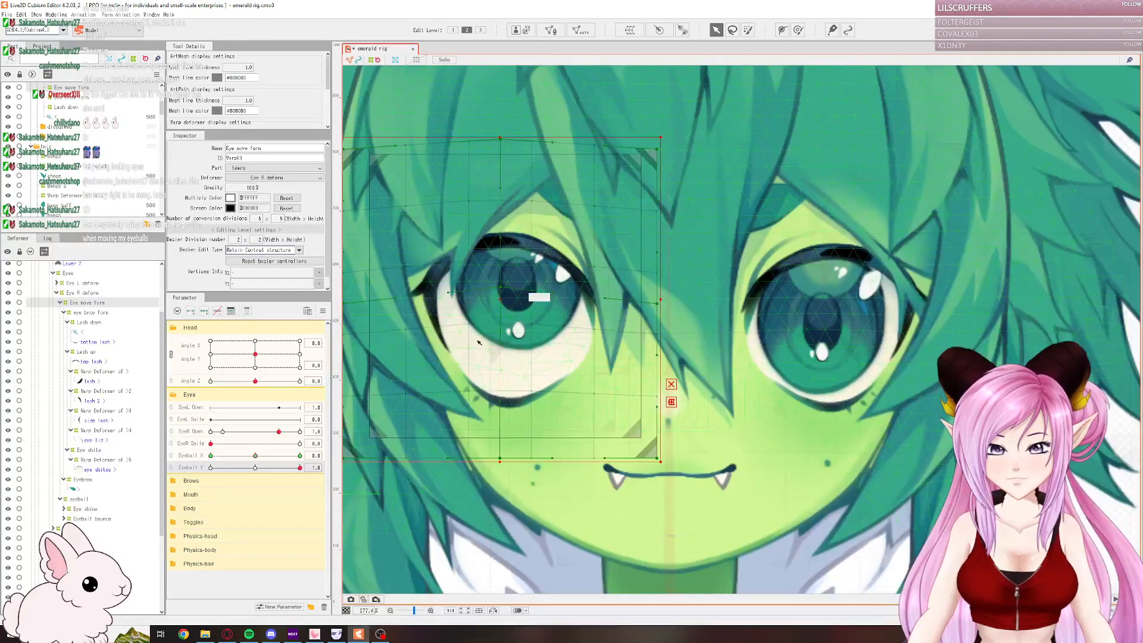
# - Key the Eye move form deformer on Eyeball Y and bend its upper edge and centre upward at Eyeball Y 1.0
pyautogui.click(300, 455)
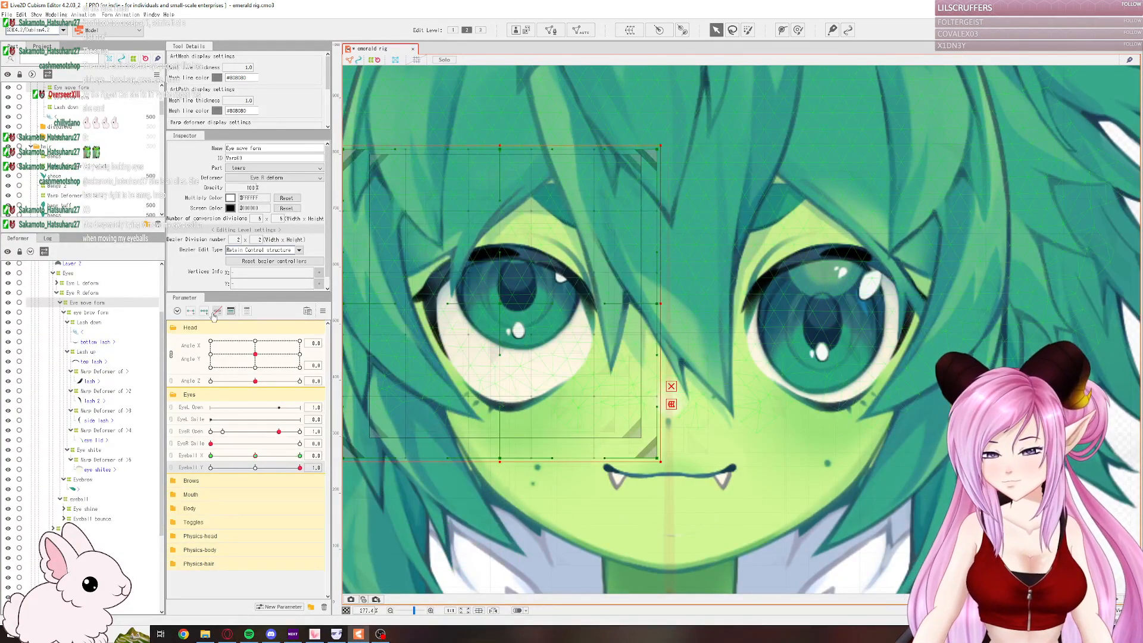
pyautogui.scroll(1, 550, 212)
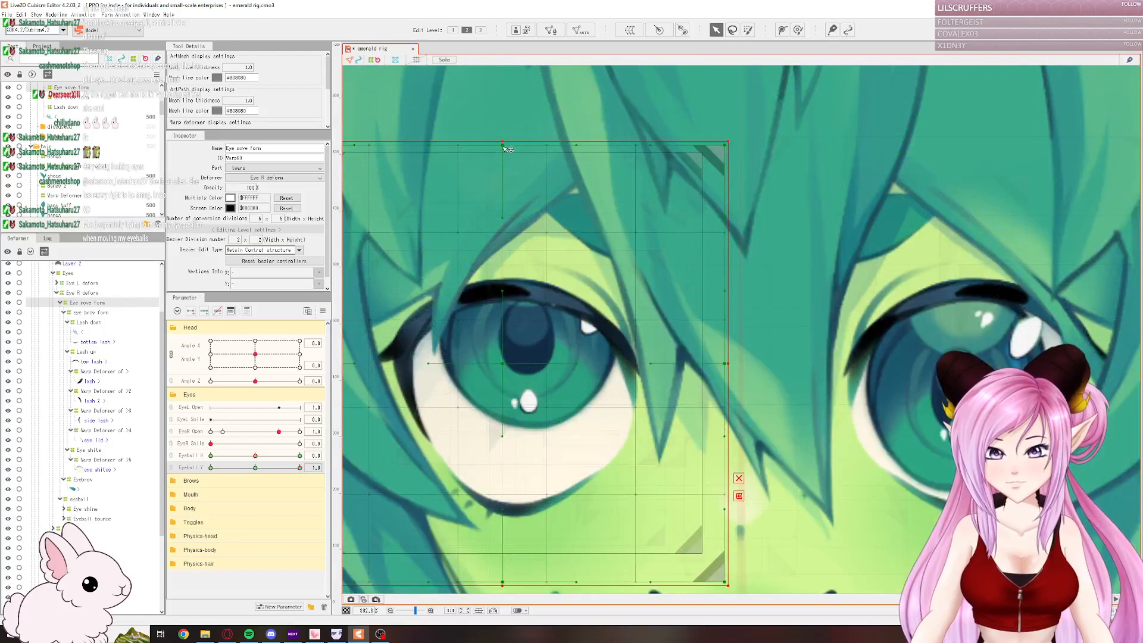
pyautogui.moveTo(503, 151); pyautogui.dragTo(500, 127)
pyautogui.scroll(4, 480, 355)
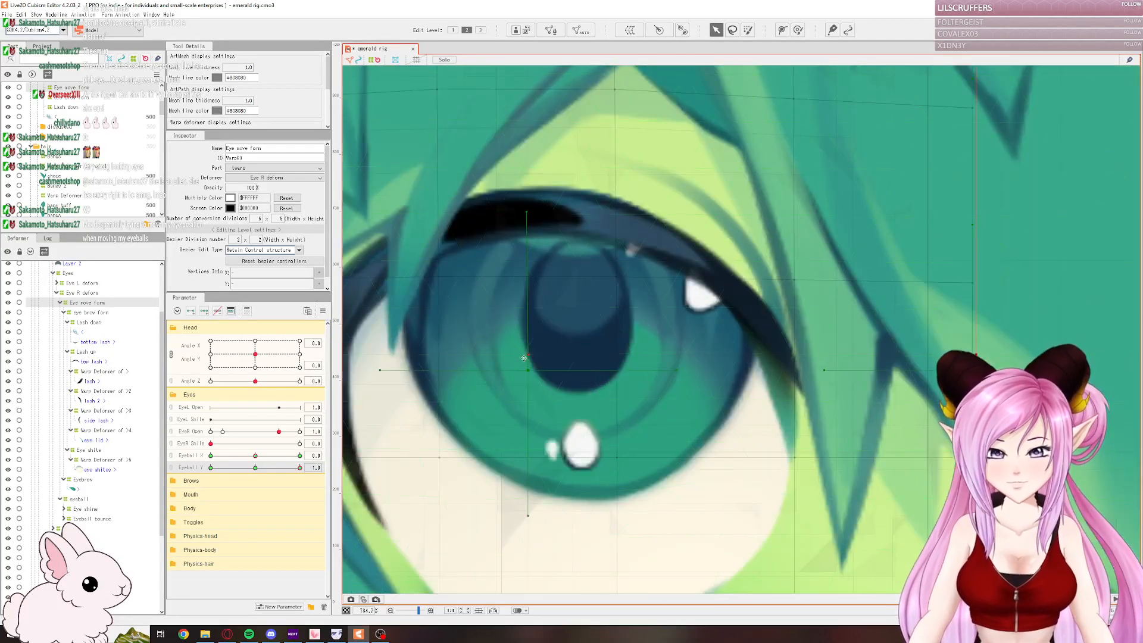
pyautogui.scroll(-1, 535, 357)
pyautogui.scroll(-4, 536, 321)
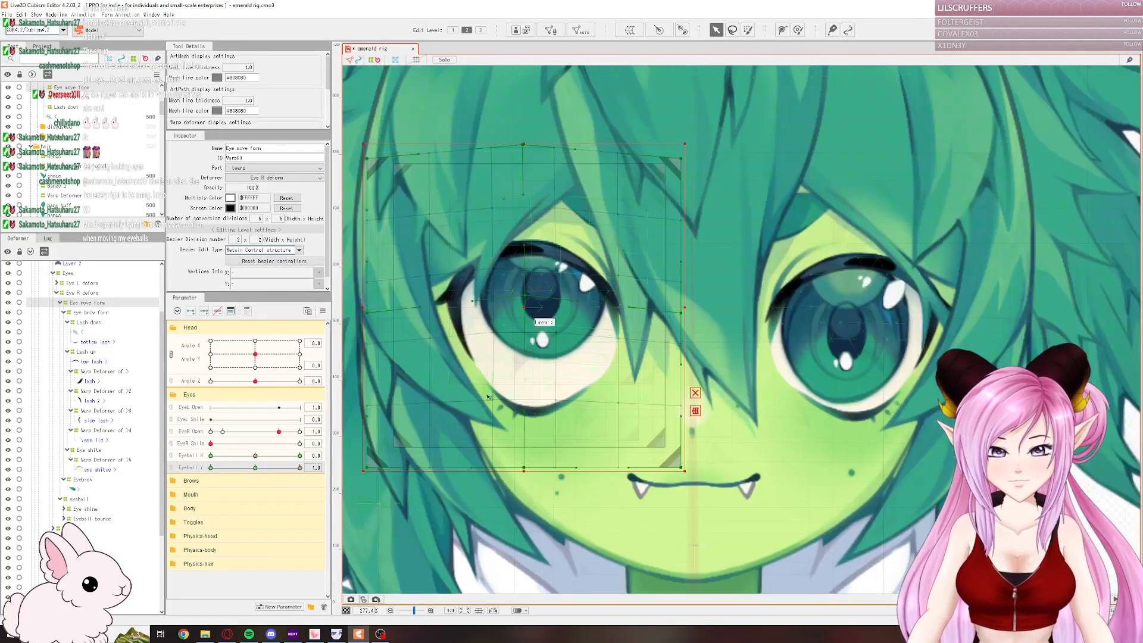
# - Bend the lower edge and centre of the Eye move form deformer downward at Eyeball Y -1.0
pyautogui.moveTo(300, 468); pyautogui.dragTo(208, 480)
pyautogui.scroll(1, 523, 477)
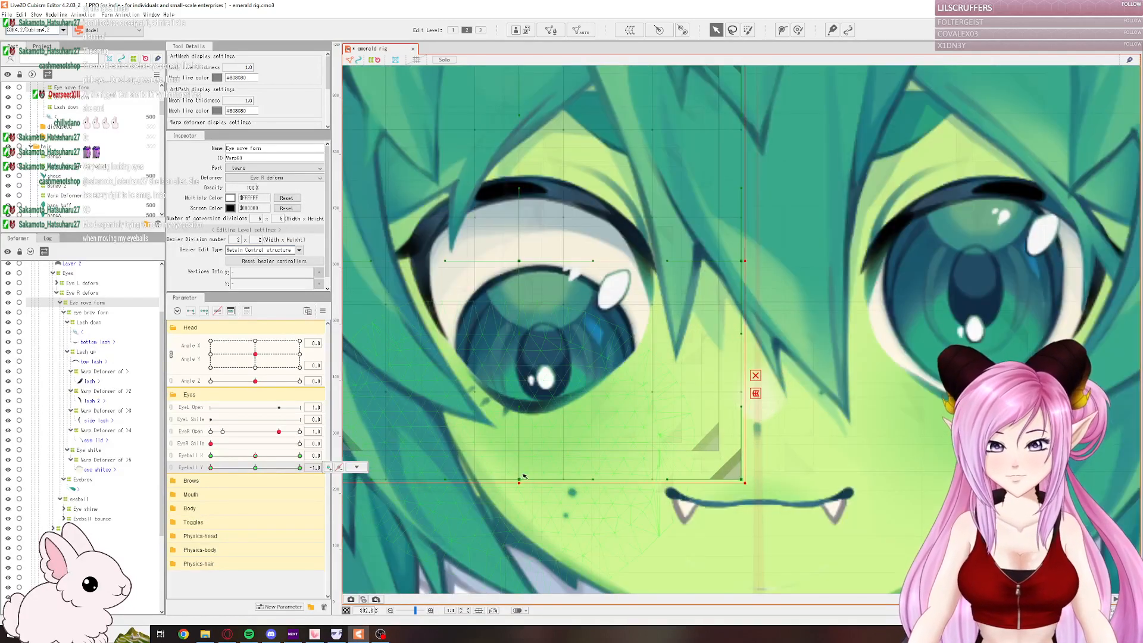
pyautogui.scroll(3, 515, 263)
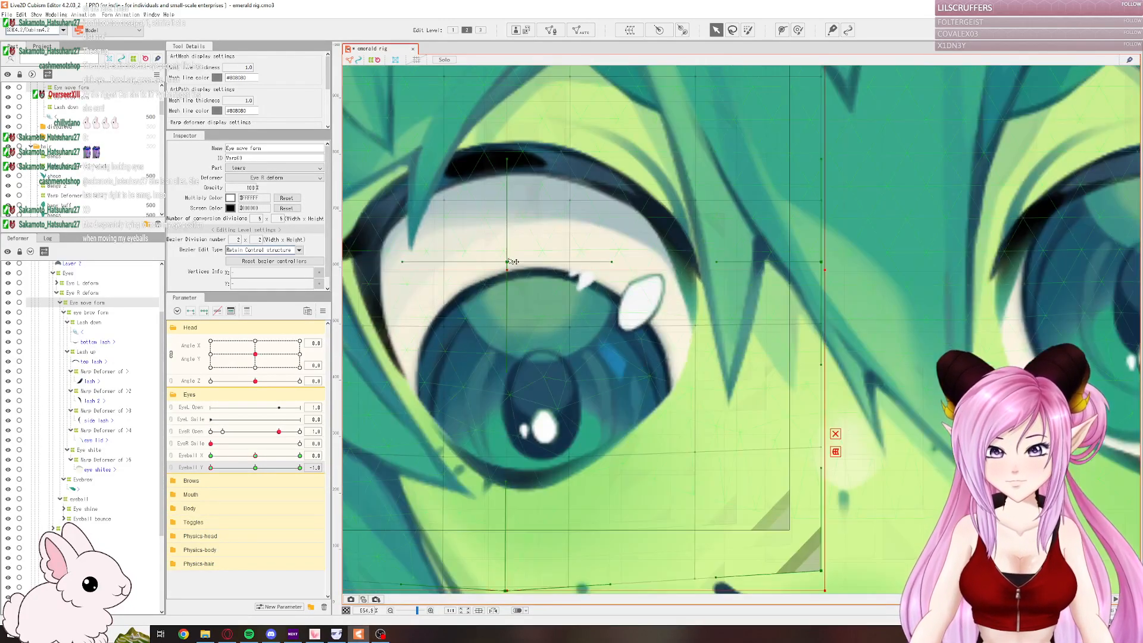
pyautogui.moveTo(507, 262); pyautogui.dragTo(506, 313)
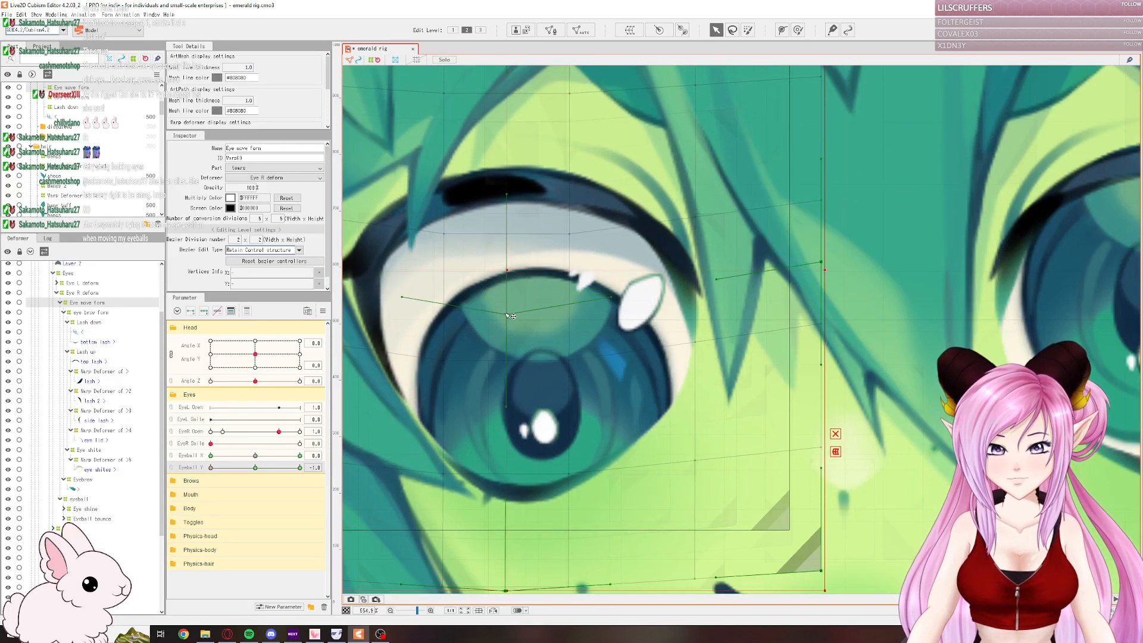
pyautogui.scroll(-1, 523, 264)
pyautogui.scroll(-6, 536, 280)
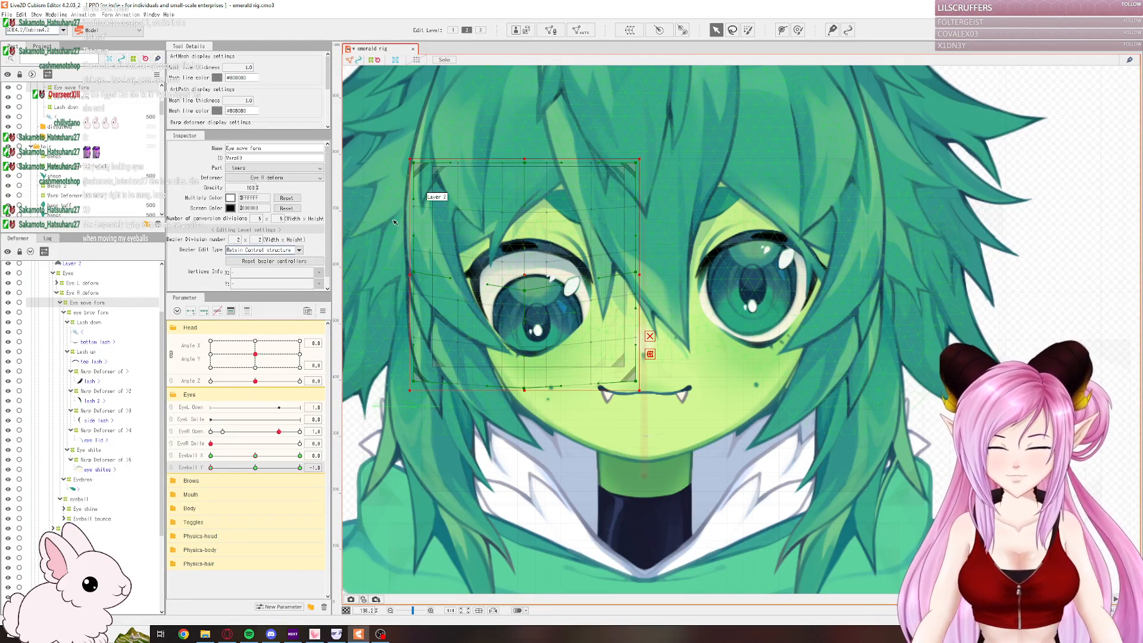
# - Reset Eyeball Y to 0, synthesize the corner shapes of Eyeball X and Eyeball Y for all objects keyed on it, and link both parameters
pyautogui.click(255, 467)
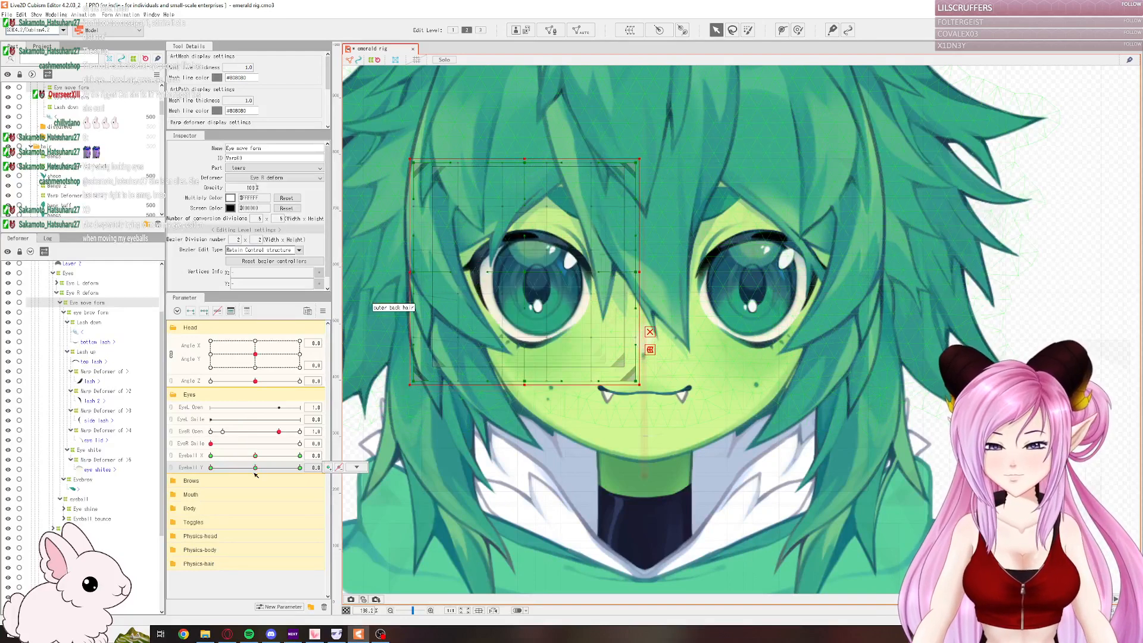
pyautogui.click(356, 468)
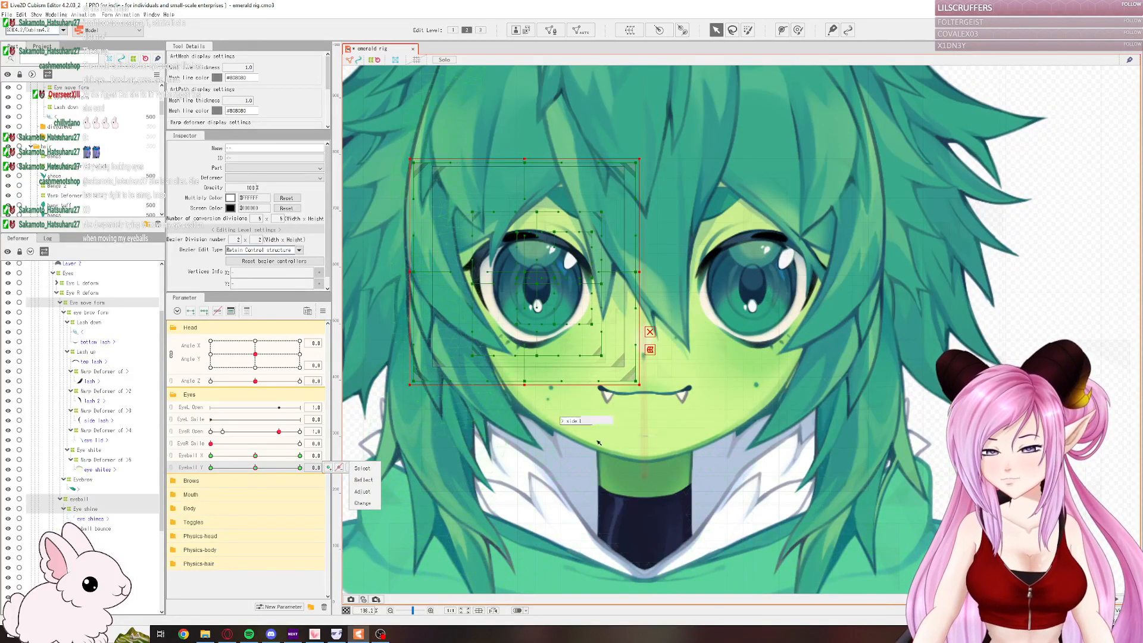
pyautogui.click(364, 494)
pyautogui.click(553, 397)
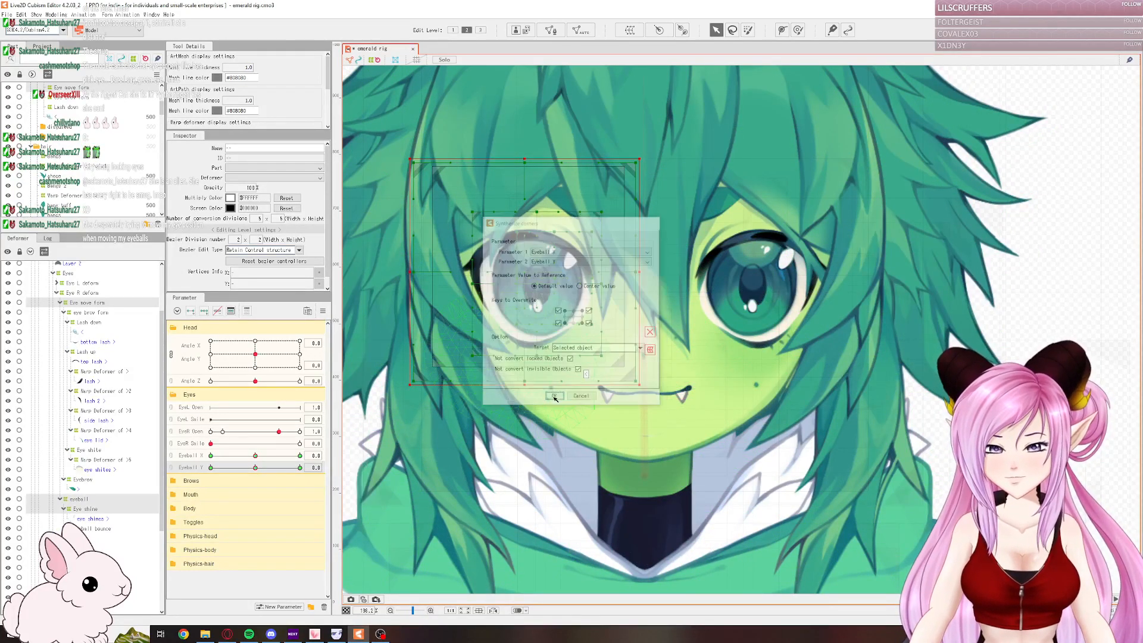
pyautogui.click(170, 462)
pyautogui.moveTo(255, 469)
pyautogui.mouseDown()
pyautogui.moveTo(246, 483)
pyautogui.moveTo(292, 458)
pyautogui.moveTo(242, 473)
pyautogui.moveTo(274, 461)
pyautogui.moveTo(286, 470)
pyautogui.moveTo(256, 479)
pyautogui.moveTo(323, 487)
pyautogui.moveTo(280, 474)
pyautogui.moveTo(232, 479)
pyautogui.moveTo(256, 470)
pyautogui.moveTo(238, 483)
pyautogui.moveTo(277, 473)
pyautogui.moveTo(250, 476)
pyautogui.moveTo(292, 492)
pyautogui.moveTo(256, 470)
pyautogui.moveTo(280, 476)
pyautogui.moveTo(216, 476)
pyautogui.moveTo(280, 473)
pyautogui.moveTo(225, 476)
pyautogui.moveTo(264, 465)
pyautogui.mouseUp()
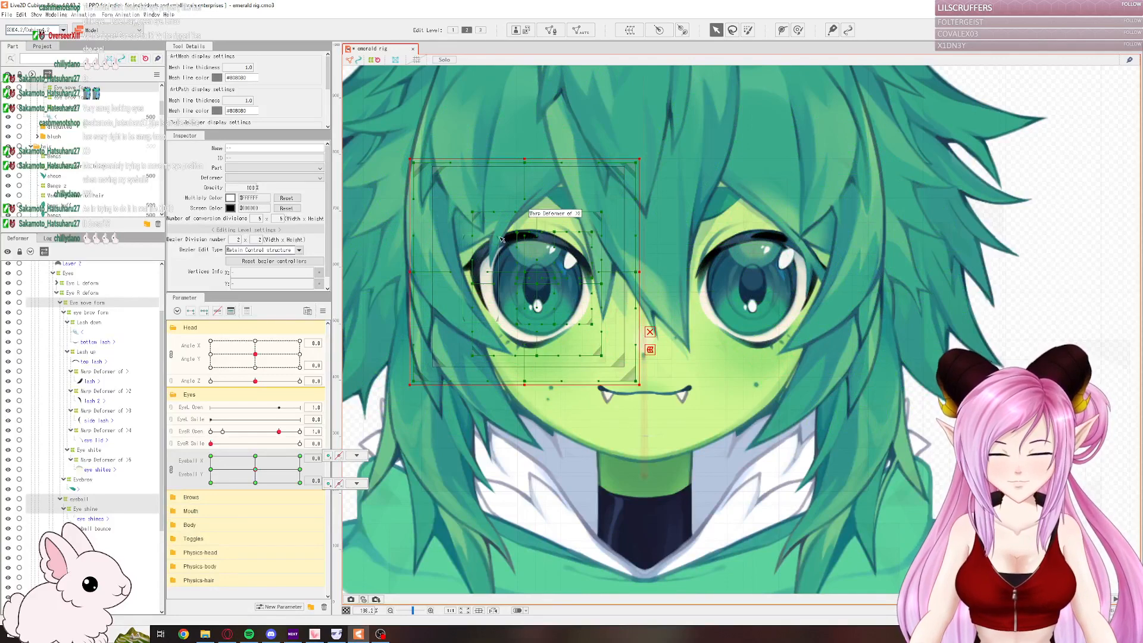
pyautogui.scroll(-2, 519, 337)
pyautogui.scroll(2, 524, 262)
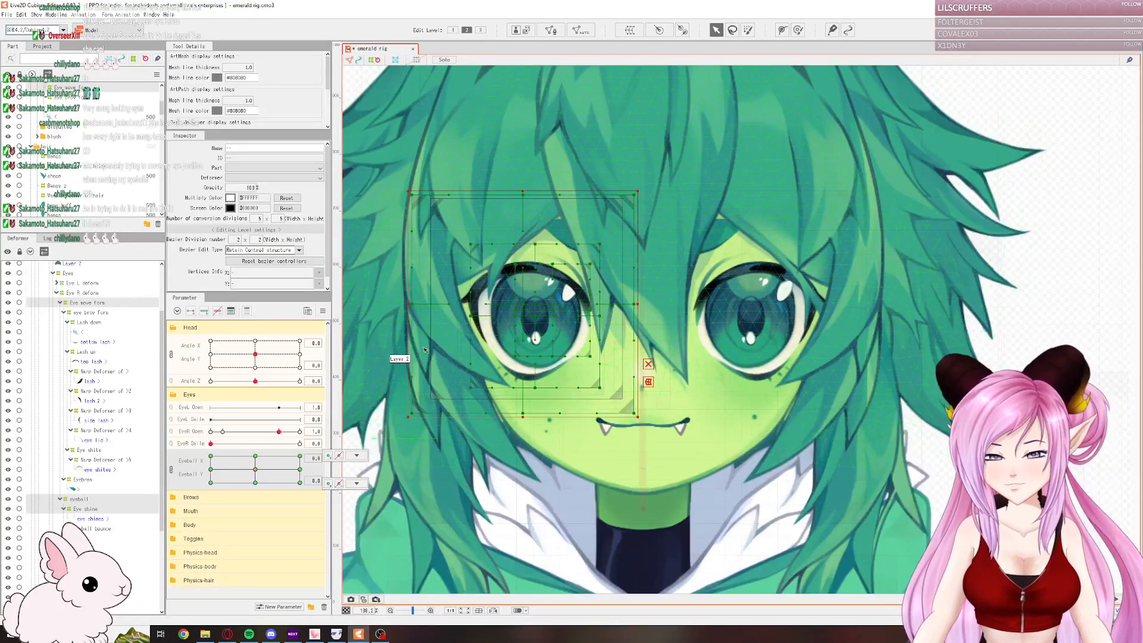
# - Delete the BrowL X and BrowR X parameters from the Brows group
pyautogui.click(174, 496)
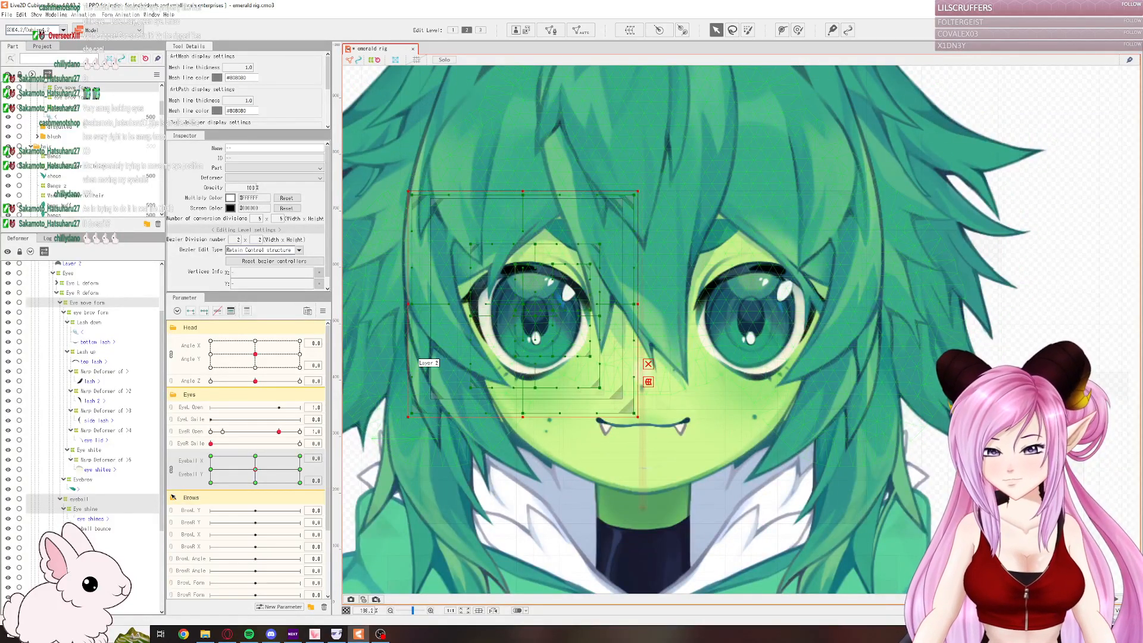
pyautogui.click(200, 535)
pyautogui.click(323, 606)
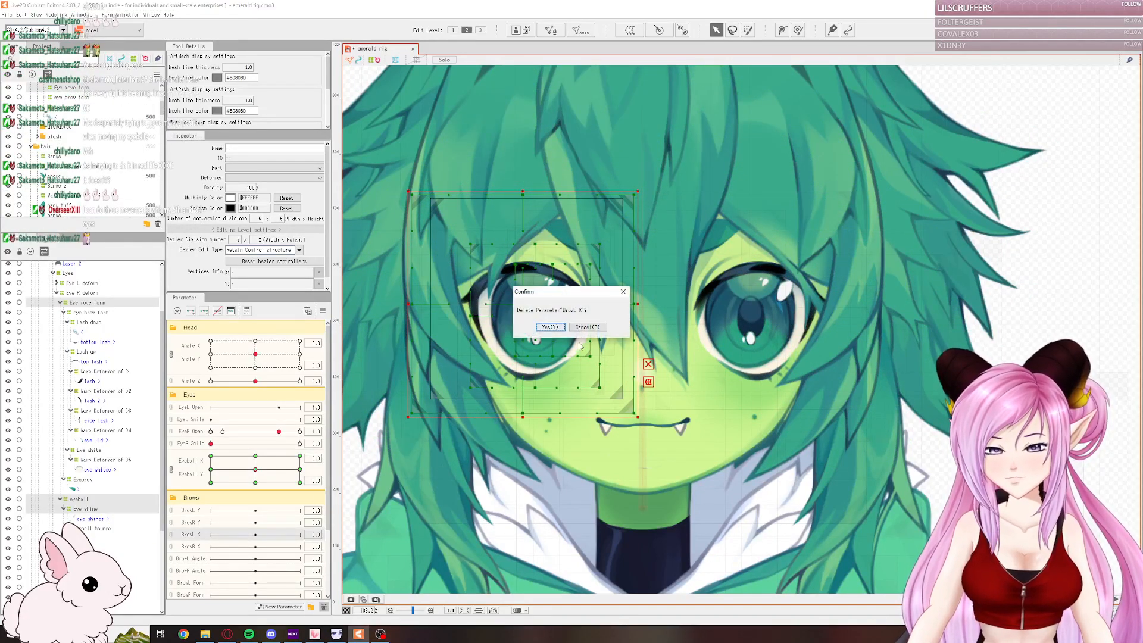
pyautogui.click(546, 328)
pyautogui.click(193, 536)
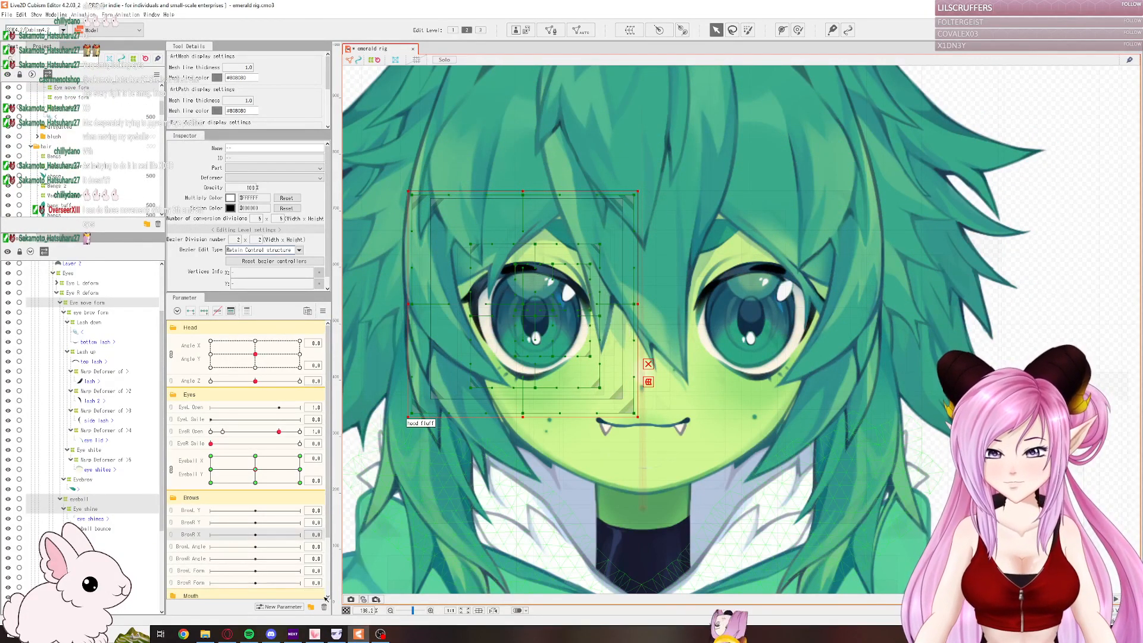
pyautogui.click(324, 606)
pyautogui.click(556, 328)
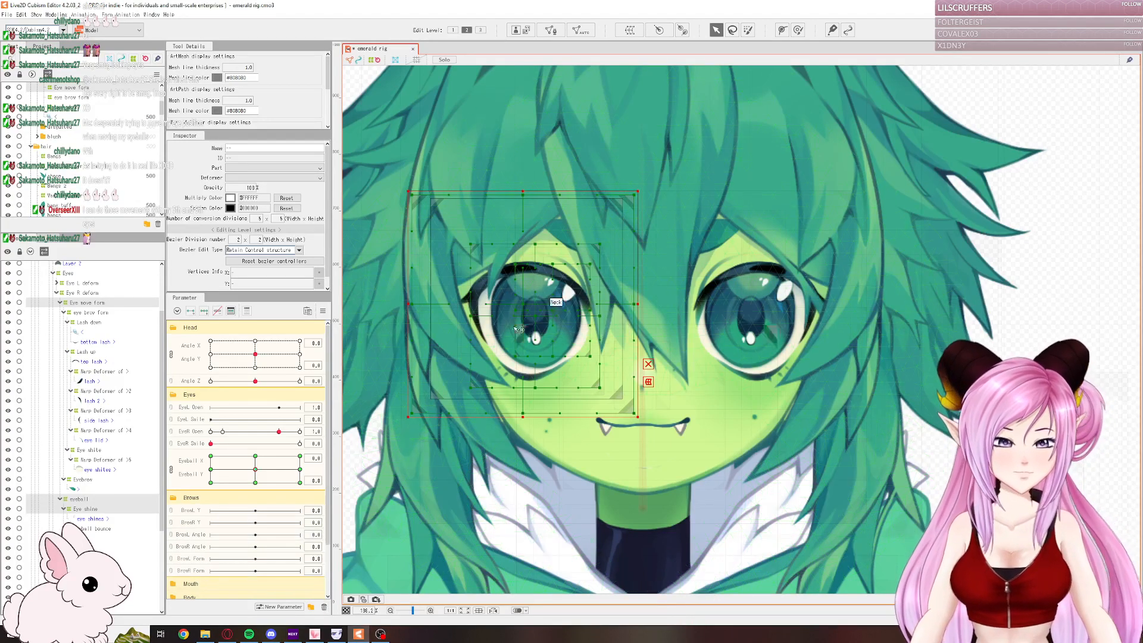
# - Reorder the Brows parameters so BrowL Angle and BrowL Form directly follow BrowL Y
pyautogui.click(197, 537)
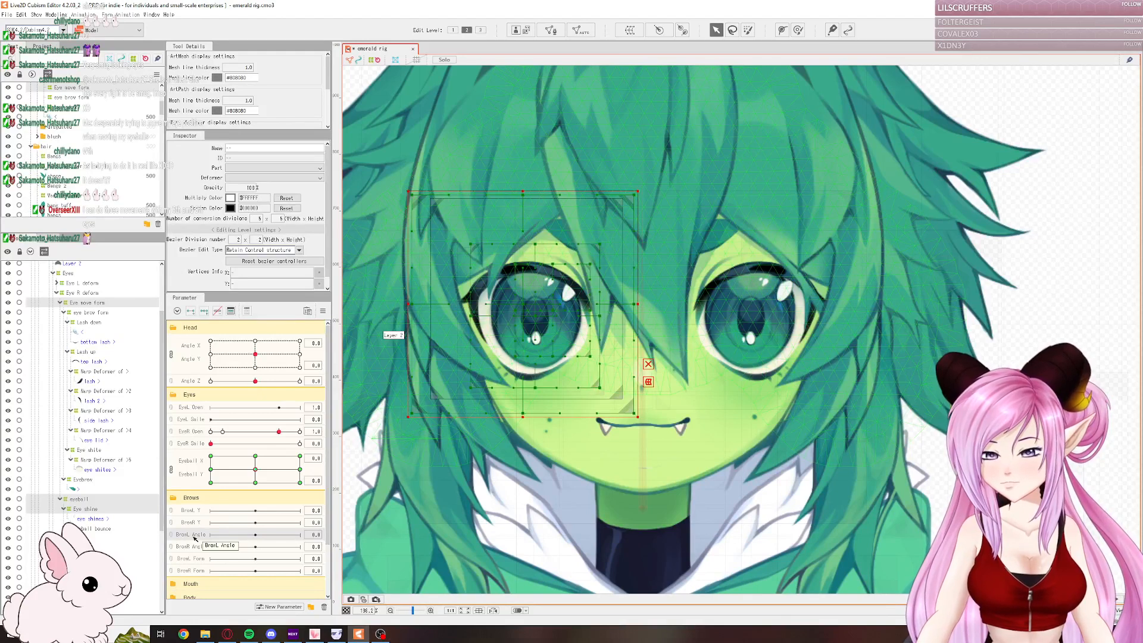
pyautogui.moveTo(194, 535); pyautogui.dragTo(197, 518)
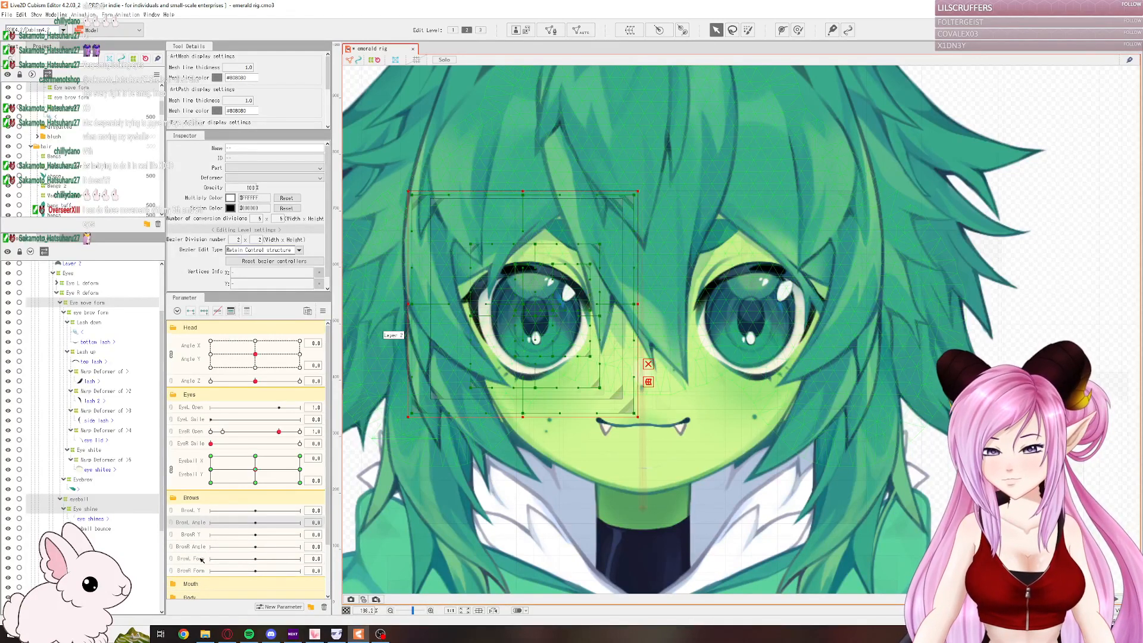
pyautogui.moveTo(201, 560); pyautogui.dragTo(198, 535)
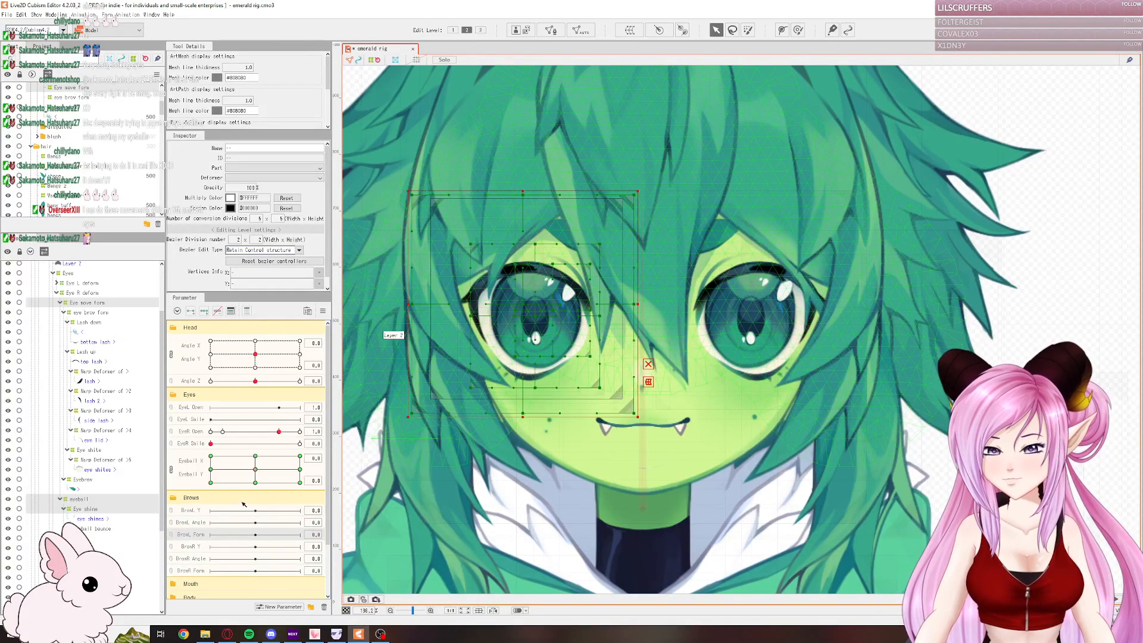
pyautogui.scroll(-3, 505, 325)
pyautogui.scroll(3, 546, 341)
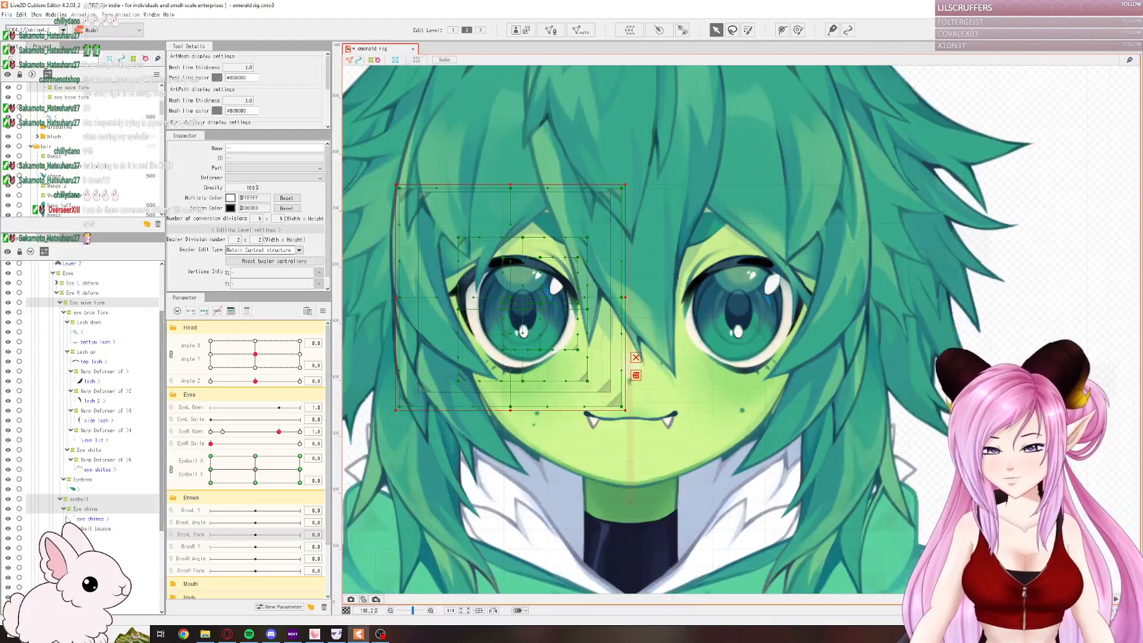
# - Create a warp deformer named Brow y as parent of the eyebrow mesh inside the Eyebrow deformer
pyautogui.click(85, 490)
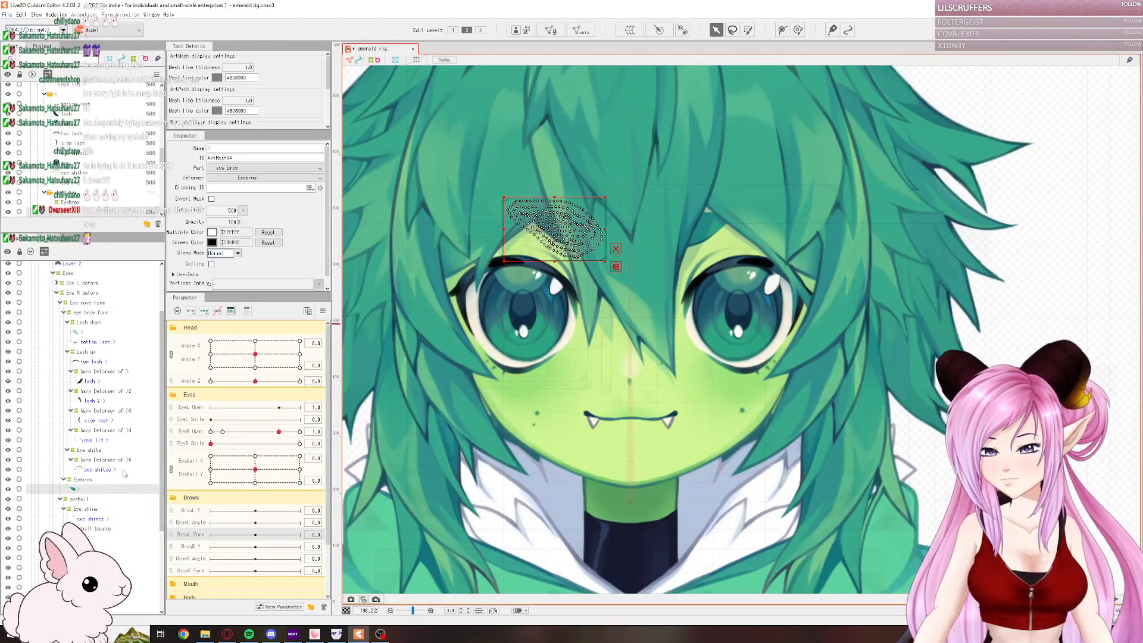
pyautogui.click(581, 30)
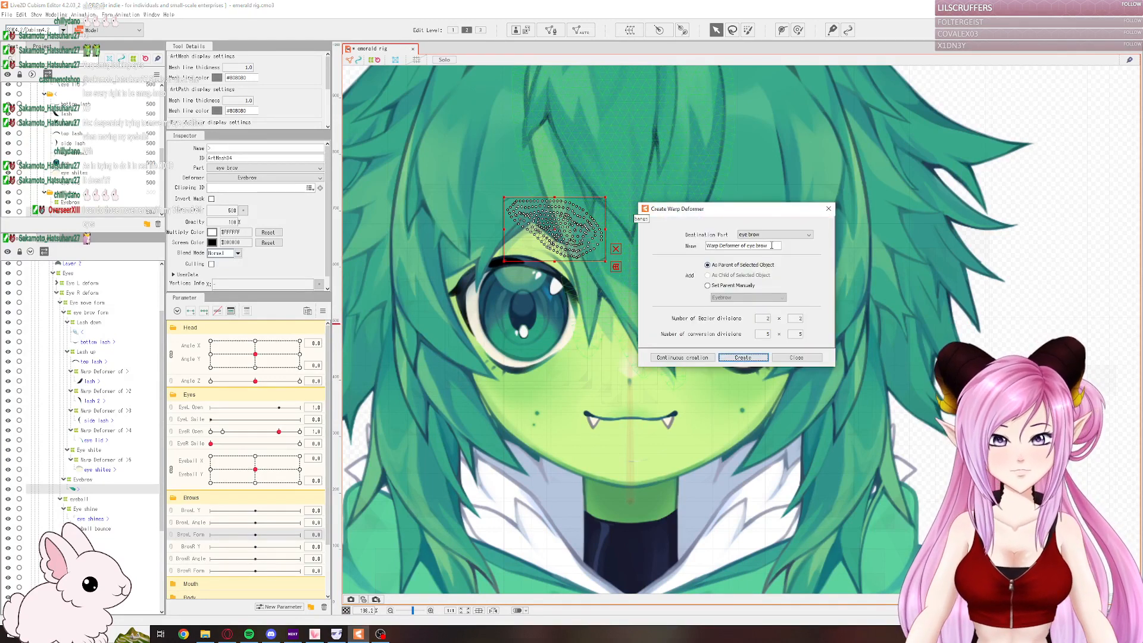
pyautogui.write('Brow y')
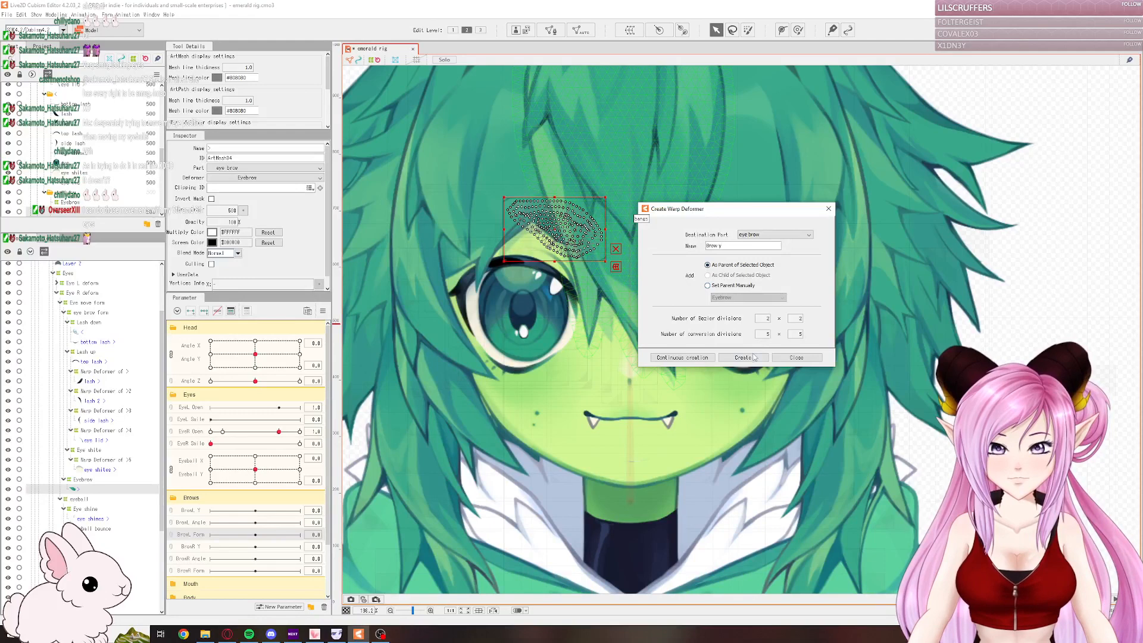
pyautogui.click(743, 357)
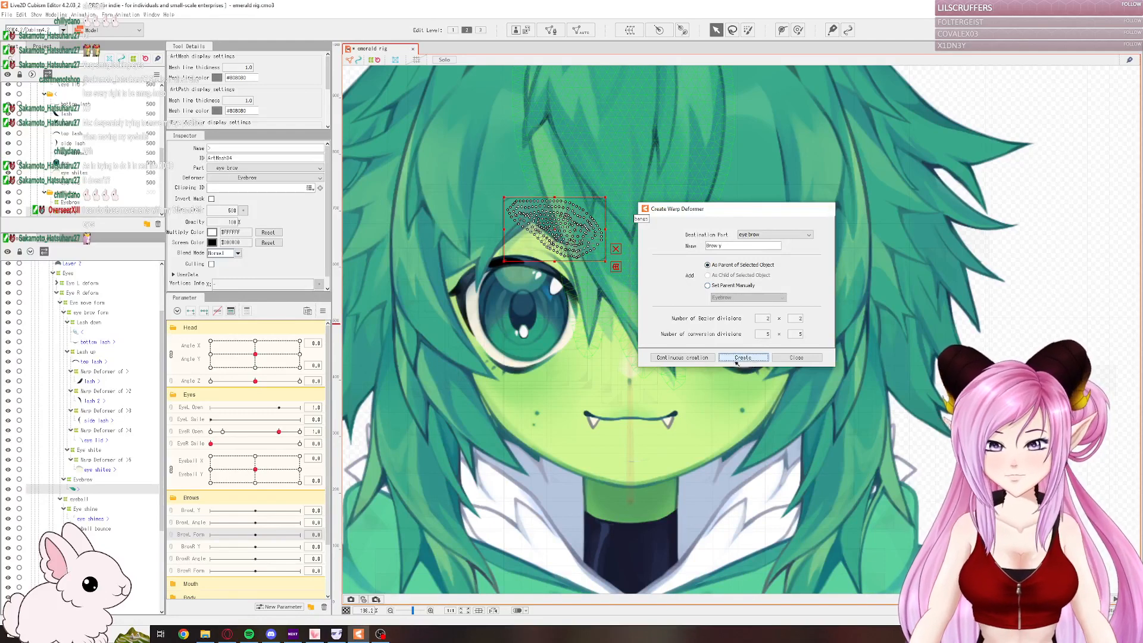
# - Create a second warp deformer named Brow angle as parent of the eyebrow mesh, inside Brow y
pyautogui.click(638, 34)
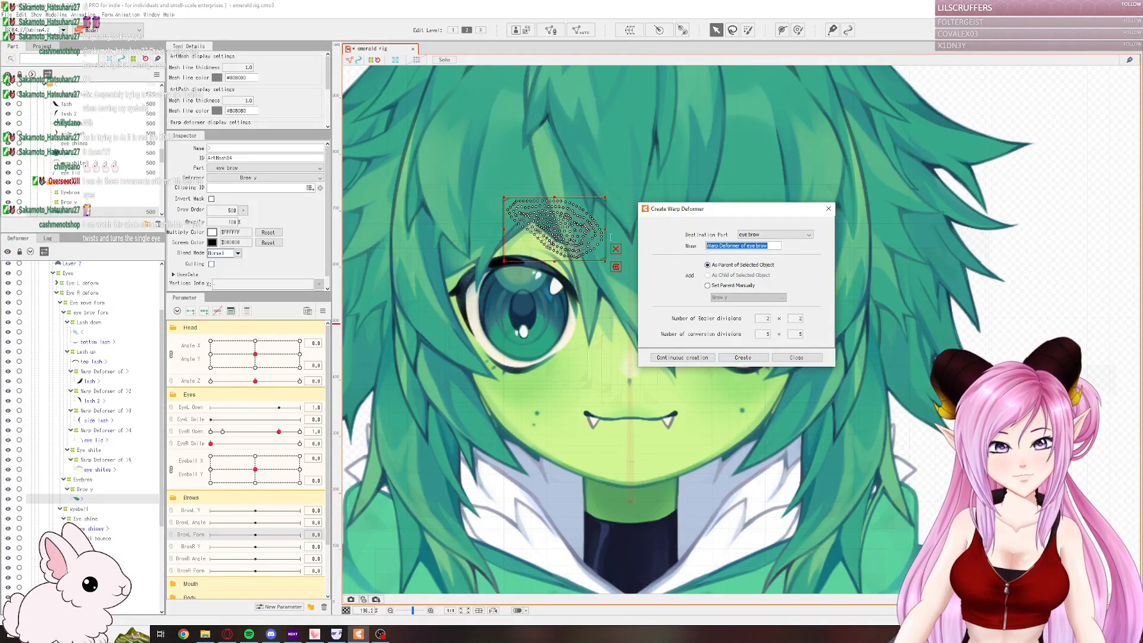
pyautogui.write('Brow ang')
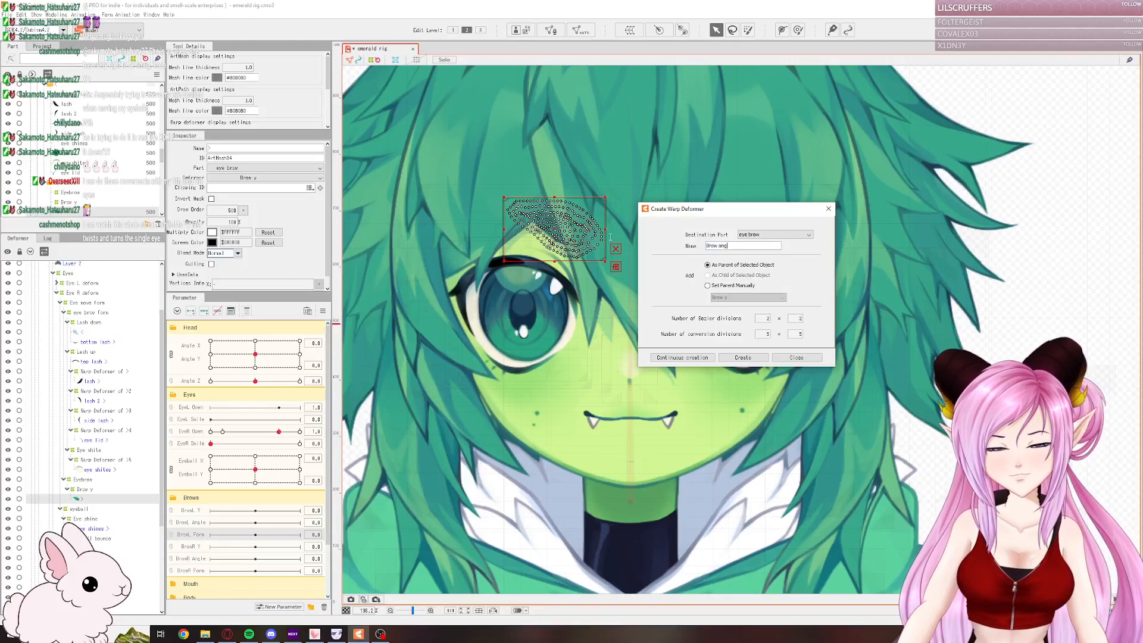
pyautogui.write('le')
pyautogui.press('Return')
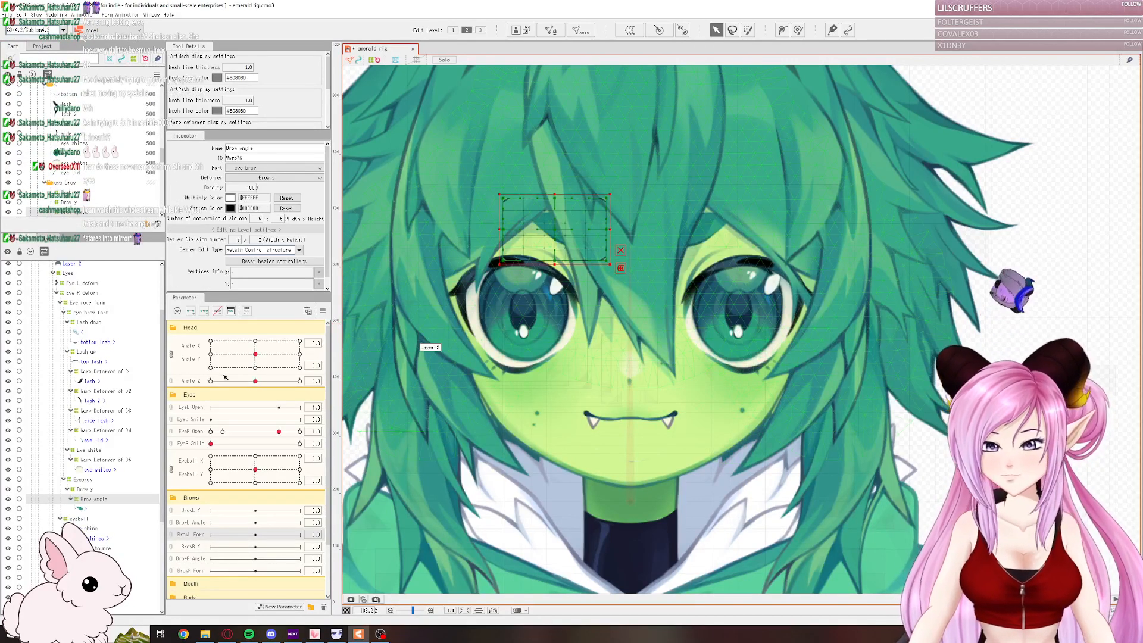
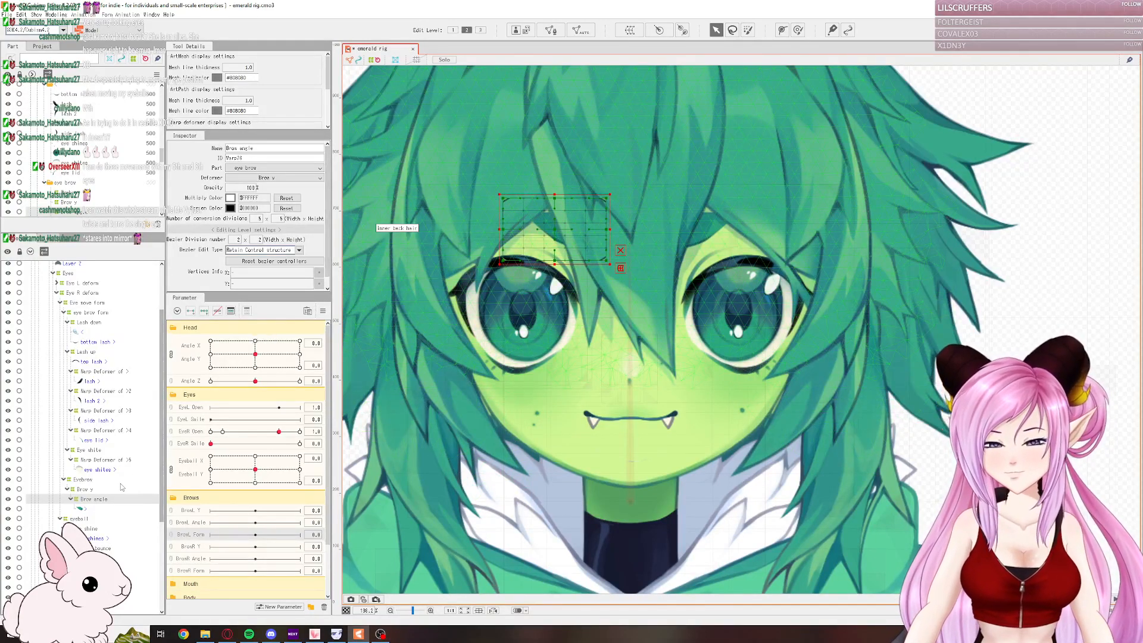
# - Key the Brow y deformer on BrowL Y with three keys, shift it upward at 1.0, and return the parameter to 0
pyautogui.click(84, 491)
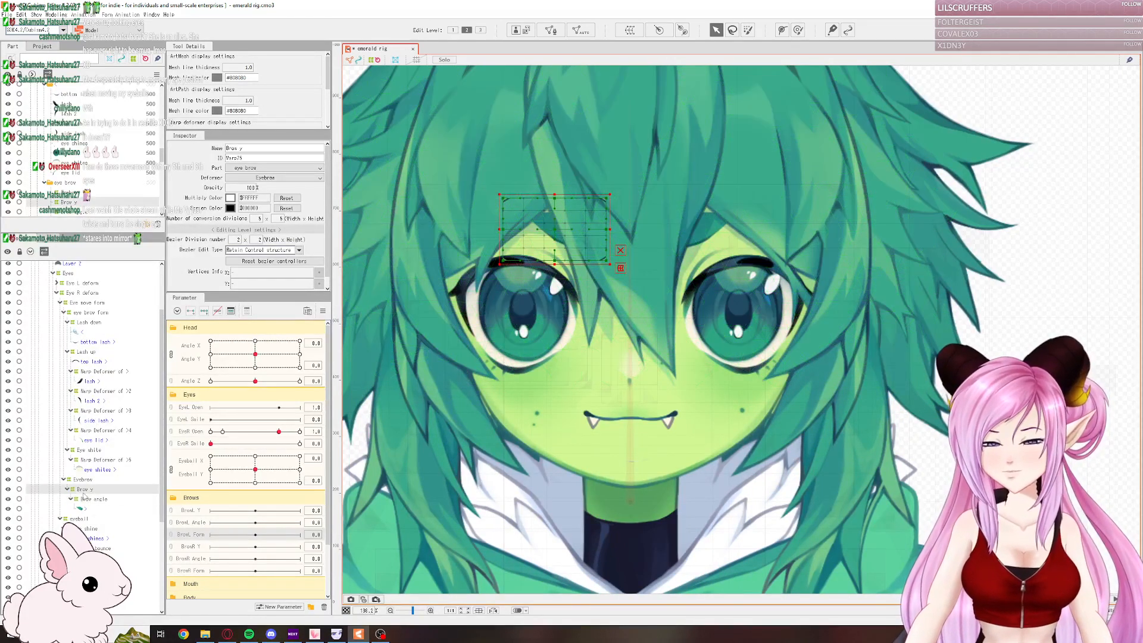
pyautogui.click(203, 511)
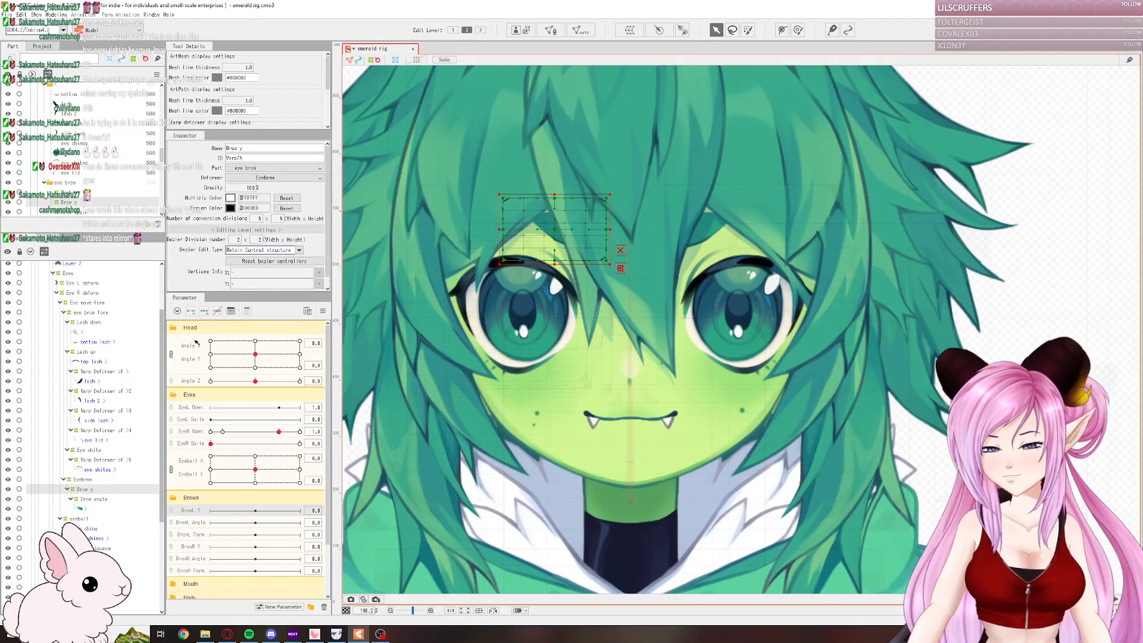
pyautogui.click(299, 510)
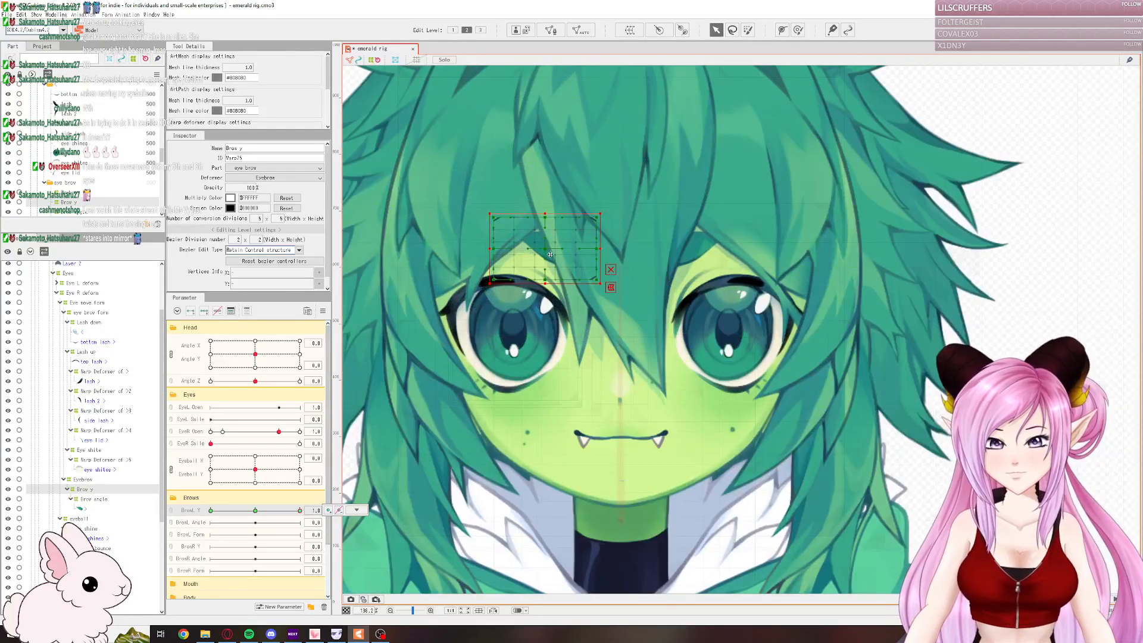
pyautogui.moveTo(550, 254)
pyautogui.mouseDown()
pyautogui.moveTo(550, 266)
pyautogui.moveTo(549, 224)
pyautogui.moveTo(543, 260)
pyautogui.mouseUp()
pyautogui.hotkey('ctrl', 'z')
pyautogui.click(210, 510)
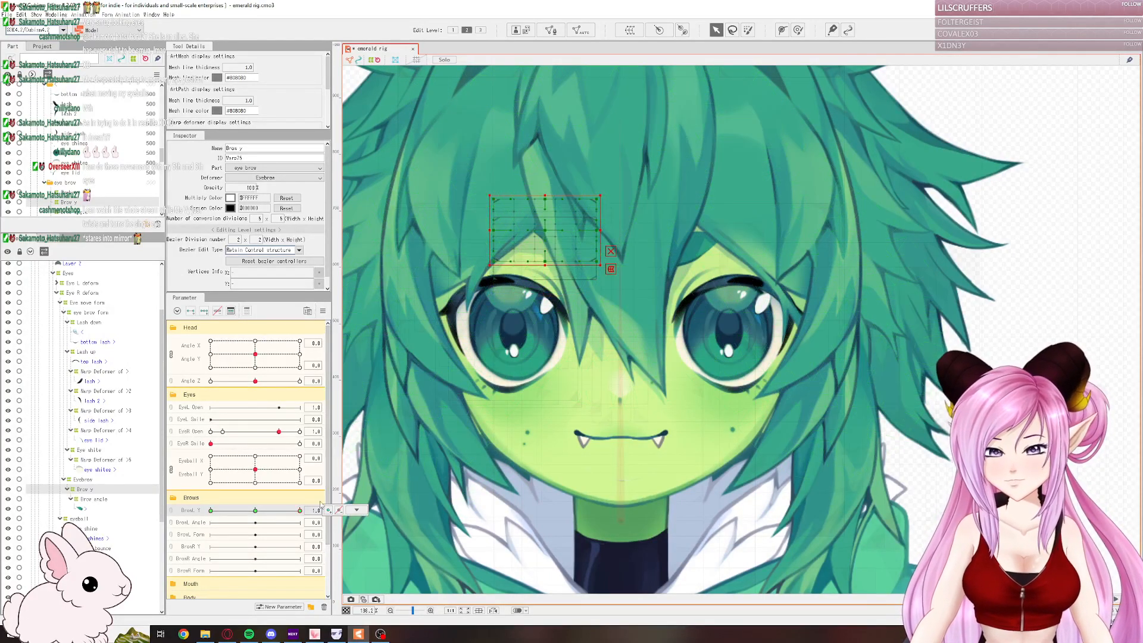
pyautogui.click(254, 510)
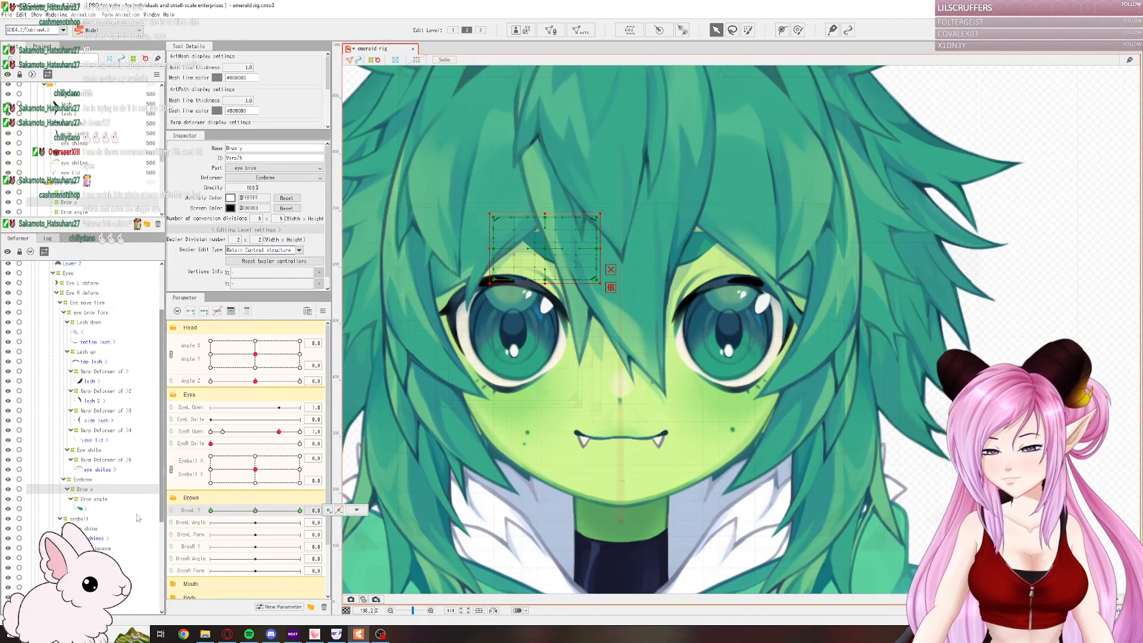
# - Key the Brow angle deformer on BrowL Angle with three keys, rotate it counterclockwise at 1.0 and nudge it outward, away from the nose
pyautogui.click(94, 499)
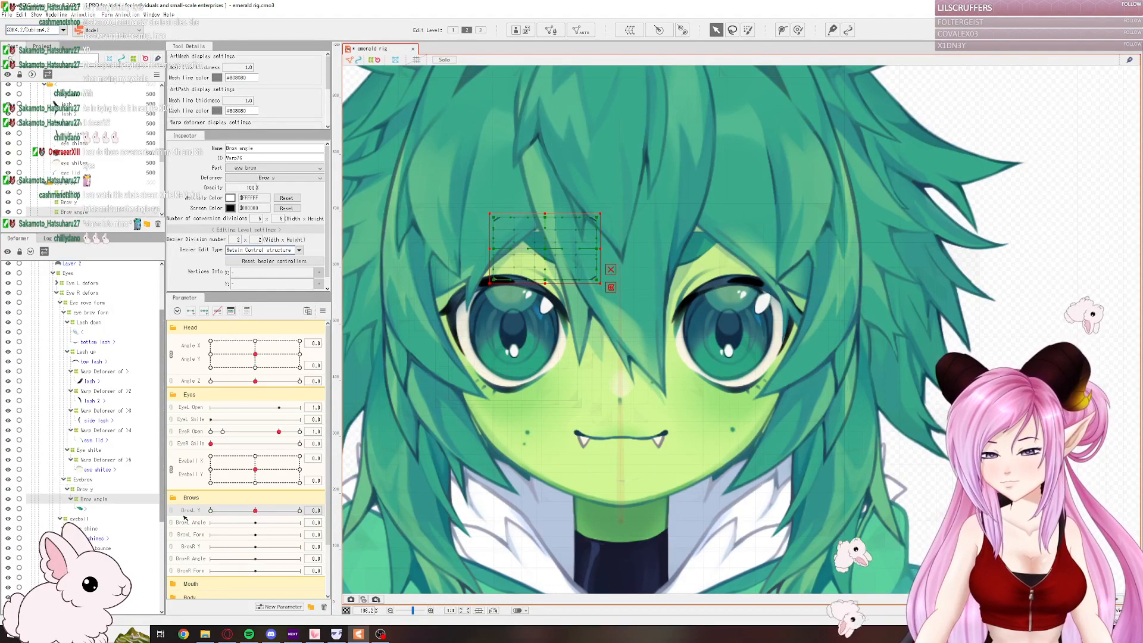
pyautogui.click(205, 311)
pyautogui.click(299, 522)
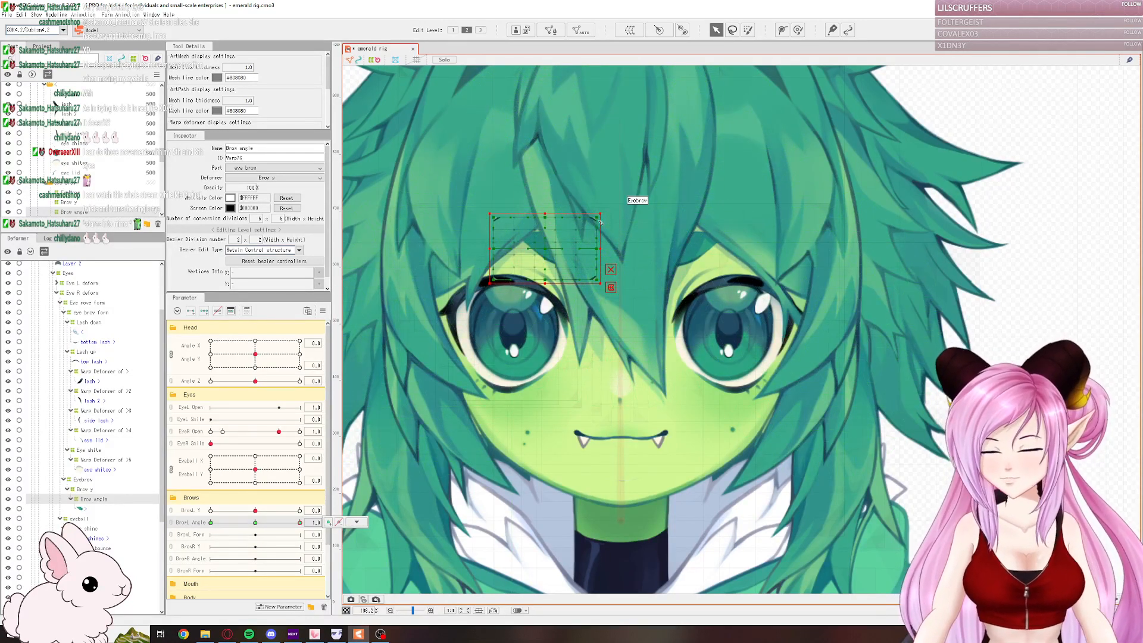
pyautogui.moveTo(606, 216); pyautogui.dragTo(583, 193)
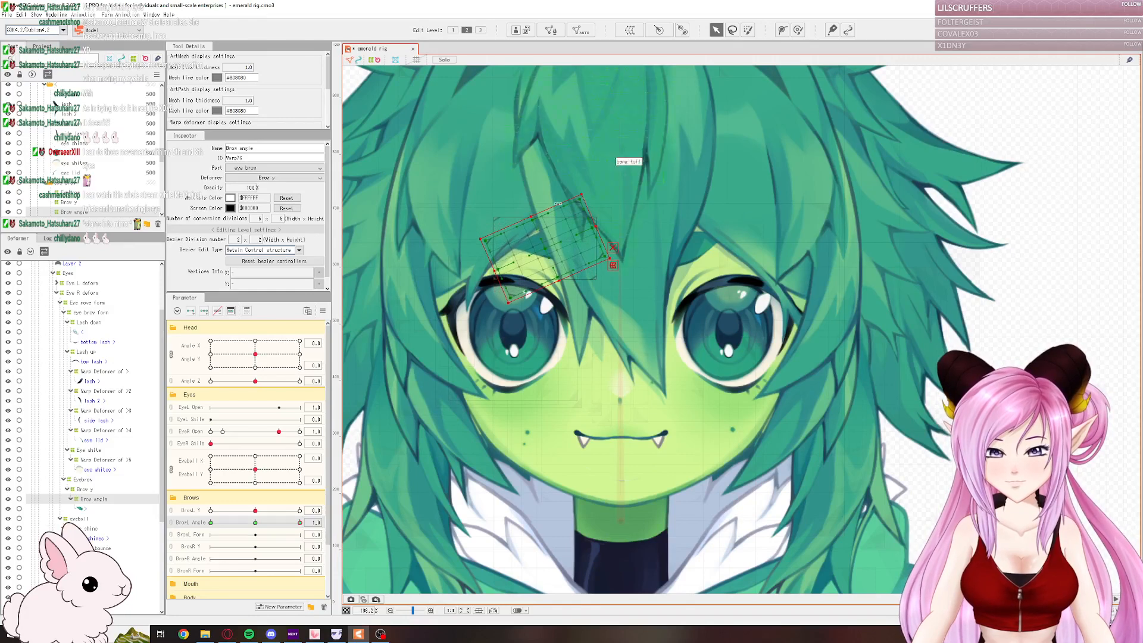
pyautogui.moveTo(544, 250); pyautogui.dragTo(531, 250)
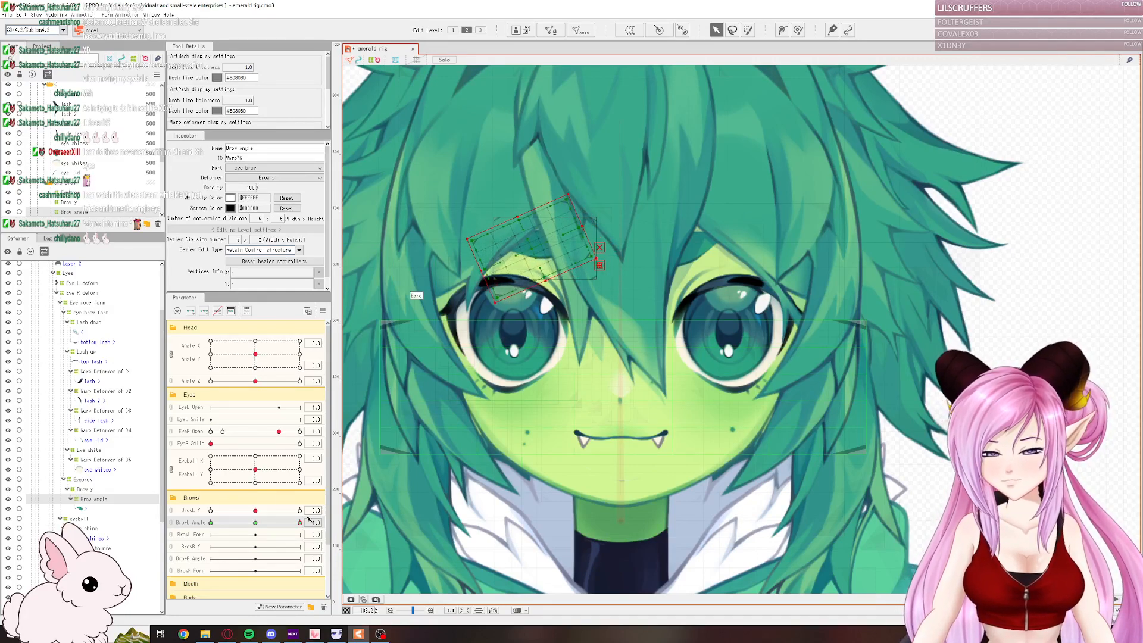
# - Rotate the Brow angle deformer clockwise at BrowL Angle -1.0, nudge it toward the nose, and return the parameter to 0
pyautogui.moveTo(299, 524); pyautogui.dragTo(211, 524)
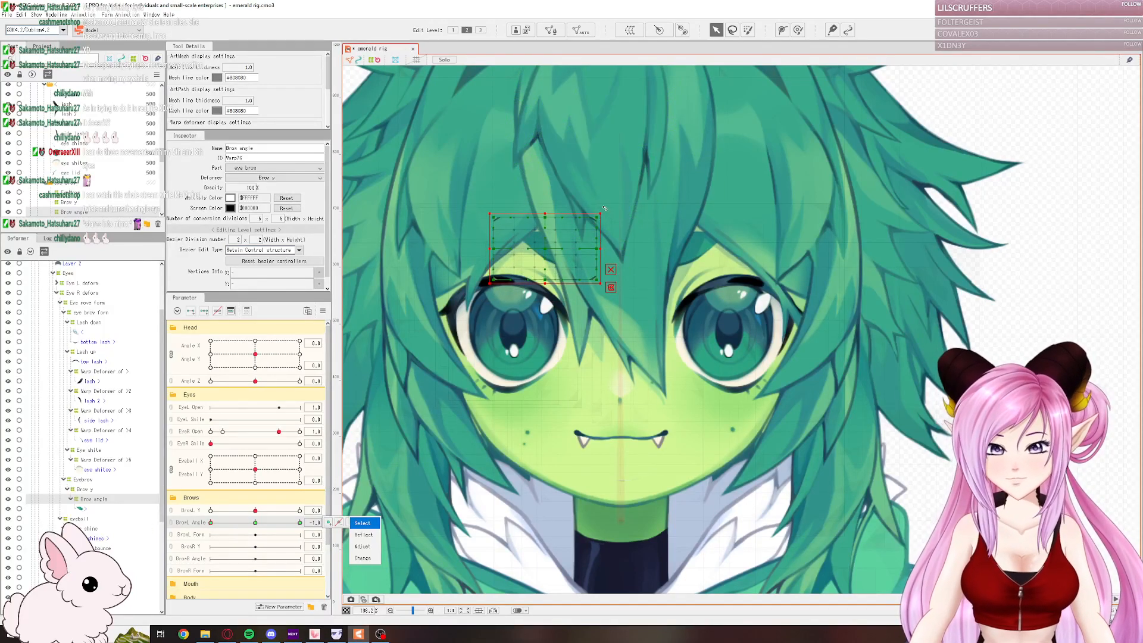
pyautogui.moveTo(604, 208); pyautogui.dragTo(614, 229)
pyautogui.moveTo(543, 253); pyautogui.dragTo(555, 253)
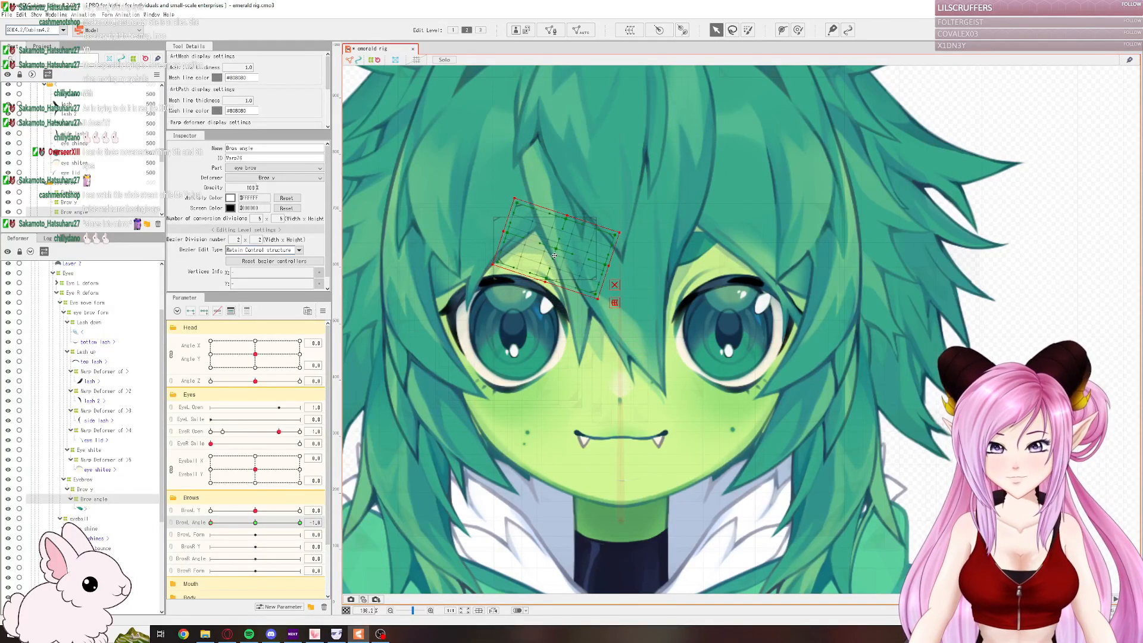
pyautogui.moveTo(211, 523)
pyautogui.mouseDown()
pyautogui.moveTo(304, 522)
pyautogui.moveTo(196, 510)
pyautogui.mouseUp()
pyautogui.click(253, 521)
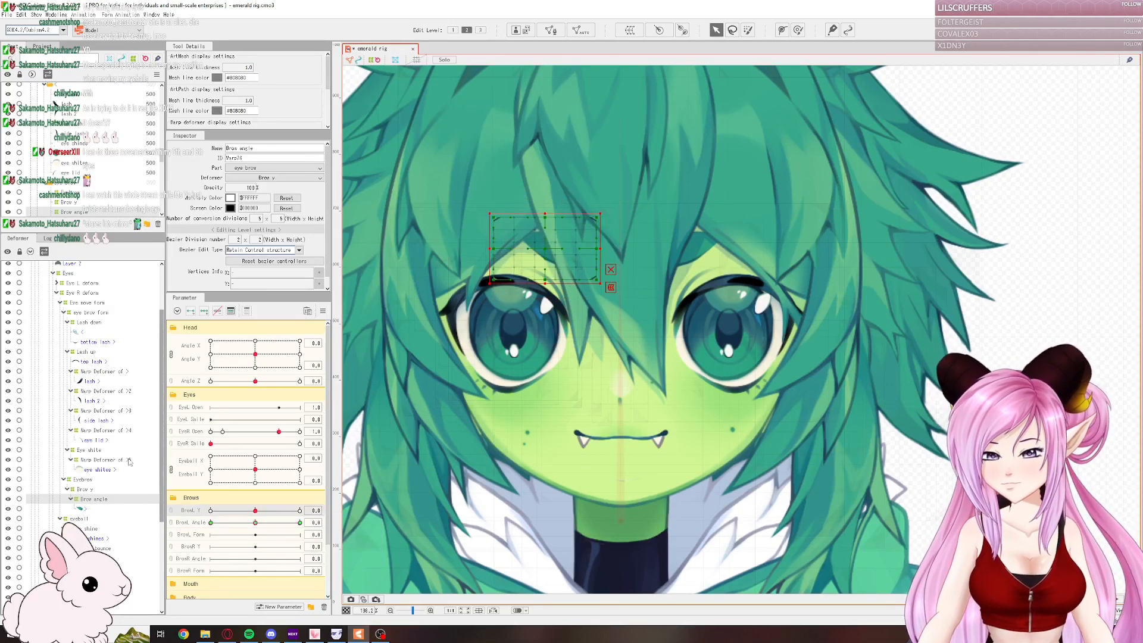
# - Key the eye brow form deformer on BrowL Y with three keys and pull its upper edge's middle point down at -1.0
pyautogui.click(96, 314)
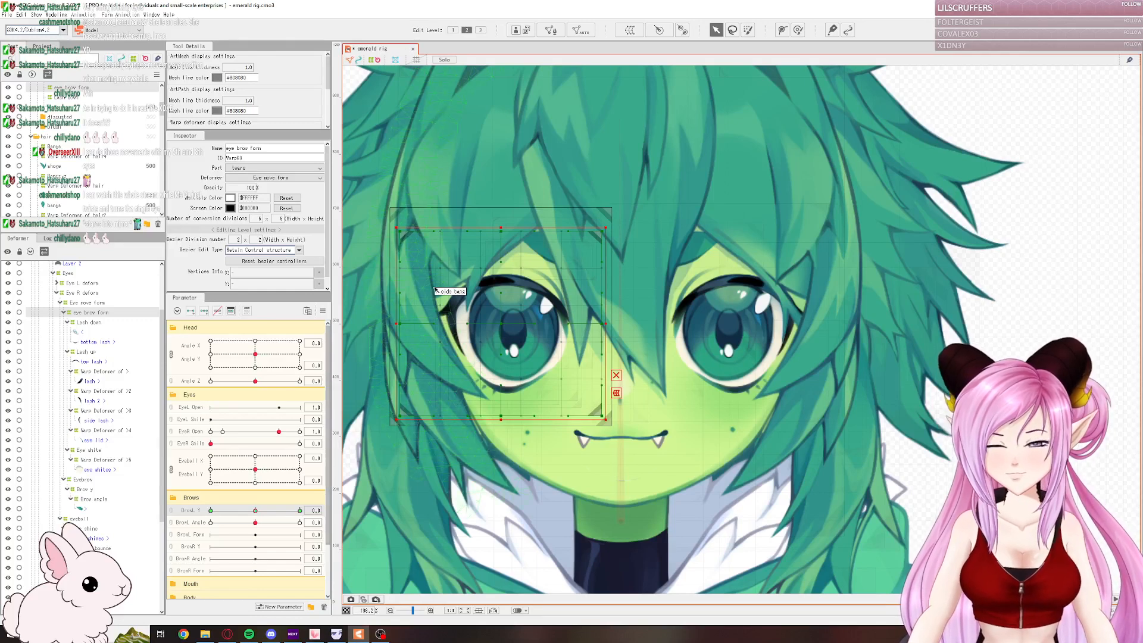
pyautogui.scroll(3, 431, 281)
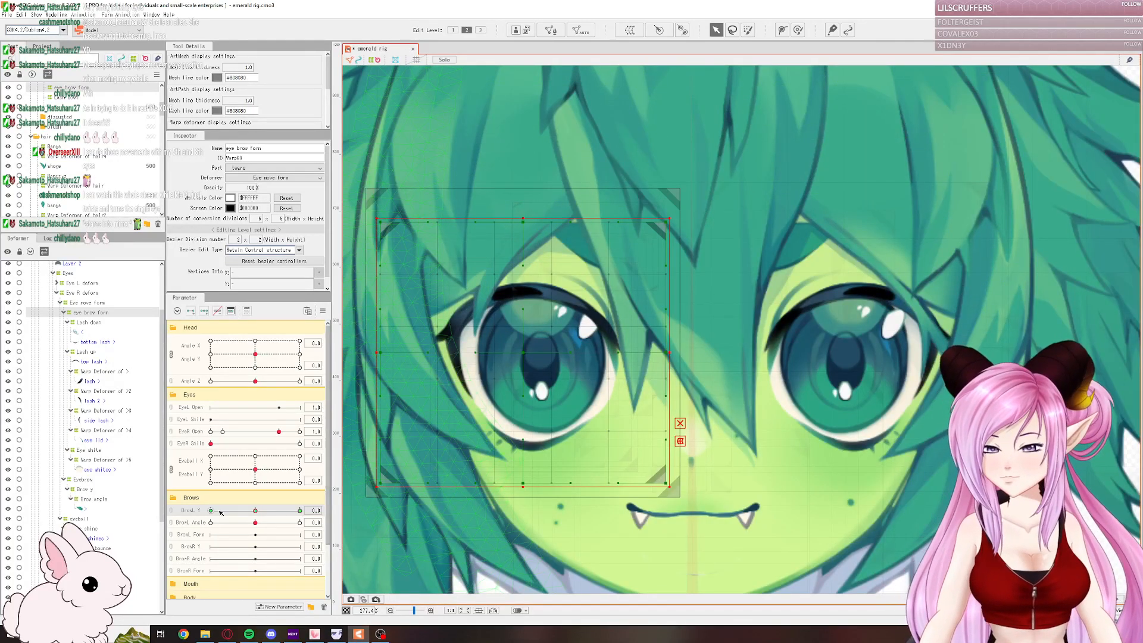
pyautogui.moveTo(256, 510)
pyautogui.mouseDown()
pyautogui.moveTo(309, 510)
pyautogui.moveTo(210, 511)
pyautogui.mouseUp()
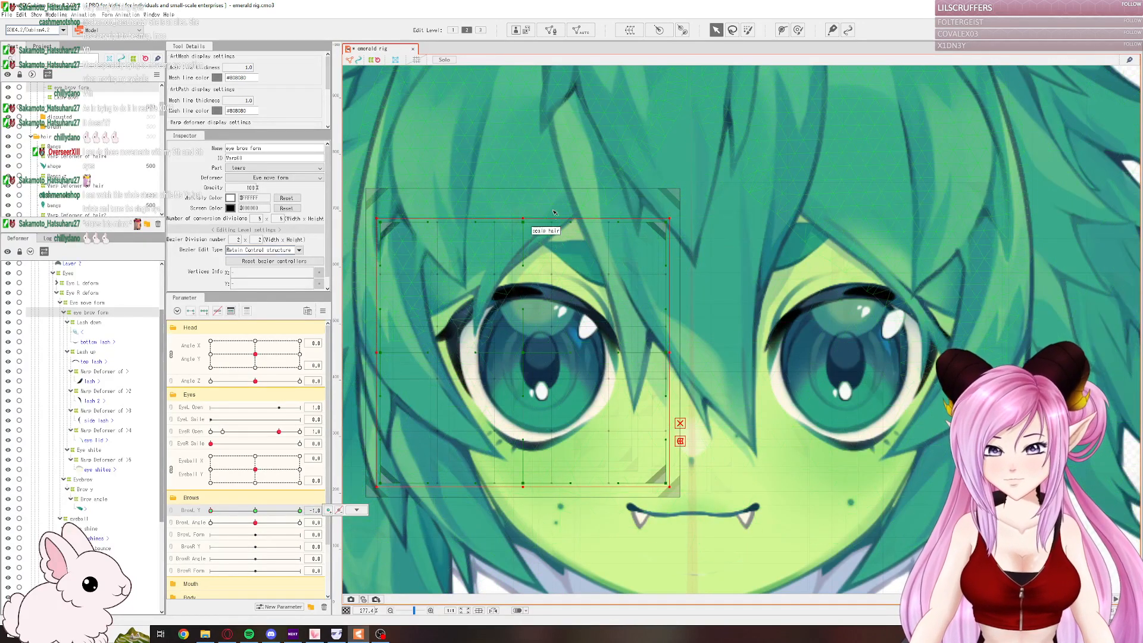
pyautogui.moveTo(529, 227); pyautogui.dragTo(527, 255)
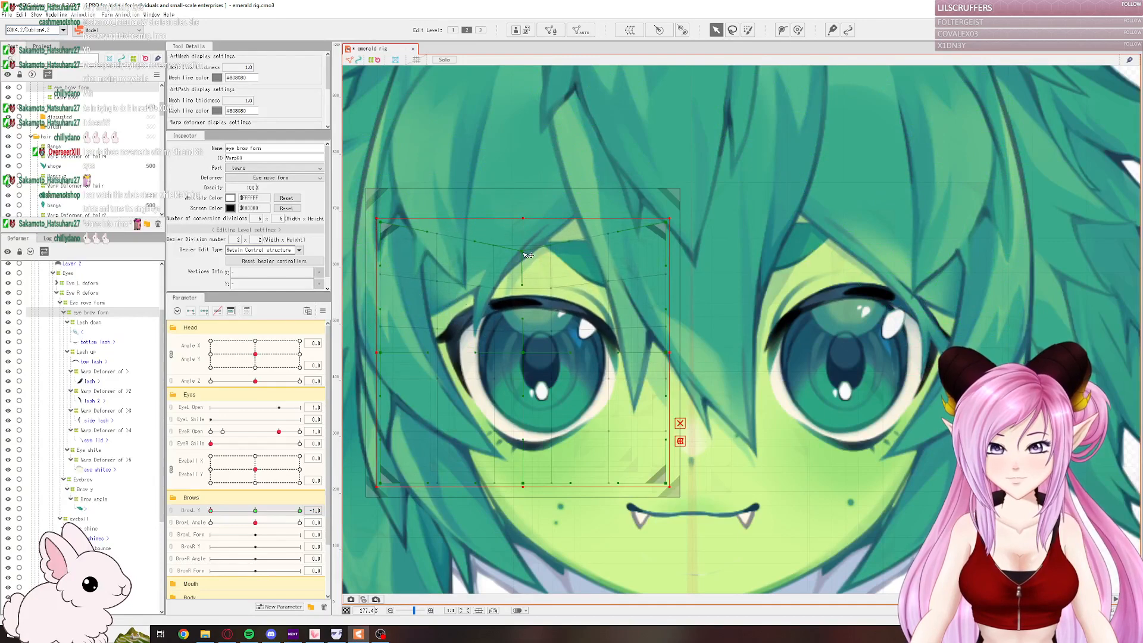
# - At BrowL Y 1.0, pull the middle of the eye brow form deformer's upper edge upward, and return the parameter to 0
pyautogui.moveTo(212, 511); pyautogui.dragTo(309, 512)
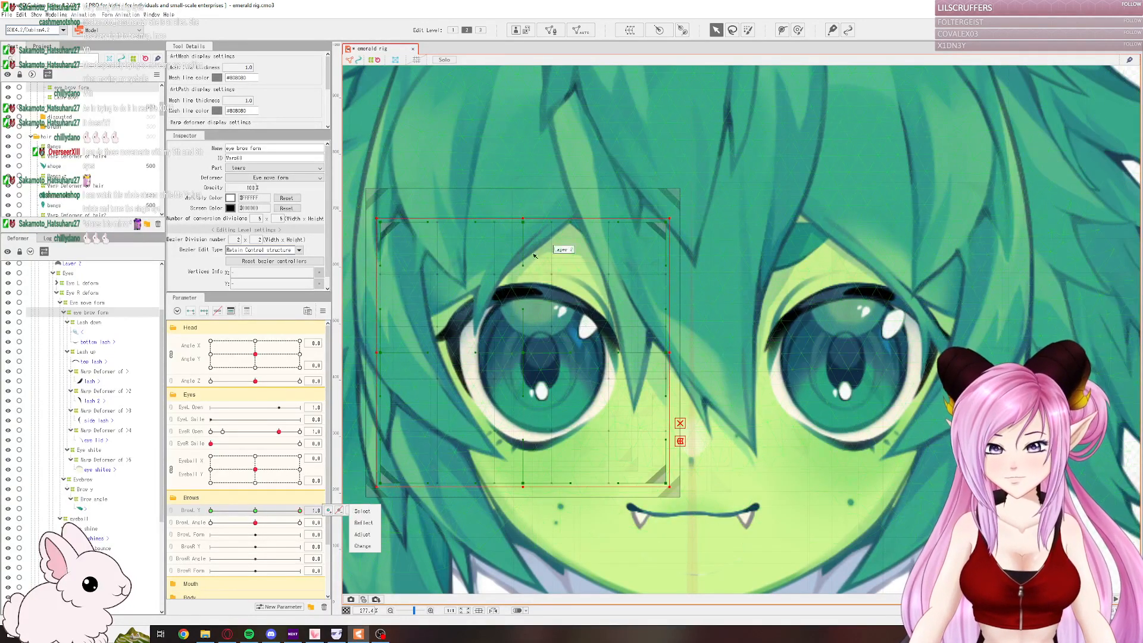
pyautogui.moveTo(524, 223); pyautogui.dragTo(524, 194)
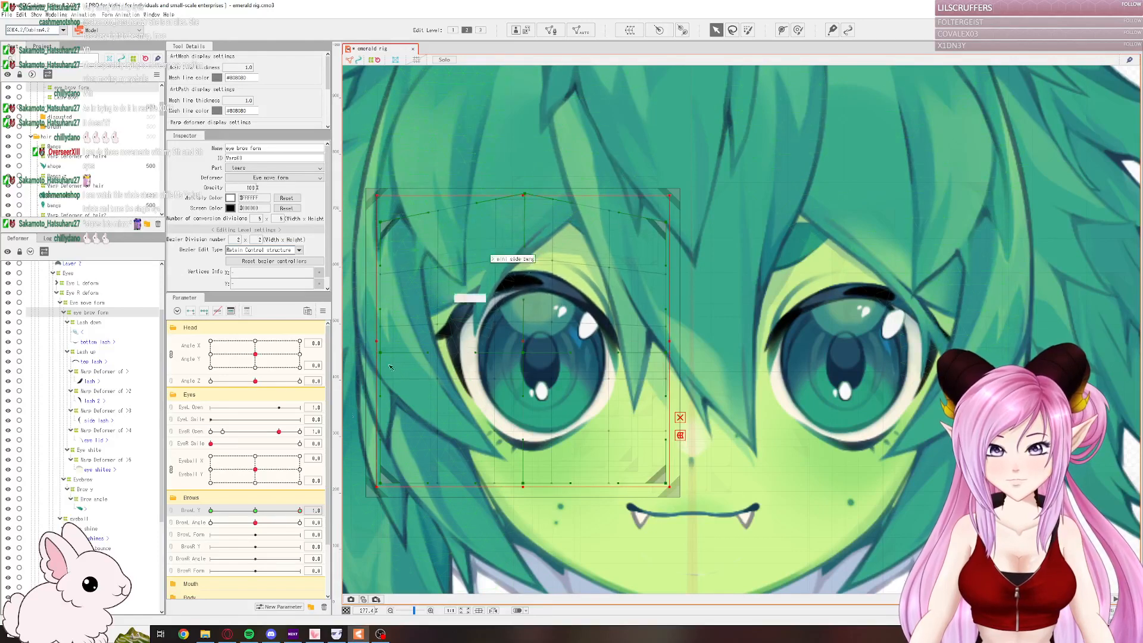
pyautogui.moveTo(299, 511); pyautogui.dragTo(362, 508)
pyautogui.click(357, 510)
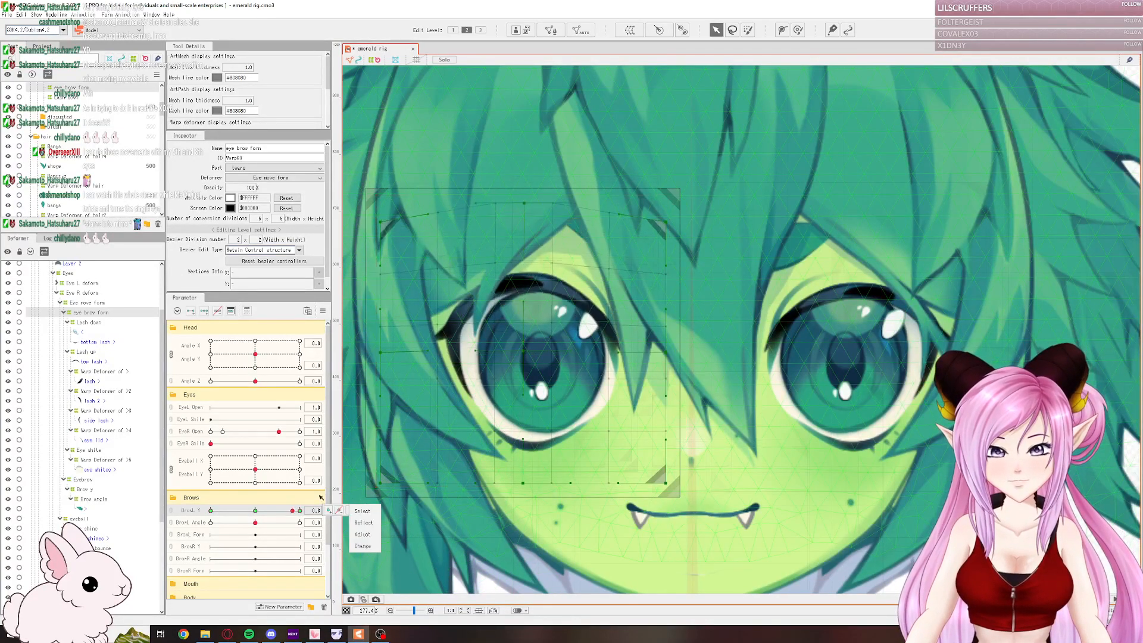
pyautogui.click(255, 510)
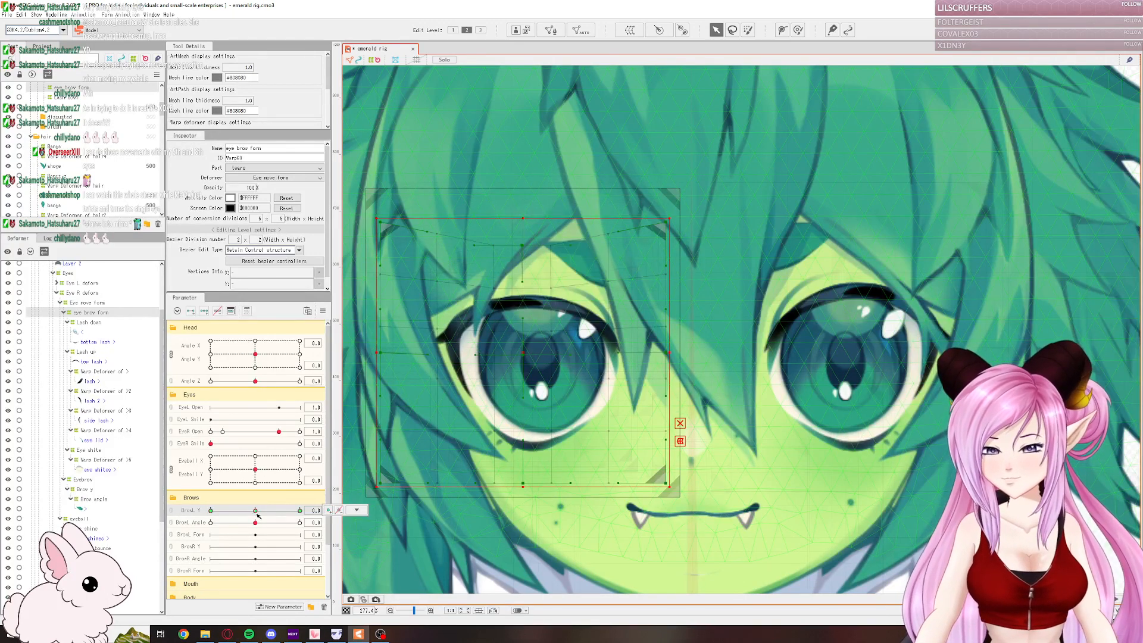
# - Key the eye brow form deformer on BrowL Angle with three keys; at 1.0 raise its upper inner corner and lower the outer one
pyautogui.click(194, 522)
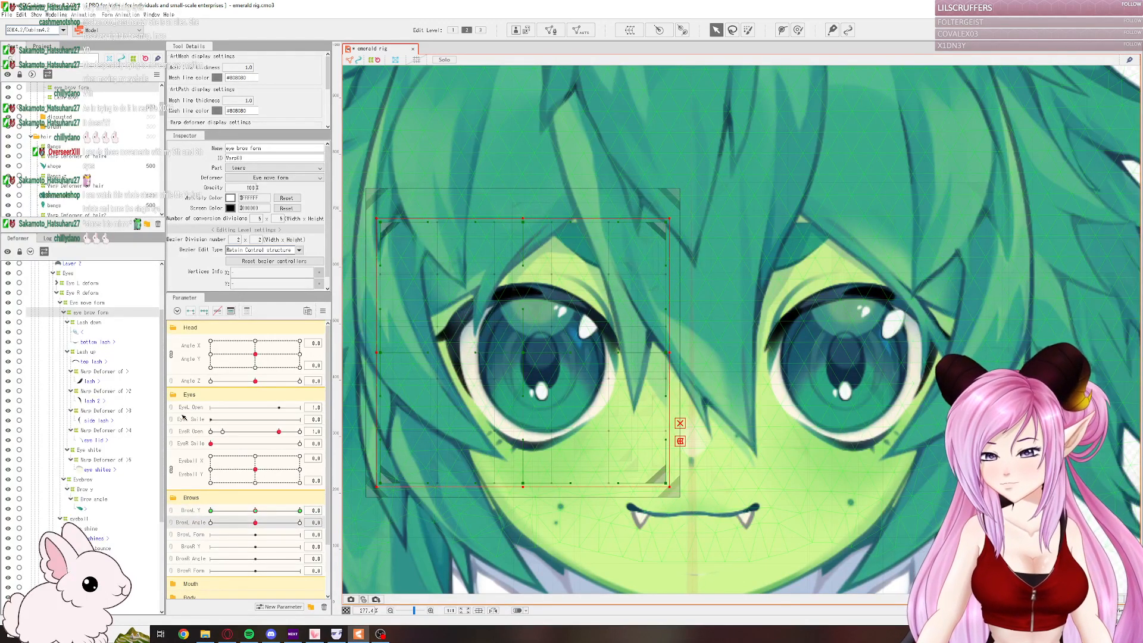
pyautogui.moveTo(256, 522); pyautogui.dragTo(300, 522)
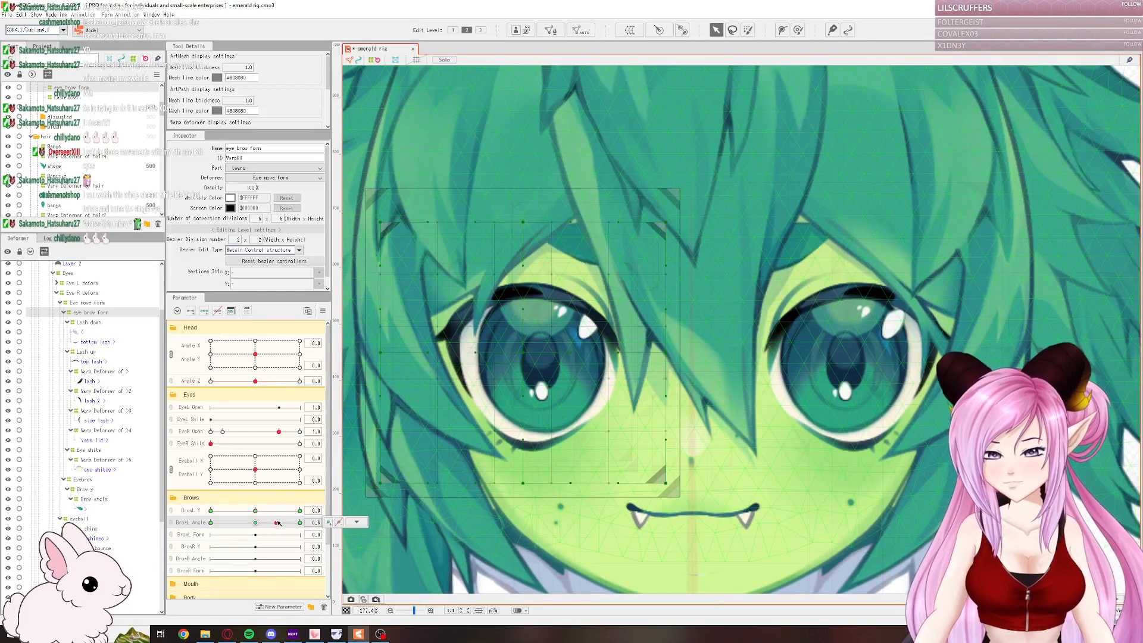
pyautogui.moveTo(670, 225); pyautogui.dragTo(671, 194)
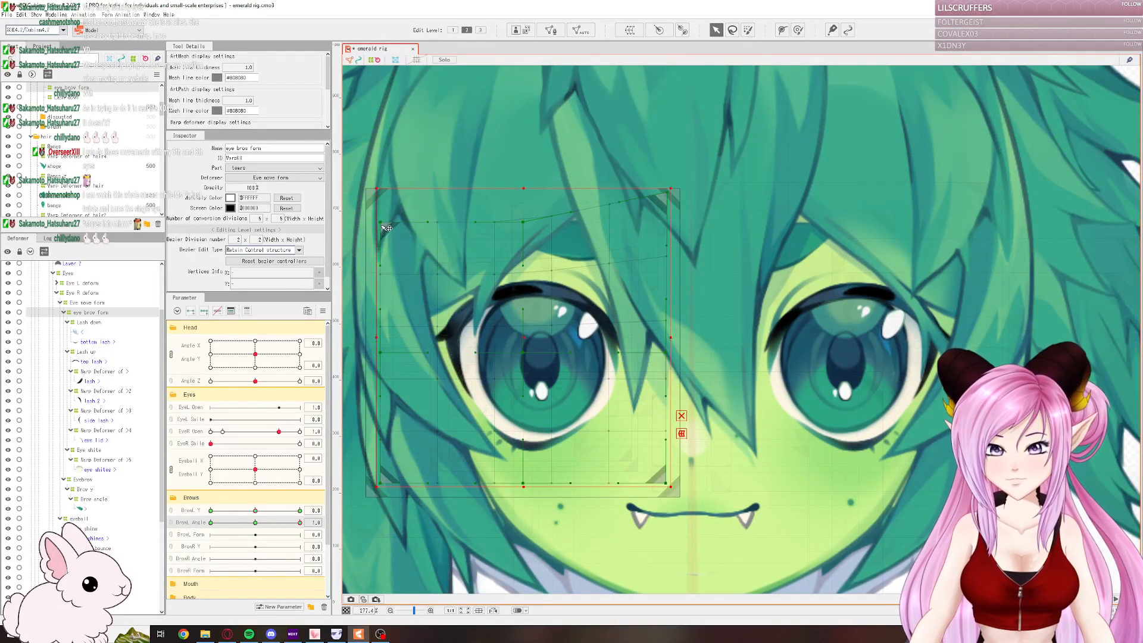
pyautogui.moveTo(386, 228); pyautogui.dragTo(389, 288)
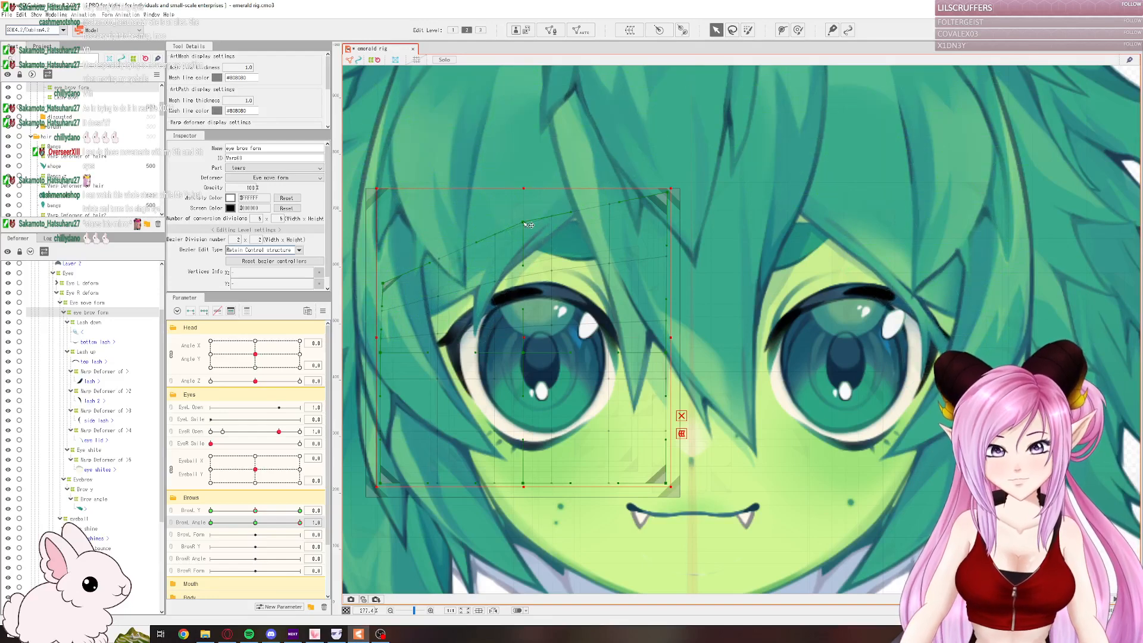
pyautogui.moveTo(523, 222); pyautogui.dragTo(524, 228)
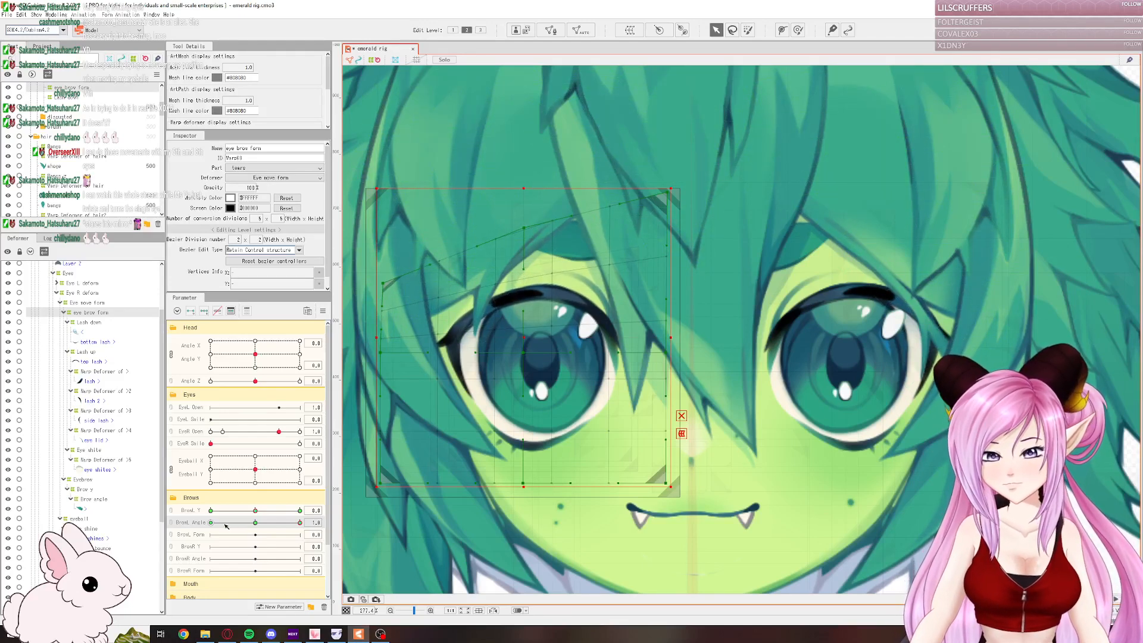
pyautogui.click(299, 522)
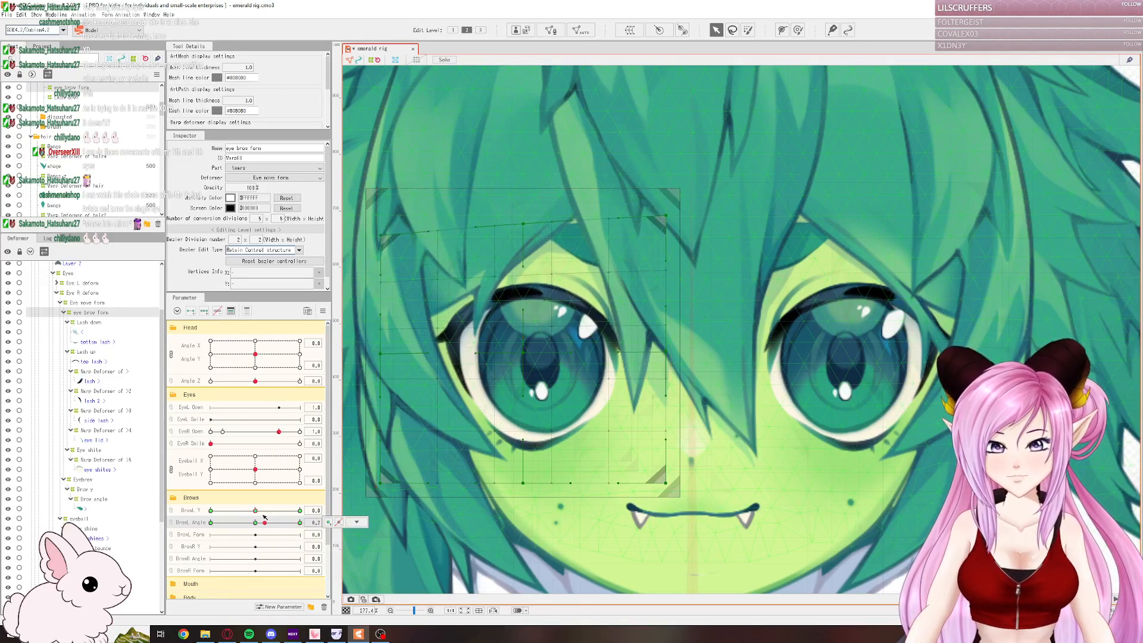
# - At BrowL Angle -1.0, lower the eye brow form deformer's upper inner corner, raise the outer one, and return the parameter to 0
pyautogui.moveTo(299, 522); pyautogui.dragTo(210, 522)
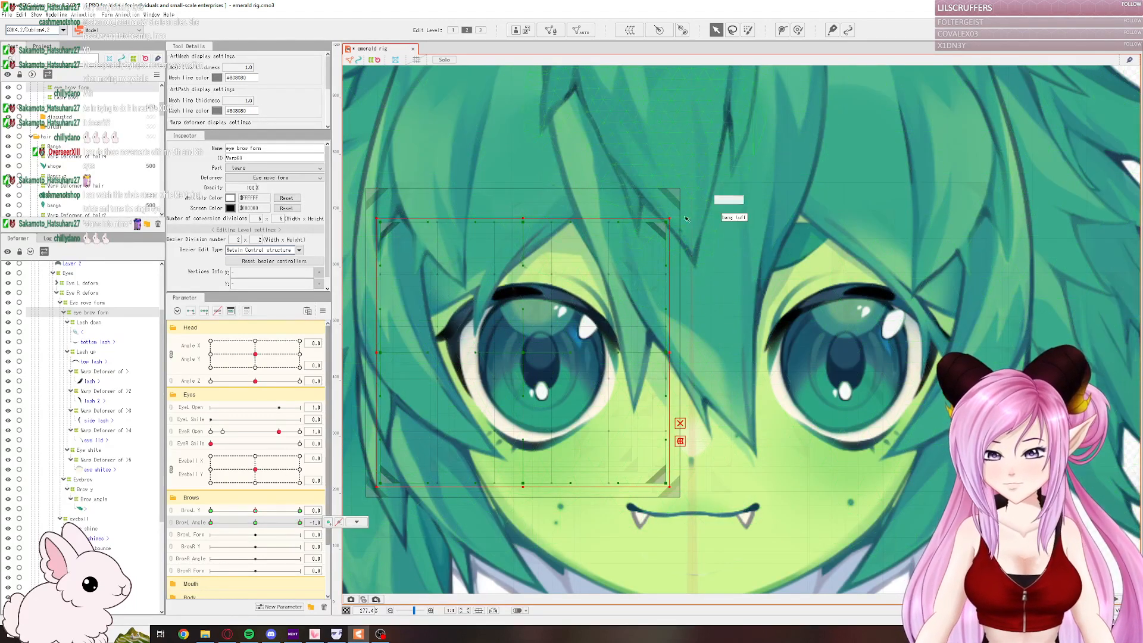
pyautogui.moveTo(665, 224); pyautogui.dragTo(663, 256)
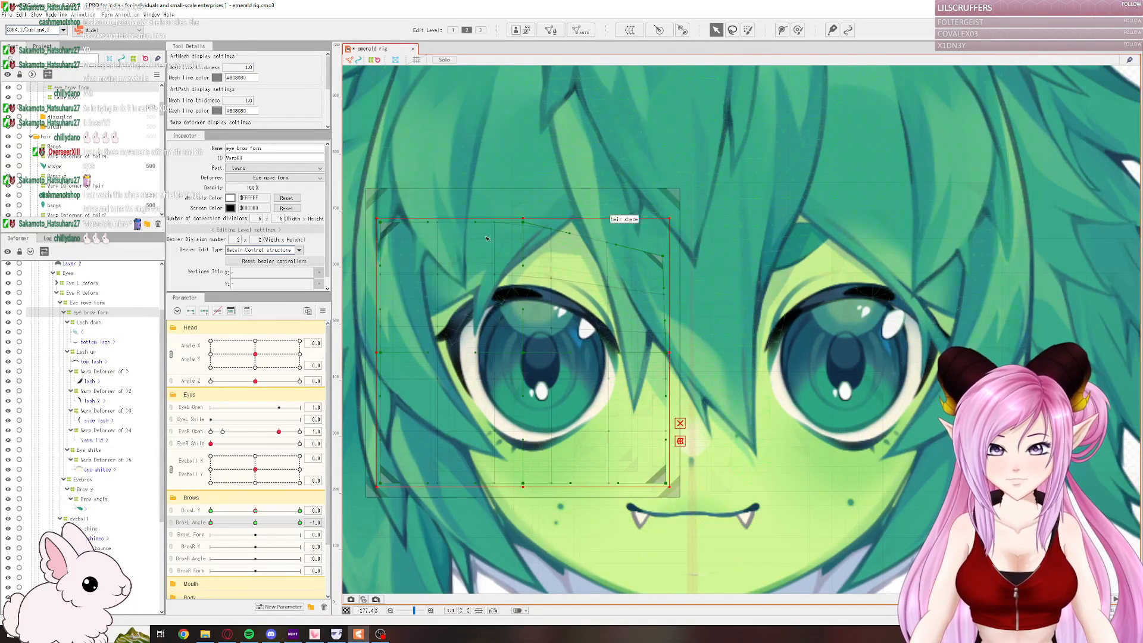
pyautogui.moveTo(377, 230); pyautogui.dragTo(381, 179)
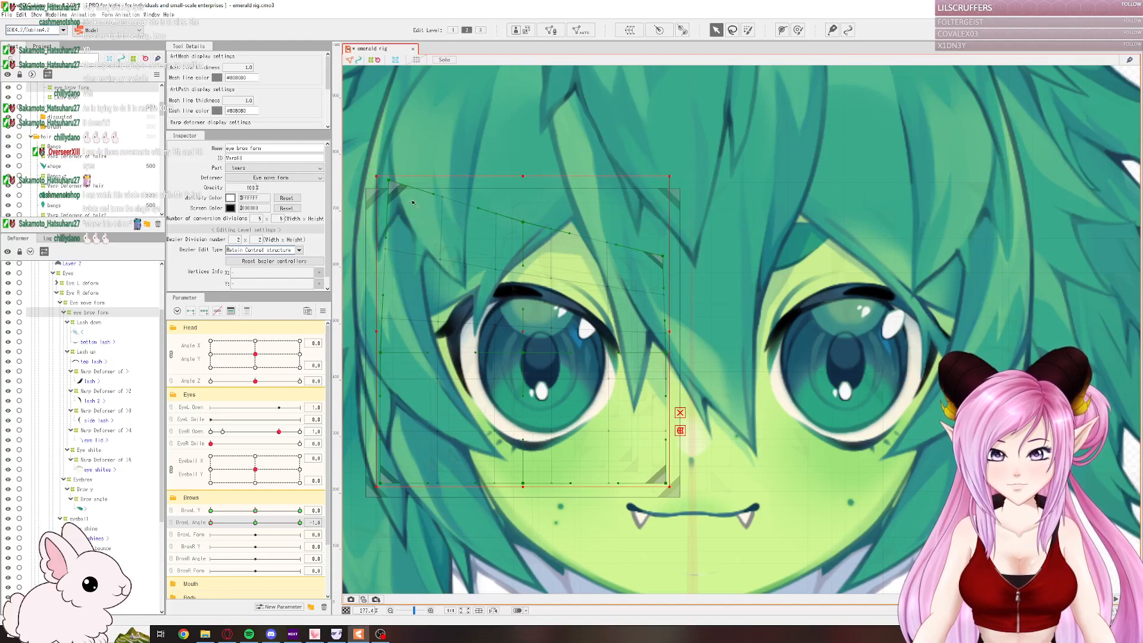
pyautogui.scroll(-3, 494, 236)
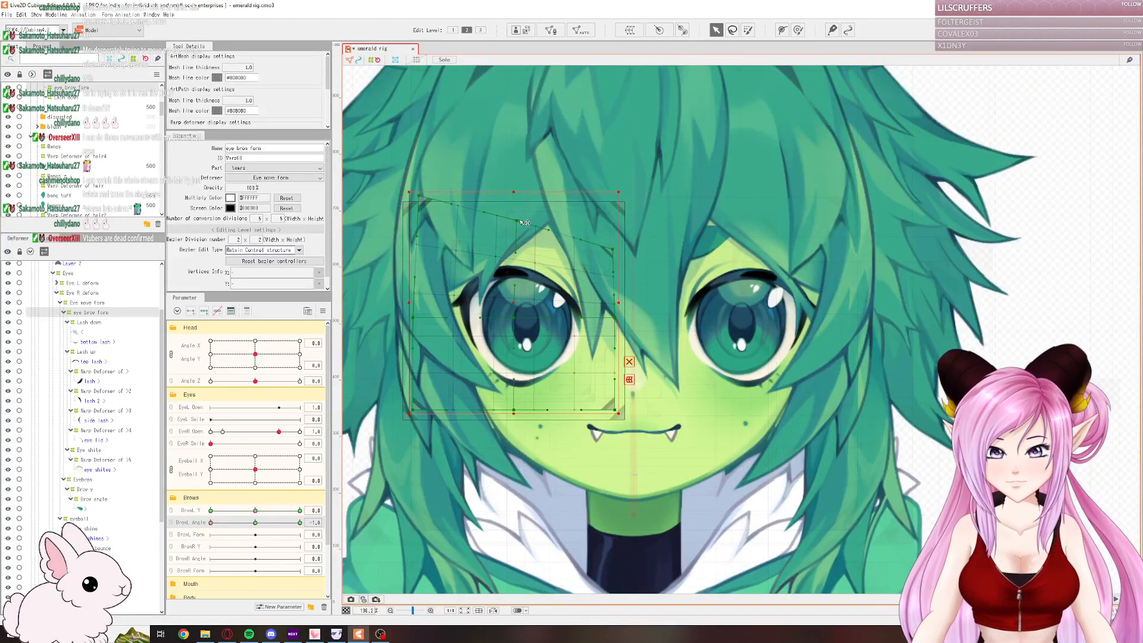
pyautogui.click(315, 522)
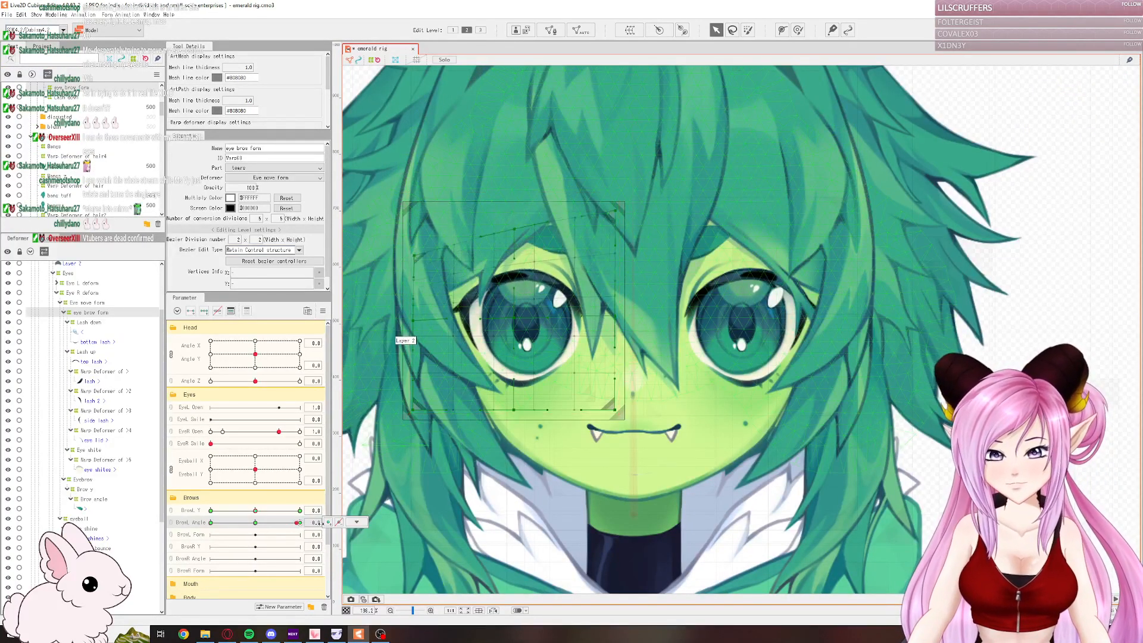
pyautogui.moveTo(315, 522); pyautogui.dragTo(289, 496)
pyautogui.click(253, 523)
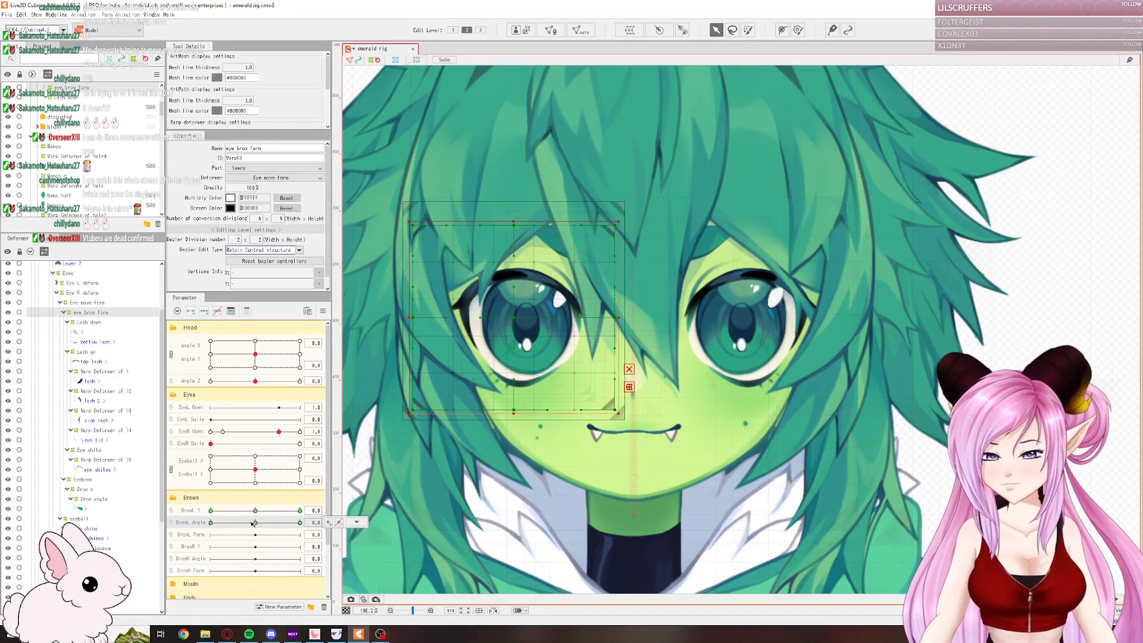
# - Synthesize the corners of BrowL Y and BrowL Angle for the eye brow form deformer and test the combinations with both parameters temporarily linked
pyautogui.hotkey('ctrl', '4')
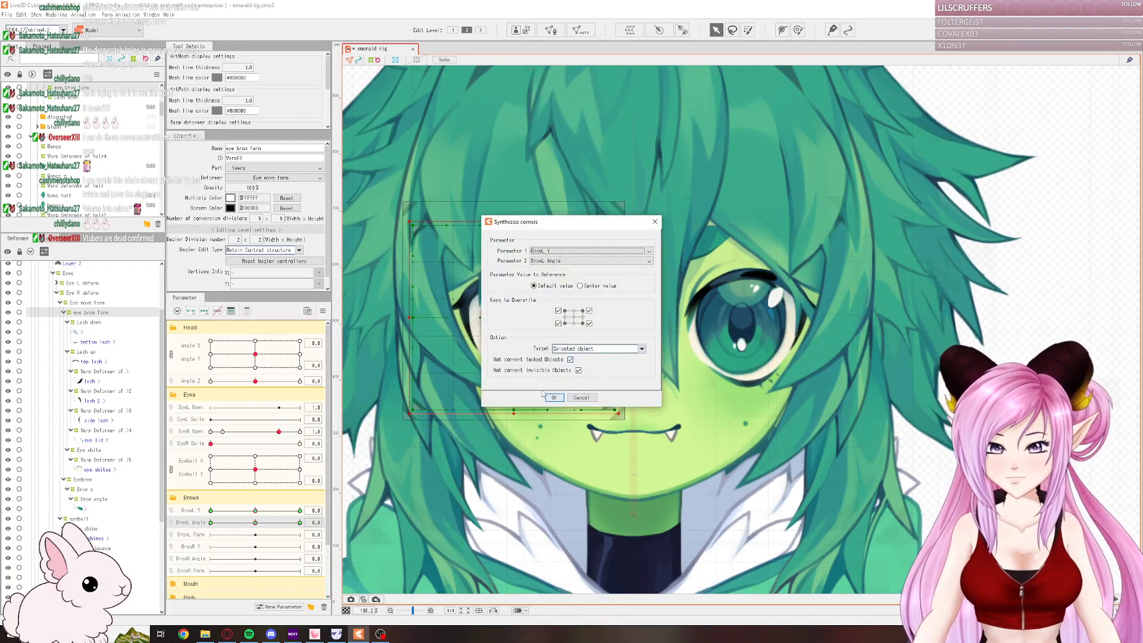
pyautogui.click(554, 398)
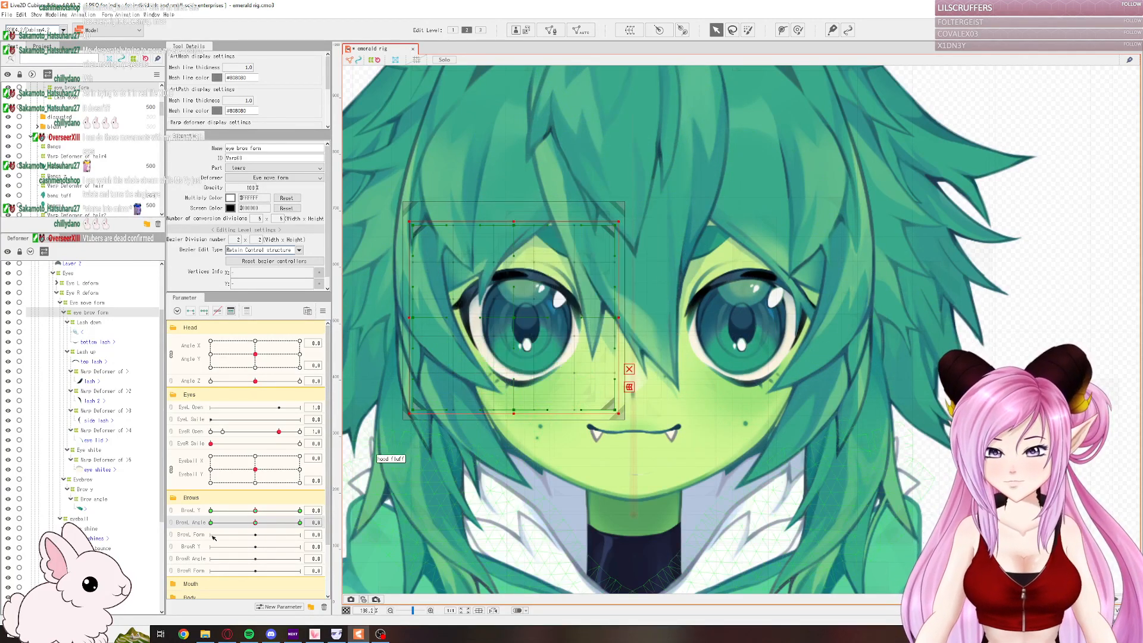
pyautogui.click(172, 516)
pyautogui.click(211, 511)
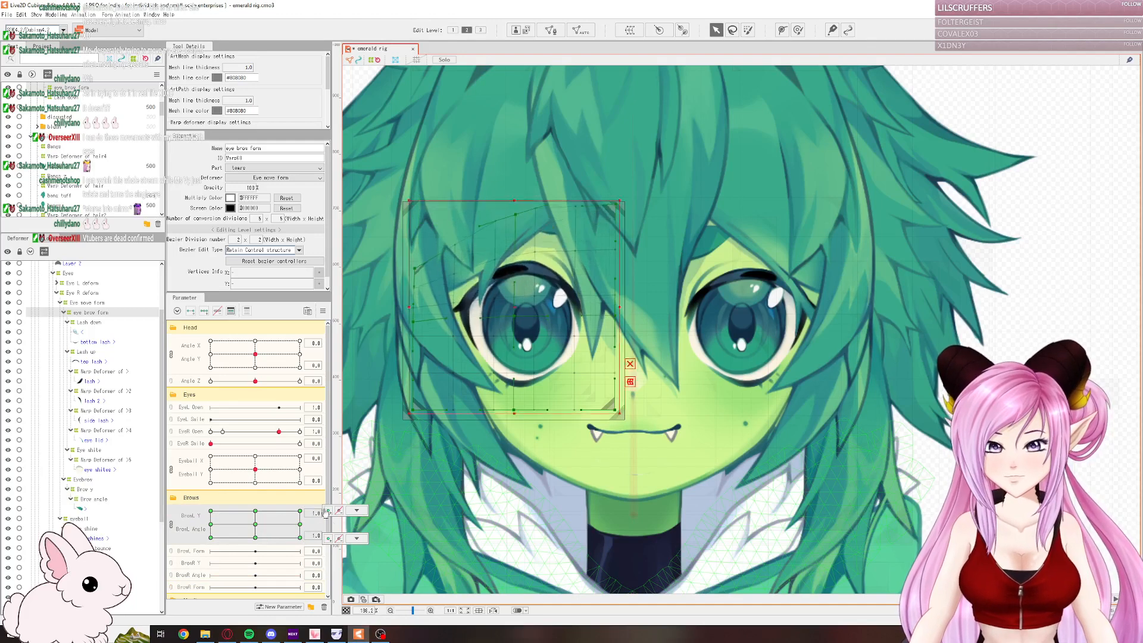
pyautogui.moveTo(223, 488); pyautogui.dragTo(255, 524)
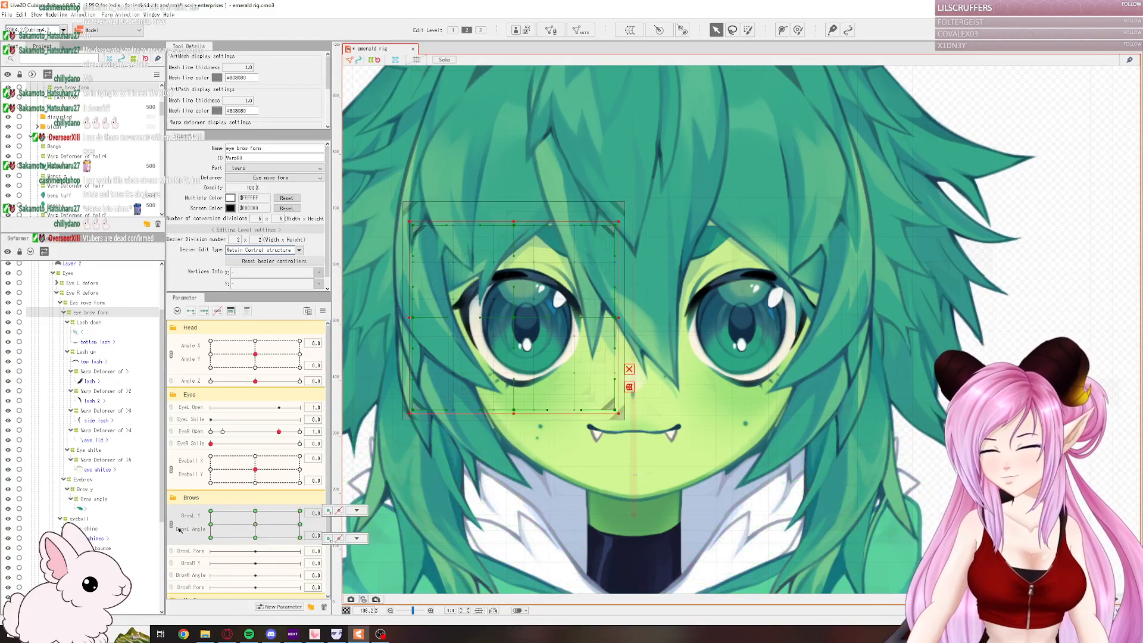
pyautogui.click(171, 524)
pyautogui.moveTo(243, 456); pyautogui.dragTo(266, 471)
# - Add a three-point deform path along the right eyebrow mesh, from its inner end through the middle to its outer end
pyautogui.click(208, 534)
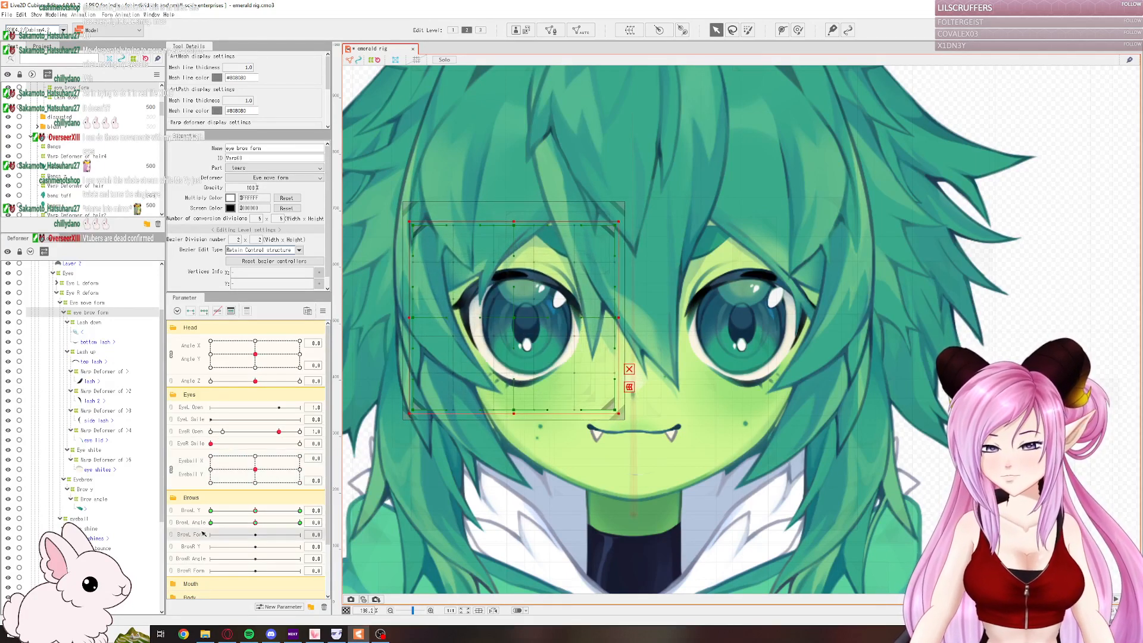
pyautogui.click(83, 510)
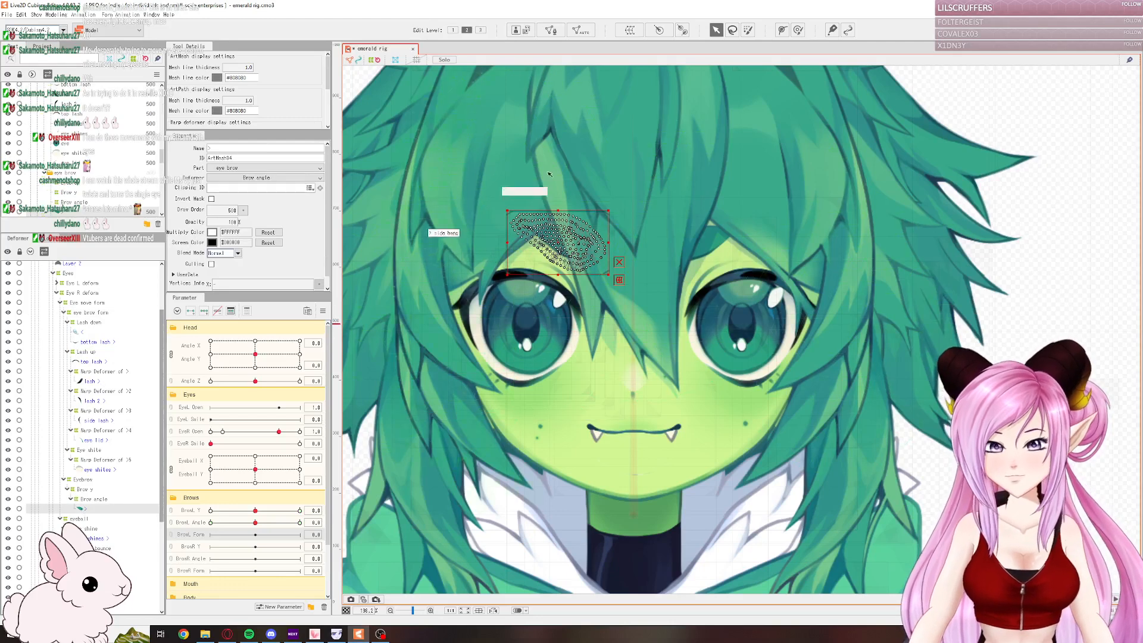
pyautogui.scroll(3, 569, 128)
pyautogui.click(781, 29)
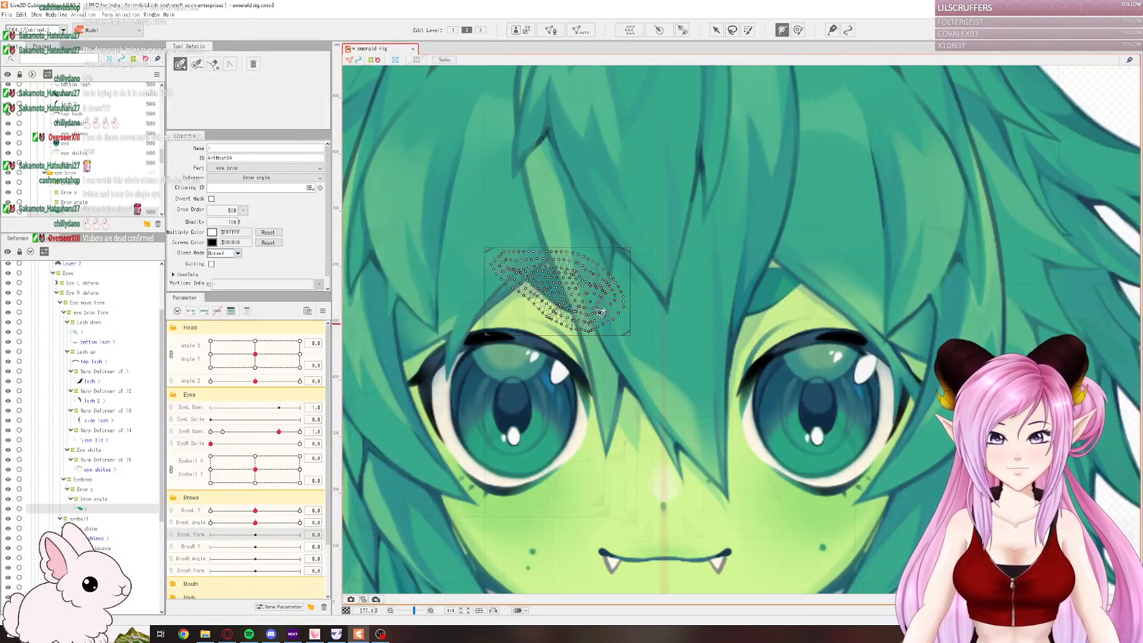
pyautogui.click(611, 305)
pyautogui.click(562, 287)
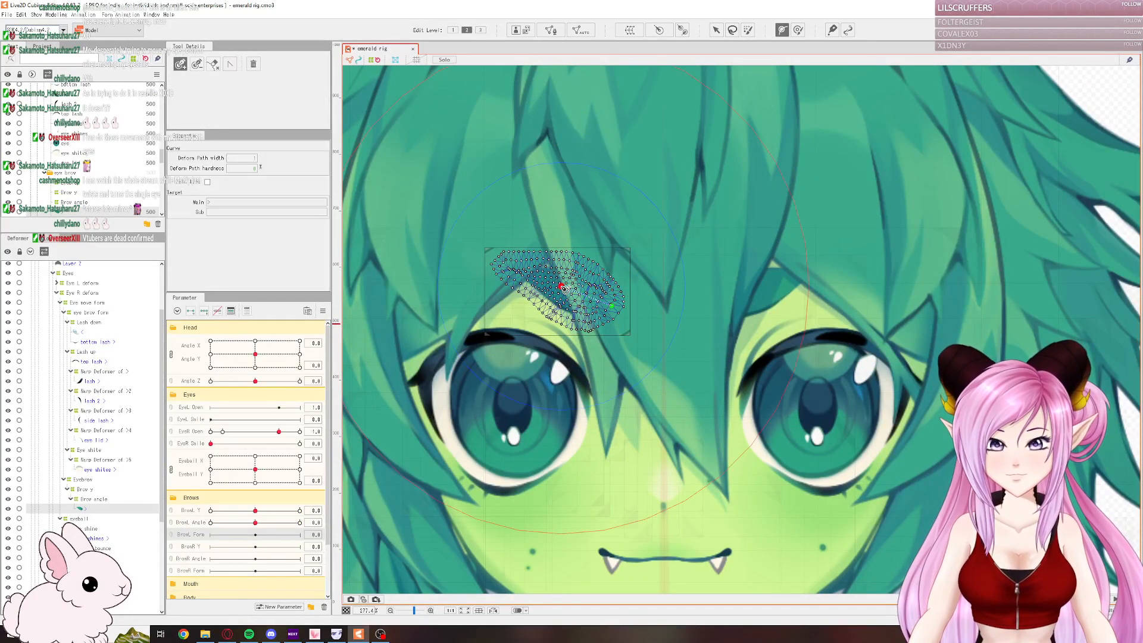
pyautogui.click(495, 264)
pyautogui.click(716, 30)
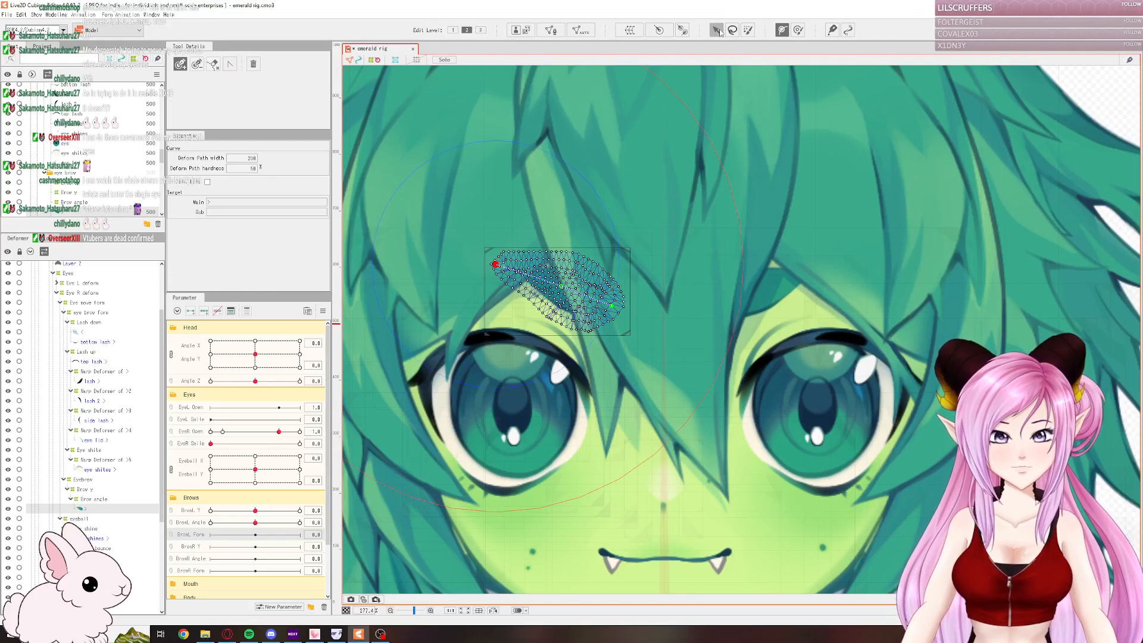
# - Key the eyebrow mesh on BrowL Form with three keys and arch it upward with the middle path point at 1.0
pyautogui.click(204, 311)
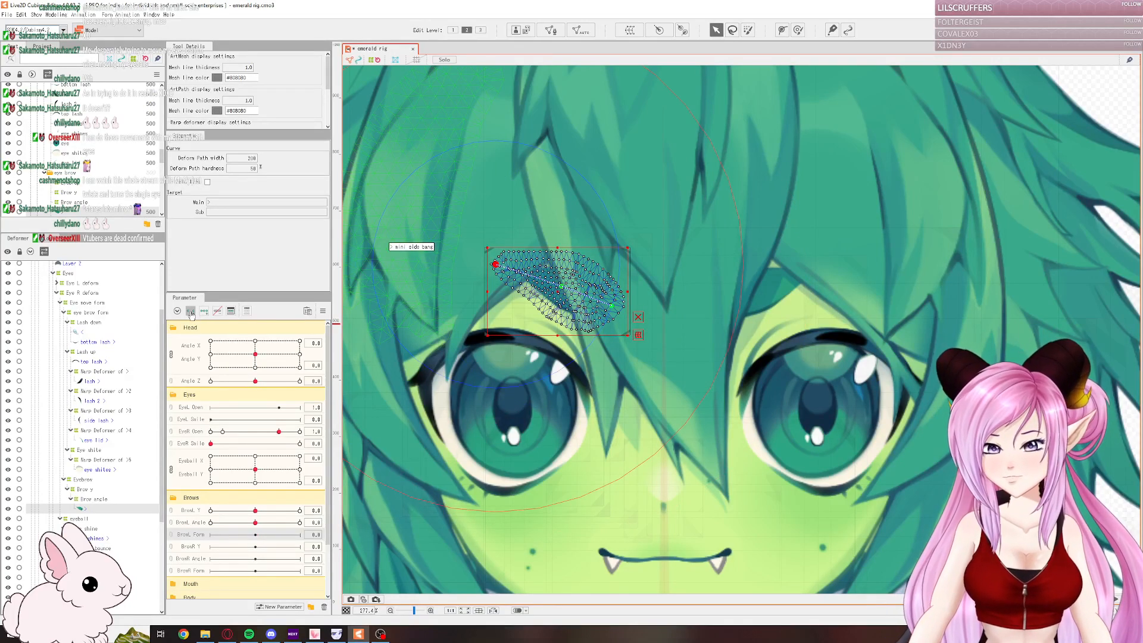
pyautogui.click(300, 535)
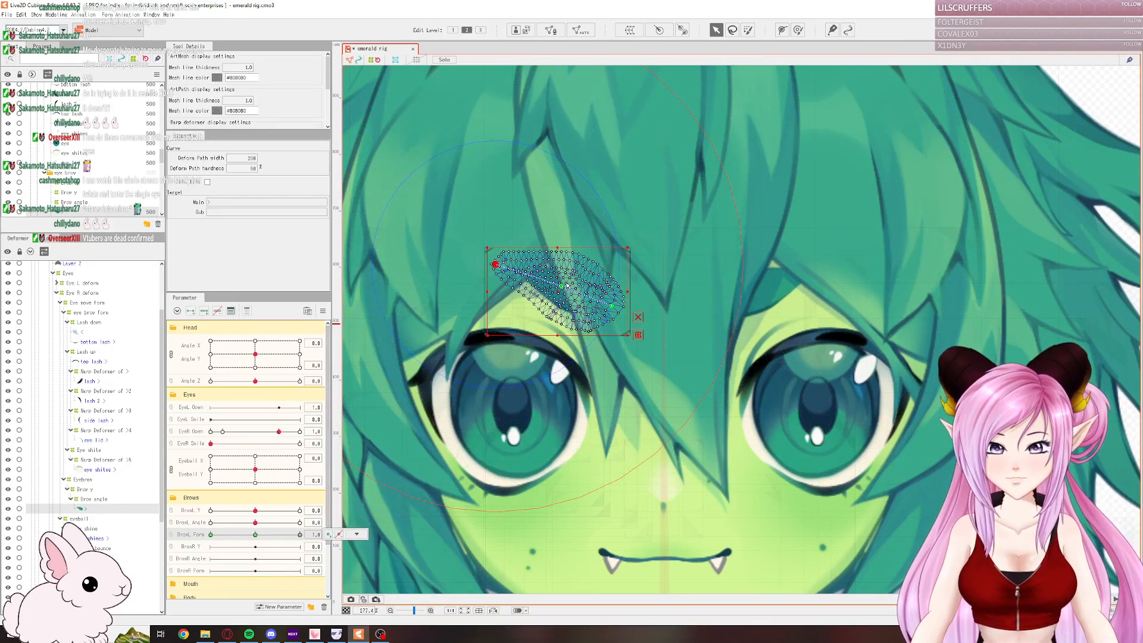
pyautogui.moveTo(561, 286); pyautogui.dragTo(567, 269)
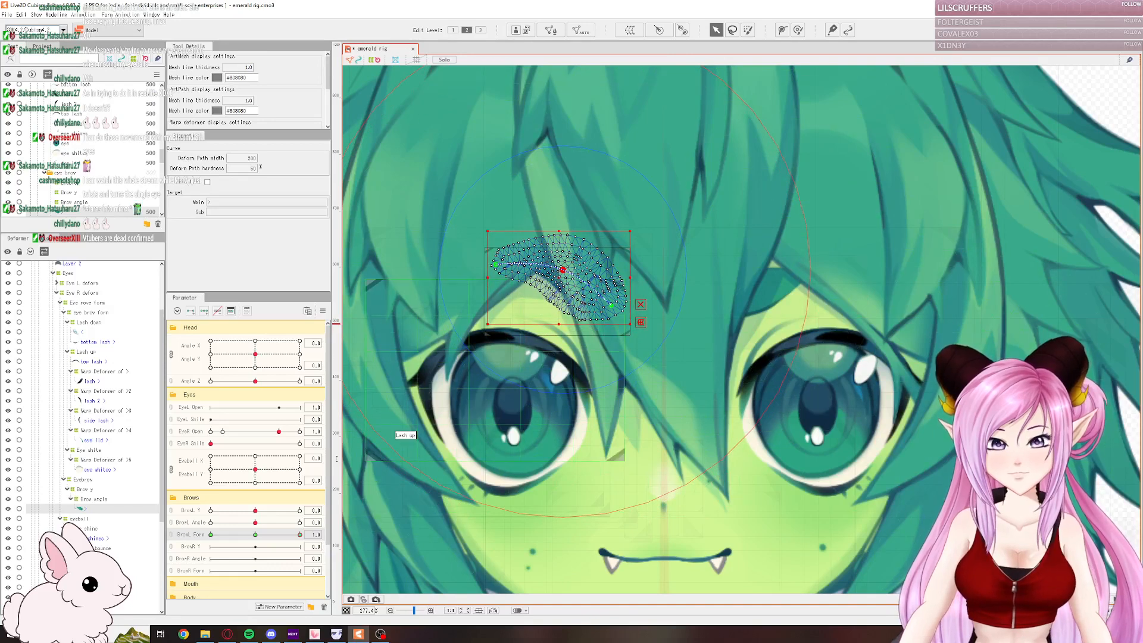
# - At BrowL Form -1.0, lower the eyebrow's middle path point to bend the brow downward, and return the parameter to 0
pyautogui.click(211, 535)
pyautogui.scroll(2, 551, 278)
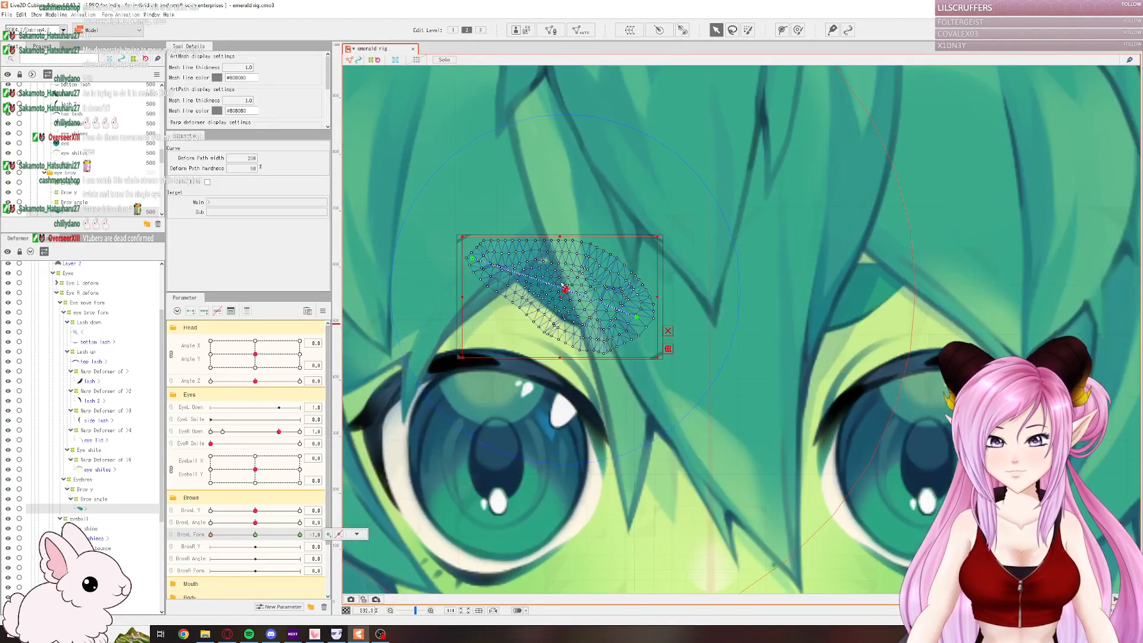
pyautogui.moveTo(569, 291); pyautogui.dragTo(561, 311)
pyautogui.scroll(-4, 560, 310)
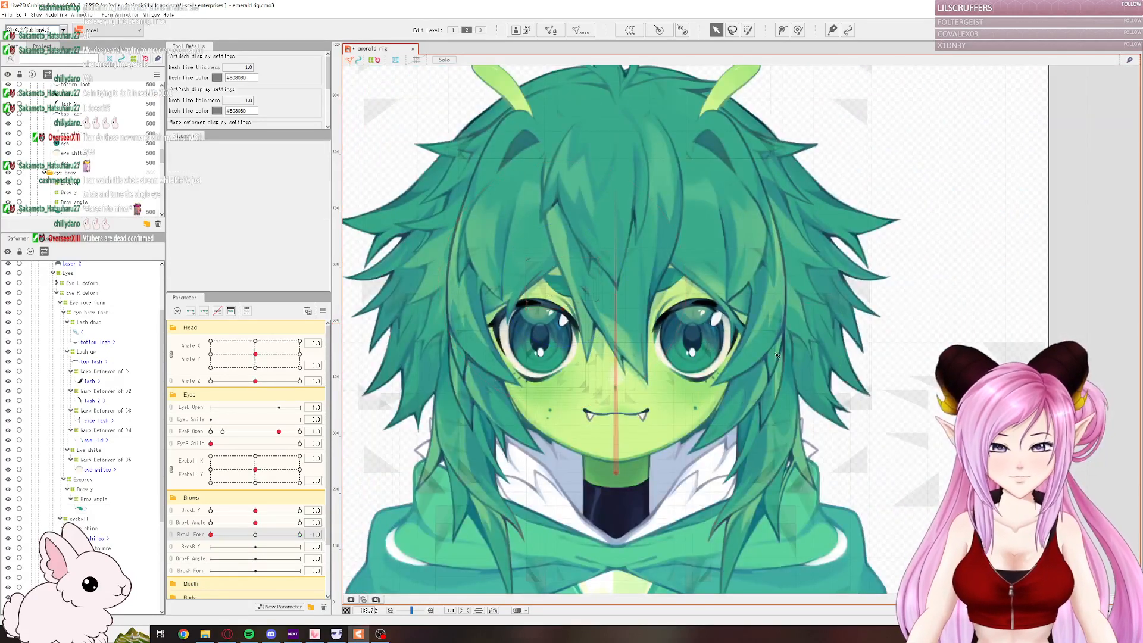
pyautogui.click(255, 536)
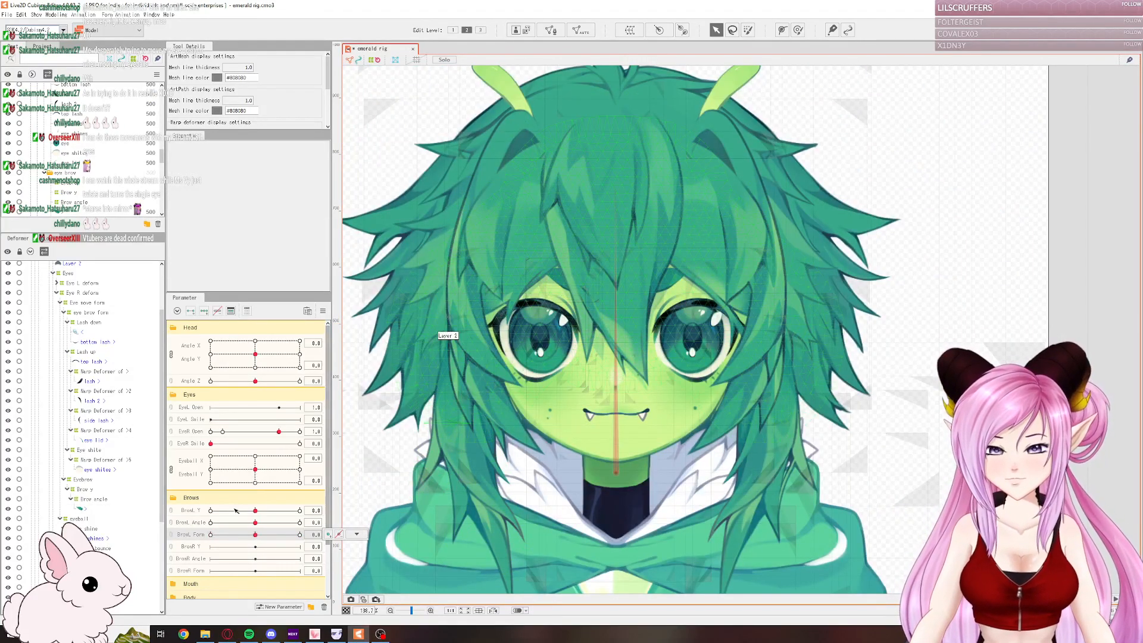
# - Select the objects keyed on BrowL Y and move their keys to the BrowR Y parameter
pyautogui.click(204, 511)
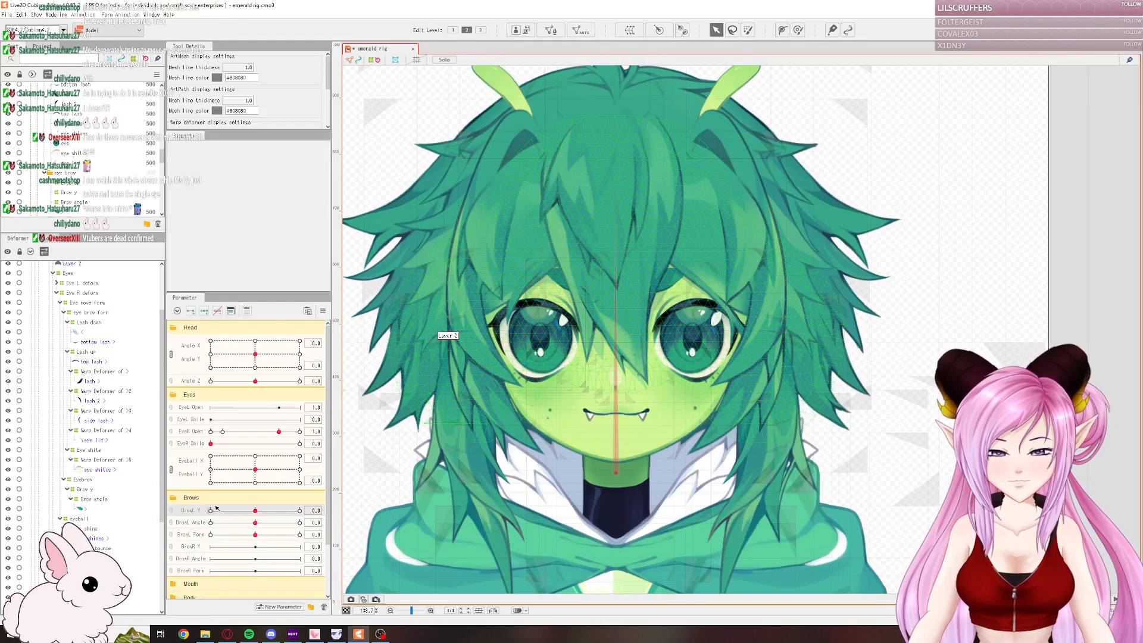
pyautogui.click(259, 513)
pyautogui.click(362, 510)
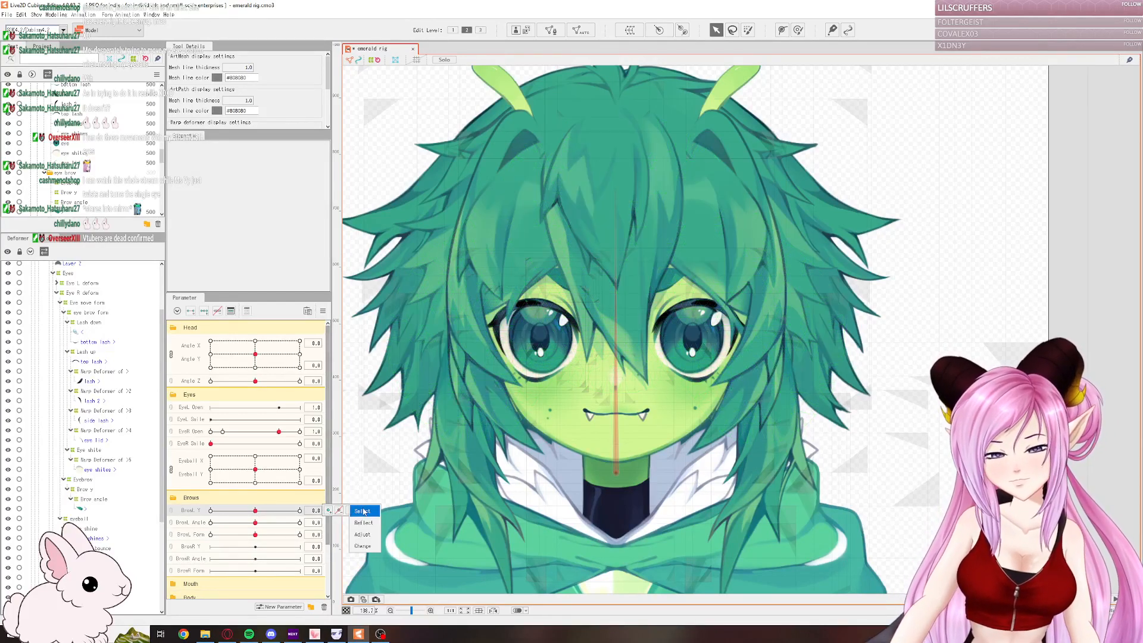
pyautogui.click(364, 512)
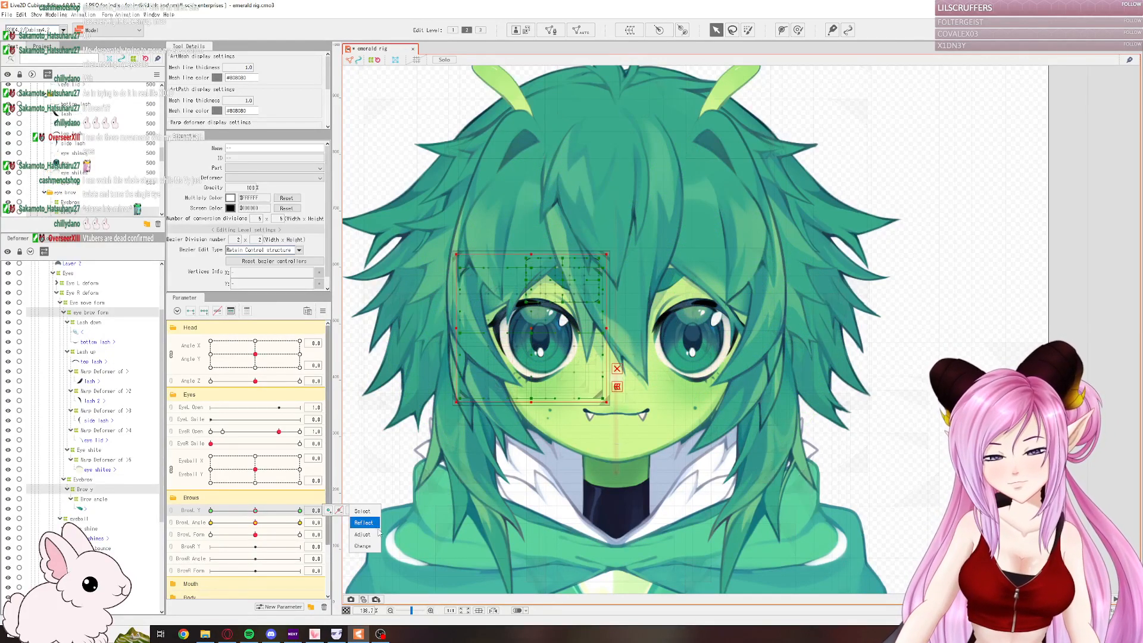
pyautogui.click(357, 546)
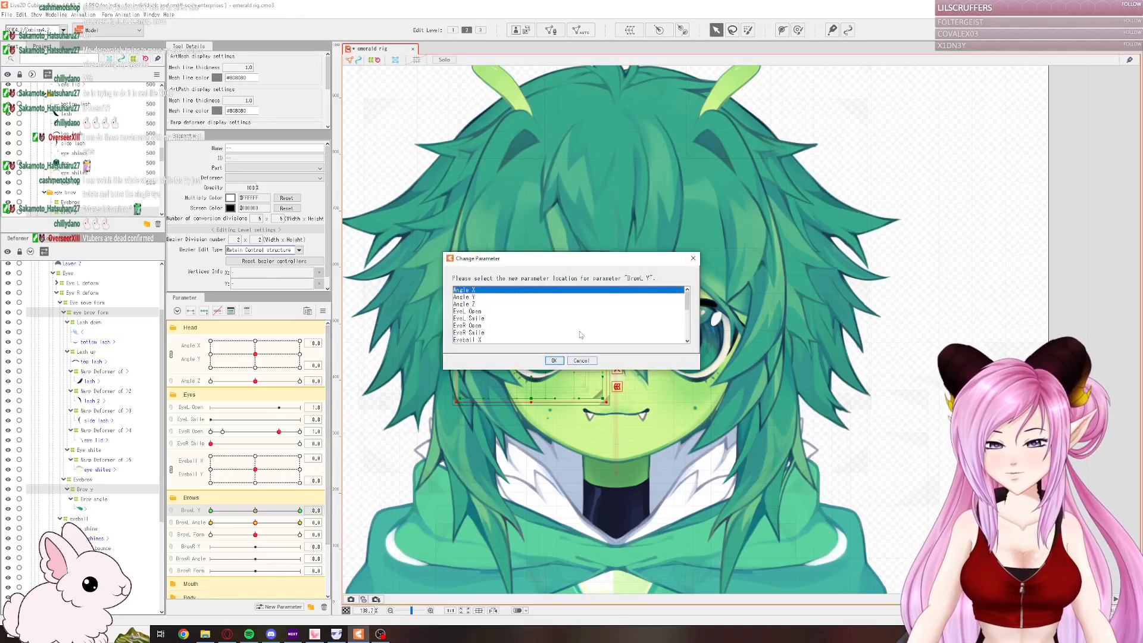
pyautogui.scroll(-5, 537, 298)
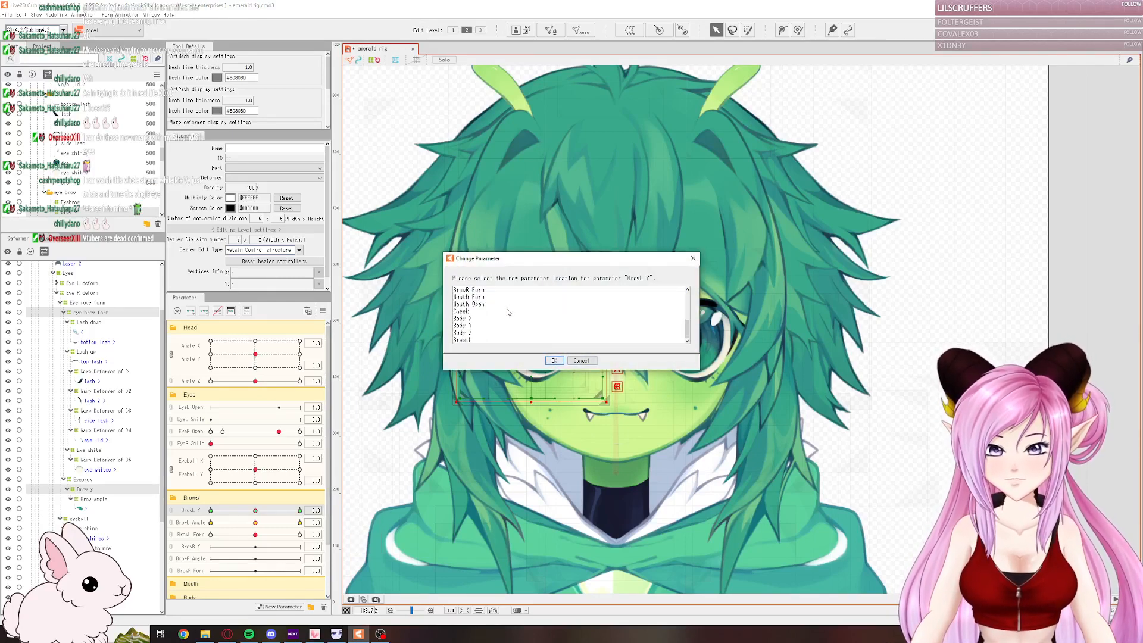
pyautogui.scroll(2, 503, 312)
pyautogui.click(479, 327)
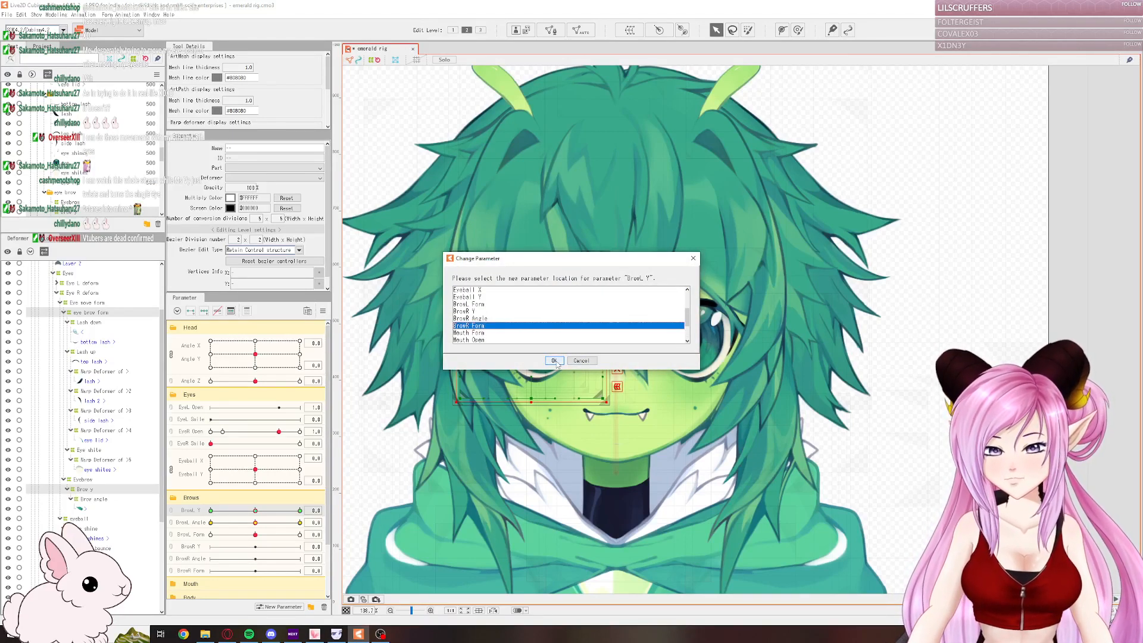
pyautogui.click(479, 312)
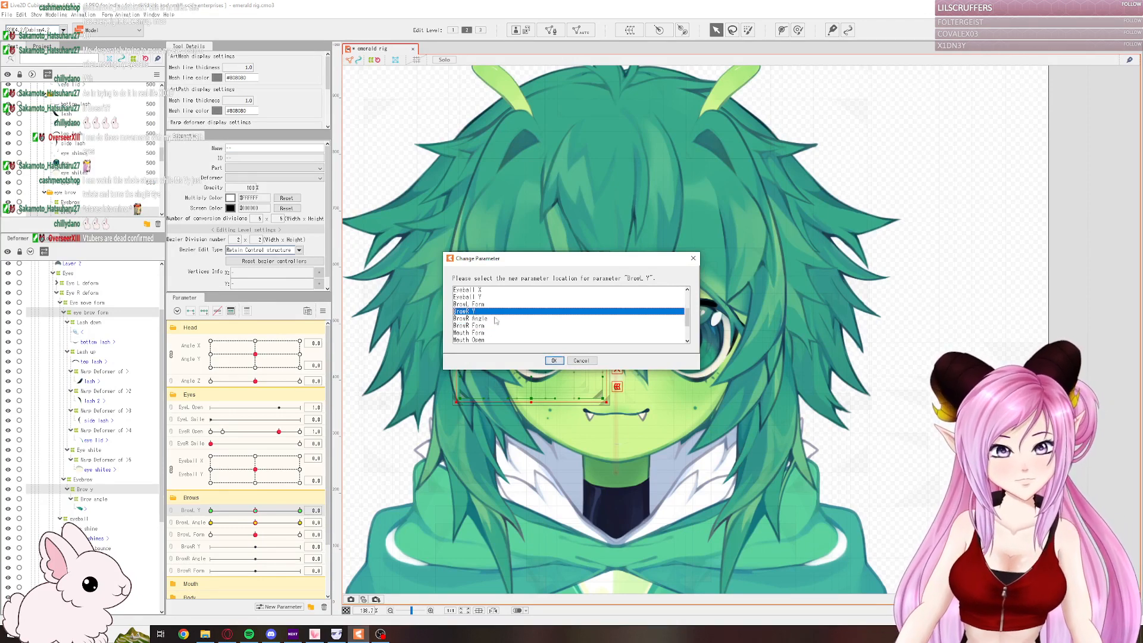
pyautogui.click(555, 361)
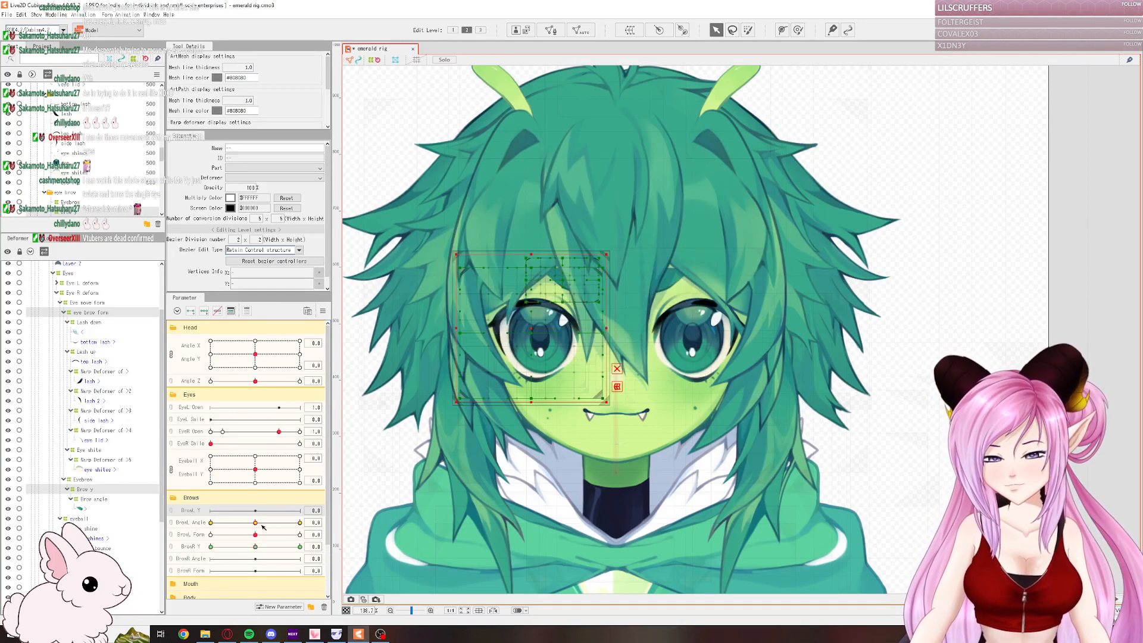
# - Transfer the eyebrow angle deformer's keys from BrowL Angle to BrowR Angle
pyautogui.click(339, 522)
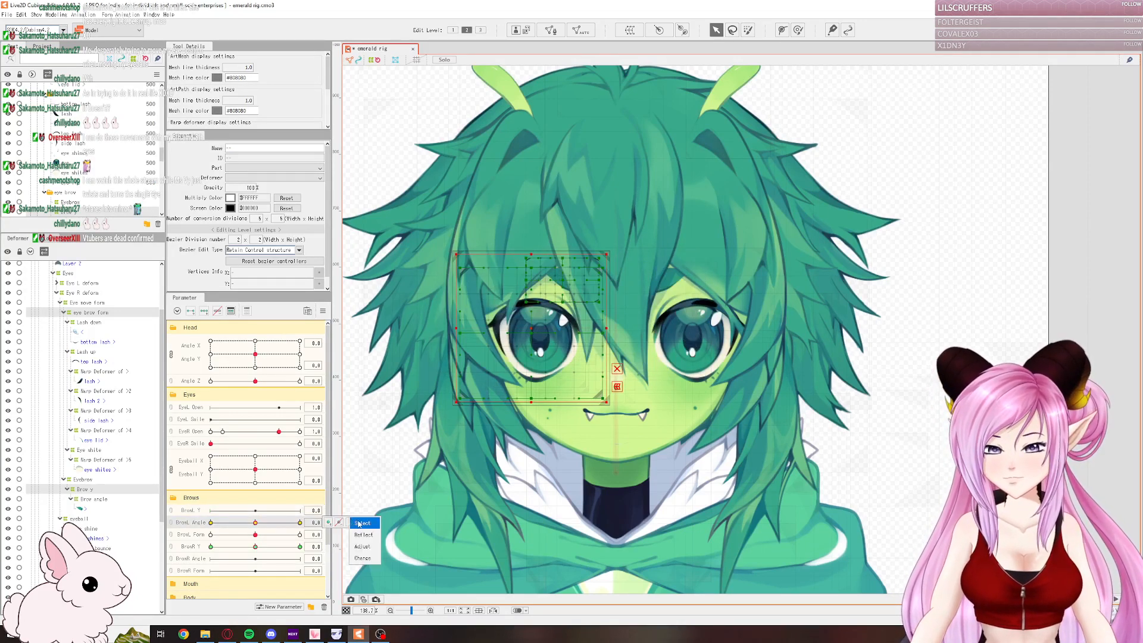
pyautogui.click(363, 558)
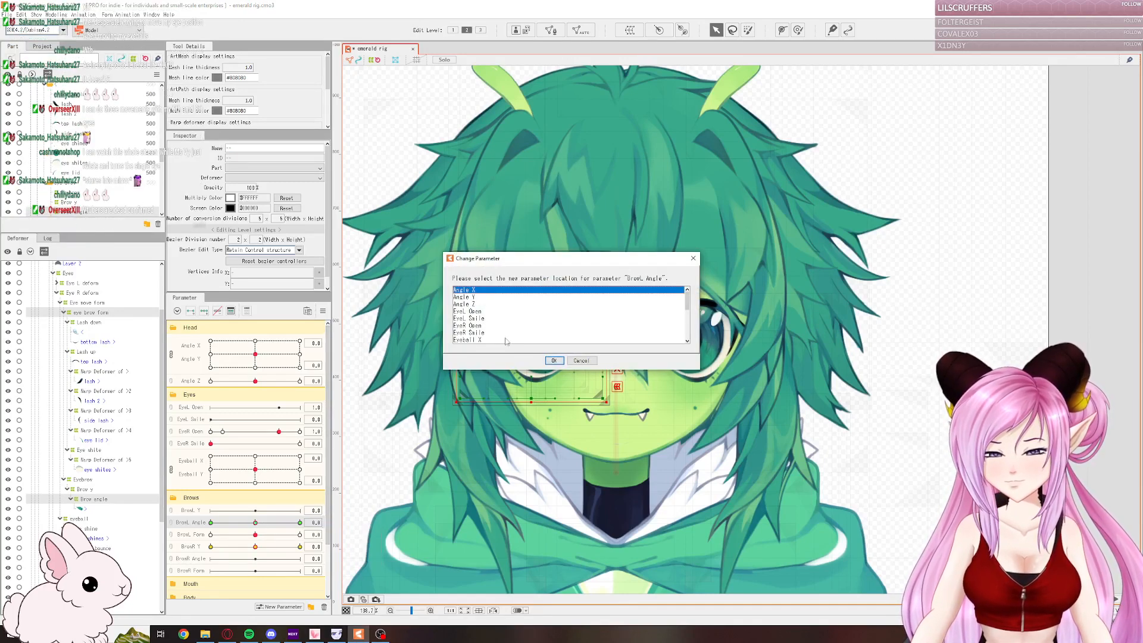
pyautogui.click(481, 334)
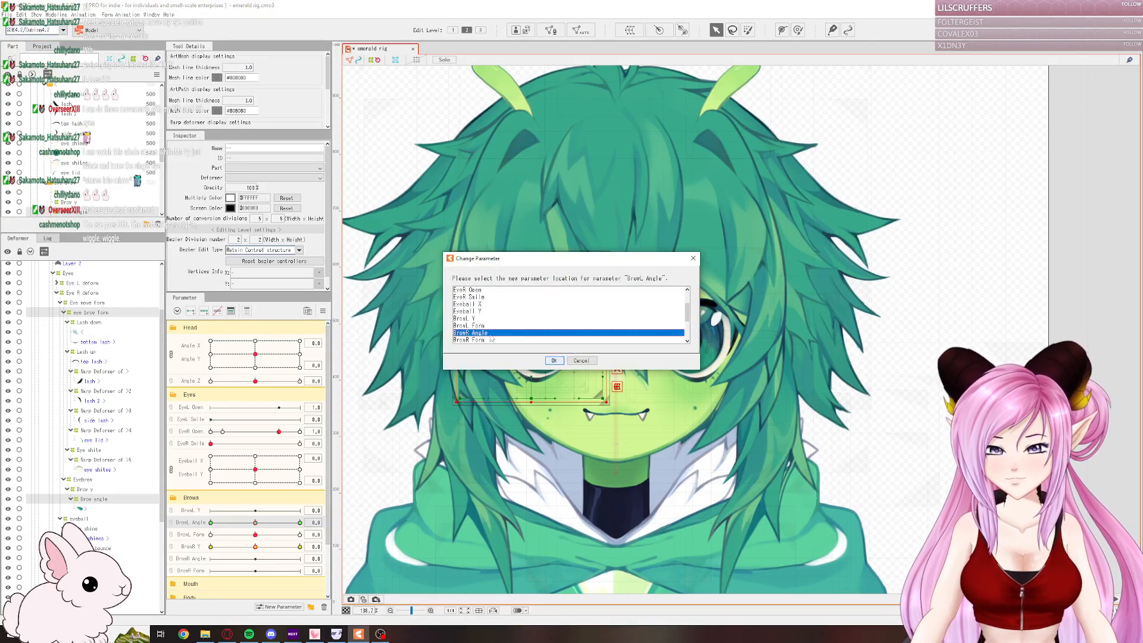
pyautogui.click(554, 361)
# - Reassign the eyebrow mesh's BrowL Form keys to the BrowR Form parameter
pyautogui.click(263, 538)
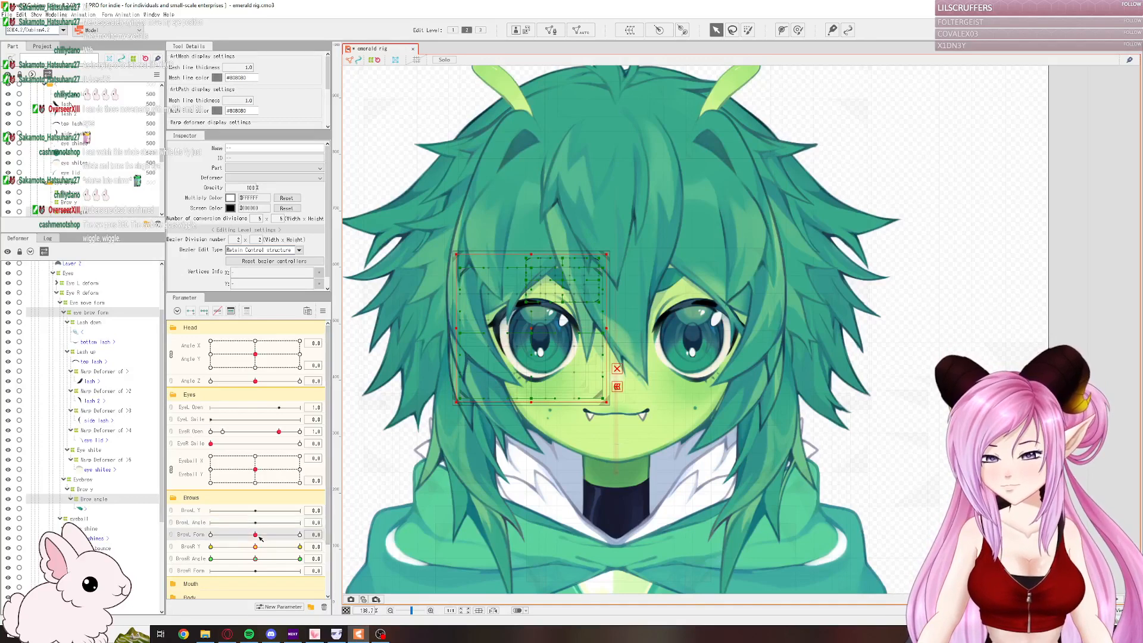
pyautogui.click(356, 534)
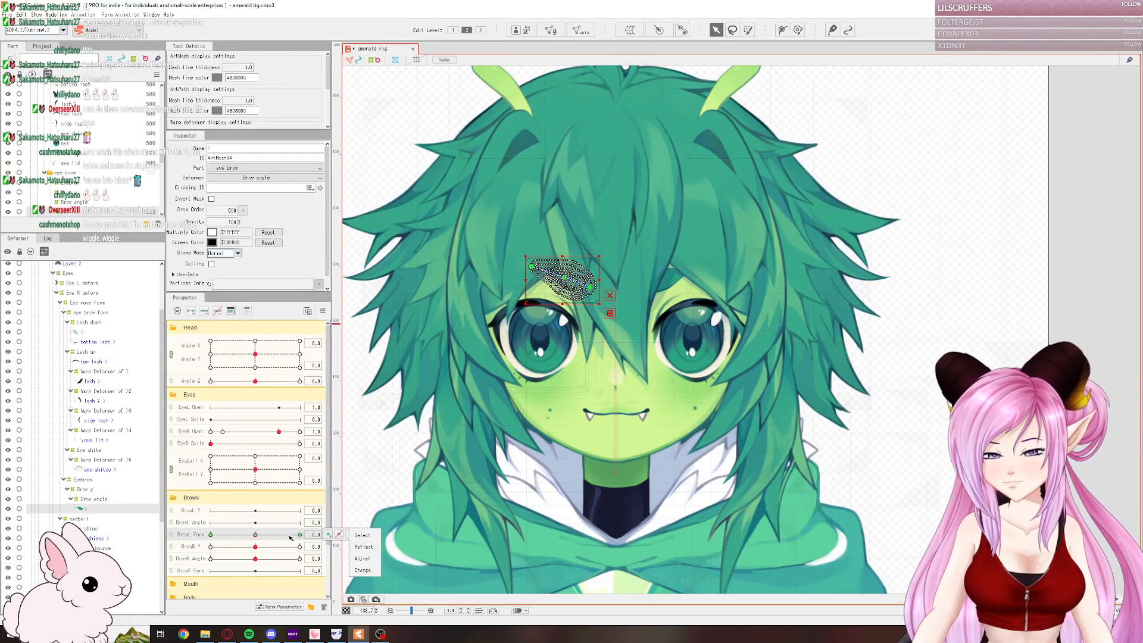
pyautogui.click(375, 560)
pyautogui.scroll(-2, 515, 329)
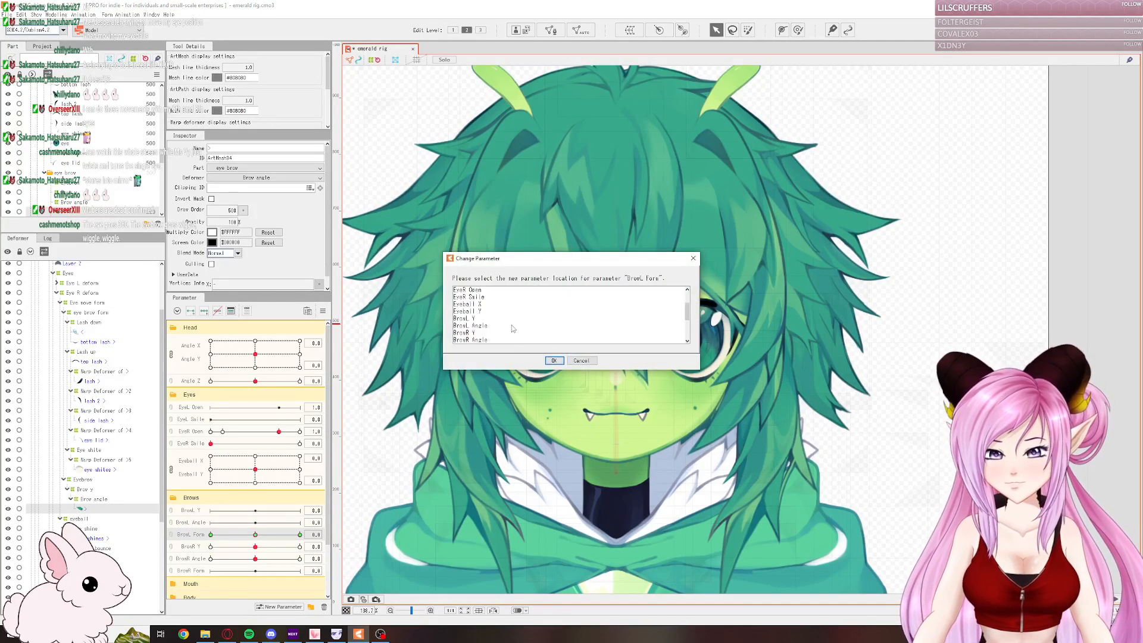
pyautogui.scroll(-2, 489, 327)
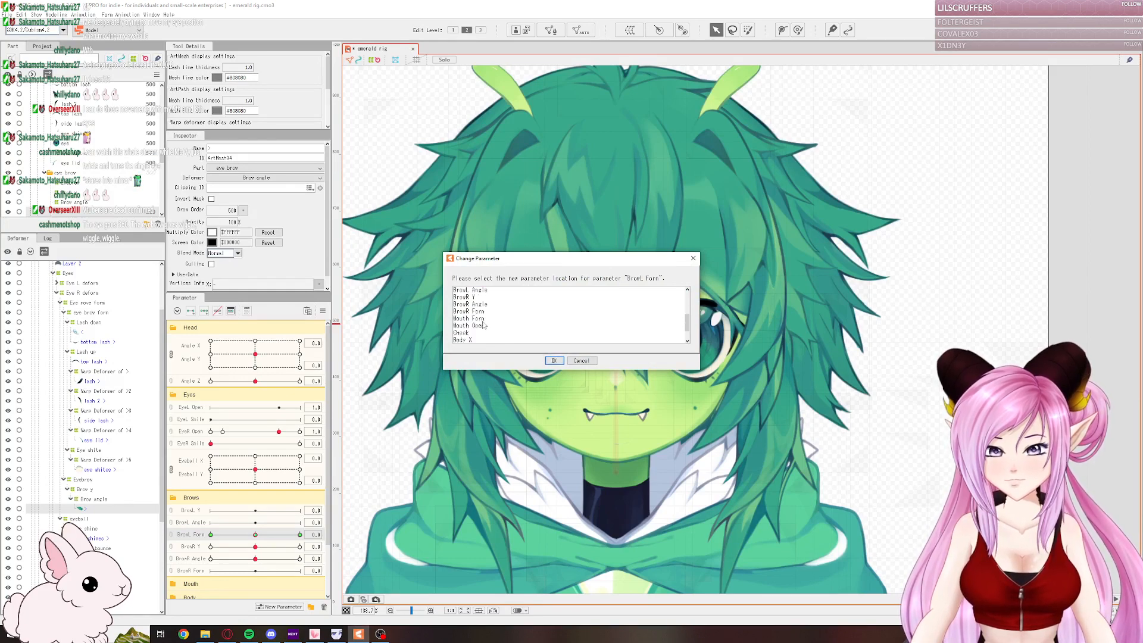
pyautogui.click(484, 319)
pyautogui.press('Up')
pyautogui.click(554, 360)
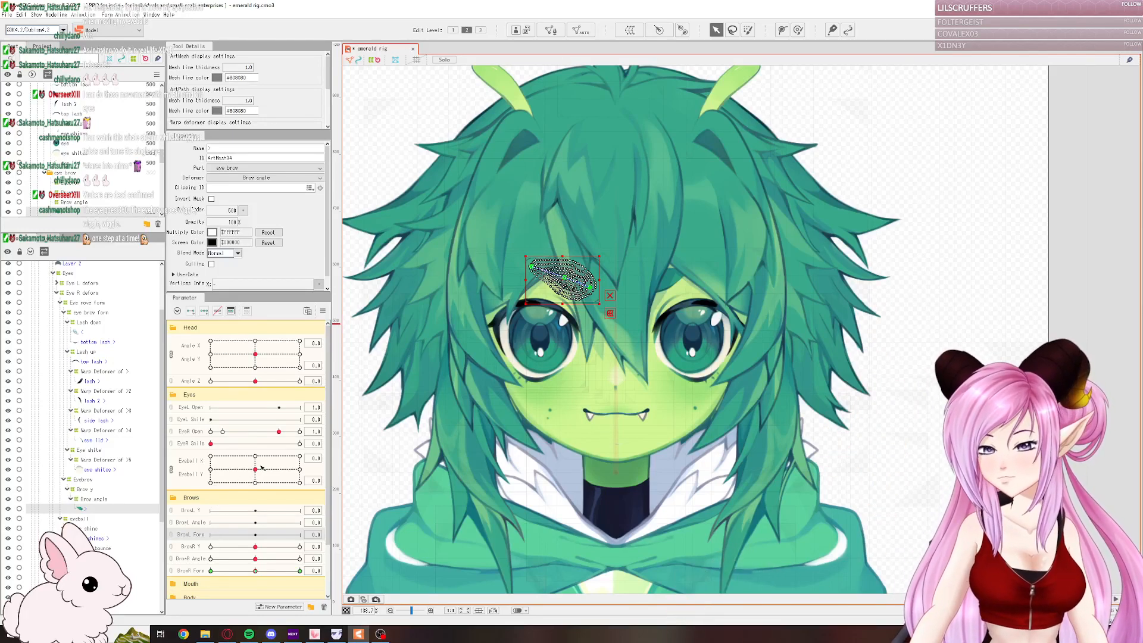
# - Create a parameter named "Eye bounce" in the Physics-head group, with minimum -1 and maximum 1
pyautogui.scroll(-3, 256, 493)
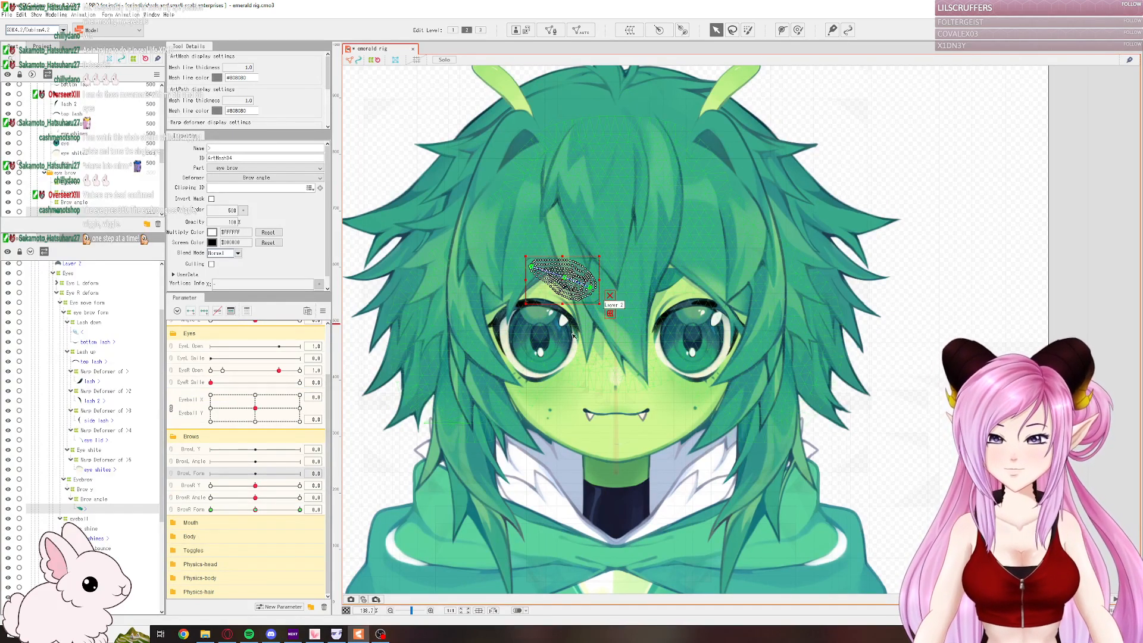
pyautogui.scroll(1, 561, 349)
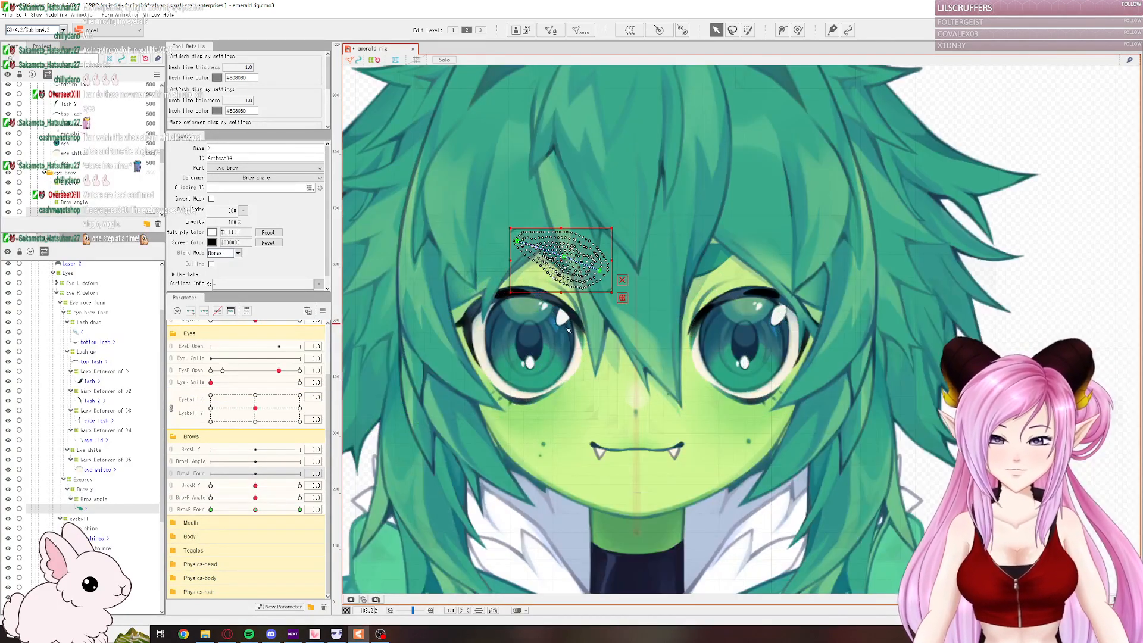
pyautogui.scroll(1, 561, 348)
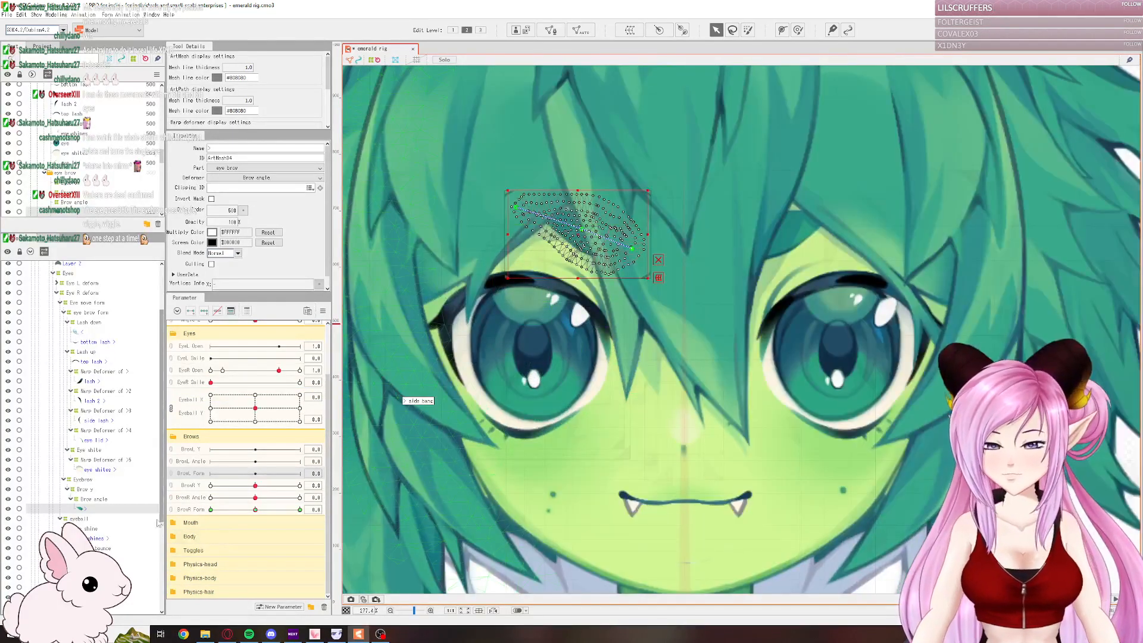
pyautogui.click(175, 565)
pyautogui.click(281, 607)
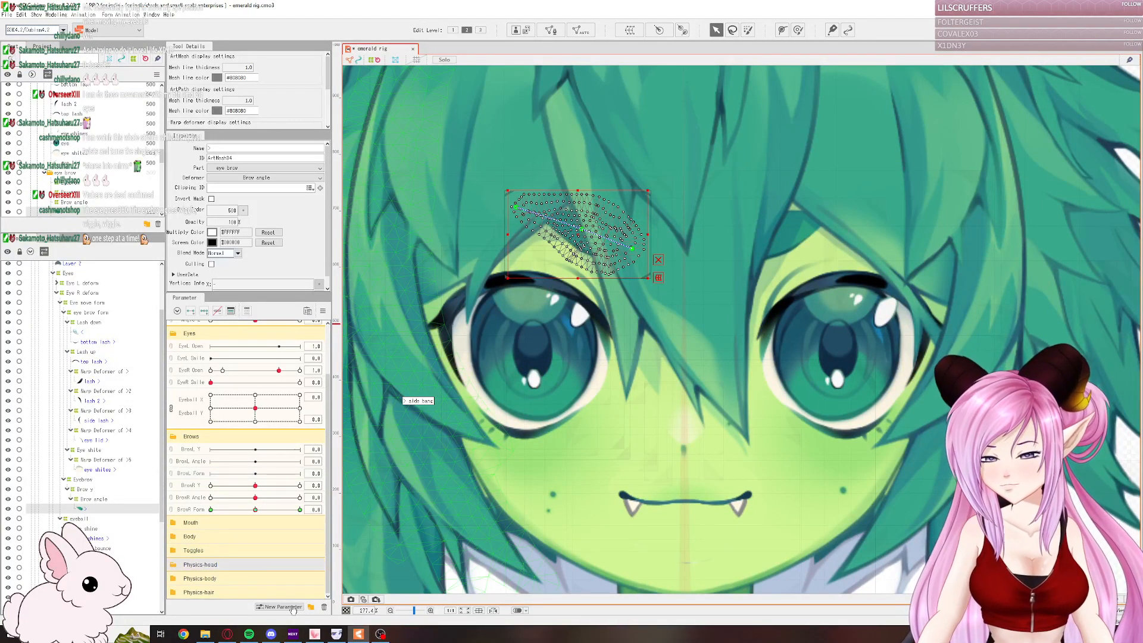
pyautogui.moveTo(584, 248); pyautogui.dragTo(730, 215)
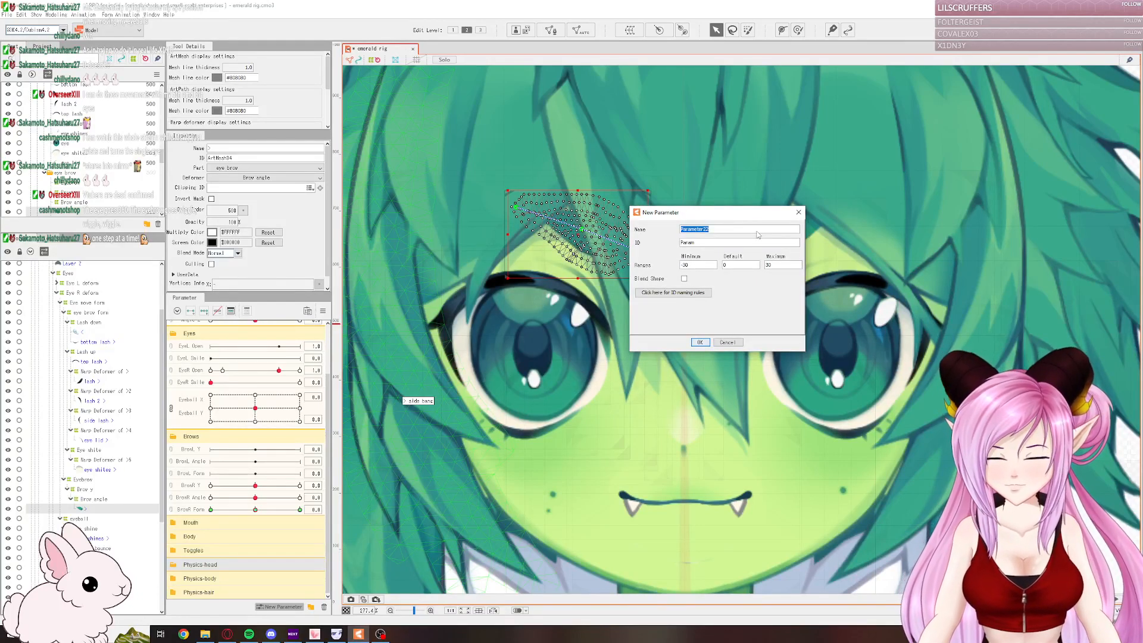
pyautogui.write('Eye bounce')
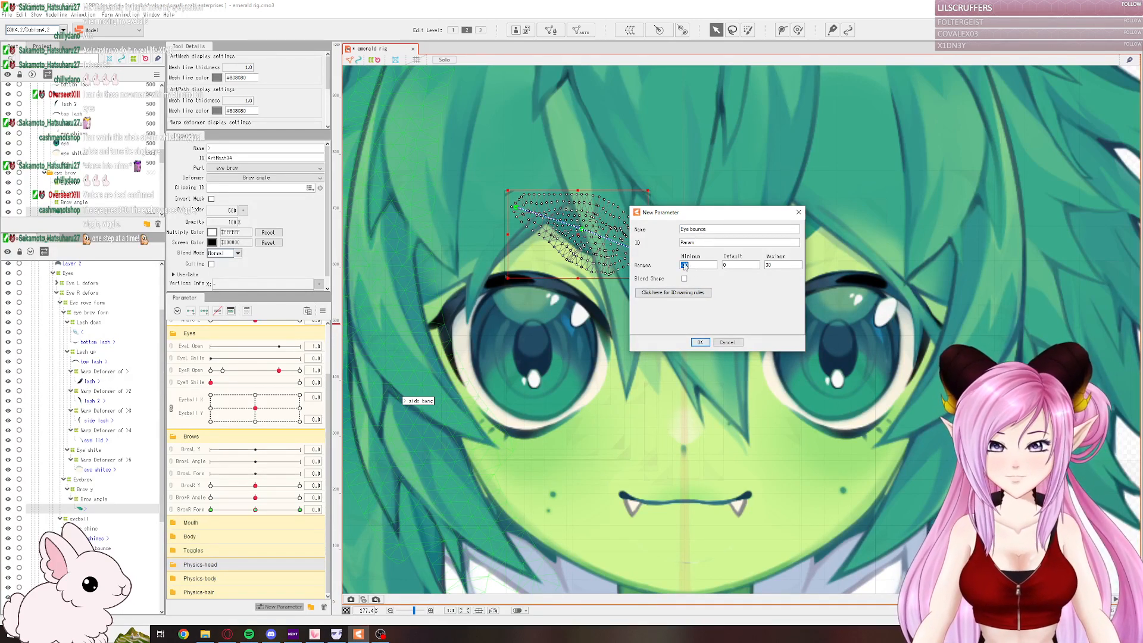
pyautogui.moveTo(685, 266); pyautogui.dragTo(697, 268)
pyautogui.write('-1')
pyautogui.press('Tab')
pyautogui.press('Tab')
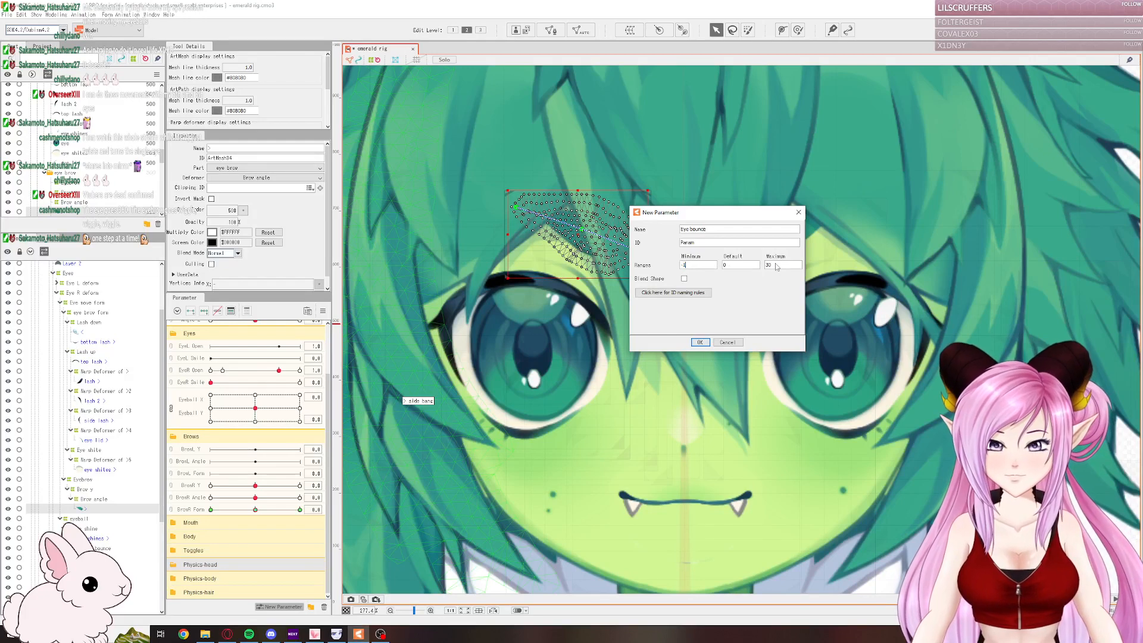
pyautogui.write('1')
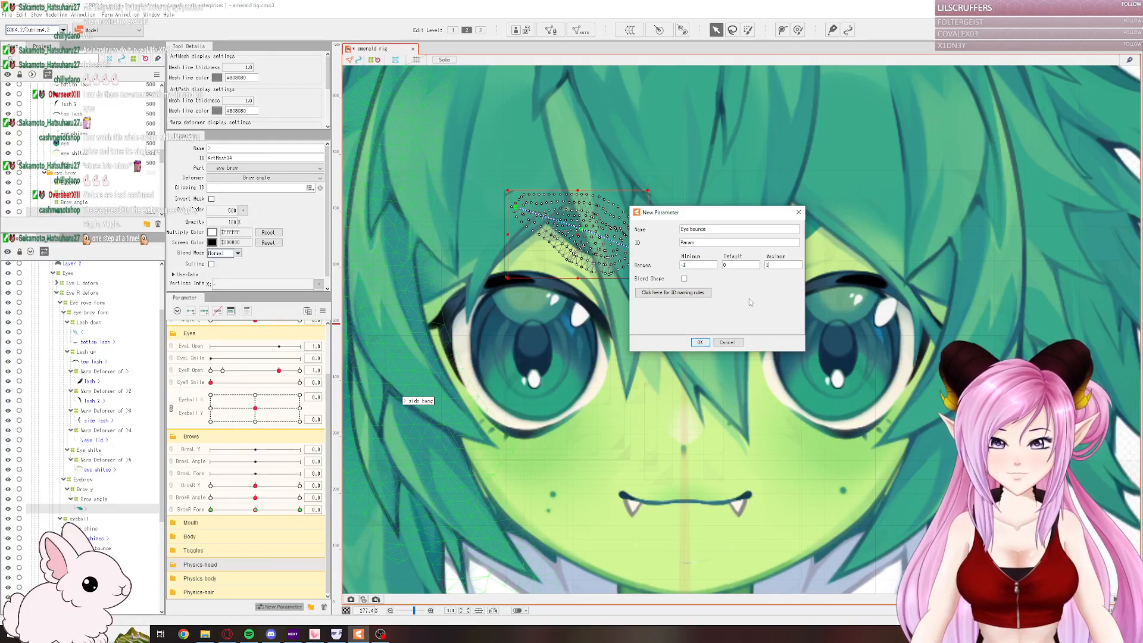
pyautogui.click(701, 343)
# - Add a parameter named "Eye shine bounce" to the Physics-head group
pyautogui.scroll(-1, 263, 560)
pyautogui.click(280, 606)
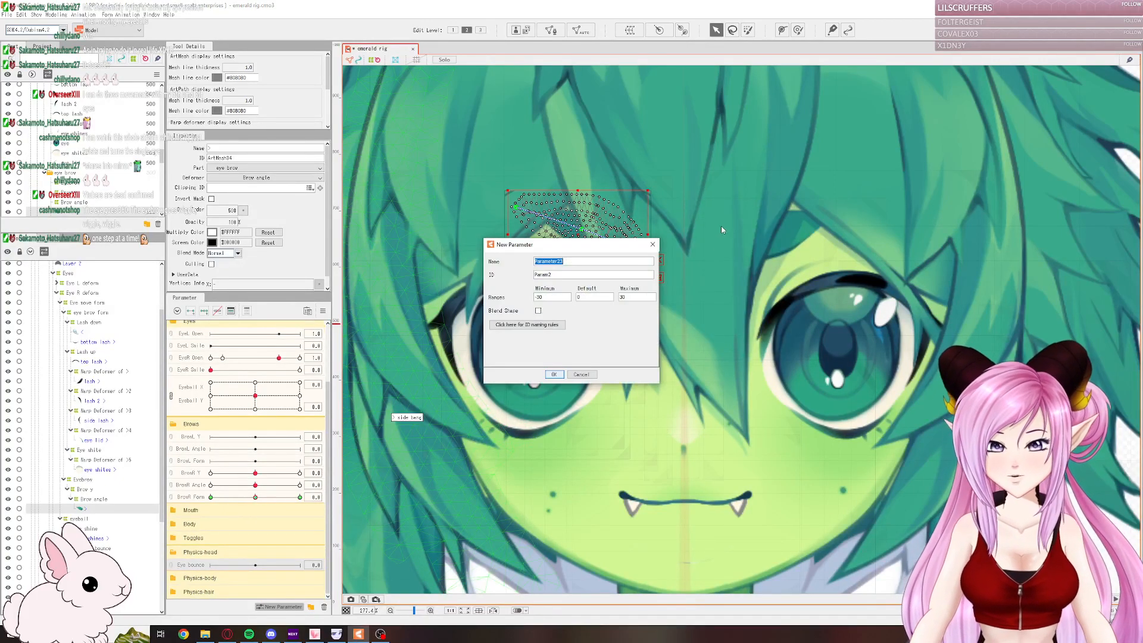
pyautogui.write('Eye shin')
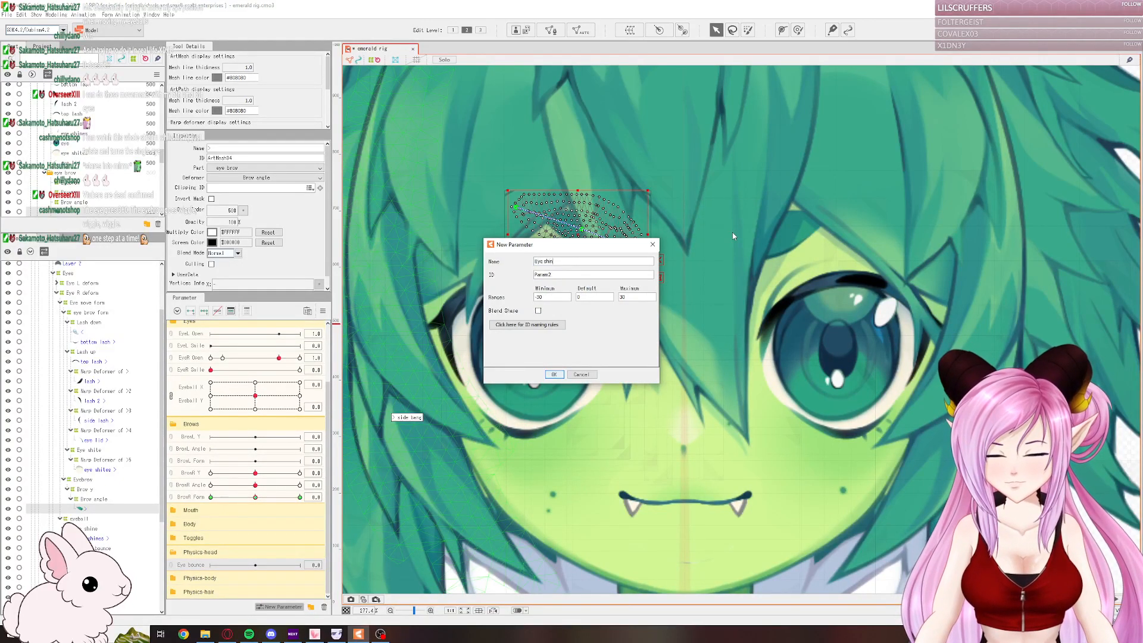
pyautogui.write('e bounce')
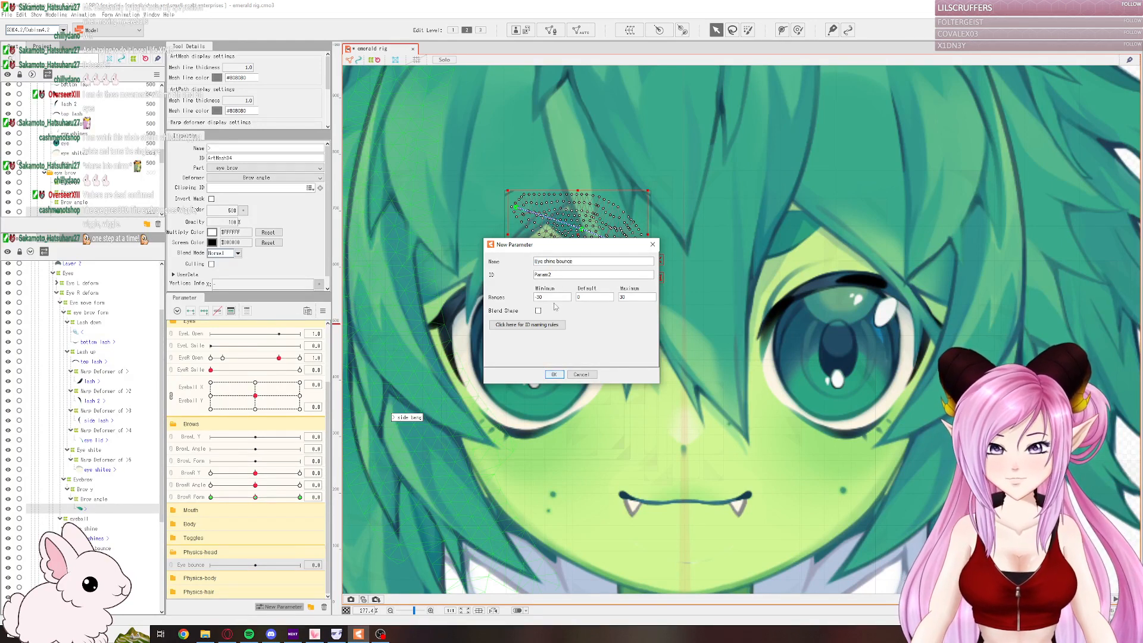
pyautogui.doubleClick(554, 297)
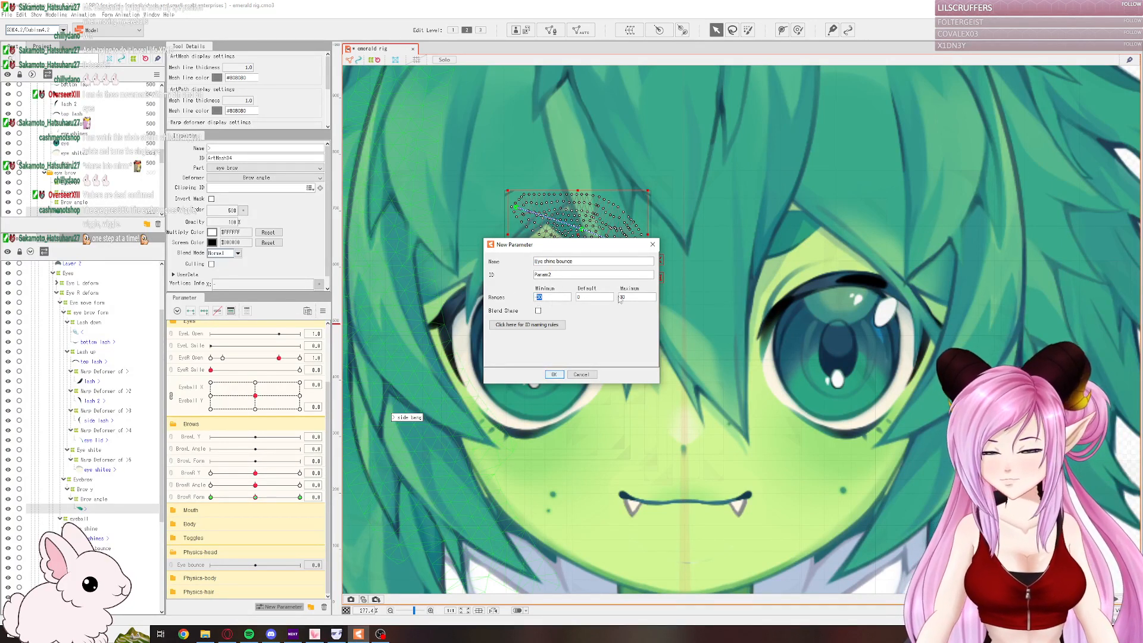
pyautogui.click(554, 375)
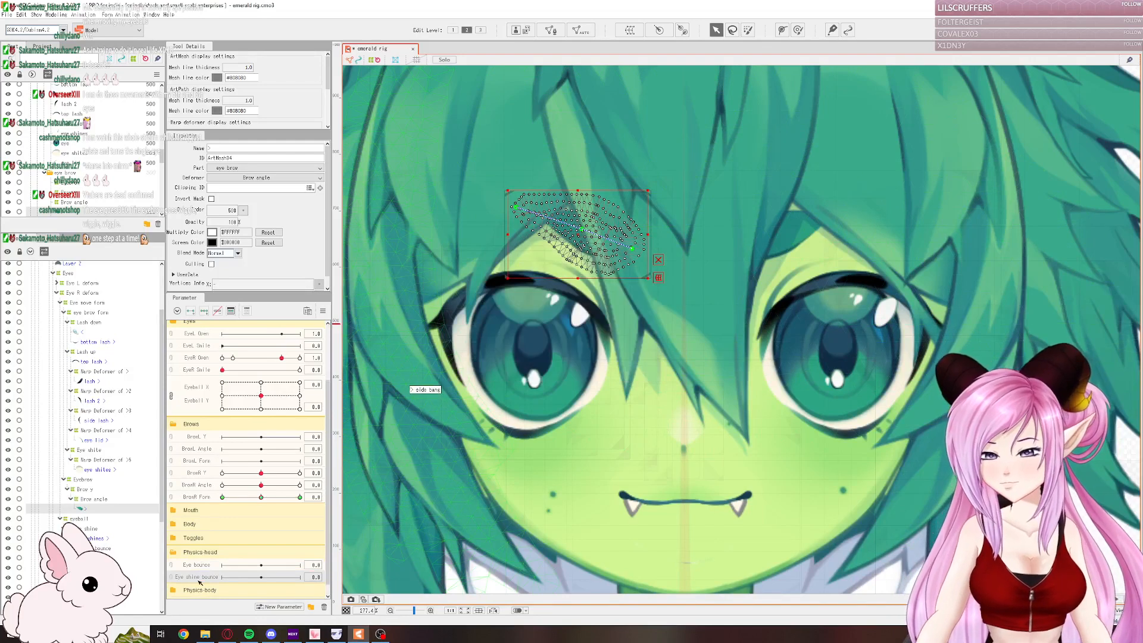
# - Create a parameter named "Lash bounce" in the Physics-head group, with minimum -1 and maximum 1
pyautogui.click(277, 607)
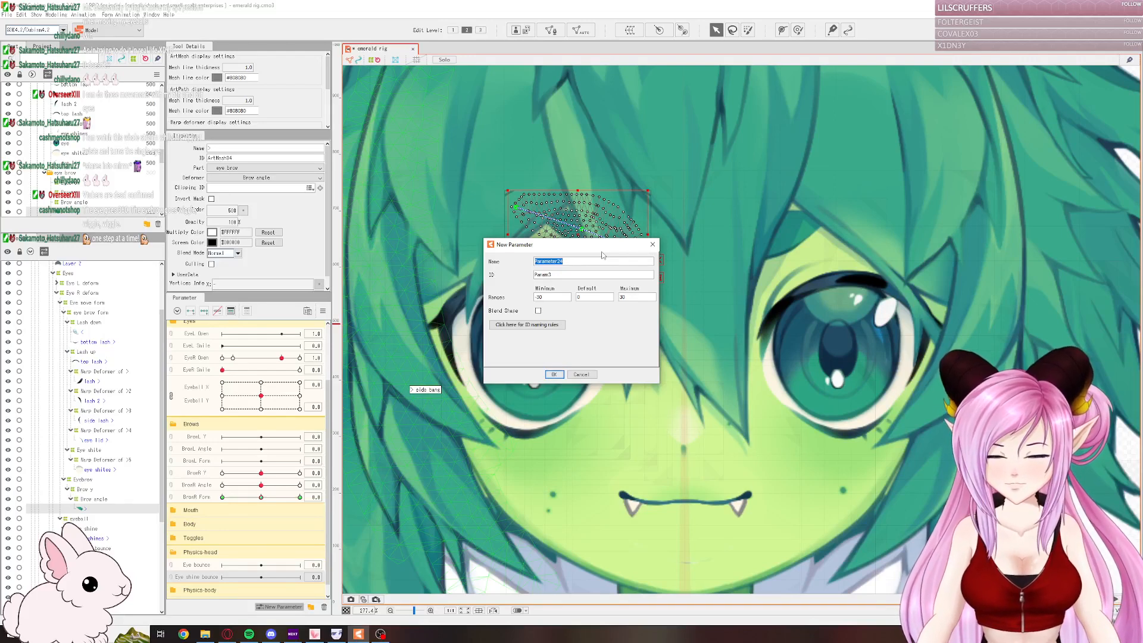
pyautogui.write('Lash bounce')
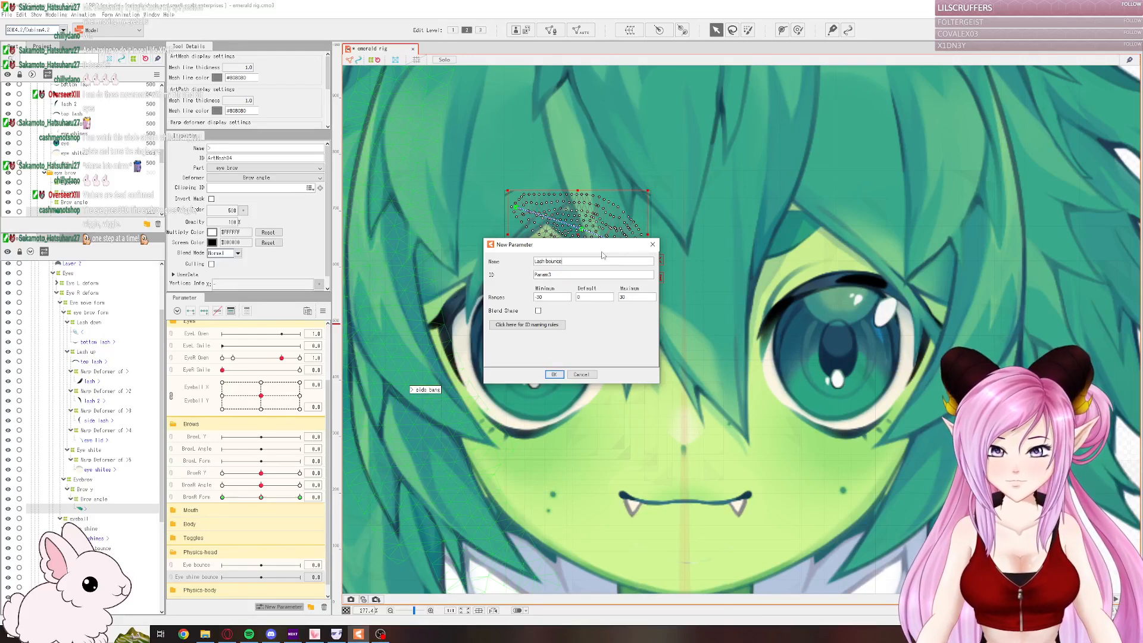
pyautogui.doubleClick(538, 297)
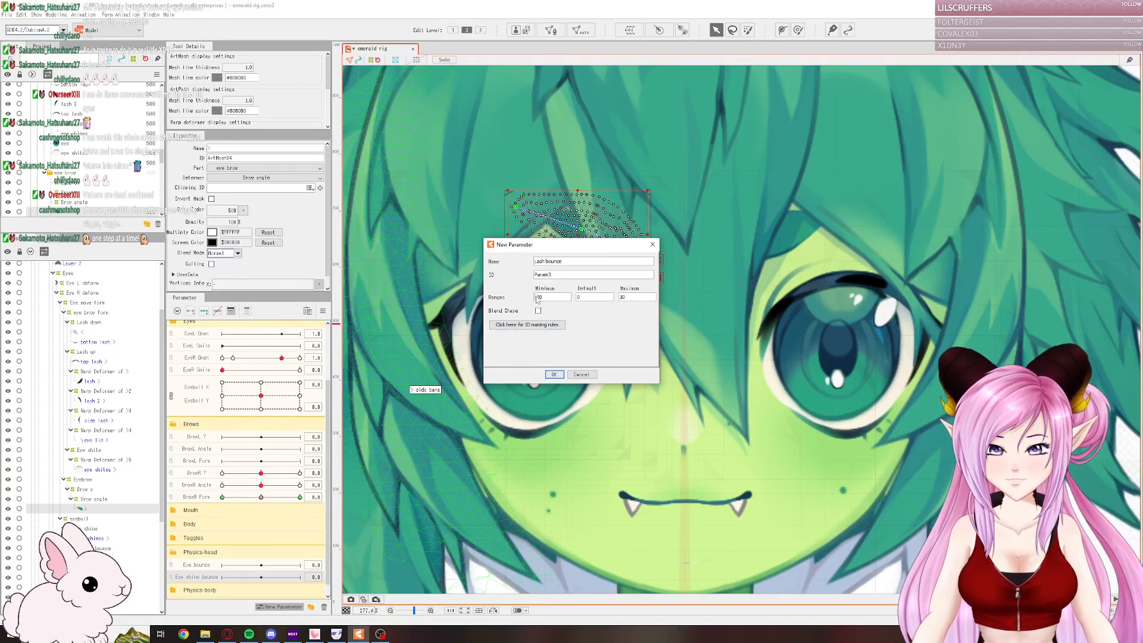
pyautogui.click(552, 299)
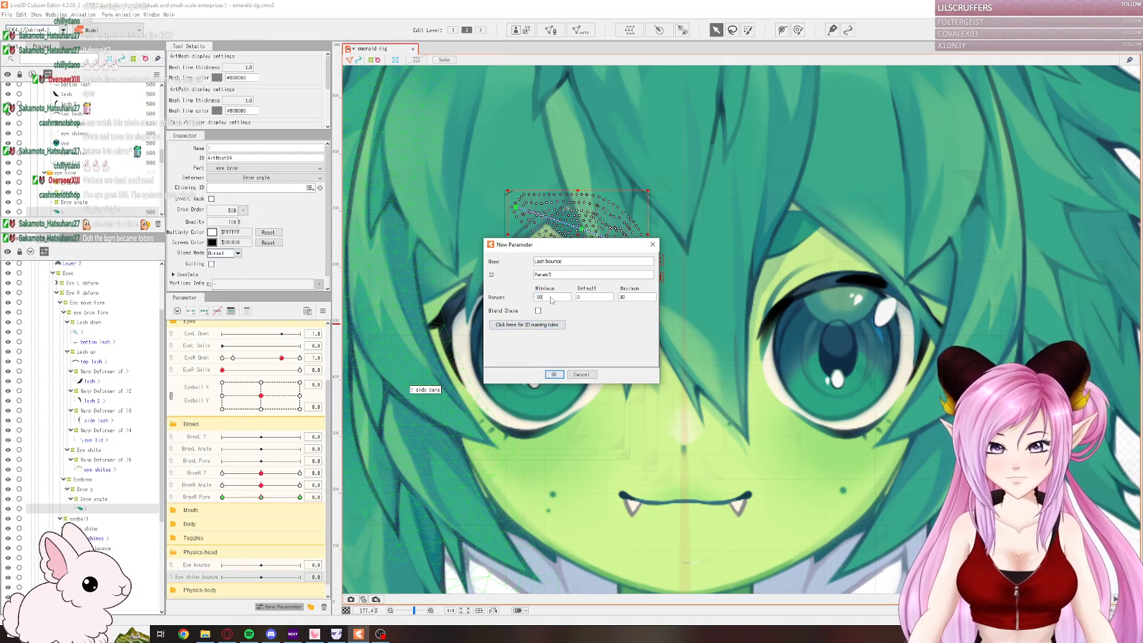
pyautogui.press('BackSpace')
pyautogui.press('BackSpace')
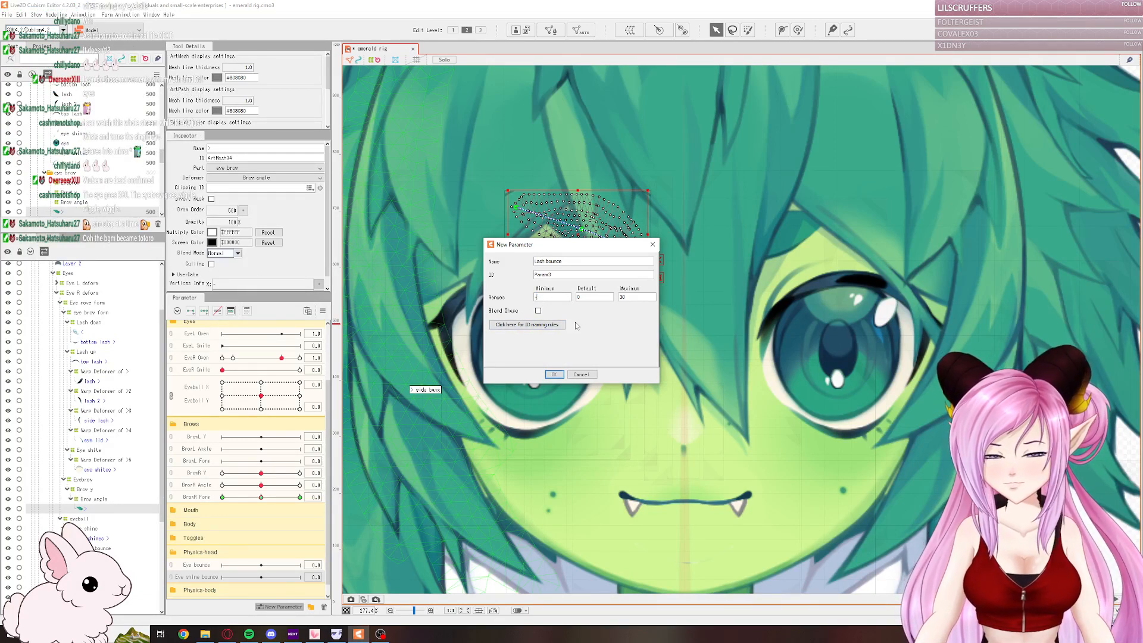
pyautogui.write('1')
pyautogui.doubleClick(631, 297)
pyautogui.write('1')
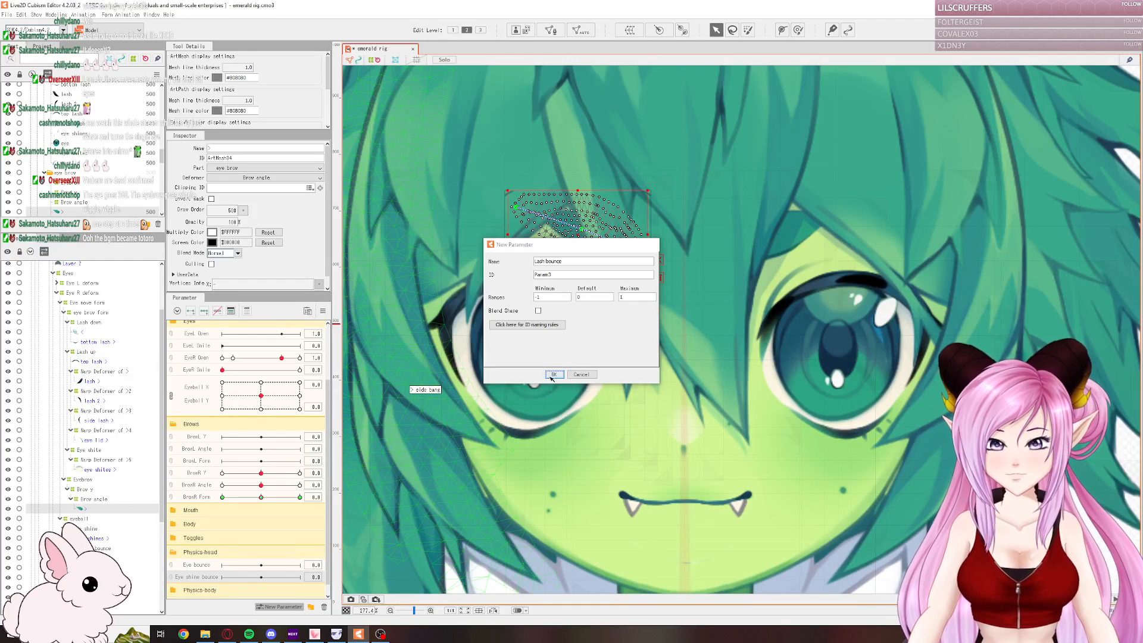
pyautogui.click(553, 375)
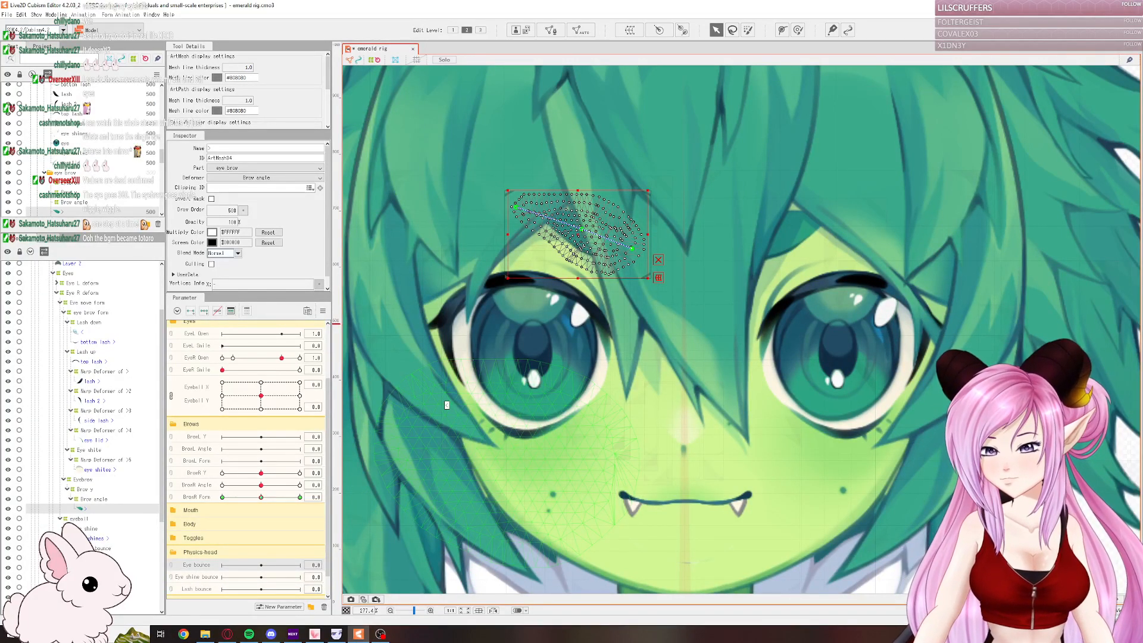
# - Add three keyforms on the Eye bounce parameter to the right eye's "Eyeball bounce" warp deformer
pyautogui.click(90, 548)
pyautogui.scroll(-2, 555, 315)
pyautogui.scroll(2, 558, 382)
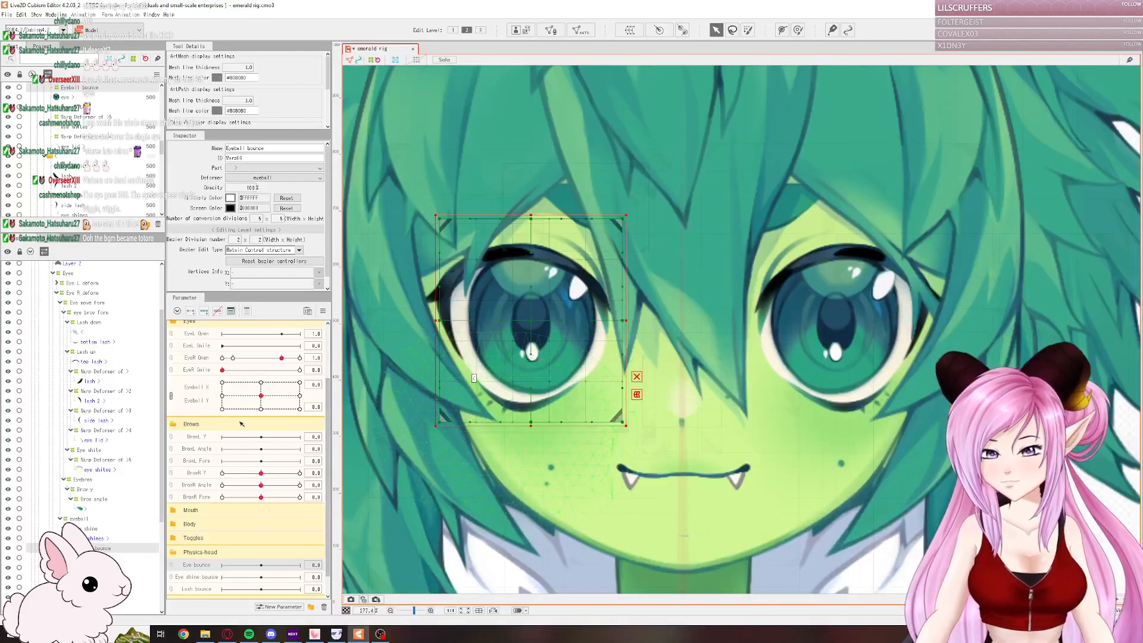
pyautogui.click(205, 311)
# - At Eye bounce 1, pull the deformer's side midpoints inward and its upper and lower midpoints outward to make the iris narrower and taller
pyautogui.click(299, 565)
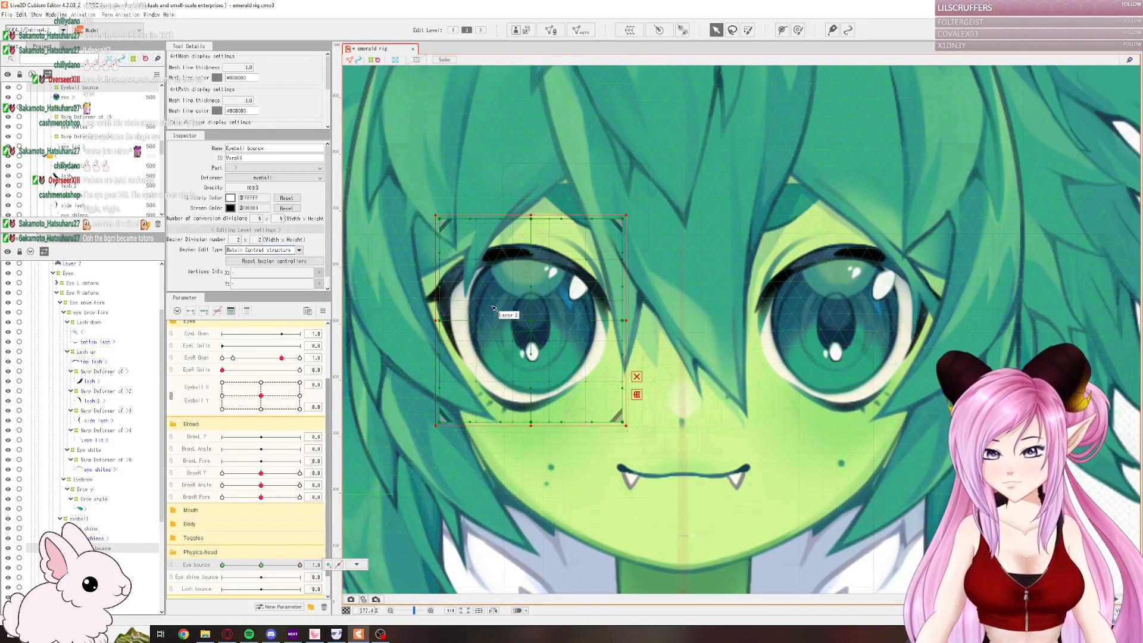
pyautogui.scroll(1, 506, 312)
pyautogui.moveTo(430, 327); pyautogui.dragTo(436, 327)
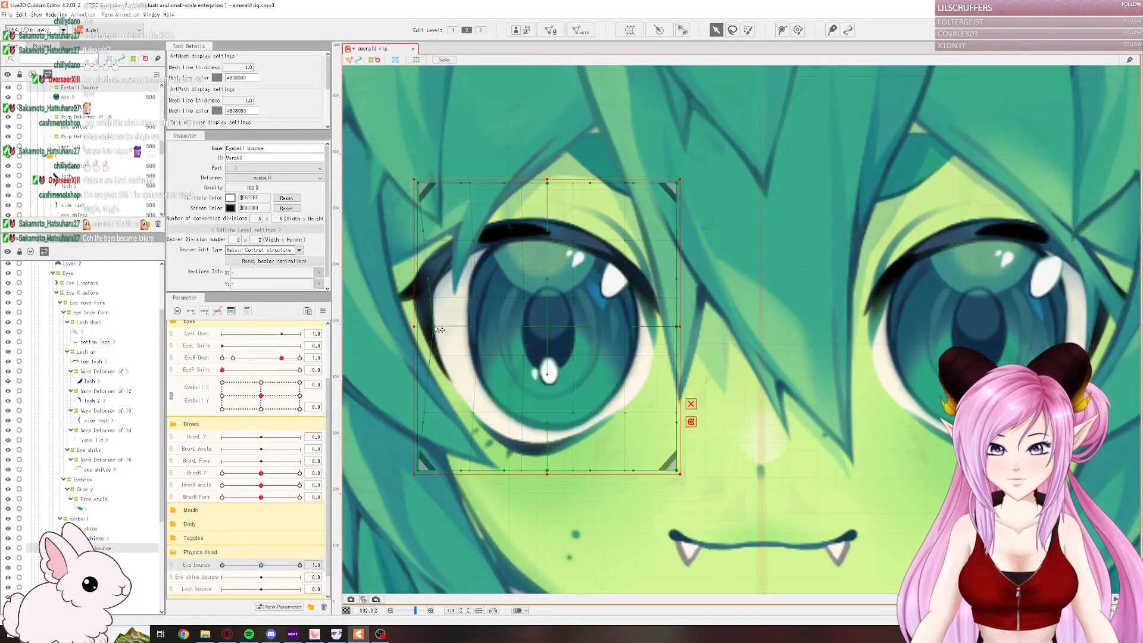
pyautogui.moveTo(677, 327); pyautogui.dragTo(659, 325)
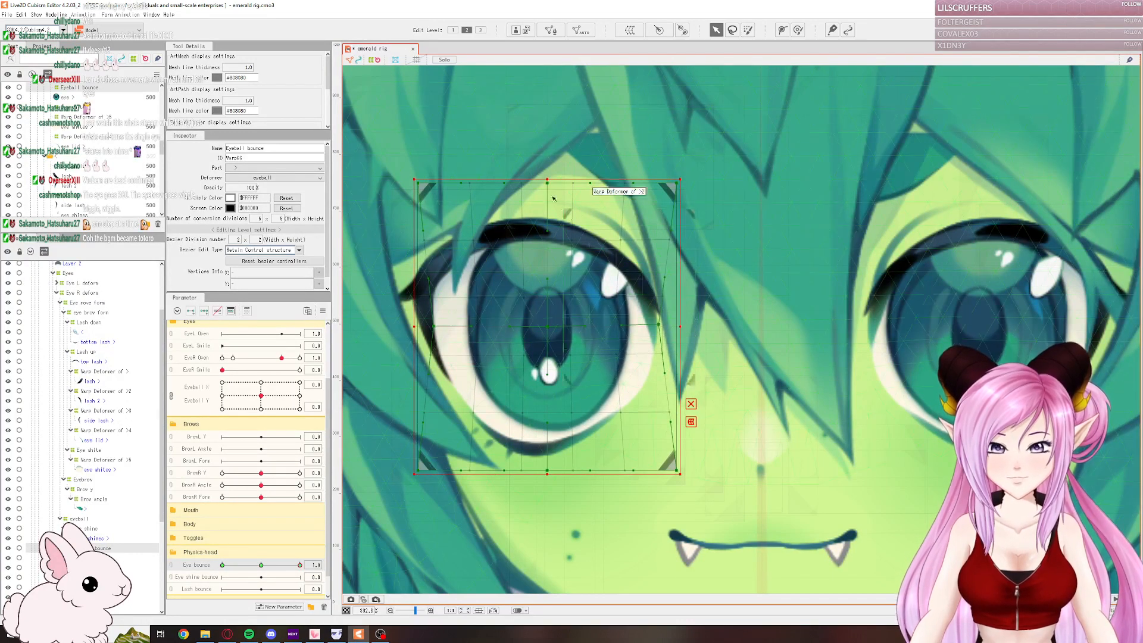
pyautogui.moveTo(547, 182); pyautogui.dragTo(547, 160)
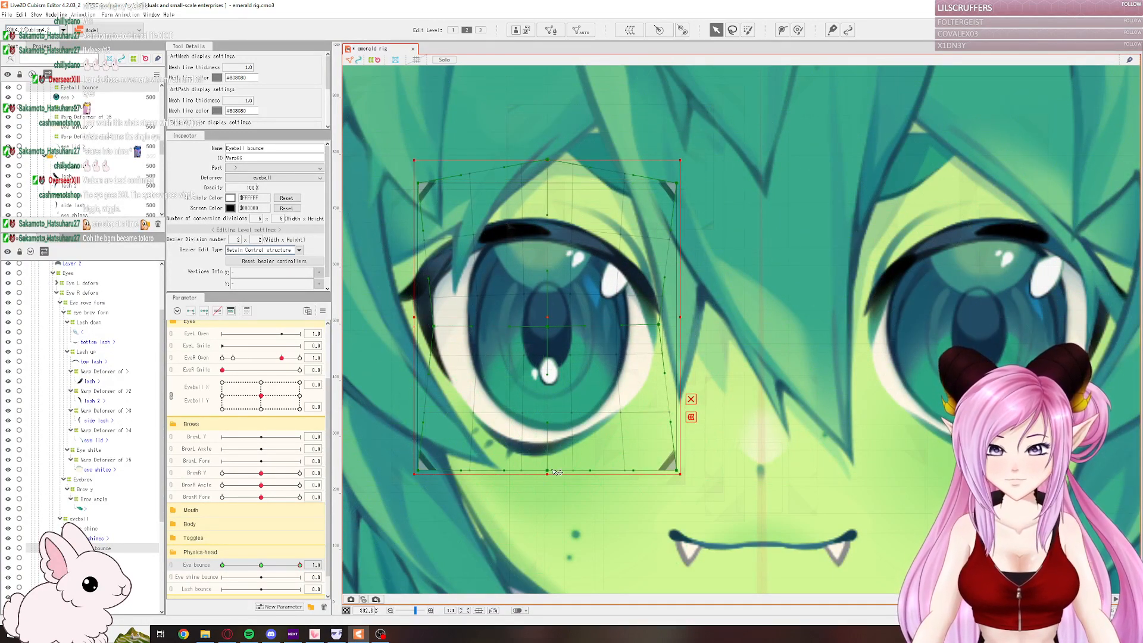
pyautogui.moveTo(547, 471); pyautogui.dragTo(547, 488)
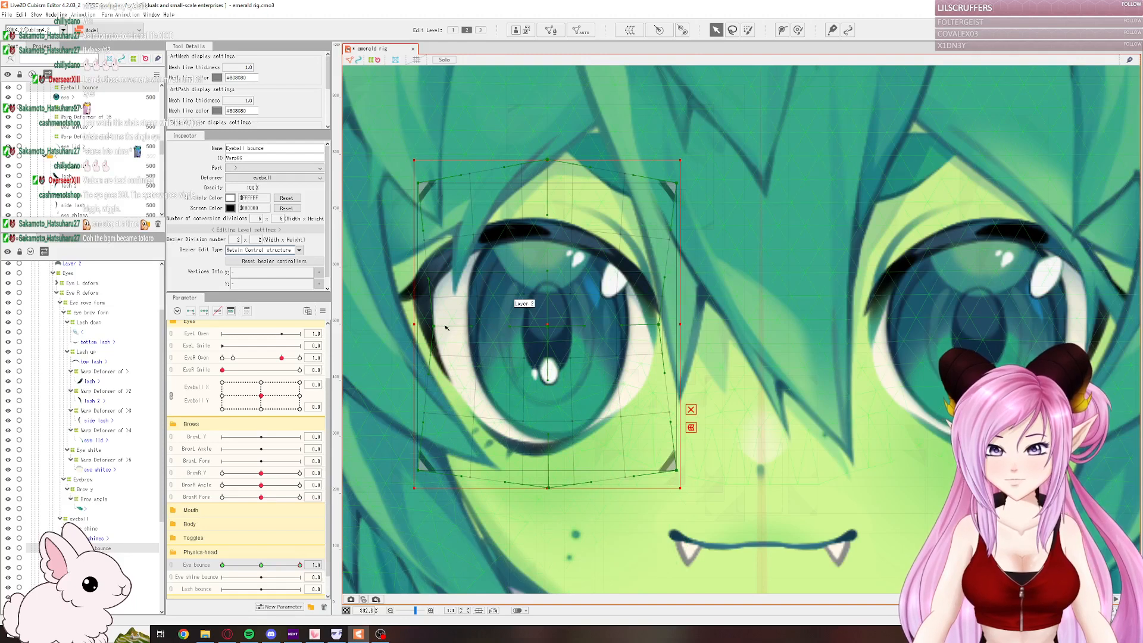
# - At Eye bounce -1, pull the deformer's side midpoints outward and its upper and lower midpoints inward to widen and squash the iris
pyautogui.moveTo(300, 565); pyautogui.dragTo(279, 575)
pyautogui.click(222, 564)
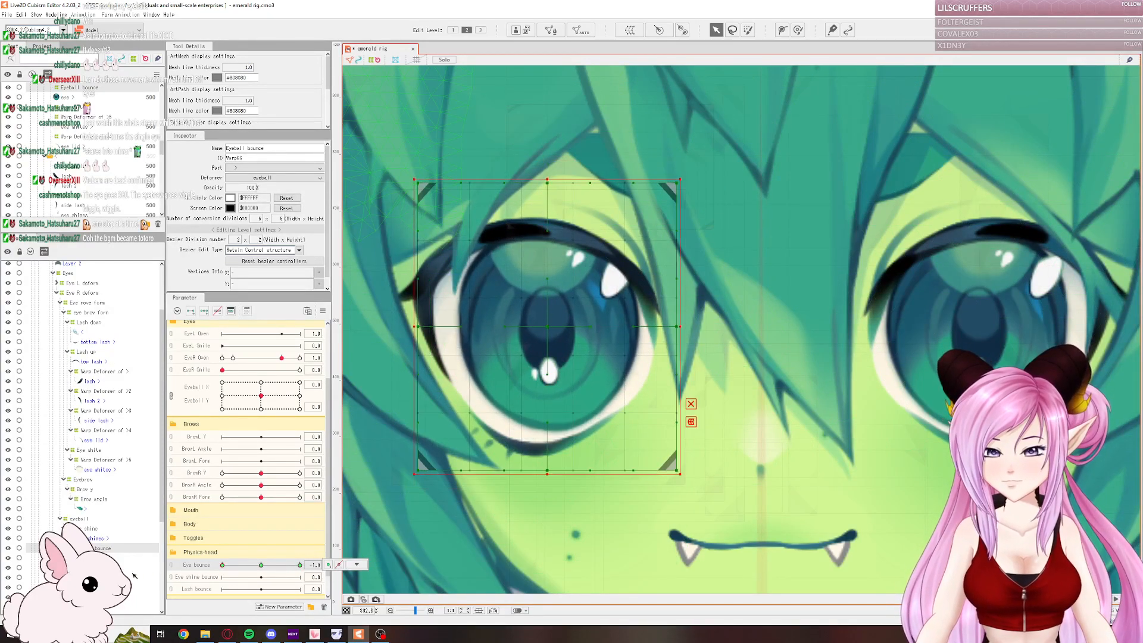
pyautogui.moveTo(423, 328); pyautogui.dragTo(401, 327)
pyautogui.moveTo(682, 329); pyautogui.dragTo(695, 330)
pyautogui.moveTo(550, 185); pyautogui.dragTo(553, 206)
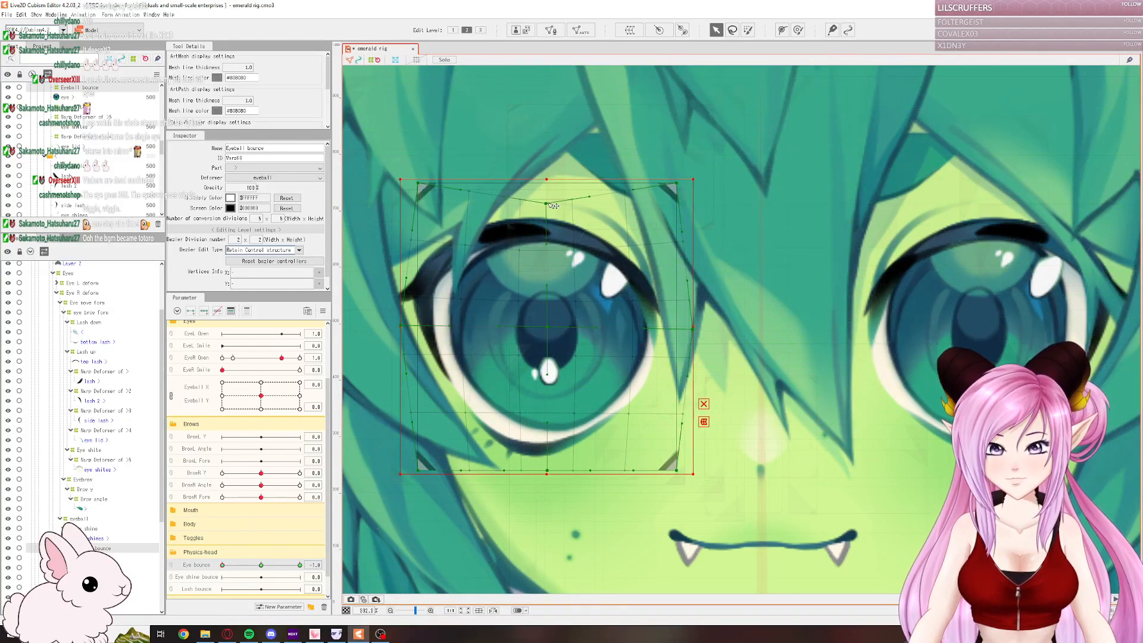
pyautogui.moveTo(553, 472); pyautogui.dragTo(555, 448)
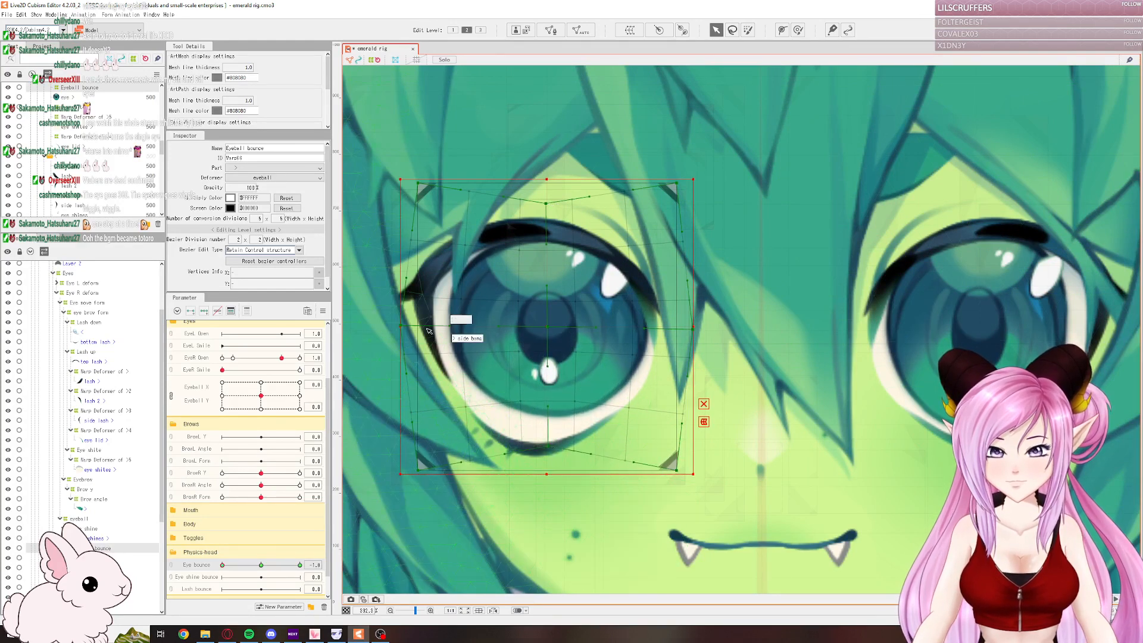
# - Preview the eyeball deformation across the Eye bounce range and return the parameter to 0
pyautogui.scroll(-2, 458, 328)
pyautogui.click(223, 565)
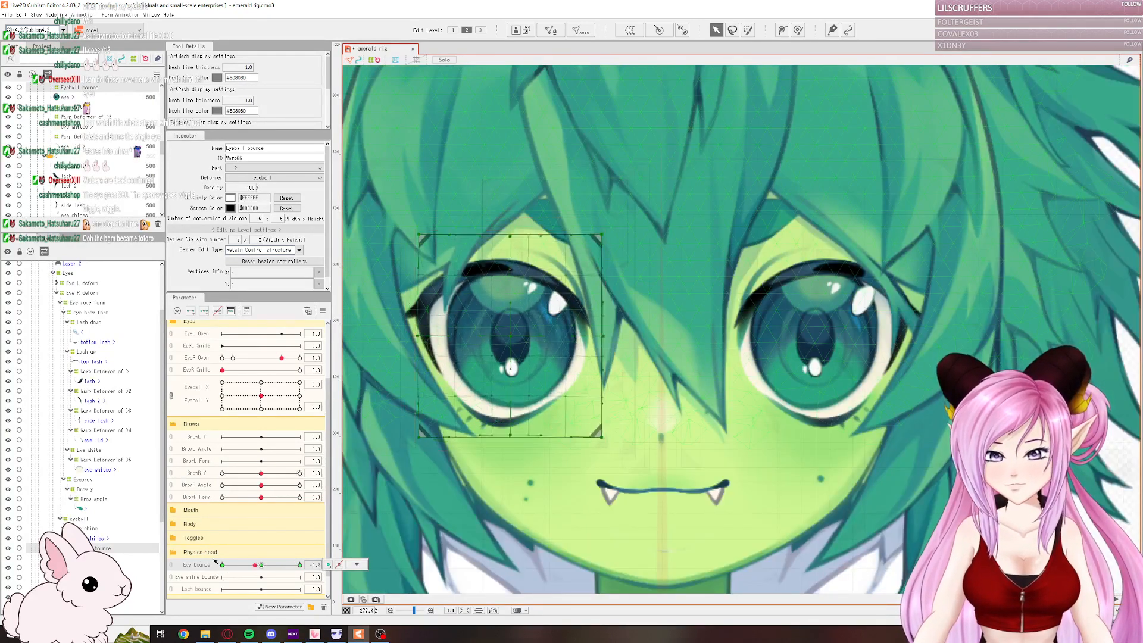
pyautogui.moveTo(246, 546)
pyautogui.mouseDown()
pyautogui.moveTo(308, 542)
pyautogui.moveTo(212, 535)
pyautogui.moveTo(307, 548)
pyautogui.moveTo(266, 555)
pyautogui.mouseUp()
pyautogui.click(262, 565)
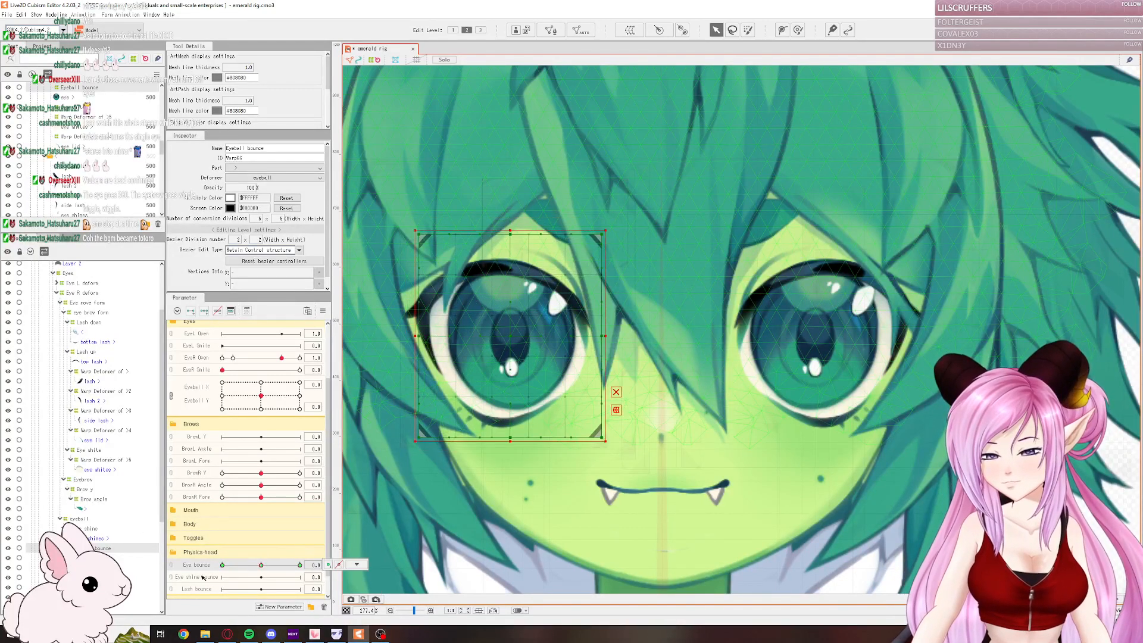
# - Create a parent warp deformer for the right eye's shines mesh and give it three keyforms on Eye shine bounce
pyautogui.click(94, 538)
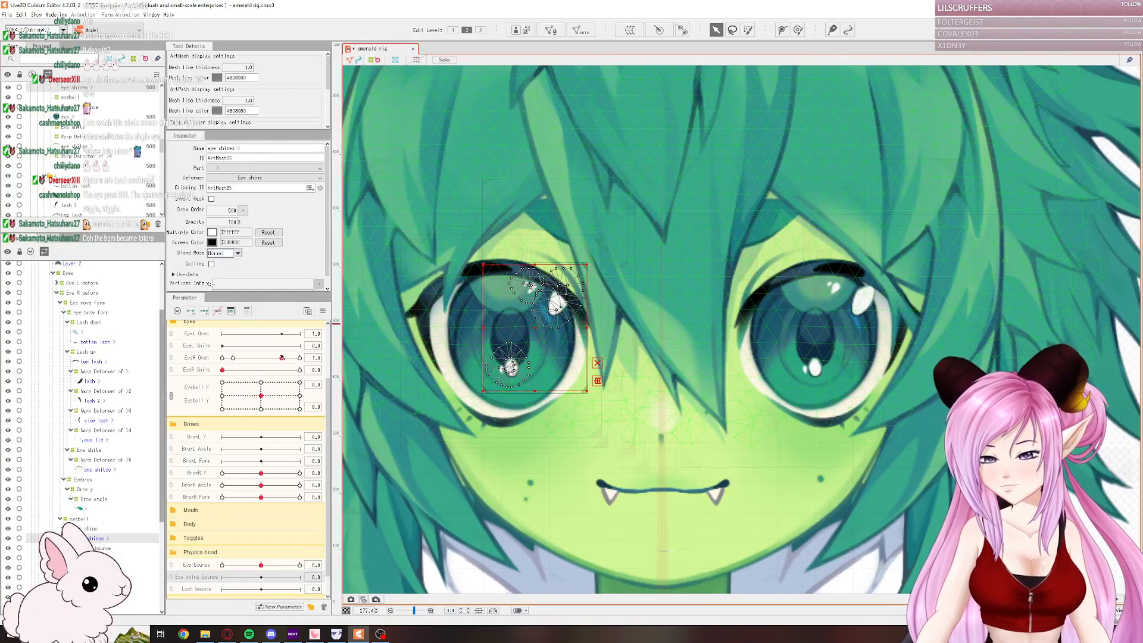
pyautogui.click(629, 30)
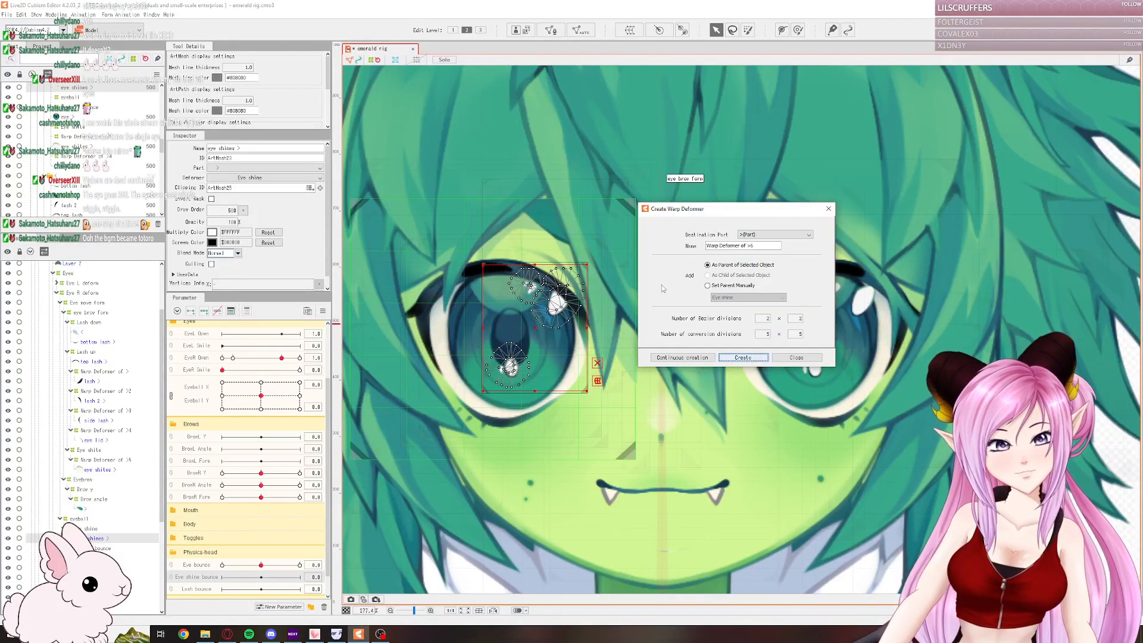
pyautogui.click(744, 359)
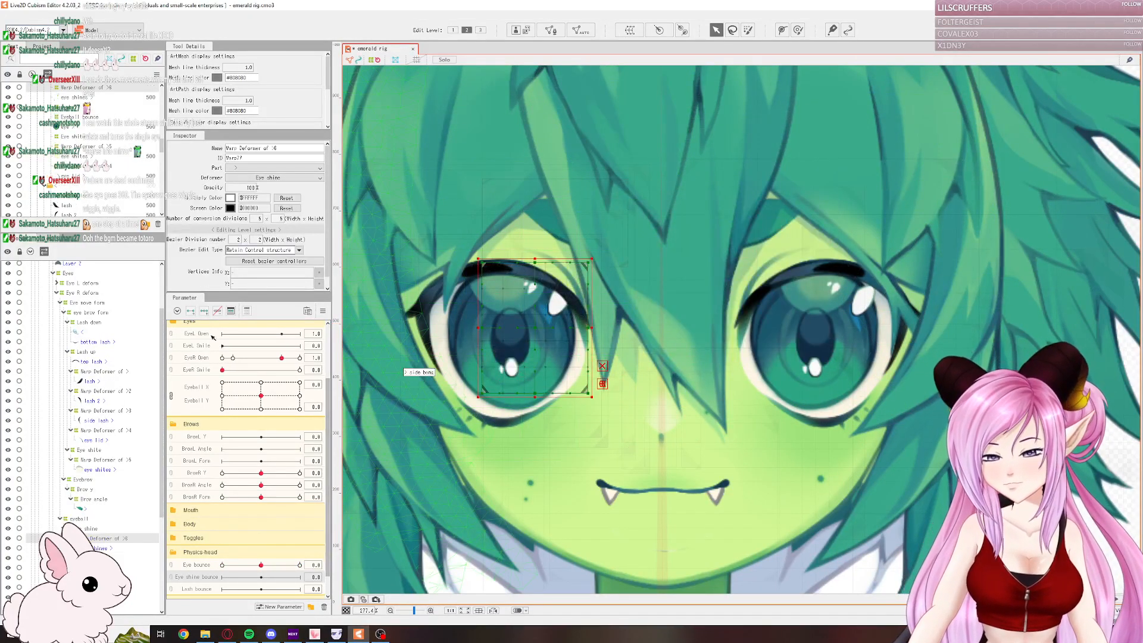
pyautogui.click(204, 311)
# - Offset the eye shine deformer at the two extremes of Eye shine bounce, lower at -1, and reset the parameter to 0
pyautogui.click(301, 578)
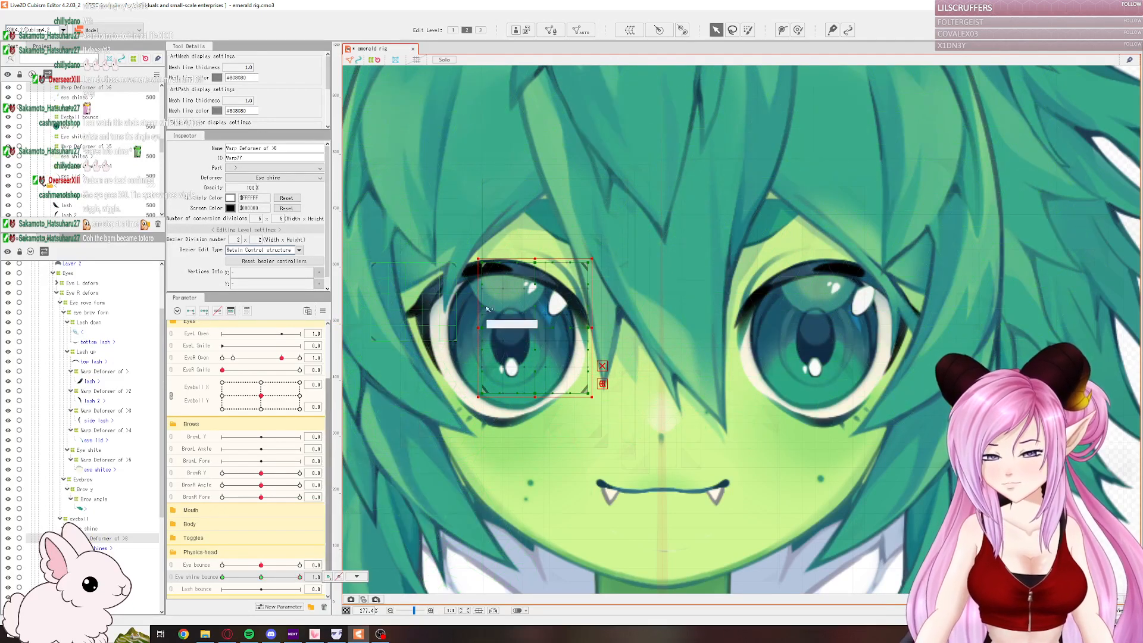
pyautogui.scroll(2, 494, 300)
pyautogui.moveTo(550, 344)
pyautogui.mouseDown()
pyautogui.moveTo(543, 337)
pyautogui.moveTo(544, 350)
pyautogui.mouseUp()
pyautogui.click(224, 576)
pyautogui.scroll(-2, 398, 364)
pyautogui.click(299, 577)
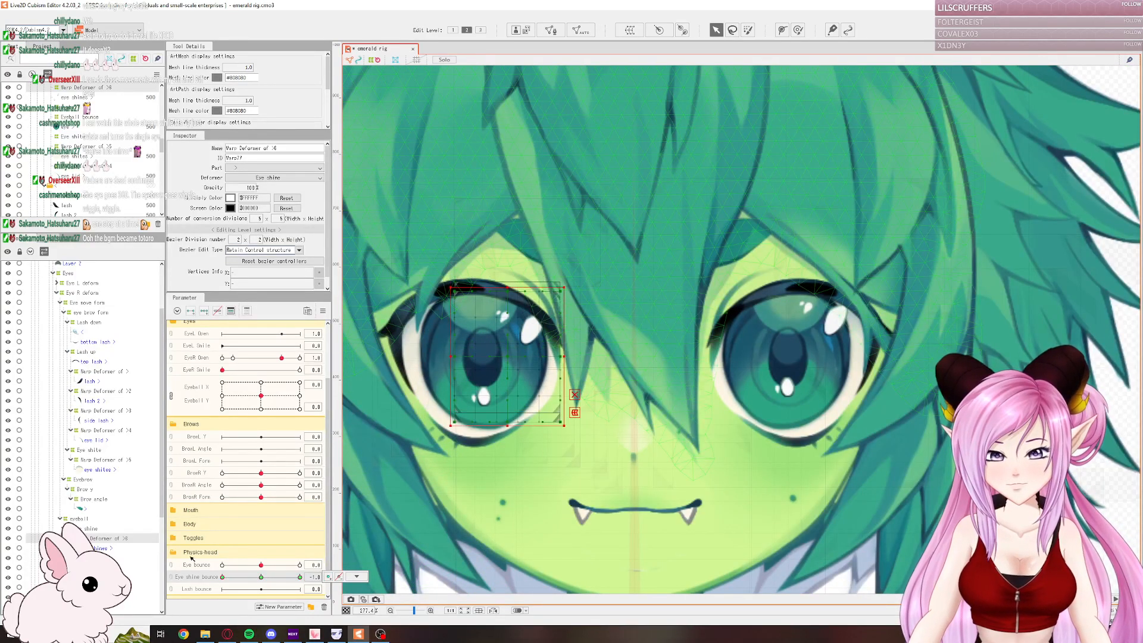
pyautogui.click(261, 577)
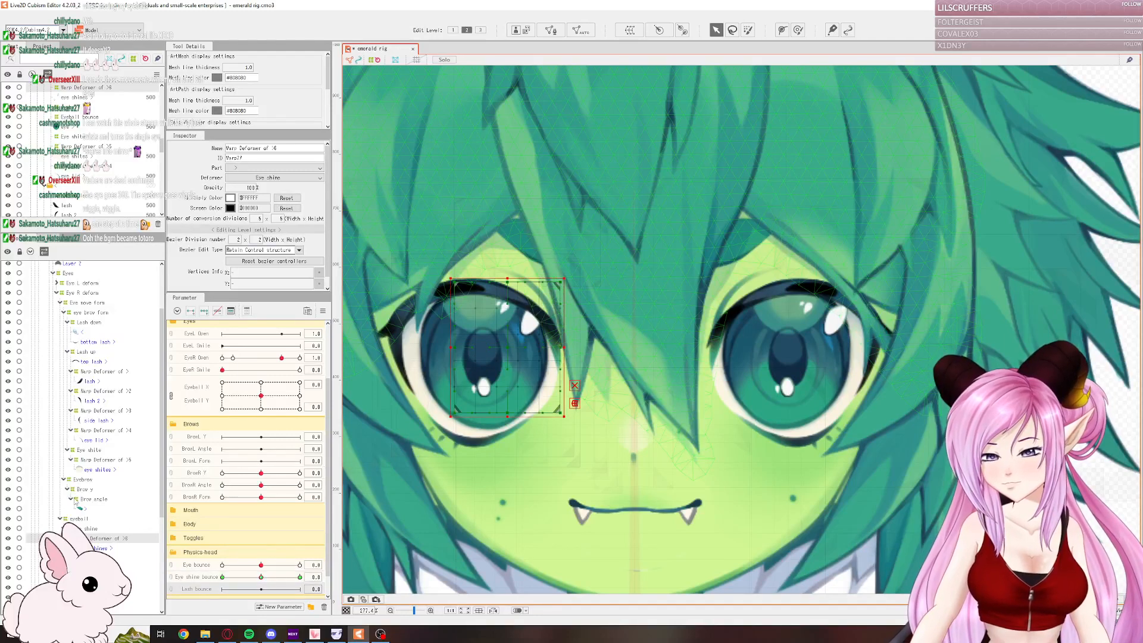
pyautogui.click(92, 400)
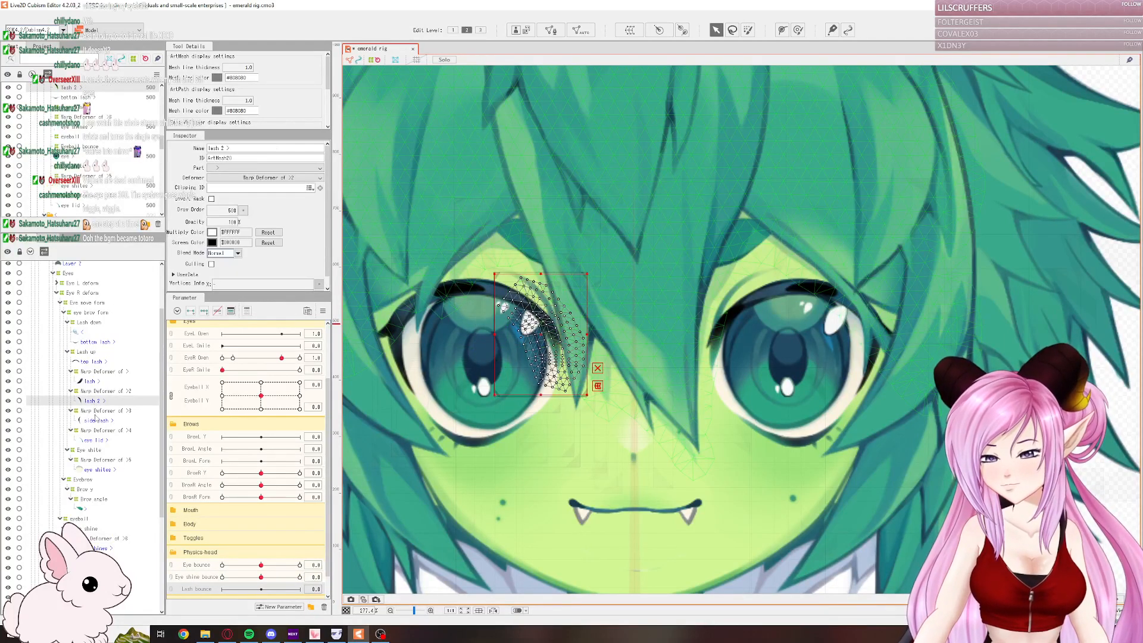
pyautogui.click(90, 382)
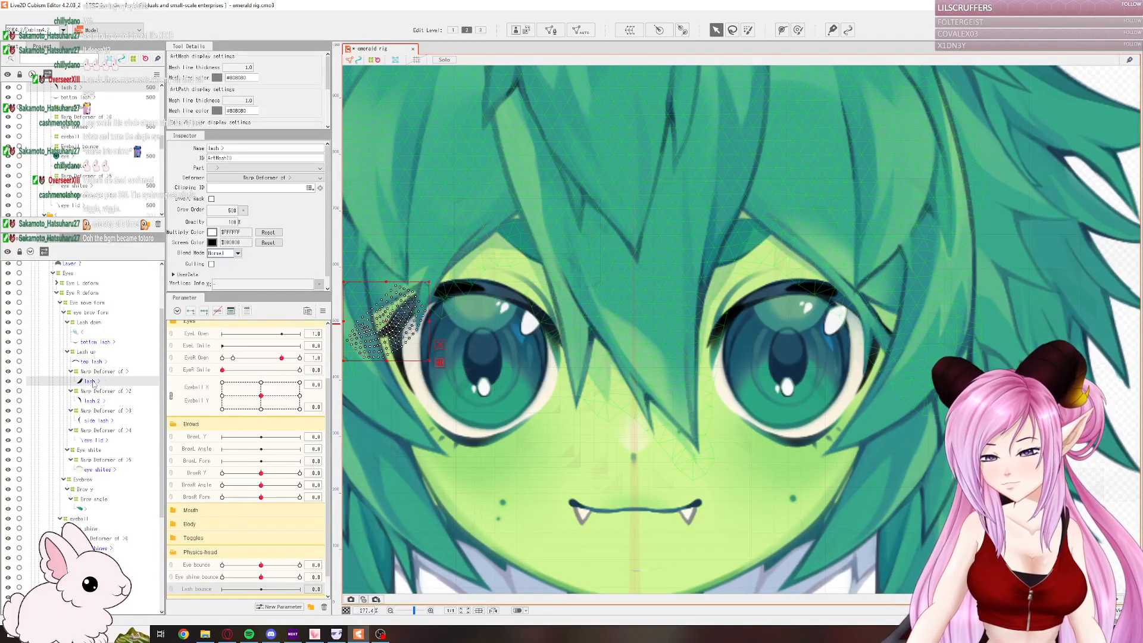
pyautogui.click(629, 30)
pyautogui.click(730, 362)
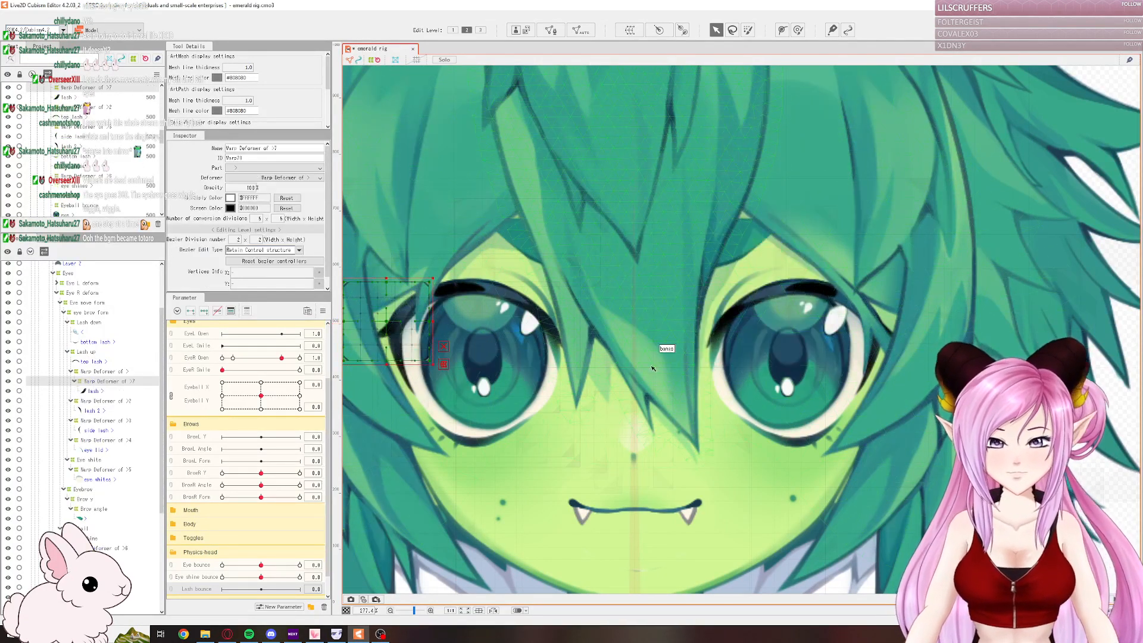
pyautogui.scroll(-1, 640, 354)
pyautogui.scroll(2, 466, 331)
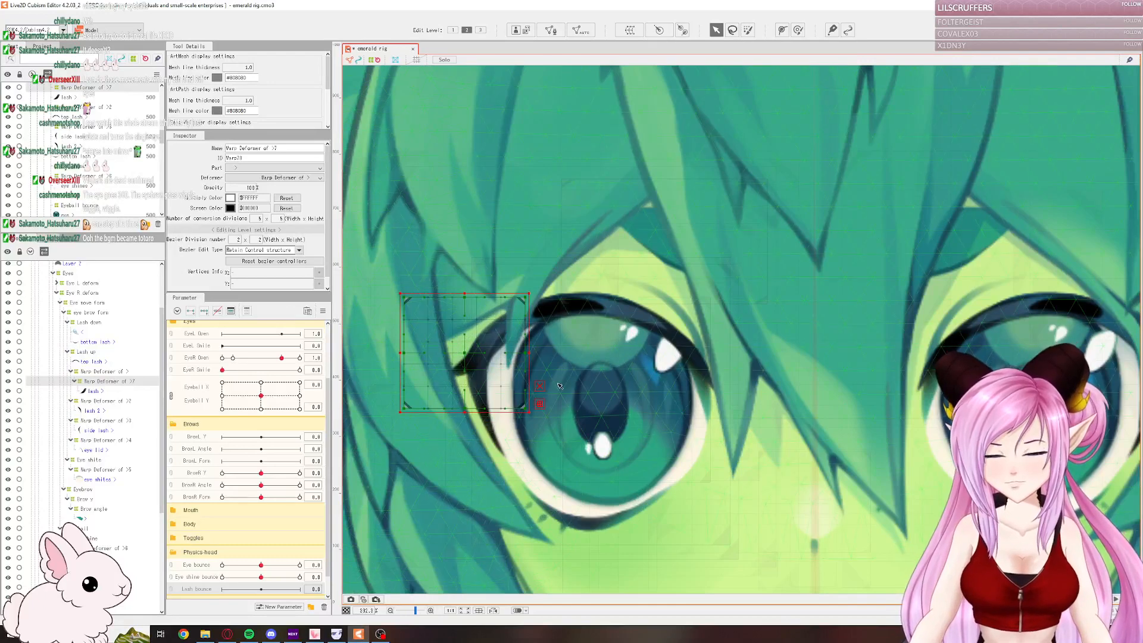
pyautogui.hotkey('ctrl', 'z')
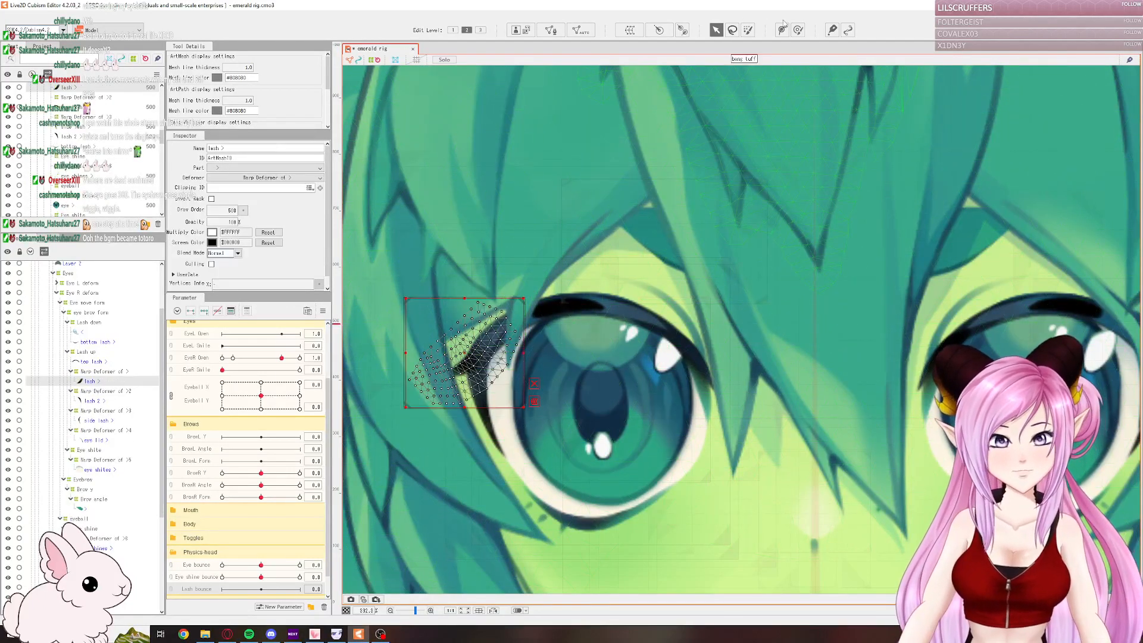
# - Draw a deform path along the right eye's outer lash mesh from its base to its tip, including a midpoint on the lash
pyautogui.click(783, 28)
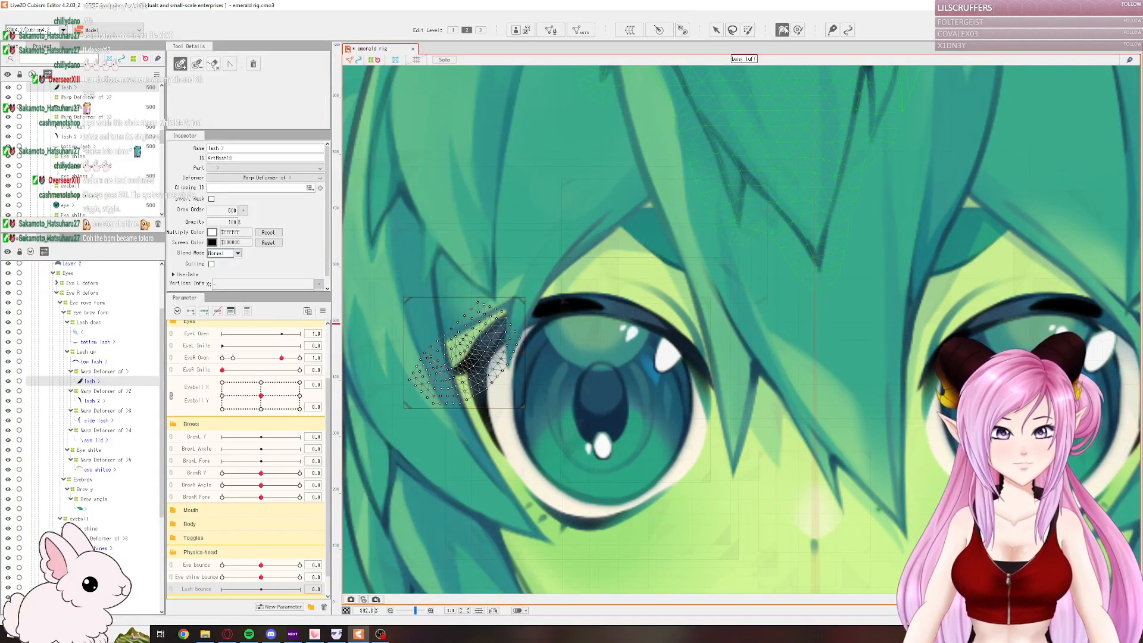
pyautogui.click(506, 320)
pyautogui.click(460, 370)
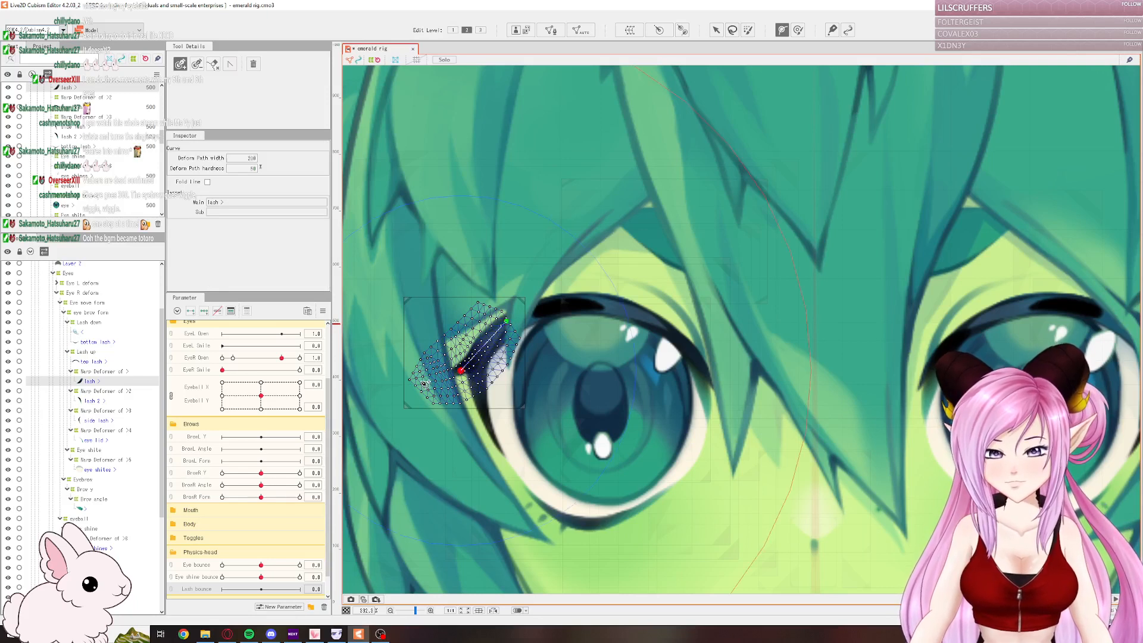
pyautogui.click(421, 380)
pyautogui.click(716, 30)
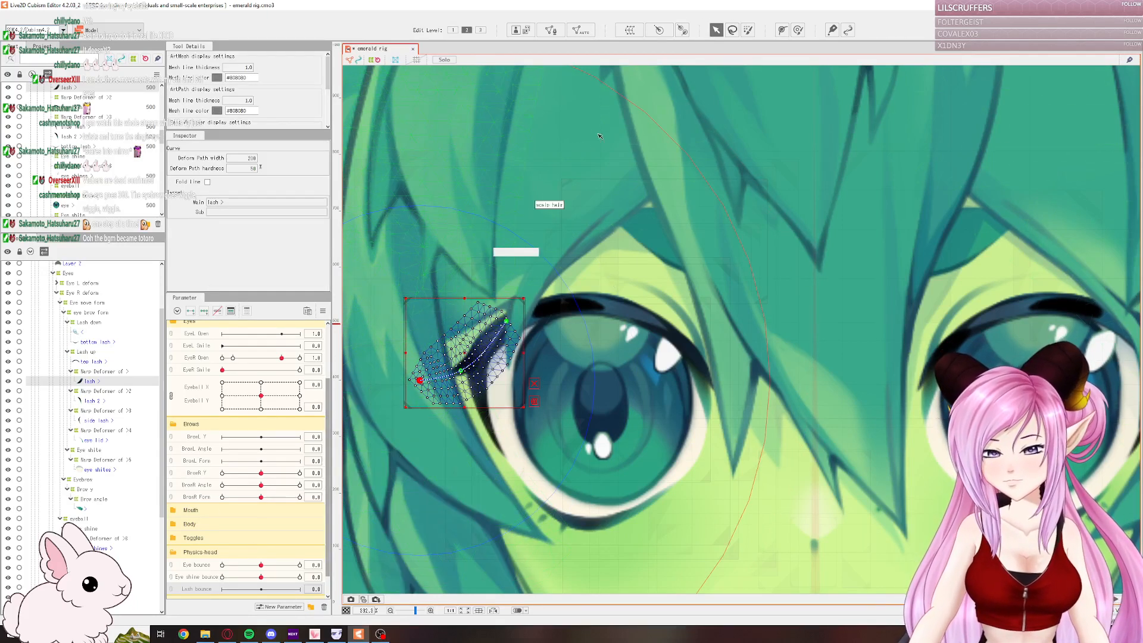
pyautogui.click(782, 30)
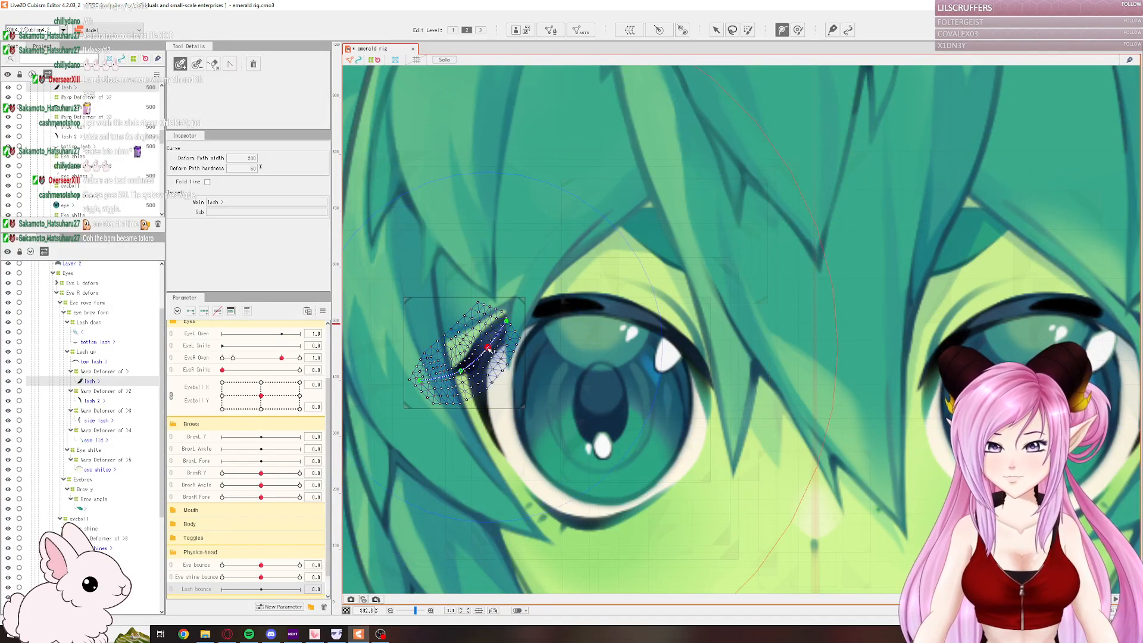
pyautogui.click(716, 30)
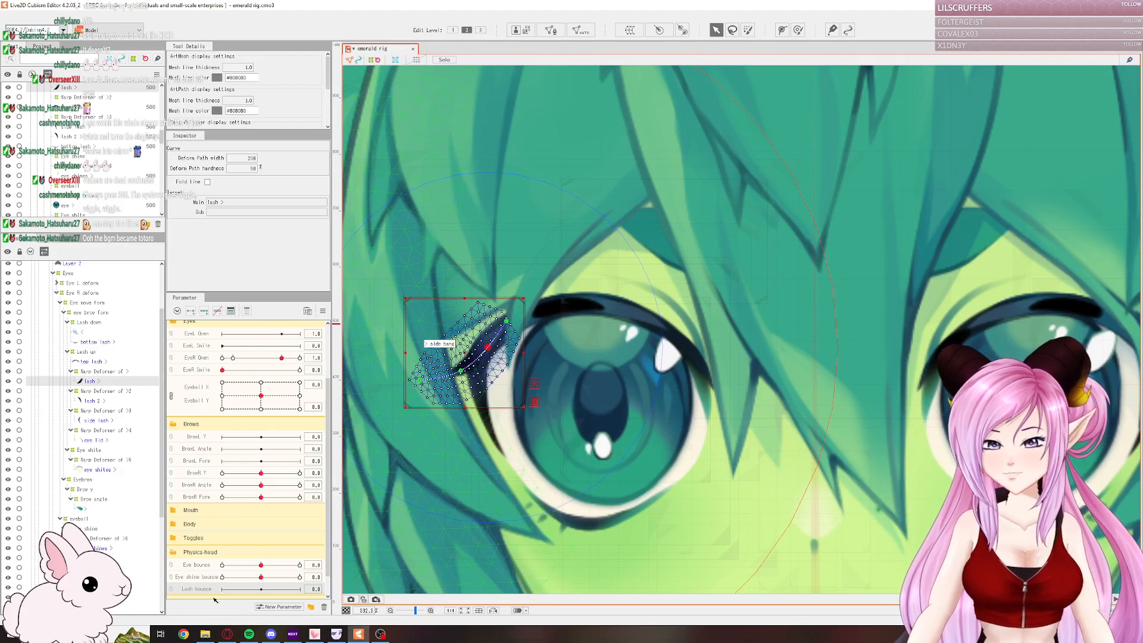
# - Add three keyforms on Lash bounce to the outer lash mesh and raise the lash tip and path midpoint slightly at 1
pyautogui.click(203, 312)
pyautogui.click(299, 589)
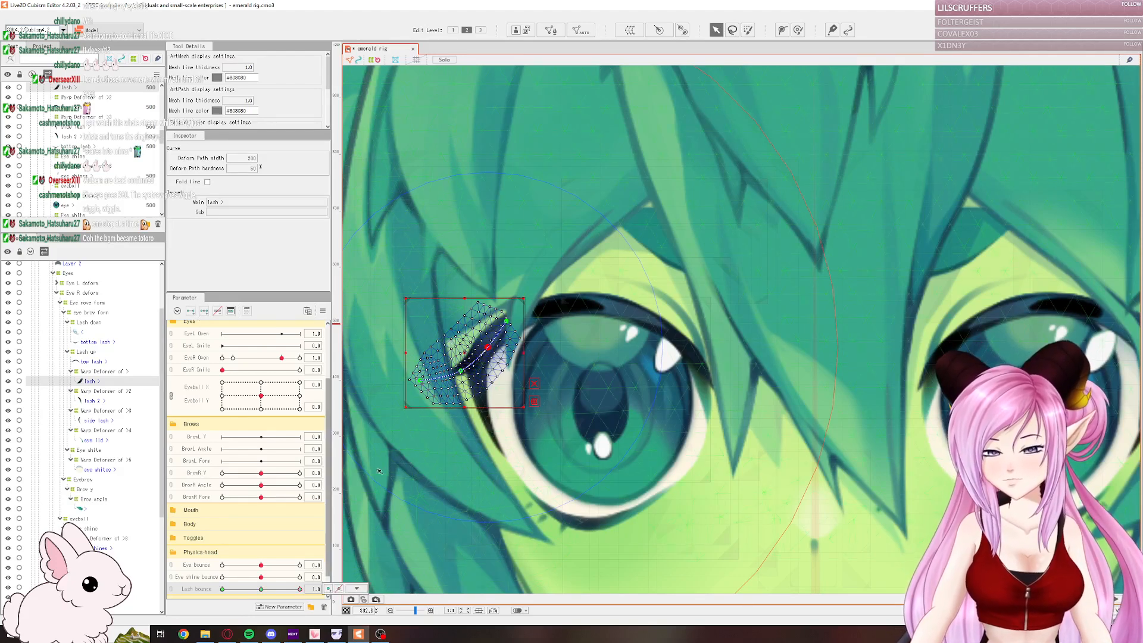
pyautogui.click(418, 366)
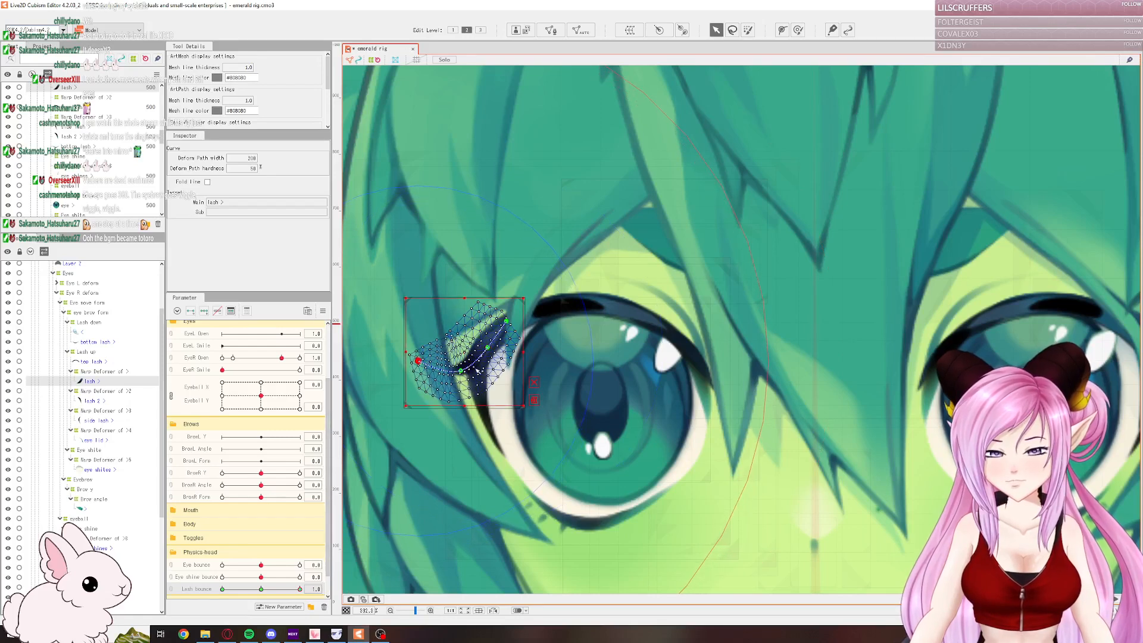
pyautogui.moveTo(461, 372); pyautogui.dragTo(459, 368)
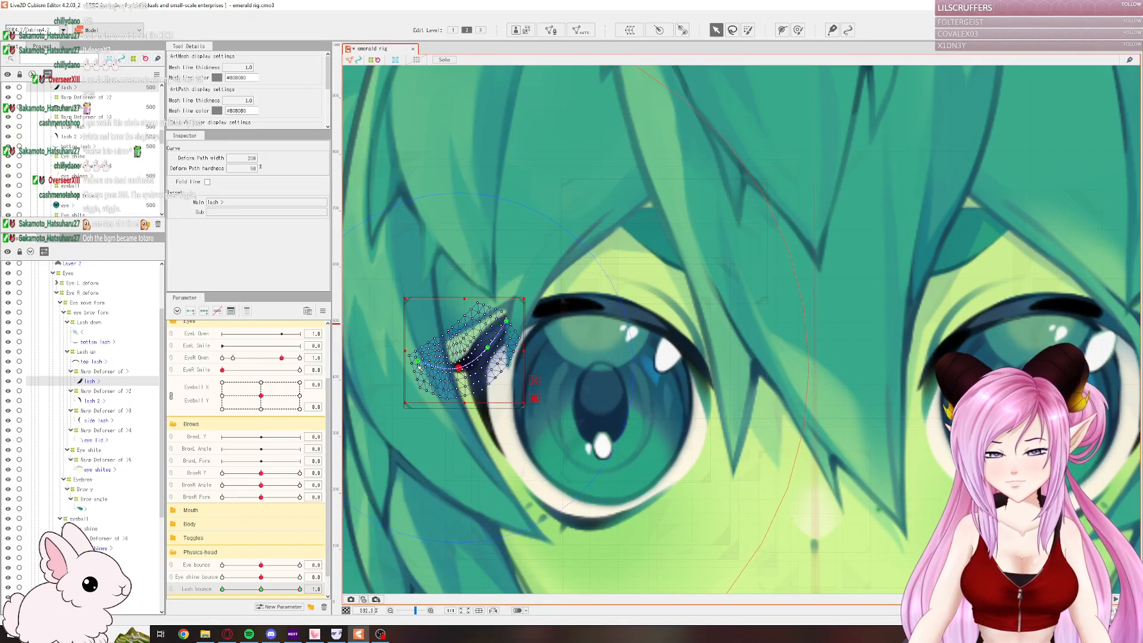
# - Bend the outer lash tip down and inward at Lash bounce -1, and reset the parameter to 0
pyautogui.moveTo(299, 589); pyautogui.dragTo(222, 591)
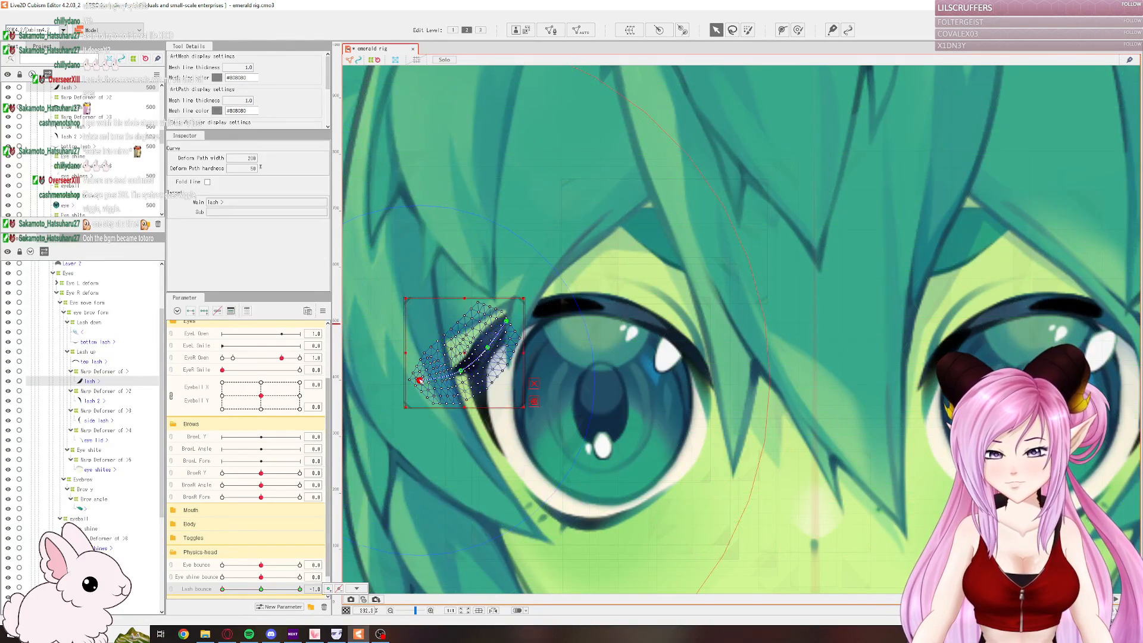
pyautogui.moveTo(419, 380); pyautogui.dragTo(440, 408)
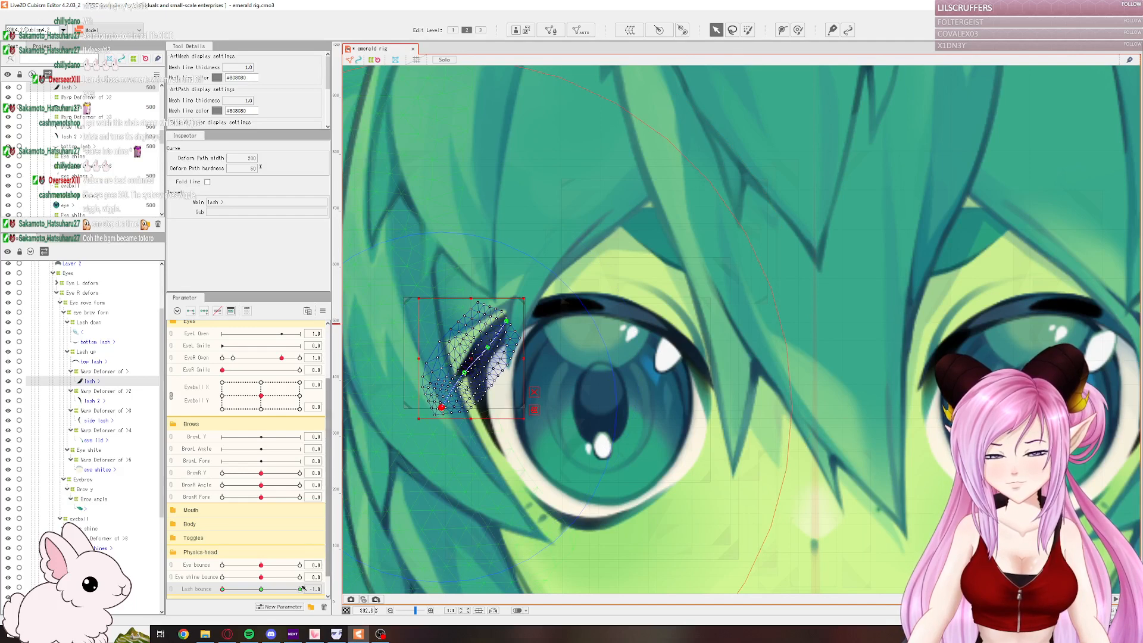
pyautogui.moveTo(231, 591); pyautogui.dragTo(261, 588)
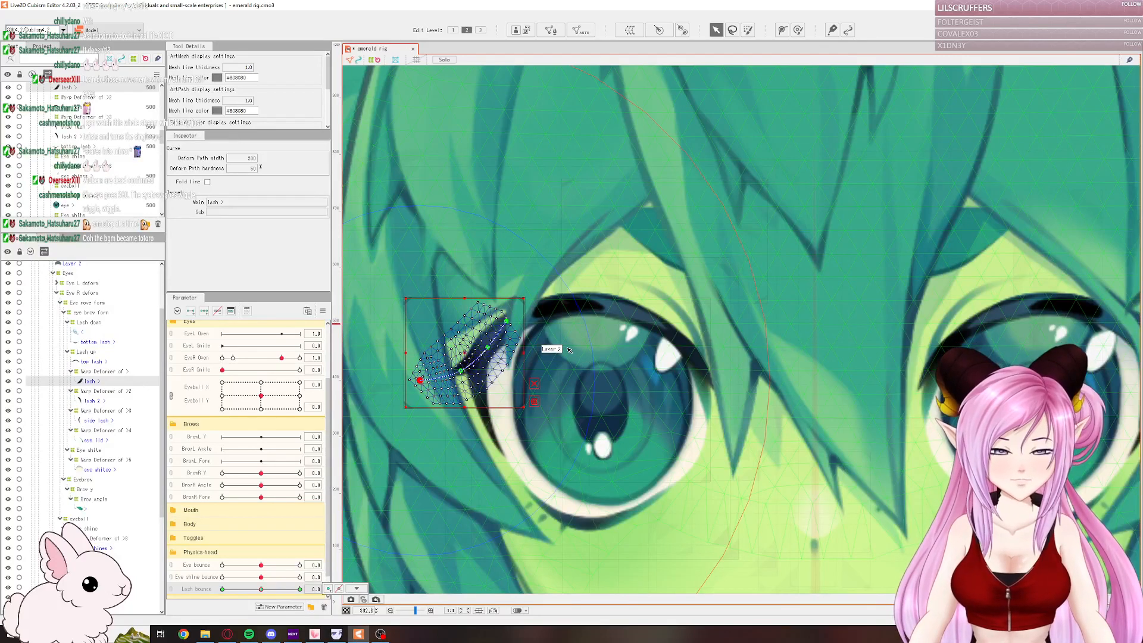
# - Save the model file
pyautogui.scroll(-2, 639, 234)
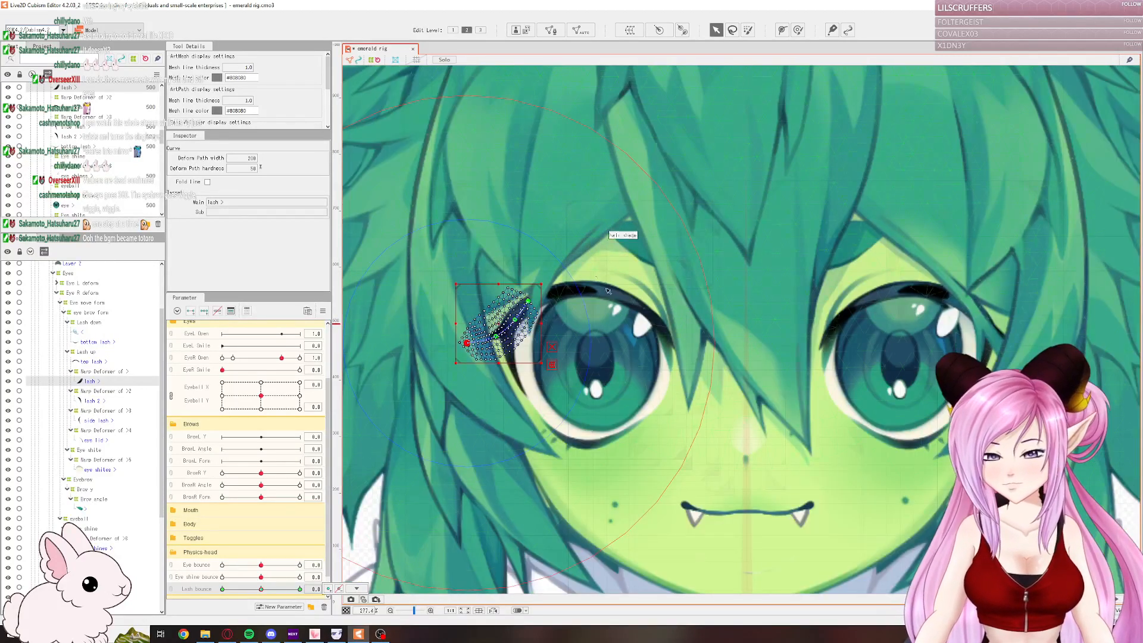
pyautogui.scroll(2, 661, 264)
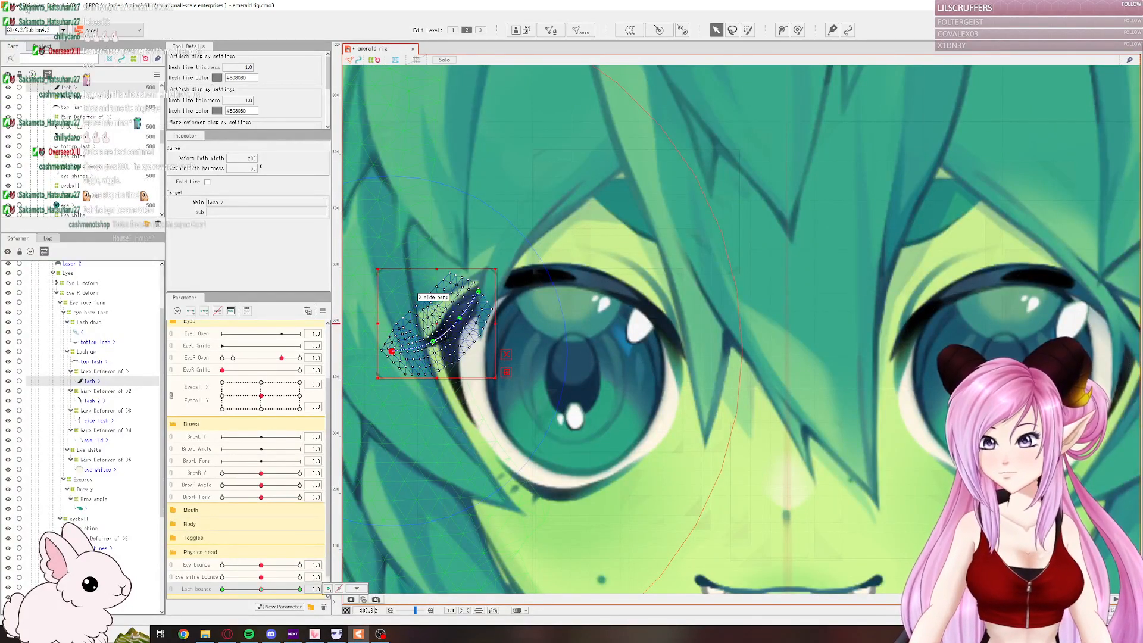
pyautogui.click(7, 15)
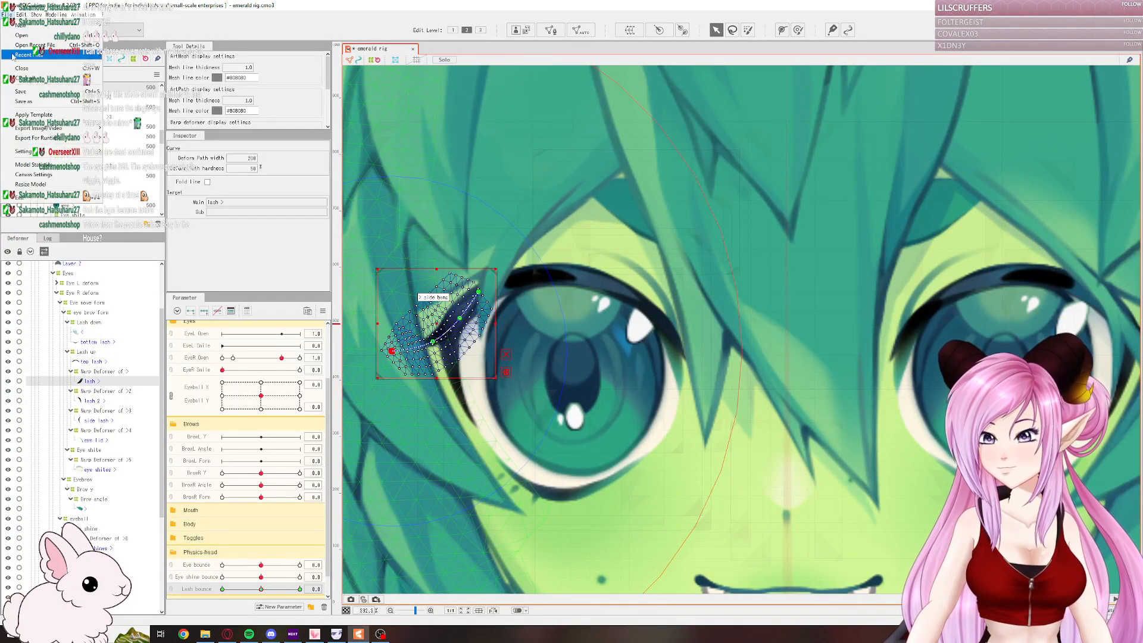
pyautogui.click(22, 95)
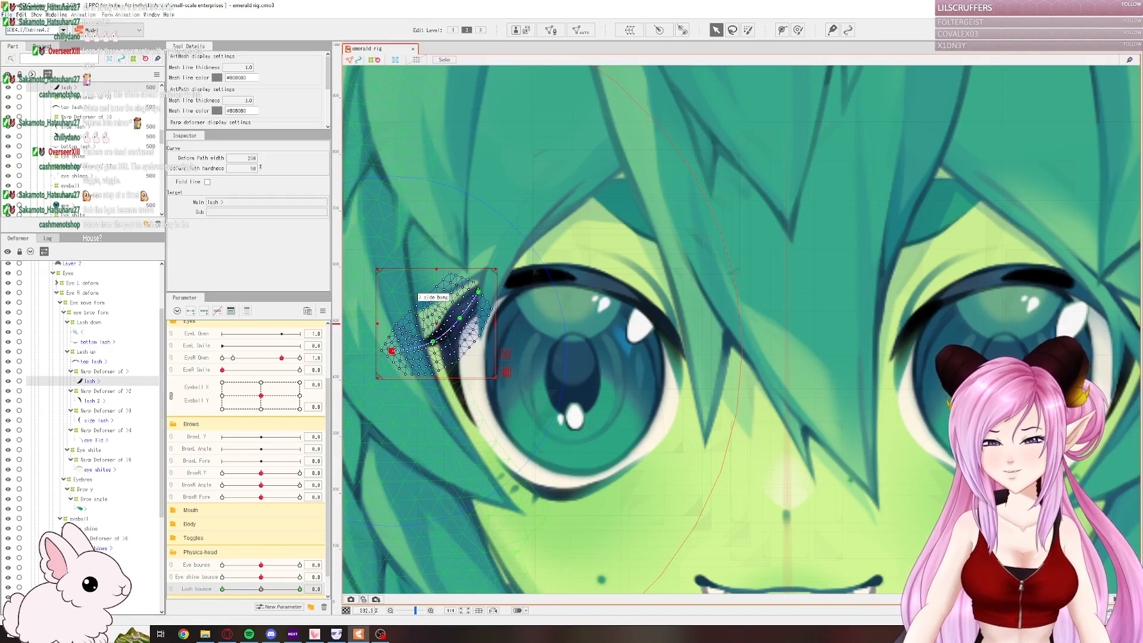
# - Open the physics settings, examine the model's face in the preview while moving the head, and close the window
pyautogui.click(56, 14)
pyautogui.click(71, 196)
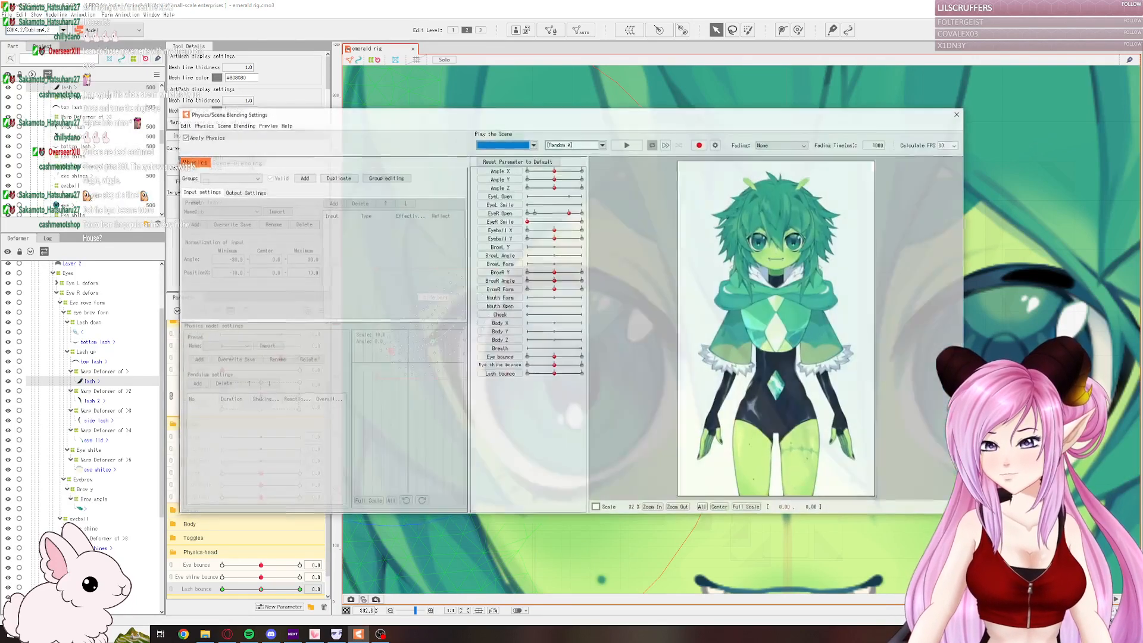
pyautogui.scroll(-2, 656, 247)
pyautogui.scroll(2, 803, 222)
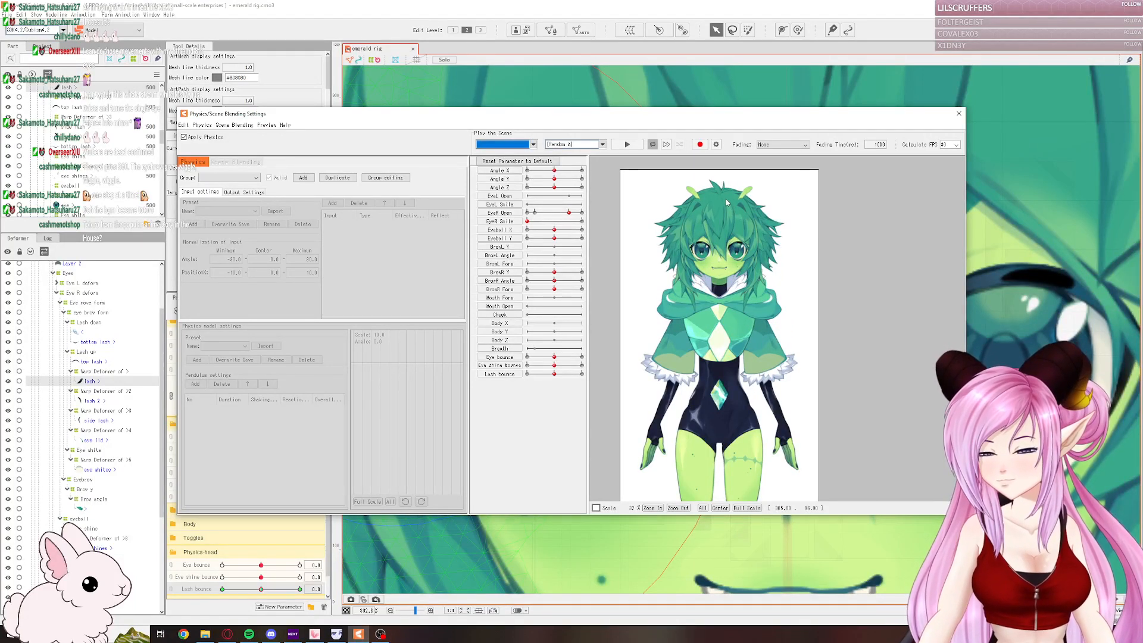
pyautogui.scroll(1, 806, 206)
pyautogui.scroll(1, 741, 184)
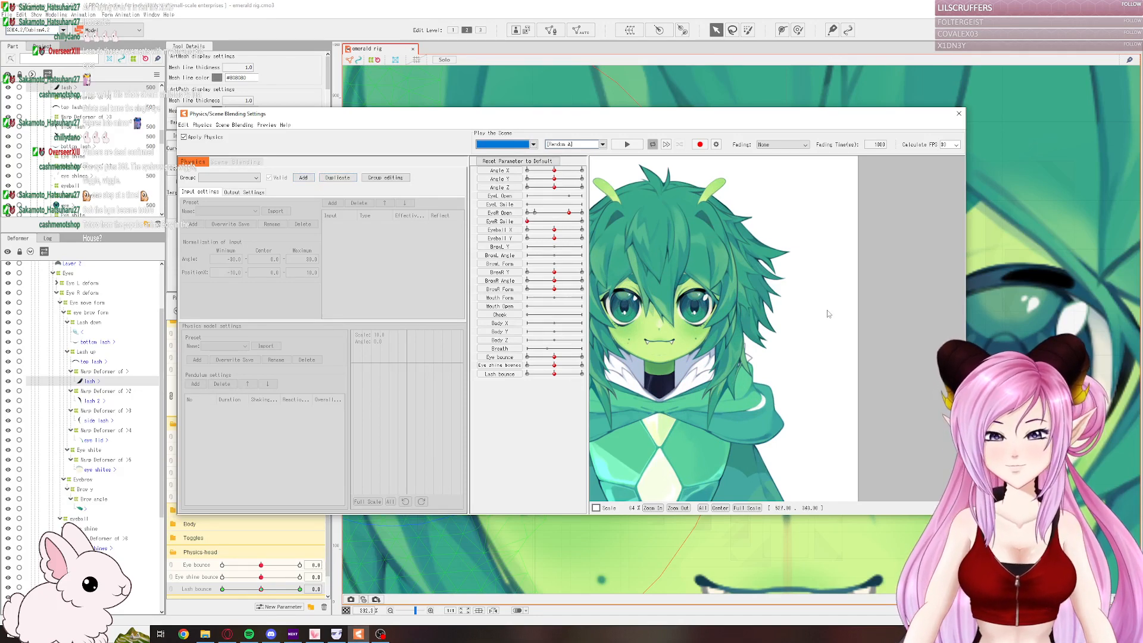
pyautogui.scroll(-1, 827, 310)
pyautogui.scroll(1, 703, 304)
pyautogui.moveTo(702, 309); pyautogui.dragTo(834, 184)
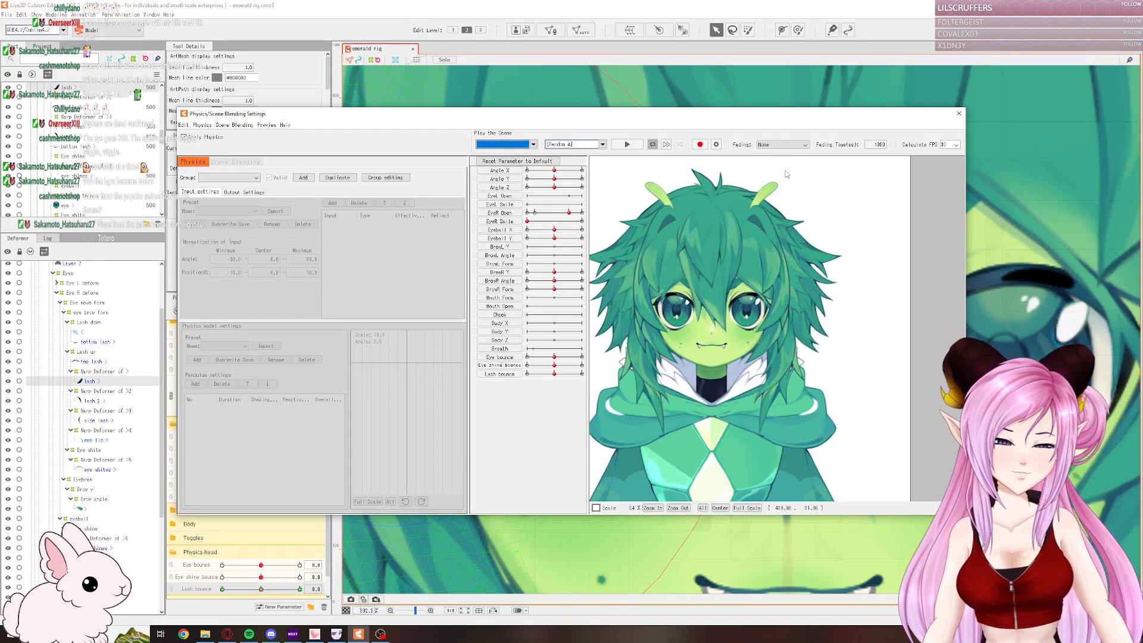
pyautogui.scroll(1, 768, 189)
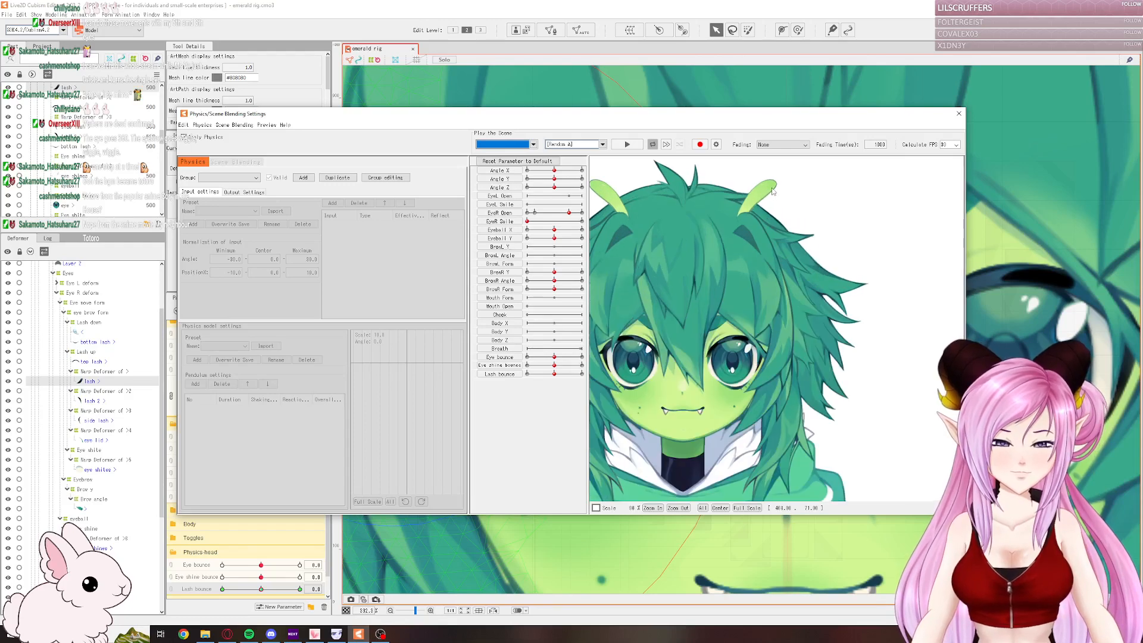
pyautogui.scroll(-2, 767, 190)
pyautogui.scroll(2, 735, 216)
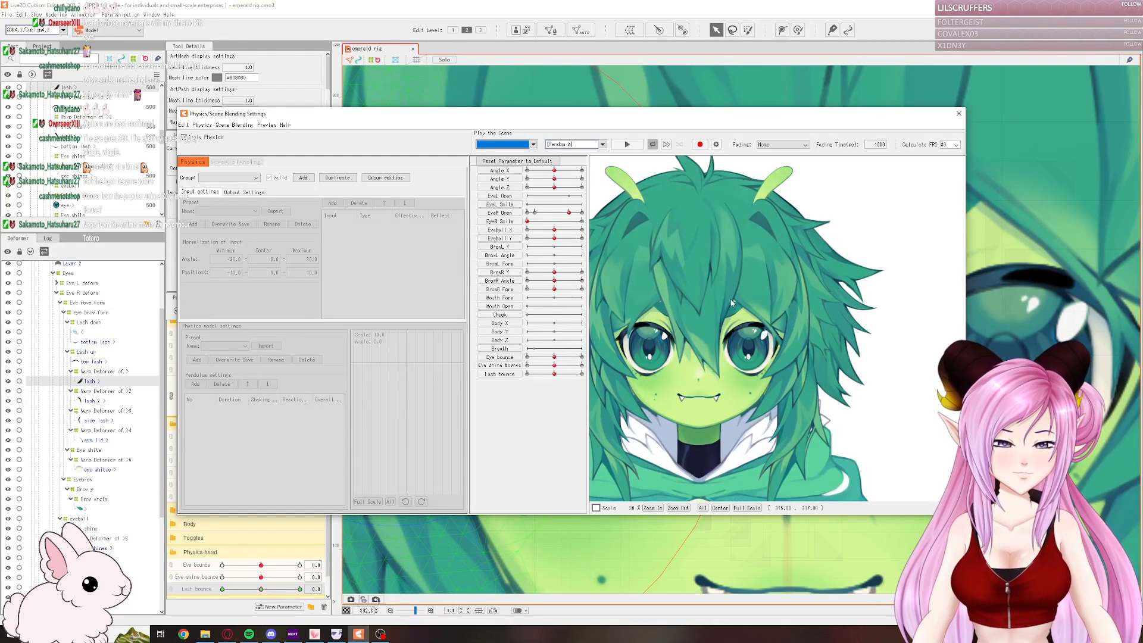
pyautogui.moveTo(731, 303); pyautogui.dragTo(710, 314)
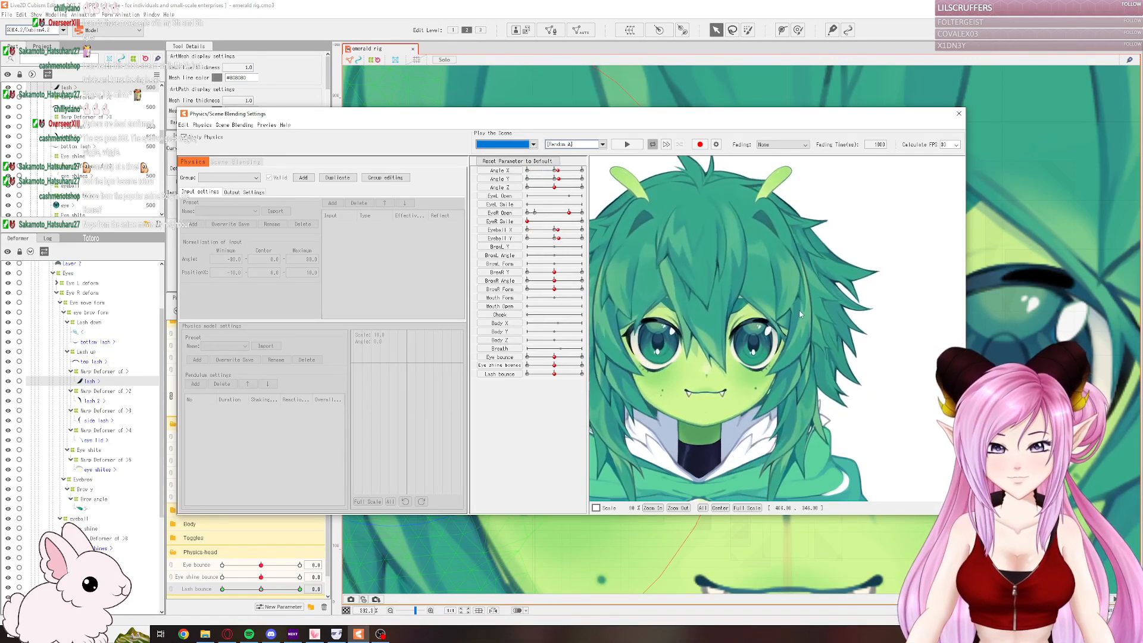
pyautogui.click(958, 114)
# - Create a parent warp deformer named "Eye R c" around the right eye's Eye move form and eyeball deformers
pyautogui.scroll(-1, 512, 271)
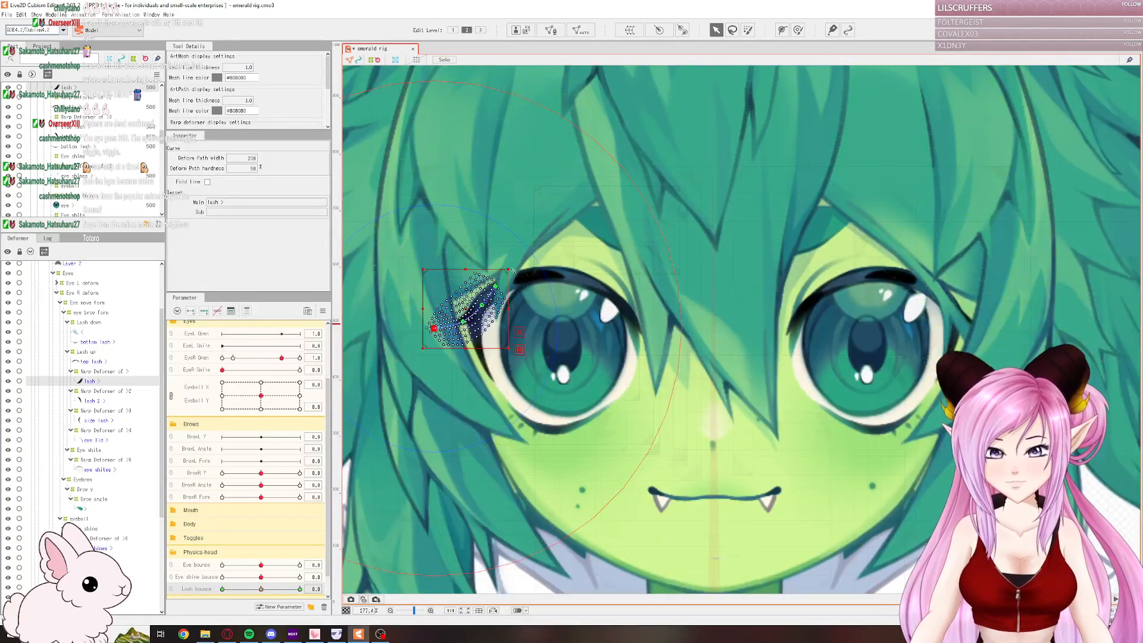
pyautogui.scroll(-4, 512, 271)
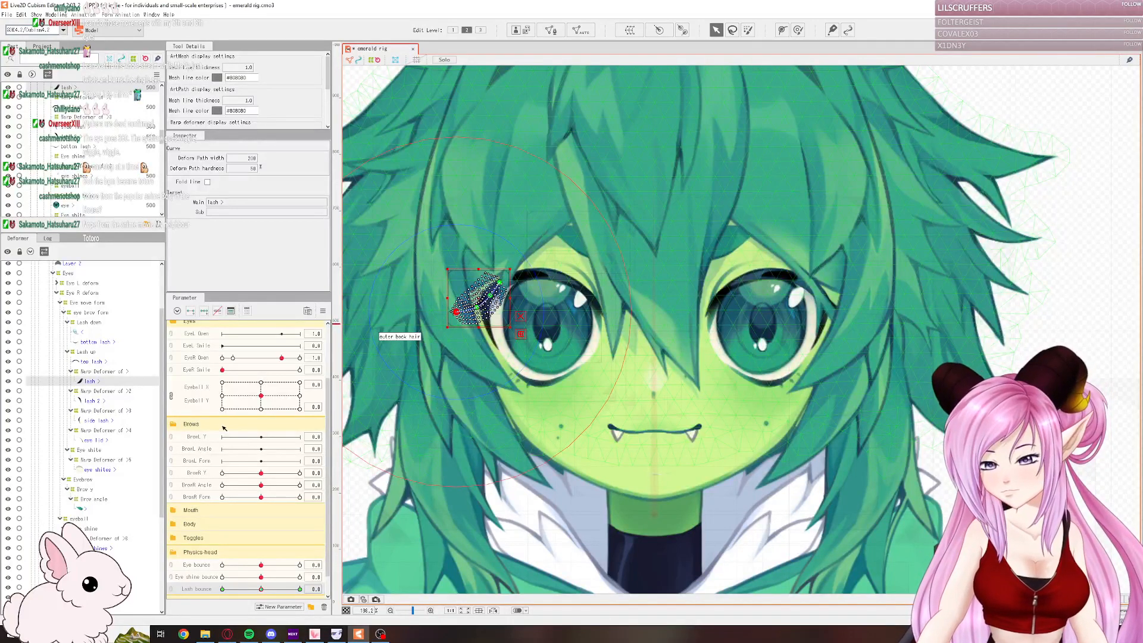
pyautogui.click(87, 332)
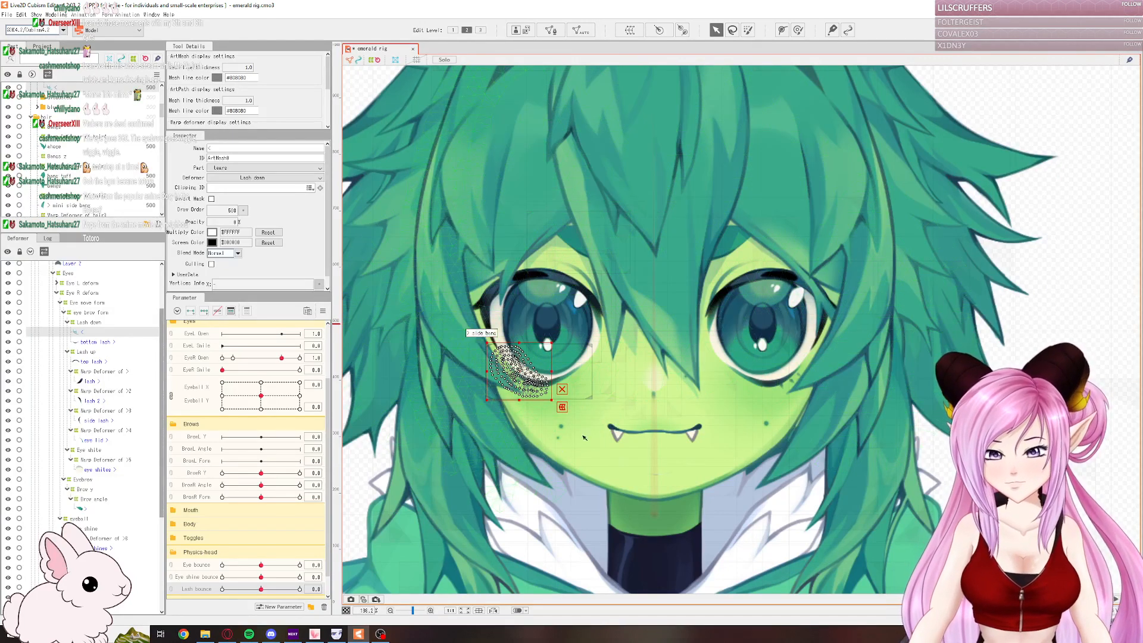
pyautogui.click(87, 303)
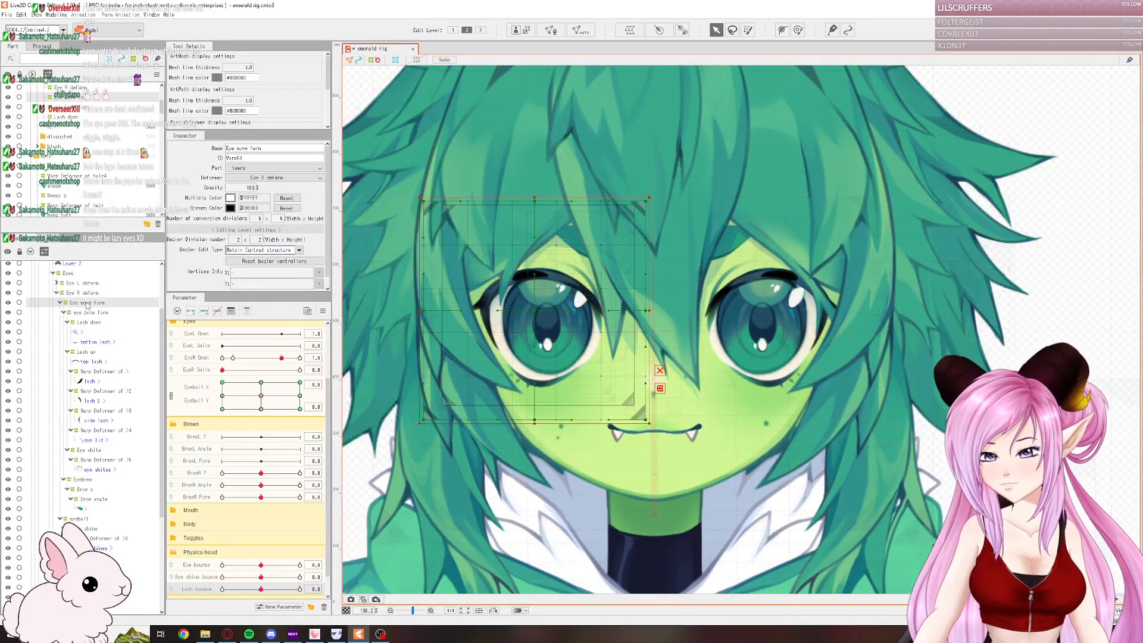
pyautogui.click(60, 304)
pyautogui.scroll(2, 60, 369)
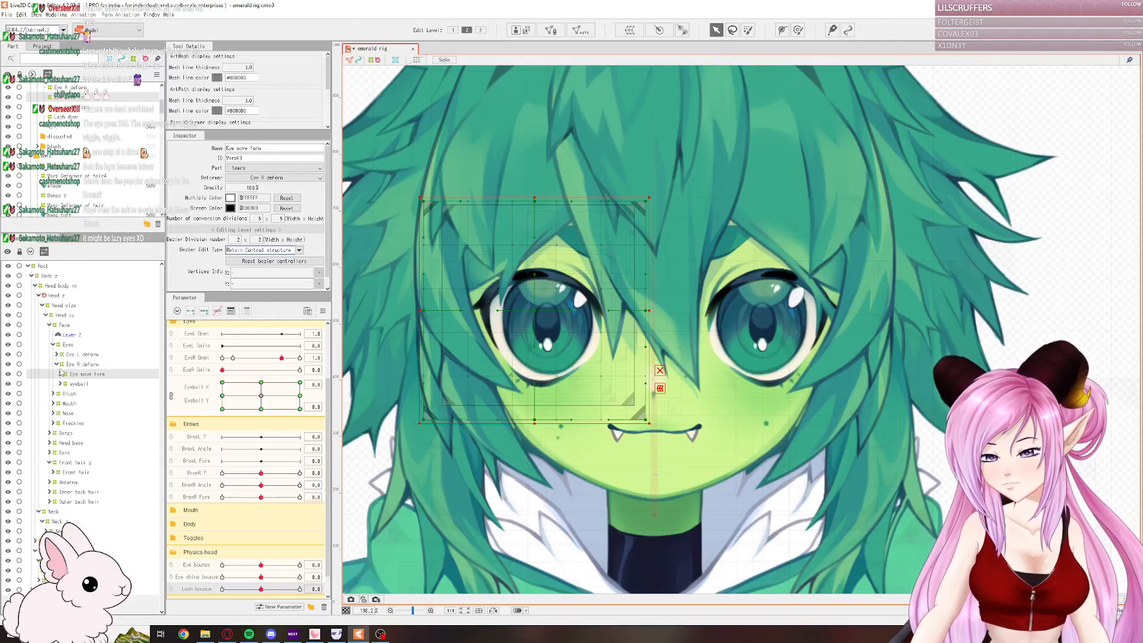
pyautogui.click(81, 365)
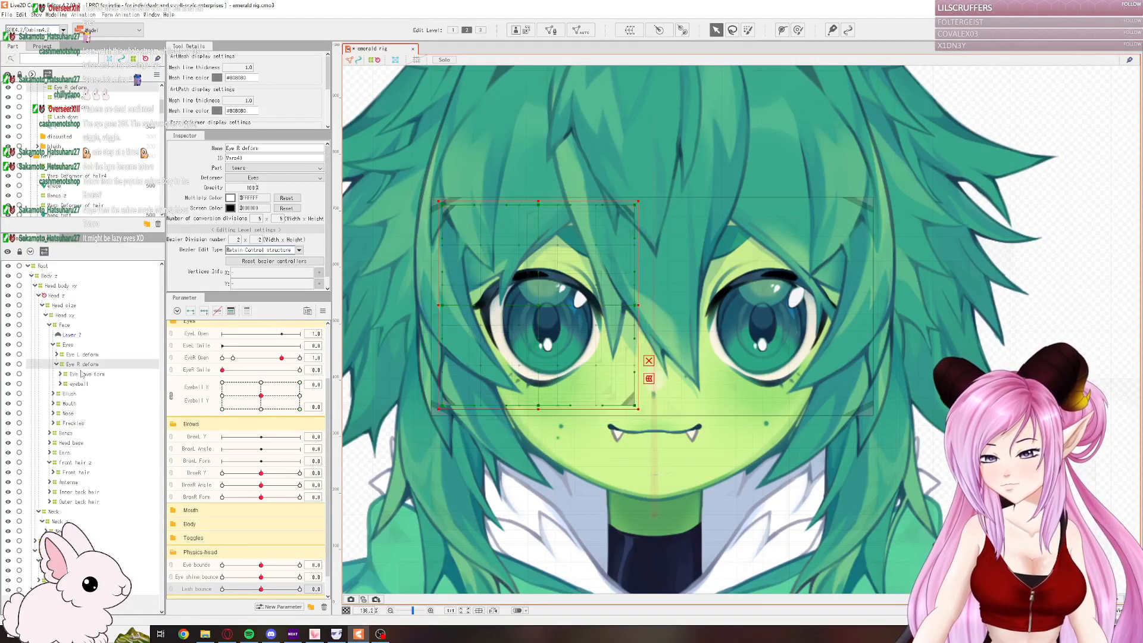
pyautogui.click(69, 374)
pyautogui.keyDown('ctrl'); pyautogui.click(79, 384); pyautogui.keyUp('ctrl')
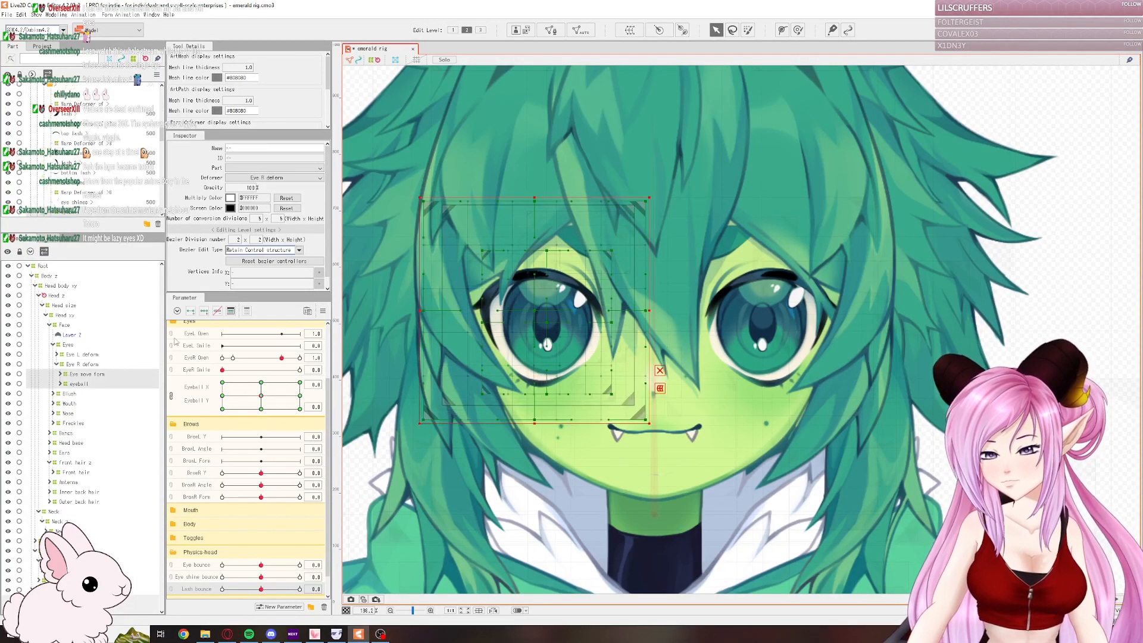
pyautogui.click(629, 29)
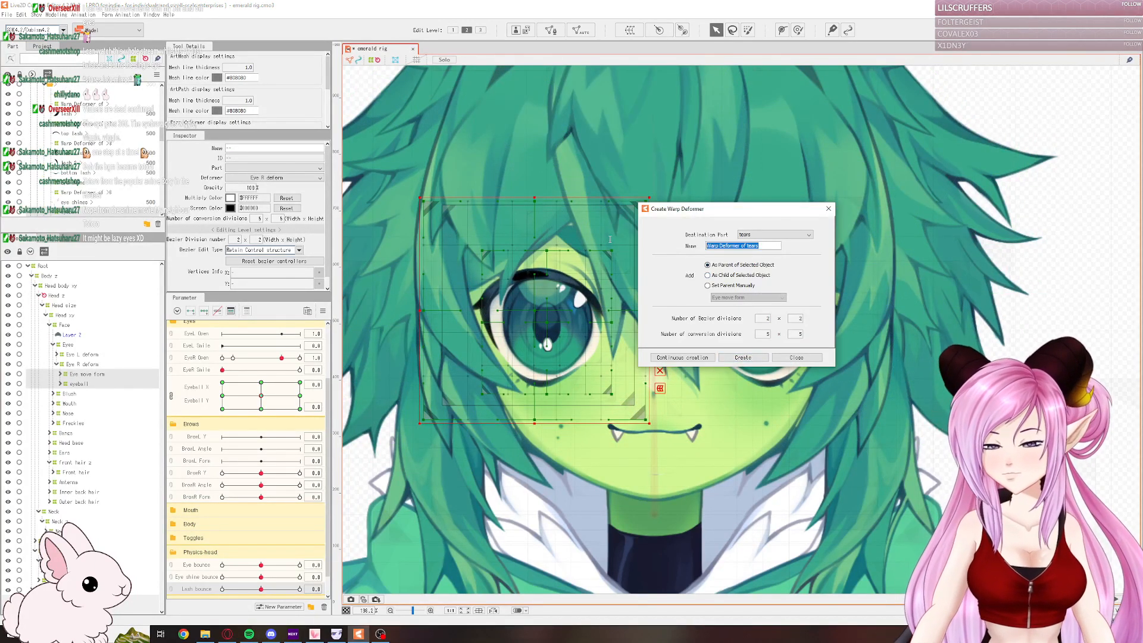
pyautogui.write('Eye R c')
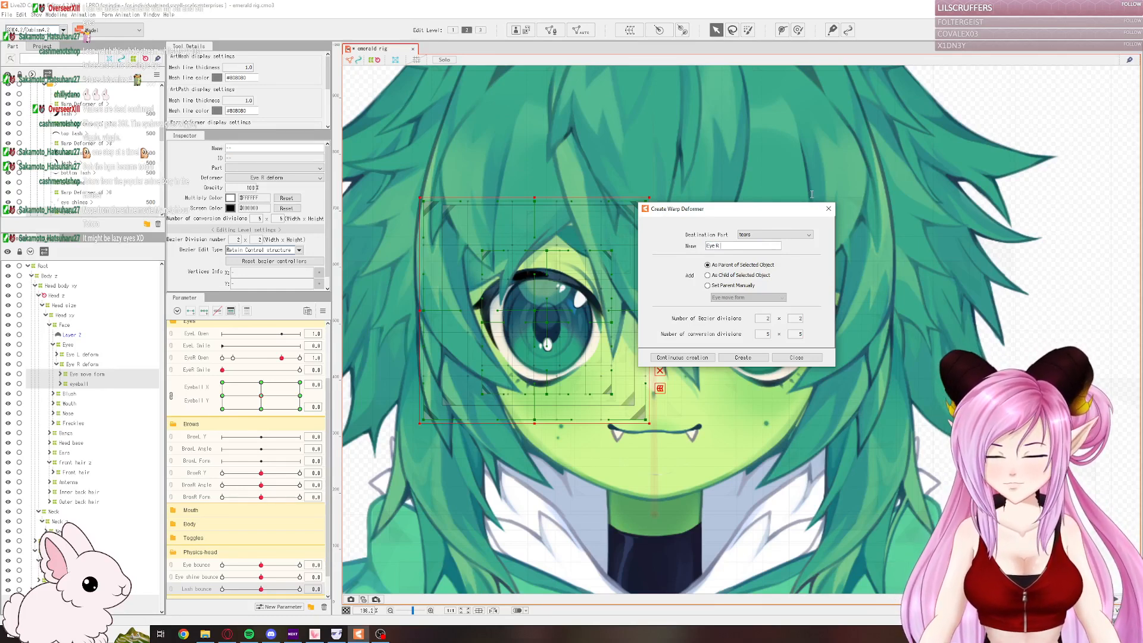
pyautogui.click(750, 359)
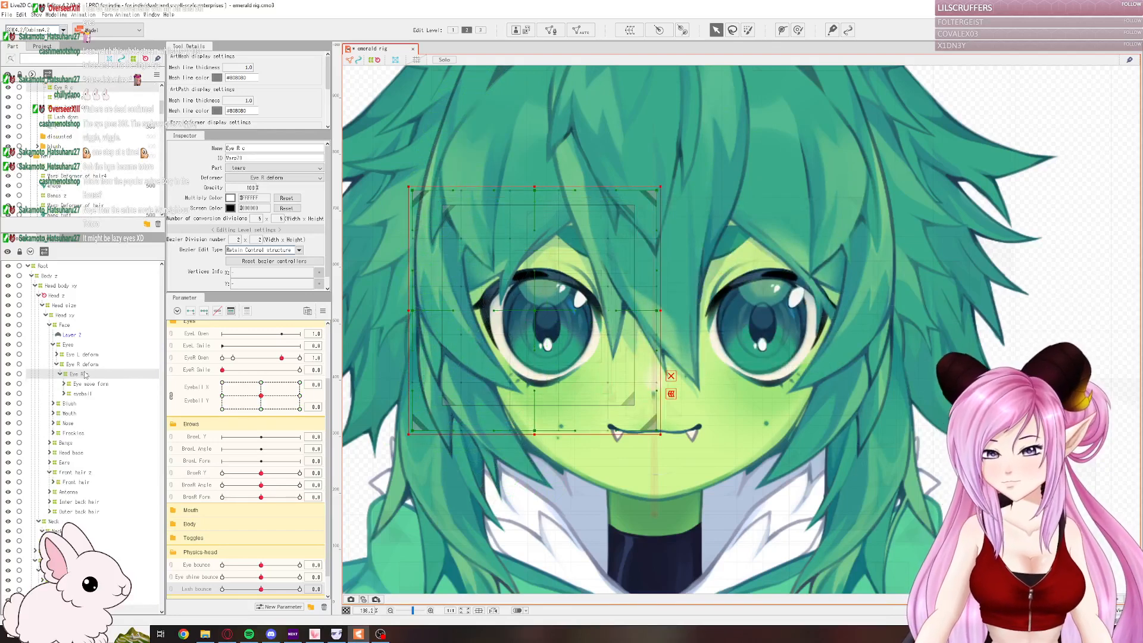
# - Expand the Eye move form and eyeball deformers under Eye R c, along with the eyebrow form and Lash down deformers
pyautogui.click(63, 384)
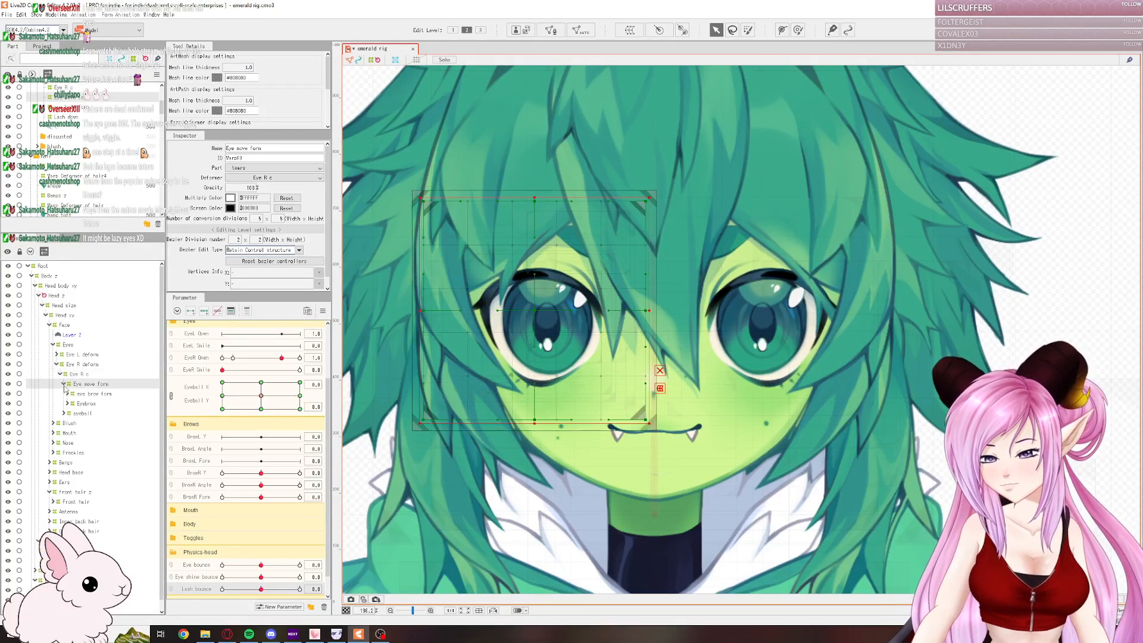
pyautogui.click(65, 415)
pyautogui.click(64, 413)
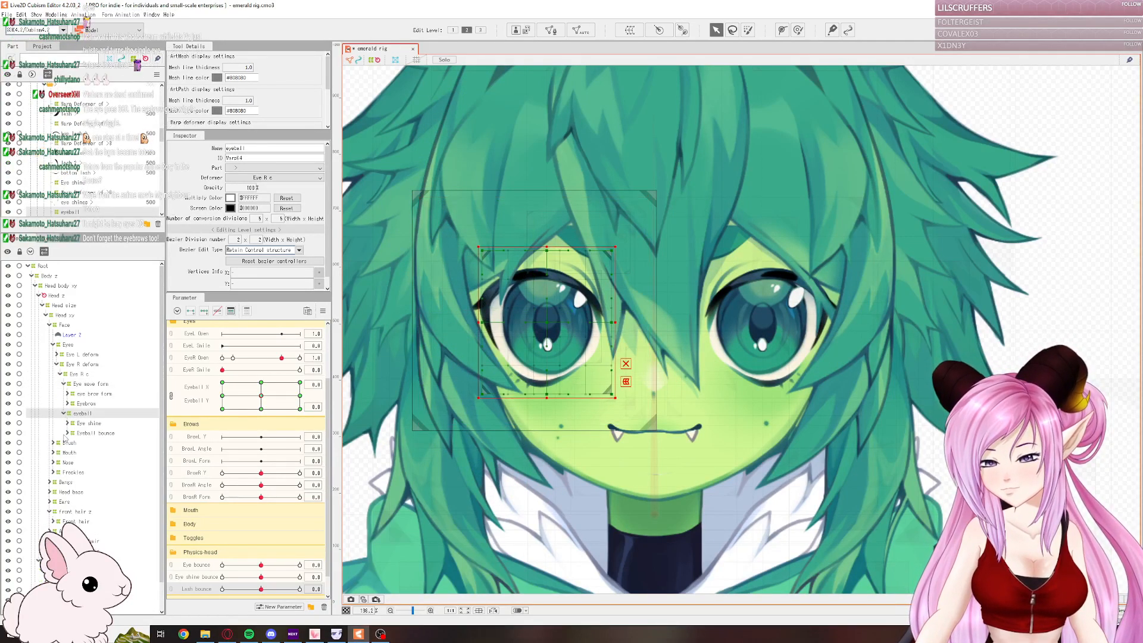
pyautogui.click(67, 395)
pyautogui.click(71, 404)
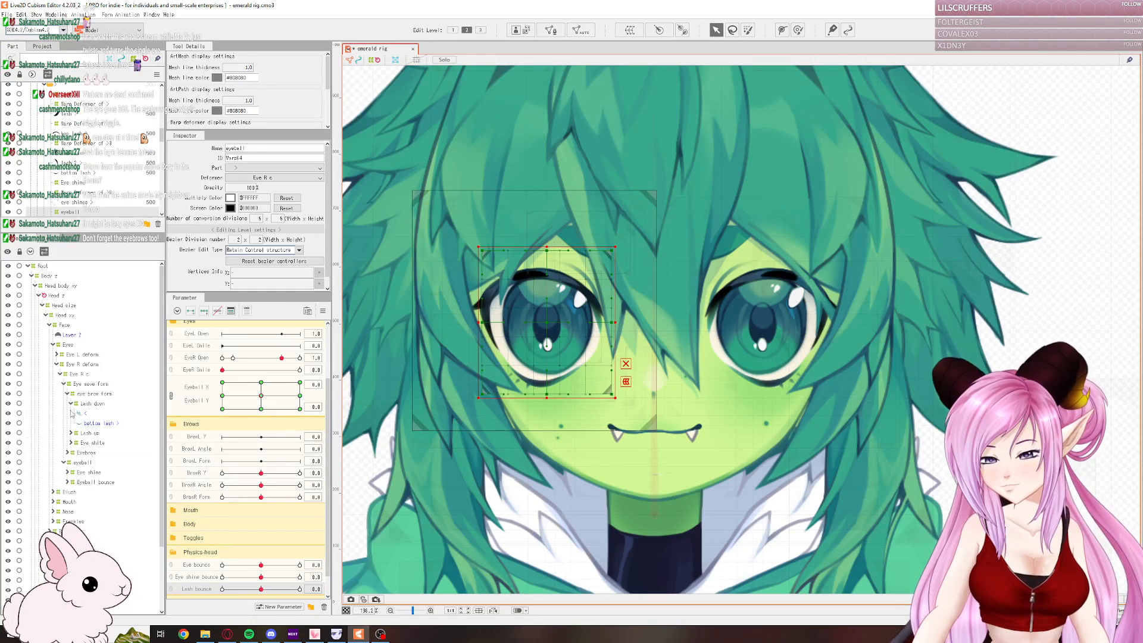
# - Expand the Lash up deformer and the warp deformers inside it to show the upper lash and eyelid meshes
pyautogui.click(71, 432)
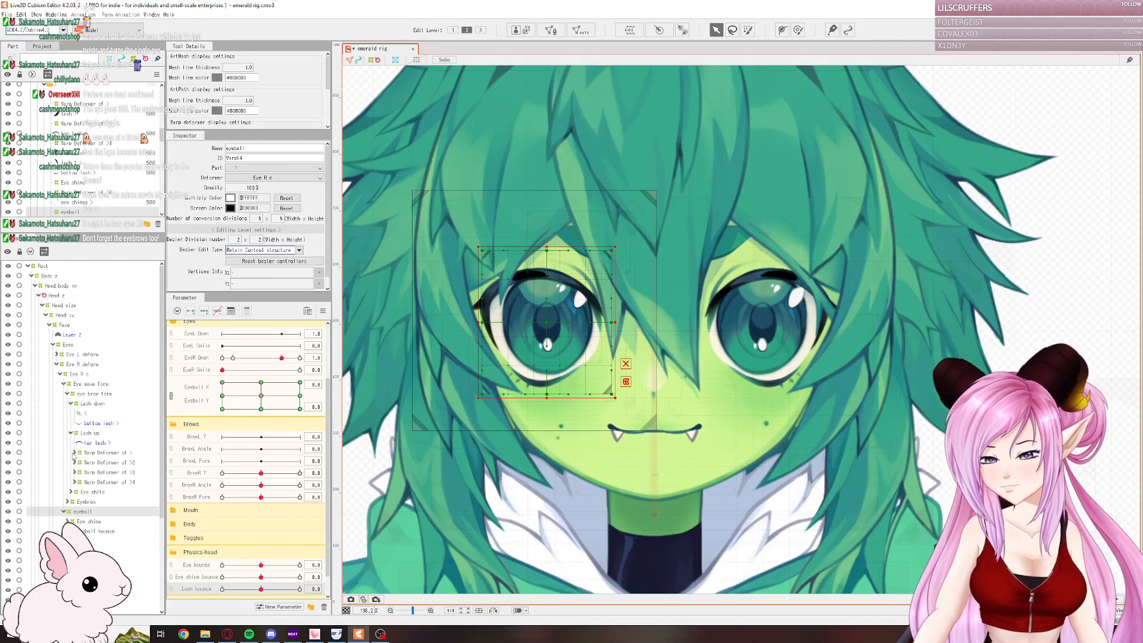
pyautogui.click(74, 453)
pyautogui.click(75, 473)
pyautogui.click(74, 492)
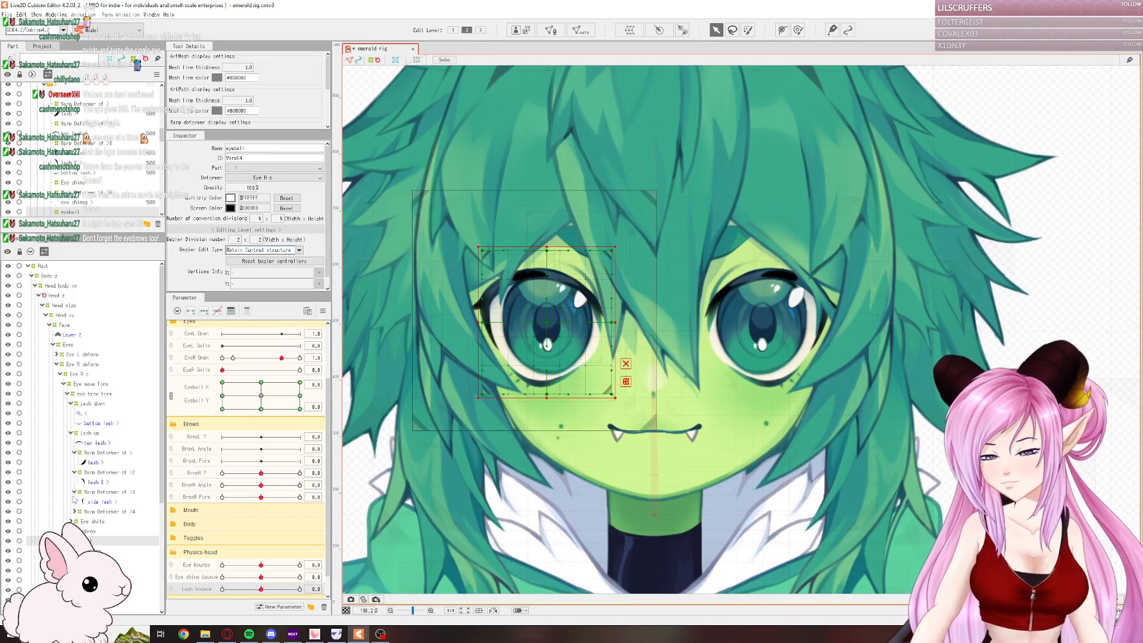
pyautogui.click(74, 512)
# - Expand the Eye white, Eyebrow, Brow Y, Brow angle and Eye shine deformers to reveal the rest of the right eye hierarchy
pyautogui.scroll(-2, 107, 508)
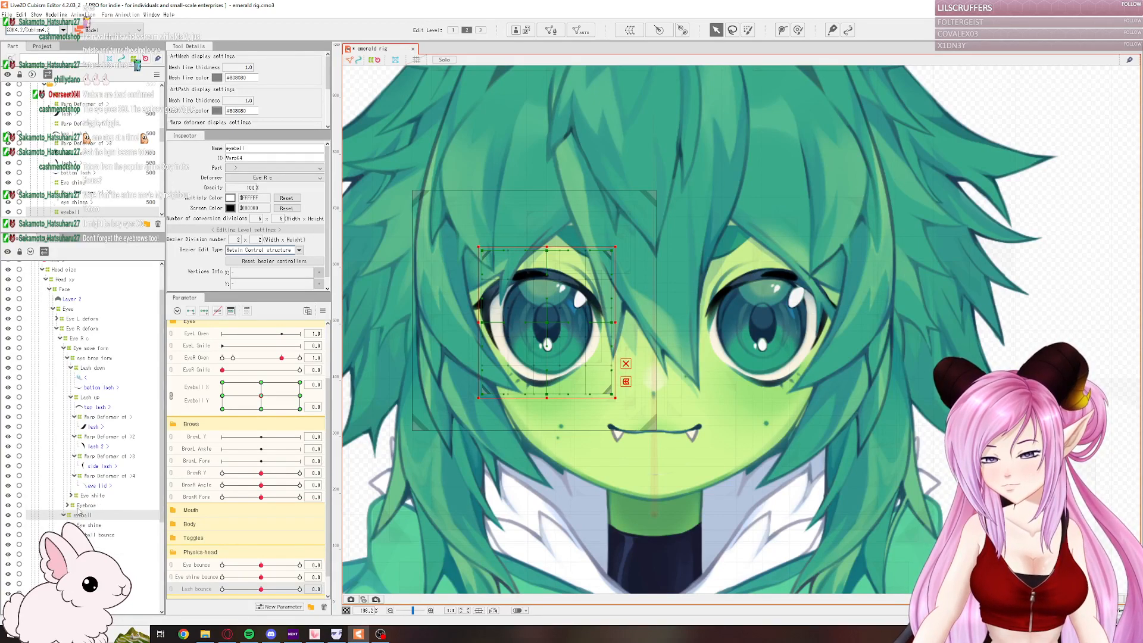
pyautogui.click(71, 496)
pyautogui.scroll(-2, 69, 512)
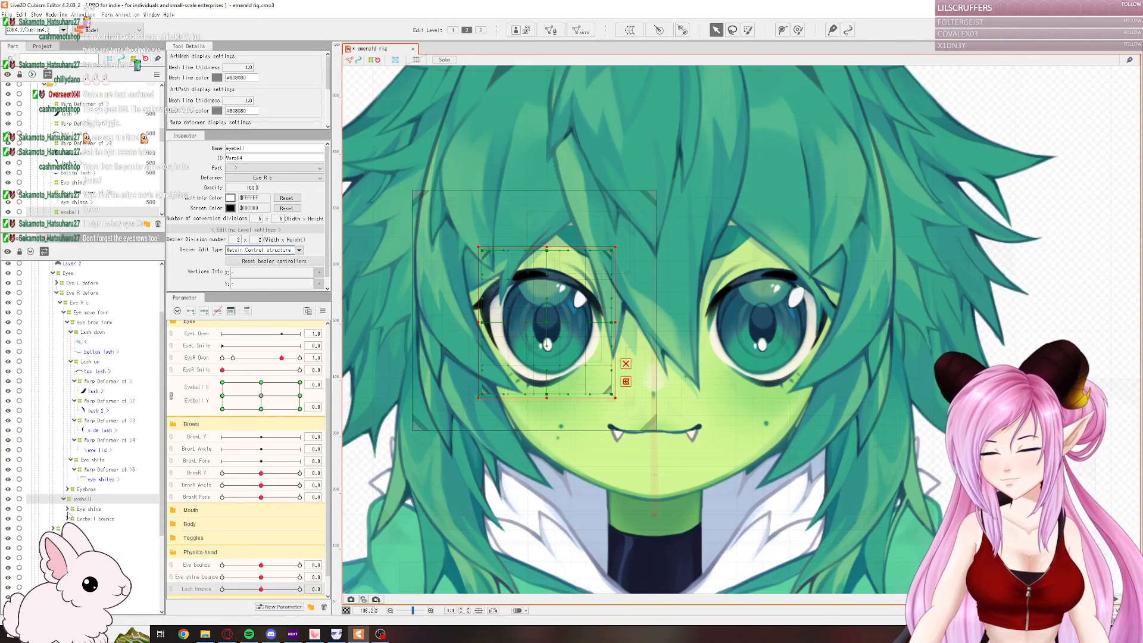
pyautogui.click(68, 490)
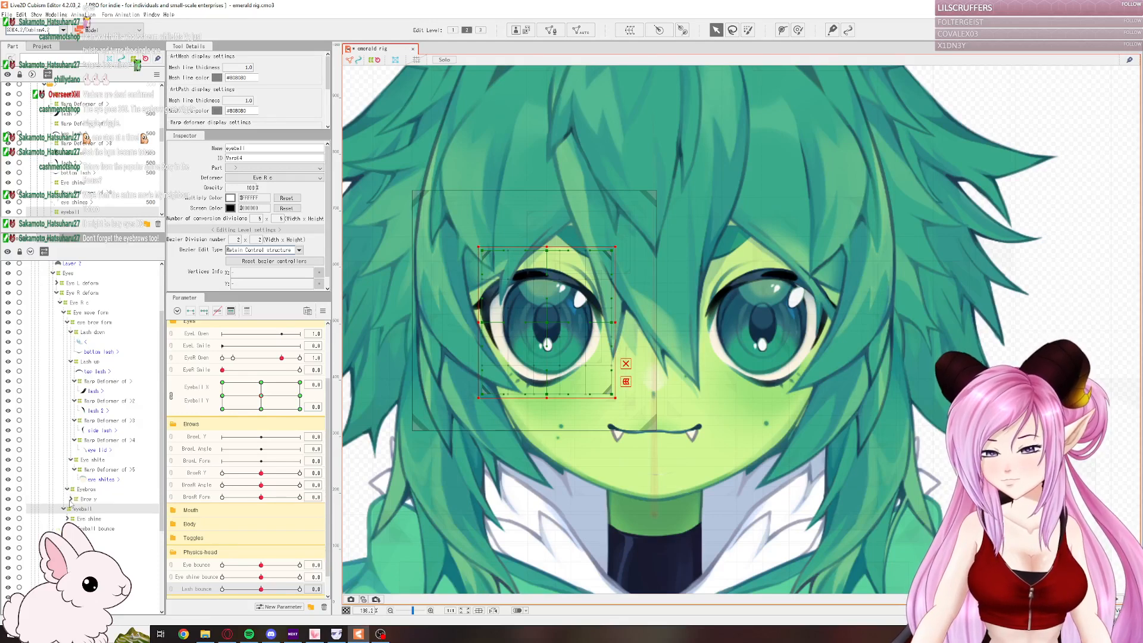
pyautogui.click(71, 498)
pyautogui.click(84, 509)
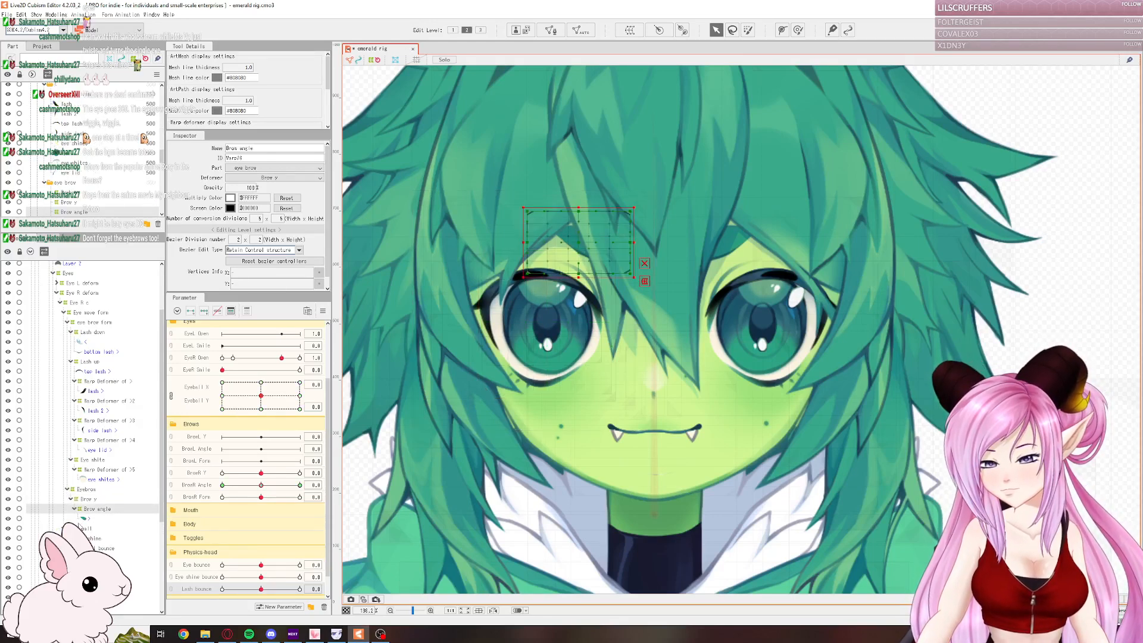
pyautogui.click(94, 538)
pyautogui.click(67, 538)
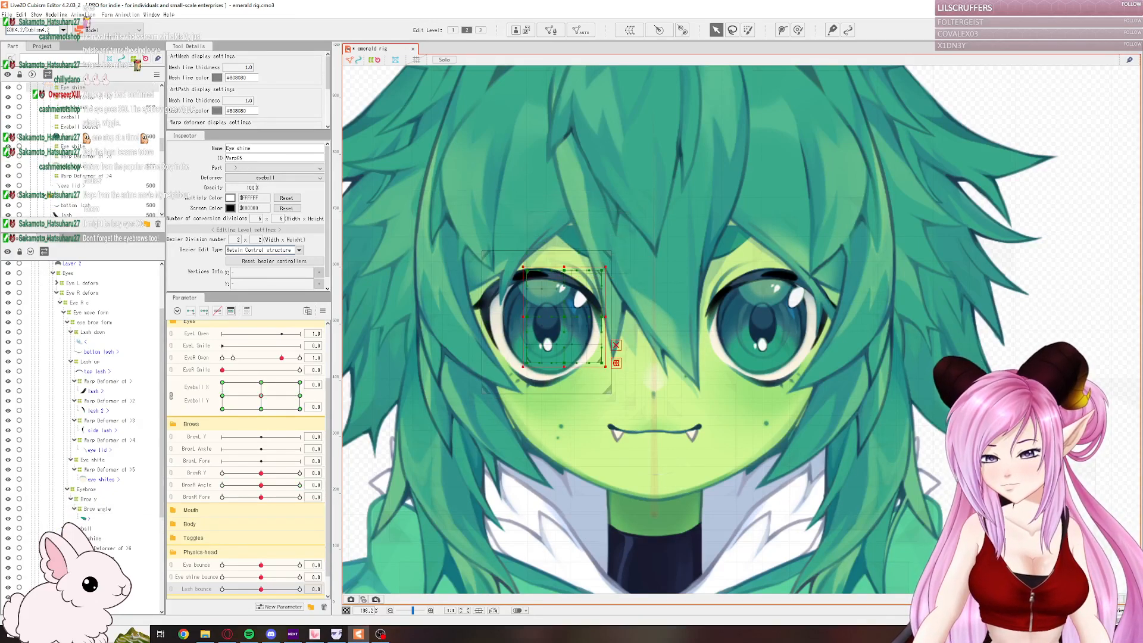
pyautogui.scroll(-1, 69, 530)
pyautogui.click(71, 513)
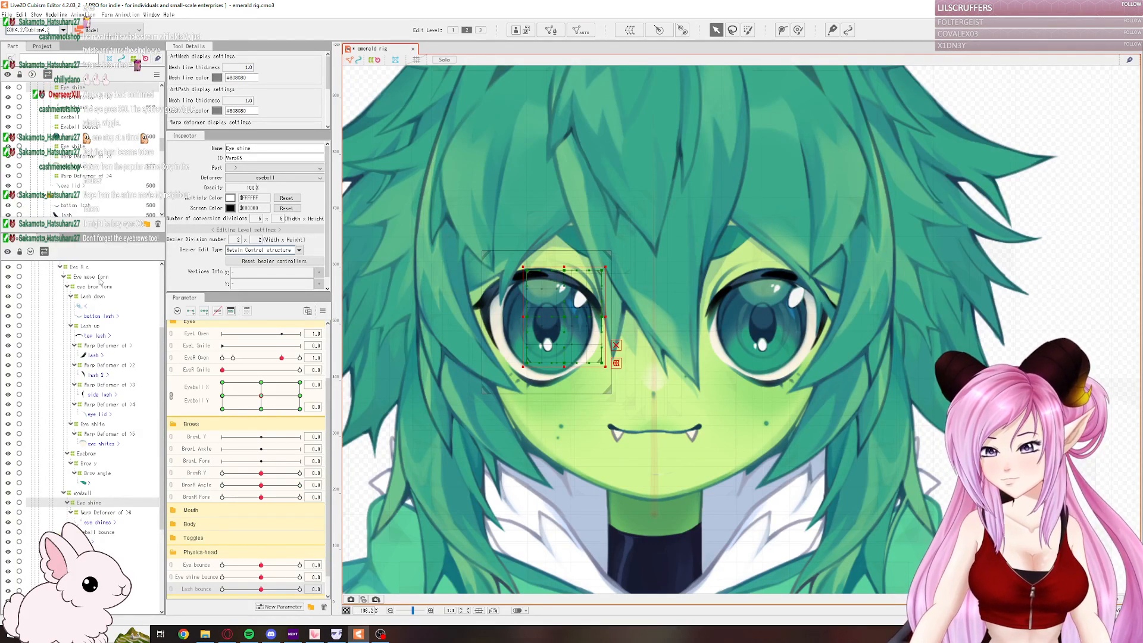
# - Duplicate the Eye R c deformer together with its child deformers and meshes by copying and pasting them
pyautogui.click(79, 267)
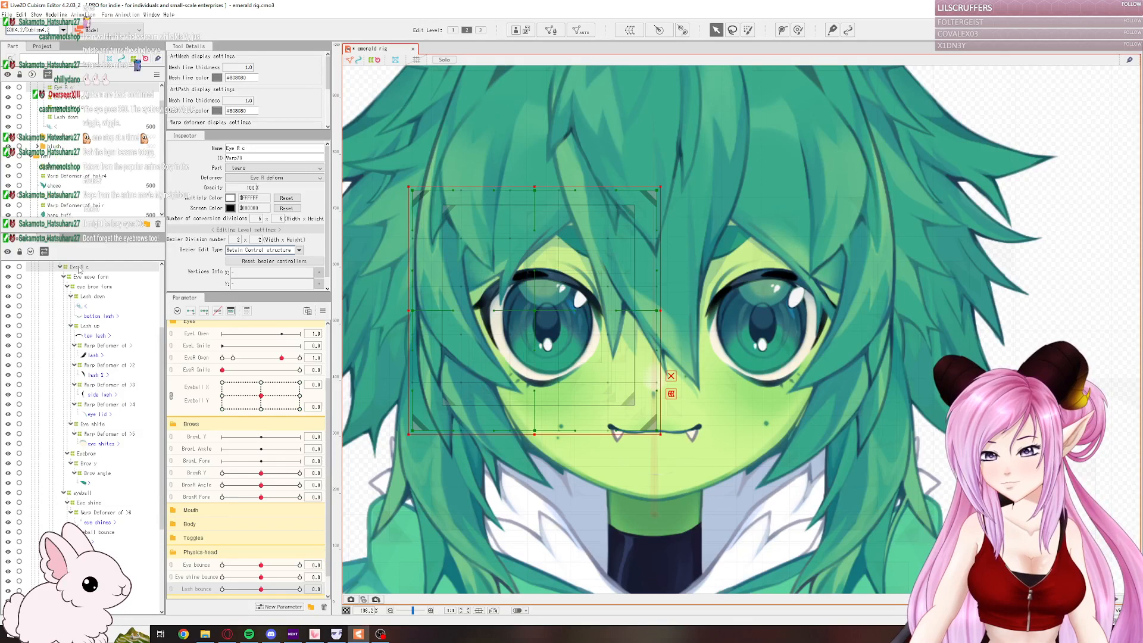
pyautogui.keyDown('shift'); pyautogui.click(100, 546); pyautogui.keyUp('shift')
pyautogui.scroll(1, 85, 344)
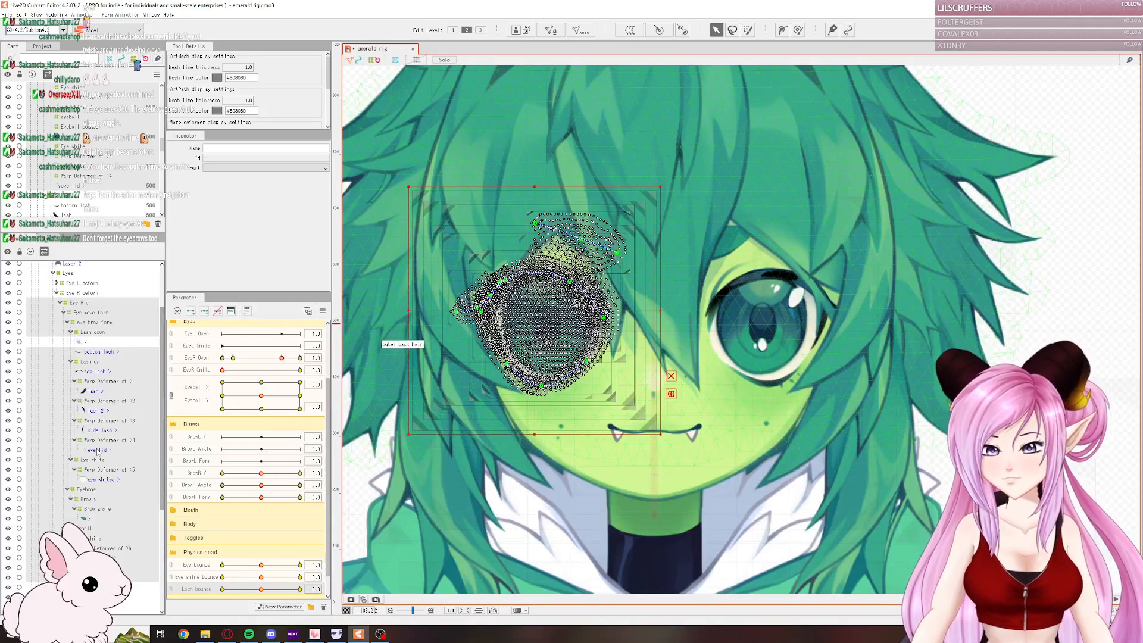
pyautogui.scroll(-2, 476, 314)
pyautogui.scroll(2, 552, 332)
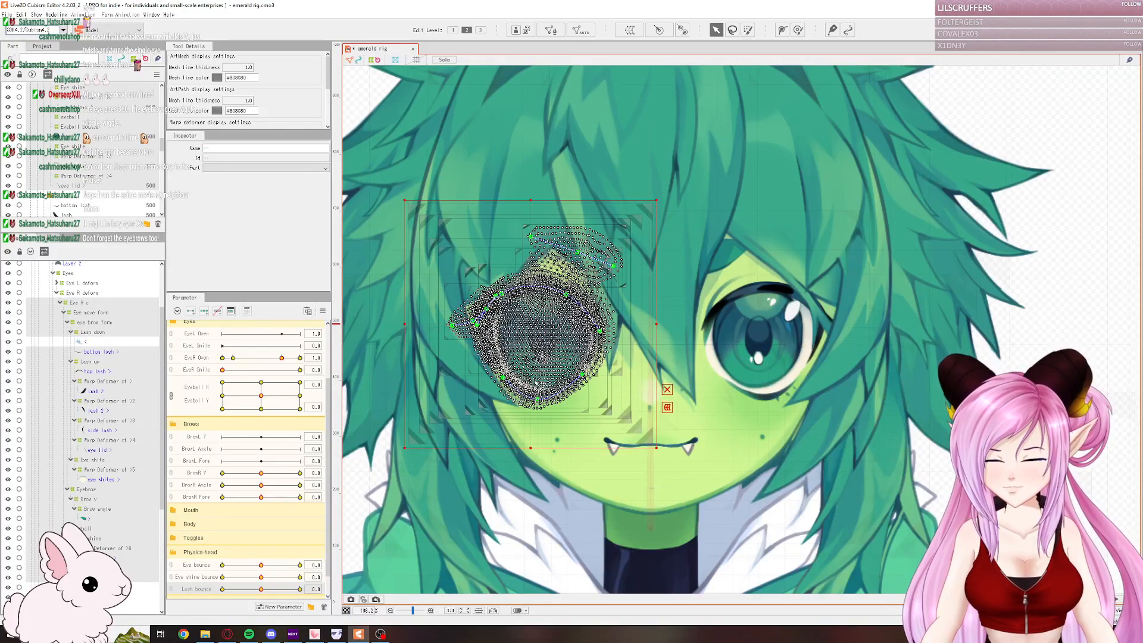
pyautogui.hotkey('ctrl', 'v')
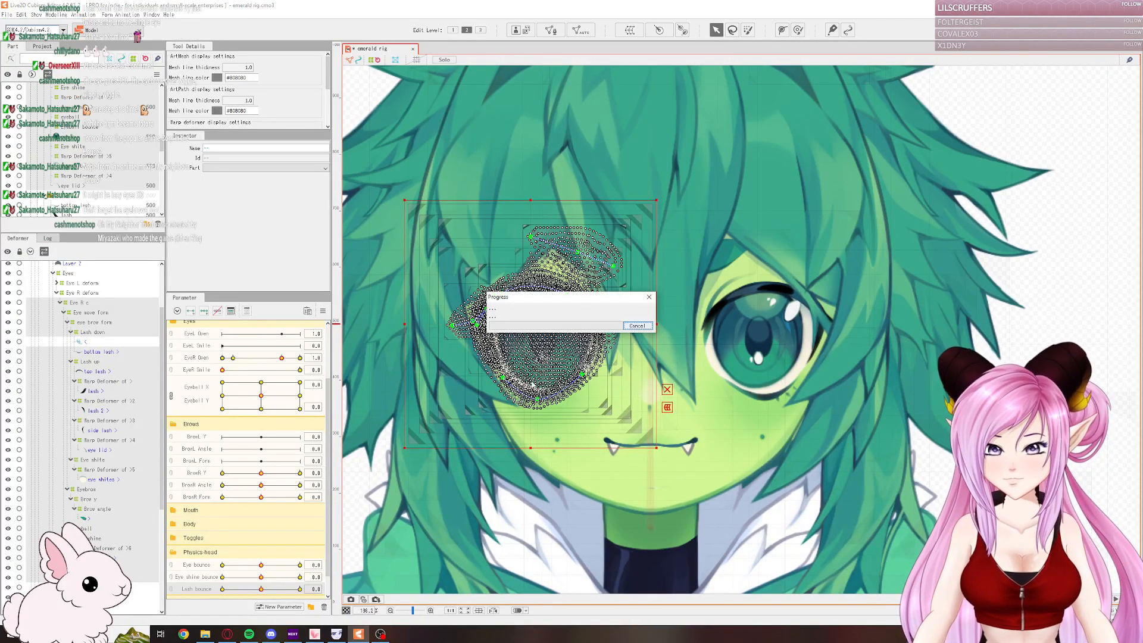
# - Reflect the pasted eye copy horizontally, with Eyeball X as the only reflected parameter
pyautogui.rightClick(556, 357)
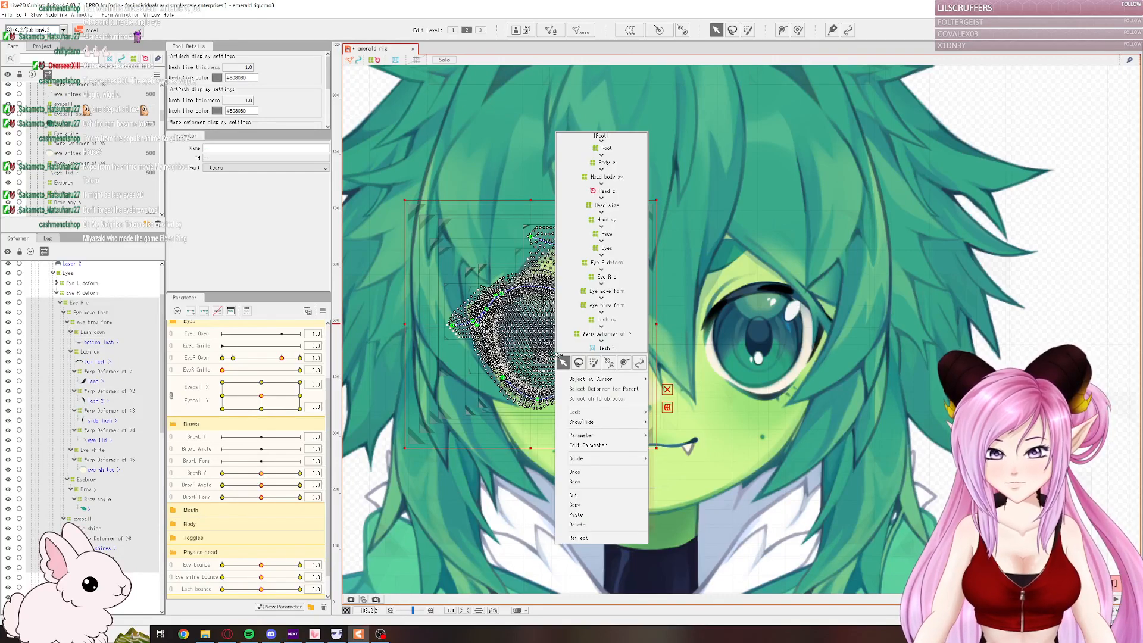
pyautogui.click(587, 537)
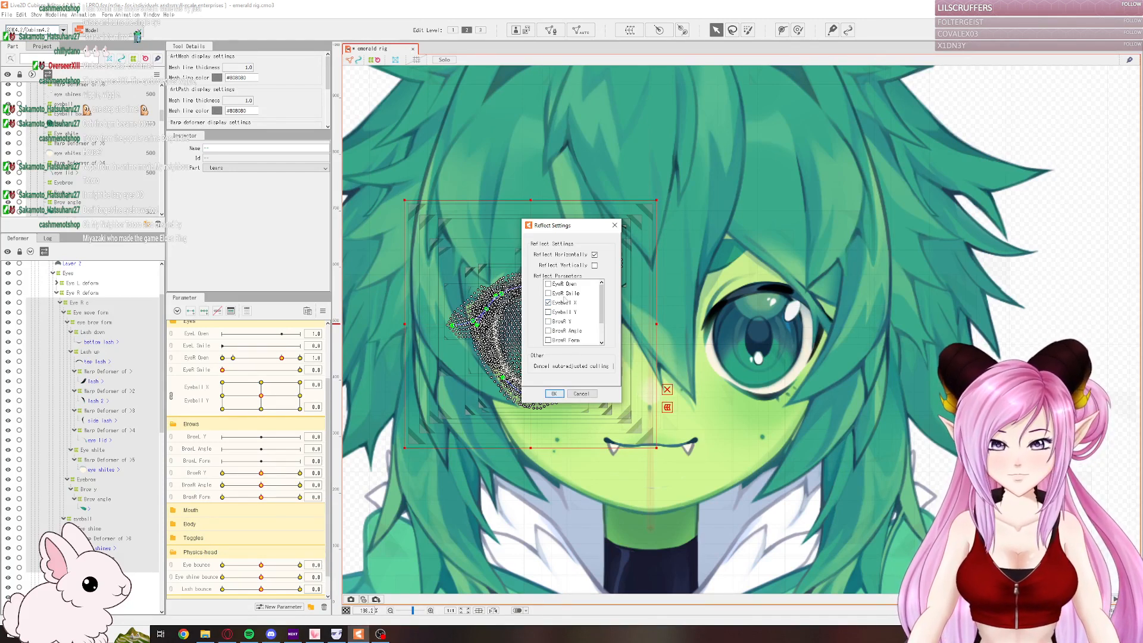
pyautogui.click(548, 302)
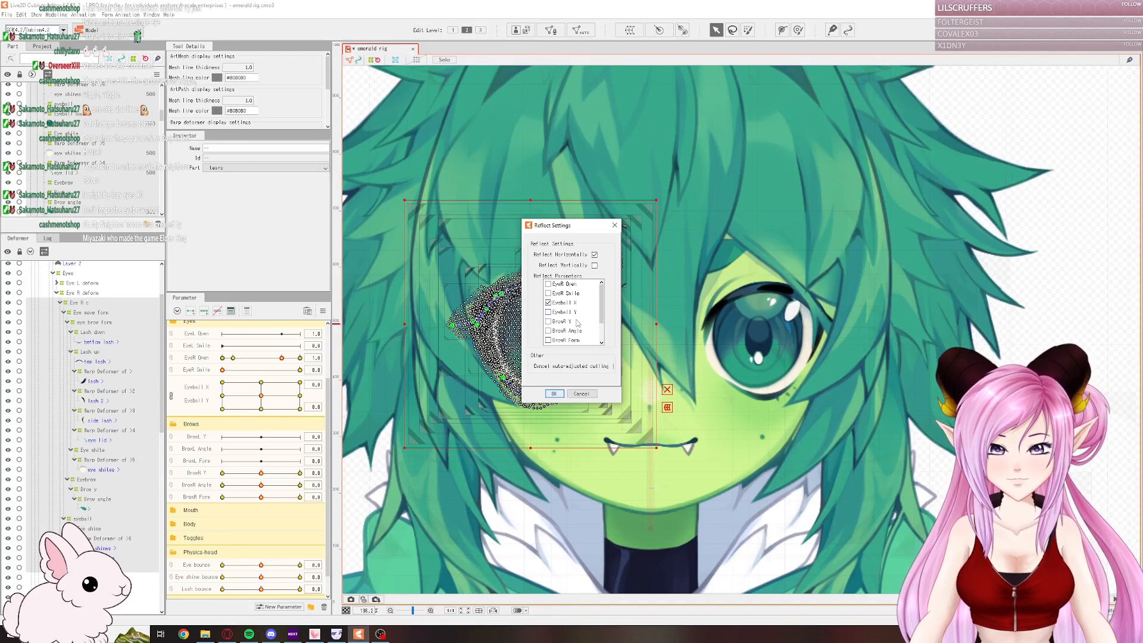
pyautogui.scroll(-2, 570, 324)
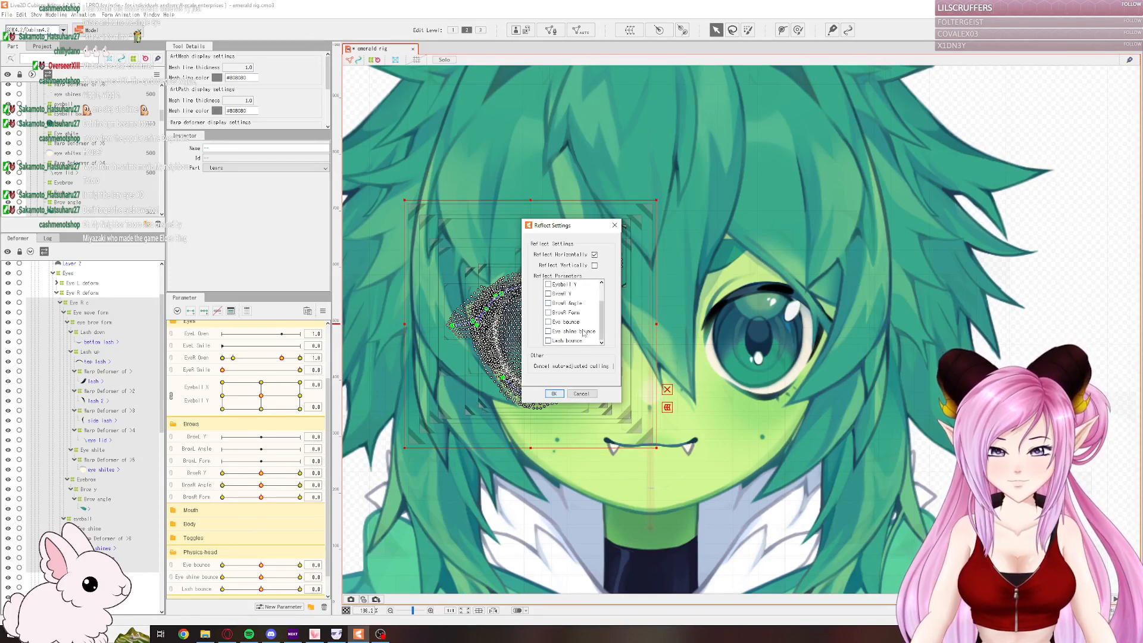
pyautogui.scroll(1, 581, 333)
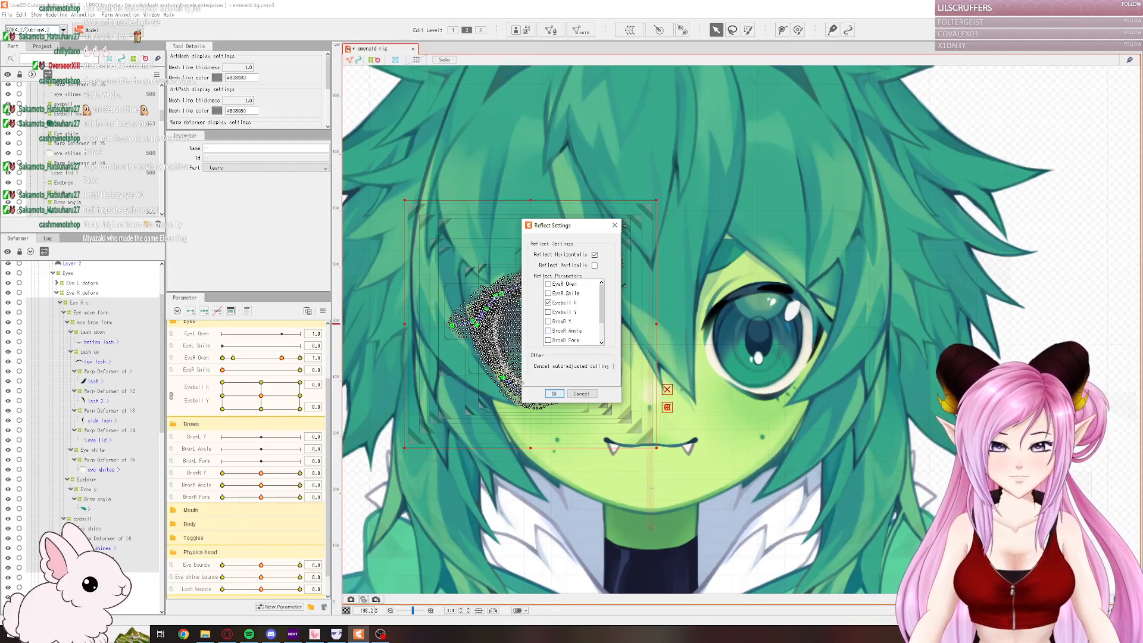
pyautogui.click(555, 394)
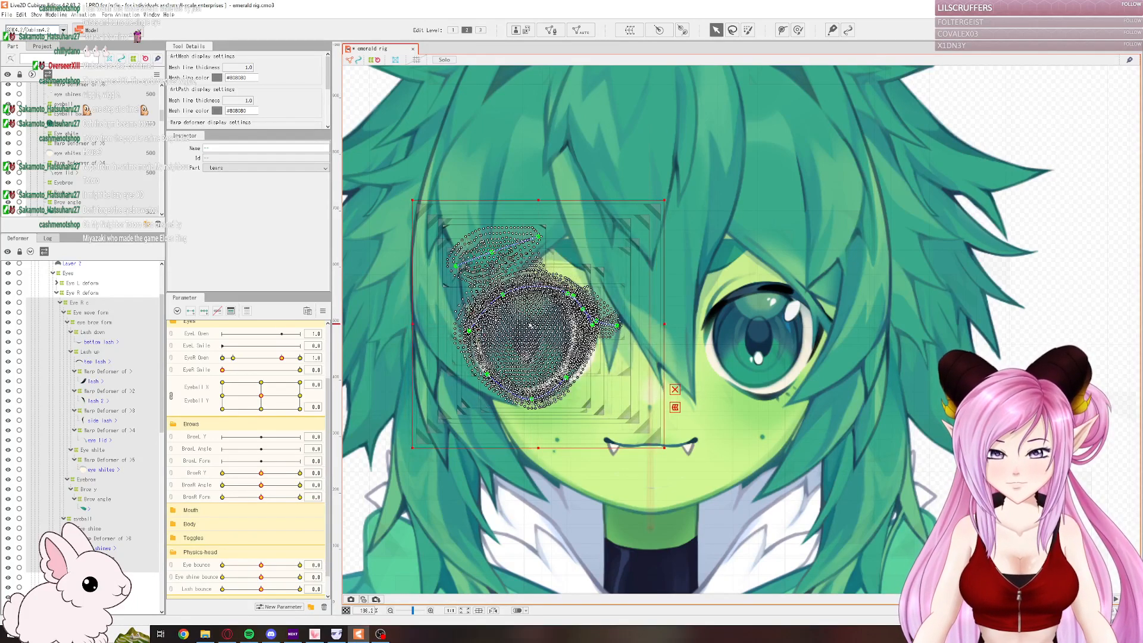
# - Move the mirrored eye copy across the face onto the character's other eye, and deselect it
pyautogui.moveTo(537, 330); pyautogui.dragTo(771, 331)
pyautogui.scroll(5, 767, 311)
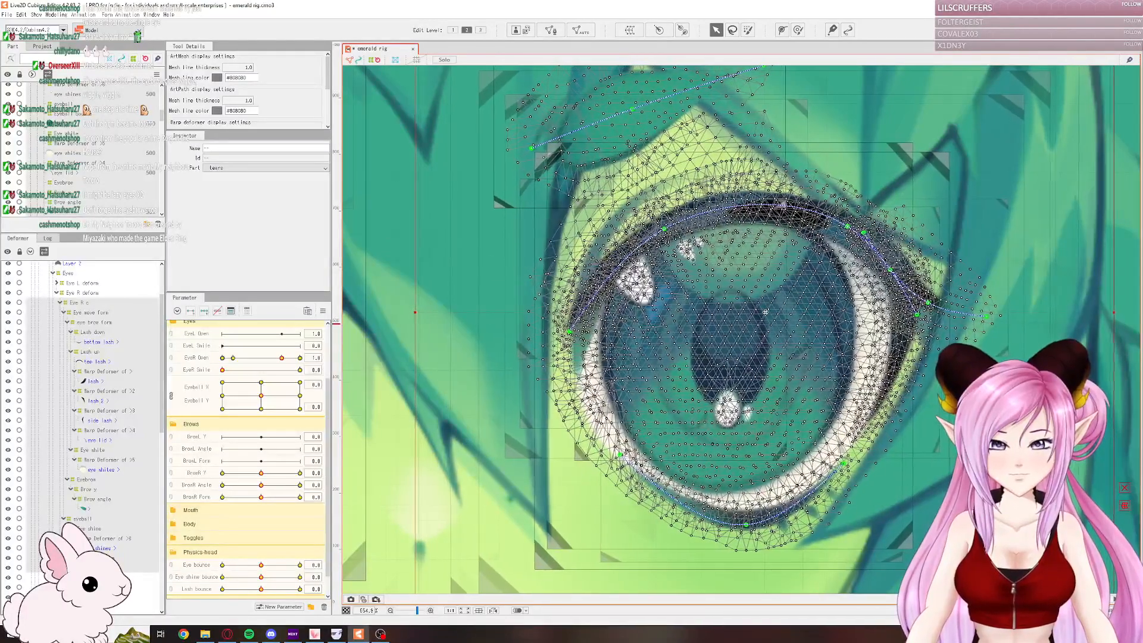
pyautogui.scroll(-3, 764, 313)
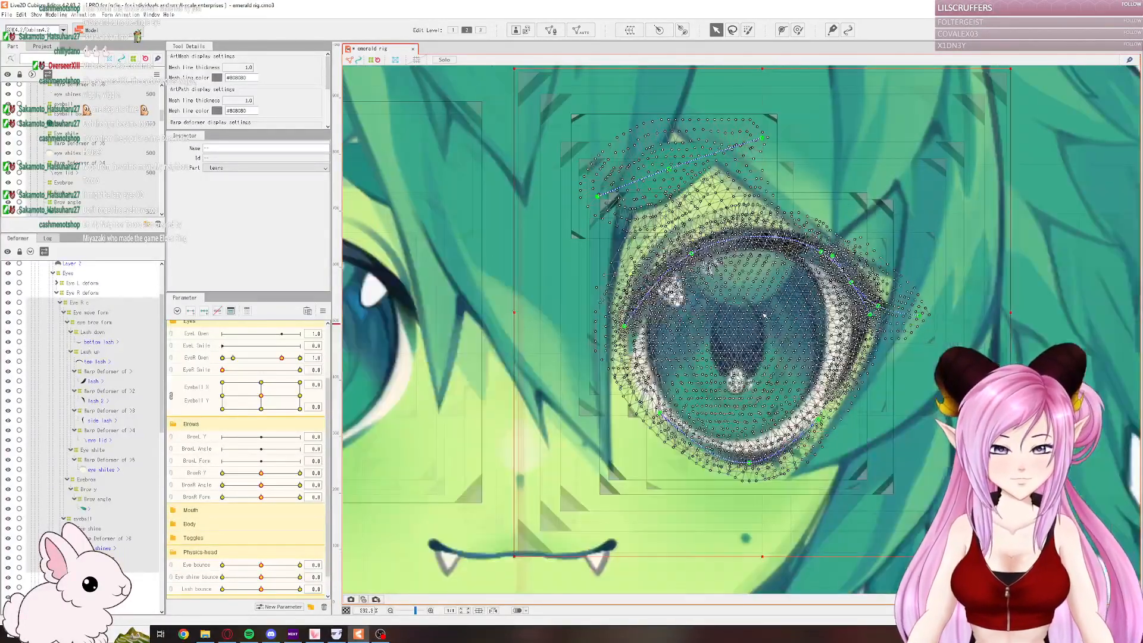
pyautogui.scroll(-6, 764, 303)
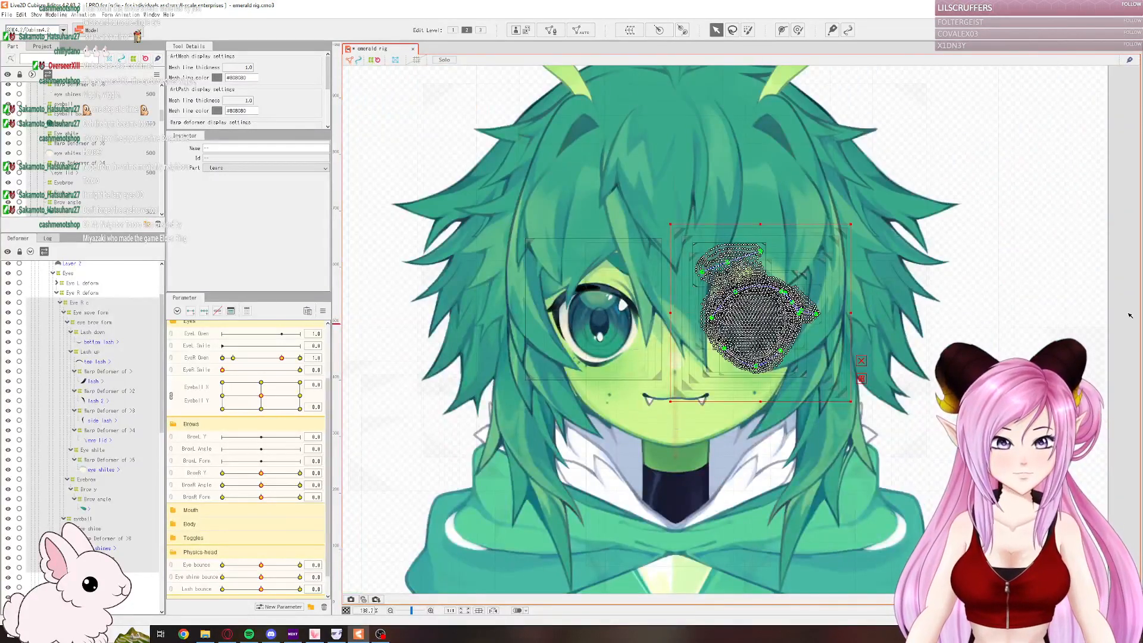
pyautogui.click(1130, 316)
pyautogui.scroll(-2, 739, 316)
pyautogui.scroll(2, 798, 291)
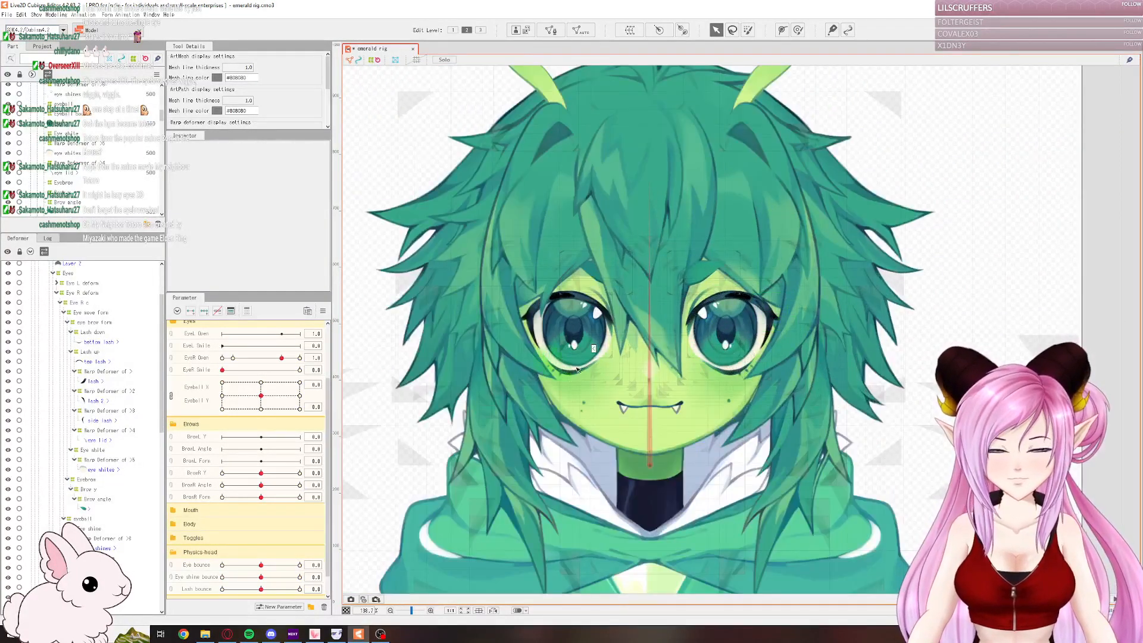
# - Test the EyeR Open parameter and examine both eyes on the model
pyautogui.scroll(3, 260, 395)
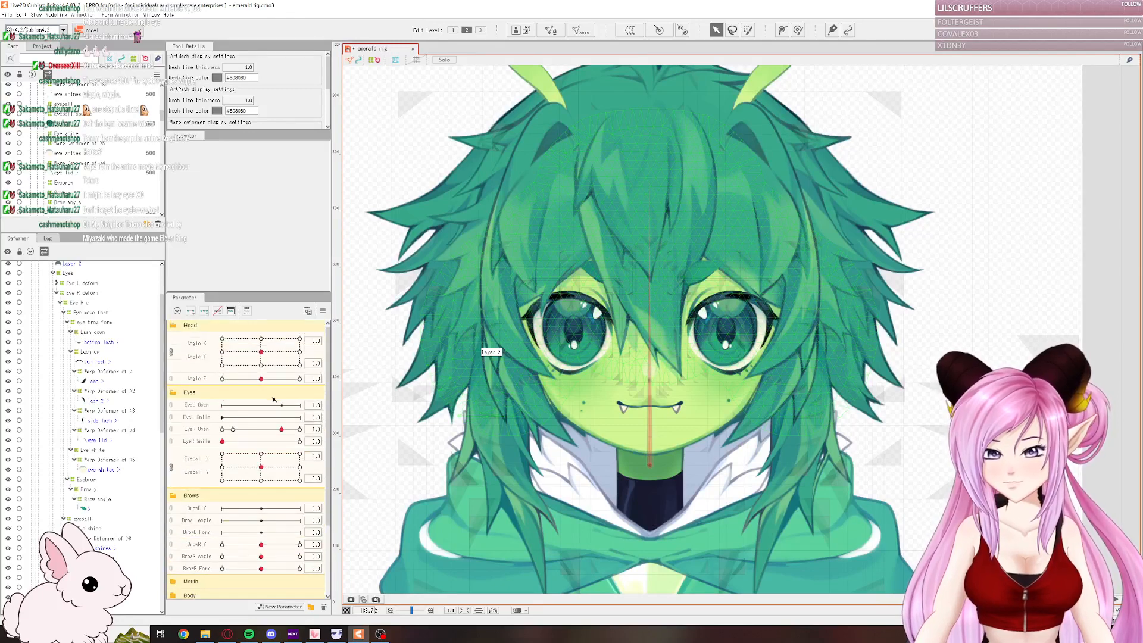
pyautogui.moveTo(282, 429)
pyautogui.mouseDown()
pyautogui.moveTo(204, 442)
pyautogui.moveTo(315, 432)
pyautogui.moveTo(192, 447)
pyautogui.moveTo(310, 445)
pyautogui.moveTo(232, 443)
pyautogui.moveTo(297, 442)
pyautogui.mouseUp()
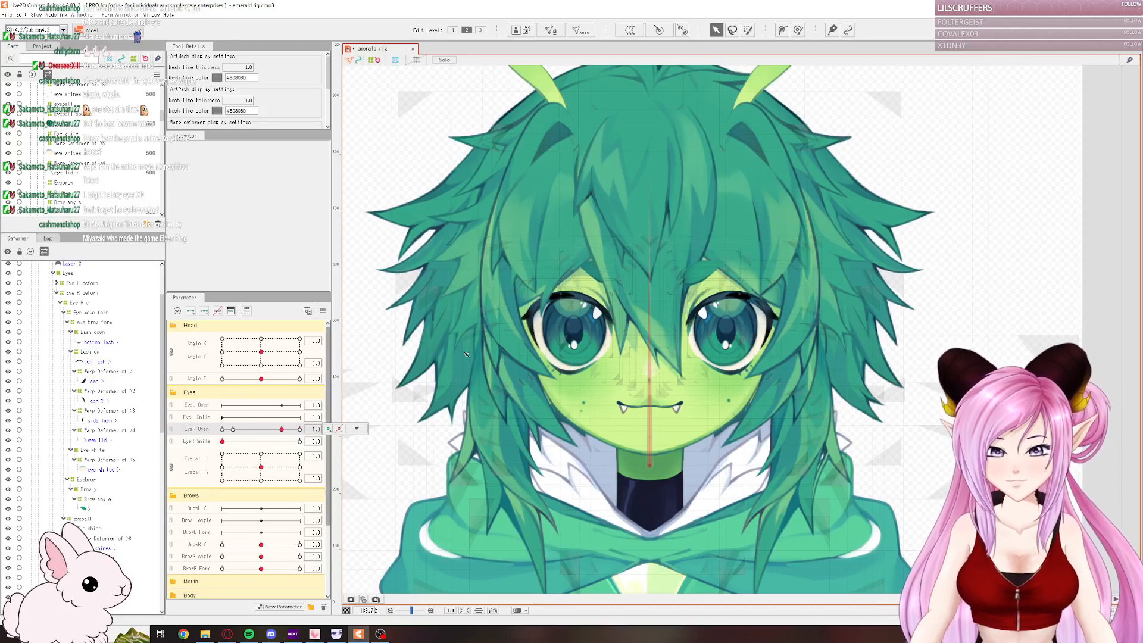
pyautogui.scroll(-2, 618, 299)
pyautogui.scroll(2, 763, 301)
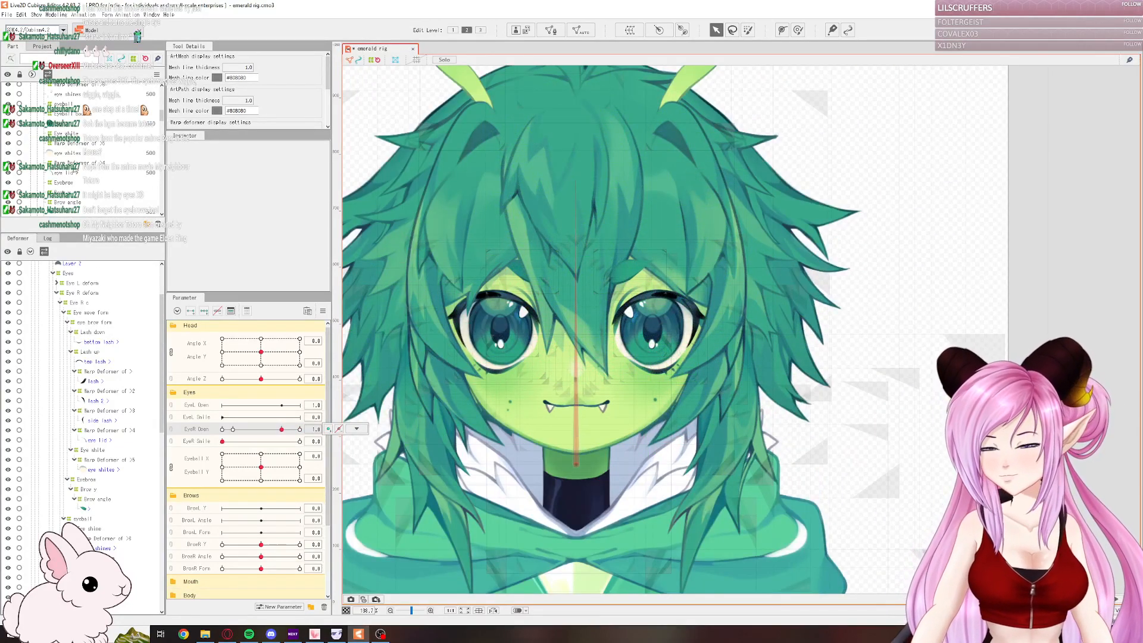
# - Search the part list for the copied eye's deformers and meshes, checking the lash mesh and its warp deformer
pyautogui.scroll(3, 107, 171)
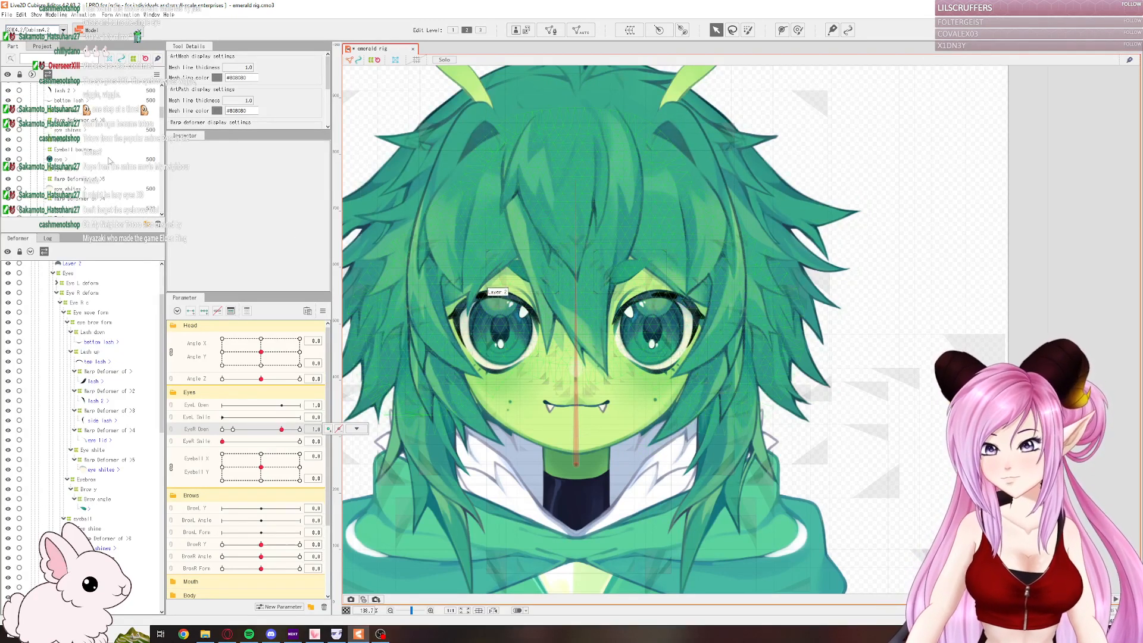
pyautogui.scroll(-2, 81, 171)
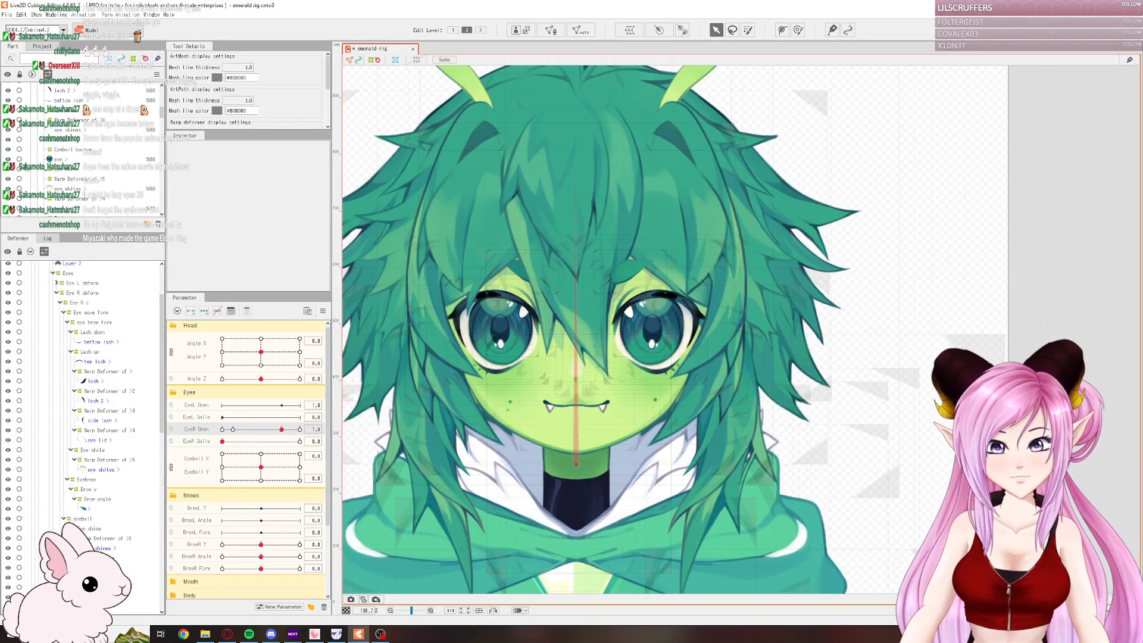
pyautogui.scroll(5, 39, 176)
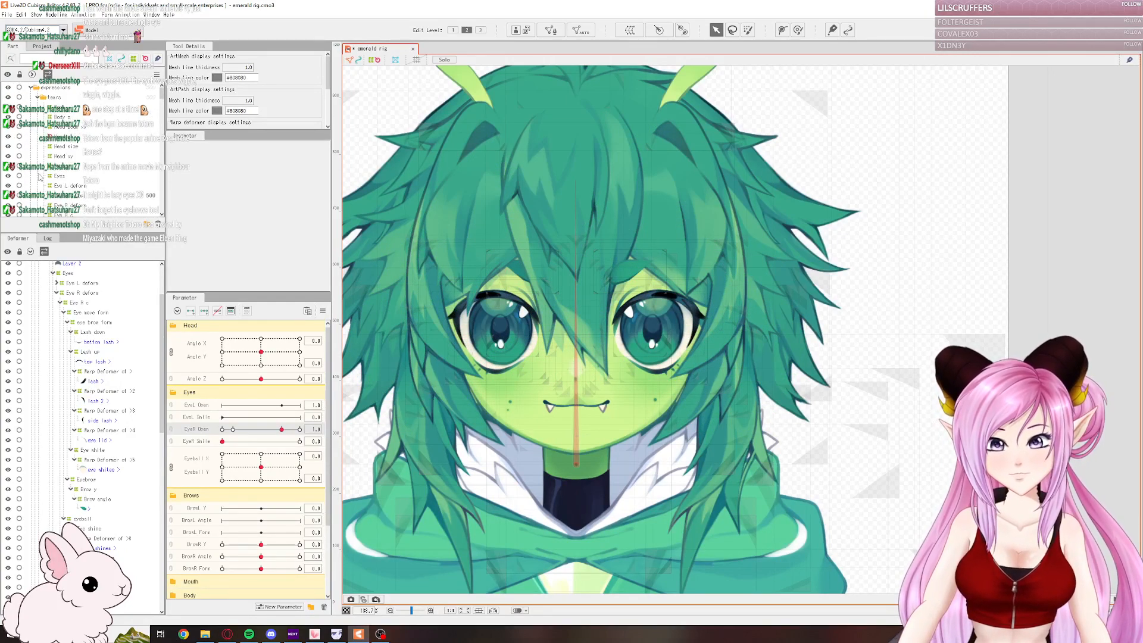
pyautogui.scroll(-5, 92, 174)
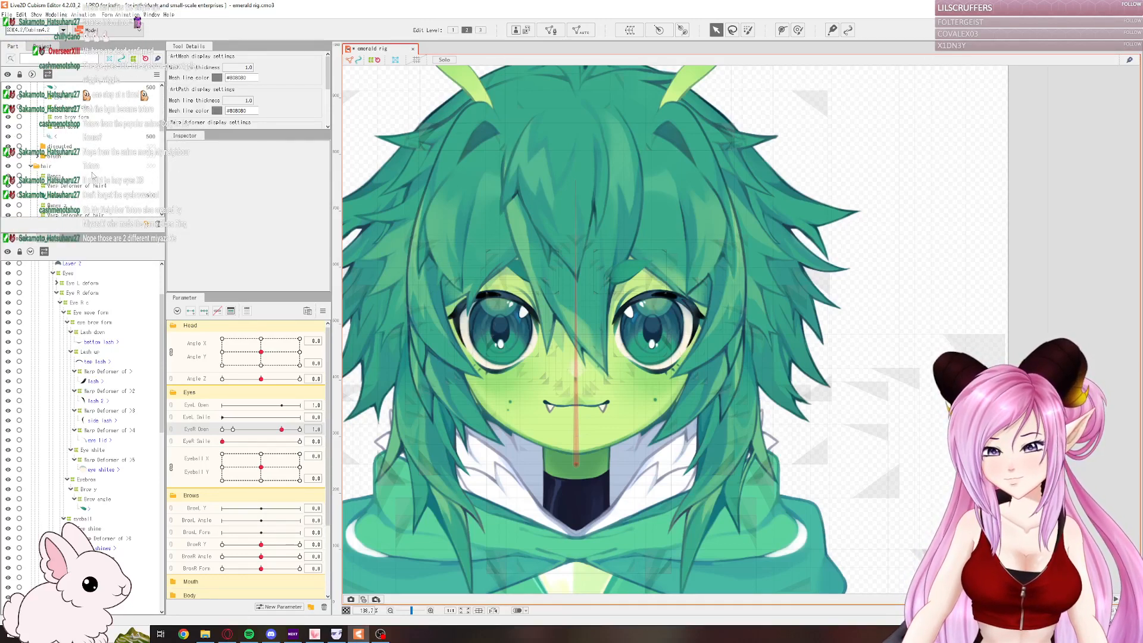
pyautogui.scroll(-3, 92, 174)
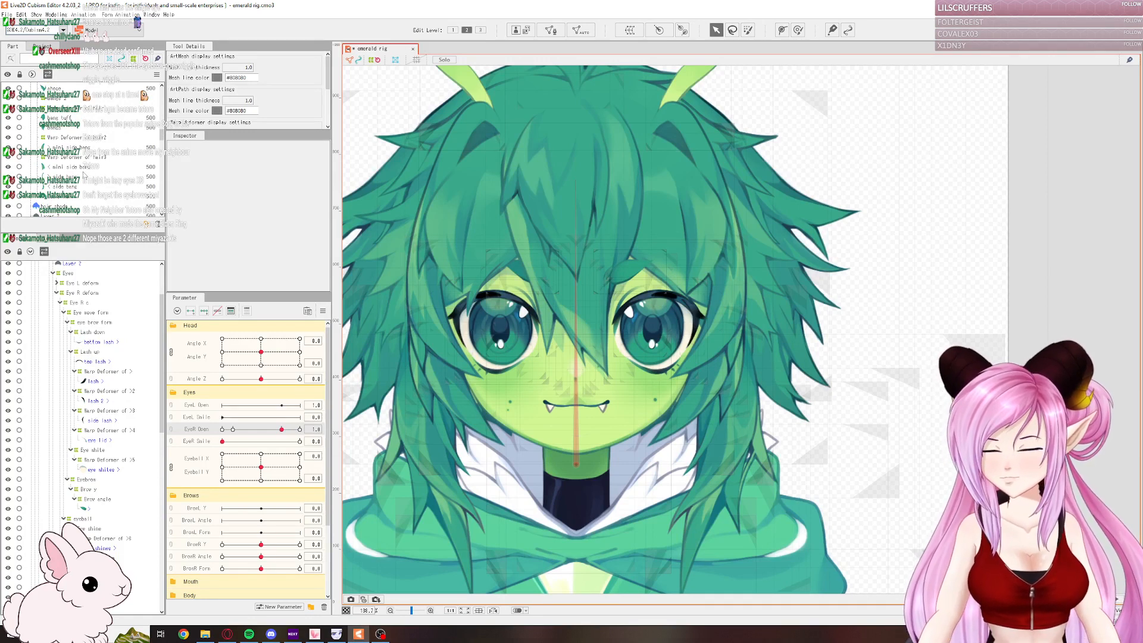
pyautogui.scroll(-8, 65, 171)
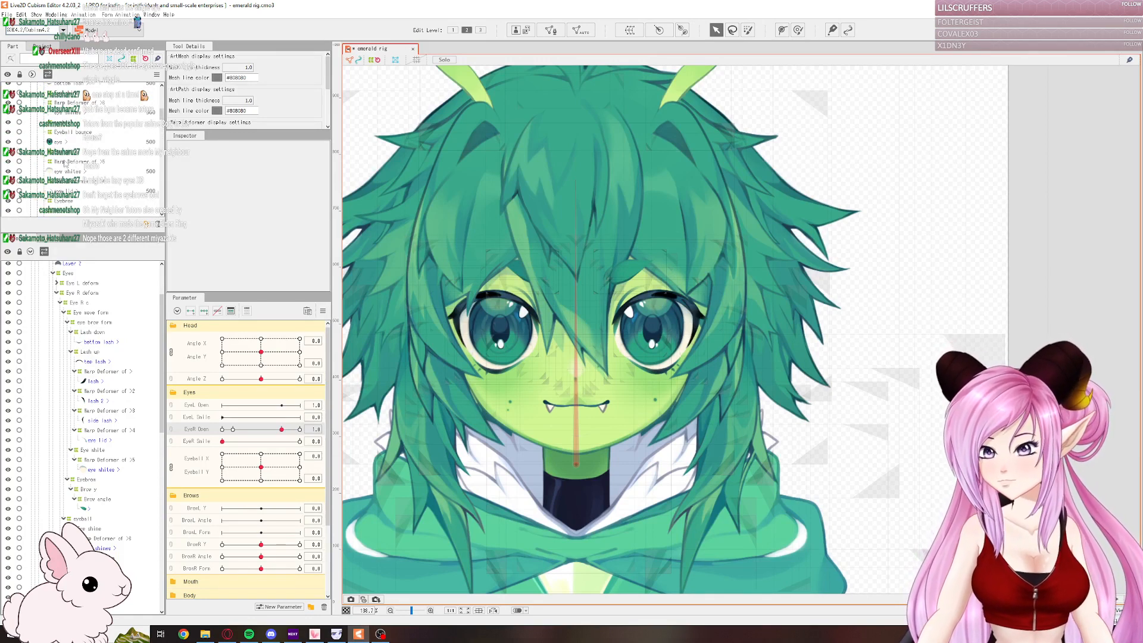
pyautogui.scroll(5, 62, 171)
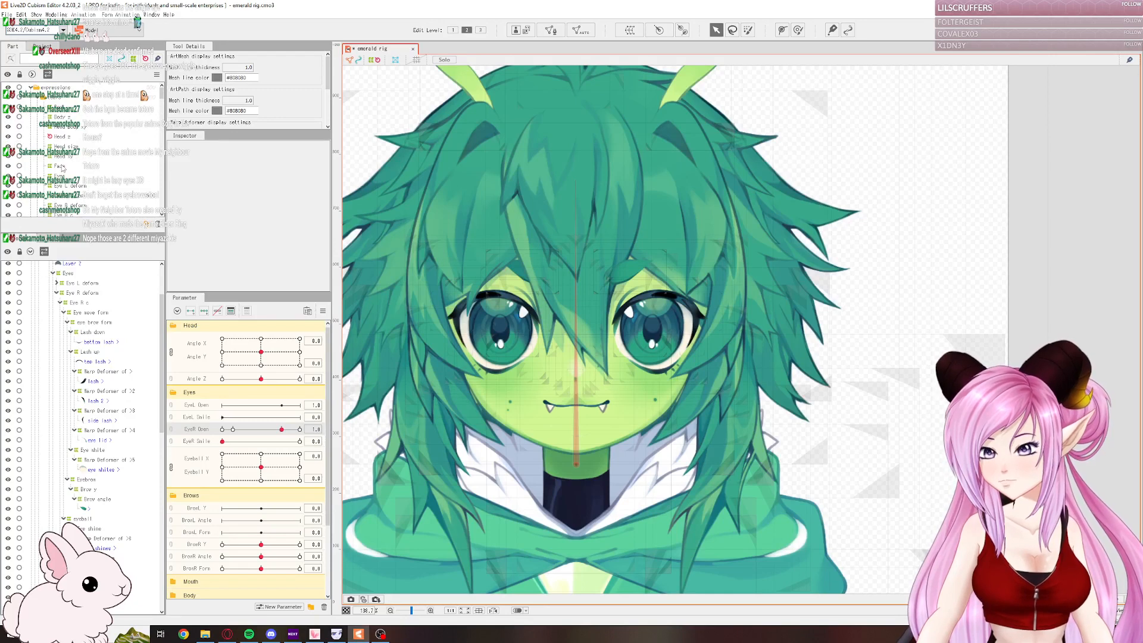
pyautogui.scroll(-2, 87, 167)
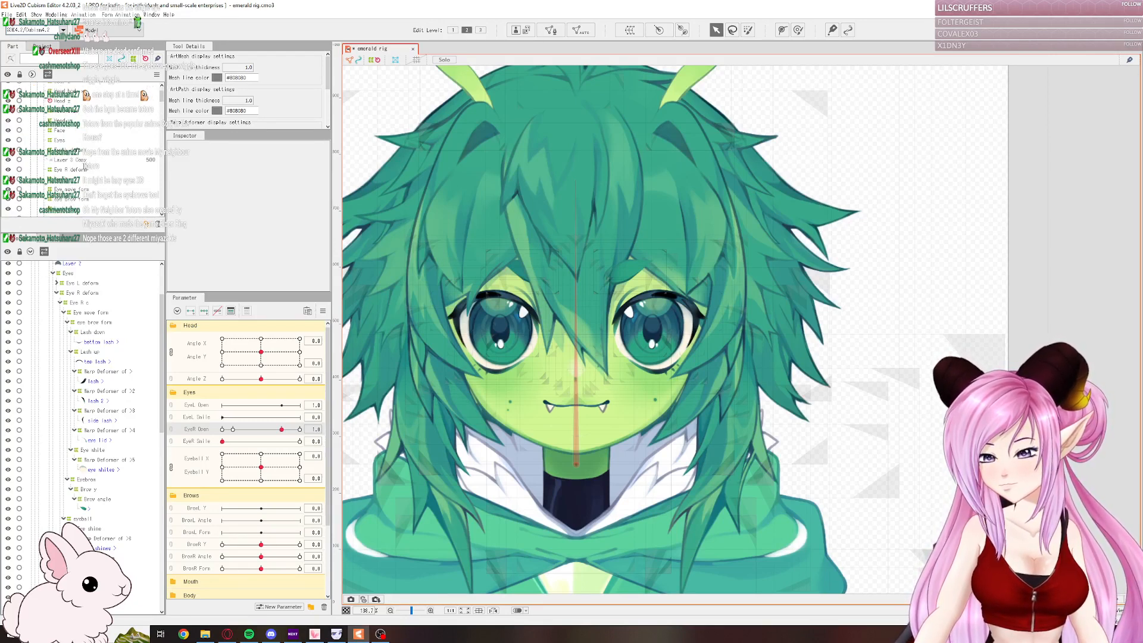
pyautogui.scroll(-3, 85, 168)
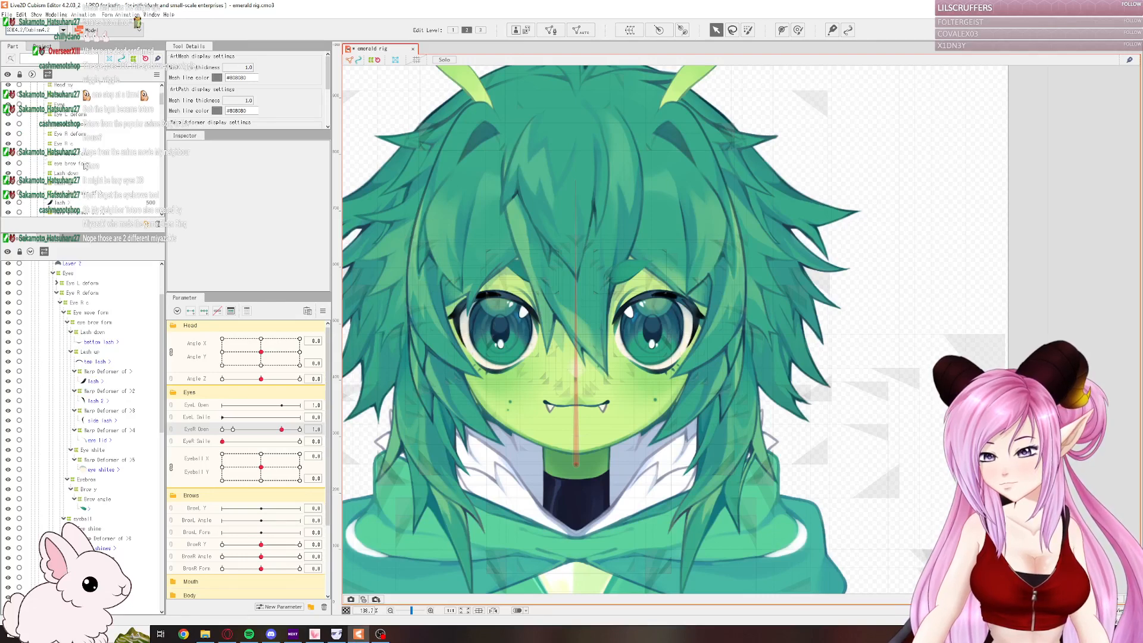
pyautogui.click(65, 167)
pyautogui.scroll(-2, 83, 152)
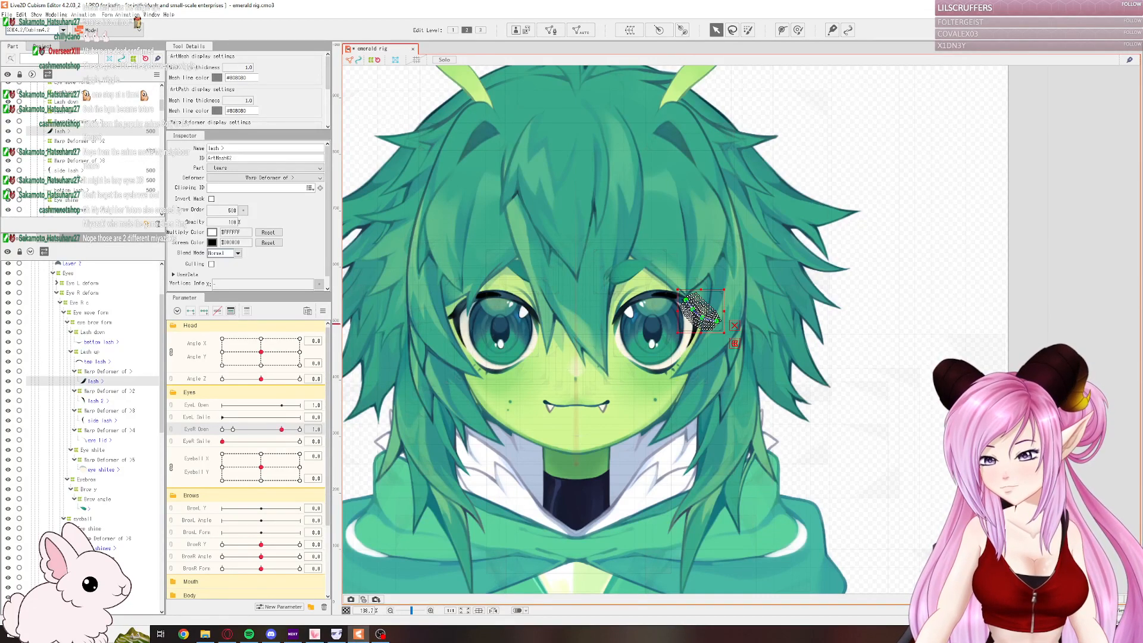
pyautogui.click(90, 128)
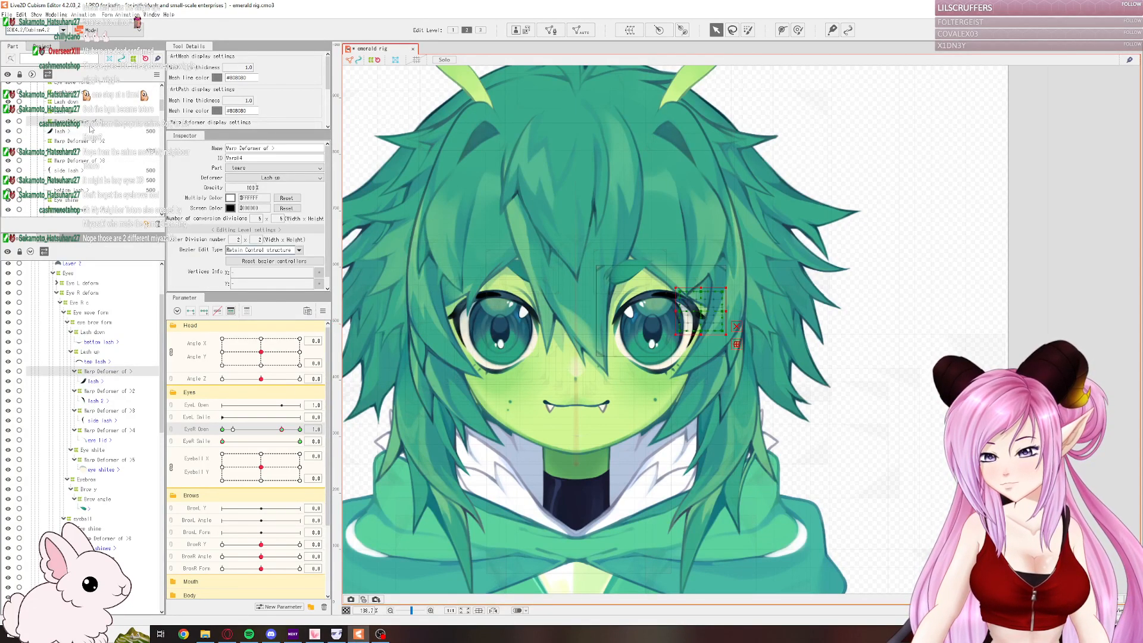
pyautogui.scroll(4, 80, 156)
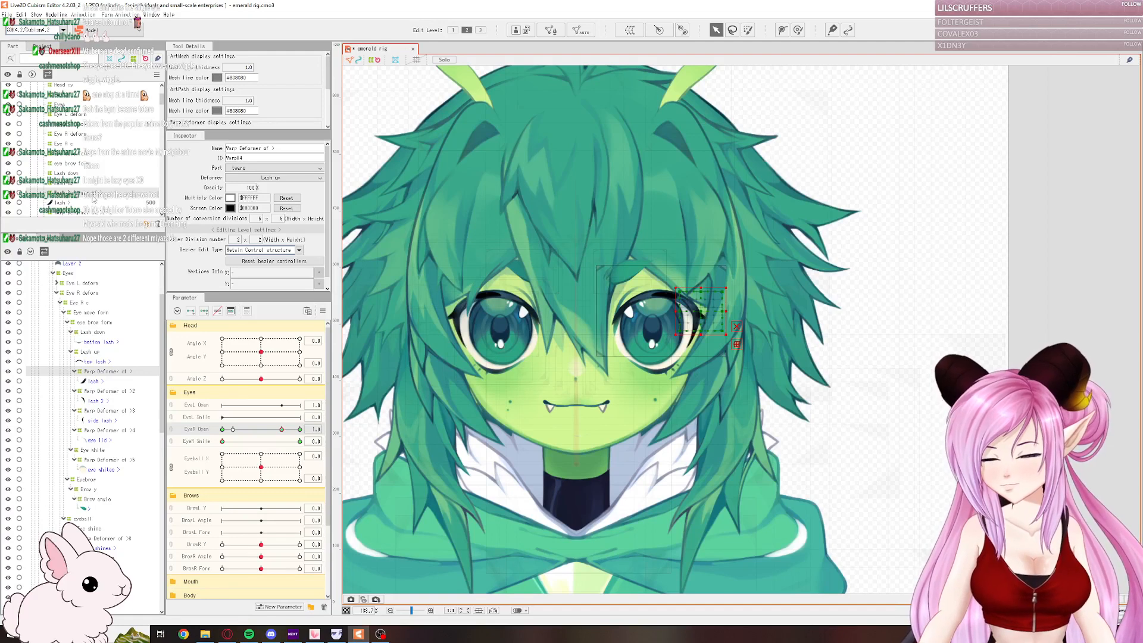
# - Restore the selection of the mirrored eye copy and move its objects into the eye subfolder of the eyes part
pyautogui.hotkey('ctrl', 'z')
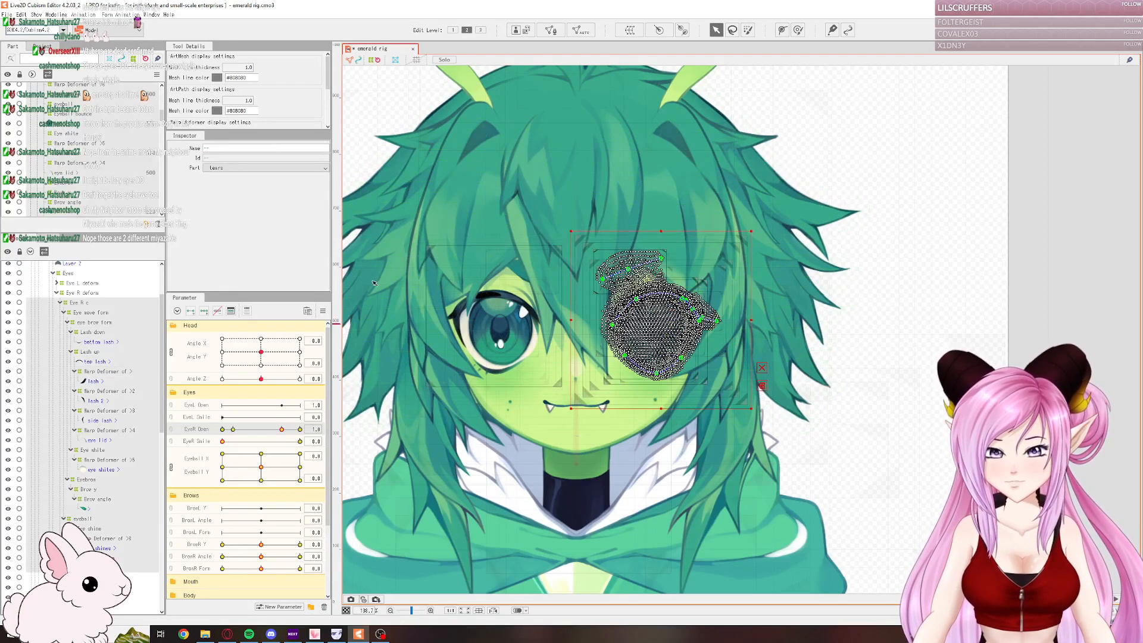
pyautogui.scroll(-2, 102, 171)
pyautogui.scroll(-4, 102, 171)
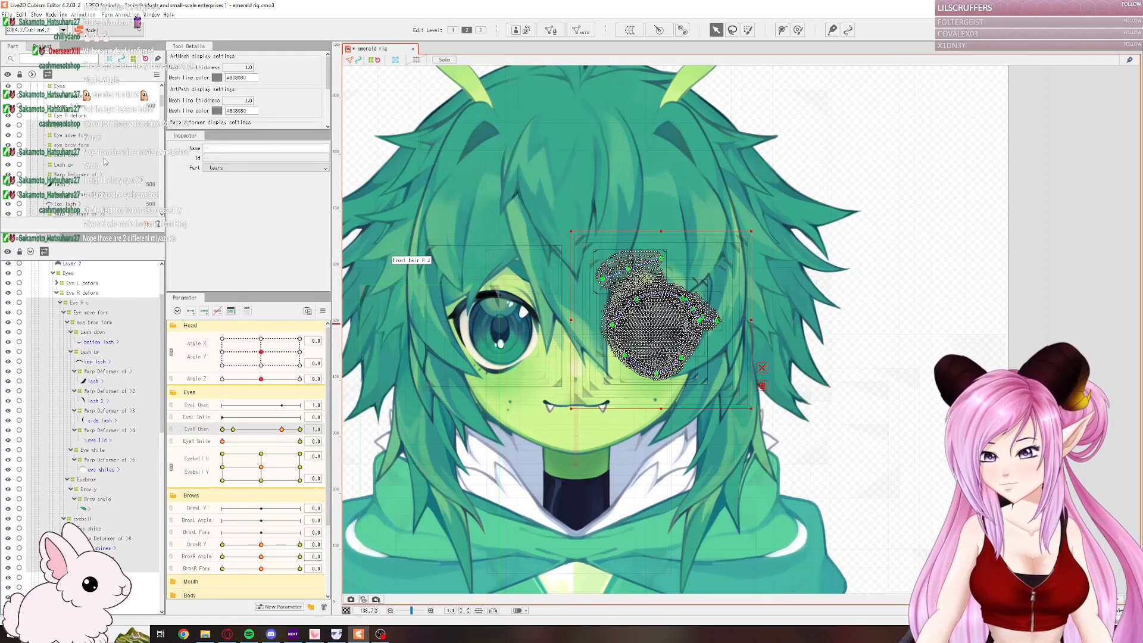
pyautogui.scroll(-3, 104, 161)
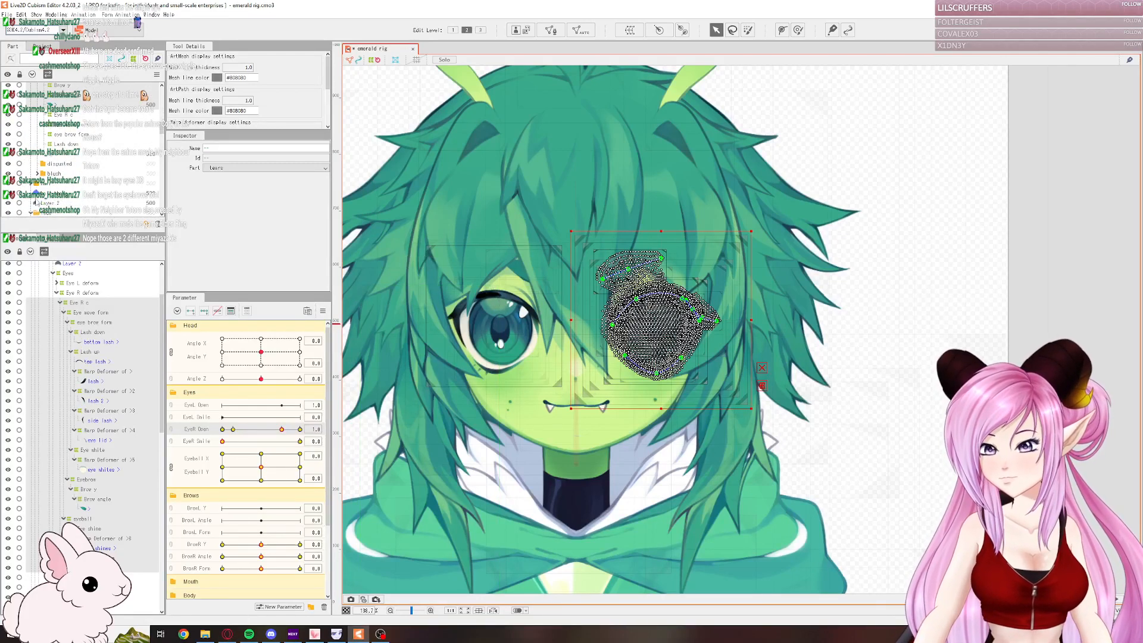
pyautogui.scroll(-2, 37, 203)
pyautogui.scroll(3, 43, 199)
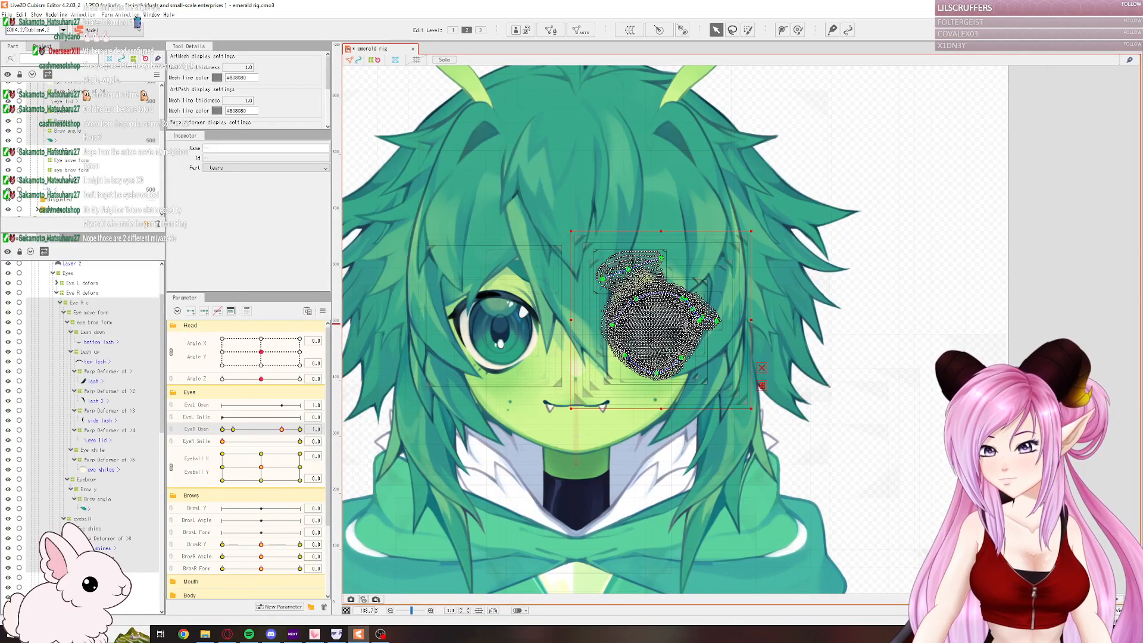
pyautogui.moveTo(67, 142); pyautogui.dragTo(88, 163)
pyautogui.scroll(-3, 95, 166)
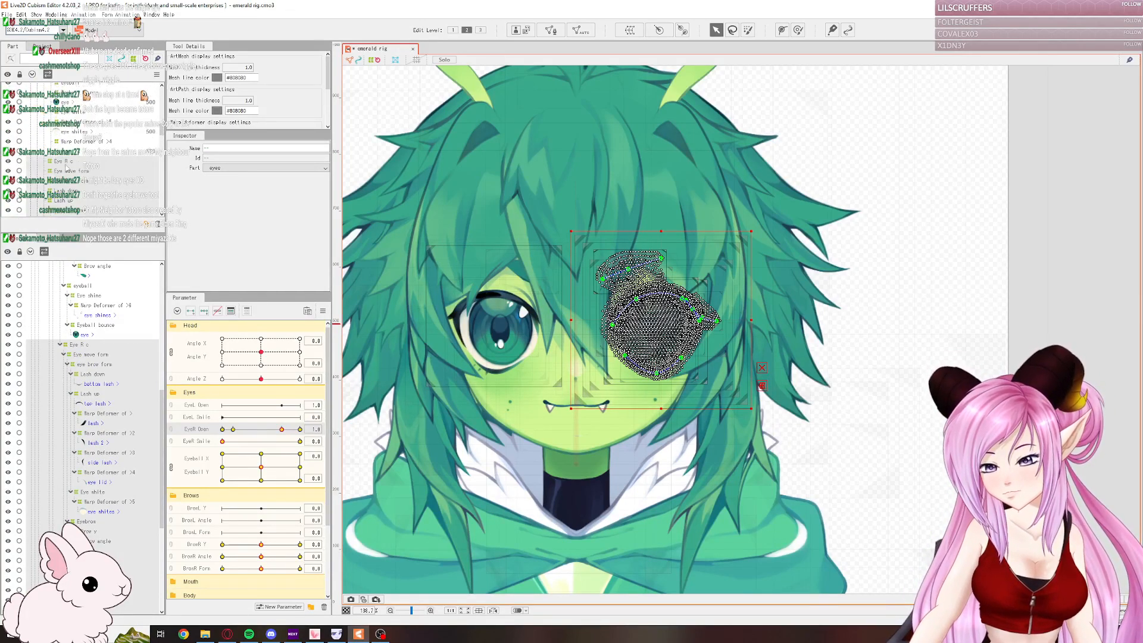
pyautogui.moveTo(67, 167); pyautogui.dragTo(87, 156)
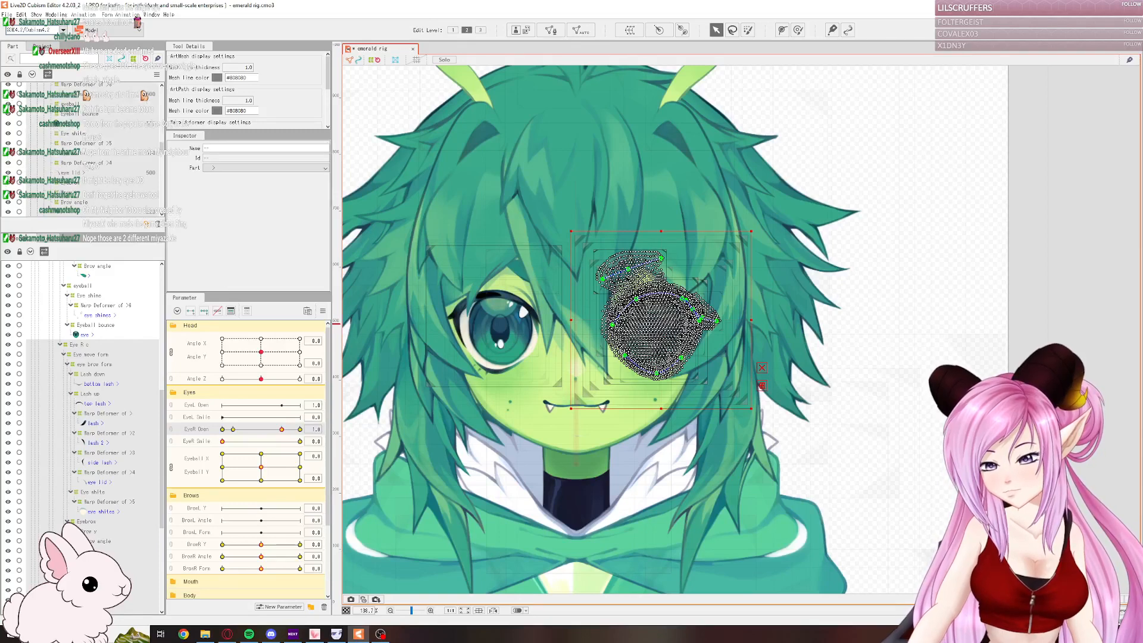
# - Collapse the eye subfolder, look through the neighbouring eye and eyebrow parts, and clear the selection
pyautogui.scroll(4, 80, 160)
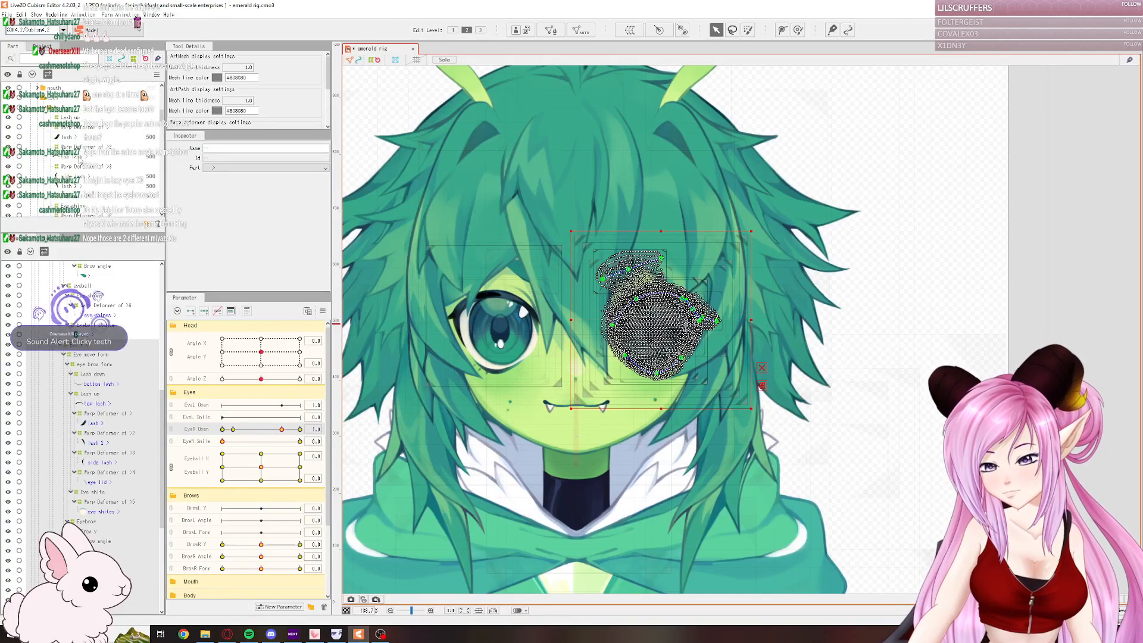
pyautogui.click(44, 109)
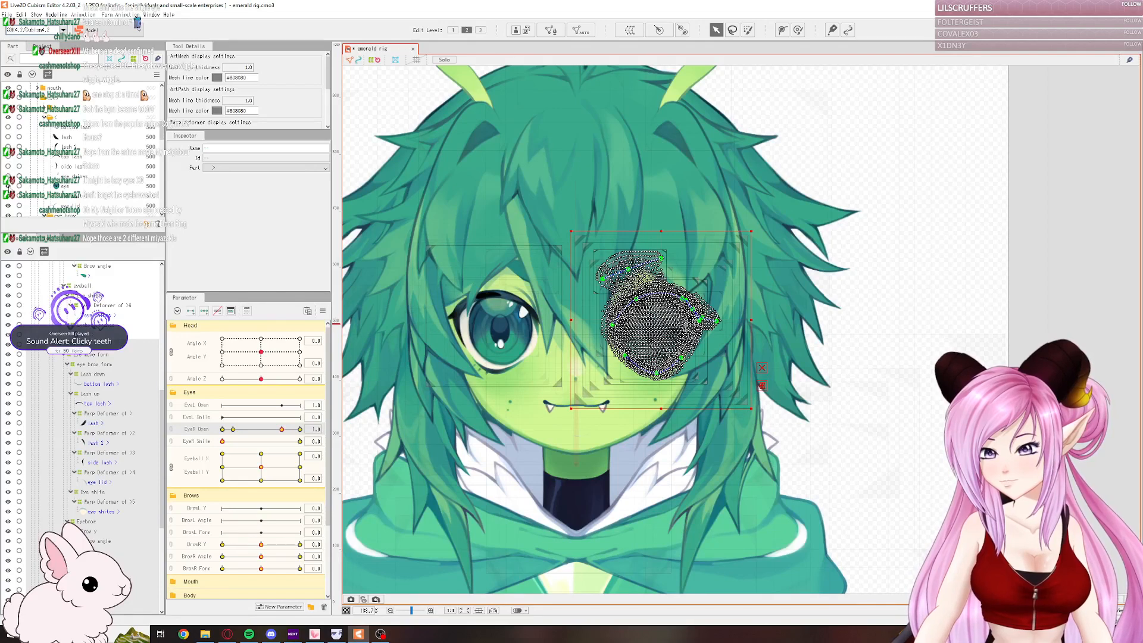
pyautogui.scroll(-2, 30, 200)
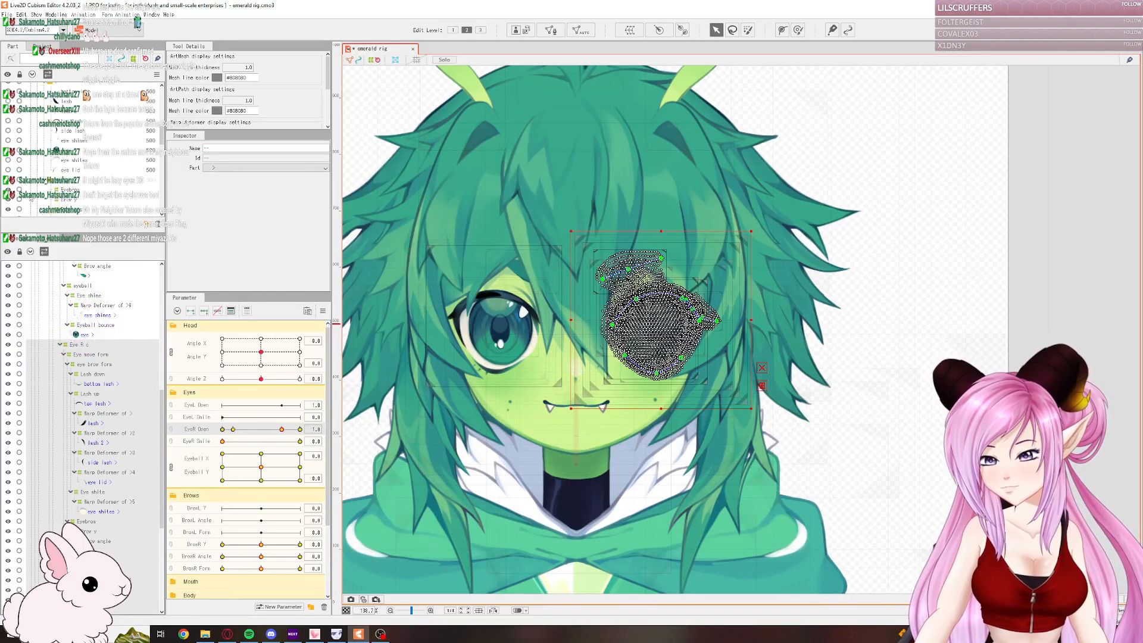
pyautogui.scroll(-2, 35, 179)
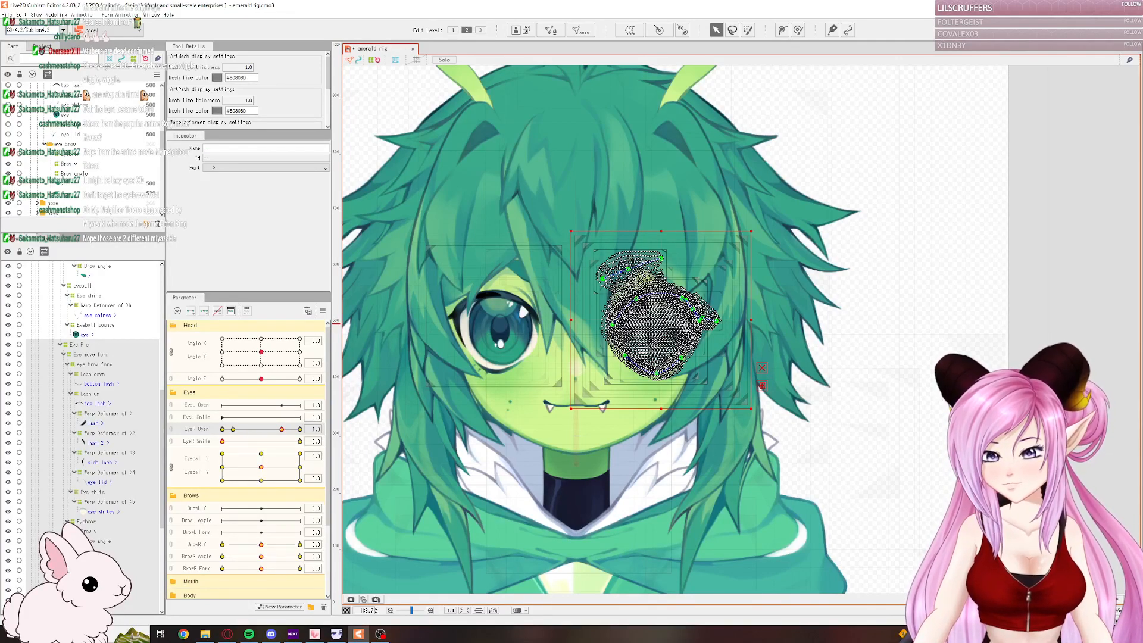
pyautogui.scroll(-2, 566, 197)
pyautogui.click(1046, 276)
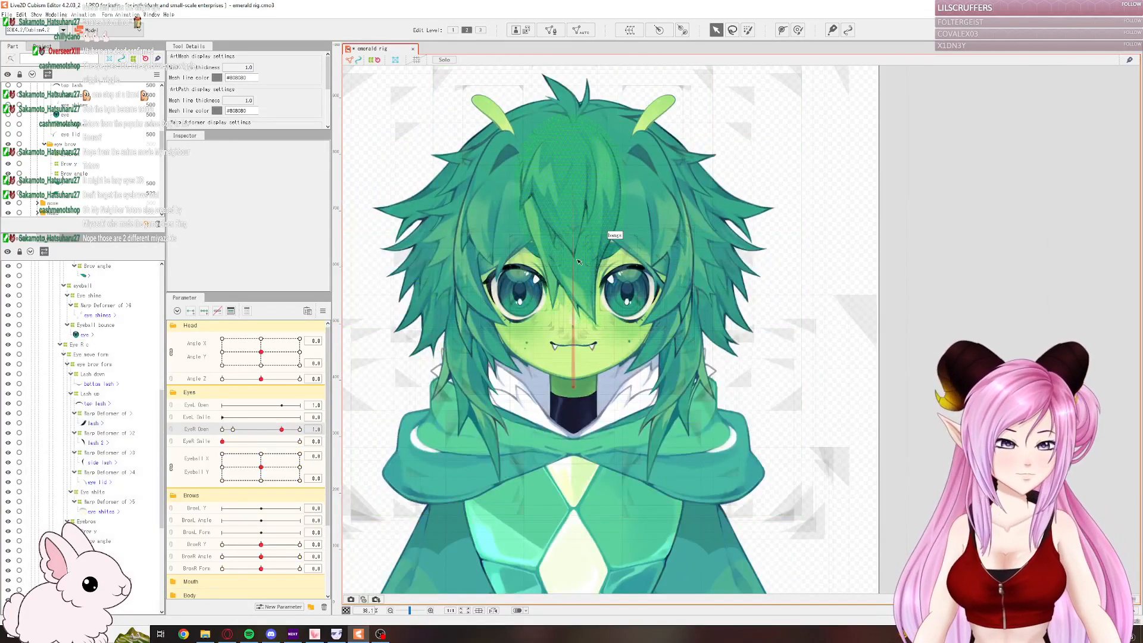
# - Test the EyeR Open and EyeR Smile parameters, and select all objects keyed to EyeR Open
pyautogui.scroll(2, 579, 262)
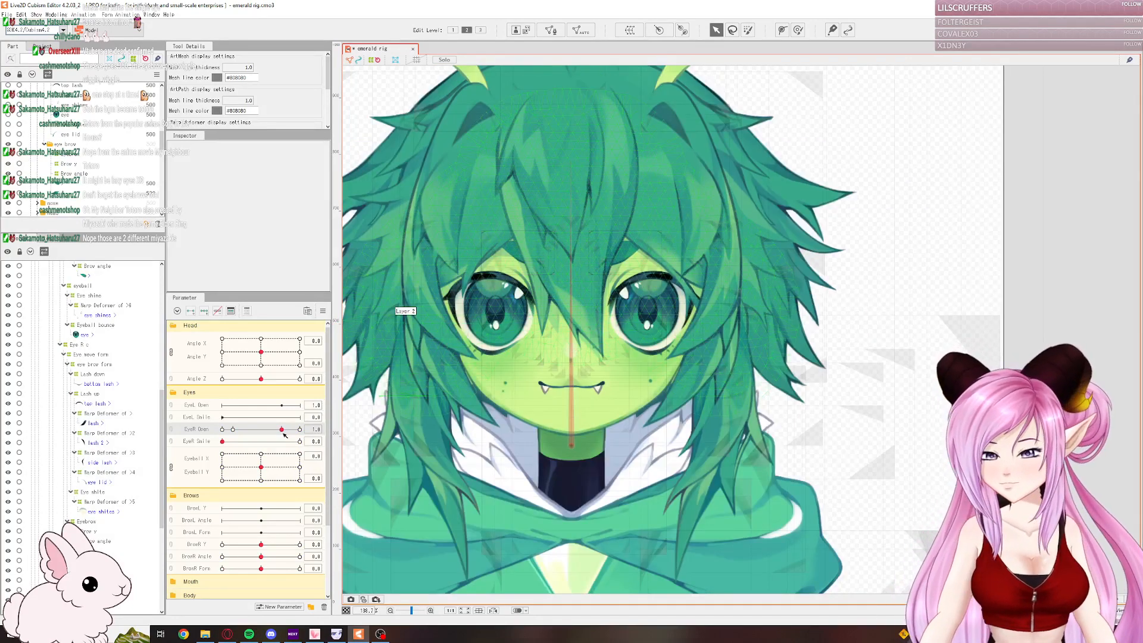
pyautogui.moveTo(282, 429); pyautogui.dragTo(218, 441)
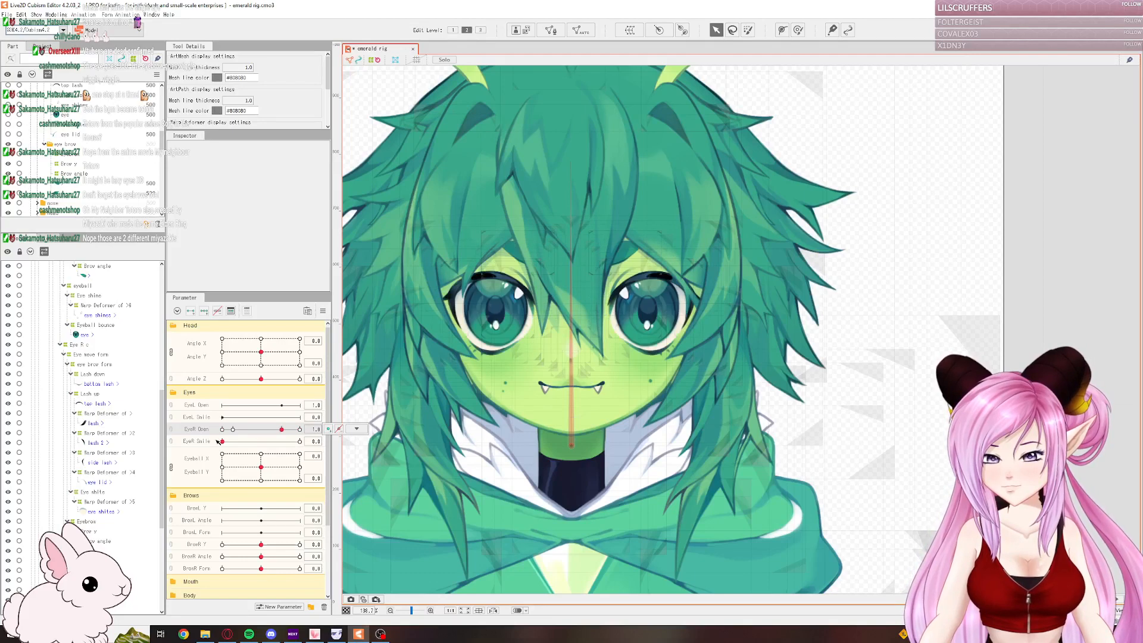
pyautogui.click(219, 442)
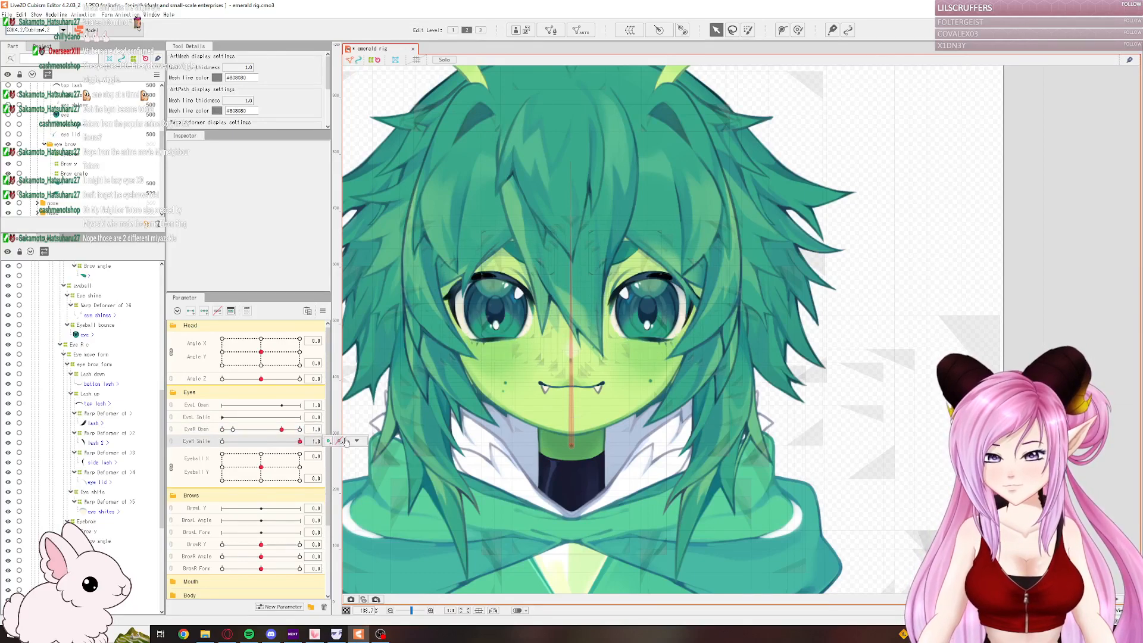
pyautogui.click(283, 431)
pyautogui.click(362, 431)
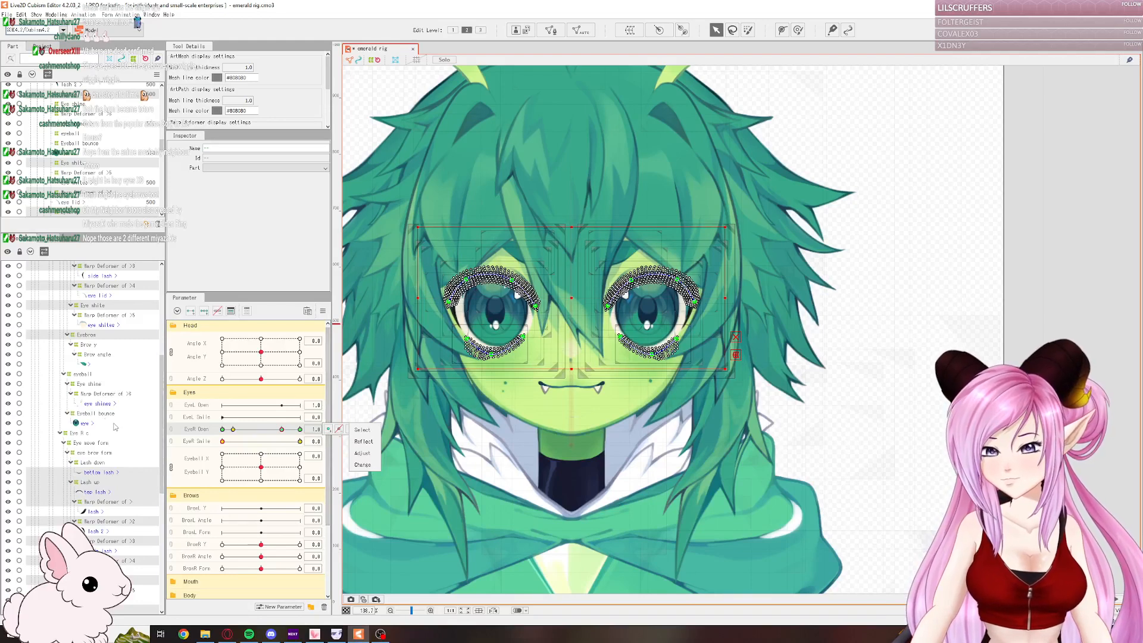
# - Rename the mirrored eye copy's parent deformer as Eye L
pyautogui.scroll(6, 109, 433)
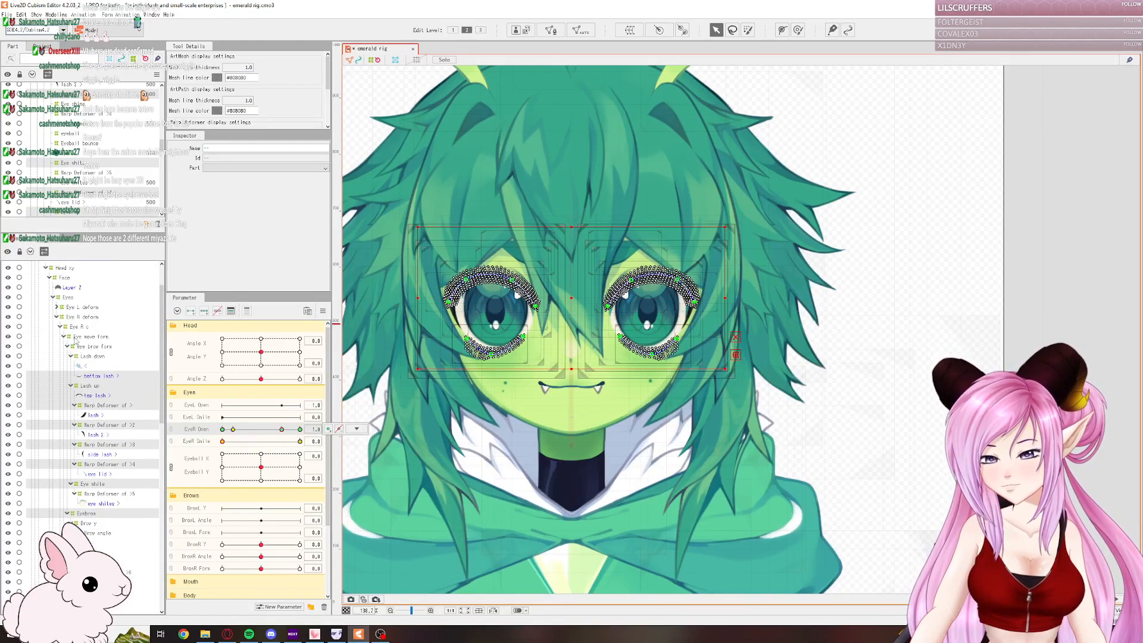
pyautogui.click(77, 327)
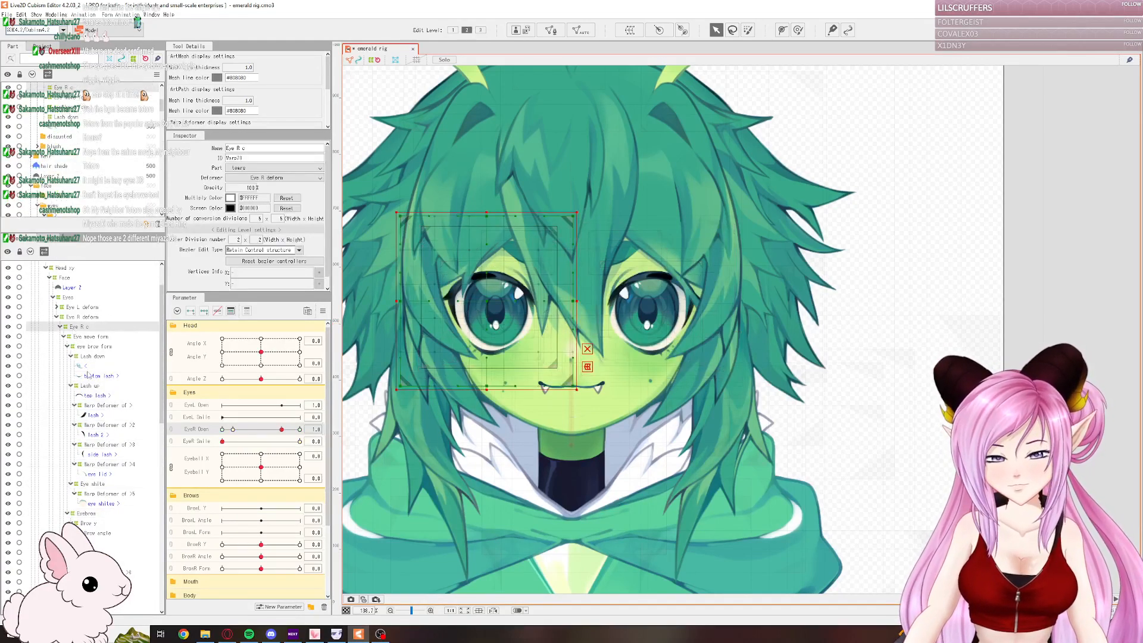
pyautogui.scroll(-2, 88, 376)
pyautogui.click(86, 539)
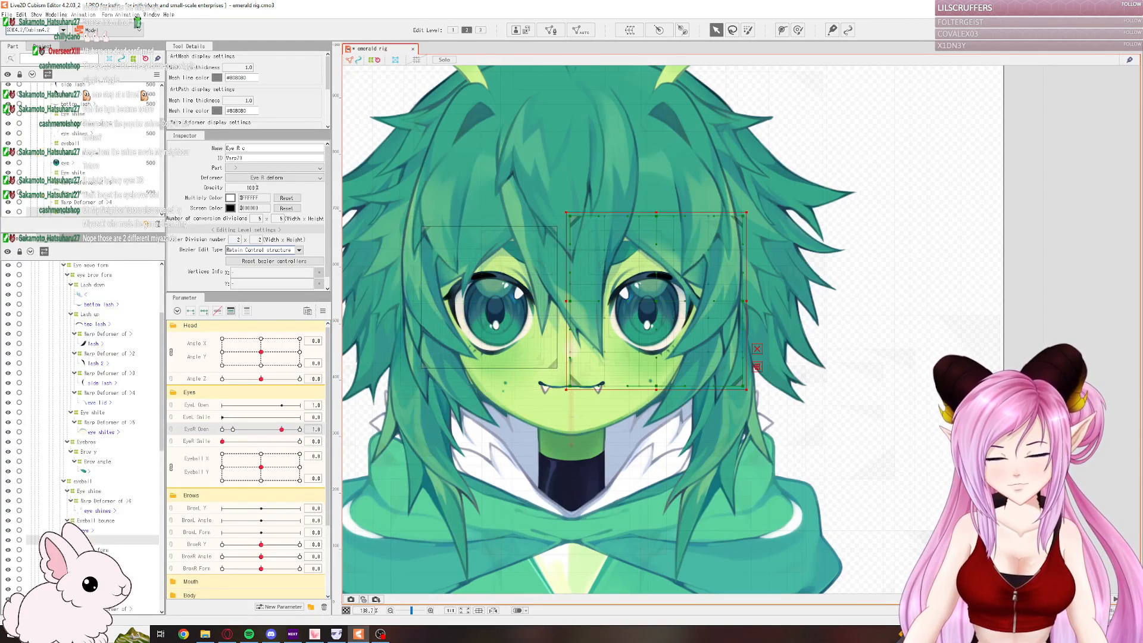
pyautogui.click(244, 148)
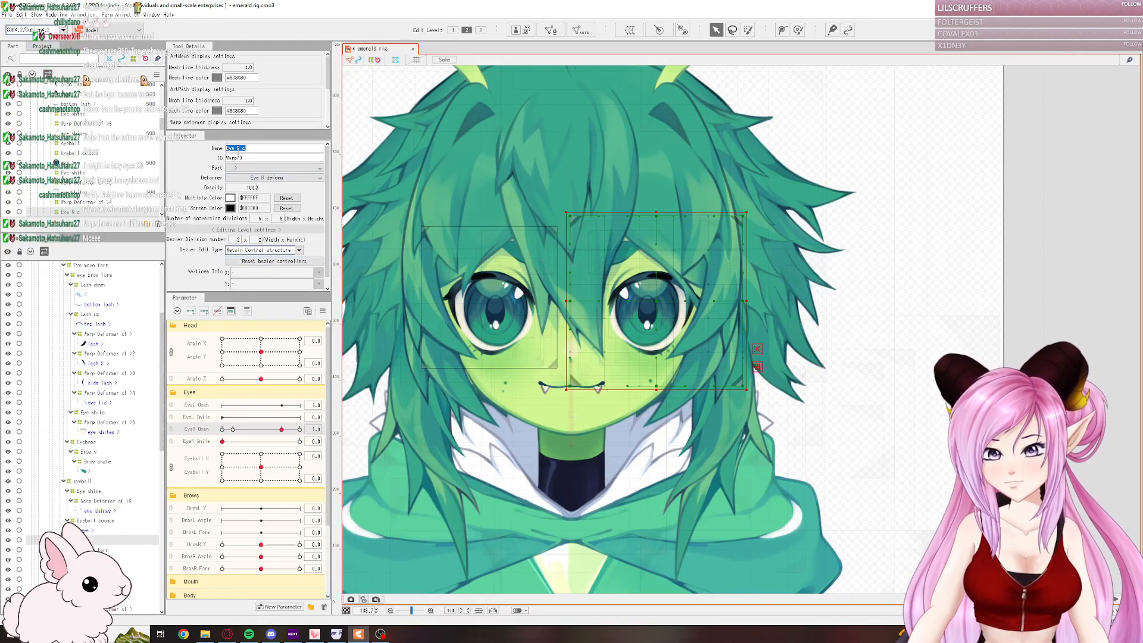
pyautogui.moveTo(237, 148); pyautogui.dragTo(250, 149)
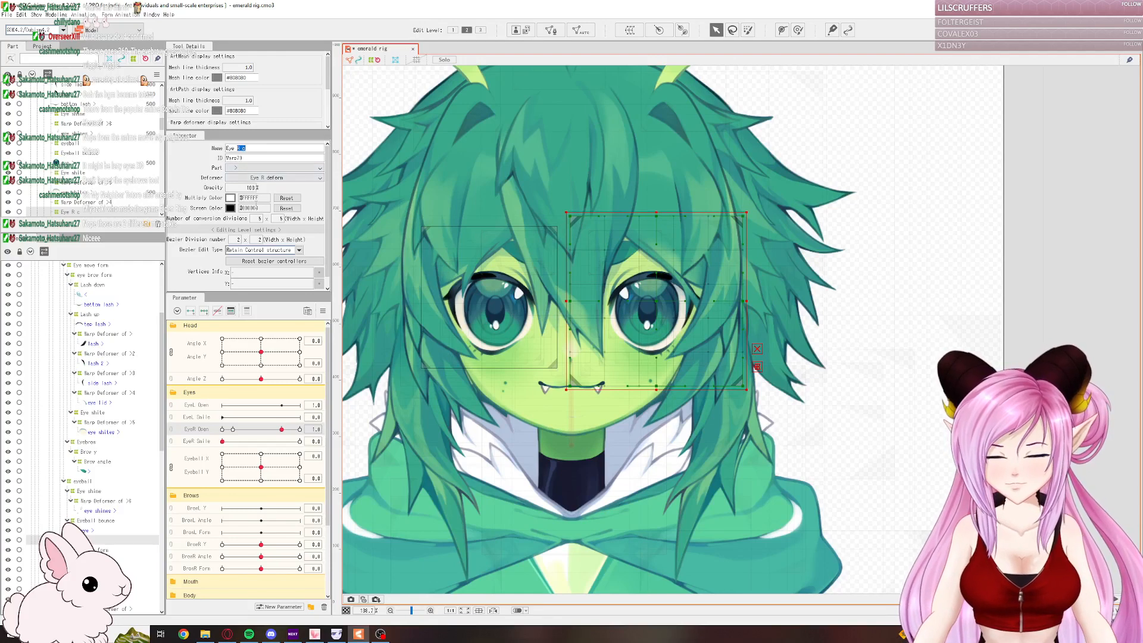
pyautogui.write('L')
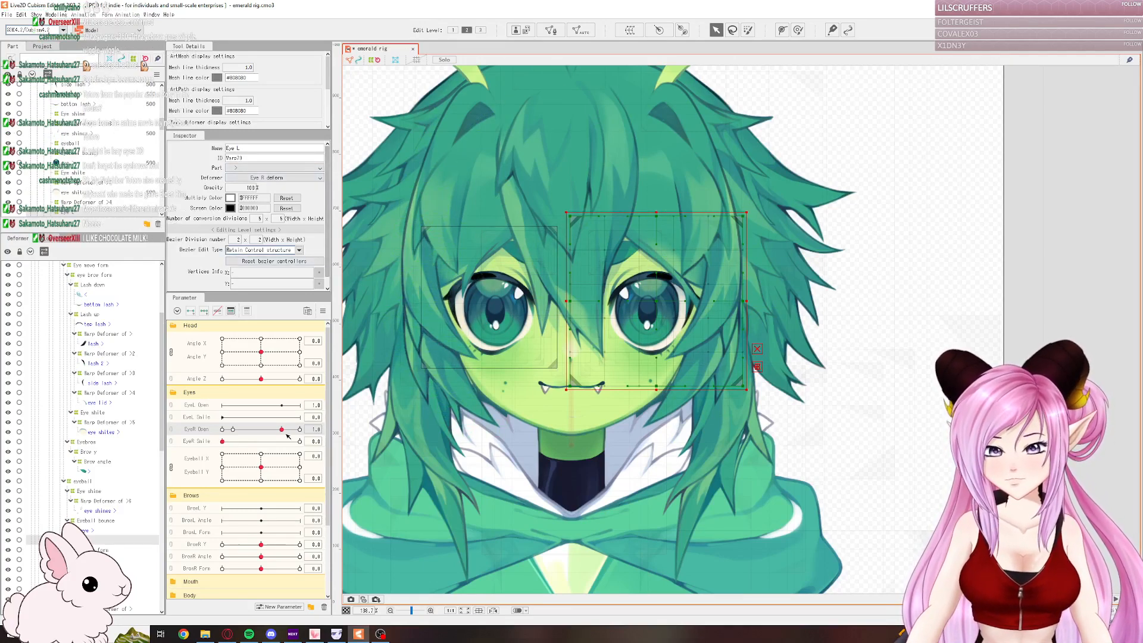
# - Select all objects keyed to EyeR Open, keeping only those of the mirrored Eye L hierarchy in the selection
pyautogui.click(362, 430)
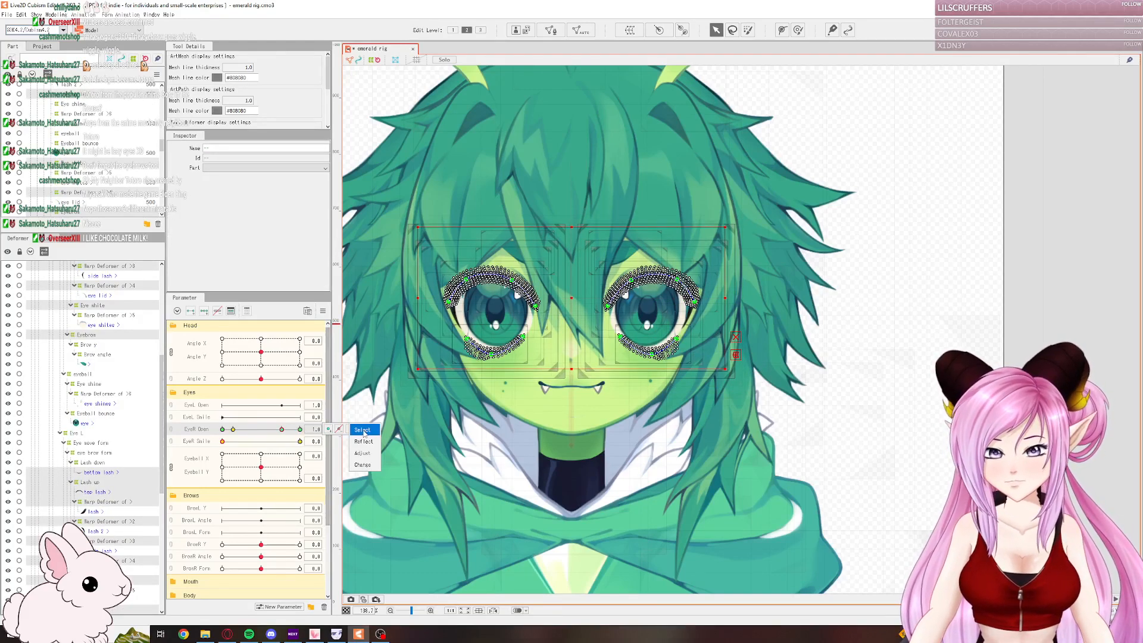
pyautogui.scroll(1, 116, 452)
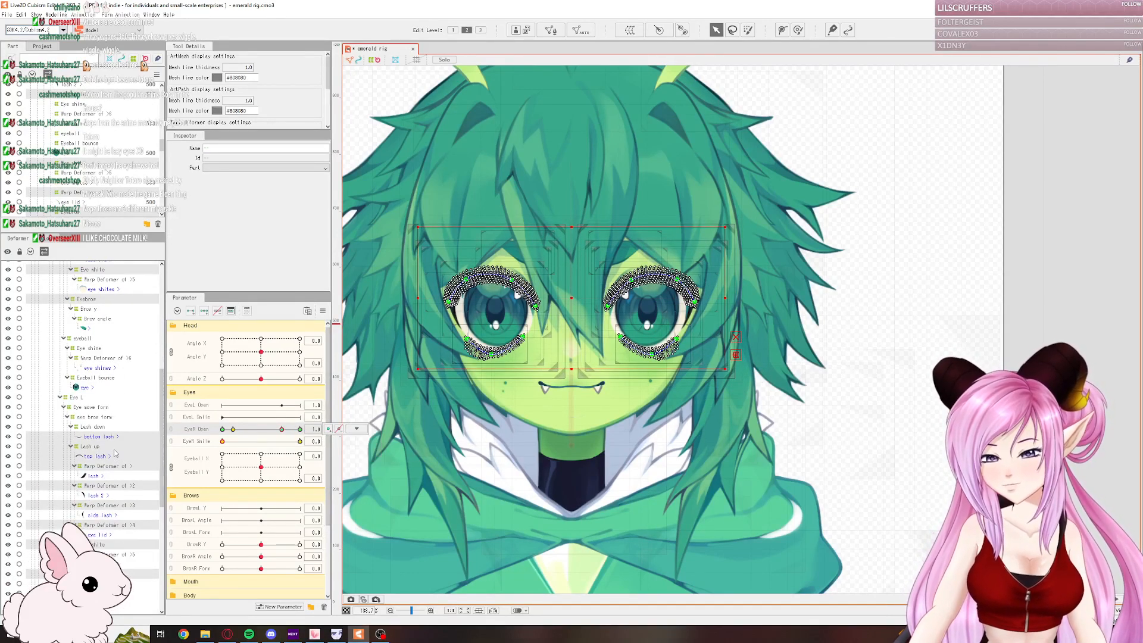
pyautogui.scroll(1, 116, 452)
pyautogui.scroll(4, 109, 439)
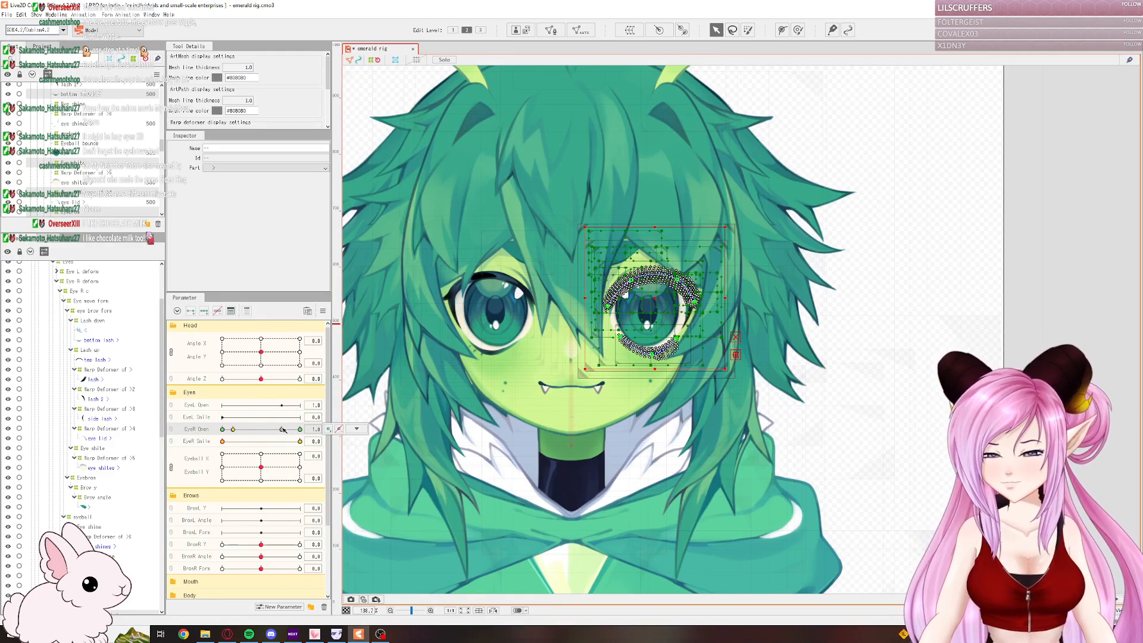
# - Change the selected Eye L objects' parameter from EyeR Open to EyeL Open and check the new keys
pyautogui.click(338, 430)
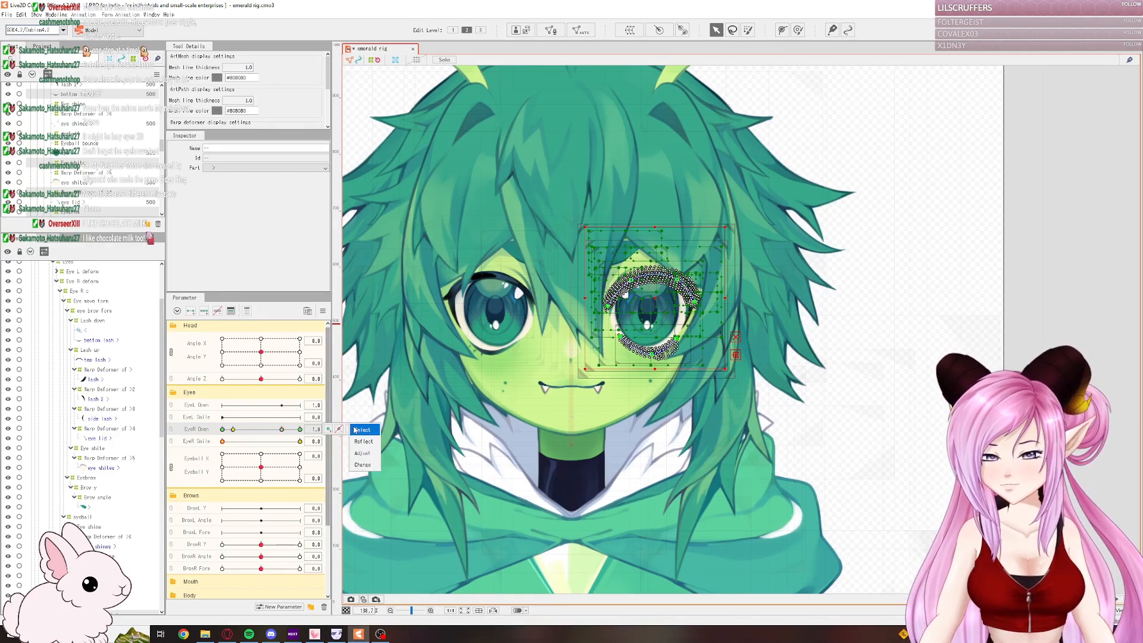
pyautogui.click(364, 465)
pyautogui.scroll(-3, 508, 311)
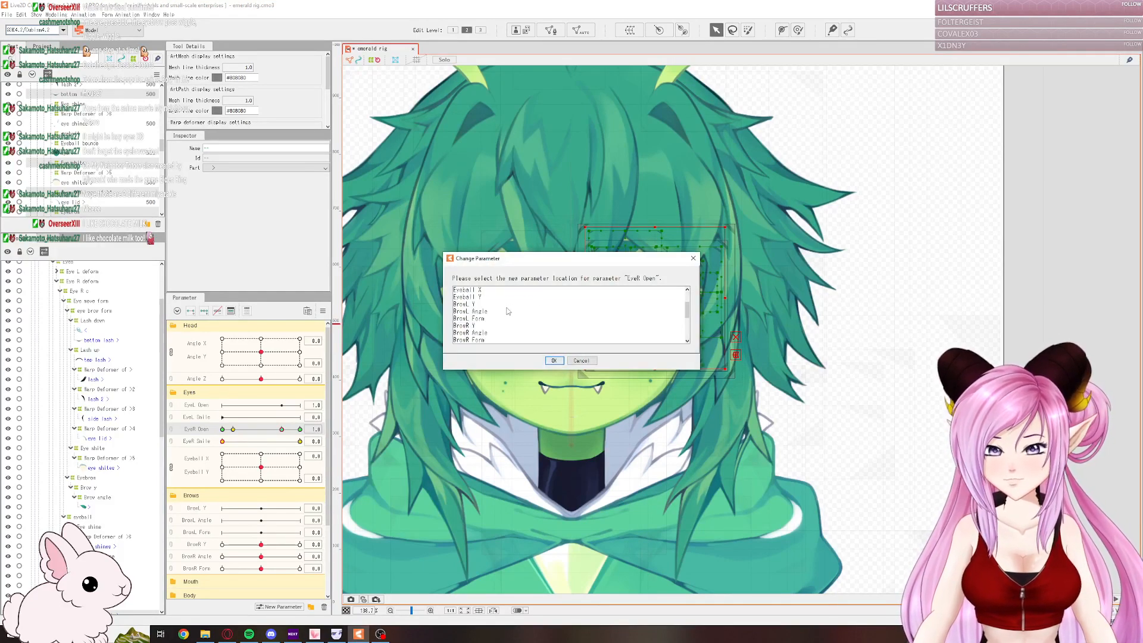
pyautogui.scroll(2, 506, 310)
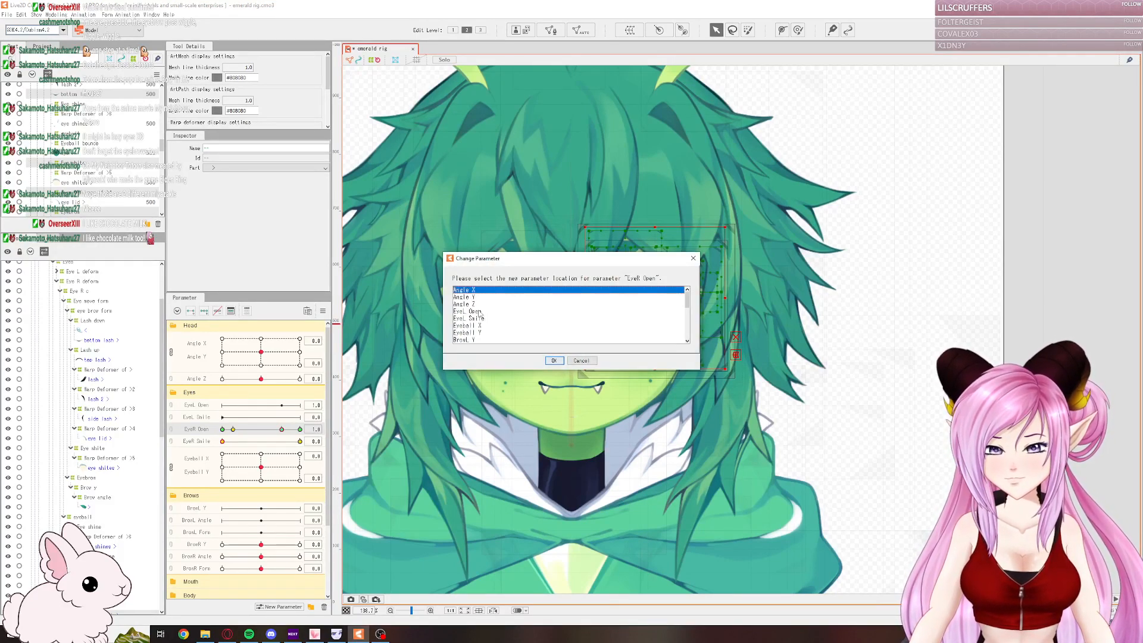
pyautogui.click(480, 312)
pyautogui.click(555, 361)
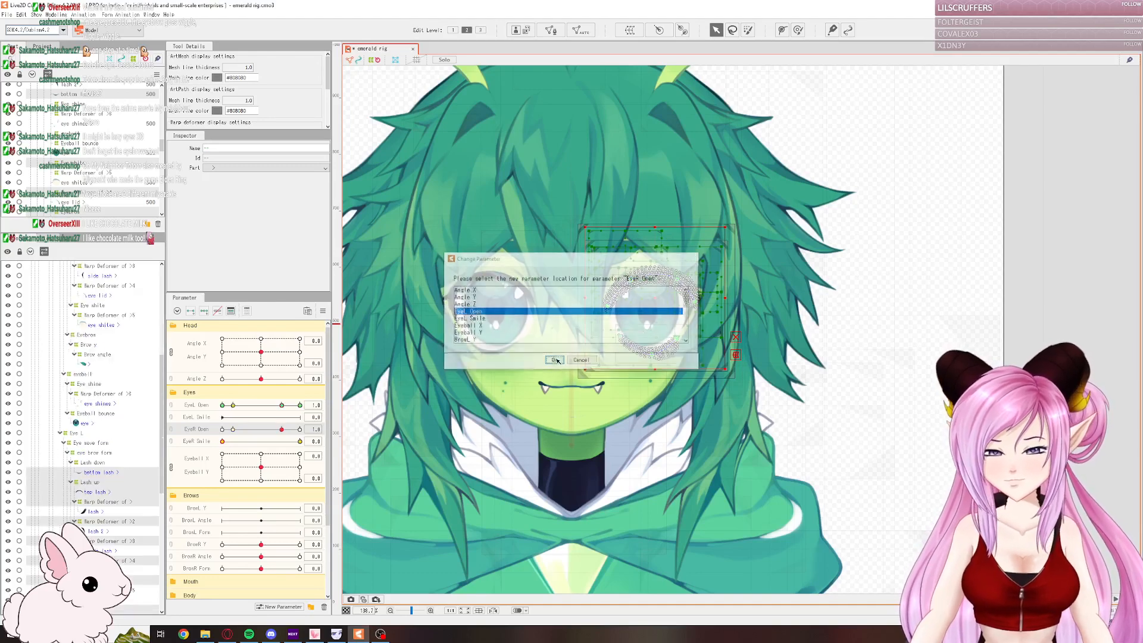
pyautogui.click(282, 406)
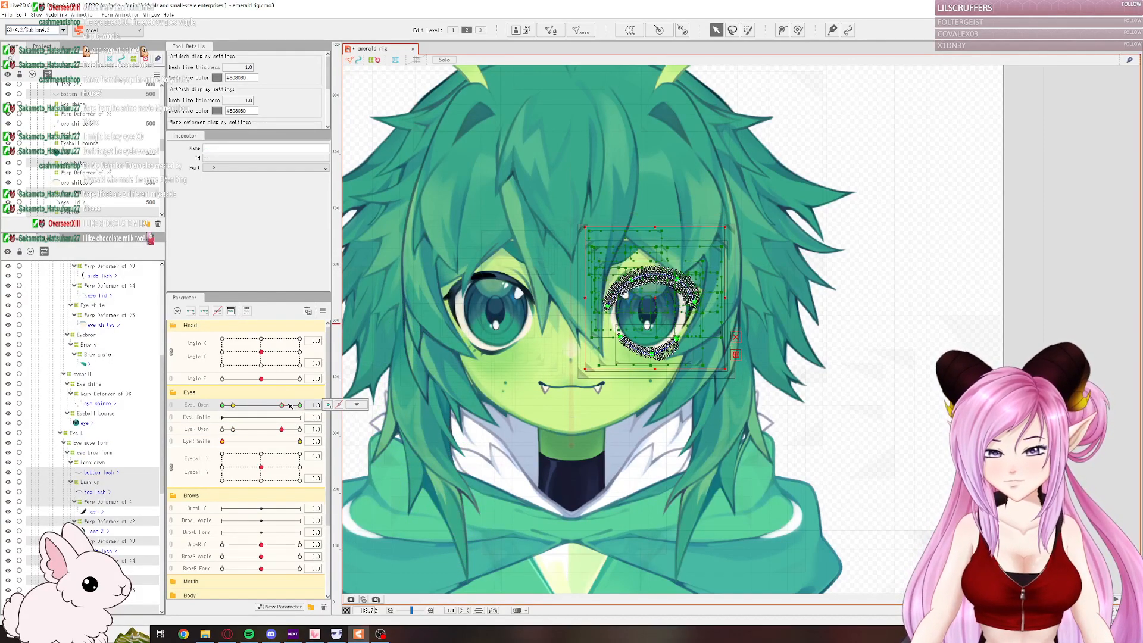
# - Select all objects keyed to EyeR Smile and remove the original right eye's lashes, eye white and deformers from the selection
pyautogui.click(222, 442)
pyautogui.click(361, 443)
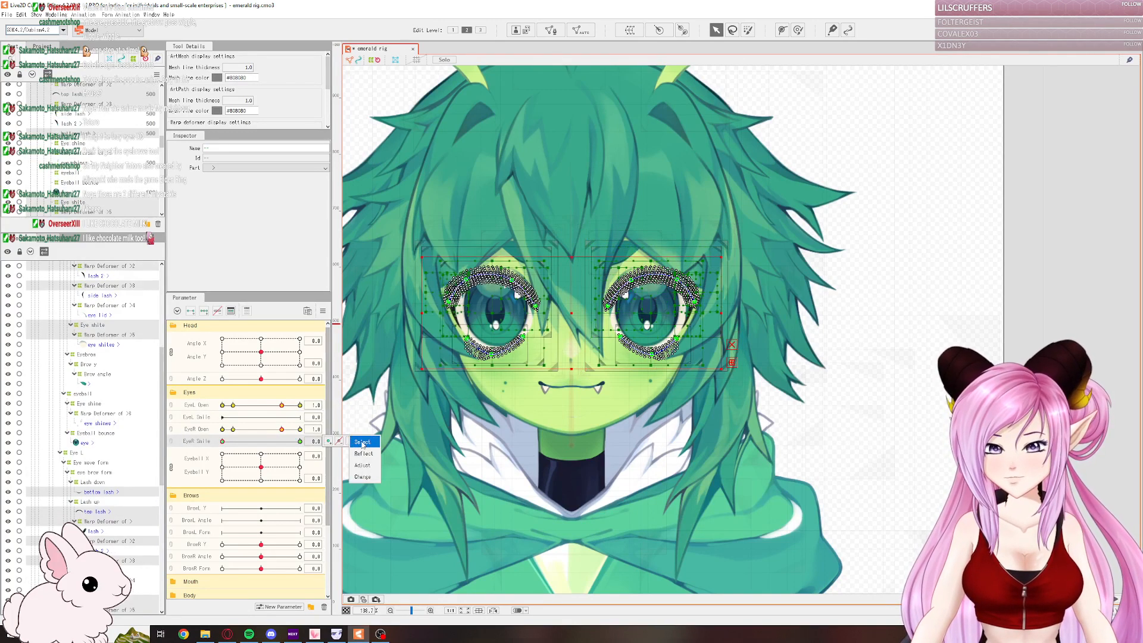
pyautogui.scroll(3, 90, 434)
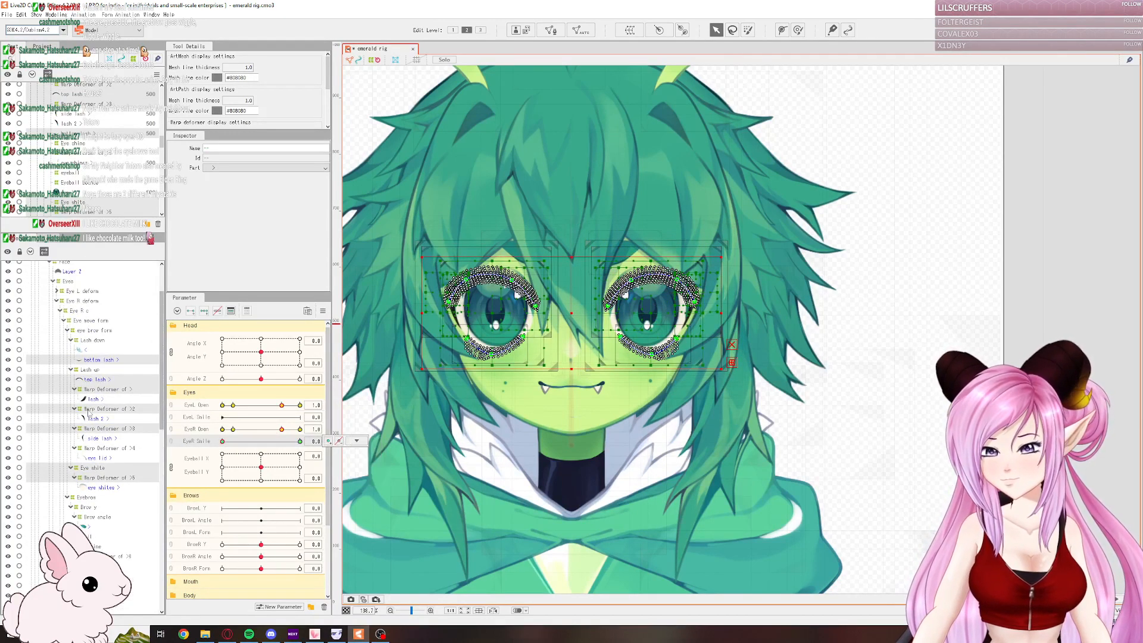
pyautogui.keyDown('ctrl'); pyautogui.click(88, 361); pyautogui.keyUp('ctrl')
pyautogui.keyDown('ctrl'); pyautogui.click(98, 379); pyautogui.keyUp('ctrl')
pyautogui.keyDown('ctrl'); pyautogui.click(99, 390); pyautogui.keyUp('ctrl')
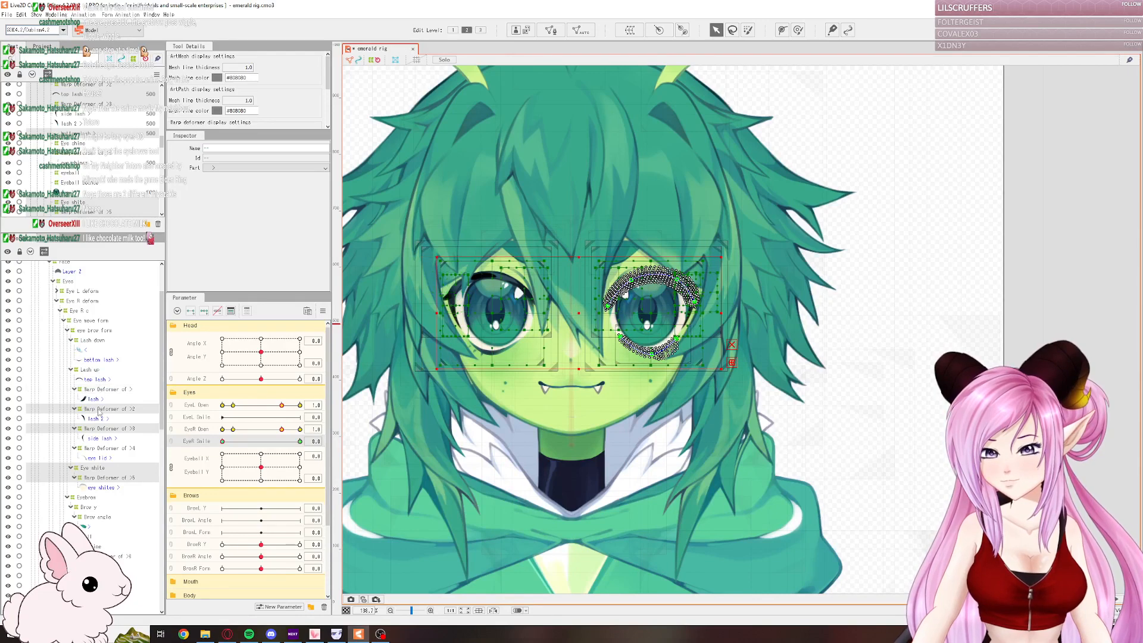
pyautogui.keyDown('ctrl'); pyautogui.click(99, 410); pyautogui.keyUp('ctrl')
pyautogui.keyDown('ctrl'); pyautogui.click(99, 429); pyautogui.keyUp('ctrl')
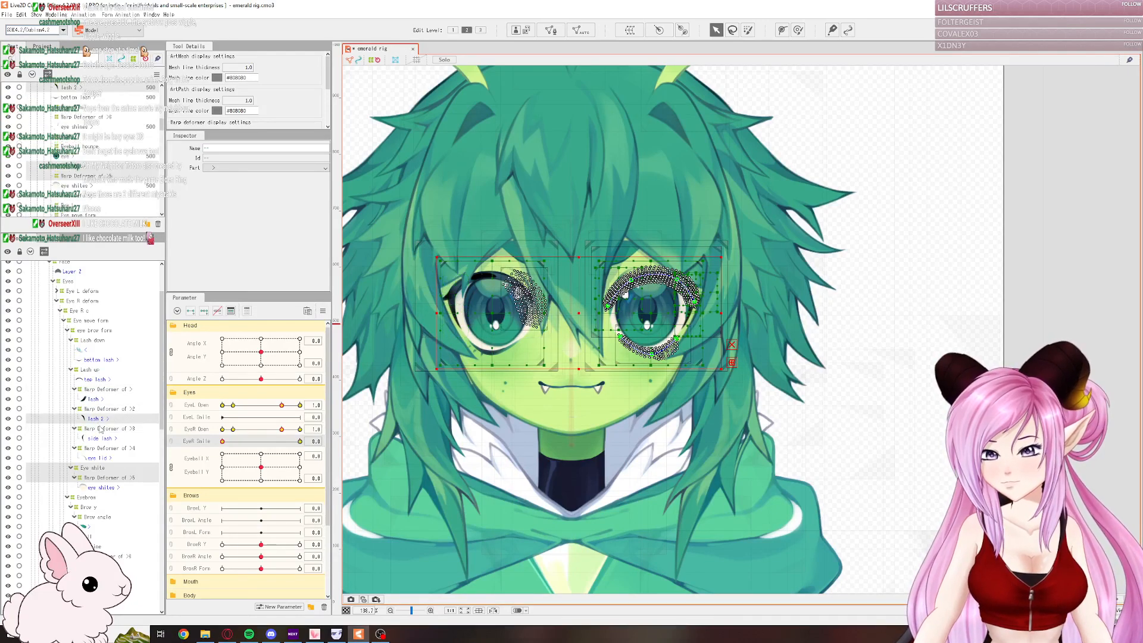
pyautogui.keyDown('ctrl'); pyautogui.click(107, 477); pyautogui.keyUp('ctrl')
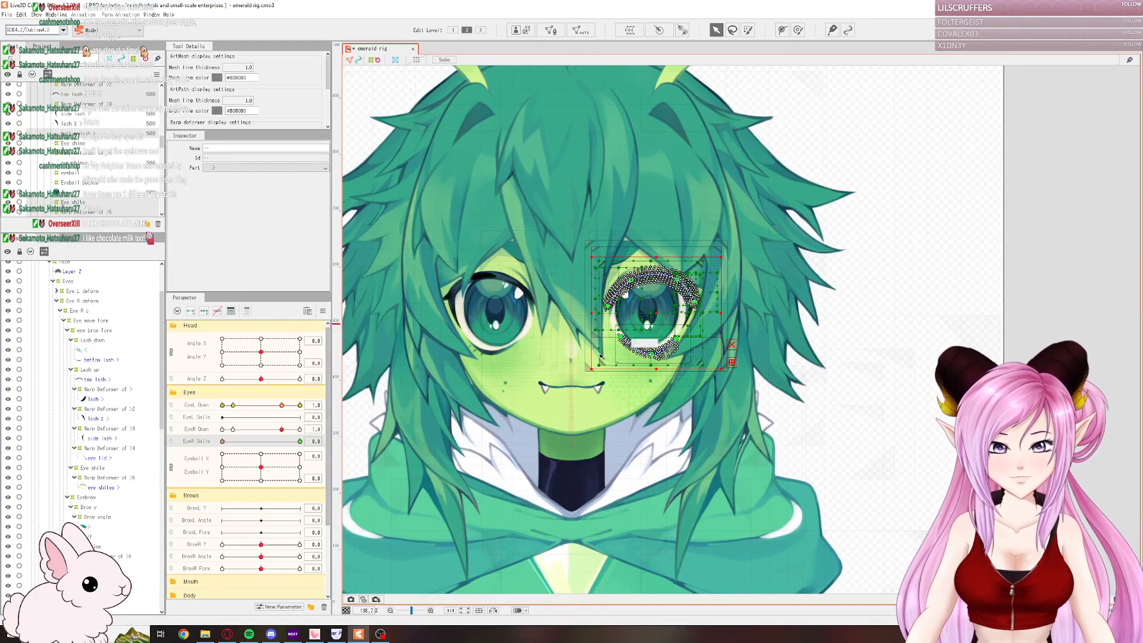
# - Change the selected Eye L objects' parameter from EyeR Smile to EyeL Smile, and test the smile and eyeball movement
pyautogui.rightClick(323, 436)
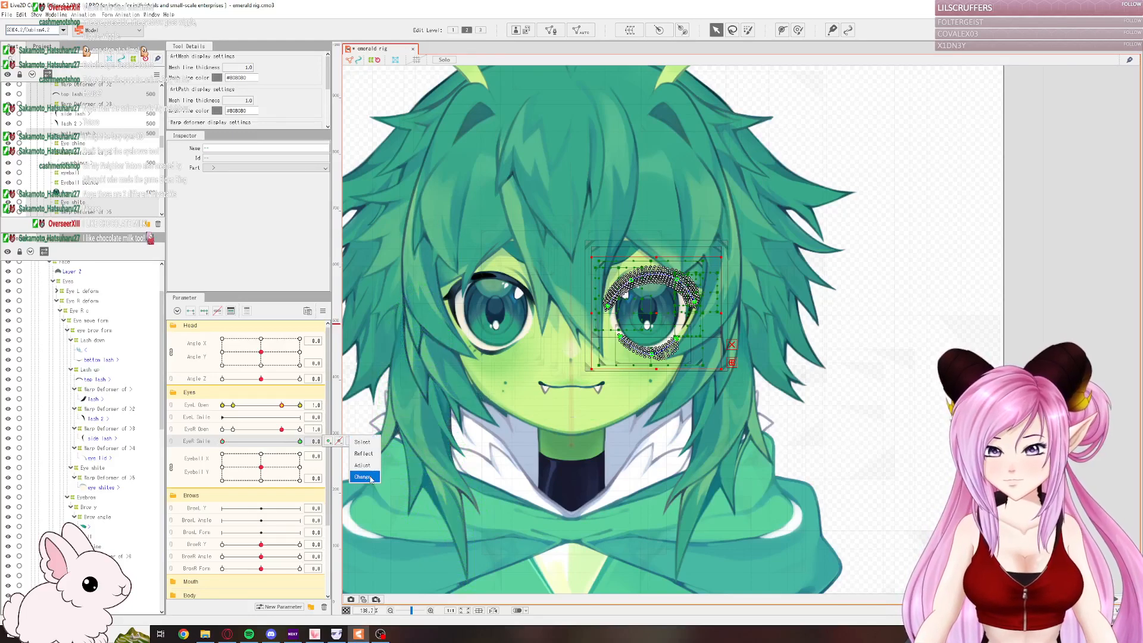
pyautogui.click(372, 479)
pyautogui.scroll(-2, 512, 318)
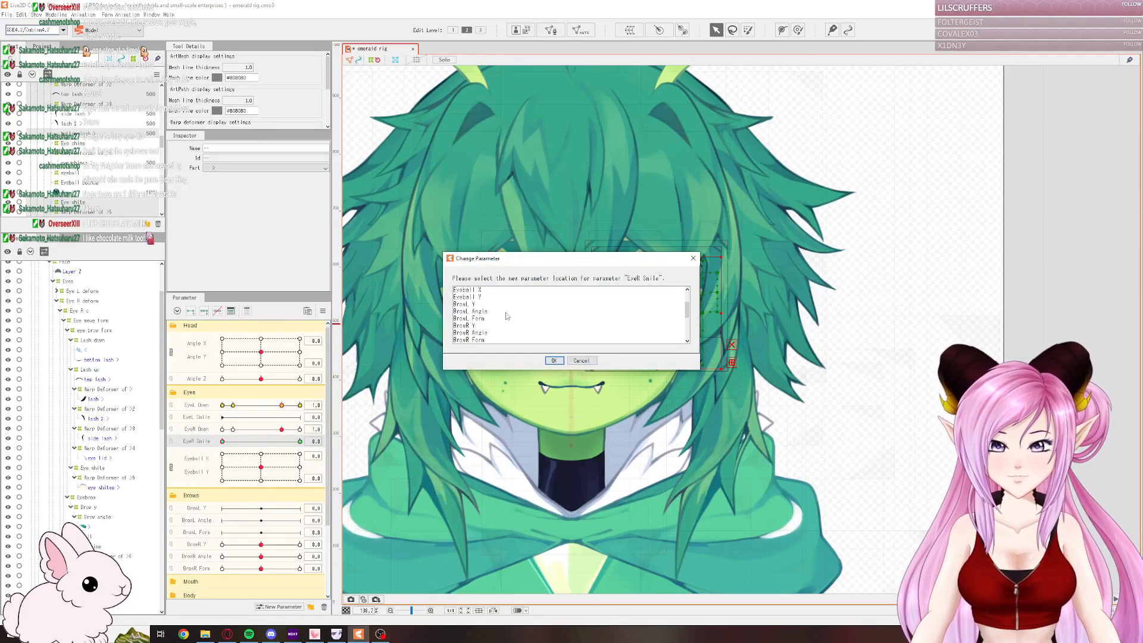
pyautogui.scroll(2, 492, 311)
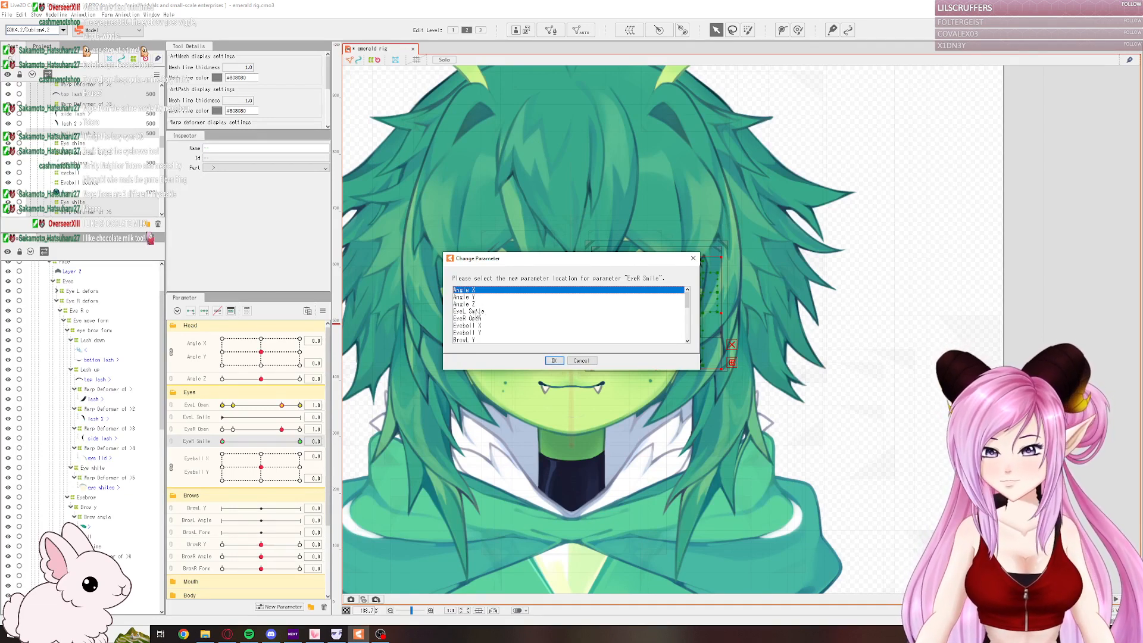
pyautogui.click(477, 311)
pyautogui.click(554, 360)
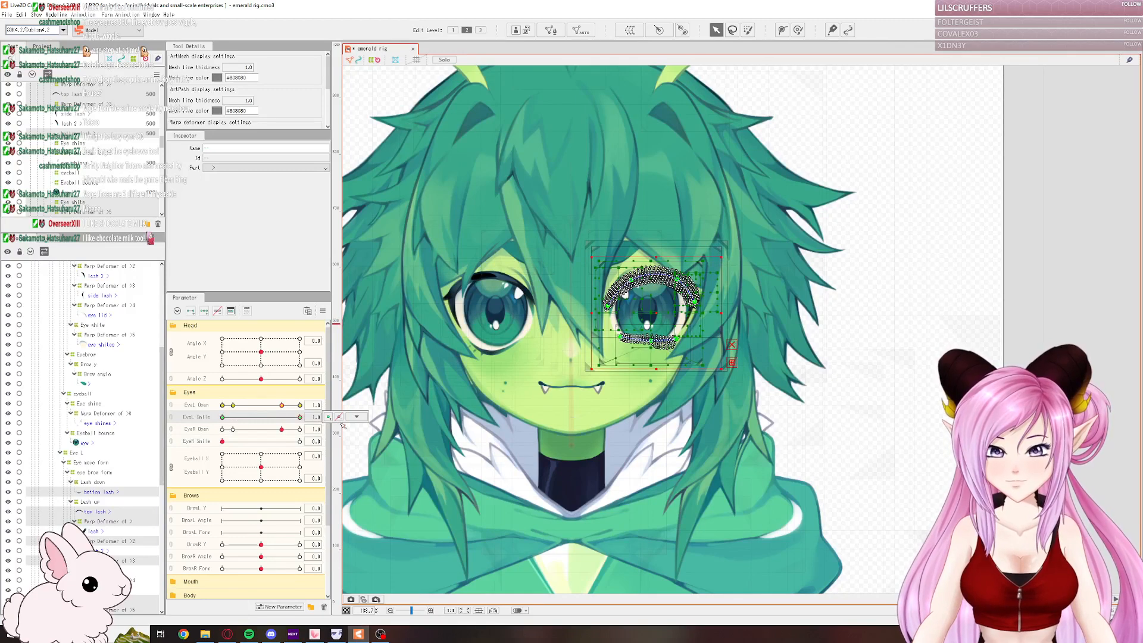
pyautogui.moveTo(342, 425); pyautogui.dragTo(176, 412)
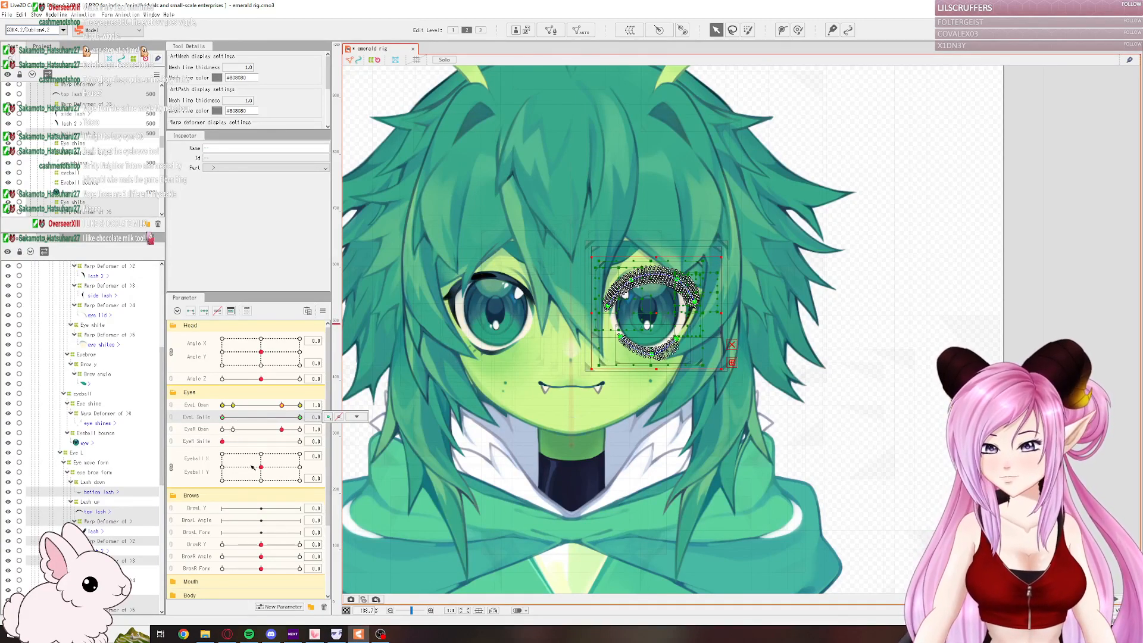
pyautogui.moveTo(252, 468)
pyautogui.mouseDown()
pyautogui.moveTo(280, 459)
pyautogui.moveTo(235, 476)
pyautogui.moveTo(276, 461)
pyautogui.moveTo(211, 468)
pyautogui.moveTo(292, 477)
pyautogui.moveTo(268, 468)
pyautogui.moveTo(291, 467)
pyautogui.moveTo(222, 467)
pyautogui.moveTo(260, 467)
pyautogui.mouseUp()
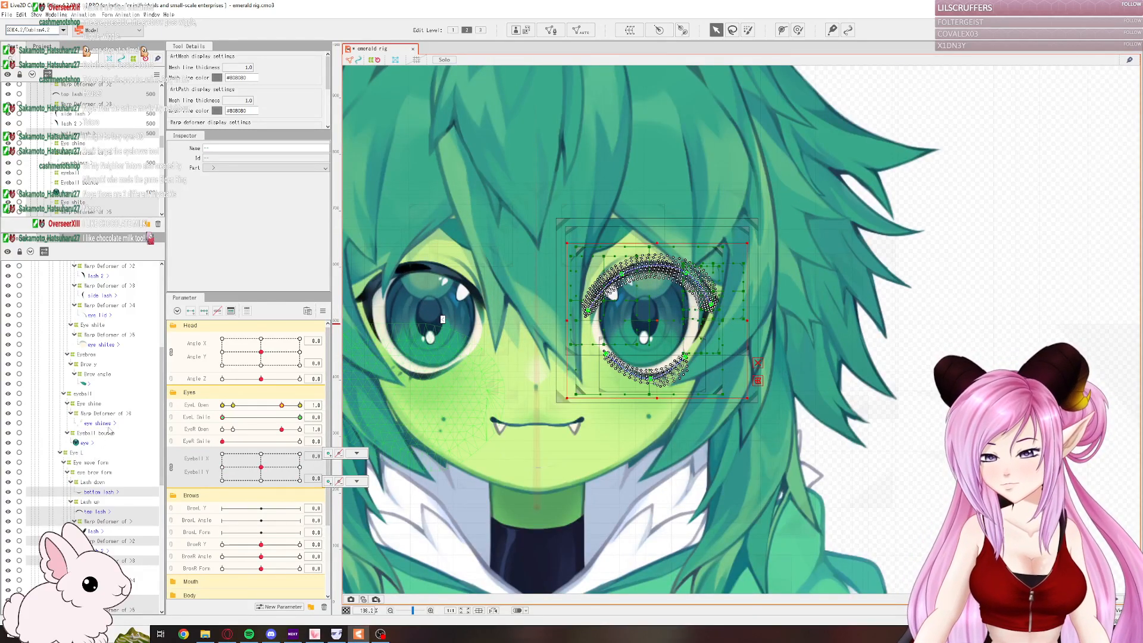
# - Reflect the Eye L hierarchy's eye shines horizontally and shift them sideways into place over the iris
pyautogui.scroll(-6, 109, 432)
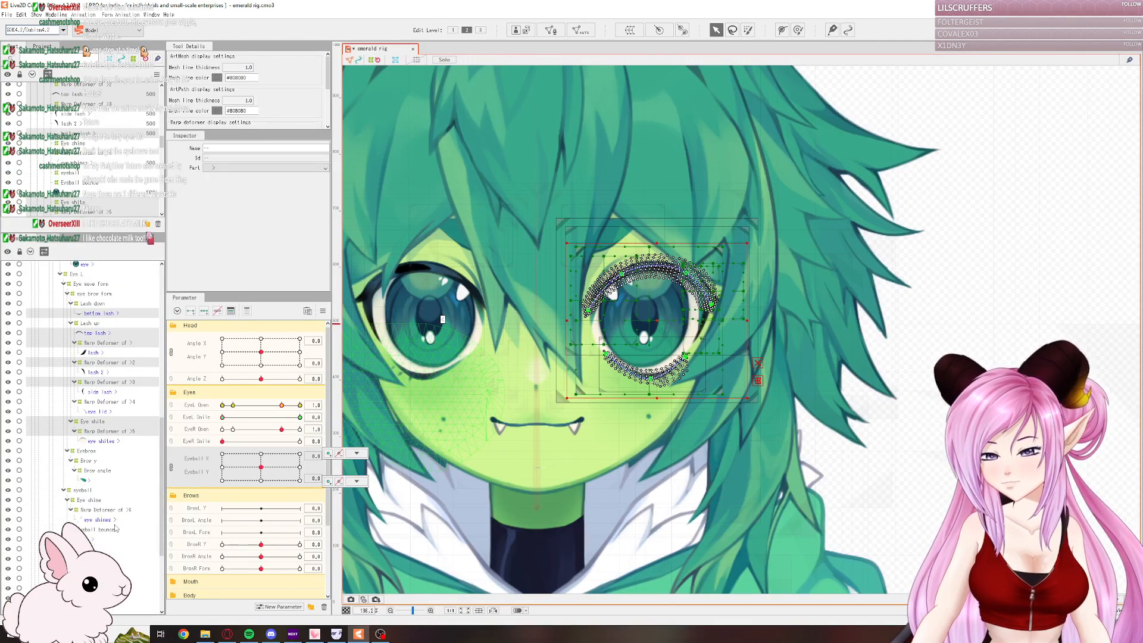
pyautogui.click(106, 520)
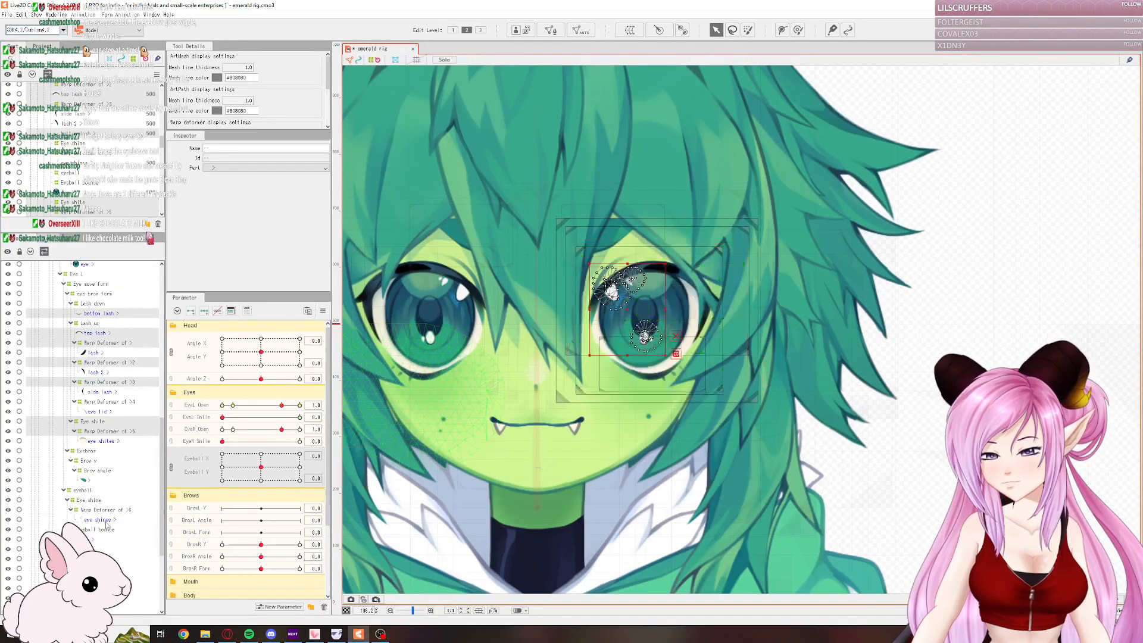
pyautogui.rightClick(626, 306)
pyautogui.click(653, 471)
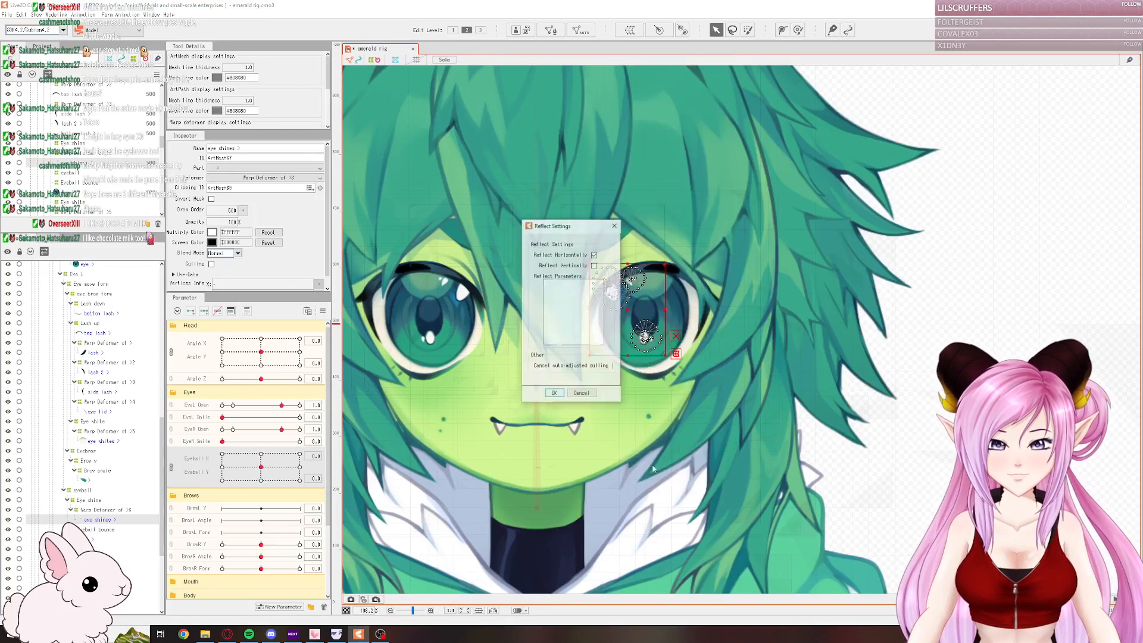
pyautogui.click(554, 393)
pyautogui.scroll(4, 655, 299)
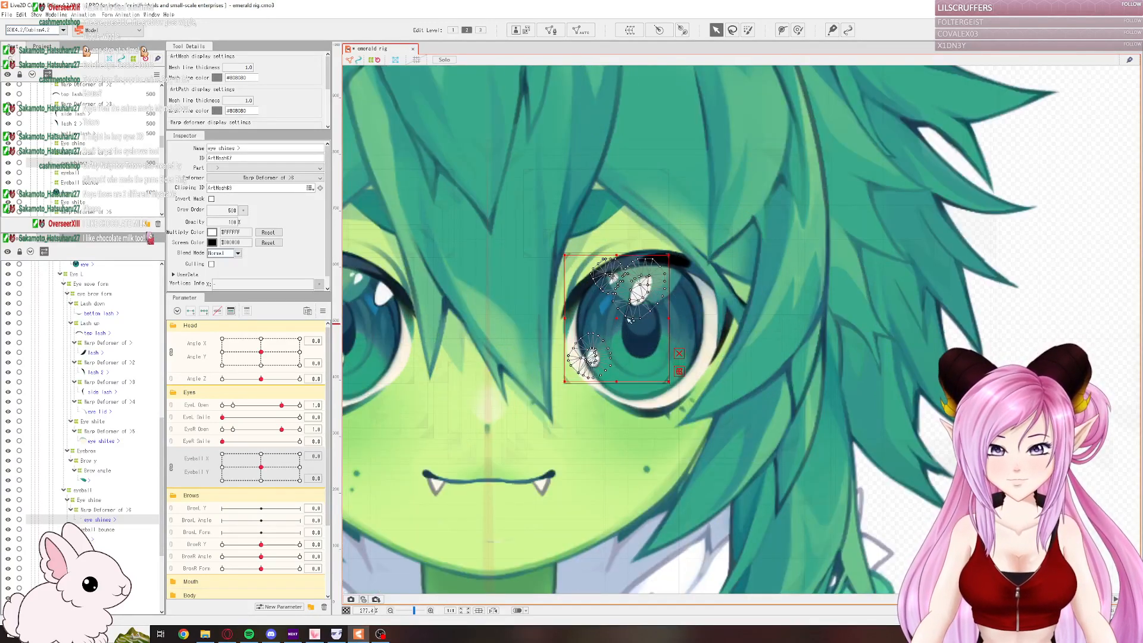
pyautogui.moveTo(624, 318); pyautogui.dragTo(664, 320)
# - Clear the selection and test Eyeball X and Eyeball Y to check how both eyes move together
pyautogui.scroll(-2, 664, 318)
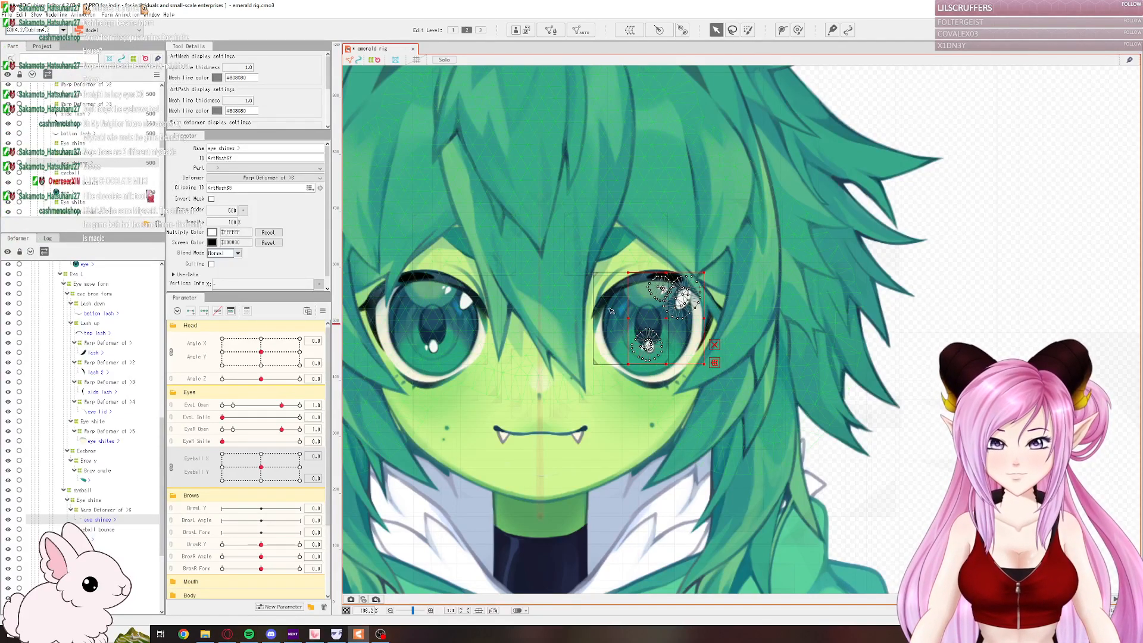
pyautogui.scroll(-7, 610, 311)
pyautogui.press('Escape')
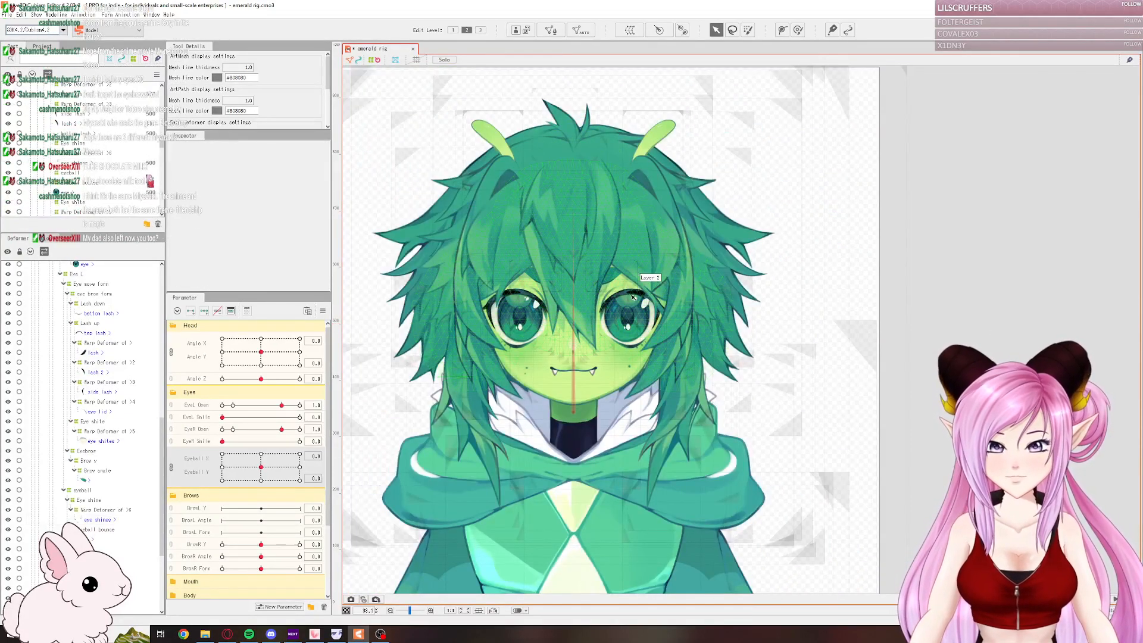
pyautogui.scroll(7, 633, 296)
pyautogui.moveTo(261, 467)
pyautogui.mouseDown()
pyautogui.moveTo(199, 473)
pyautogui.moveTo(310, 459)
pyautogui.moveTo(200, 484)
pyautogui.moveTo(327, 455)
pyautogui.moveTo(317, 427)
pyautogui.moveTo(205, 476)
pyautogui.moveTo(208, 464)
pyautogui.moveTo(269, 469)
pyautogui.mouseUp()
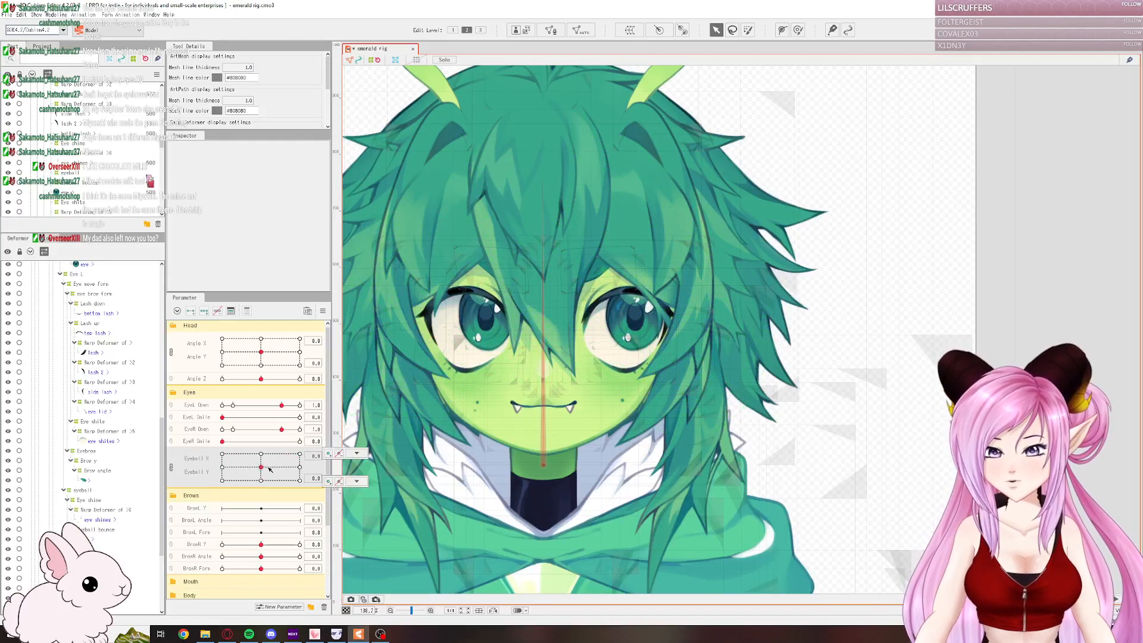
# - Open the Physics/Scene Blending Settings and frame the character's head and upper body in the preview
pyautogui.click(58, 15)
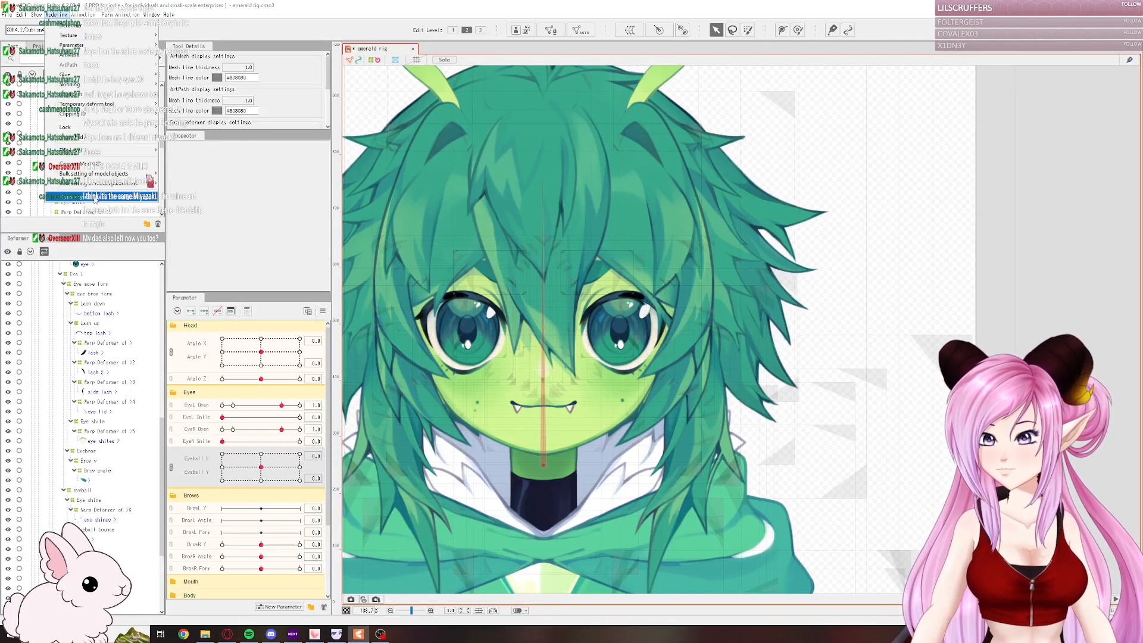
pyautogui.click(96, 197)
pyautogui.scroll(2, 797, 241)
pyautogui.scroll(-2, 744, 256)
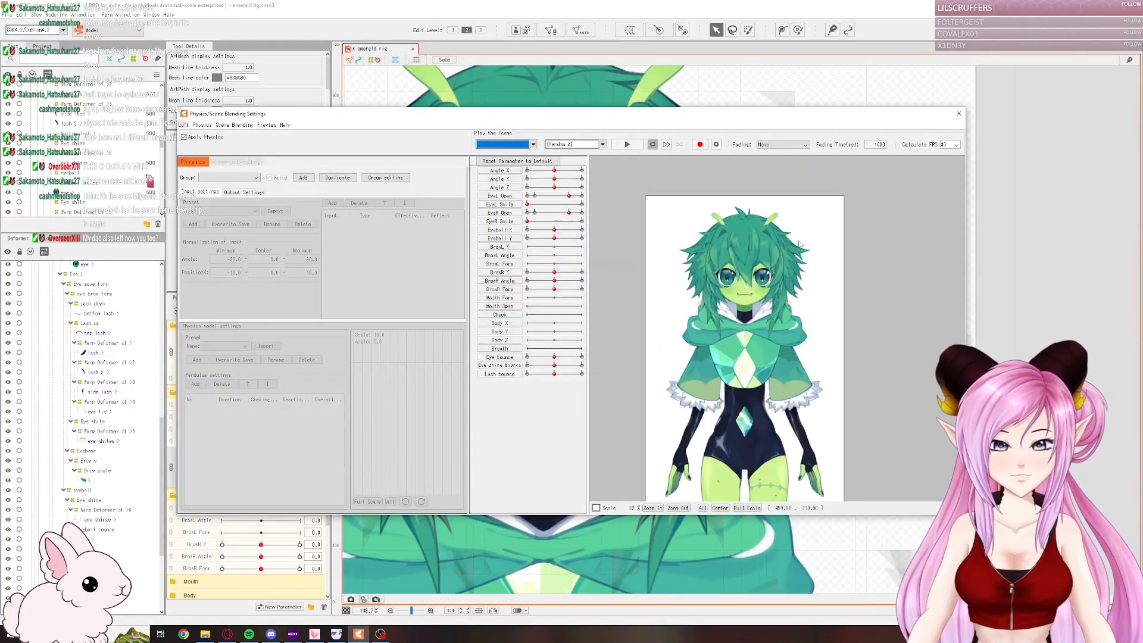
pyautogui.scroll(2, 685, 272)
# - Add a physics group named EyeBounce with the Bust (Big) physics model preset and no input preset
pyautogui.click(303, 178)
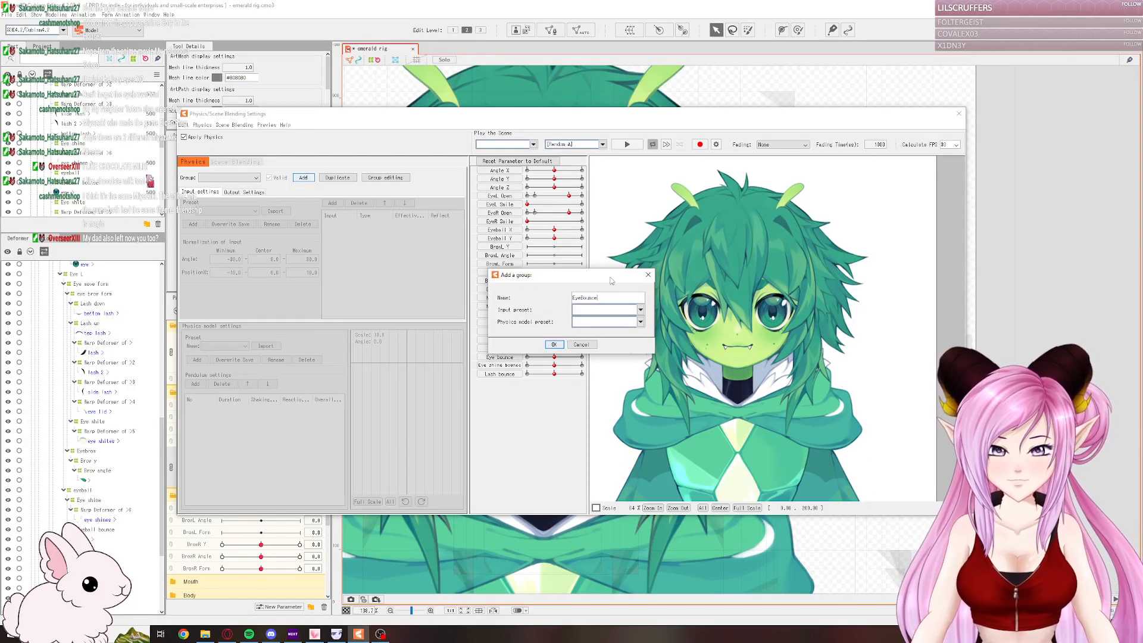
pyautogui.click(587, 315)
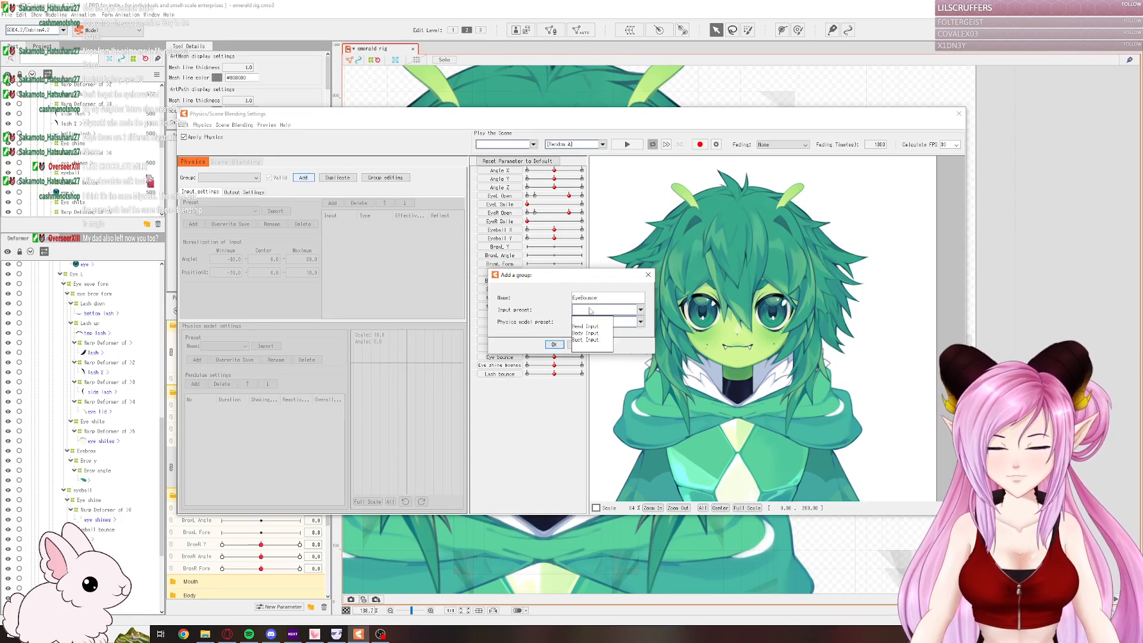
pyautogui.click(649, 335)
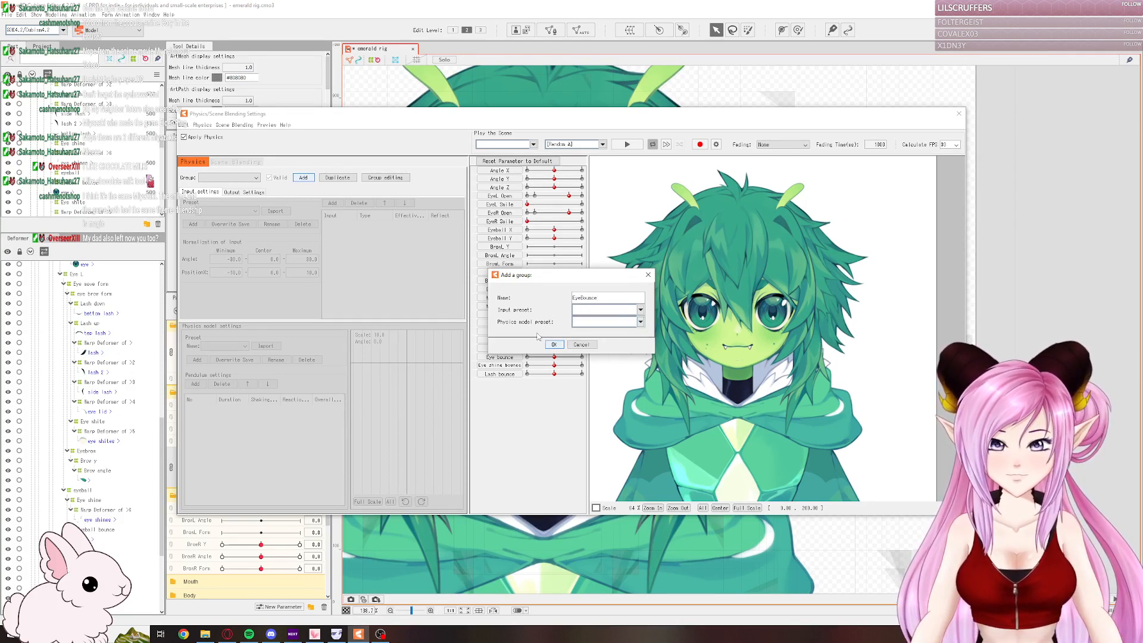
pyautogui.click(602, 325)
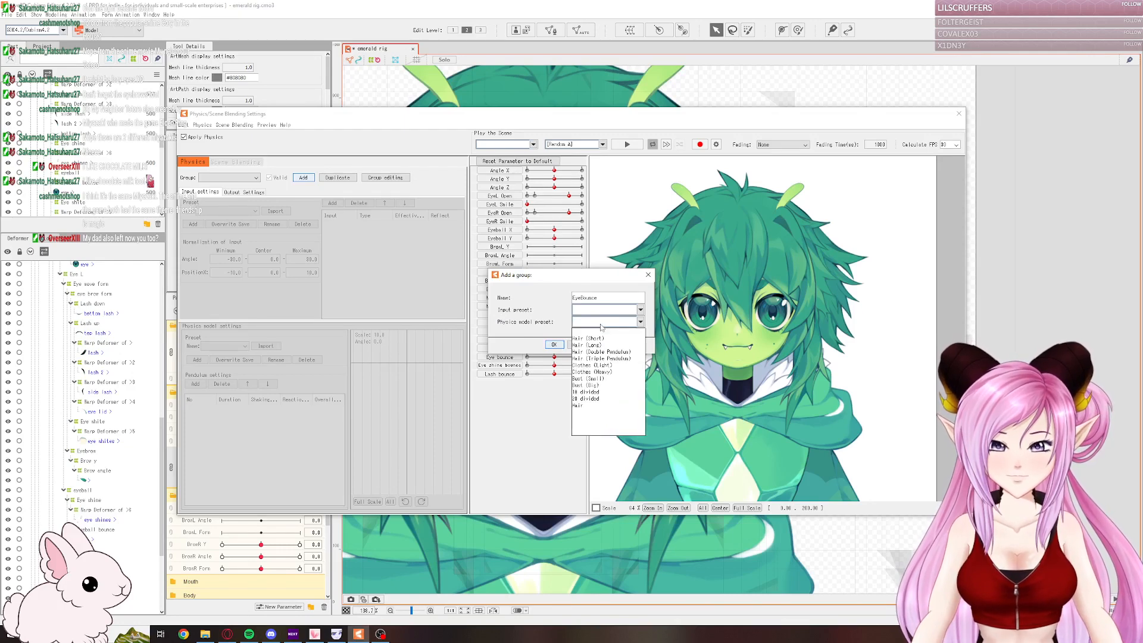
pyautogui.click(590, 386)
pyautogui.click(554, 344)
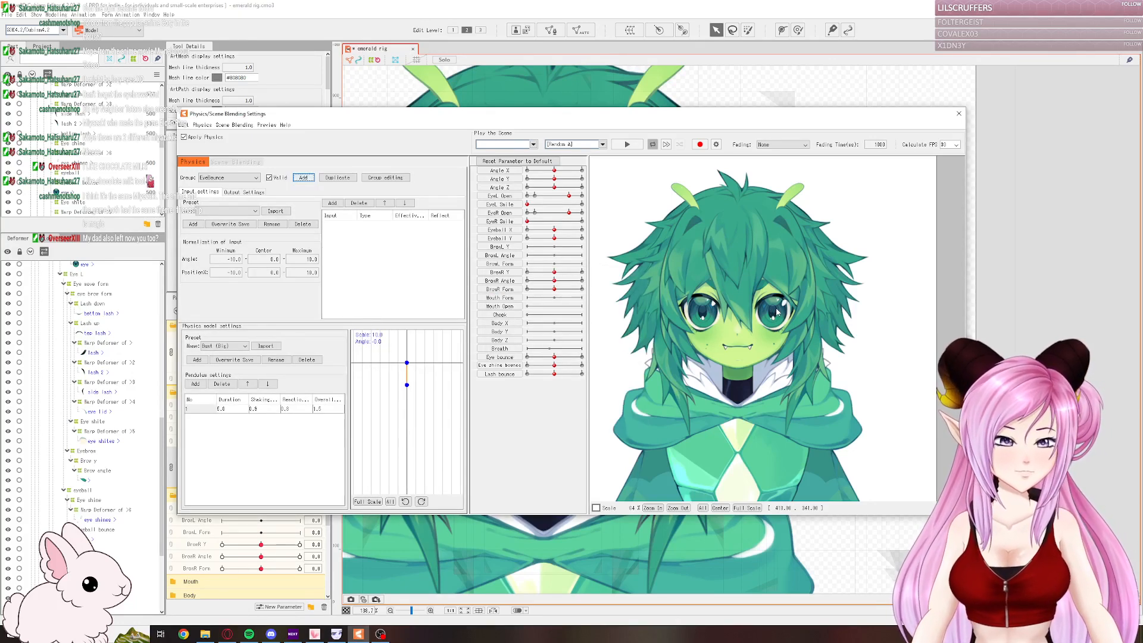
pyautogui.scroll(1, 767, 308)
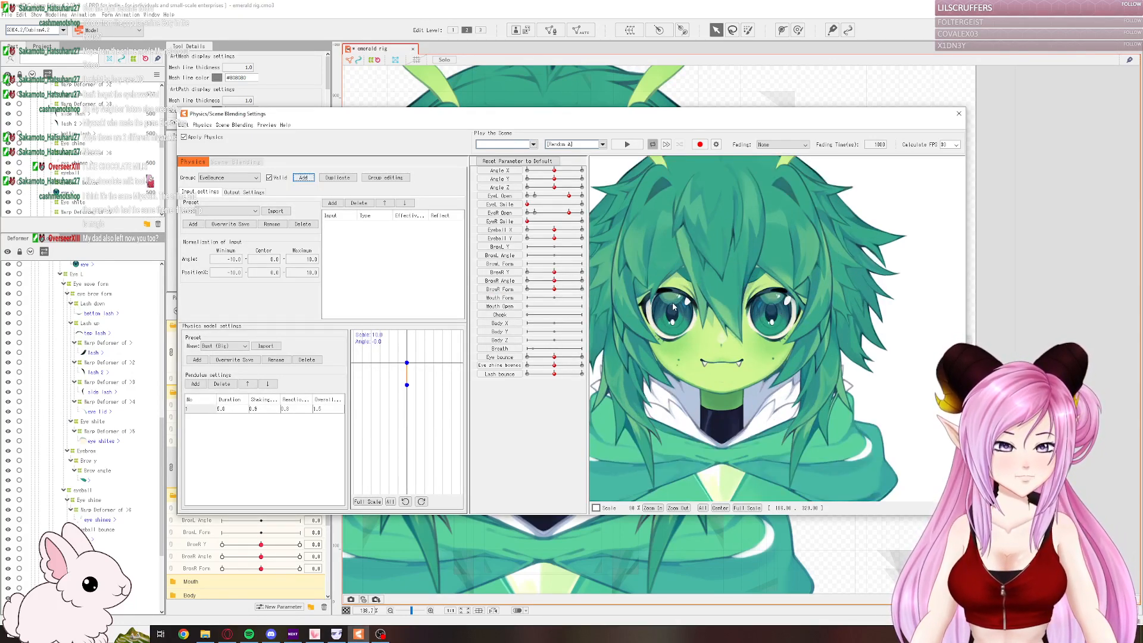
pyautogui.scroll(-2, 672, 306)
pyautogui.scroll(2, 634, 301)
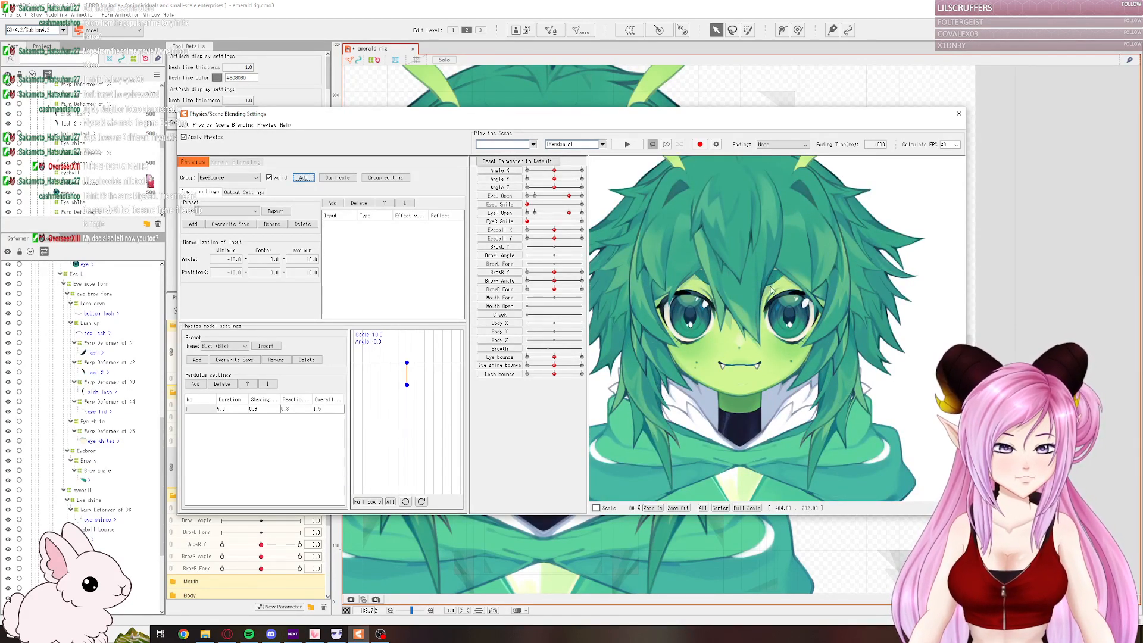
# - Add EyeL Open, EyeL Smile, EyeR Open and EyeR Smile as input parameters of the EyeBounce physics group
pyautogui.scroll(-1, 726, 276)
pyautogui.scroll(1, 696, 283)
pyautogui.scroll(2, 804, 256)
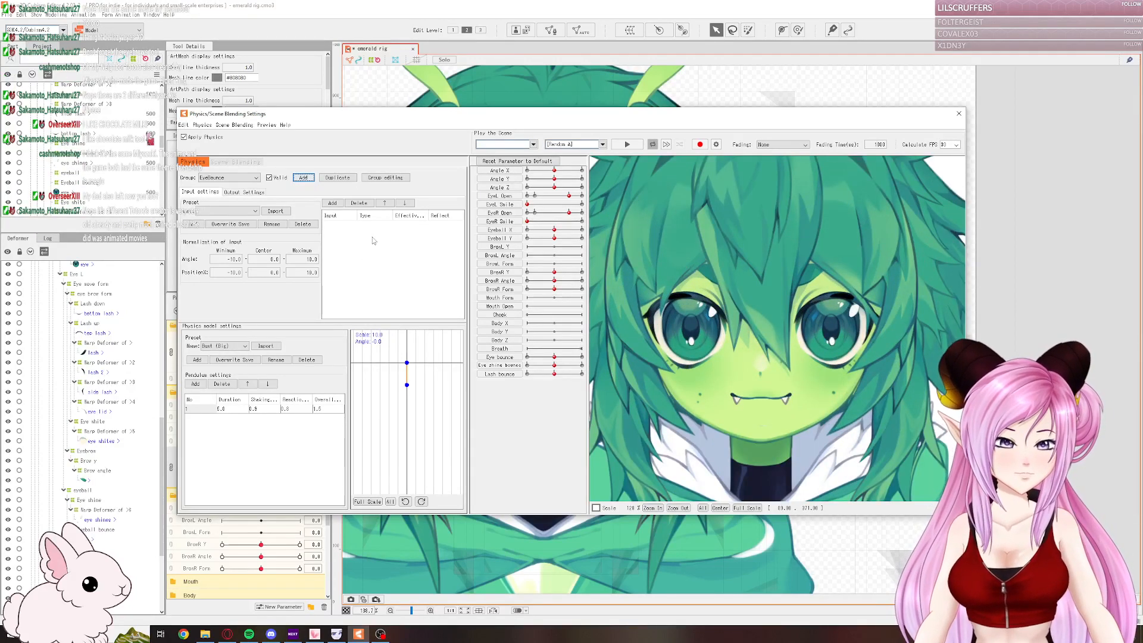
pyautogui.click(332, 204)
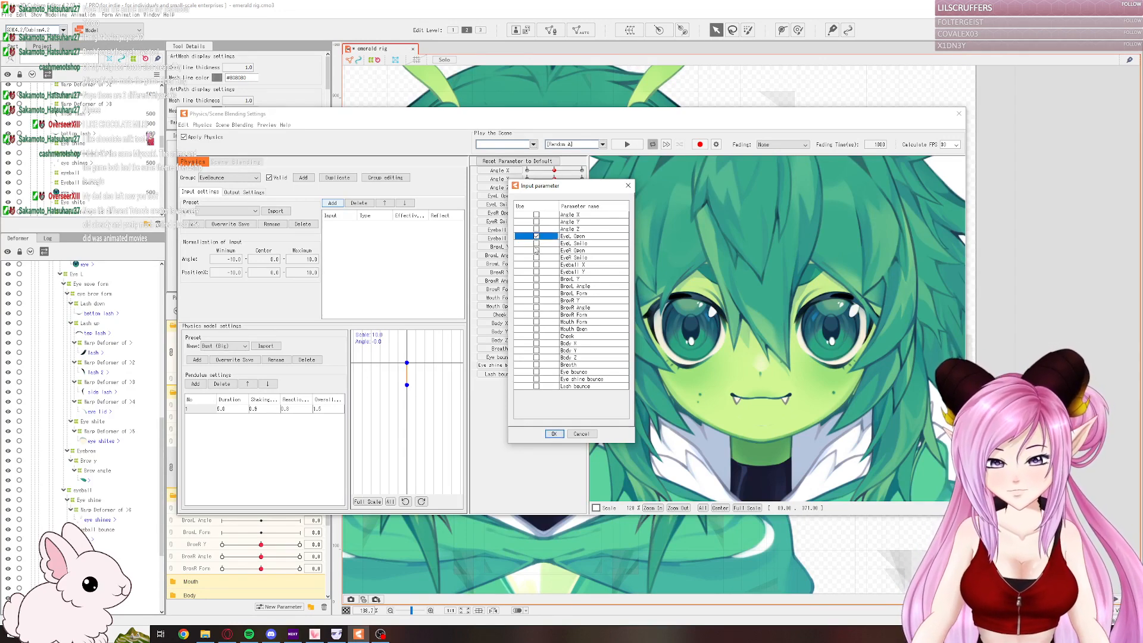
pyautogui.click(537, 250)
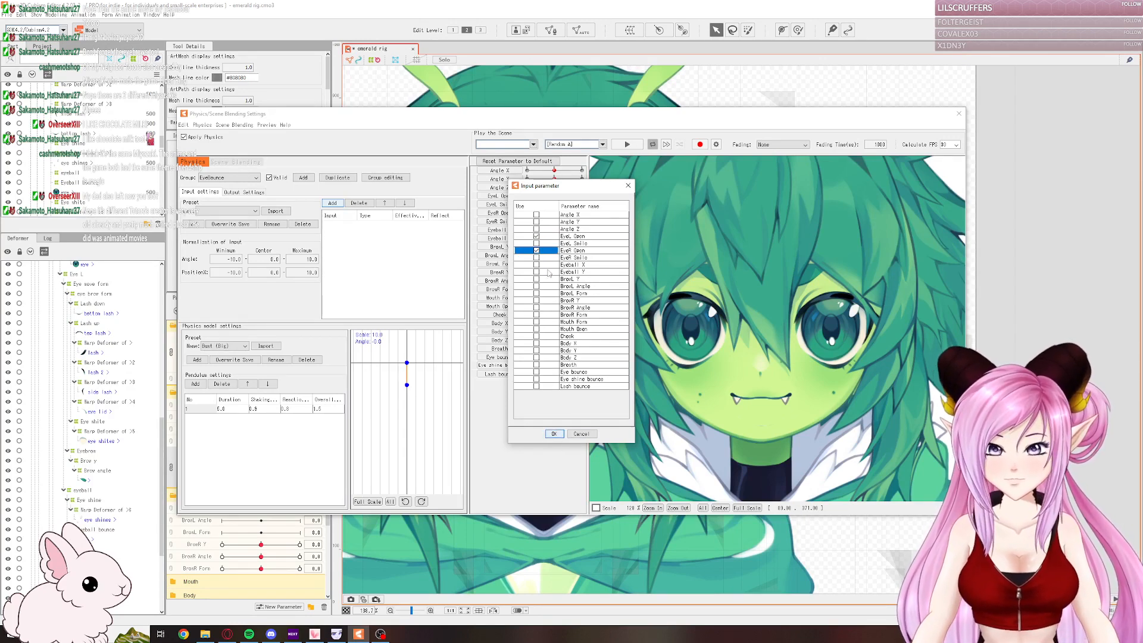
pyautogui.click(536, 243)
pyautogui.click(537, 258)
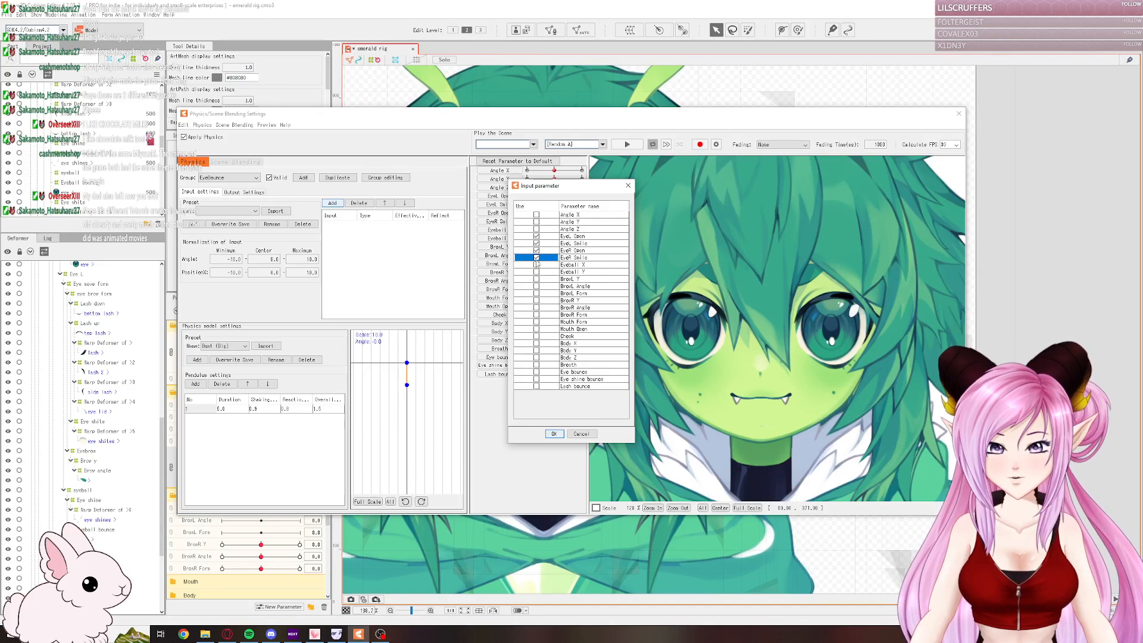
pyautogui.click(552, 434)
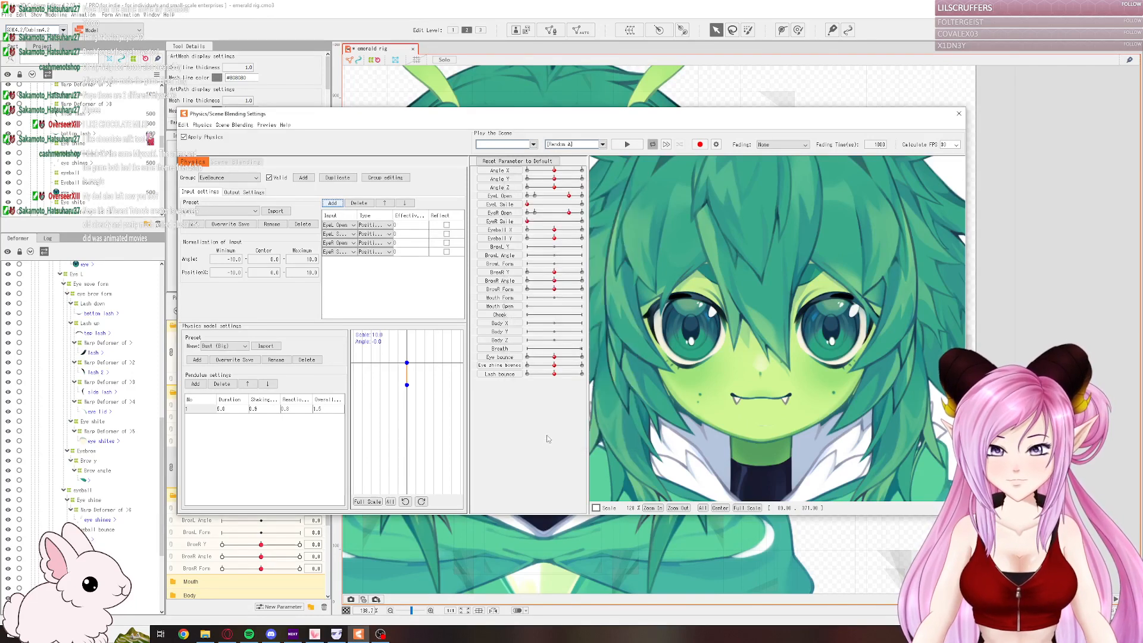
# - Set the input type of EyeL Smile and EyeR Smile to Angle, keeping both eye-open inputs on Position X
pyautogui.click(368, 227)
pyautogui.click(377, 235)
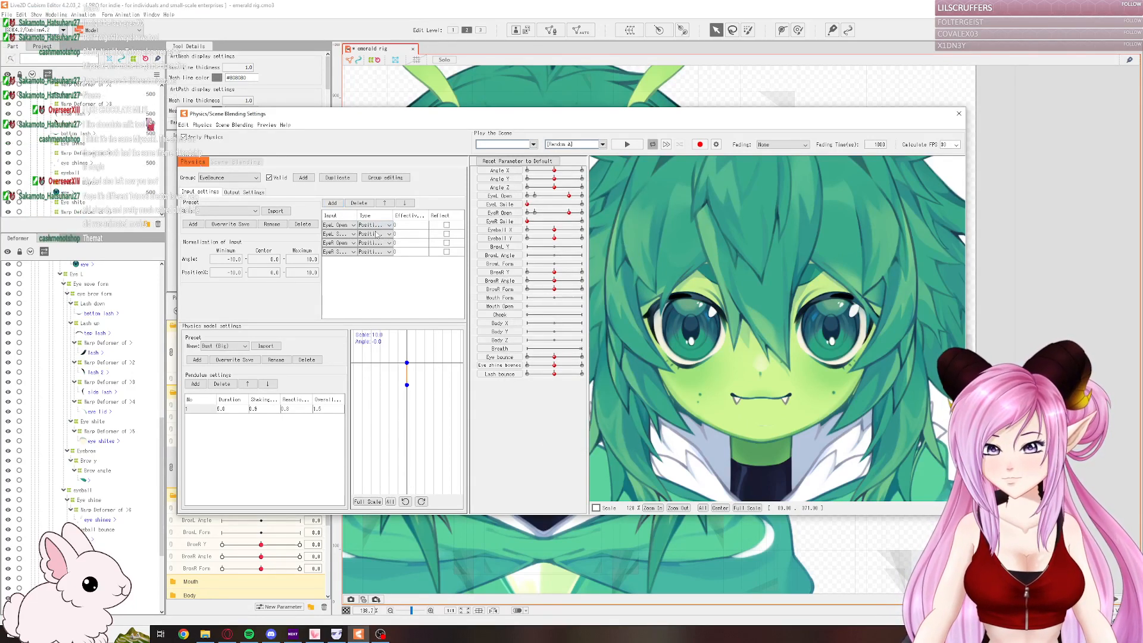
pyautogui.click(376, 234)
pyautogui.click(369, 248)
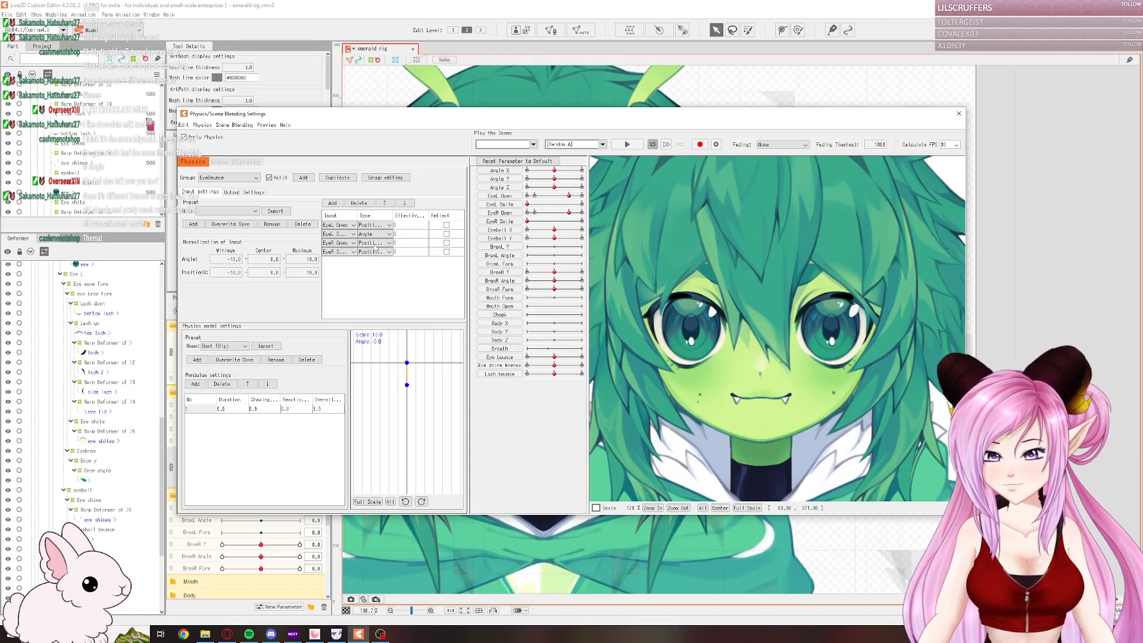
pyautogui.click(373, 251)
pyautogui.click(373, 253)
pyautogui.click(373, 253)
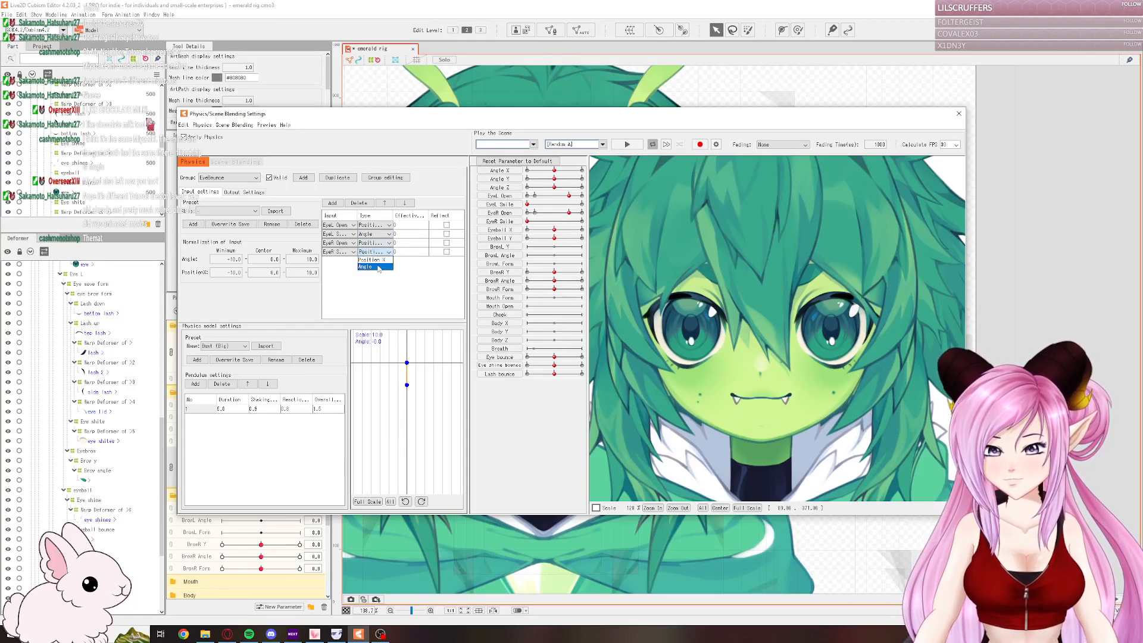
pyautogui.click(381, 275)
# - Set the effectiveness of all four EyeBounce input parameters to 50
pyautogui.click(408, 222)
pyautogui.write('5')
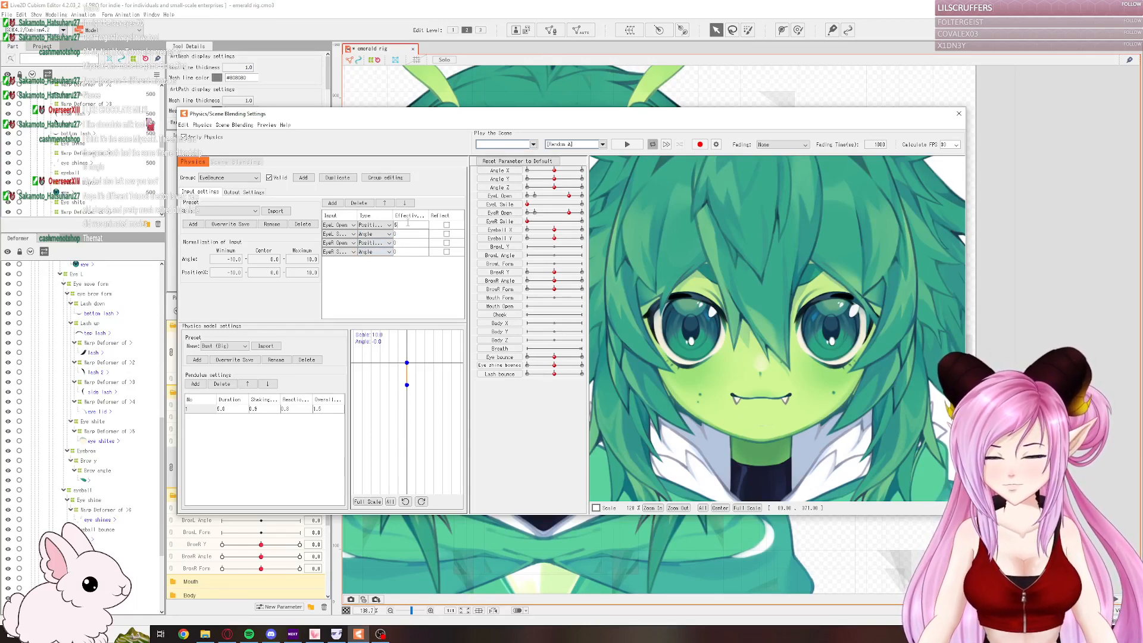
pyautogui.write('0')
pyautogui.press('Return')
pyautogui.click(411, 233)
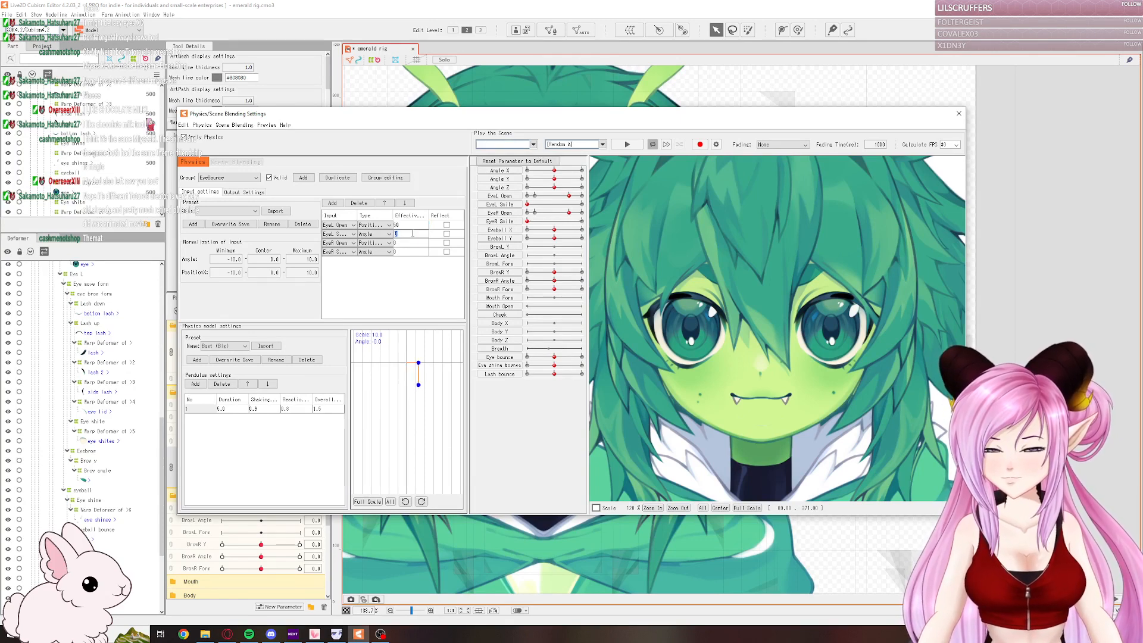
pyautogui.write('50')
pyautogui.press('Return')
pyautogui.click(410, 242)
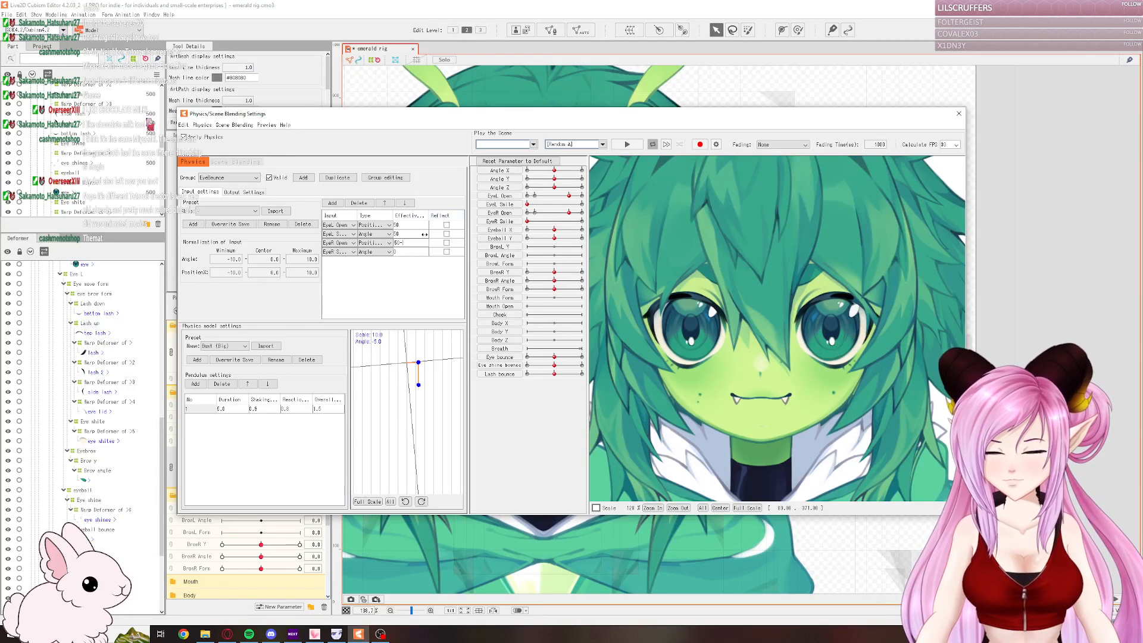
pyautogui.press('Return')
pyautogui.click(409, 252)
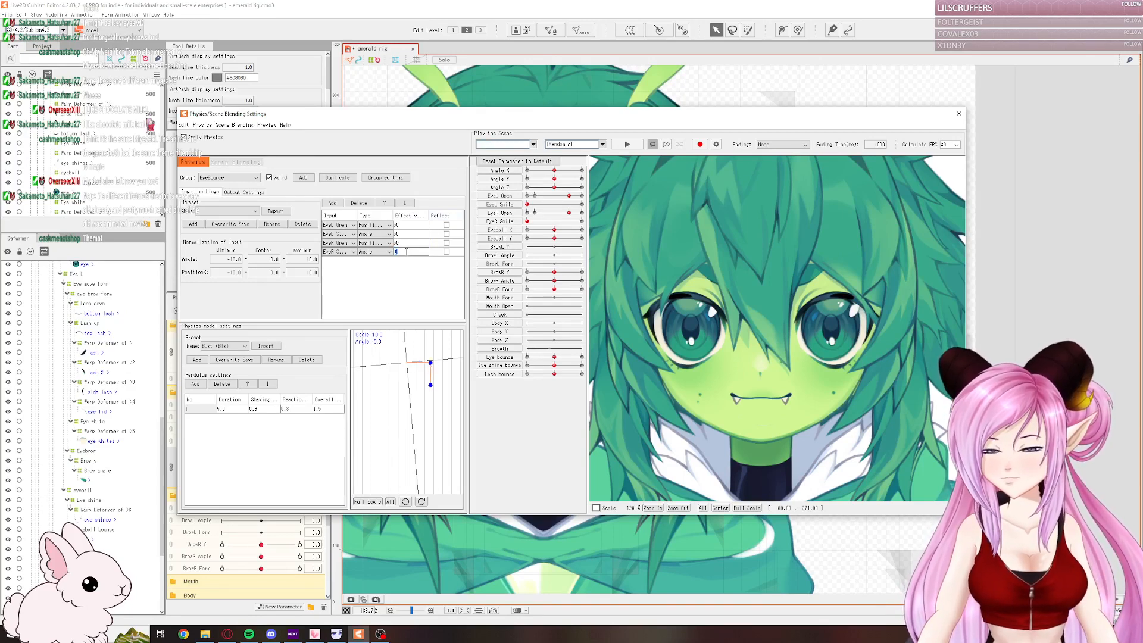
pyautogui.write('50')
pyautogui.press('Return')
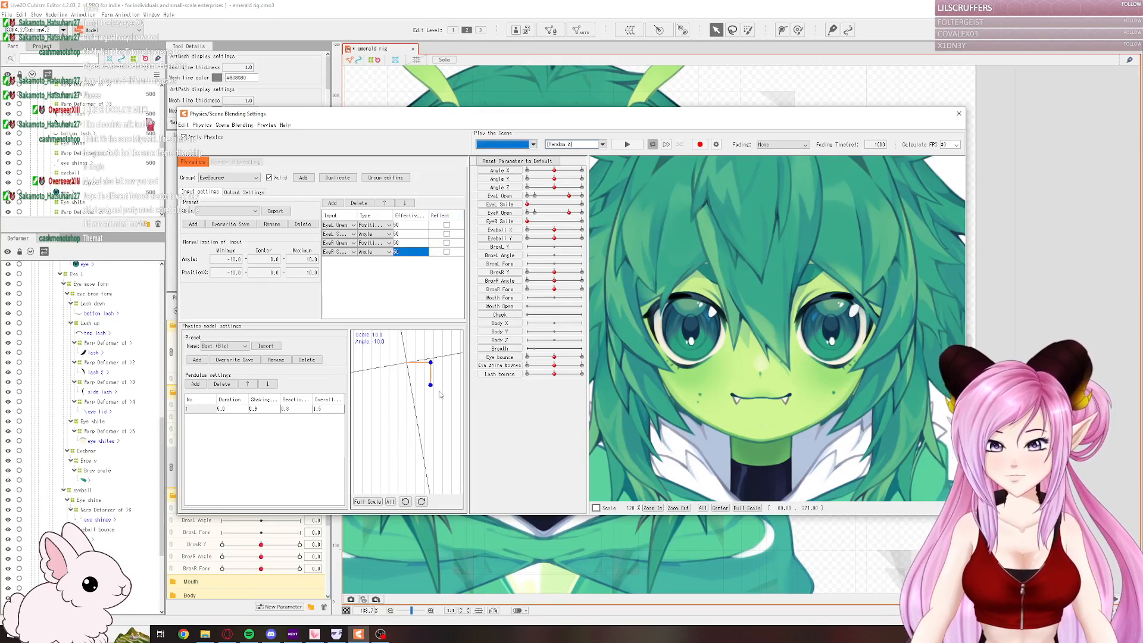
# - Add Eye bounce, Eye shine bounce and Lash bounce as output parameters of the EyeBounce group
pyautogui.click(263, 194)
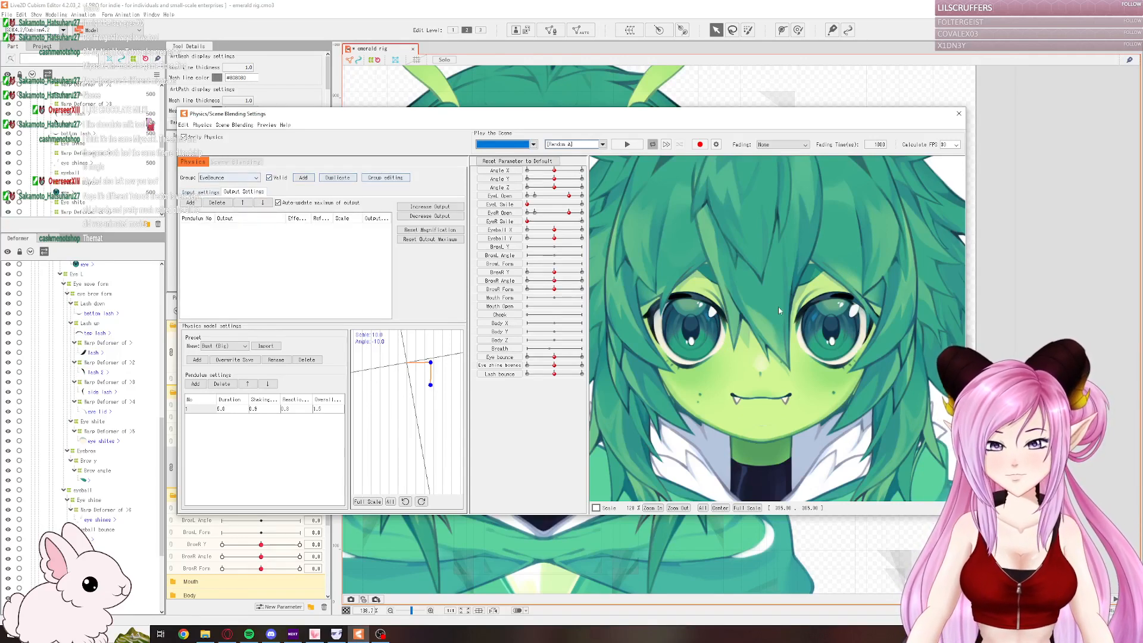
pyautogui.moveTo(702, 300); pyautogui.dragTo(780, 271)
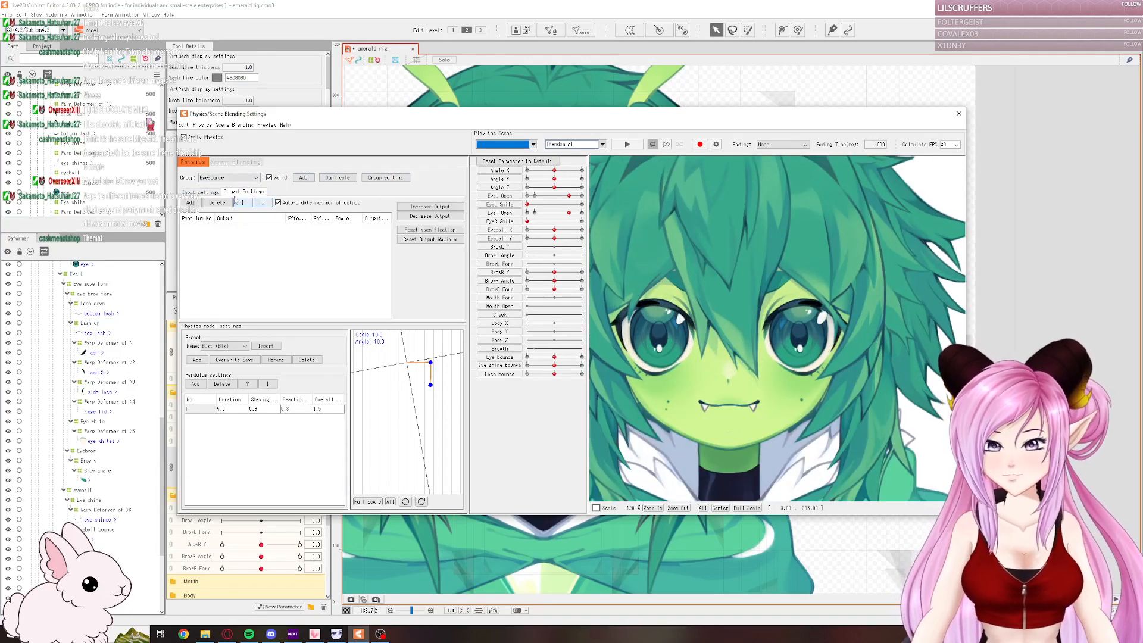
pyautogui.click(190, 203)
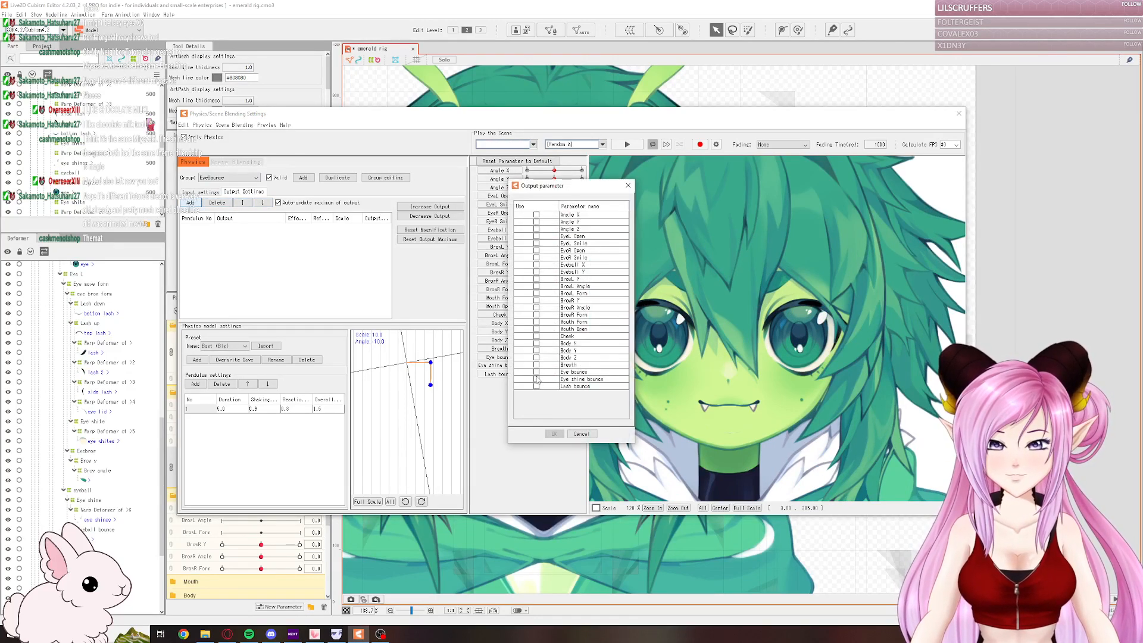
pyautogui.click(536, 371)
pyautogui.click(537, 378)
pyautogui.click(537, 386)
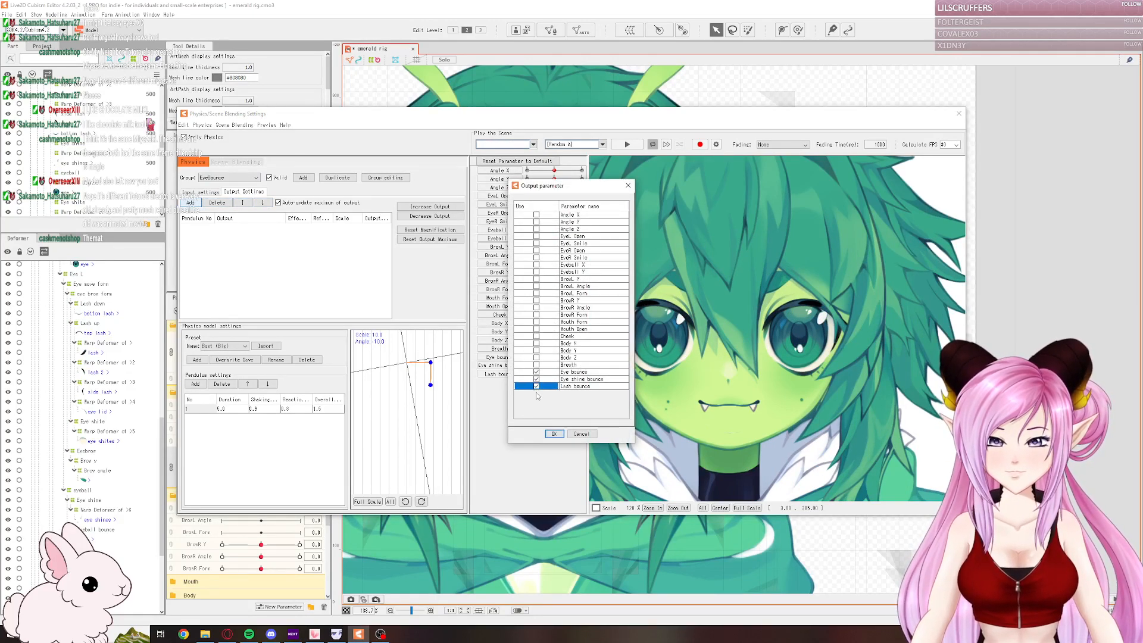
pyautogui.click(553, 434)
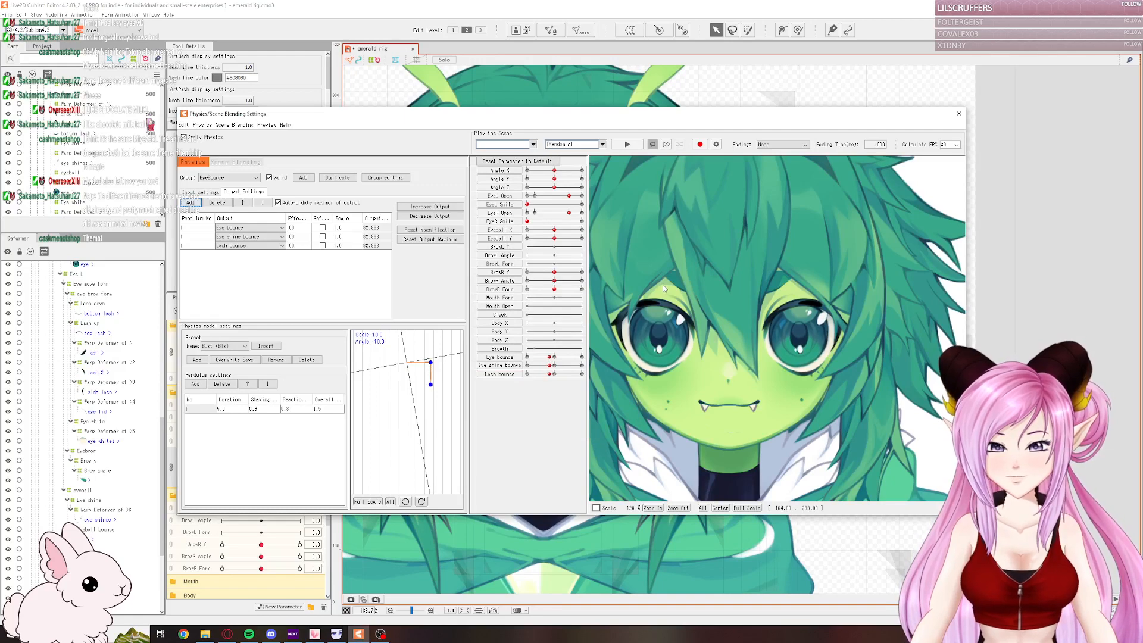
# - Test EyeL Open in the physics preview to check the bounce on both eyes, and close the physics settings
pyautogui.moveTo(662, 285); pyautogui.dragTo(726, 315)
pyautogui.scroll(2, 791, 305)
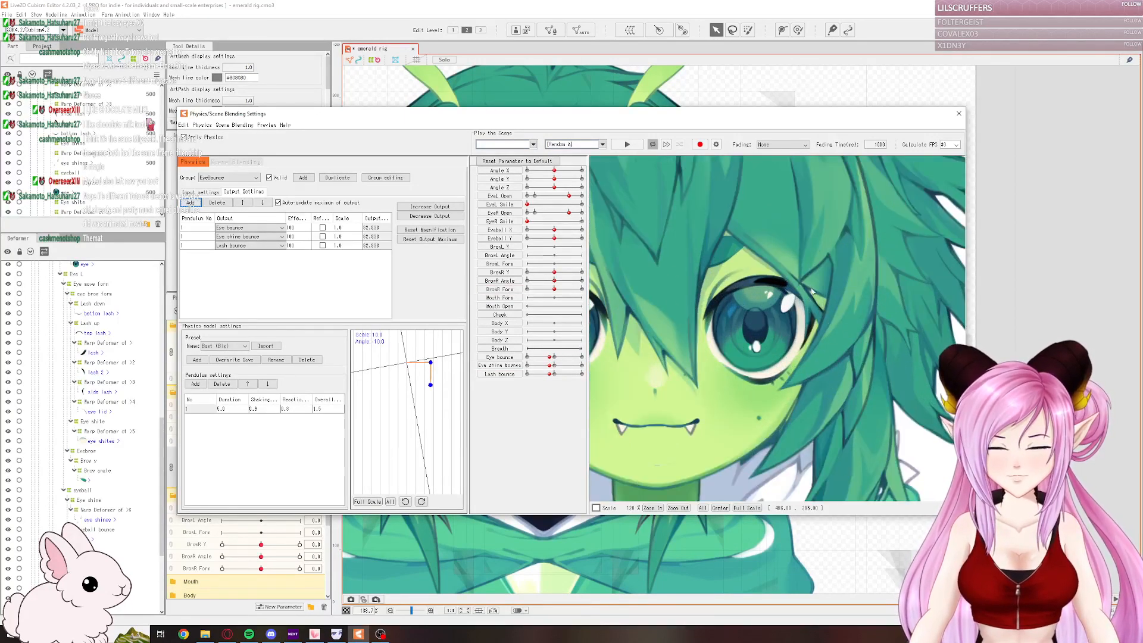
pyautogui.scroll(-2, 812, 291)
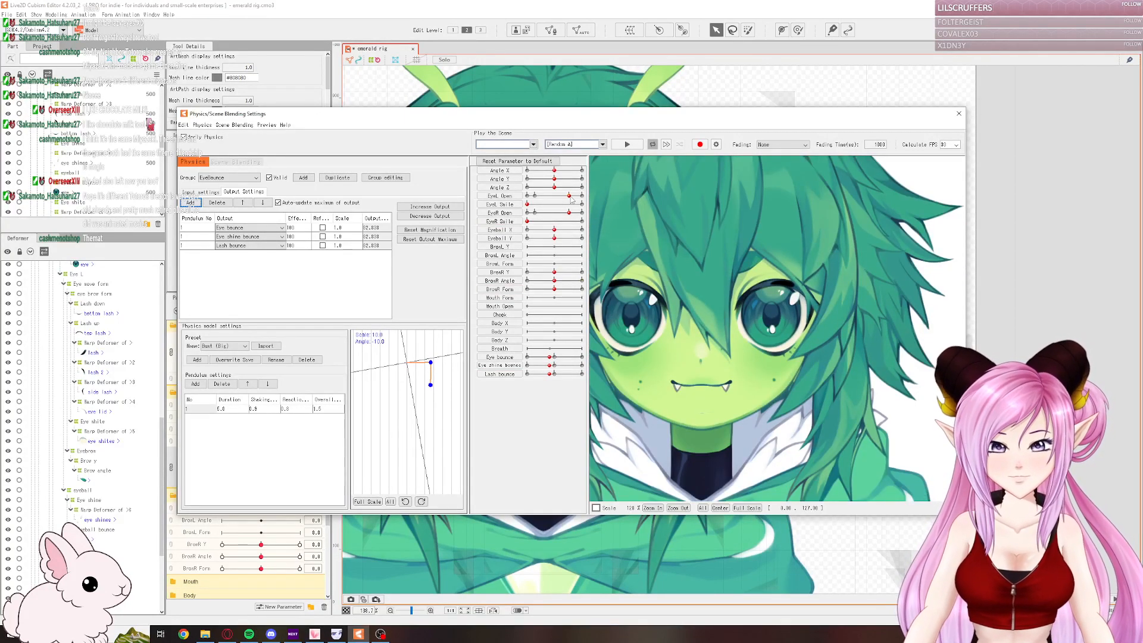
pyautogui.moveTo(571, 196); pyautogui.dragTo(600, 202)
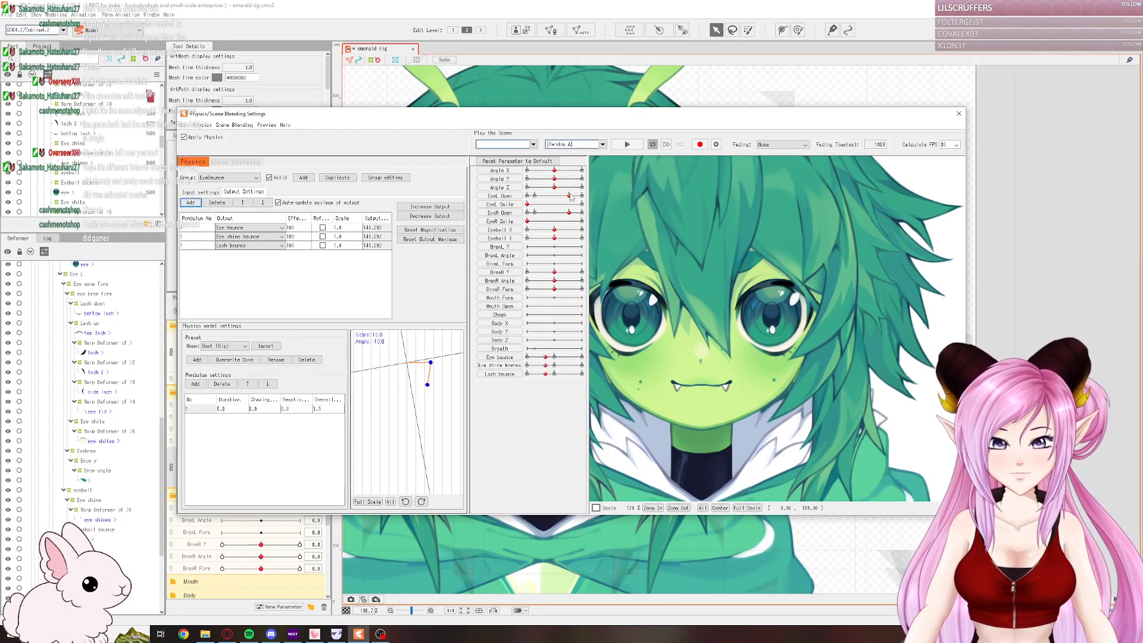
pyautogui.moveTo(798, 278); pyautogui.dragTo(706, 261)
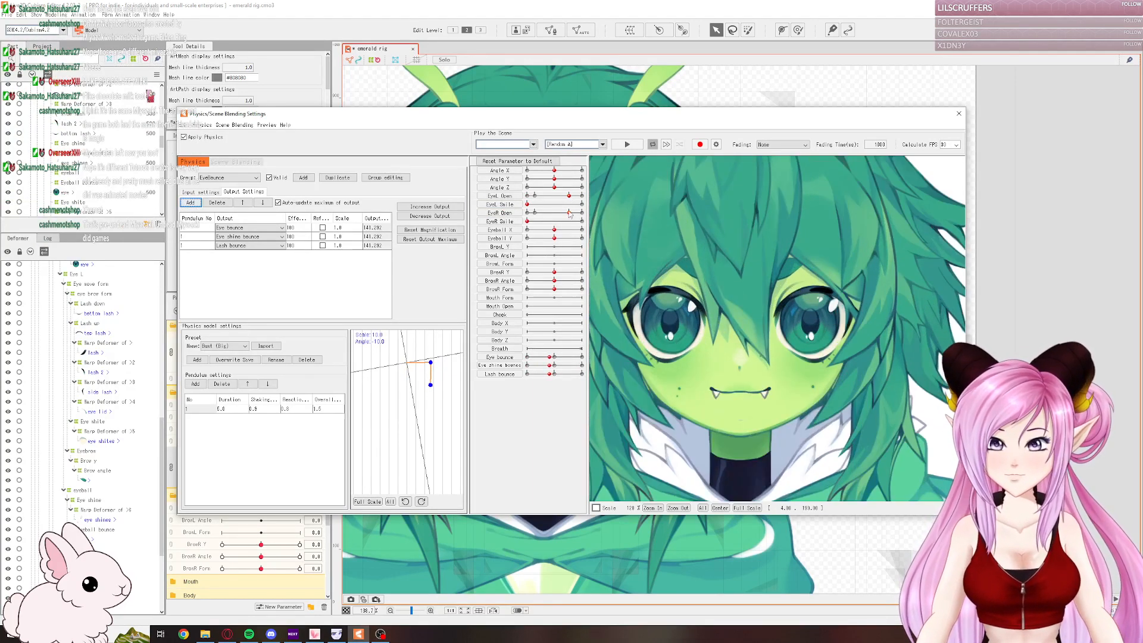
pyautogui.moveTo(571, 201)
pyautogui.mouseDown()
pyautogui.moveTo(527, 197)
pyautogui.moveTo(586, 196)
pyautogui.mouseUp()
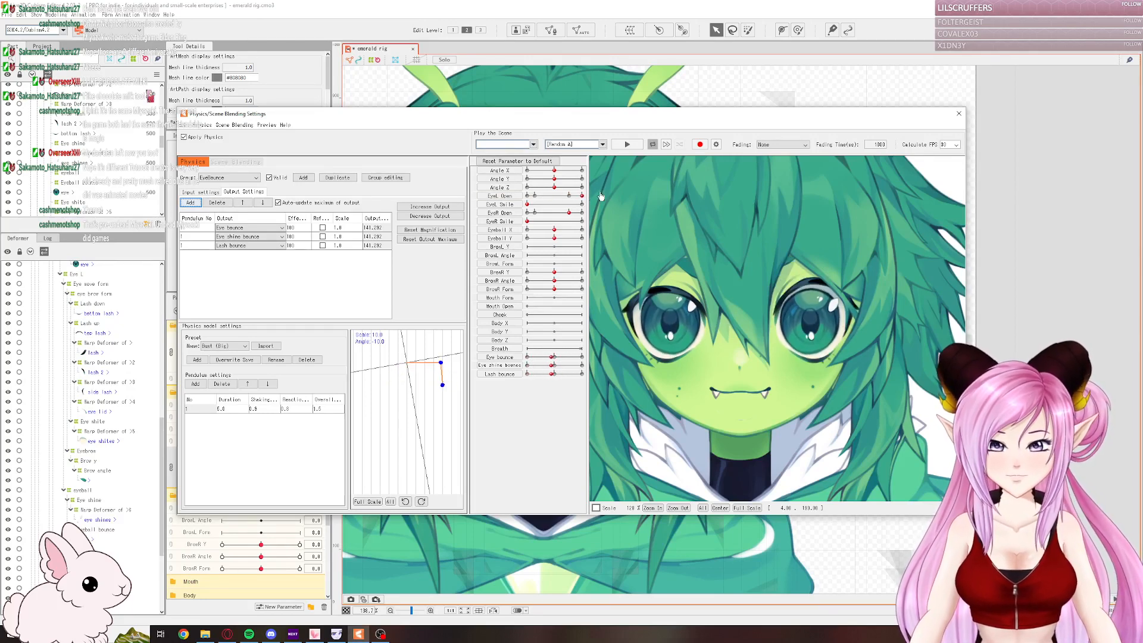
pyautogui.scroll(-2, 591, 250)
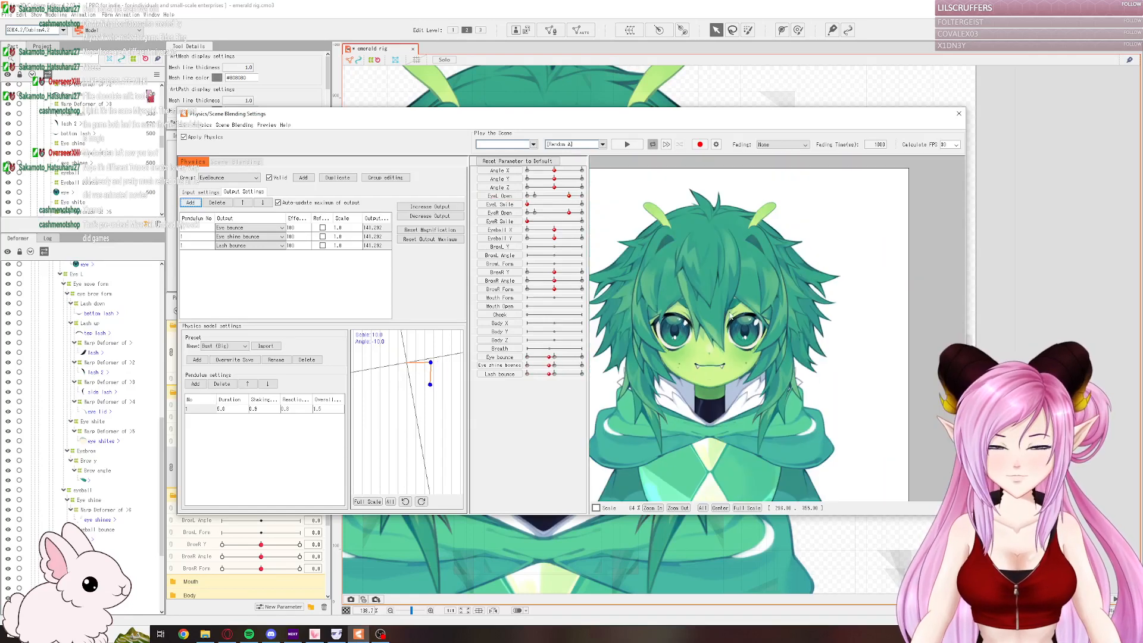
pyautogui.moveTo(574, 317); pyautogui.dragTo(842, 439)
pyautogui.click(959, 113)
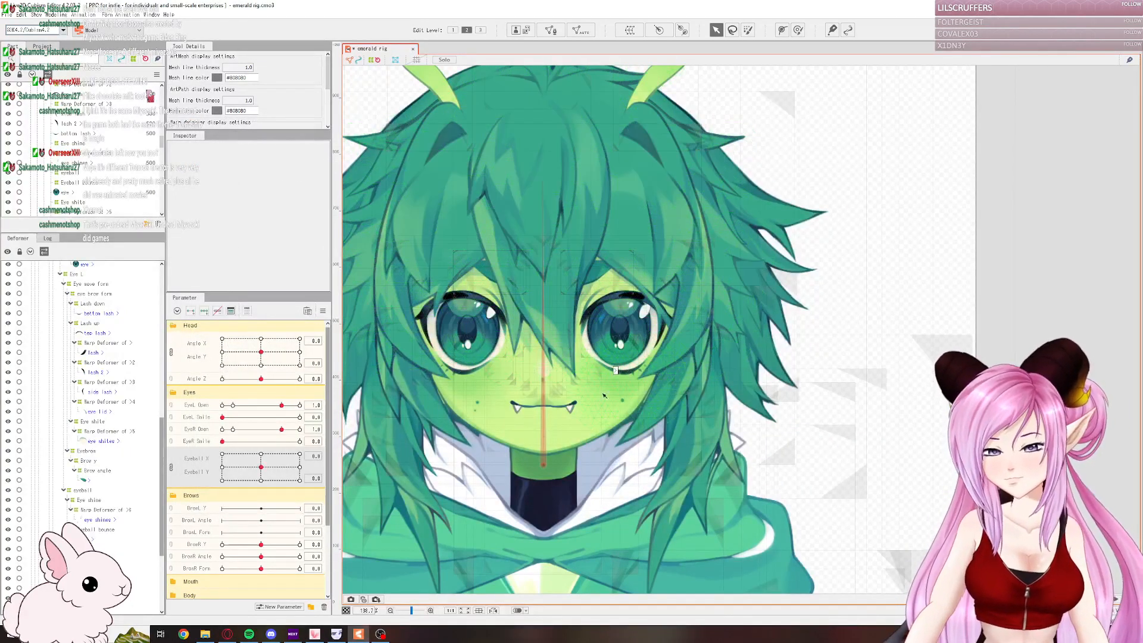
# - Collapse the Eye R and Eye L hierarchies and move the Eye L deformer under Eye L deform
pyautogui.scroll(-5, 526, 399)
pyautogui.scroll(-6, 94, 398)
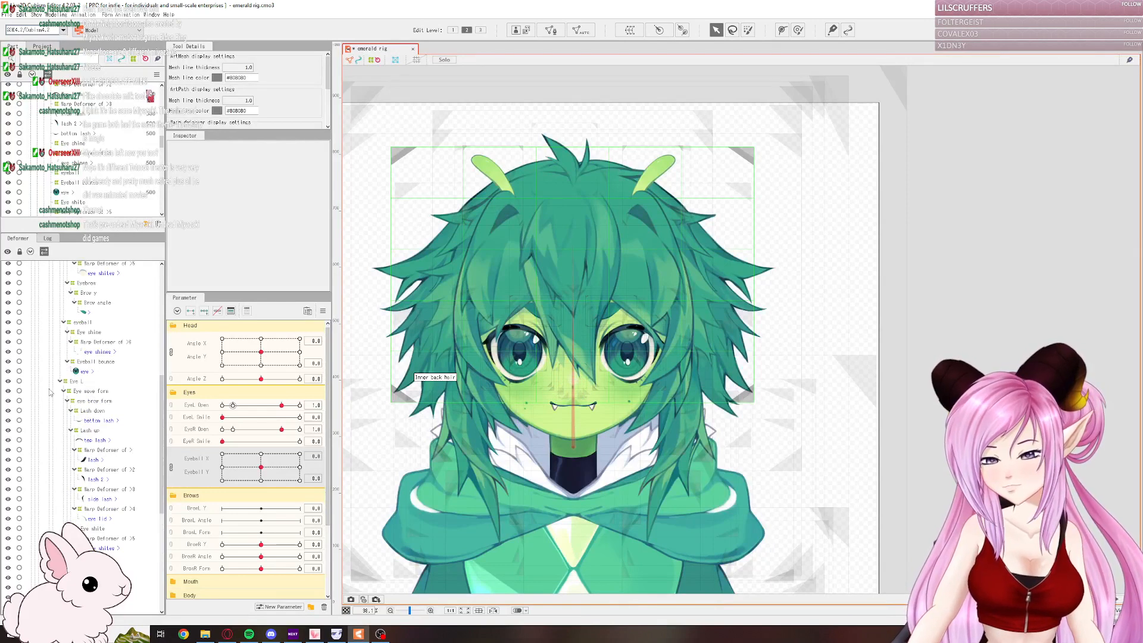
pyautogui.click(58, 383)
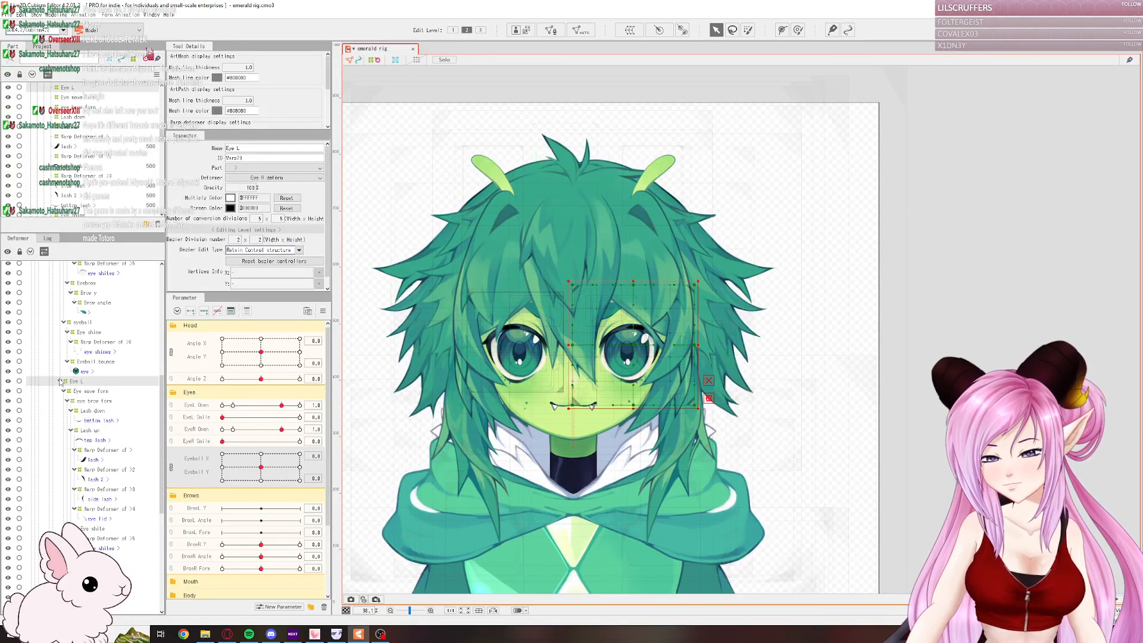
pyautogui.scroll(7, 60, 381)
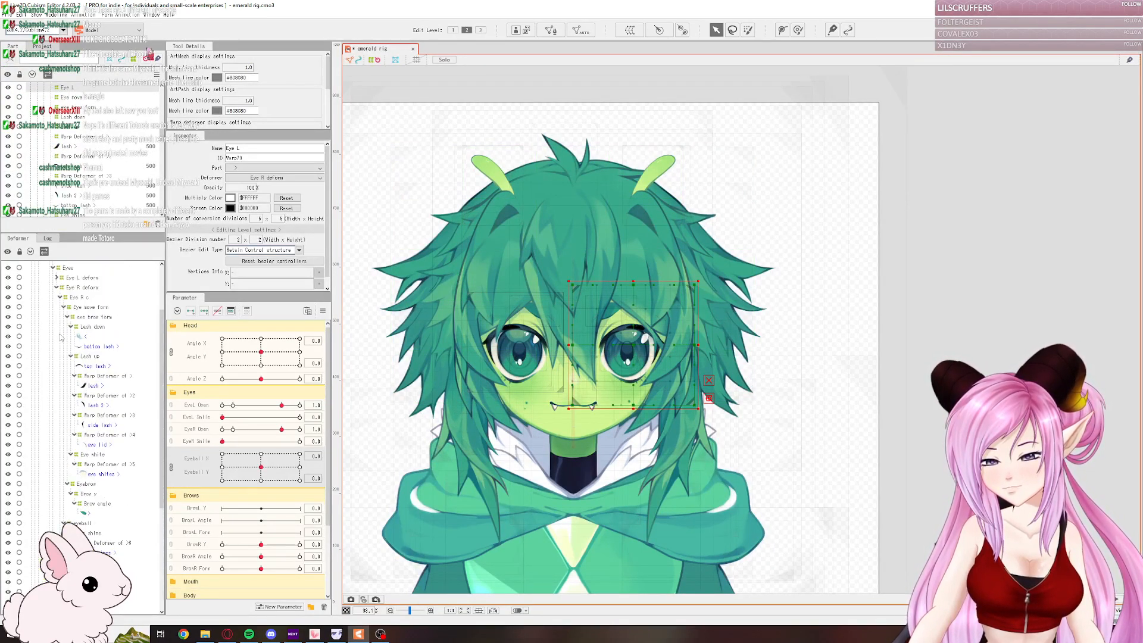
pyautogui.click(60, 297)
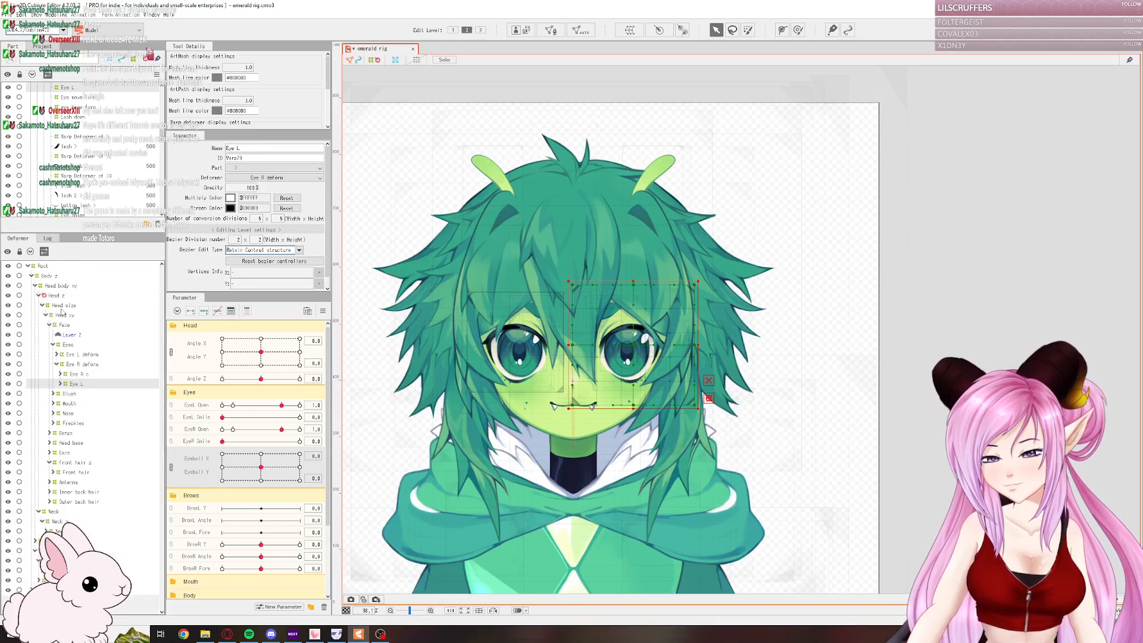
pyautogui.moveTo(60, 387); pyautogui.dragTo(85, 357)
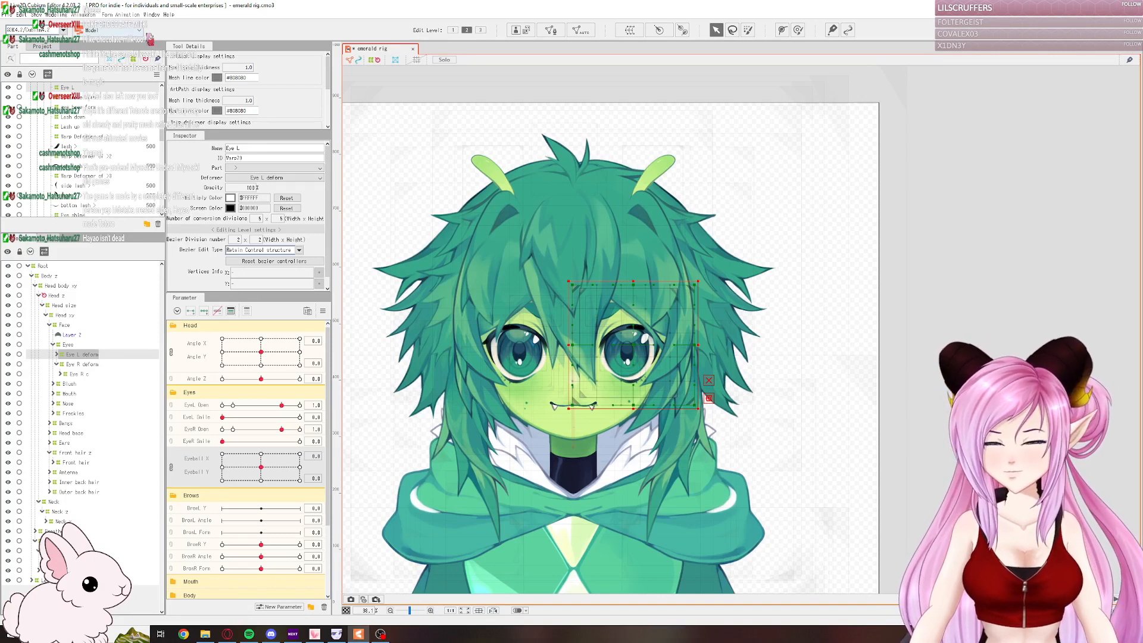
# - Preview the whole model's head and eye movement in the Physics/Scene Blending Settings and close them
pyautogui.click(62, 16)
pyautogui.click(95, 196)
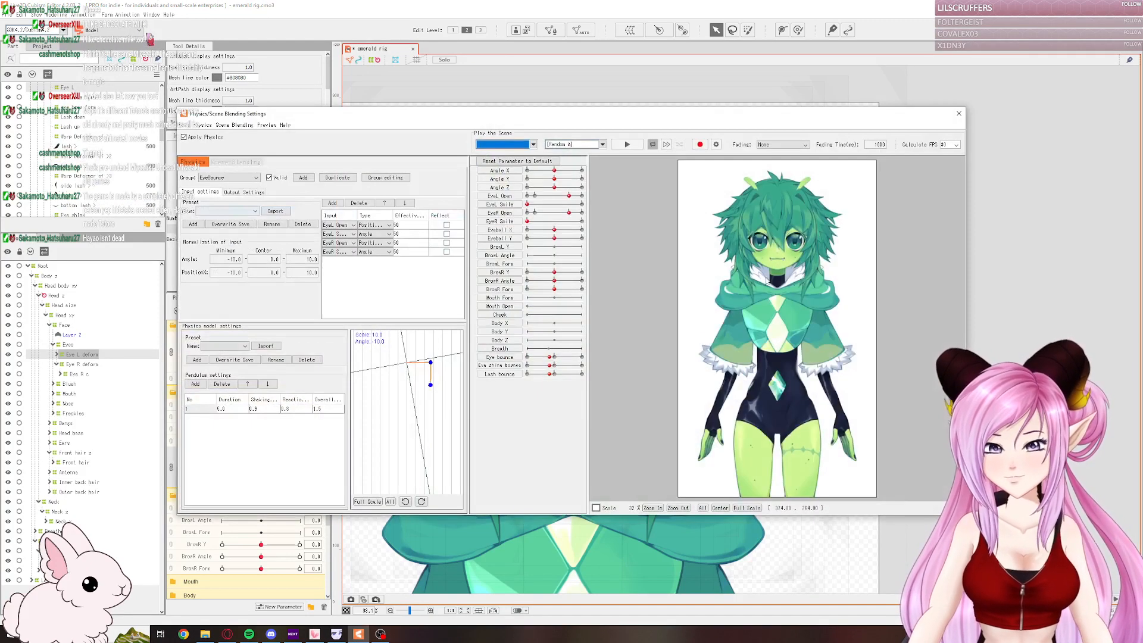
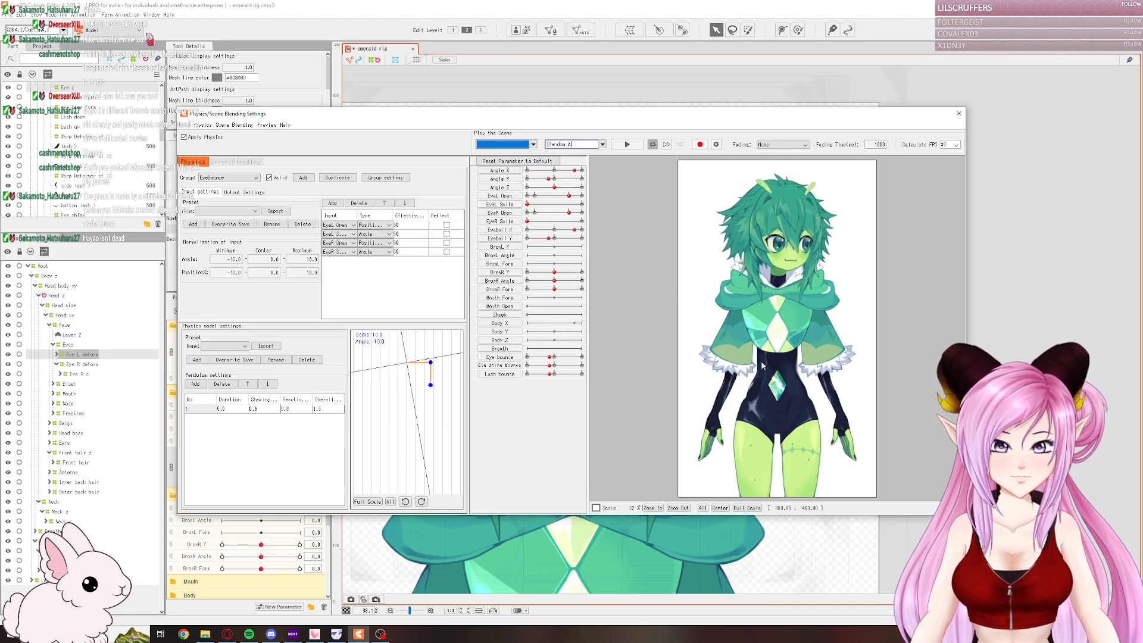
pyautogui.click(958, 114)
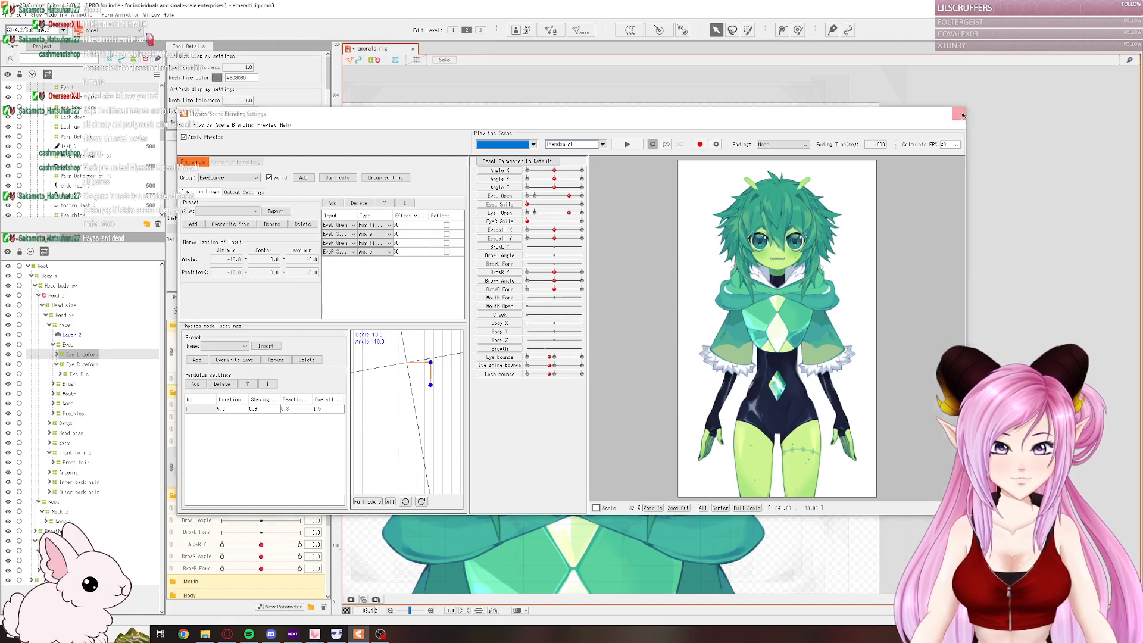
pyautogui.scroll(-2, 250, 416)
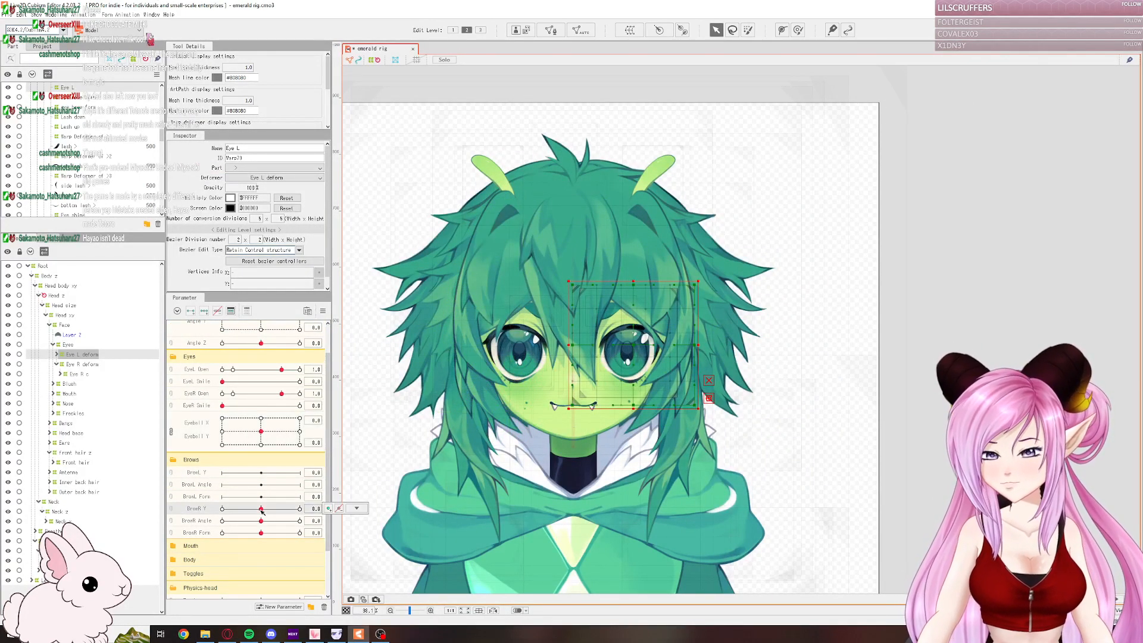
pyautogui.click(339, 509)
pyautogui.click(367, 510)
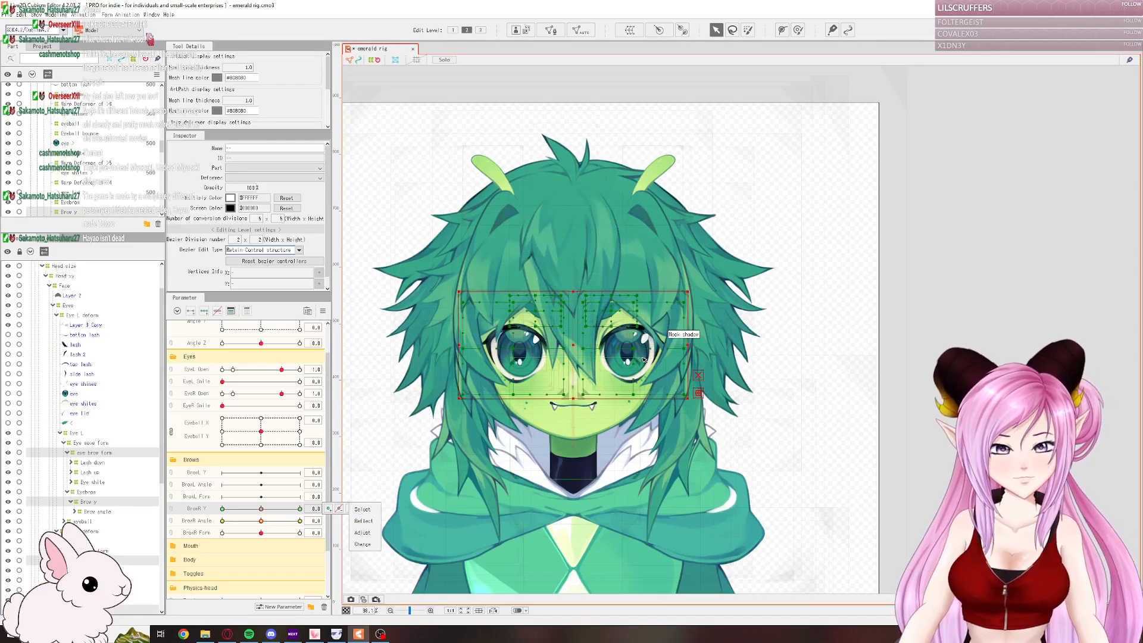
pyautogui.scroll(-1, 625, 373)
pyautogui.scroll(1, 625, 372)
pyautogui.scroll(-2, 113, 470)
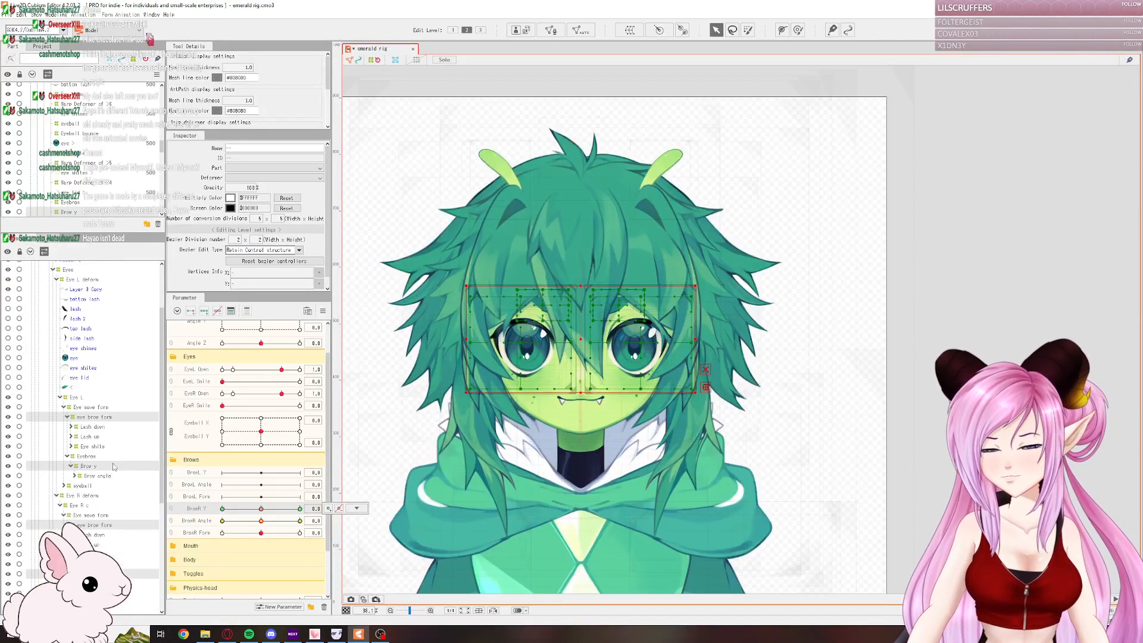
pyautogui.scroll(2, 105, 434)
pyautogui.scroll(-1, 106, 435)
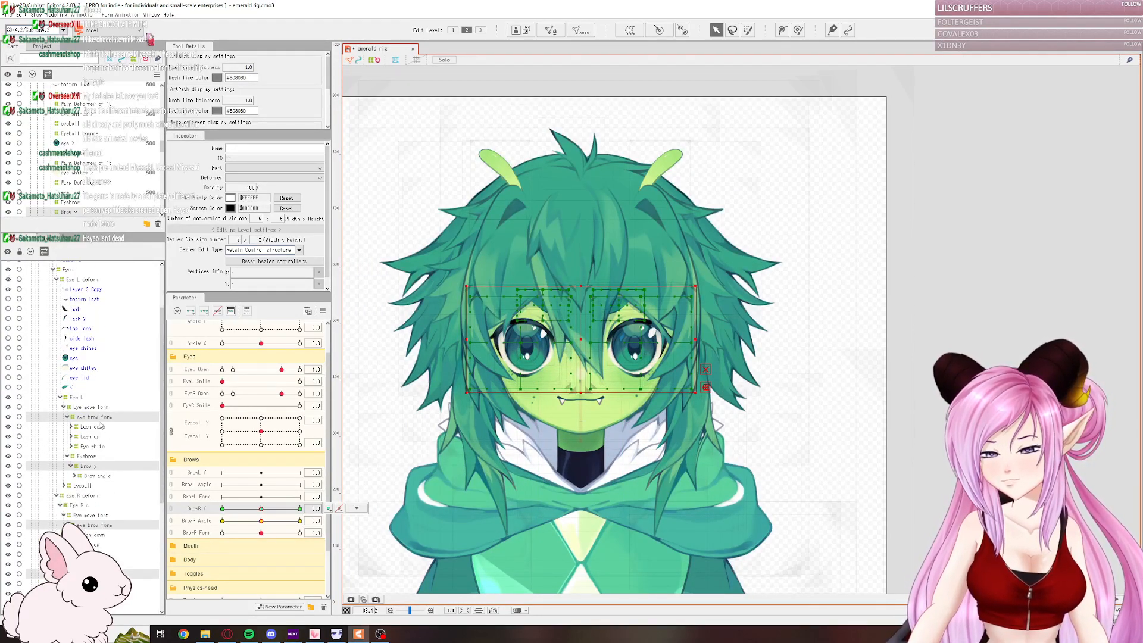
pyautogui.keyDown('ctrl'); pyautogui.click(103, 418); pyautogui.keyUp('ctrl')
pyautogui.keyDown('ctrl'); pyautogui.click(100, 467); pyautogui.keyUp('ctrl')
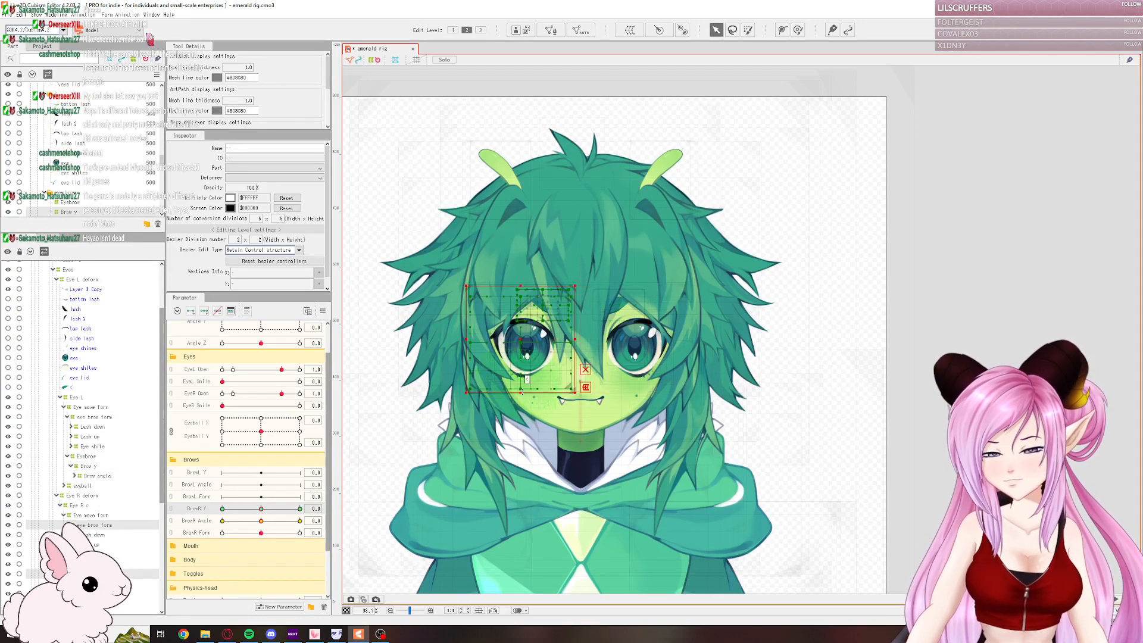
pyautogui.scroll(1, 530, 351)
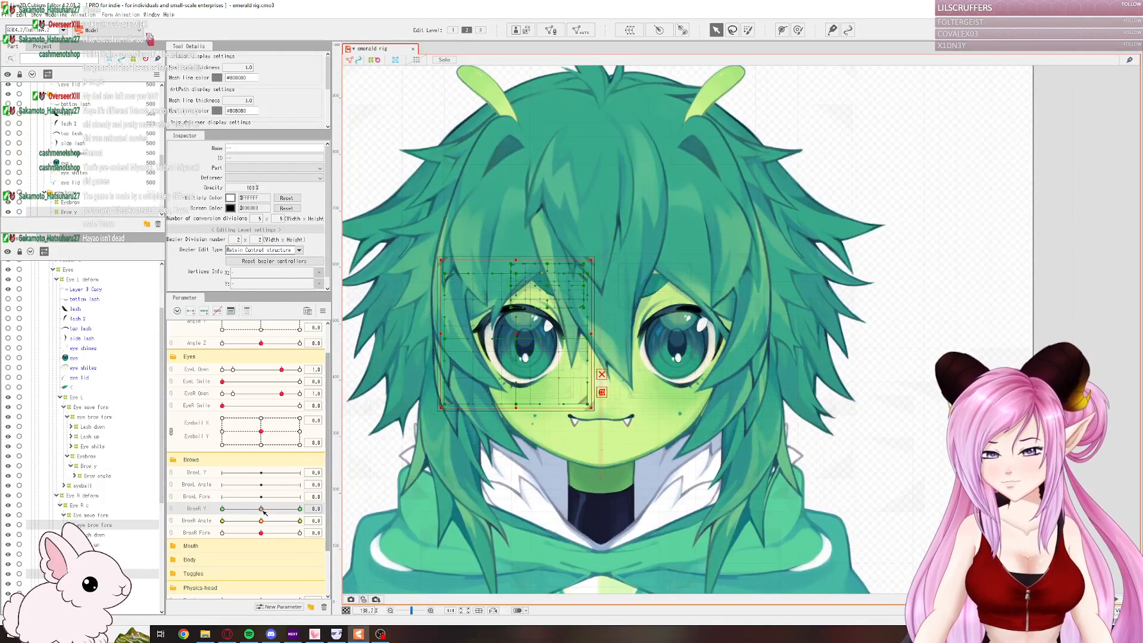
# - Select the objects keyed to BrowR Y, exclude the deformers under Eye R, and change the Eye L deformers' parameter to BrowL Y
pyautogui.moveTo(263, 511)
pyautogui.click(356, 510)
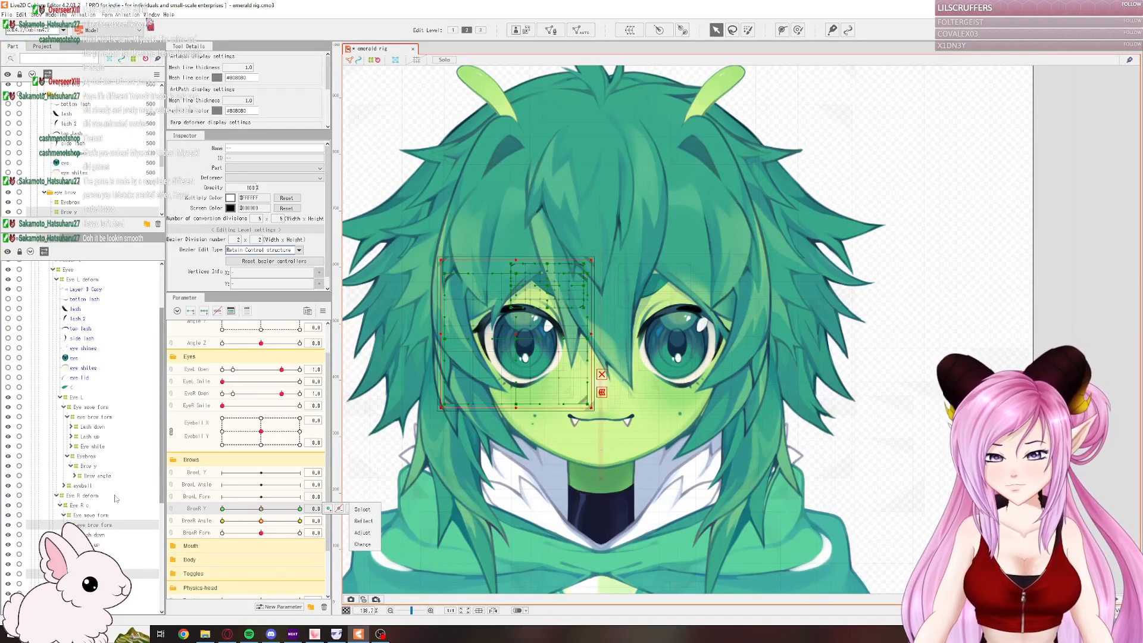
pyautogui.scroll(-1, 116, 499)
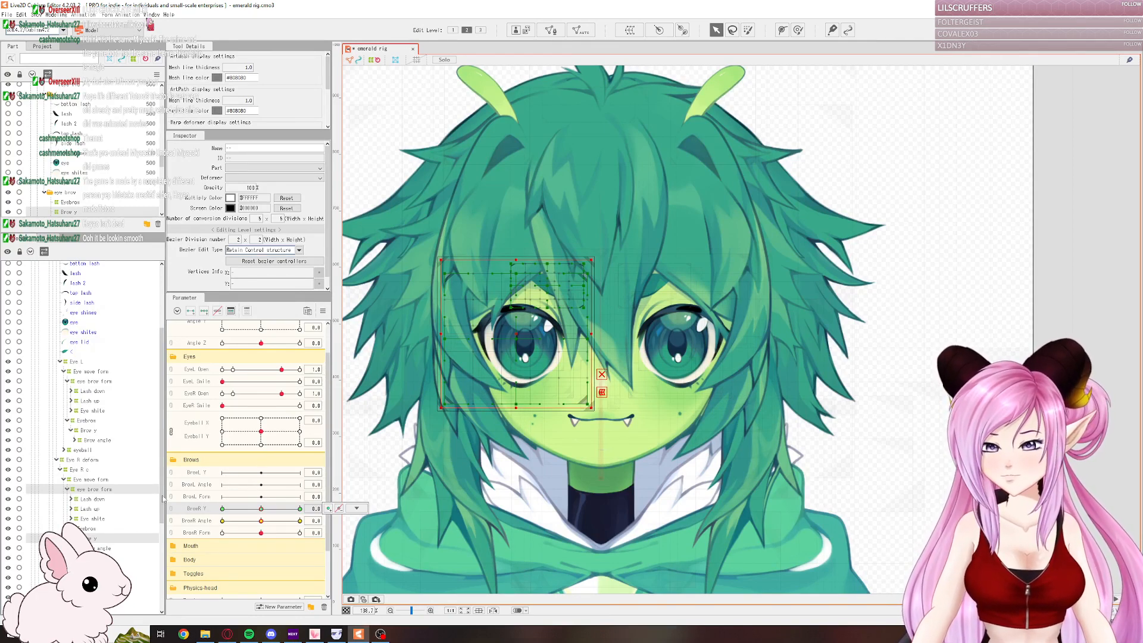
pyautogui.click(362, 511)
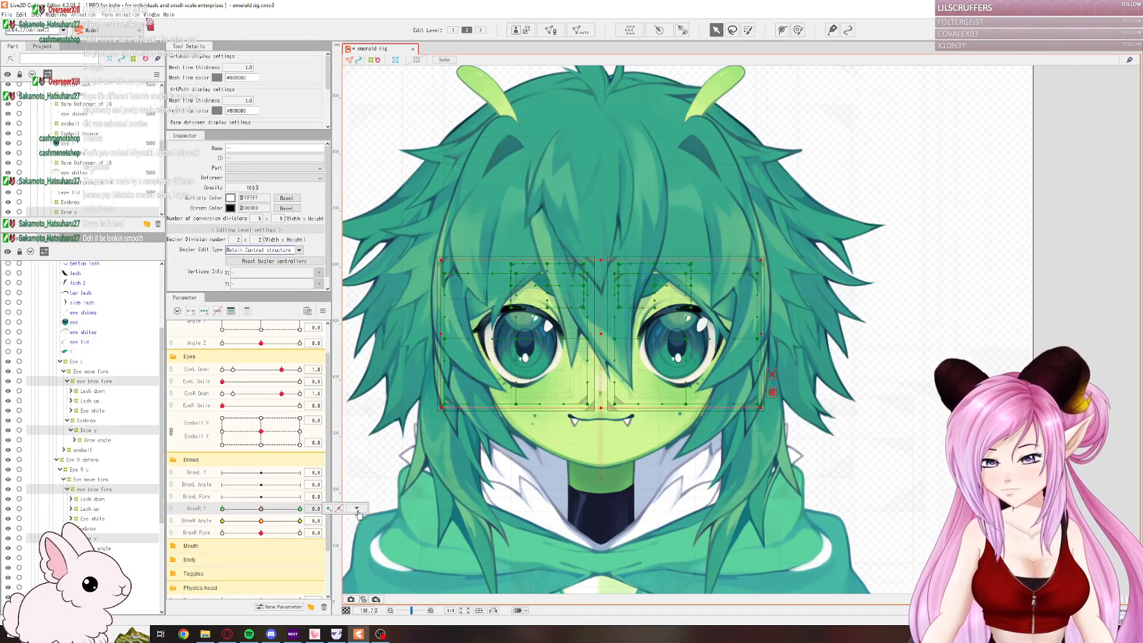
pyautogui.keyDown('ctrl'); pyautogui.click(96, 492); pyautogui.keyUp('ctrl')
pyautogui.keyDown('ctrl'); pyautogui.click(92, 538); pyautogui.keyUp('ctrl')
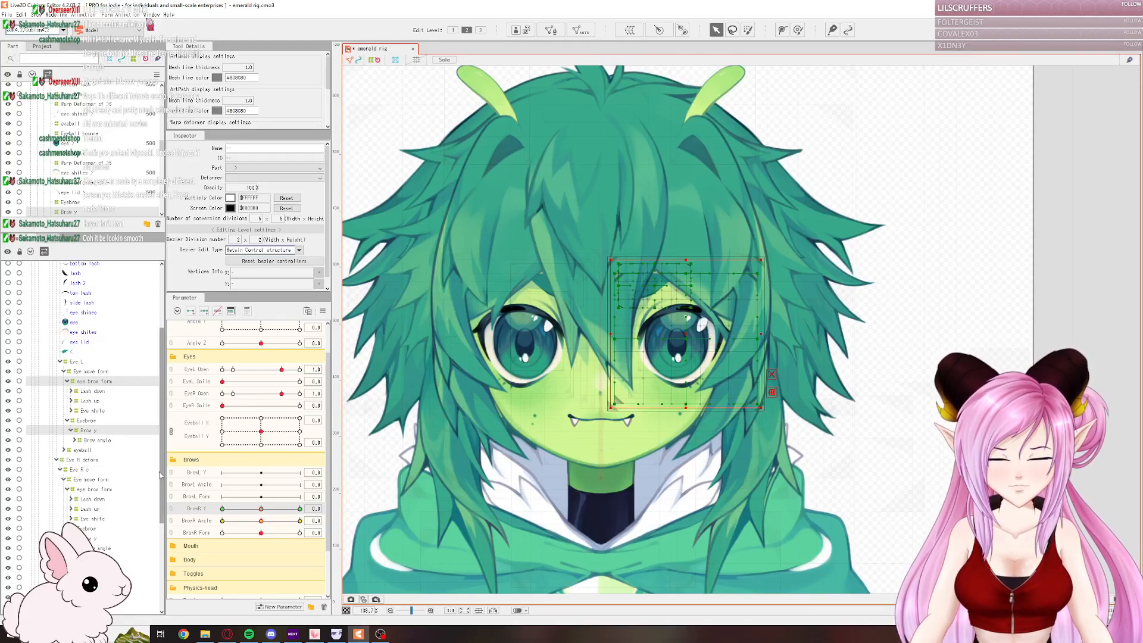
pyautogui.scroll(1, 268, 410)
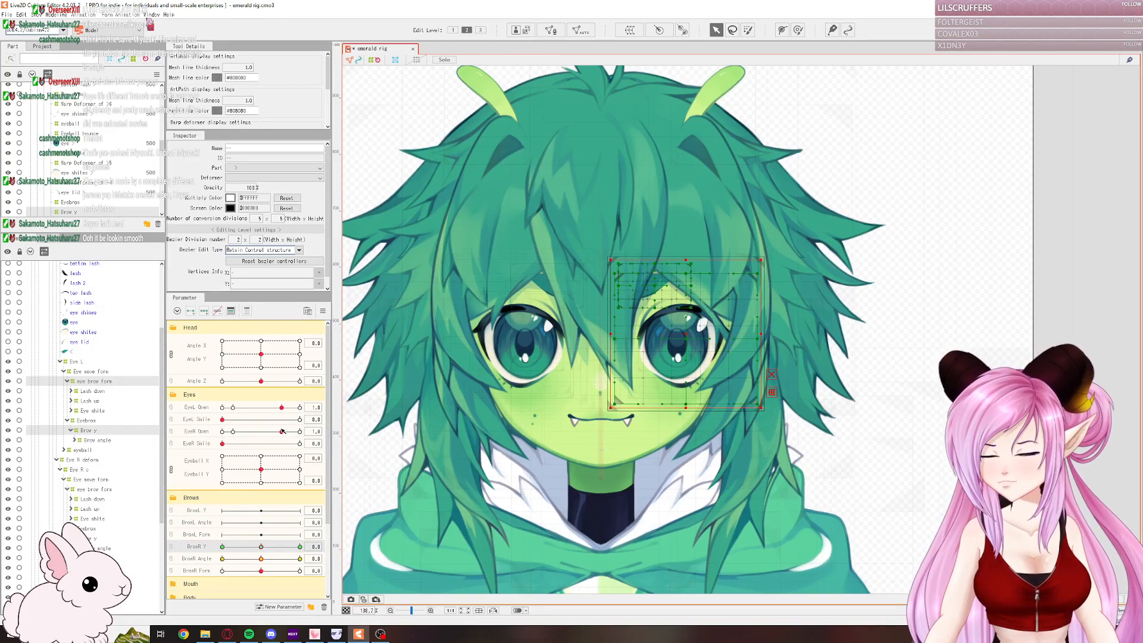
pyautogui.moveTo(282, 431)
pyautogui.mouseDown()
pyautogui.moveTo(220, 433)
pyautogui.moveTo(280, 435)
pyautogui.moveTo(212, 445)
pyautogui.moveTo(292, 443)
pyautogui.moveTo(209, 448)
pyautogui.moveTo(287, 447)
pyautogui.moveTo(197, 451)
pyautogui.moveTo(283, 444)
pyautogui.mouseUp()
pyautogui.click(282, 431)
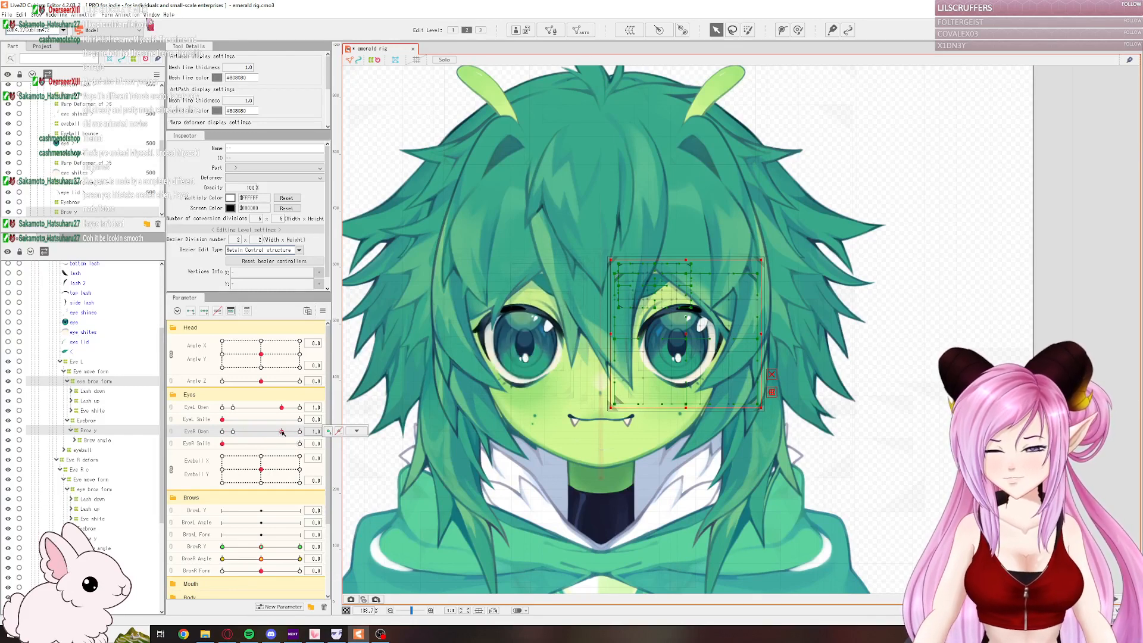
pyautogui.click(262, 547)
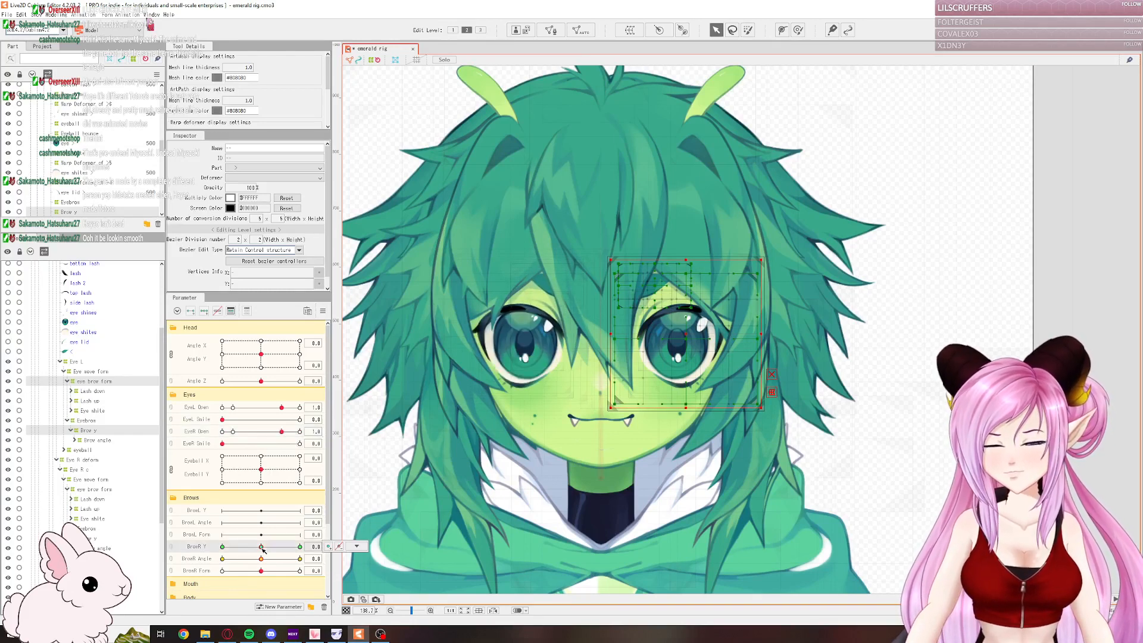
pyautogui.click(358, 546)
pyautogui.click(362, 582)
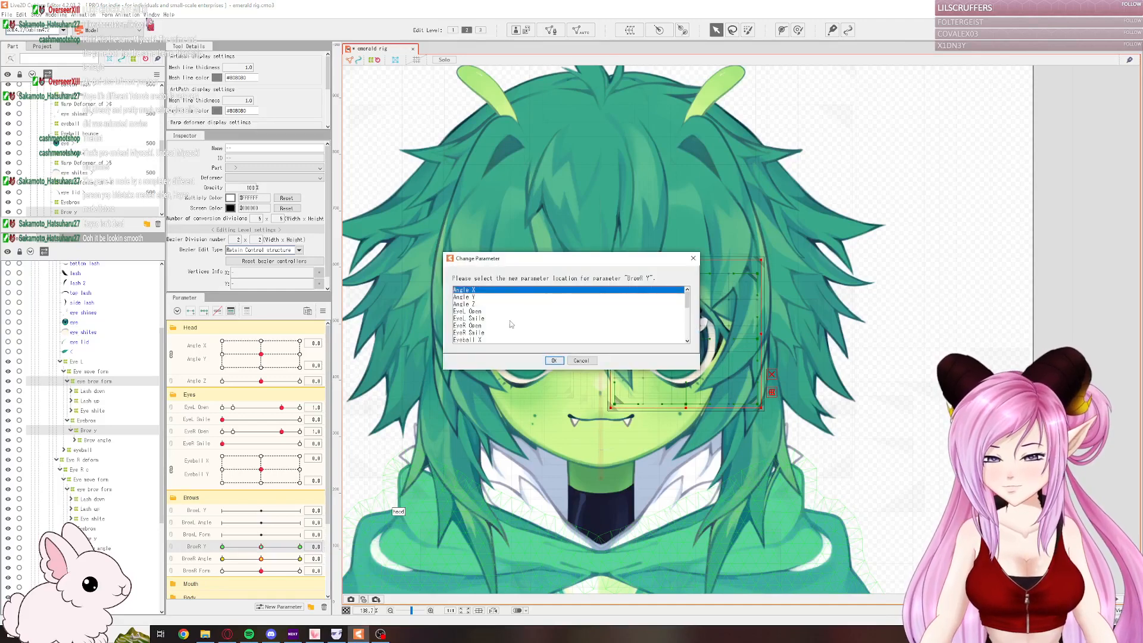
pyautogui.scroll(-2, 499, 311)
pyautogui.click(480, 319)
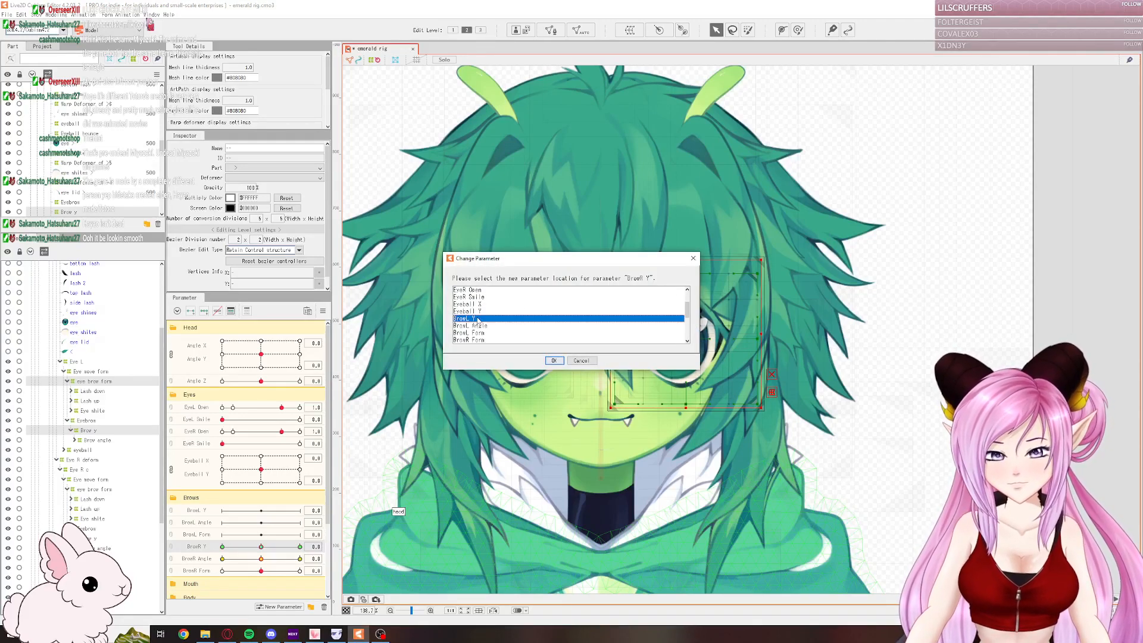
pyautogui.click(553, 360)
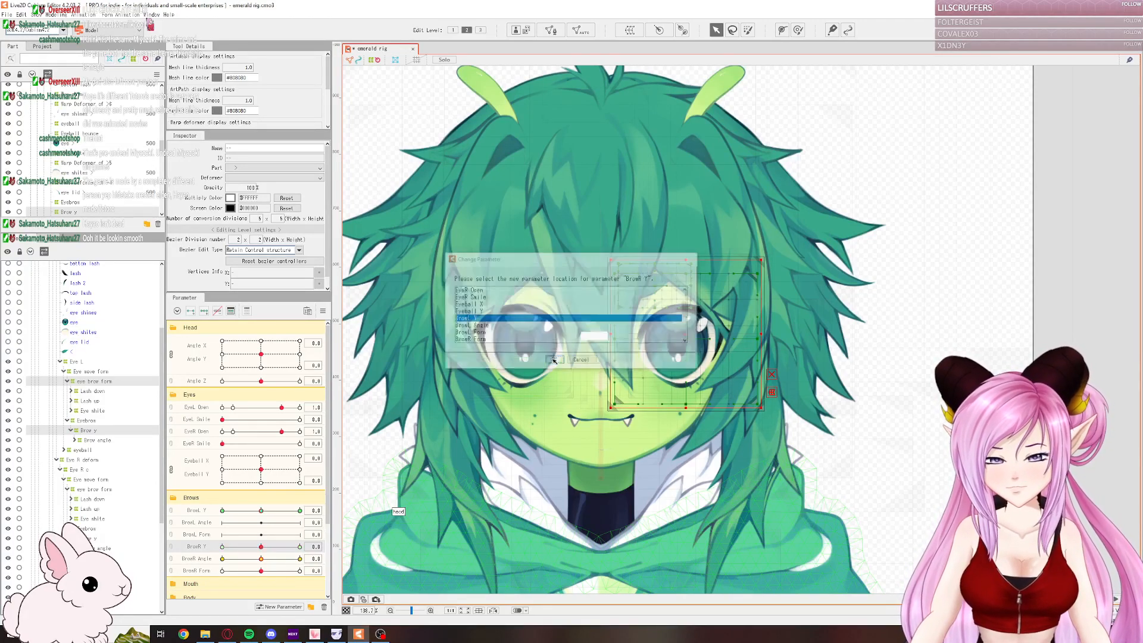
# - Select the objects keyed to BrowR Angle, exclude those under Eye R, and change the Eye L deformers' parameter to BrowL Angle
pyautogui.click(267, 559)
pyautogui.click(338, 559)
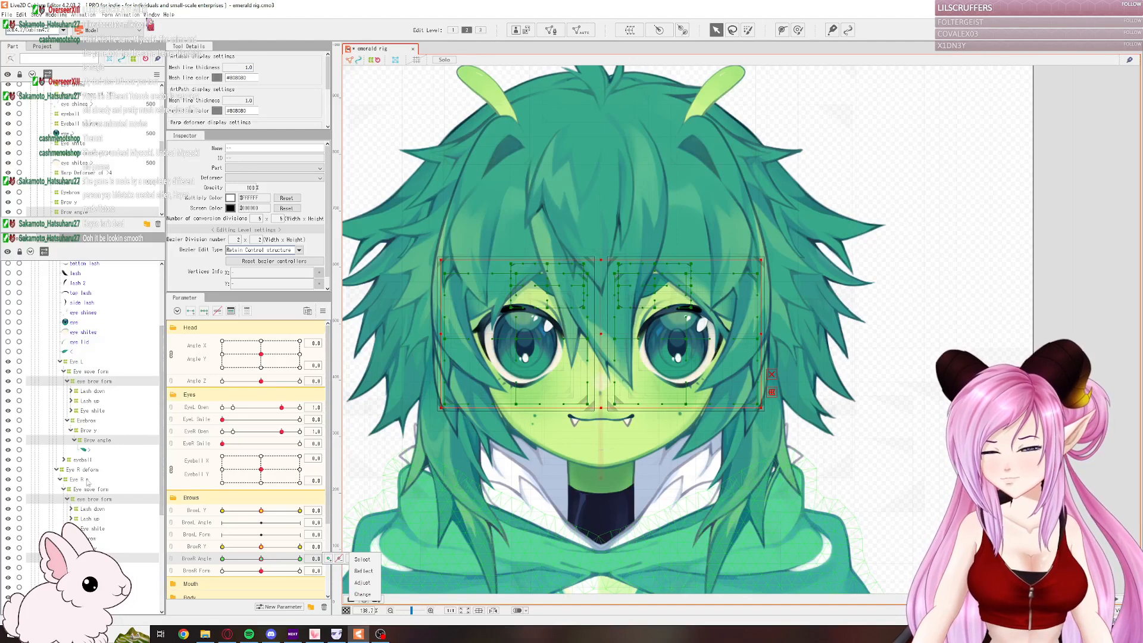
pyautogui.click(88, 500)
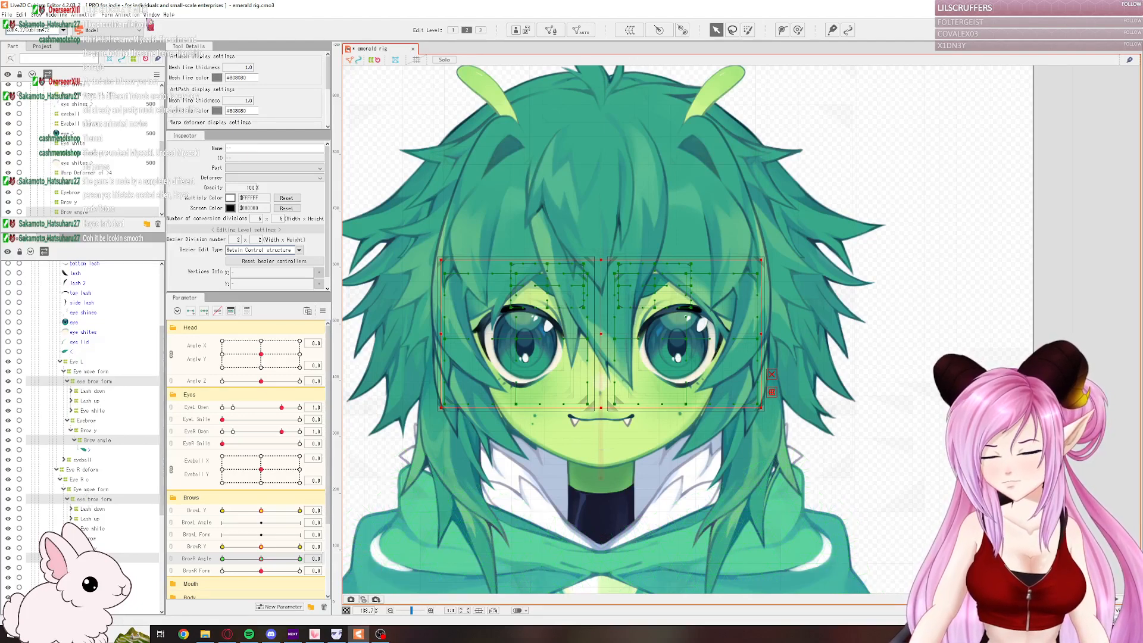
pyautogui.keyDown('ctrl'); pyautogui.click(99, 500); pyautogui.keyUp('ctrl')
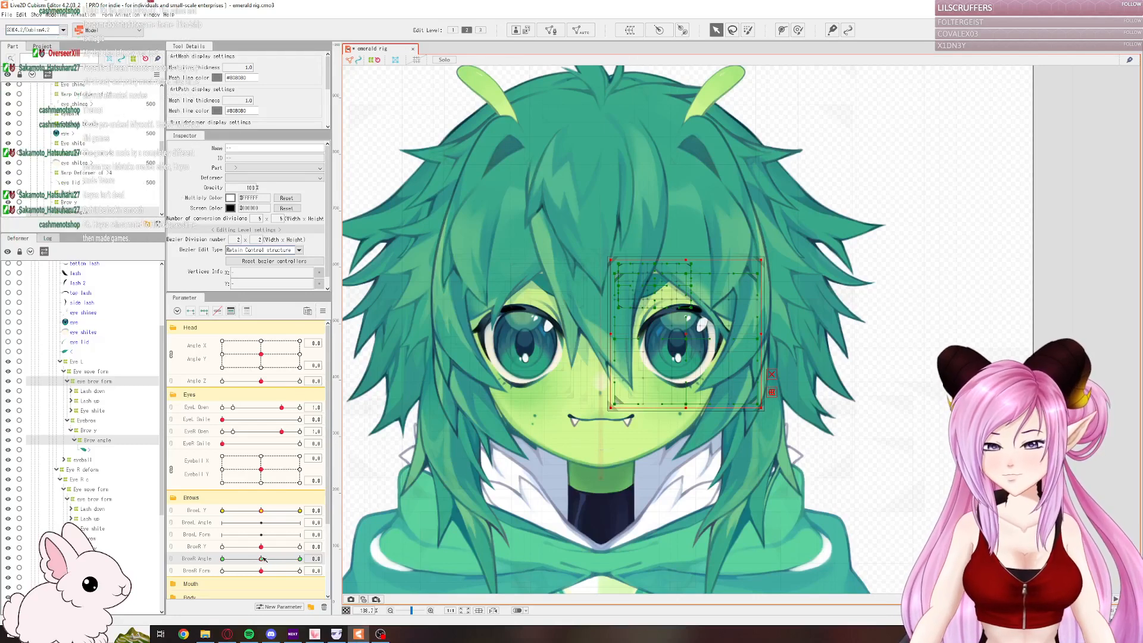
pyautogui.moveTo(266, 560)
pyautogui.click(357, 557)
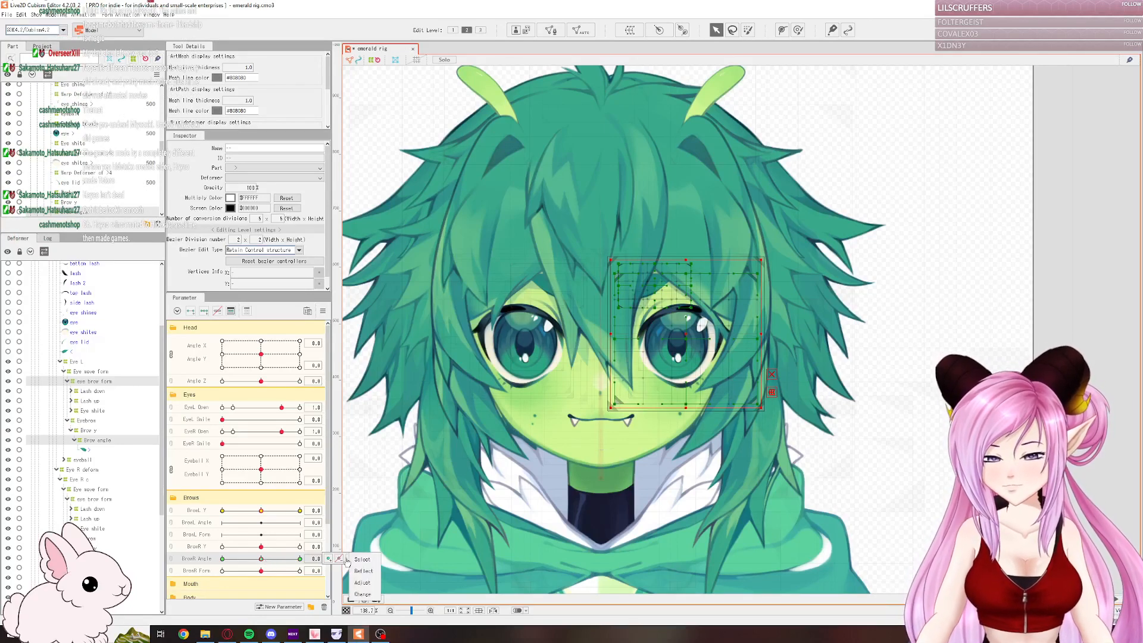
pyautogui.click(363, 593)
pyautogui.scroll(-2, 492, 329)
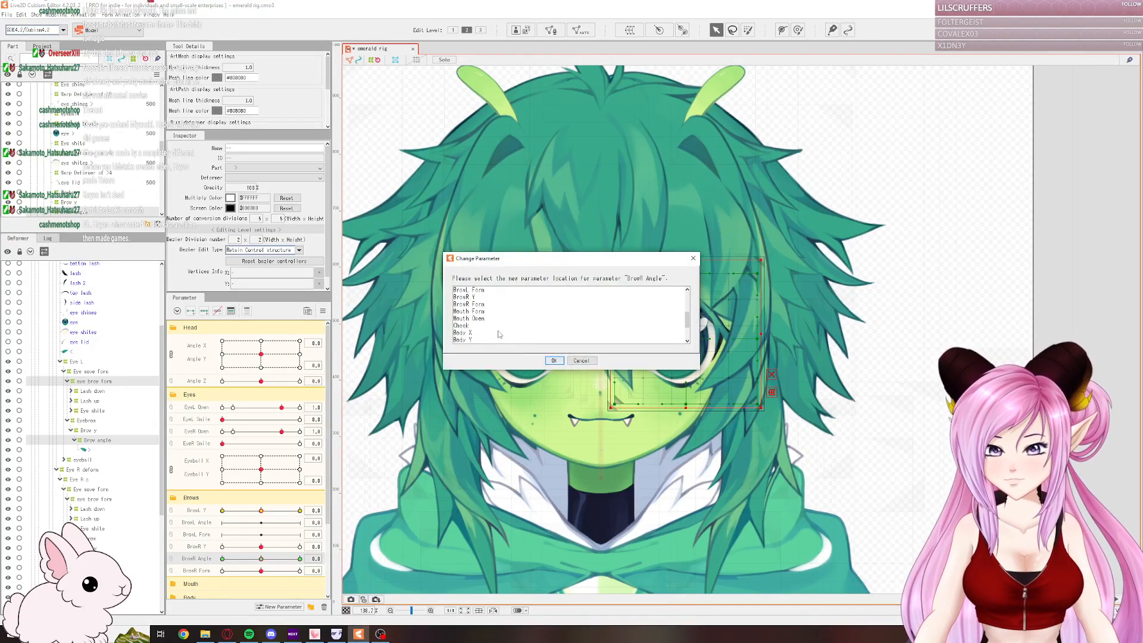
pyautogui.click(475, 318)
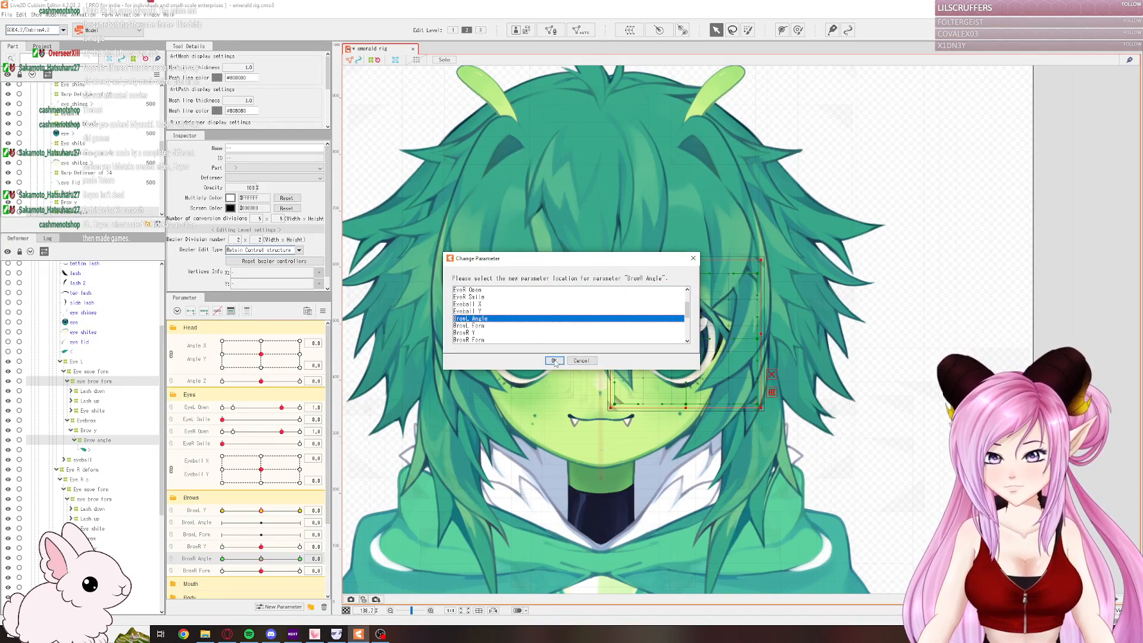
pyautogui.click(554, 360)
# - Select the eyebrow meshes keyed to BrowR Form, exclude the Eye R one, and change the Eye L mesh's parameter to BrowL Form
pyautogui.click(357, 570)
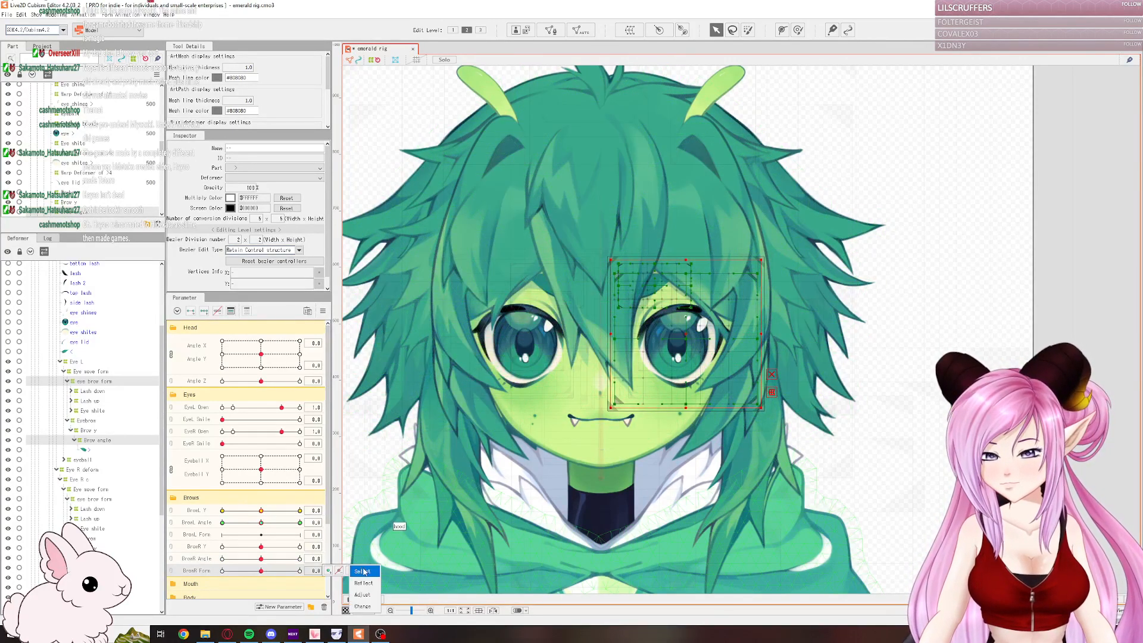
pyautogui.click(363, 571)
pyautogui.scroll(-1, 98, 535)
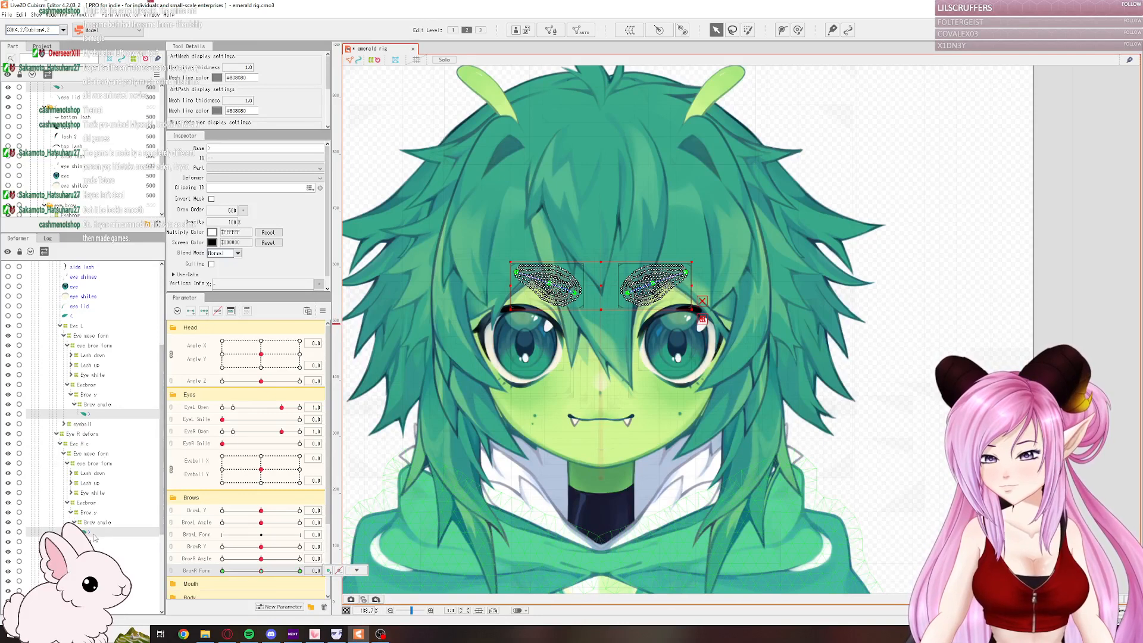
pyautogui.click(93, 534)
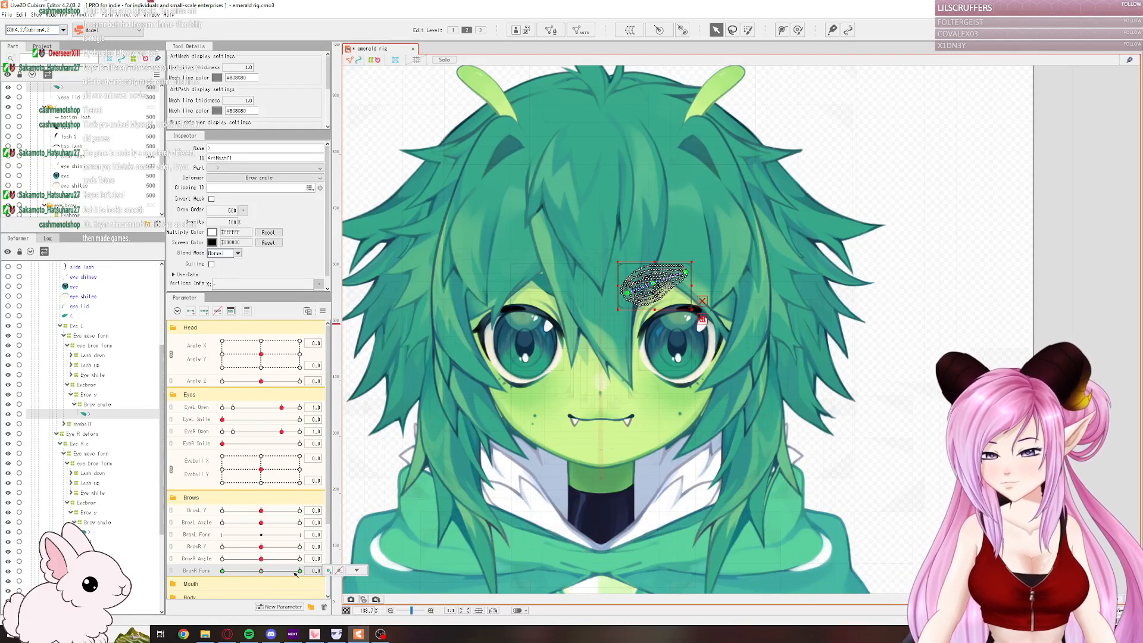
pyautogui.click(339, 570)
pyautogui.click(362, 572)
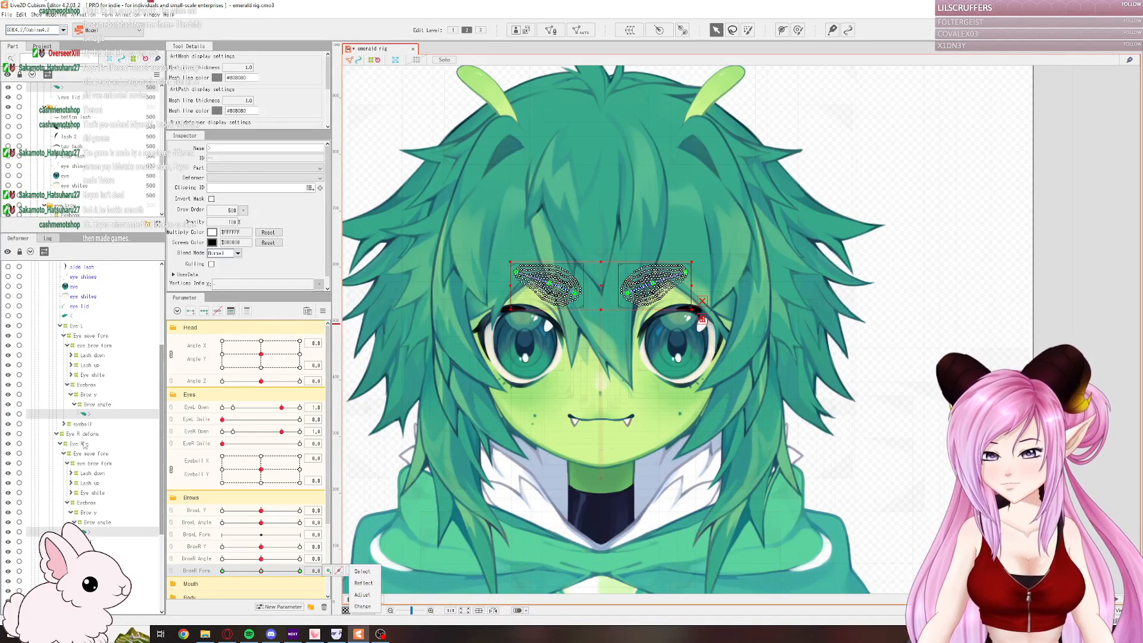
pyautogui.click(93, 536)
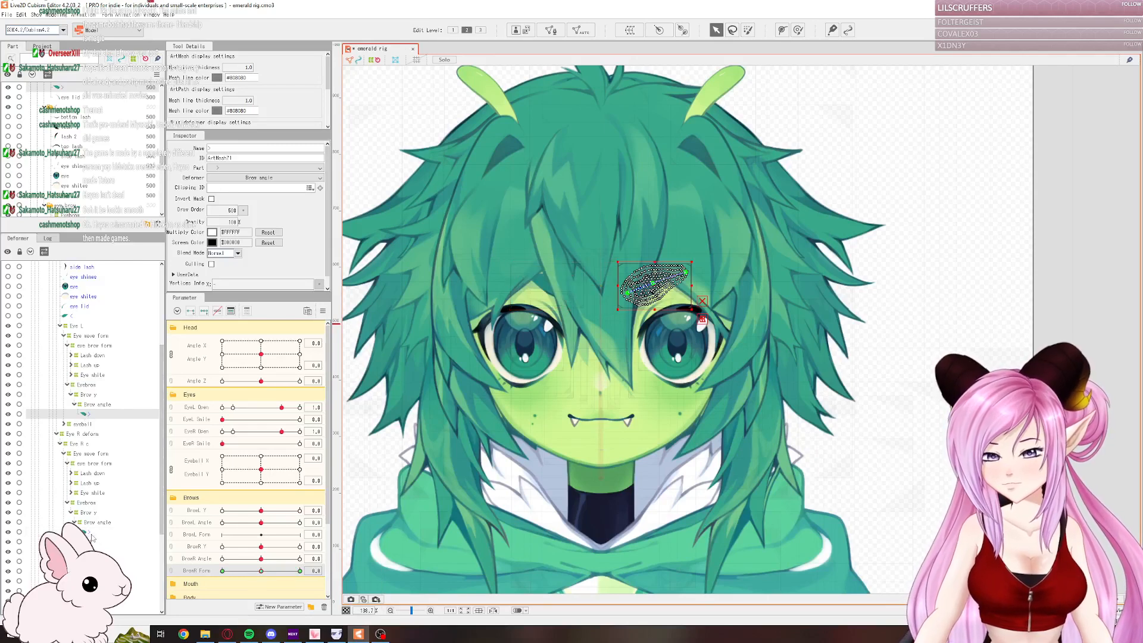
pyautogui.click(339, 571)
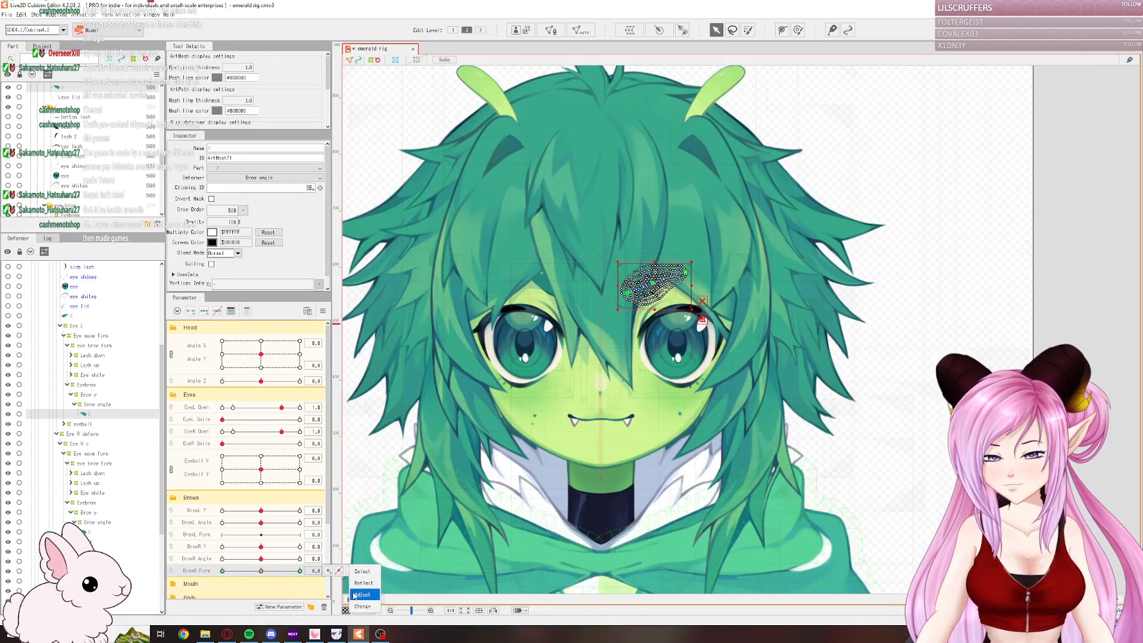
pyautogui.click(365, 607)
pyautogui.scroll(-2, 514, 329)
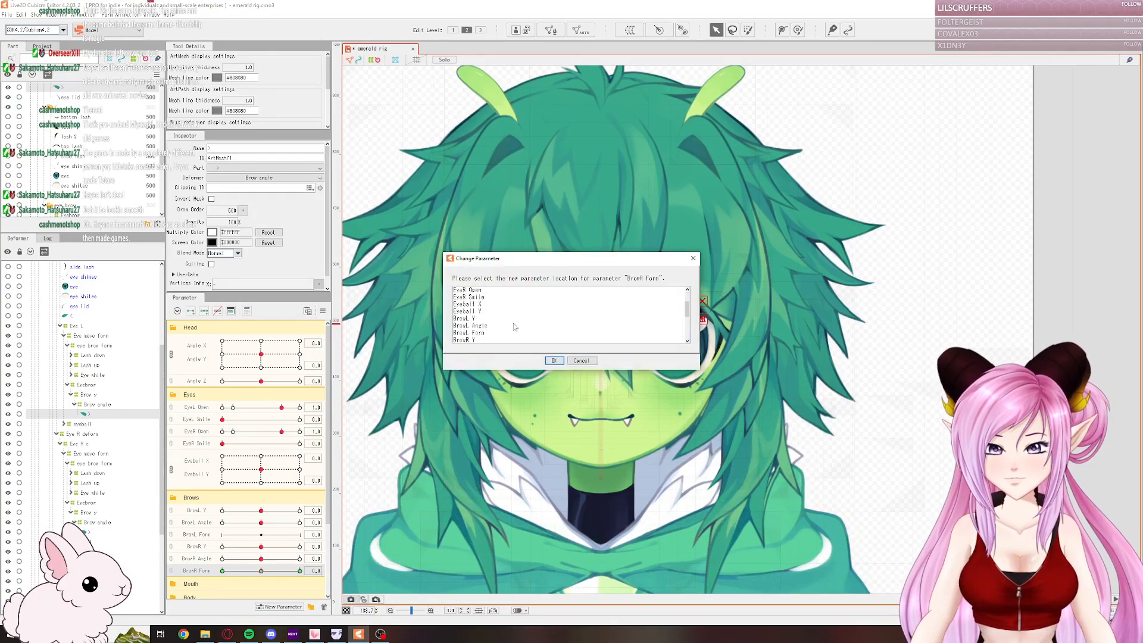
pyautogui.click(517, 333)
pyautogui.click(553, 360)
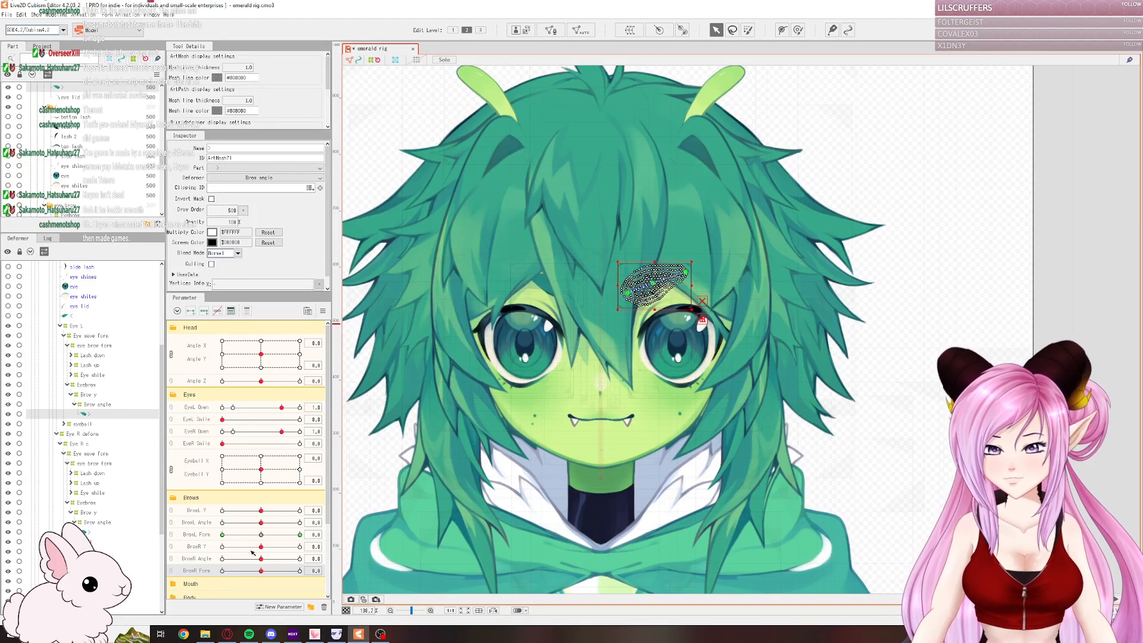
# - Collapse the Brows parameter group
pyautogui.scroll(-2, 240, 522)
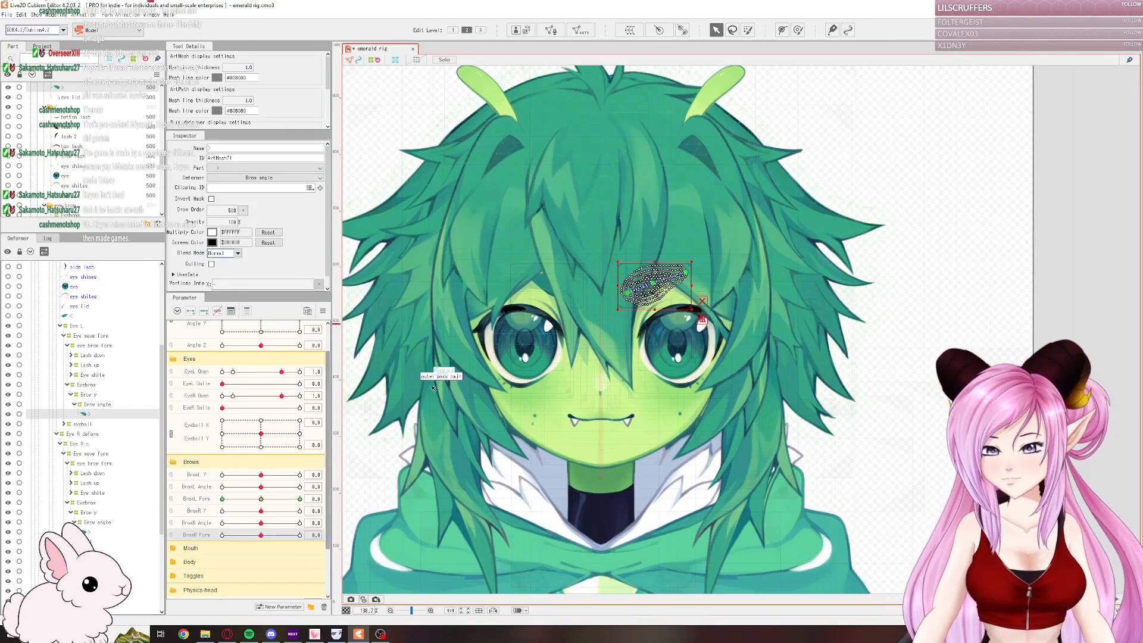
pyautogui.click(177, 464)
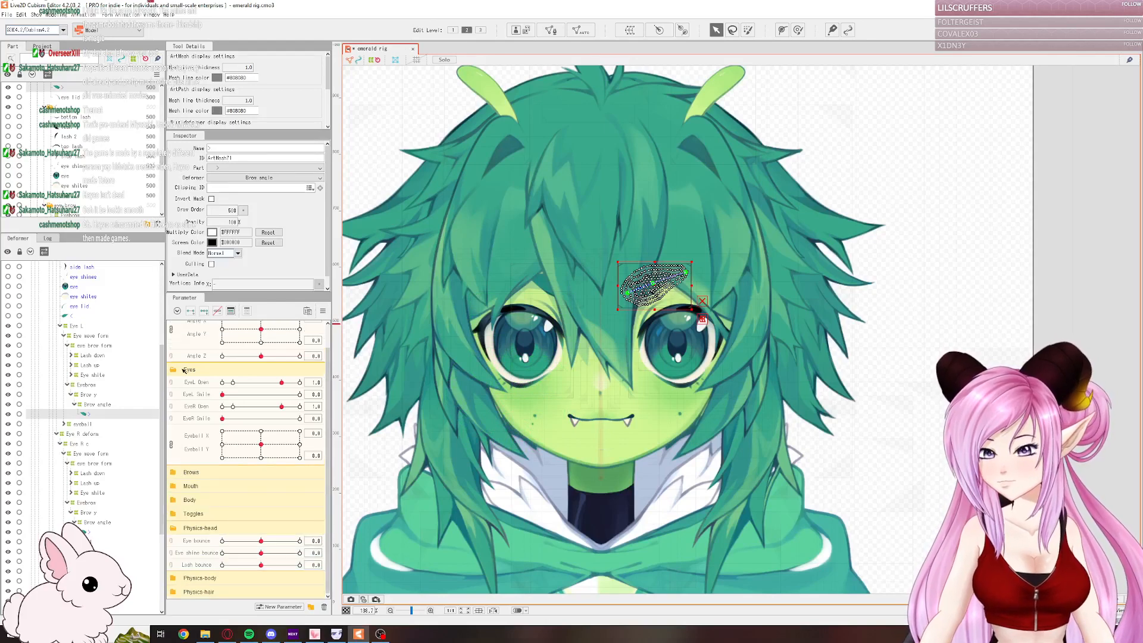
# - Collapse the Eyes and Physics-head parameter groups and test the head's Angle X and Angle Y movement
pyautogui.click(174, 371)
pyautogui.scroll(-2, 498, 360)
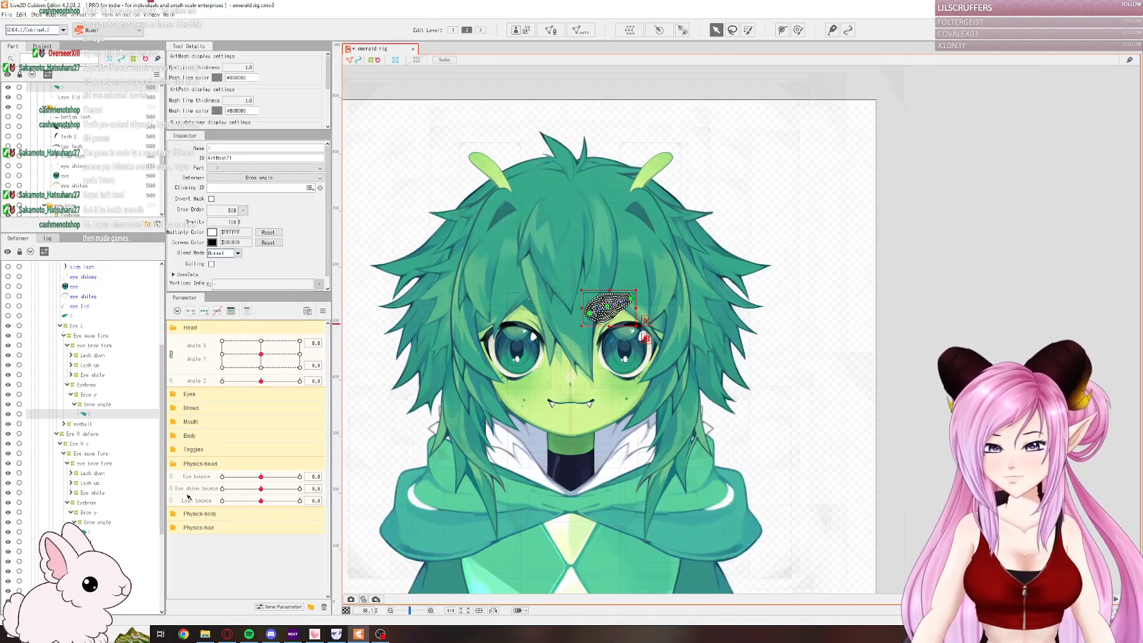
pyautogui.click(173, 464)
pyautogui.moveTo(223, 365); pyautogui.dragTo(267, 356)
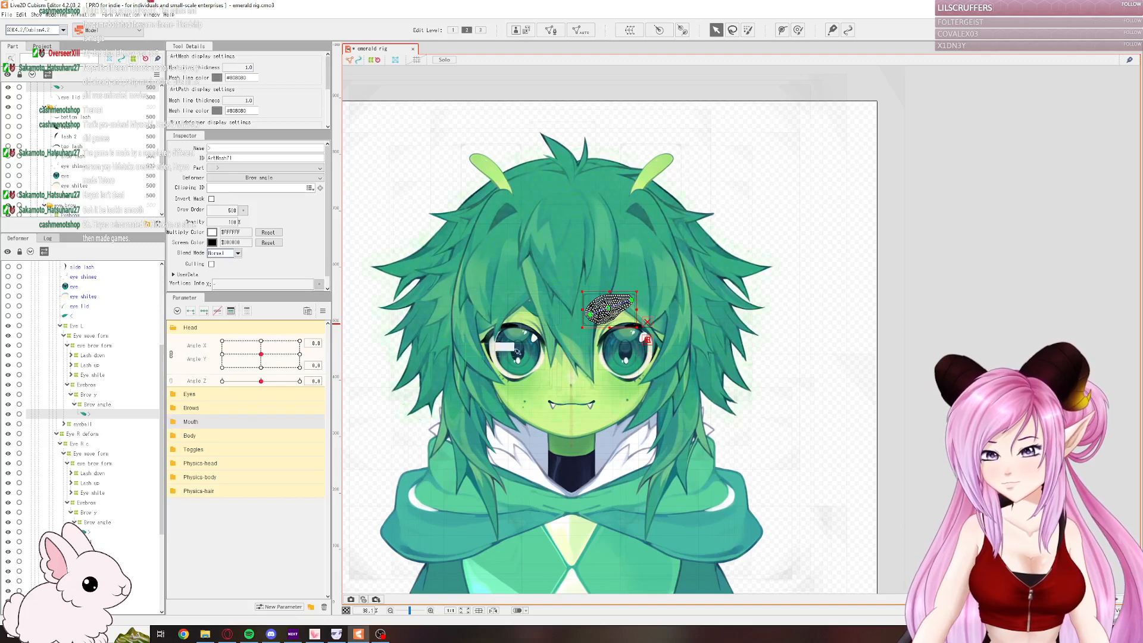
# - Save the emerald rig model file
pyautogui.scroll(-3, 558, 299)
pyautogui.scroll(3, 586, 397)
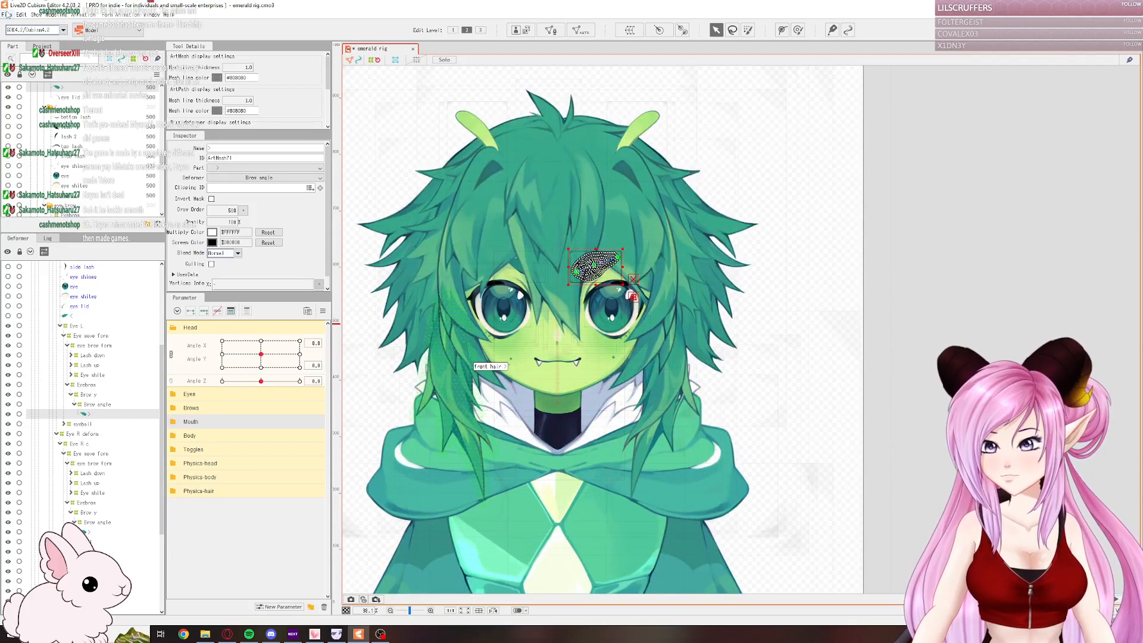
pyautogui.click(7, 15)
pyautogui.click(31, 93)
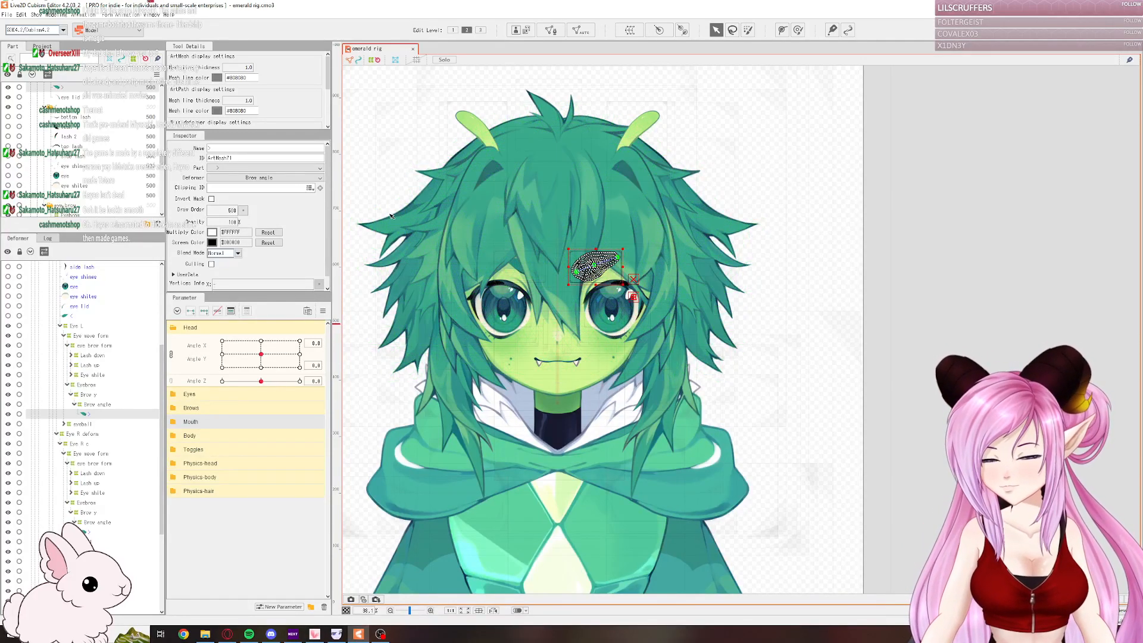
# - Expand the Body parameter group and bring the character's torso into view
pyautogui.scroll(-2, 559, 313)
pyautogui.scroll(2, 599, 383)
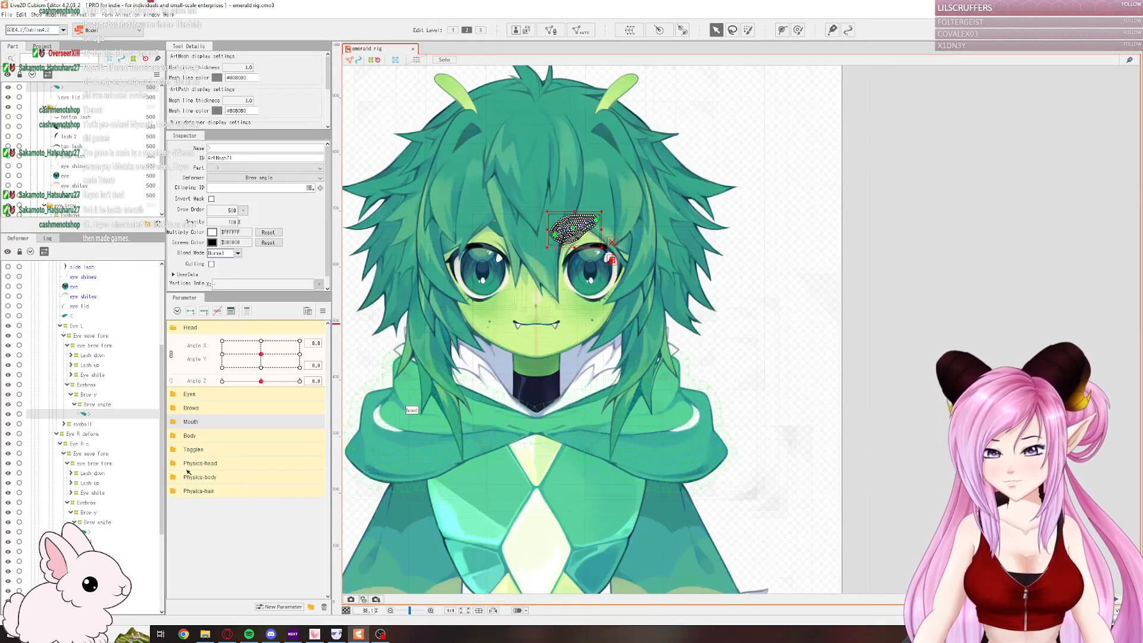
pyautogui.click(177, 439)
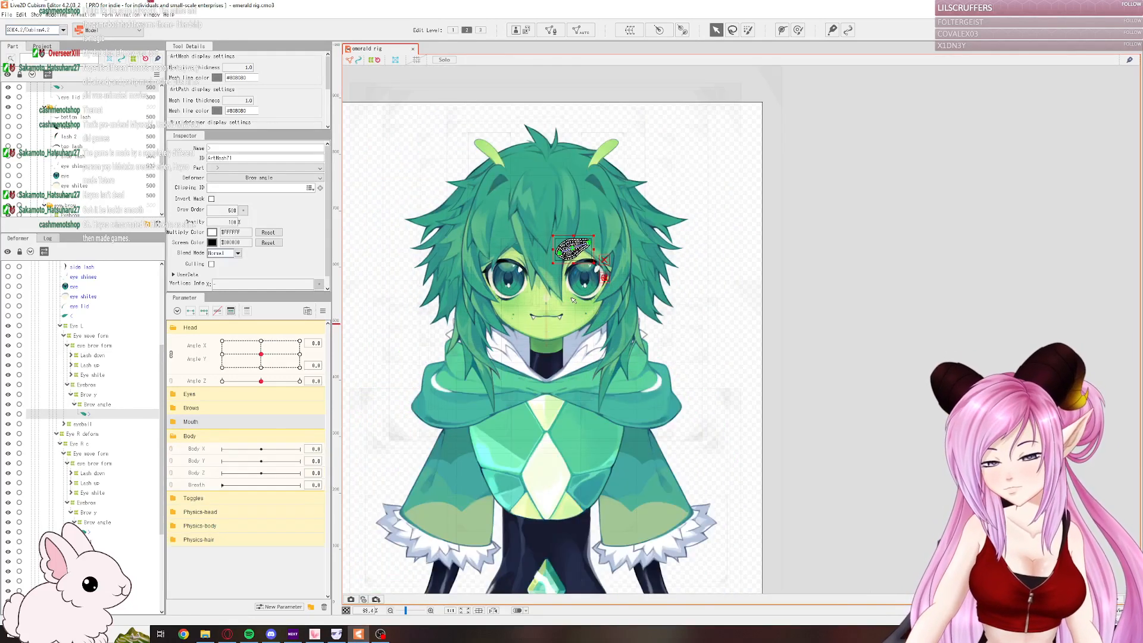
pyautogui.scroll(-1, 573, 300)
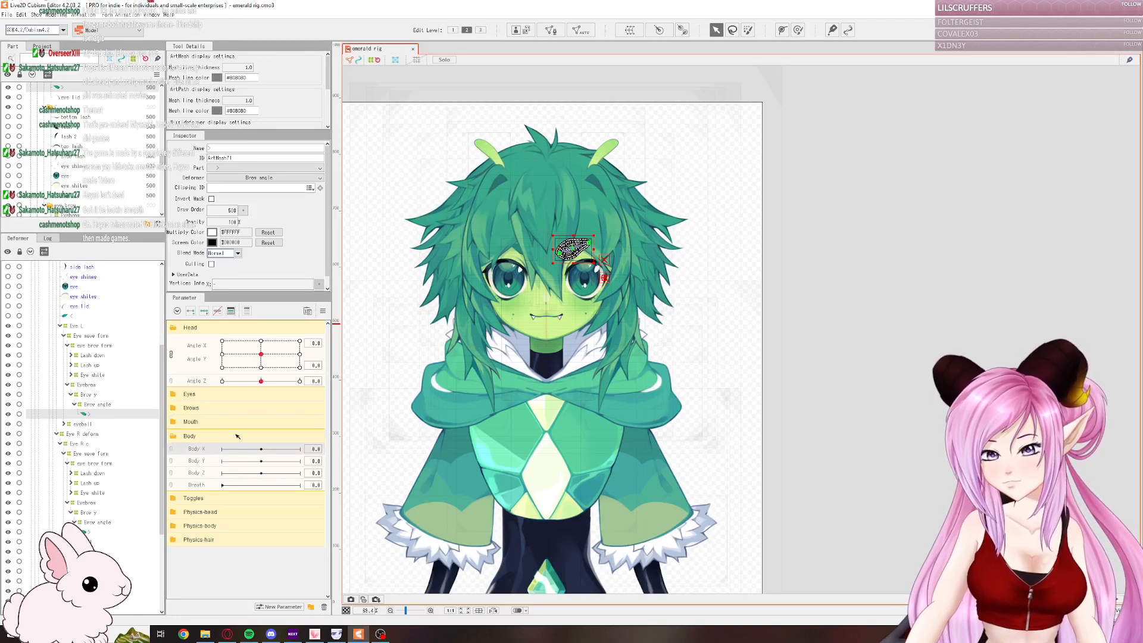
pyautogui.scroll(-2, 577, 272)
pyautogui.scroll(2, 582, 413)
pyautogui.scroll(2, 585, 410)
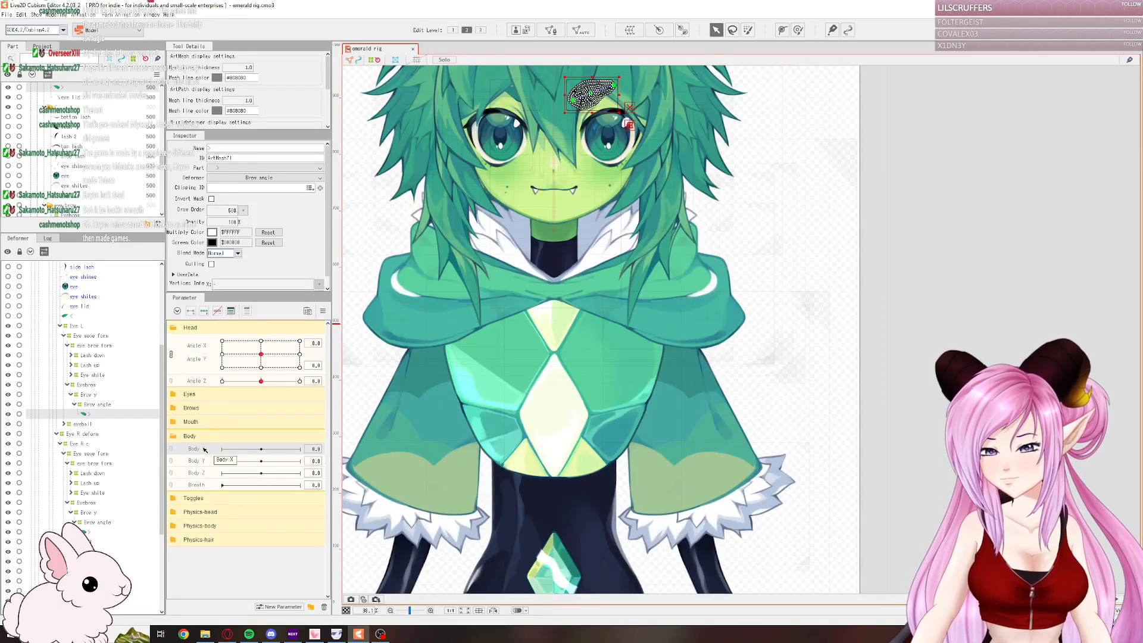
# - Collapse the Head xy and Head body xy branches in the deformer hierarchy
pyautogui.scroll(5, 88, 462)
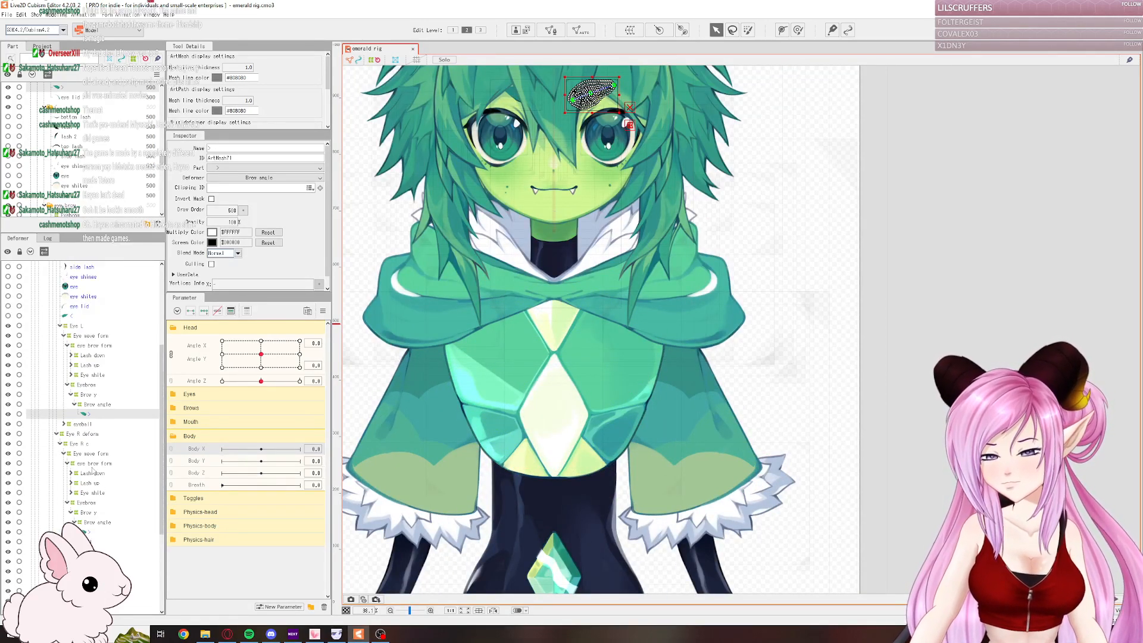
pyautogui.click(46, 315)
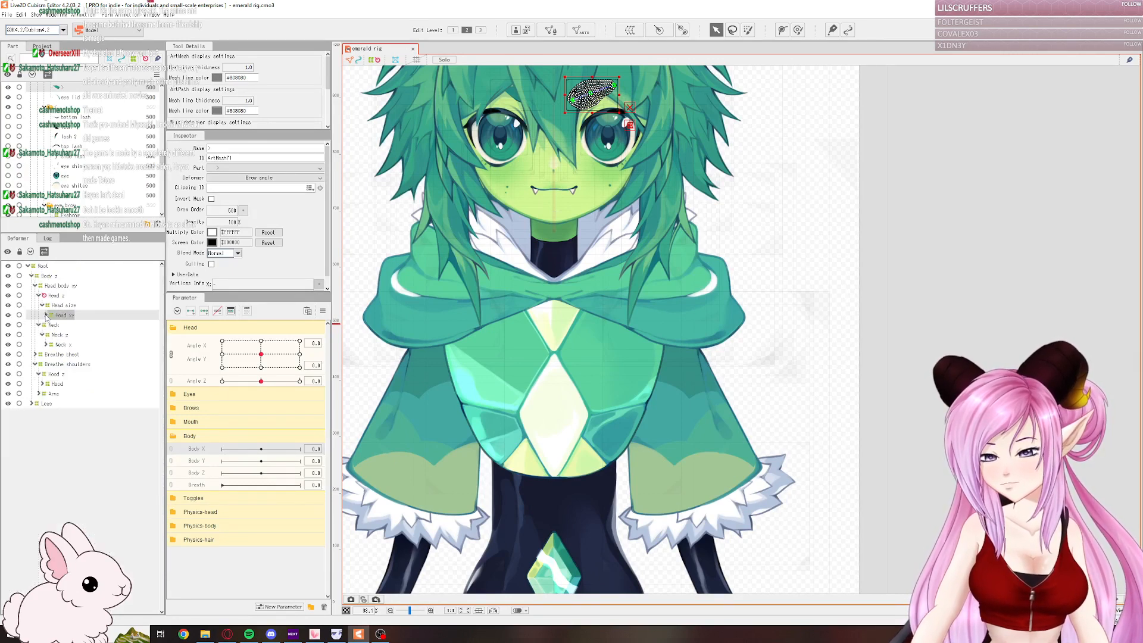
pyautogui.click(34, 285)
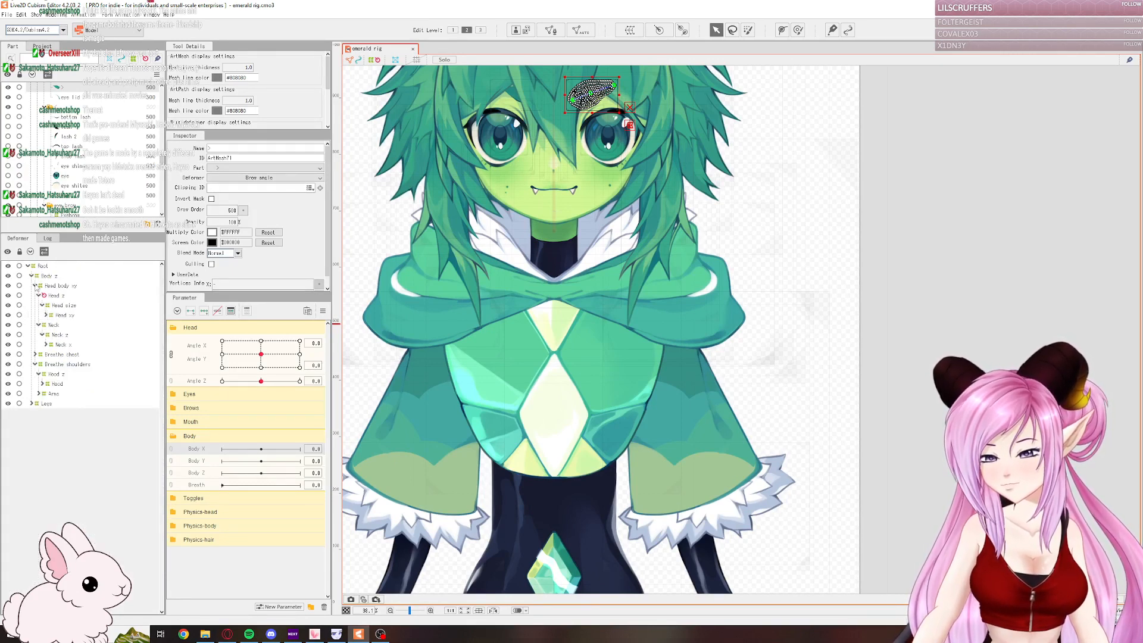
# - Create a parameter named BreatheChest with a minimum of 0 and a maximum of 1
pyautogui.scroll(-1, 505, 345)
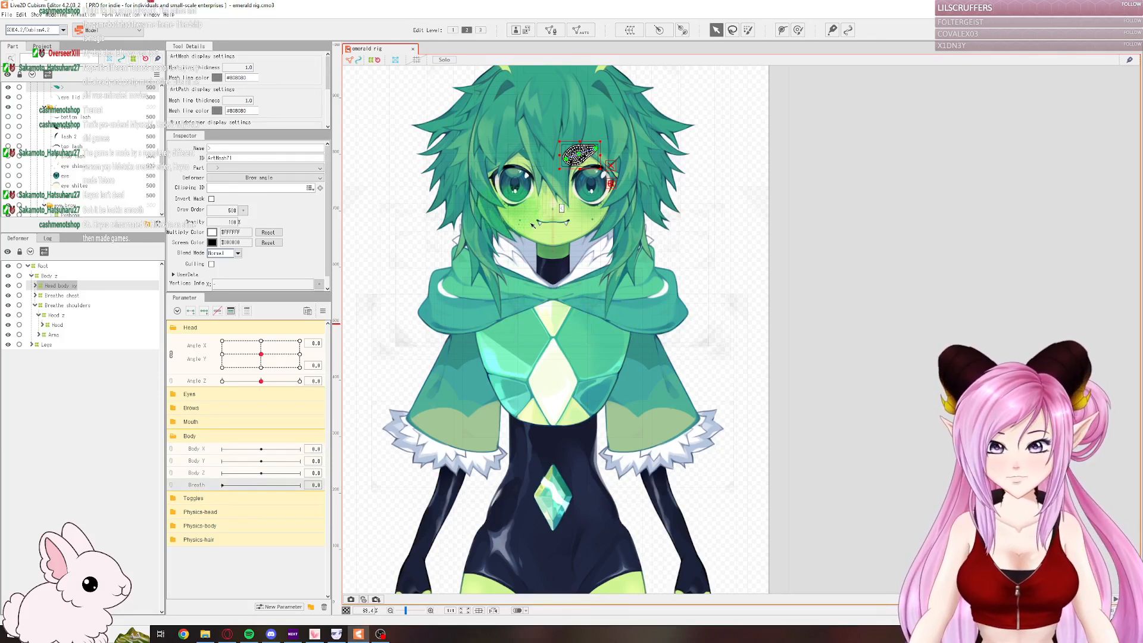
pyautogui.scroll(3, 561, 208)
pyautogui.scroll(-2, 560, 208)
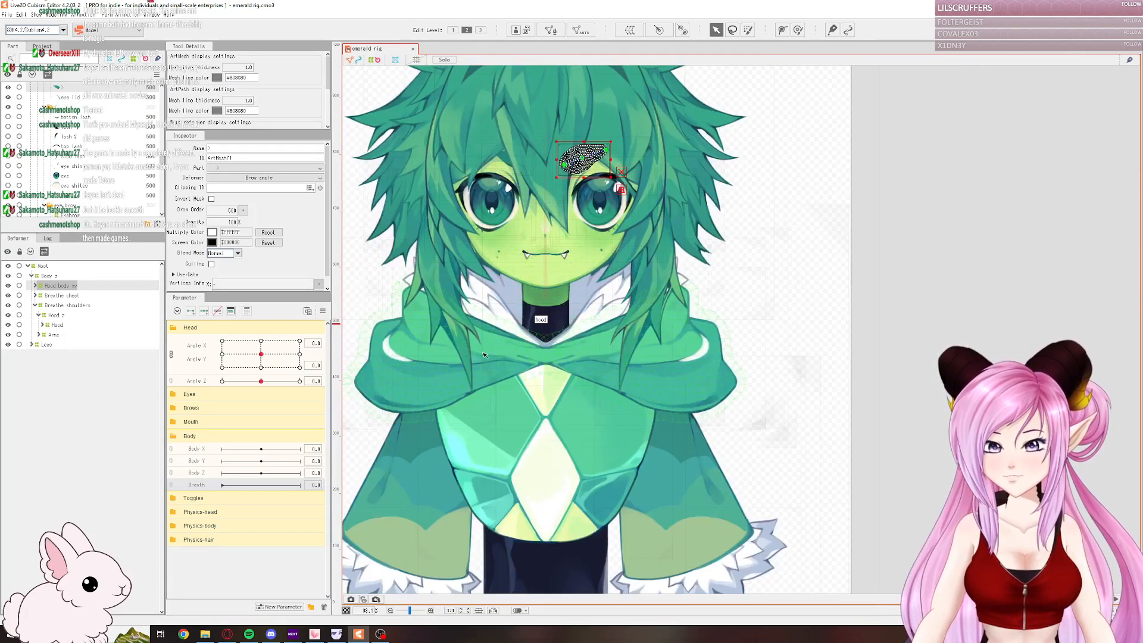
pyautogui.click(281, 607)
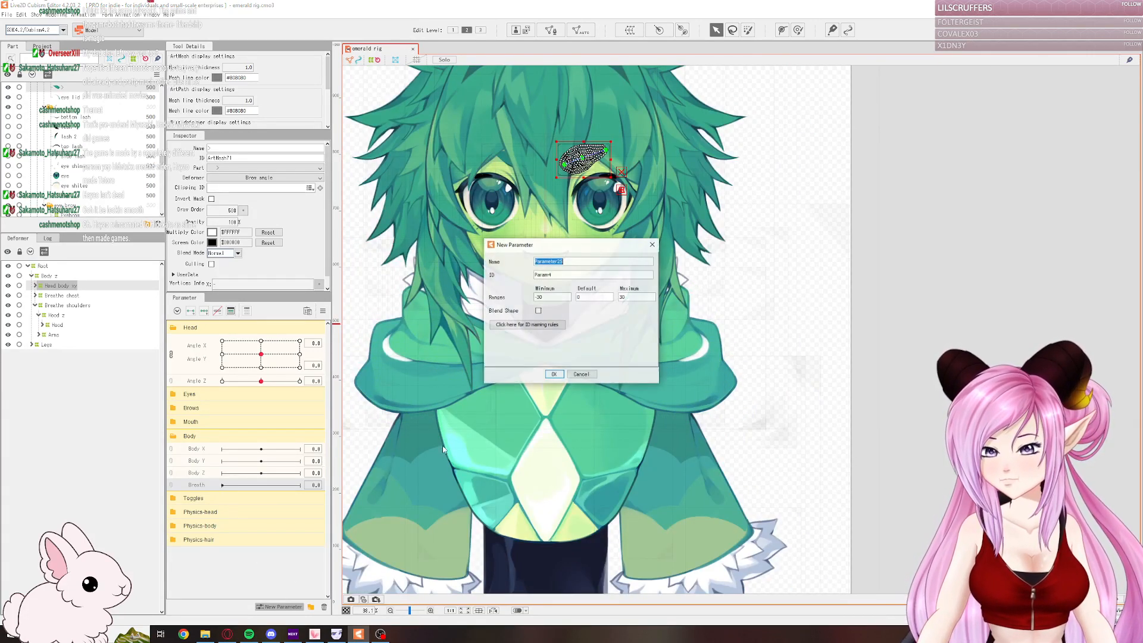
pyautogui.write('Br')
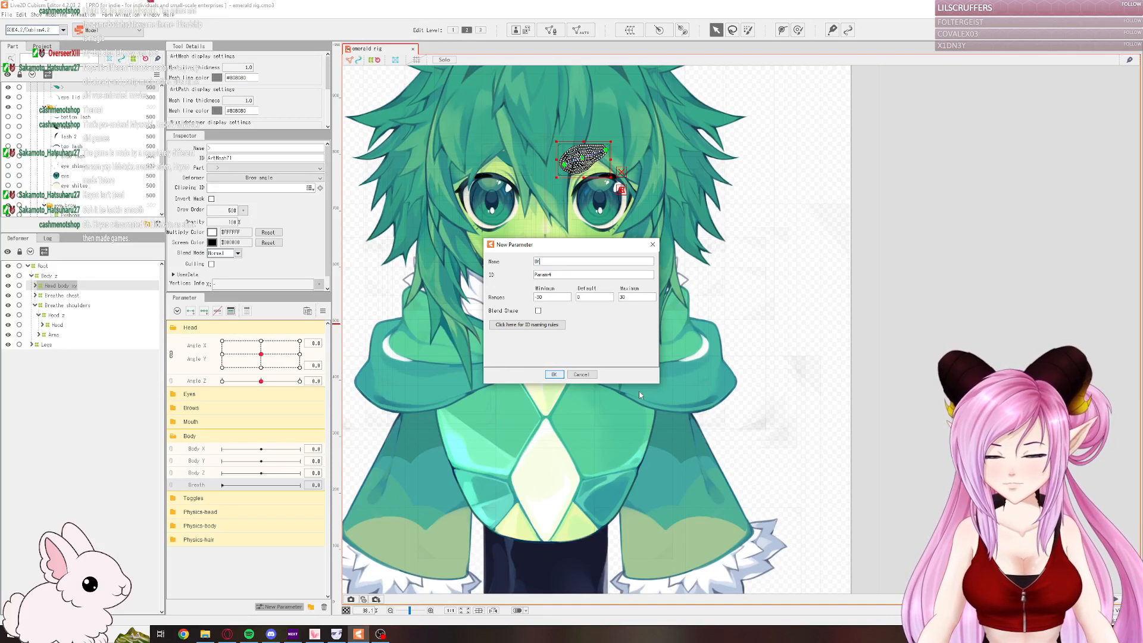
pyautogui.write('eatheChest')
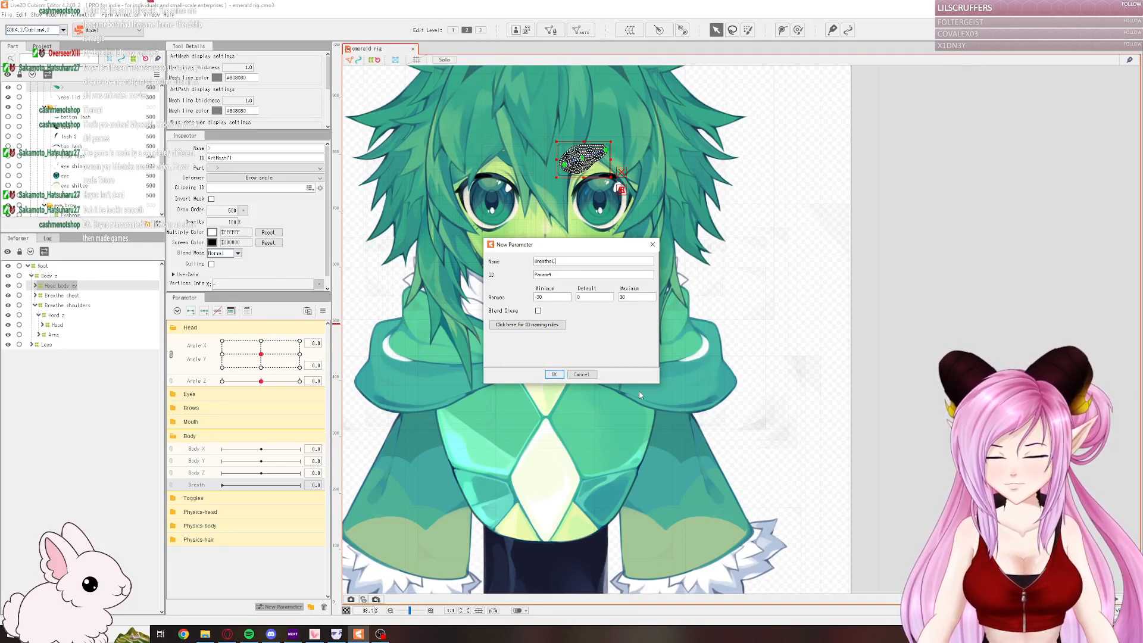
pyautogui.doubleClick(550, 297)
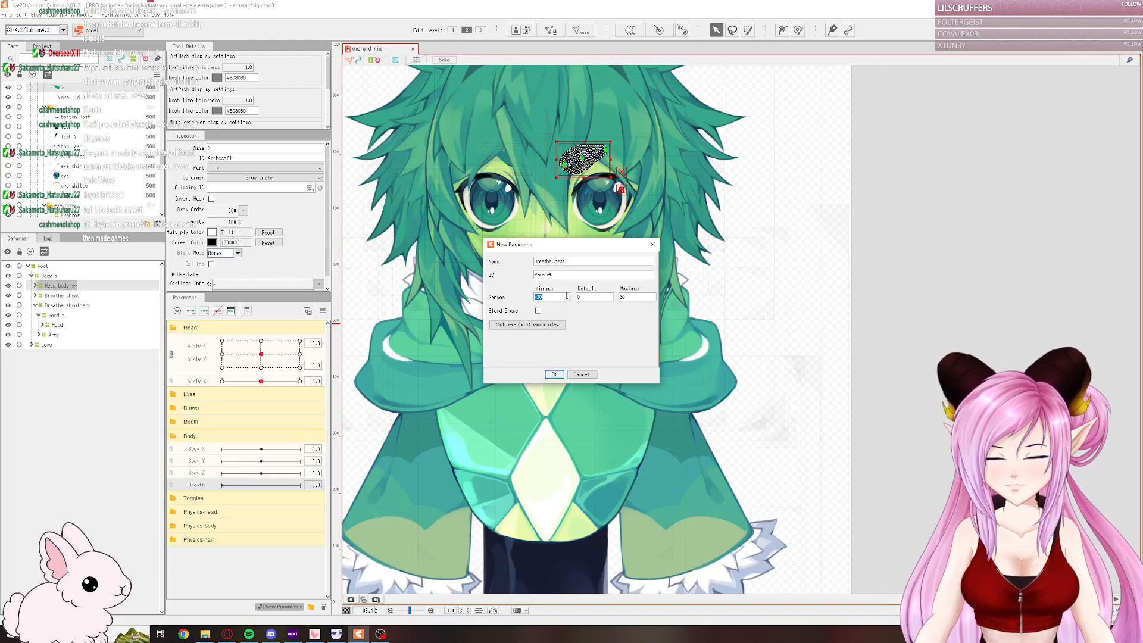
pyautogui.write('0')
pyautogui.doubleClick(633, 299)
pyautogui.write('1')
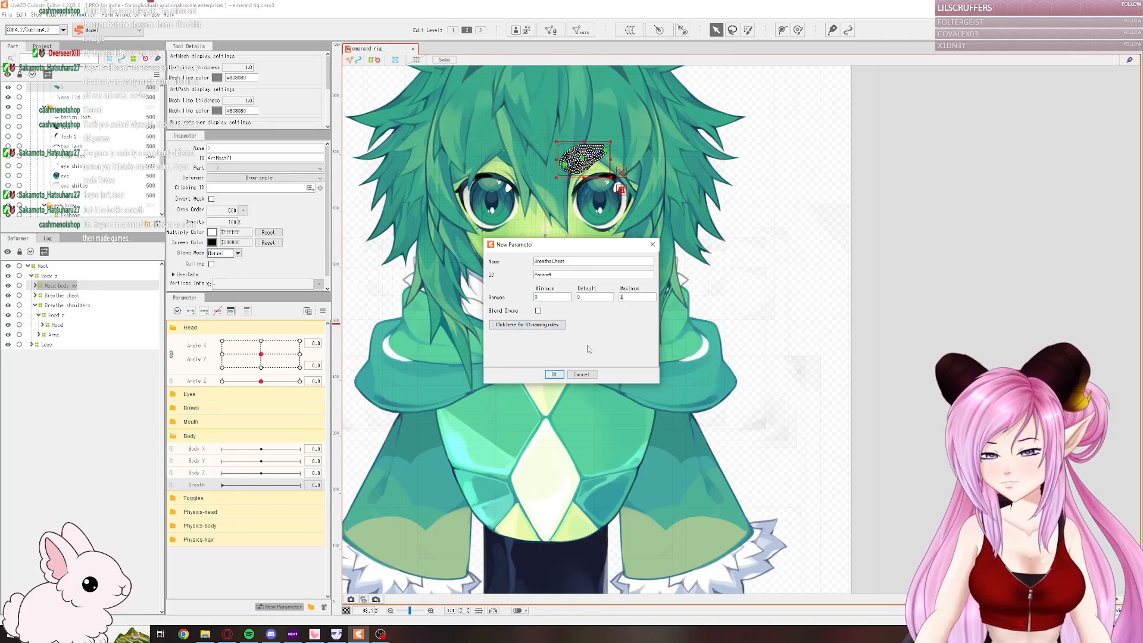
pyautogui.click(552, 375)
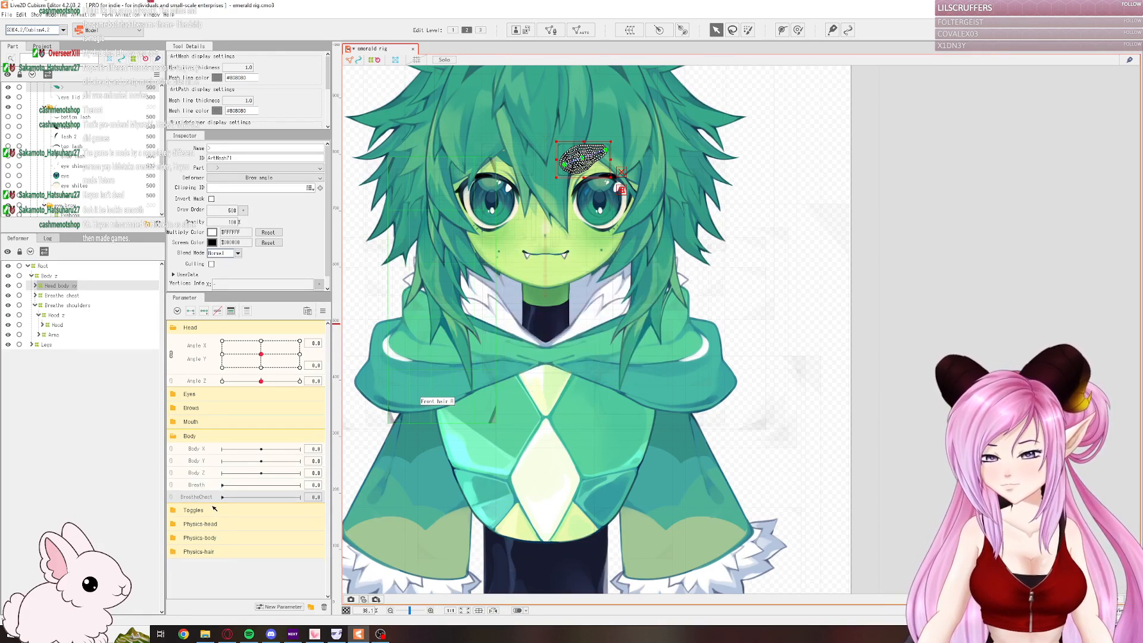
# - Create a parameter named BreatheShoulders with a minimum of 0 and a maximum of 1
pyautogui.click(291, 603)
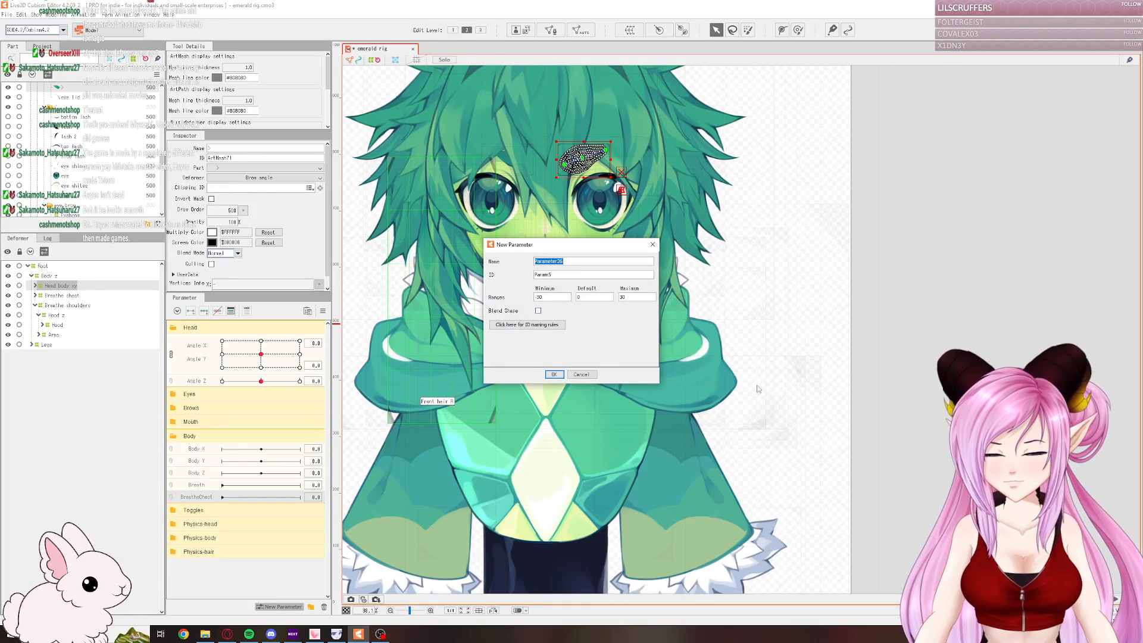
pyautogui.write('BreatheS')
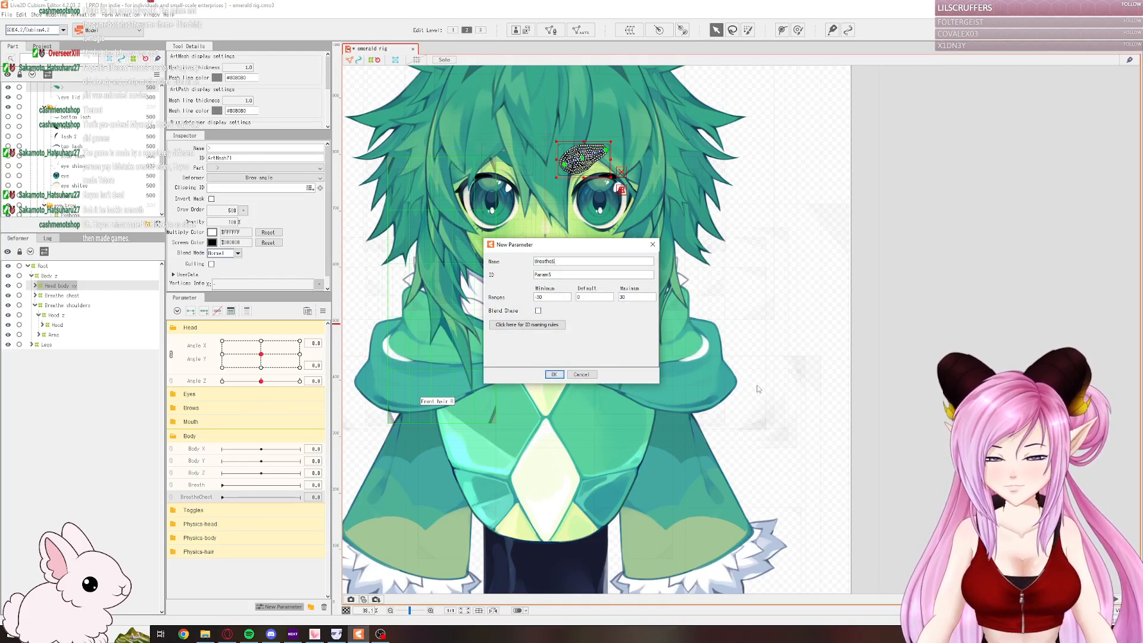
pyautogui.press('BackSpace')
pyautogui.press('BackSpace')
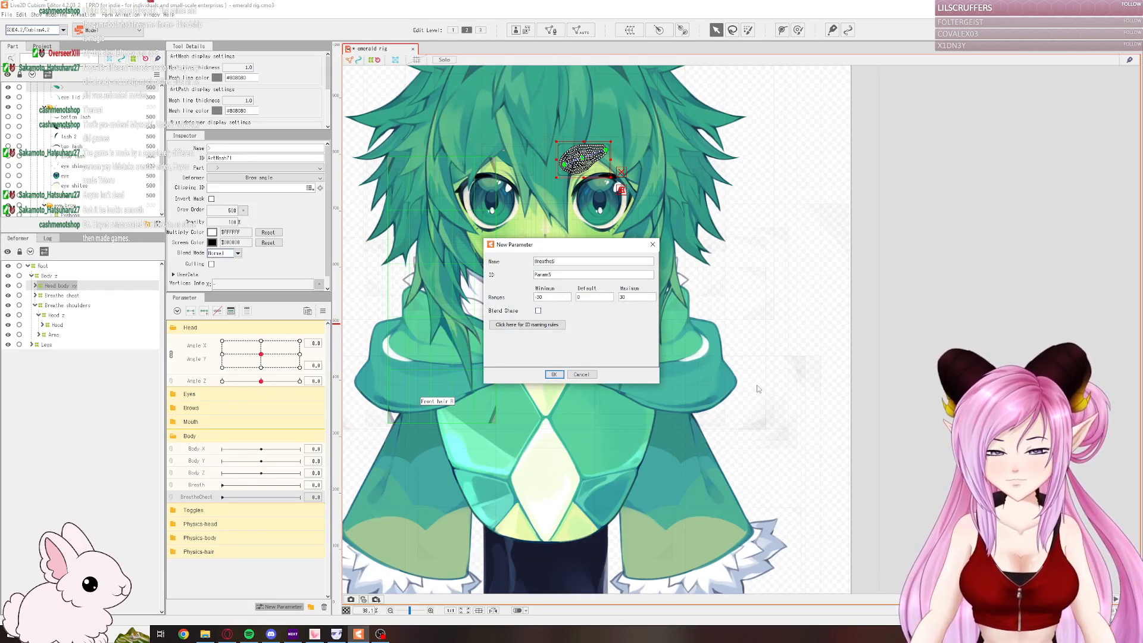
pyautogui.write('houlders')
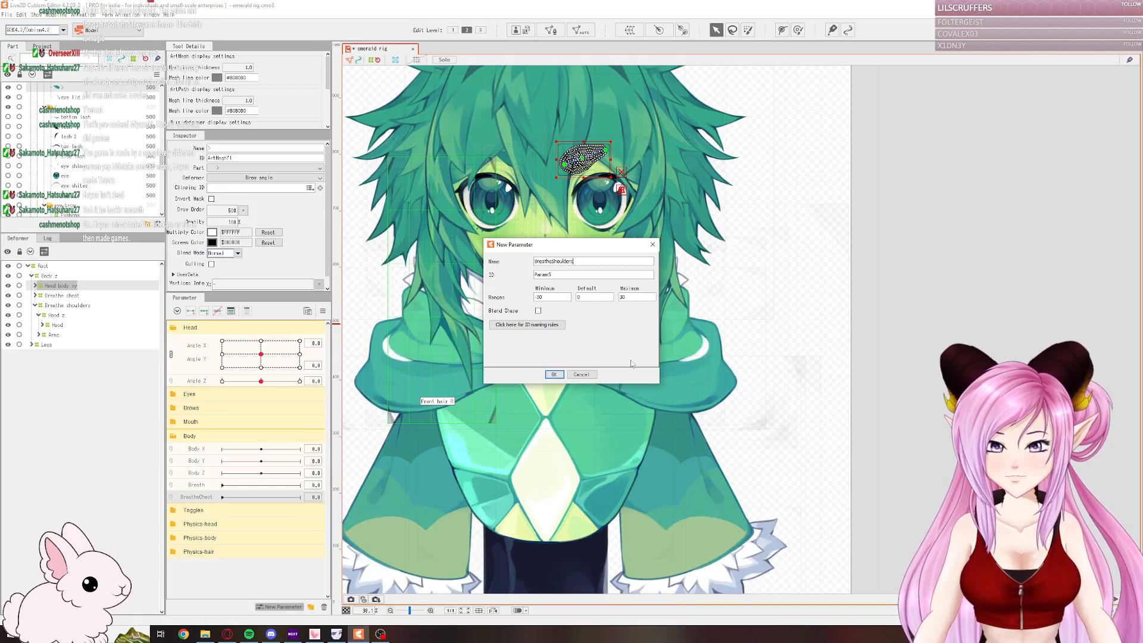
pyautogui.doubleClick(566, 297)
pyautogui.write('0')
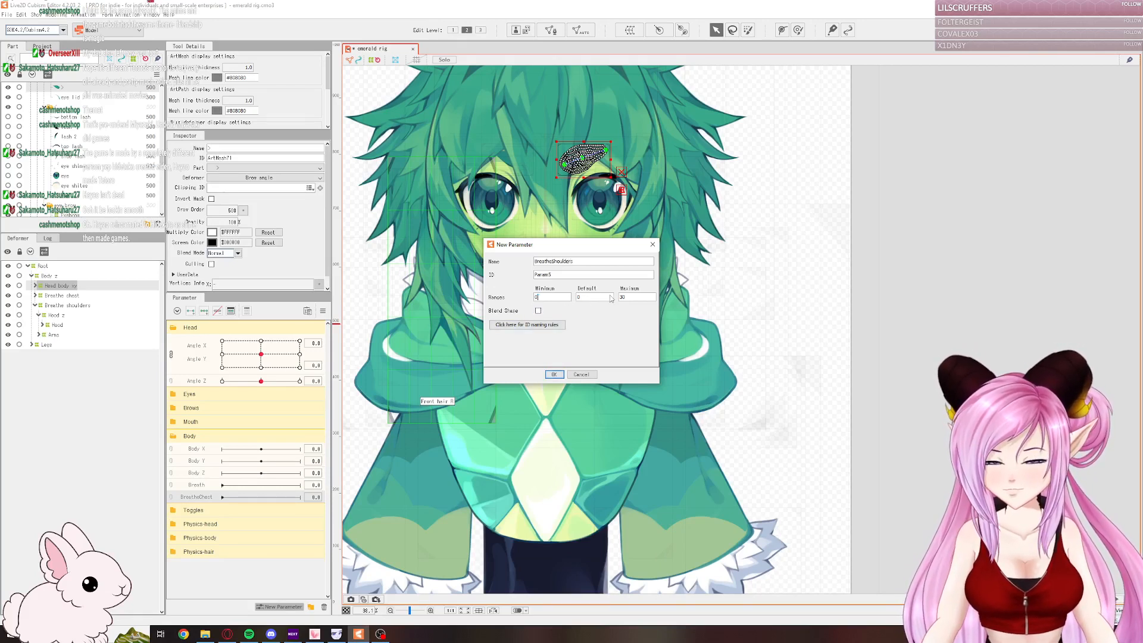
pyautogui.doubleClick(638, 298)
pyautogui.write('1')
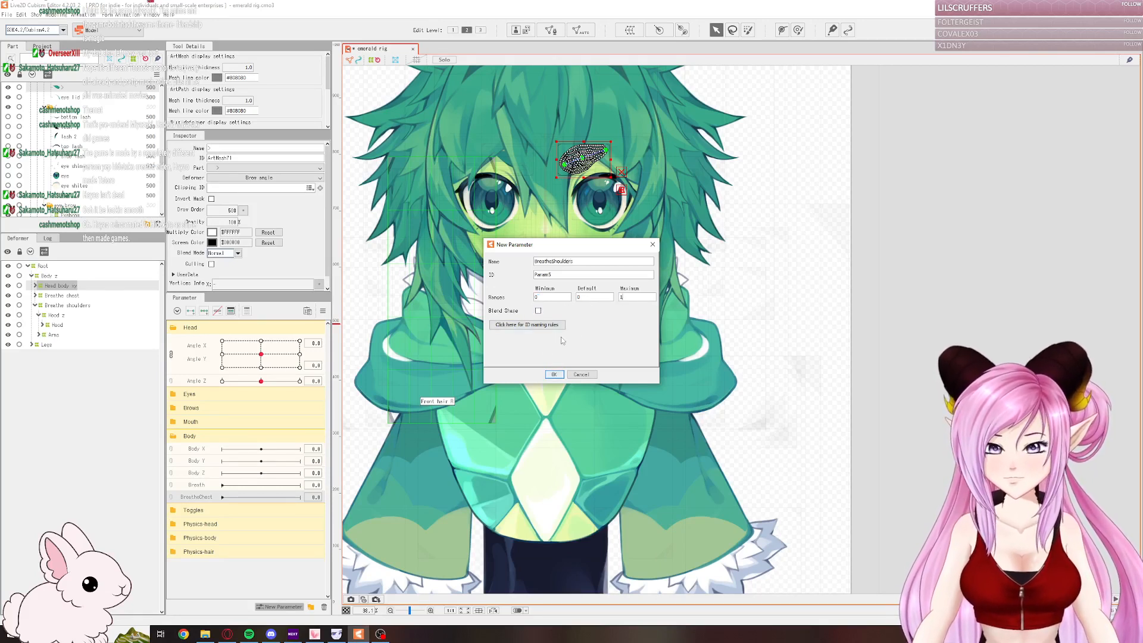
pyautogui.click(553, 374)
# - Add two keys, at 0 and 1, on the BreatheChest parameter for the Breathe chest deformer
pyautogui.click(194, 498)
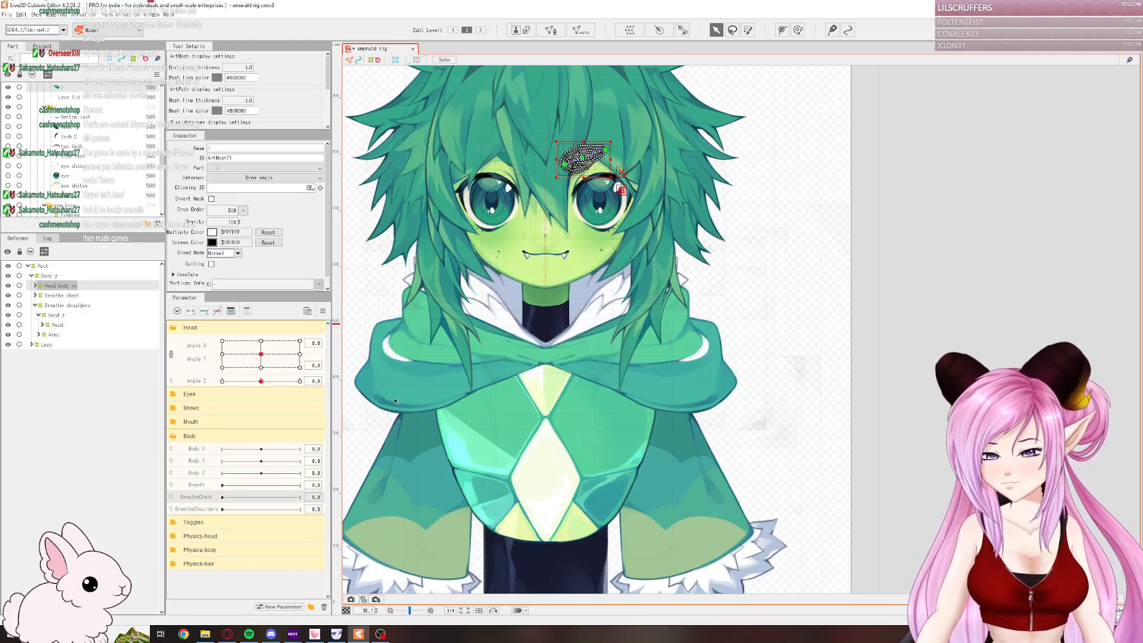
pyautogui.click(62, 295)
pyautogui.scroll(-1, 553, 278)
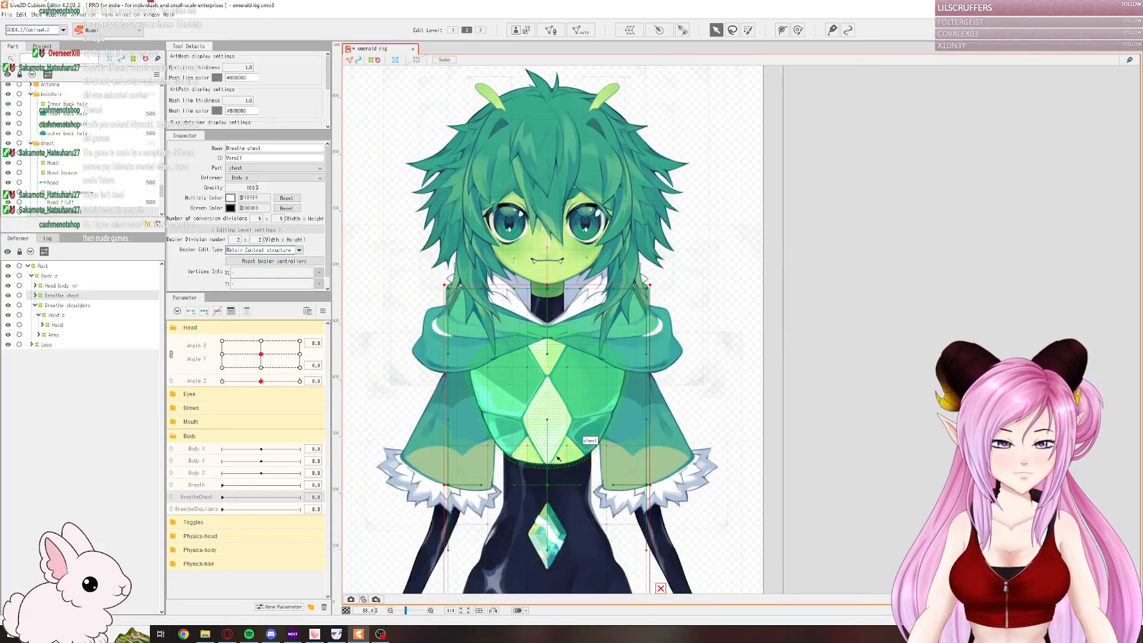
pyautogui.scroll(2, 562, 458)
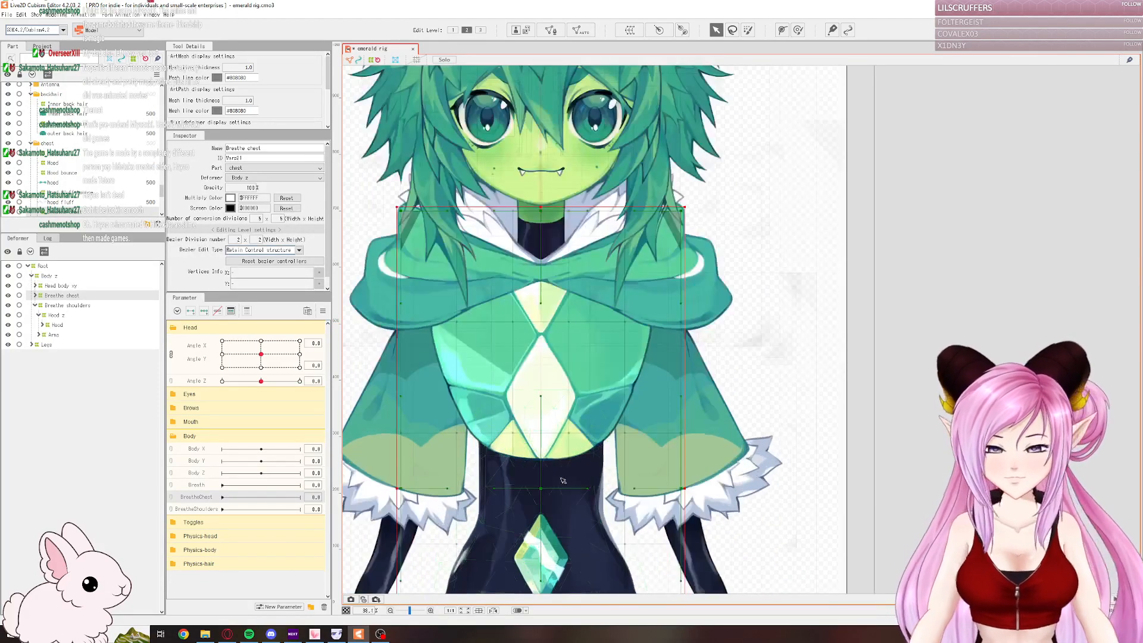
pyautogui.click(191, 312)
pyautogui.scroll(-2, 546, 383)
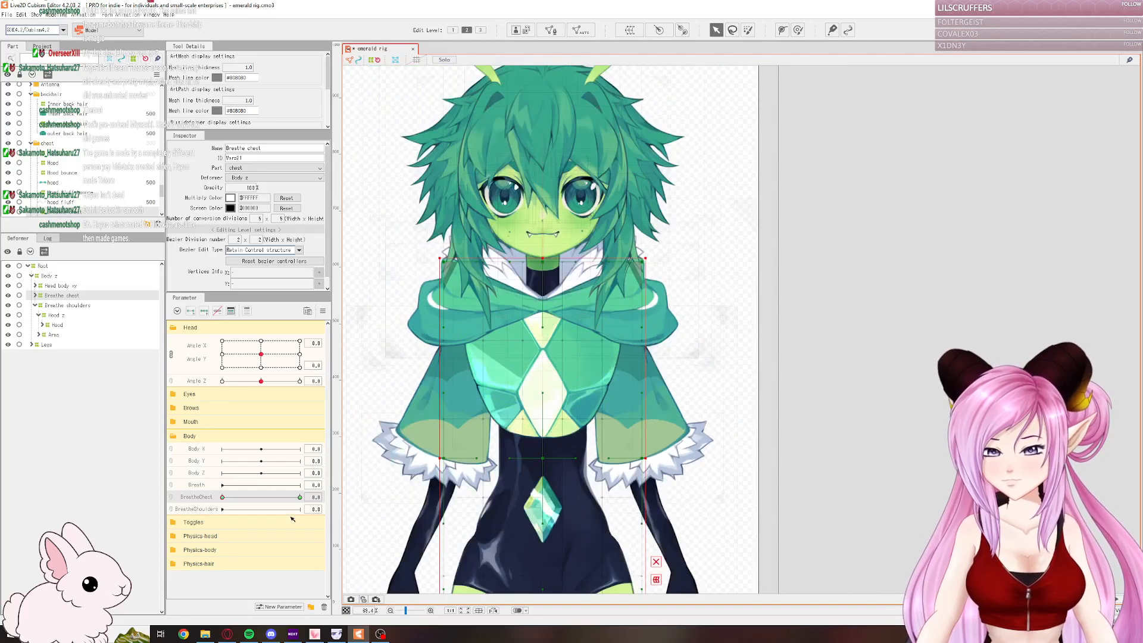
# - At BreatheChest 1, raise the Breathe chest deformer's upper centre handle, pull both side handles up and outward, and test the motion
pyautogui.click(300, 497)
pyautogui.scroll(2, 507, 404)
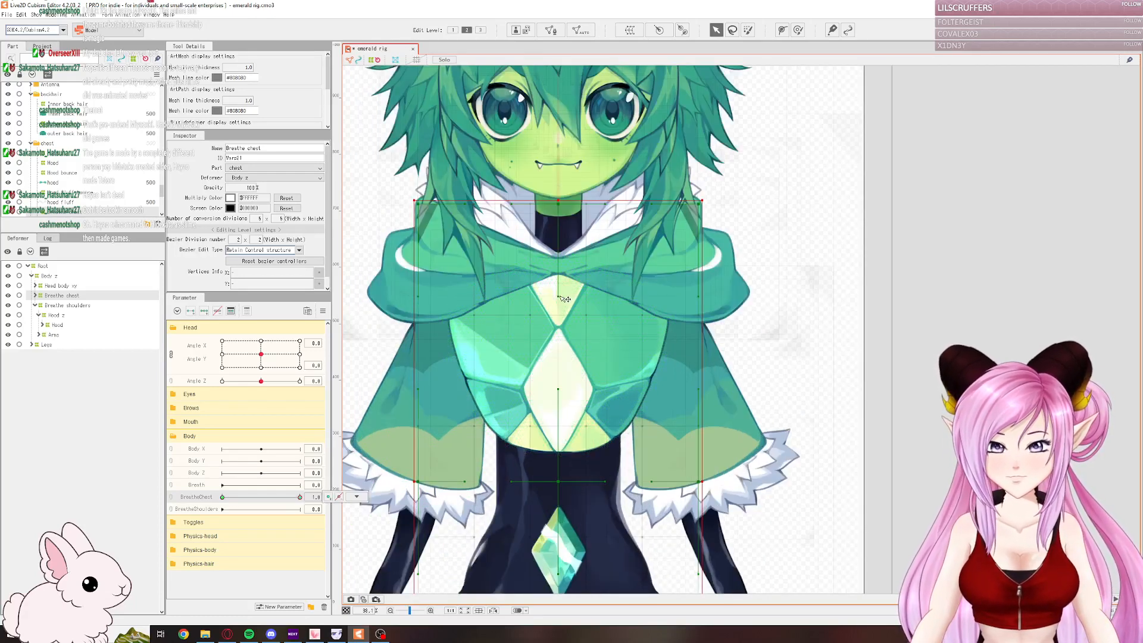
pyautogui.moveTo(559, 296); pyautogui.dragTo(557, 282)
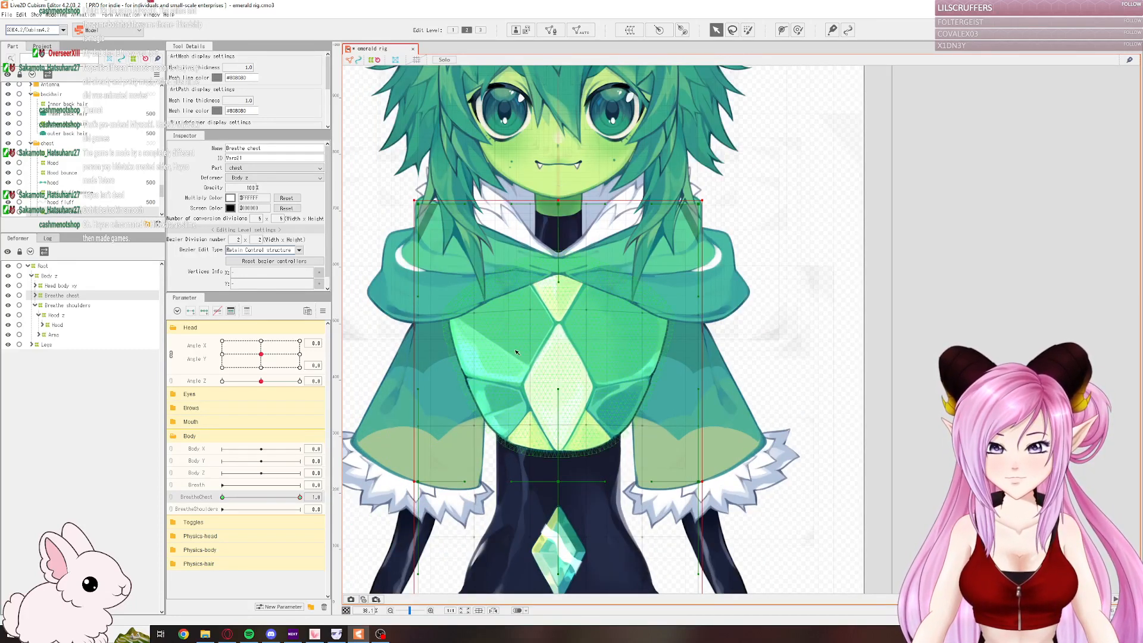
pyautogui.moveTo(418, 296); pyautogui.dragTo(406, 285)
pyautogui.moveTo(698, 296); pyautogui.dragTo(710, 285)
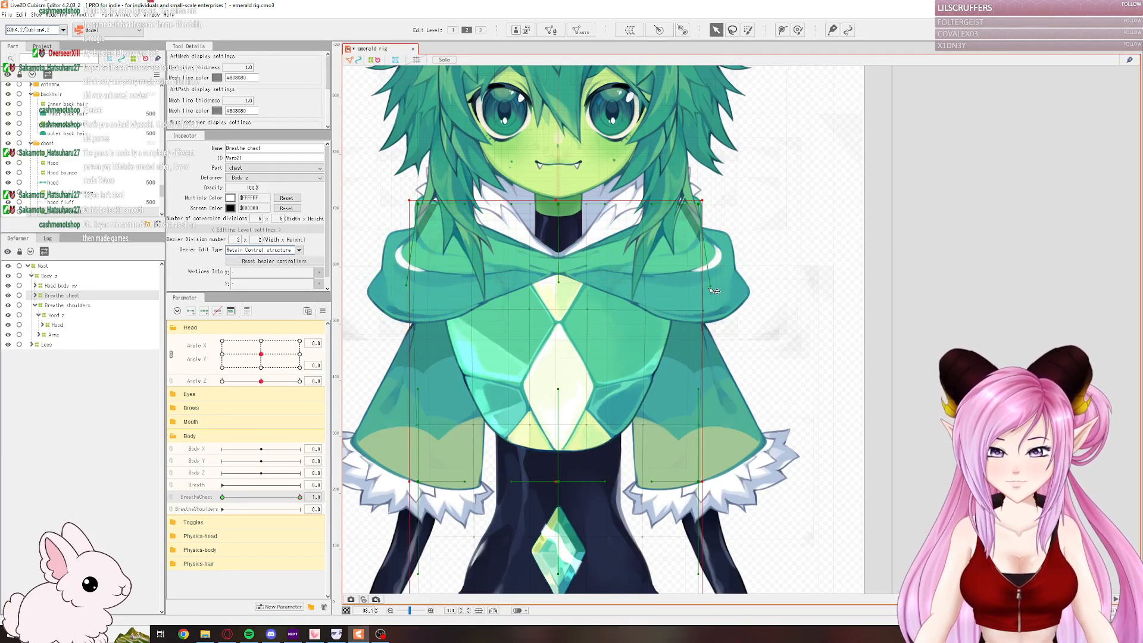
pyautogui.moveTo(296, 497); pyautogui.dragTo(351, 508)
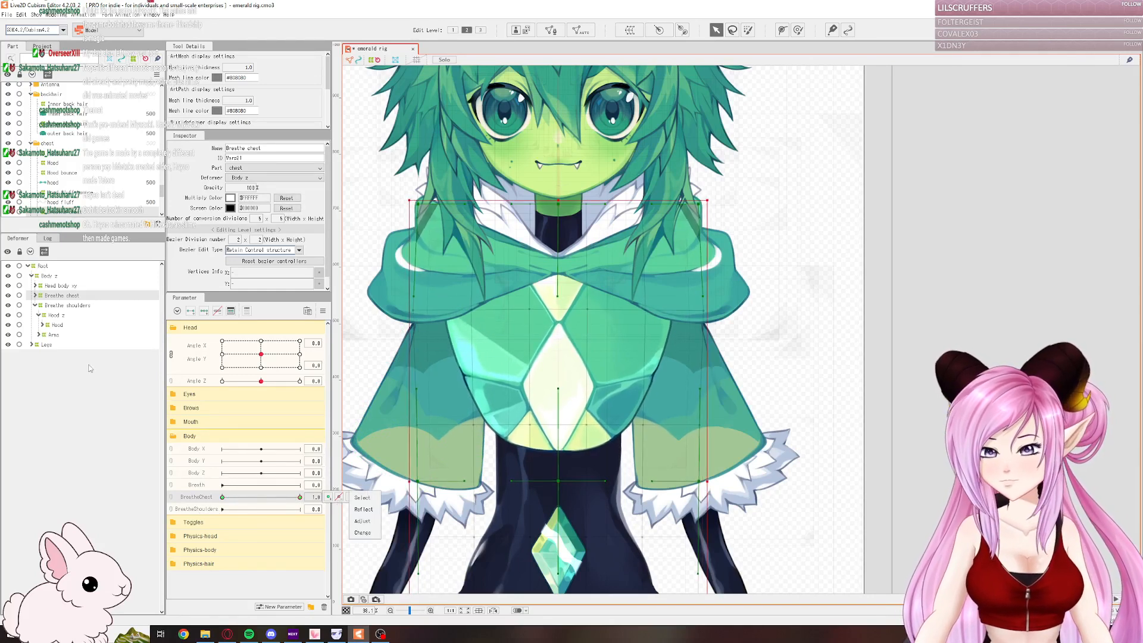
# - Create a warp deformer as parent of the Hood z deformer, with 2 × 2 Bezier divisions and 5 × 5 conversion divisions
pyautogui.click(58, 325)
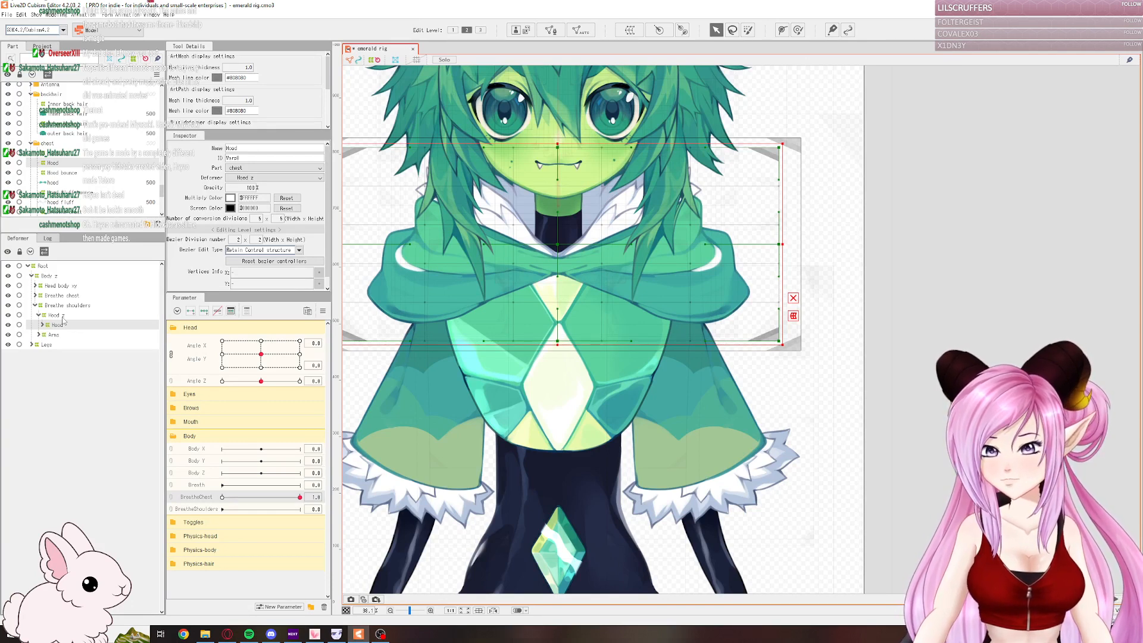
pyautogui.click(55, 316)
pyautogui.click(39, 316)
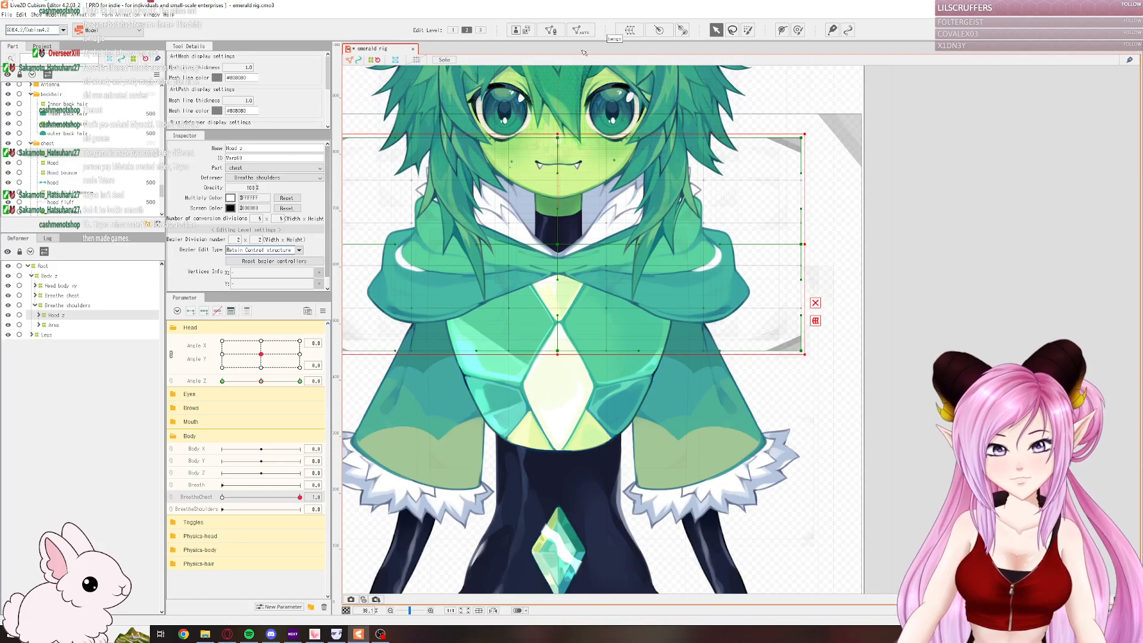
pyautogui.click(630, 30)
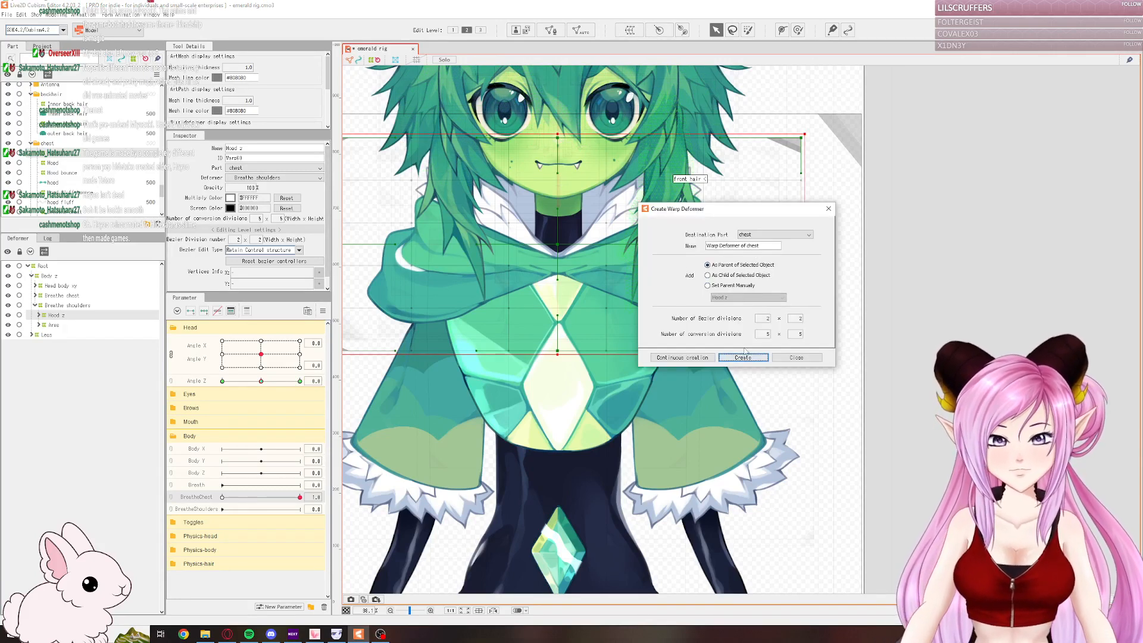
pyautogui.click(743, 357)
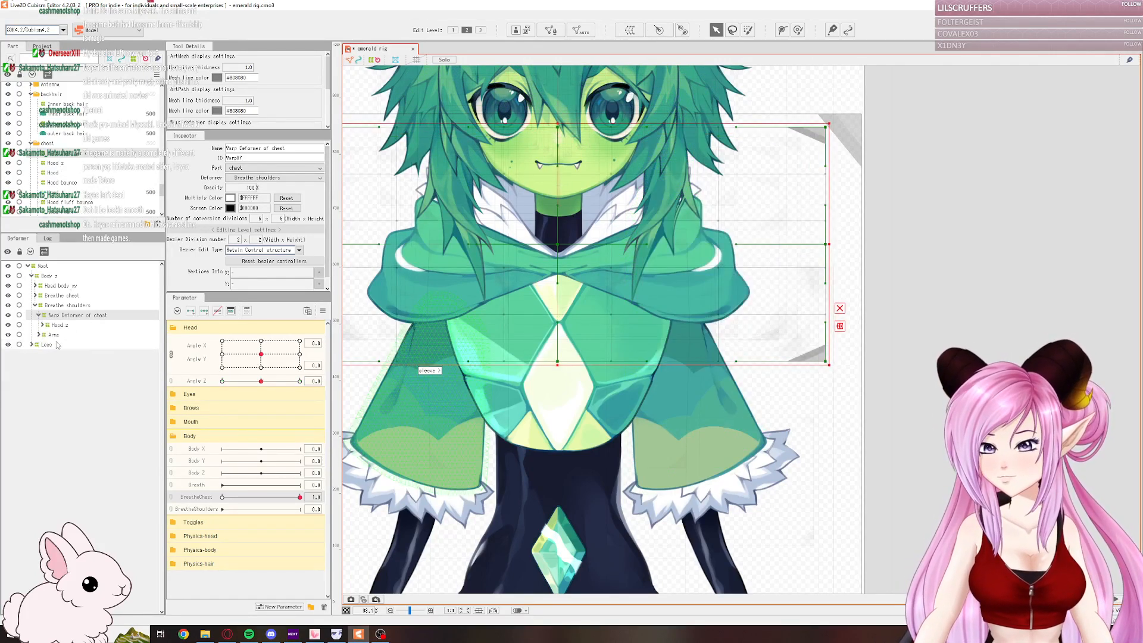
# - Key the new hood deformer on BreatheChest; at 1, raise its lower centre handle, pull the neighbouring handles up and outward, and test the motion
pyautogui.scroll(-3, 756, 291)
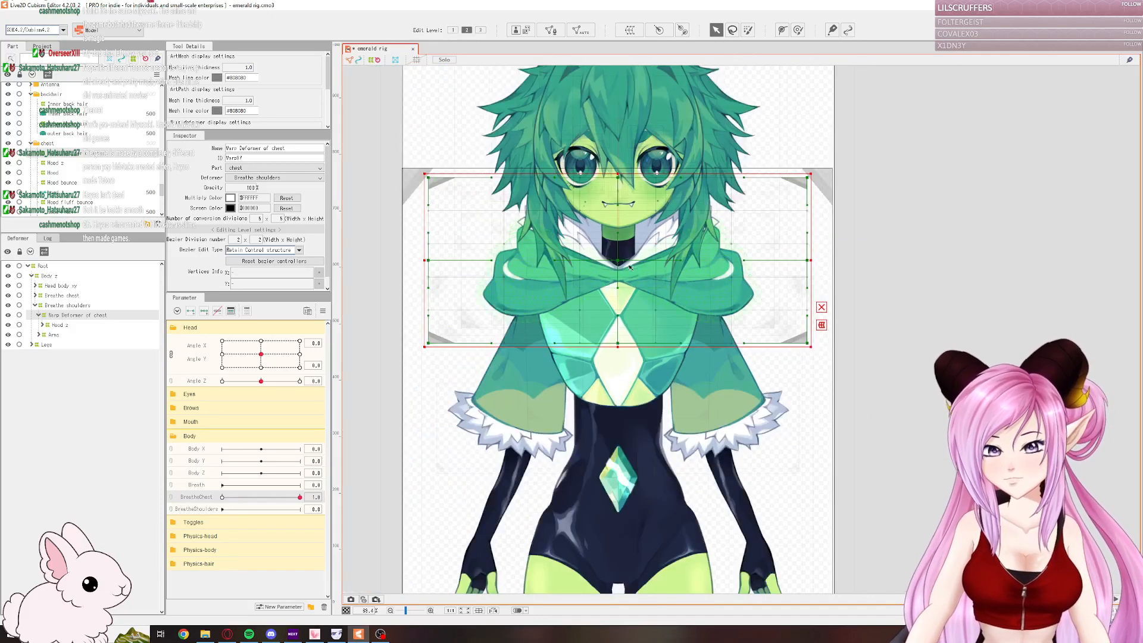
pyautogui.scroll(3, 624, 255)
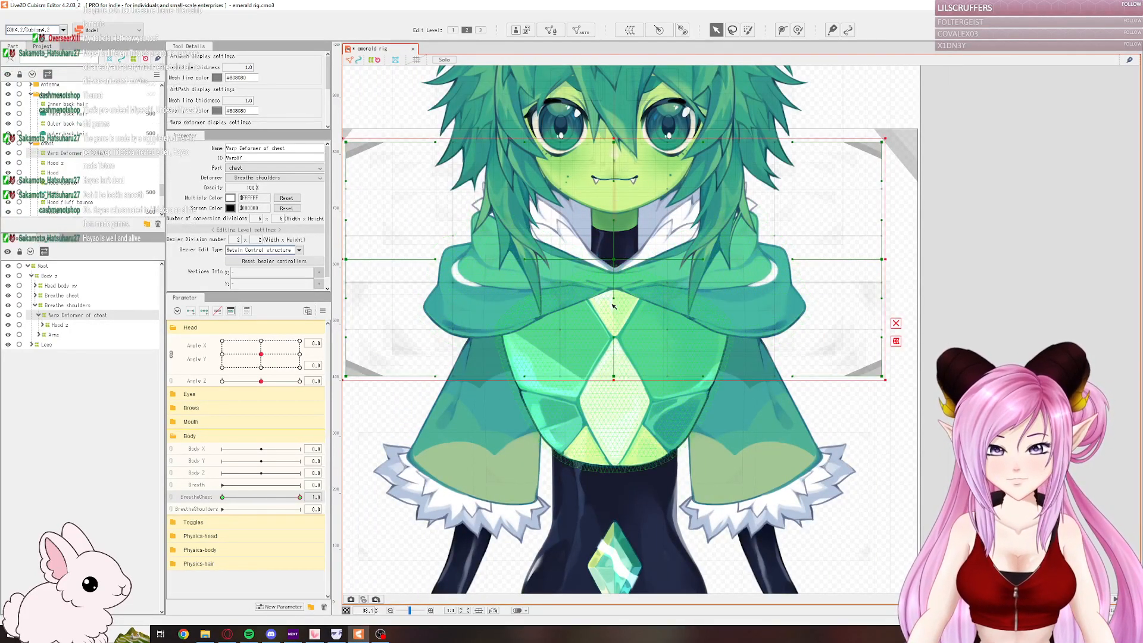
pyautogui.moveTo(614, 300); pyautogui.dragTo(614, 292)
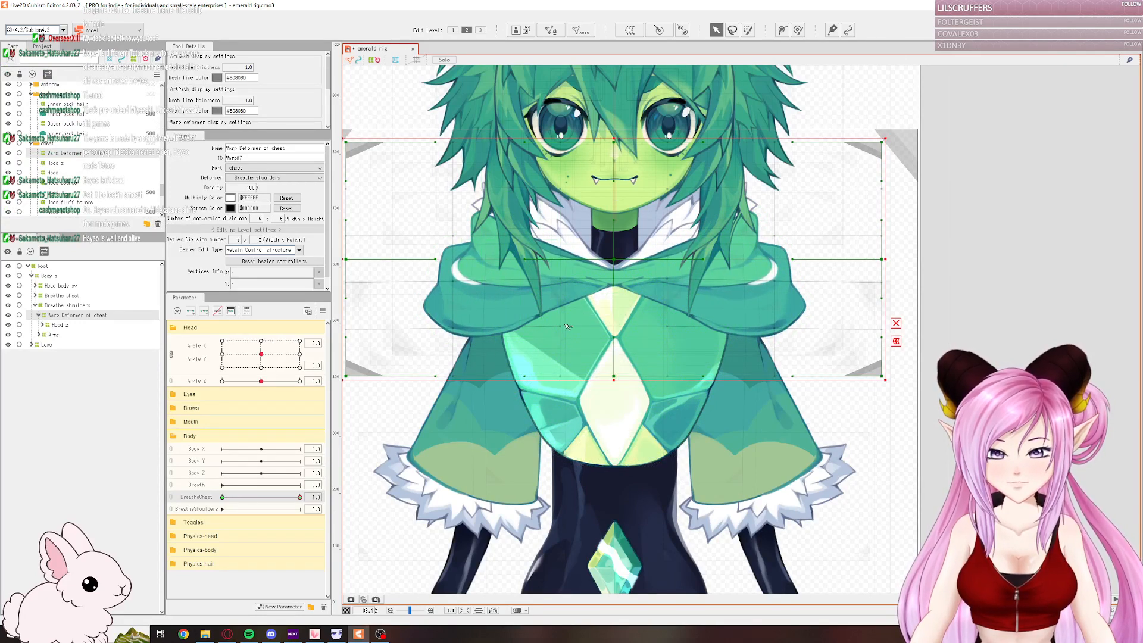
pyautogui.moveTo(560, 326); pyautogui.dragTo(548, 323)
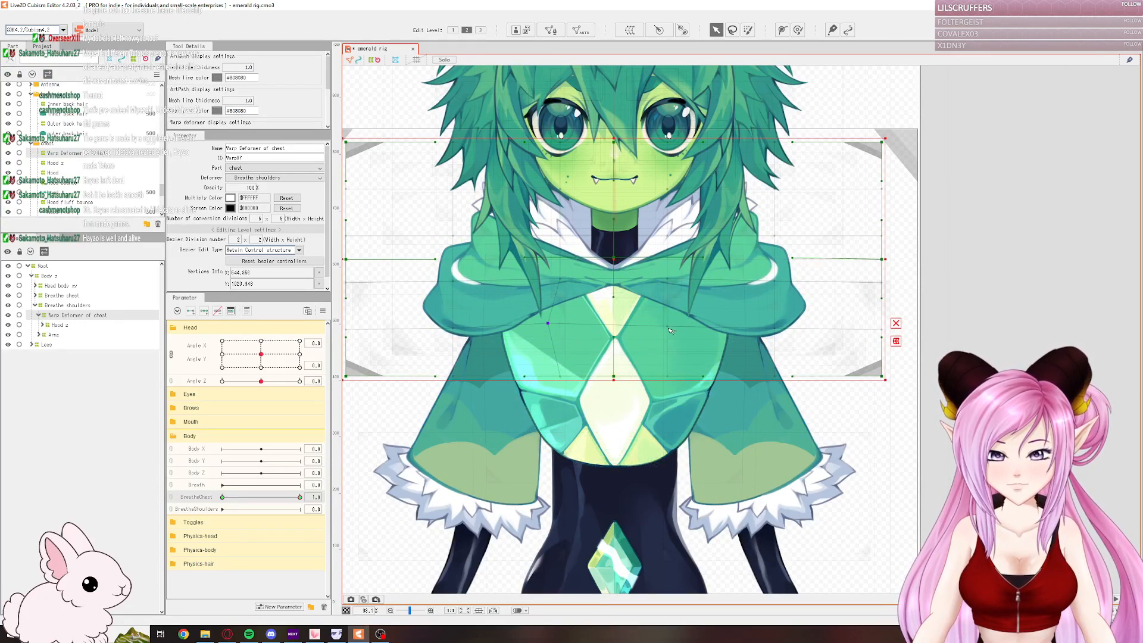
pyautogui.moveTo(669, 328); pyautogui.dragTo(678, 325)
pyautogui.moveTo(299, 498); pyautogui.dragTo(162, 512)
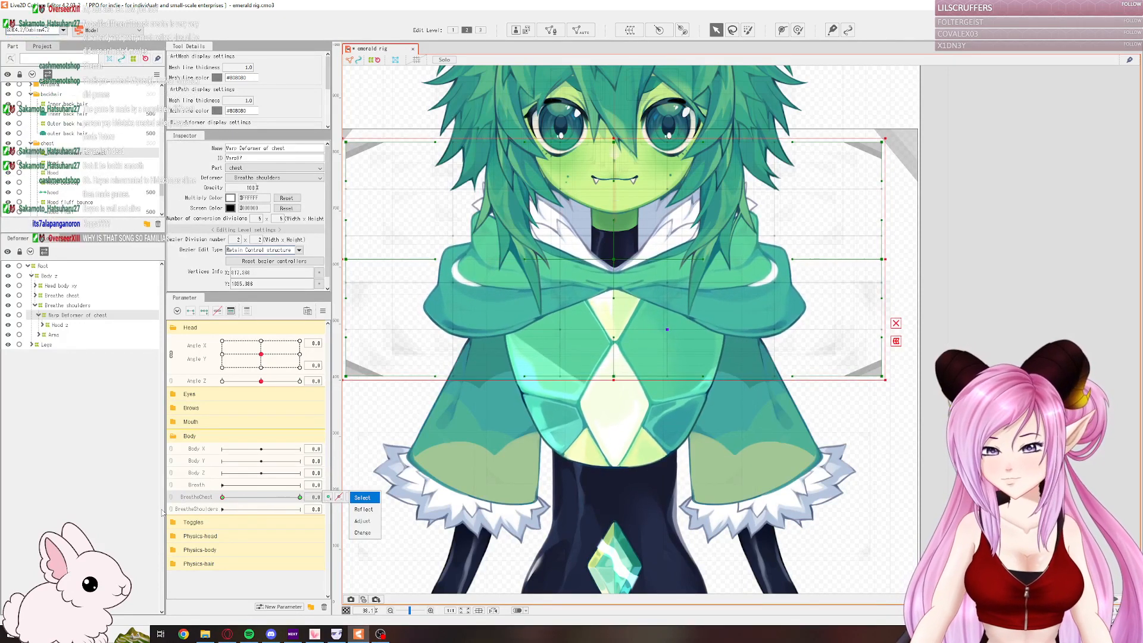
# - Key the Breathe shoulders deformer at BreatheShoulders 0 and 1, raise both upper corner handles slightly inward at 1, and test the motion
pyautogui.click(186, 510)
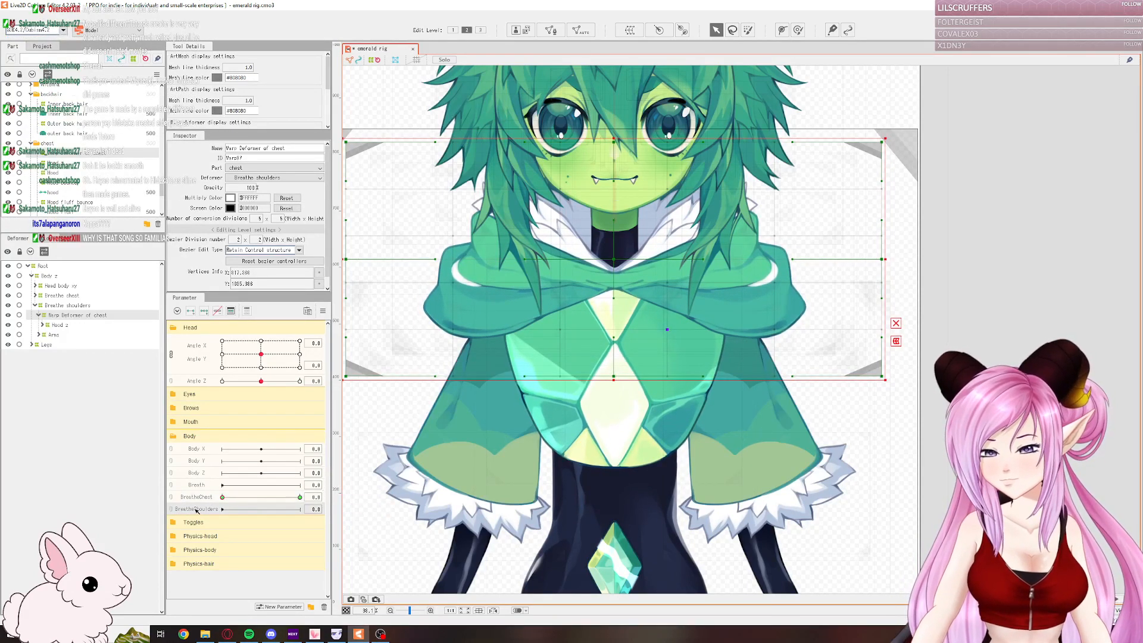
pyautogui.click(67, 306)
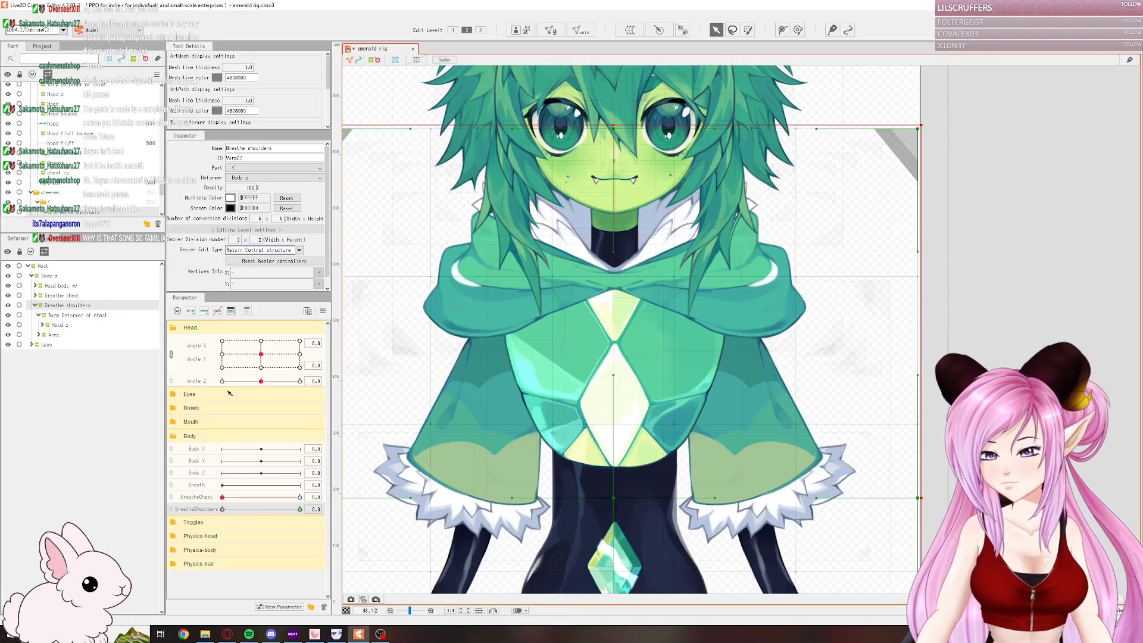
pyautogui.click(298, 509)
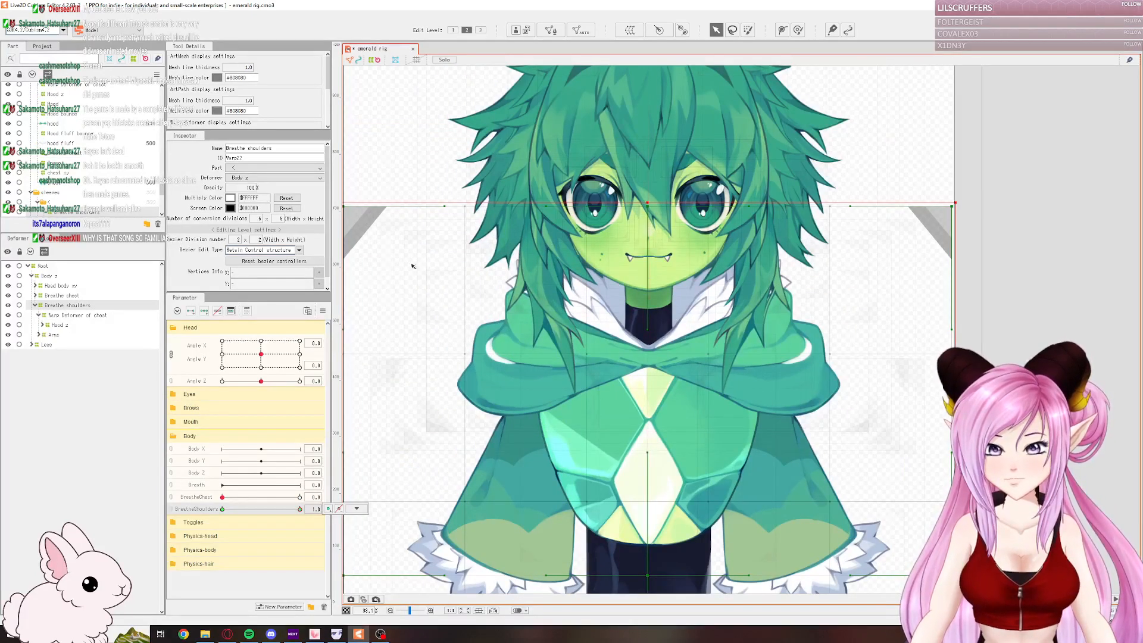
pyautogui.moveTo(954, 204); pyautogui.dragTo(949, 185)
pyautogui.scroll(-2, 686, 291)
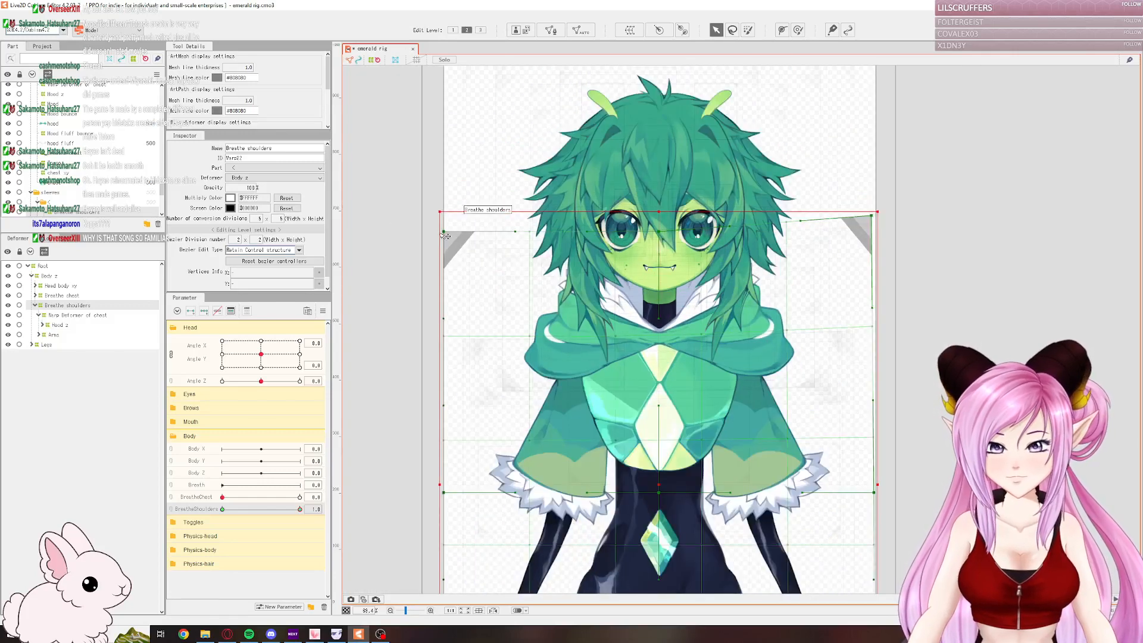
pyautogui.moveTo(446, 231); pyautogui.dragTo(443, 221)
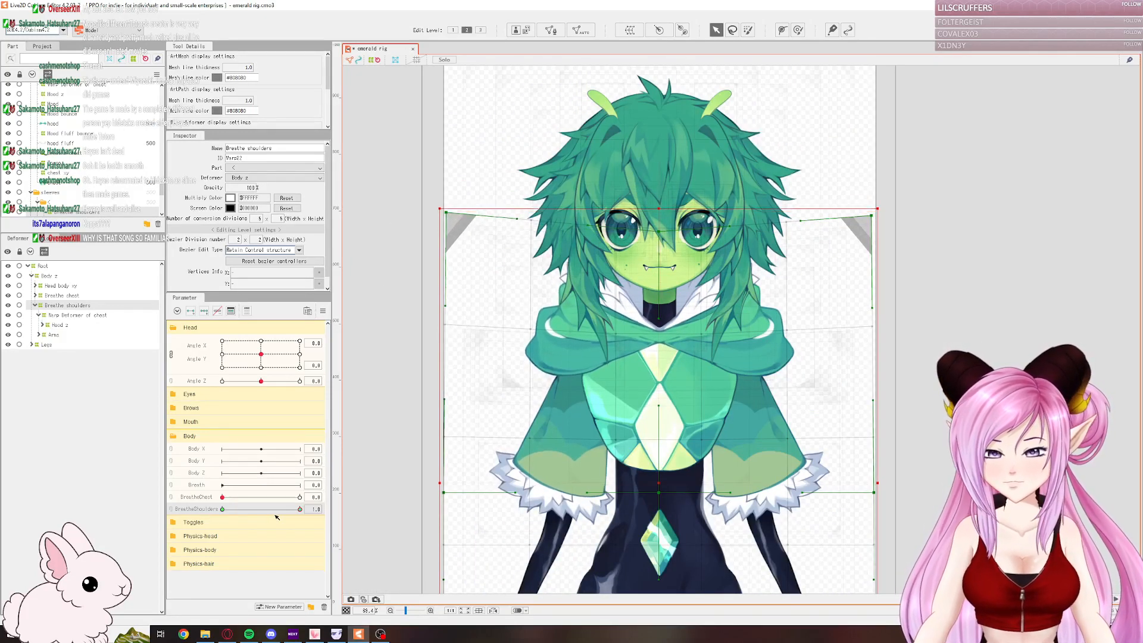
pyautogui.moveTo(299, 509); pyautogui.dragTo(215, 539)
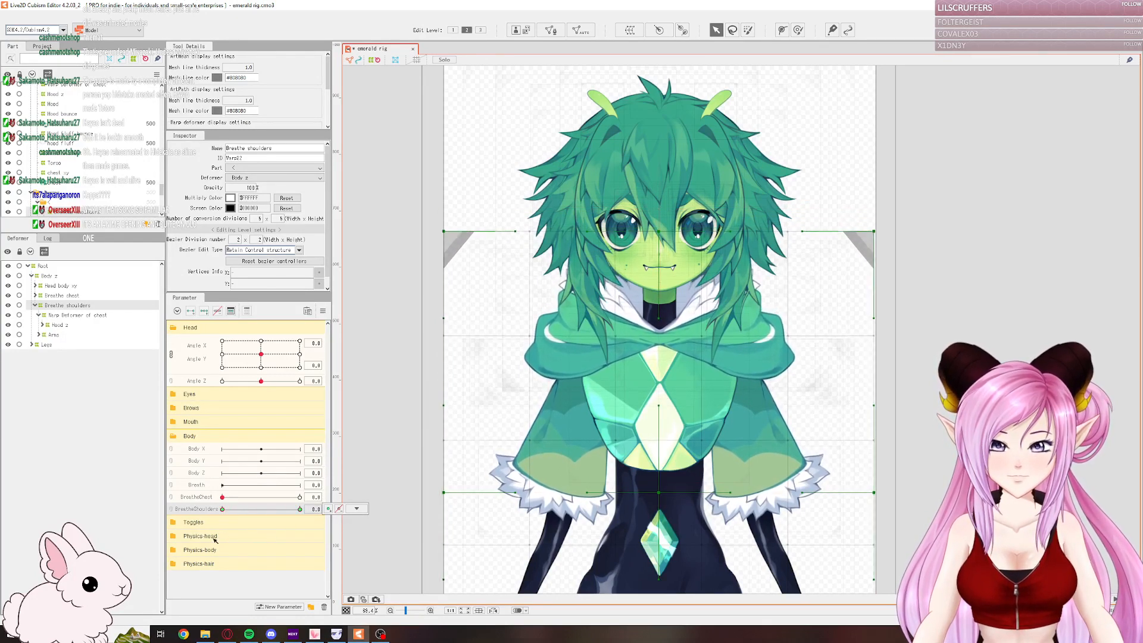
# - Save the model file and open the Physics/Scene Blending Settings
pyautogui.scroll(-2, 572, 310)
pyautogui.scroll(2, 652, 348)
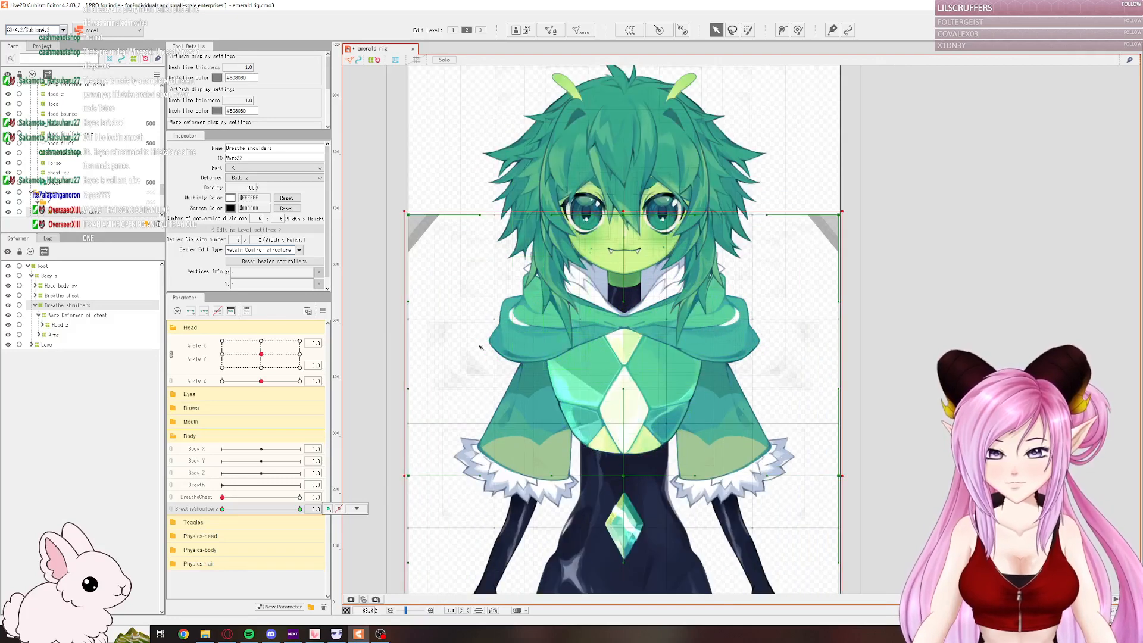
pyautogui.scroll(2, 577, 285)
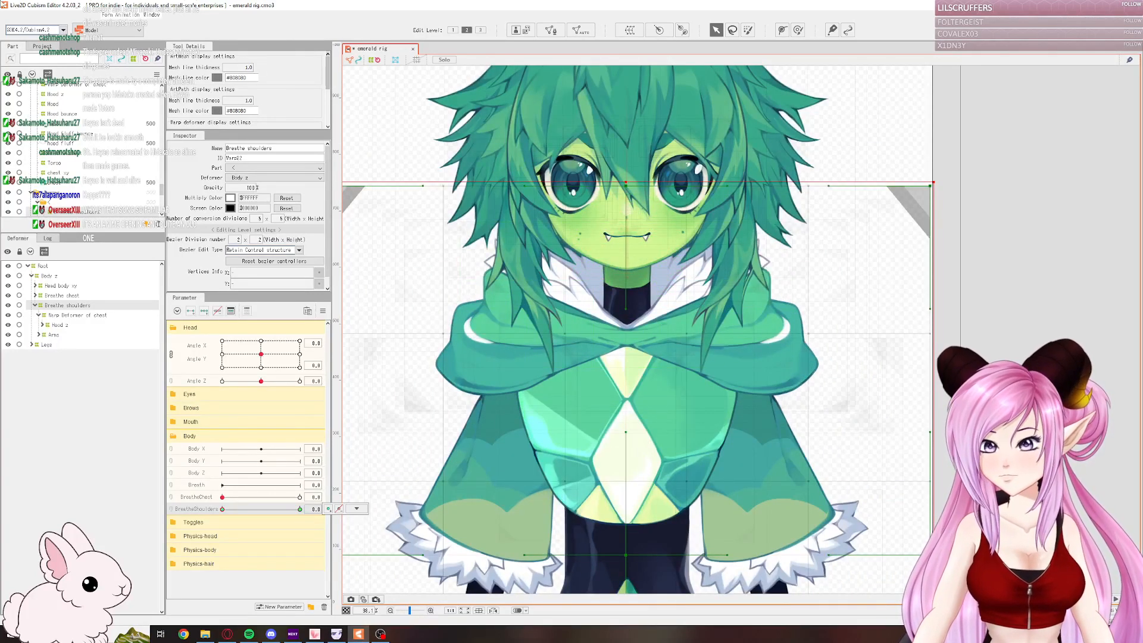
pyautogui.click(6, 14)
pyautogui.click(21, 92)
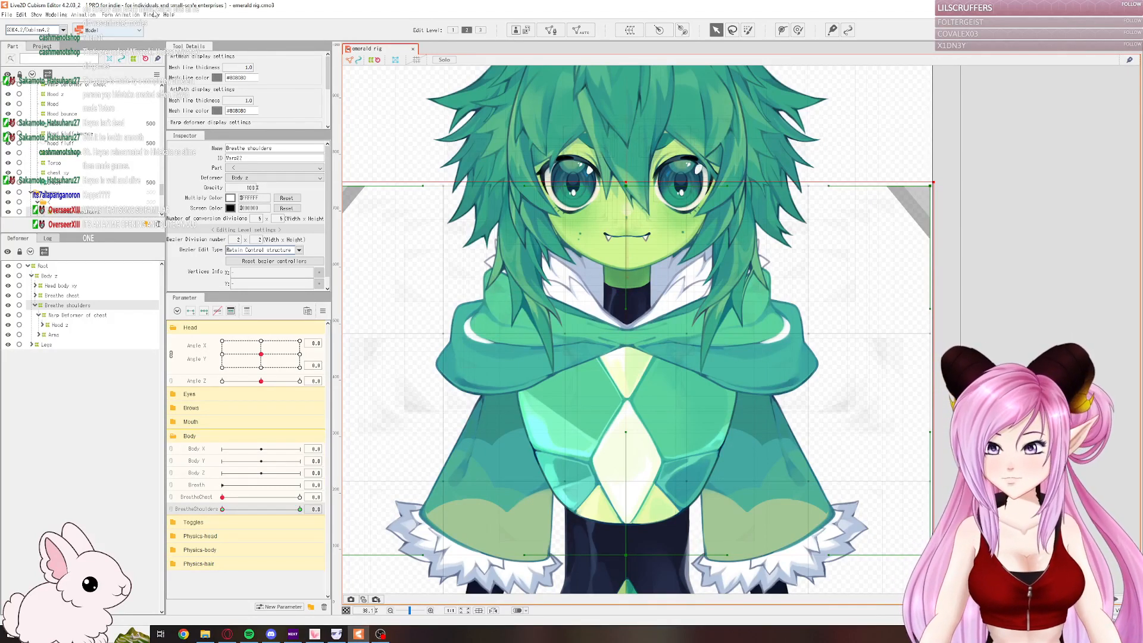
pyautogui.click(53, 13)
pyautogui.click(90, 199)
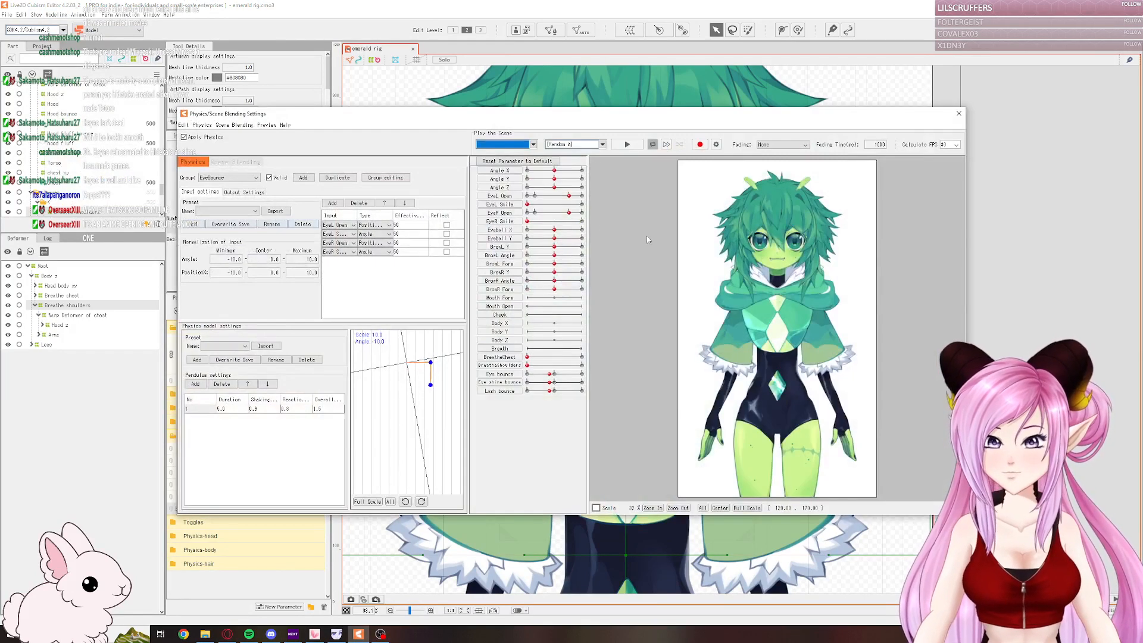
pyautogui.scroll(2, 849, 279)
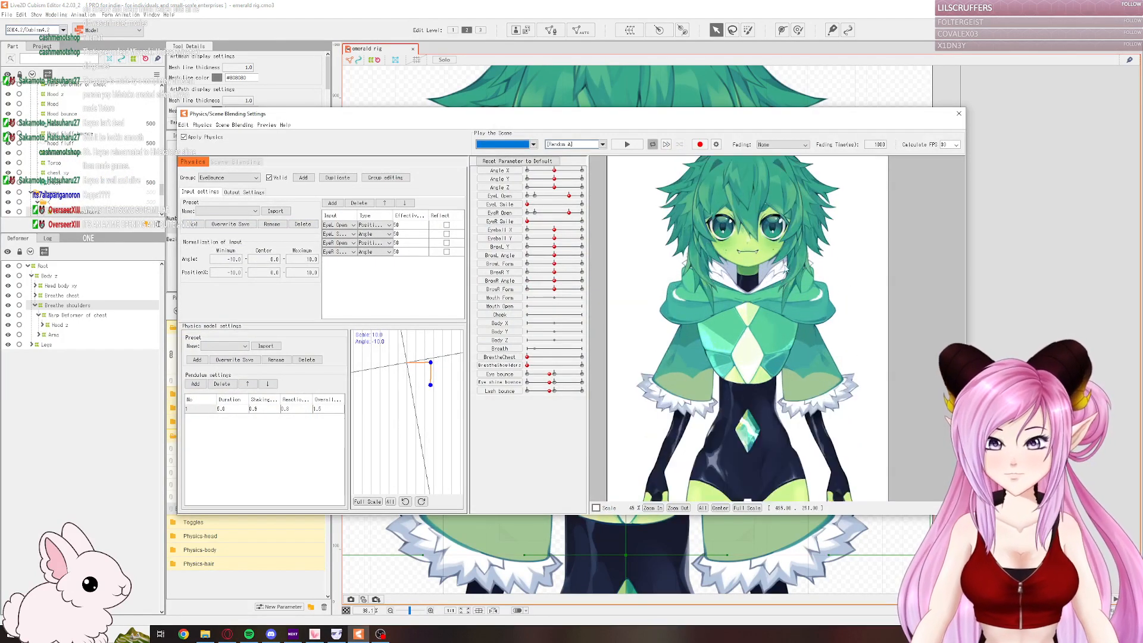
# - Add a physics group named Breathe with the Body Input input preset and the Clothes (Heavy) physics model preset
pyautogui.click(304, 178)
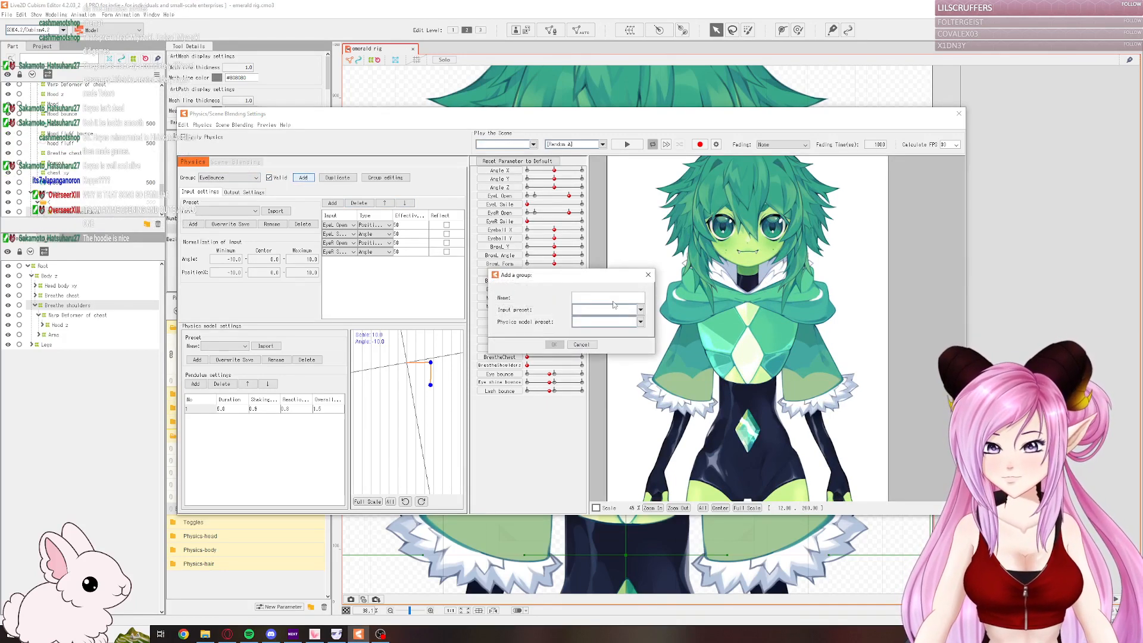
pyautogui.write('Breathe')
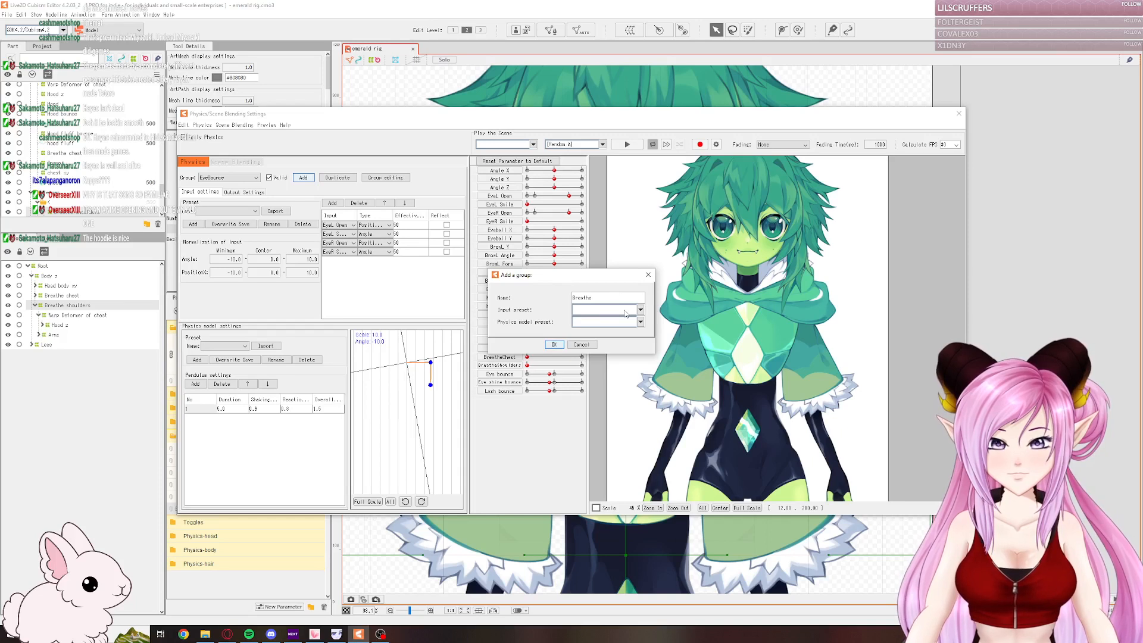
pyautogui.click(616, 311)
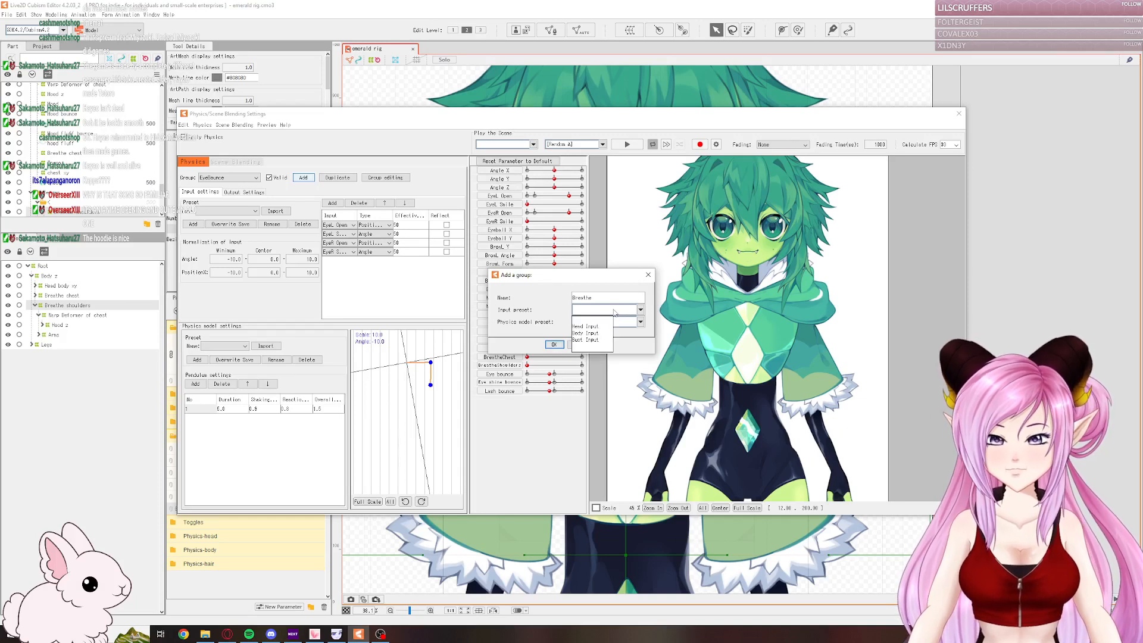
pyautogui.click(592, 333)
pyautogui.click(585, 325)
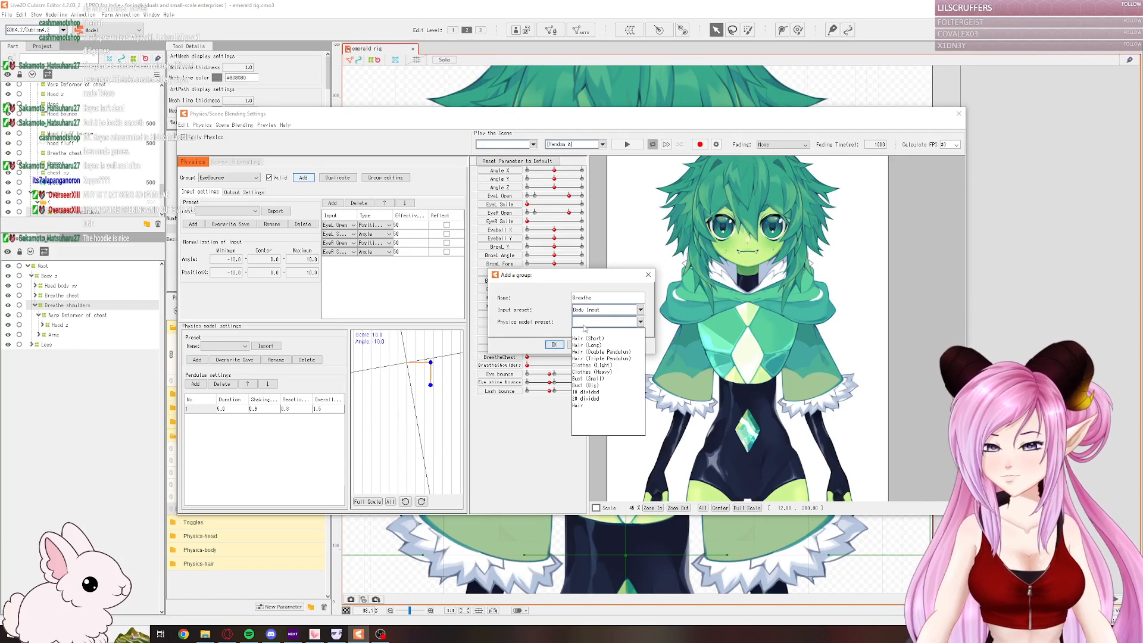
pyautogui.click(597, 372)
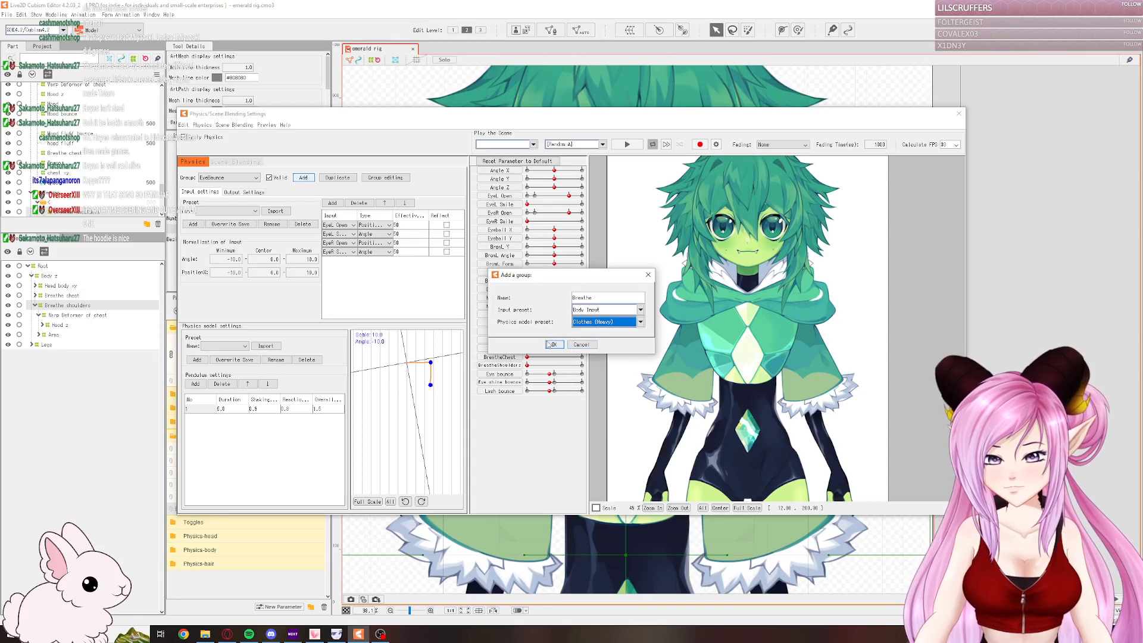
pyautogui.click(623, 322)
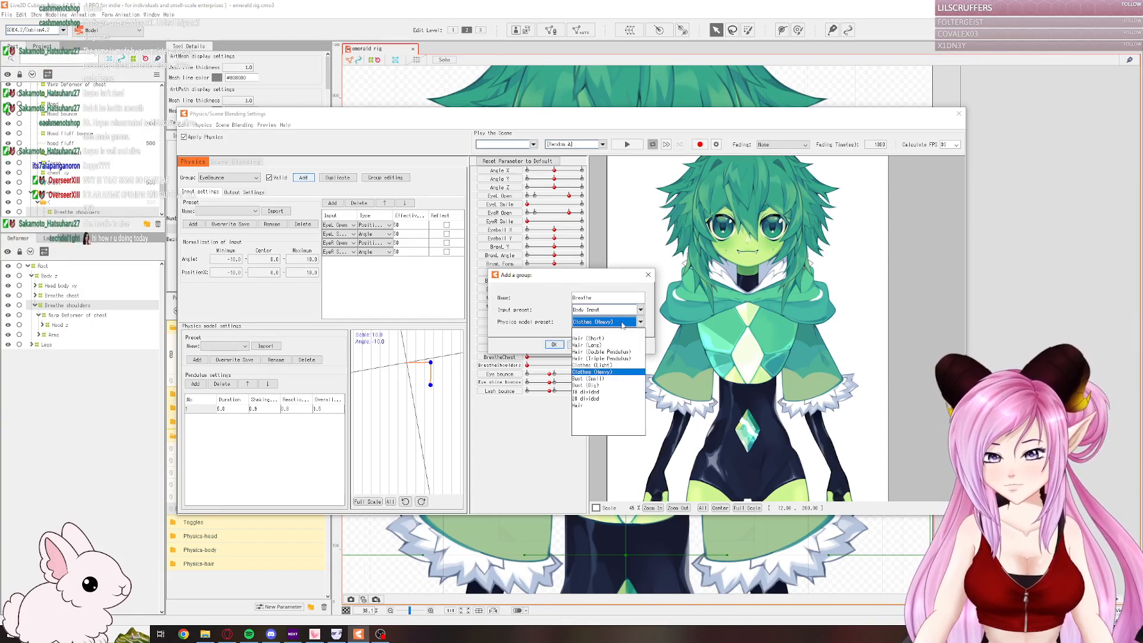
pyautogui.click(553, 346)
pyautogui.click(553, 345)
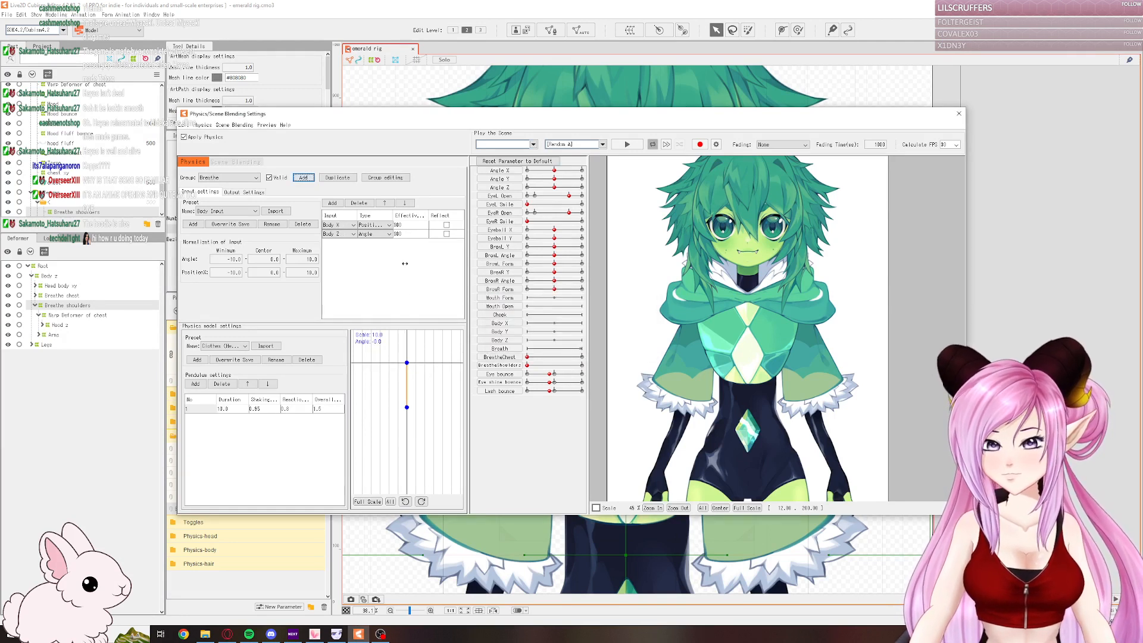
# - Change the Breathe group's Body X input to the Breath parameter and set its type to Angle
pyautogui.click(353, 225)
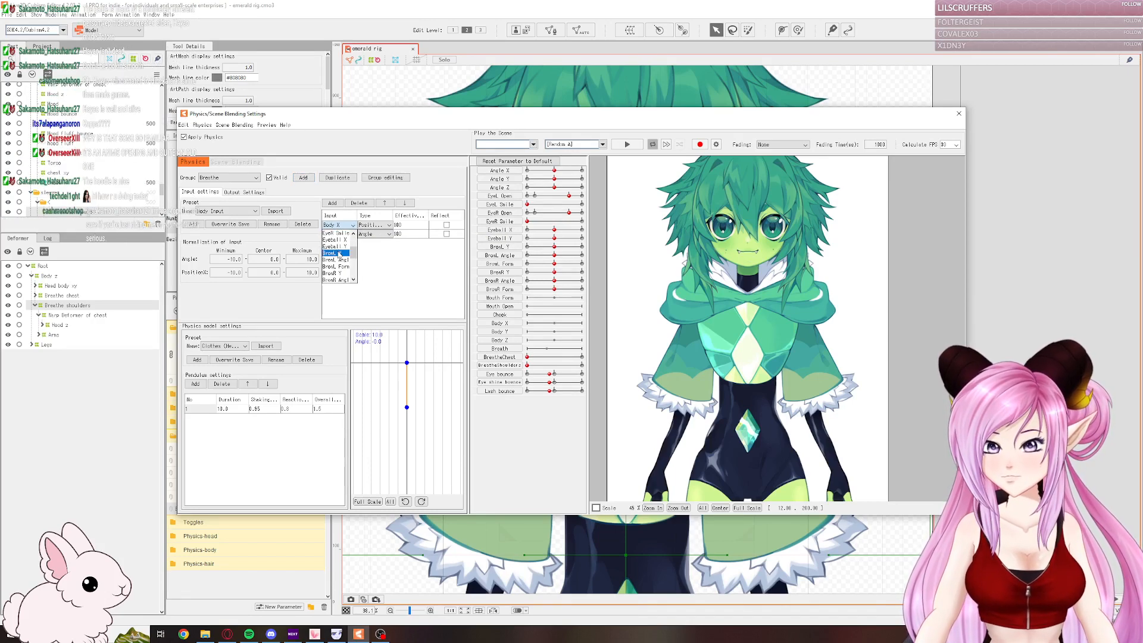
pyautogui.scroll(-3, 338, 256)
pyautogui.click(330, 280)
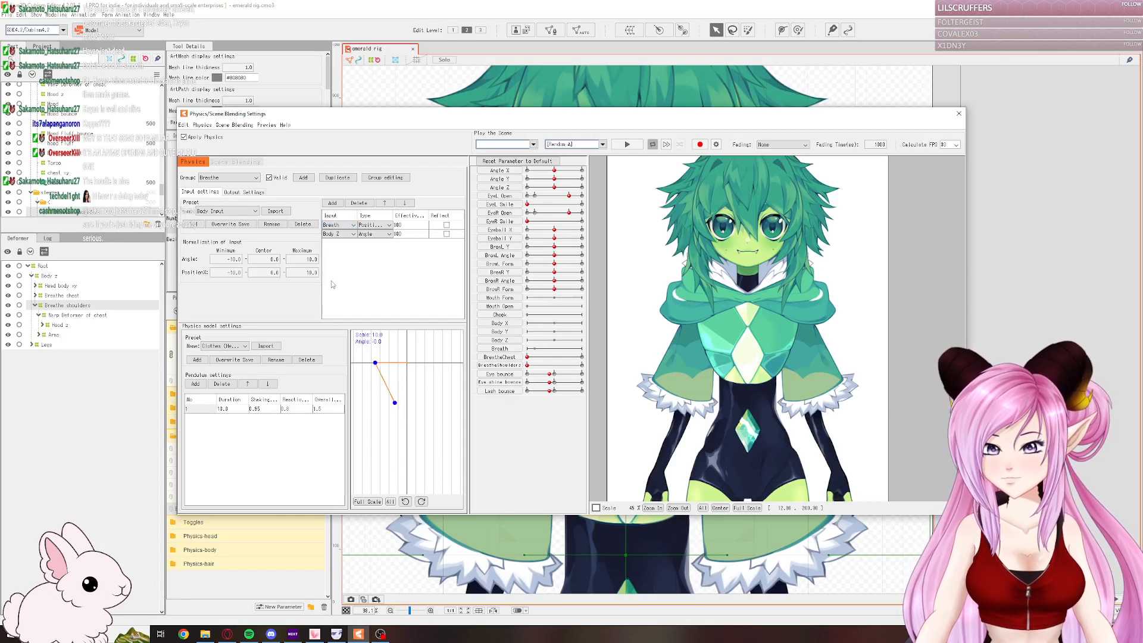
pyautogui.click(373, 225)
pyautogui.click(372, 240)
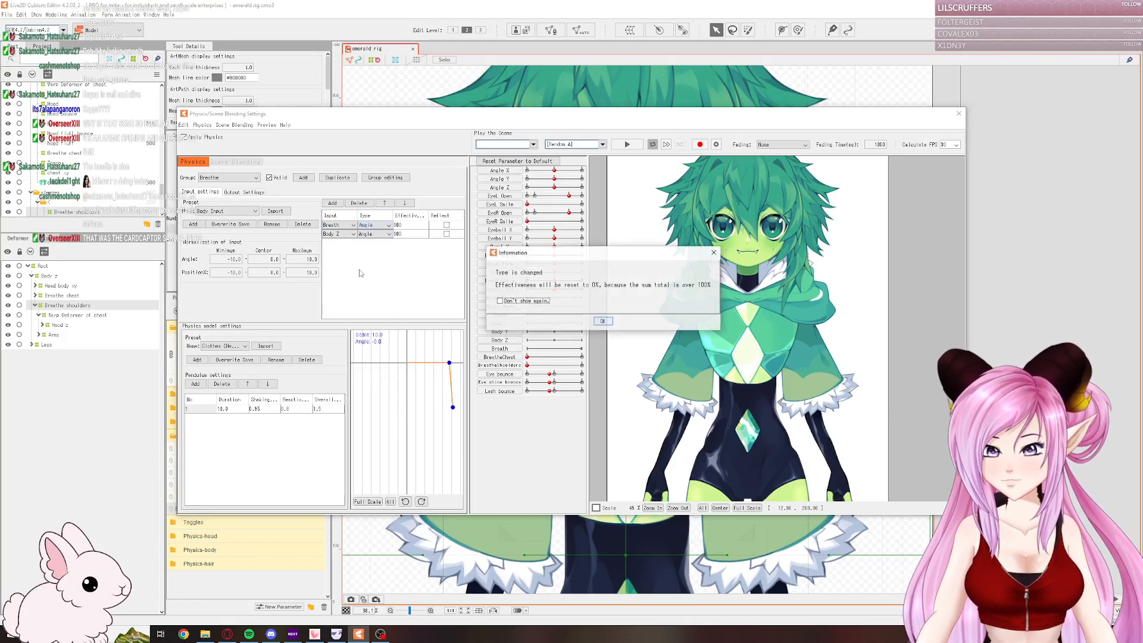
pyautogui.click(603, 322)
# - Set the effectiveness of the Breathe group's Body Z input to 0
pyautogui.doubleClick(402, 234)
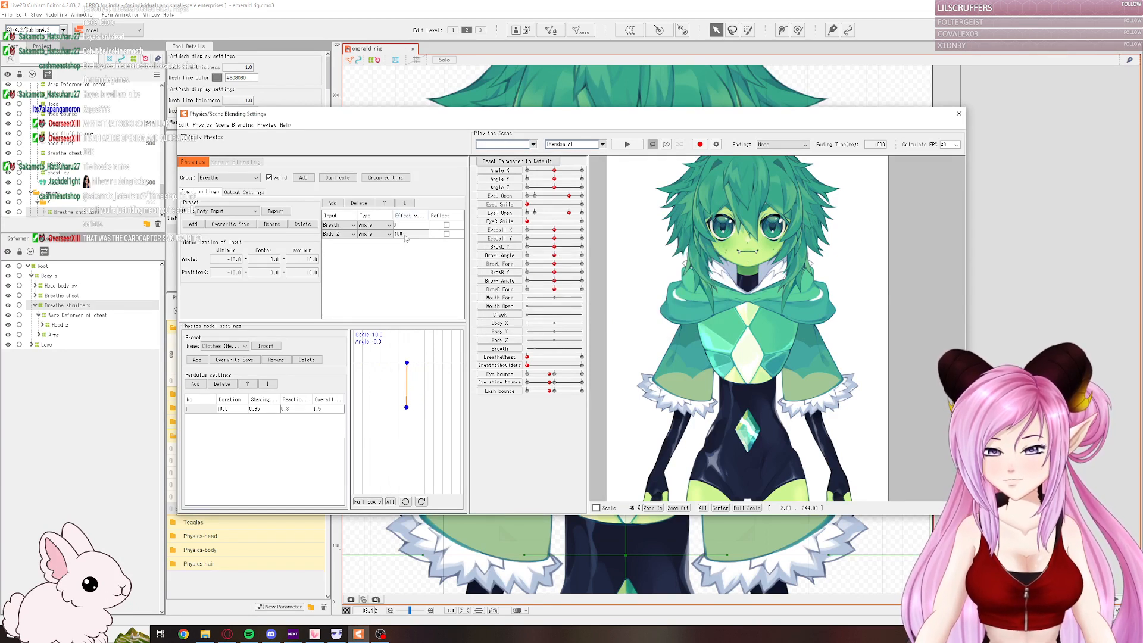
pyautogui.doubleClick(408, 226)
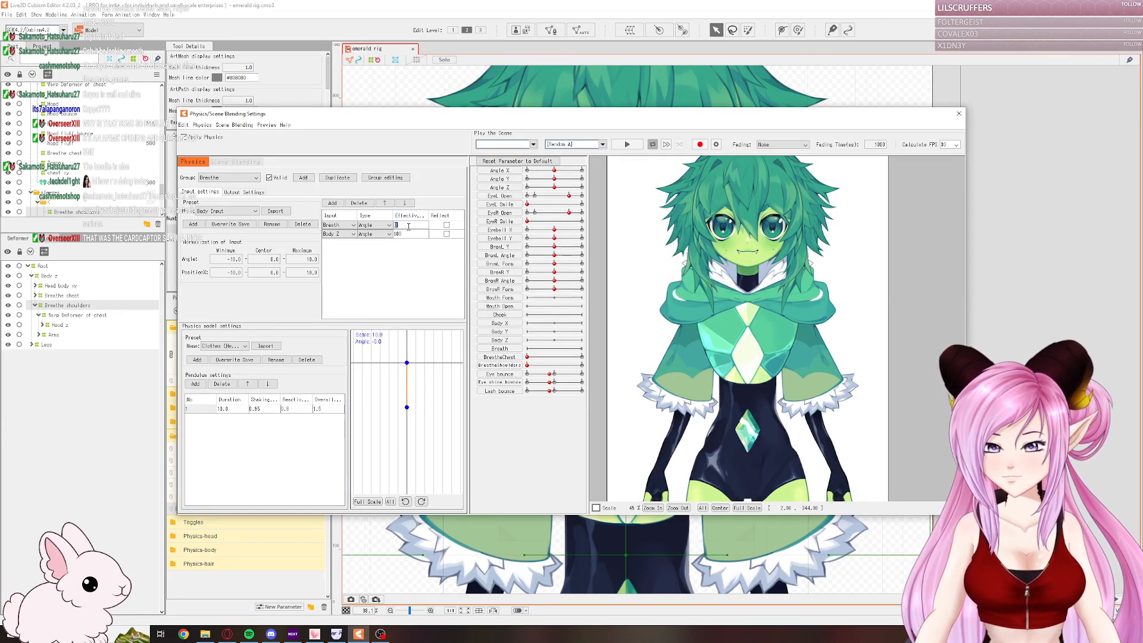
pyautogui.press('Escape')
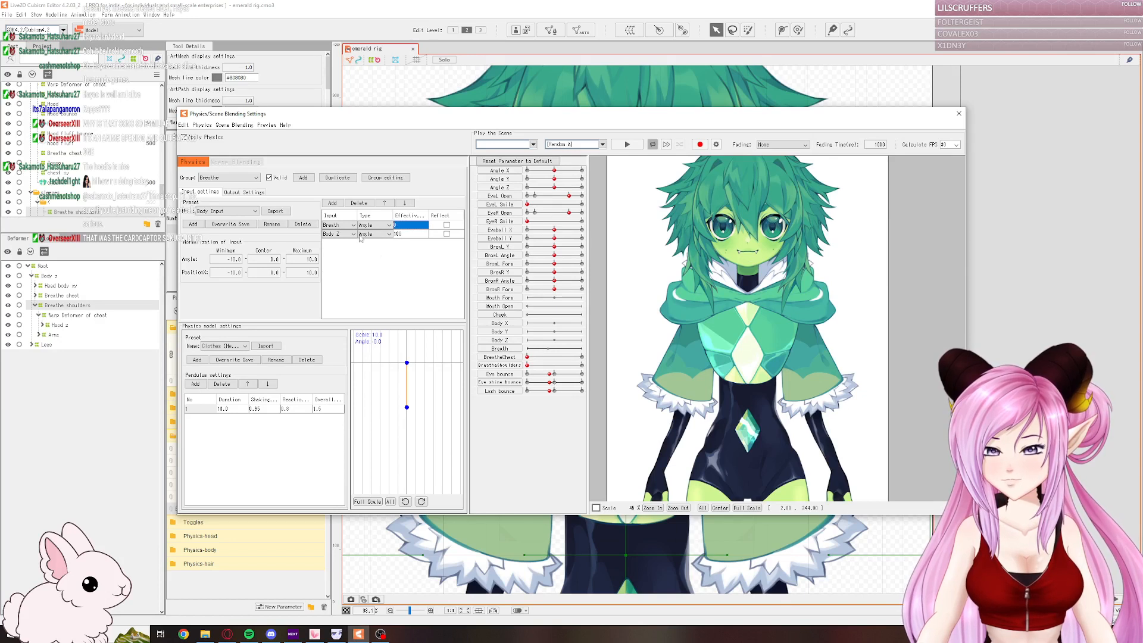
pyautogui.doubleClick(408, 234)
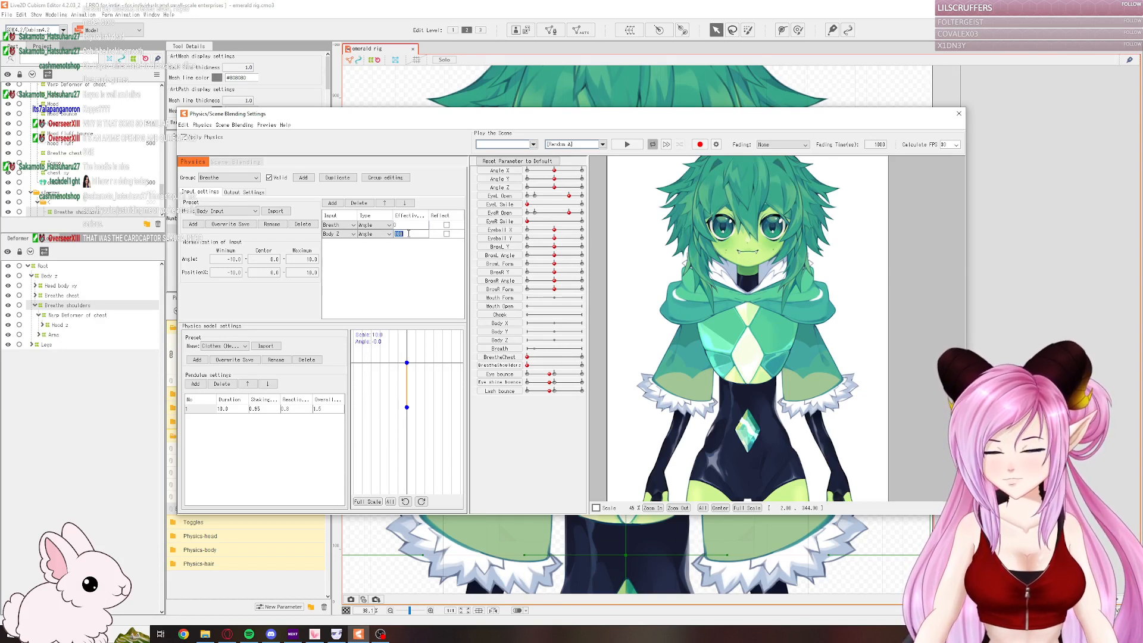
pyautogui.write('0')
pyautogui.press('Return')
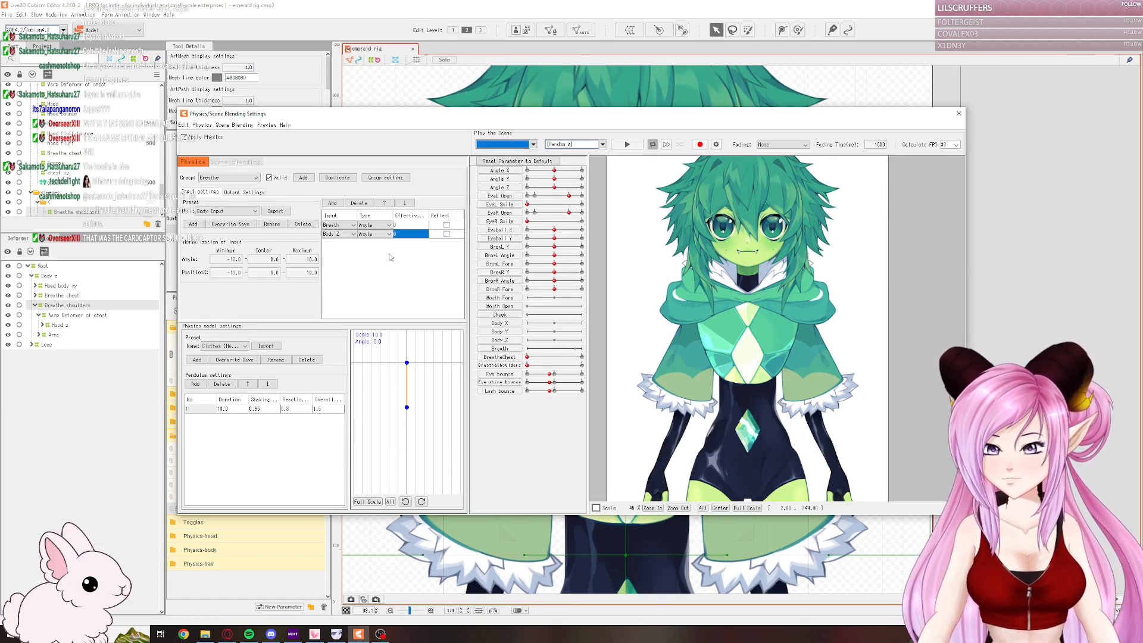
# - Set the Breath input's effectiveness to 100 and delete the Body Z input from the Breathe group
pyautogui.doubleClick(403, 224)
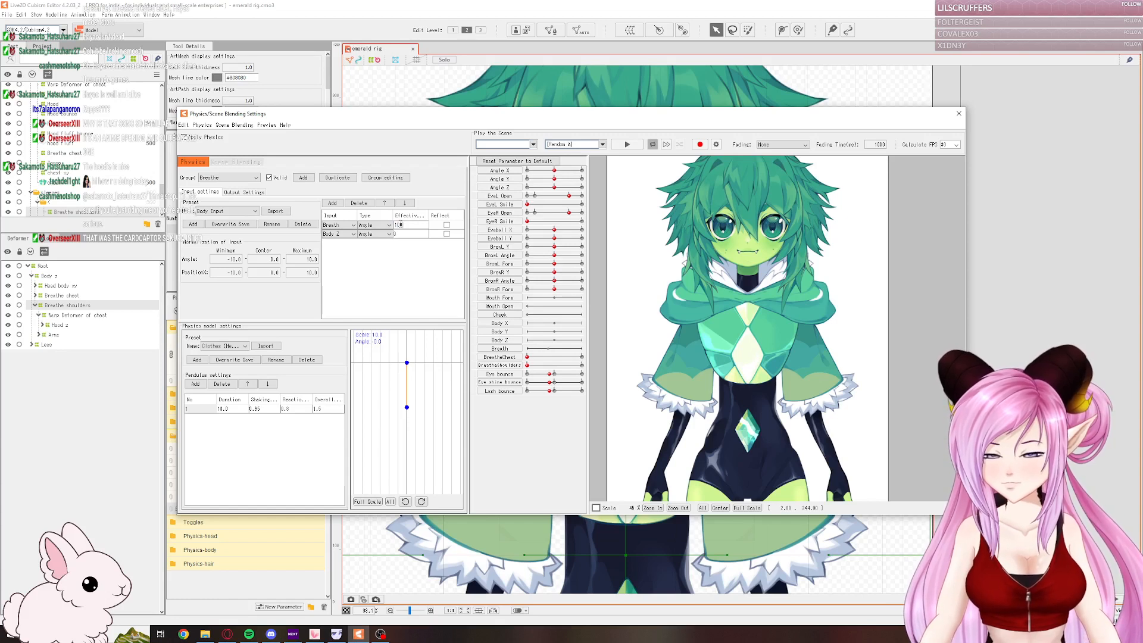
pyautogui.press('Return')
pyautogui.click(338, 234)
pyautogui.click(363, 204)
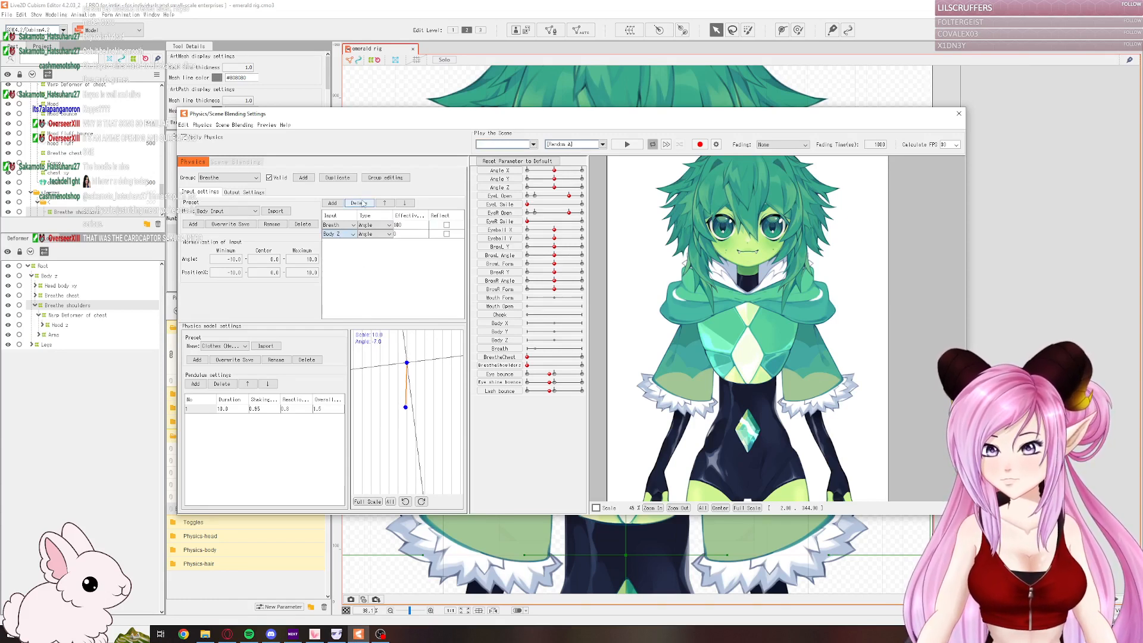
pyautogui.click(364, 203)
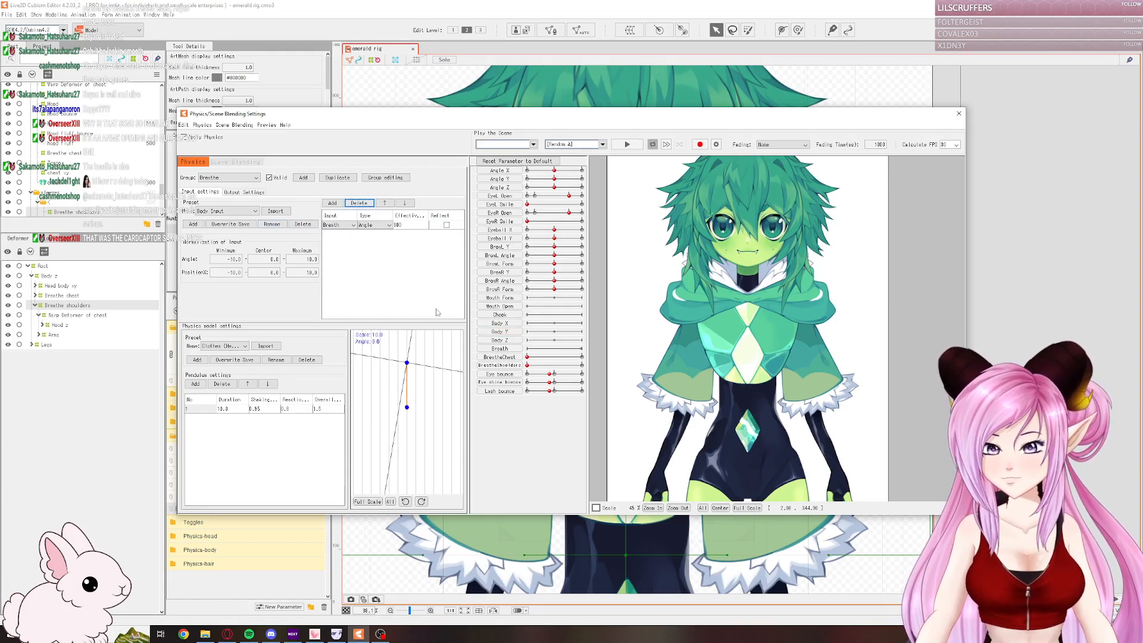
# - Add a second pendulum to the Breathe group and add BreatheChest and BreatheShoulders as output parameters
pyautogui.click(233, 193)
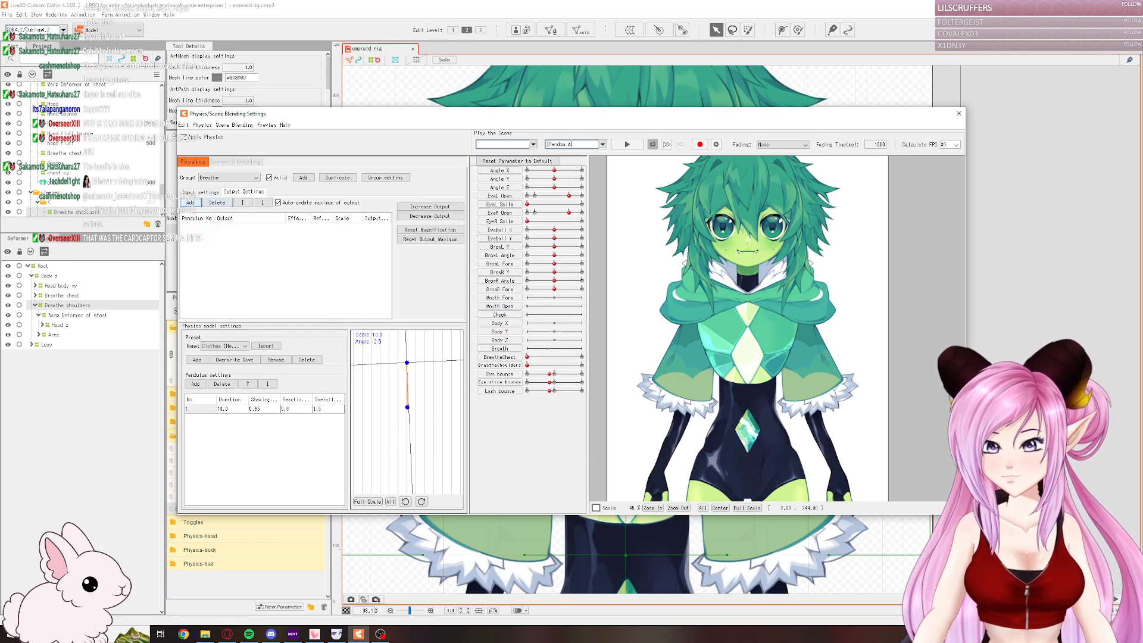
pyautogui.click(196, 384)
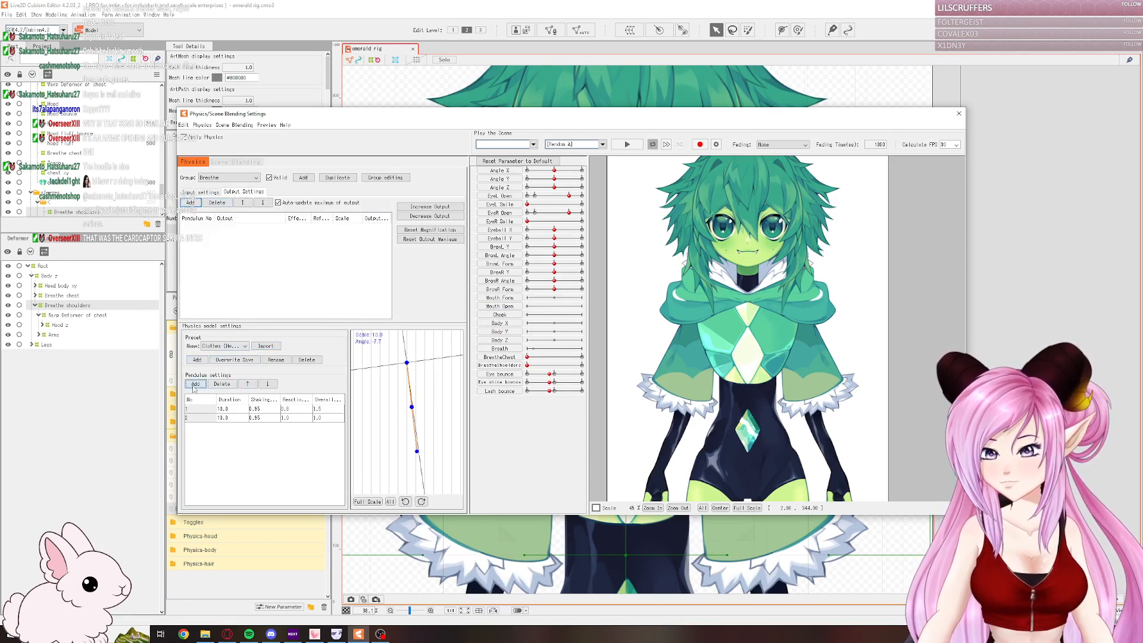
pyautogui.click(190, 202)
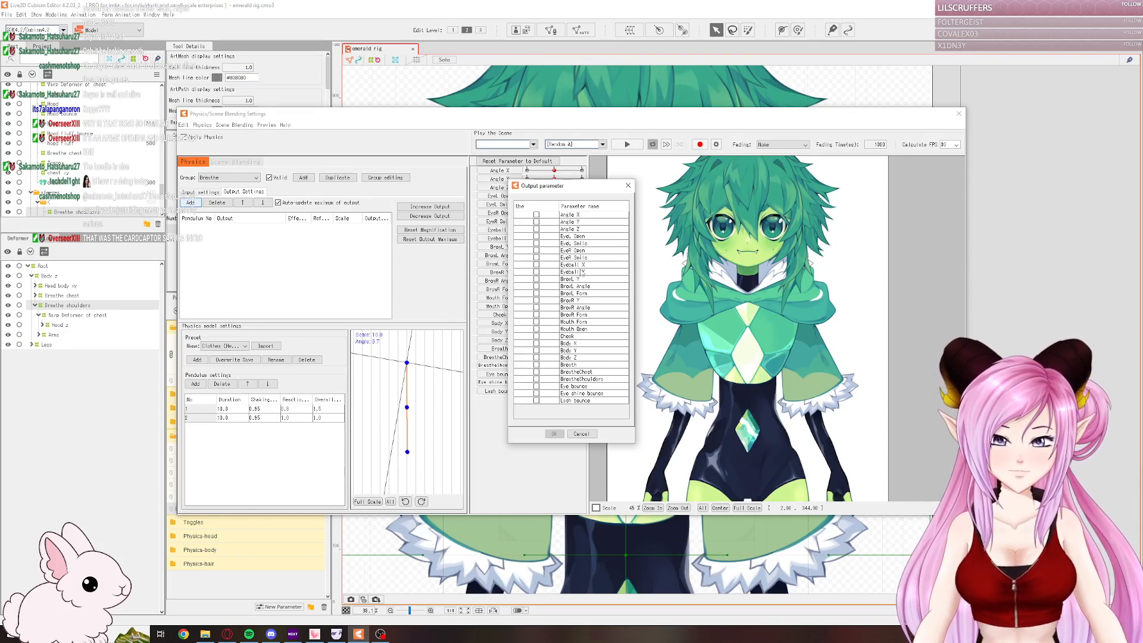
pyautogui.click(536, 379)
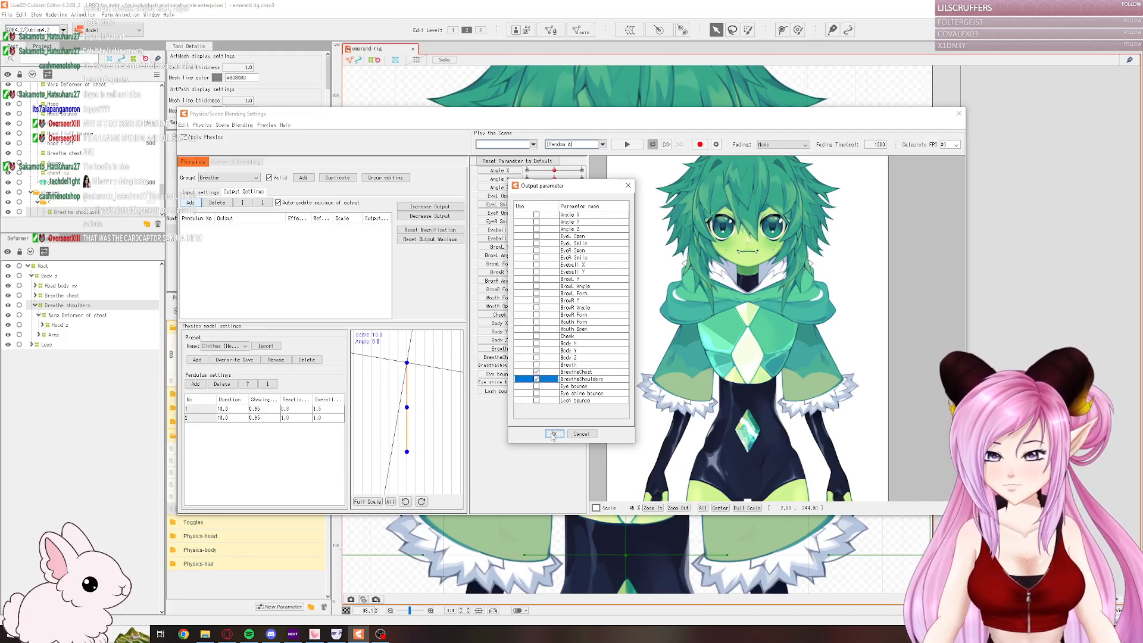
pyautogui.click(553, 434)
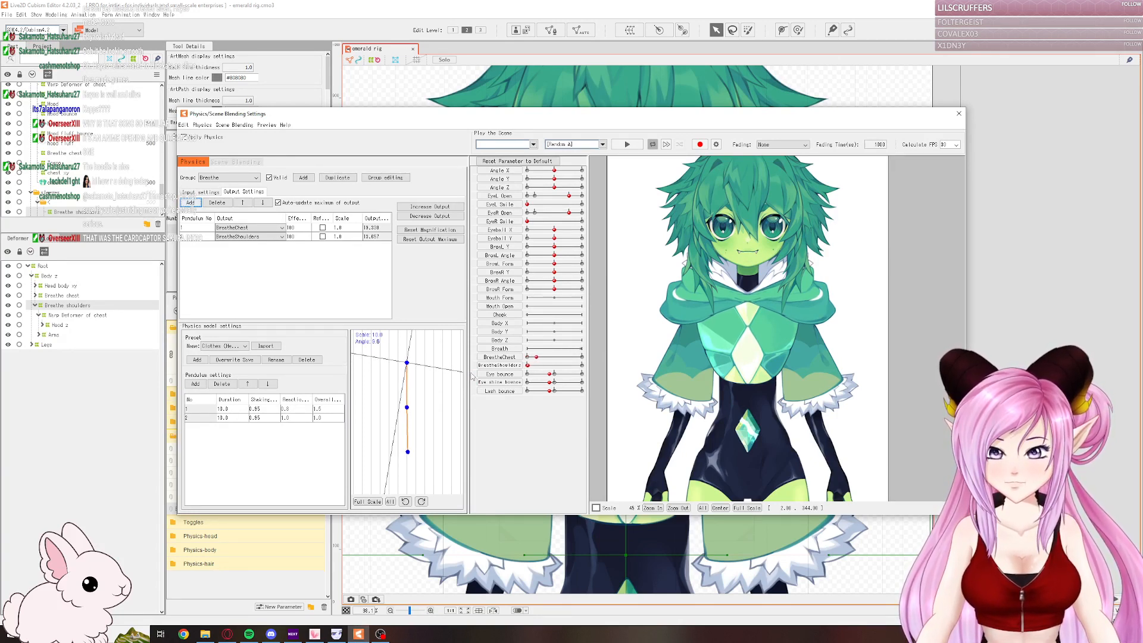
# - Set the BreatheChest output's scale to 1.5 after trying a scale of 2
pyautogui.scroll(3, 685, 349)
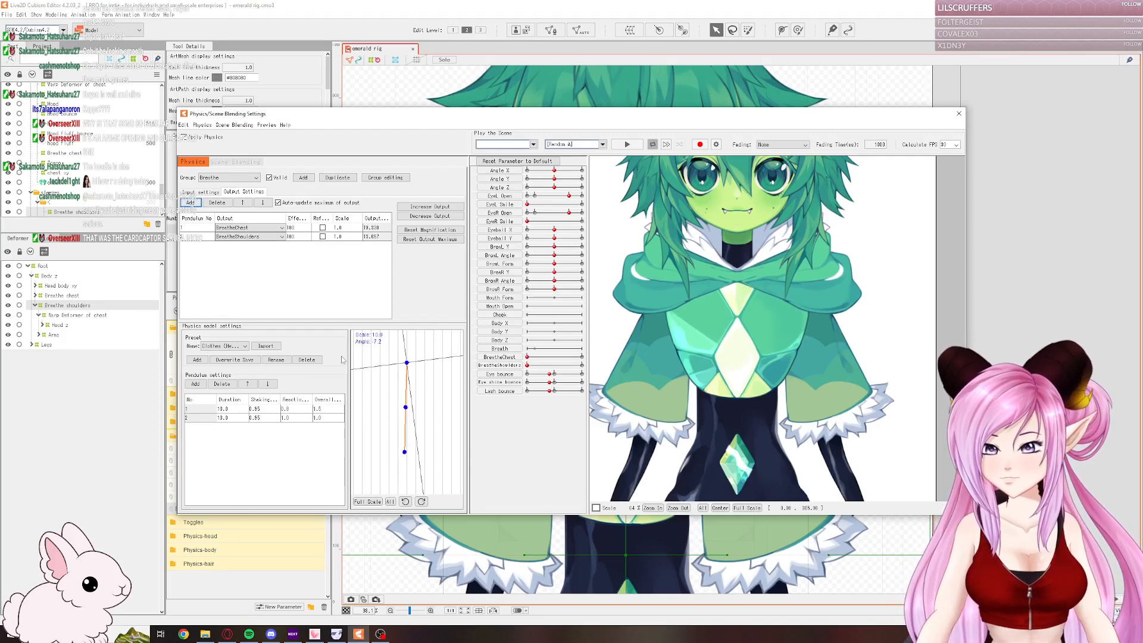
pyautogui.doubleClick(341, 227)
pyautogui.write('2')
pyautogui.press('Return')
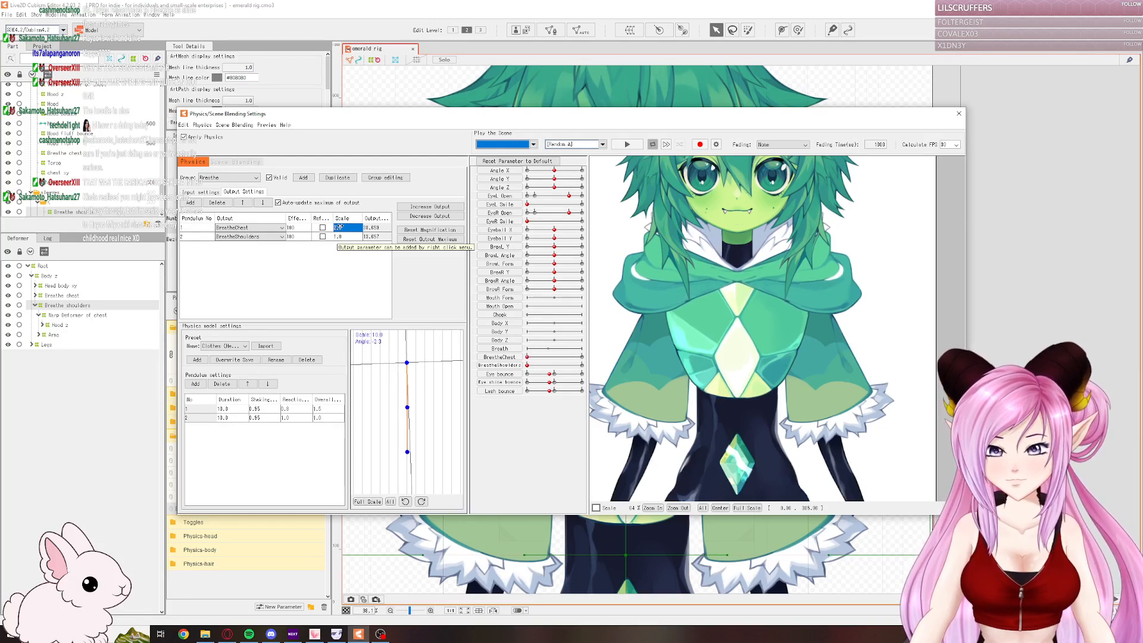
pyautogui.doubleClick(339, 228)
pyautogui.write('1.5')
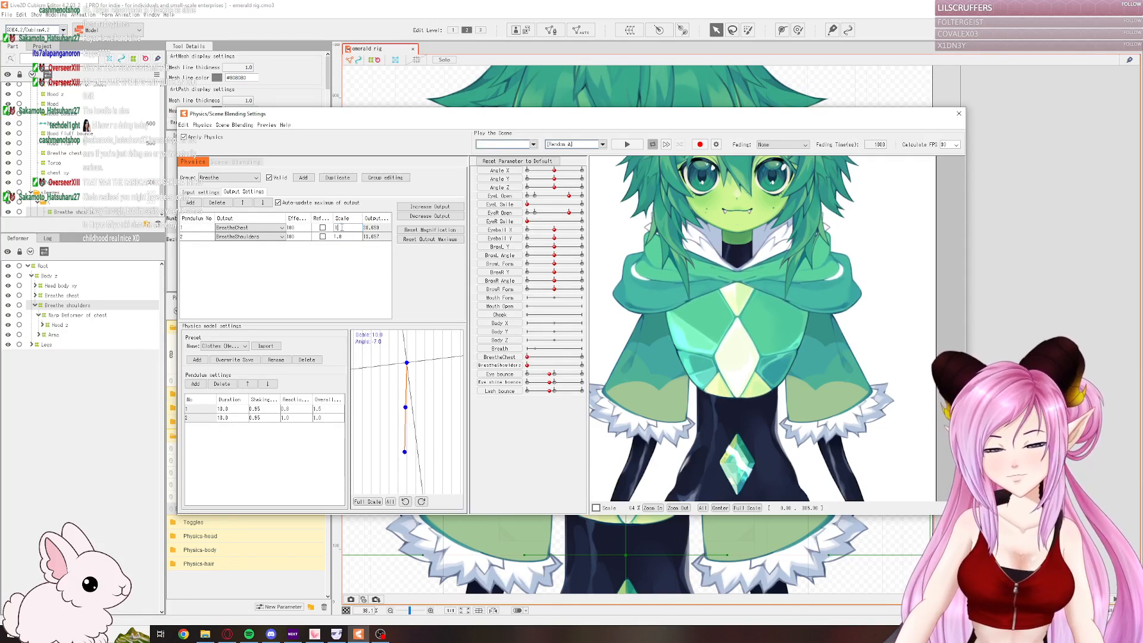
pyautogui.press('Return')
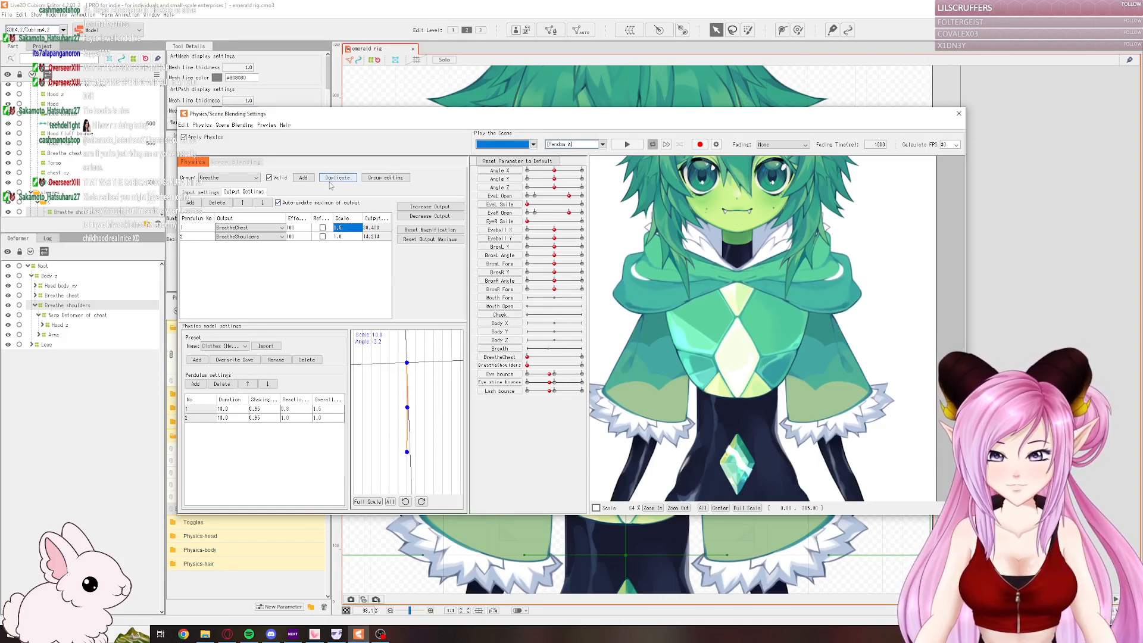
# - Try the BreatheShoulders output with a scale of 1.5 and Reflect enabled
pyautogui.doubleClick(341, 236)
pyautogui.write('1')
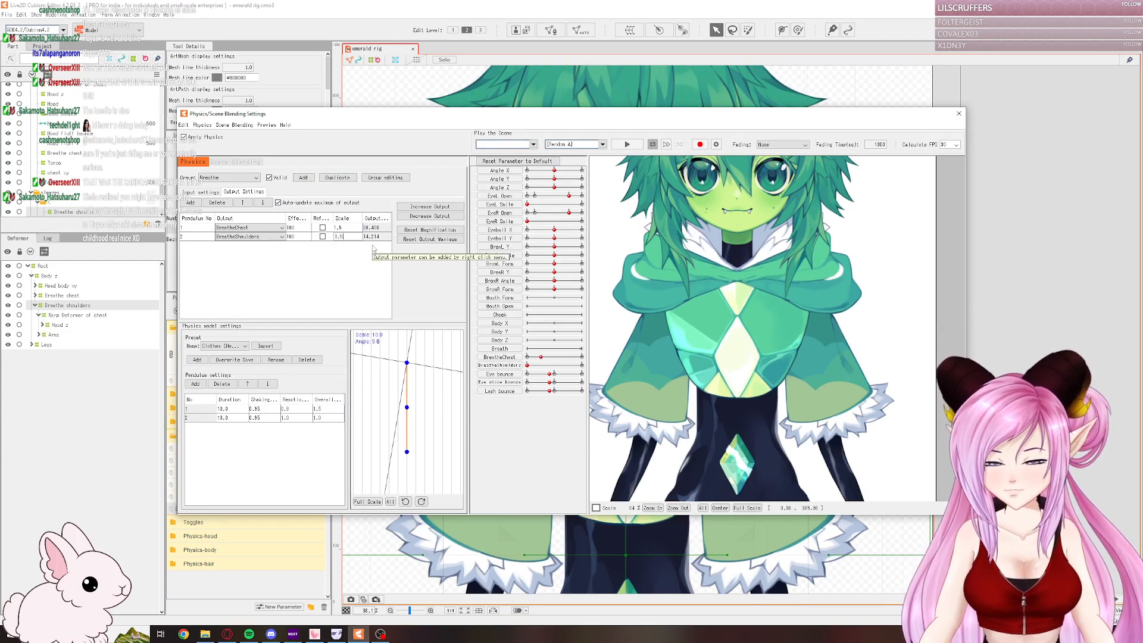
pyautogui.press('Return')
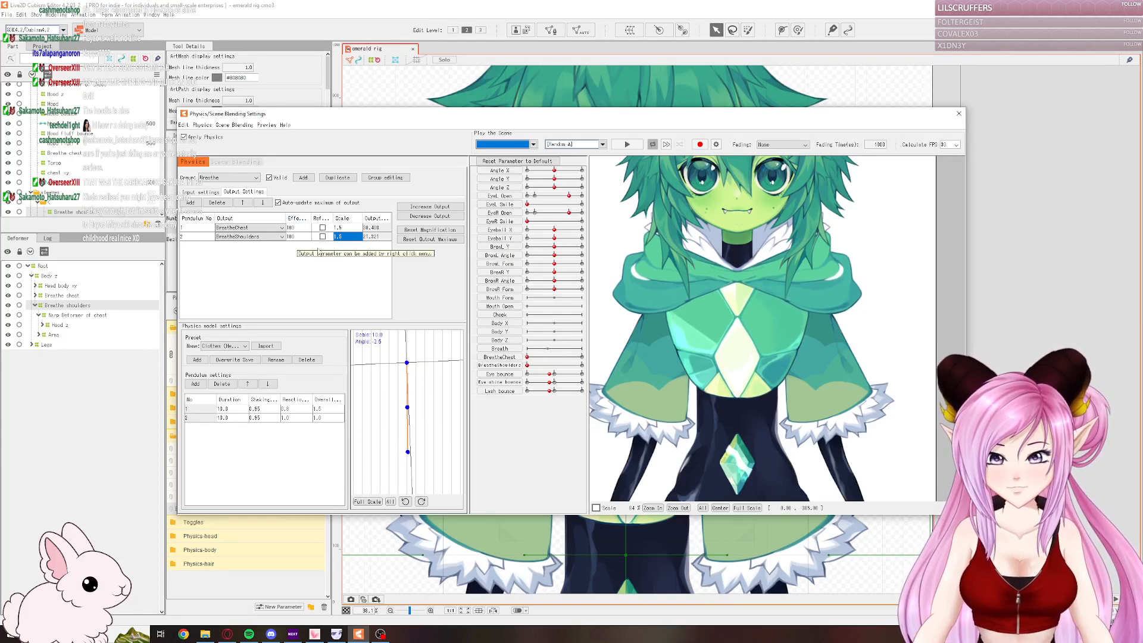
pyautogui.click(323, 237)
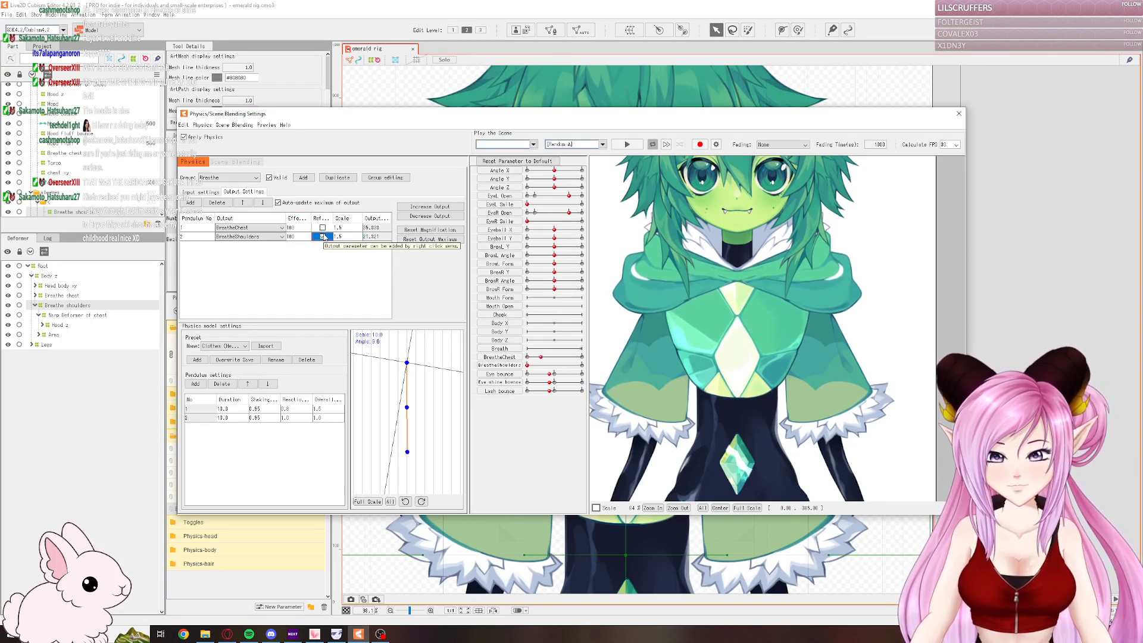
pyautogui.click(322, 235)
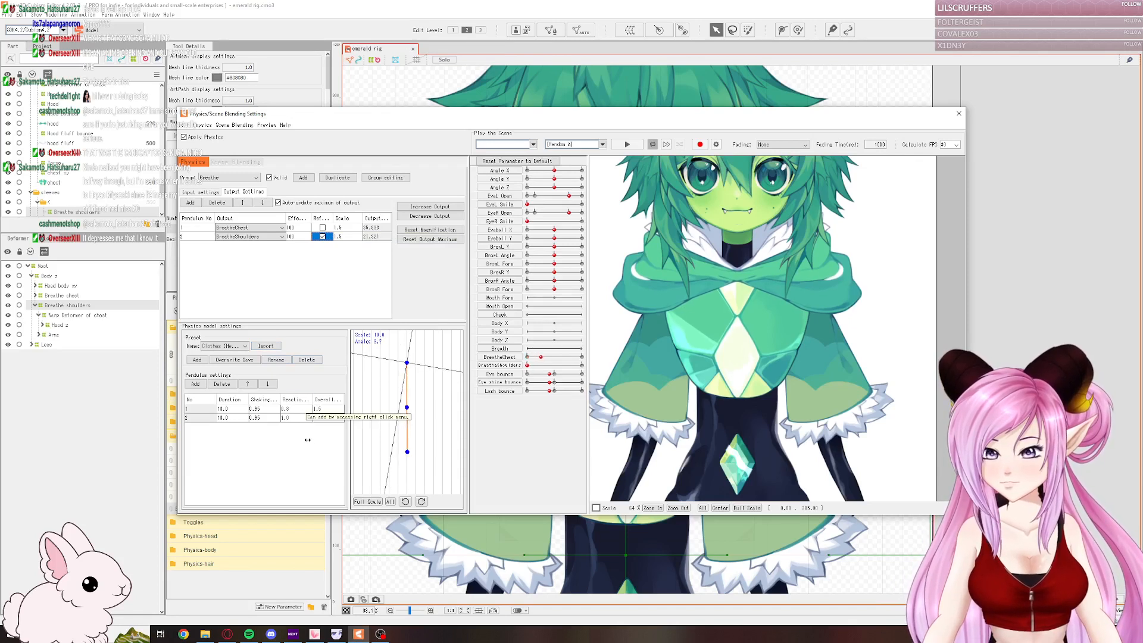
# - Set the second pendulum's overall acceleration to 1.5
pyautogui.doubleClick(320, 417)
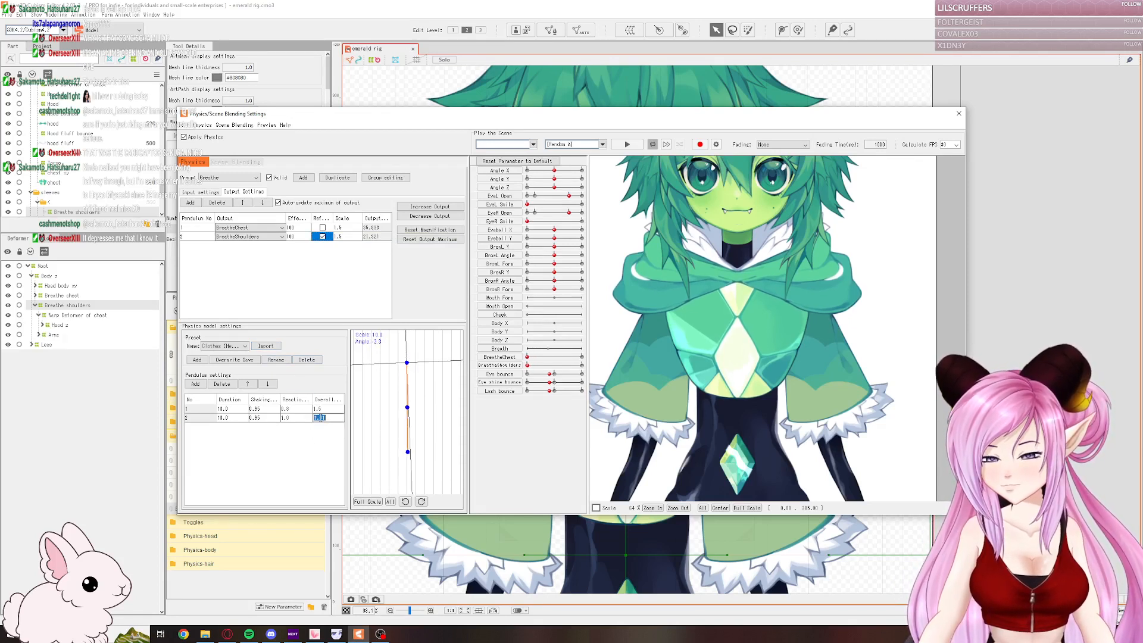
pyautogui.write('1.5')
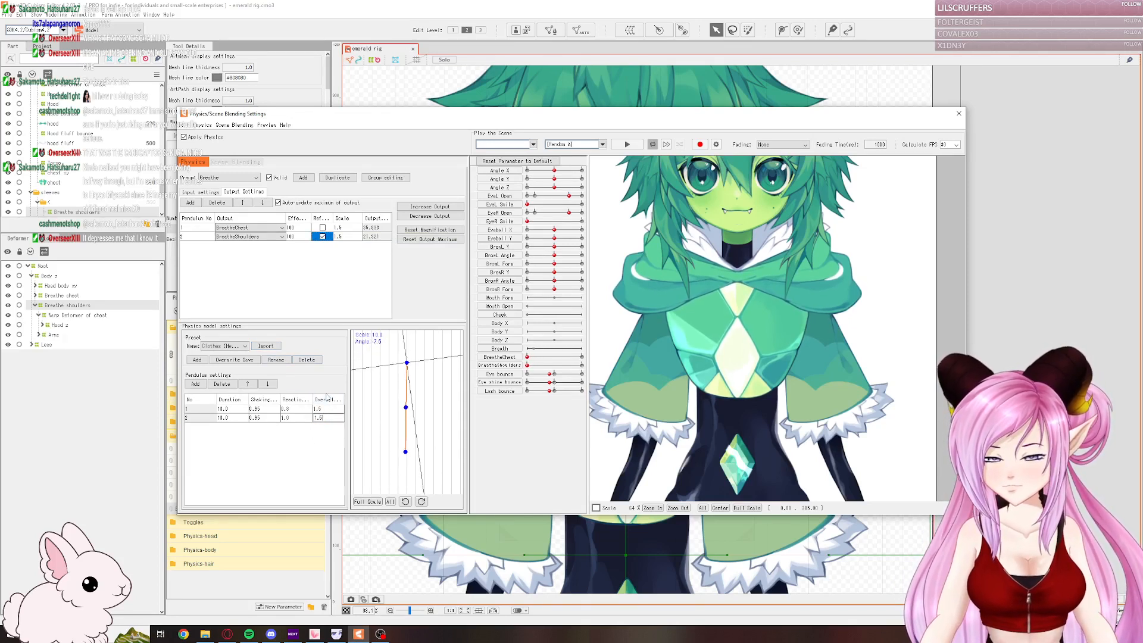
pyautogui.press('Return')
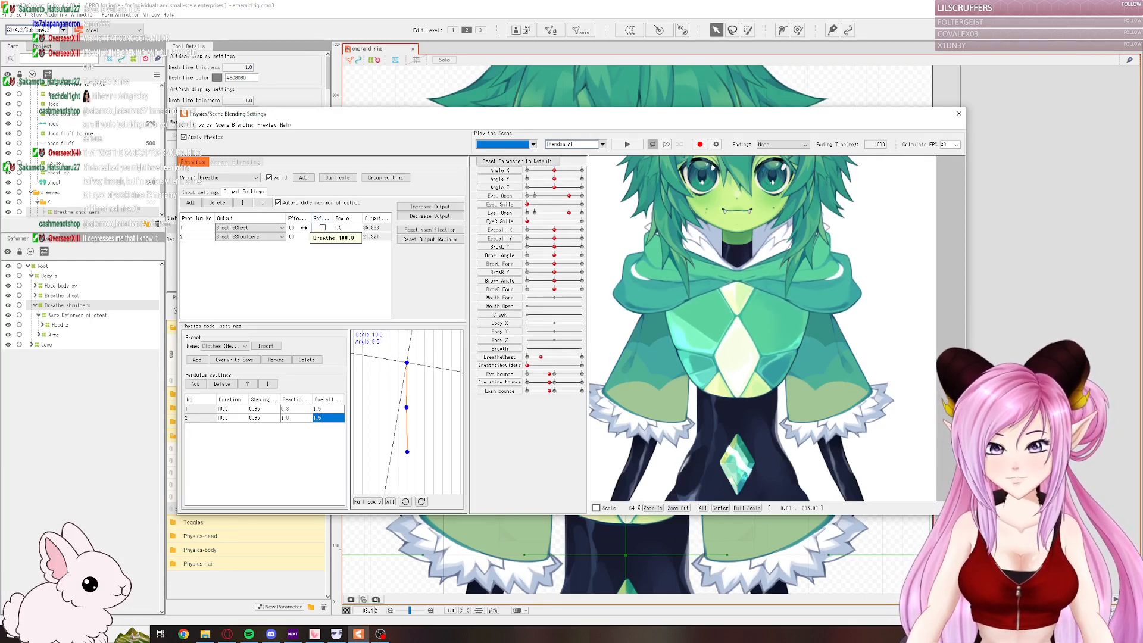
# - Disable Reflect on the BreatheShoulders output and set its scale to 1.2
pyautogui.click(322, 237)
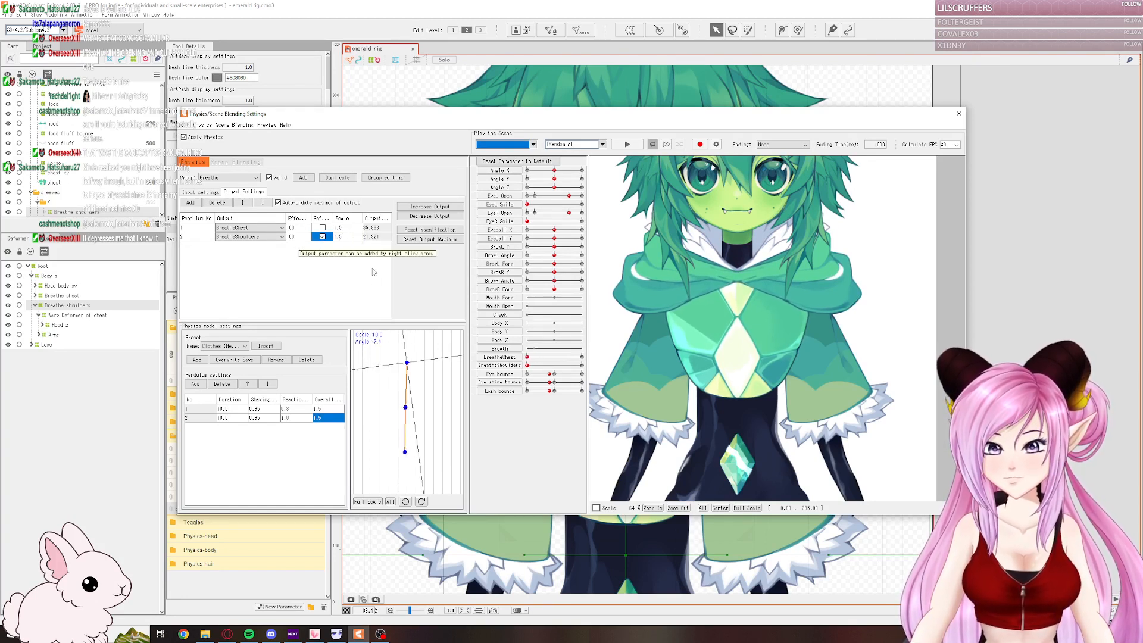
pyautogui.click(323, 237)
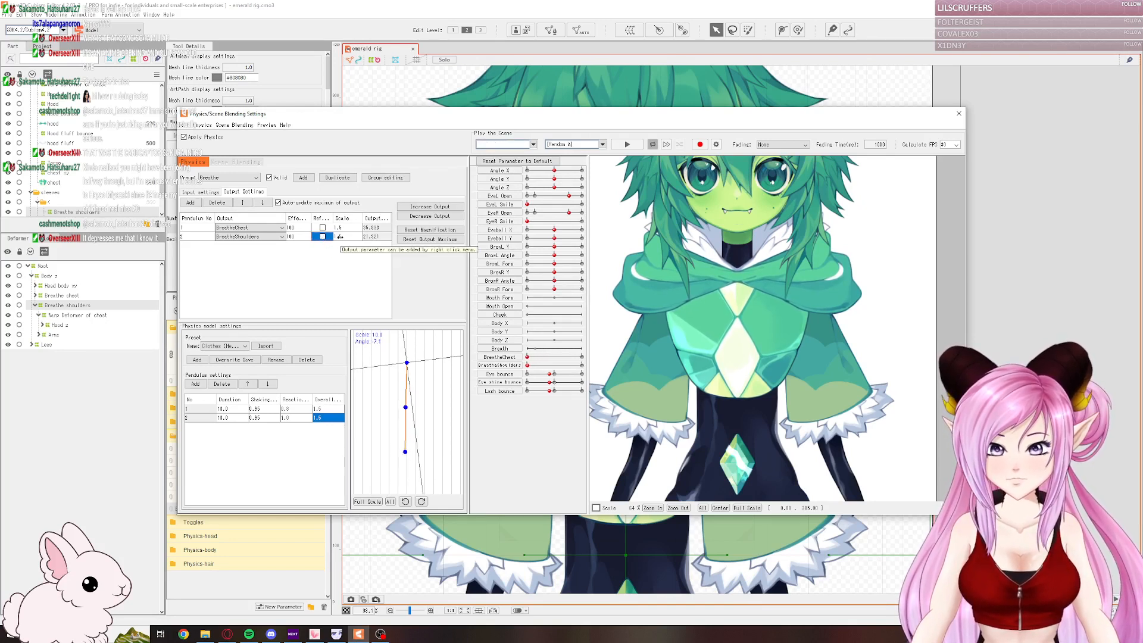
pyautogui.doubleClick(340, 237)
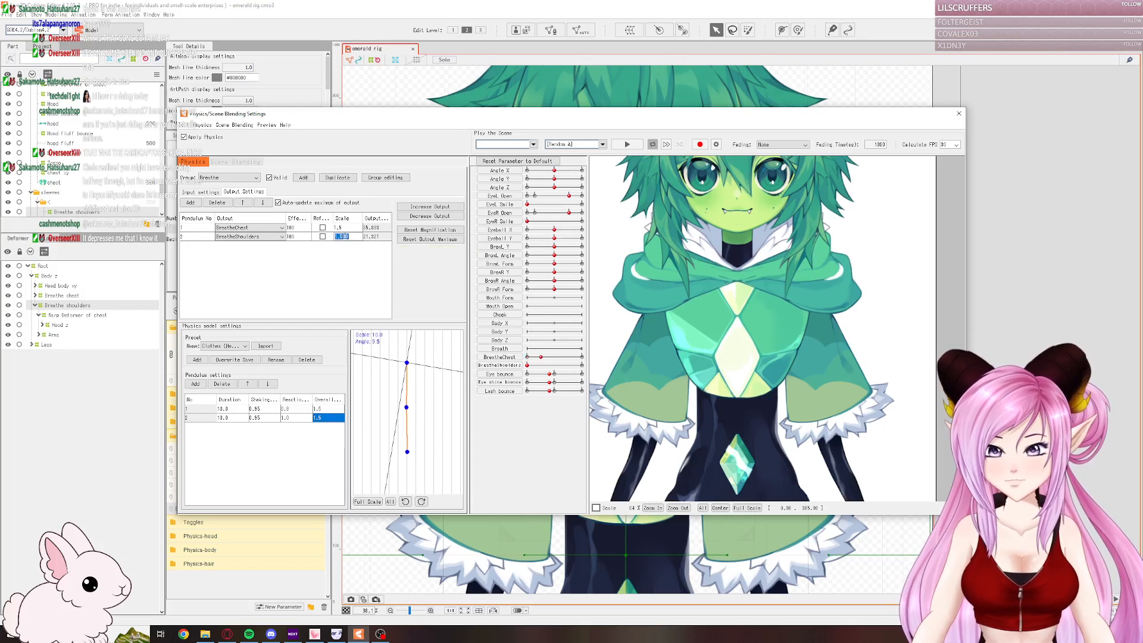
pyautogui.moveTo(341, 237); pyautogui.dragTo(359, 238)
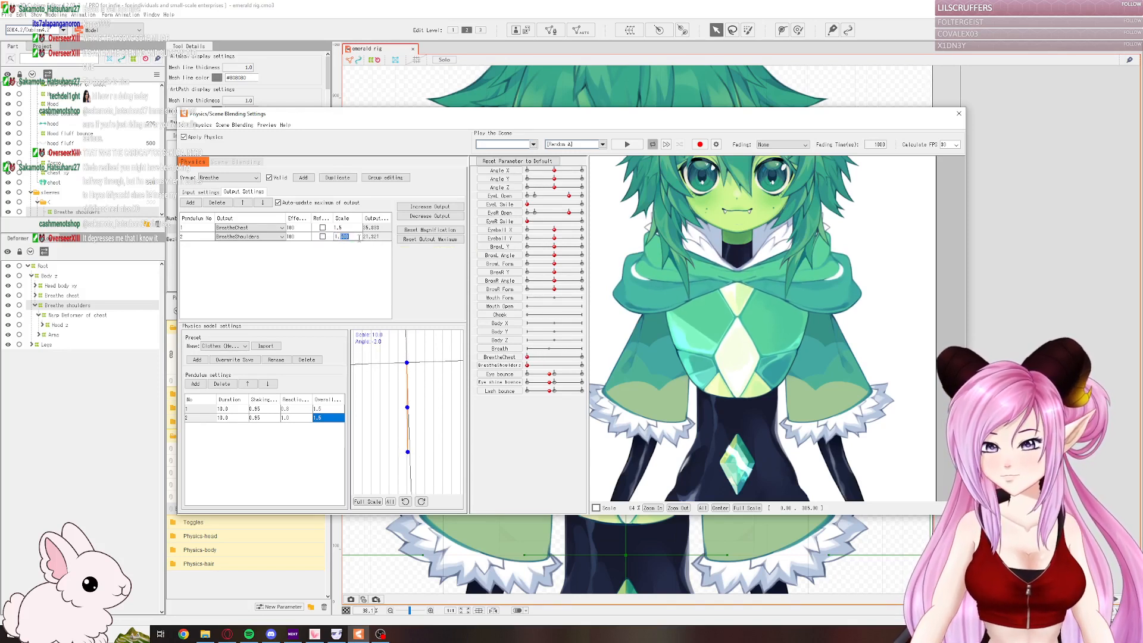
pyautogui.write('2')
pyautogui.press('Return')
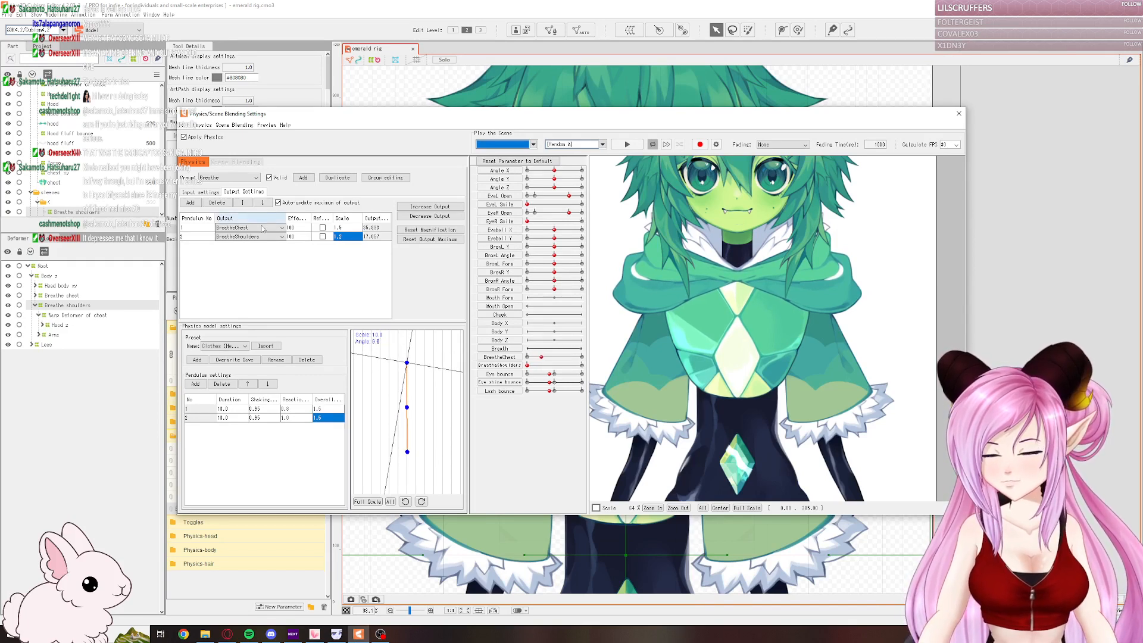
# - Try Position X as the Breath input's type and restore the type to Angle
pyautogui.click(211, 192)
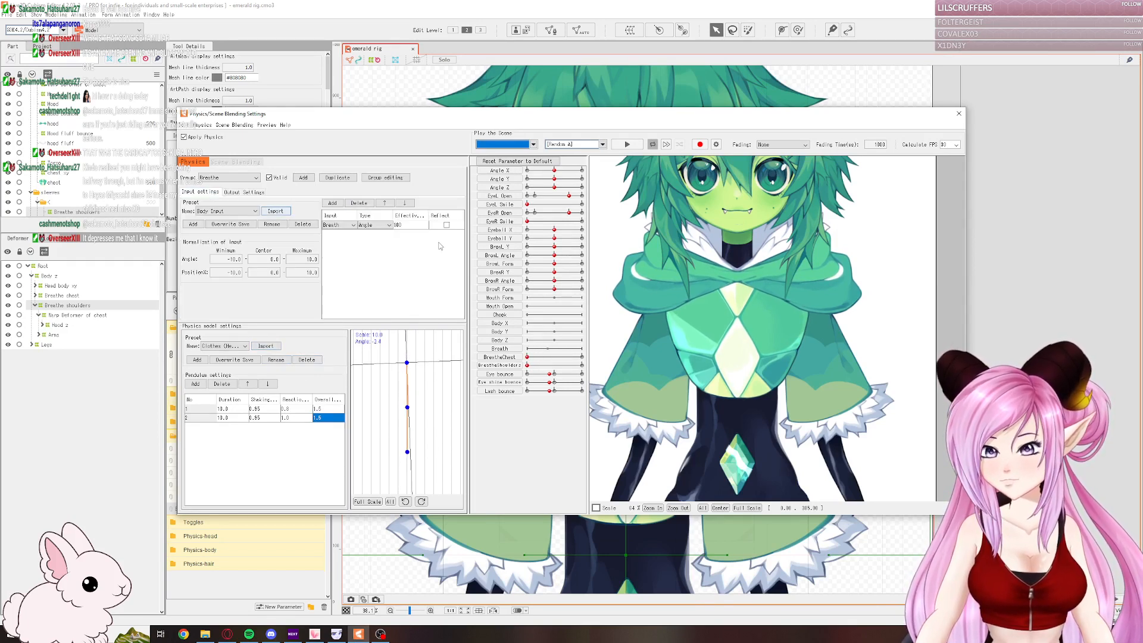
pyautogui.click(389, 225)
pyautogui.click(385, 236)
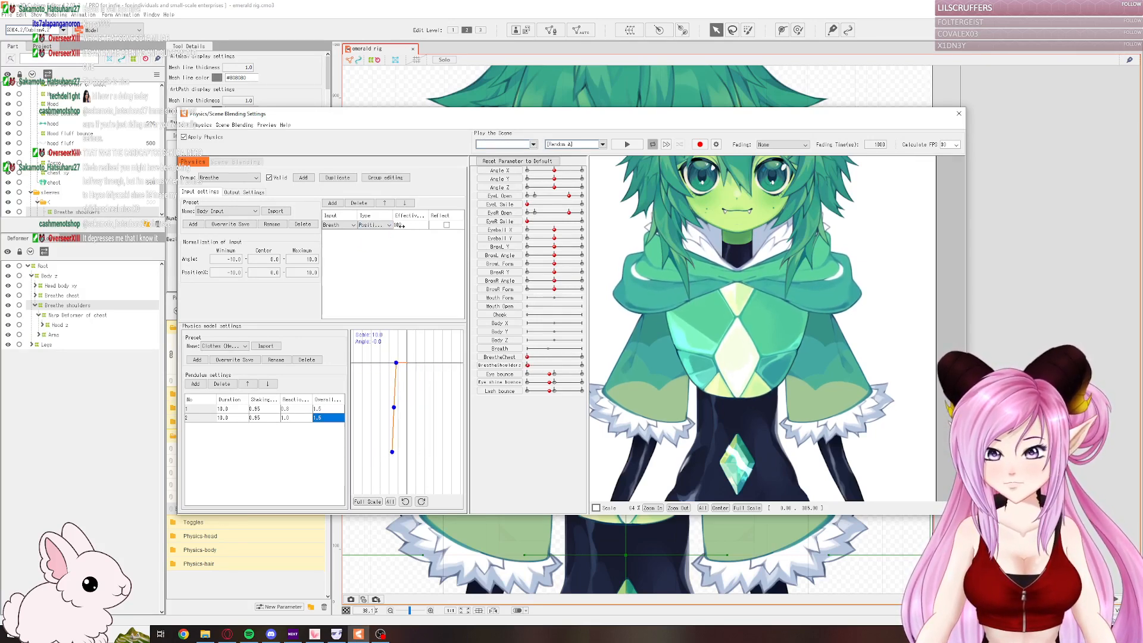
pyautogui.click(387, 225)
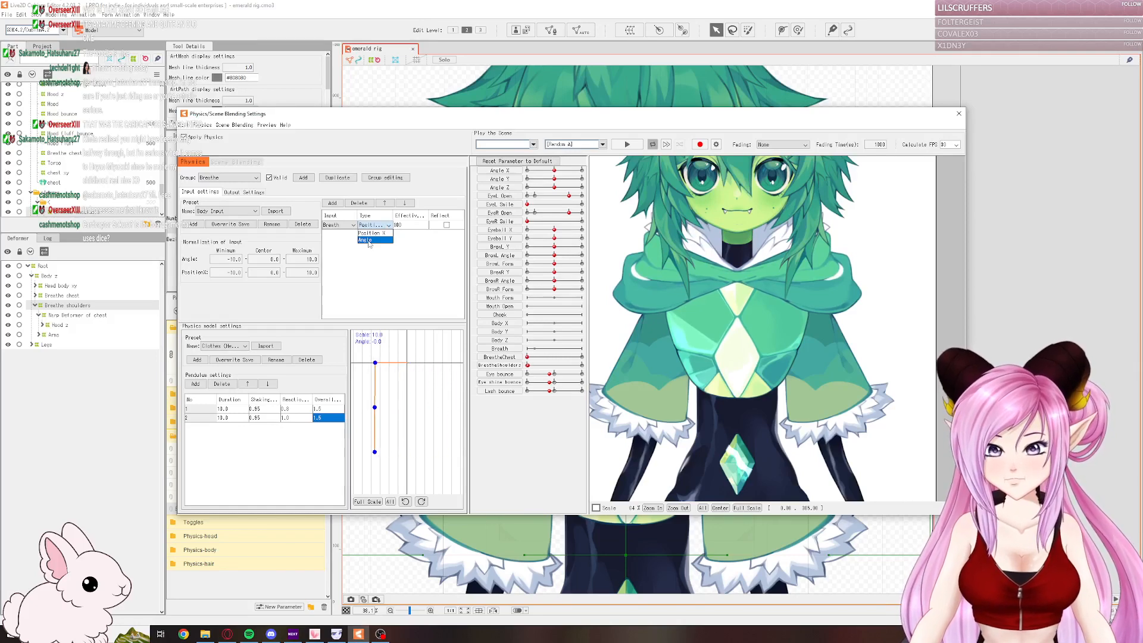
pyautogui.click(369, 241)
# - Change the second pendulum's shaking influence and close the physics settings
pyautogui.click(254, 192)
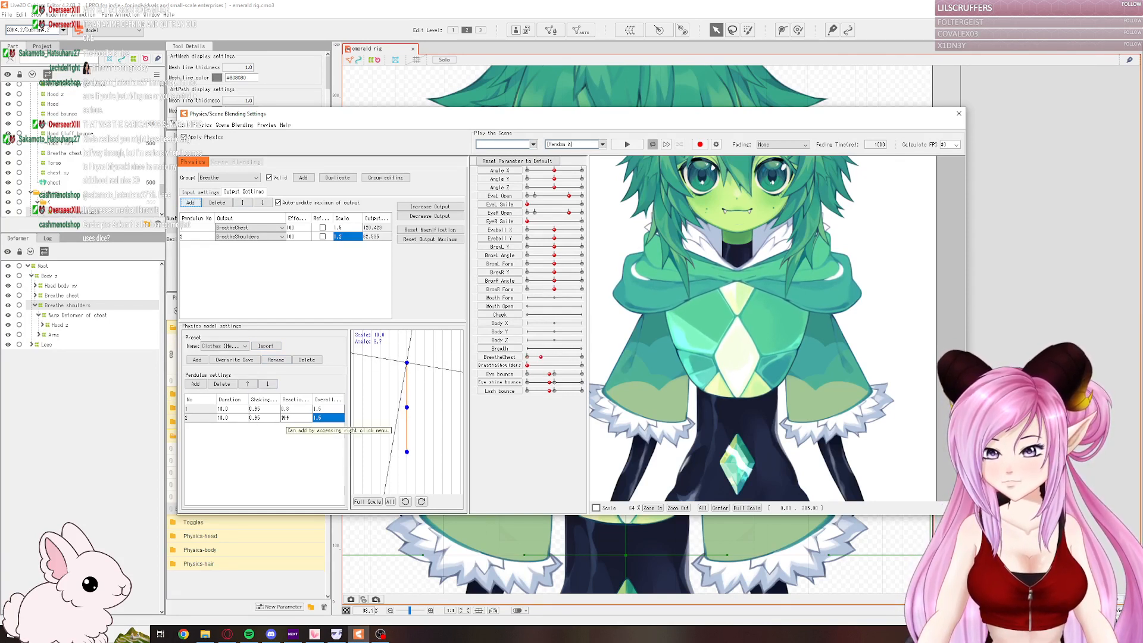
pyautogui.moveTo(256, 418); pyautogui.dragTo(260, 418)
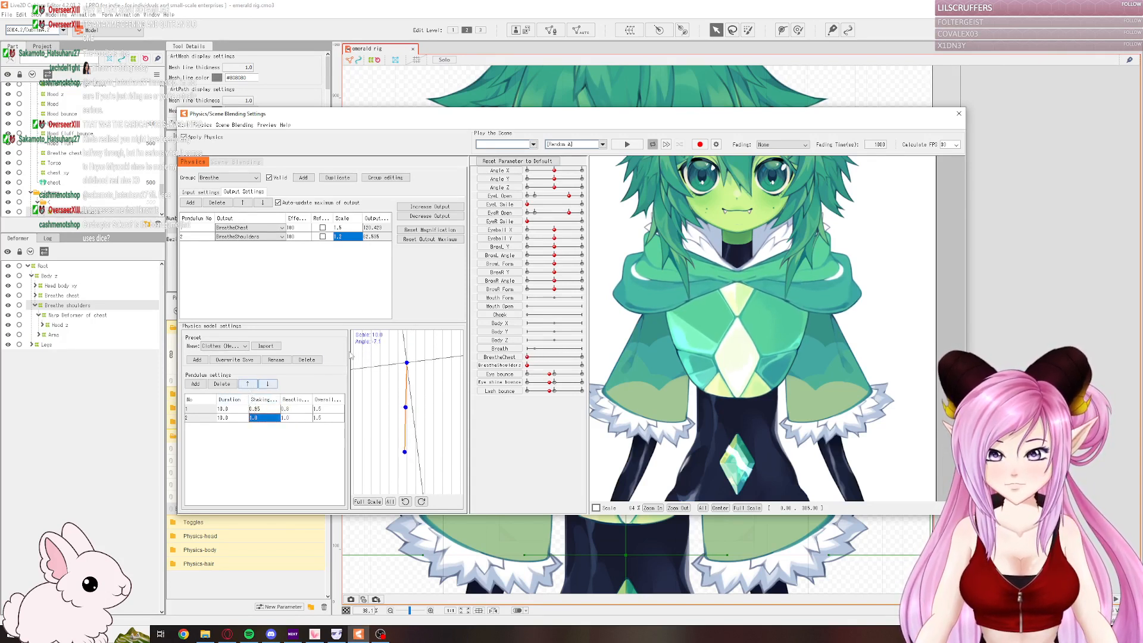
pyautogui.click(958, 113)
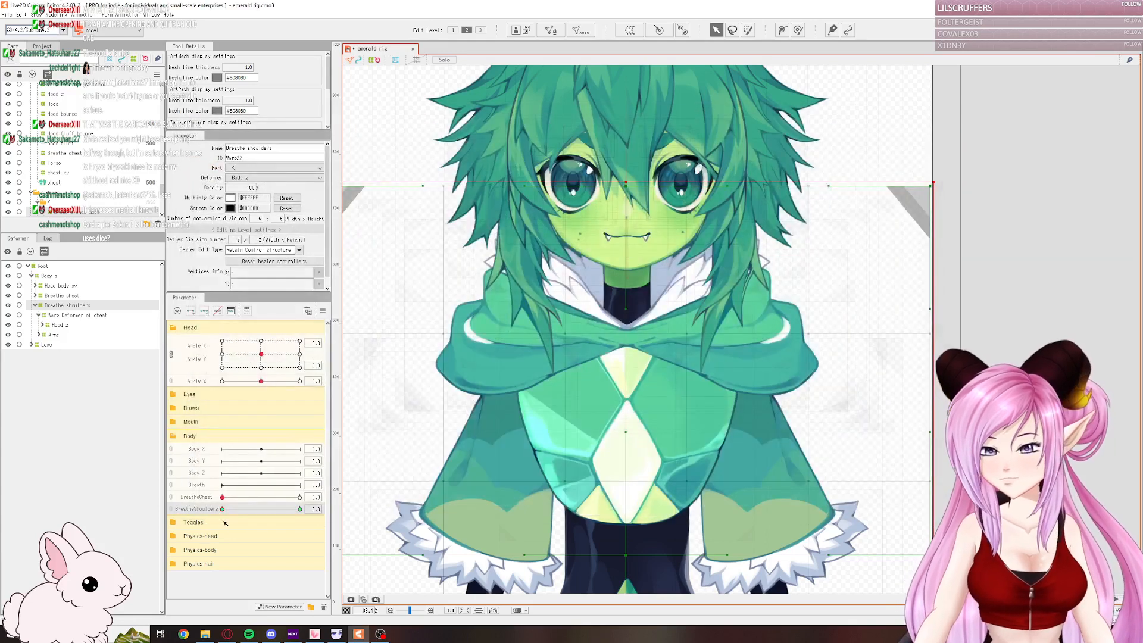
# - Set the BreatheShoulders parameter's minimum to -1.0 and move the parameter to that minimum
pyautogui.rightClick(202, 508)
pyautogui.click(215, 512)
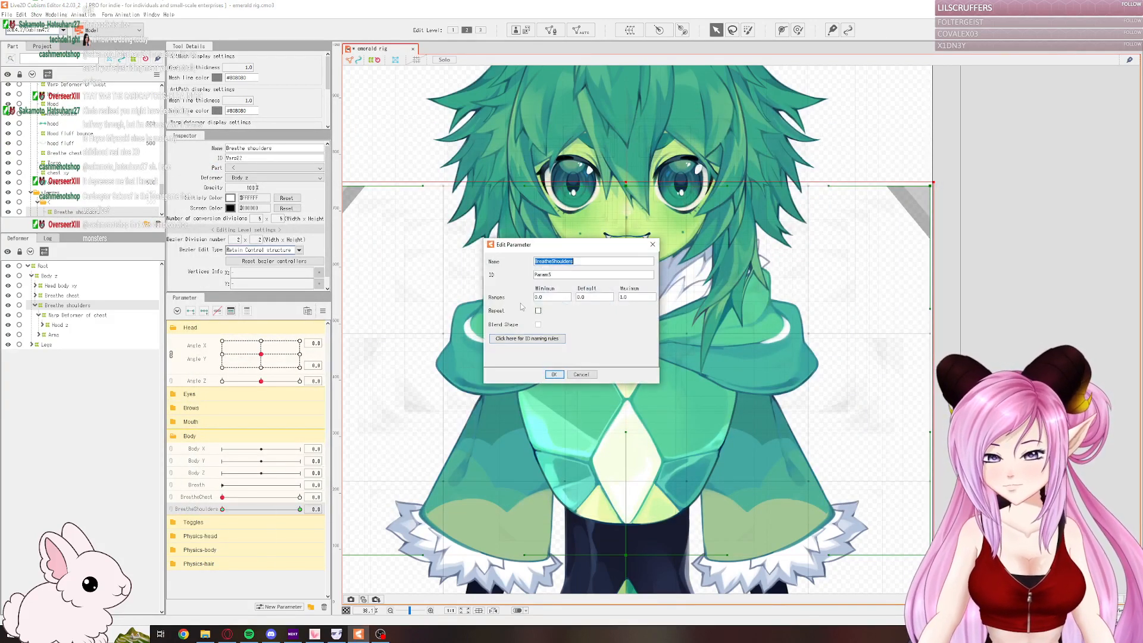
pyautogui.doubleClick(542, 297)
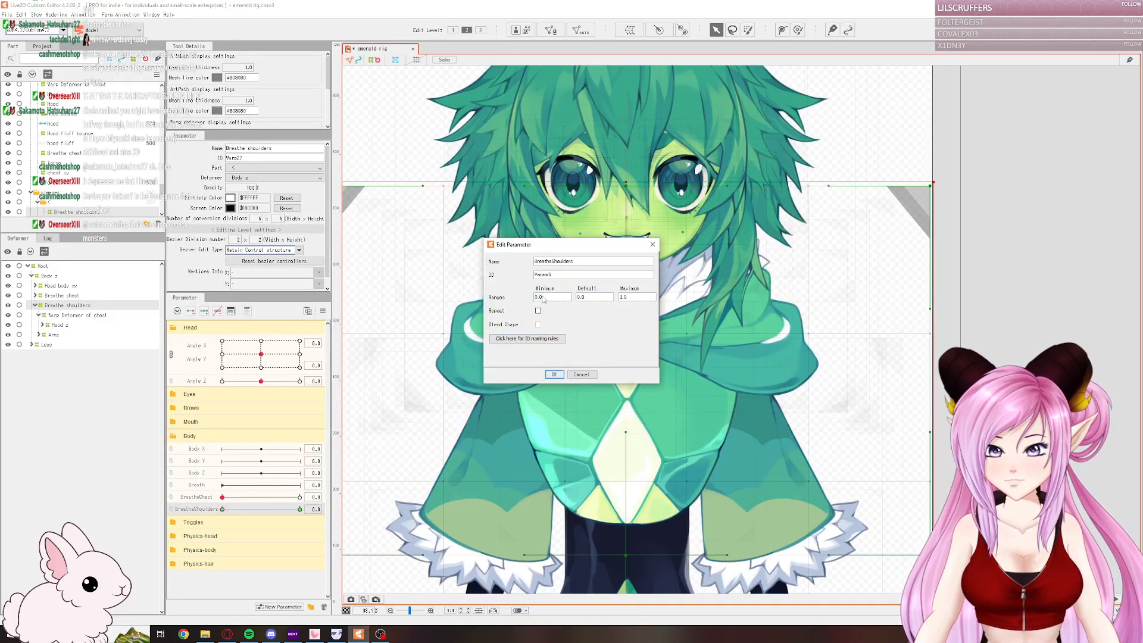
pyautogui.write('-1')
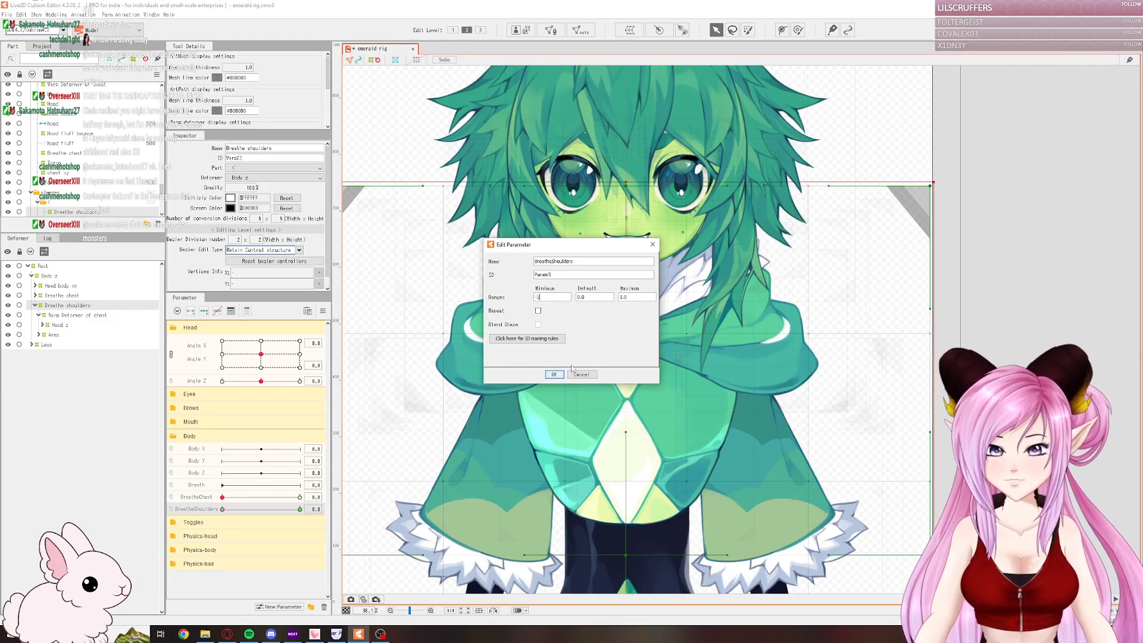
pyautogui.click(554, 374)
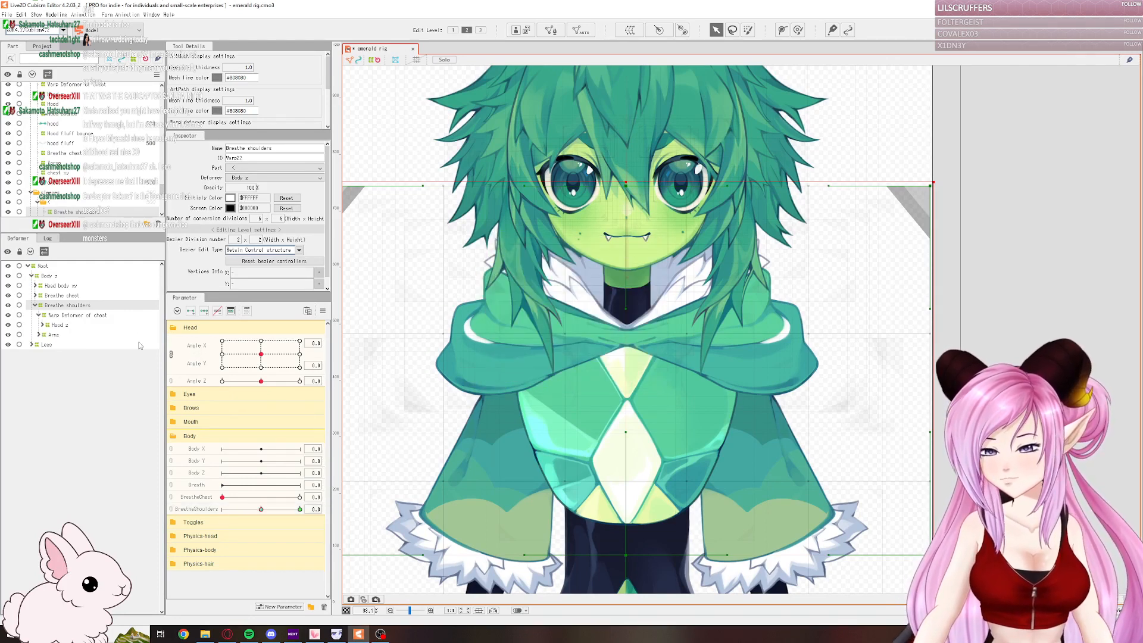
pyautogui.click(222, 509)
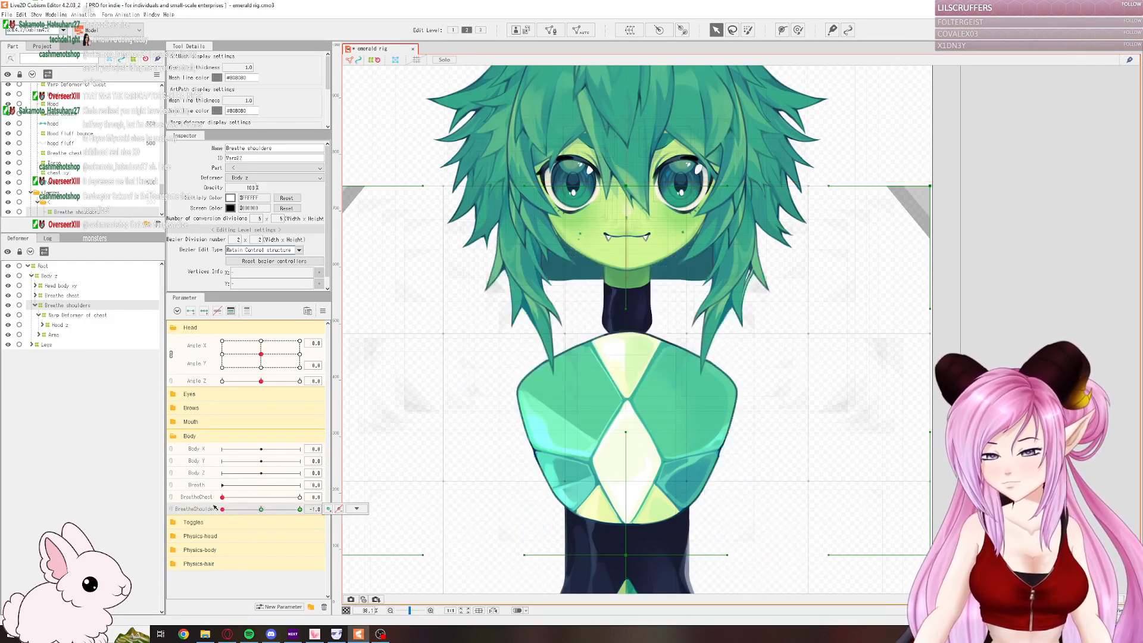
# - At BreatheShoulders -1.0, lower both upper corners of the Breathe shoulders warp slightly, preview the motion, and return the parameter to 0
pyautogui.click(329, 509)
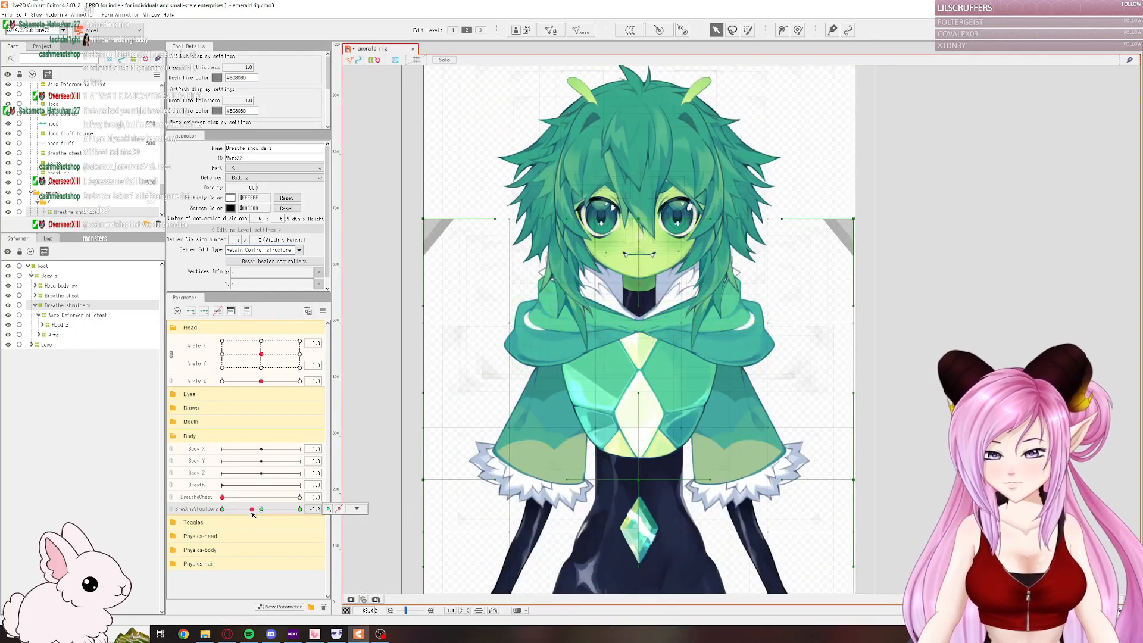
pyautogui.moveTo(252, 514); pyautogui.dragTo(153, 463)
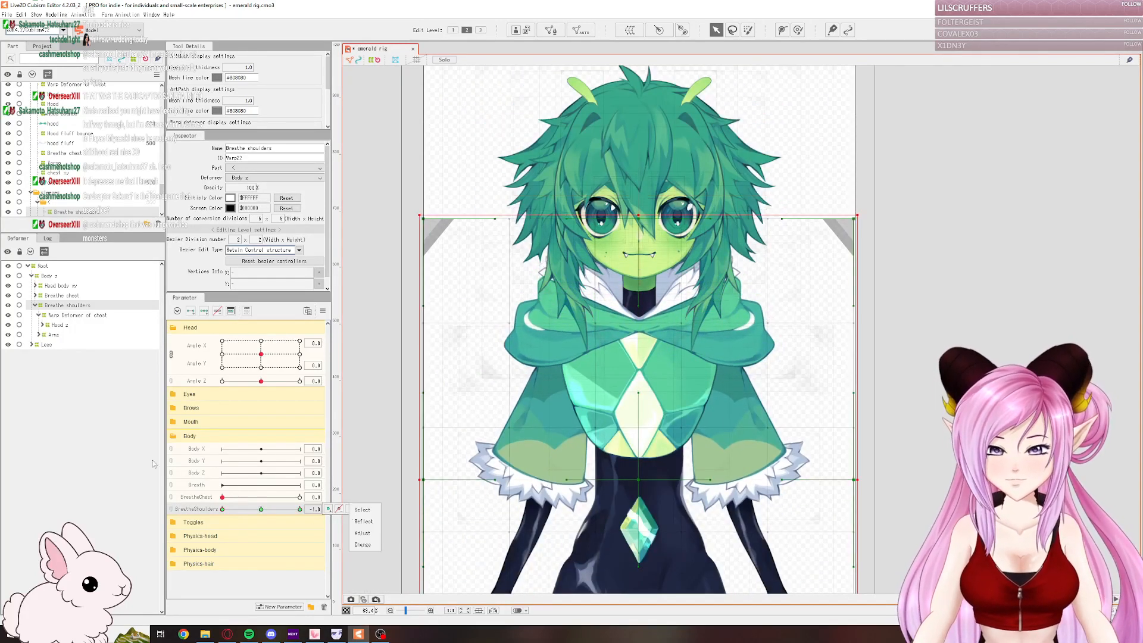
pyautogui.moveTo(422, 221); pyautogui.dragTo(425, 240)
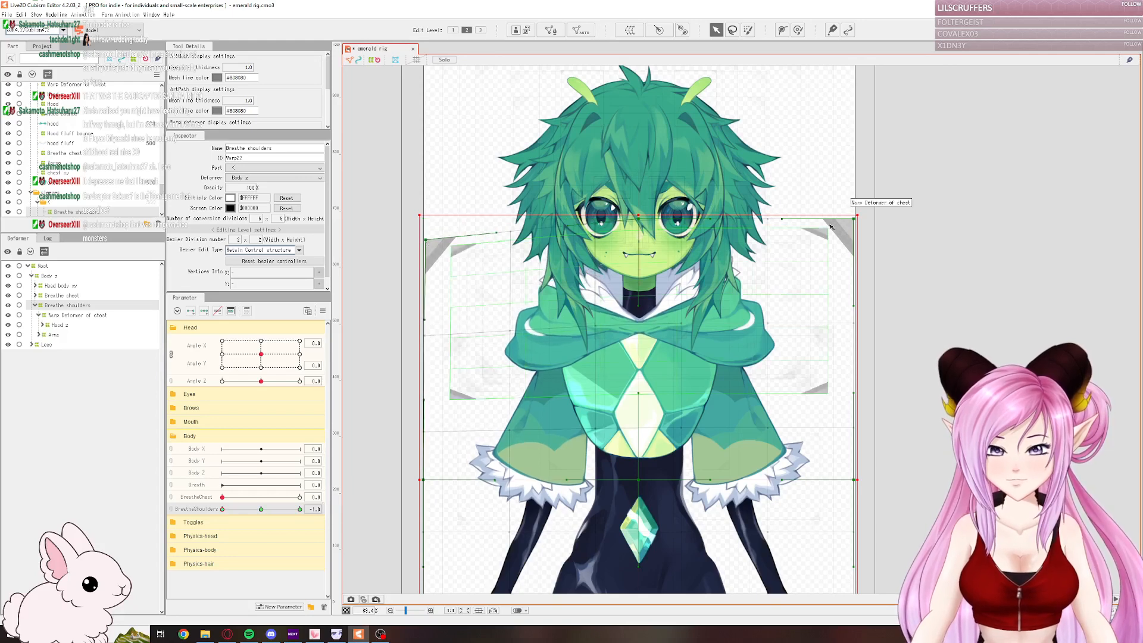
pyautogui.moveTo(857, 220); pyautogui.dragTo(851, 242)
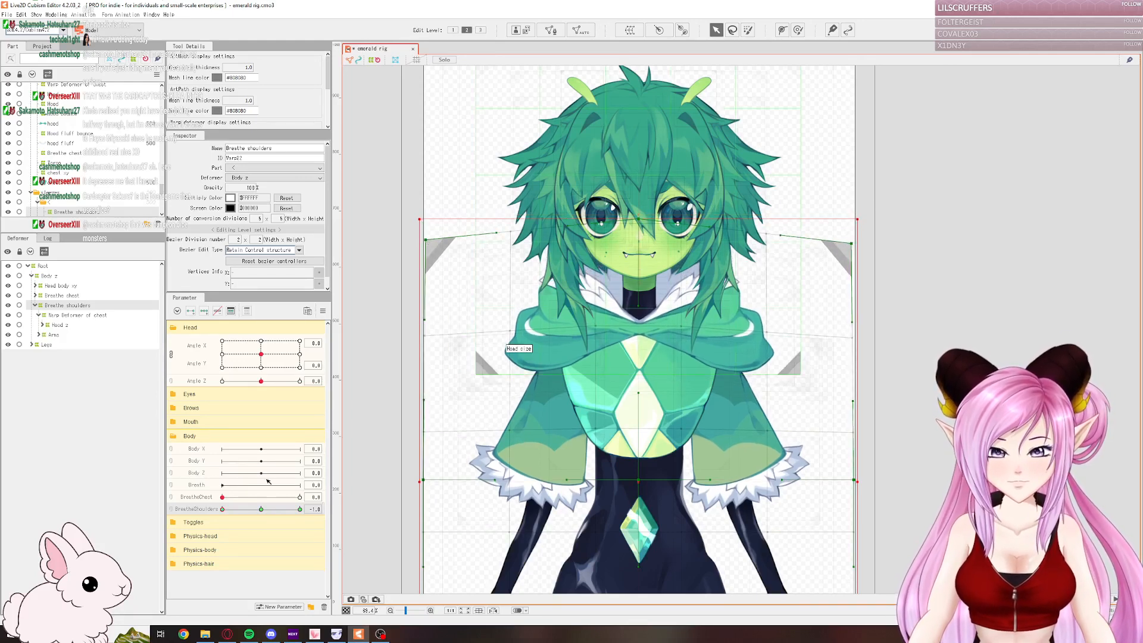
pyautogui.moveTo(223, 510); pyautogui.dragTo(113, 522)
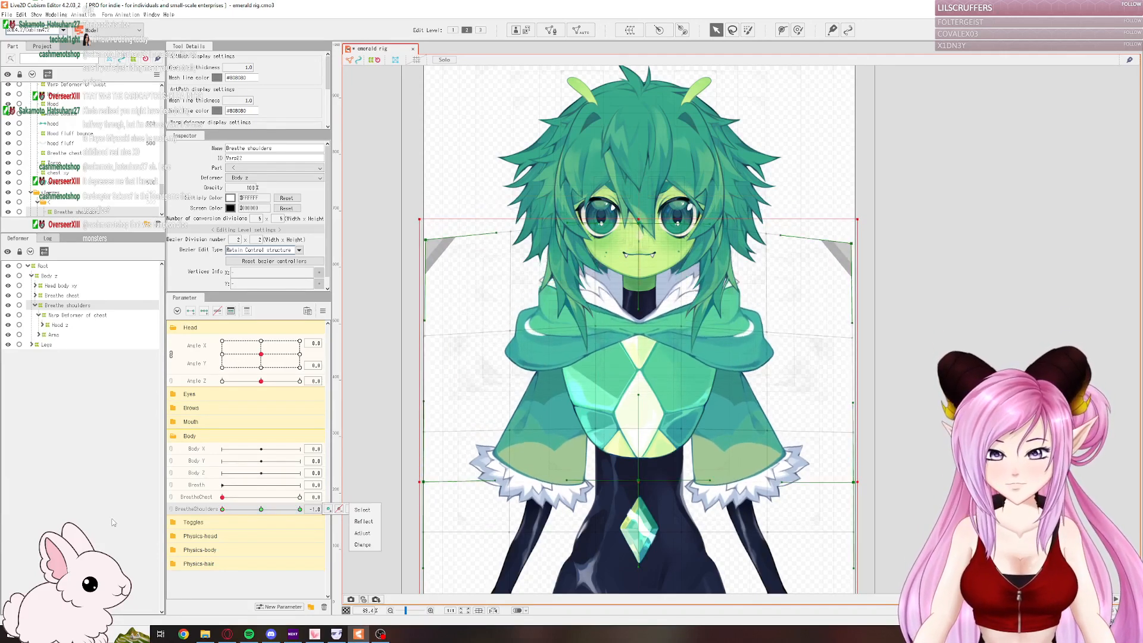
pyautogui.click(261, 510)
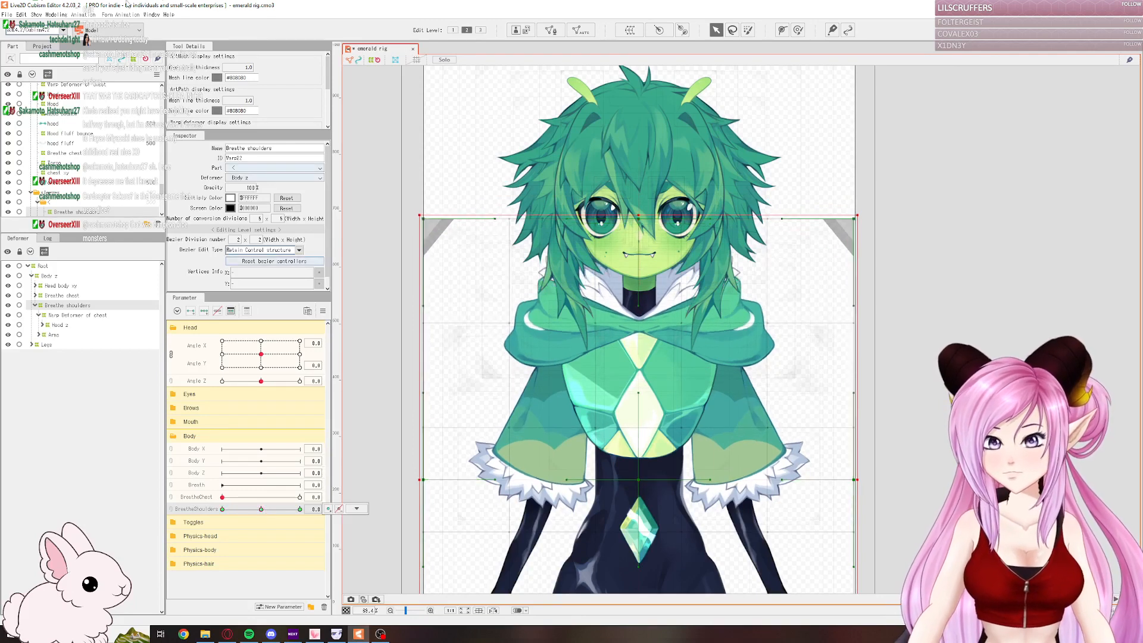
# - Reopen the physics settings, show the Breathe group's outputs, and set the second pendulum's reaction value to 0.8
pyautogui.click(56, 14)
pyautogui.click(95, 193)
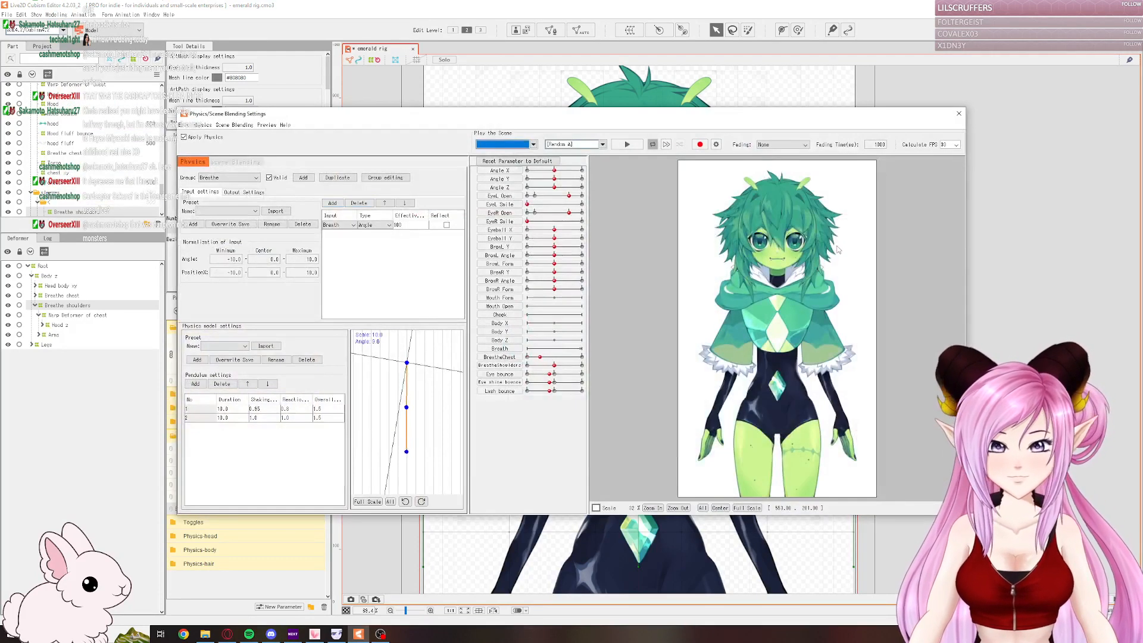
pyautogui.scroll(2, 838, 250)
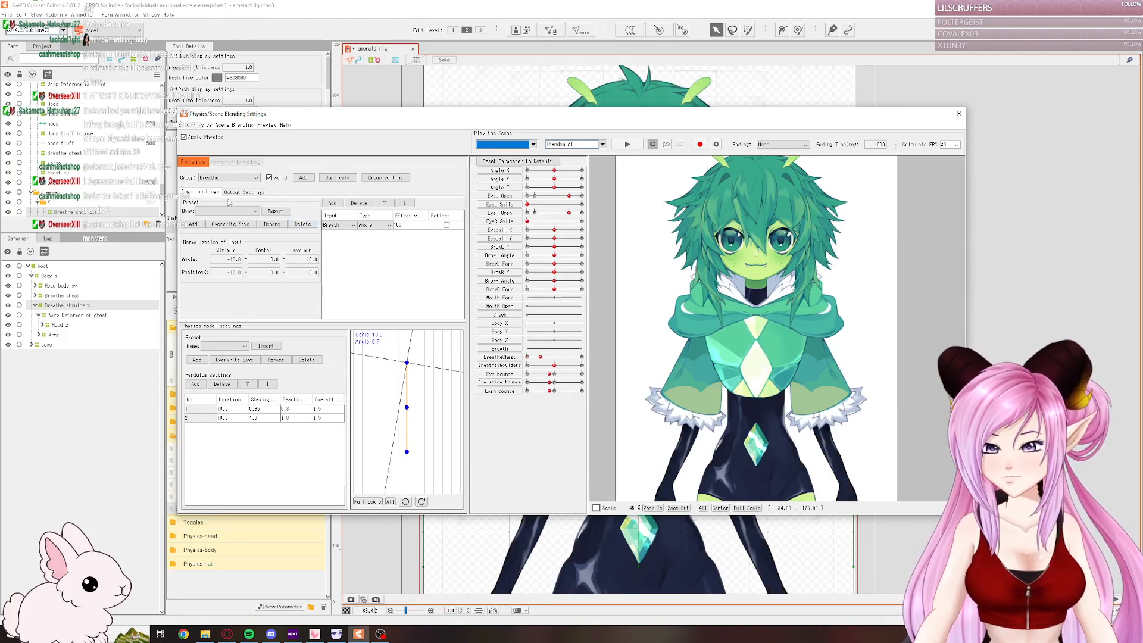
pyautogui.click(235, 193)
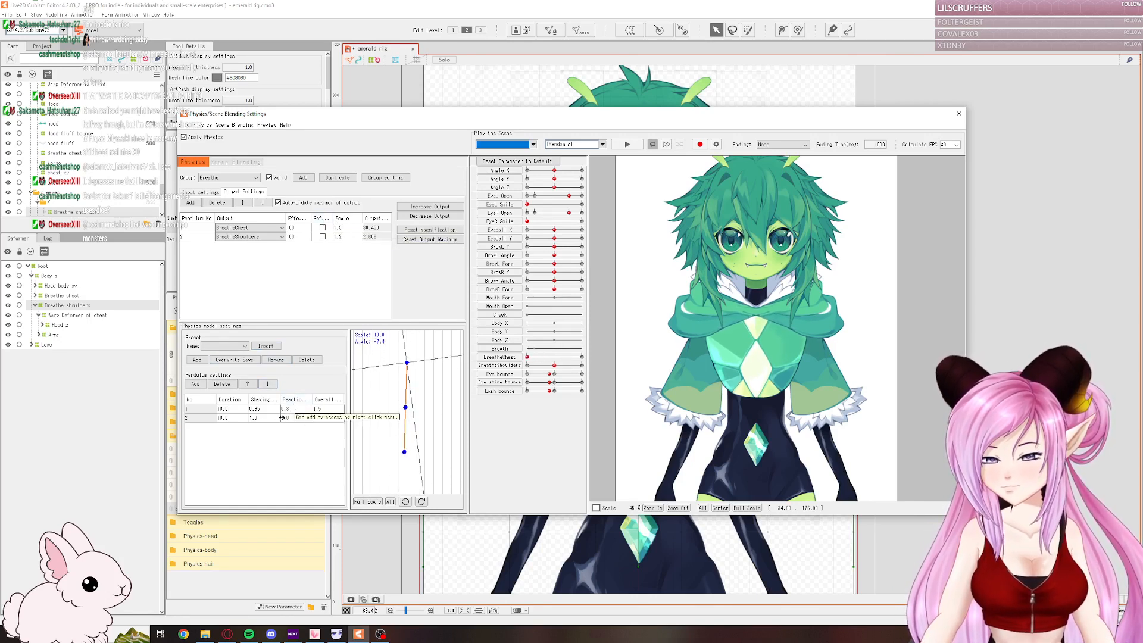
pyautogui.doubleClick(306, 417)
pyautogui.write('0.8')
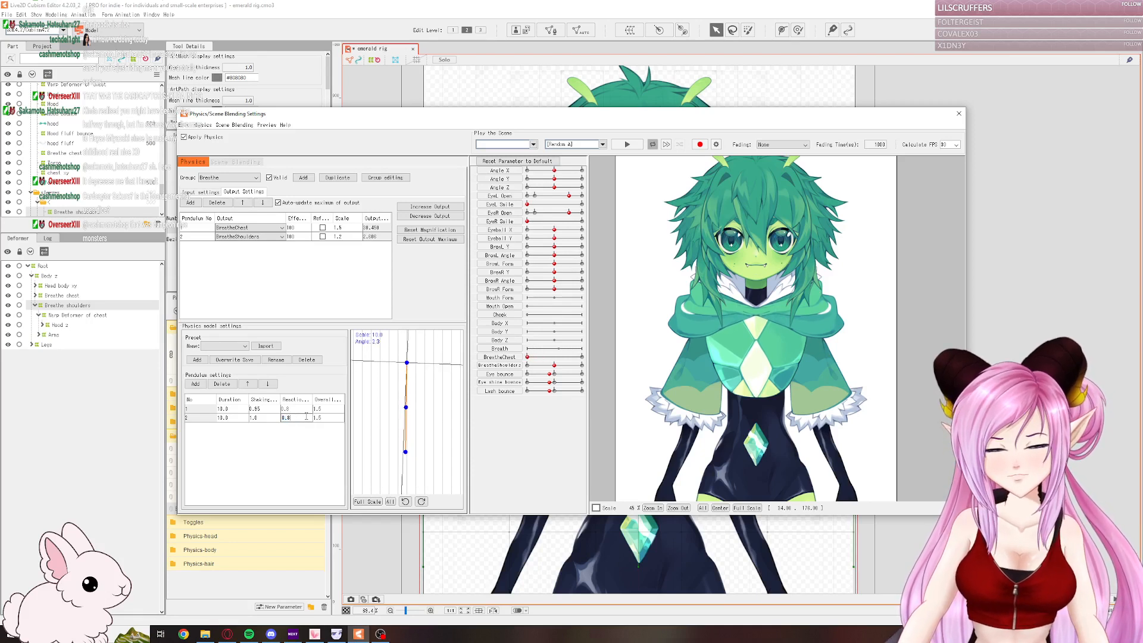
pyautogui.press('Return')
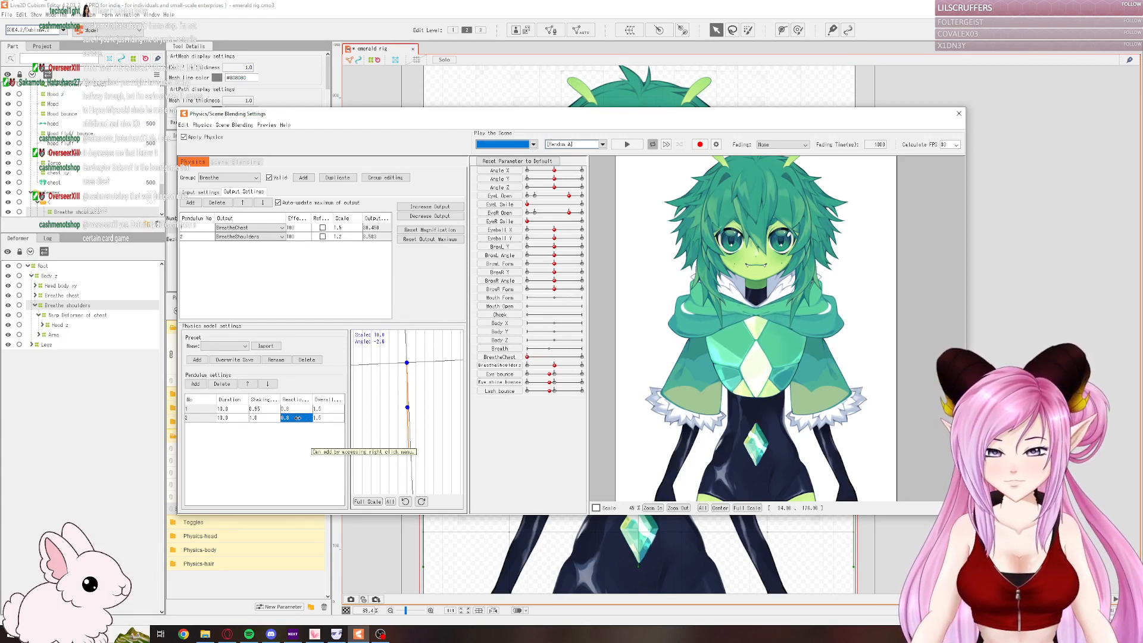
# - Fine-tune the second pendulum's reaction value to 0.85
pyautogui.doubleClick(298, 418)
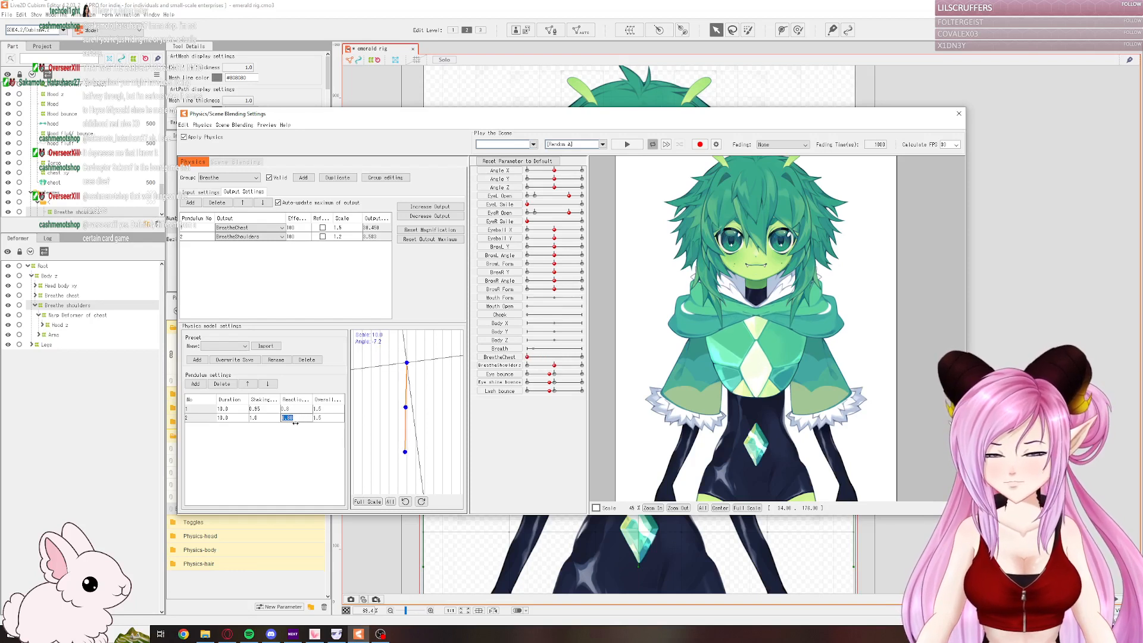
pyautogui.write('0.')
pyautogui.press('Return')
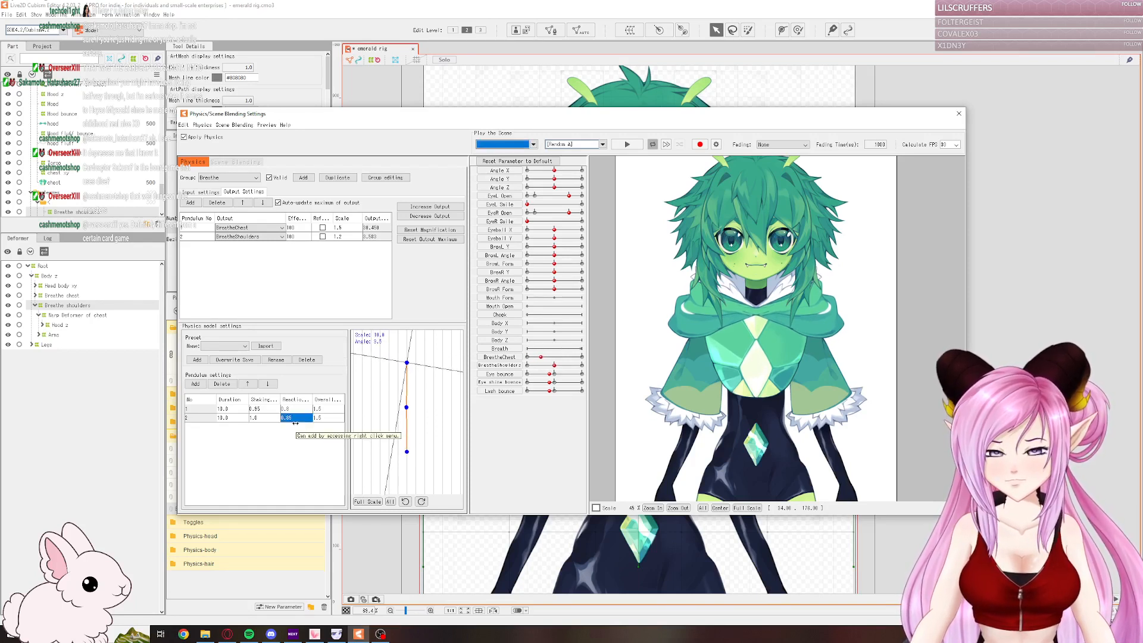
pyautogui.click(316, 445)
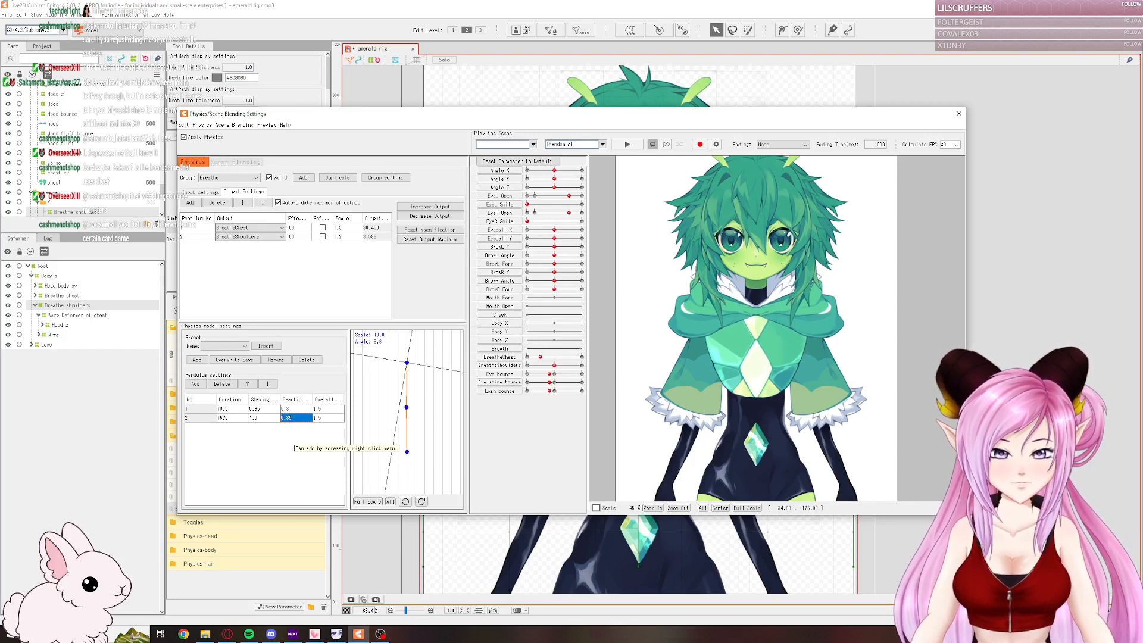
# - Try a duration of 8 for the second pendulum and restore it to 10
pyautogui.doubleClick(229, 417)
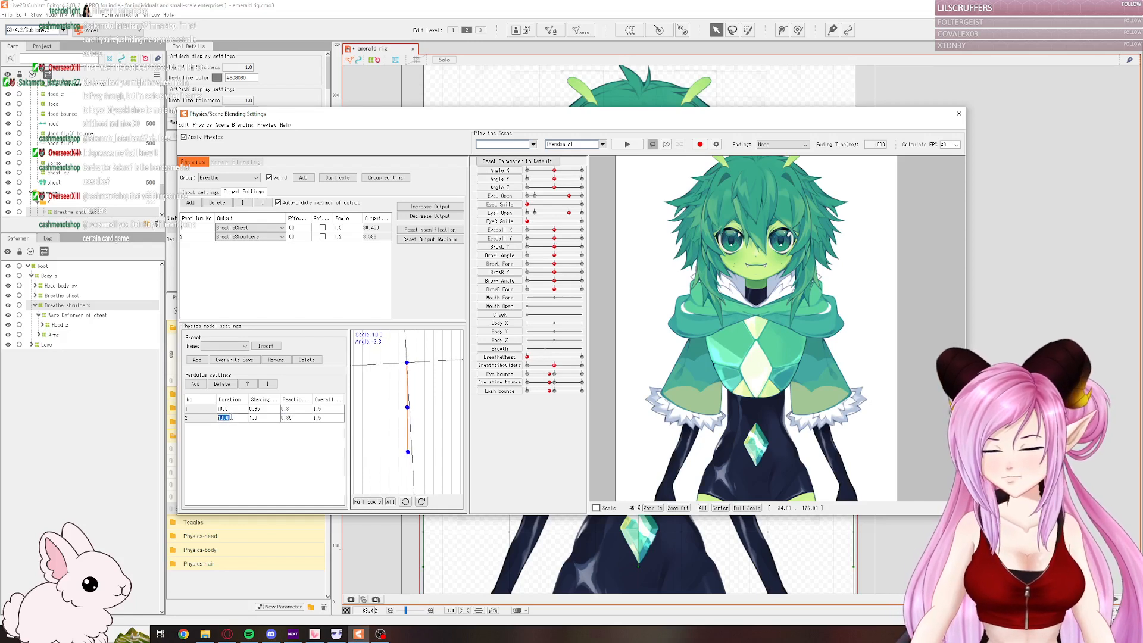
pyautogui.write('8')
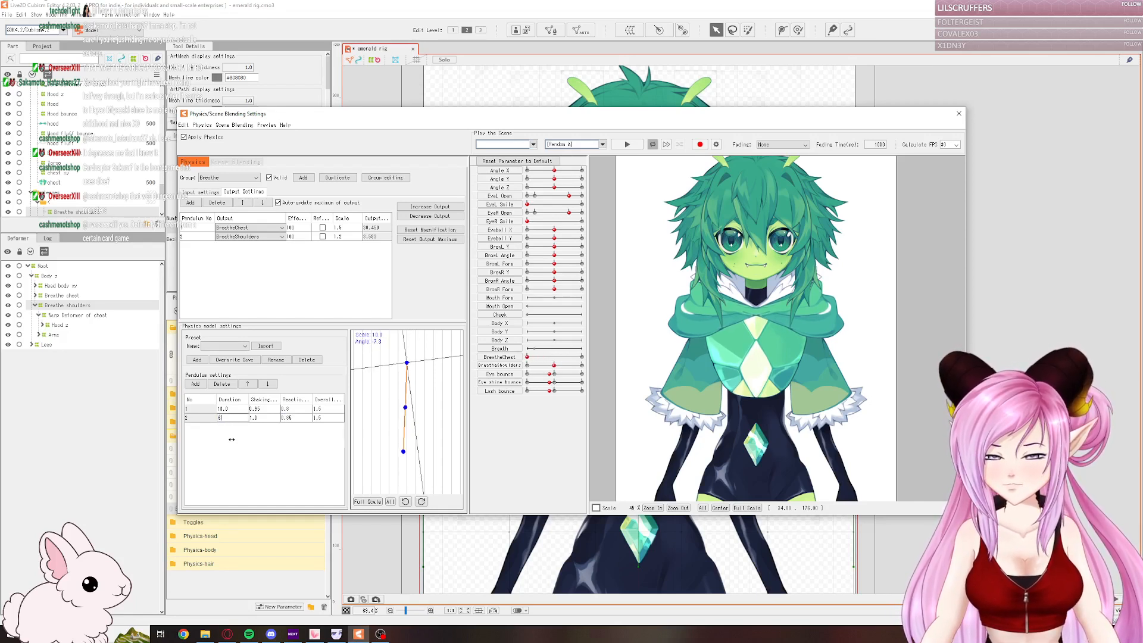
pyautogui.press('Return')
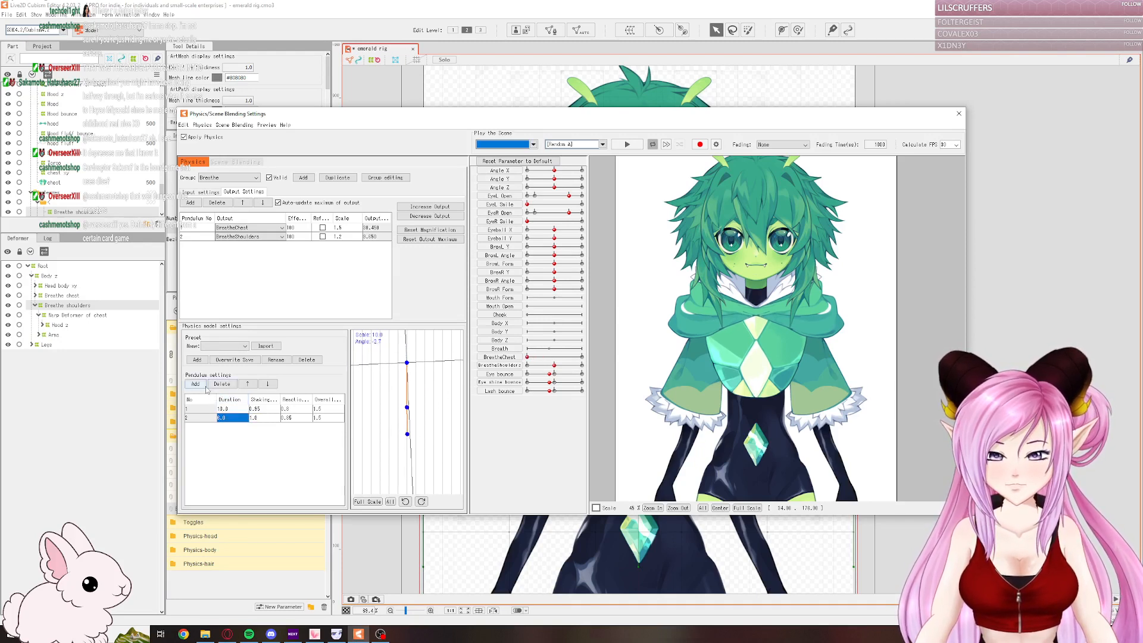
pyautogui.click(233, 419)
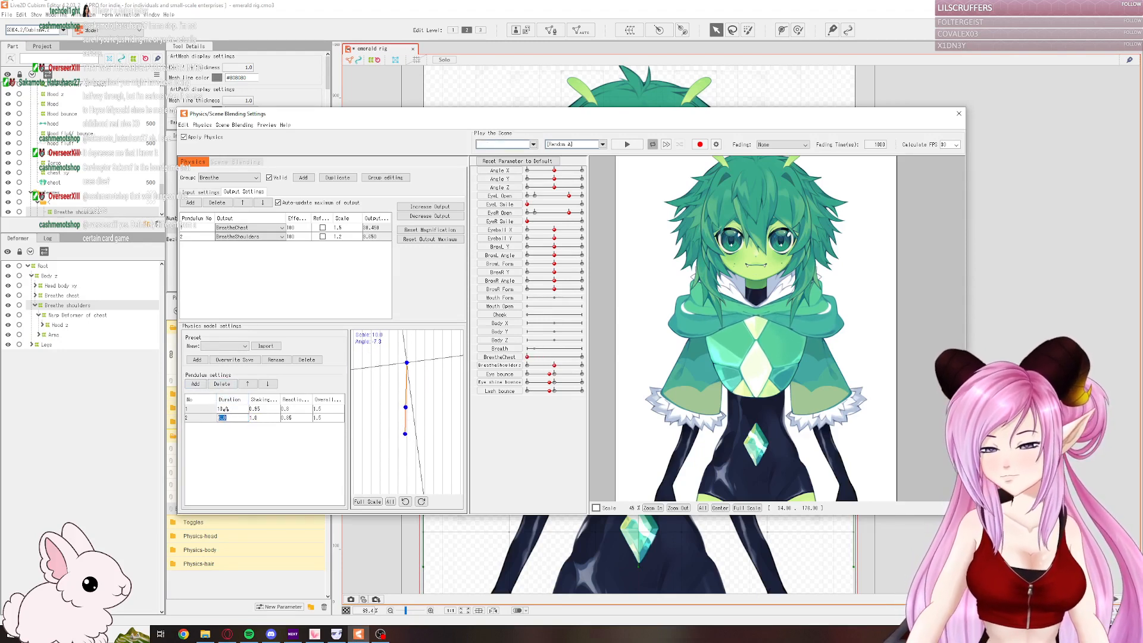
pyautogui.write('10')
pyautogui.press('Return')
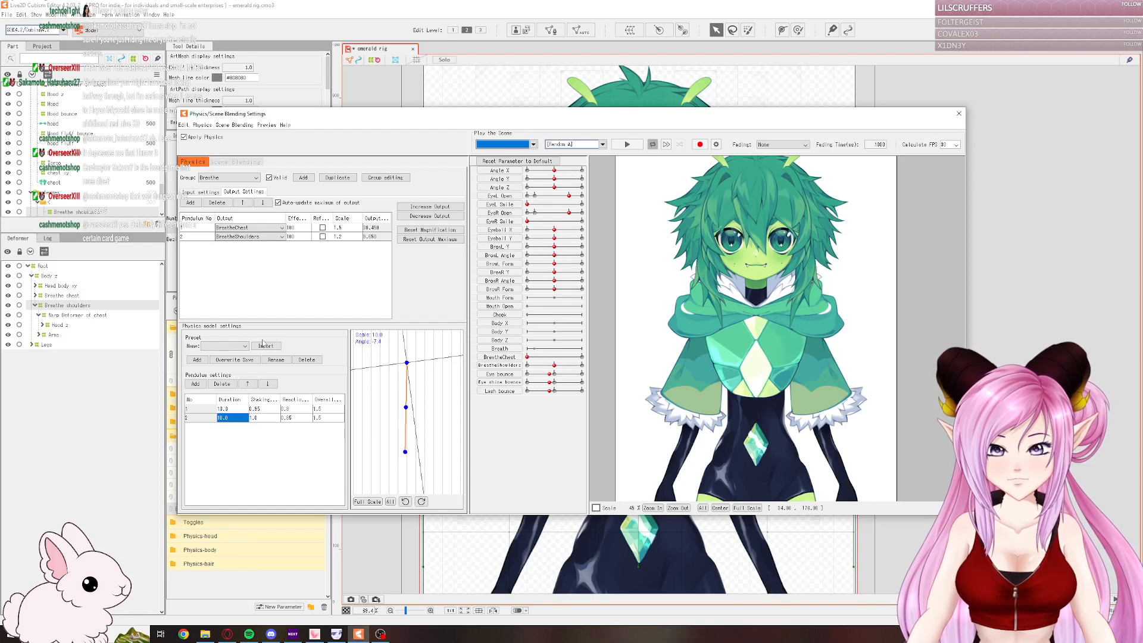
# - Set the BreatheChest output's scale to 1.2
pyautogui.doubleClick(339, 227)
pyautogui.moveTo(341, 227); pyautogui.dragTo(347, 228)
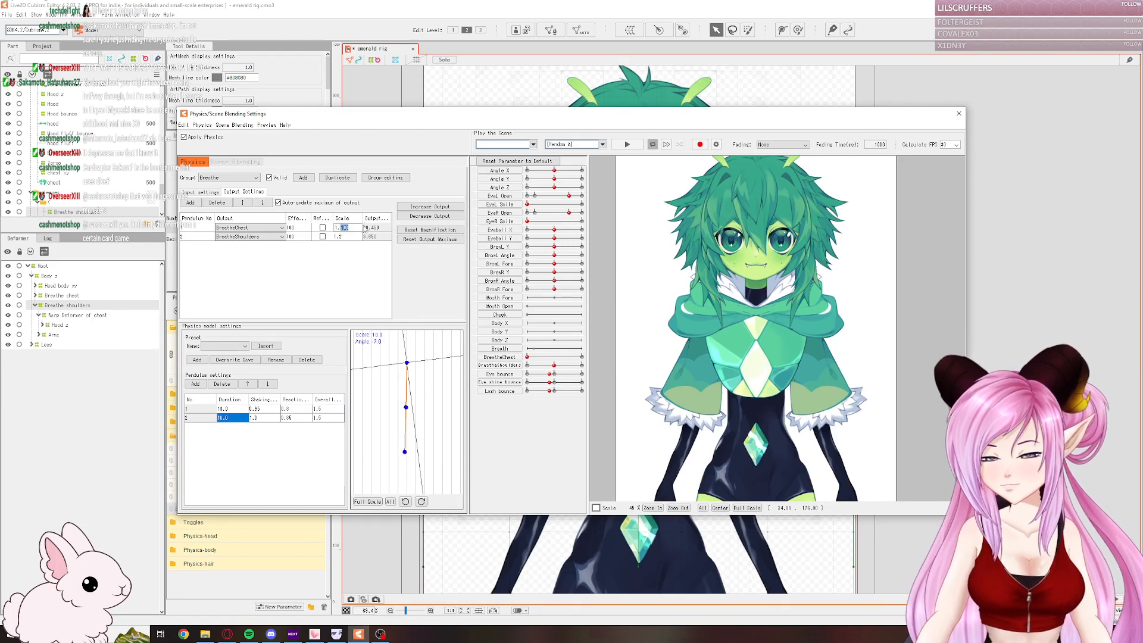
pyautogui.write('2')
pyautogui.press('Return')
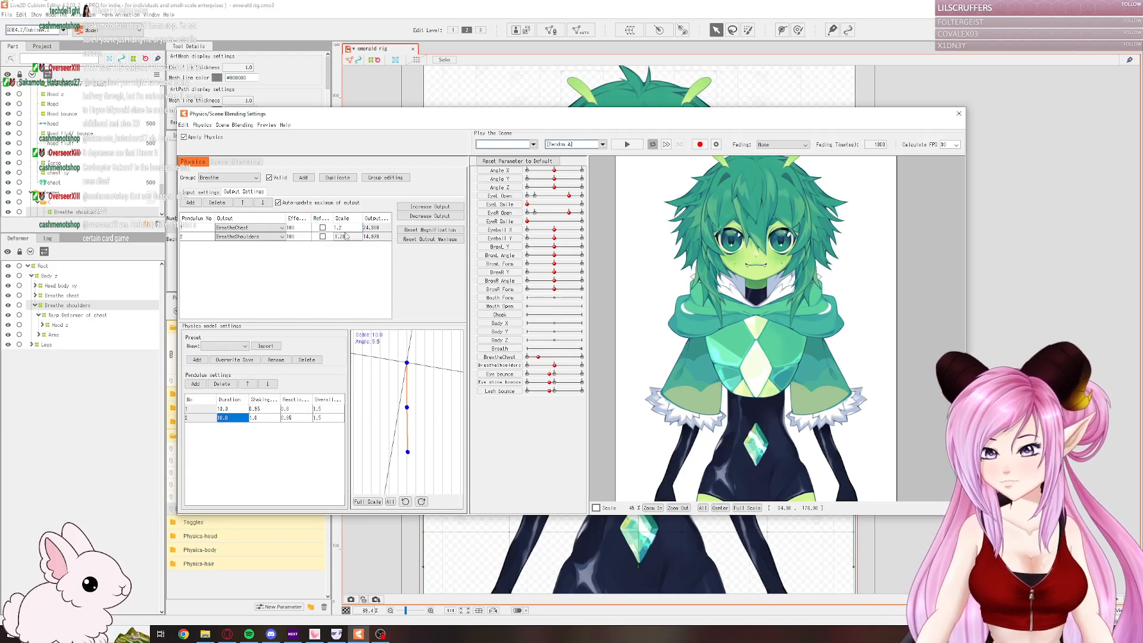
# - Set the BreatheShoulders output's scale to 1.5 and close the physics settings
pyautogui.doubleClick(343, 237)
pyautogui.click(343, 237)
pyautogui.moveTo(341, 236); pyautogui.dragTo(353, 235)
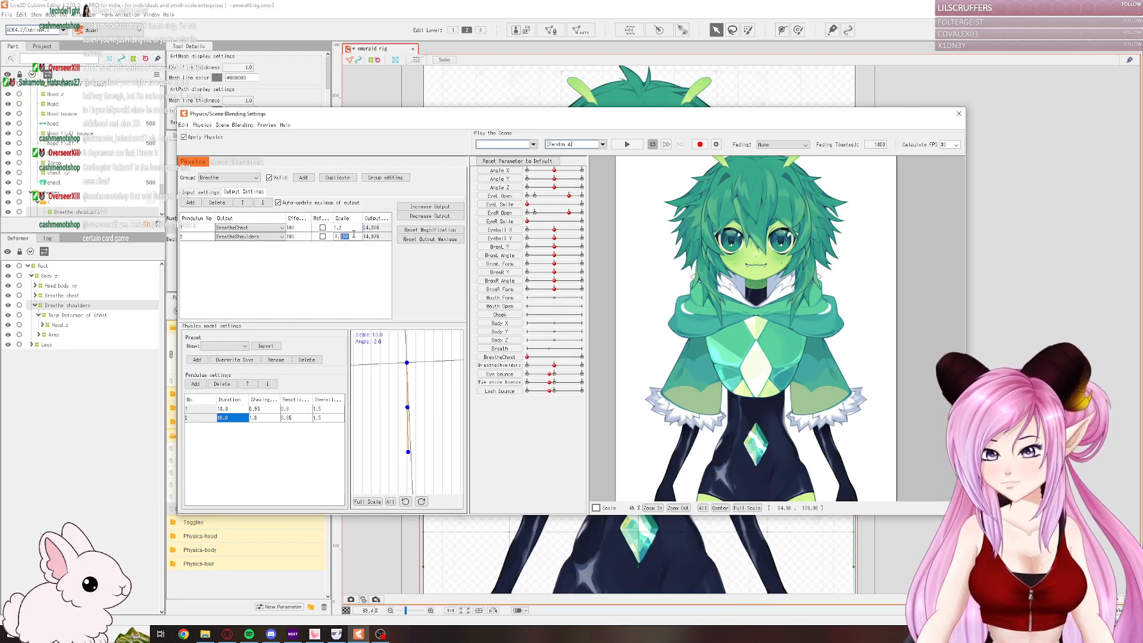
pyautogui.write('5')
pyautogui.press('Return')
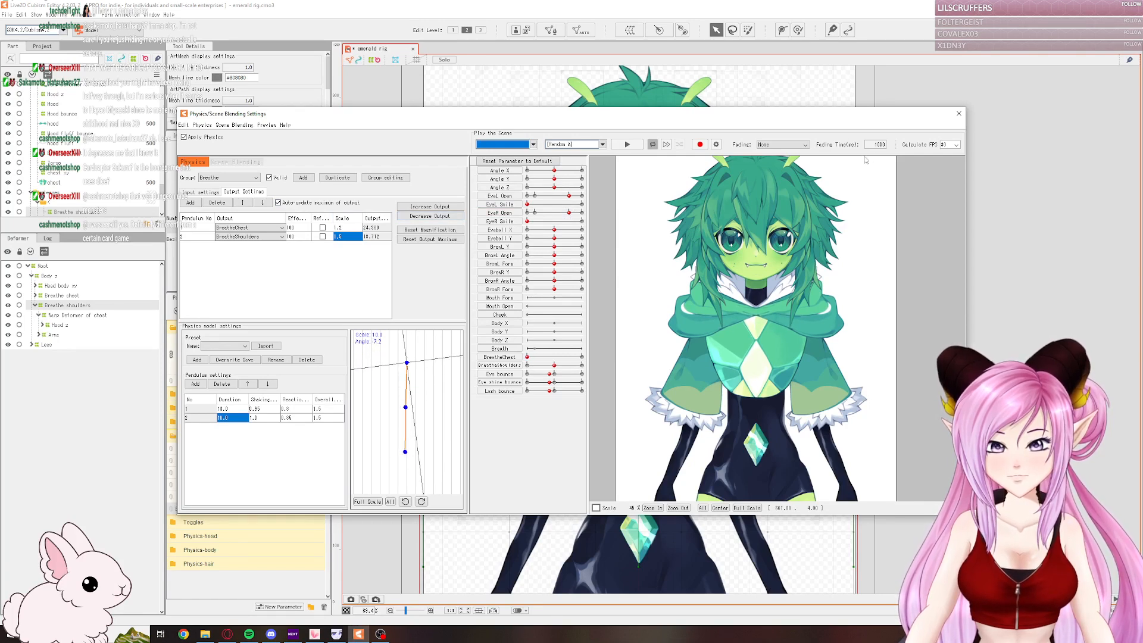
pyautogui.click(958, 114)
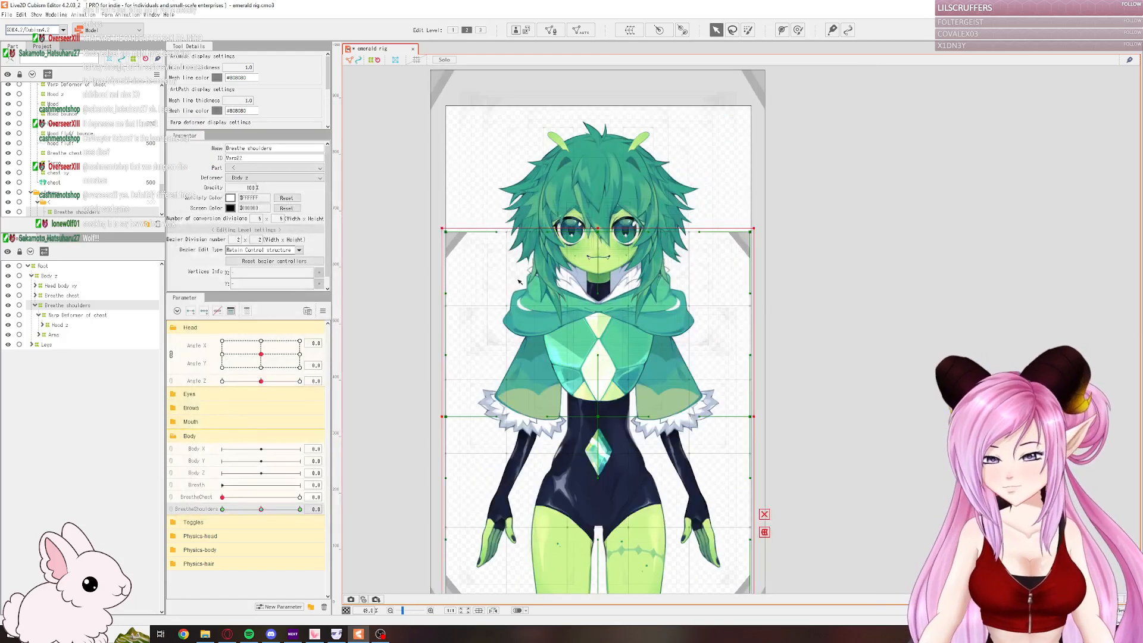
# - Select the Body X parameter and clear the Breathe shoulders deformer selection
pyautogui.scroll(-2, 585, 351)
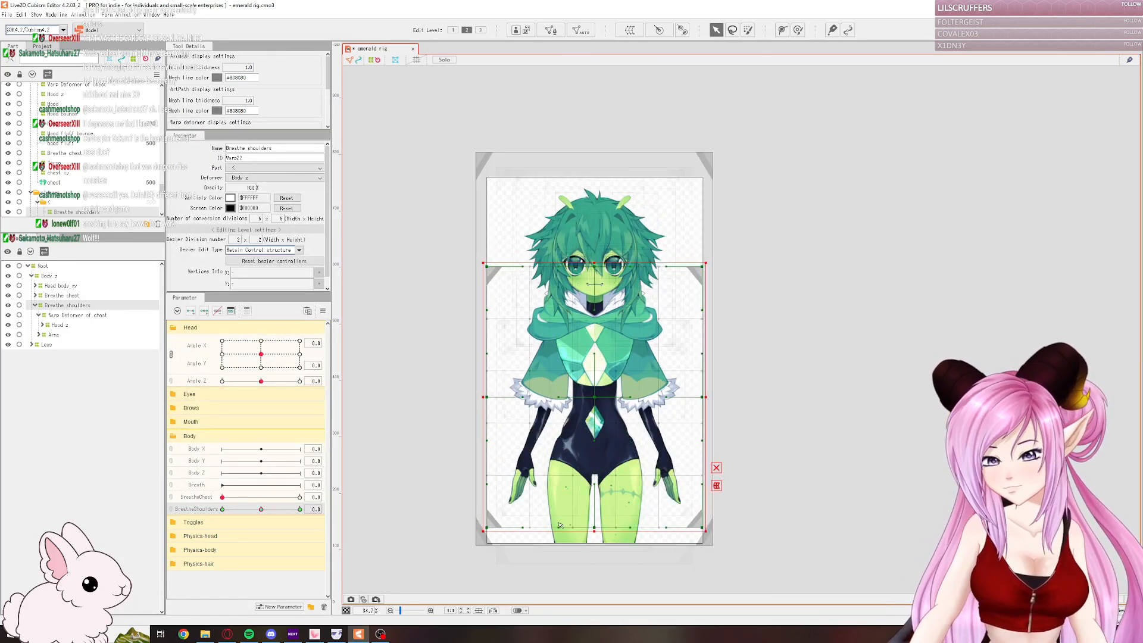
pyautogui.scroll(2, 559, 525)
pyautogui.click(208, 449)
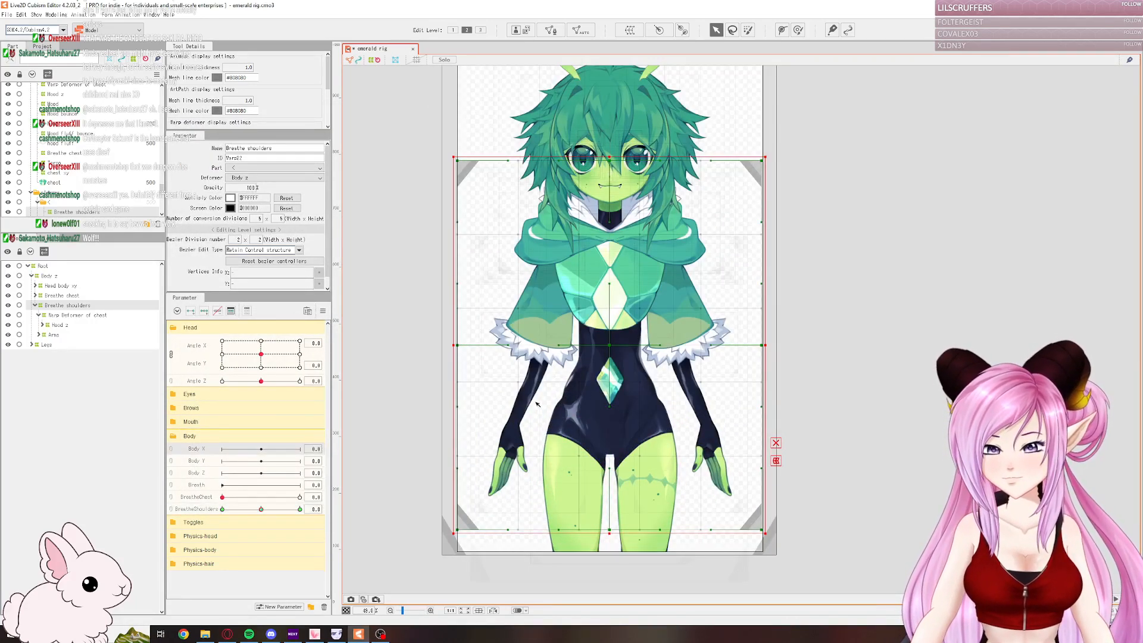
pyautogui.scroll(-2, 548, 390)
pyautogui.scroll(2, 553, 253)
pyautogui.click(959, 273)
pyautogui.scroll(1, 643, 288)
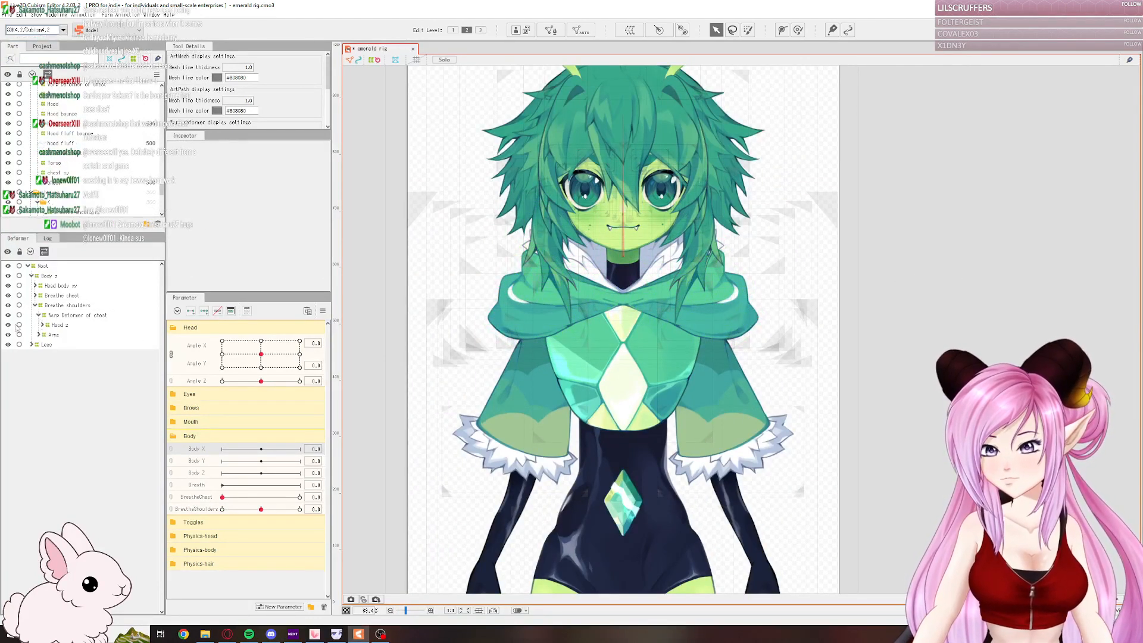
# - Expand the Breathe chest and Torso deformers, select chest xy, add three Body X keyforms to it, and move Body X to 10
pyautogui.click(36, 297)
pyautogui.click(38, 304)
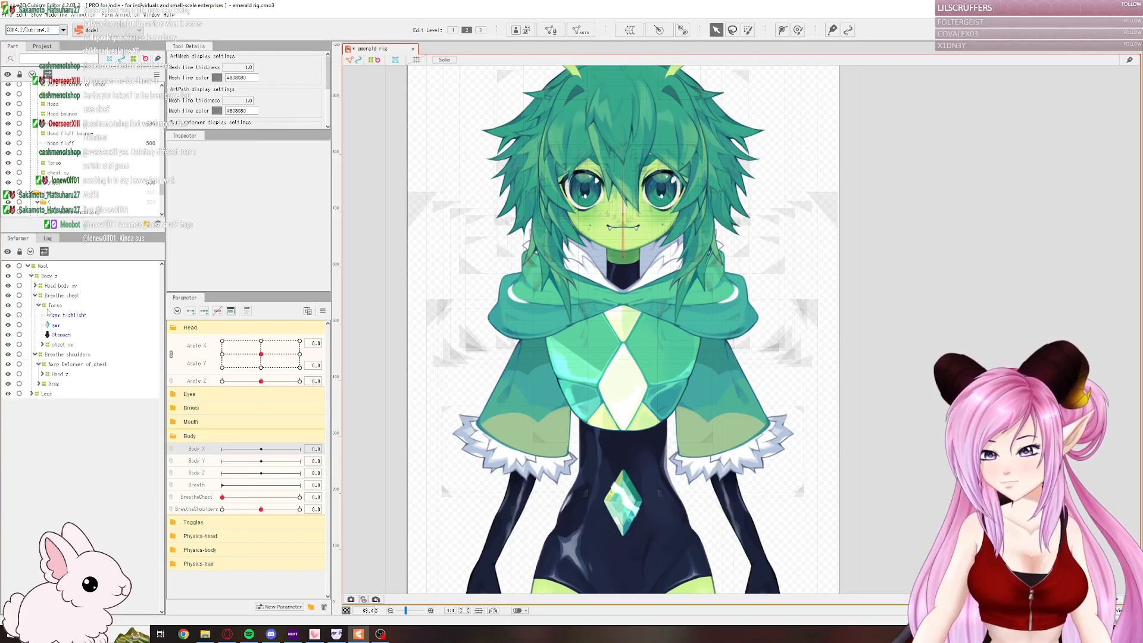
pyautogui.click(57, 304)
pyautogui.scroll(-2, 555, 320)
pyautogui.scroll(-1, 555, 319)
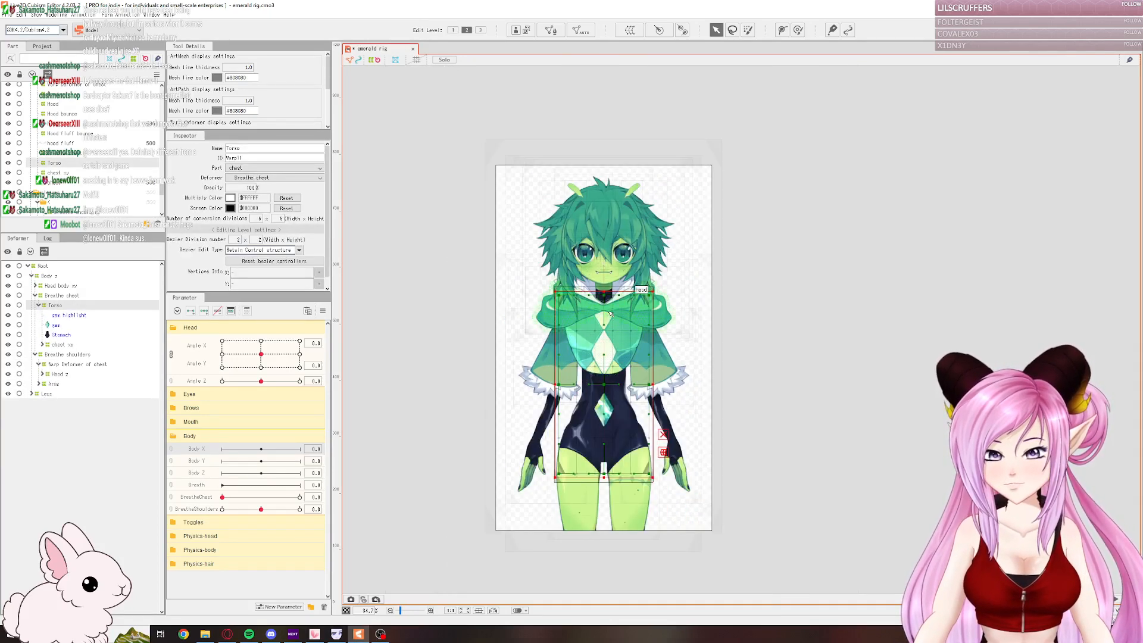
pyautogui.scroll(3, 555, 320)
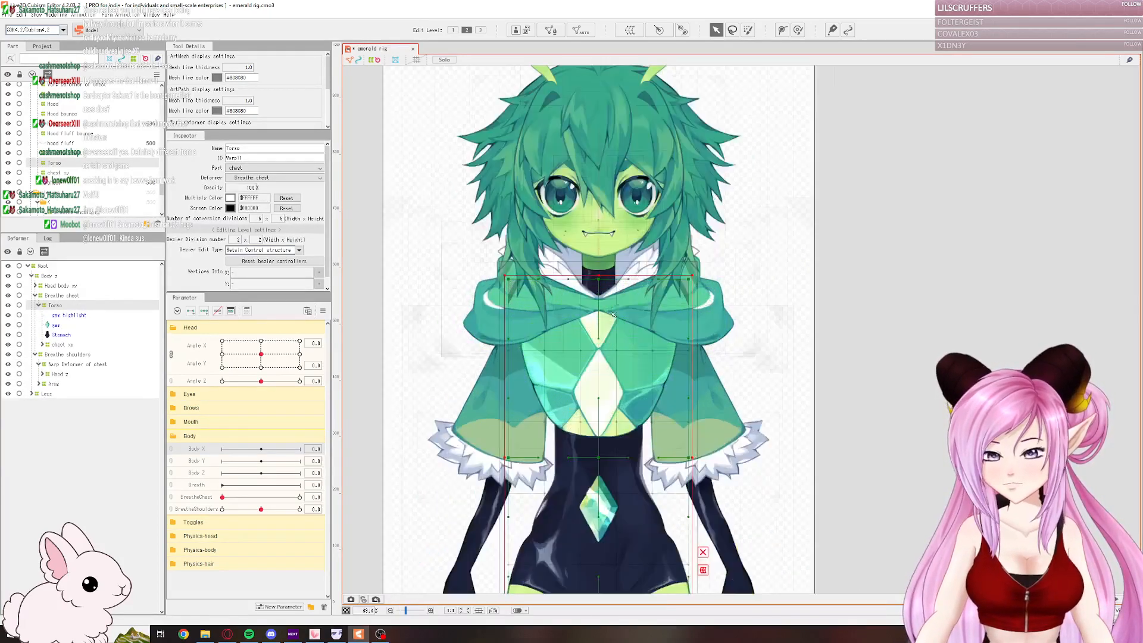
pyautogui.click(53, 344)
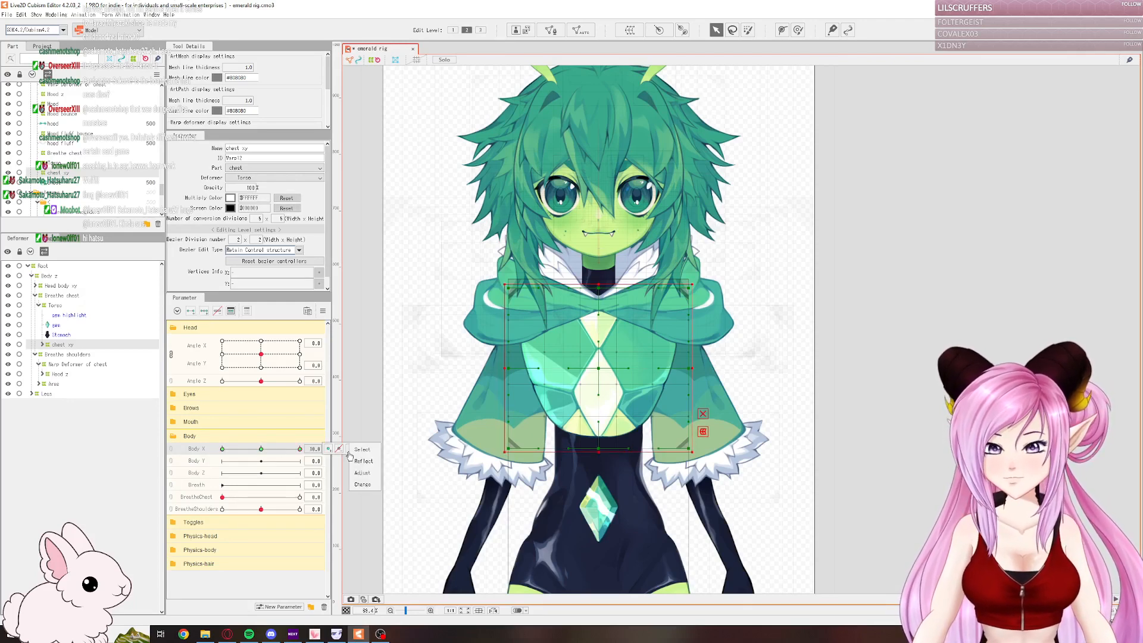
# - At Body X 10, shape the chest xy deformer by shifting its centre left, its left edge slightly outward and its right edge inward
pyautogui.scroll(2, 609, 389)
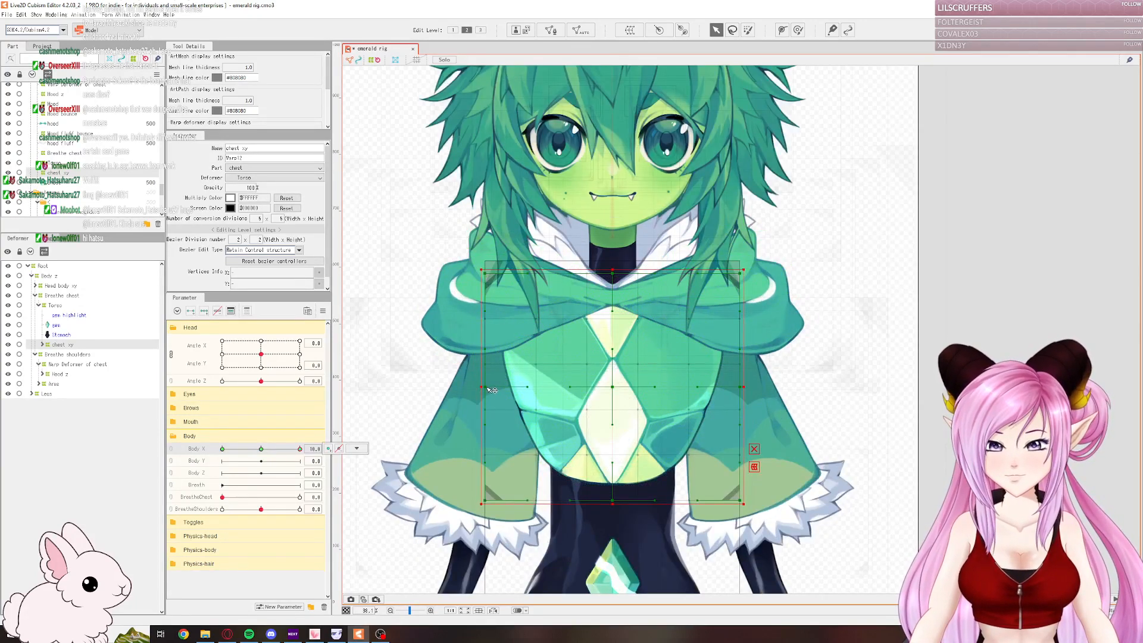
pyautogui.moveTo(481, 387); pyautogui.dragTo(475, 387)
pyautogui.scroll(5, 599, 396)
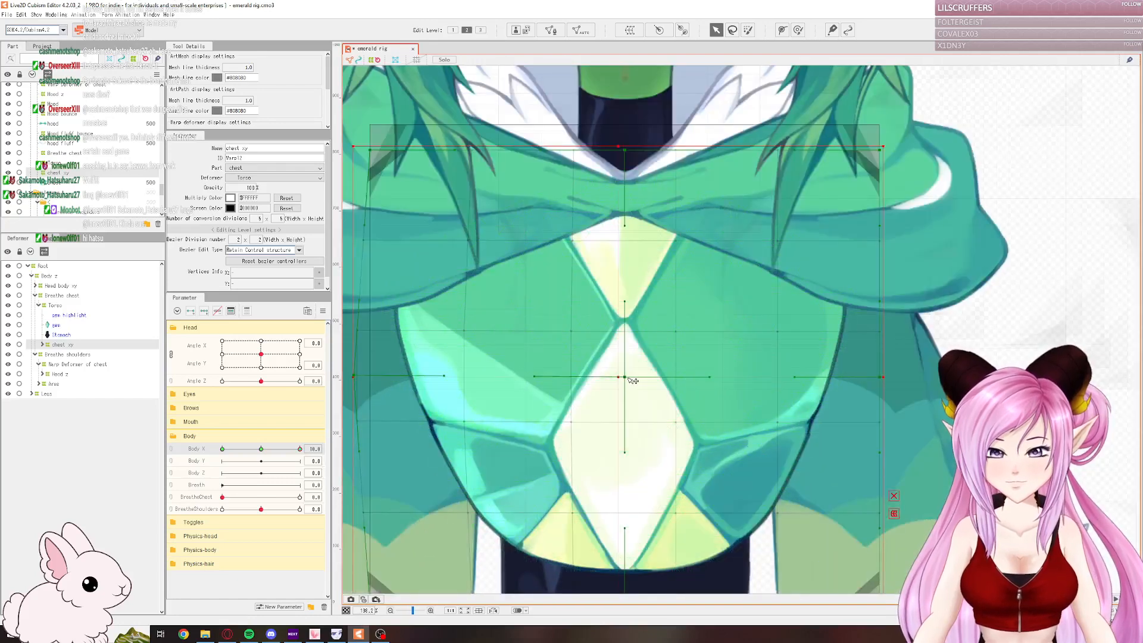
pyautogui.moveTo(619, 377); pyautogui.dragTo(569, 377)
pyautogui.scroll(-2, 569, 378)
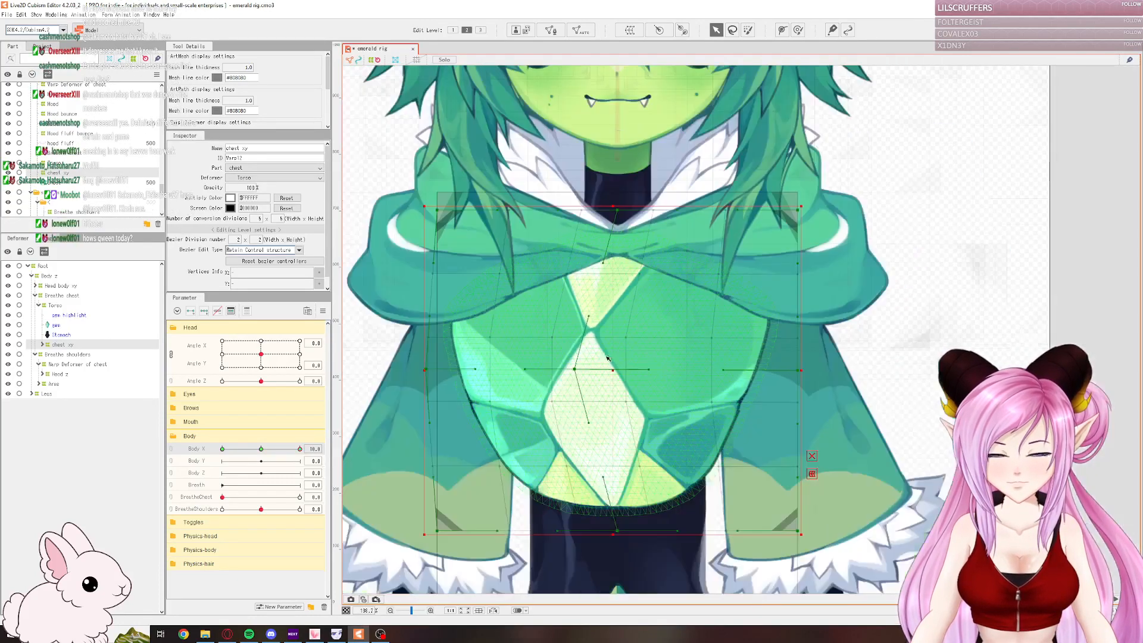
pyautogui.moveTo(802, 372); pyautogui.dragTo(787, 375)
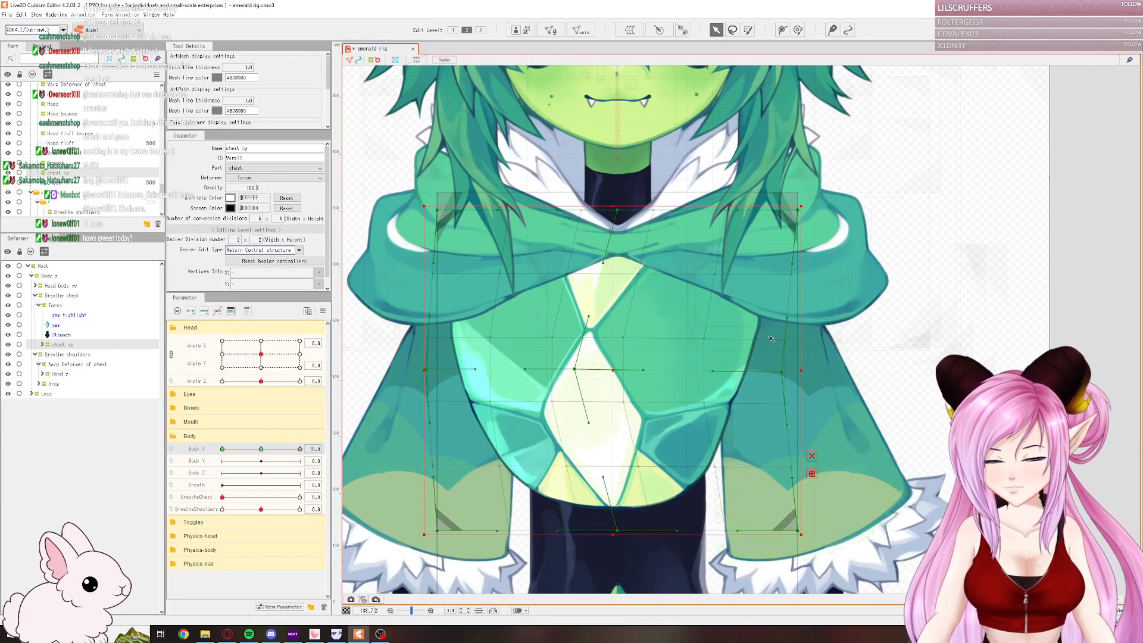
pyautogui.scroll(-2, 770, 338)
pyautogui.moveTo(297, 449)
pyautogui.mouseDown()
pyautogui.moveTo(267, 454)
pyautogui.moveTo(301, 450)
pyautogui.mouseUp()
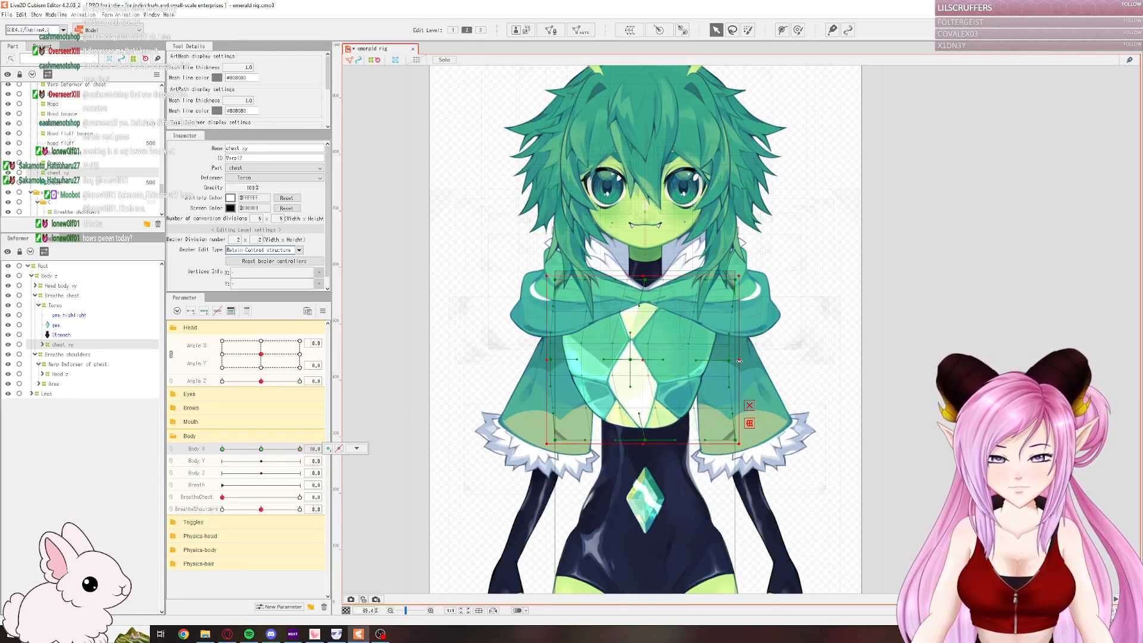
pyautogui.moveTo(739, 361); pyautogui.dragTo(731, 363)
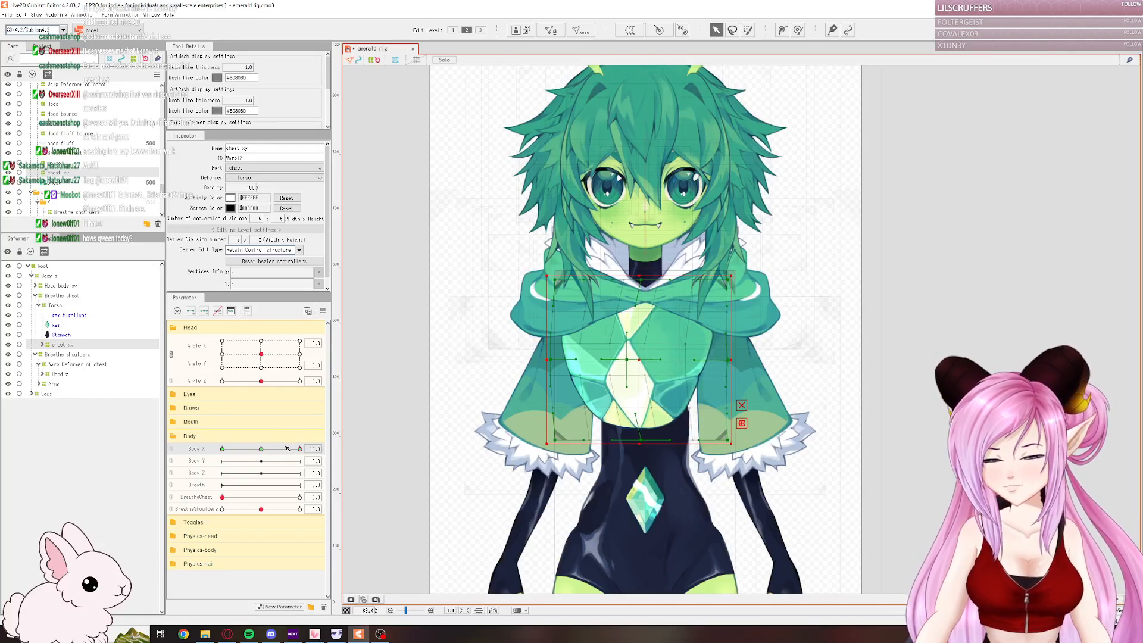
pyautogui.moveTo(288, 447); pyautogui.dragTo(317, 458)
# - Reflect the chest xy deformer's Body X motion horizontally to the opposite side
pyautogui.click(322, 311)
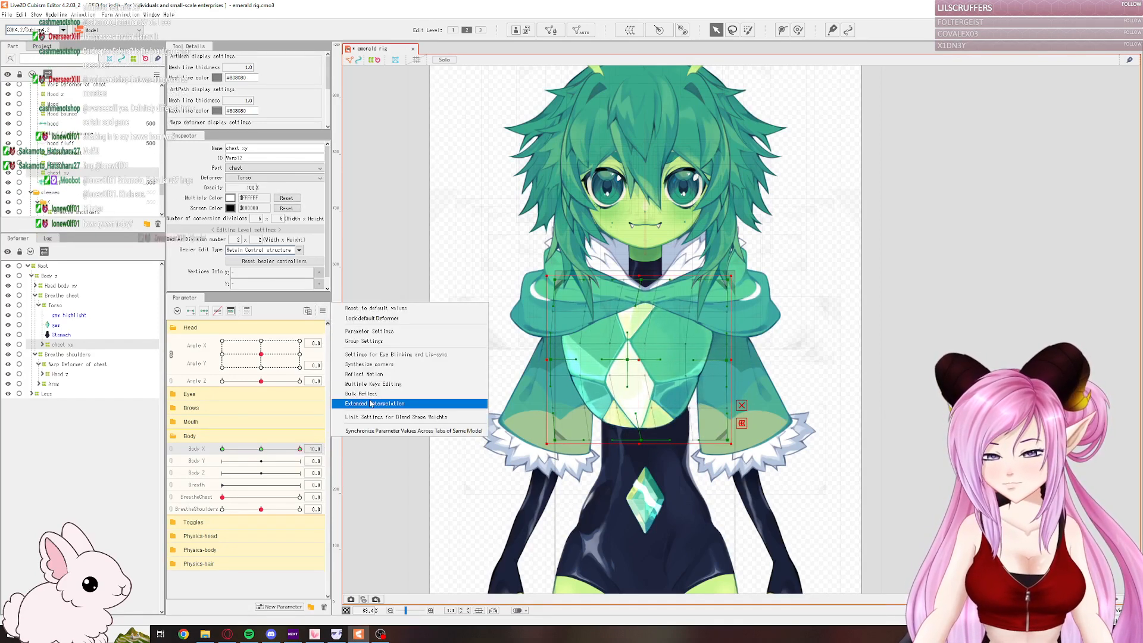
pyautogui.click(421, 383)
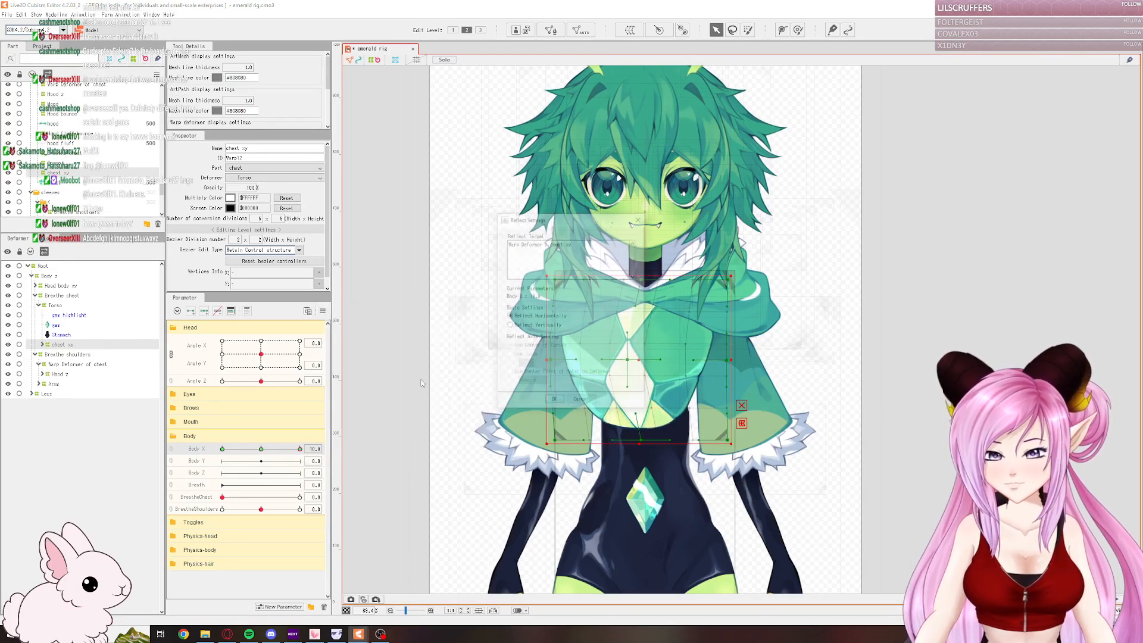
pyautogui.click(554, 398)
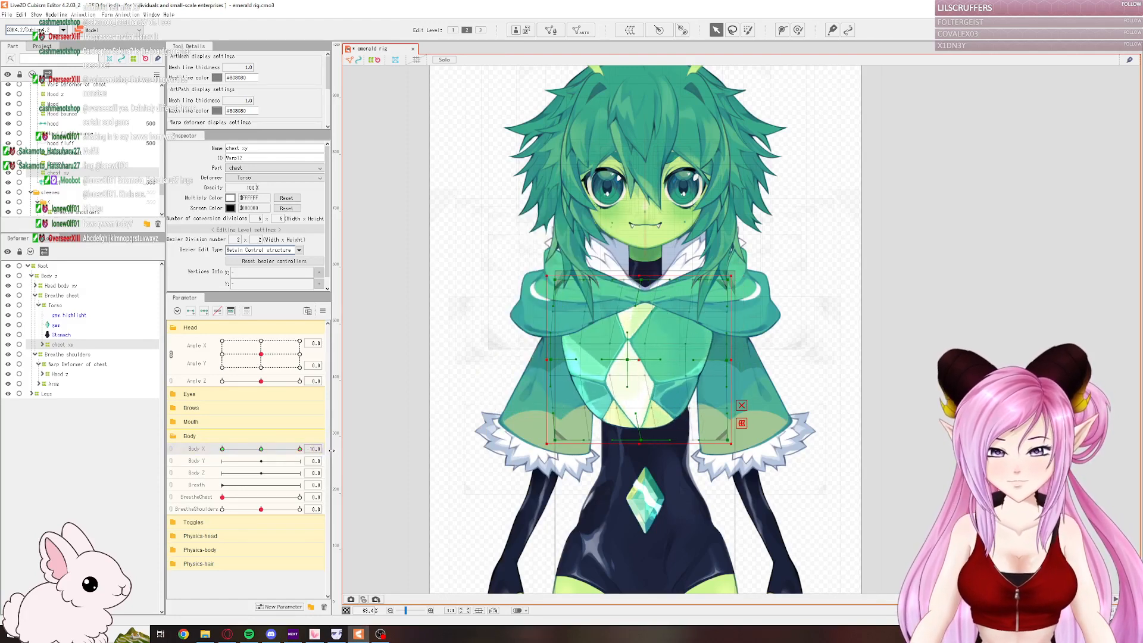
# - Create a warp deformer as parent of the Stomach, gem and gem highlight, with 2 × 2 Bezier and 5 × 5 conversion divisions
pyautogui.scroll(-2, 529, 313)
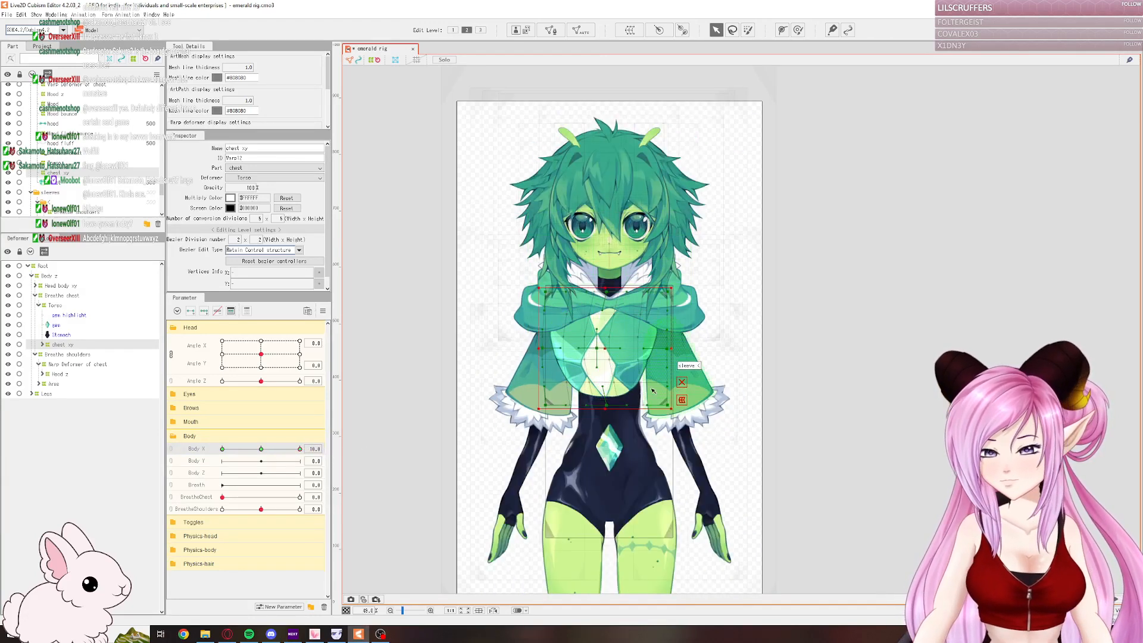
pyautogui.scroll(4, 625, 378)
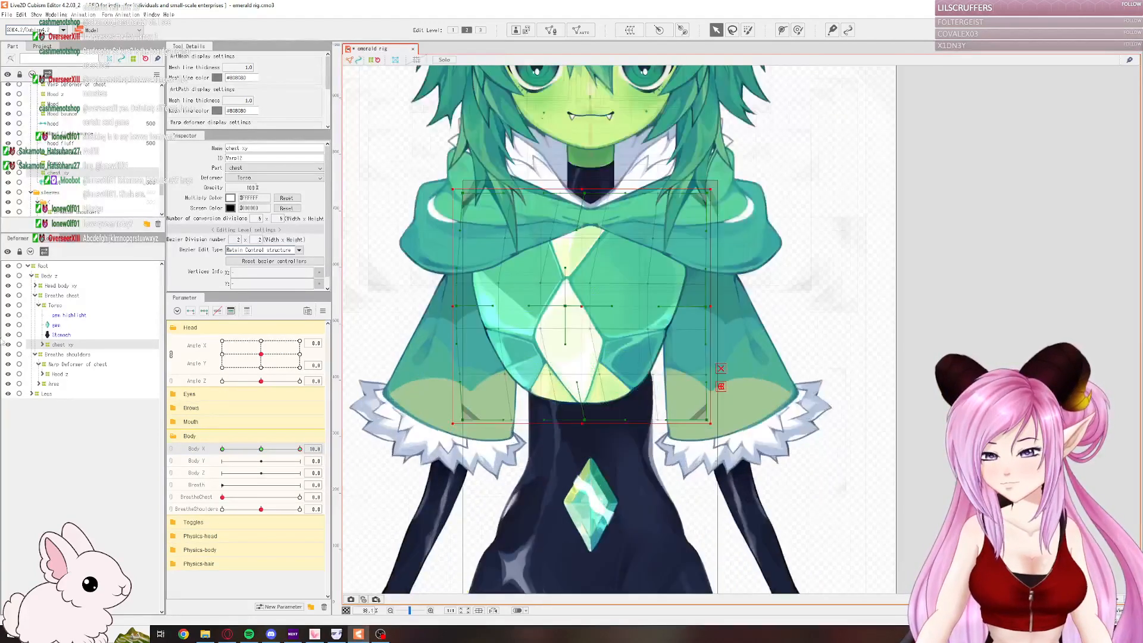
pyautogui.click(62, 335)
pyautogui.keyDown('shift'); pyautogui.click(66, 315); pyautogui.keyUp('shift')
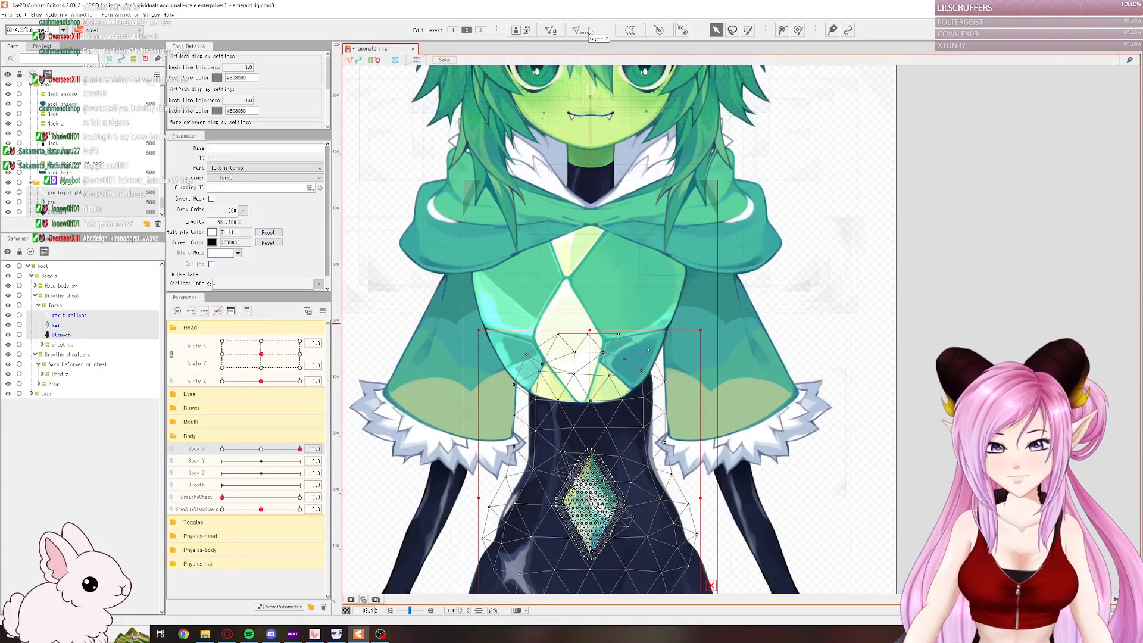
pyautogui.click(631, 31)
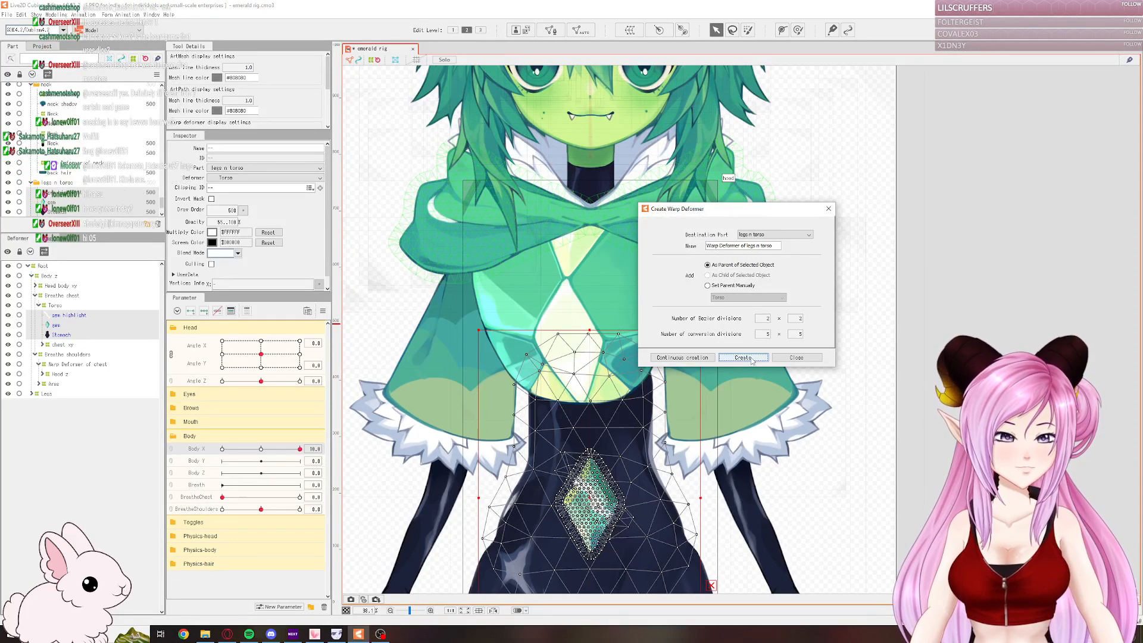
pyautogui.click(743, 357)
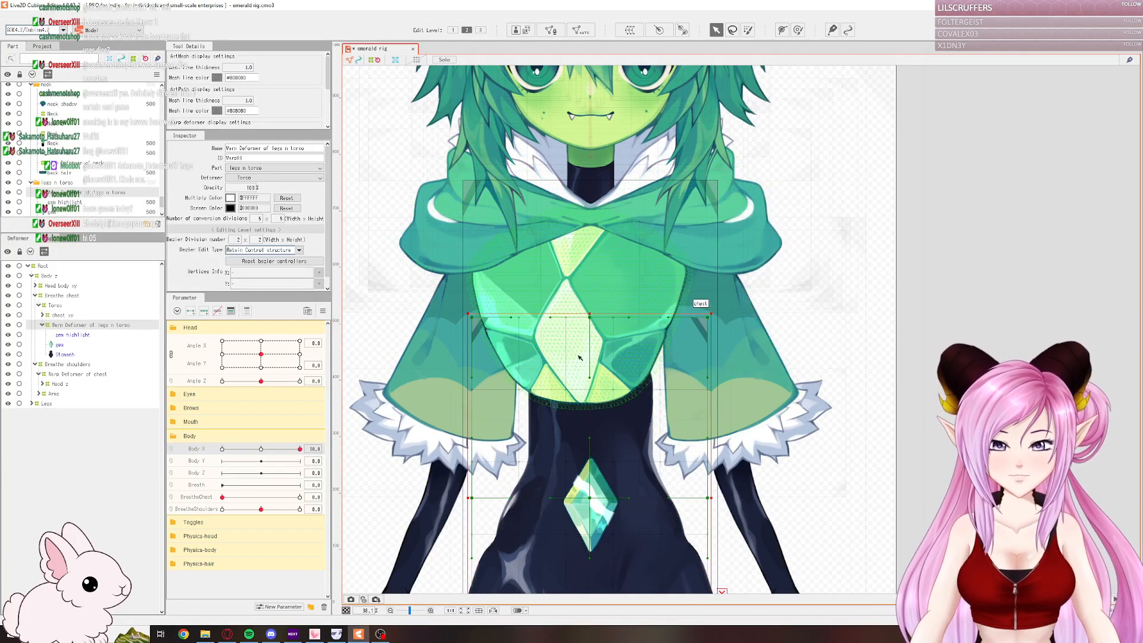
# - Add three Body X keyforms to the legs n torso deformer and, at Body X 10, shift its upper centre and upper-right corner left
pyautogui.click(206, 311)
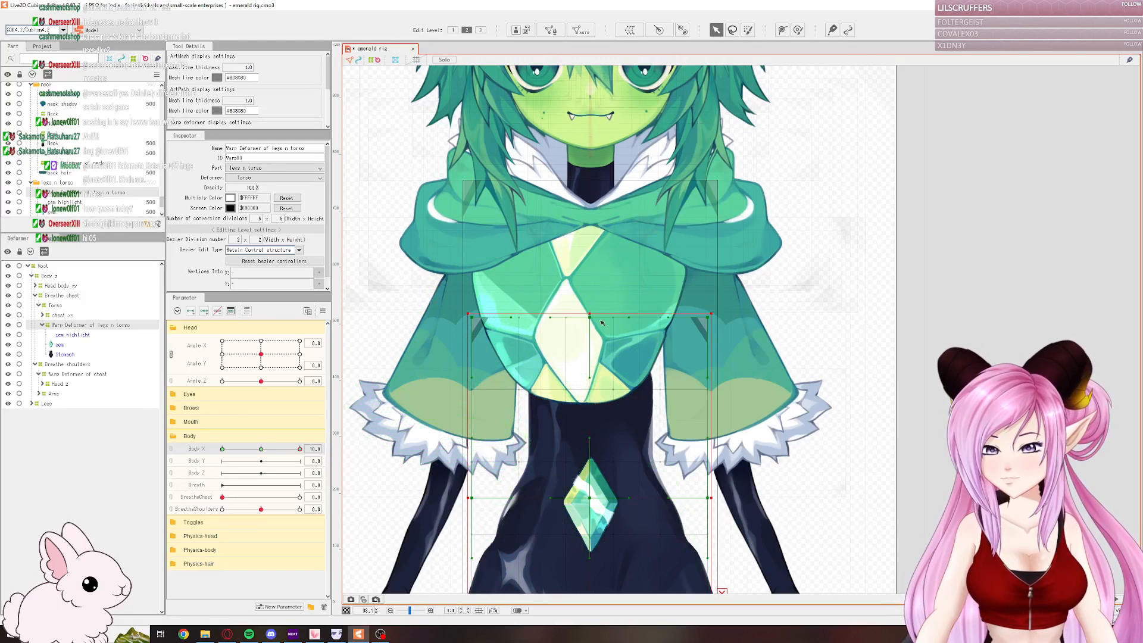
pyautogui.moveTo(708, 318); pyautogui.dragTo(691, 317)
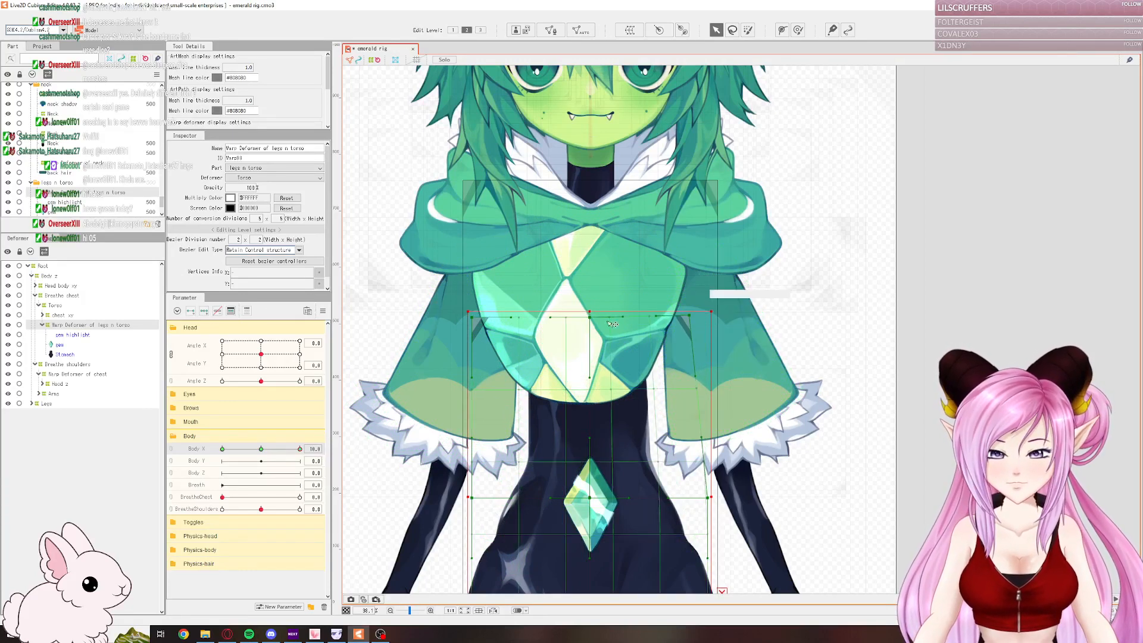
pyautogui.moveTo(590, 319); pyautogui.dragTo(579, 320)
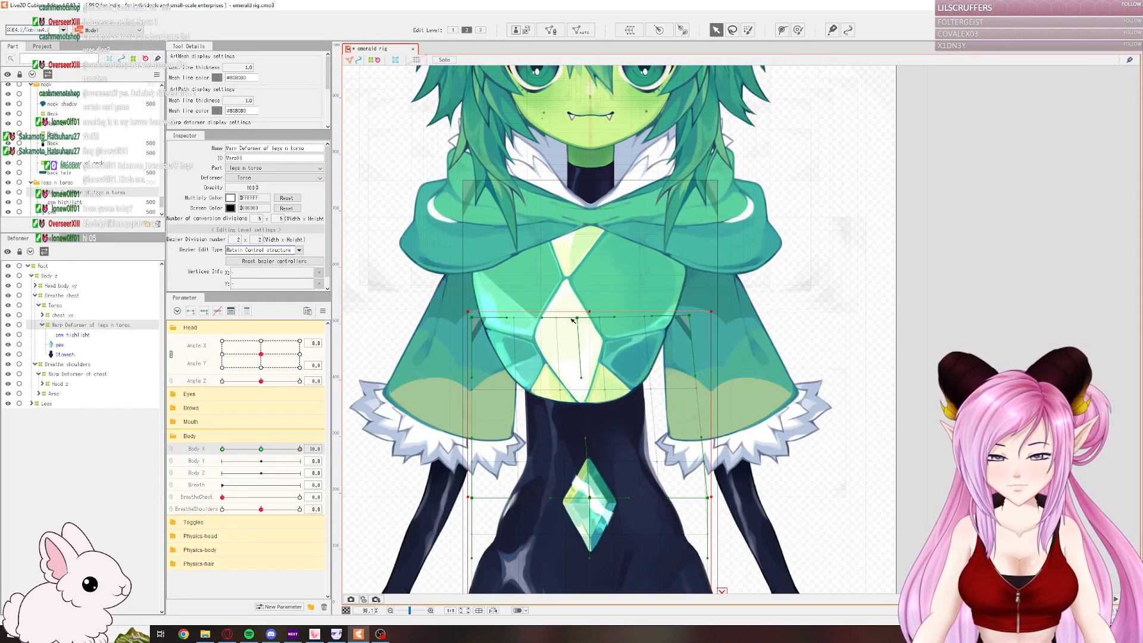
pyautogui.scroll(-2, 582, 321)
# - At Body X -10, shift the legs n torso deformer's upper centre right, adjust both upper corners, and return Body X to 0
pyautogui.moveTo(297, 452); pyautogui.dragTo(145, 458)
pyautogui.scroll(2, 586, 318)
pyautogui.moveTo(580, 318); pyautogui.dragTo(590, 319)
pyautogui.moveTo(463, 318); pyautogui.dragTo(489, 320)
pyautogui.moveTo(708, 321); pyautogui.dragTo(721, 322)
pyautogui.scroll(-3, 482, 330)
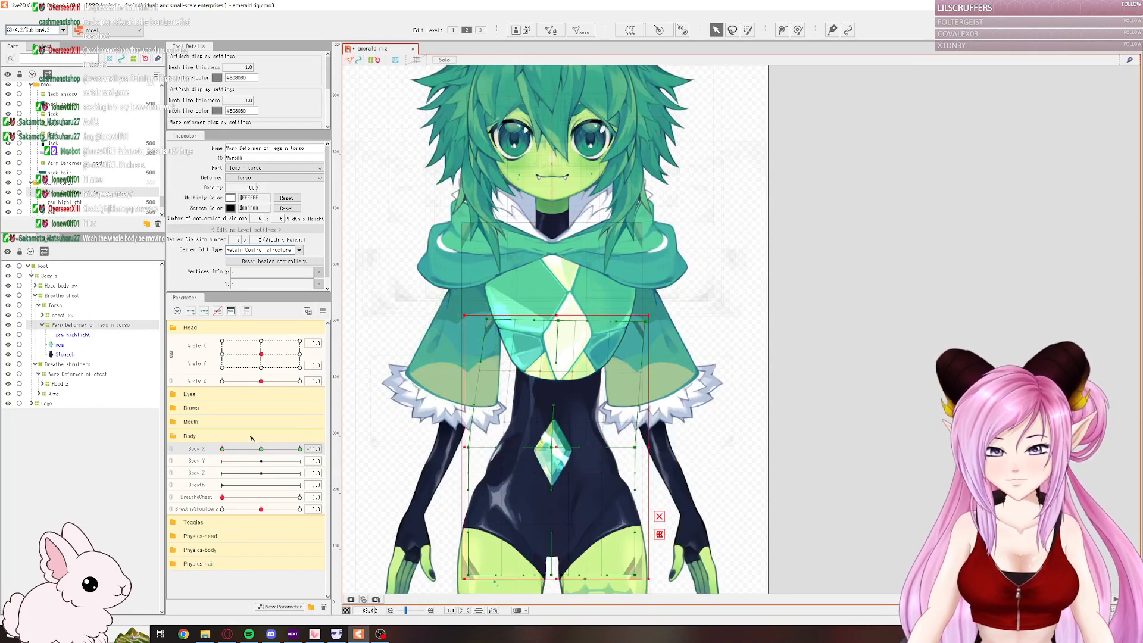
pyautogui.moveTo(223, 449); pyautogui.dragTo(261, 450)
# - Expand Hood z, select the Hood deformer, add three Body X keyforms to it, and move Body X to 10
pyautogui.scroll(-2, 517, 444)
pyautogui.scroll(2, 465, 265)
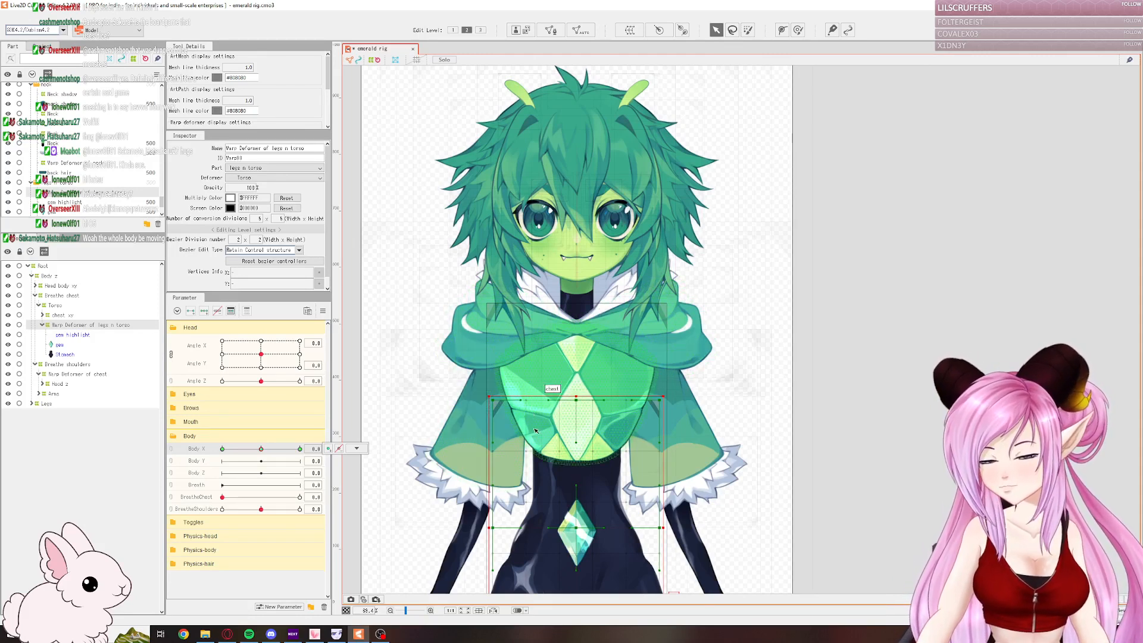
pyautogui.scroll(-2, 587, 296)
pyautogui.scroll(-3, 587, 296)
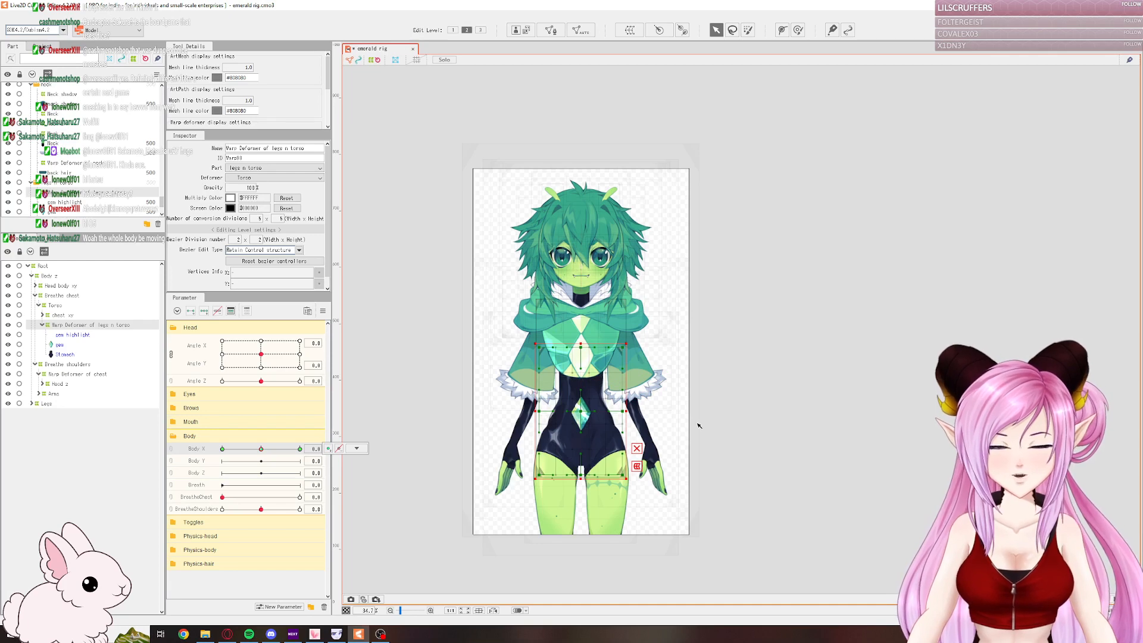
pyautogui.scroll(5, 587, 321)
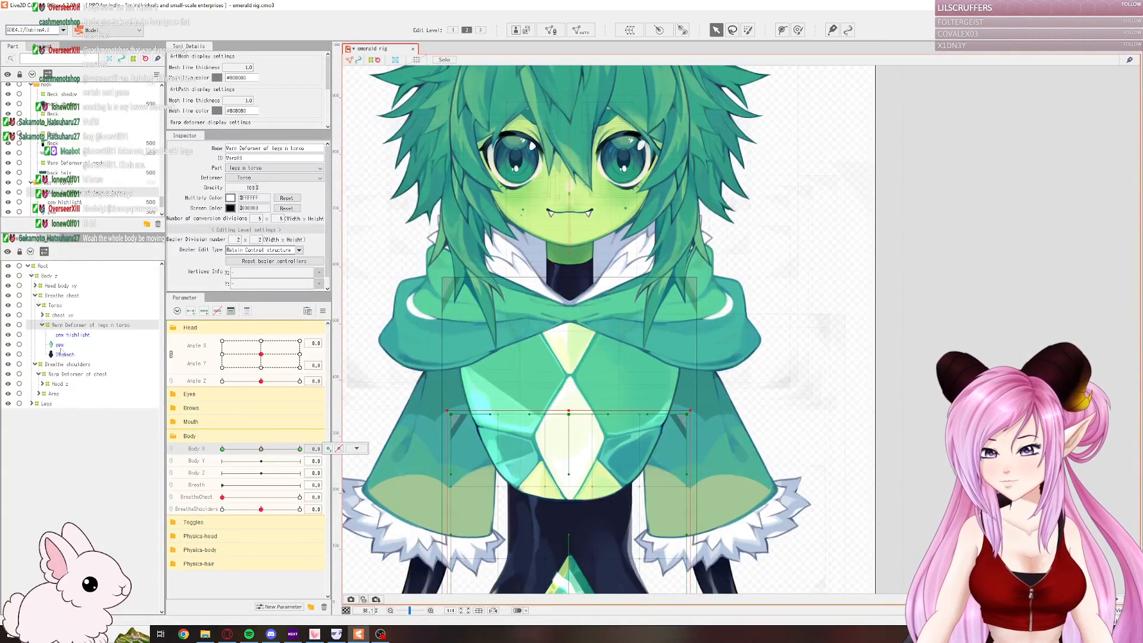
pyautogui.click(43, 384)
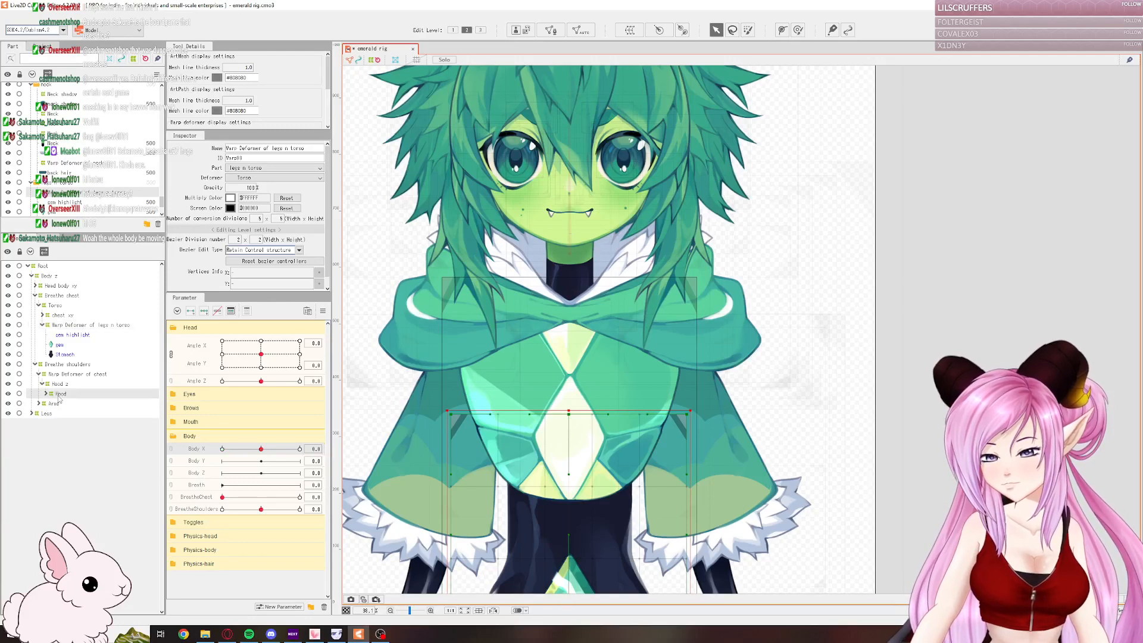
pyautogui.click(60, 394)
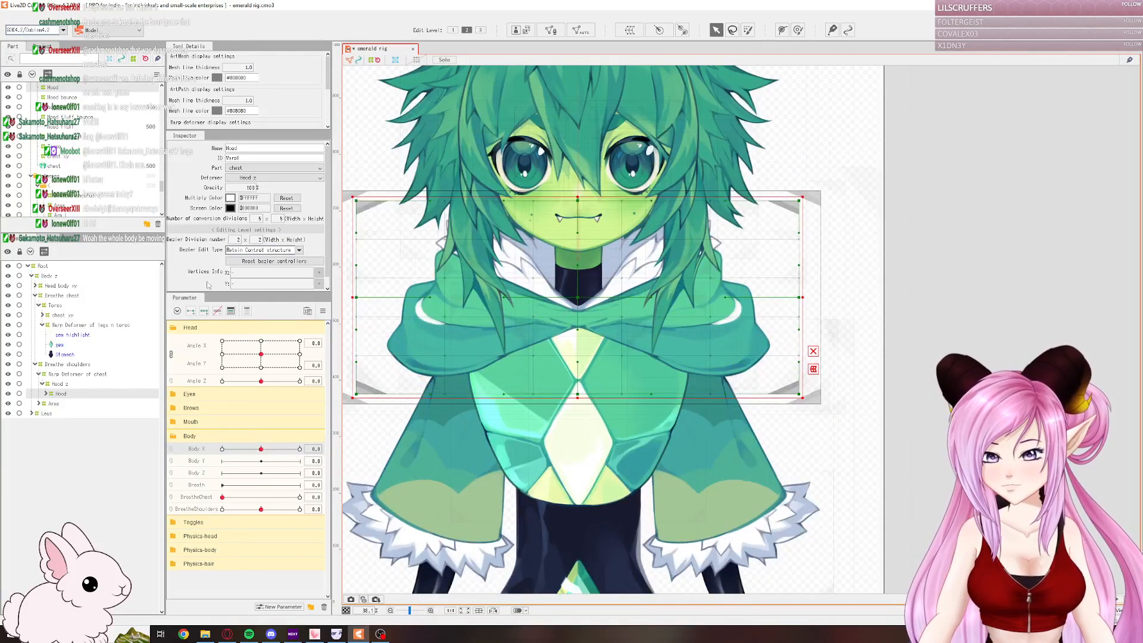
pyautogui.moveTo(262, 451); pyautogui.dragTo(304, 451)
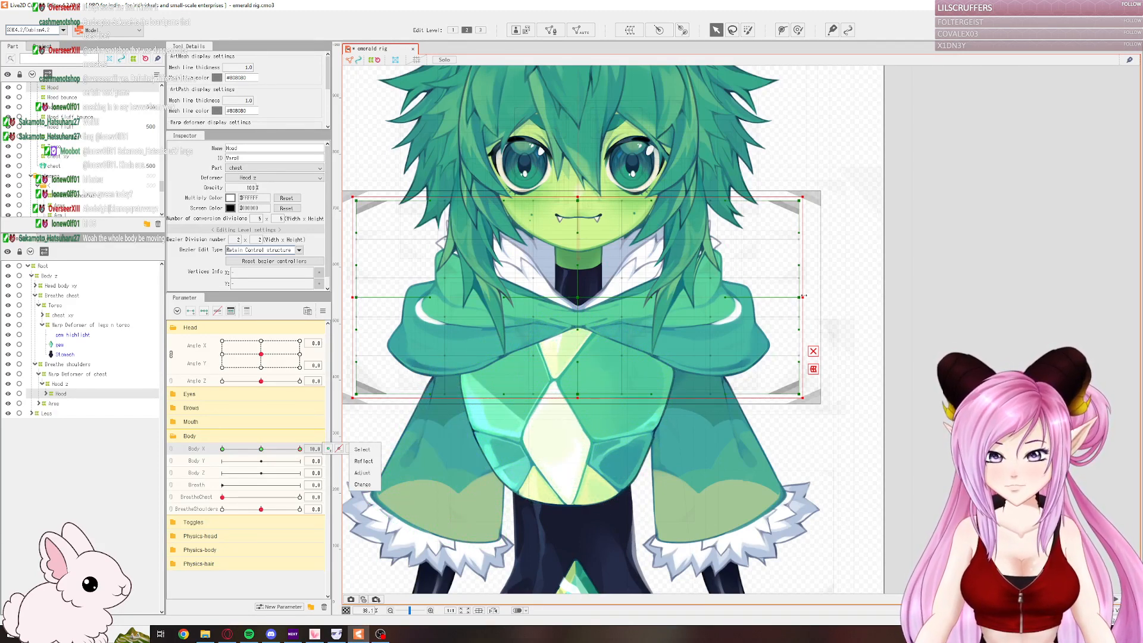
# - Shift the Hood deformer's middle column of control points left at Body X 10, following the chest gem's centre line
pyautogui.scroll(10, 607, 304)
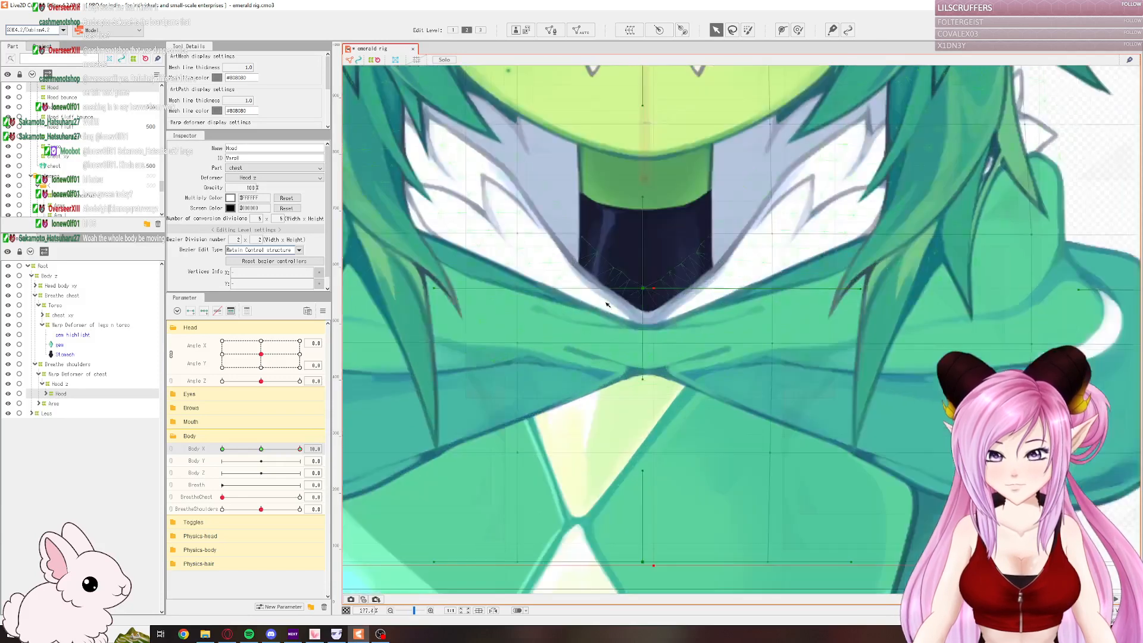
pyautogui.scroll(-4, 647, 292)
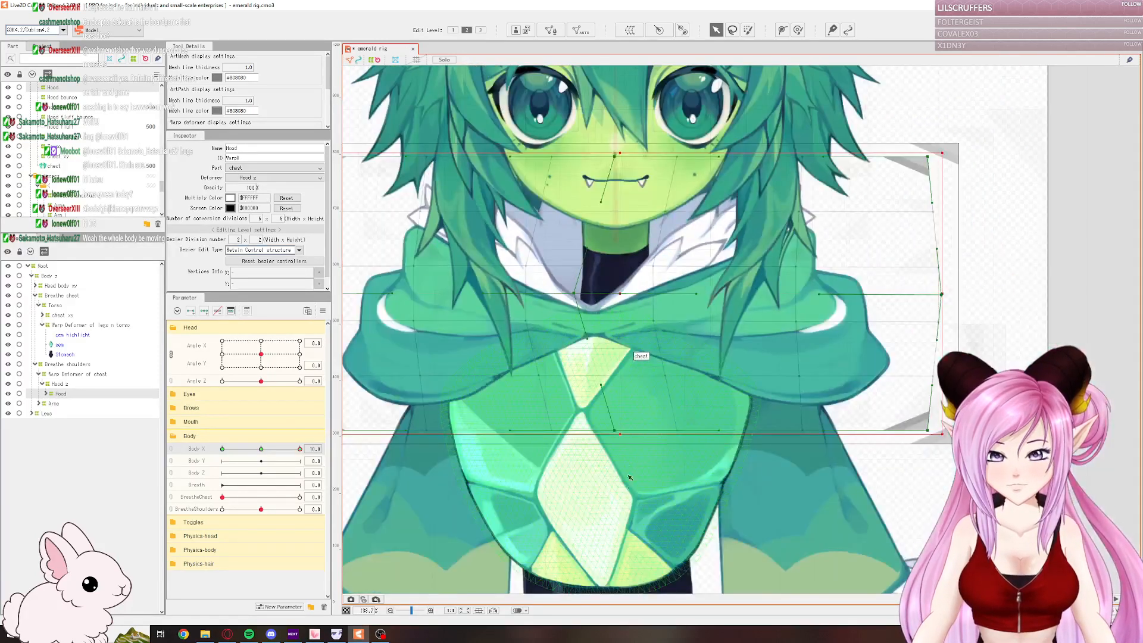
pyautogui.moveTo(616, 431); pyautogui.dragTo(580, 434)
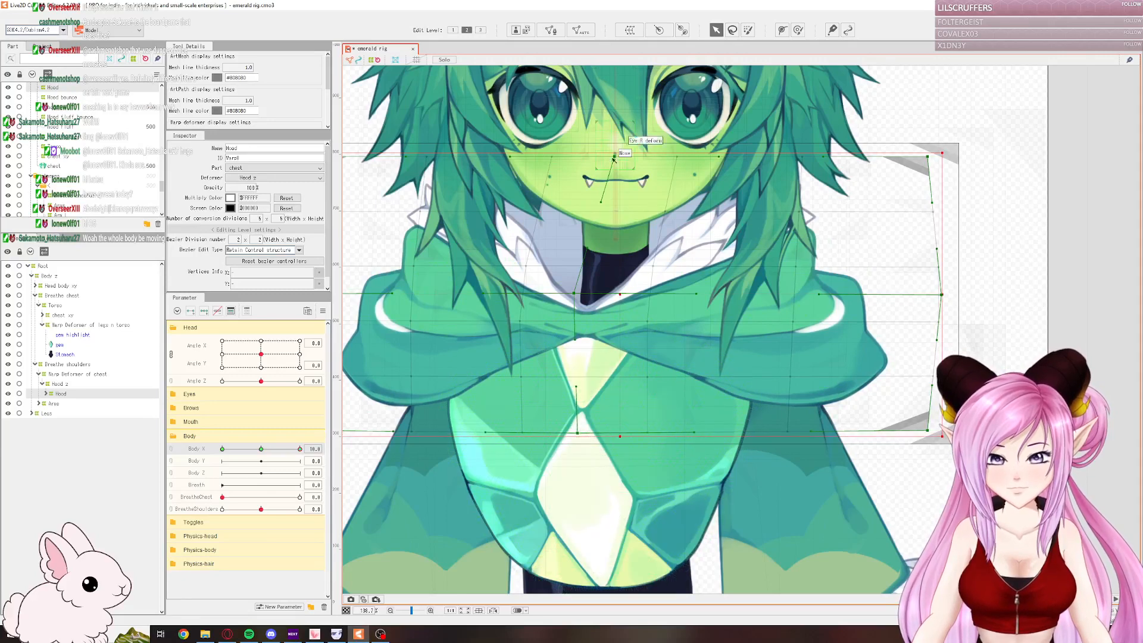
pyautogui.moveTo(620, 159); pyautogui.dragTo(589, 162)
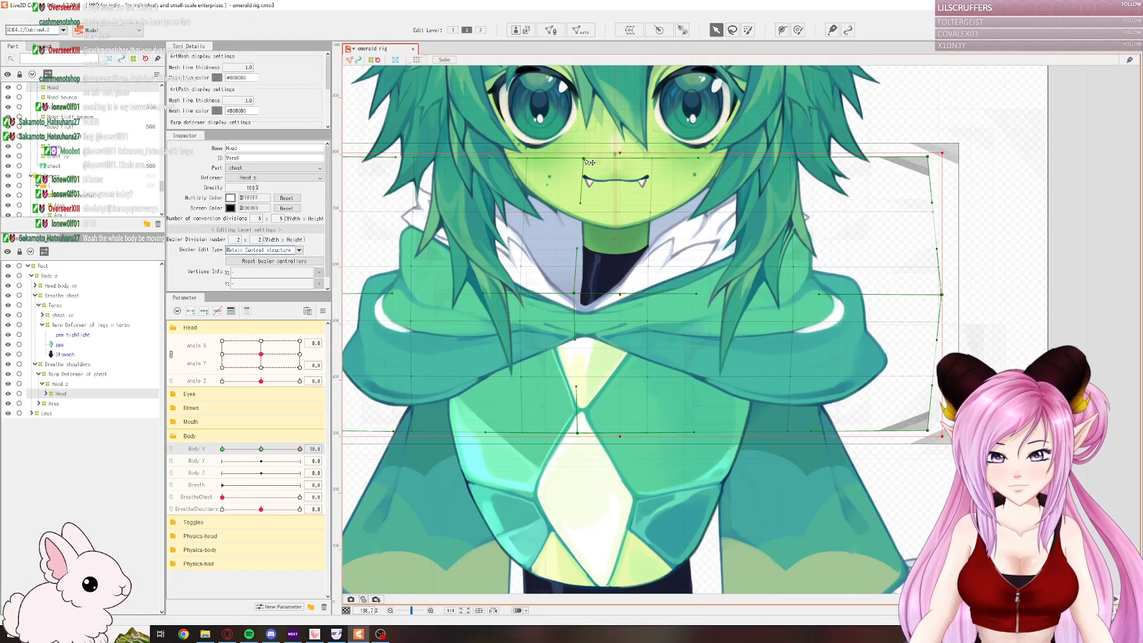
# - Pull the Hood deformer's left edge and right middle point inward at Body X 10, and check the turn by sweeping Body X
pyautogui.scroll(-3, 602, 189)
pyautogui.moveTo(392, 271); pyautogui.dragTo(407, 272)
pyautogui.moveTo(397, 366); pyautogui.dragTo(410, 368)
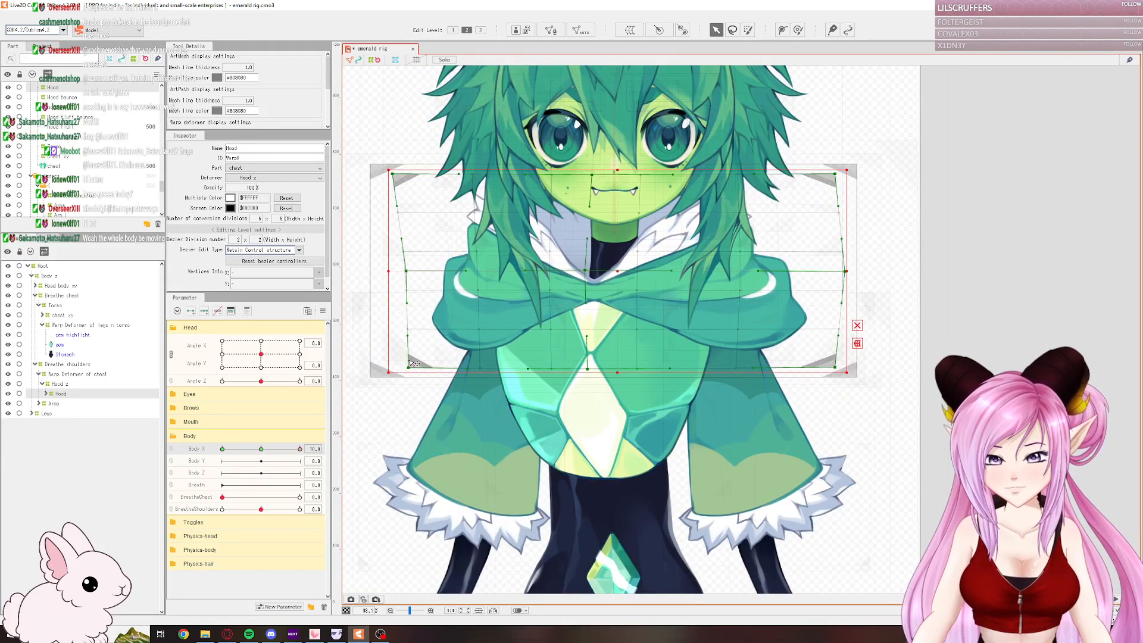
pyautogui.moveTo(393, 175); pyautogui.dragTo(407, 175)
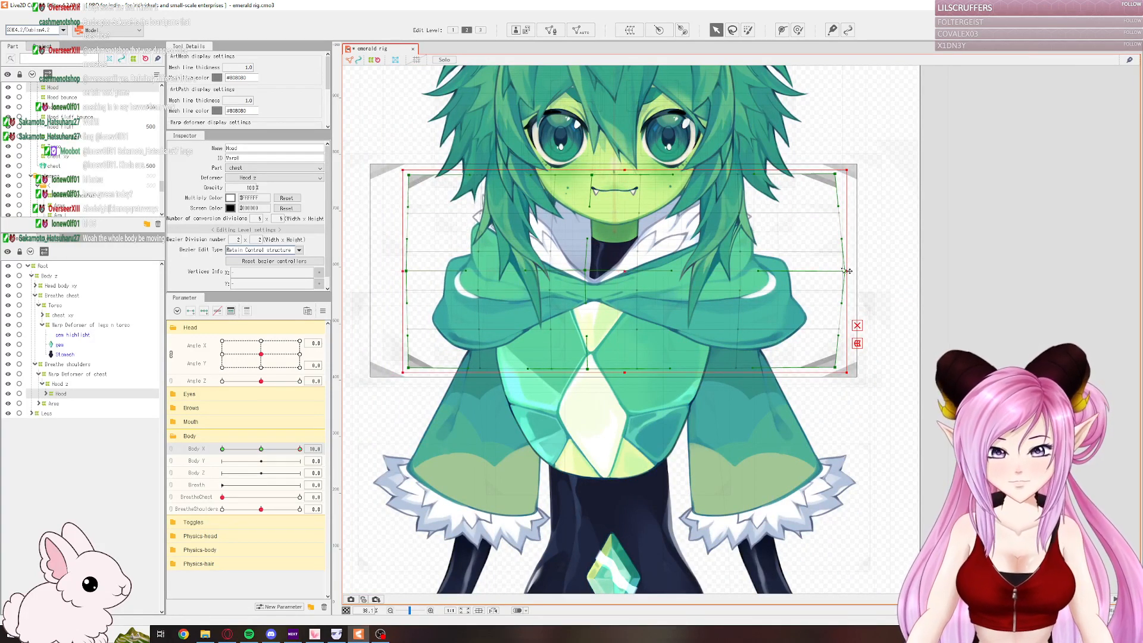
pyautogui.moveTo(845, 272); pyautogui.dragTo(832, 270)
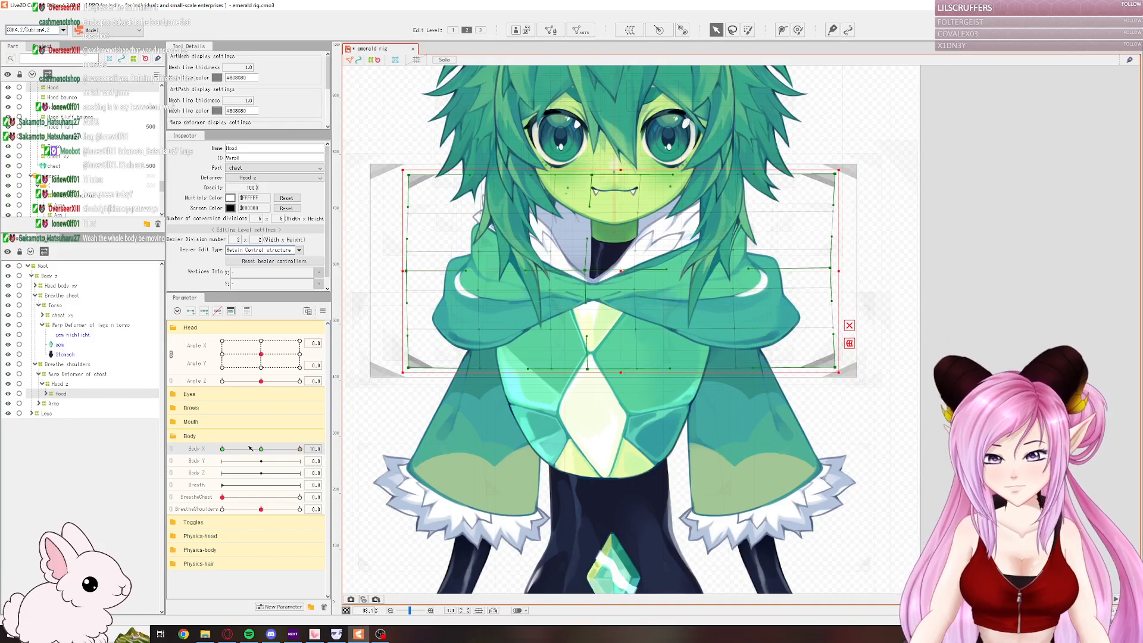
pyautogui.moveTo(250, 449); pyautogui.dragTo(319, 476)
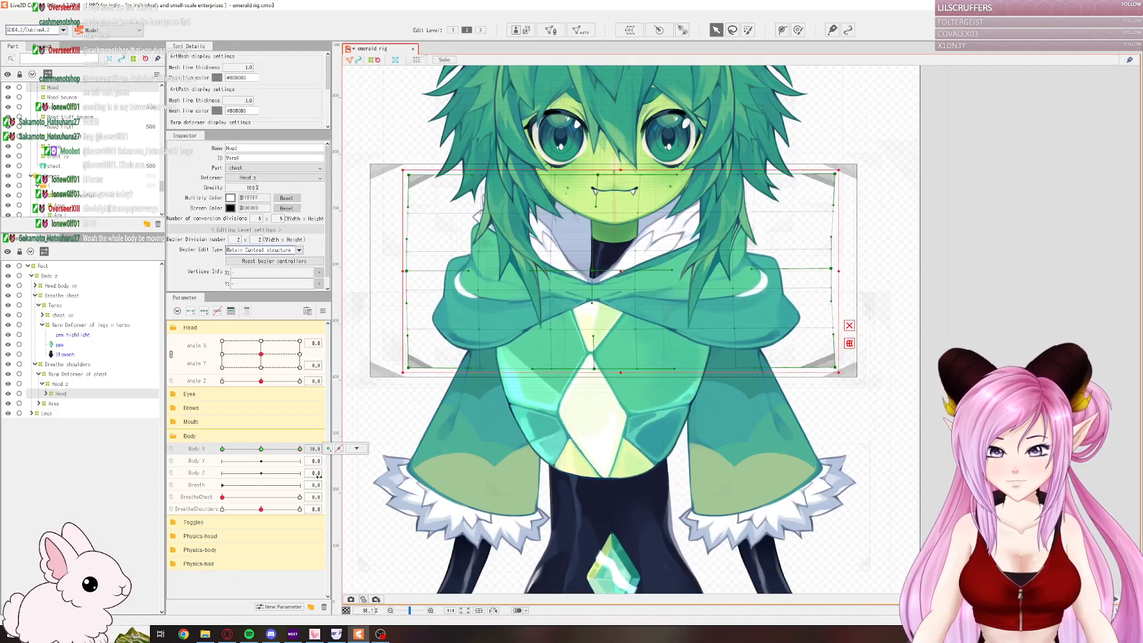
# - Reflect the Hood deformer's Body X 10 shape horizontally onto the opposite side, check it at Body X -10, and return Body X to 0
pyautogui.scroll(3, 598, 262)
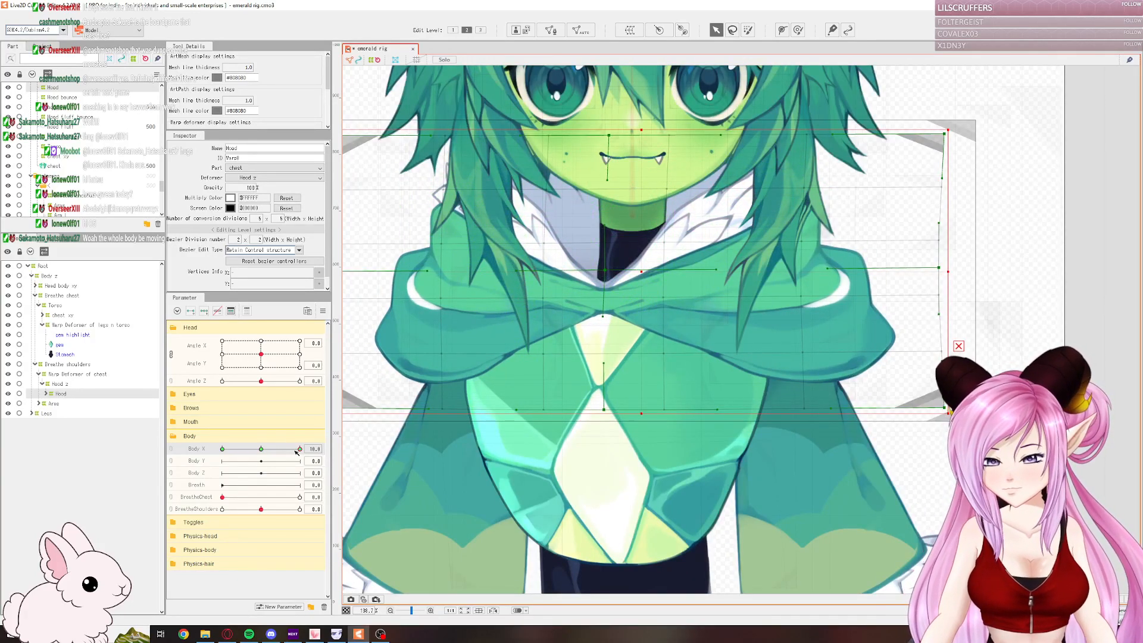
pyautogui.moveTo(297, 452)
pyautogui.mouseDown()
pyautogui.moveTo(257, 457)
pyautogui.moveTo(328, 460)
pyautogui.moveTo(268, 462)
pyautogui.moveTo(304, 461)
pyautogui.mouseUp()
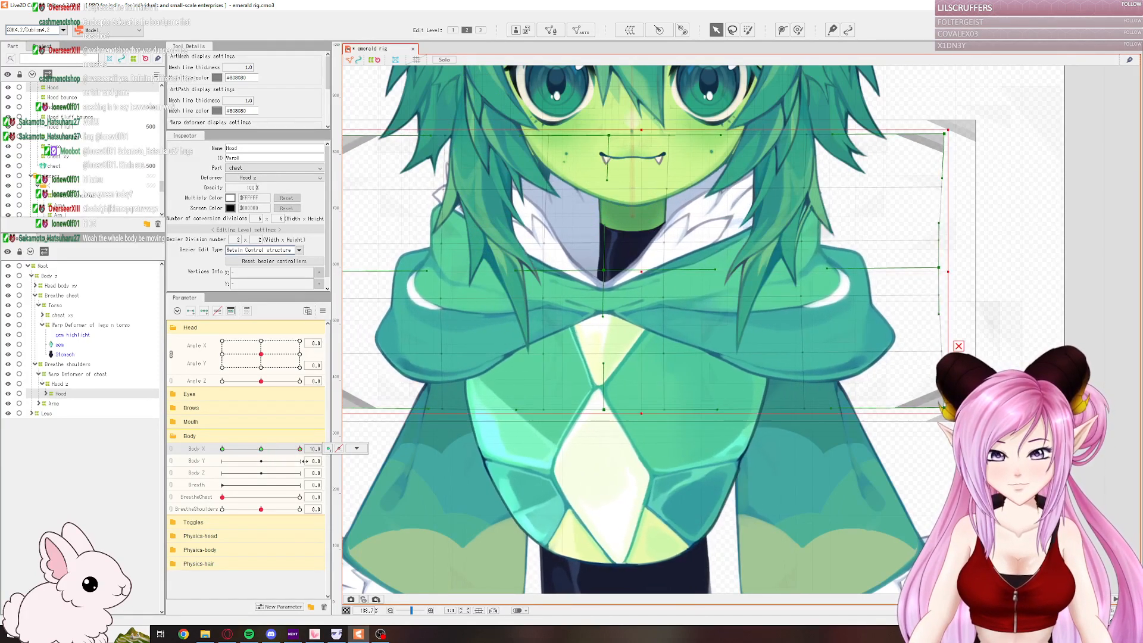
pyautogui.click(323, 311)
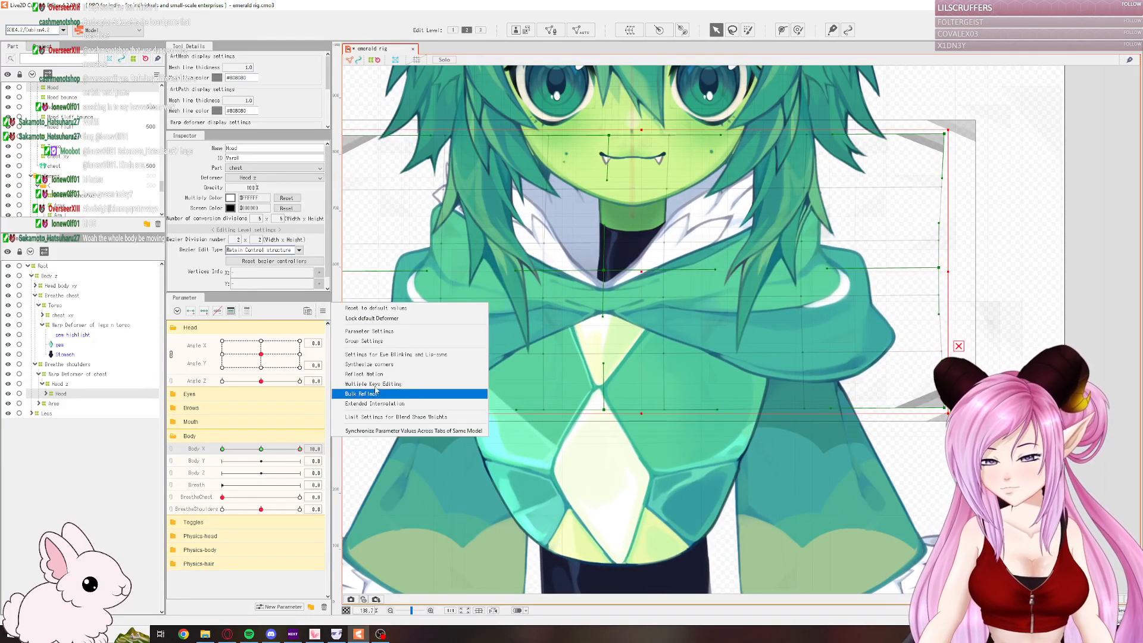
pyautogui.click(405, 373)
pyautogui.click(553, 401)
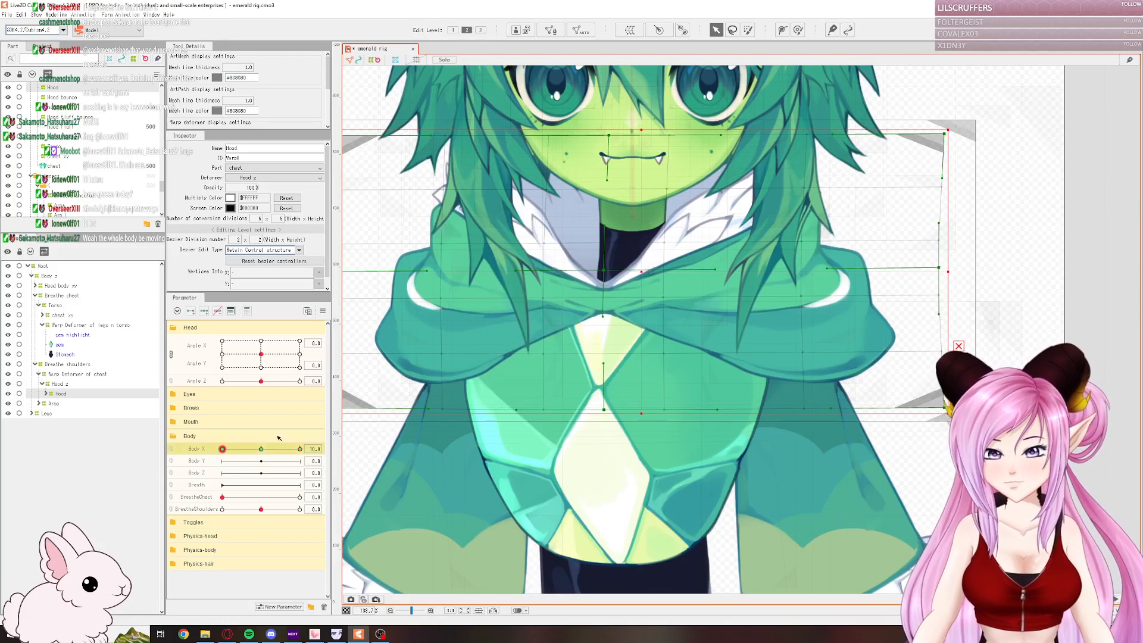
pyautogui.moveTo(300, 451); pyautogui.dragTo(148, 480)
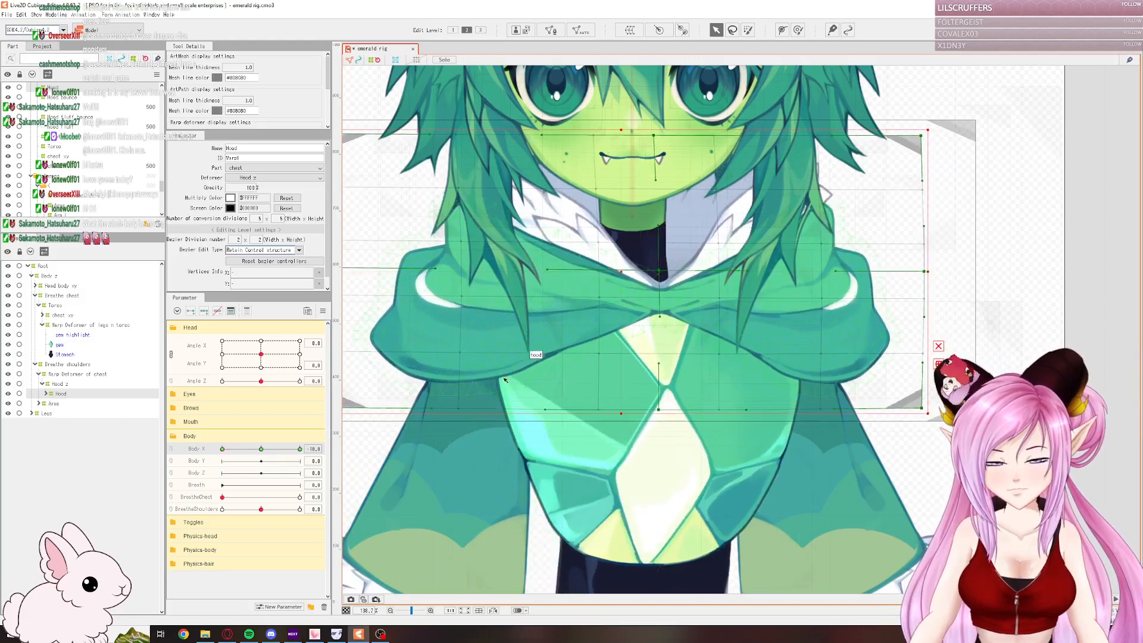
pyautogui.scroll(-2, 505, 380)
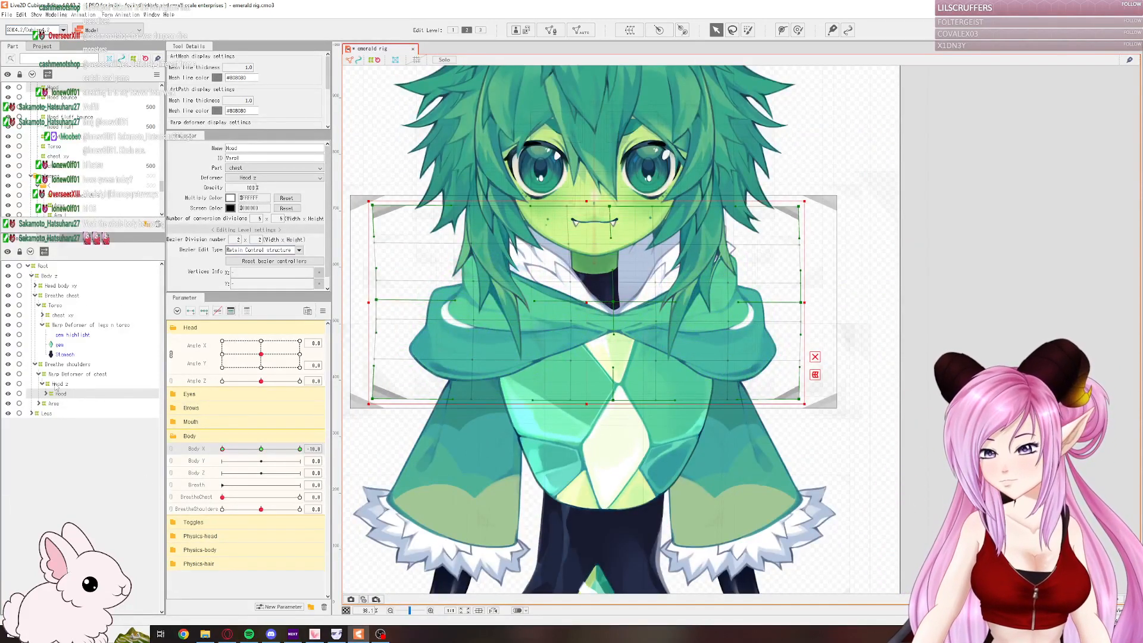
pyautogui.click(262, 449)
pyautogui.click(66, 384)
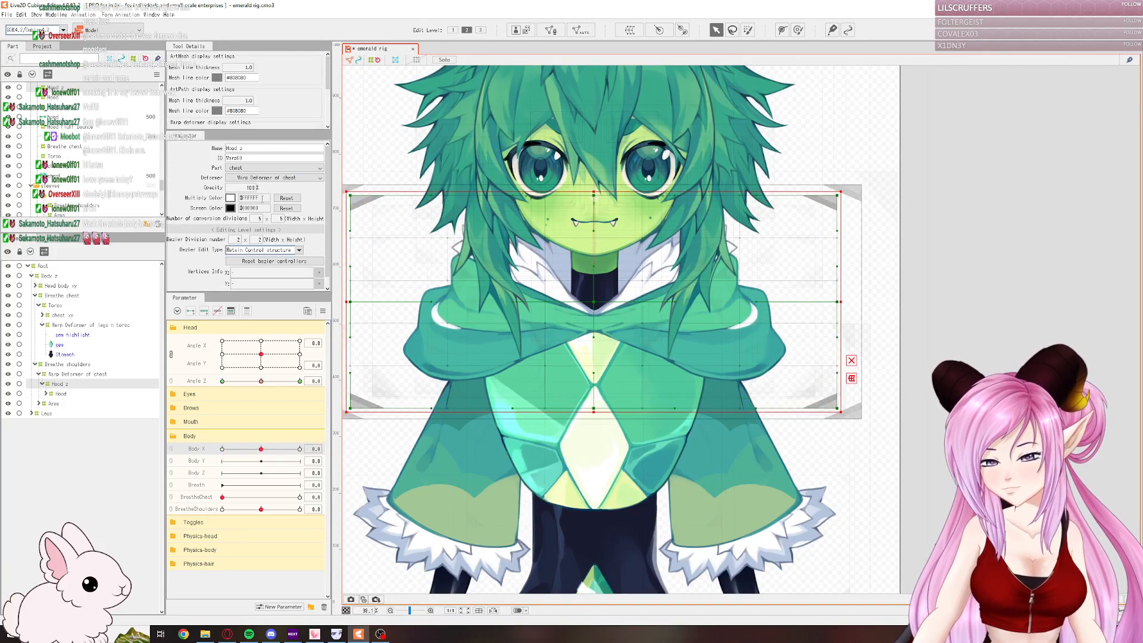
pyautogui.scroll(2, 612, 247)
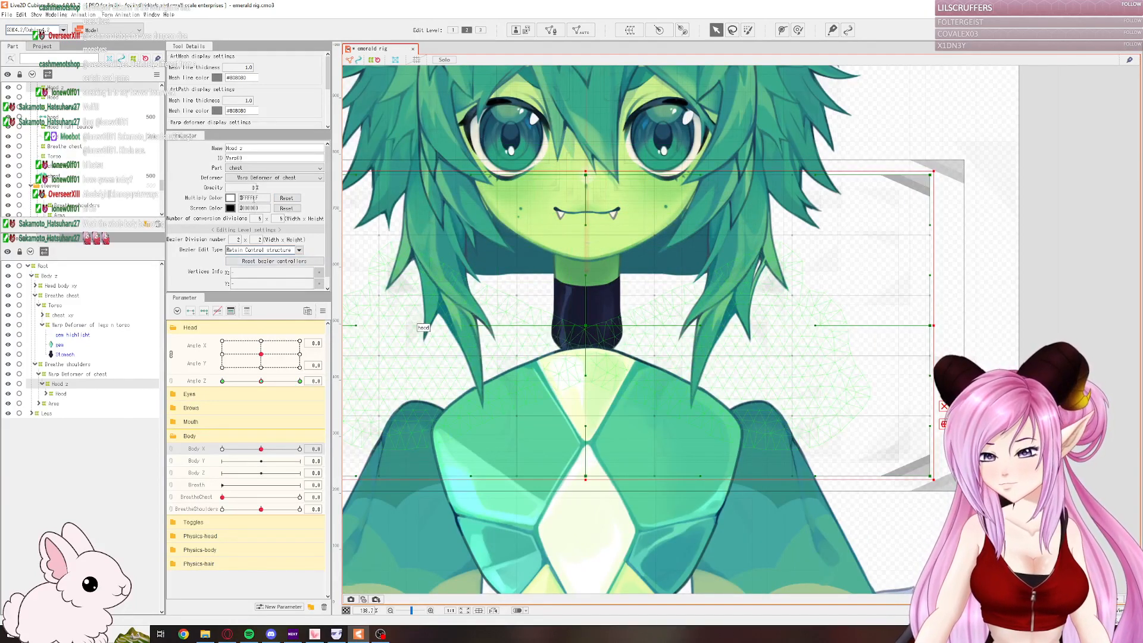
pyautogui.hotkey('ctrl', 'z')
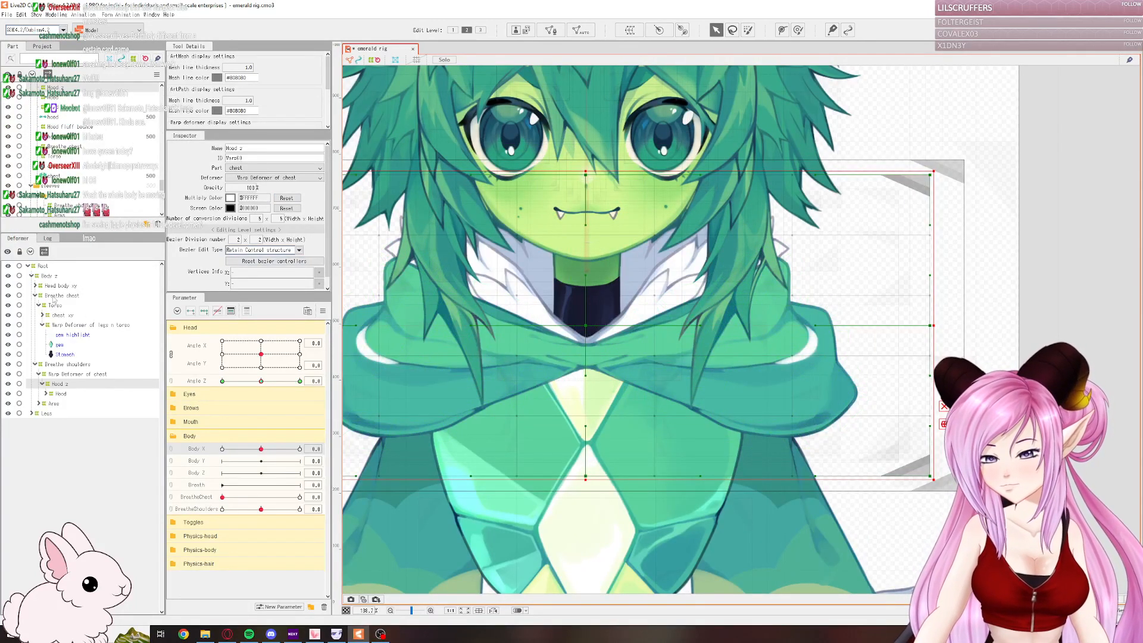
# - Select Head body xy, add three Body X keyforms, and shift the deformer left at Body X 10 so the head follows the turned neck
pyautogui.click(58, 296)
pyautogui.click(65, 286)
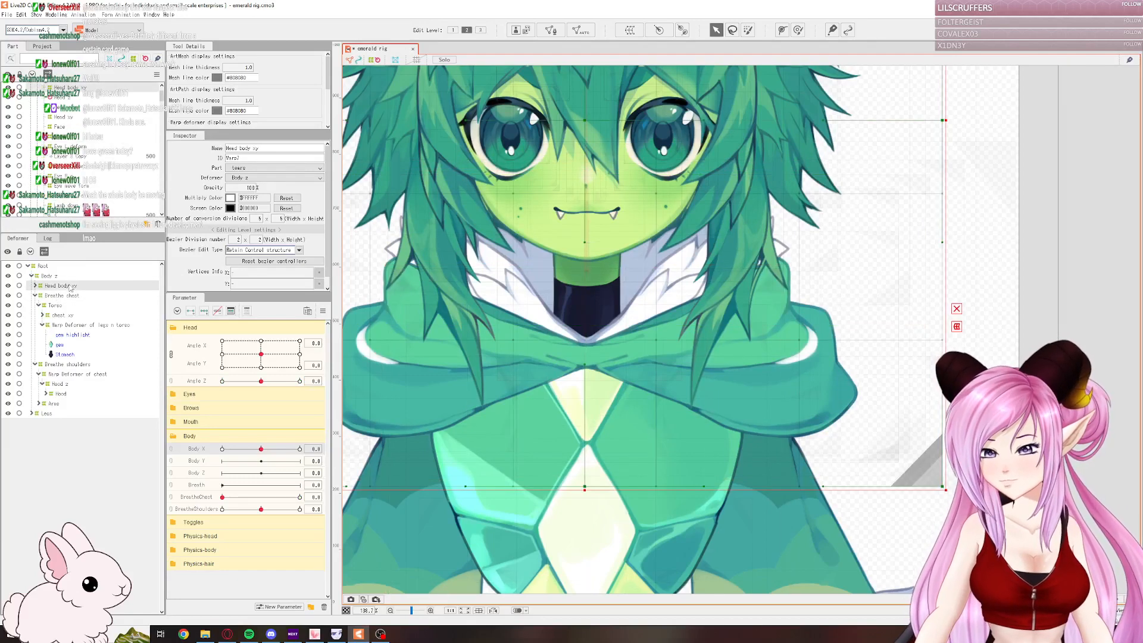
pyautogui.scroll(-2, 561, 279)
pyautogui.scroll(2, 519, 226)
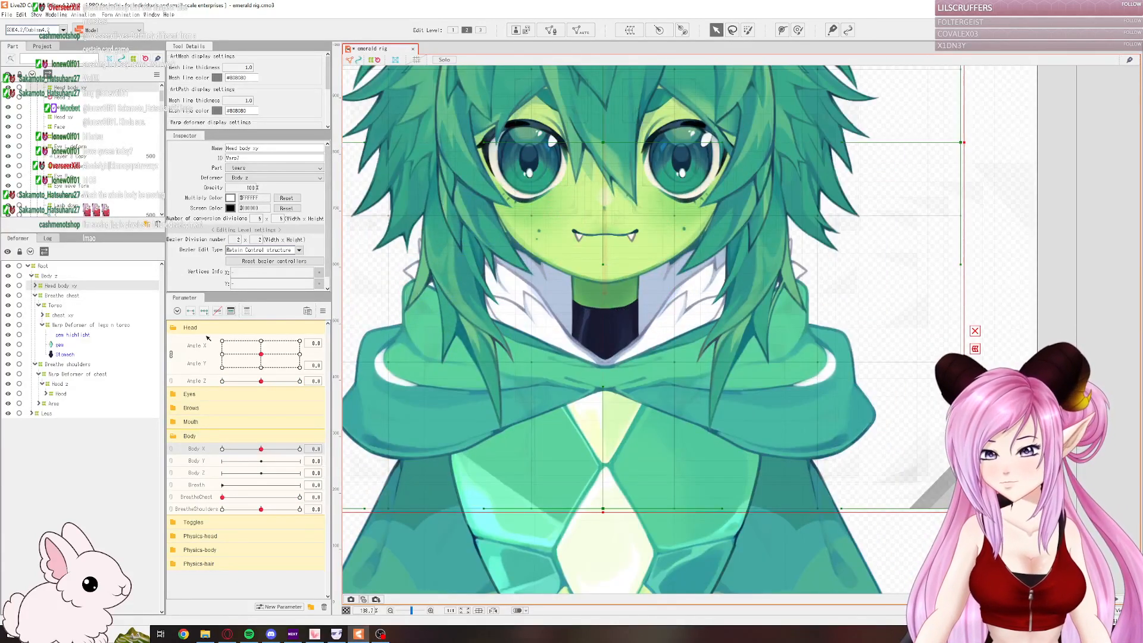
pyautogui.moveTo(260, 449); pyautogui.dragTo(354, 459)
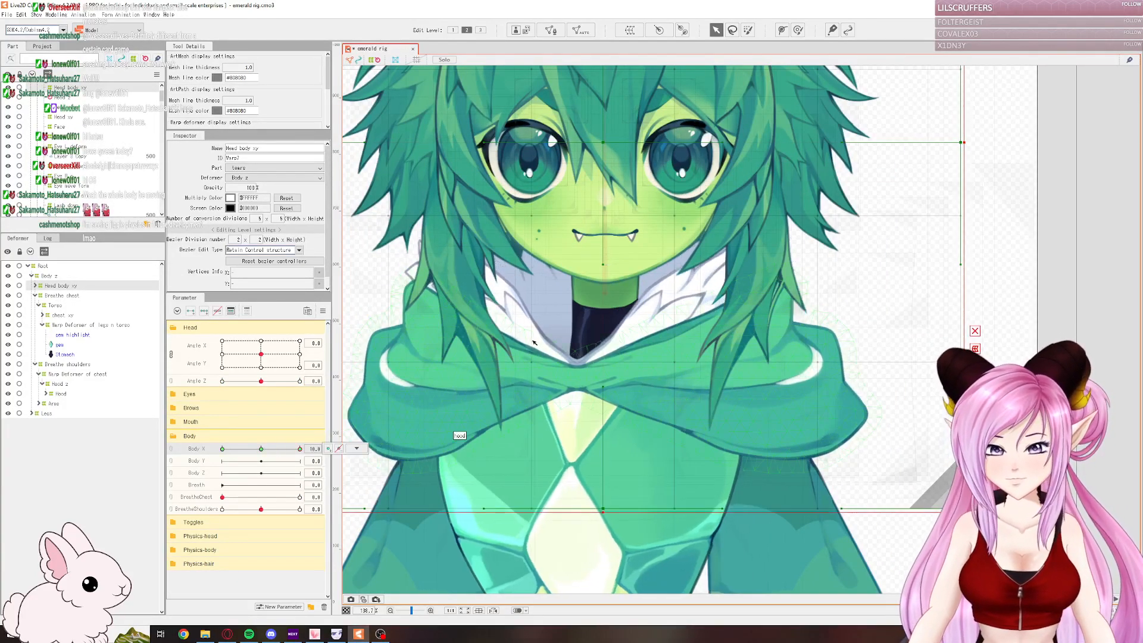
pyautogui.moveTo(599, 147); pyautogui.dragTo(578, 140)
pyautogui.scroll(-4, 576, 143)
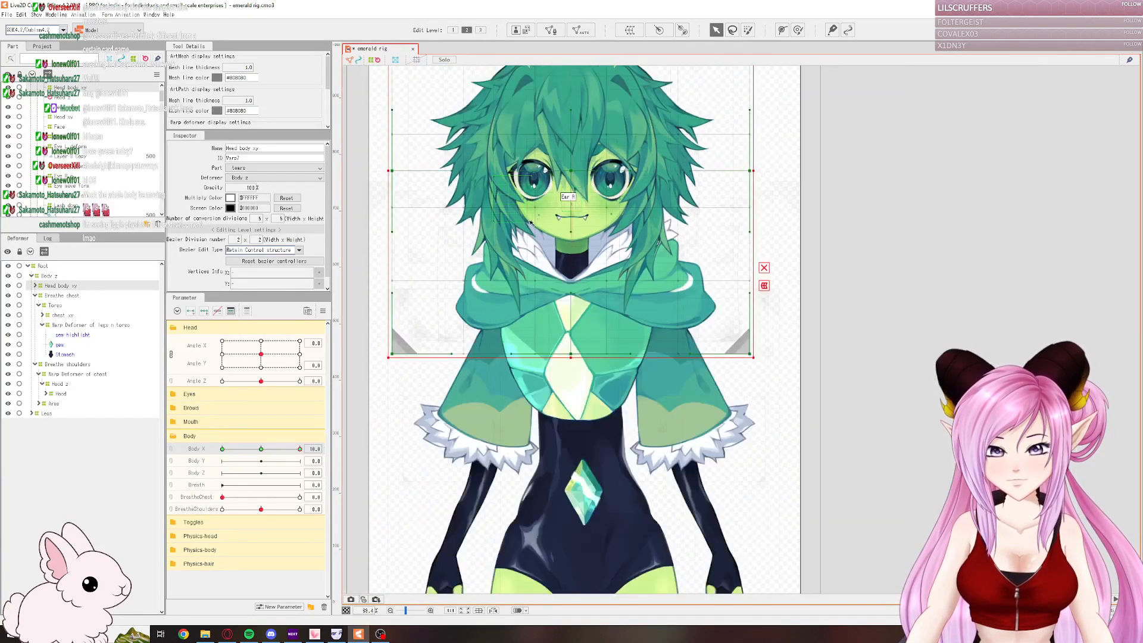
pyautogui.scroll(1, 570, 176)
pyautogui.moveTo(570, 176); pyautogui.dragTo(570, 176)
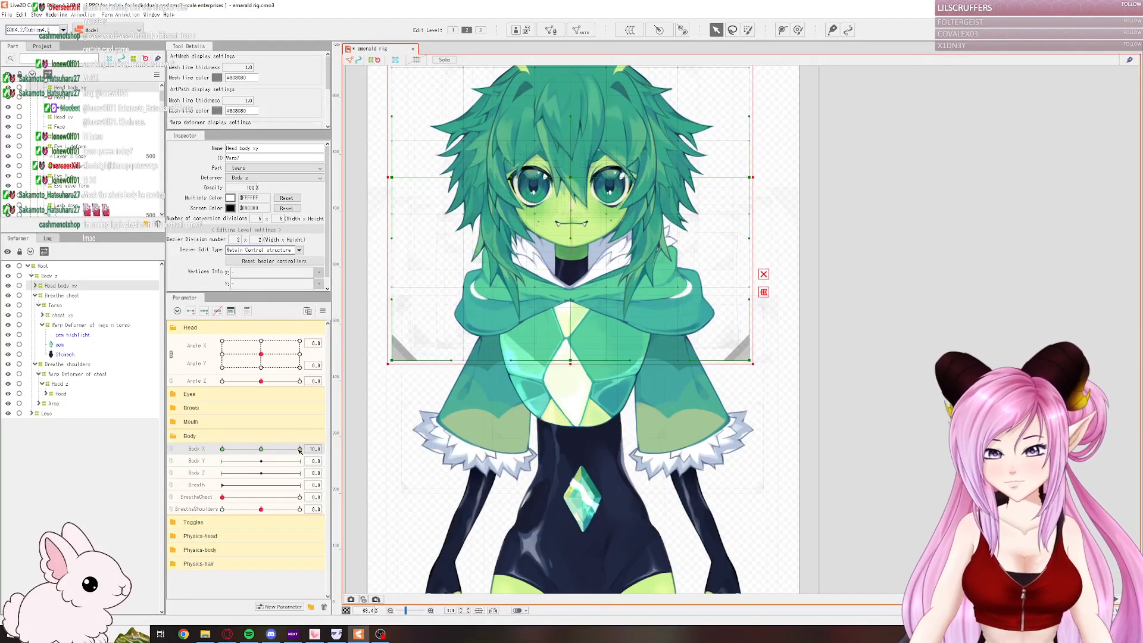
# - Reflect the Head body xy deformer's Body X 10 shape horizontally and check the result by sweeping Body X to -10
pyautogui.moveTo(300, 451)
pyautogui.mouseDown()
pyautogui.moveTo(239, 451)
pyautogui.moveTo(302, 451)
pyautogui.mouseUp()
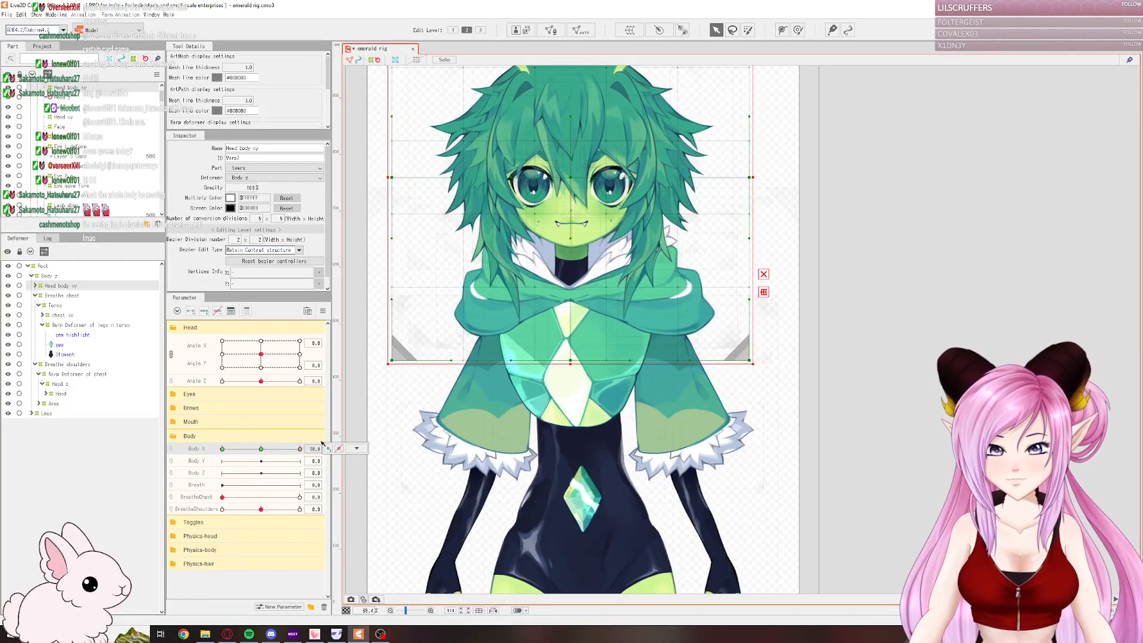
pyautogui.click(330, 307)
pyautogui.click(367, 378)
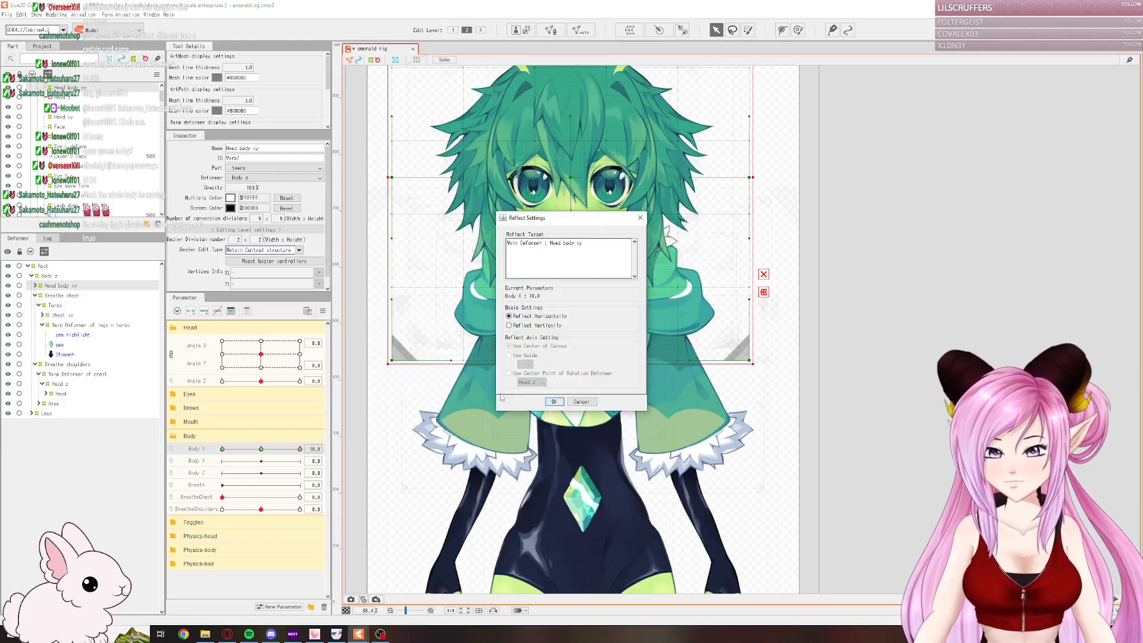
pyautogui.click(548, 402)
pyautogui.moveTo(300, 449); pyautogui.dragTo(179, 493)
pyautogui.scroll(-2, 561, 260)
pyautogui.scroll(2, 567, 330)
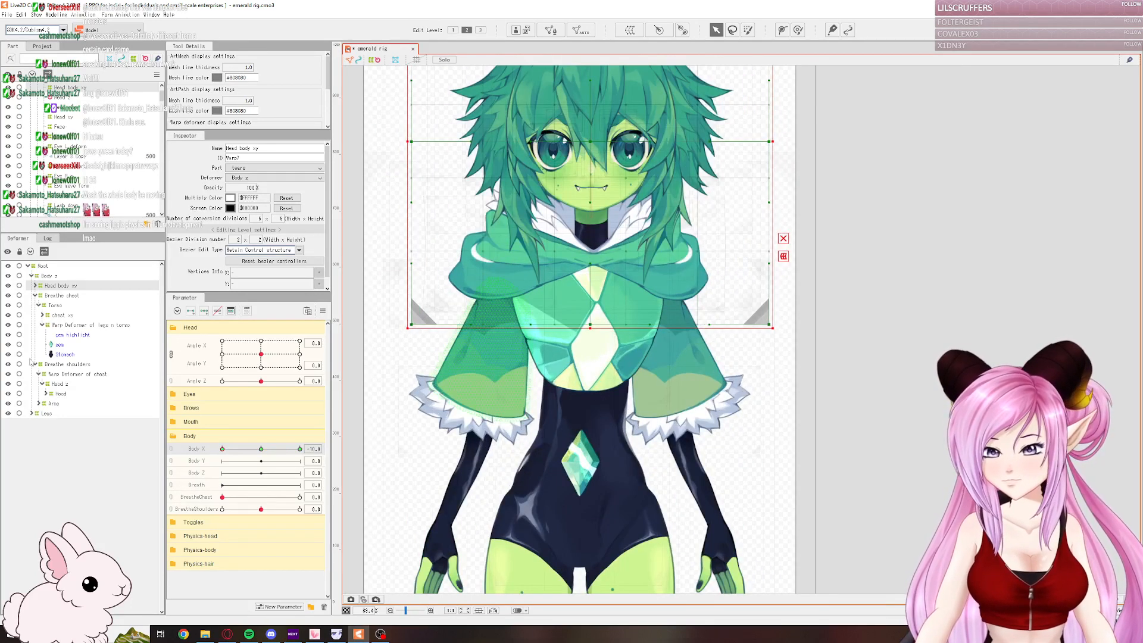
# - Expand Arms, select Arm L with Body X keyforms, shift its upper left corner and upper middle point right at Body X -10, and sweep Body X
pyautogui.click(39, 404)
pyautogui.click(54, 413)
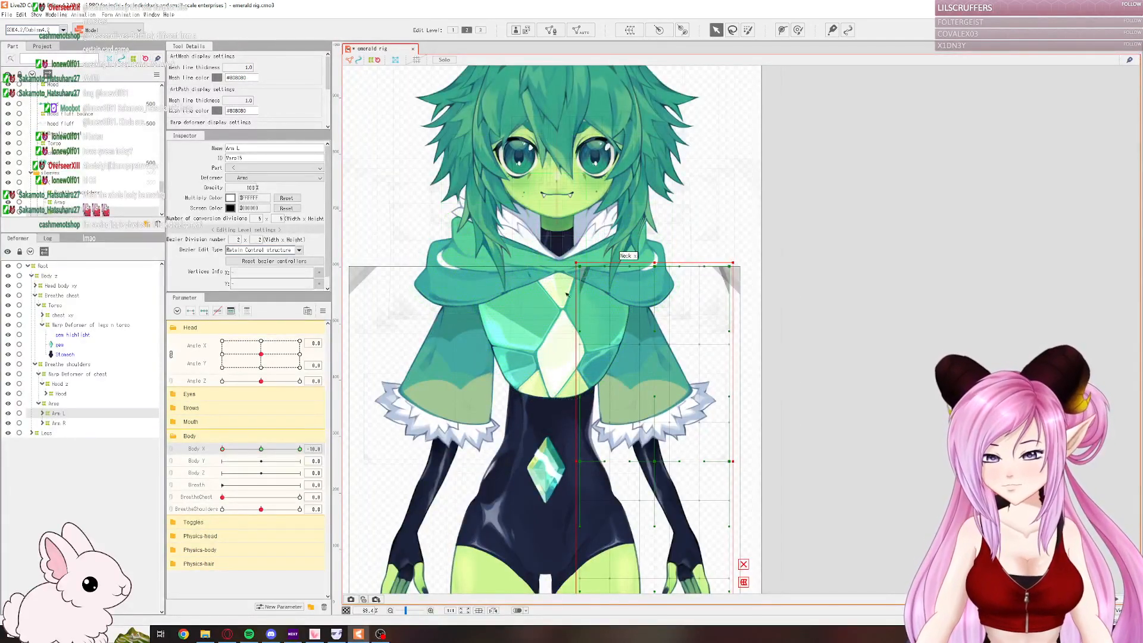
pyautogui.scroll(1, 582, 268)
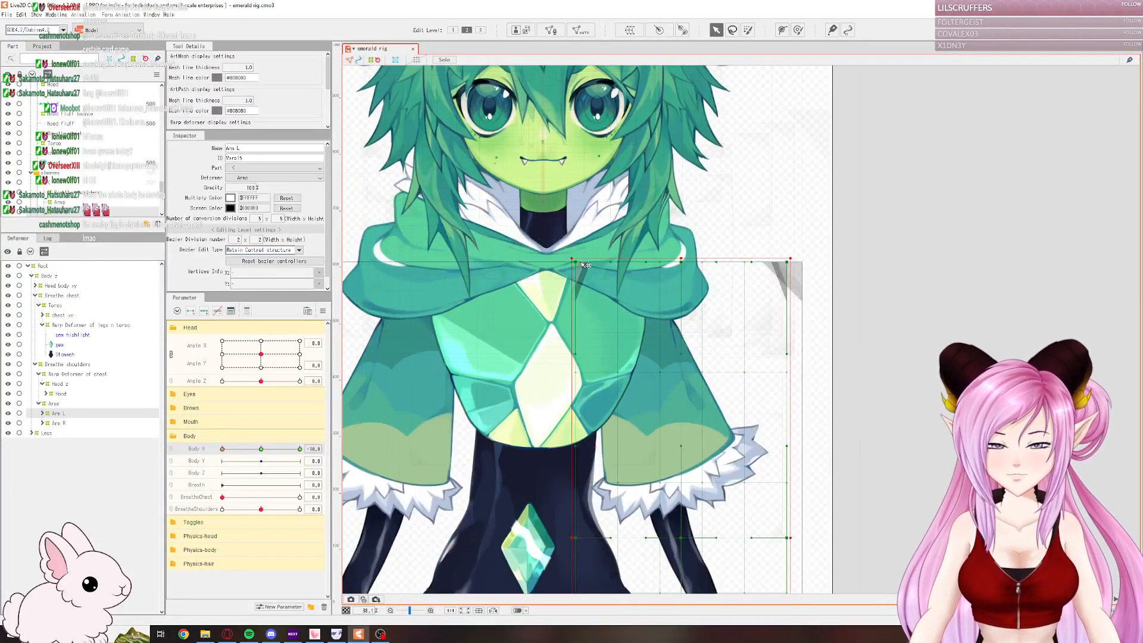
pyautogui.moveTo(586, 265); pyautogui.dragTo(707, 265)
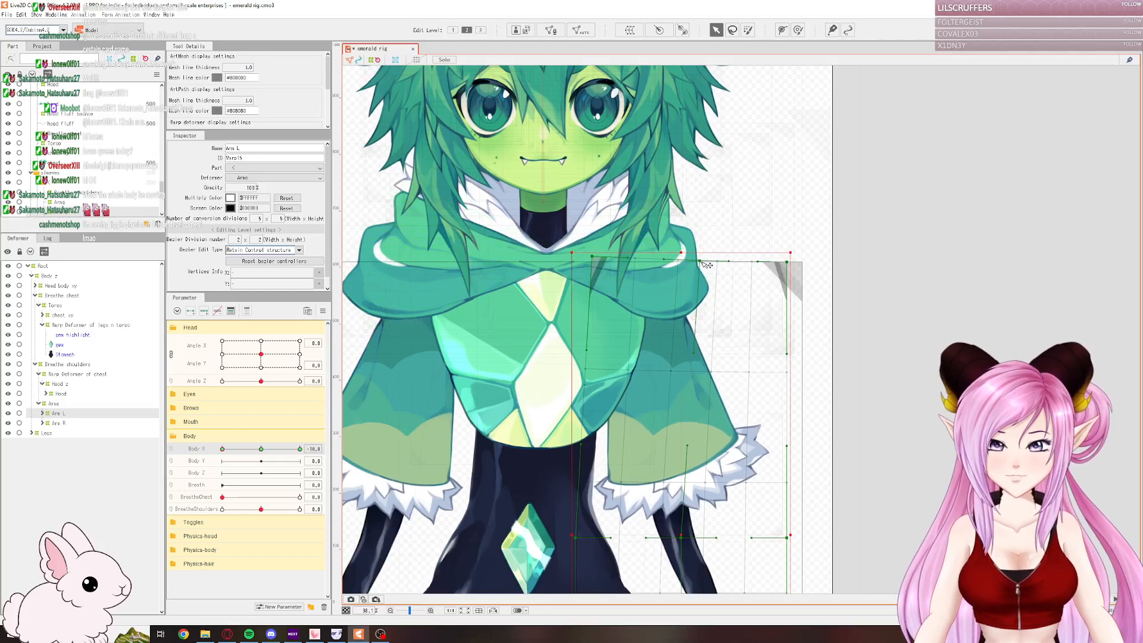
pyautogui.scroll(-1, 633, 292)
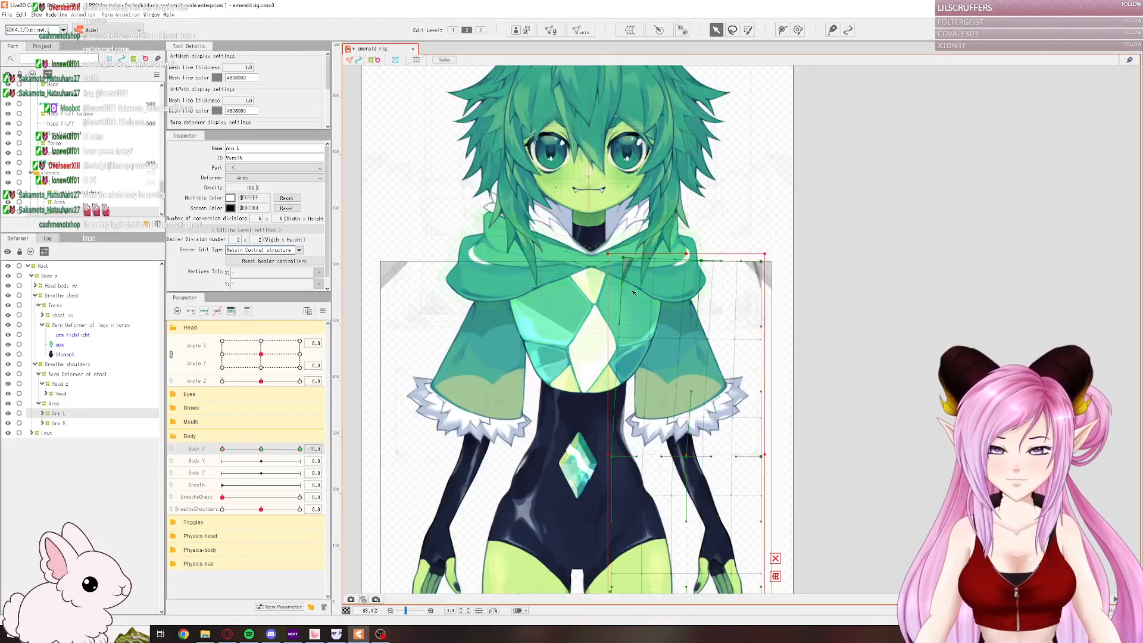
pyautogui.click(260, 449)
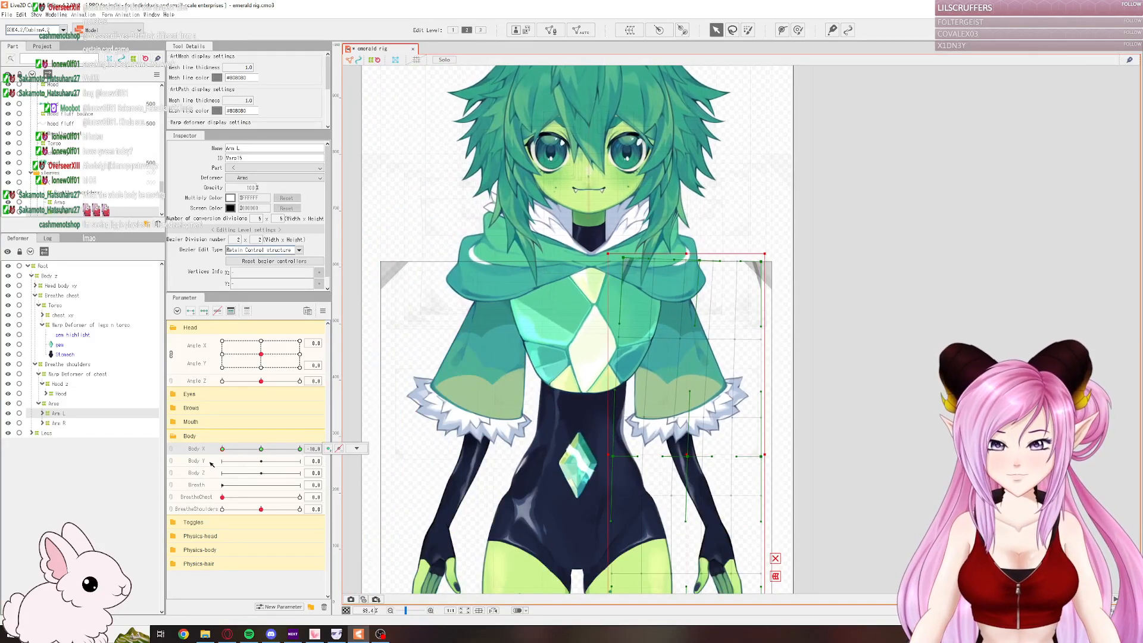
pyautogui.scroll(1, 693, 270)
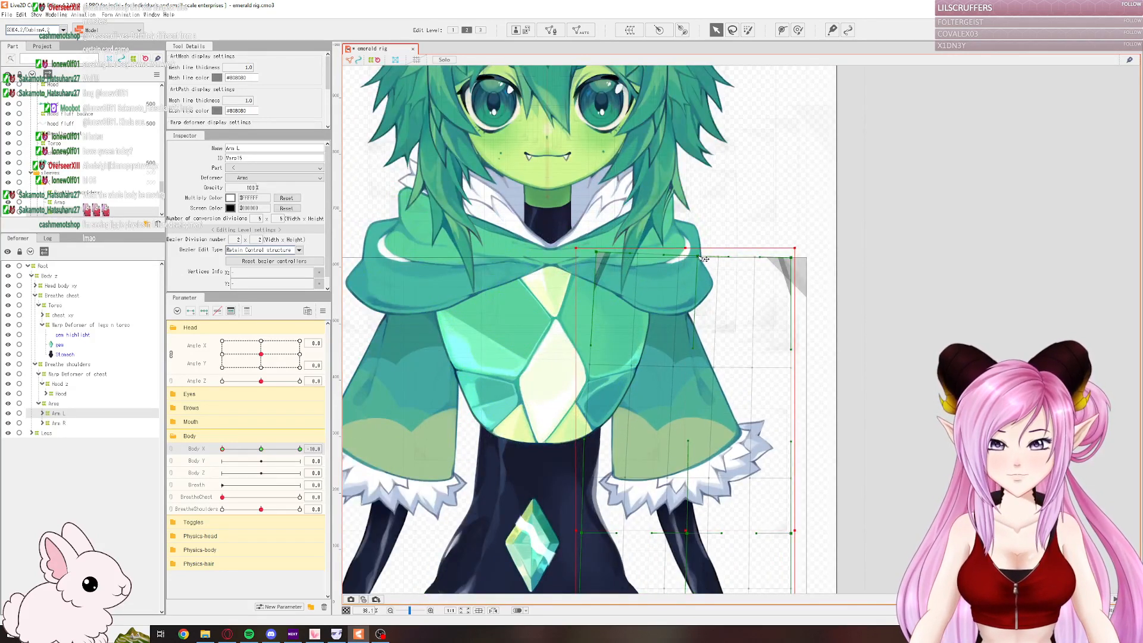
pyautogui.scroll(-1, 708, 260)
pyautogui.moveTo(222, 449); pyautogui.dragTo(204, 481)
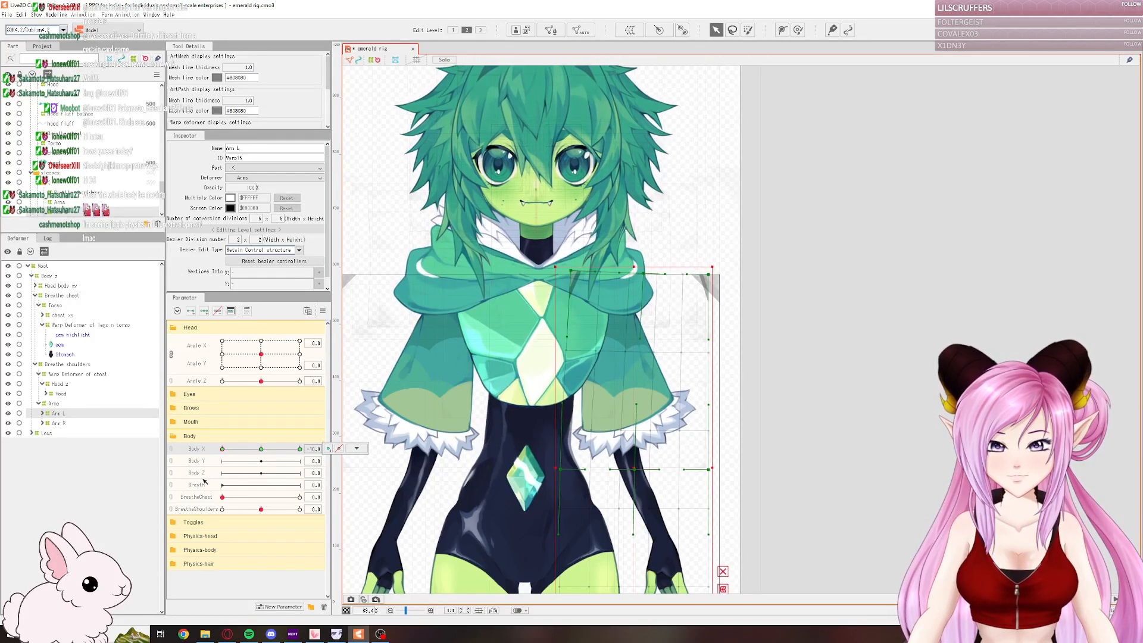
# - Select Arm R and shift its deformer's upper right corner and upper middle point right at Body X -10
pyautogui.click(67, 423)
pyautogui.scroll(2, 455, 291)
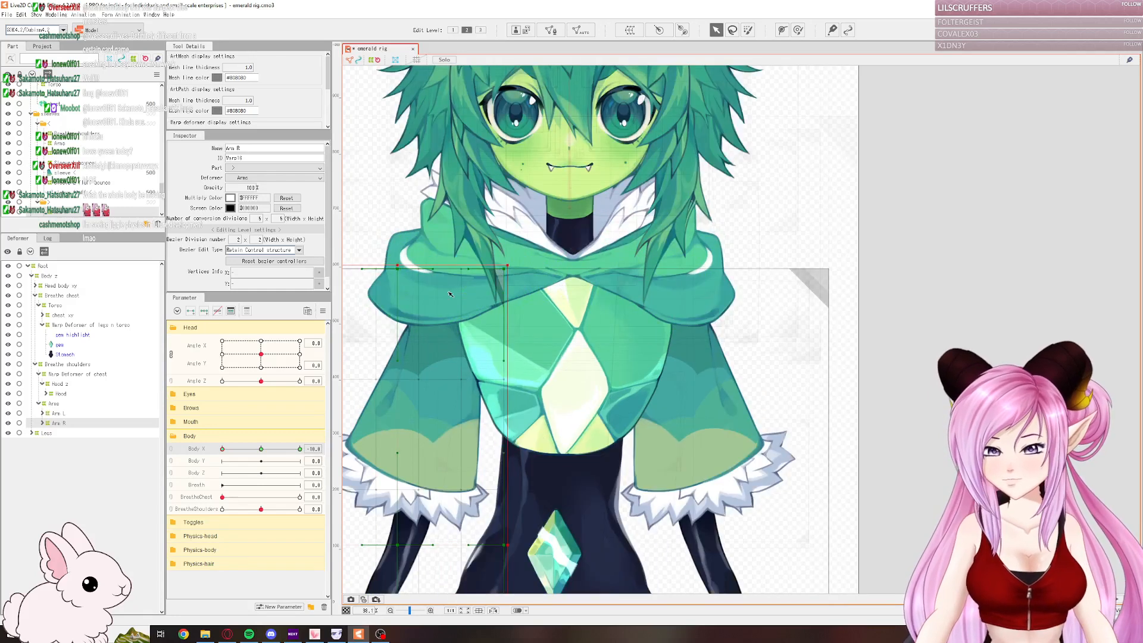
pyautogui.scroll(-3, 464, 291)
pyautogui.scroll(3, 476, 291)
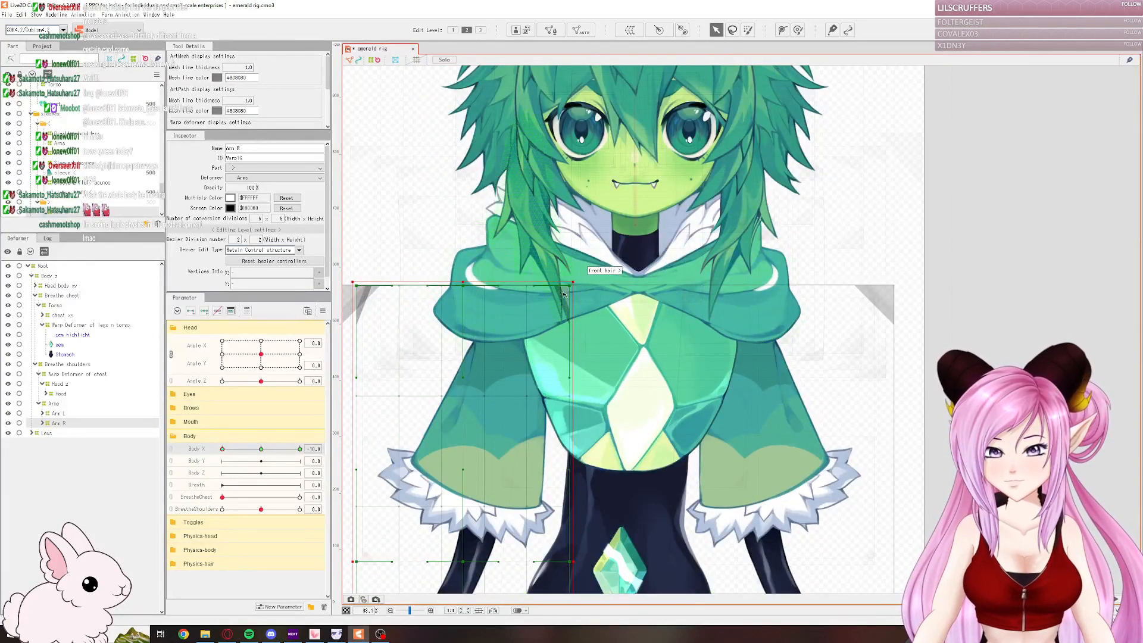
pyautogui.moveTo(569, 287); pyautogui.dragTo(578, 287)
pyautogui.moveTo(462, 287); pyautogui.dragTo(474, 288)
pyautogui.scroll(-3, 440, 300)
# - At Body X 10, move Arm R's upper right corner and Arm L's upper left corner left, and sweep Body X to check
pyautogui.moveTo(223, 451); pyautogui.dragTo(330, 459)
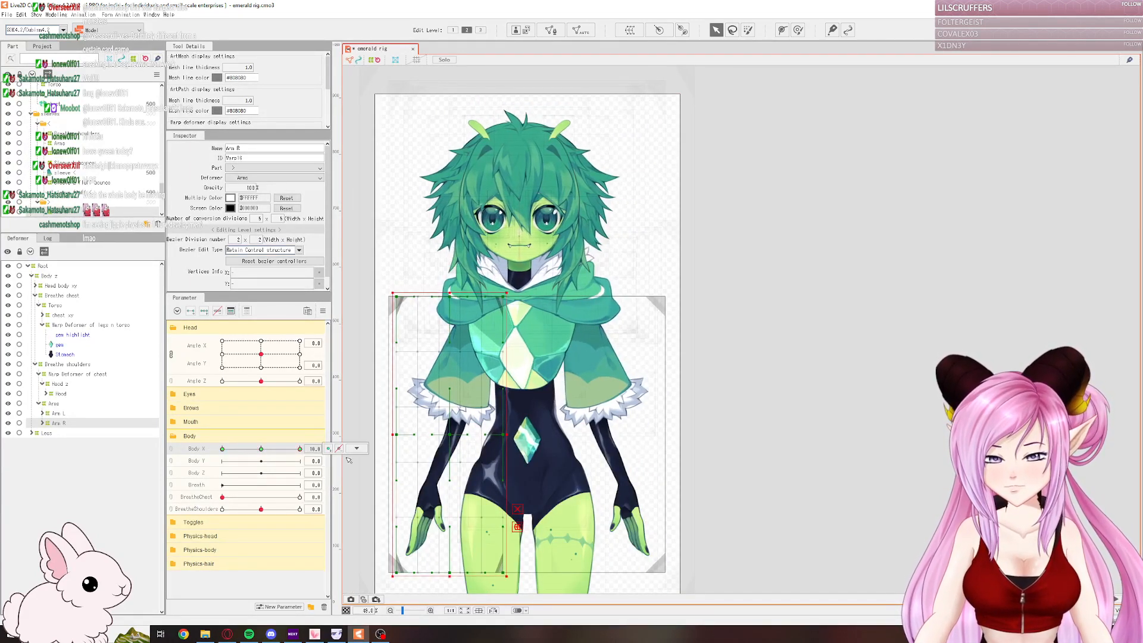
pyautogui.scroll(3, 451, 291)
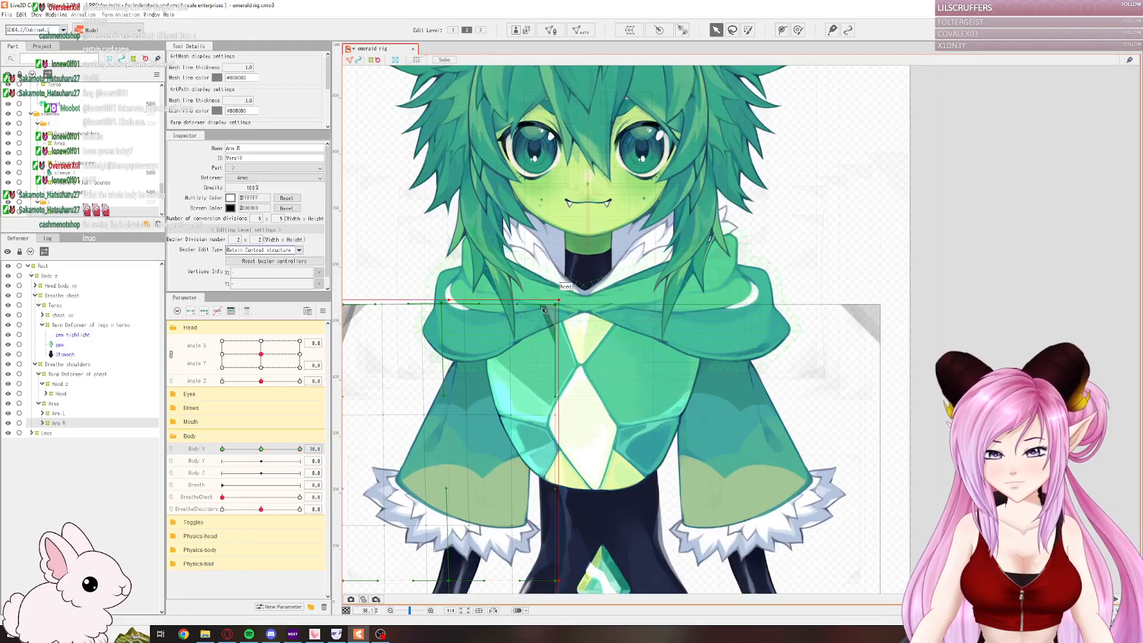
pyautogui.moveTo(551, 305); pyautogui.dragTo(540, 302)
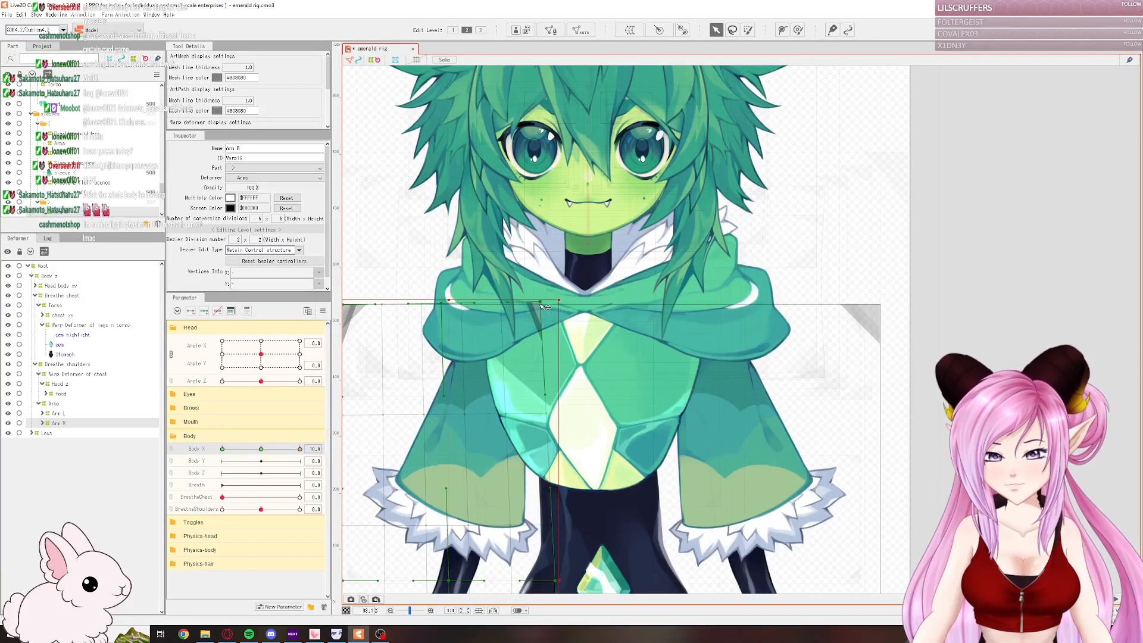
pyautogui.click(60, 413)
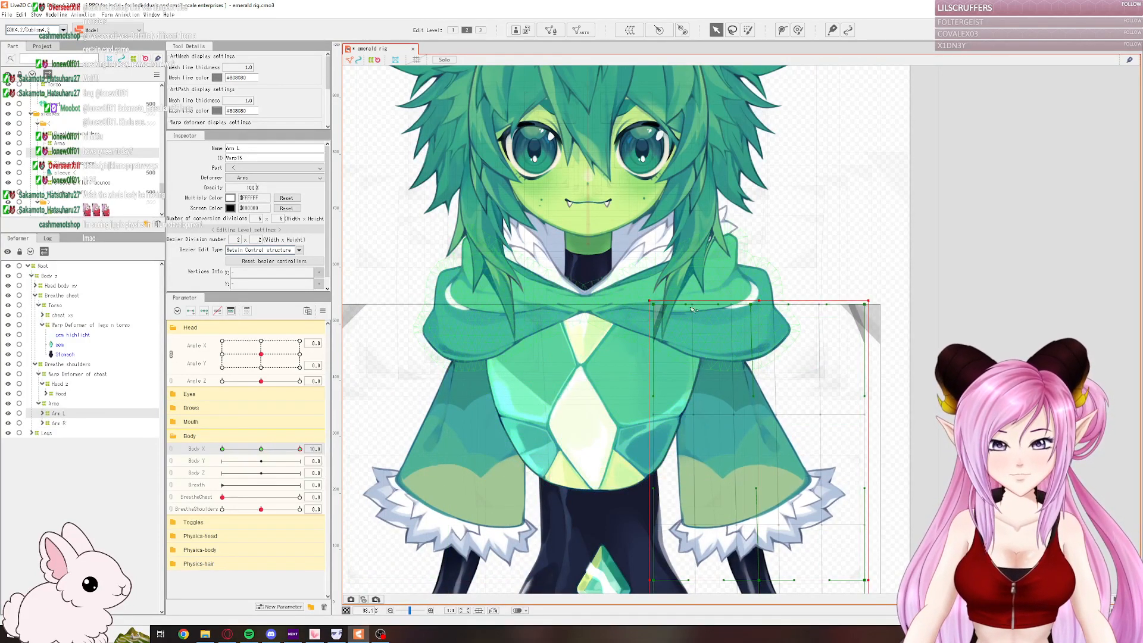
pyautogui.moveTo(660, 309); pyautogui.dragTo(643, 309)
pyautogui.scroll(-3, 634, 310)
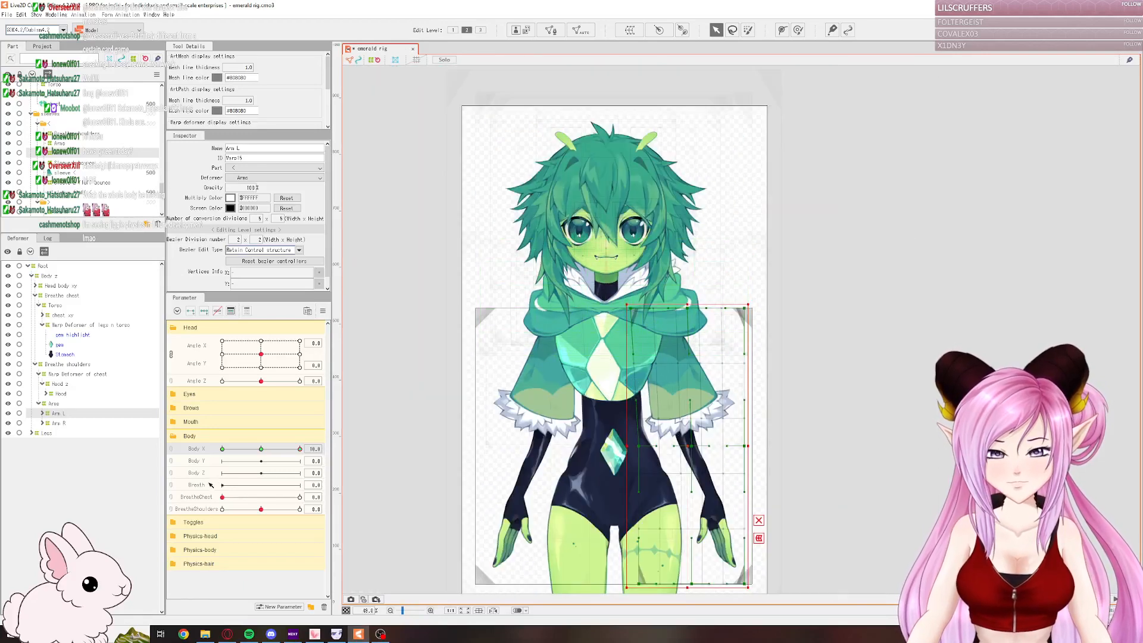
pyautogui.moveTo(297, 451); pyautogui.dragTo(219, 478)
# - At Body X -10, pull Arm L's upper right corner and upper middle point slightly left, and check the turn with Body X
pyautogui.scroll(3, 697, 317)
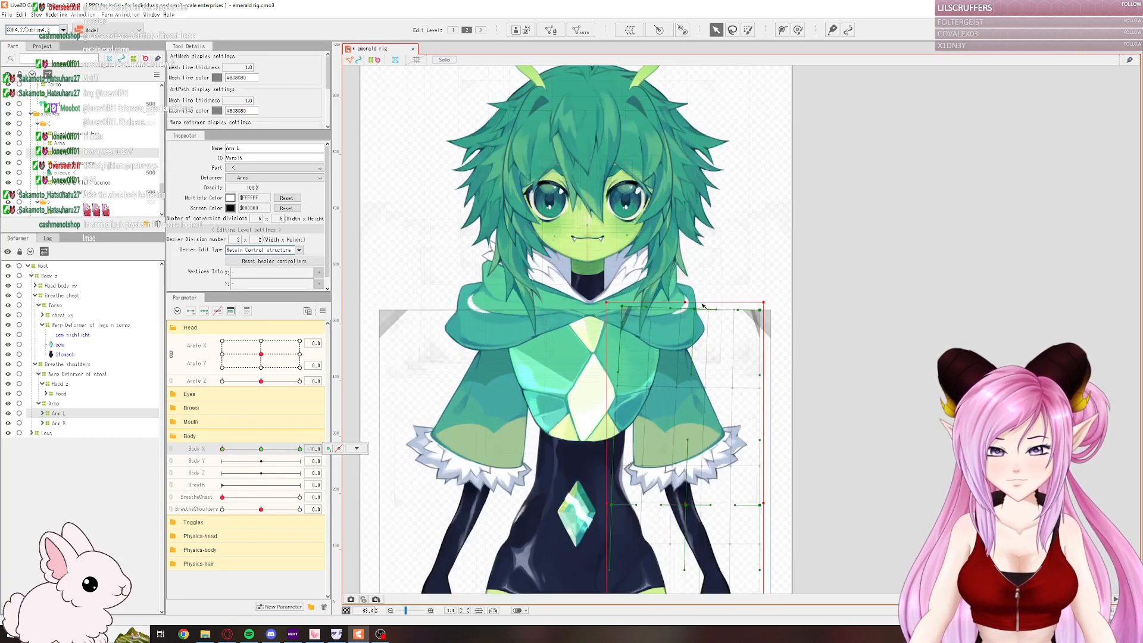
pyautogui.moveTo(787, 313); pyautogui.dragTo(781, 316)
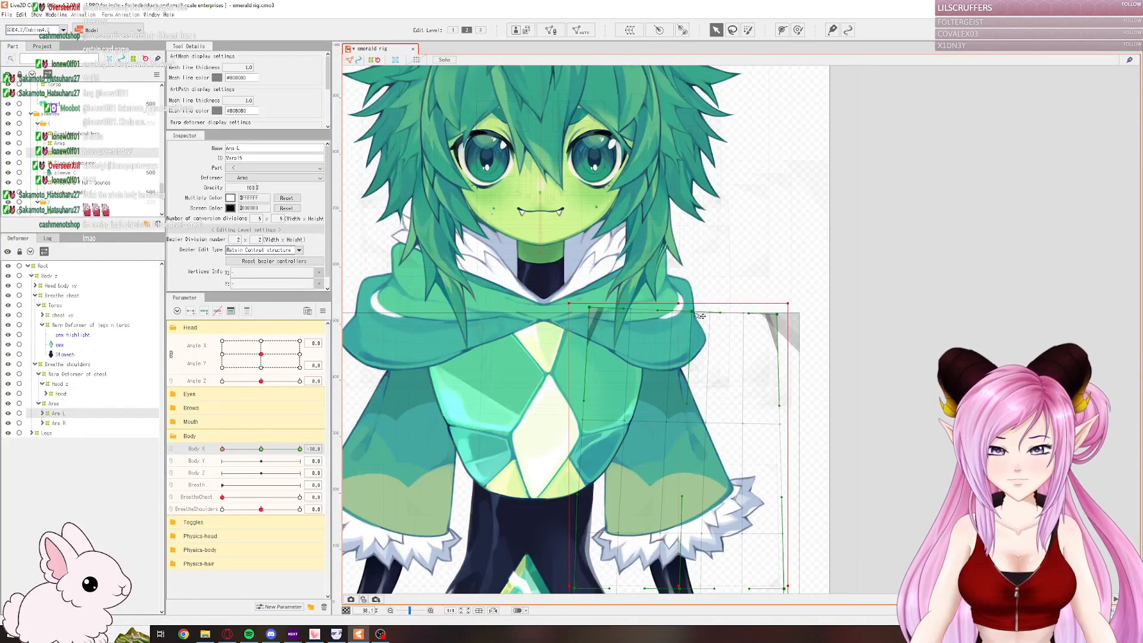
pyautogui.moveTo(694, 316); pyautogui.dragTo(691, 315)
pyautogui.scroll(-3, 534, 312)
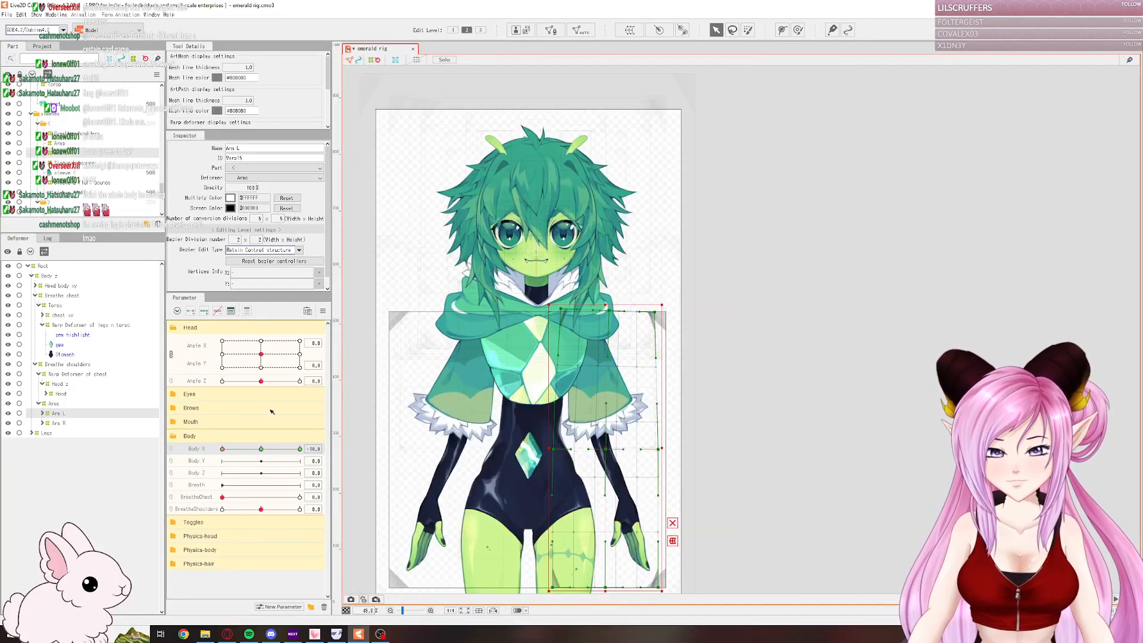
pyautogui.click(242, 449)
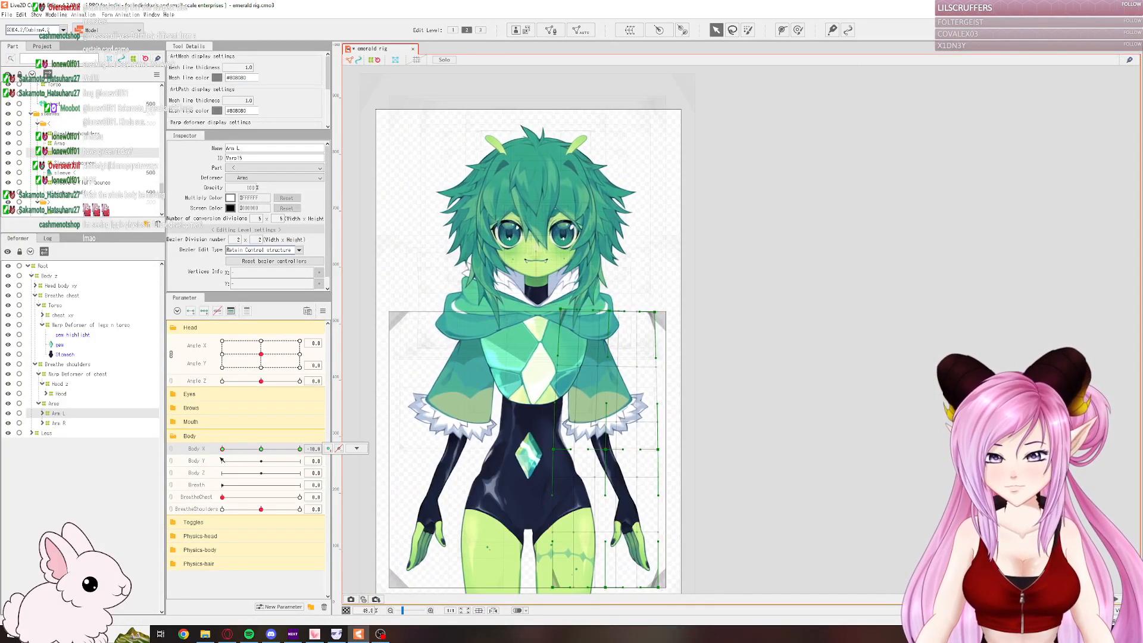
# - At Body X 10, pull Arm R's upper left corner slightly right, and sweep Body X to check the turn
pyautogui.moveTo(245, 458); pyautogui.dragTo(356, 459)
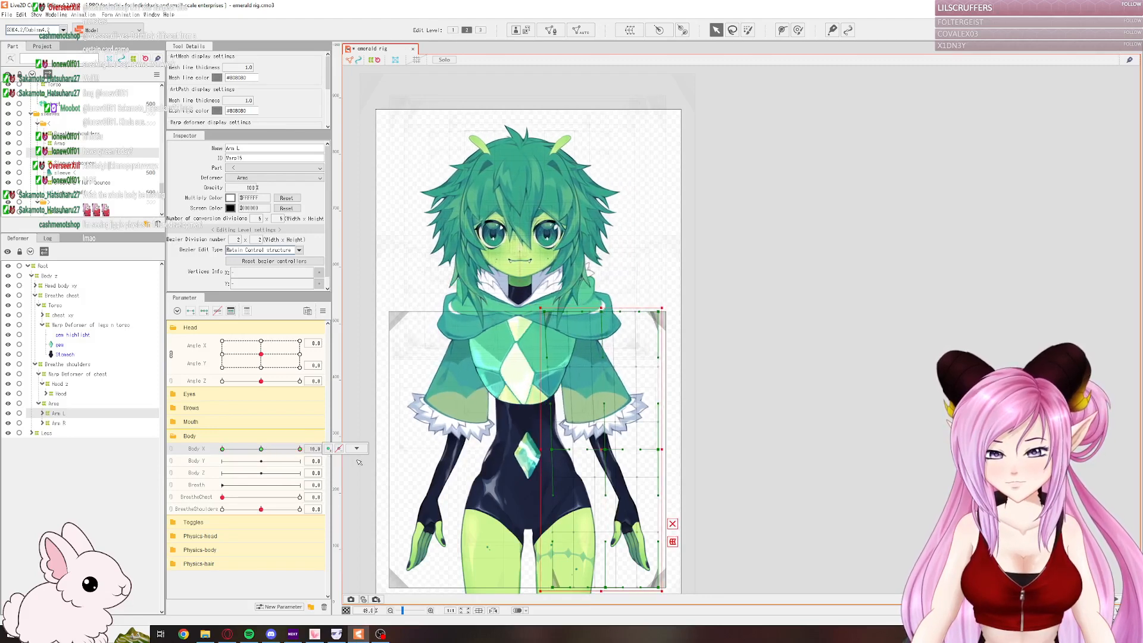
pyautogui.click(57, 422)
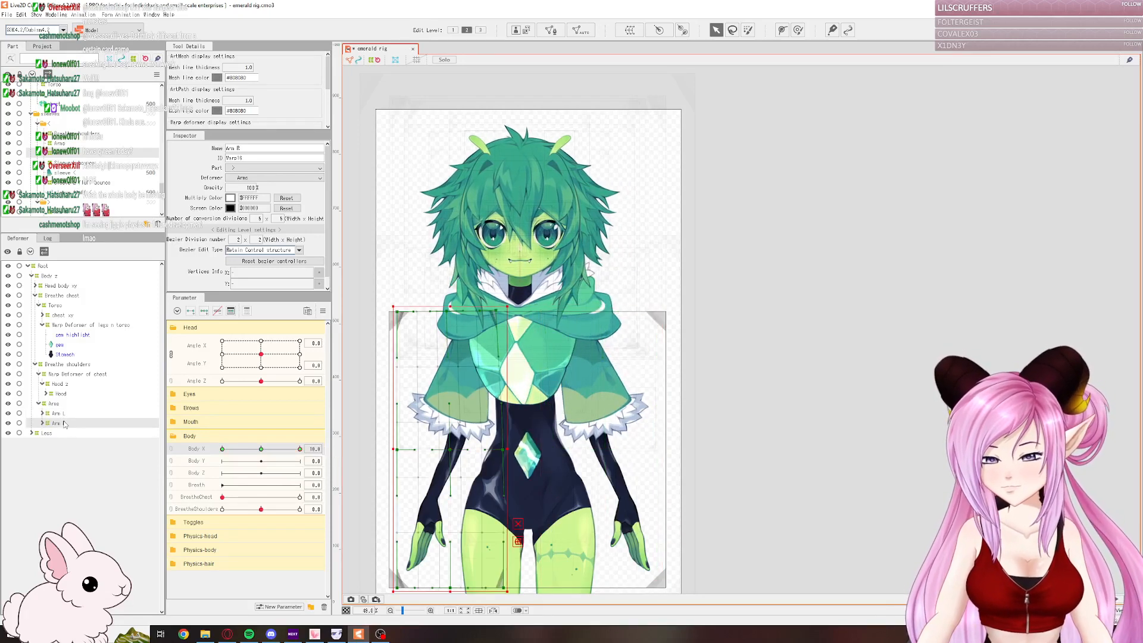
pyautogui.scroll(3, 416, 310)
pyautogui.moveTo(418, 311); pyautogui.dragTo(468, 309)
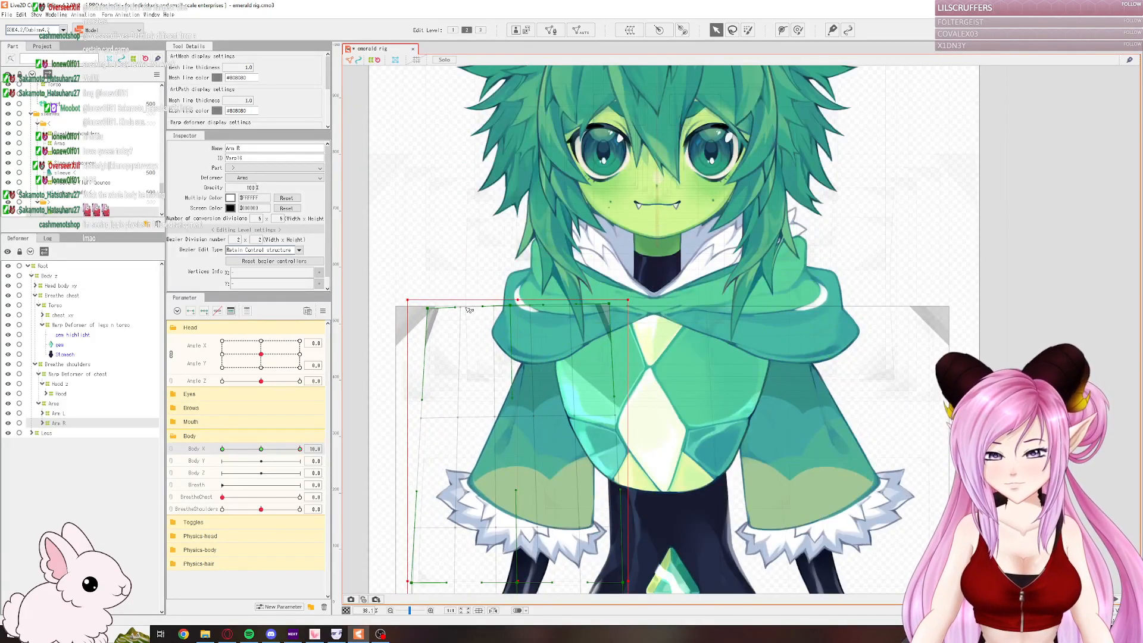
pyautogui.scroll(-3, 476, 315)
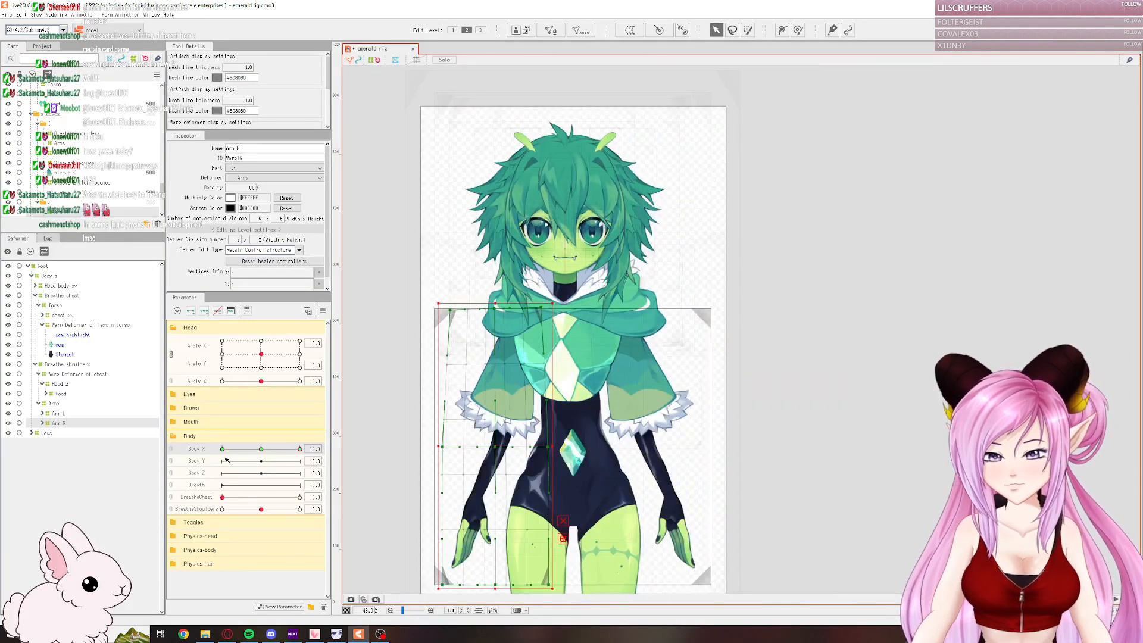
pyautogui.moveTo(293, 451); pyautogui.dragTo(226, 444)
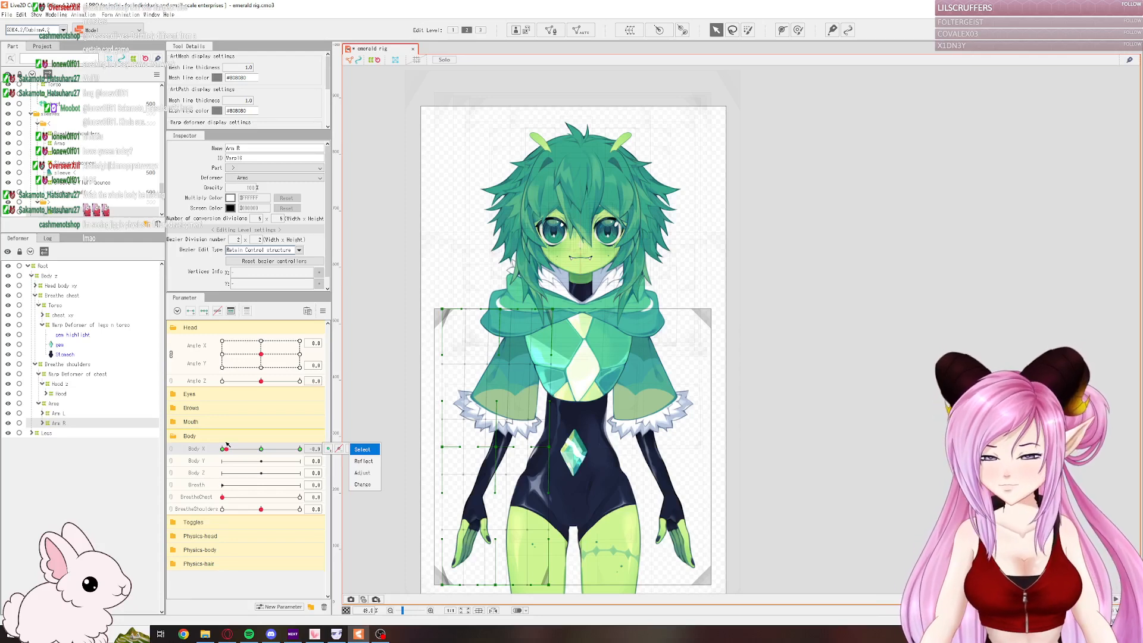
pyautogui.moveTo(227, 444); pyautogui.dragTo(294, 448)
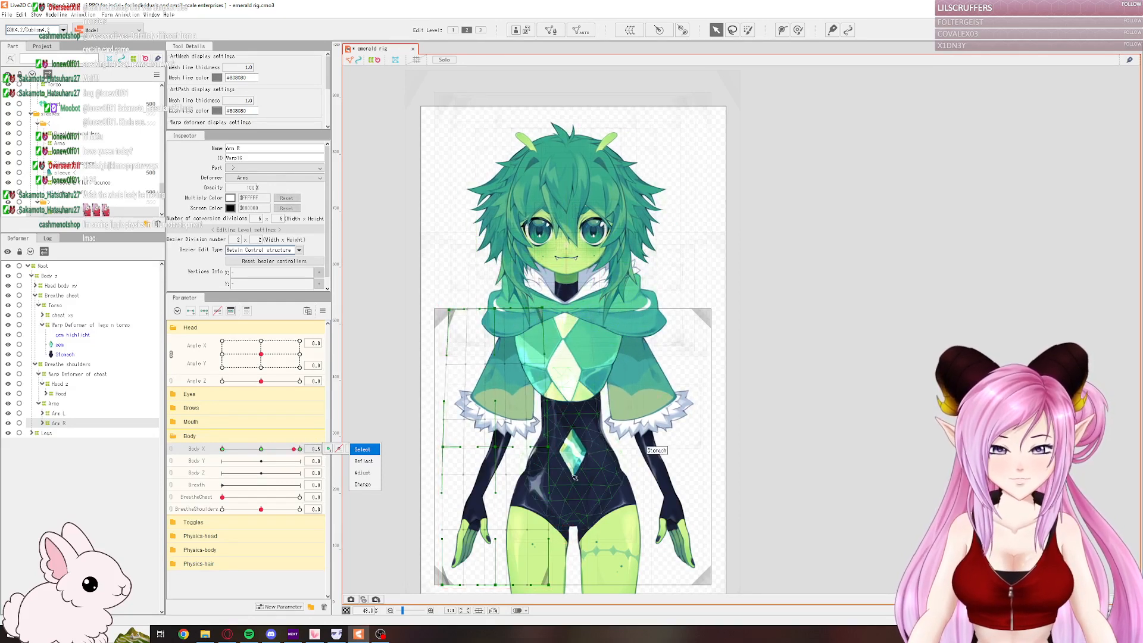
# - Examine the whole body turn by sweeping Body X between -10 and 10
pyautogui.scroll(-2, 577, 271)
pyautogui.scroll(2, 590, 262)
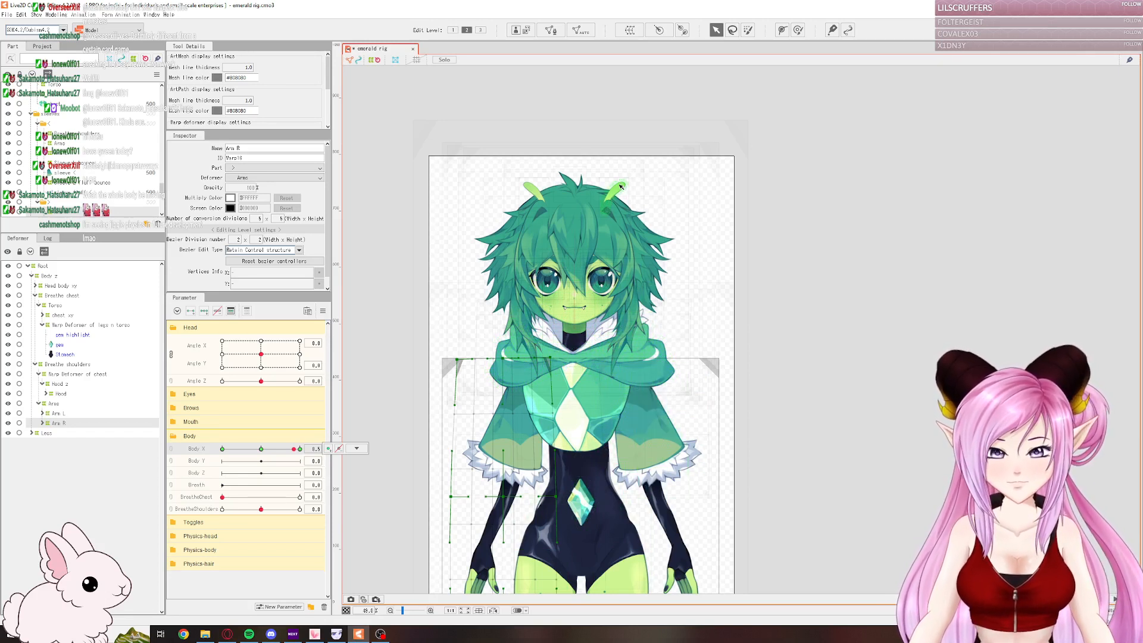
pyautogui.scroll(1, 575, 172)
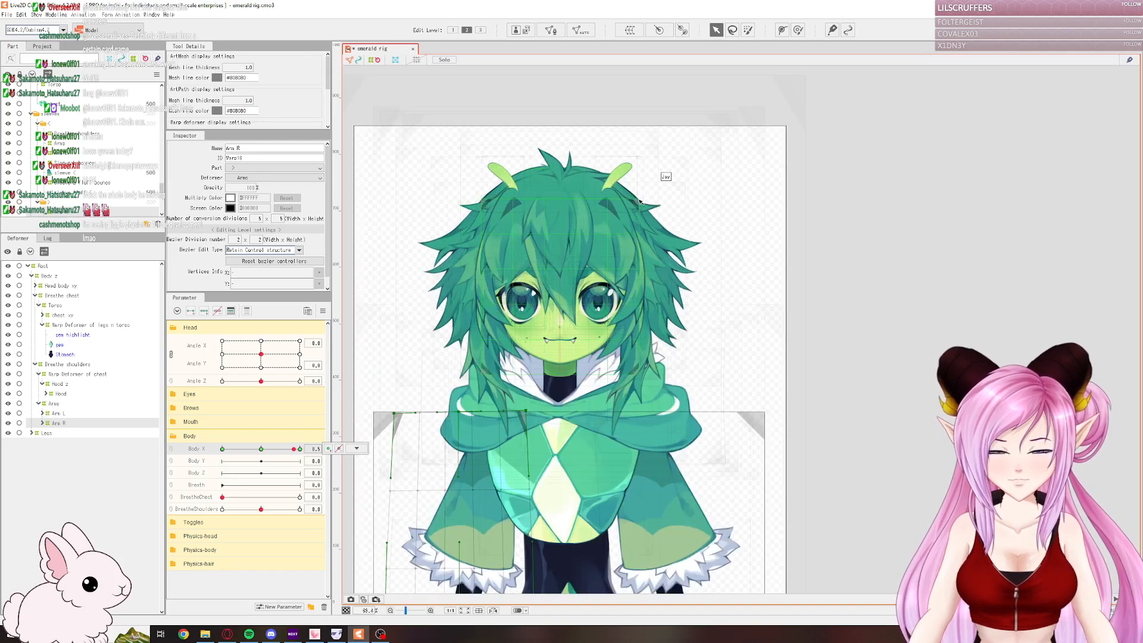
pyautogui.scroll(-1, 649, 205)
pyautogui.scroll(2, 580, 274)
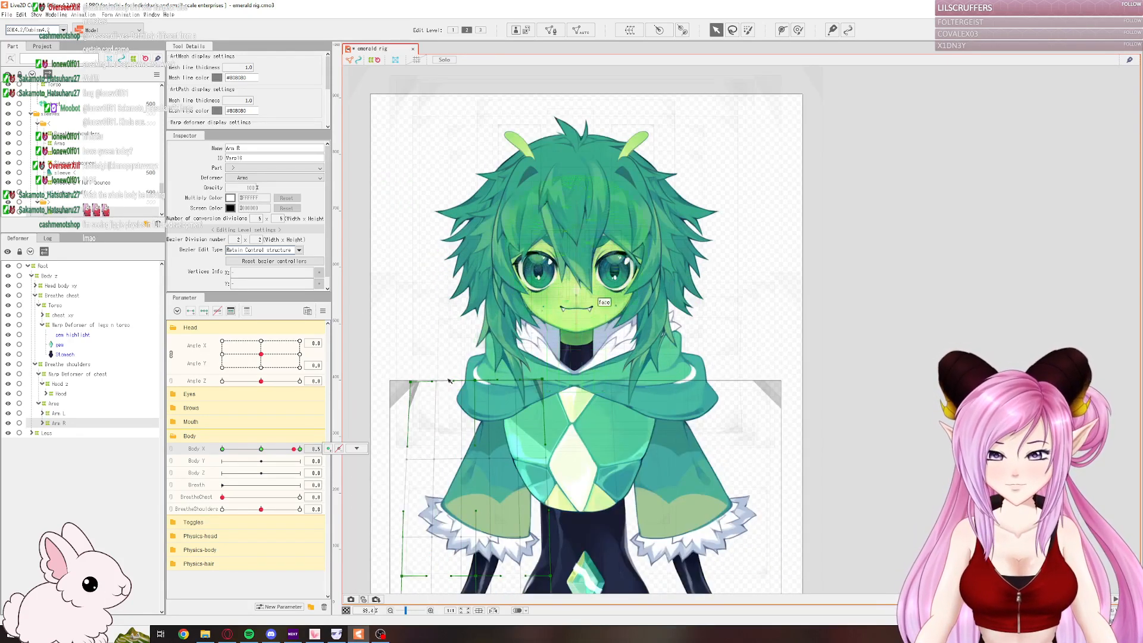
pyautogui.moveTo(237, 452); pyautogui.dragTo(184, 456)
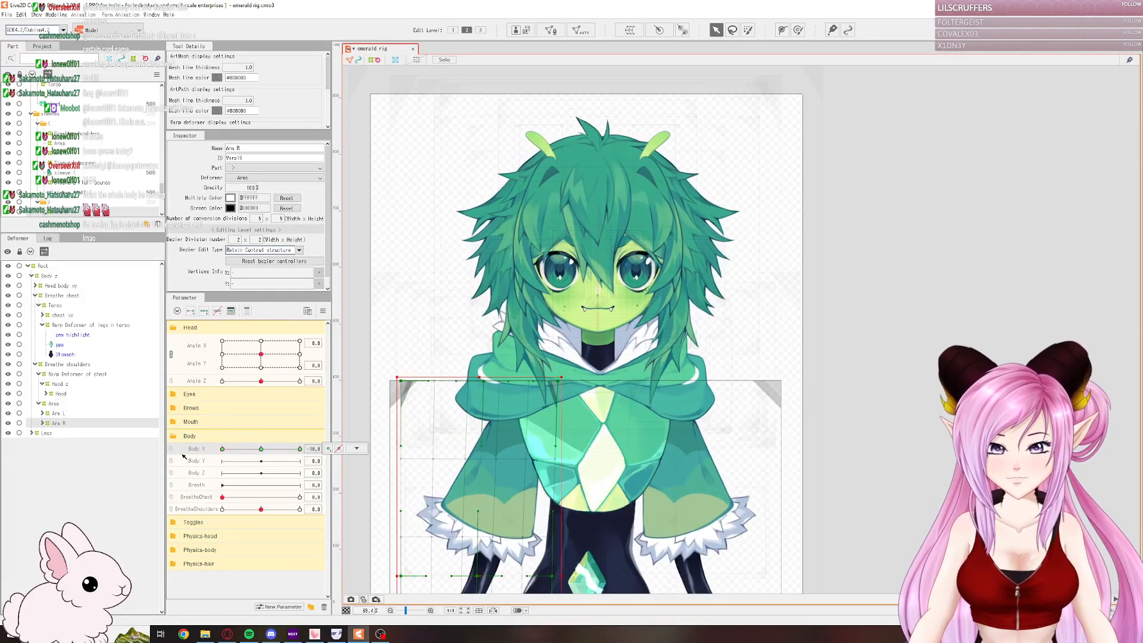
pyautogui.moveTo(295, 461); pyautogui.dragTo(175, 456)
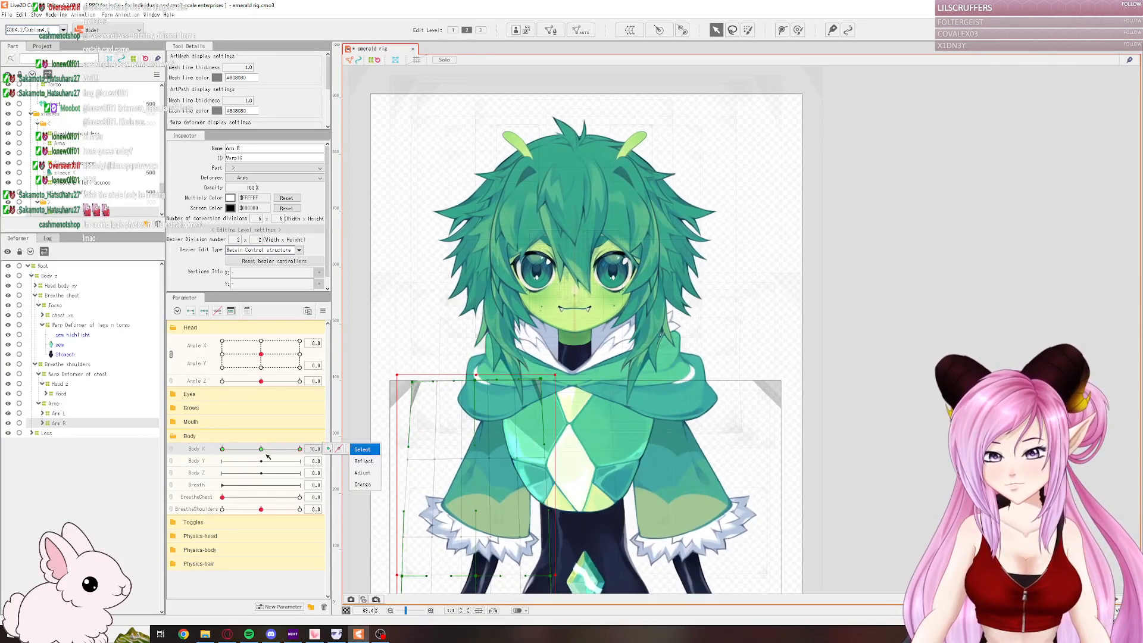
pyautogui.moveTo(253, 469); pyautogui.dragTo(221, 467)
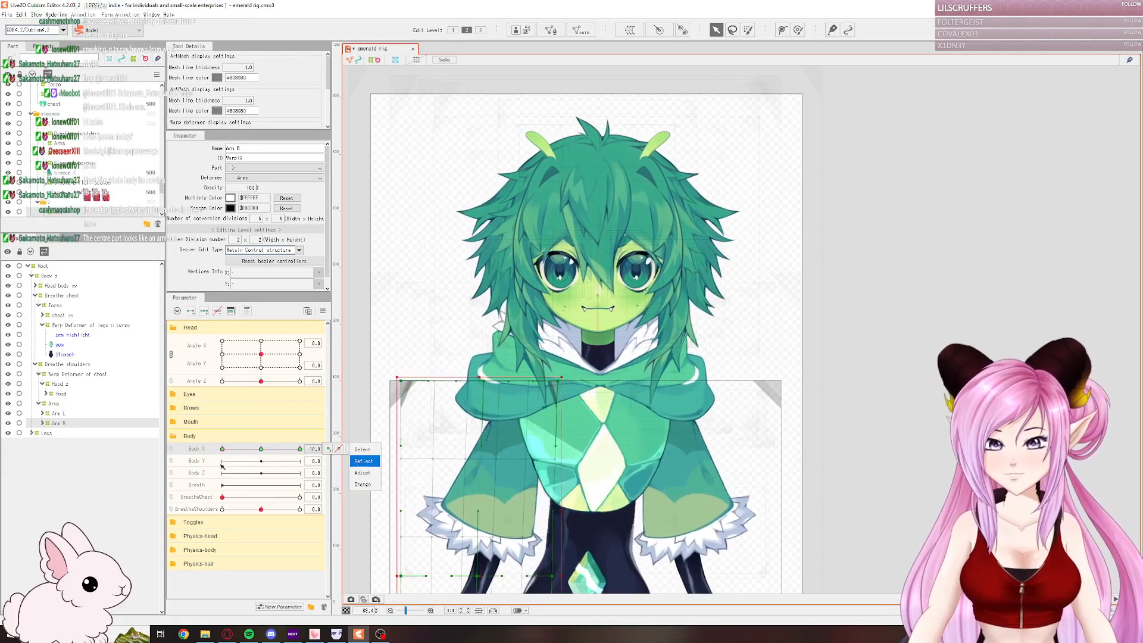
pyautogui.moveTo(339, 472); pyautogui.dragTo(221, 497)
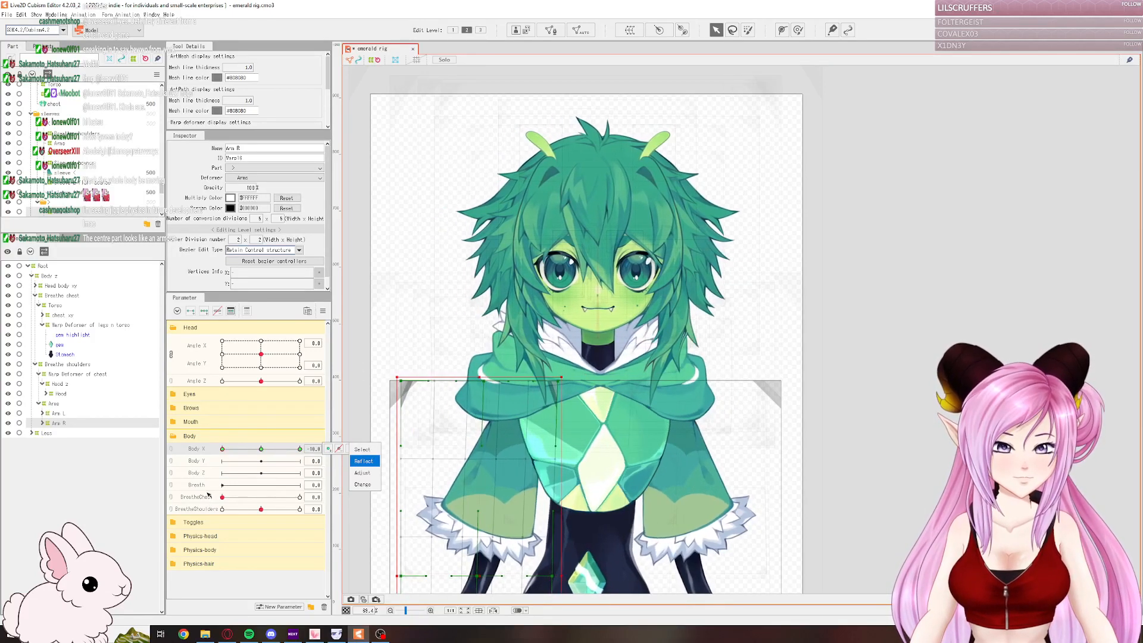
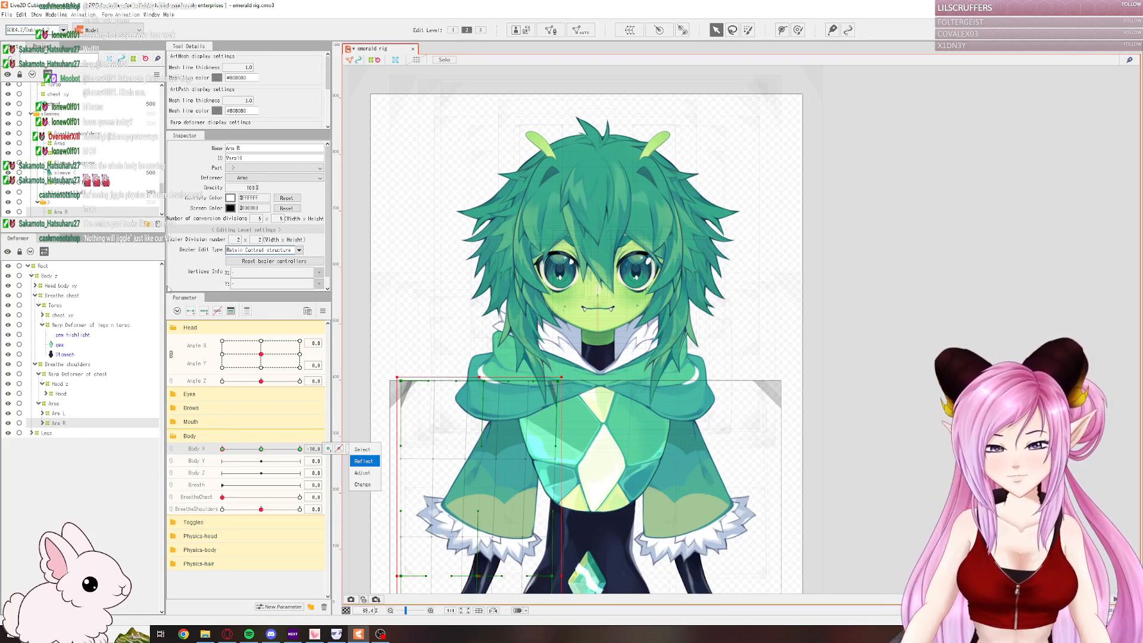
# - Return Body X to its neutral value of 0
pyautogui.click(265, 449)
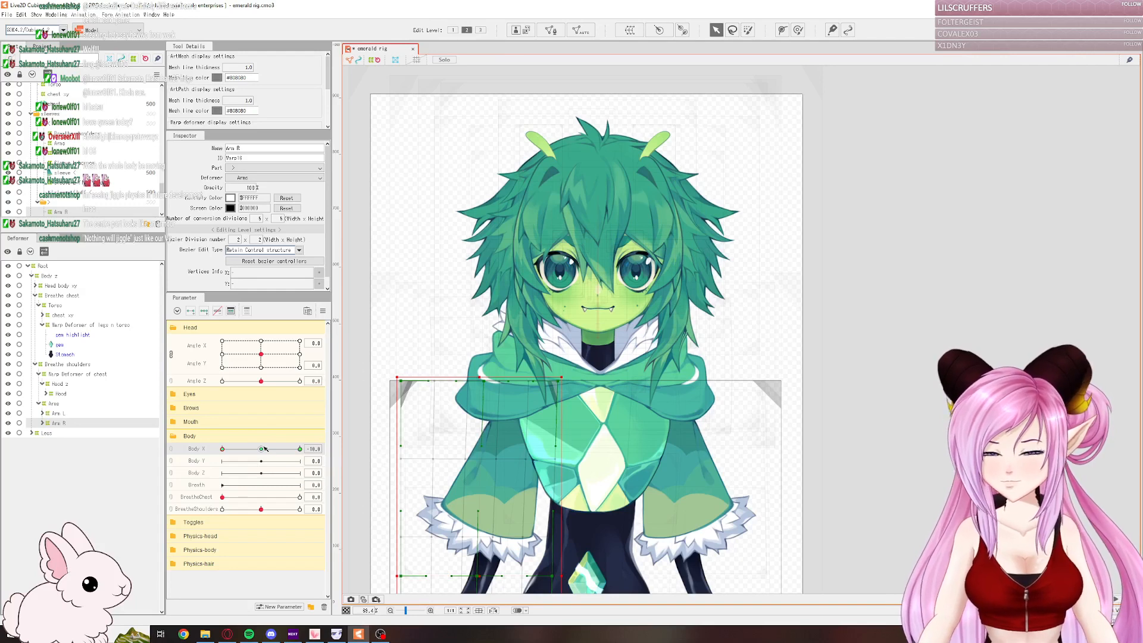
pyautogui.click(265, 448)
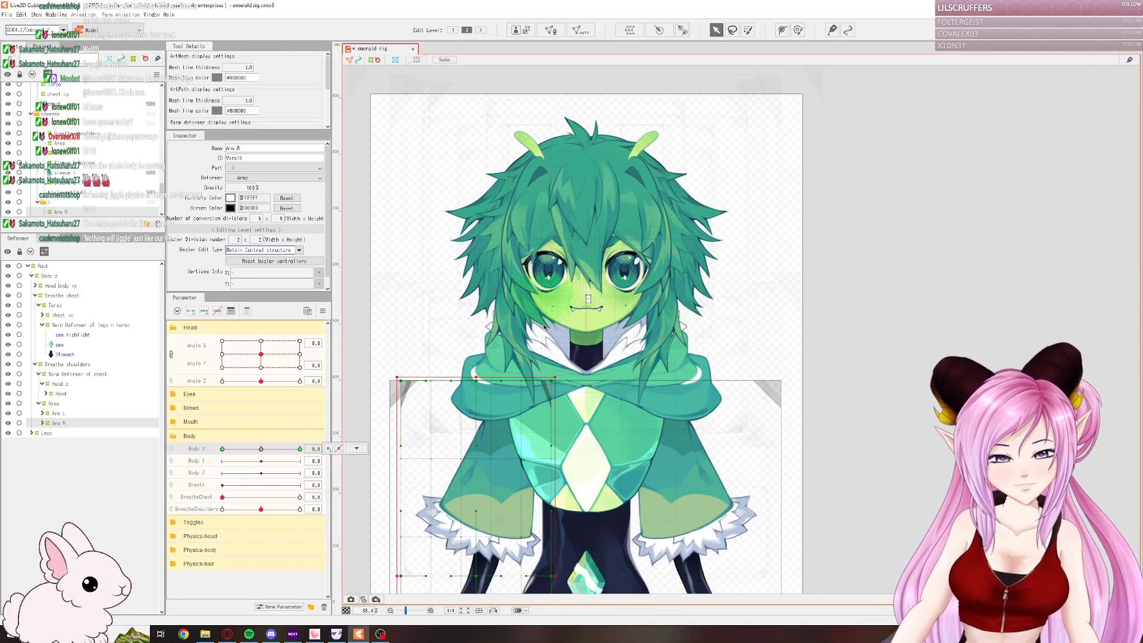
pyautogui.scroll(-2, 638, 281)
pyautogui.scroll(2, 606, 376)
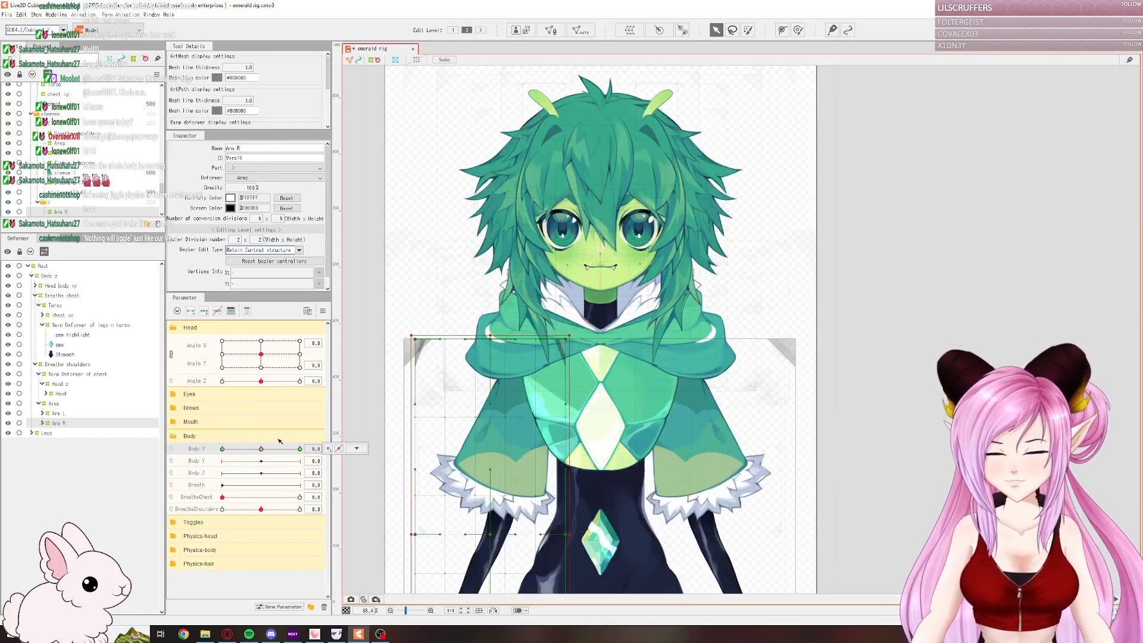
pyautogui.moveTo(260, 449)
pyautogui.mouseDown()
pyautogui.moveTo(249, 448)
pyautogui.moveTo(286, 435)
pyautogui.moveTo(217, 434)
pyautogui.moveTo(320, 431)
pyautogui.moveTo(257, 433)
pyautogui.moveTo(272, 448)
pyautogui.mouseUp()
pyautogui.click(262, 449)
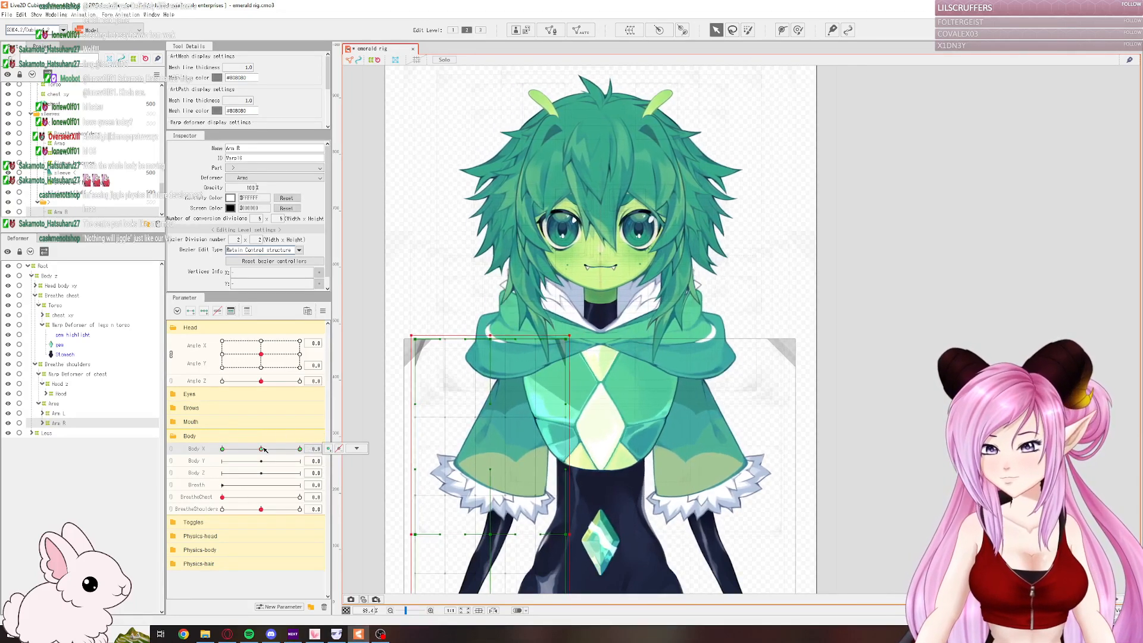
# - Add three Body Y keyforms to the Head body xy deformer and move it down at Body Y -10
pyautogui.scroll(-3, 623, 293)
pyautogui.scroll(3, 617, 344)
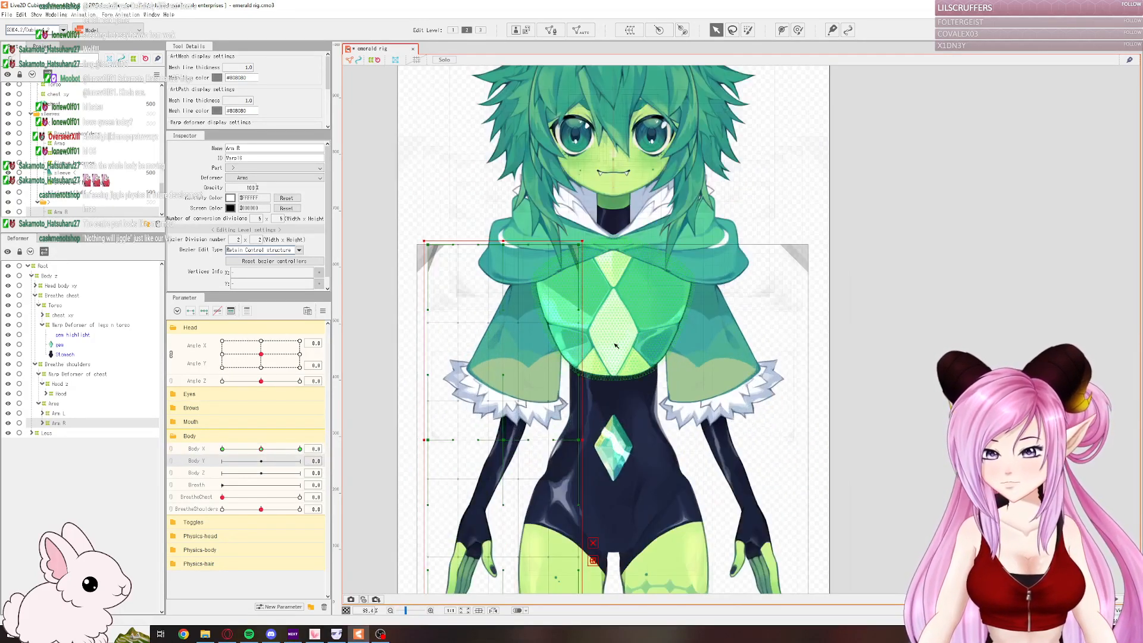
pyautogui.scroll(-3, 594, 343)
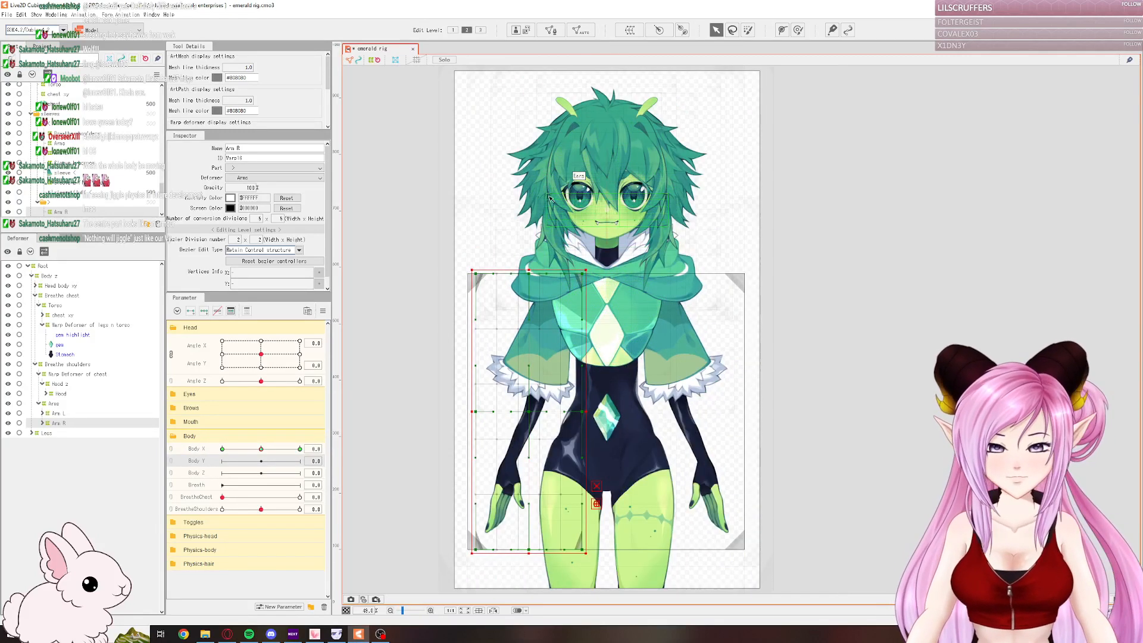
pyautogui.scroll(3, 634, 240)
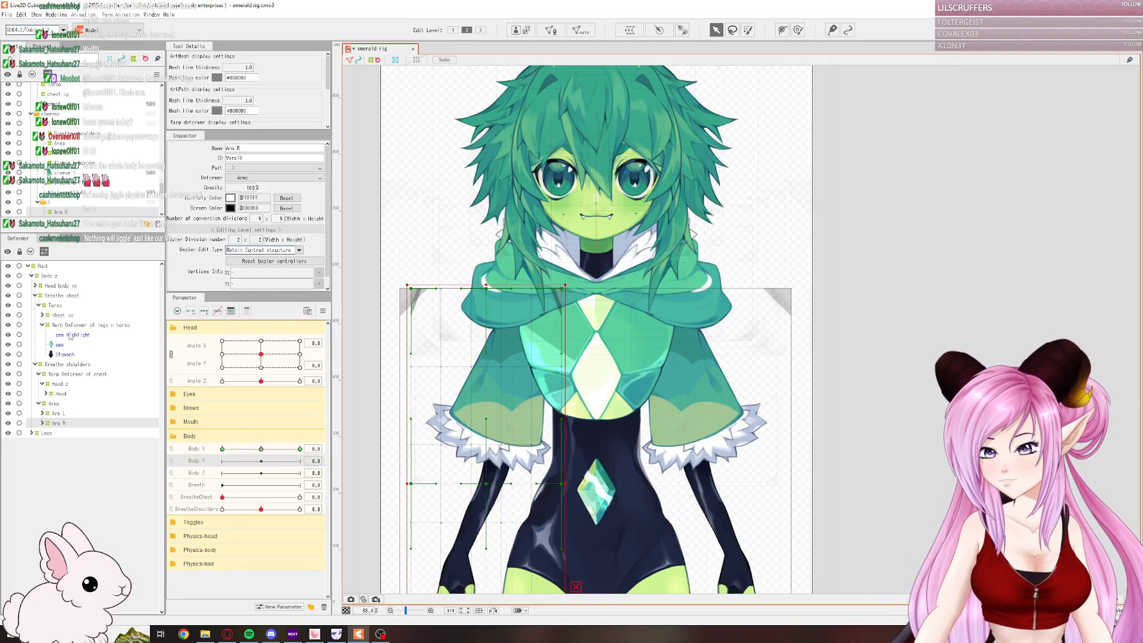
pyautogui.click(65, 286)
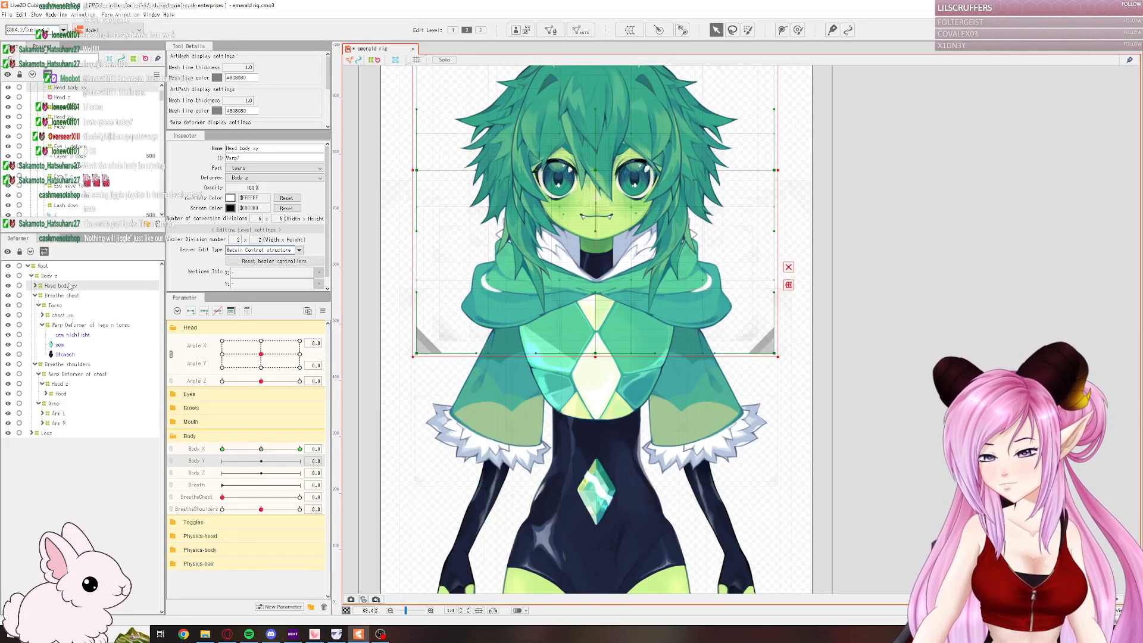
pyautogui.click(204, 310)
pyautogui.moveTo(263, 461); pyautogui.dragTo(197, 468)
pyautogui.scroll(-3, 605, 420)
pyautogui.scroll(3, 574, 261)
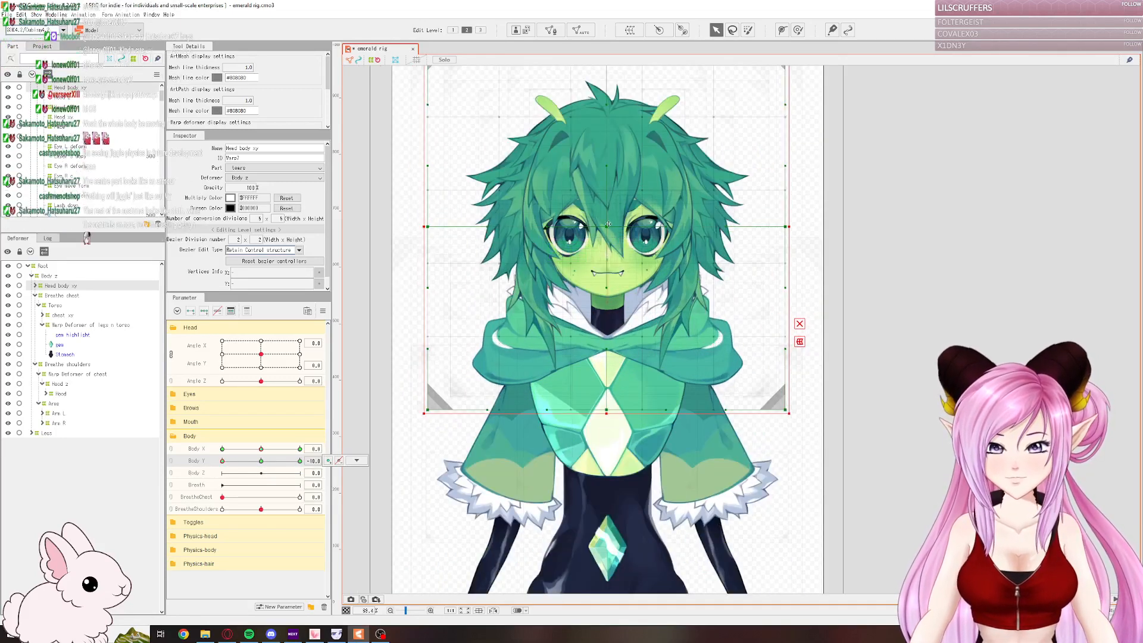
pyautogui.moveTo(607, 225); pyautogui.dragTo(607, 239)
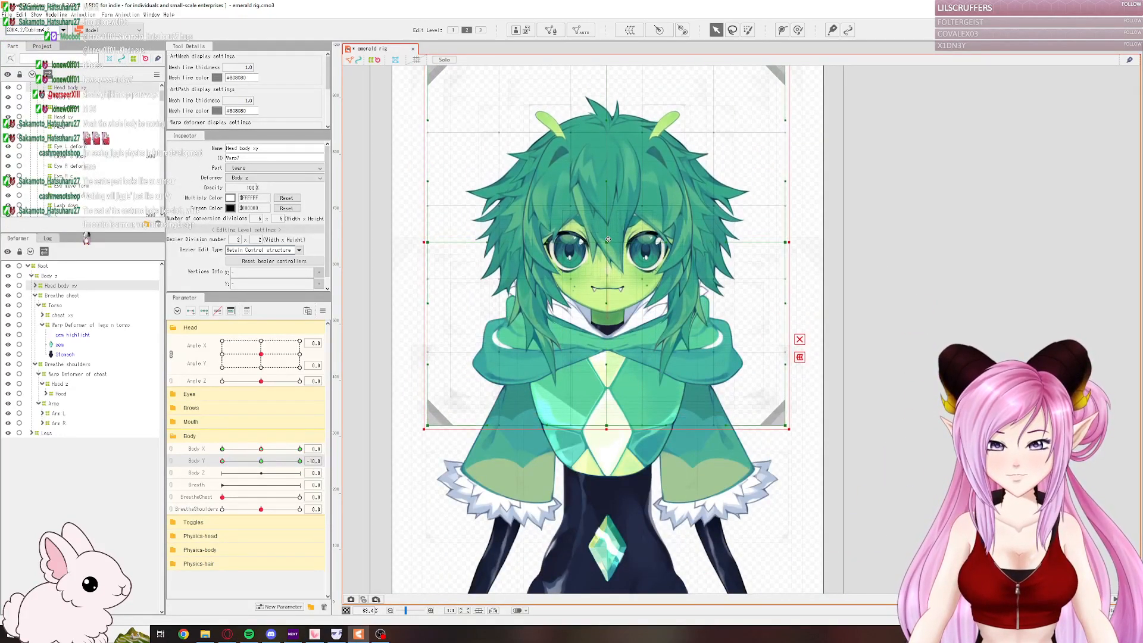
# - Expand Head body xy, select Head size with Body Y keyforms, and shift its center point slightly down at Body Y -10
pyautogui.click(35, 286)
pyautogui.click(39, 295)
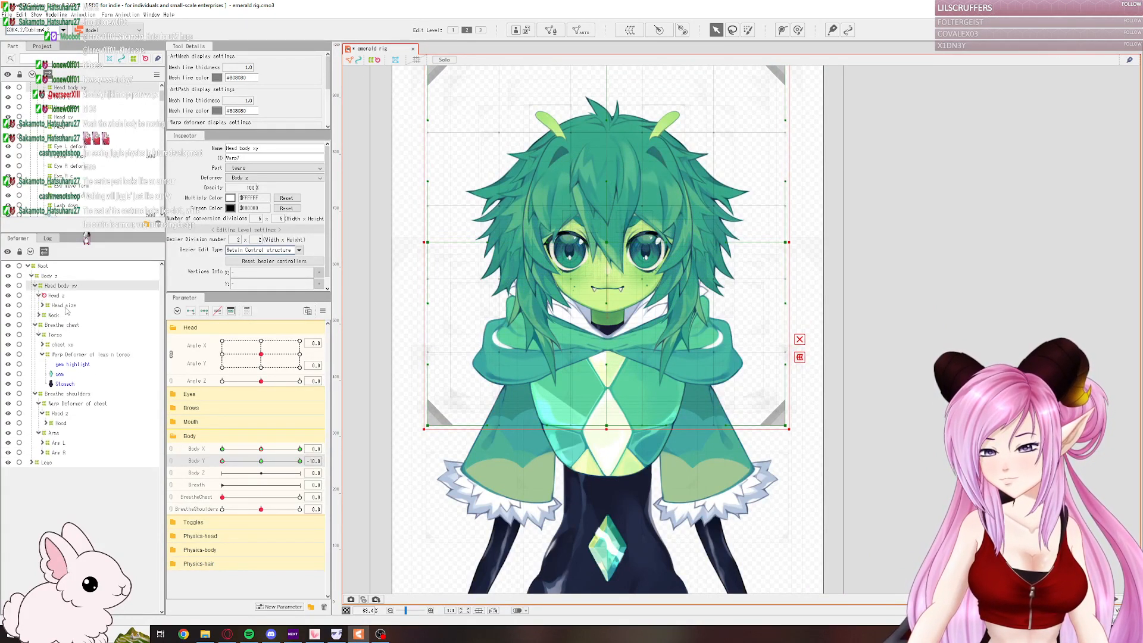
pyautogui.click(62, 305)
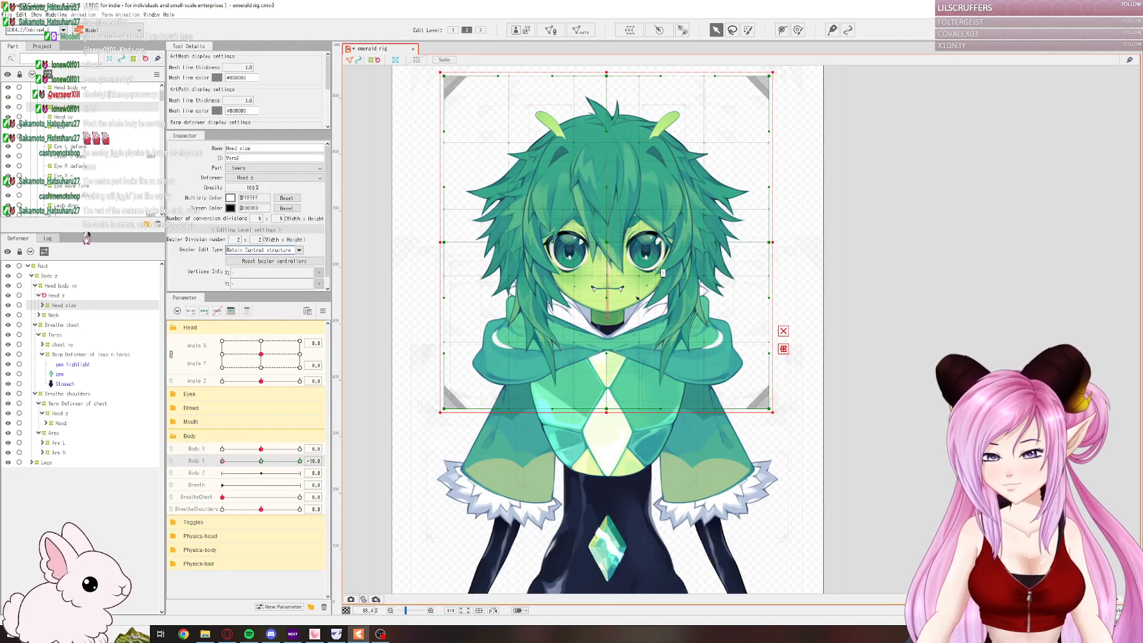
pyautogui.scroll(-2, 663, 274)
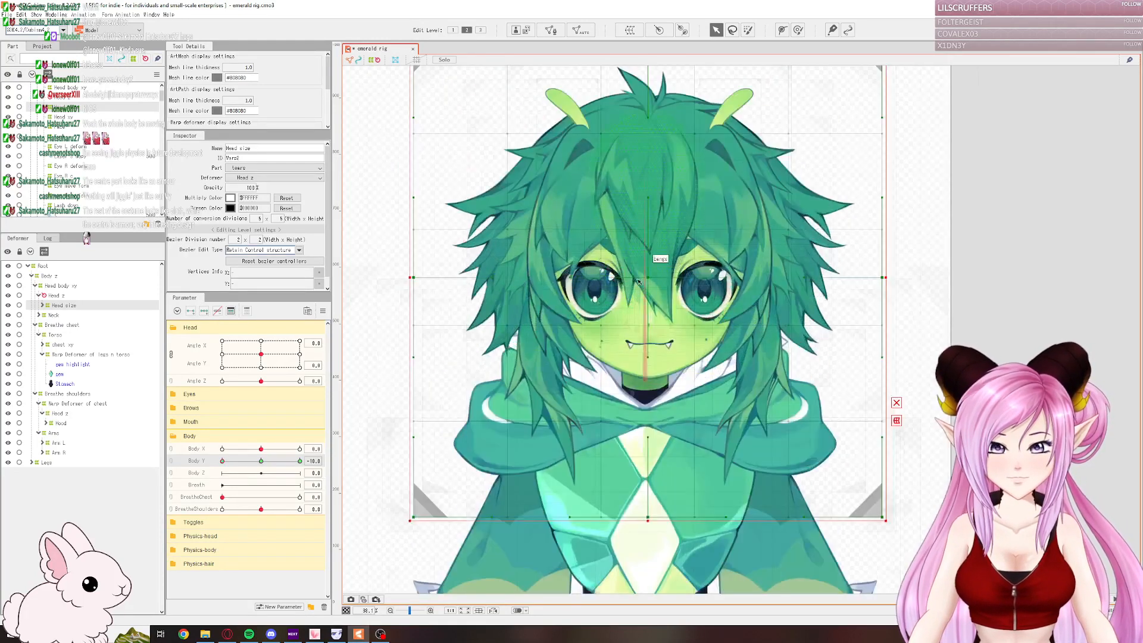
pyautogui.scroll(2, 647, 281)
pyautogui.moveTo(647, 281); pyautogui.dragTo(644, 285)
pyautogui.scroll(-4, 570, 232)
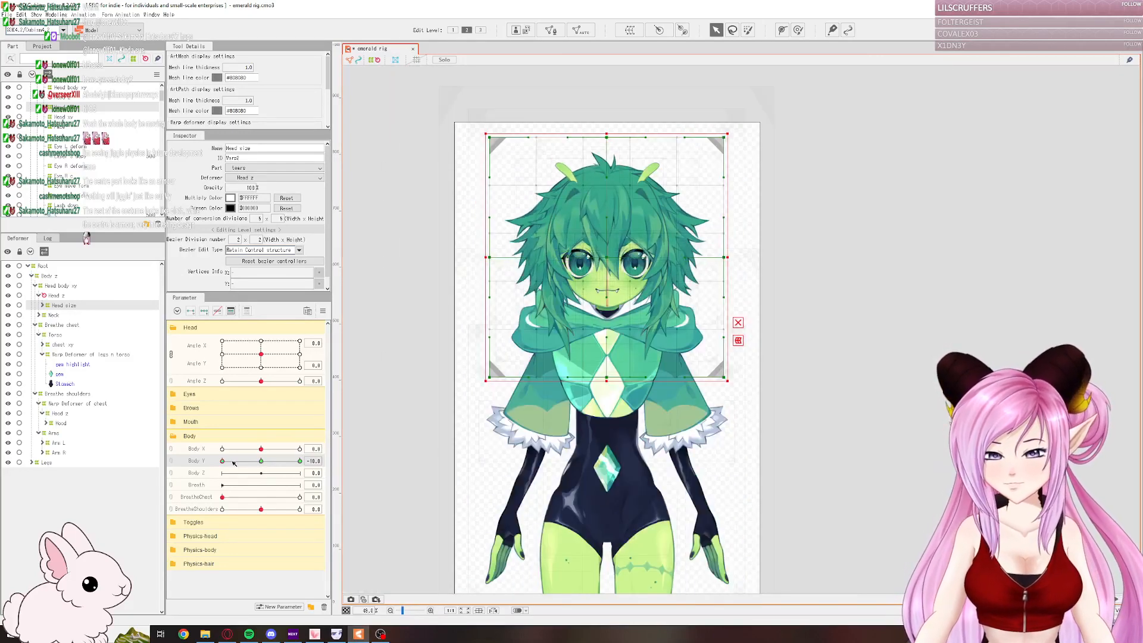
pyautogui.moveTo(234, 463); pyautogui.dragTo(185, 463)
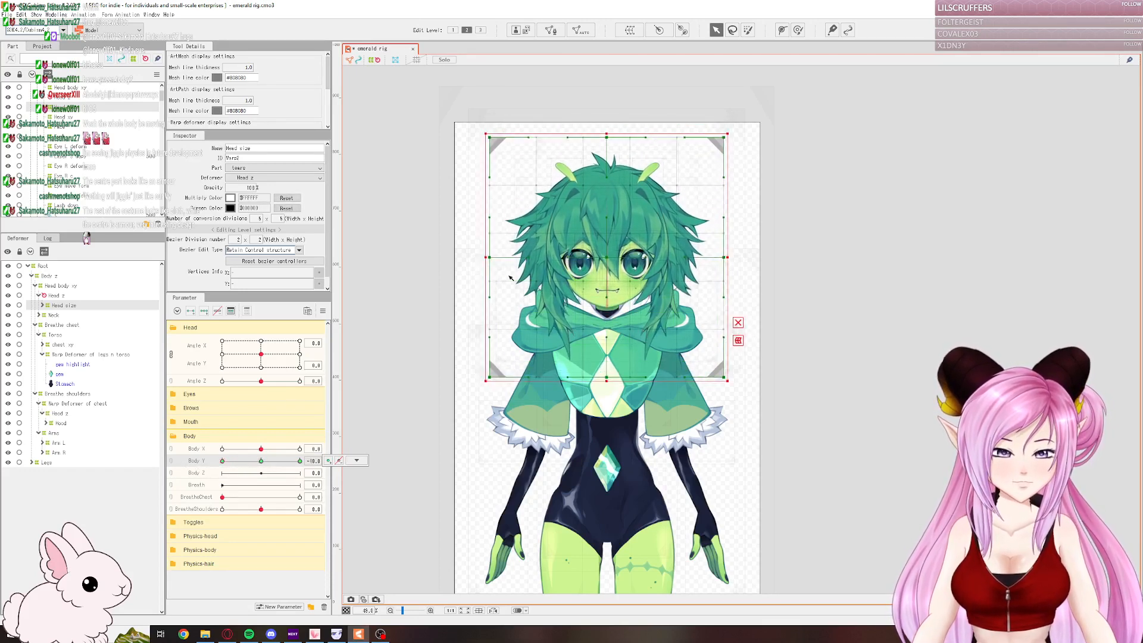
# - Add three Body Y keyforms to the Hood deformer, then shift it slightly down and lower its center points at Body Y -10
pyautogui.scroll(-1, 521, 265)
pyautogui.scroll(2, 587, 333)
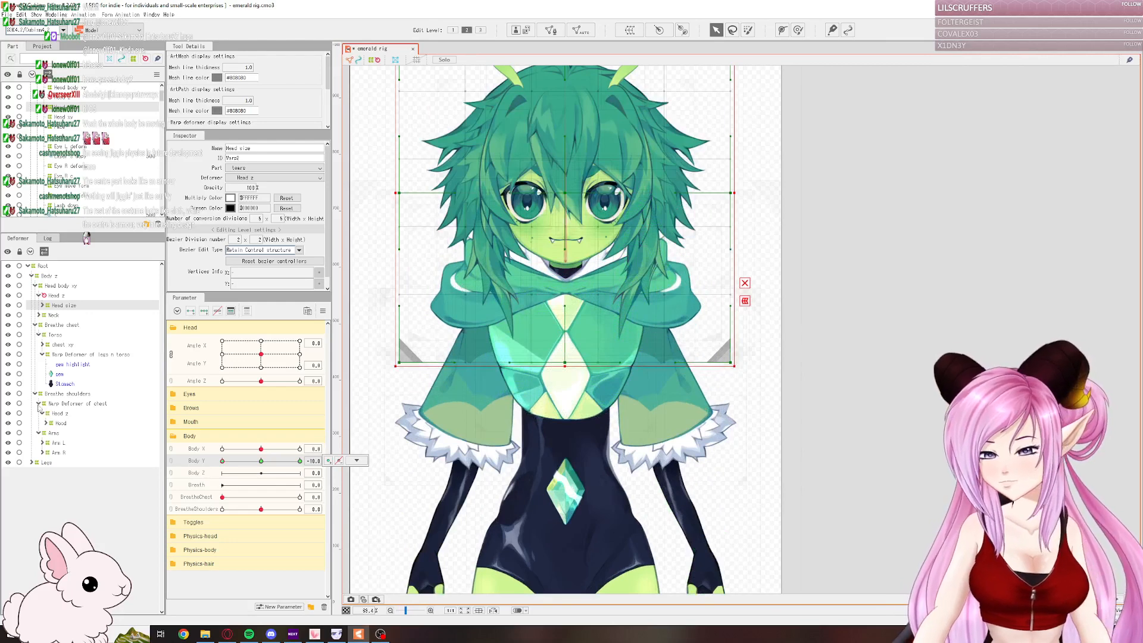
pyautogui.click(60, 423)
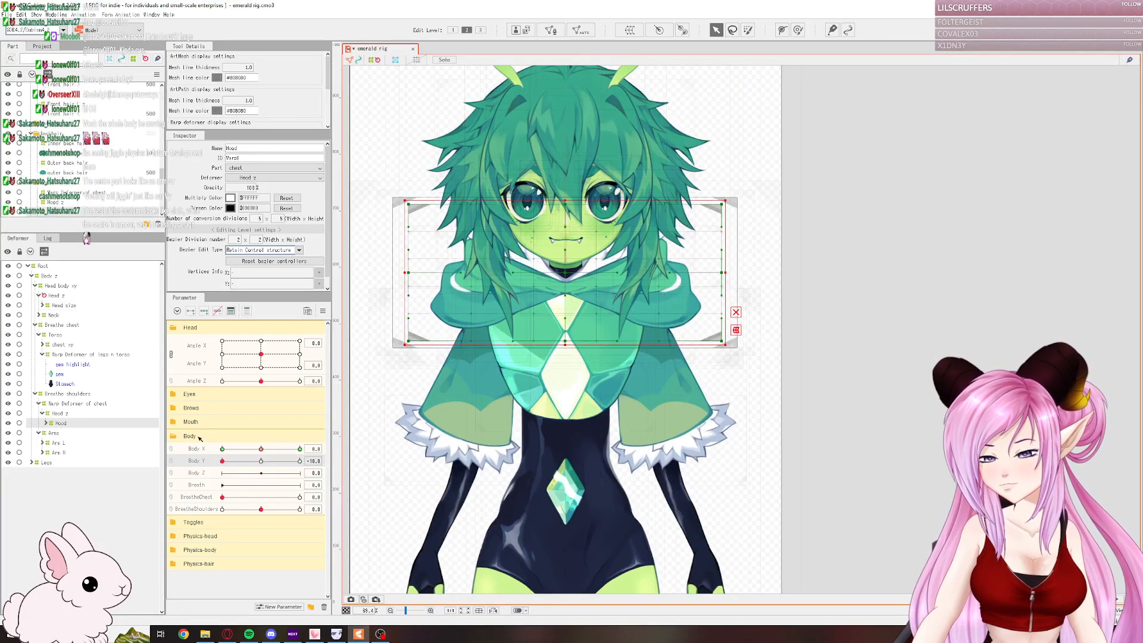
pyautogui.scroll(1, 520, 268)
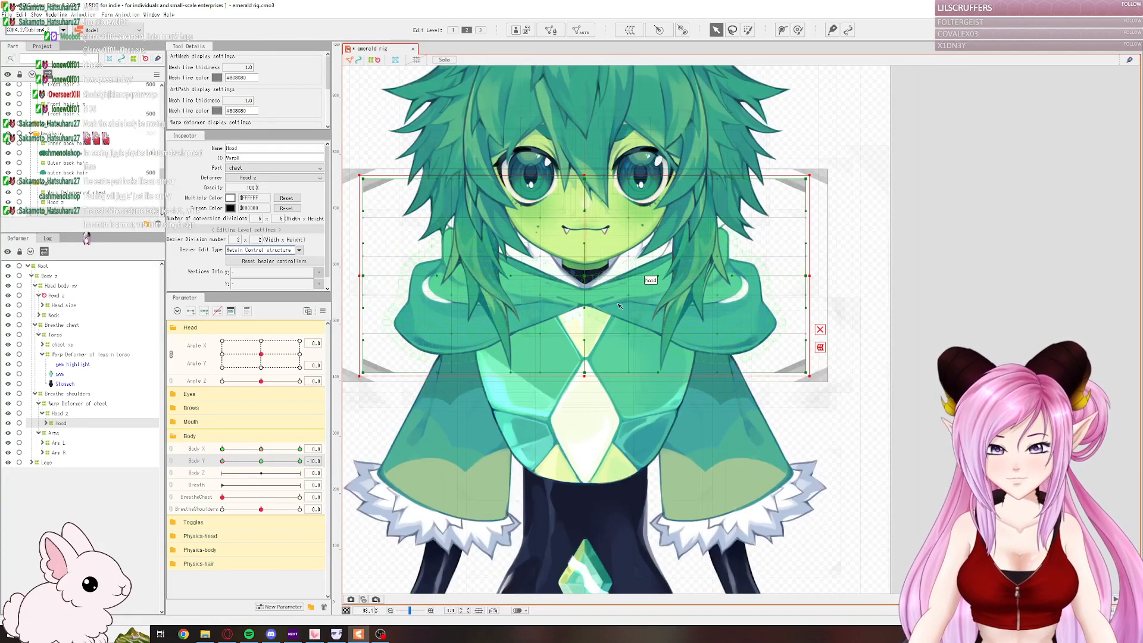
pyautogui.moveTo(587, 277); pyautogui.dragTo(585, 283)
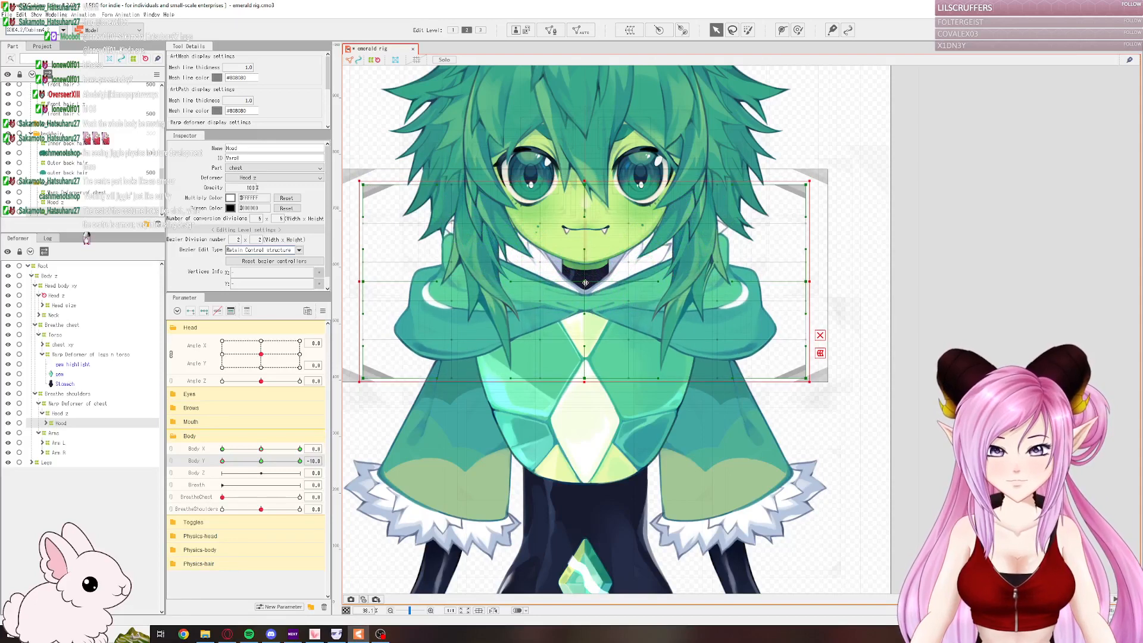
pyautogui.scroll(1, 589, 294)
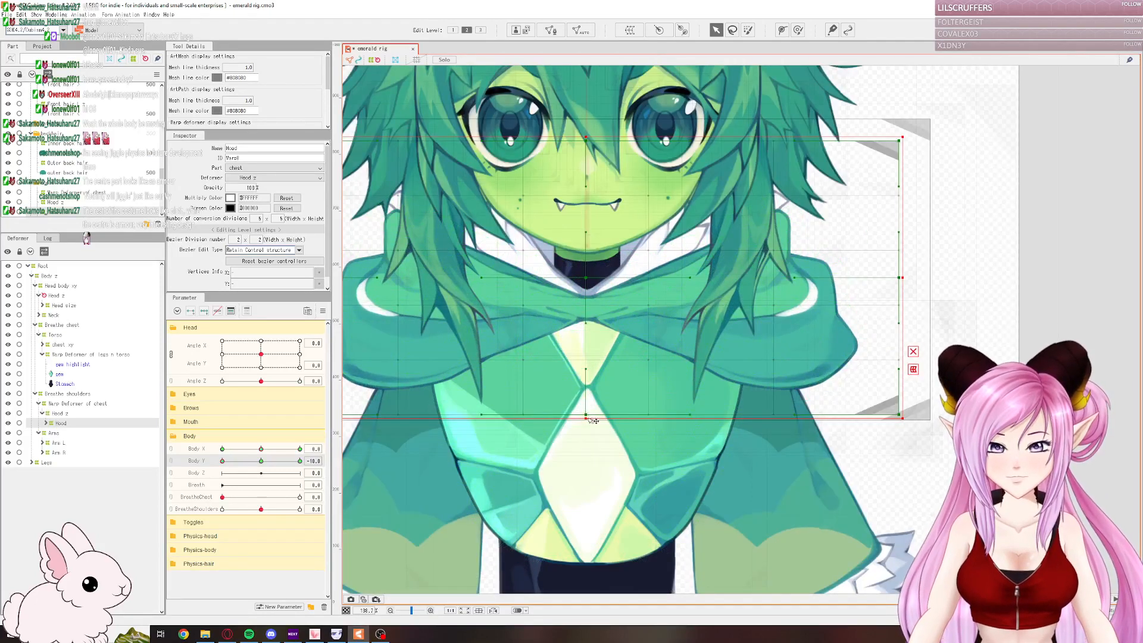
pyautogui.scroll(1, 587, 279)
pyautogui.scroll(-1, 593, 275)
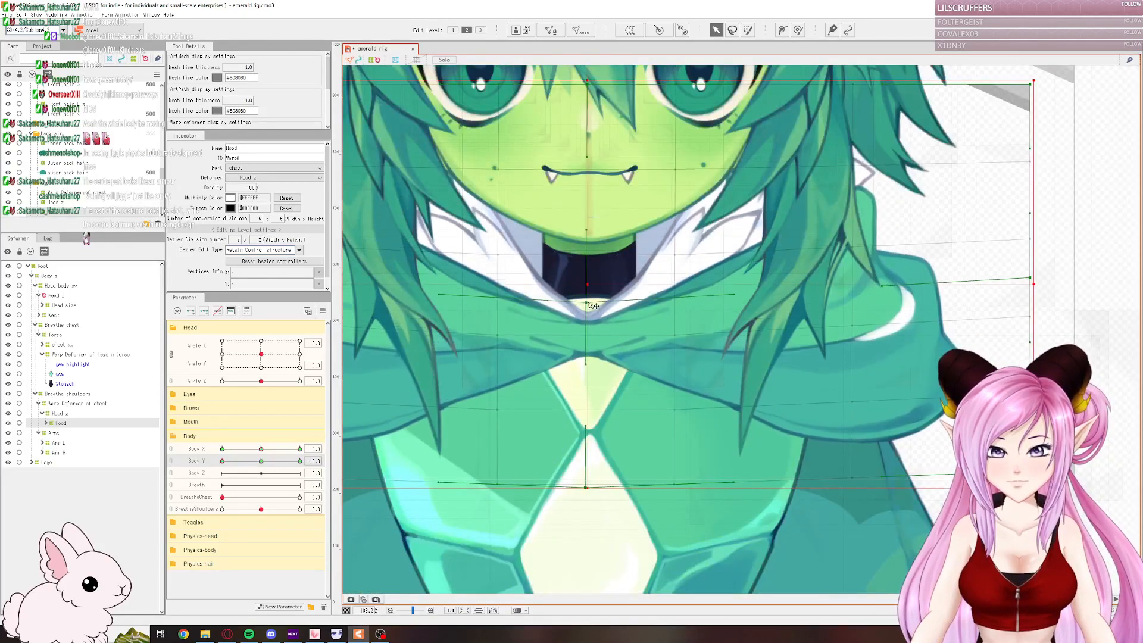
pyautogui.scroll(-1, 590, 271)
pyautogui.scroll(-1, 589, 271)
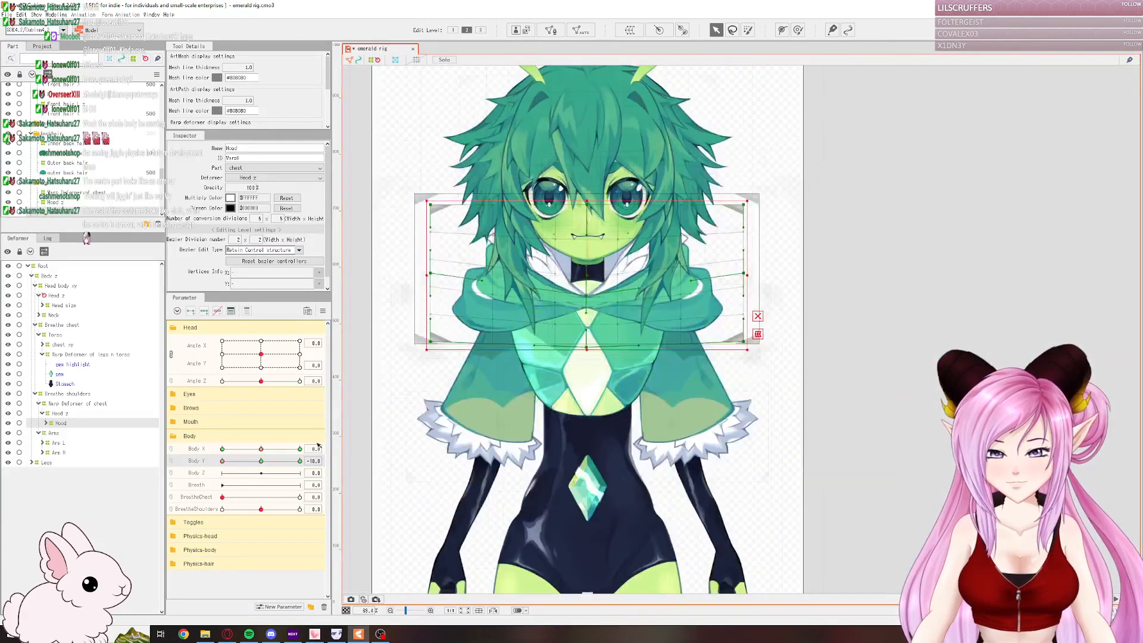
pyautogui.moveTo(231, 462); pyautogui.dragTo(182, 469)
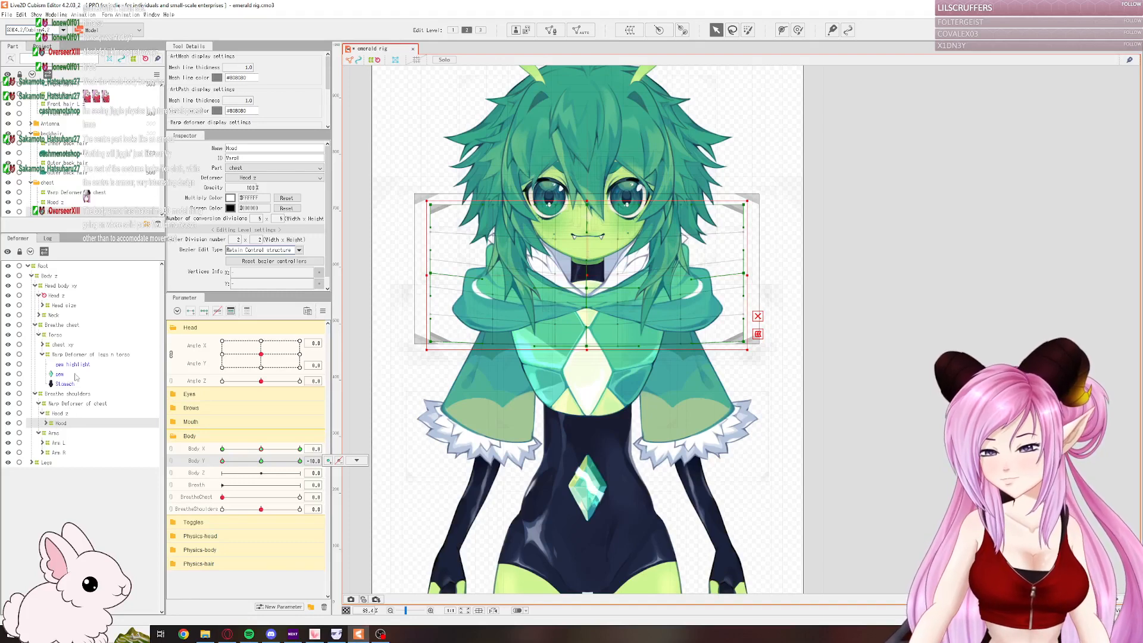
# - Add three Body Y keyforms to chest xy and move its center and upper center points down at Body Y -10
pyautogui.click(59, 345)
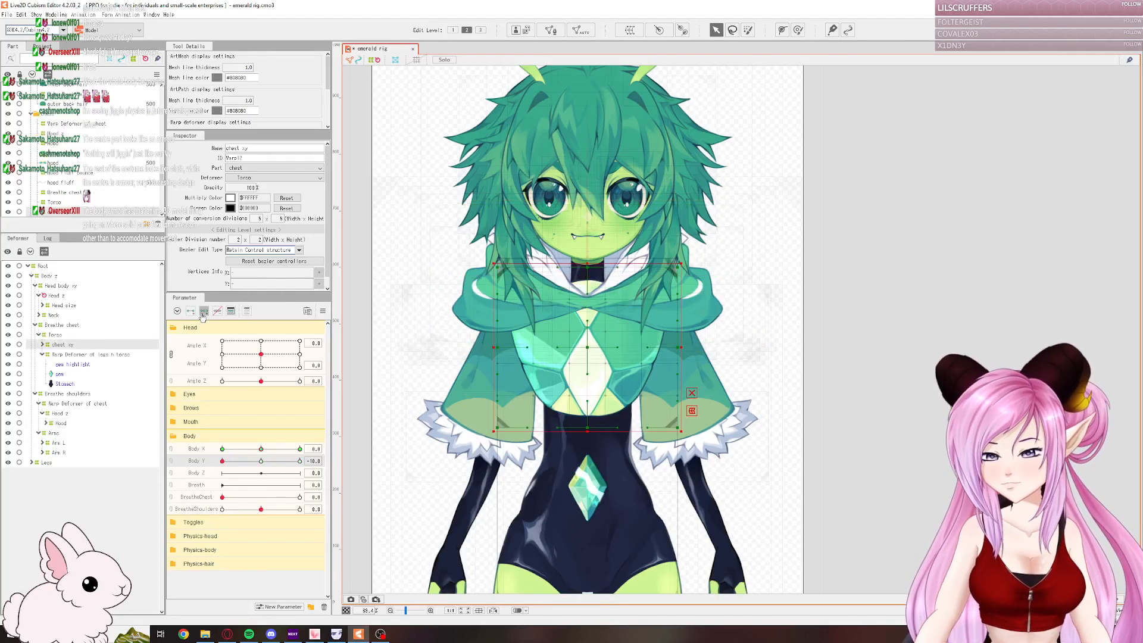
pyautogui.scroll(2, 610, 306)
pyautogui.moveTo(581, 363); pyautogui.dragTo(581, 367)
pyautogui.moveTo(578, 256); pyautogui.dragTo(579, 284)
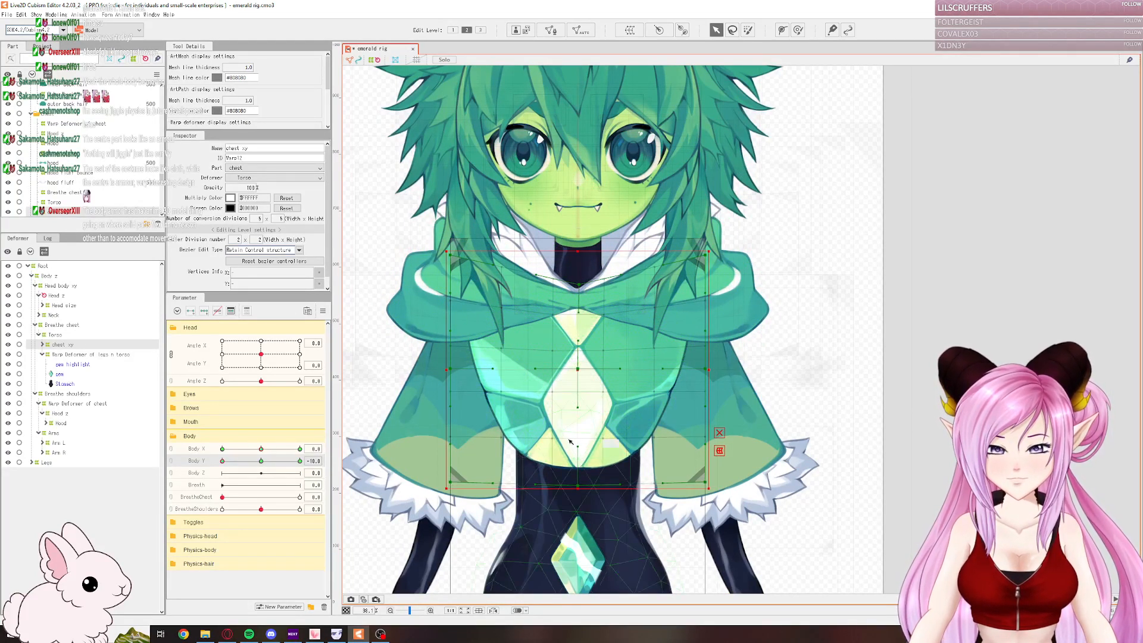
pyautogui.scroll(8, 586, 386)
pyautogui.scroll(-8, 593, 403)
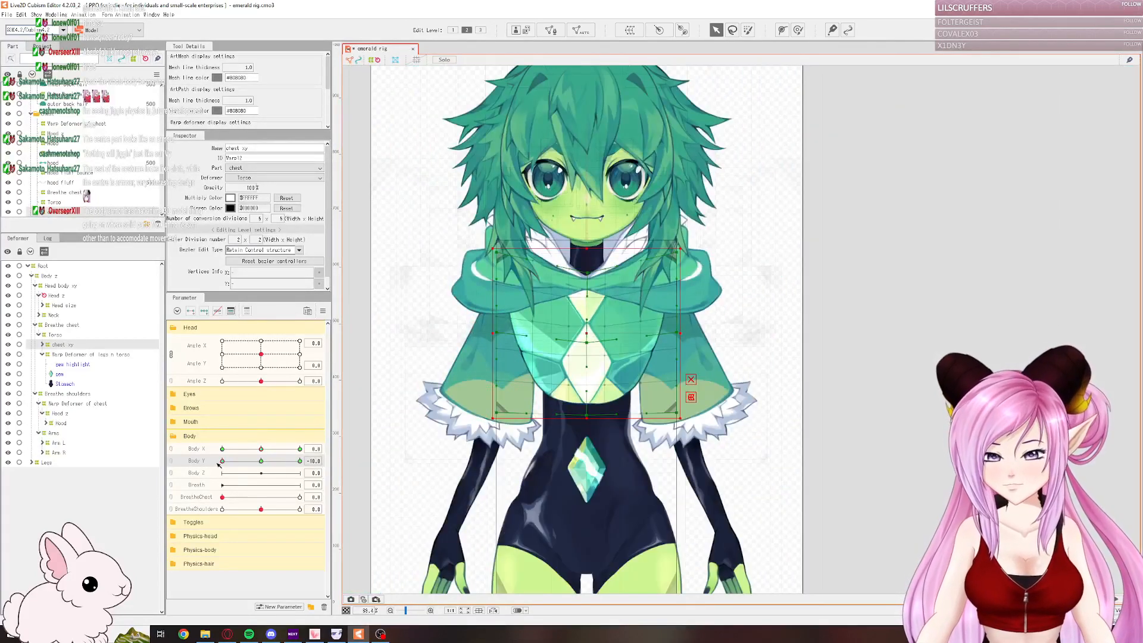
pyautogui.moveTo(222, 461); pyautogui.dragTo(207, 491)
# - Add three Body Y keyforms to the Arms deformer, lower its upper edge slightly at Body Y -10, and preview the motion
pyautogui.click(37, 433)
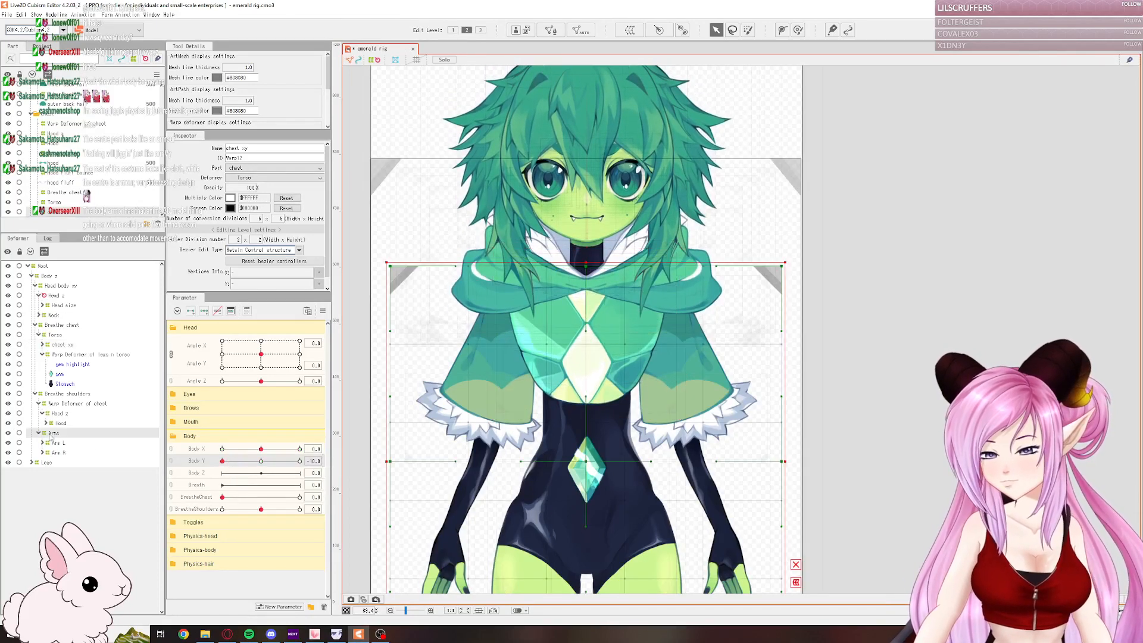
pyautogui.scroll(2, 510, 305)
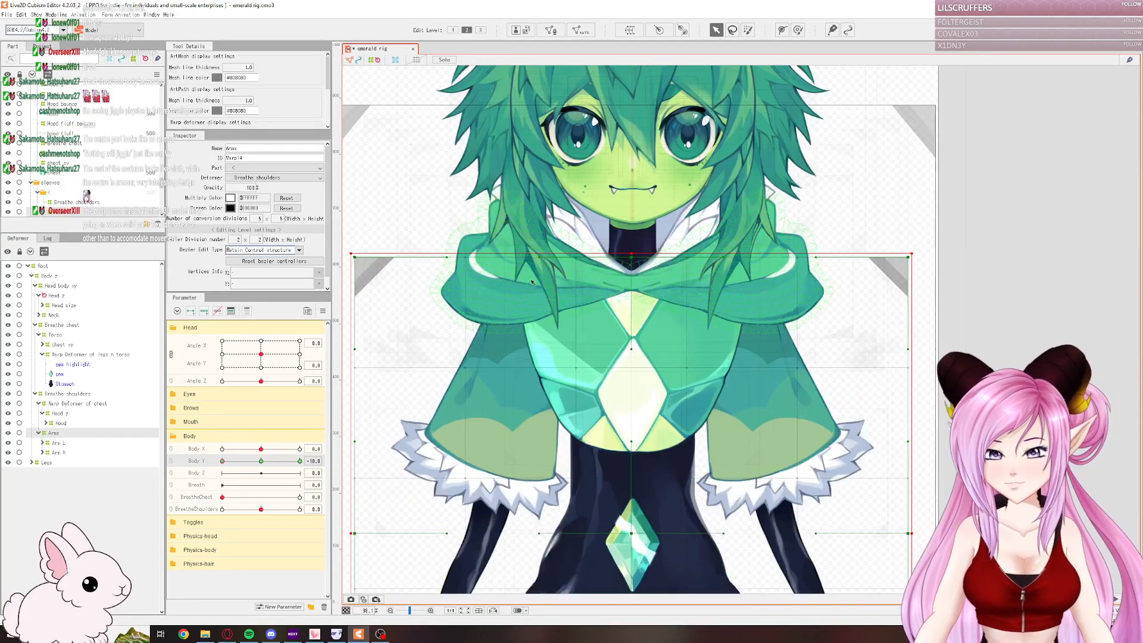
pyautogui.moveTo(632, 260); pyautogui.dragTo(635, 262)
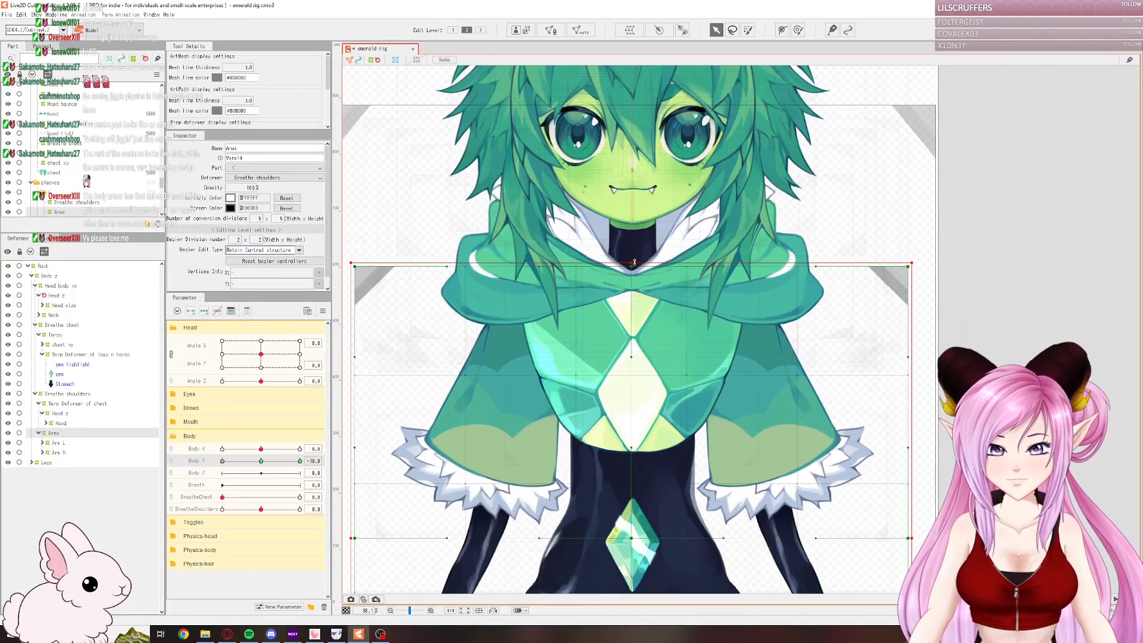
pyautogui.moveTo(230, 460); pyautogui.dragTo(187, 481)
pyautogui.scroll(-3, 504, 271)
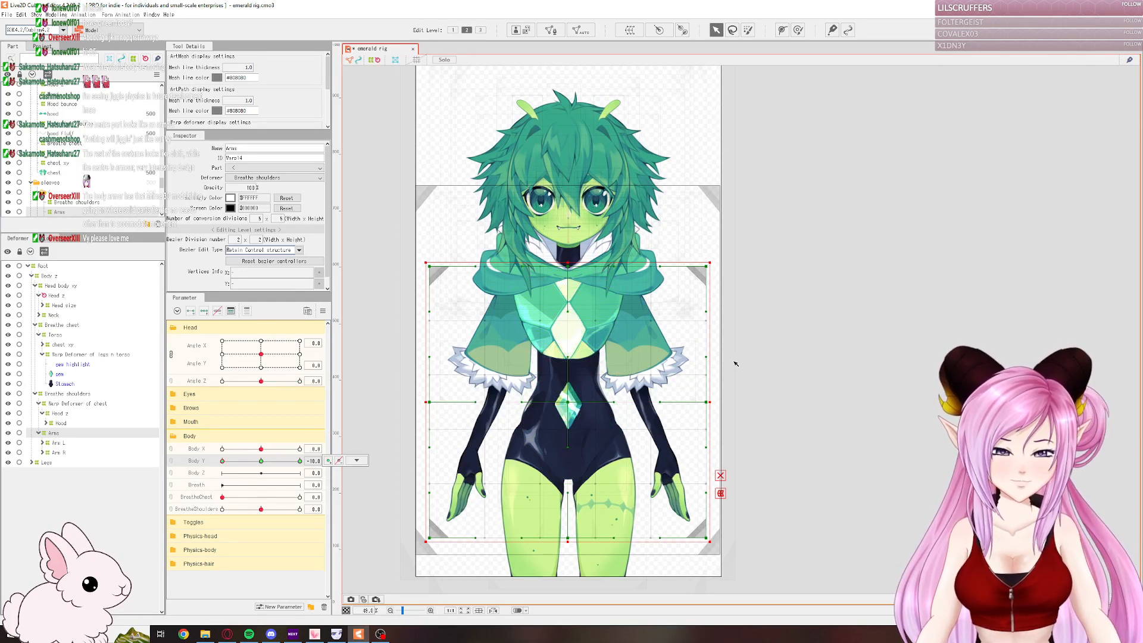
pyautogui.scroll(-1, 737, 365)
pyautogui.scroll(1, 670, 276)
pyautogui.scroll(1, 651, 288)
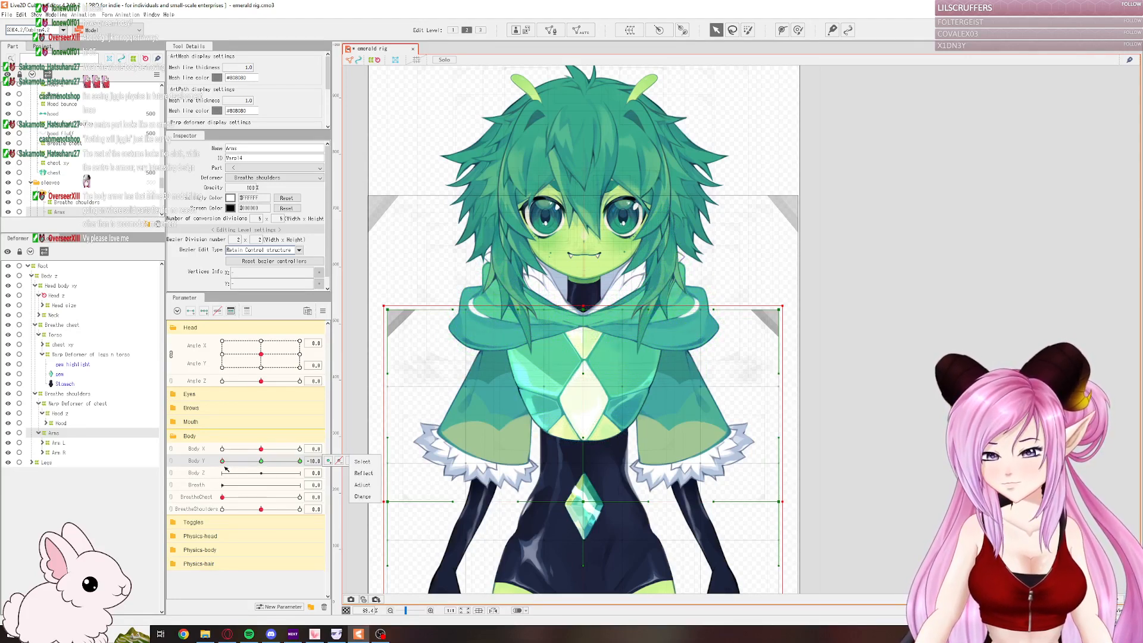
pyautogui.moveTo(223, 461)
pyautogui.mouseDown()
pyautogui.moveTo(292, 463)
pyautogui.moveTo(182, 459)
pyautogui.moveTo(253, 463)
pyautogui.moveTo(209, 462)
pyautogui.mouseUp()
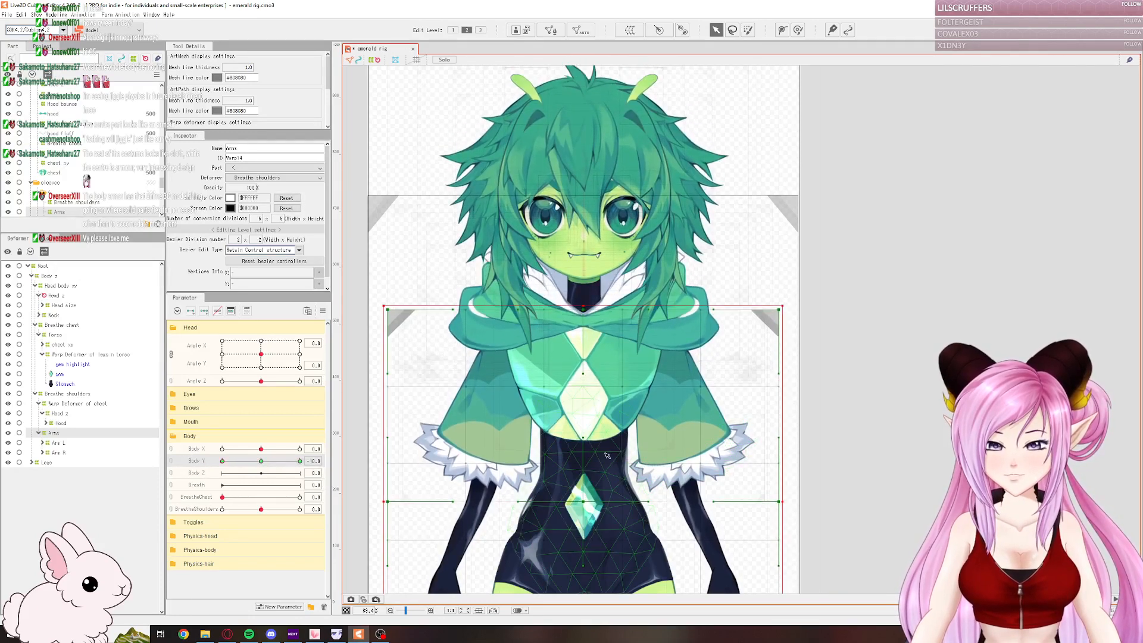
# - Add three Body Y keyforms to Warp Deformer of legs n torso and lower its upper edge slightly at Body Y -10
pyautogui.click(78, 354)
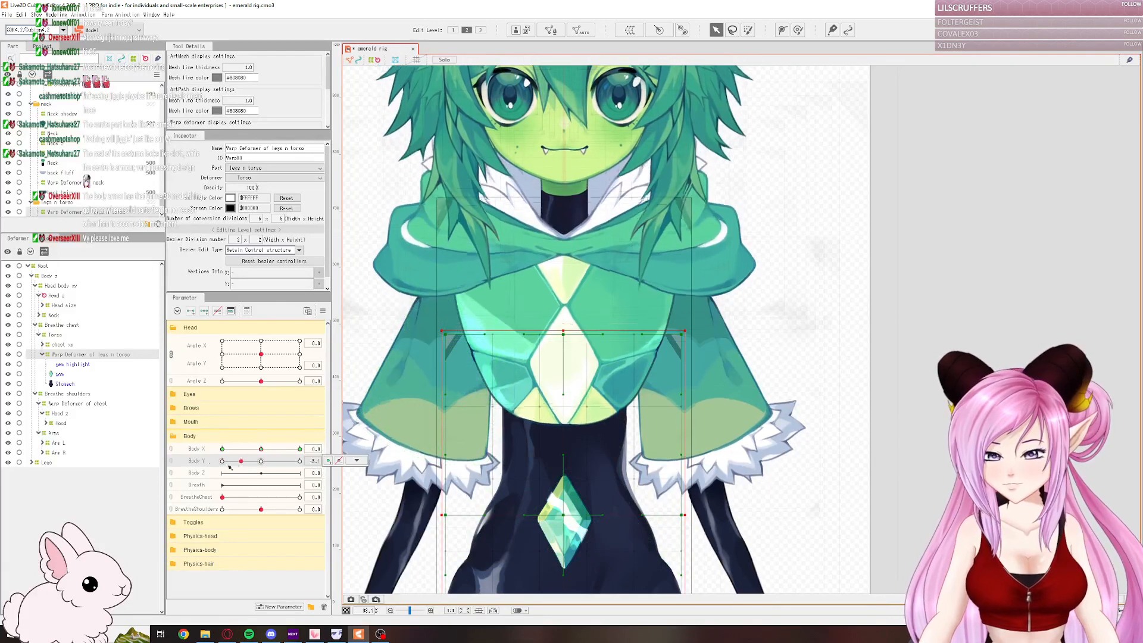
pyautogui.scroll(3, 555, 342)
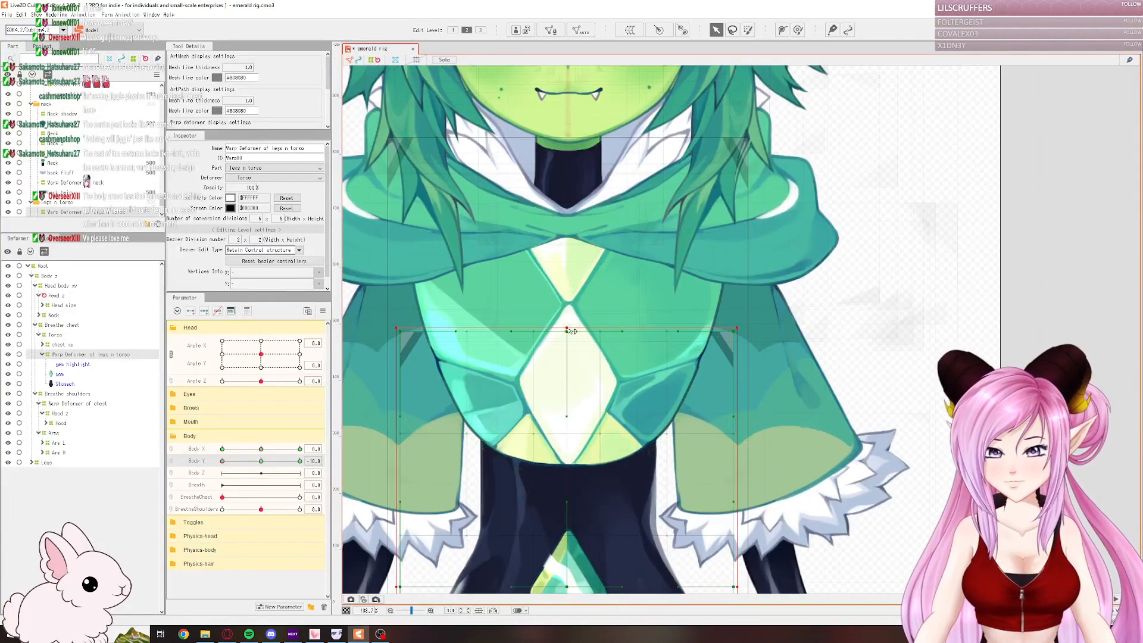
pyautogui.moveTo(566, 326); pyautogui.dragTo(566, 336)
pyautogui.scroll(-3, 558, 326)
pyautogui.scroll(-2, 557, 325)
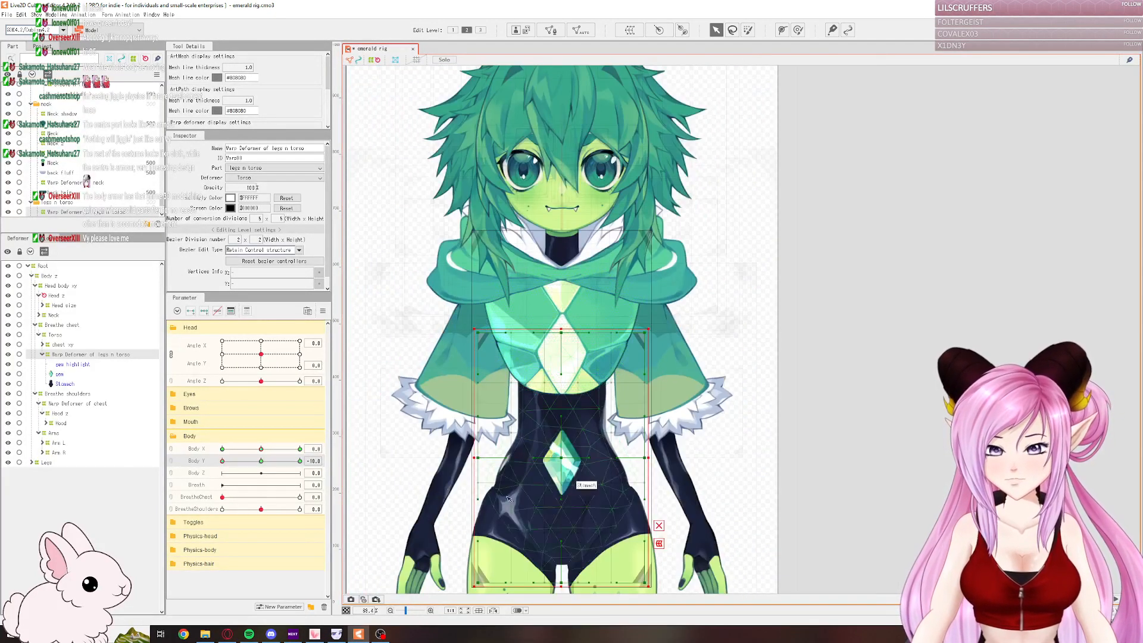
pyautogui.moveTo(223, 462)
pyautogui.mouseDown()
pyautogui.moveTo(267, 462)
pyautogui.moveTo(218, 479)
pyautogui.mouseUp()
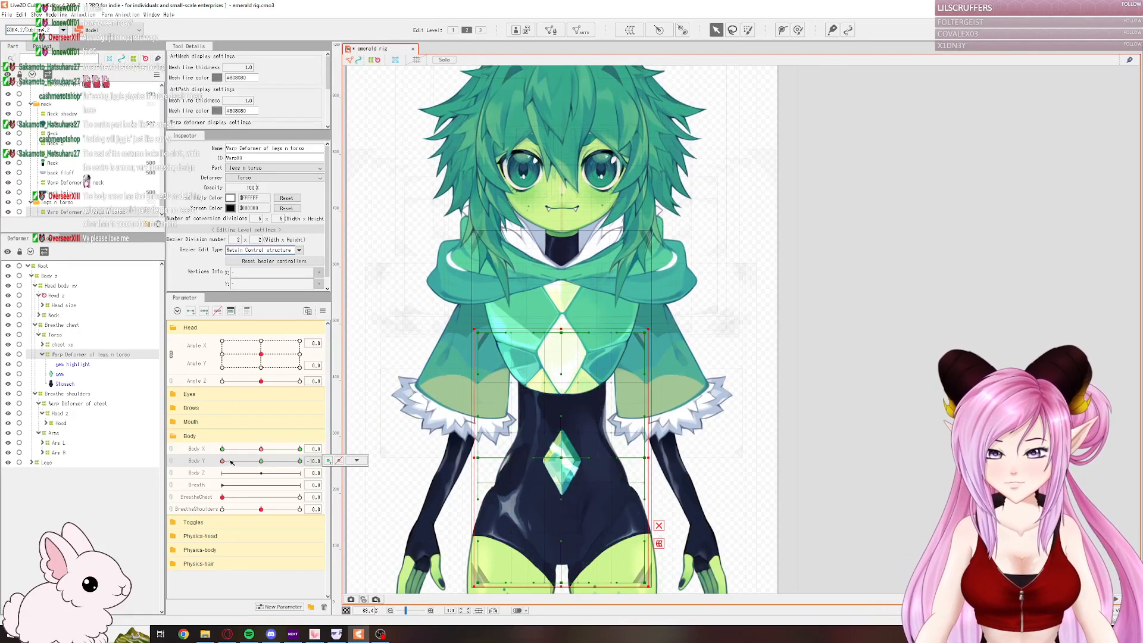
# - Set Body Y to 10, scale the Head size deformer down slightly, recenter it over the neck, and preview the movement
pyautogui.moveTo(225, 461); pyautogui.dragTo(351, 456)
pyautogui.scroll(-3, 659, 457)
pyautogui.scroll(3, 594, 212)
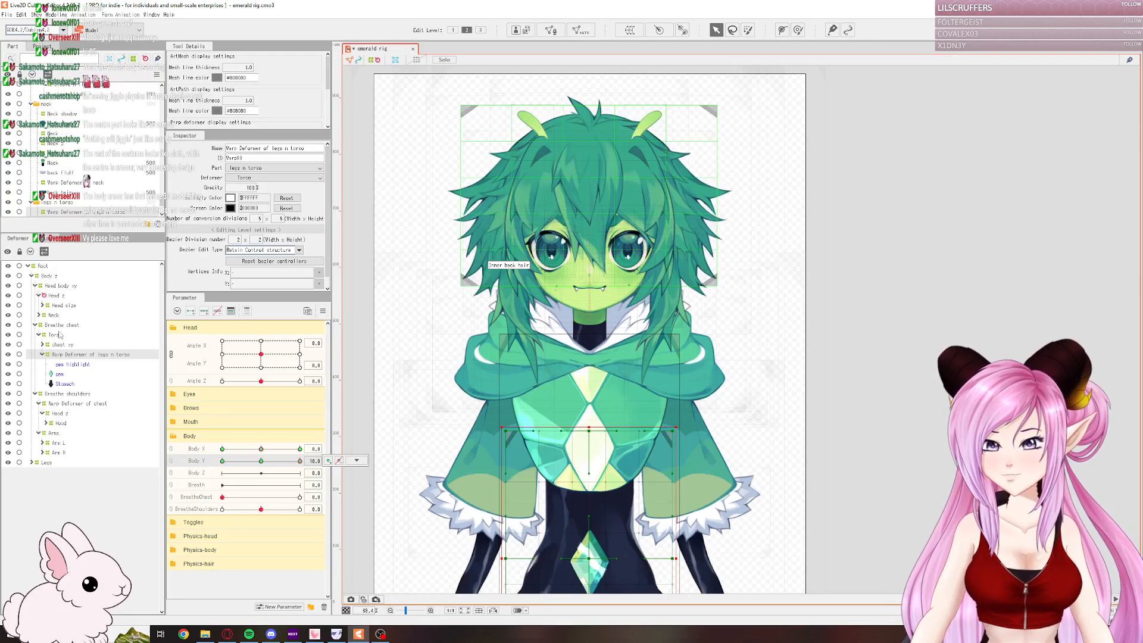
pyautogui.click(62, 305)
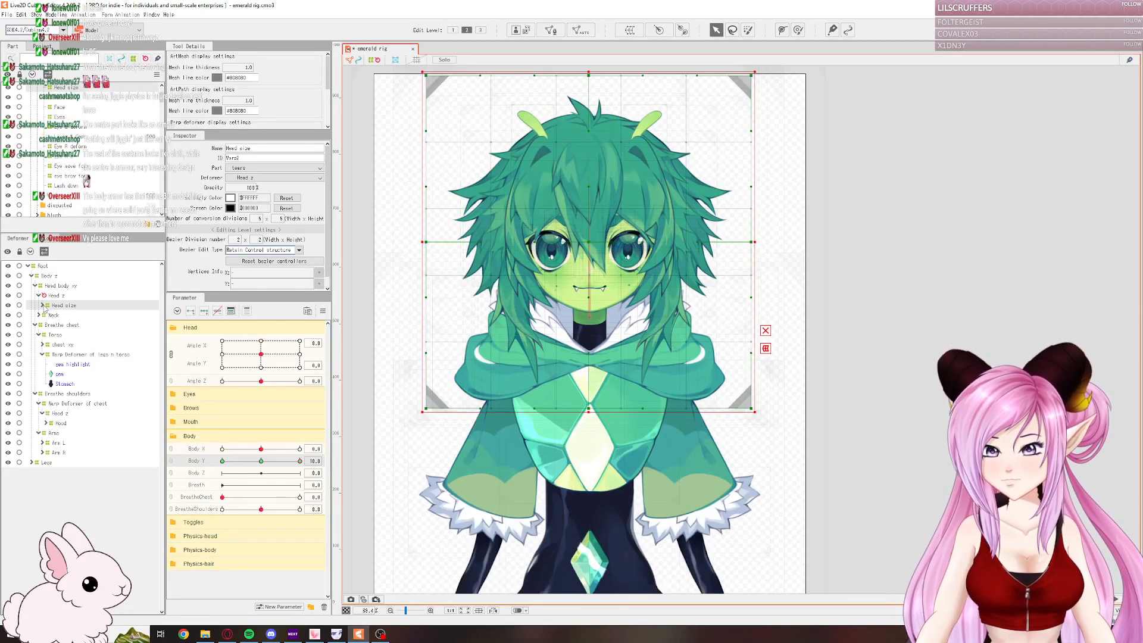
pyautogui.click(43, 306)
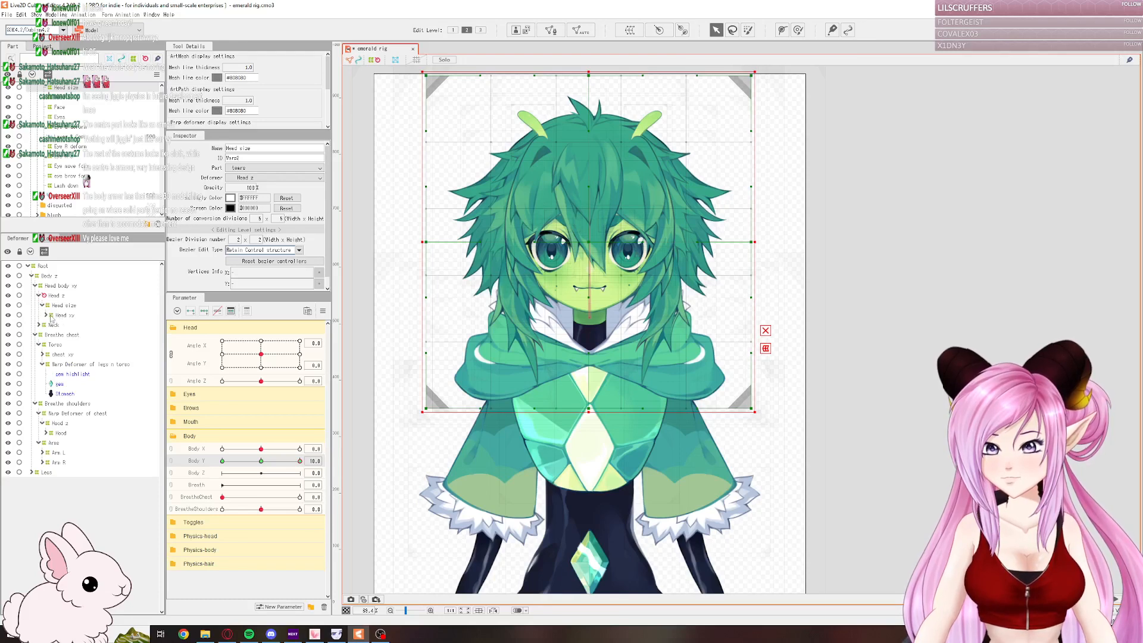
pyautogui.scroll(2, 579, 270)
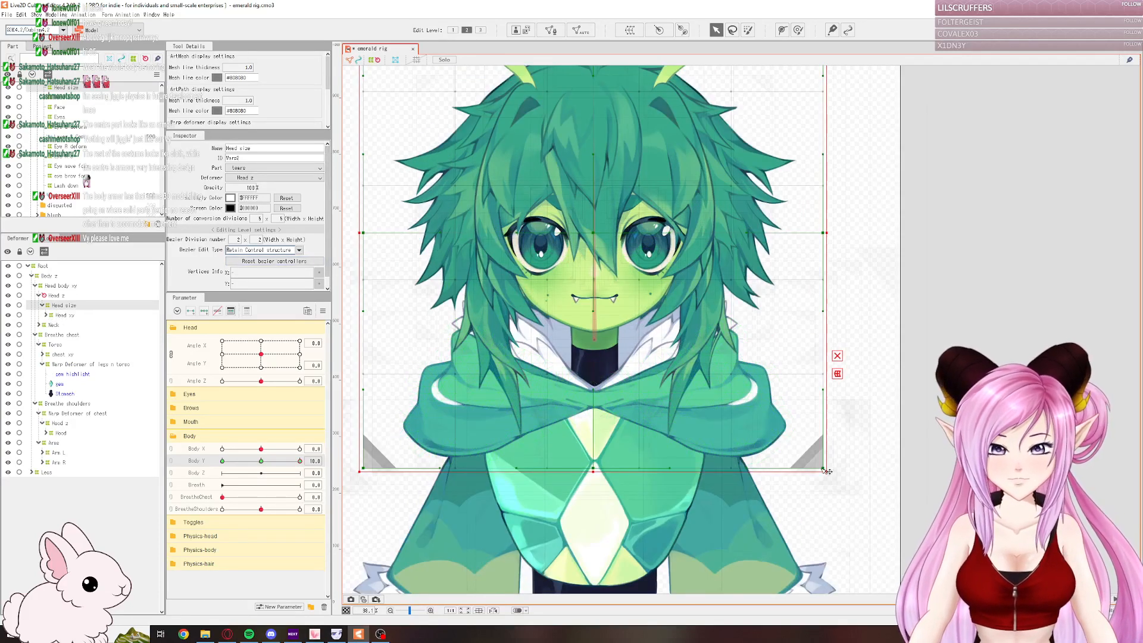
pyautogui.moveTo(828, 473); pyautogui.dragTo(818, 463)
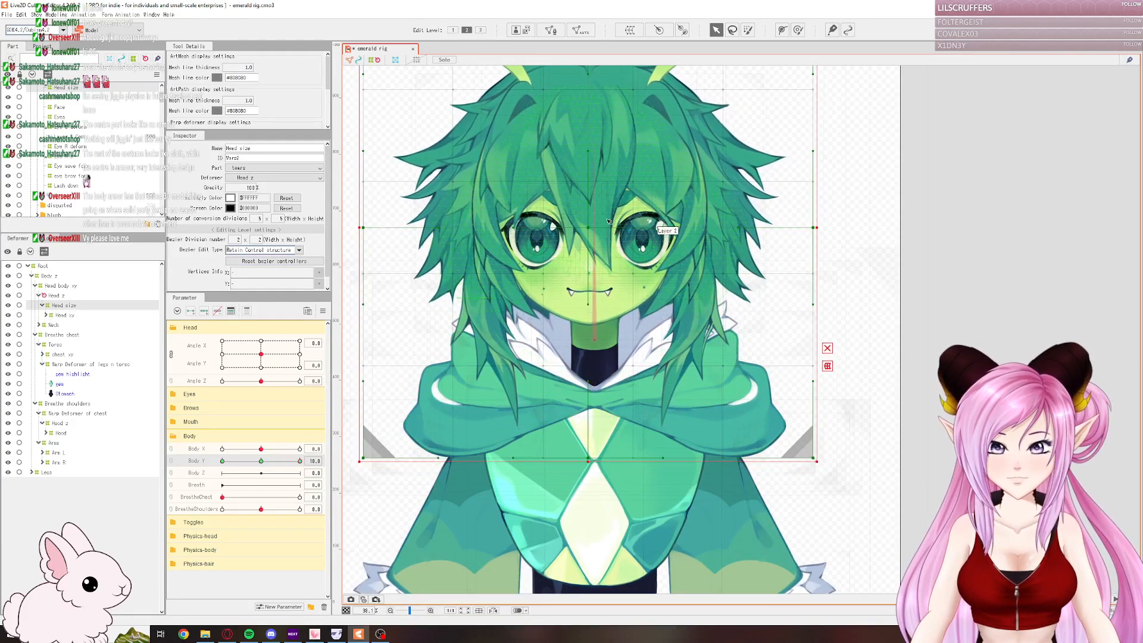
pyautogui.moveTo(584, 228); pyautogui.dragTo(589, 227)
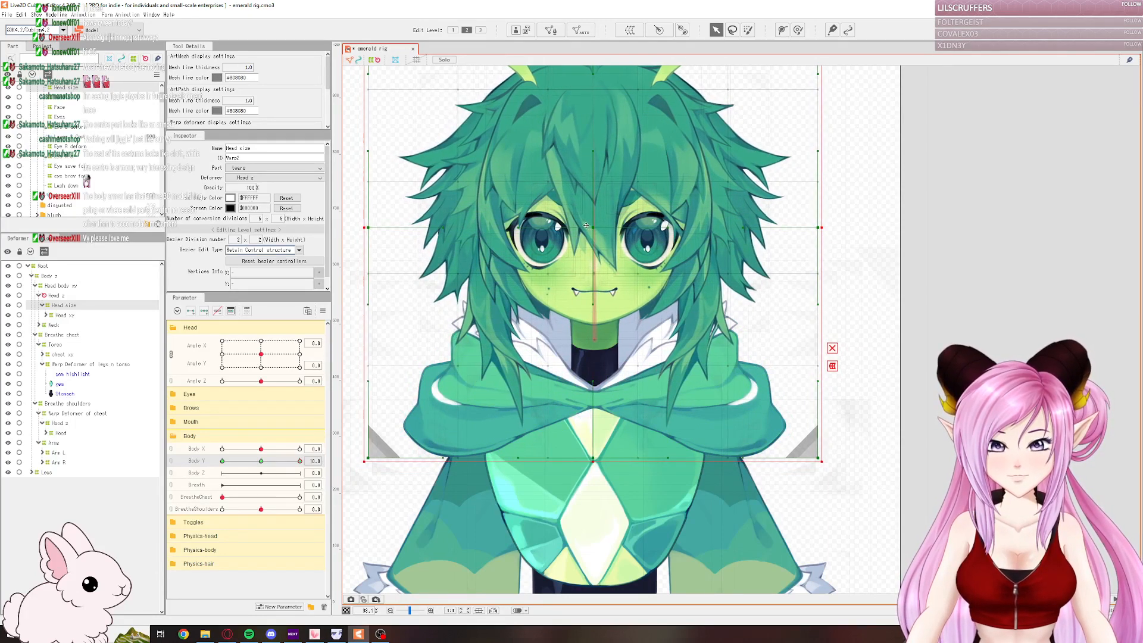
pyautogui.scroll(-2, 586, 225)
pyautogui.moveTo(300, 461); pyautogui.dragTo(243, 482)
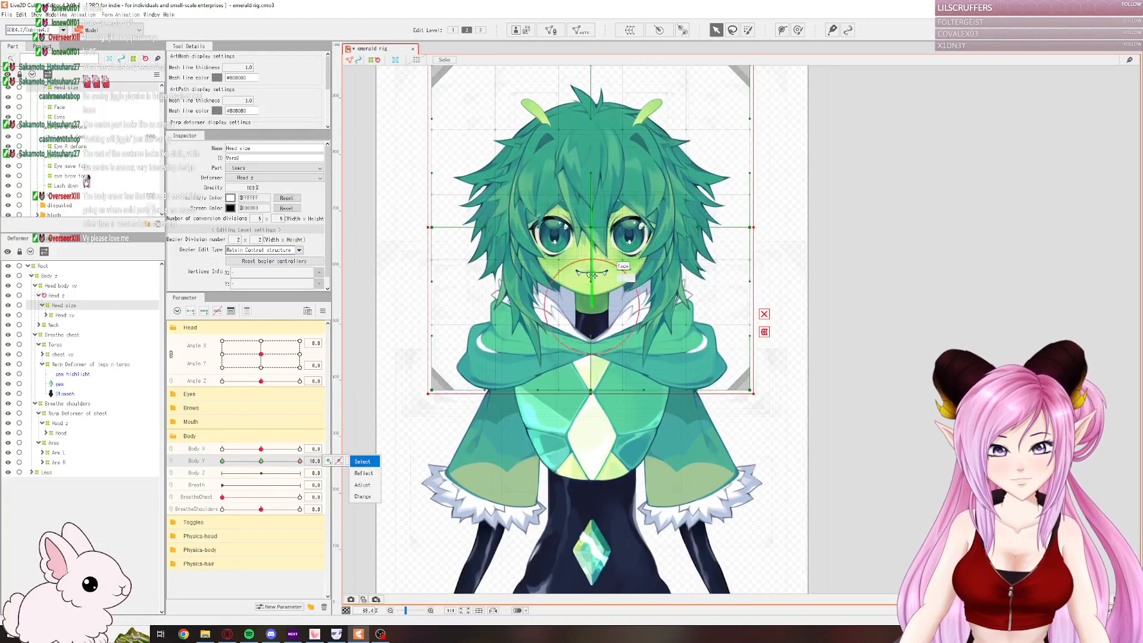
# - Nudge the Head size deformer's center point slightly down at Body Y 10 and check the movement
pyautogui.scroll(3, 596, 223)
pyautogui.moveTo(598, 216); pyautogui.dragTo(599, 220)
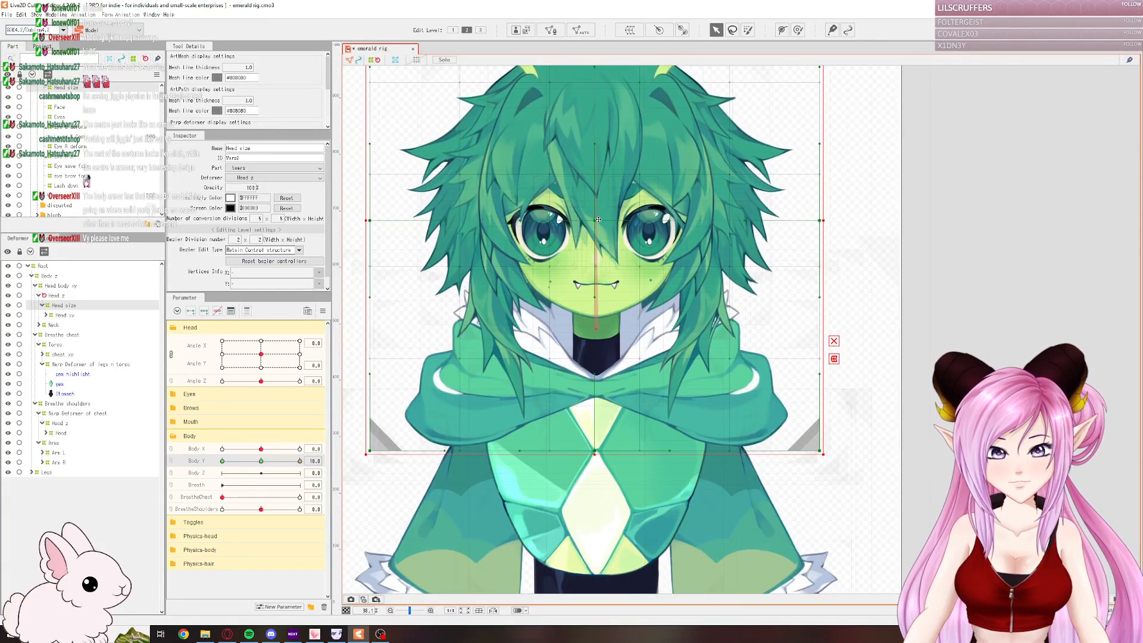
pyautogui.scroll(-3, 606, 247)
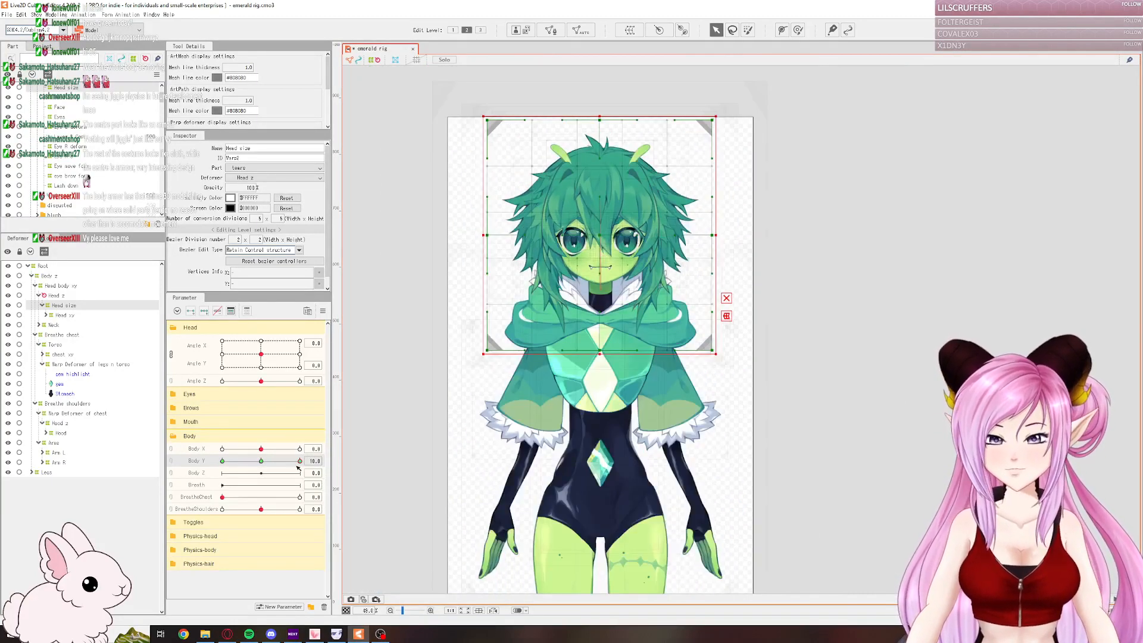
pyautogui.moveTo(298, 468); pyautogui.dragTo(328, 489)
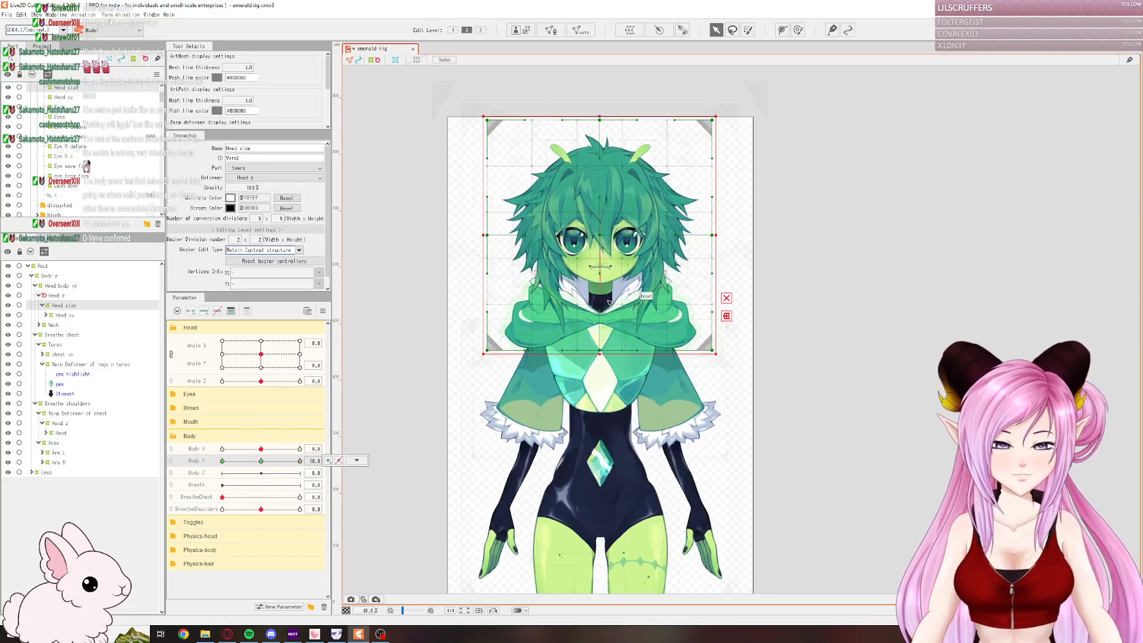
# - Raise the center point of the Hood deformer slightly at Body Y 10 and preview the body movement
pyautogui.scroll(3, 608, 303)
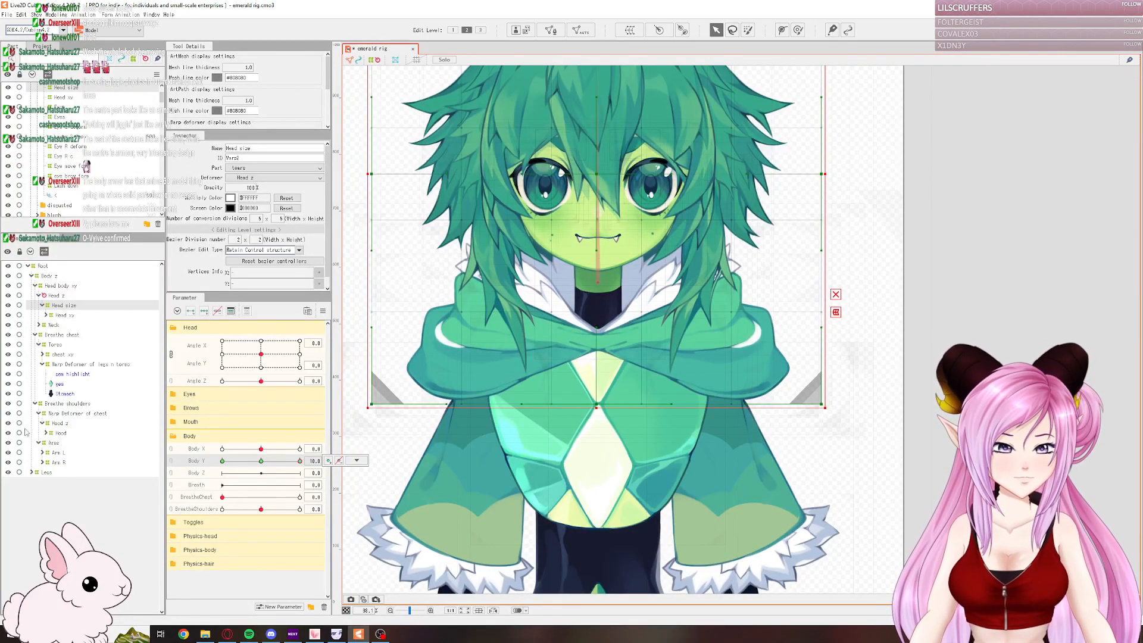
pyautogui.click(61, 434)
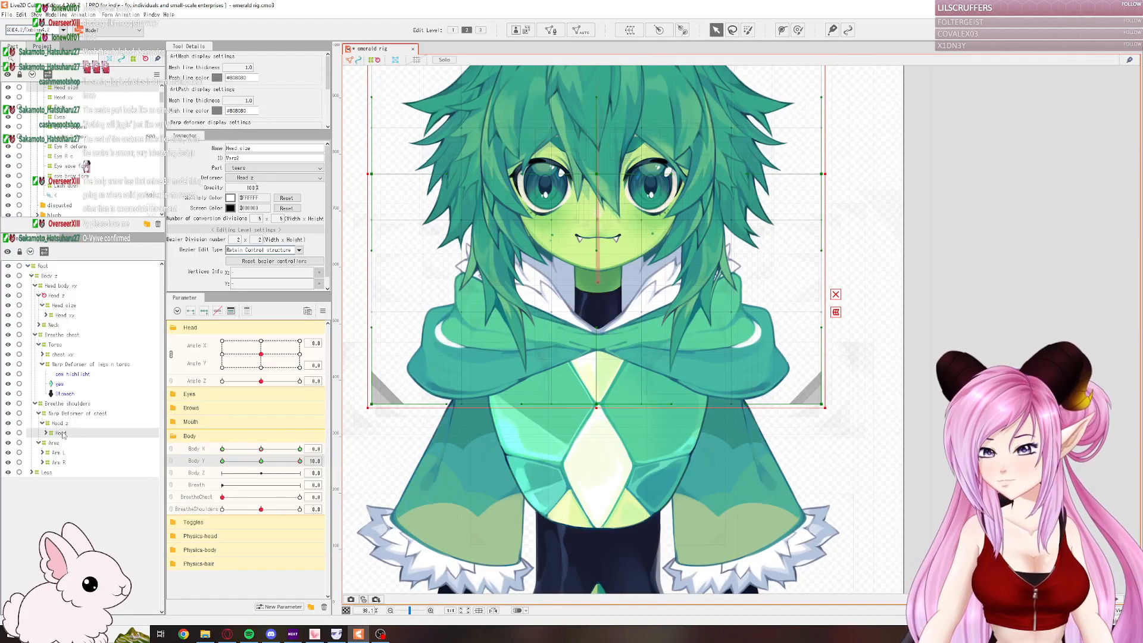
pyautogui.scroll(2, 588, 215)
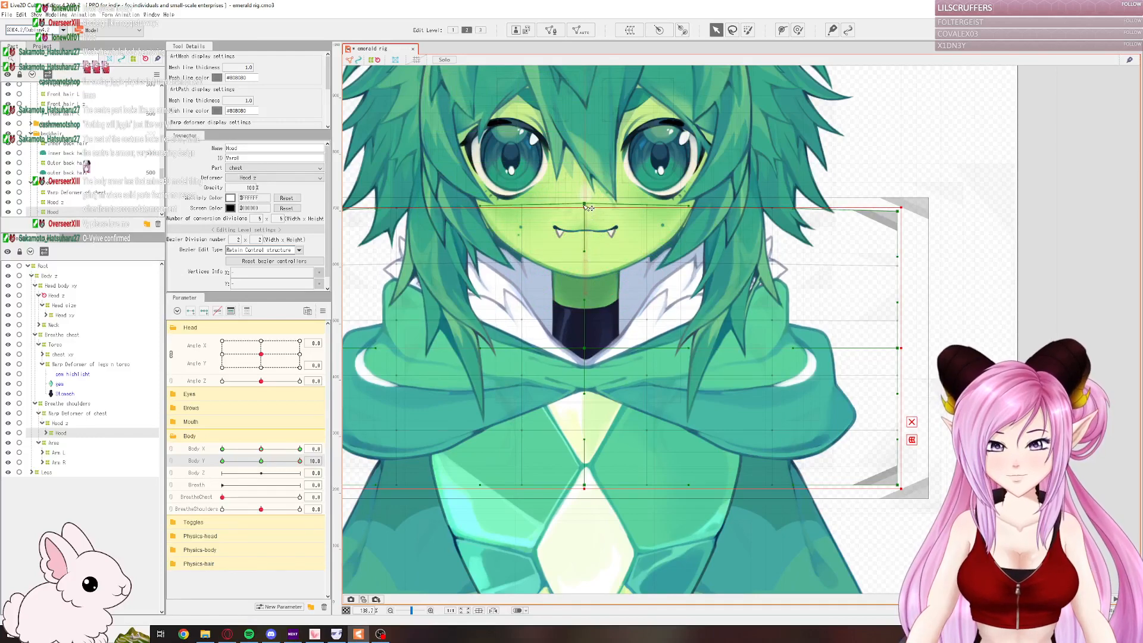
pyautogui.scroll(3, 590, 341)
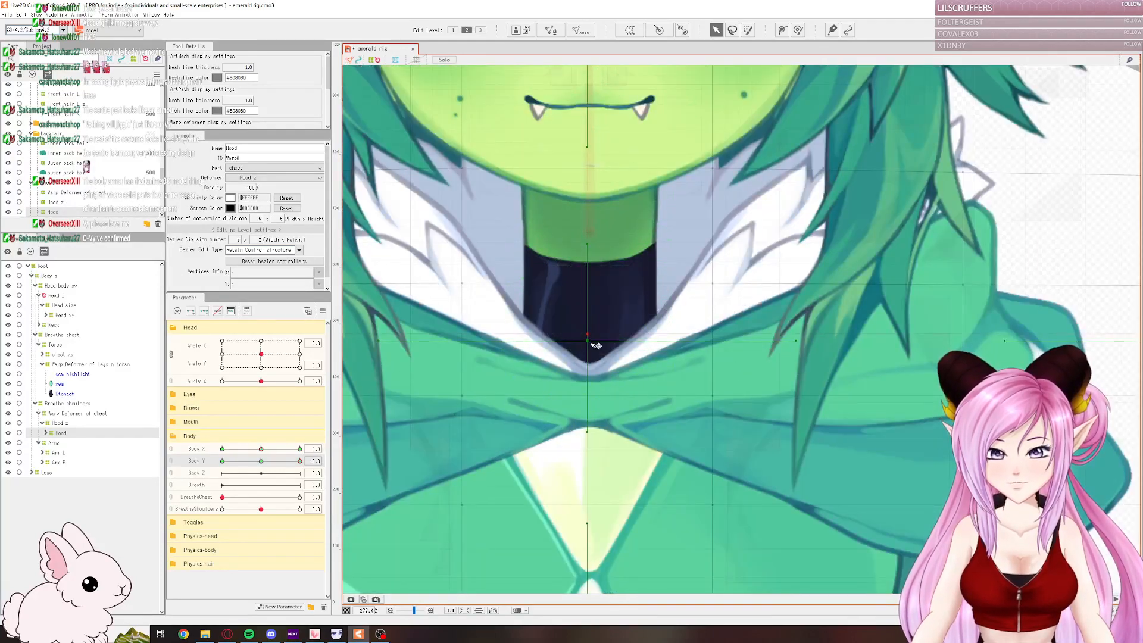
pyautogui.moveTo(590, 343); pyautogui.dragTo(589, 265)
pyautogui.scroll(-3, 589, 264)
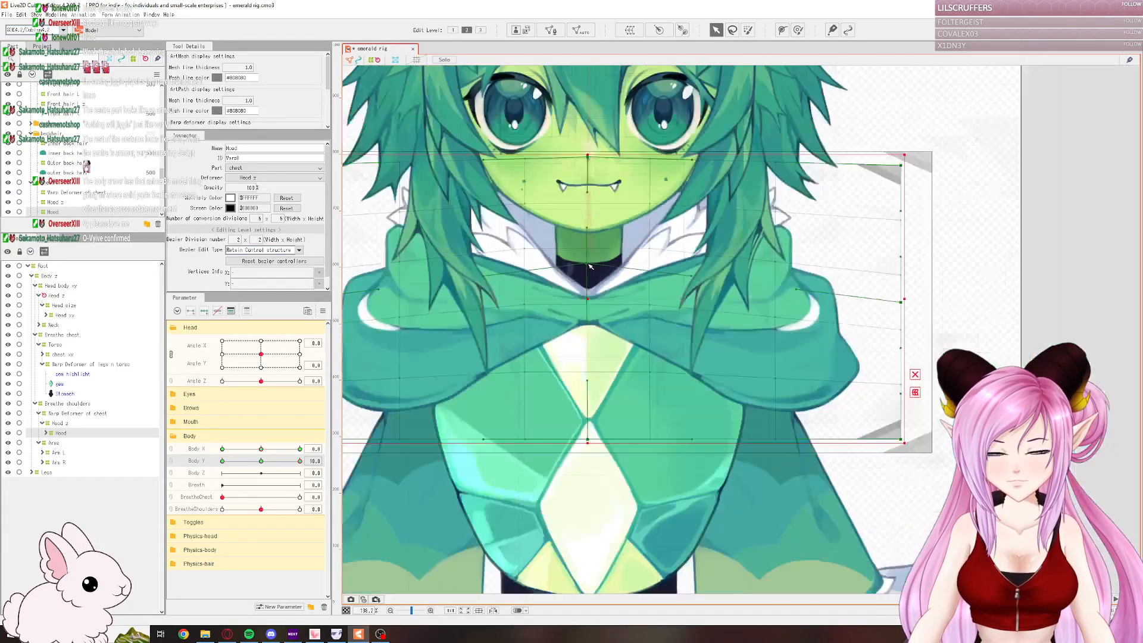
pyautogui.scroll(-2, 591, 266)
pyautogui.moveTo(299, 462)
pyautogui.mouseDown()
pyautogui.moveTo(224, 461)
pyautogui.moveTo(301, 467)
pyautogui.mouseUp()
pyautogui.scroll(1, 602, 271)
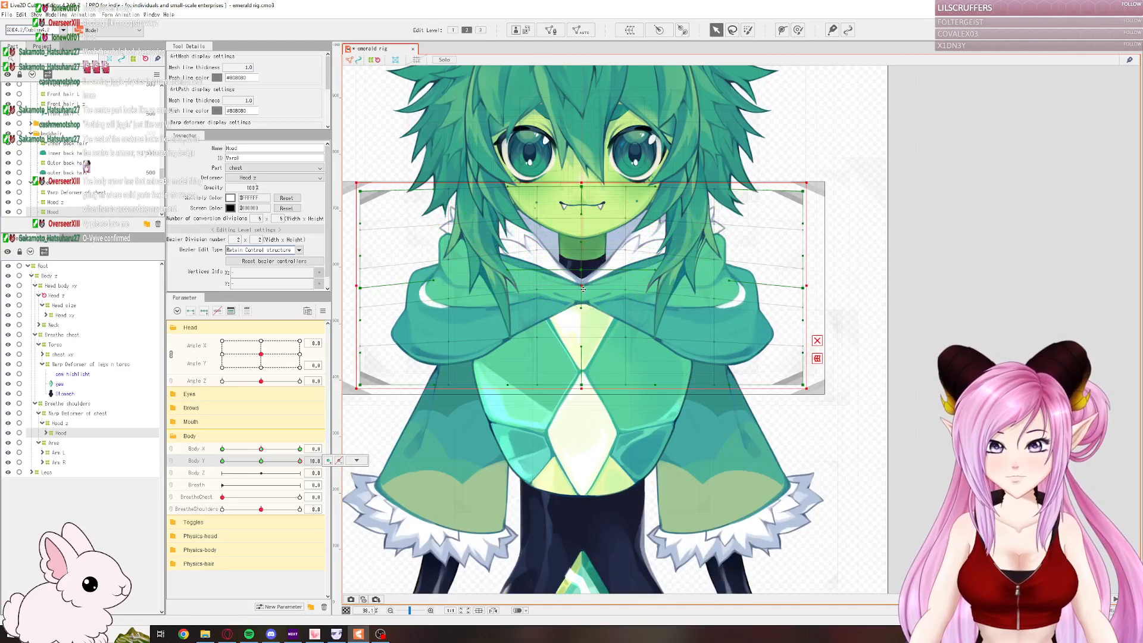
# - Nudge the whole Hood deformer slightly down at Body Y 10 and check the motion
pyautogui.moveTo(583, 288); pyautogui.dragTo(582, 291)
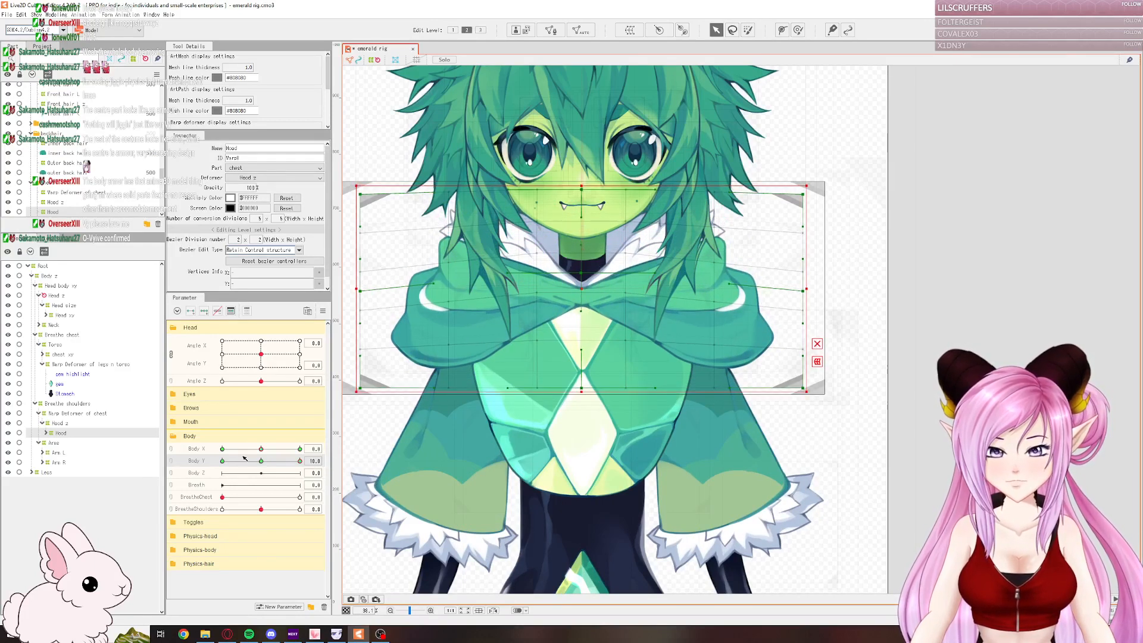
pyautogui.moveTo(297, 463); pyautogui.dragTo(314, 522)
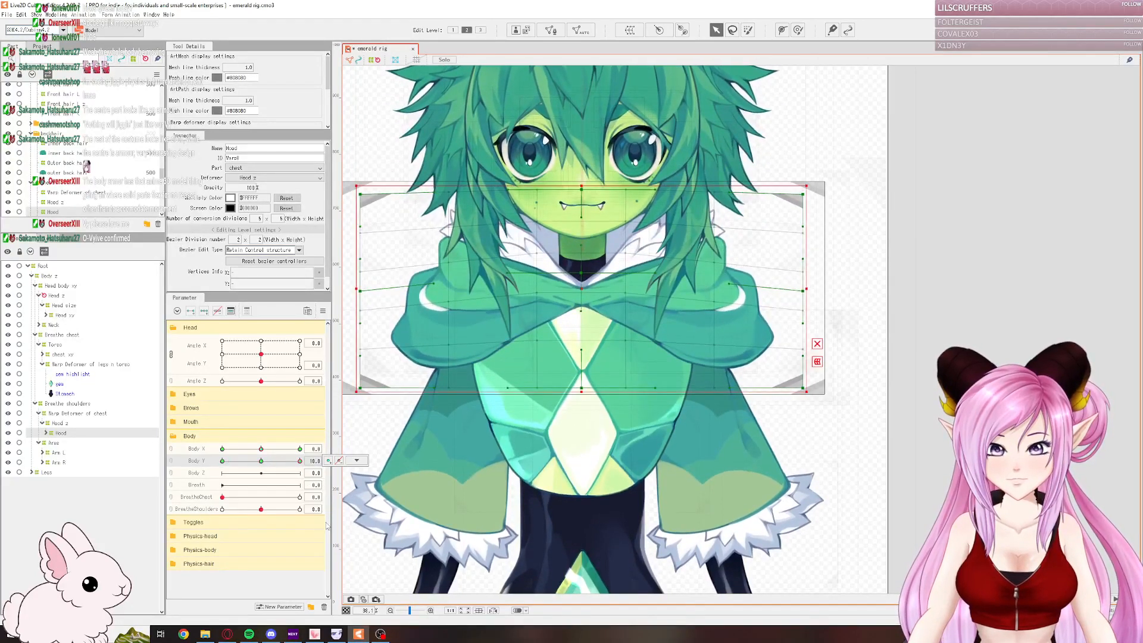
pyautogui.scroll(-2, 533, 294)
pyautogui.scroll(2, 527, 384)
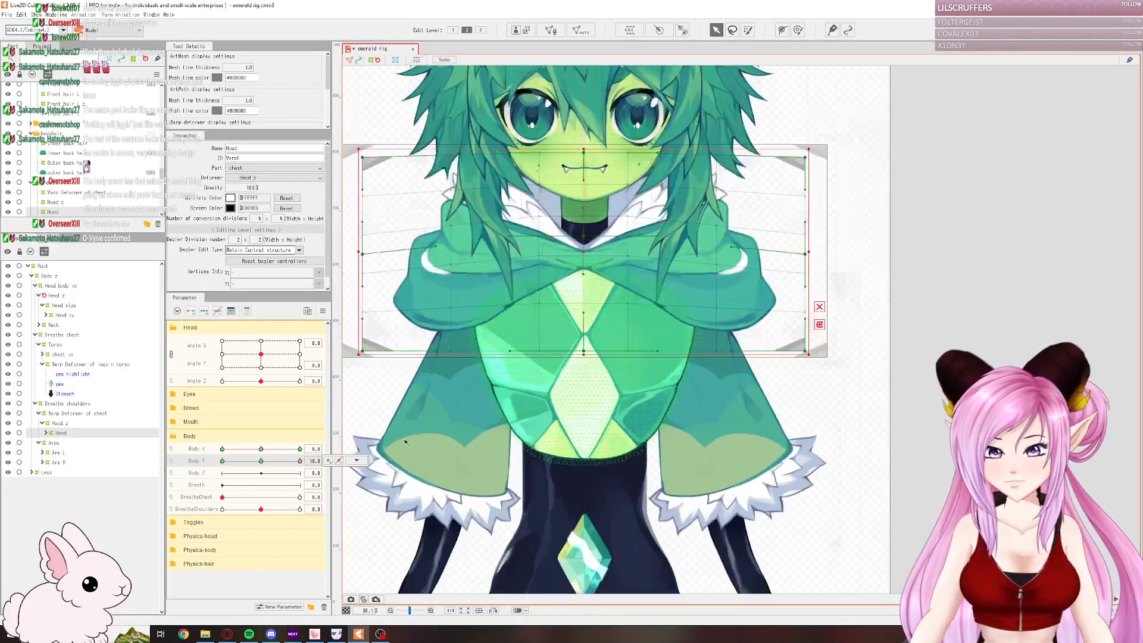
# - Raise the middle control points of the chest xy deformer slightly at Body Y 10 and preview the movement
pyautogui.click(59, 355)
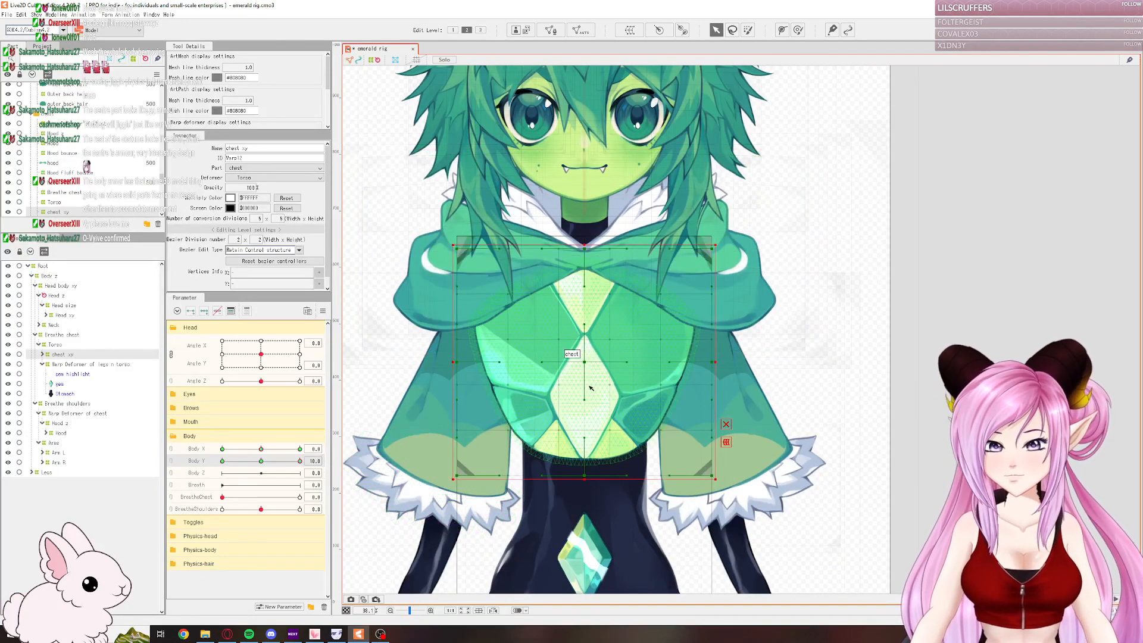
pyautogui.scroll(2, 536, 396)
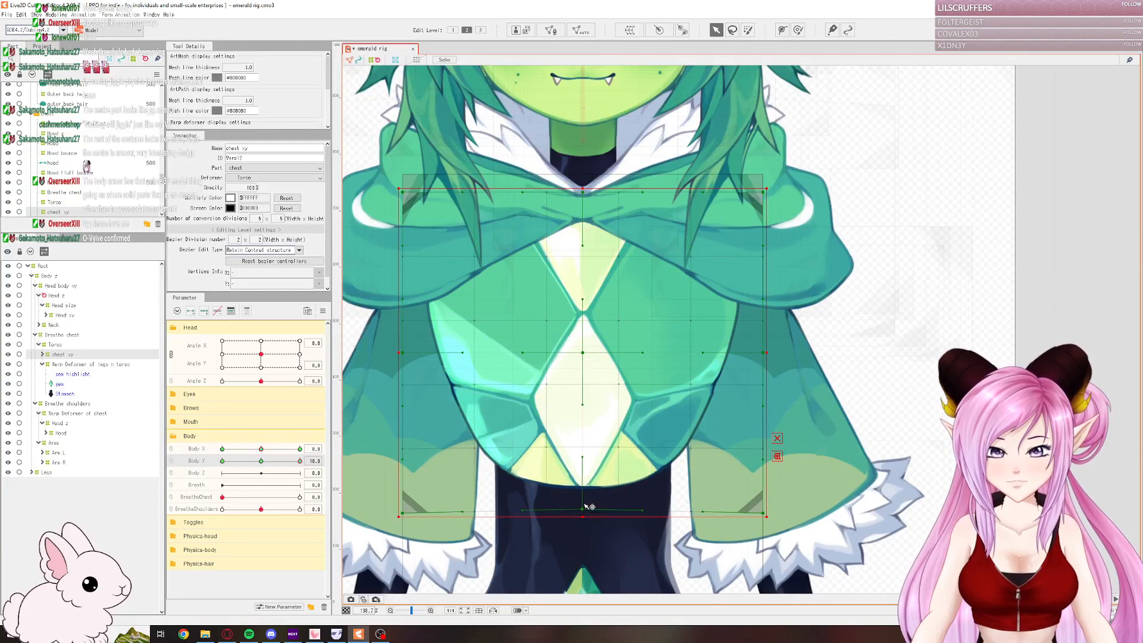
pyautogui.scroll(2, 599, 189)
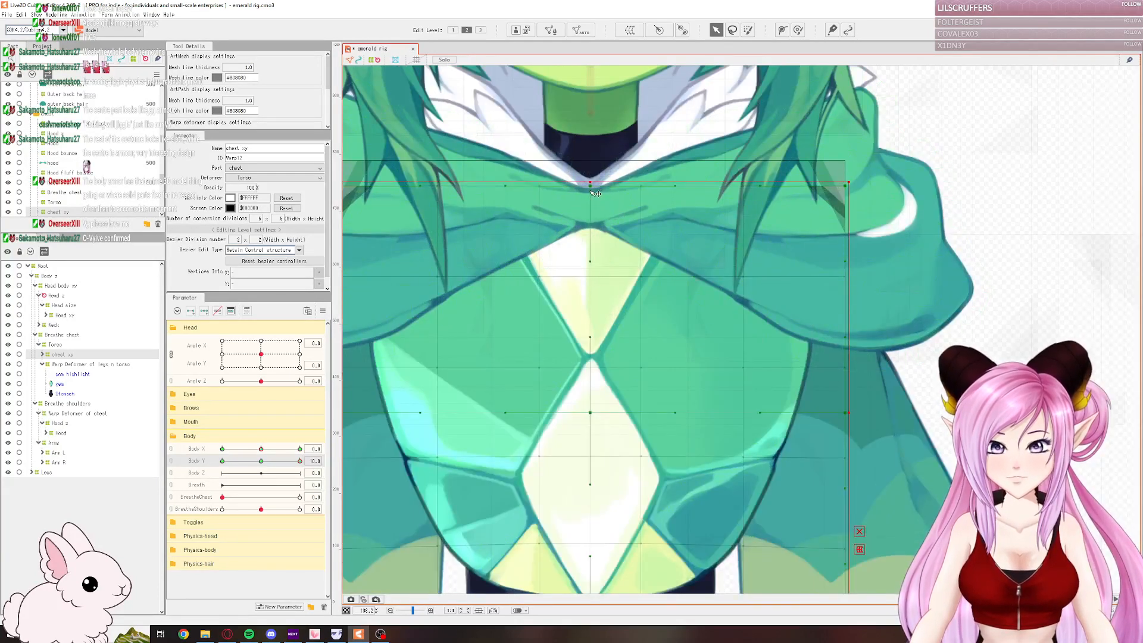
pyautogui.scroll(3, 614, 417)
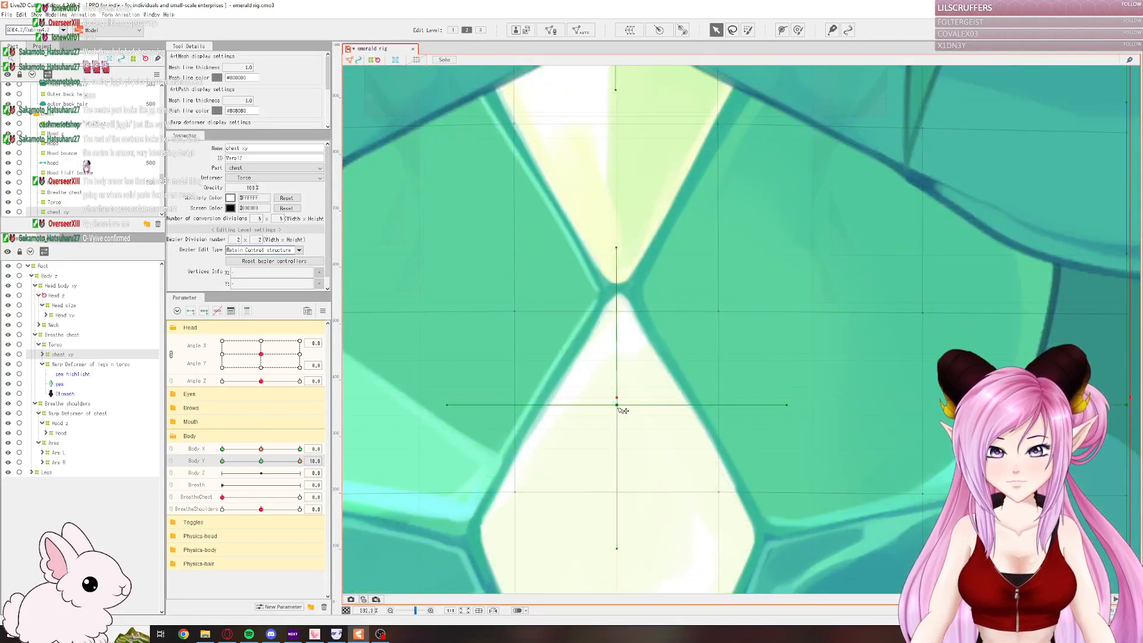
pyautogui.scroll(-6, 622, 410)
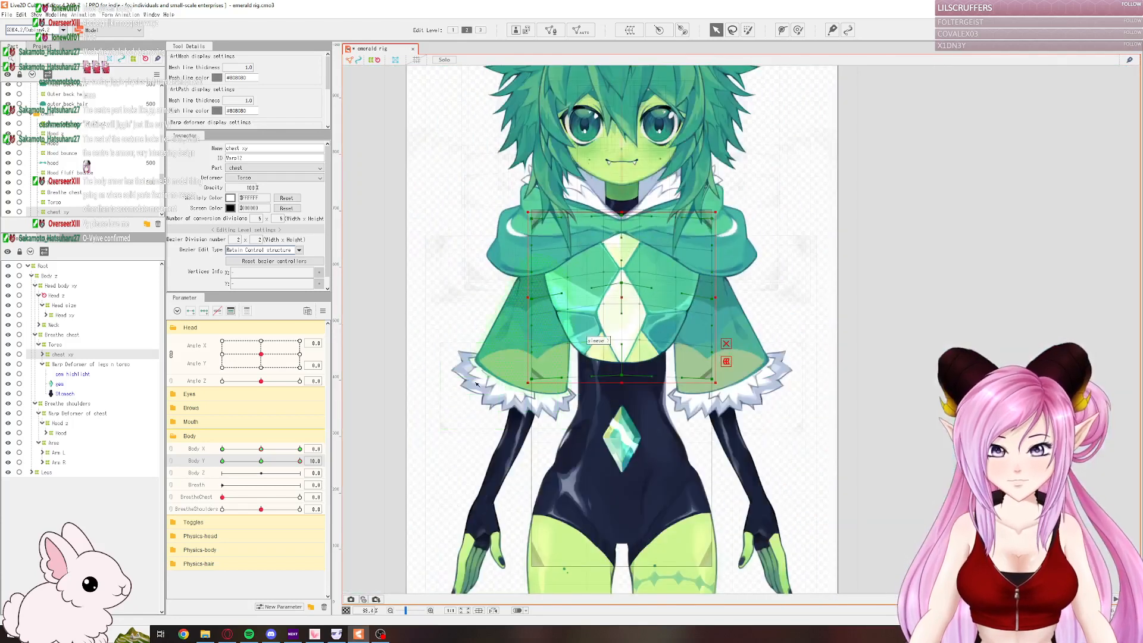
pyautogui.moveTo(299, 461)
pyautogui.mouseDown()
pyautogui.moveTo(238, 464)
pyautogui.moveTo(224, 488)
pyautogui.moveTo(303, 463)
pyautogui.mouseUp()
pyautogui.scroll(2, 604, 201)
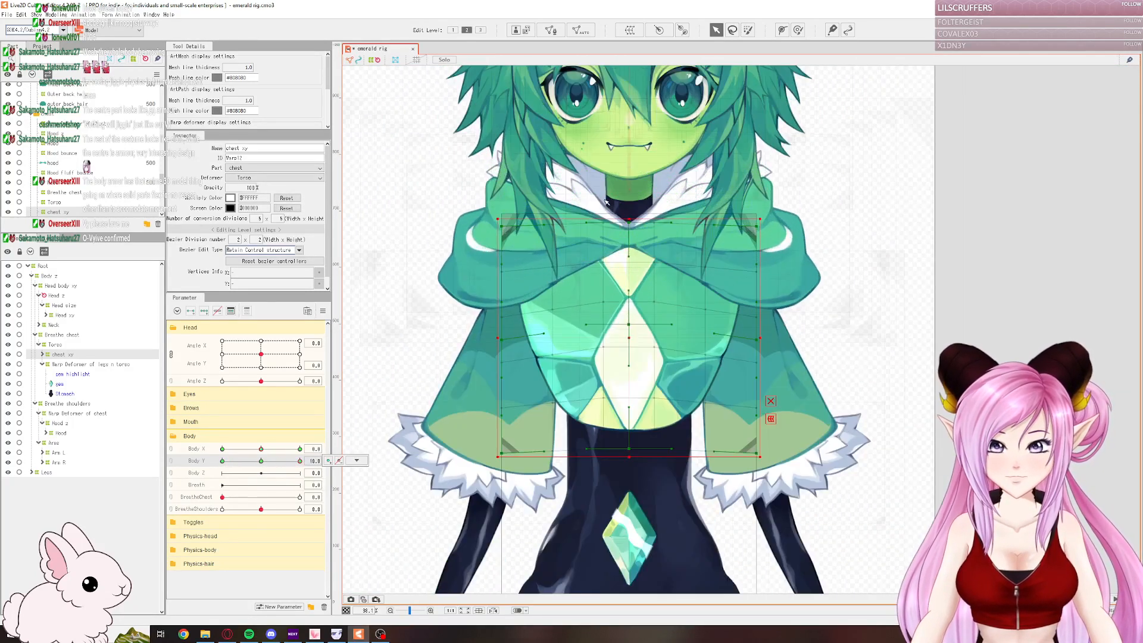
# - Curve the Hood deformer's lower edge upward at its middle point at Body Y 10 and test the motion
pyautogui.click(64, 433)
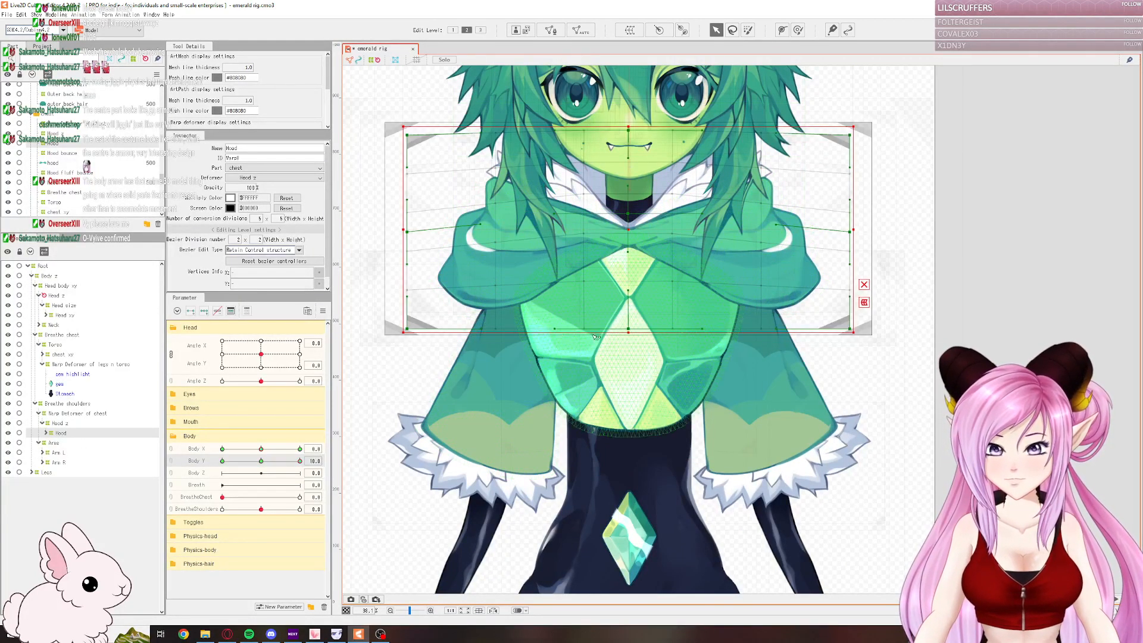
pyautogui.moveTo(629, 330); pyautogui.dragTo(633, 311)
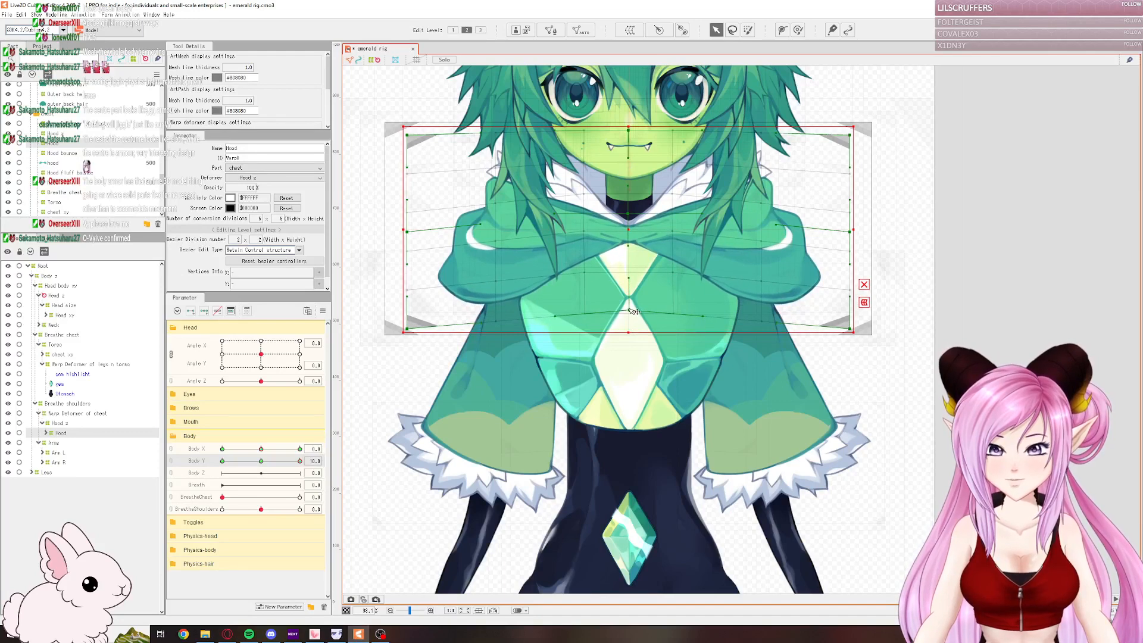
pyautogui.scroll(-2, 420, 335)
pyautogui.moveTo(299, 461)
pyautogui.mouseDown()
pyautogui.moveTo(256, 461)
pyautogui.moveTo(300, 461)
pyautogui.mouseUp()
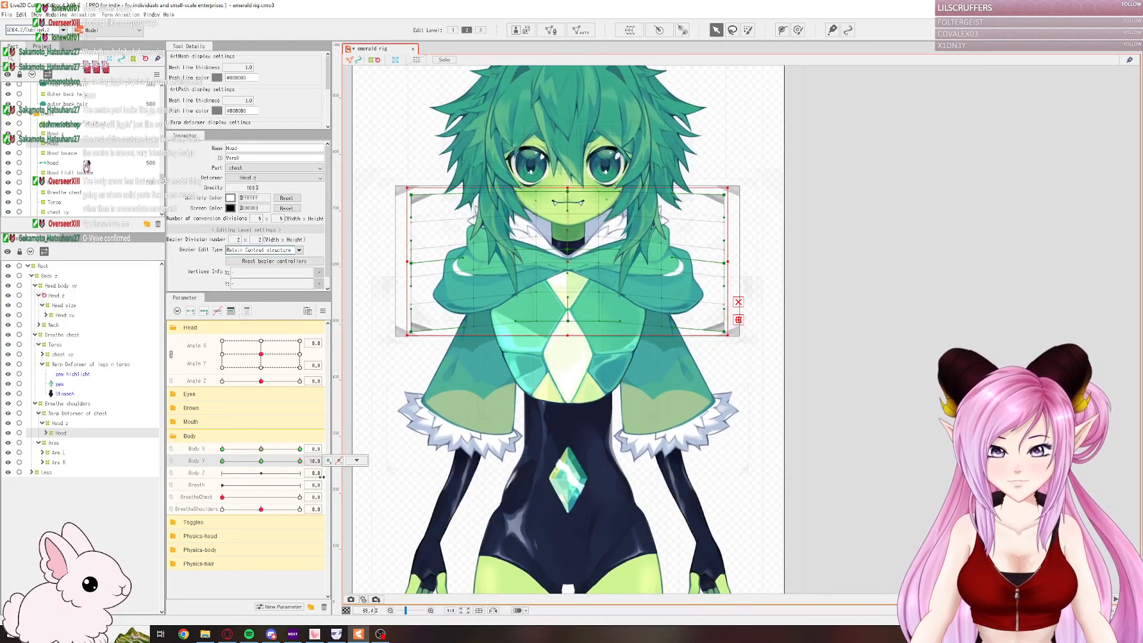
# - Raise the upper edge of Warp Deformer of legs n torso slightly at Body Y 10 and preview the full Body Y range
pyautogui.click(83, 374)
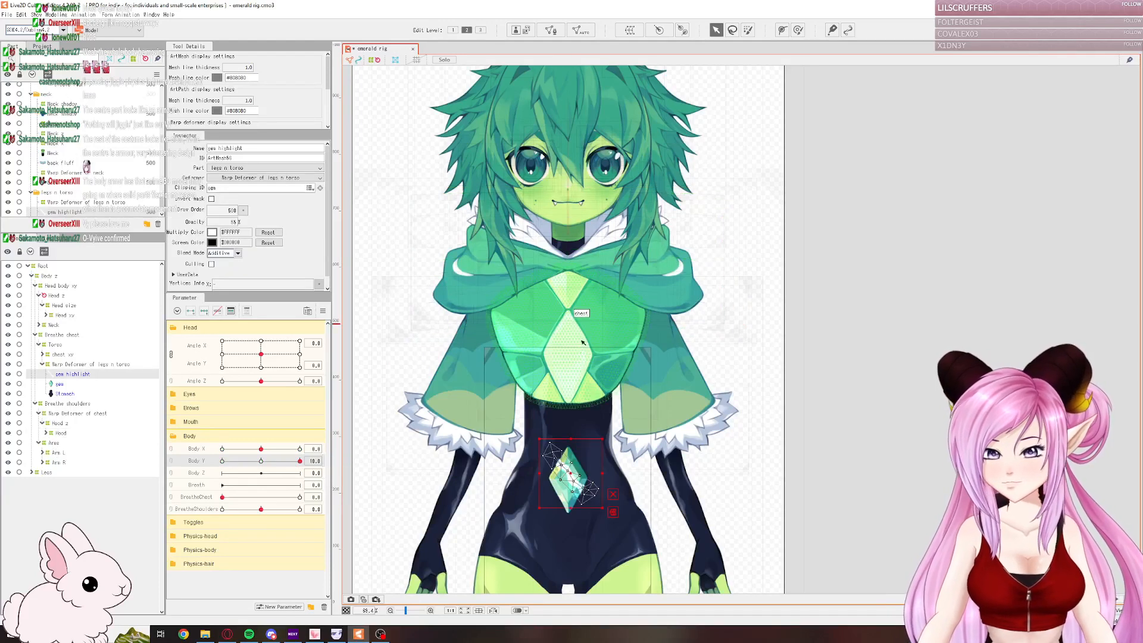
pyautogui.click(78, 364)
pyautogui.scroll(3, 567, 346)
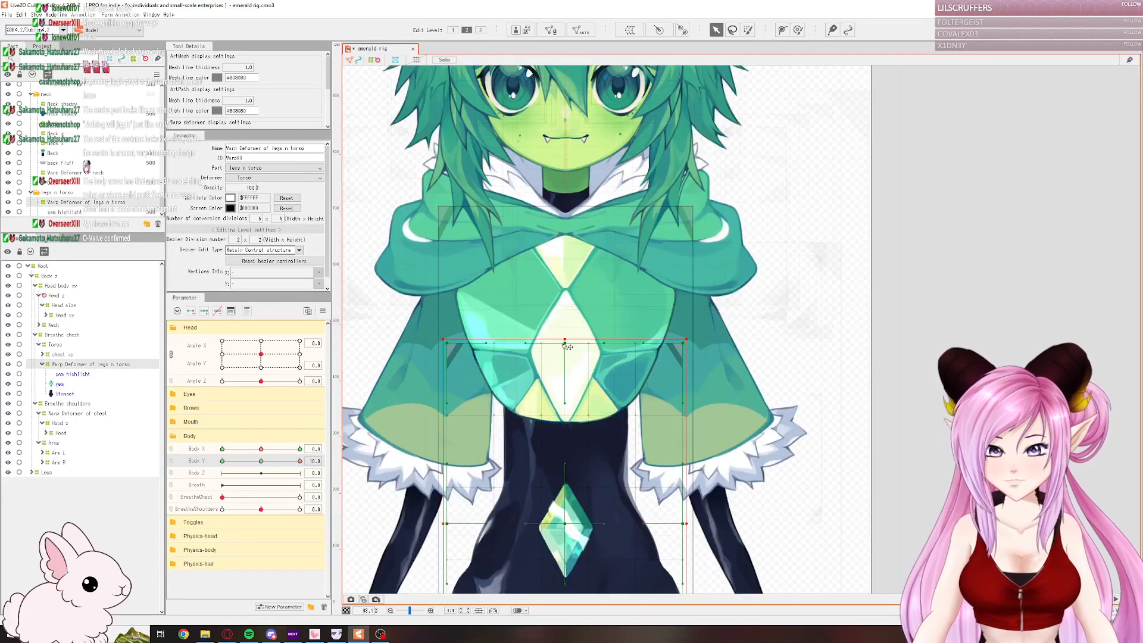
pyautogui.scroll(-2, 564, 341)
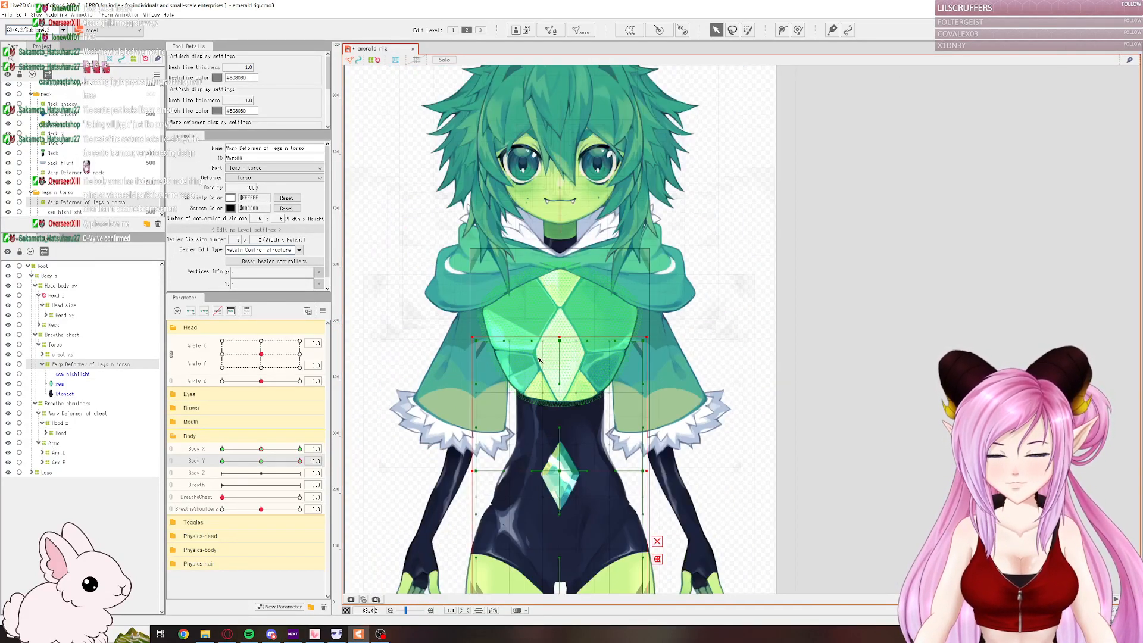
pyautogui.moveTo(299, 461); pyautogui.dragTo(370, 494)
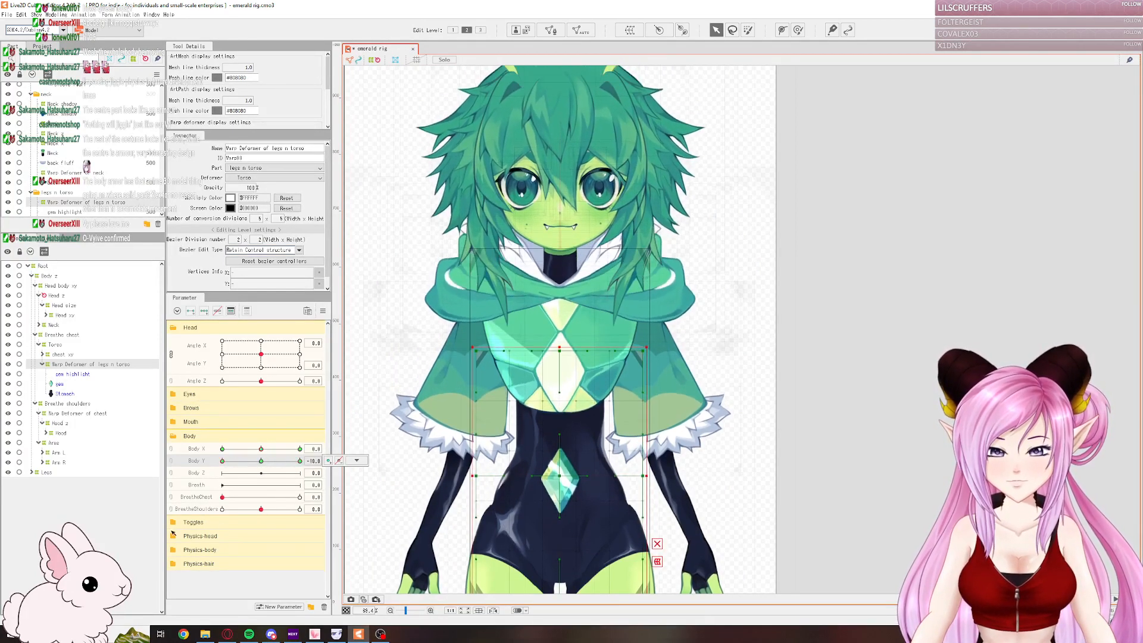
pyautogui.scroll(-1, 580, 428)
pyautogui.scroll(3, 579, 428)
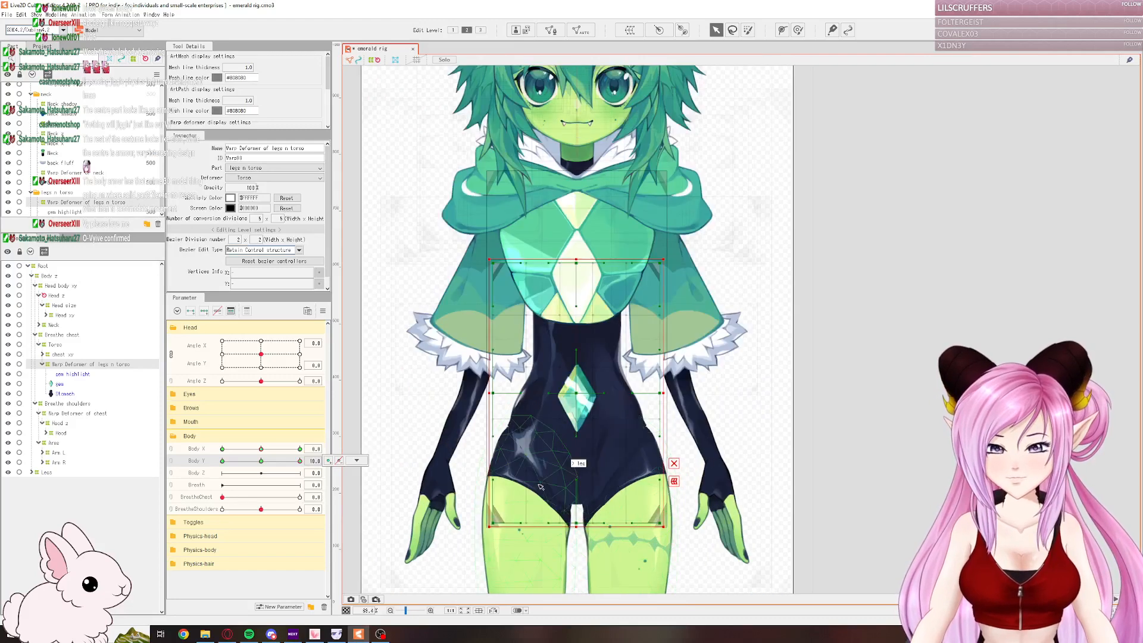
# - Add three Body Y keyforms to the Legs deformer, raise its upper edge slightly at Body Y 10, and preview the motion
pyautogui.click(47, 473)
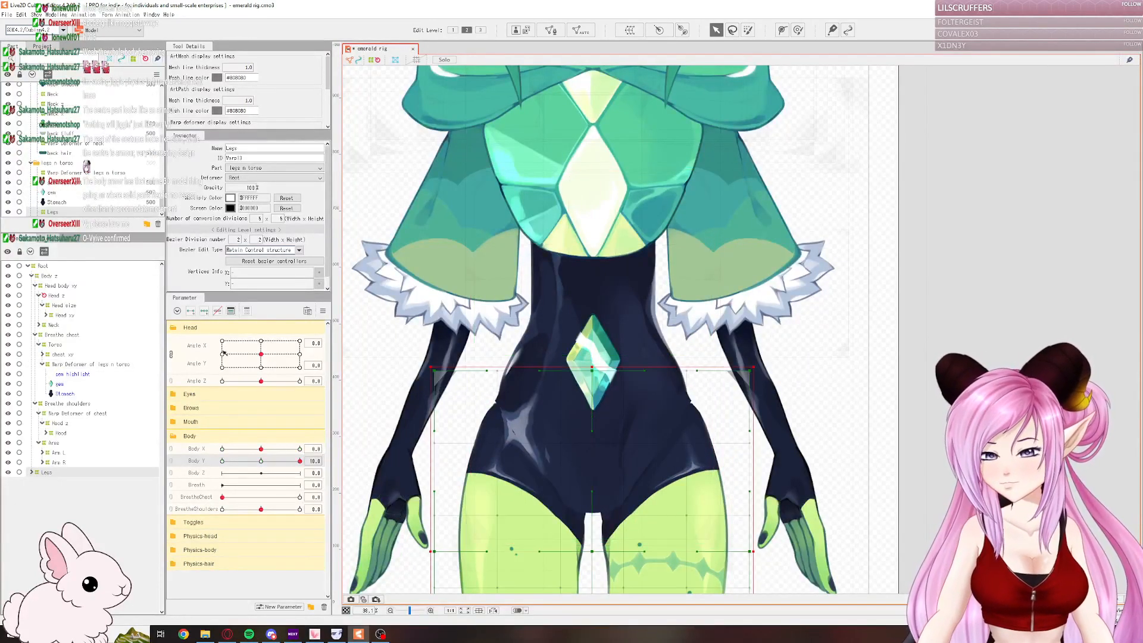
pyautogui.scroll(5, 559, 452)
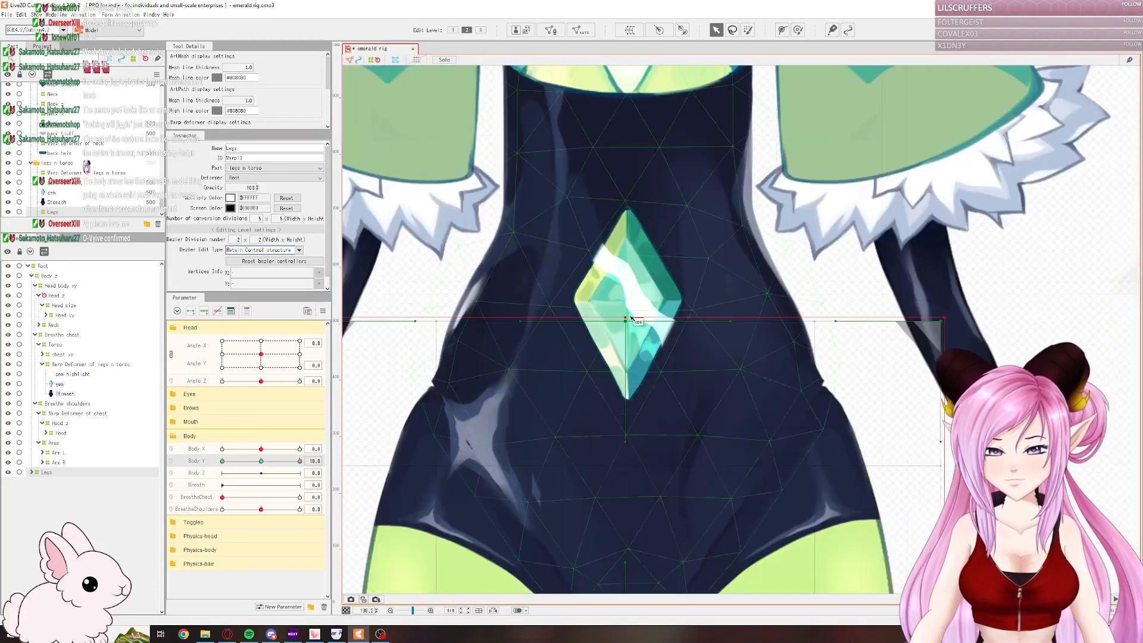
pyautogui.moveTo(625, 317); pyautogui.dragTo(625, 309)
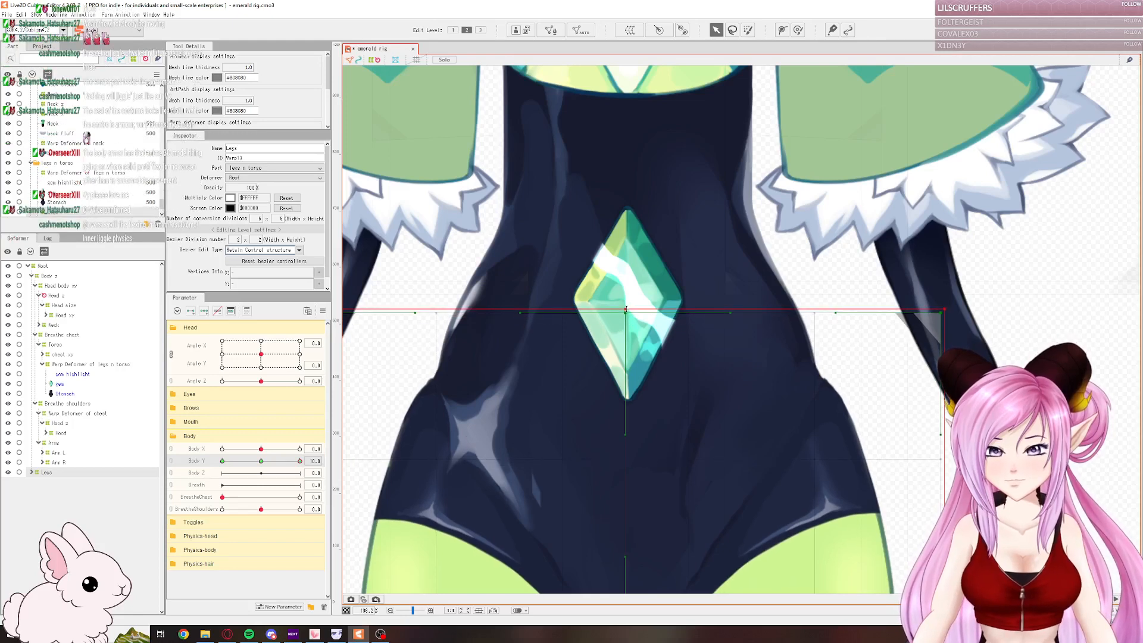
pyautogui.moveTo(295, 466)
pyautogui.mouseDown()
pyautogui.moveTo(248, 488)
pyautogui.moveTo(304, 467)
pyautogui.mouseUp()
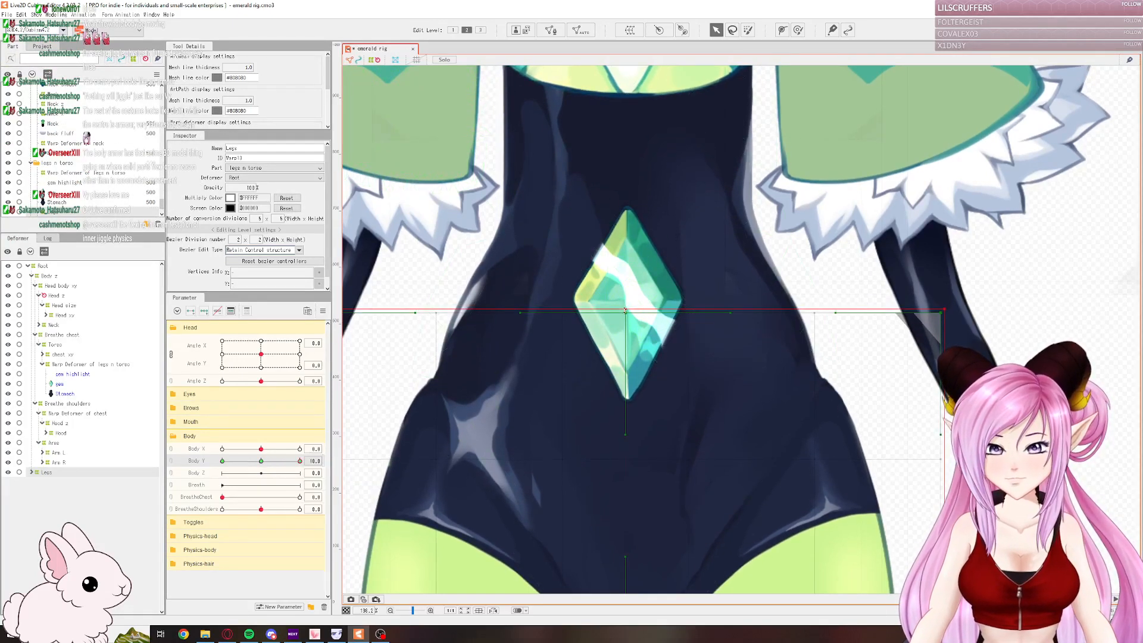
pyautogui.scroll(-1, 604, 330)
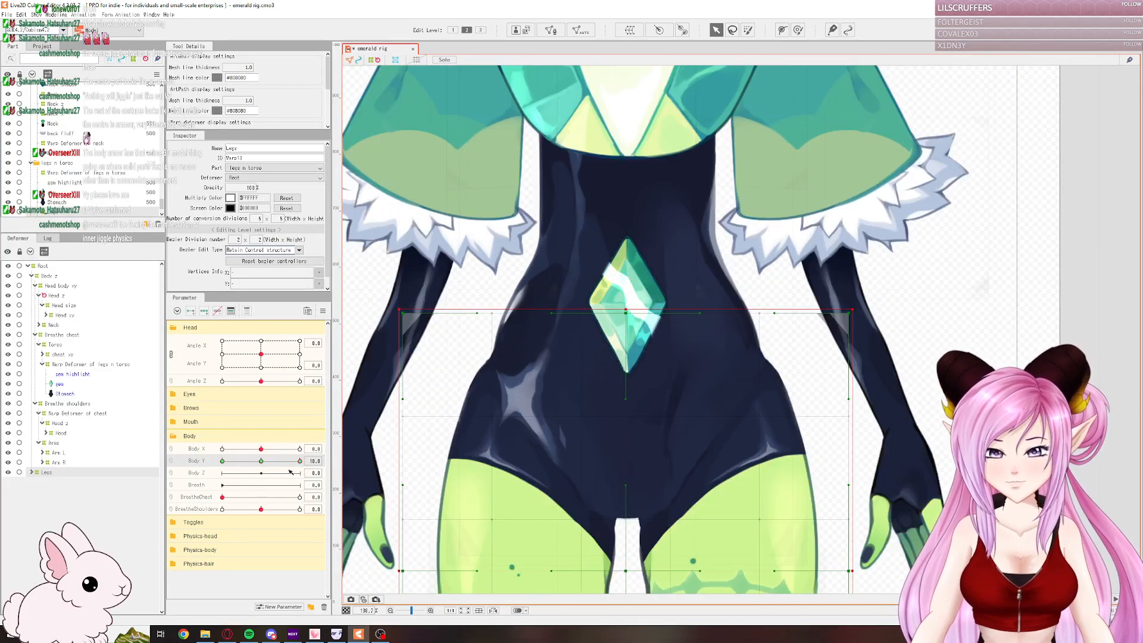
# - Lower the Legs deformer's upper edge slightly at Body Y -10, return Body Y to 10, and preview the movement
pyautogui.moveTo(302, 462); pyautogui.dragTo(222, 461)
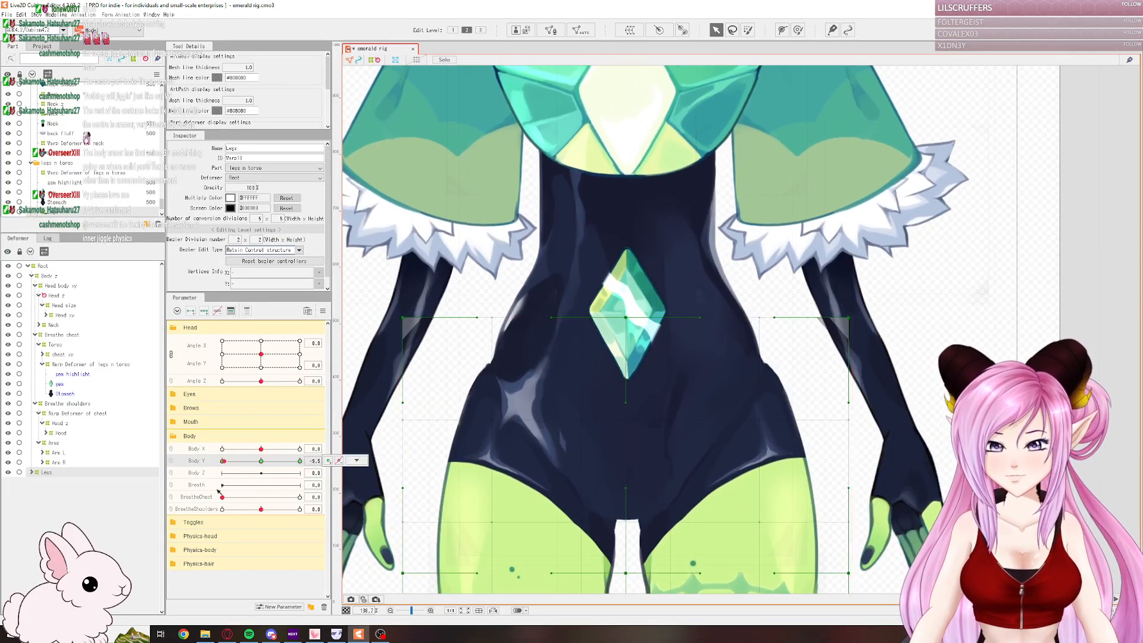
pyautogui.moveTo(627, 312); pyautogui.dragTo(626, 317)
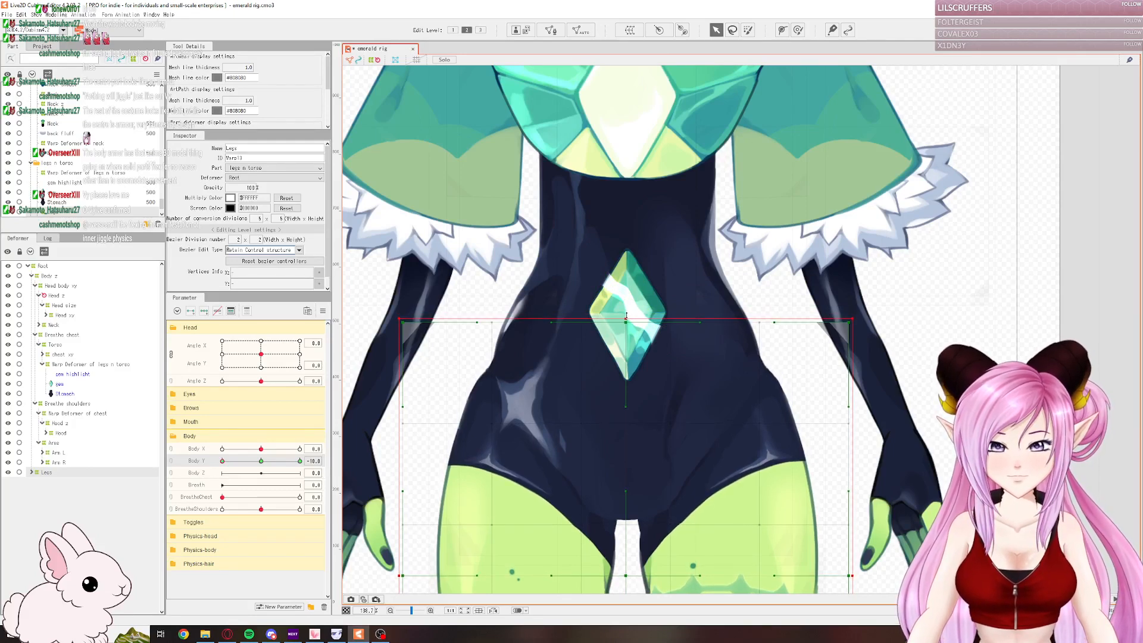
pyautogui.click(300, 461)
pyautogui.click(339, 461)
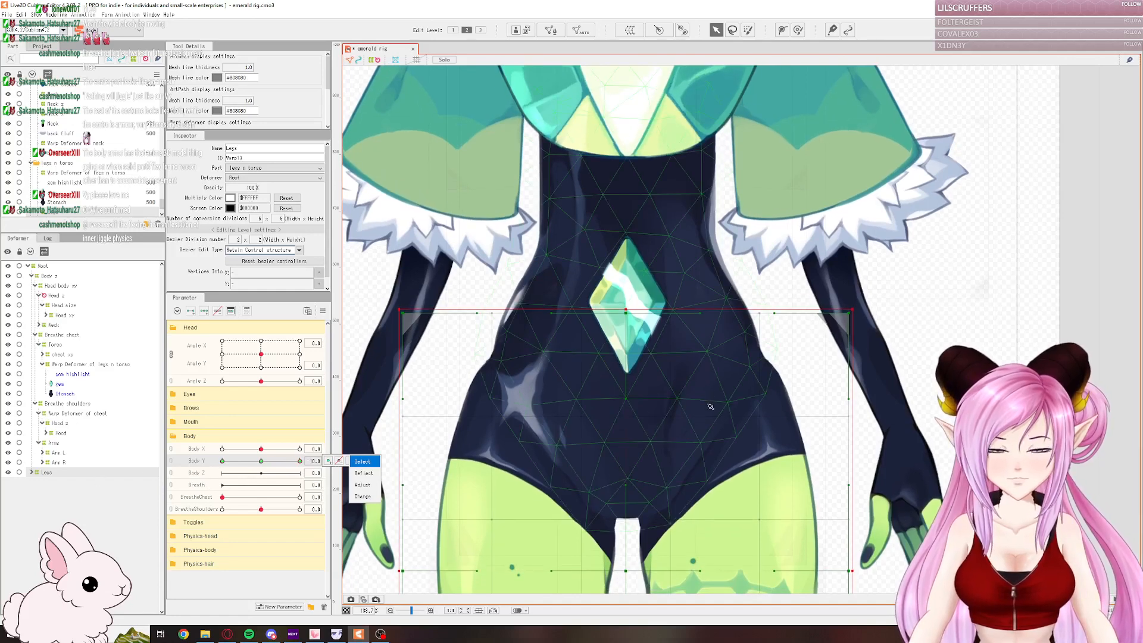
pyautogui.scroll(-5, 714, 211)
pyautogui.scroll(3, 676, 222)
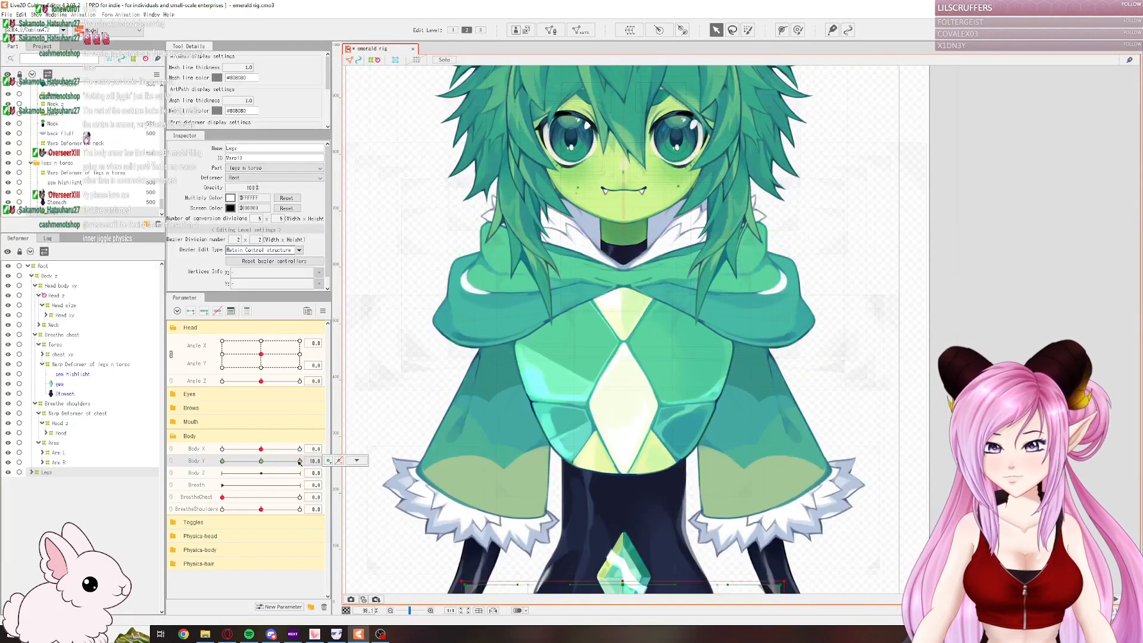
pyautogui.moveTo(299, 461)
pyautogui.mouseDown()
pyautogui.moveTo(220, 486)
pyautogui.moveTo(302, 463)
pyautogui.mouseUp()
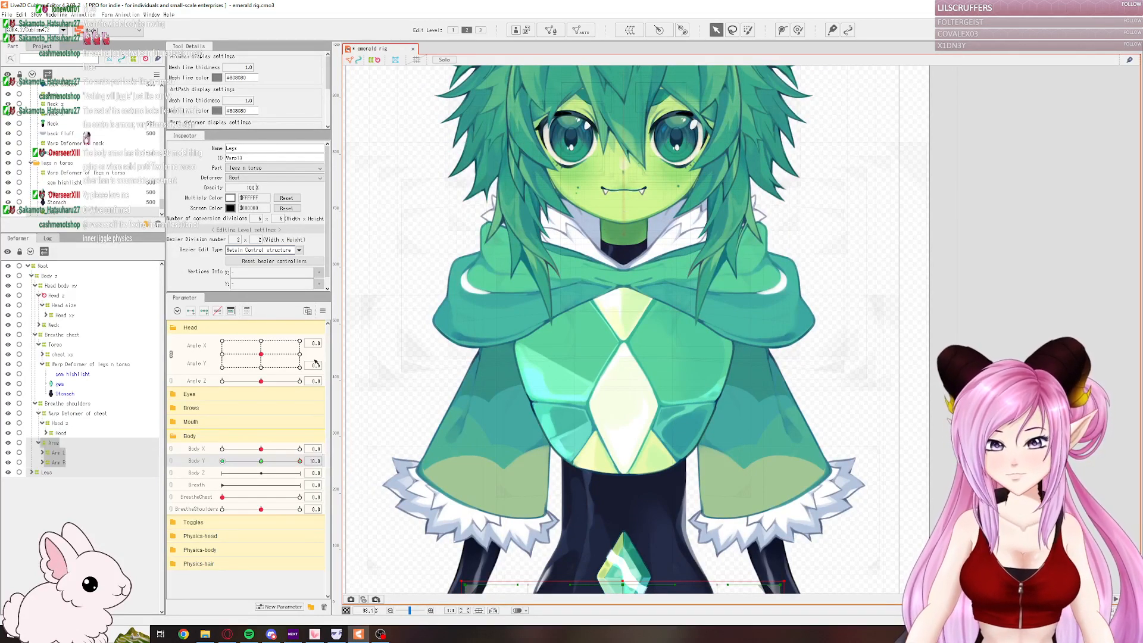
# - Raise the middle of the Arms deformer's upper edge slightly at Body Y 10
pyautogui.click(47, 443)
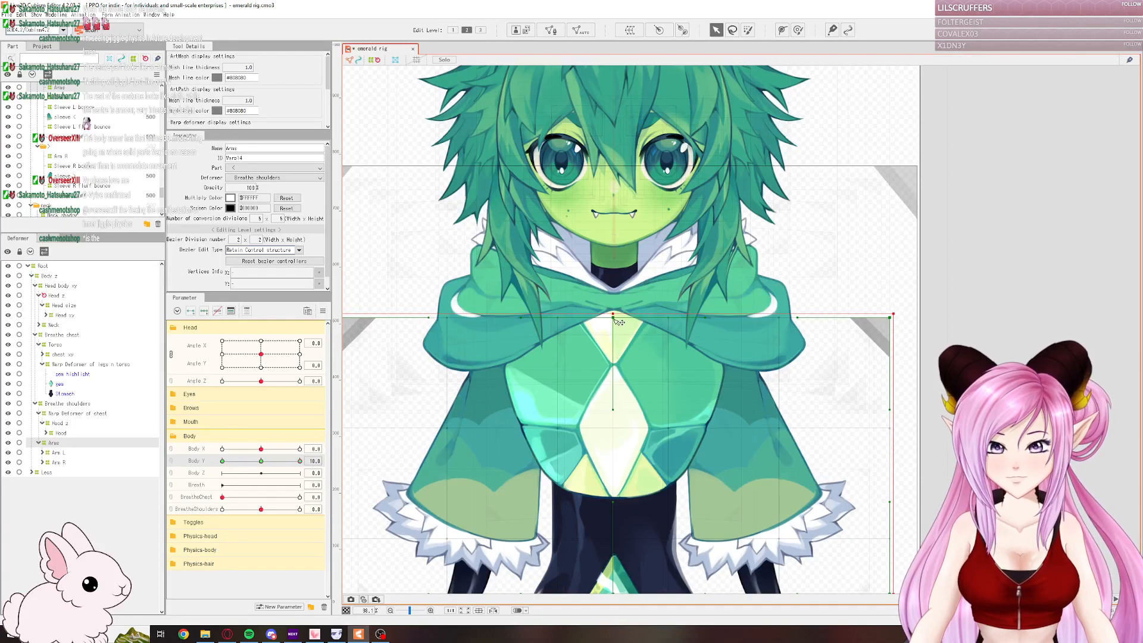
pyautogui.scroll(-3, 622, 284)
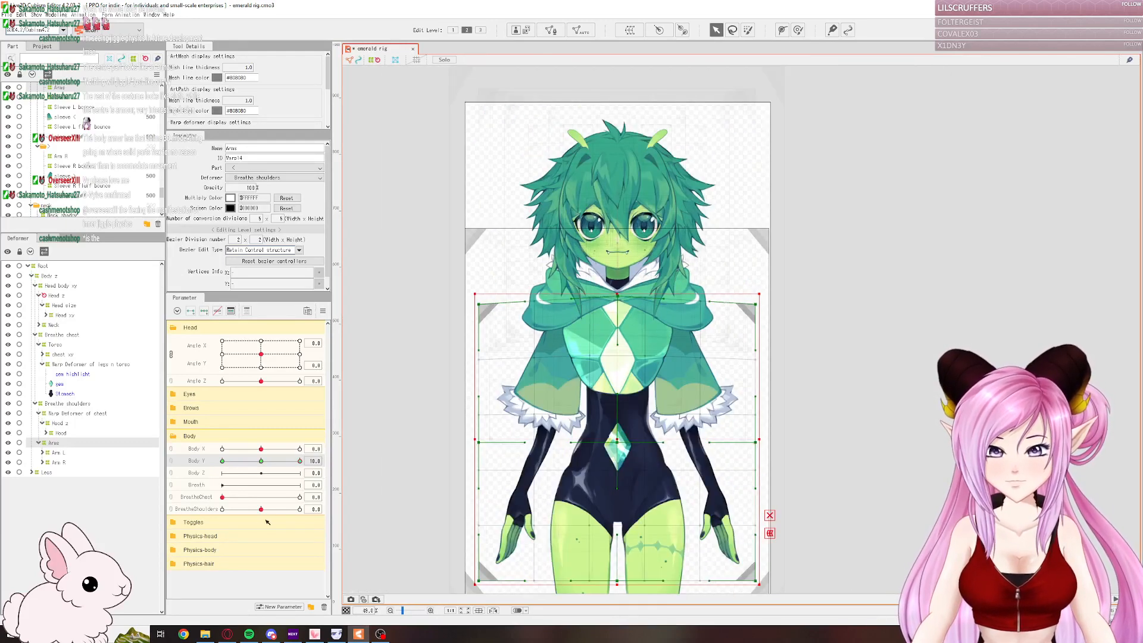
# - Preview the Body Y motion, then select all objects keyed to Body Y and link Body X with Body Y
pyautogui.click(299, 461)
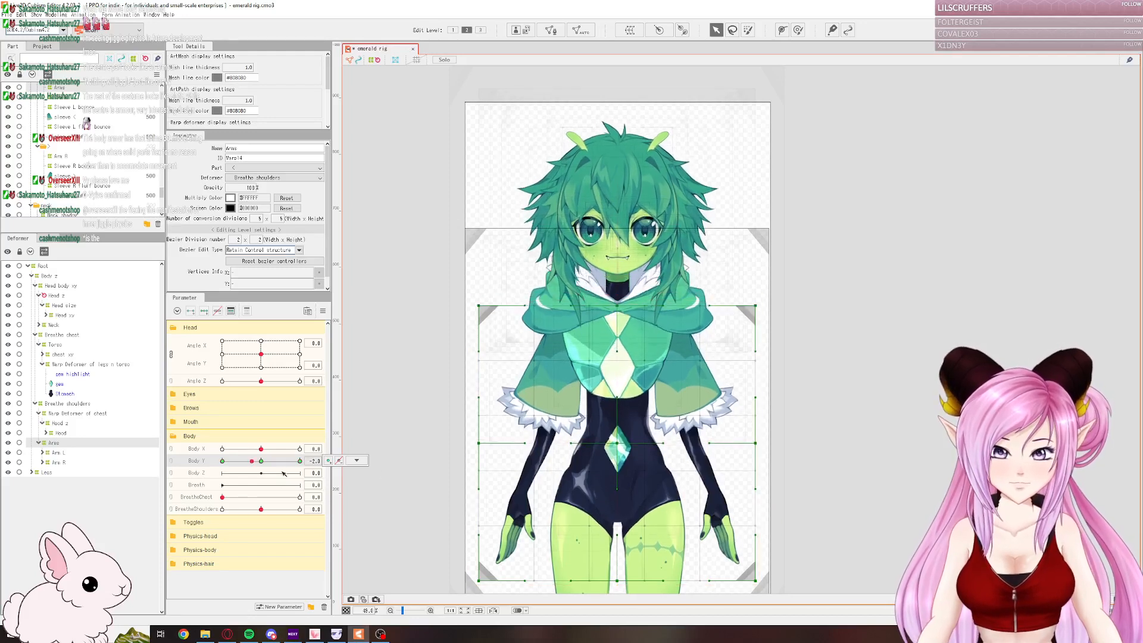
pyautogui.click(357, 460)
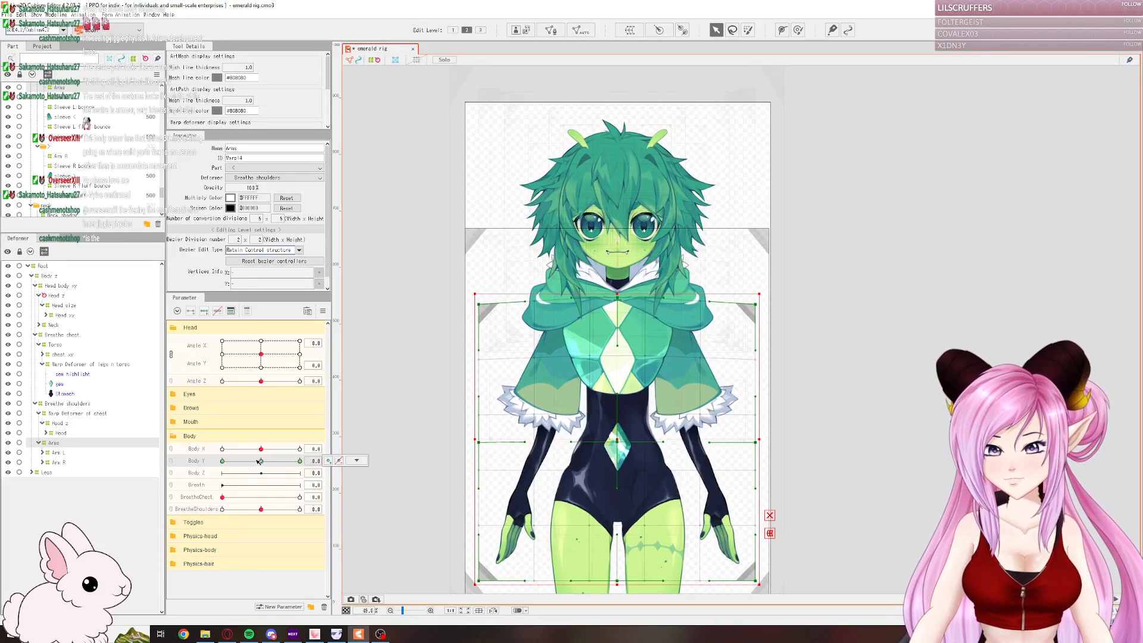
pyautogui.click(360, 462)
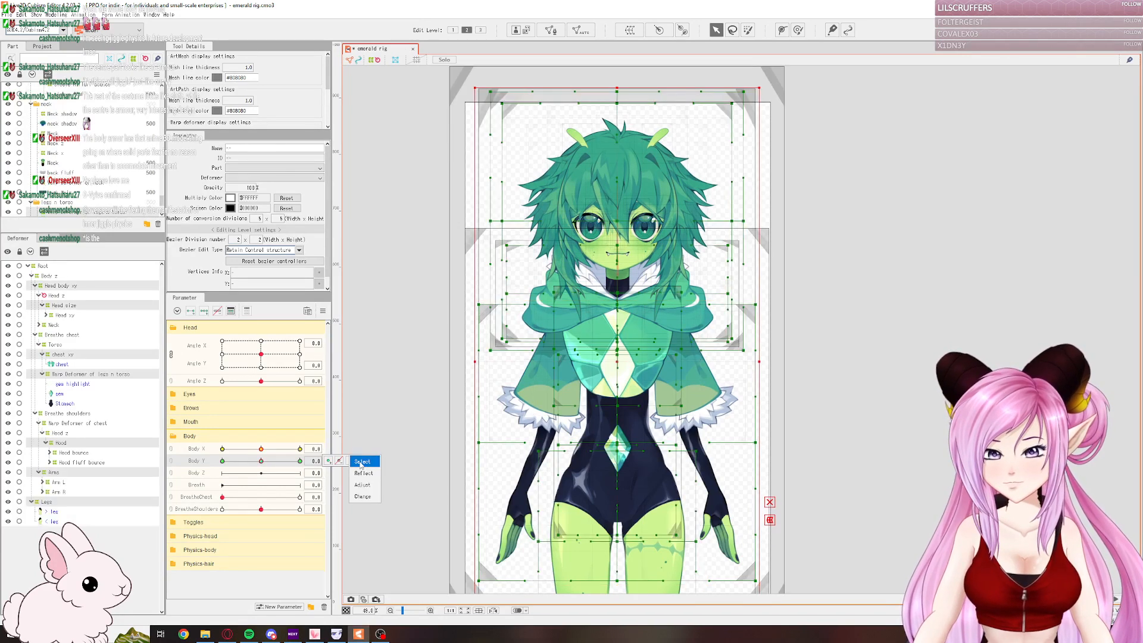
pyautogui.click(174, 451)
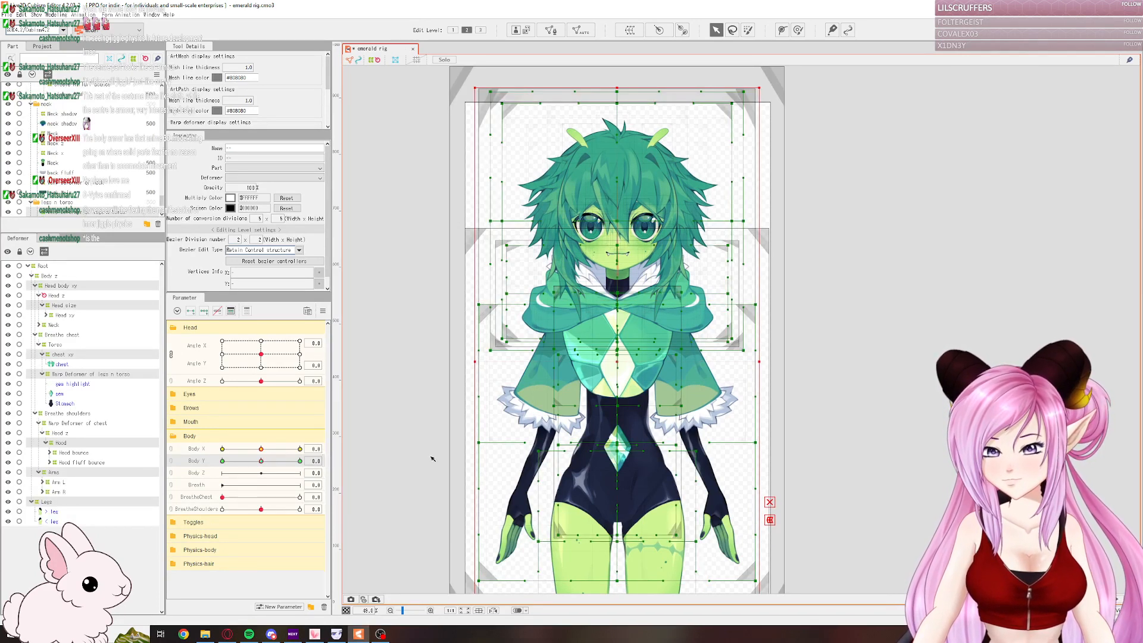
pyautogui.click(172, 455)
# - Synthesize all four corner forms of Body X and Body Y for the selected objects, using the default value as reference
pyautogui.hotkey('ctrl', 'shift', 'g')
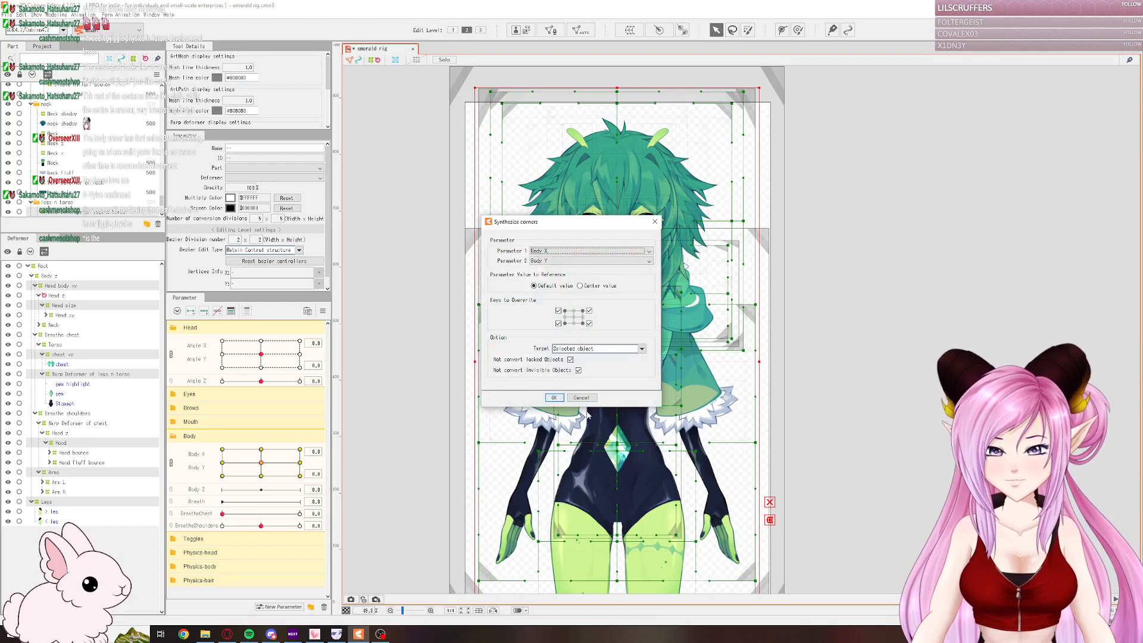
pyautogui.click(554, 397)
pyautogui.click(866, 411)
# - Preview the combined Body X and Body Y motion through its corners and return both parameters to 0
pyautogui.click(222, 476)
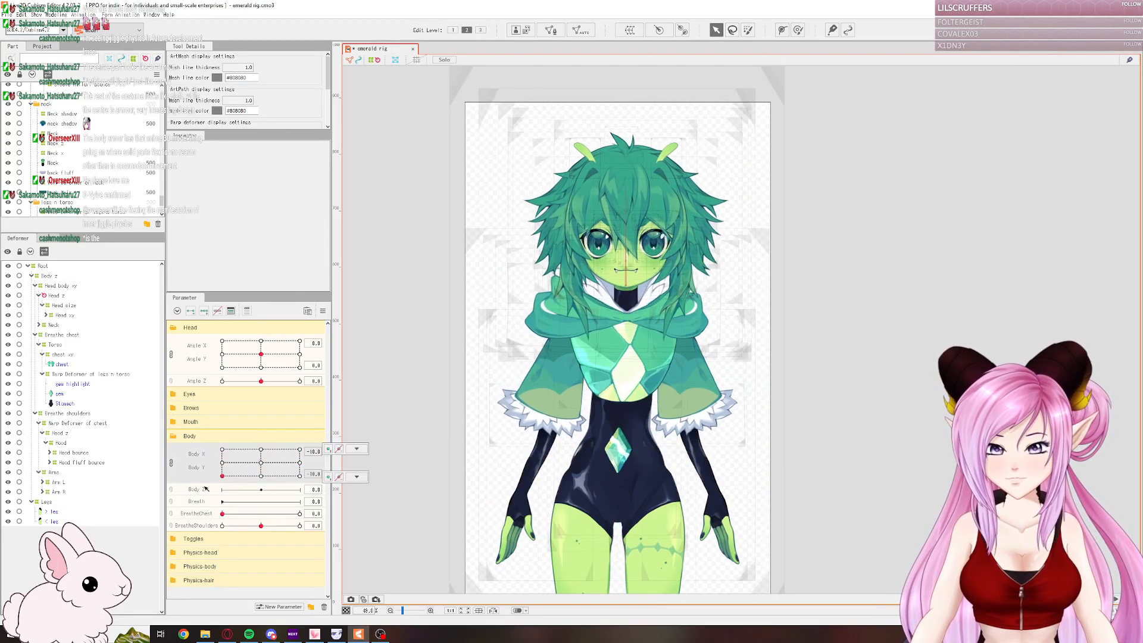
pyautogui.click(356, 476)
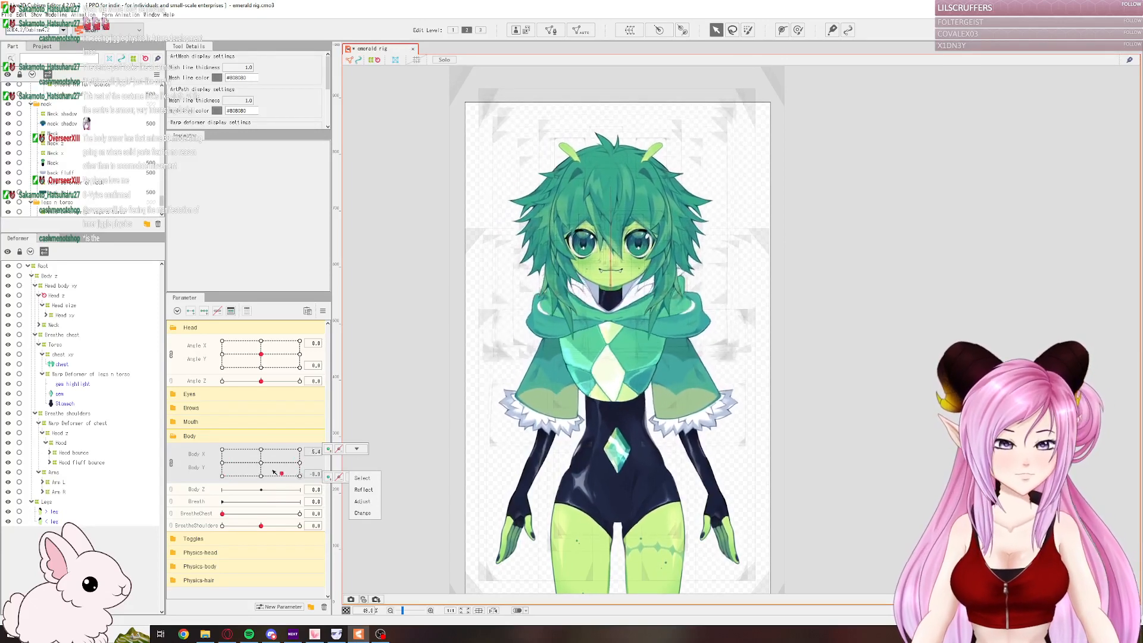
pyautogui.moveTo(300, 476); pyautogui.dragTo(266, 466)
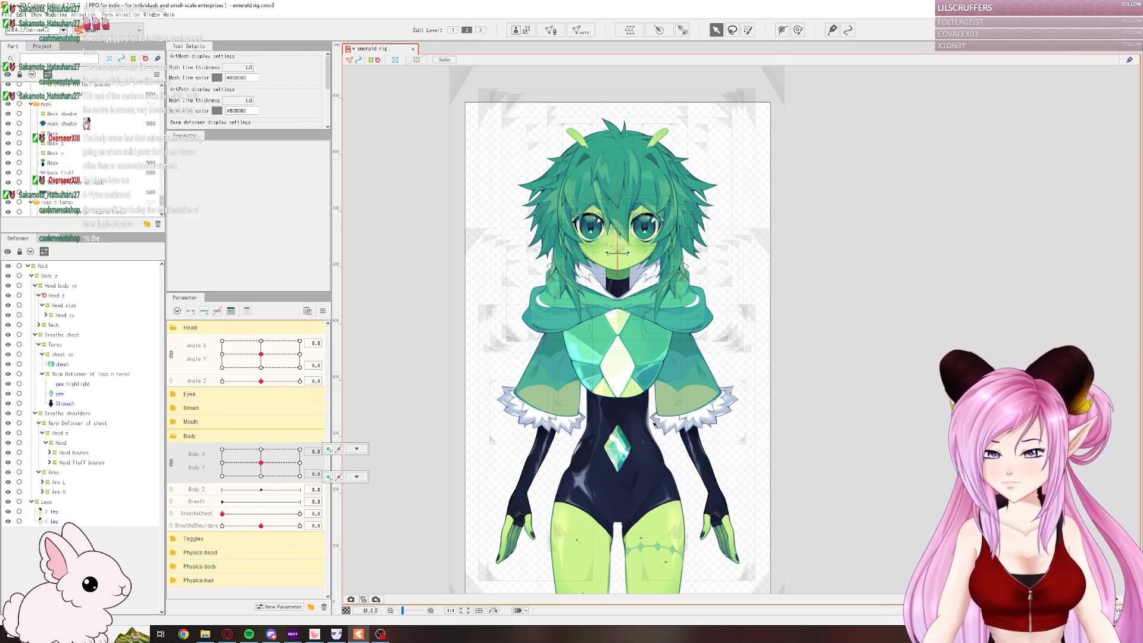
pyautogui.click(356, 476)
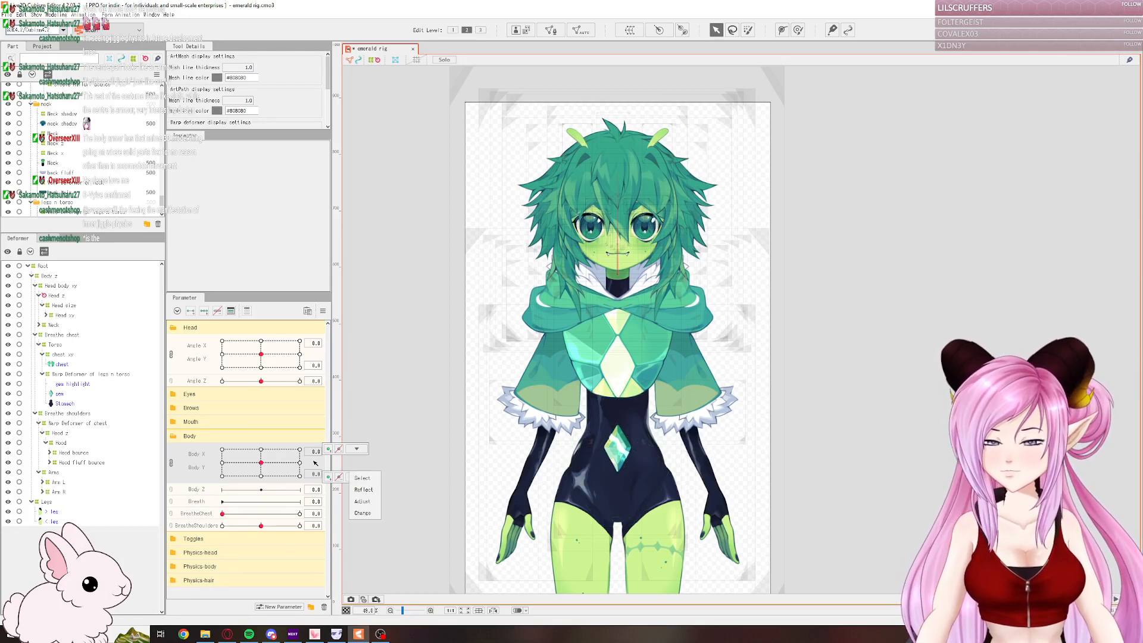
pyautogui.moveTo(266, 468)
pyautogui.mouseDown()
pyautogui.moveTo(241, 474)
pyautogui.moveTo(275, 491)
pyautogui.moveTo(251, 442)
pyautogui.moveTo(309, 485)
pyautogui.moveTo(279, 437)
pyautogui.moveTo(260, 465)
pyautogui.mouseUp()
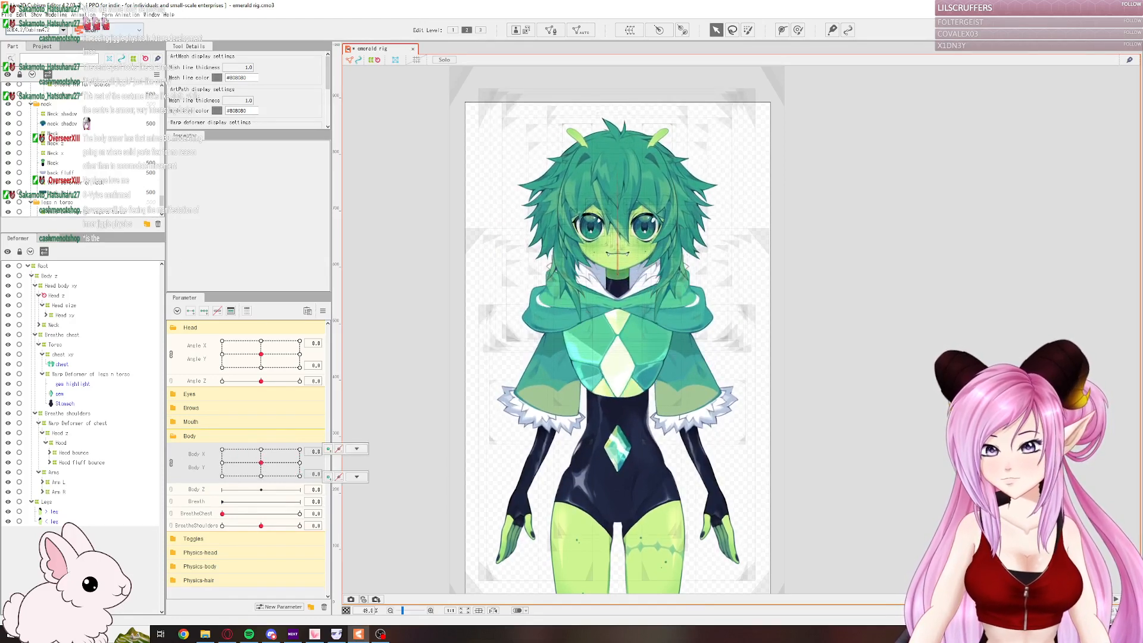
# - Assign Body Y to Left mouse button Y in the physics preview's cursor tracking settings and test the model's movement
pyautogui.click(56, 15)
pyautogui.click(95, 196)
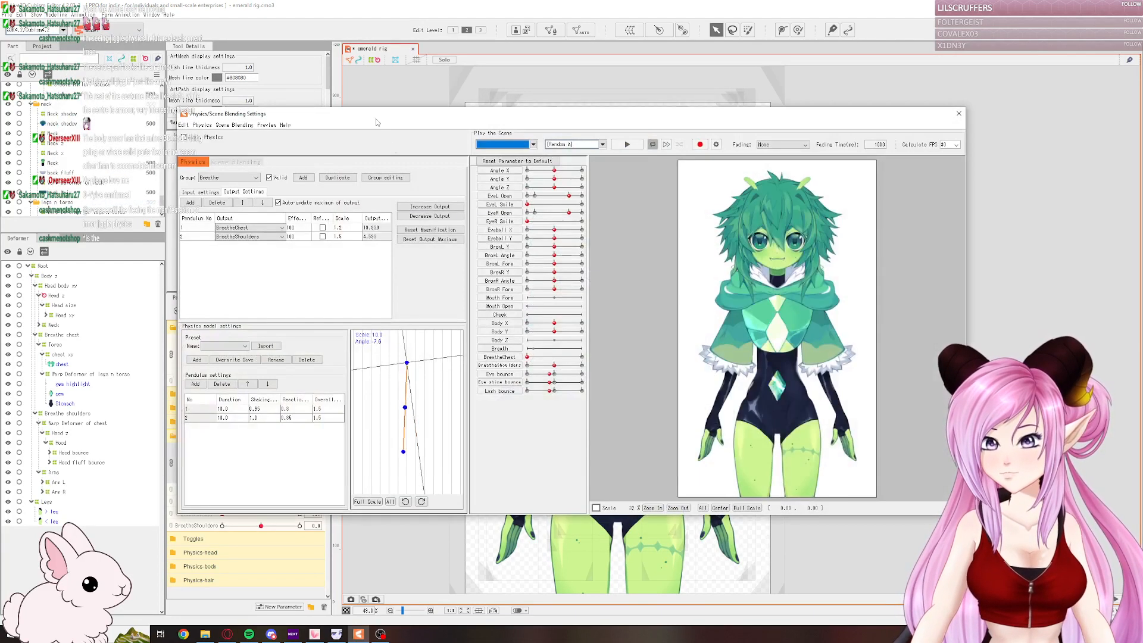
pyautogui.click(266, 124)
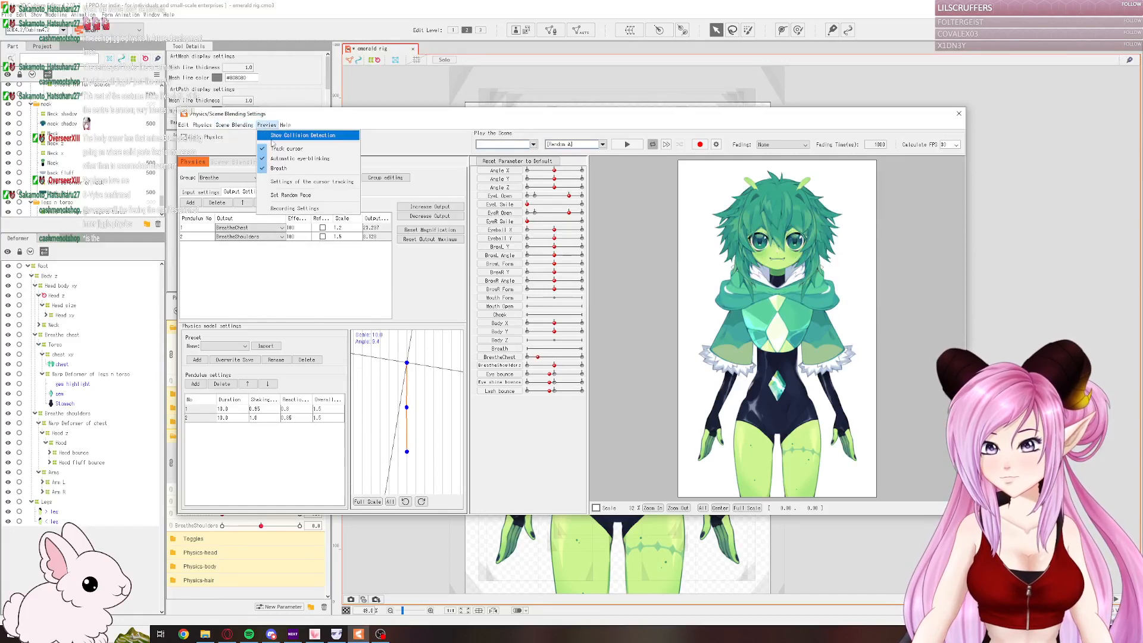
pyautogui.click(286, 182)
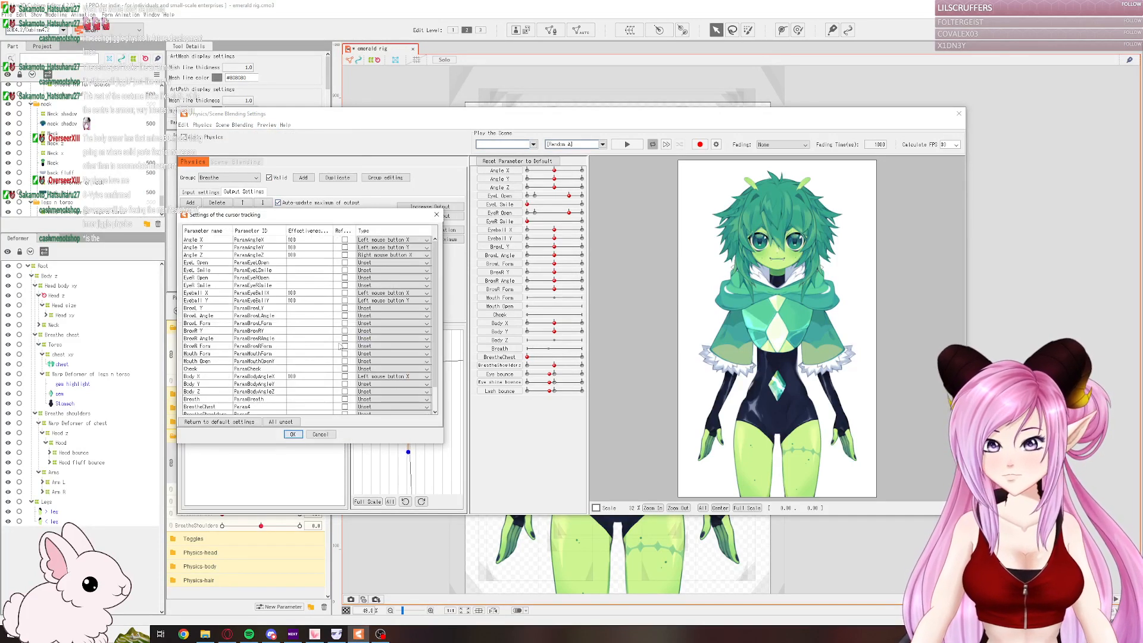
pyautogui.click(368, 384)
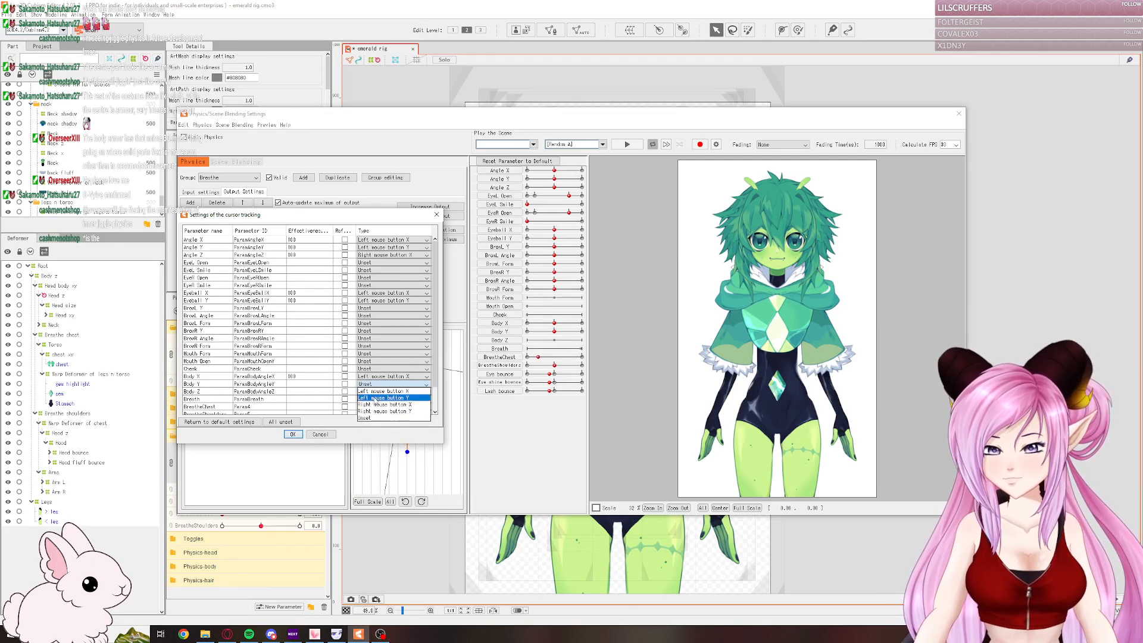
pyautogui.click(293, 435)
pyautogui.moveTo(768, 310); pyautogui.dragTo(765, 438)
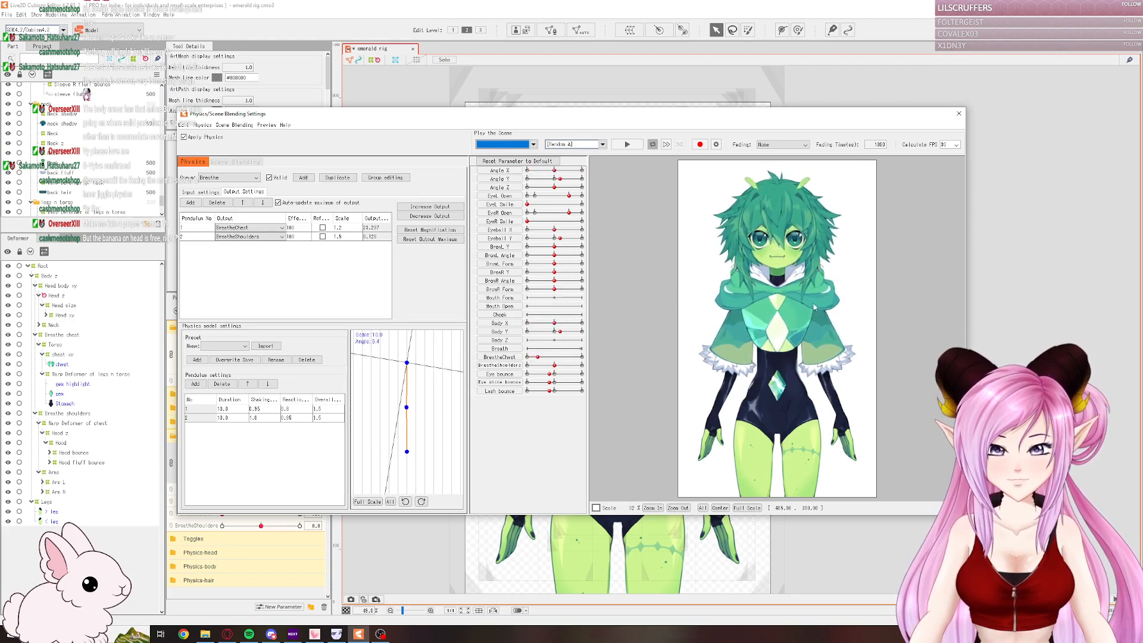
pyautogui.click(959, 114)
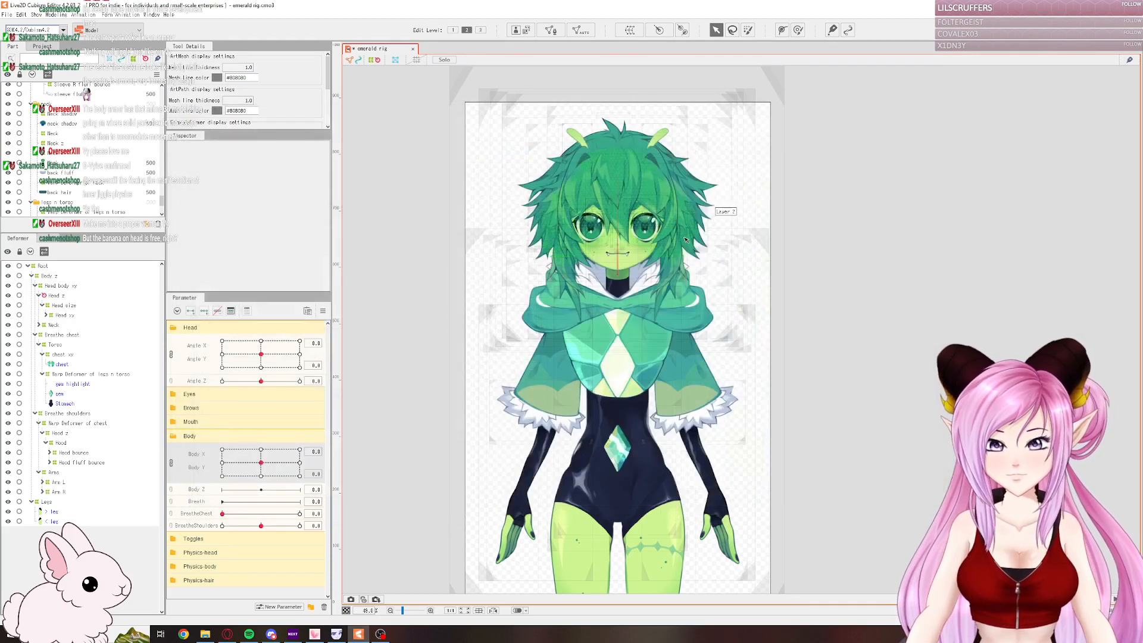
# - Add three Body Z keyforms to the Body z deformer and set Body Z to 10
pyautogui.click(196, 492)
pyautogui.scroll(-2, 600, 290)
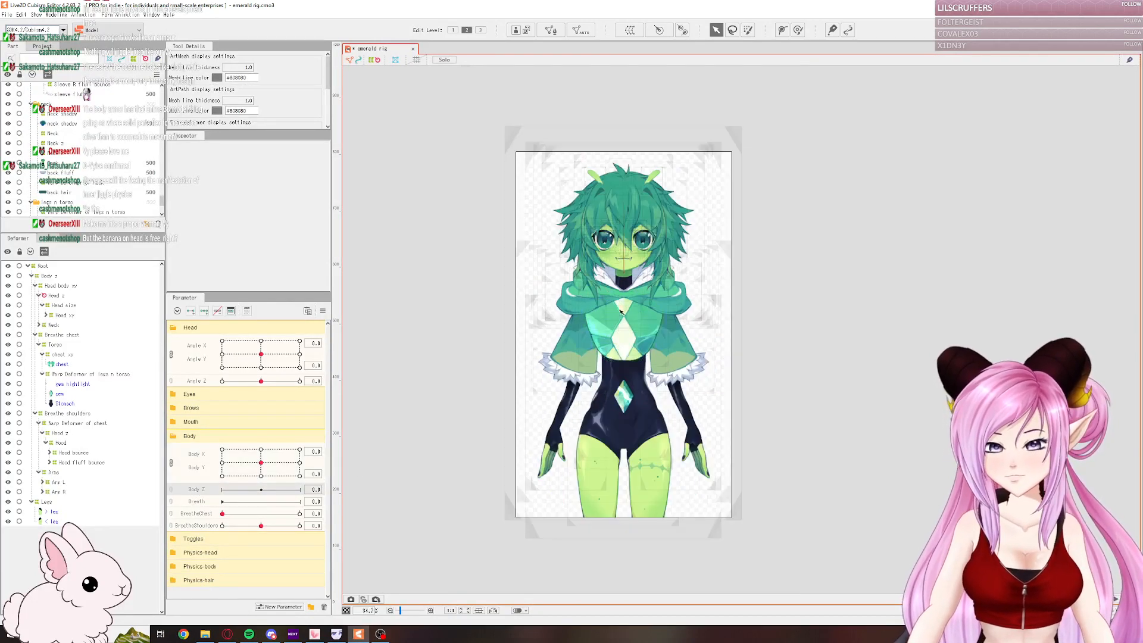
pyautogui.scroll(2, 634, 187)
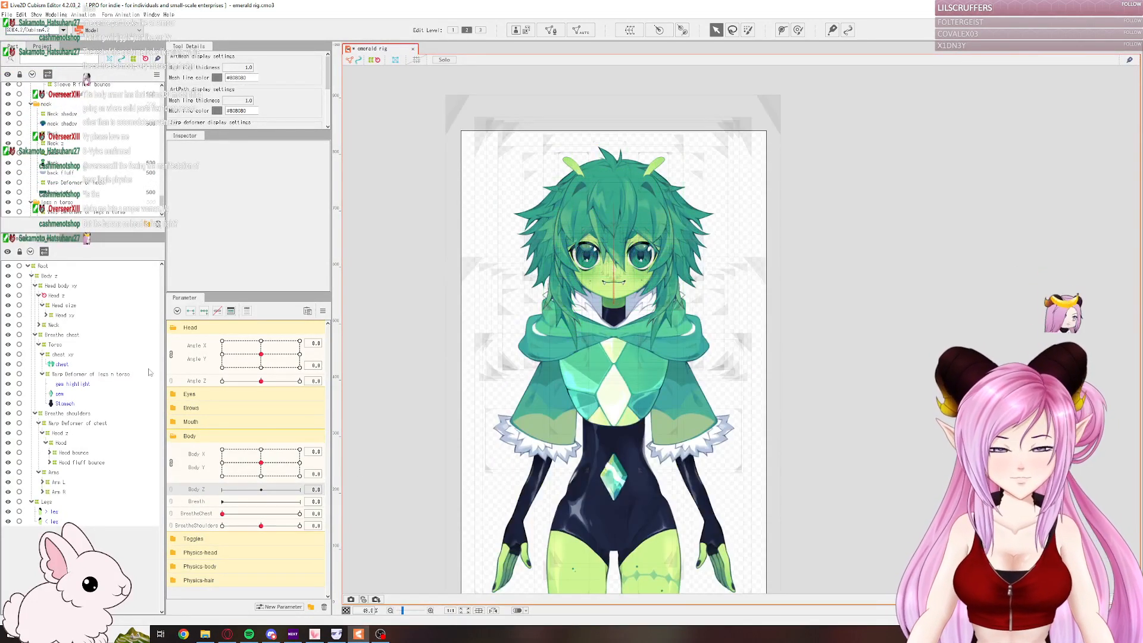
pyautogui.click(34, 277)
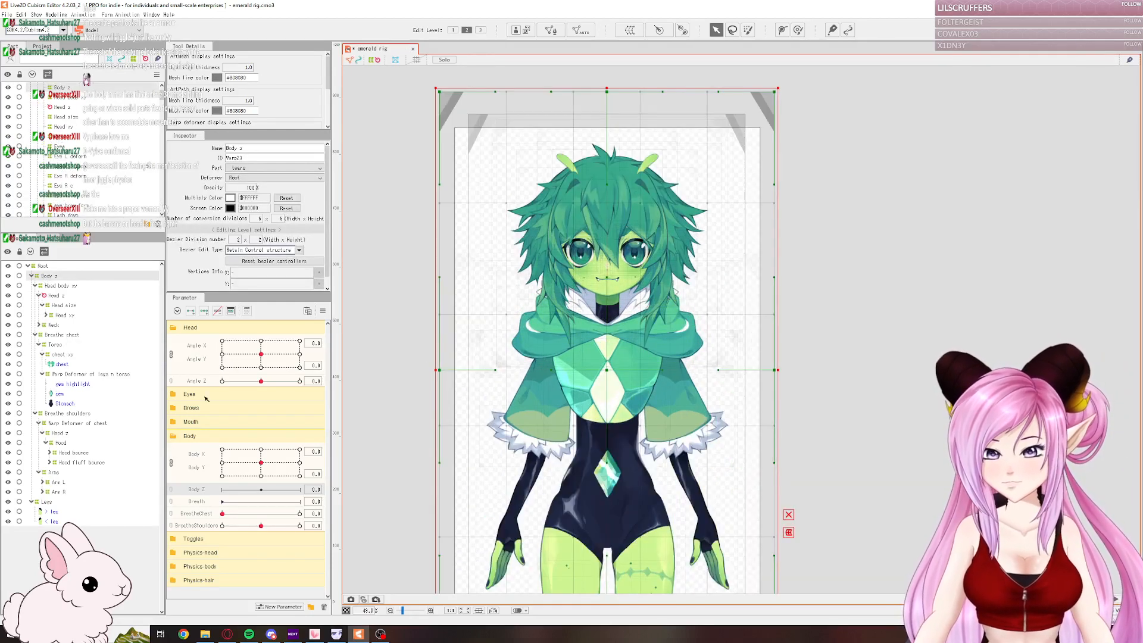
pyautogui.click(203, 312)
pyautogui.click(301, 490)
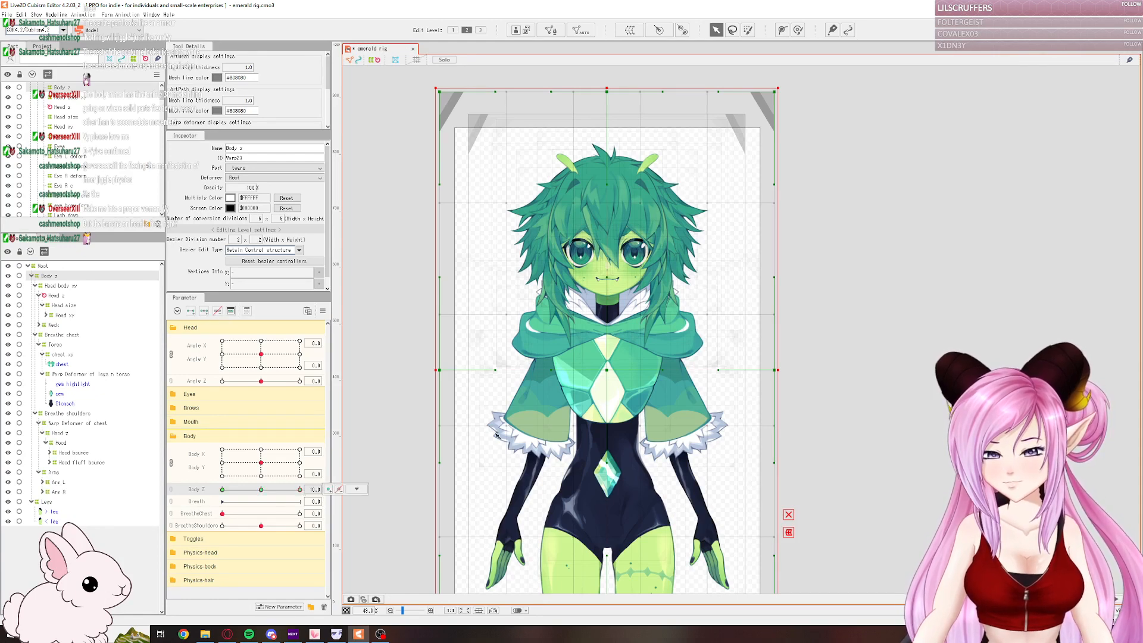
# - Tilt the Body z deformer's upper edge to the right by shifting its corners and middle point at Body Z 10
pyautogui.moveTo(748, 91); pyautogui.dragTo(828, 193)
pyautogui.moveTo(608, 177); pyautogui.dragTo(659, 181)
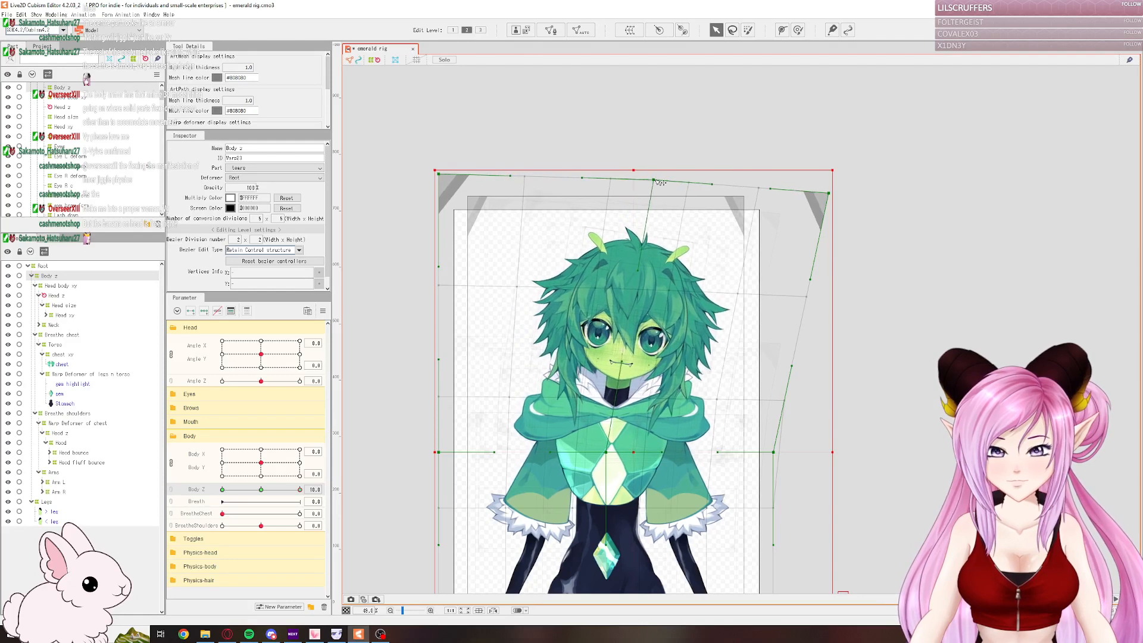
pyautogui.moveTo(435, 171); pyautogui.dragTo(495, 167)
pyautogui.hotkey('ctrl', 'z')
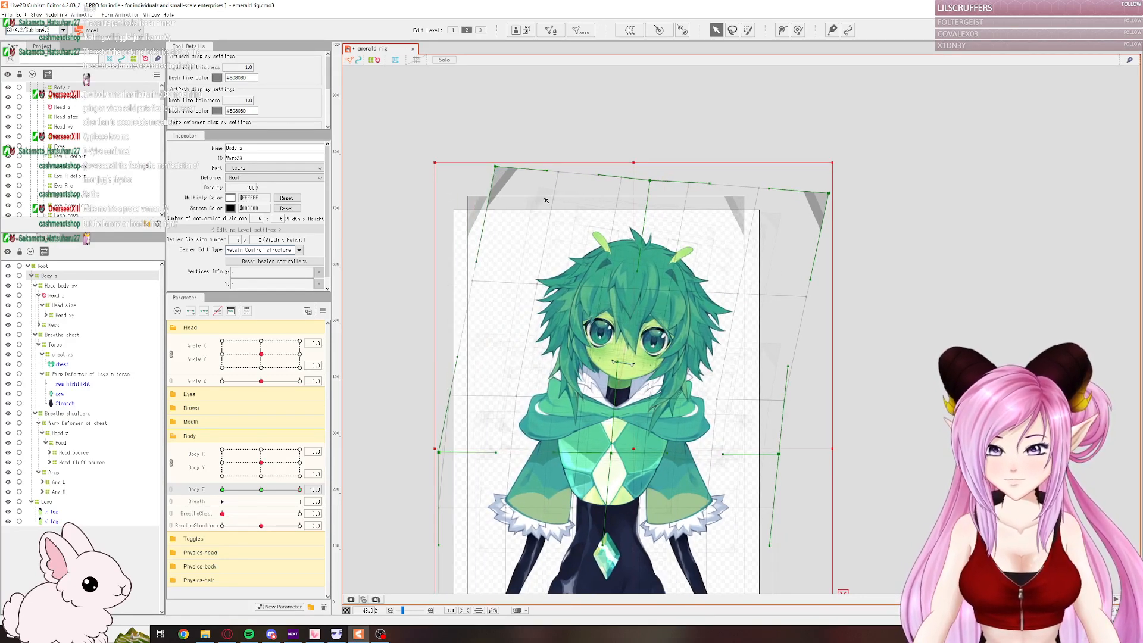
# - Refine the Body z deformer's tilt at its side midpoints, upper-right corner and upper middle point at Body Z 10, and preview the motion
pyautogui.moveTo(779, 454); pyautogui.dragTo(778, 468)
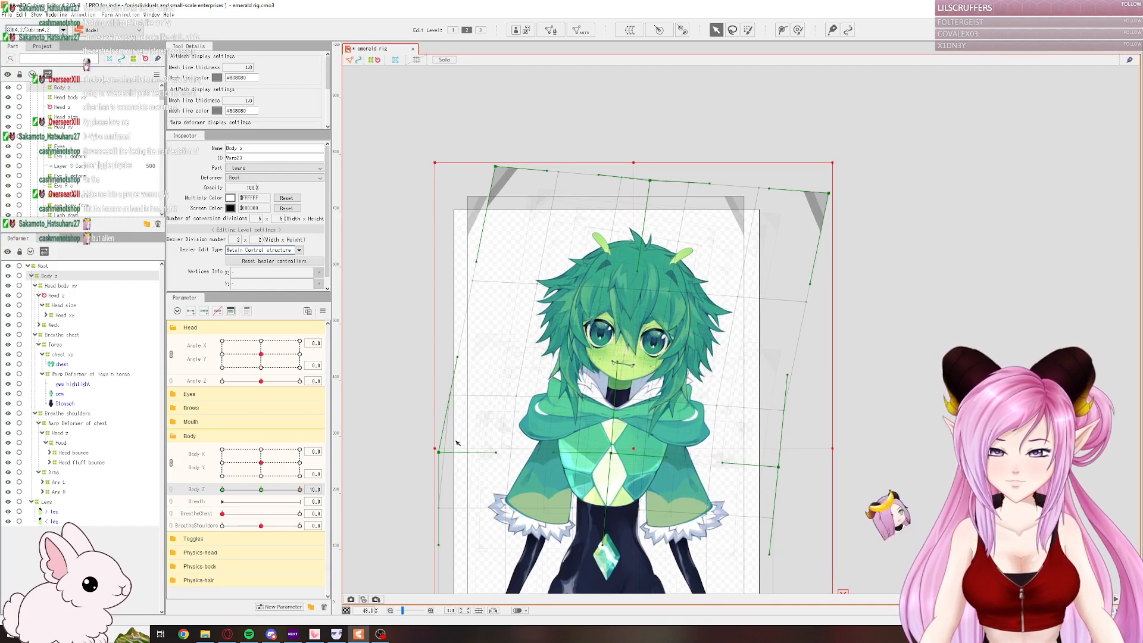
pyautogui.moveTo(439, 453); pyautogui.dragTo(443, 445)
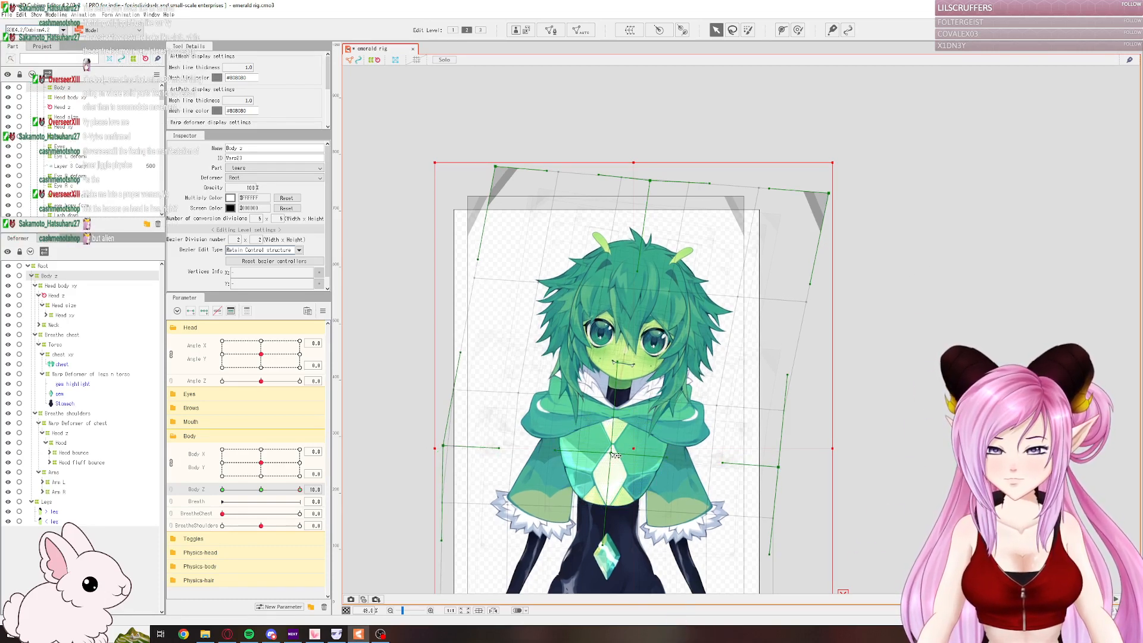
pyautogui.moveTo(832, 201); pyautogui.dragTo(837, 216)
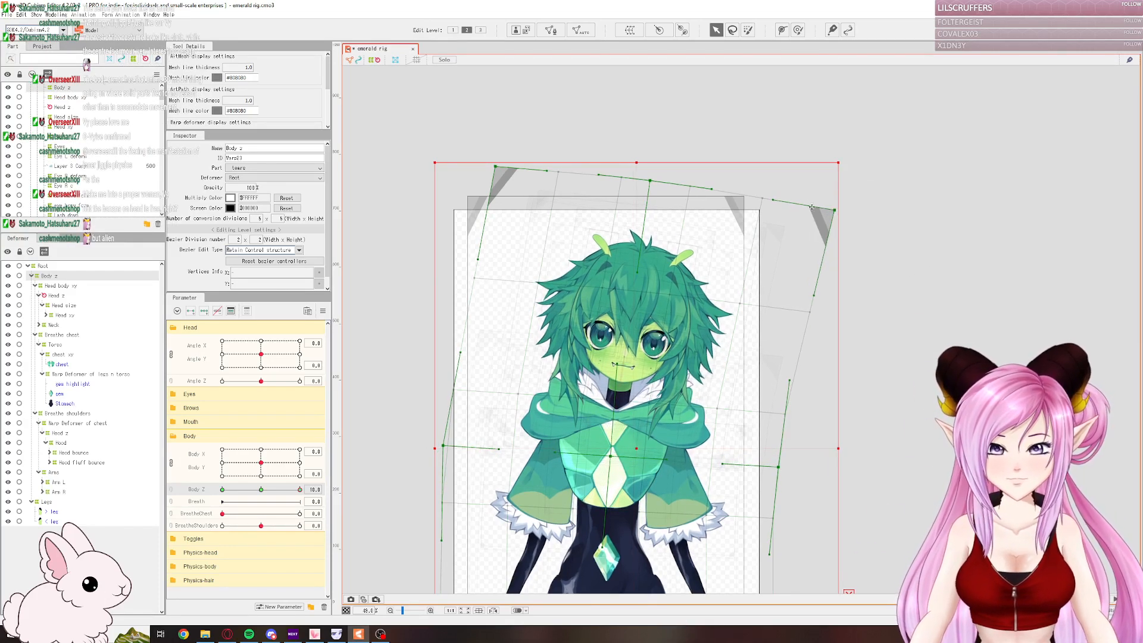
pyautogui.moveTo(655, 183); pyautogui.dragTo(677, 185)
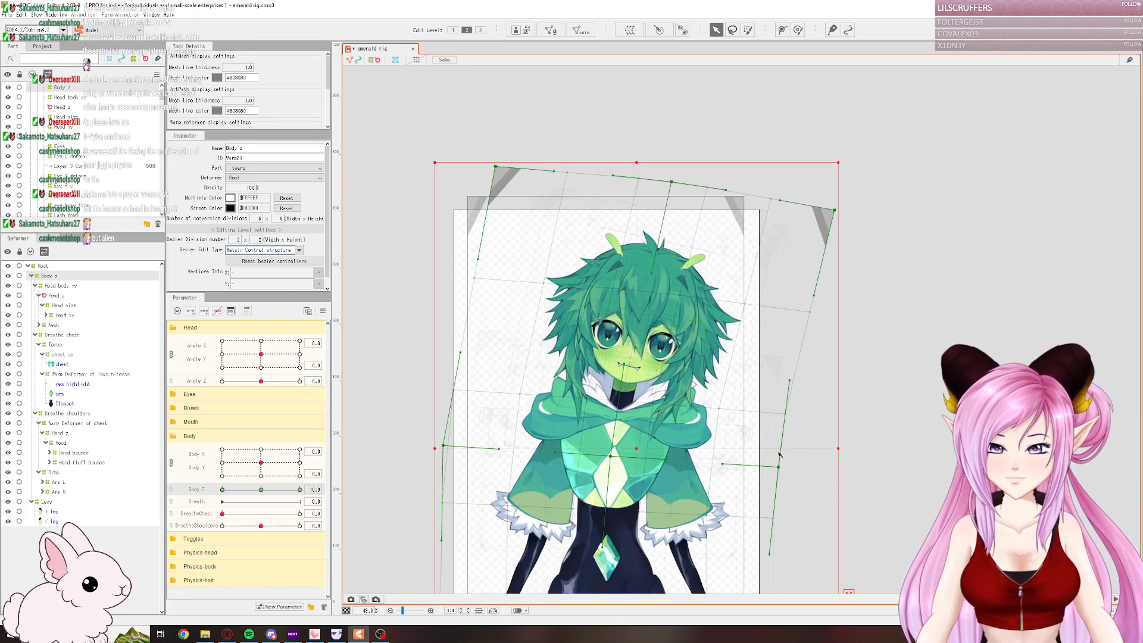
pyautogui.moveTo(782, 465); pyautogui.dragTo(781, 469)
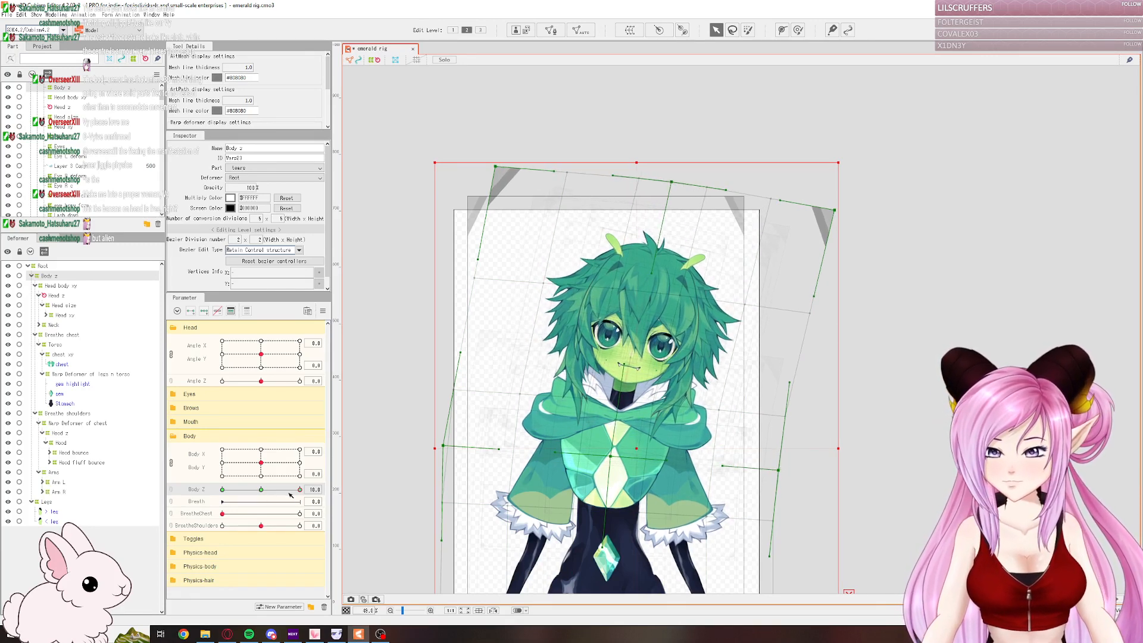
pyautogui.moveTo(293, 492); pyautogui.dragTo(377, 503)
pyautogui.scroll(-4, 687, 486)
pyautogui.scroll(2, 688, 485)
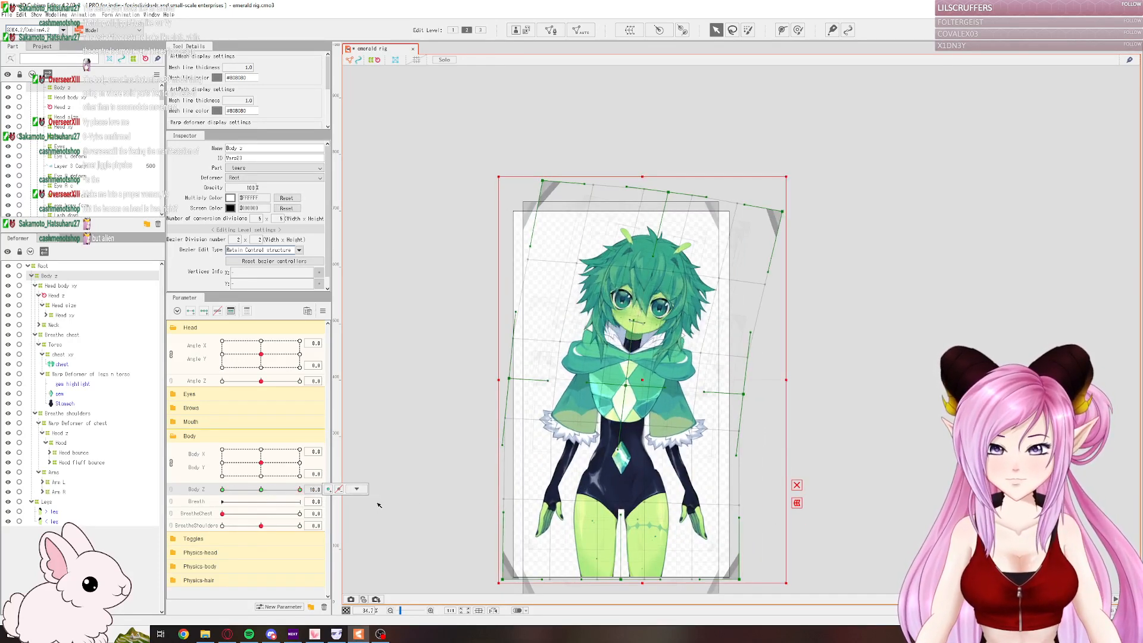
pyautogui.scroll(2, 732, 579)
pyautogui.moveTo(757, 579); pyautogui.dragTo(772, 578)
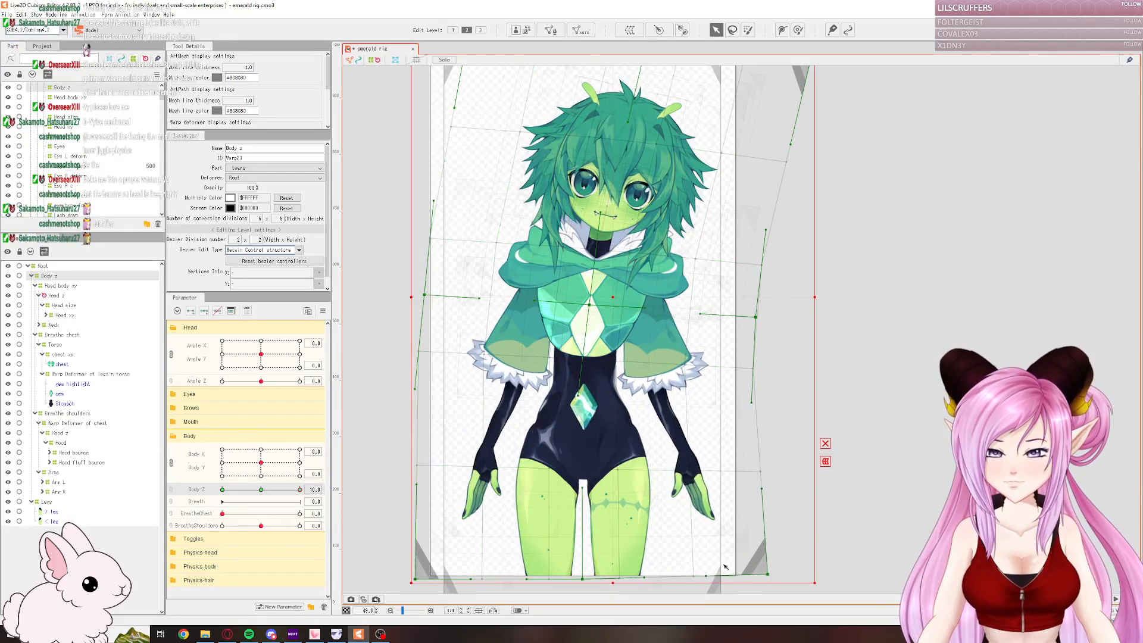
pyautogui.moveTo(422, 580); pyautogui.dragTo(415, 578)
pyautogui.moveTo(299, 490)
pyautogui.mouseDown()
pyautogui.moveTo(261, 491)
pyautogui.moveTo(308, 495)
pyautogui.mouseUp()
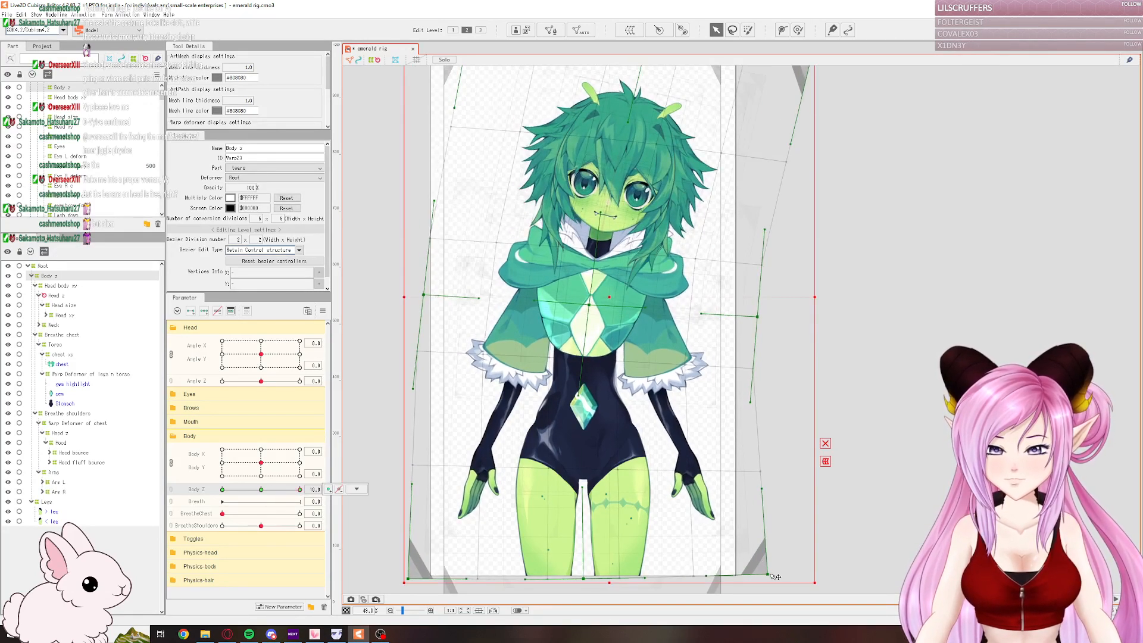
pyautogui.moveTo(771, 575); pyautogui.dragTo(759, 576)
pyautogui.moveTo(299, 490); pyautogui.dragTo(349, 514)
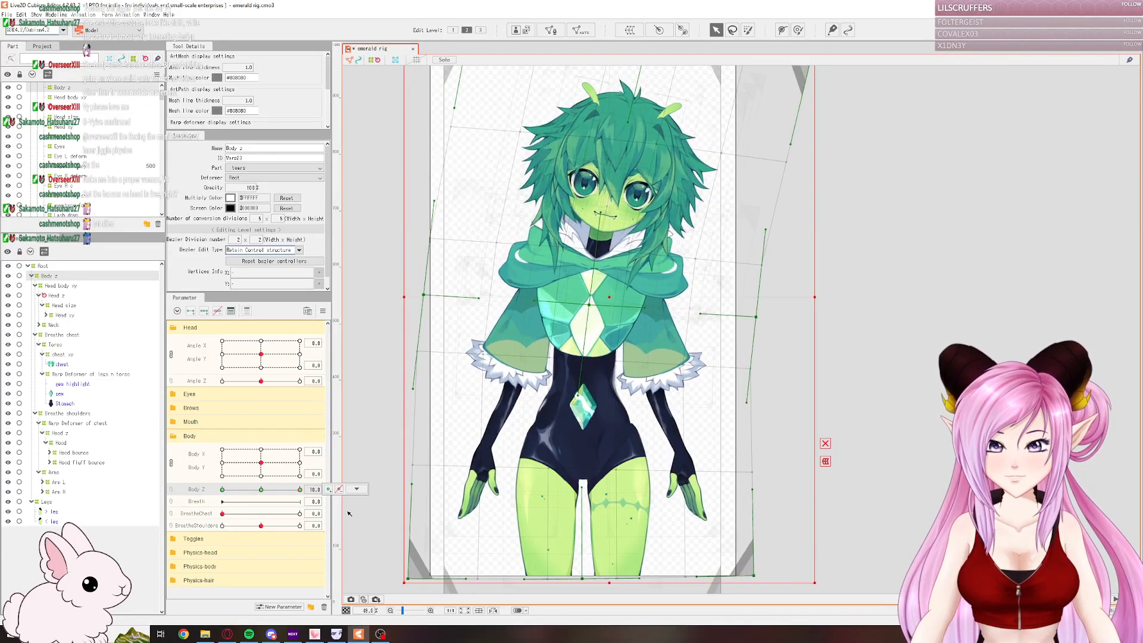
pyautogui.hotkey('ctrl', 'z')
pyautogui.hotkey('ctrl', 'z')
pyautogui.hotkey('ctrl', 'z')
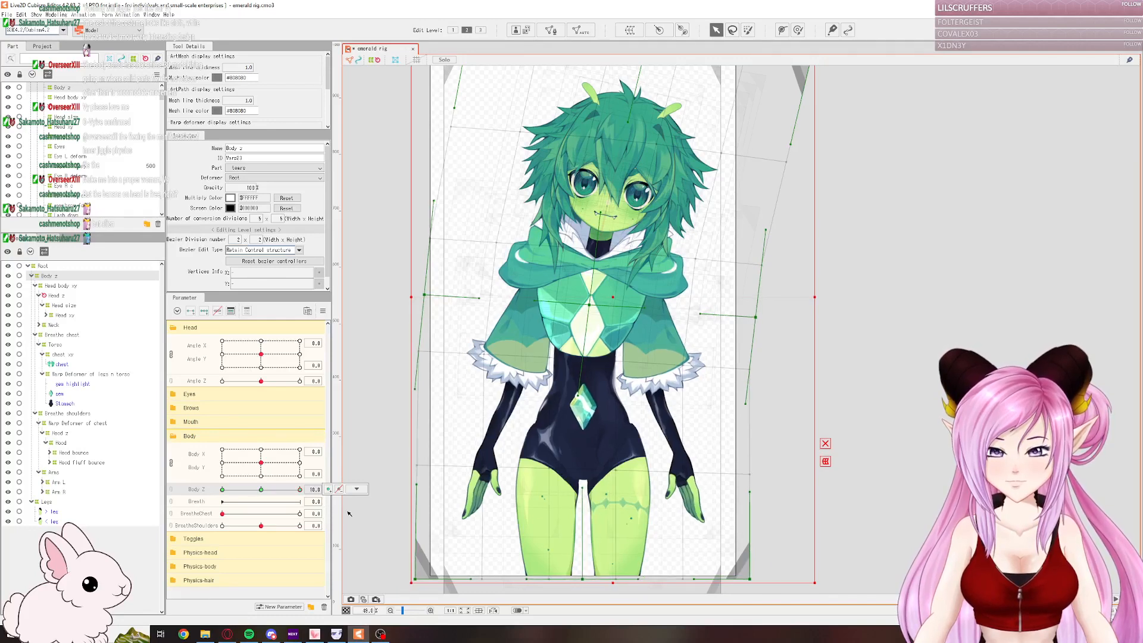
# - Move the Body z deformer's lower-left corner slightly outward at Body Z 10 and preview the lean
pyautogui.moveTo(298, 492); pyautogui.dragTo(476, 511)
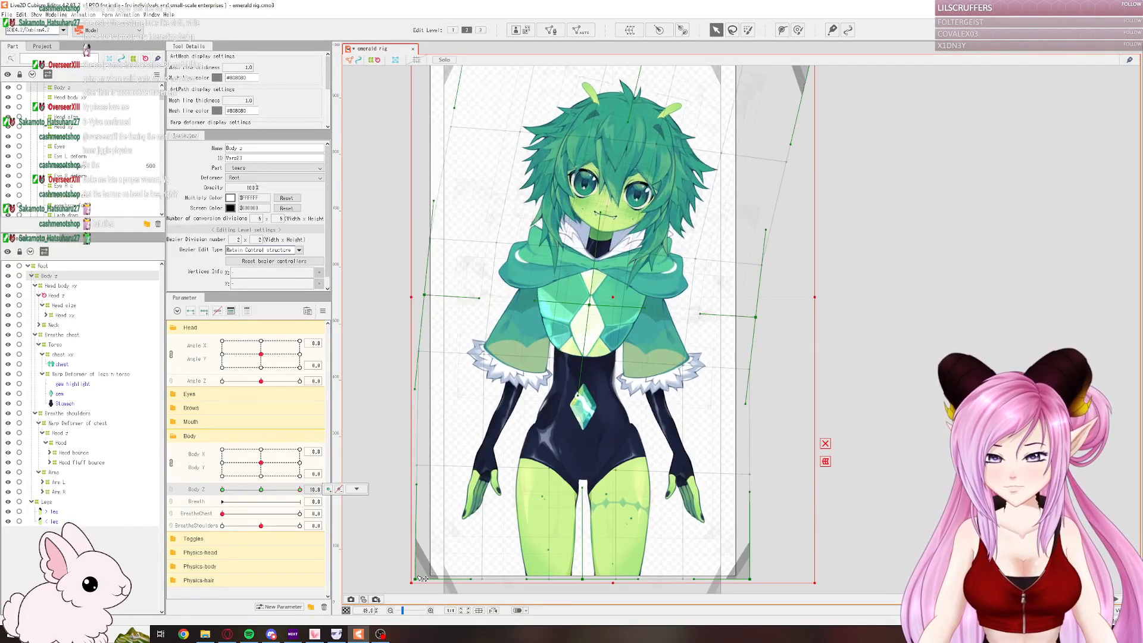
pyautogui.moveTo(422, 578); pyautogui.dragTo(412, 579)
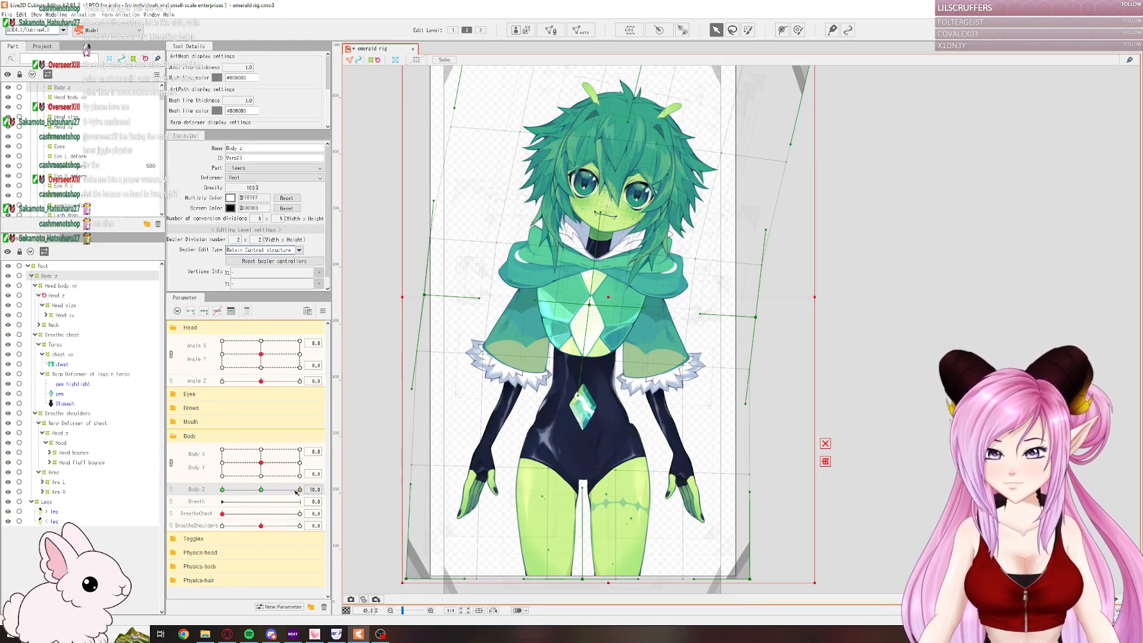
pyautogui.moveTo(297, 493); pyautogui.dragTo(317, 505)
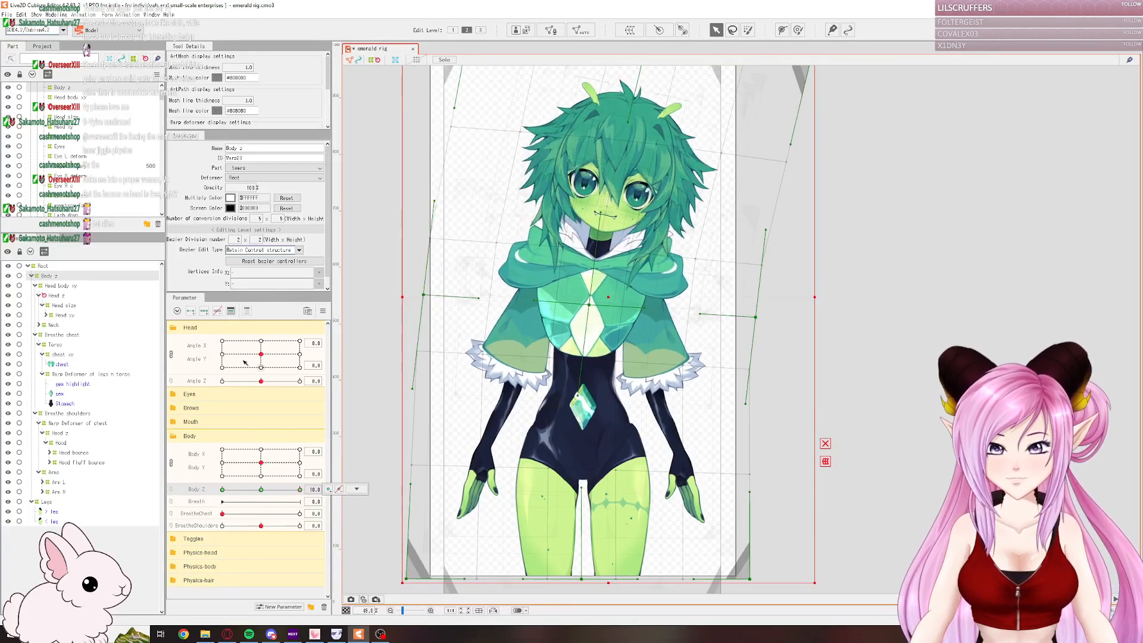
# - Reflect the Body z deformer's Body Z 10 shape horizontally onto the opposite side of the parameter and preview the lean
pyautogui.moveTo(260, 380); pyautogui.dragTo(216, 389)
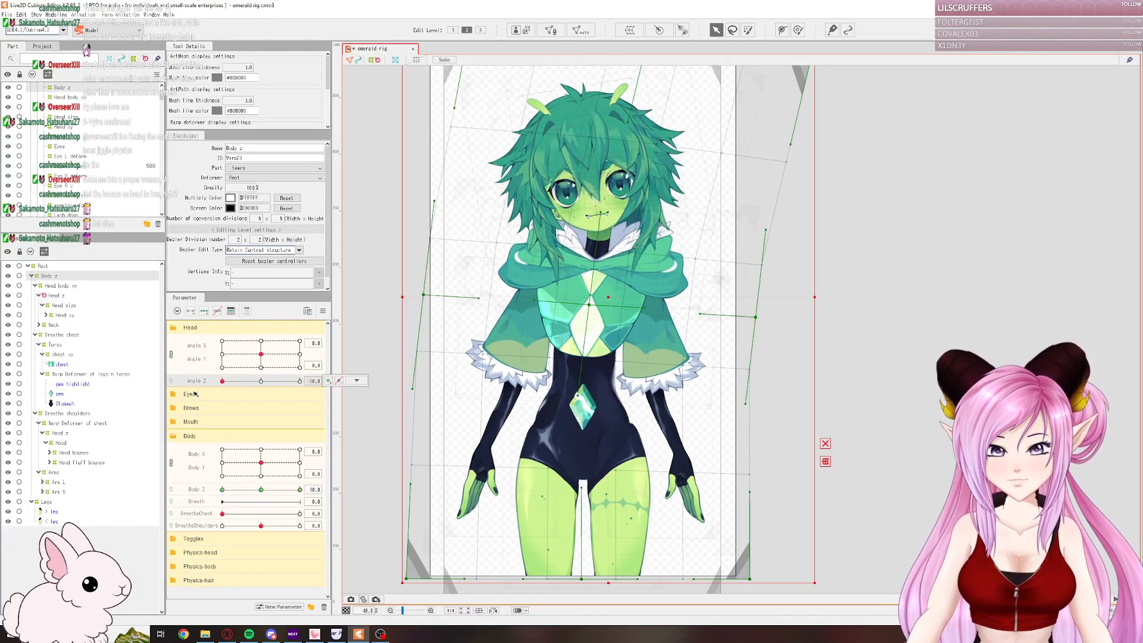
pyautogui.click(261, 383)
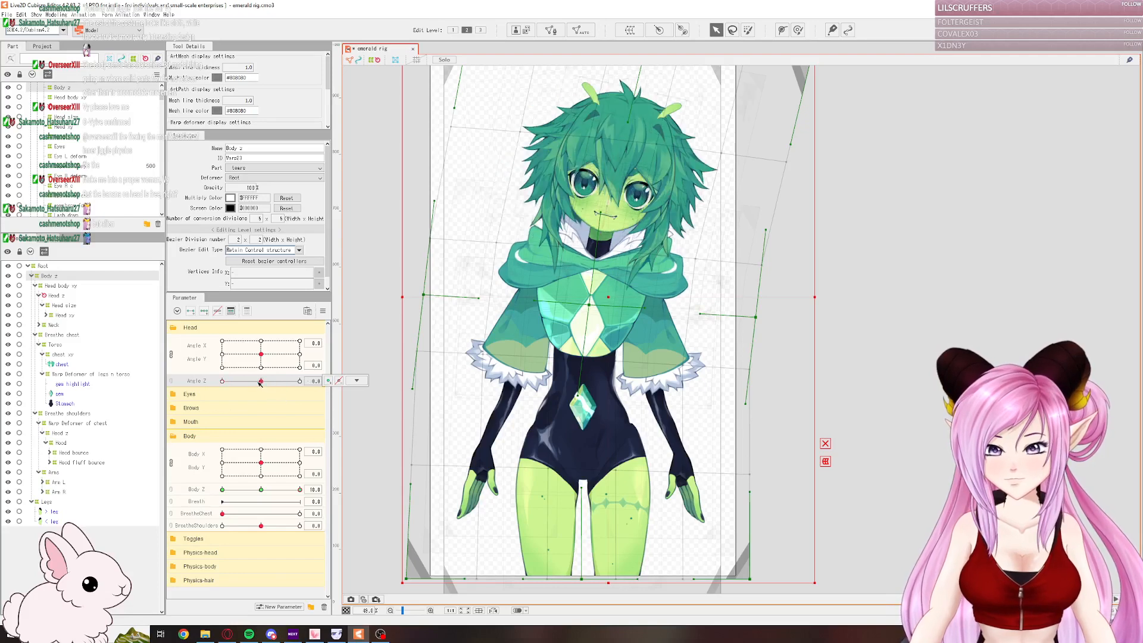
pyautogui.click(301, 490)
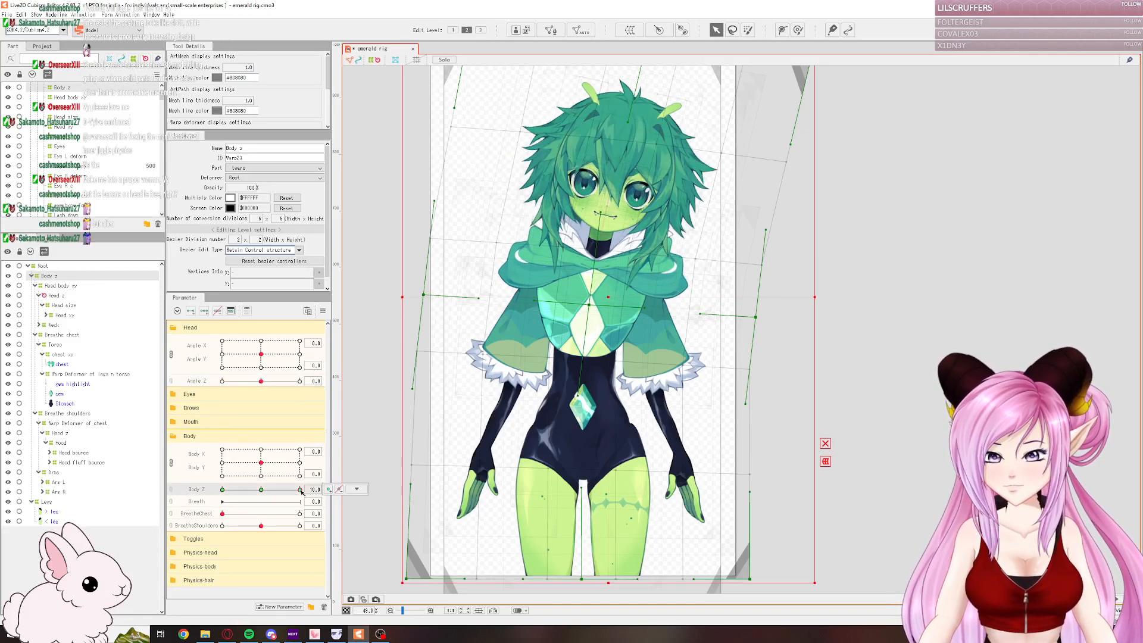
pyautogui.click(357, 489)
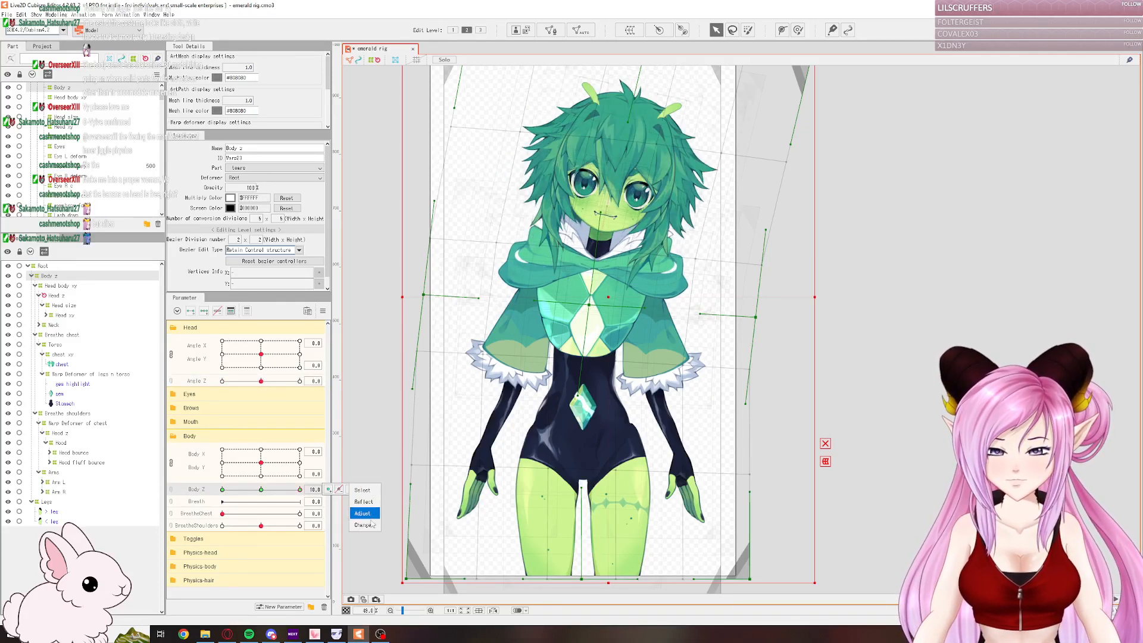
pyautogui.click(363, 502)
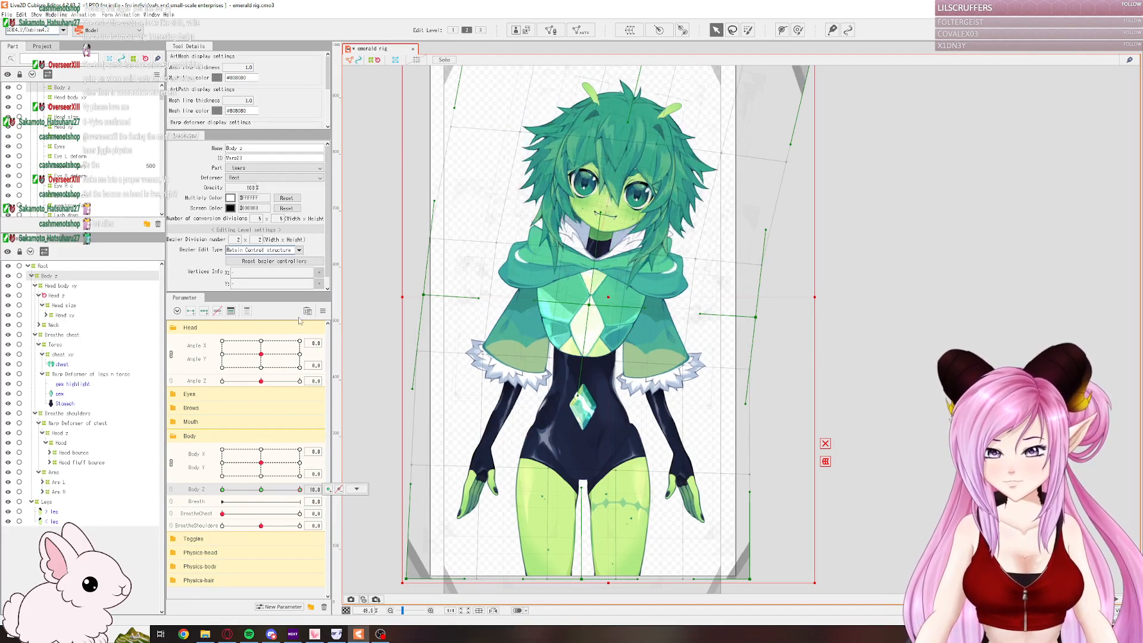
pyautogui.click(322, 310)
pyautogui.click(471, 376)
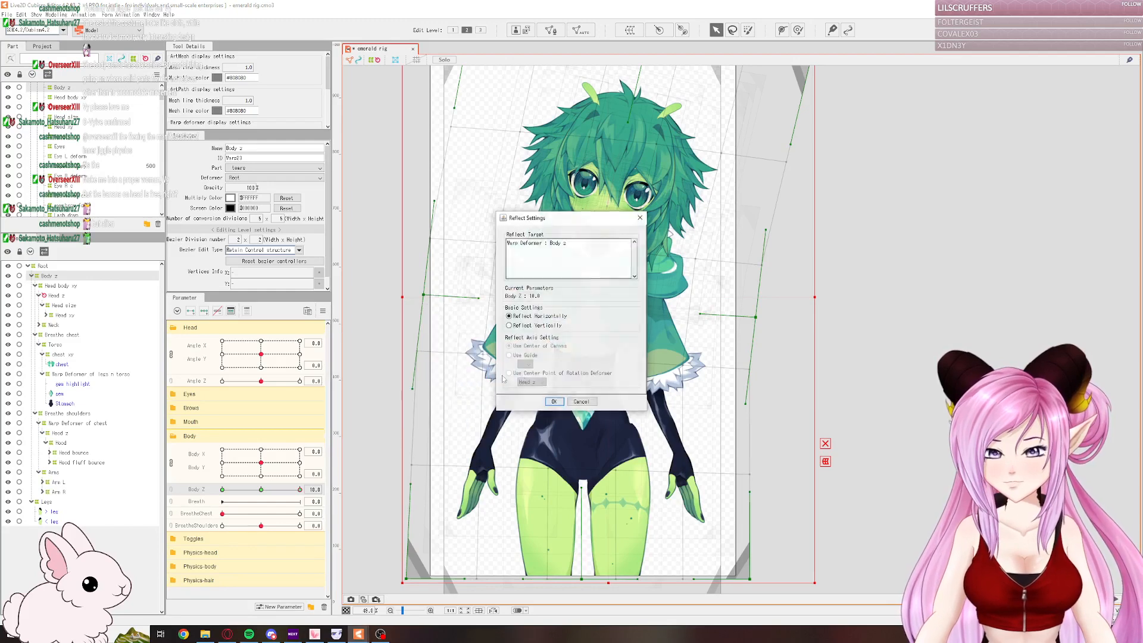
pyautogui.click(554, 402)
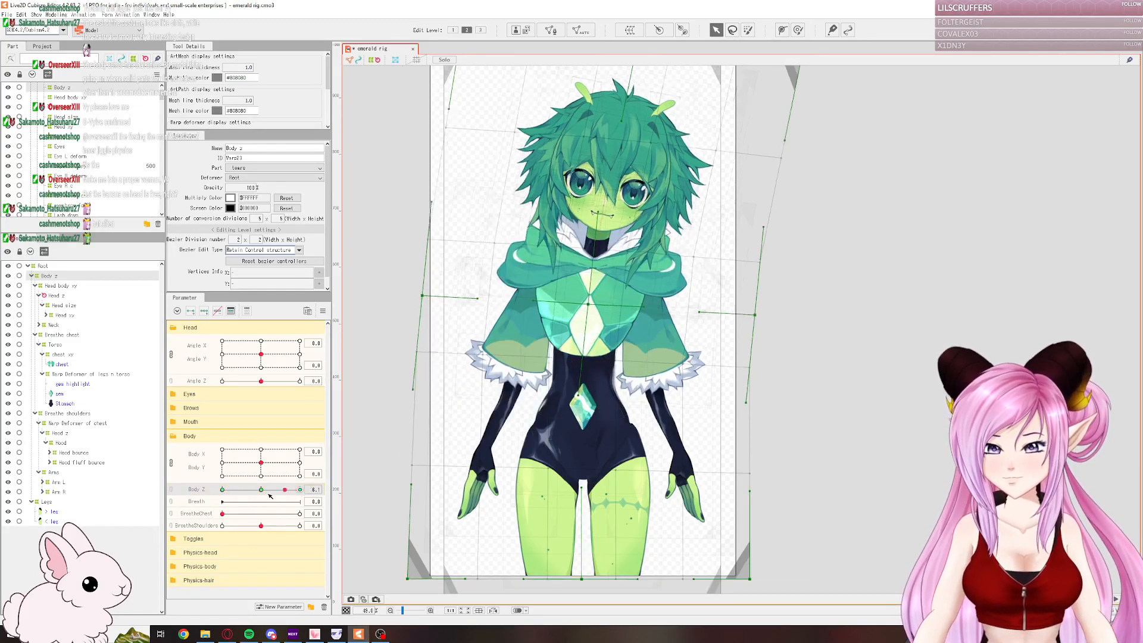
# - Create a parent warp deformer with 2 x 2 Bezier and 5 x 5 conversion divisions for the viewer's left leg
pyautogui.click(52, 512)
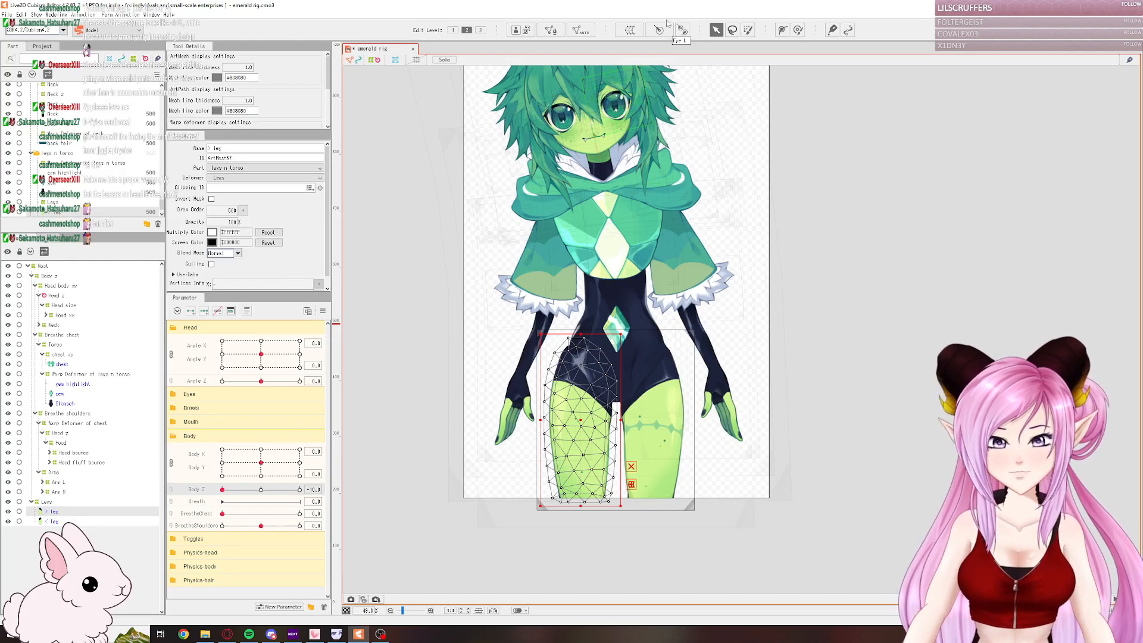
pyautogui.click(632, 33)
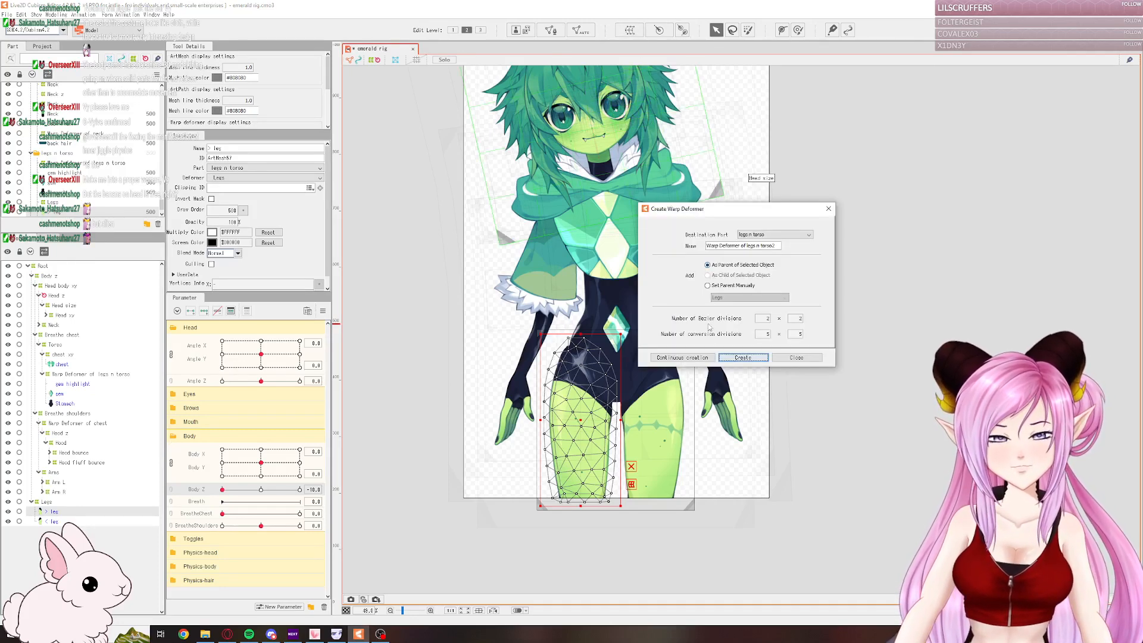
pyautogui.click(751, 358)
# - Add three Body Z keyforms to the viewer's left leg deformer, rotate it slightly clockwise at Body Z -10, and preview the motion
pyautogui.scroll(2, 483, 433)
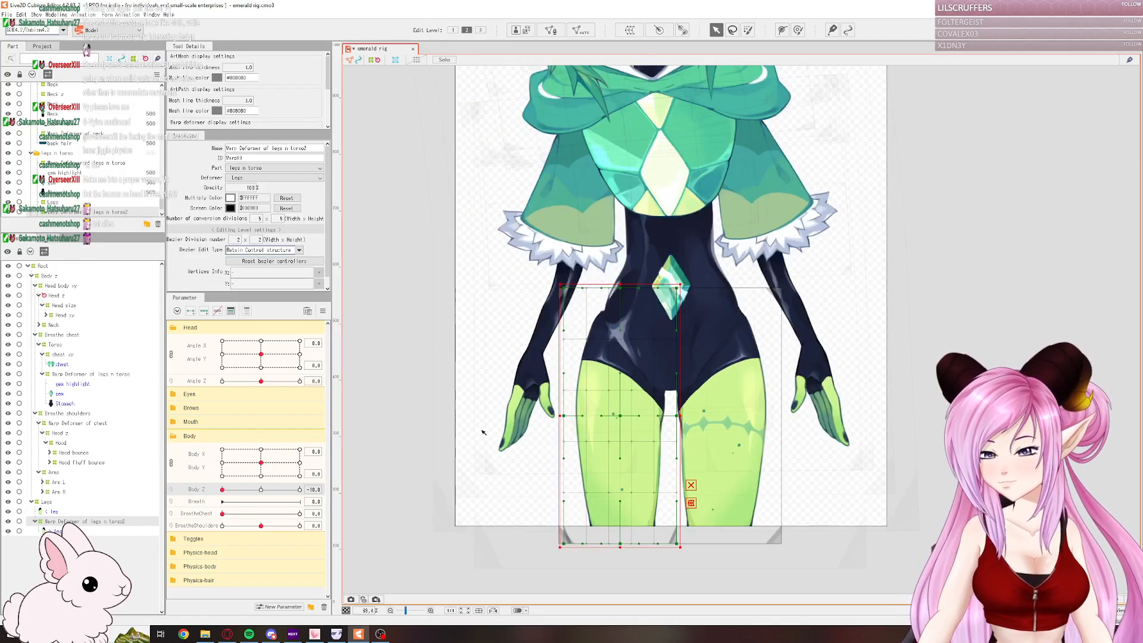
pyautogui.scroll(2, 535, 326)
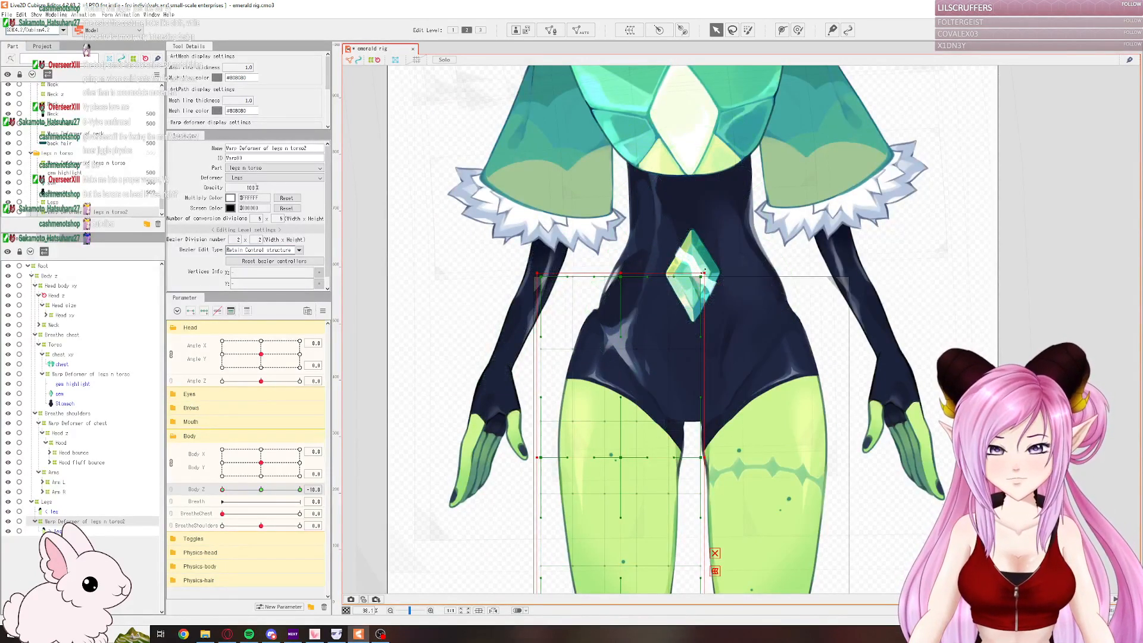
pyautogui.moveTo(708, 268); pyautogui.dragTo(722, 270)
pyautogui.scroll(-3, 722, 270)
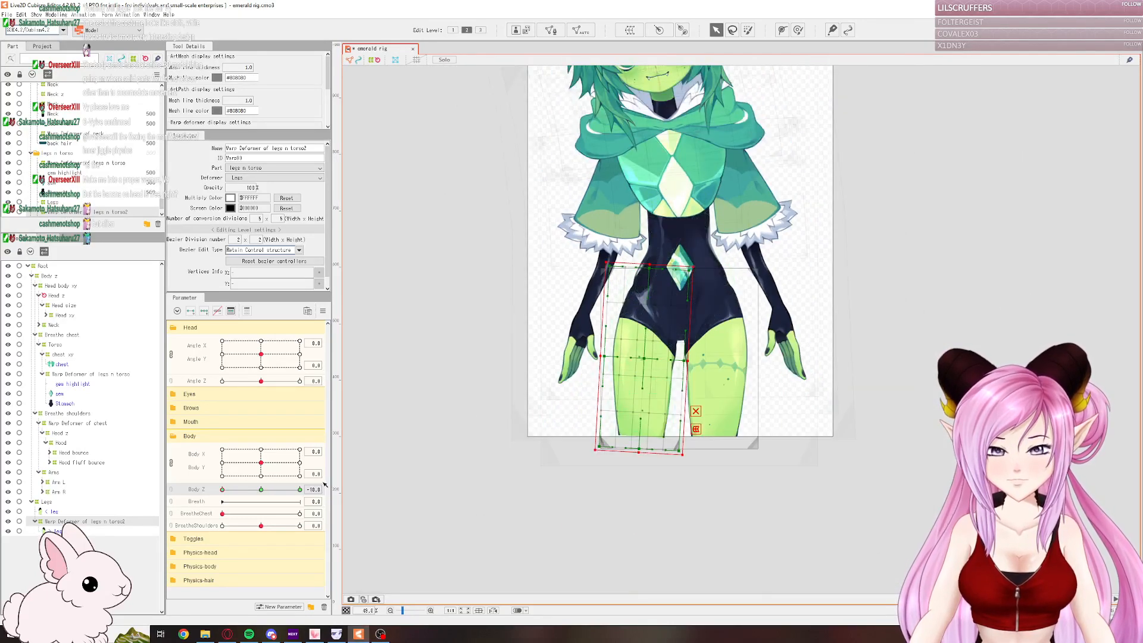
pyautogui.moveTo(223, 491)
pyautogui.mouseDown()
pyautogui.moveTo(258, 492)
pyautogui.moveTo(205, 494)
pyautogui.mouseUp()
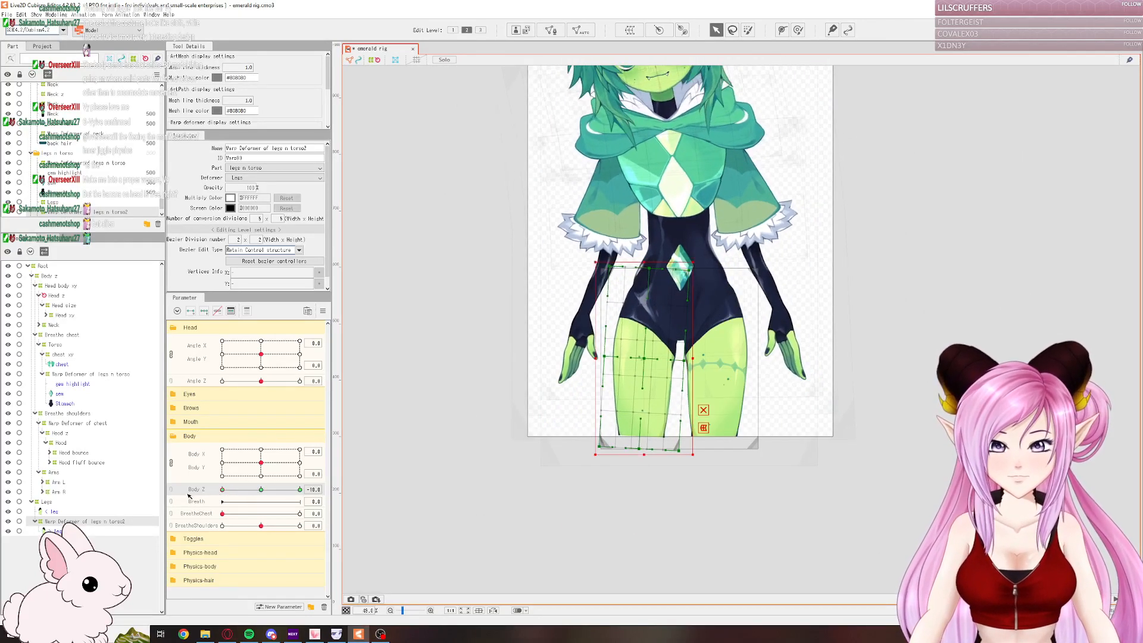
# - Create a parent warp deformer with 2 x 2 Bezier and 5 x 5 conversion divisions for the viewer's right leg
pyautogui.click(55, 512)
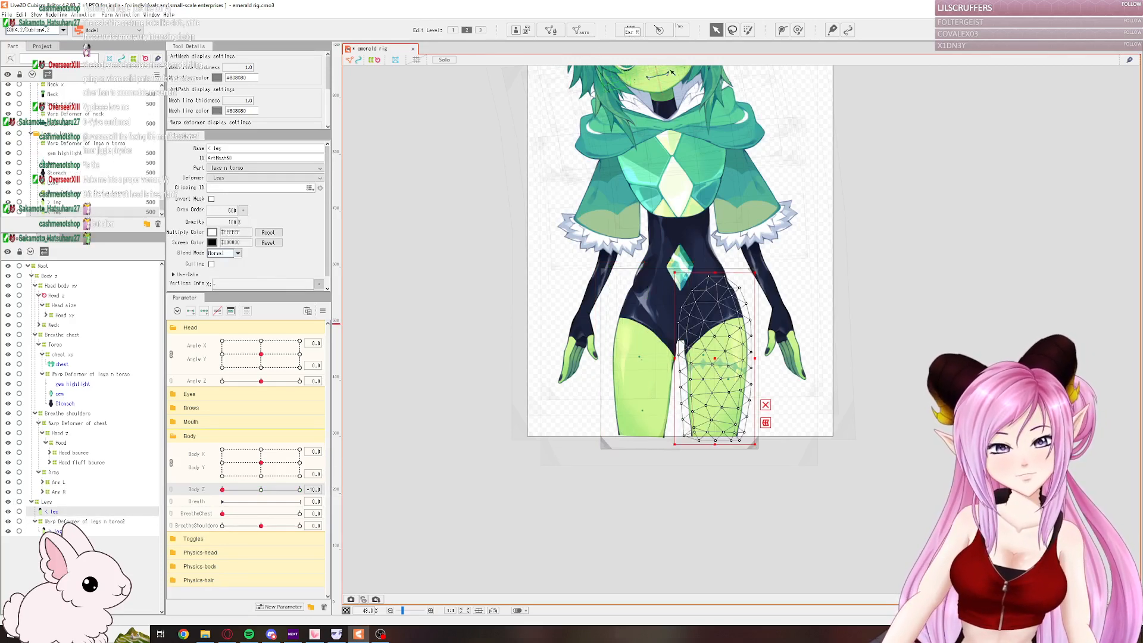
pyautogui.click(632, 29)
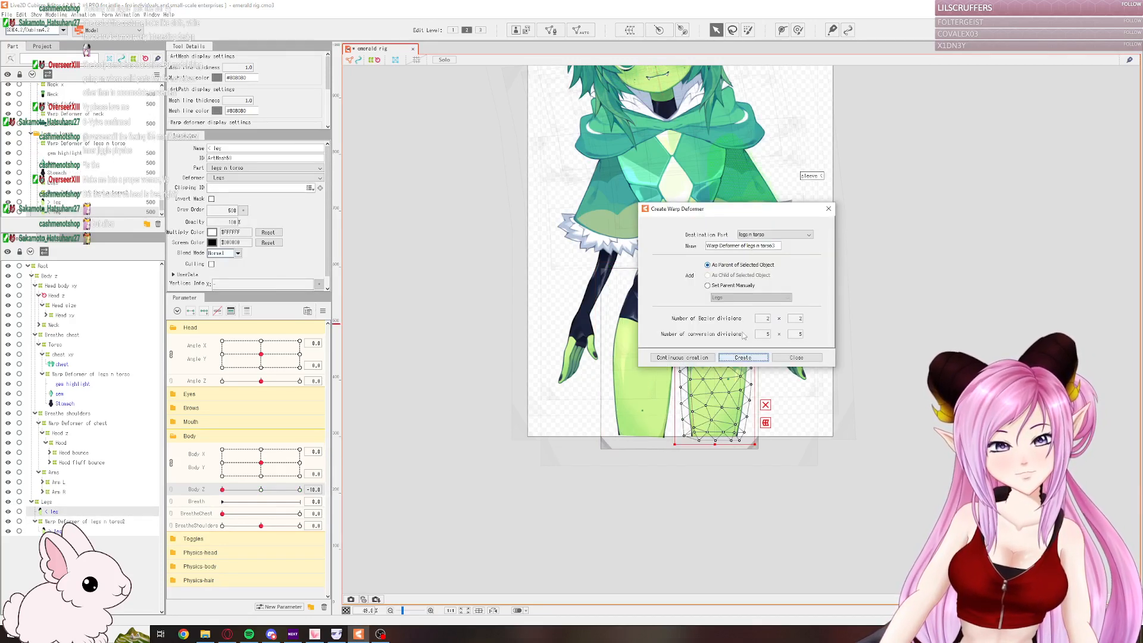
pyautogui.click(742, 358)
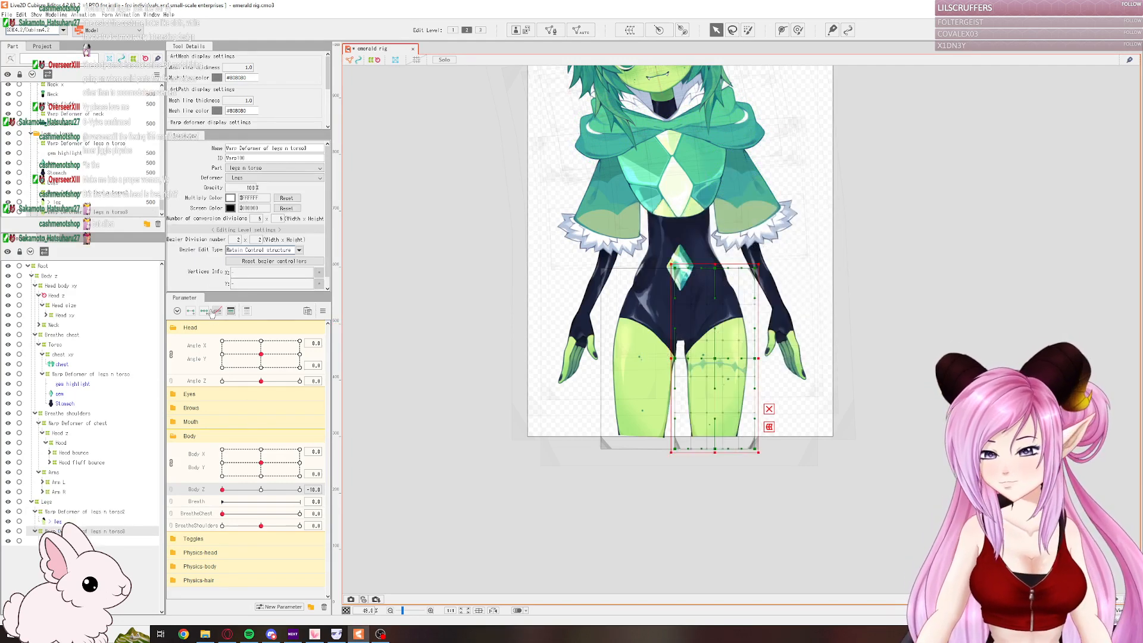
# - Add three Body Z keyforms to the viewer's right leg deformer, then rotate it slightly counterclockwise and shift it right at Body Z -10
pyautogui.scroll(5, 691, 324)
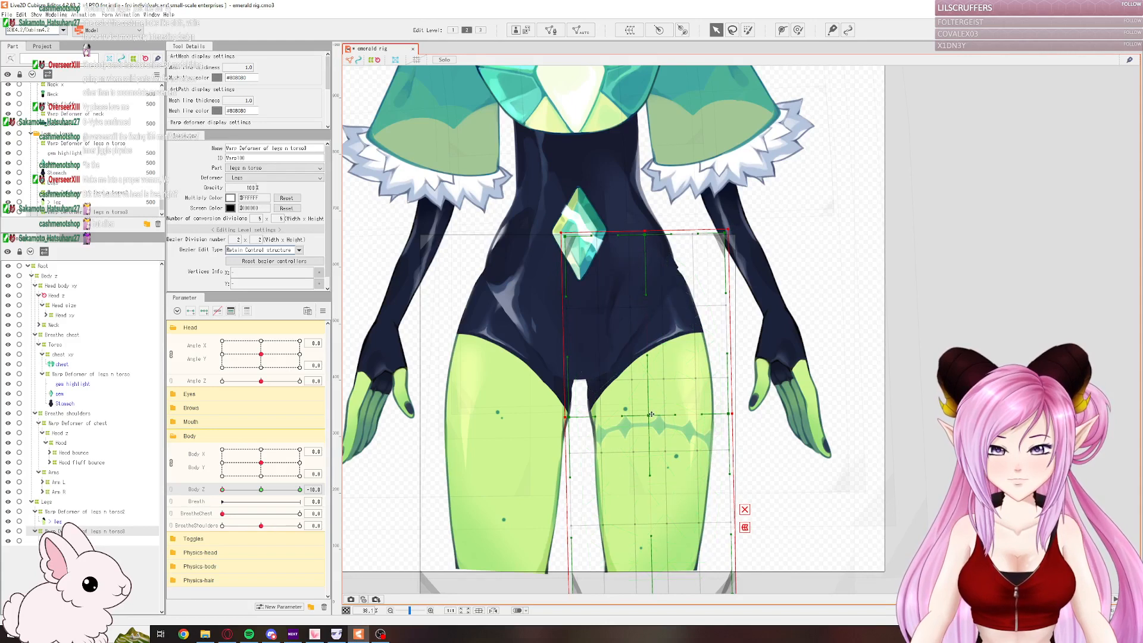
pyautogui.moveTo(650, 414); pyautogui.dragTo(656, 414)
pyautogui.scroll(-5, 617, 392)
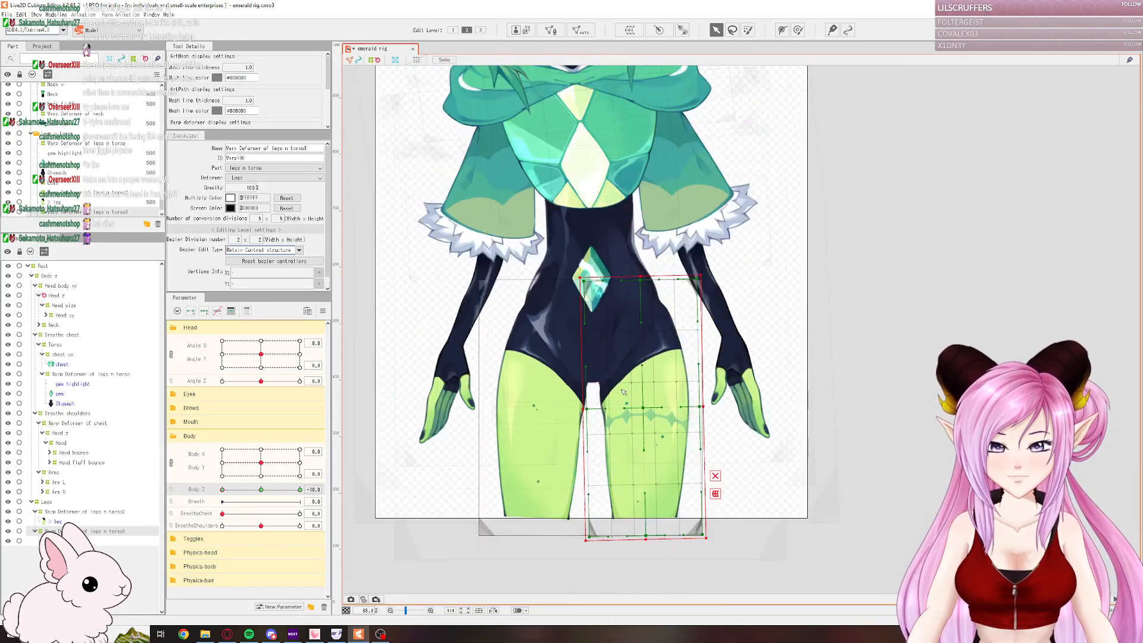
pyautogui.moveTo(223, 490)
pyautogui.mouseDown()
pyautogui.moveTo(254, 488)
pyautogui.moveTo(204, 485)
pyautogui.mouseUp()
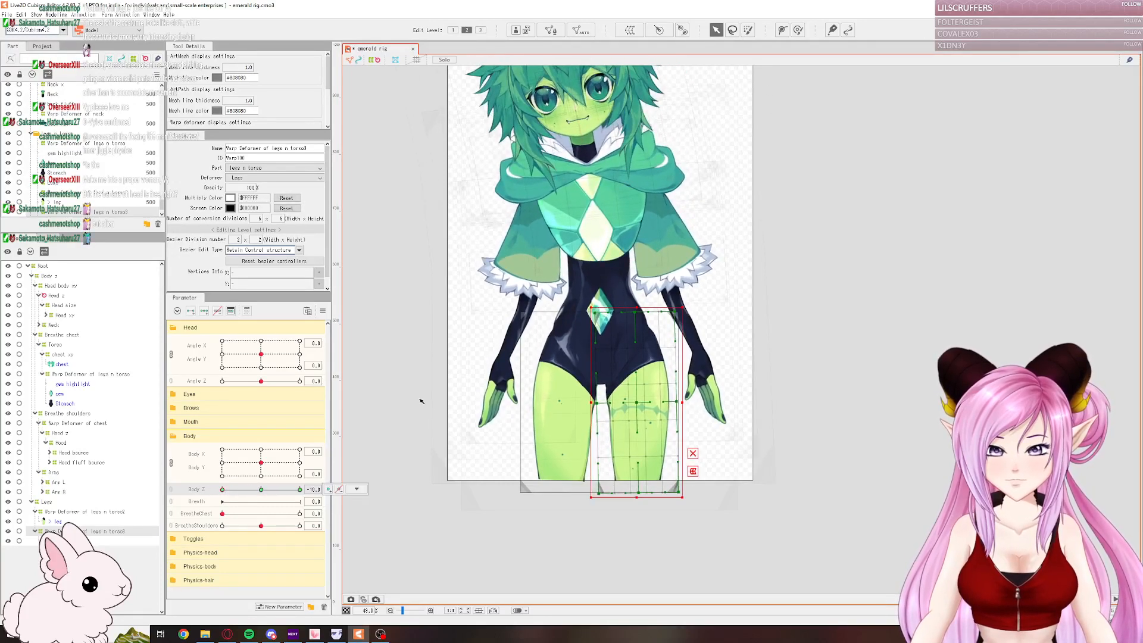
# - Pull the viewer's left leg deformer's upper middle point down and adjust its upper-left corner at Body Z -10
pyautogui.scroll(2, 536, 349)
pyautogui.click(83, 513)
pyautogui.scroll(2, 582, 297)
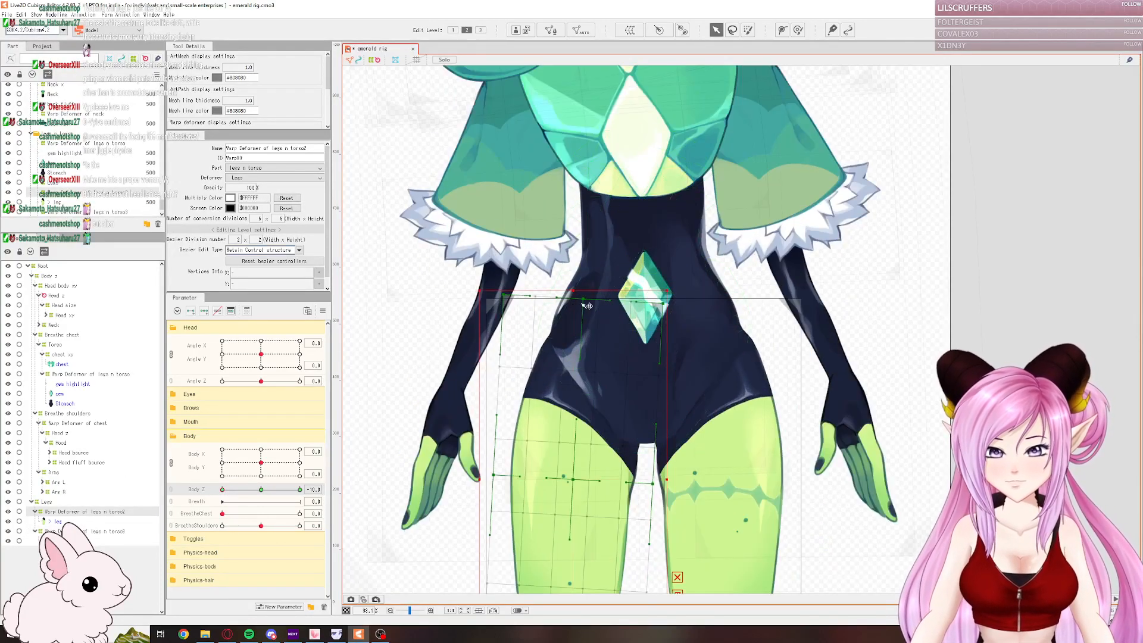
pyautogui.moveTo(589, 297); pyautogui.dragTo(582, 319)
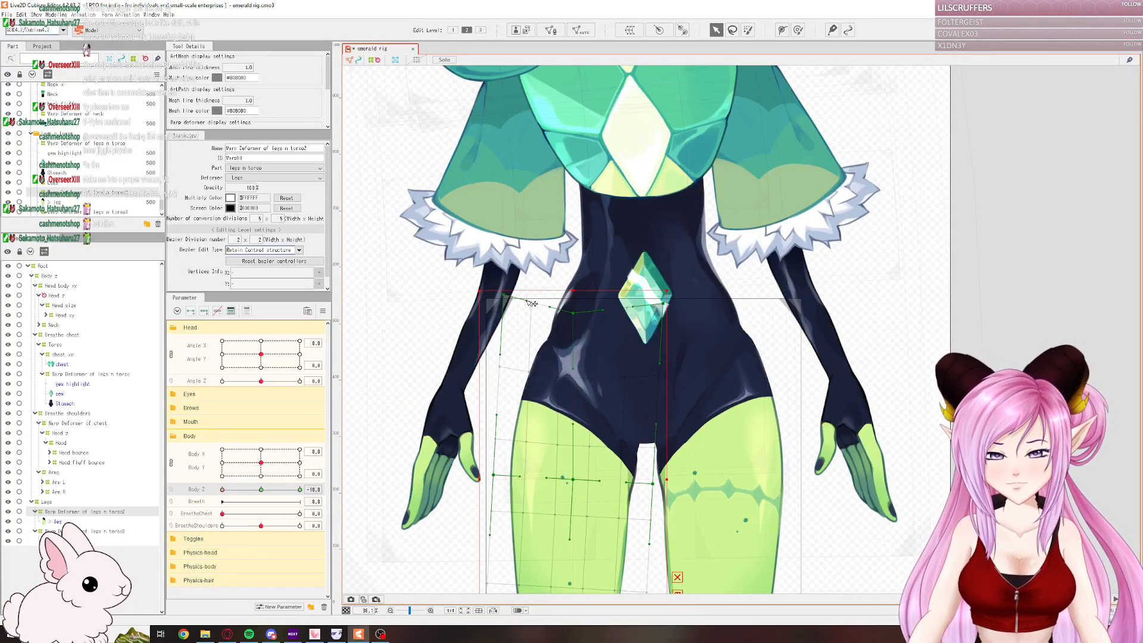
pyautogui.moveTo(513, 300); pyautogui.dragTo(511, 299)
pyautogui.scroll(-3, 511, 298)
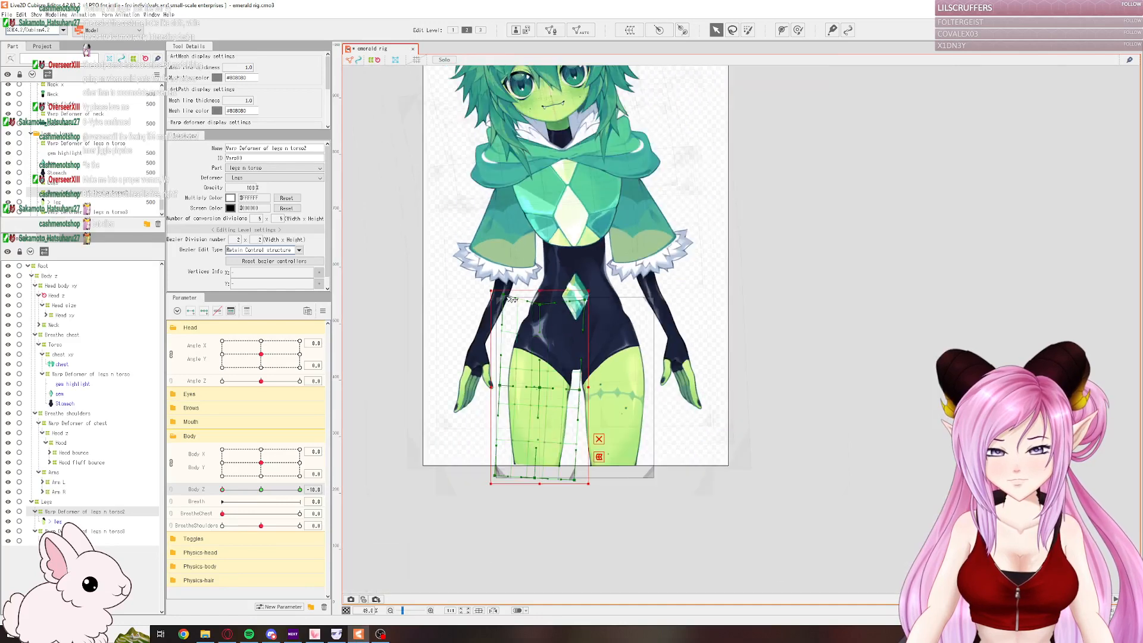
# - At Body Z 10, rotate the viewer's right leg deformer slightly counterclockwise and pull its upper middle point down
pyautogui.moveTo(225, 490); pyautogui.dragTo(357, 498)
pyautogui.scroll(1, 598, 337)
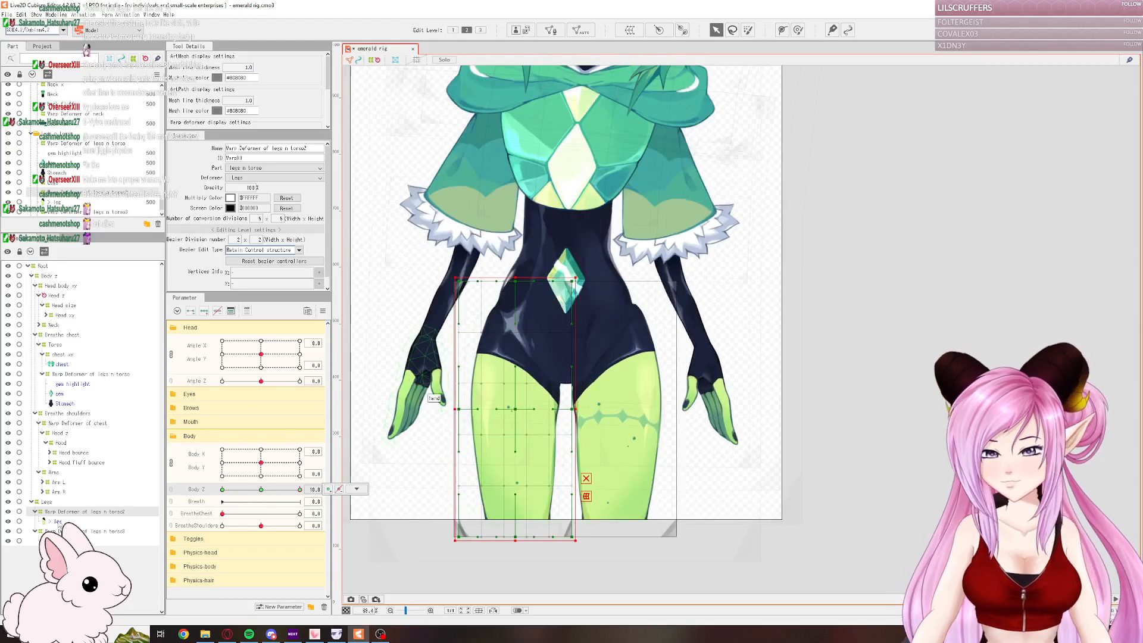
pyautogui.click(644, 300)
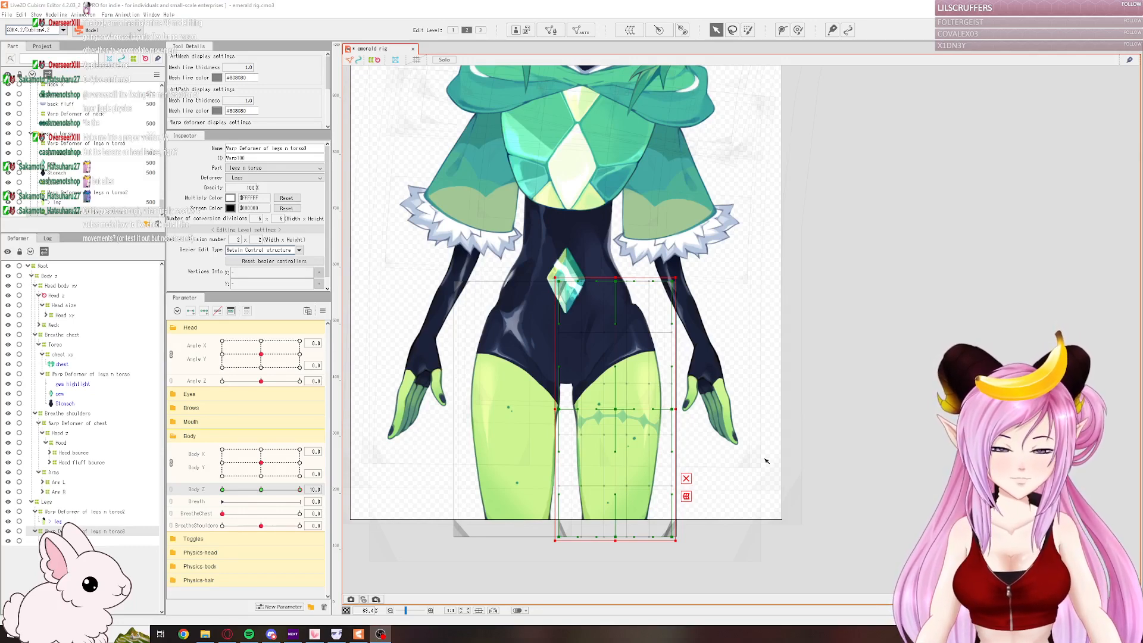
pyautogui.scroll(3, 622, 421)
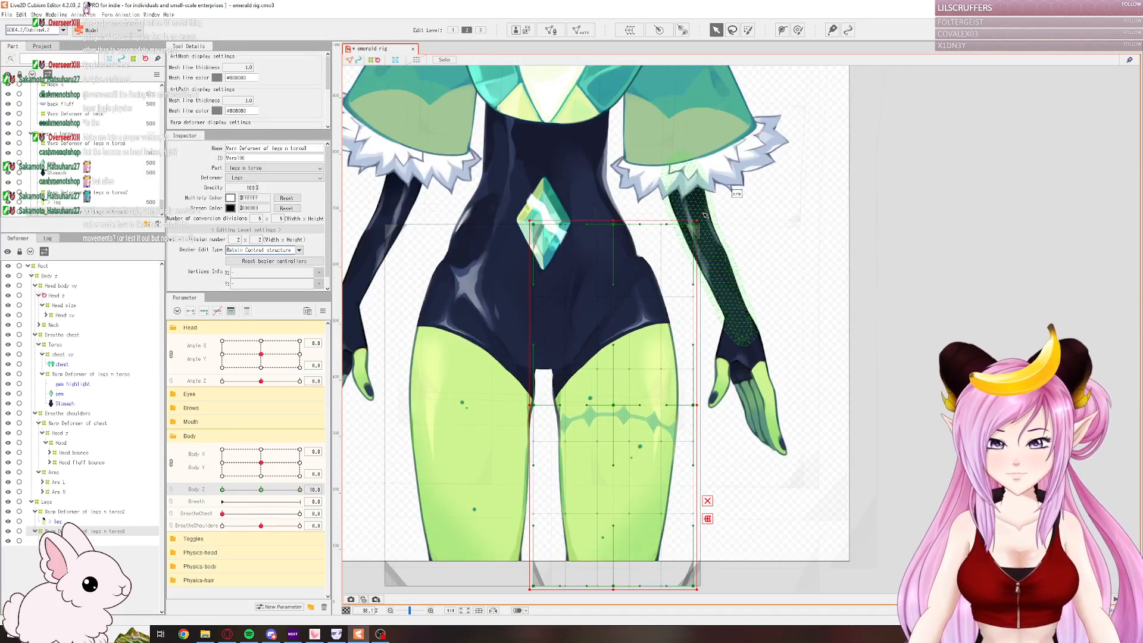
pyautogui.moveTo(698, 212); pyautogui.dragTo(687, 207)
pyautogui.scroll(1, 598, 358)
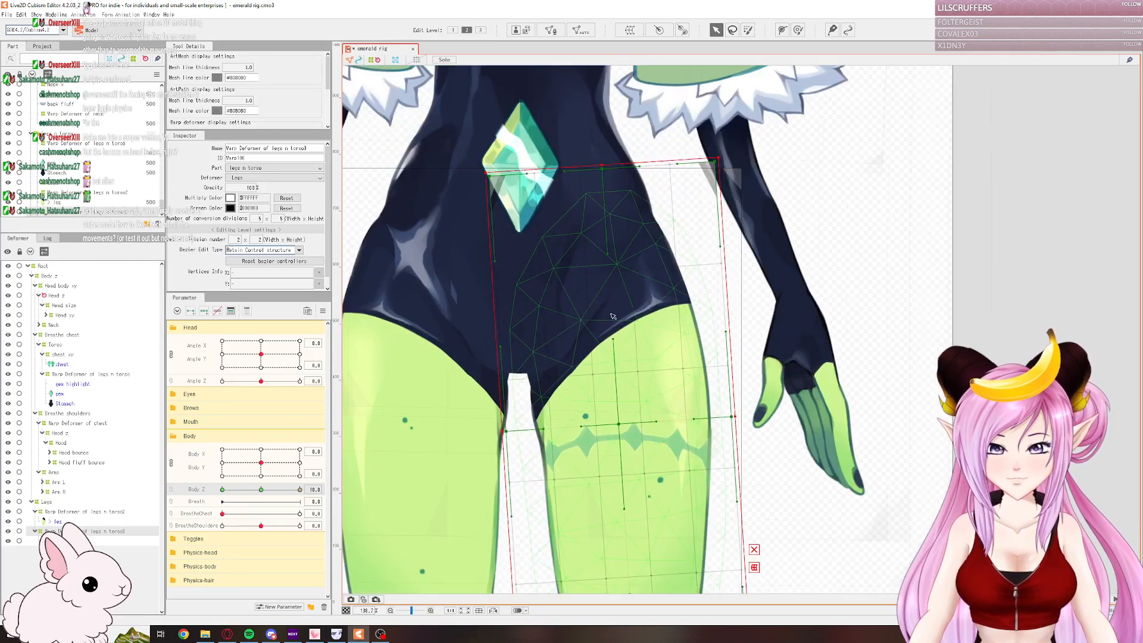
pyautogui.moveTo(606, 178); pyautogui.dragTo(625, 200)
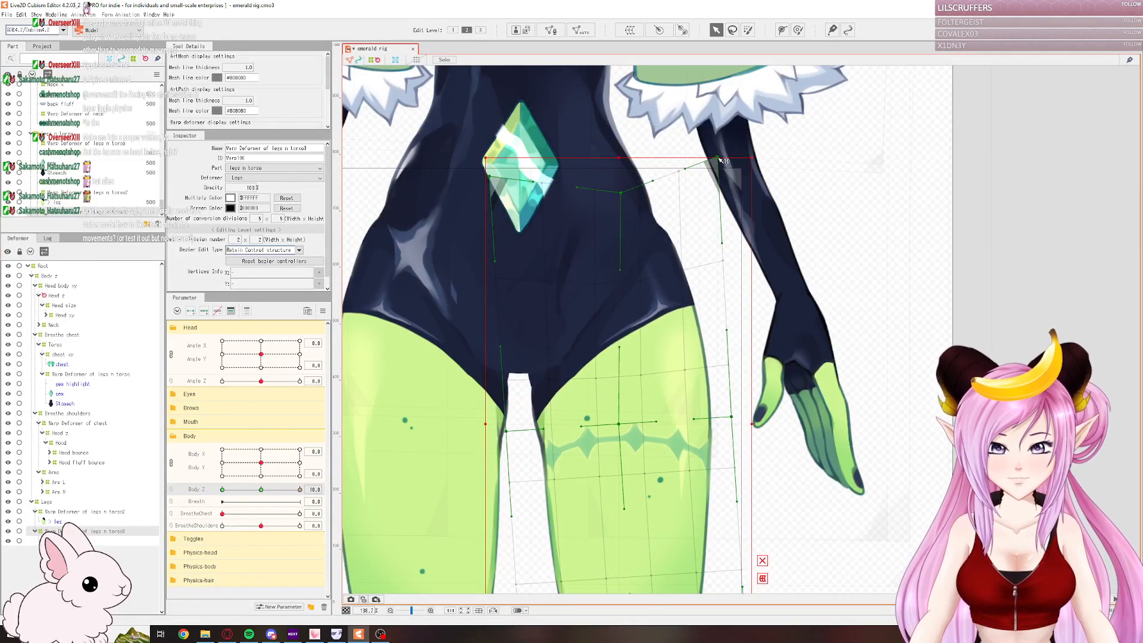
# - Raise the viewer's right leg deformer's lower-left corner slightly at Body Z 10 and preview the motion
pyautogui.scroll(-2, 627, 404)
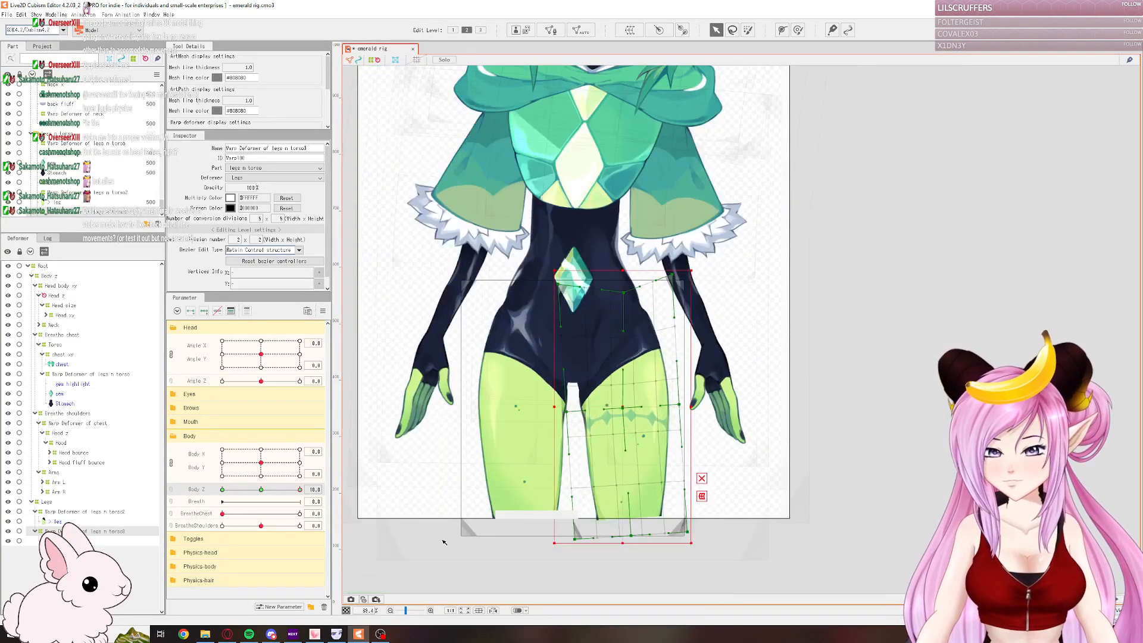
pyautogui.scroll(1, 543, 542)
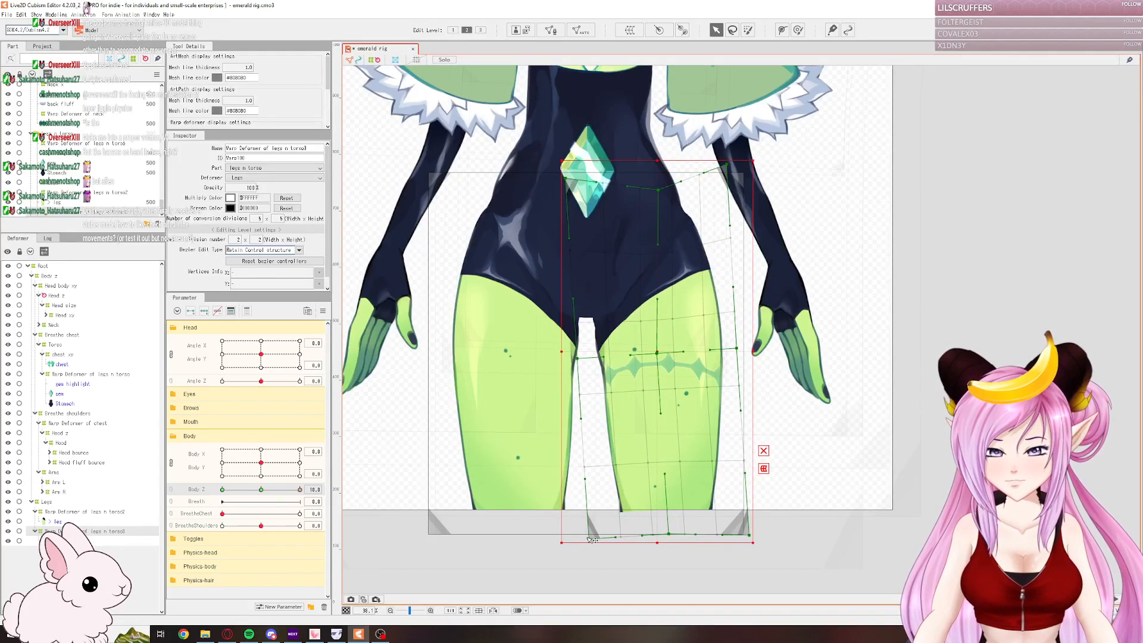
pyautogui.moveTo(591, 539); pyautogui.dragTo(594, 533)
pyautogui.scroll(-2, 594, 524)
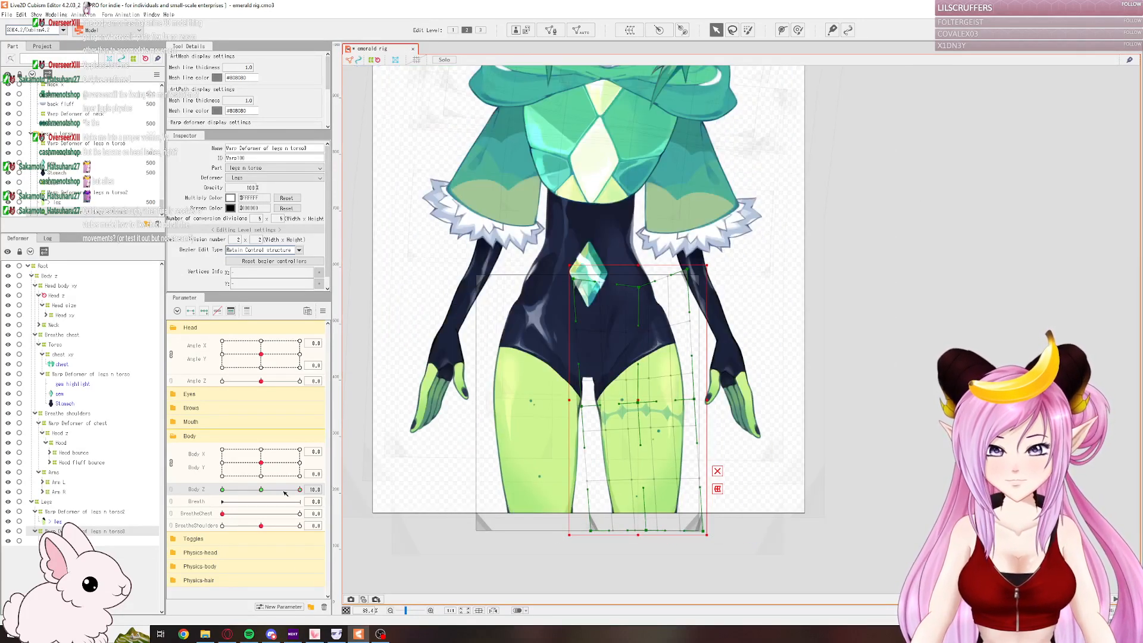
pyautogui.moveTo(299, 492)
pyautogui.mouseDown()
pyautogui.moveTo(256, 490)
pyautogui.moveTo(305, 489)
pyautogui.mouseUp()
# - Rotate the viewer's left leg deformer slightly clockwise and shift it a little left at Body Z 10
pyautogui.click(74, 512)
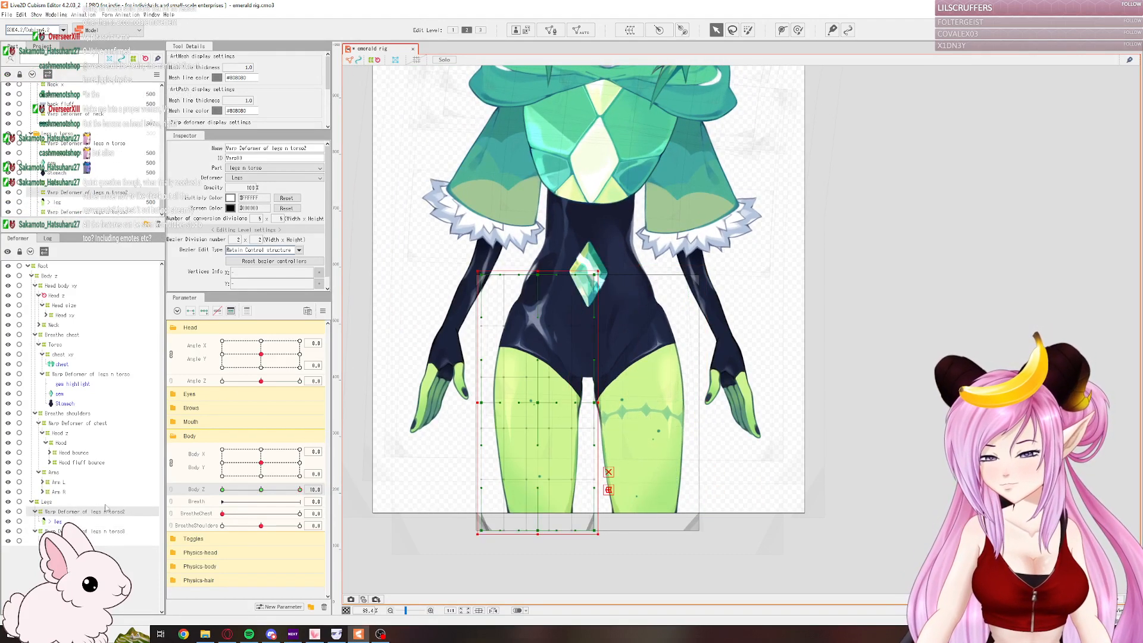
pyautogui.scroll(2, 524, 310)
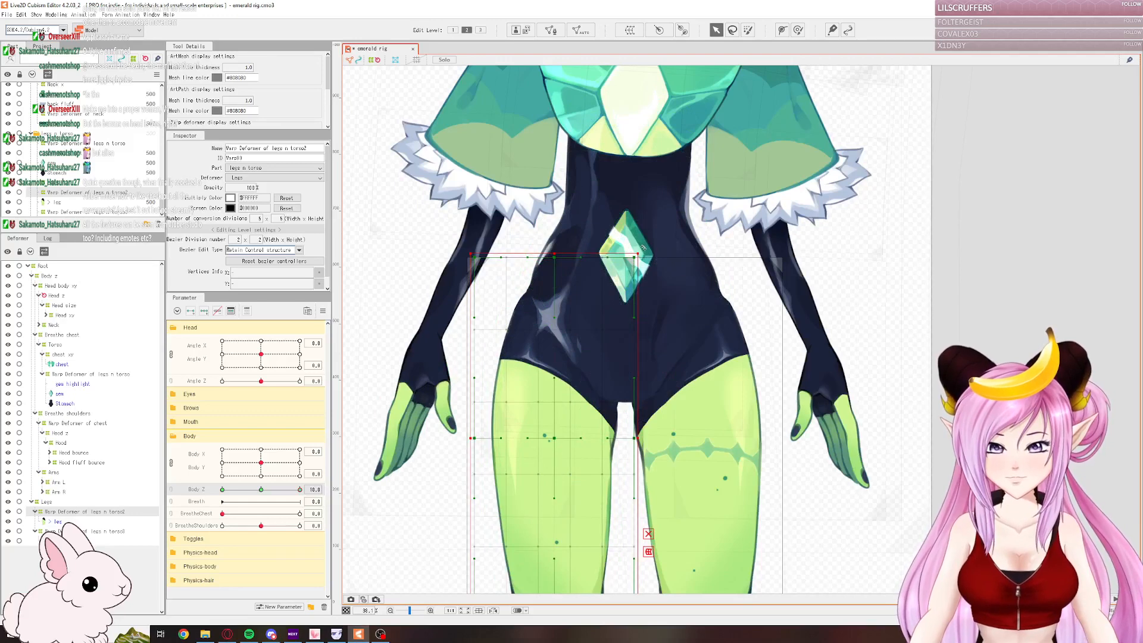
pyautogui.moveTo(643, 248); pyautogui.dragTo(648, 250)
pyautogui.moveTo(556, 438); pyautogui.dragTo(553, 437)
pyautogui.scroll(-3, 555, 335)
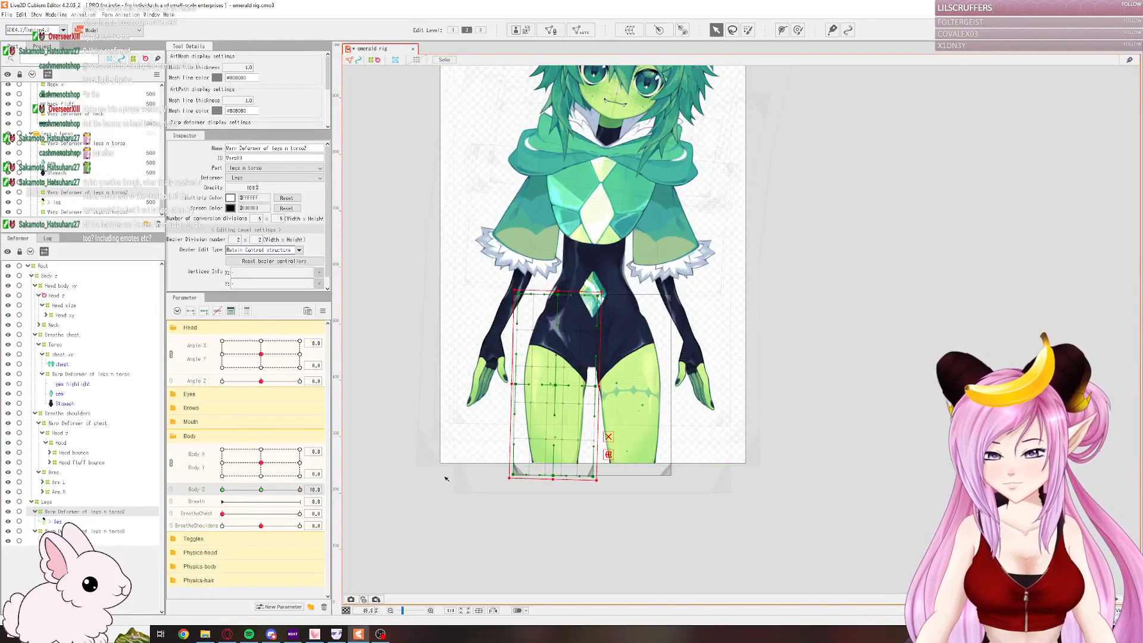
# - Level the lower corners of the viewer's left leg deformer with the canvas-side base of the legs at Body Z 10
pyautogui.scroll(4, 446, 478)
pyautogui.moveTo(488, 498); pyautogui.dragTo(487, 502)
pyautogui.moveTo(714, 506); pyautogui.dragTo(714, 505)
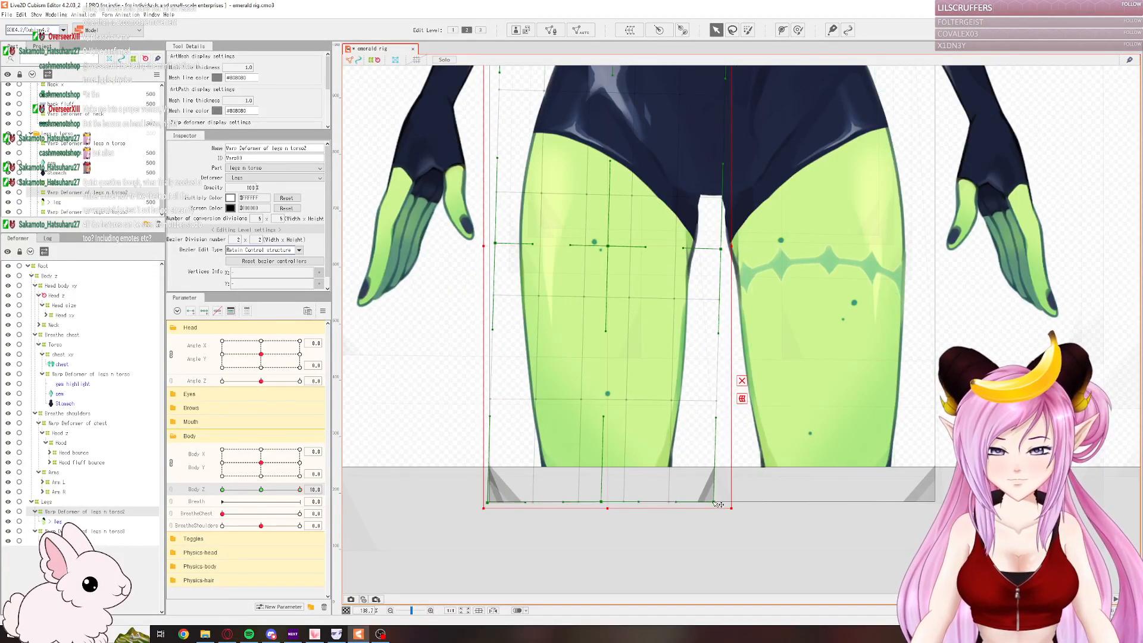
pyautogui.scroll(-4, 706, 499)
pyautogui.scroll(2, 553, 418)
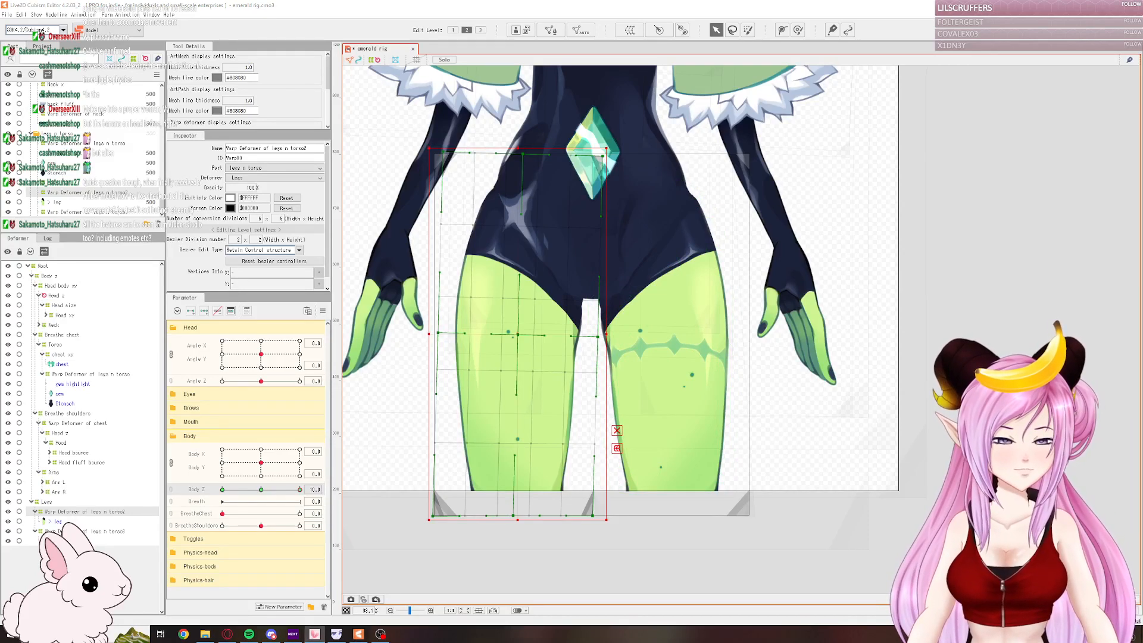
pyautogui.moveTo(1142, 209); pyautogui.dragTo(668, 81)
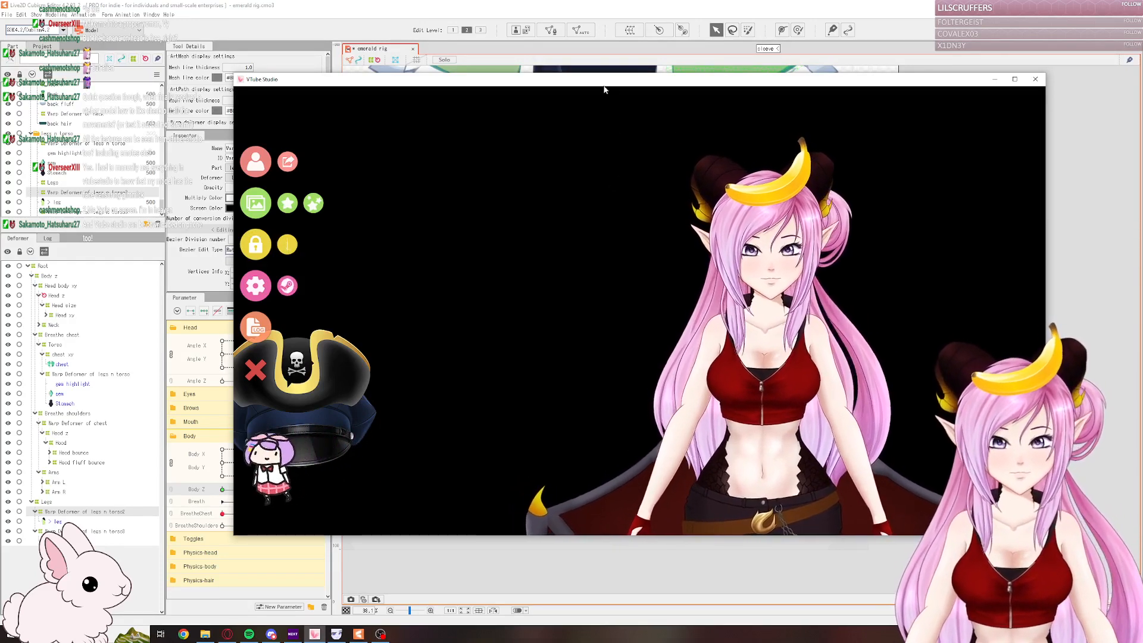
pyautogui.moveTo(554, 85); pyautogui.dragTo(1142, 153)
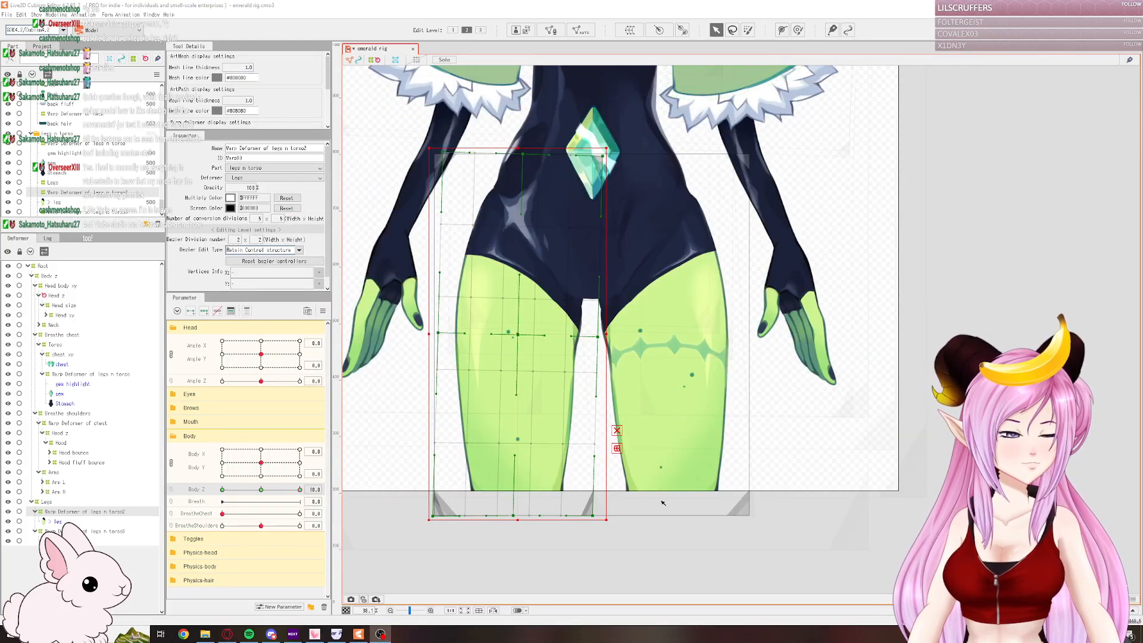
# - At Body Z -10, level the lower corners of the viewer's left leg deformer with the base of the legs and preview the lean
pyautogui.scroll(2, 494, 475)
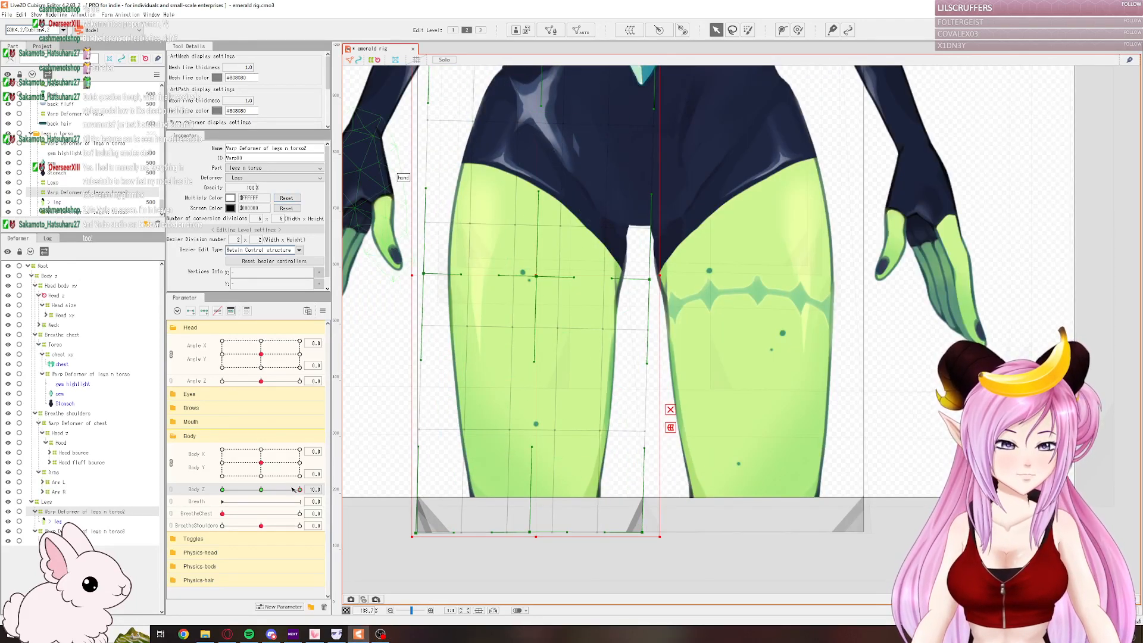
pyautogui.moveTo(293, 490); pyautogui.dragTo(211, 500)
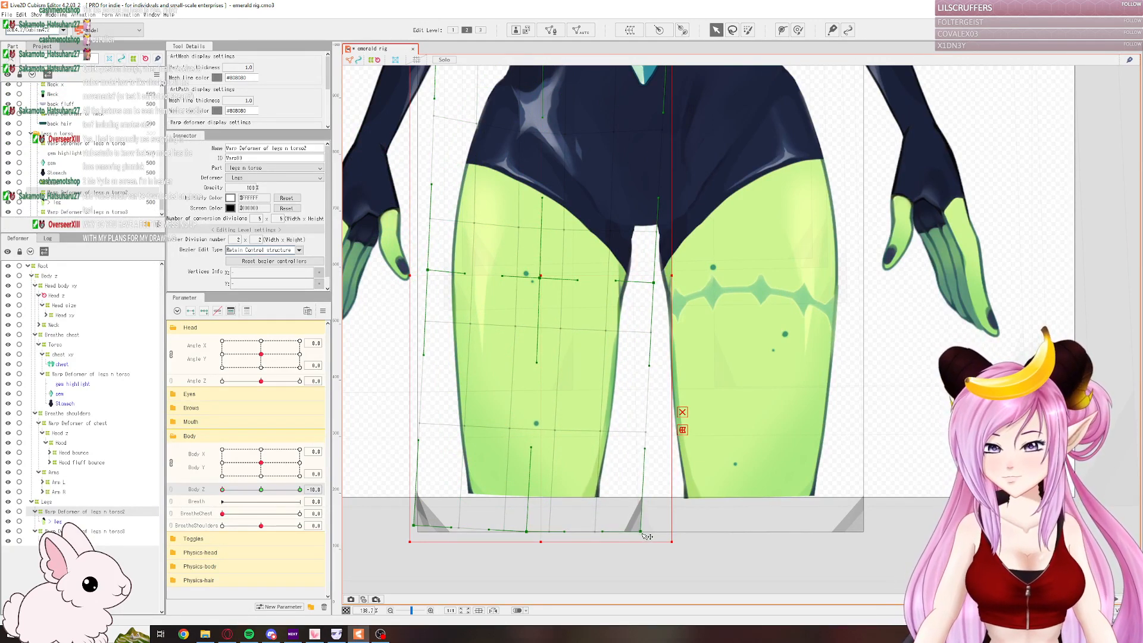
pyautogui.moveTo(643, 534); pyautogui.dragTo(641, 535)
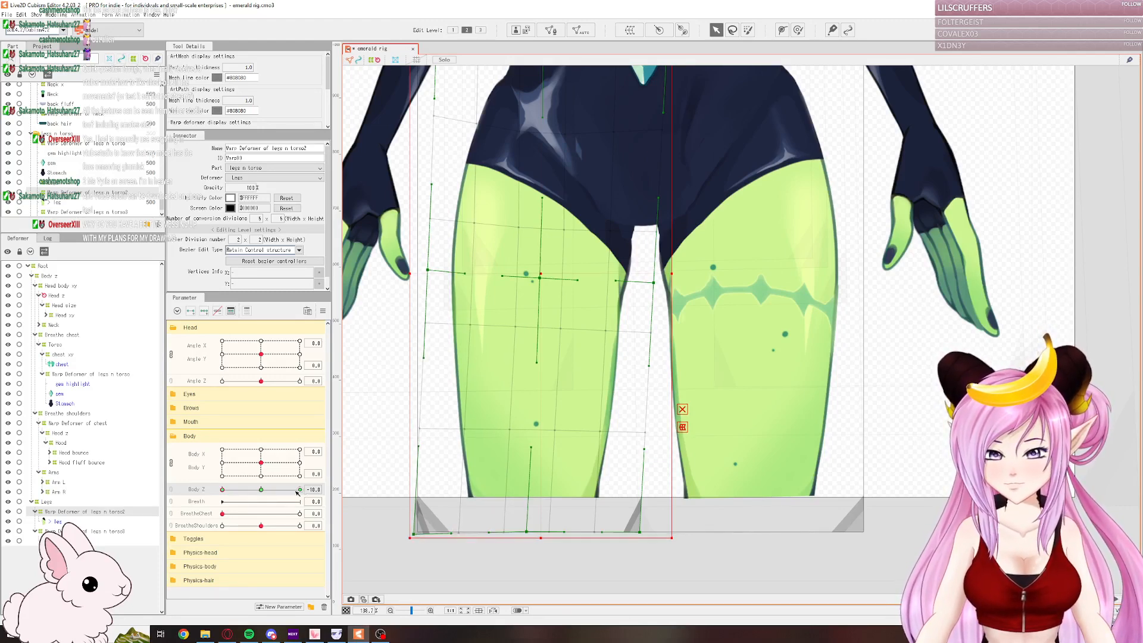
pyautogui.moveTo(268, 490); pyautogui.dragTo(188, 502)
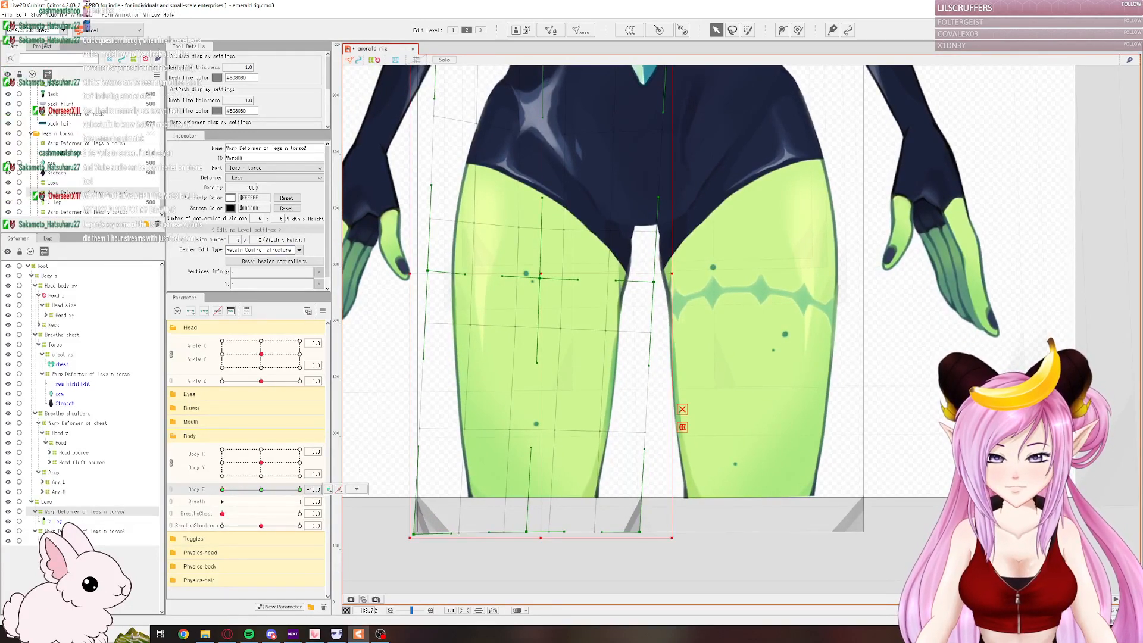
# - Level both lower corners of the viewer's right leg deformer at Body Z -10, then deselect it and check the whole figure
pyautogui.click(84, 531)
pyautogui.scroll(3, 851, 524)
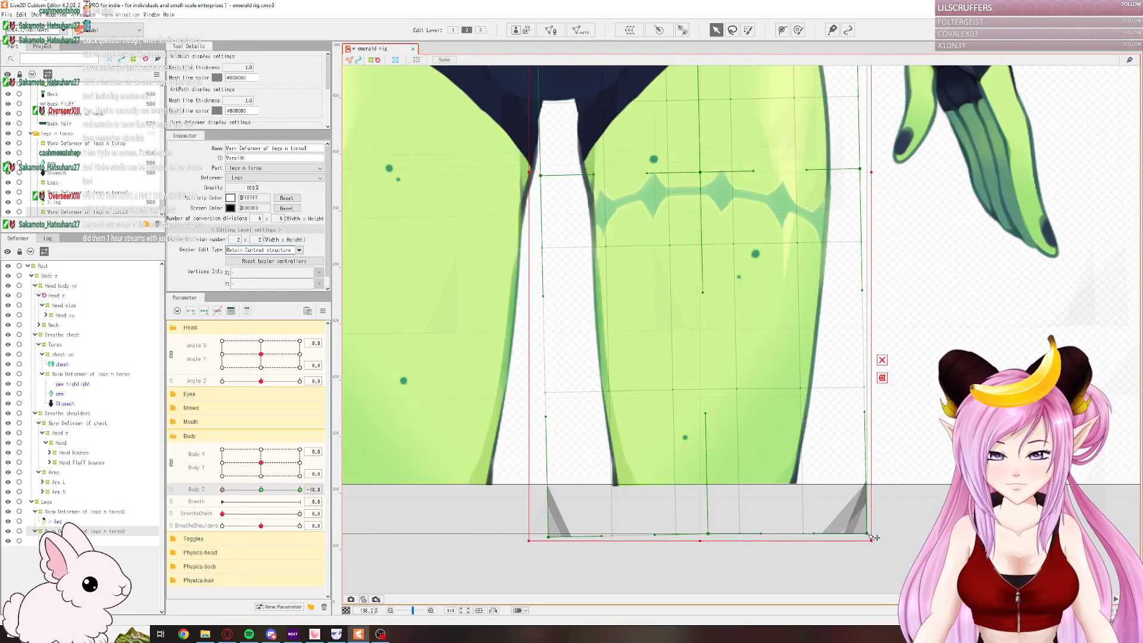
pyautogui.moveTo(869, 535); pyautogui.dragTo(868, 537)
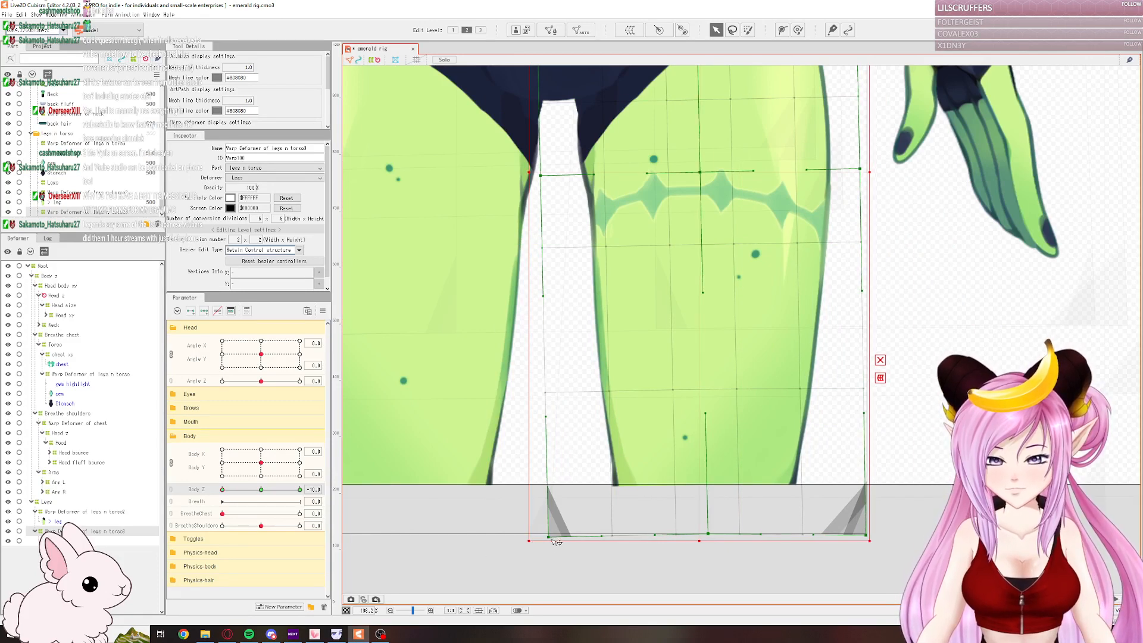
pyautogui.moveTo(549, 538); pyautogui.dragTo(550, 534)
pyautogui.scroll(-3, 551, 535)
pyautogui.scroll(-1, 550, 520)
pyautogui.click(809, 409)
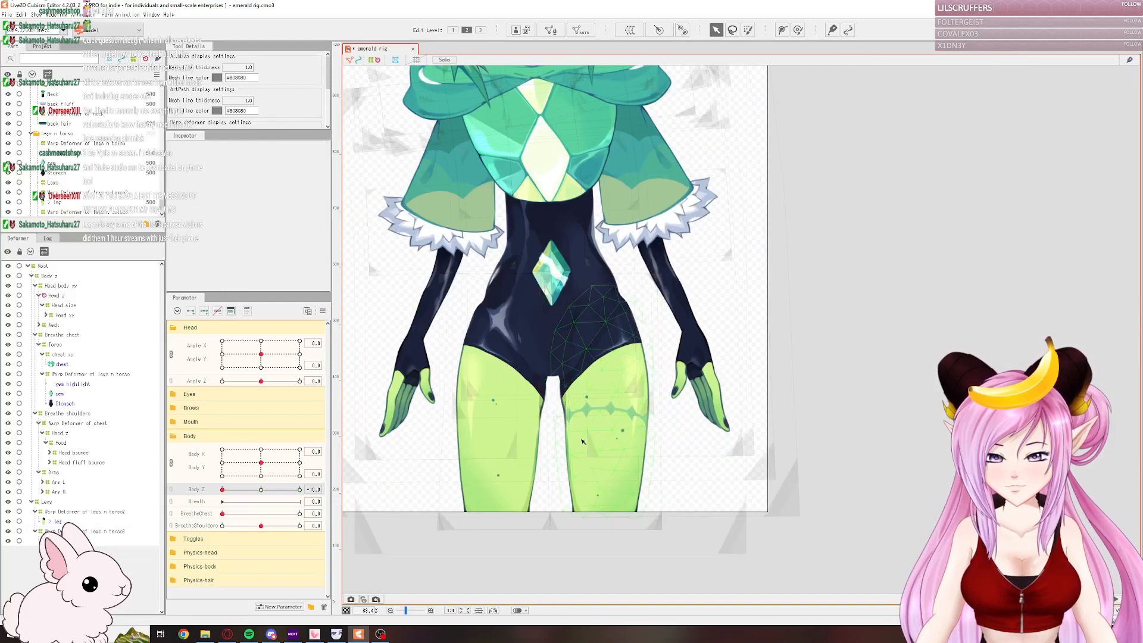
pyautogui.scroll(-2, 582, 442)
pyautogui.scroll(1, 504, 209)
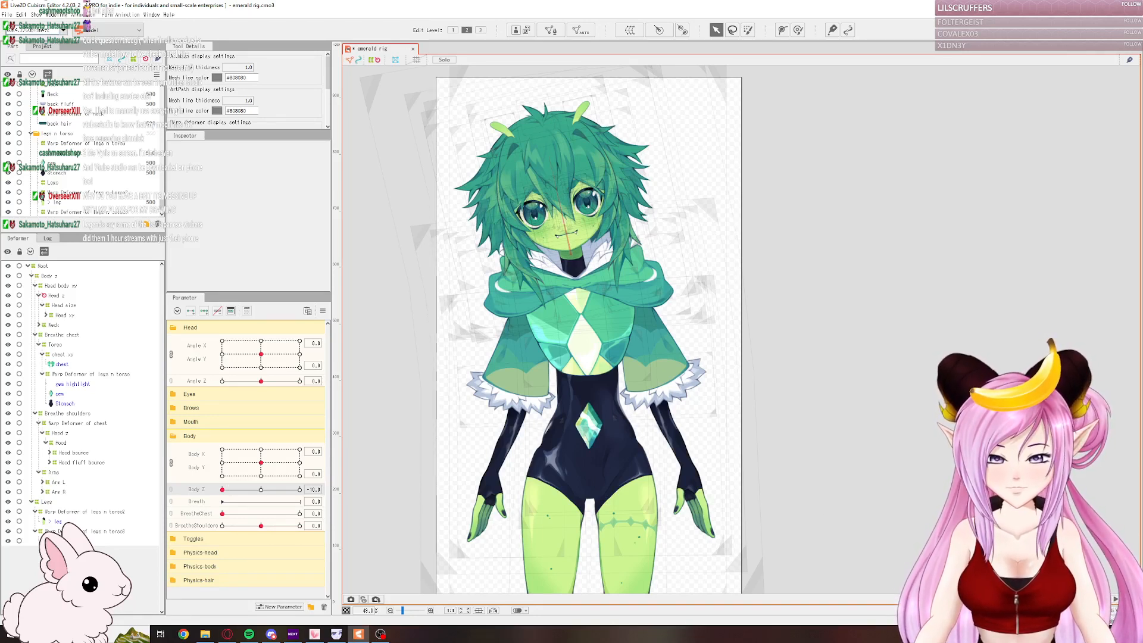
# - Switch to VTube Studio, examine the pink-haired avatar's movement at full length and close up, and return to Live2D Cubism Editor
pyautogui.hotkey('alt', 'Tab')
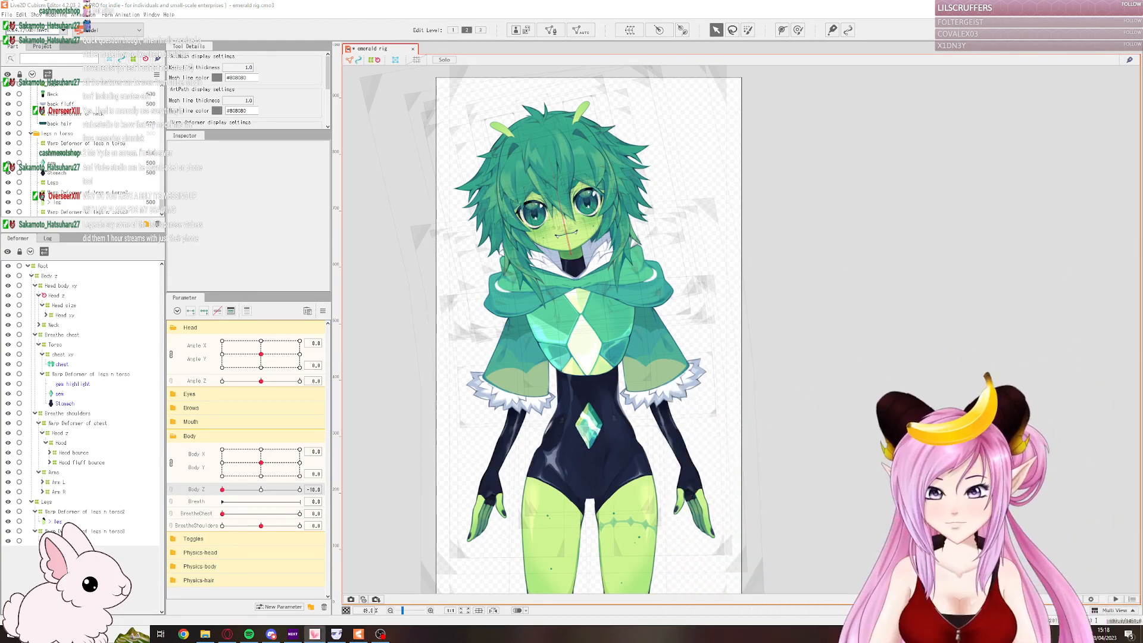
pyautogui.moveTo(1142, 262); pyautogui.dragTo(782, 83)
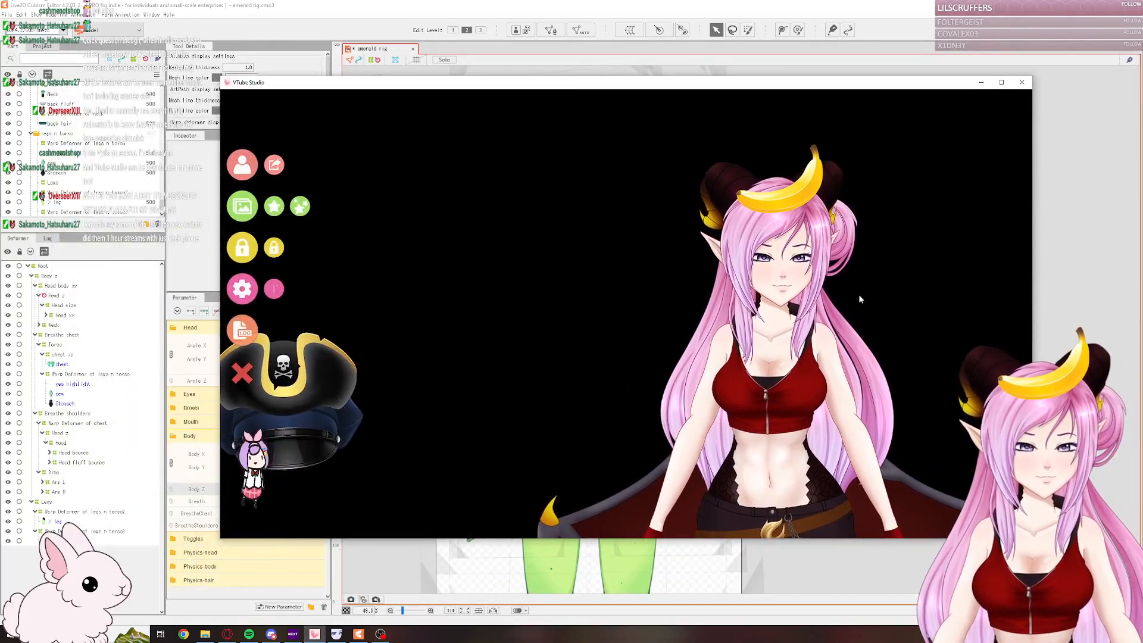
pyautogui.scroll(-5, 774, 417)
pyautogui.scroll(-3, 774, 421)
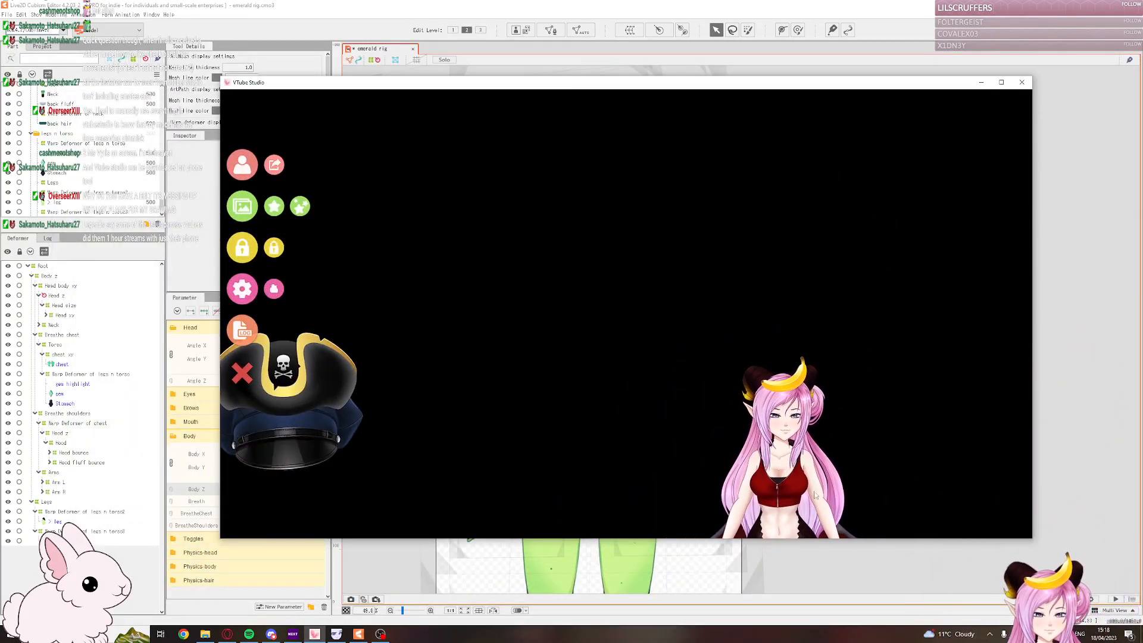
pyautogui.moveTo(774, 421); pyautogui.dragTo(725, 172)
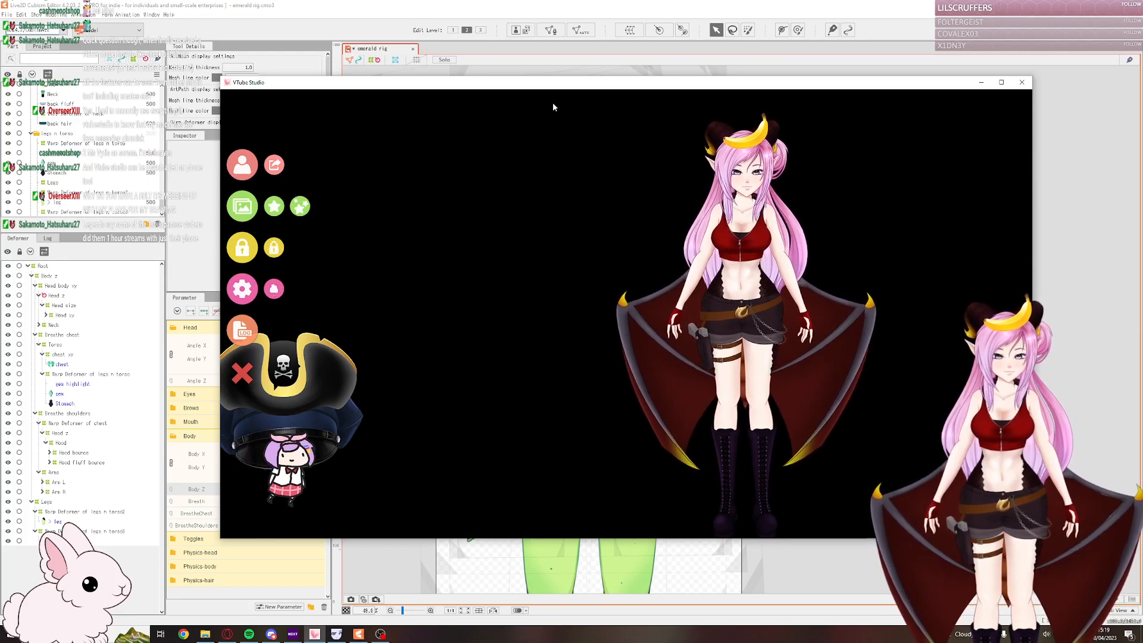
pyautogui.scroll(4, 781, 315)
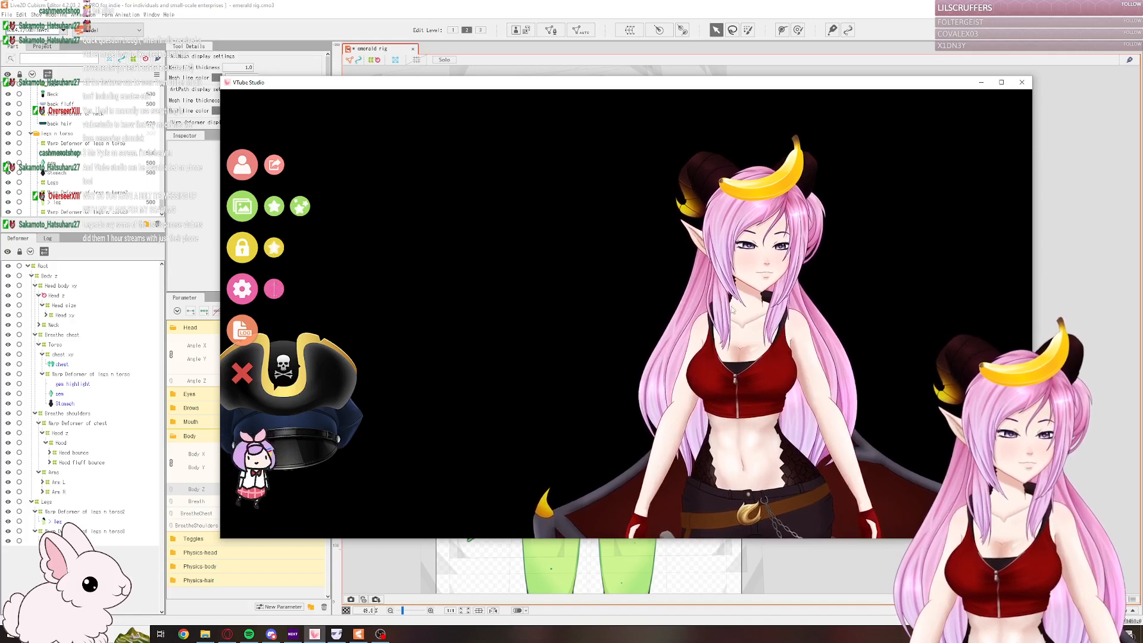
pyautogui.hotkey('alt', 'Tab')
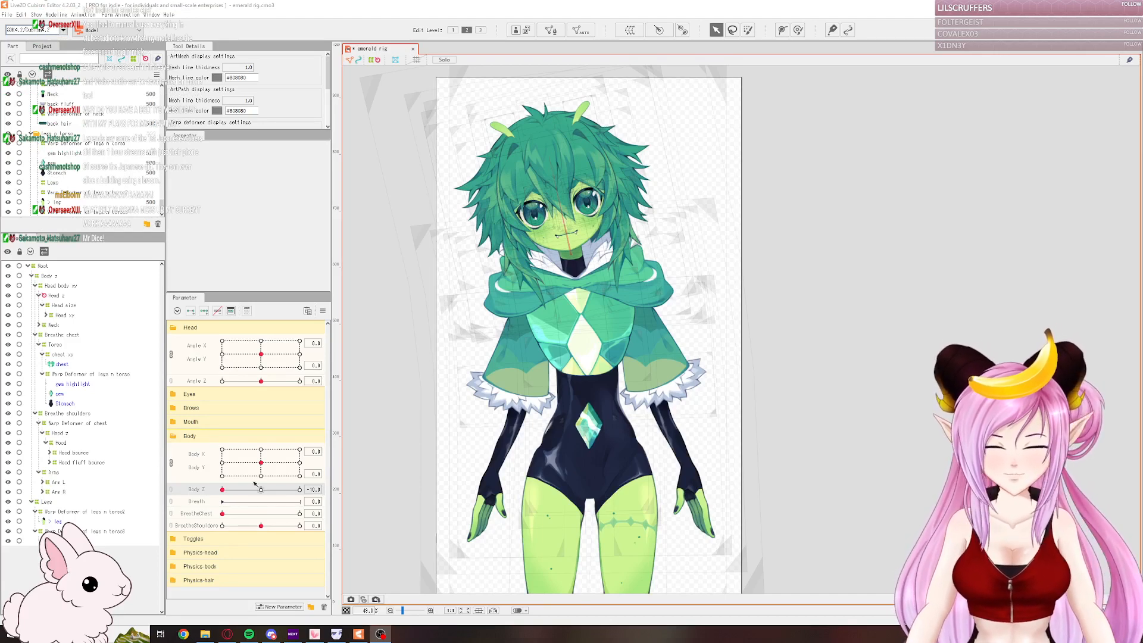
# - Preview the Body Z lean and the BreatheShoulders motion on the whole figure, returning both parameters to 0
pyautogui.moveTo(227, 494); pyautogui.dragTo(182, 489)
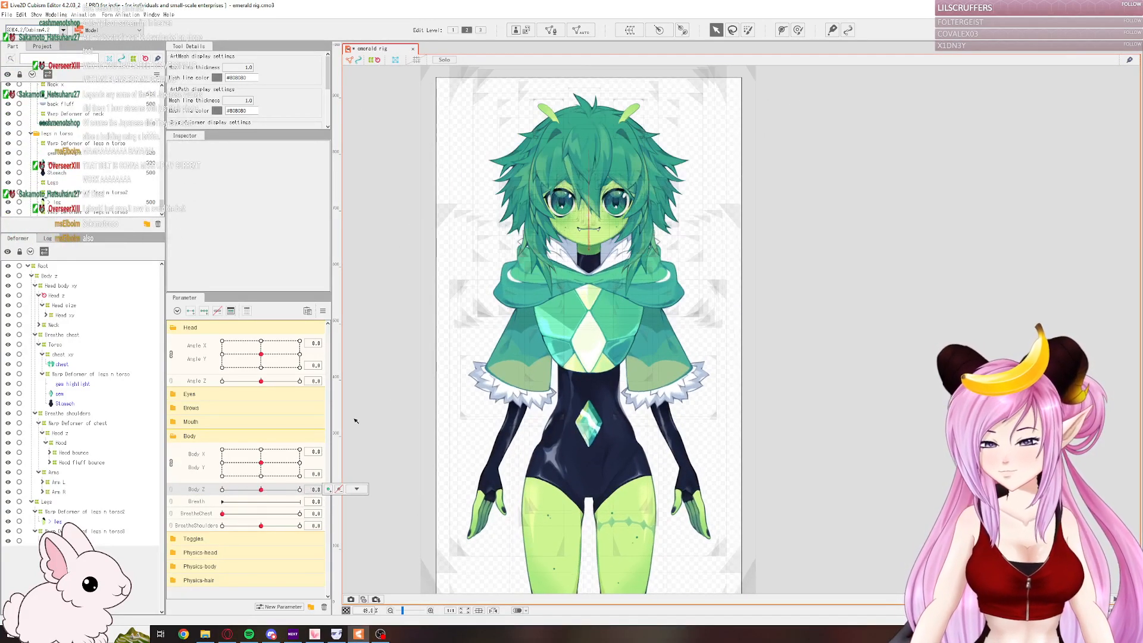
pyautogui.scroll(-2, 546, 387)
pyautogui.scroll(2, 595, 262)
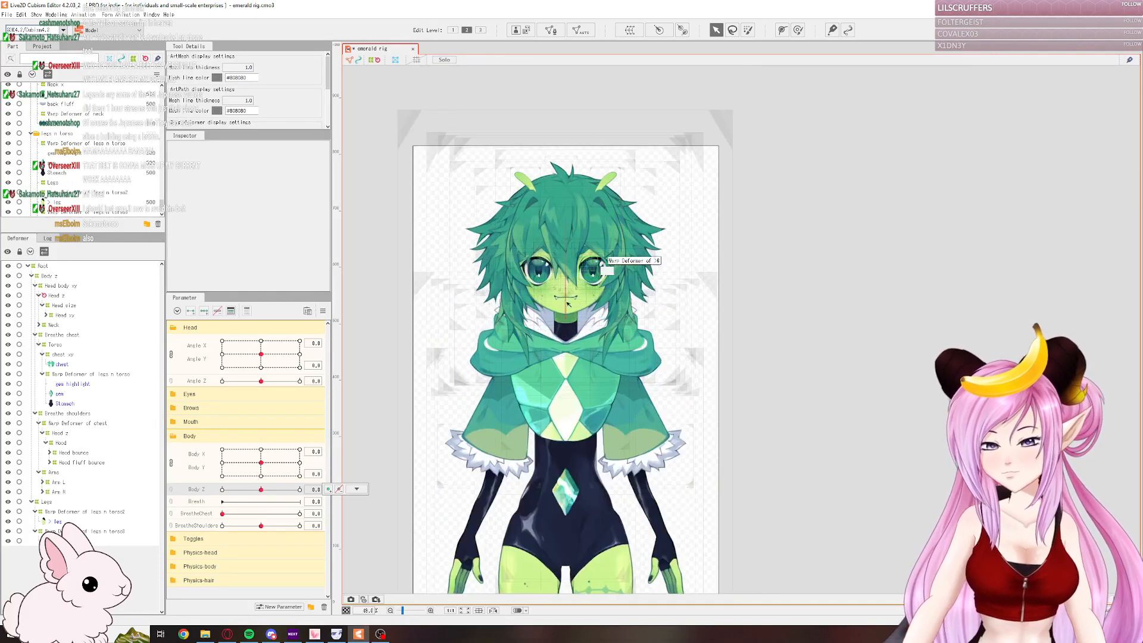
pyautogui.click(223, 526)
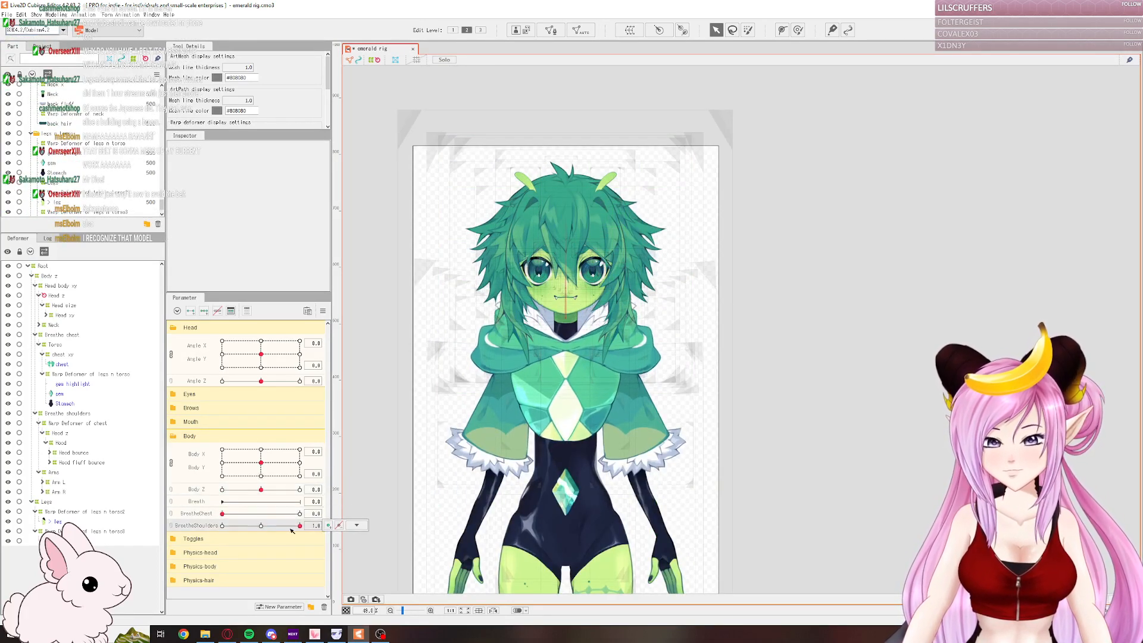
pyautogui.moveTo(268, 528); pyautogui.dragTo(266, 528)
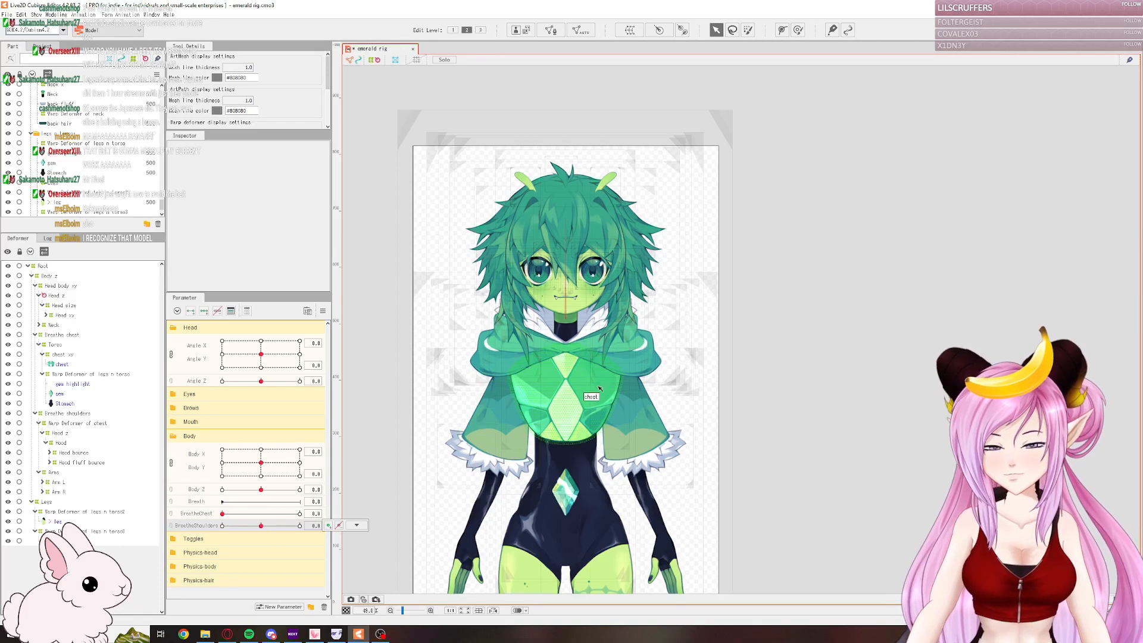
# - In the physics preview's cursor tracking settings, assign Body Z to Right mouse button X, and test the body tilt on the model
pyautogui.scroll(-2, 592, 393)
pyautogui.scroll(2, 560, 333)
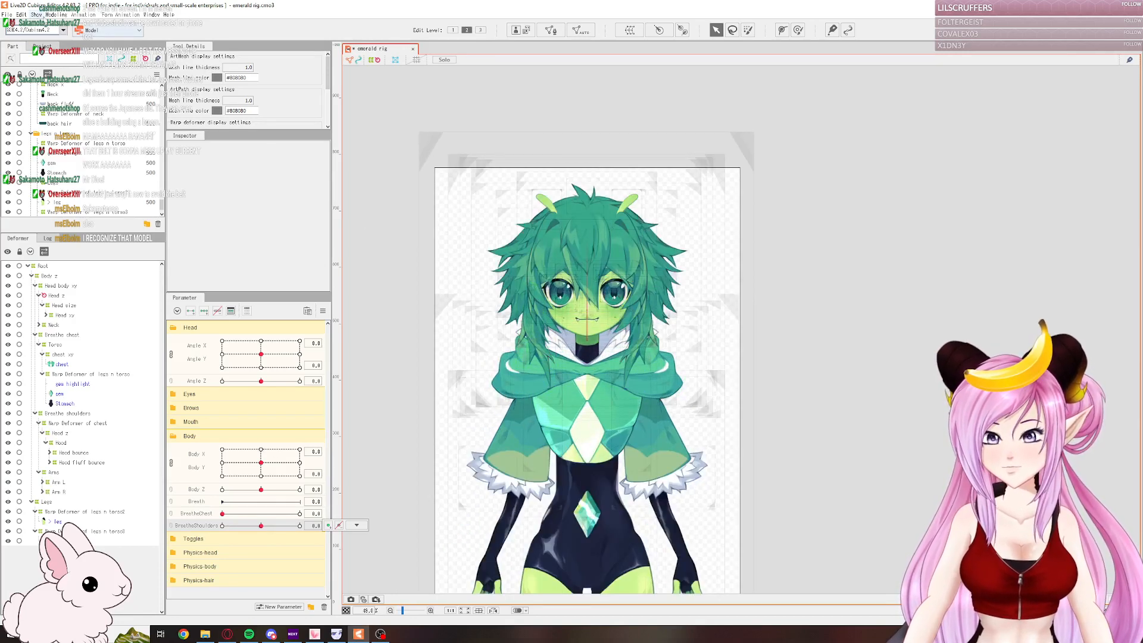
pyautogui.click(55, 16)
pyautogui.click(98, 197)
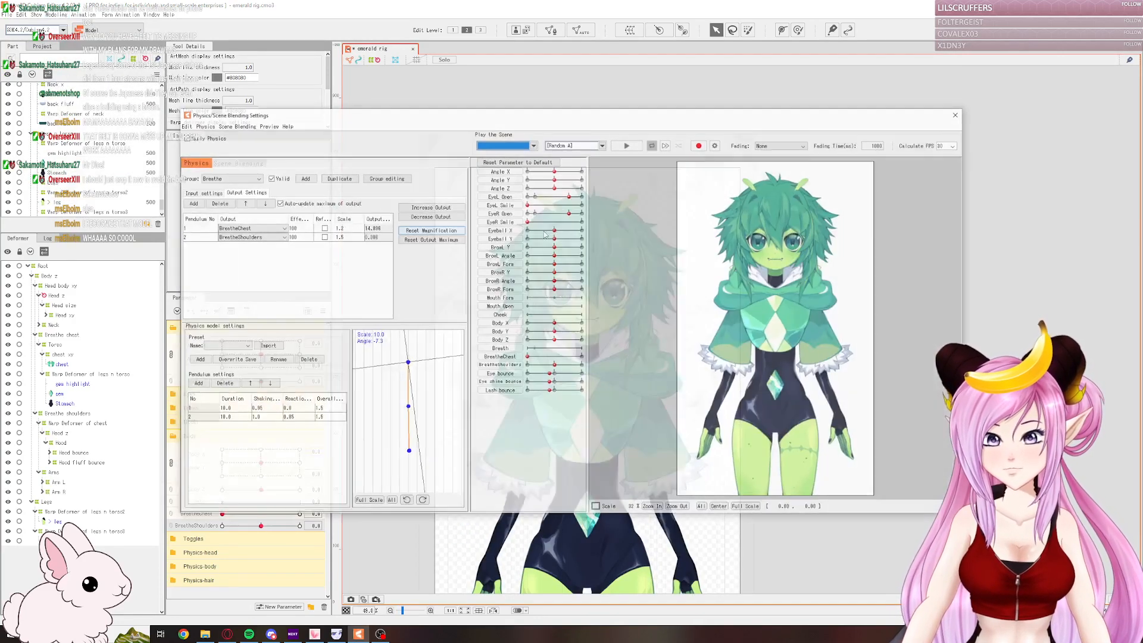
pyautogui.click(267, 125)
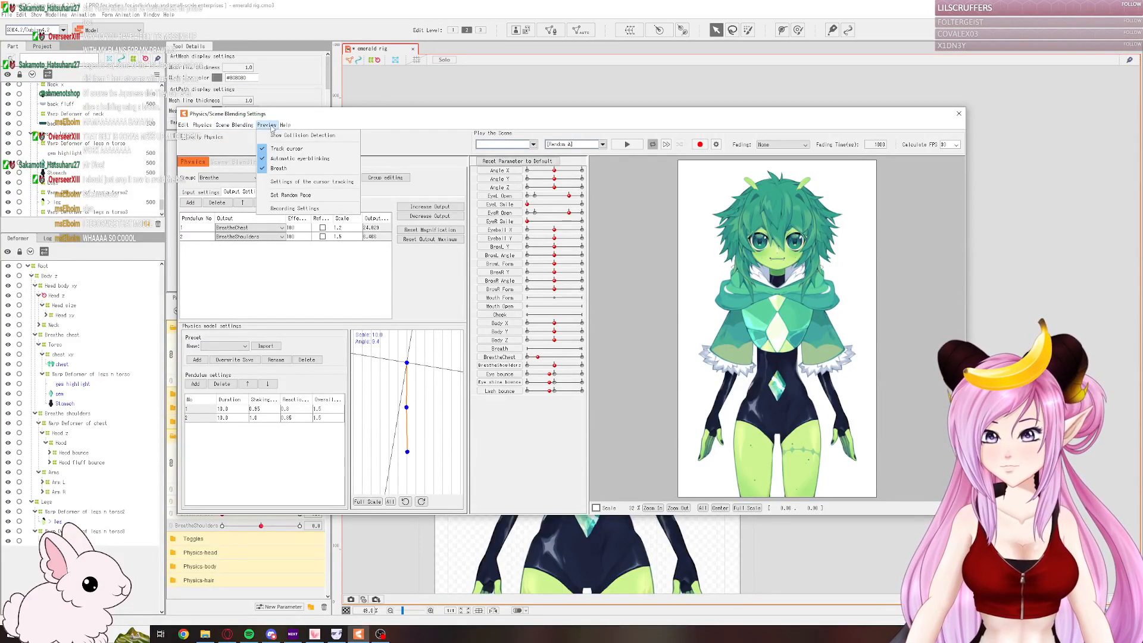
pyautogui.click(309, 182)
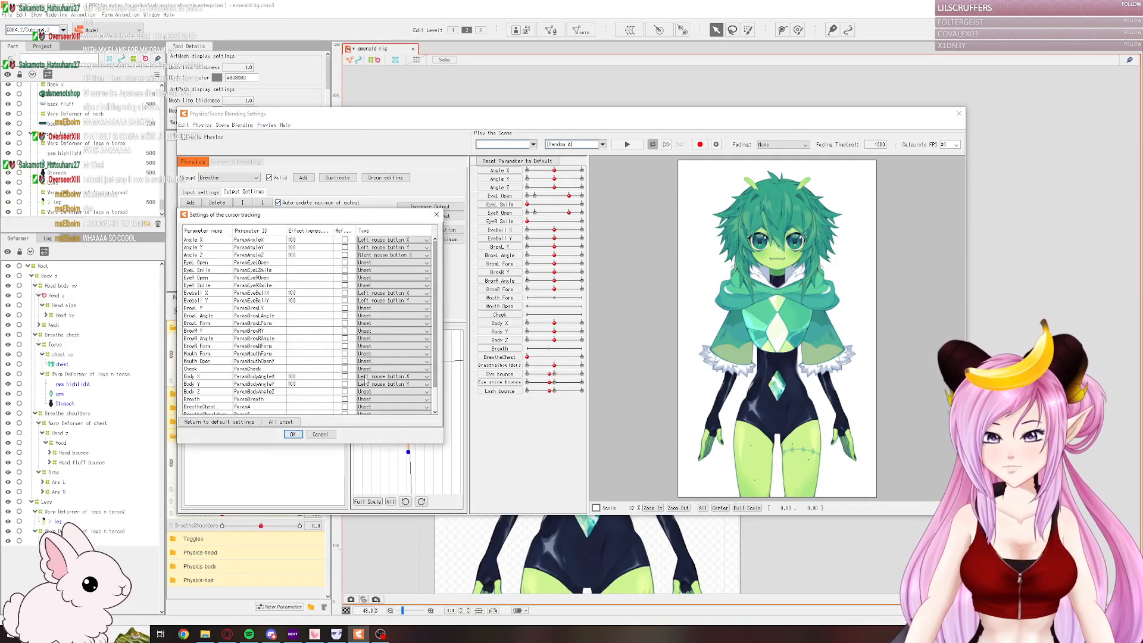
pyautogui.scroll(-2, 365, 383)
pyautogui.click(393, 365)
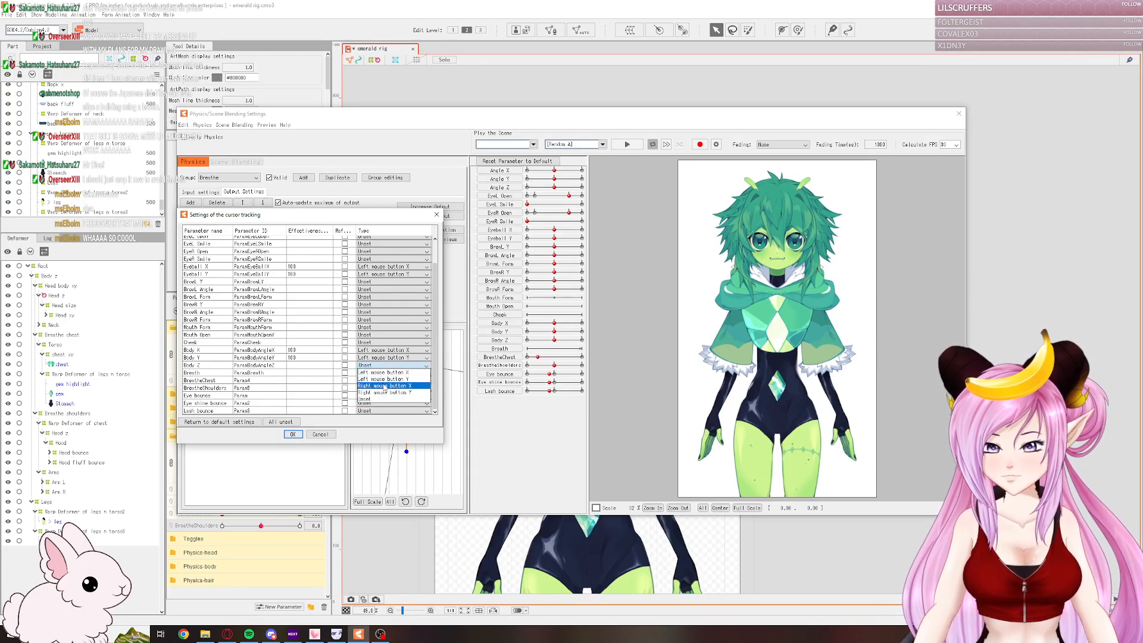
pyautogui.click(387, 386)
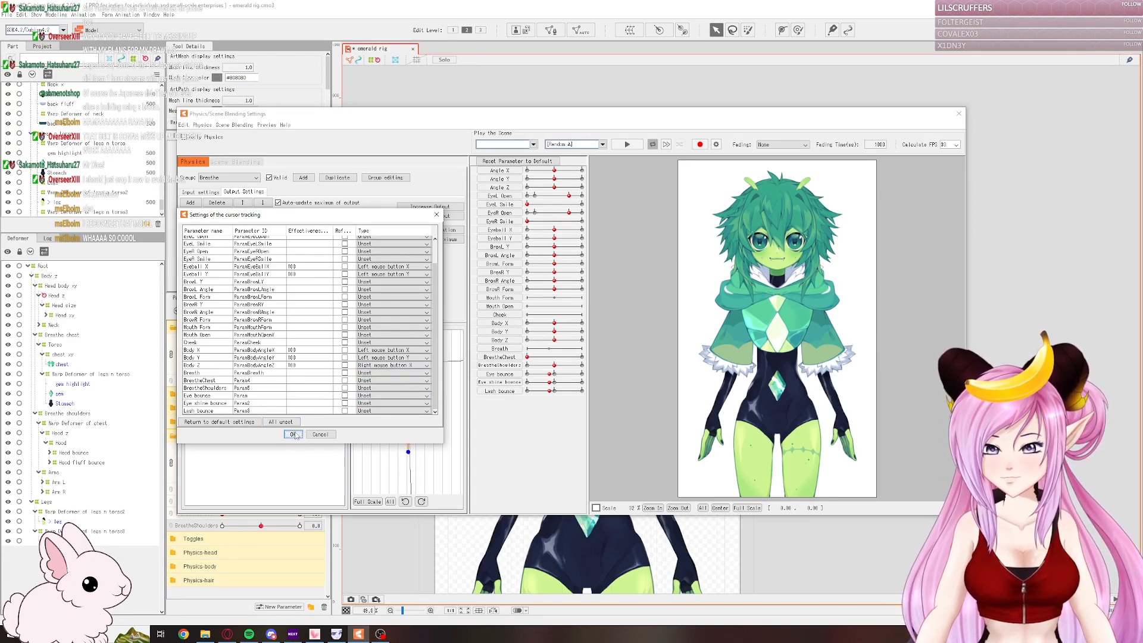
pyautogui.click(293, 434)
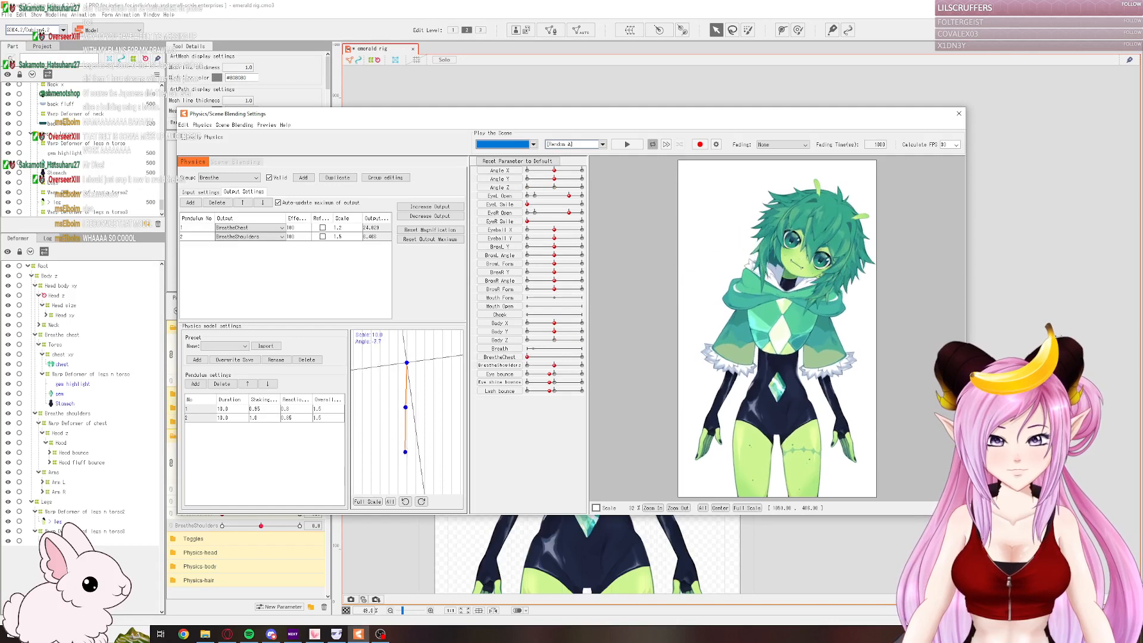
pyautogui.moveTo(1057, 337); pyautogui.dragTo(756, 286)
pyautogui.click(958, 113)
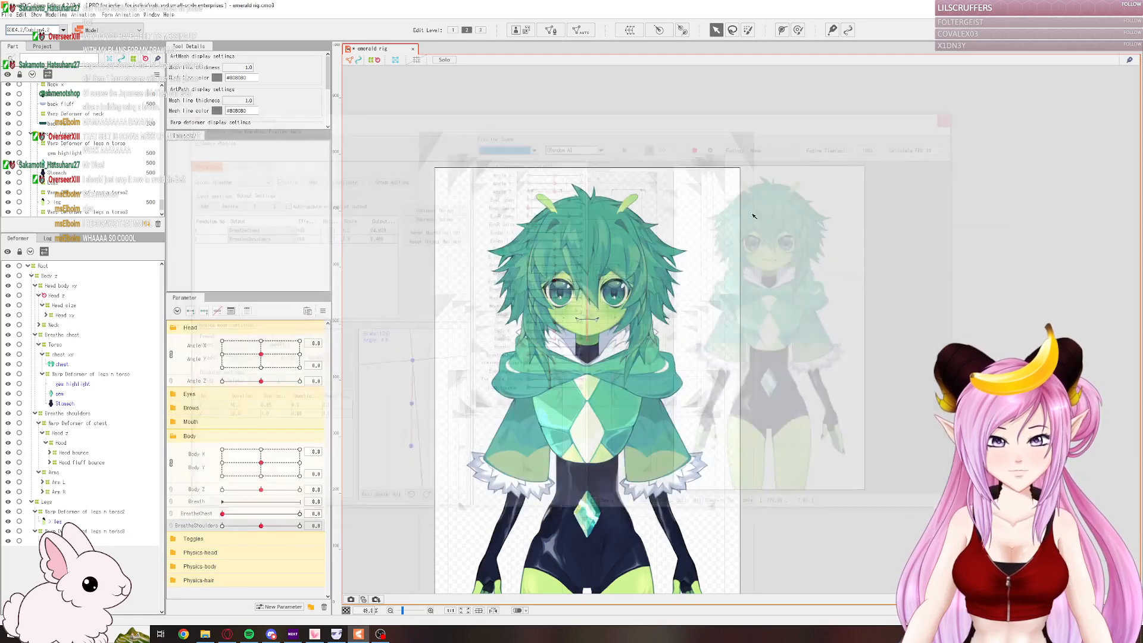
# - Select the objects keyed to the Body Z parameter, reflect their keyforms to reverse the tilt direction, and return Body Z to 0
pyautogui.click(302, 489)
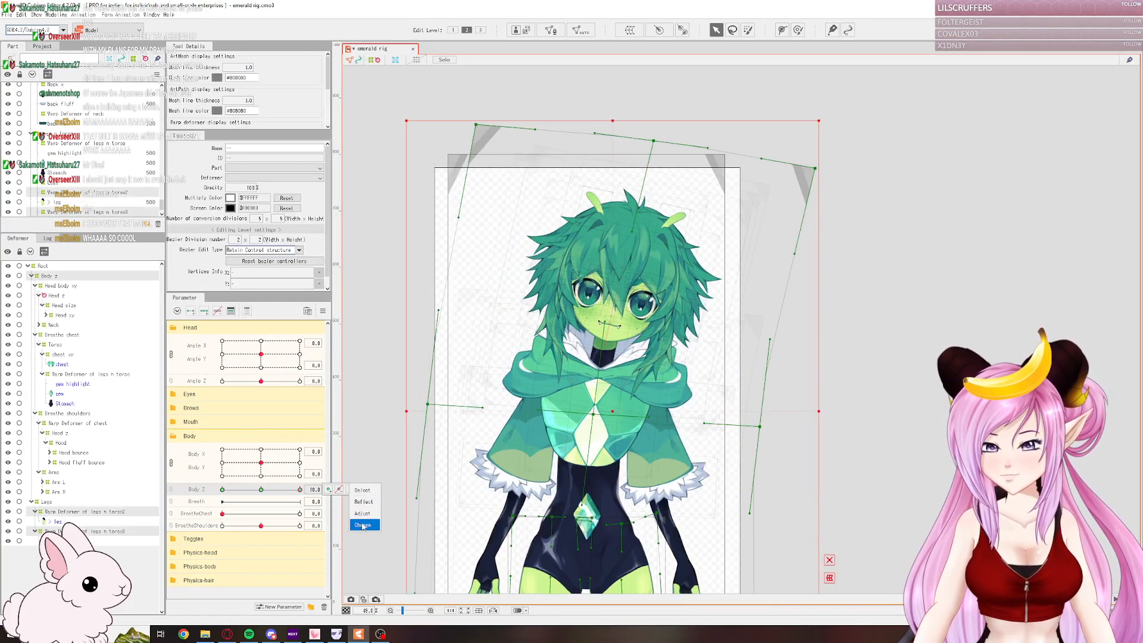
pyautogui.click(380, 502)
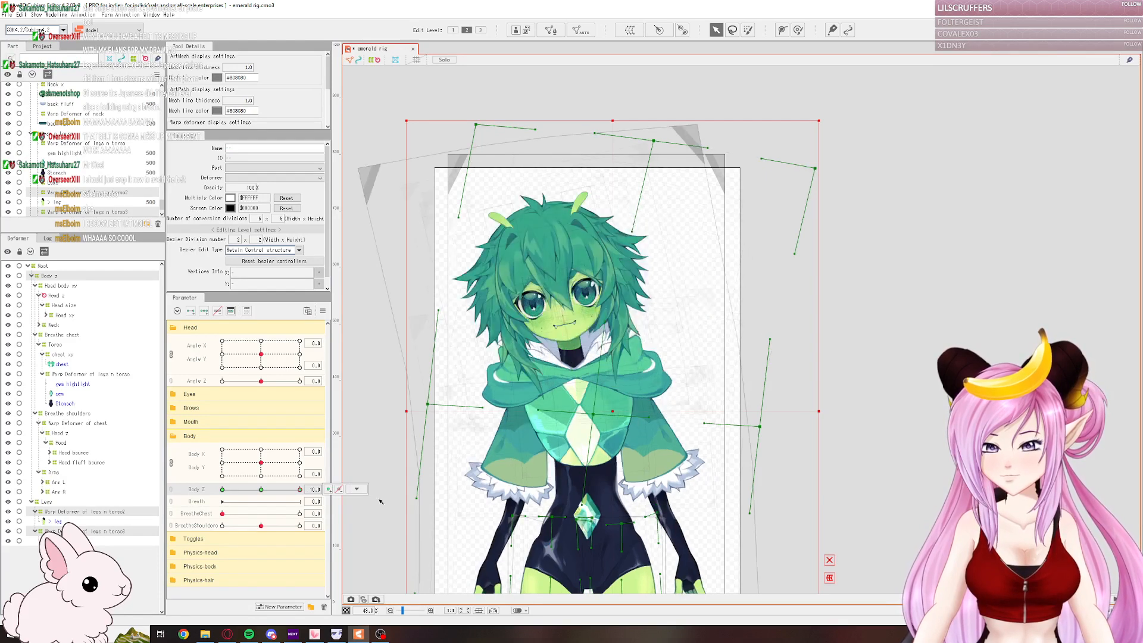
pyautogui.click(262, 489)
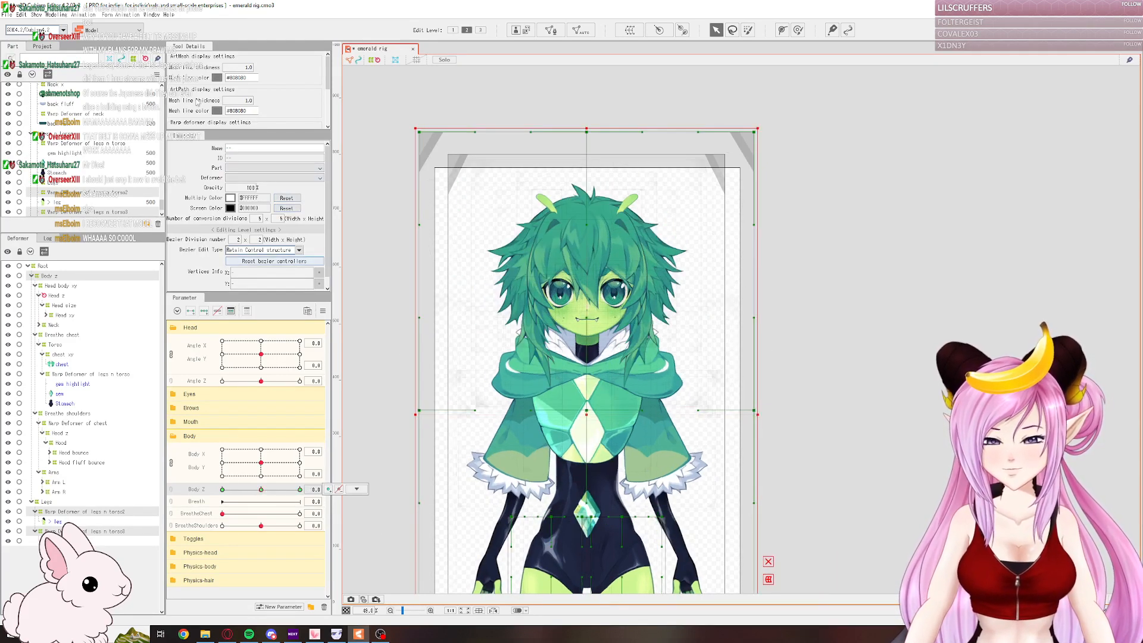
# - Check how the model tilts and follows the cursor in the Physics/Scene Blending Settings preview
pyautogui.click(56, 14)
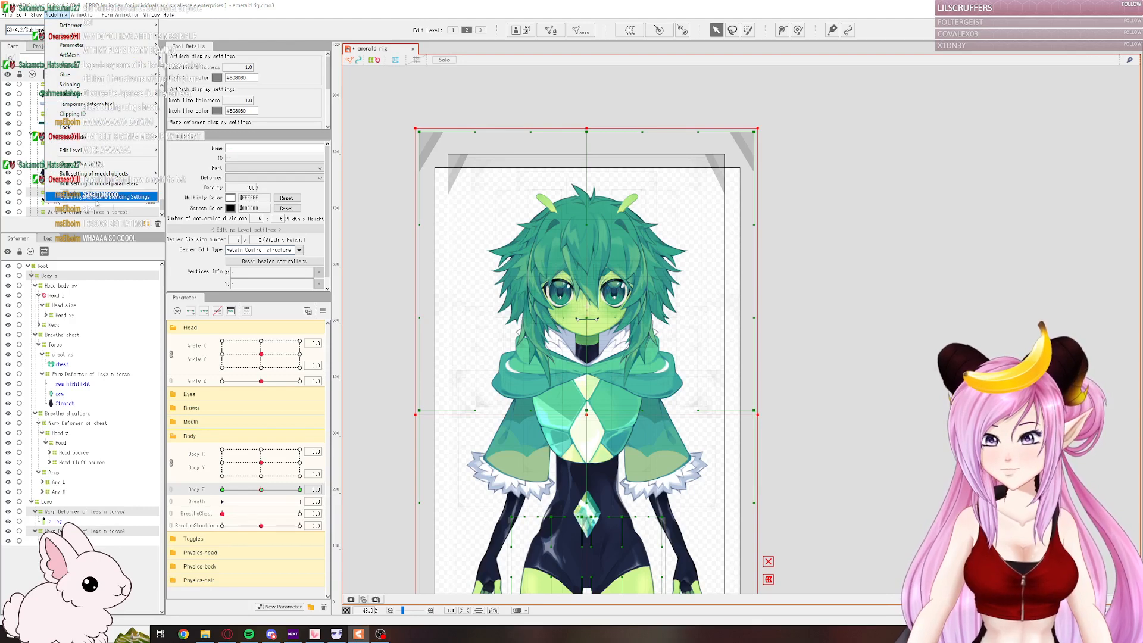
pyautogui.click(105, 197)
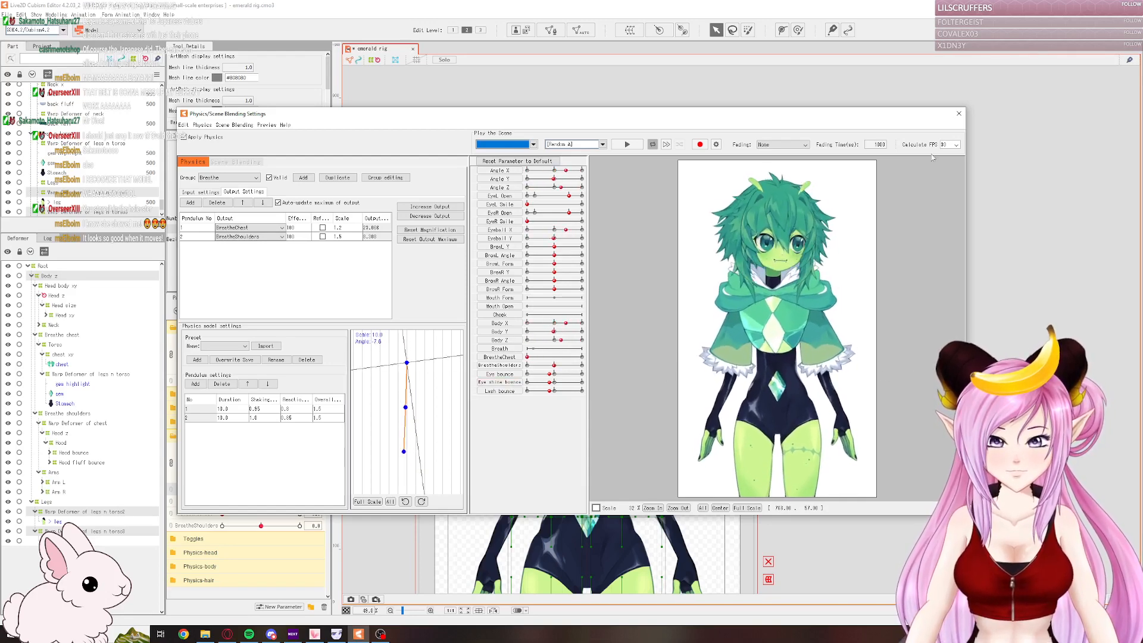
pyautogui.click(959, 113)
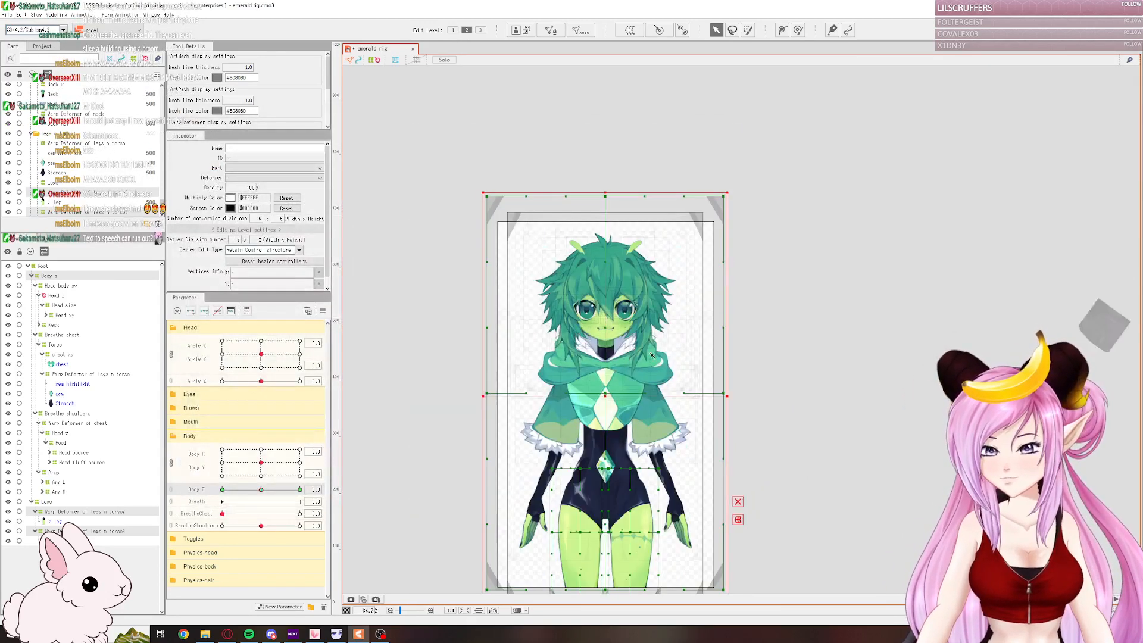
# - Save the emerald rig model file
pyautogui.scroll(3, 652, 355)
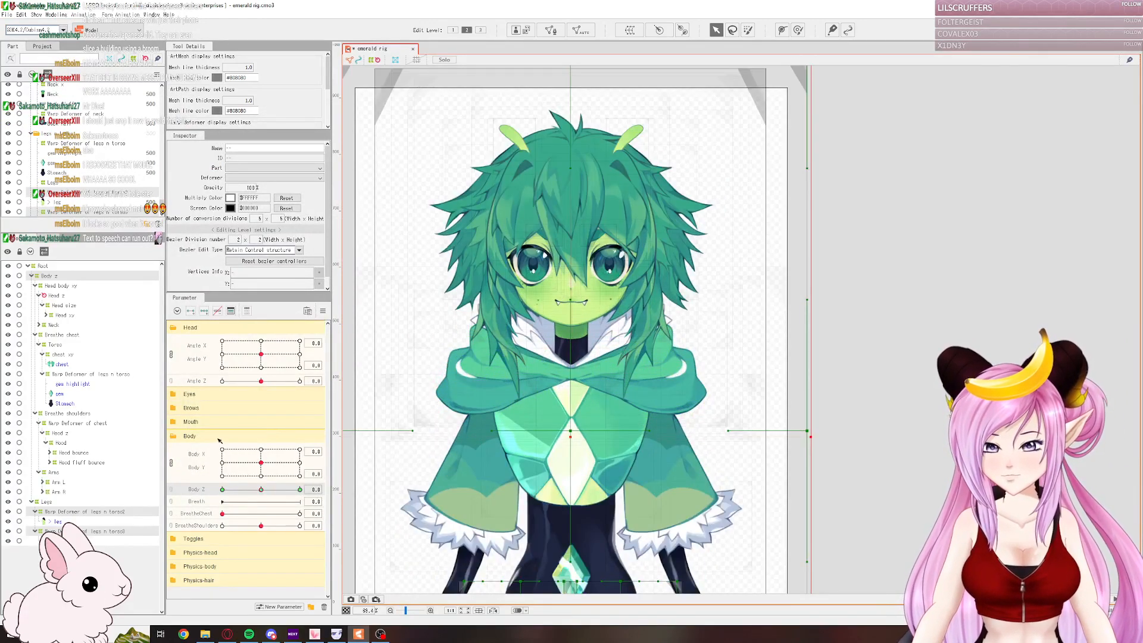
pyautogui.click(7, 14)
pyautogui.click(18, 92)
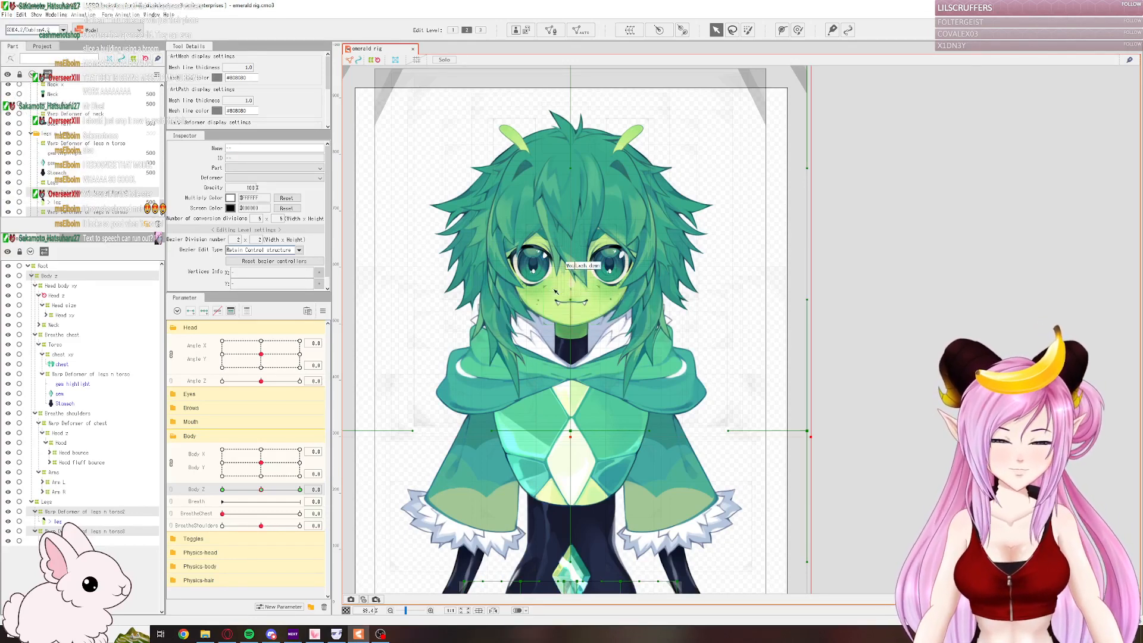
pyautogui.scroll(-2, 581, 299)
pyautogui.scroll(2, 463, 299)
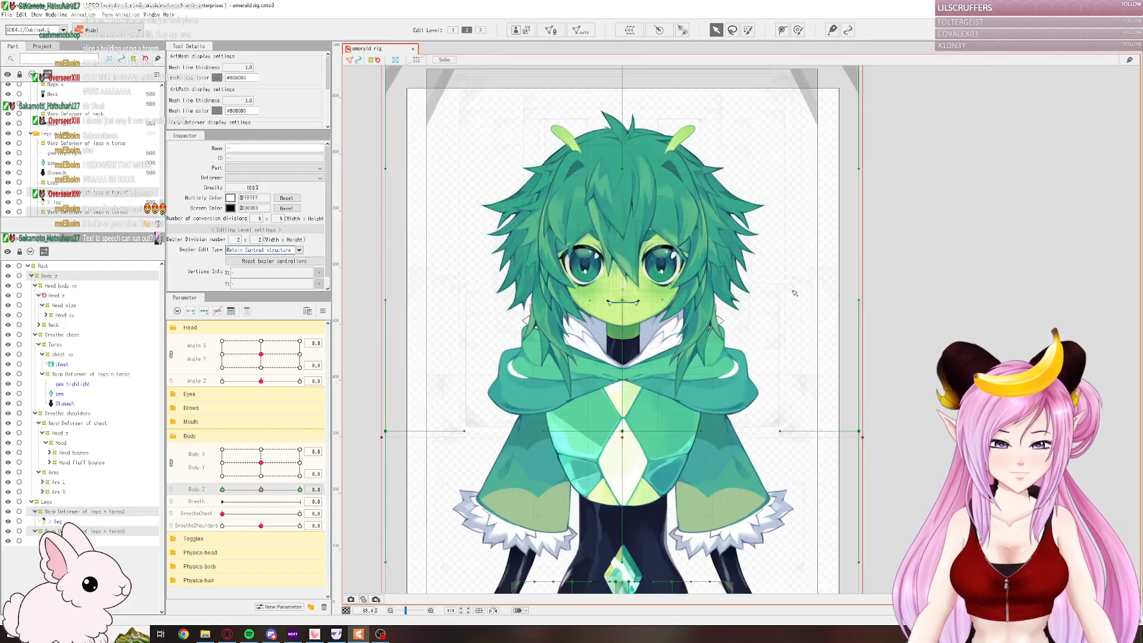
pyautogui.scroll(-2, 793, 292)
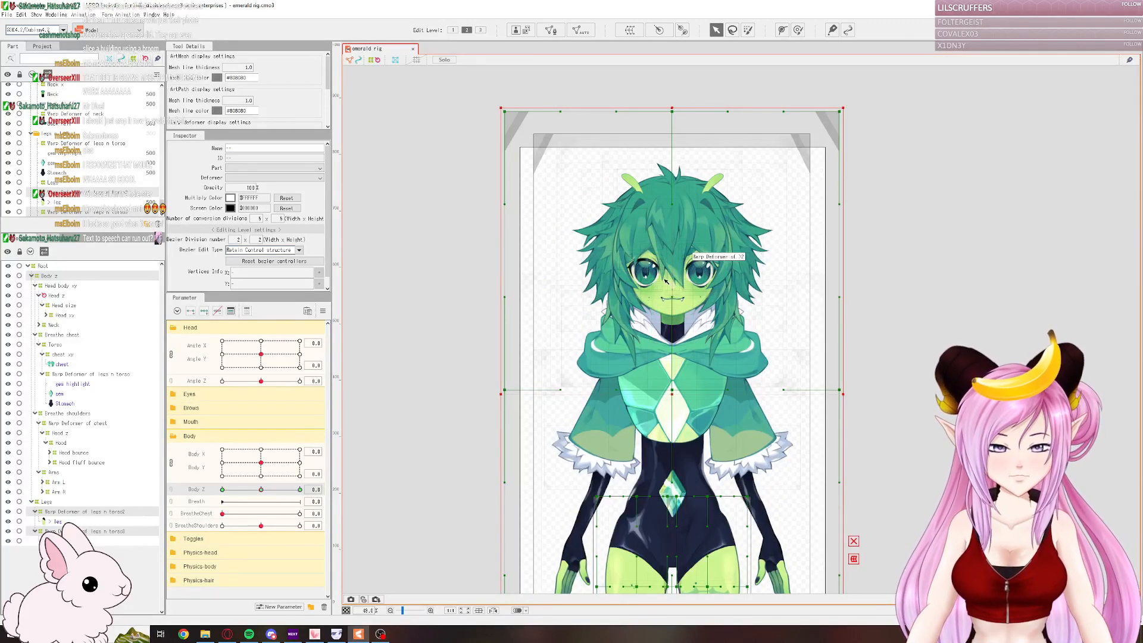
pyautogui.scroll(2, 661, 279)
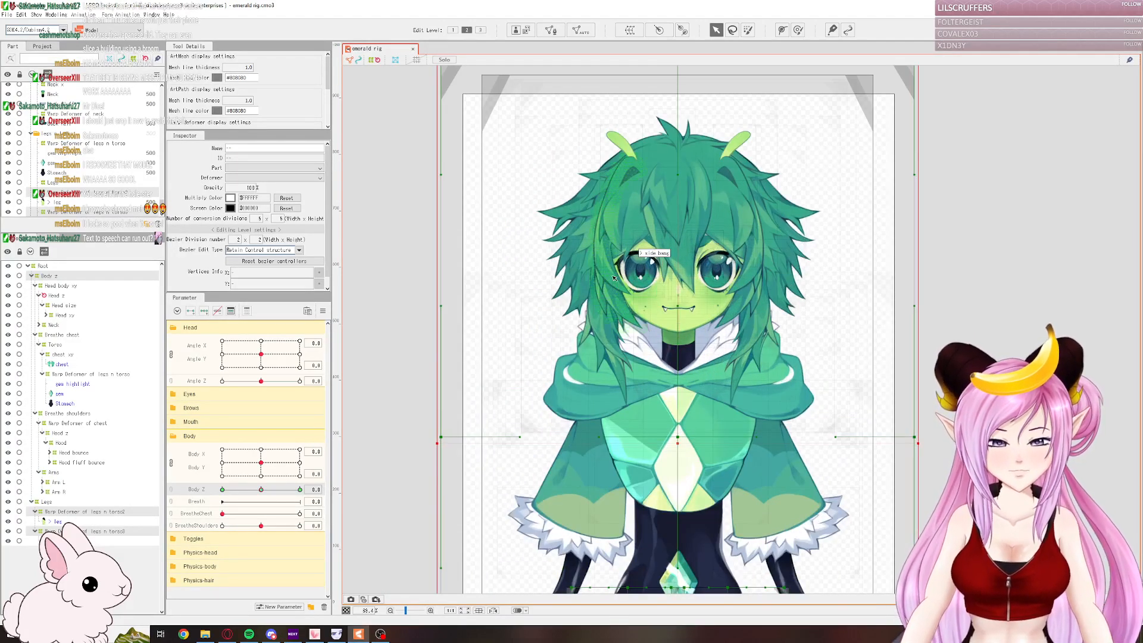
pyautogui.scroll(2, 695, 241)
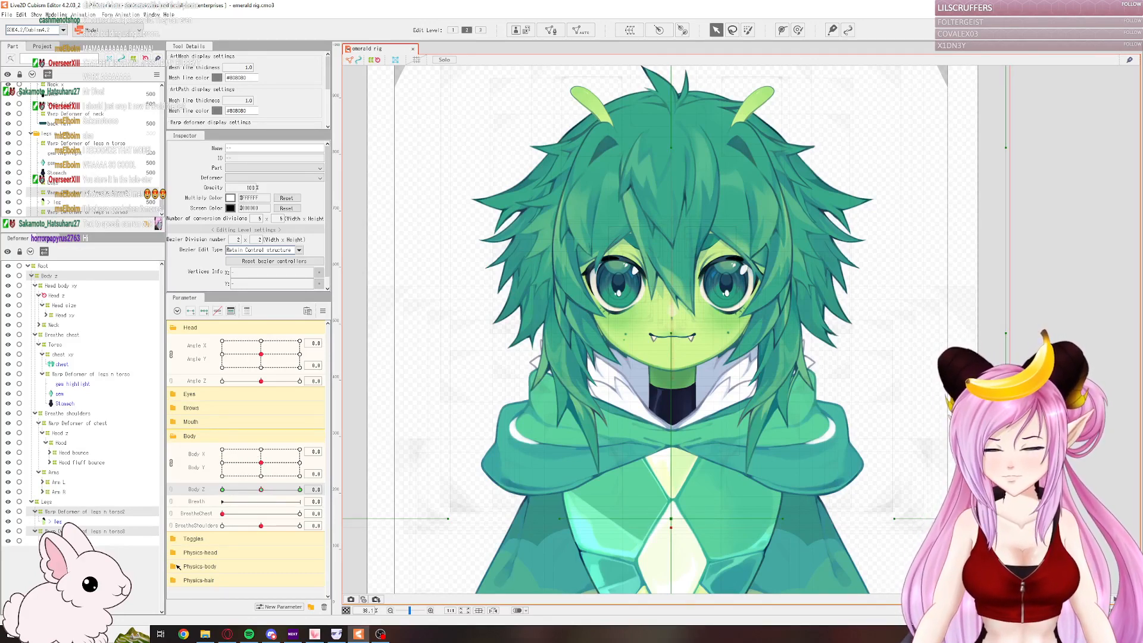
pyautogui.scroll(-1, 562, 409)
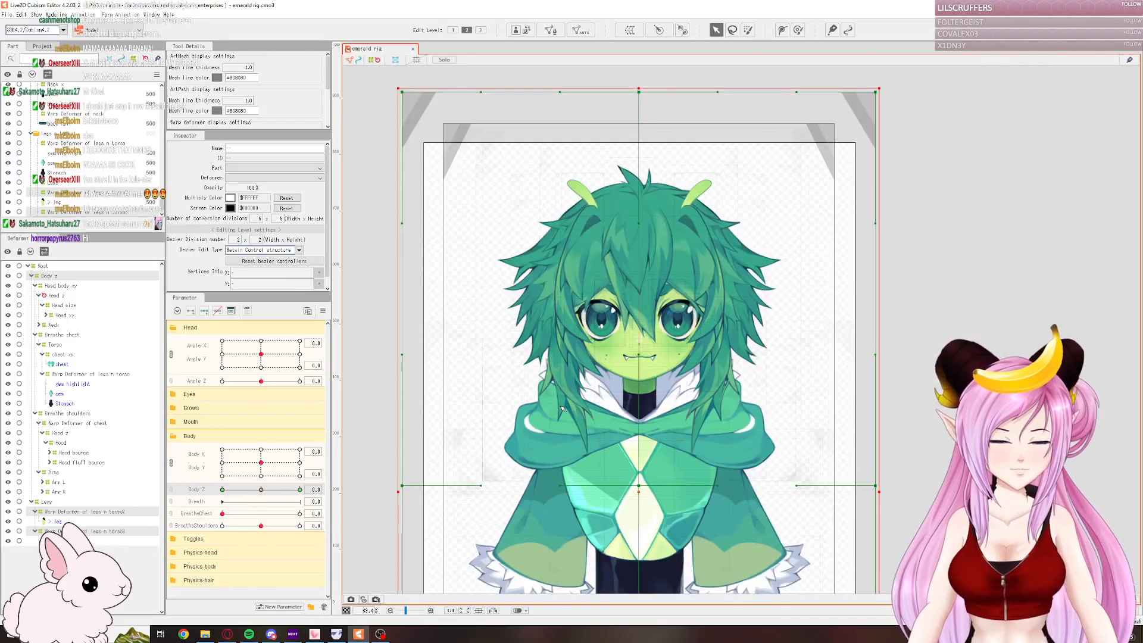
pyautogui.scroll(1, 562, 408)
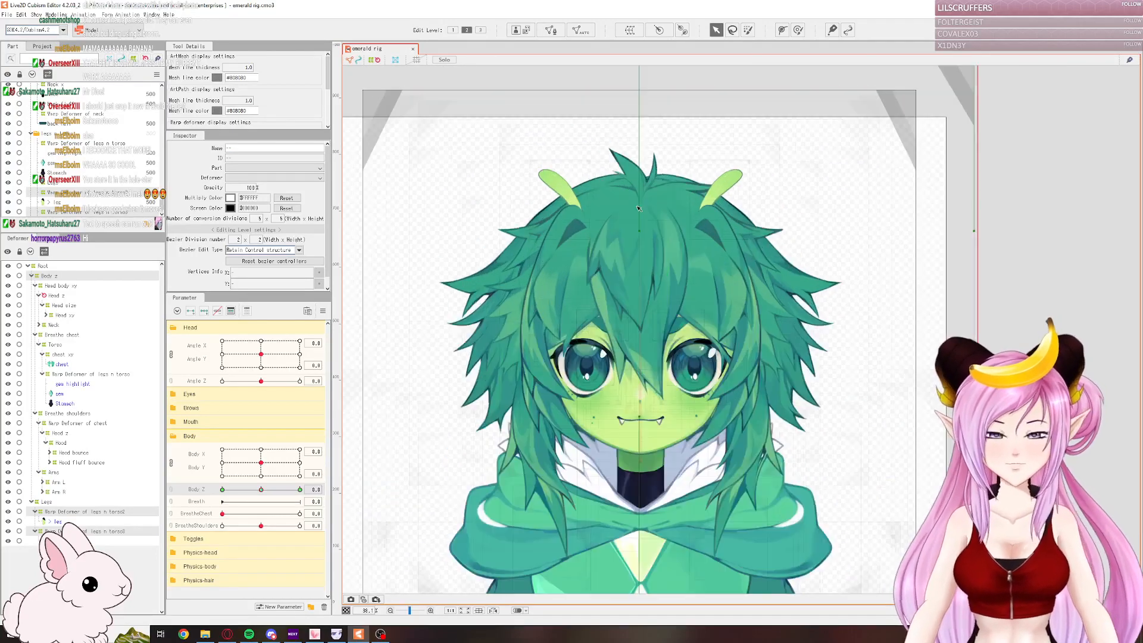
# - Expand the Physics-head parameter group and select the Antenna R bounce warp deformer through its antenna mesh
pyautogui.click(174, 552)
pyautogui.scroll(-1, 176, 556)
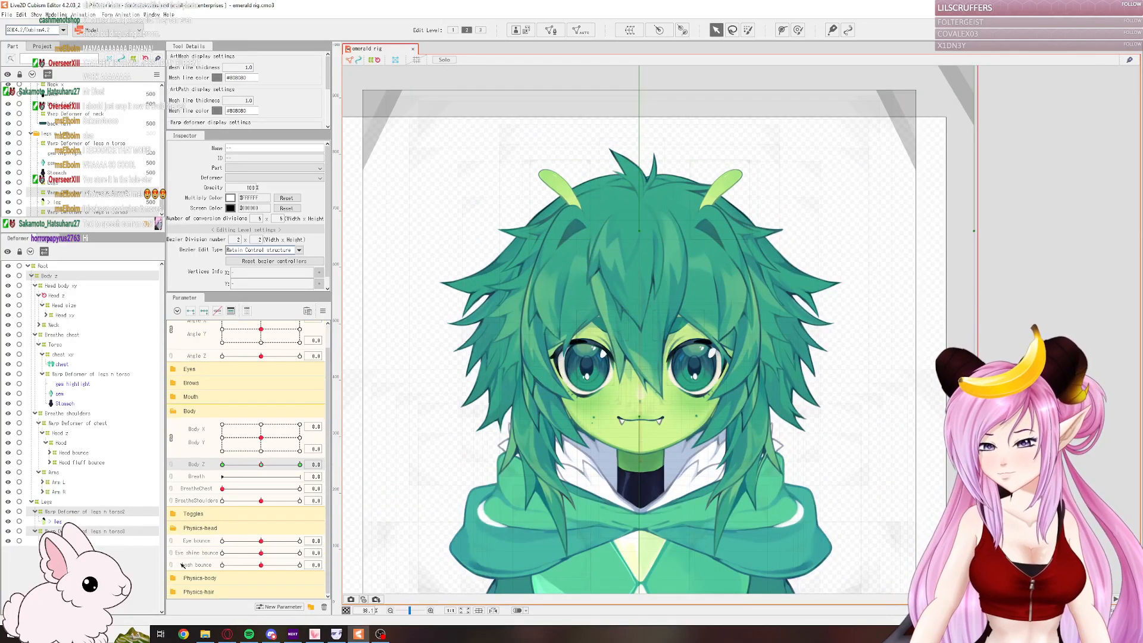
pyautogui.scroll(1, 572, 203)
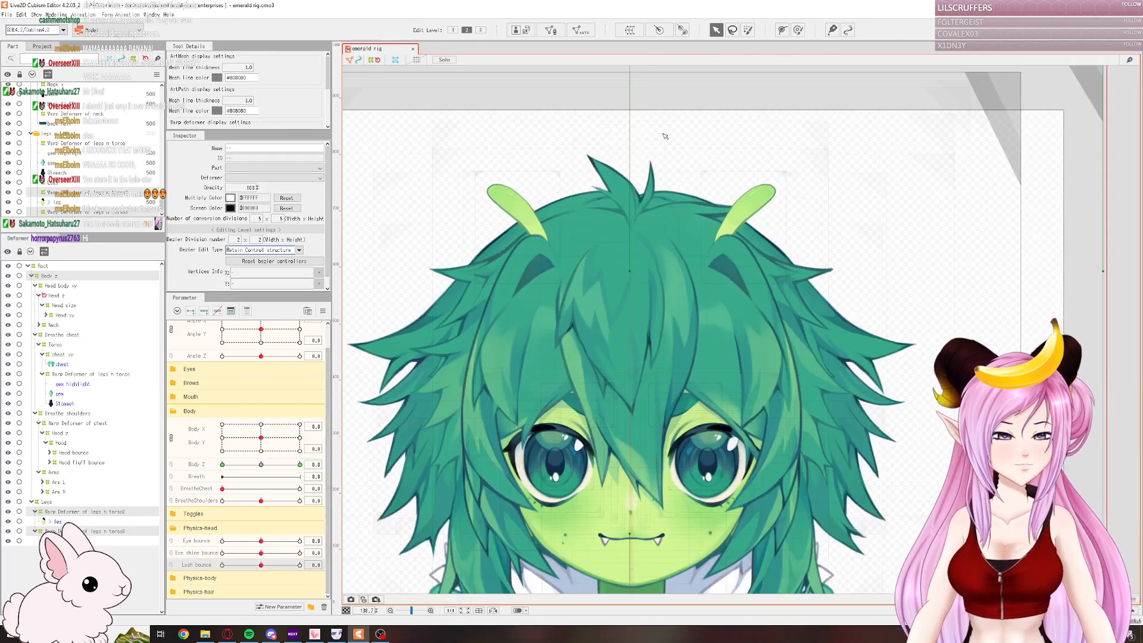
pyautogui.scroll(-1, 585, 194)
pyautogui.scroll(2, 587, 178)
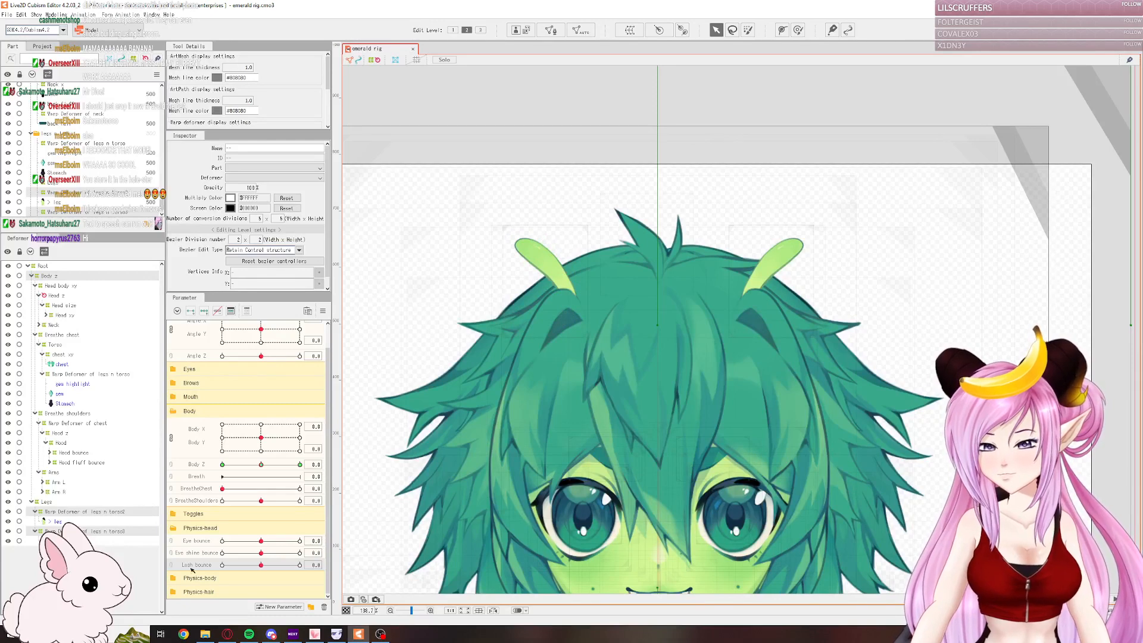
pyautogui.click(536, 250)
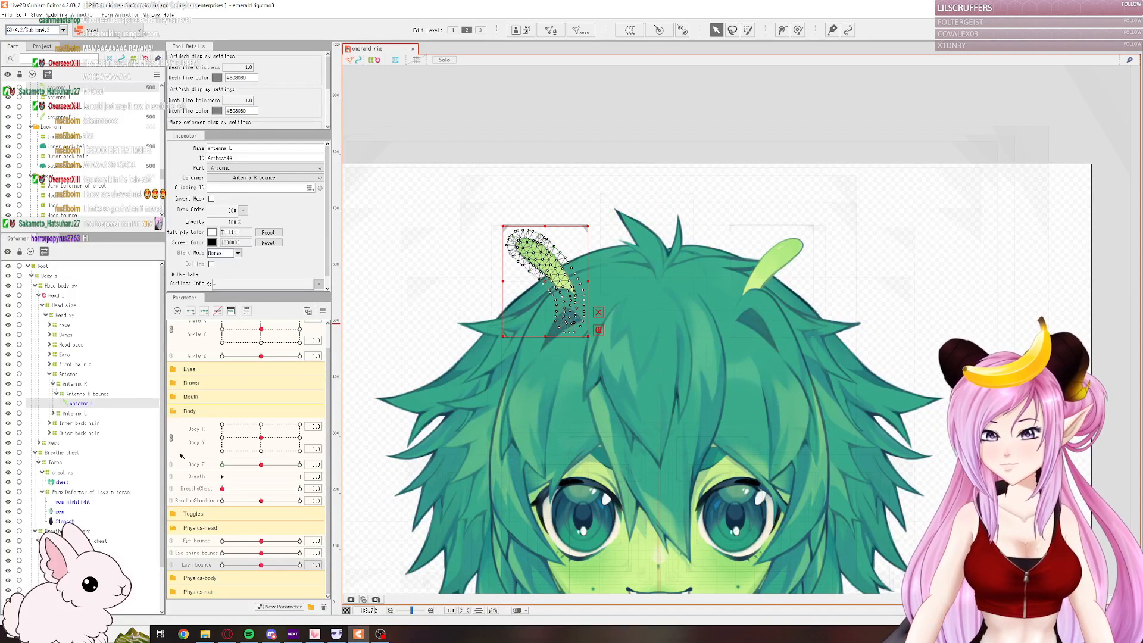
pyautogui.click(95, 394)
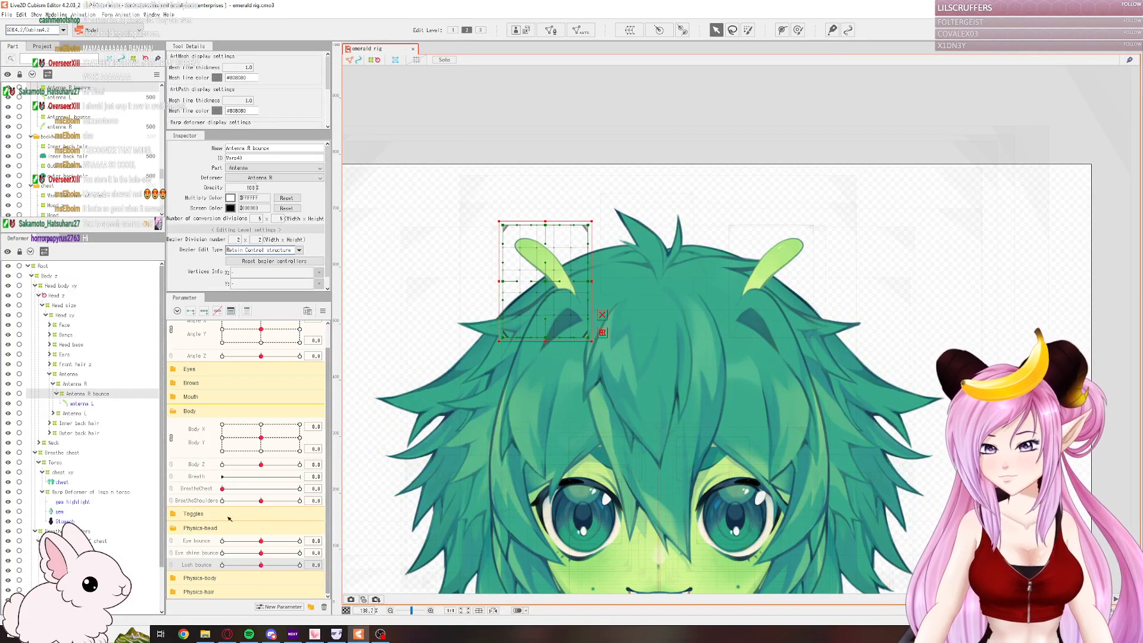
# - Create a new parameter named "Antenna R x" with a minimum of -1 and a maximum of 1
pyautogui.click(280, 607)
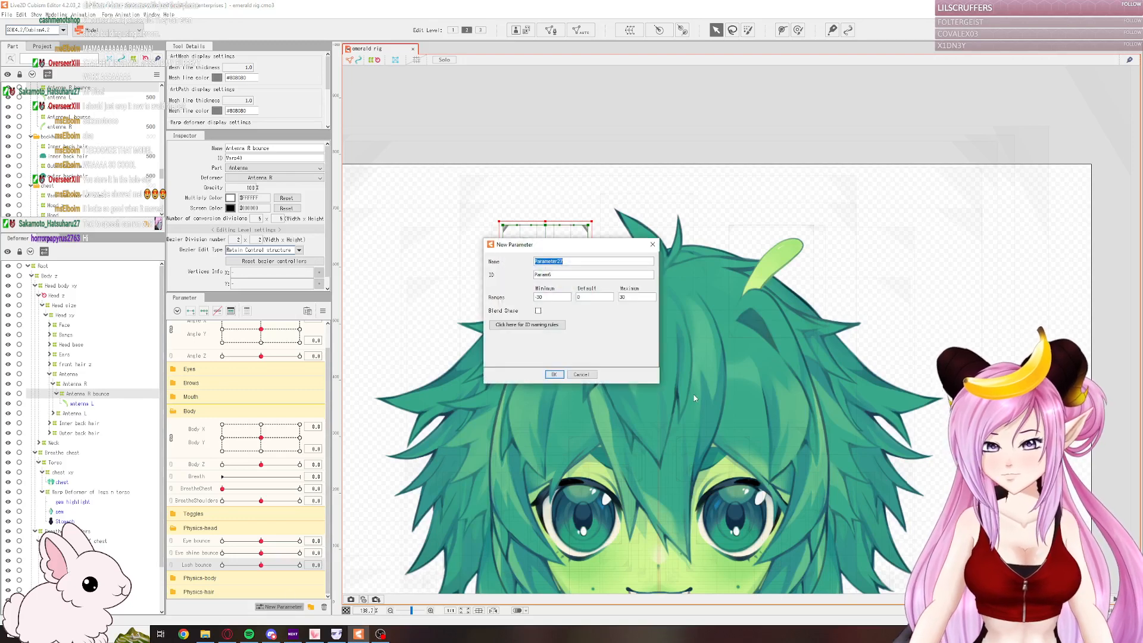
pyautogui.write('Antenna R x')
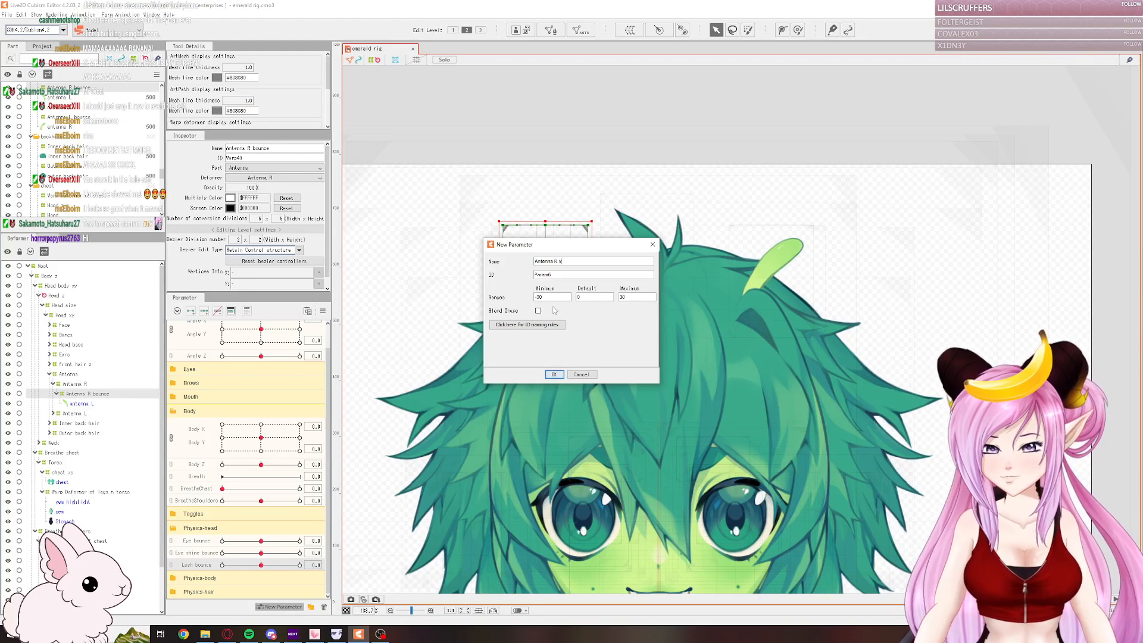
pyautogui.doubleClick(538, 297)
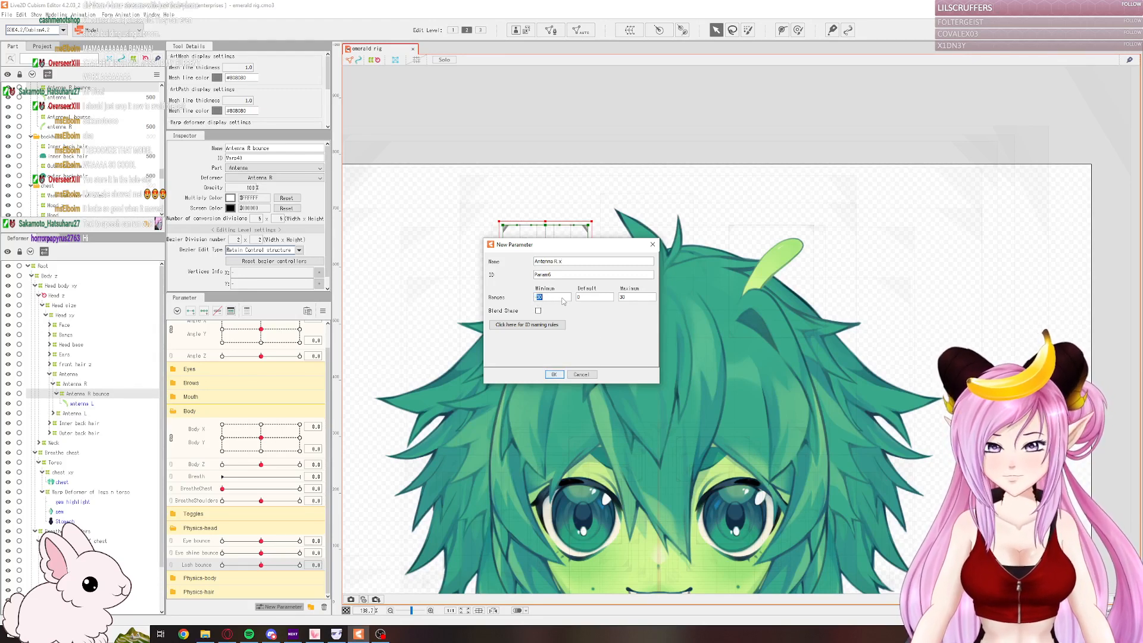
pyautogui.write('-1')
pyautogui.doubleClick(633, 297)
pyautogui.write('1')
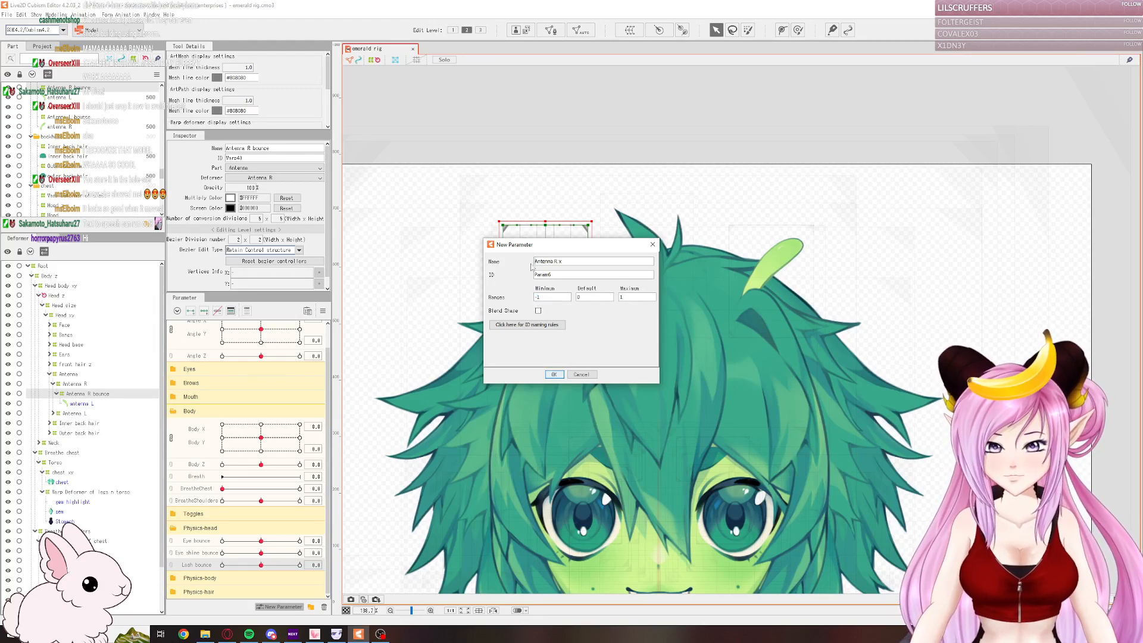
pyautogui.tripleClick(570, 262)
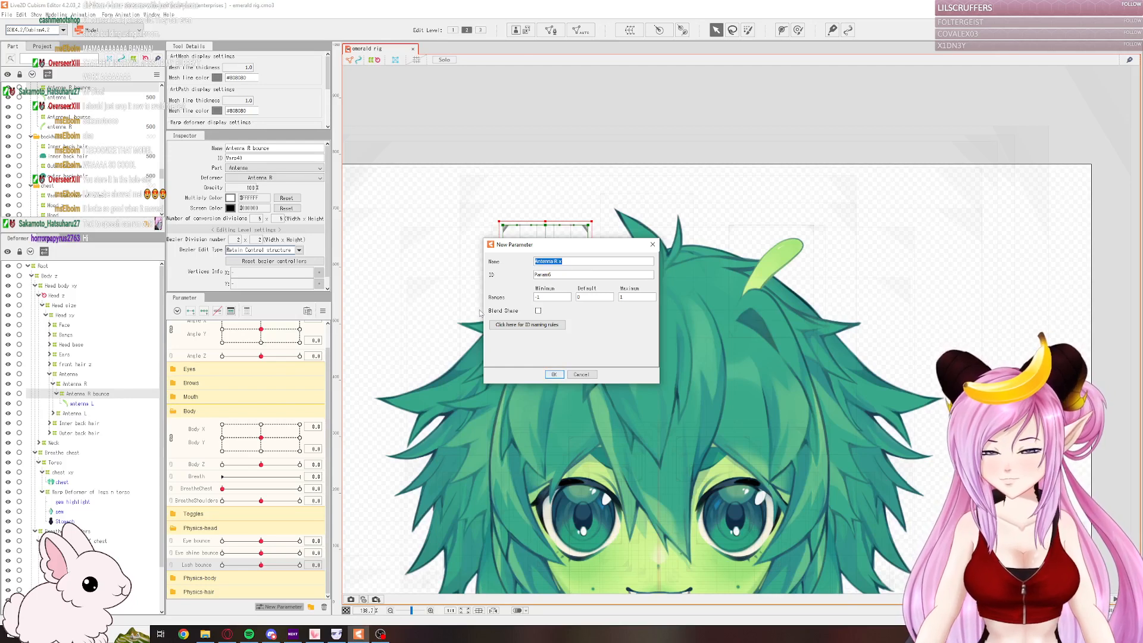
pyautogui.click(554, 374)
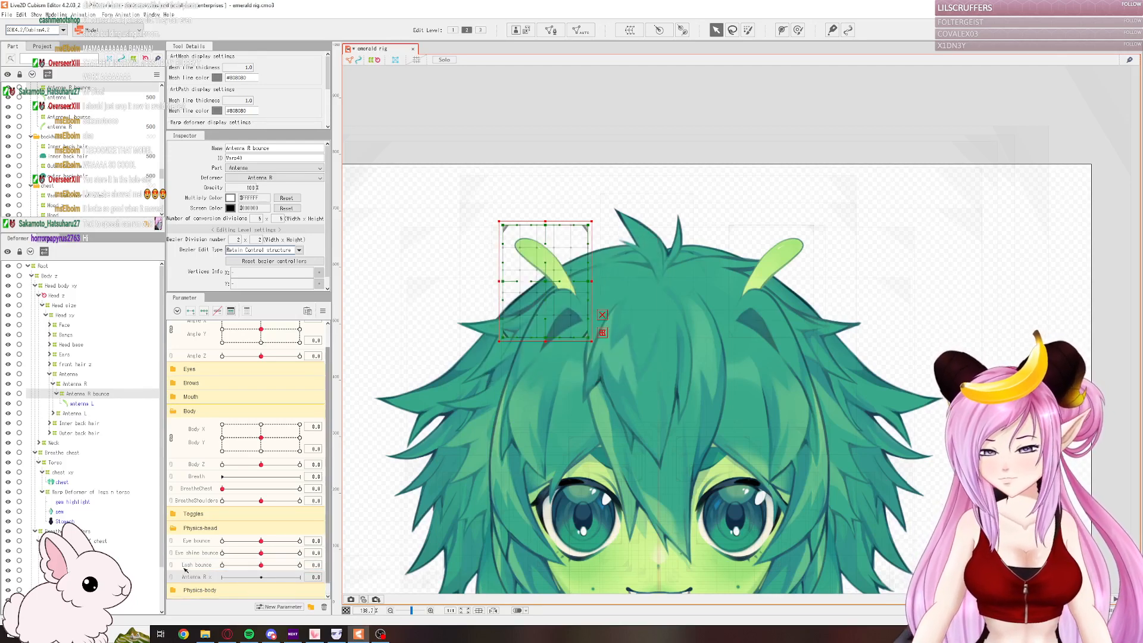
# - Add a deform path to the antenna L mesh with three control points at its base, middle and tip
pyautogui.scroll(3, 546, 212)
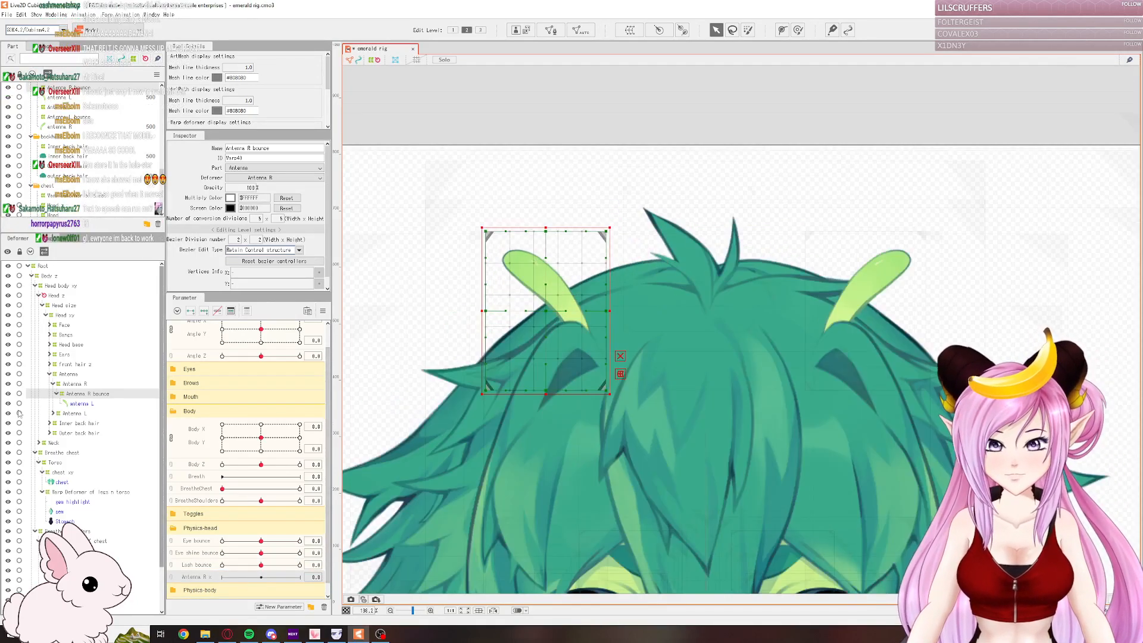
pyautogui.click(77, 404)
pyautogui.click(782, 29)
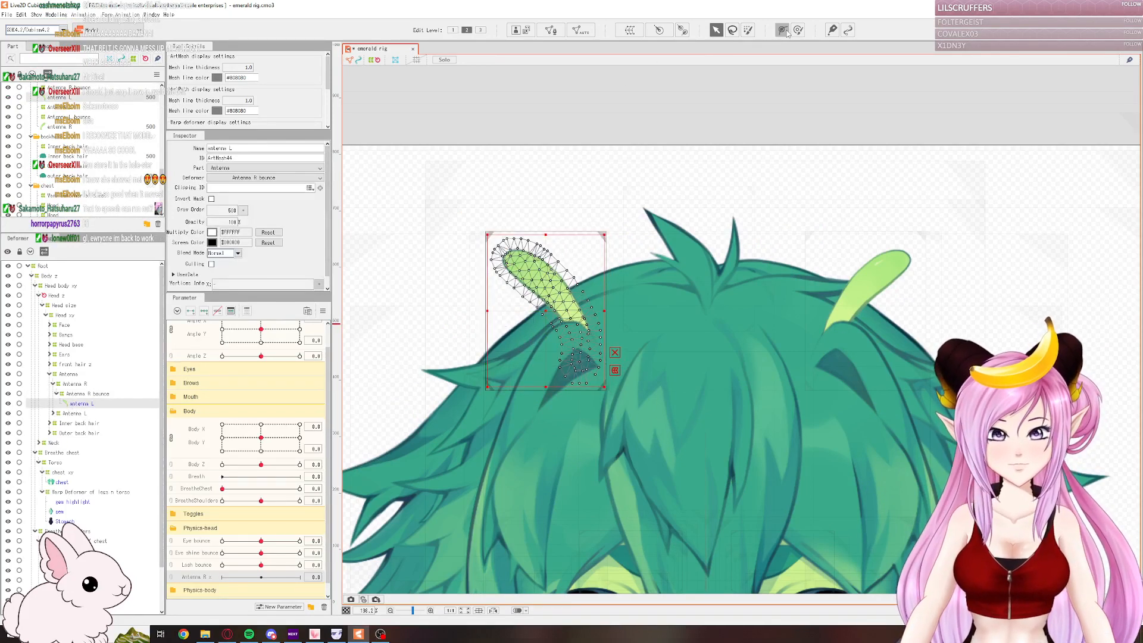
pyautogui.click(580, 373)
pyautogui.click(561, 291)
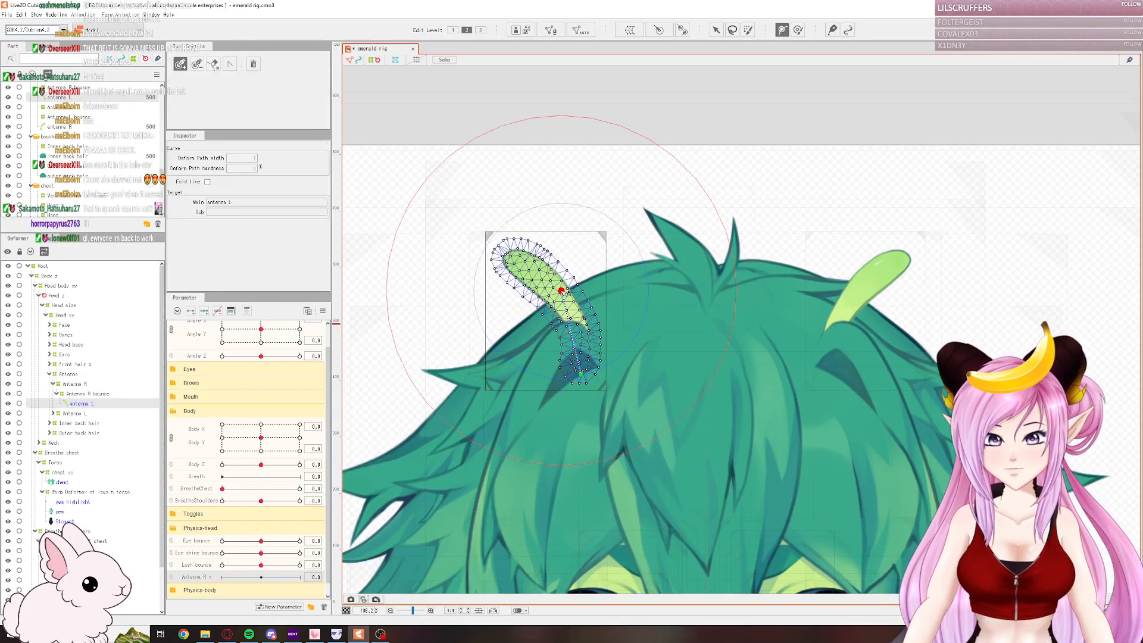
pyautogui.click(505, 254)
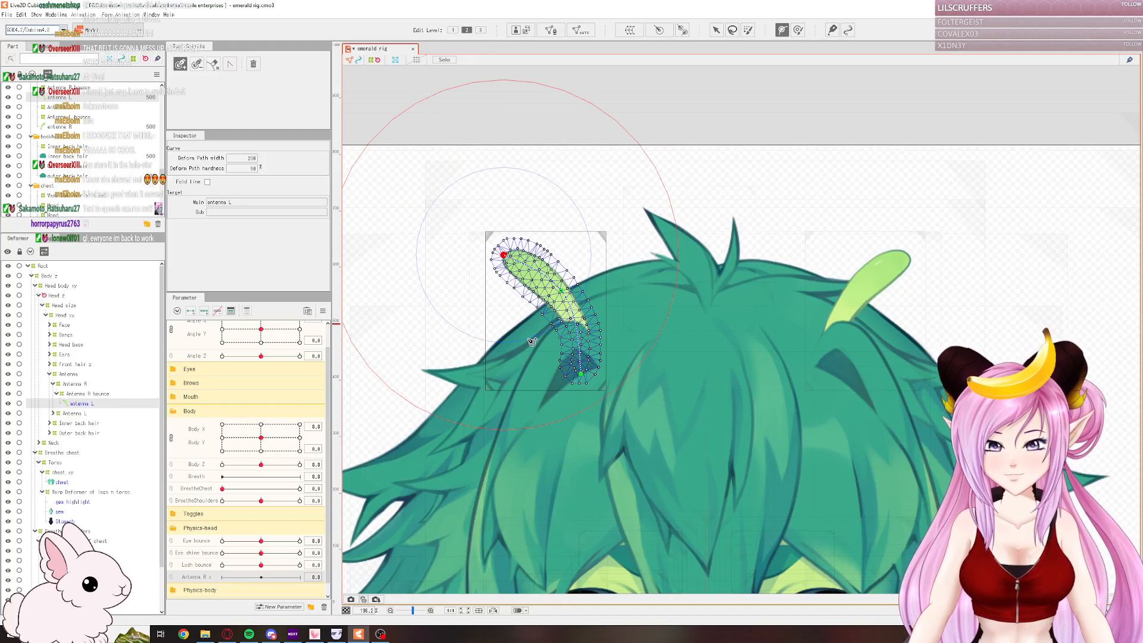
# - Rename the Antenna R x parameter to "Antenna R x1" and make it a blend shape parameter
pyautogui.scroll(-2, 507, 290)
pyautogui.rightClick(186, 580)
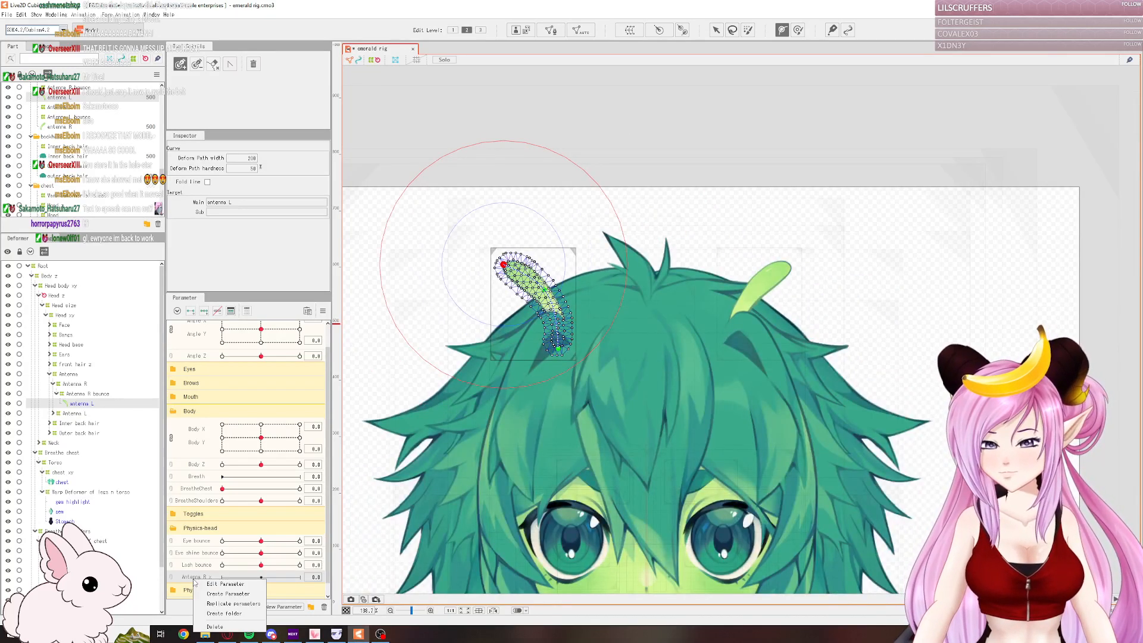
pyautogui.click(212, 583)
pyautogui.click(575, 263)
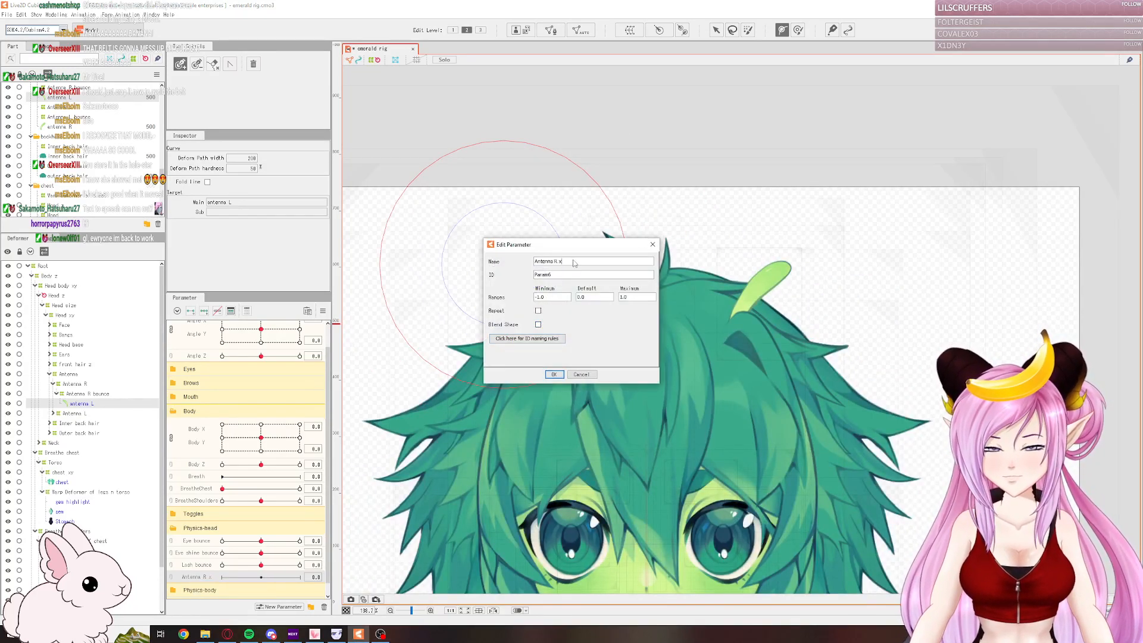
pyautogui.write('1')
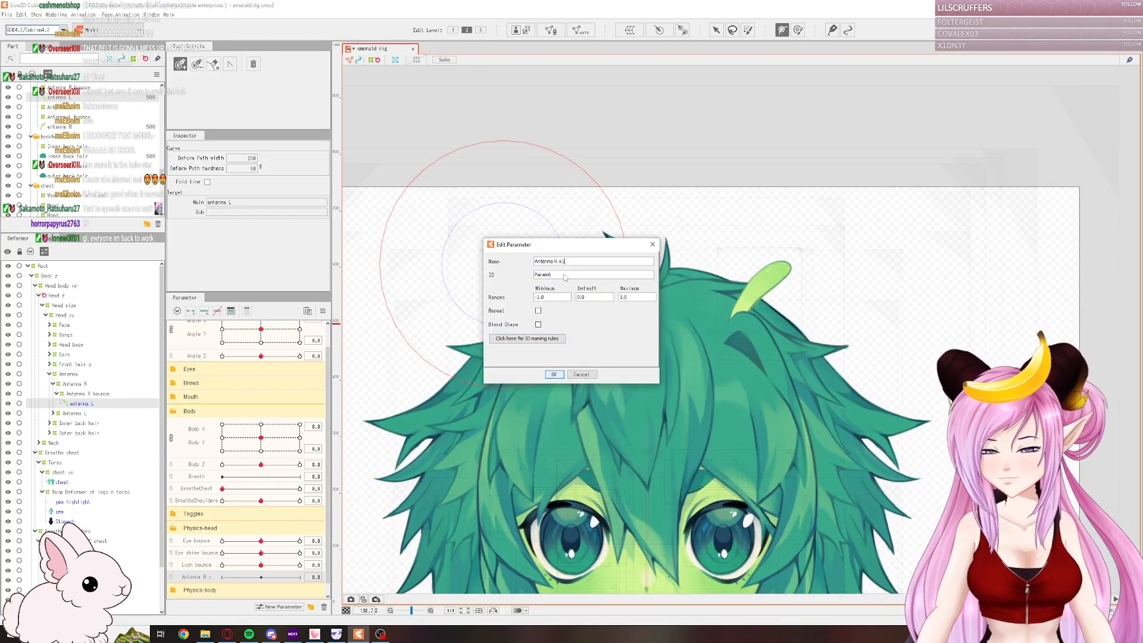
pyautogui.click(538, 324)
pyautogui.click(554, 374)
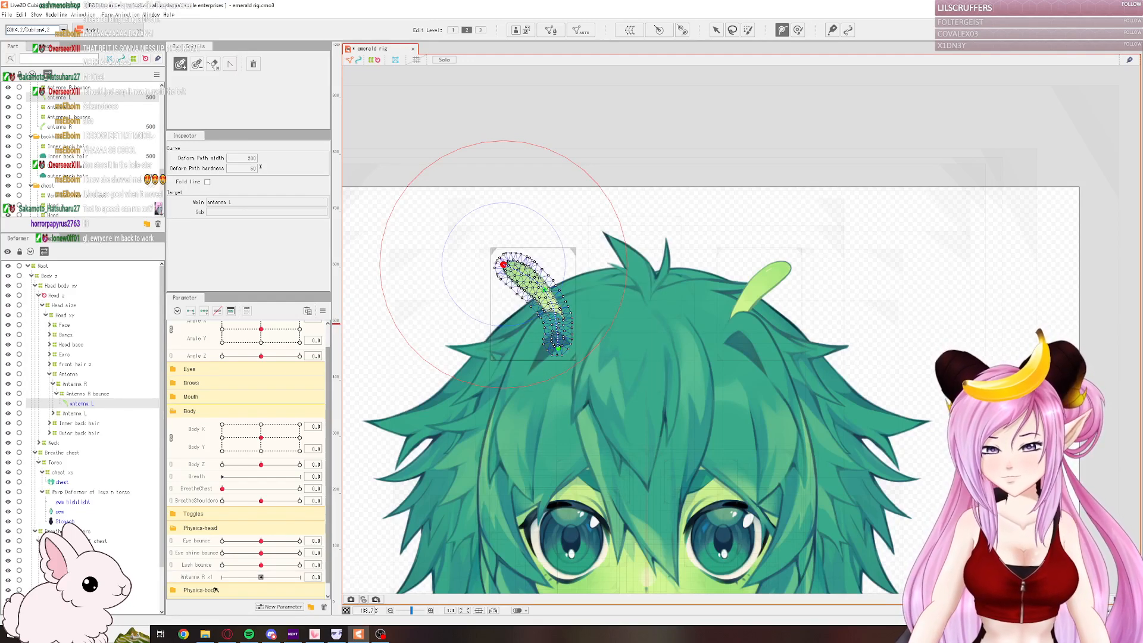
# - Create a blend shape parameter named "Antenna R x2" with a minimum of -1 and a maximum of 1
pyautogui.click(271, 608)
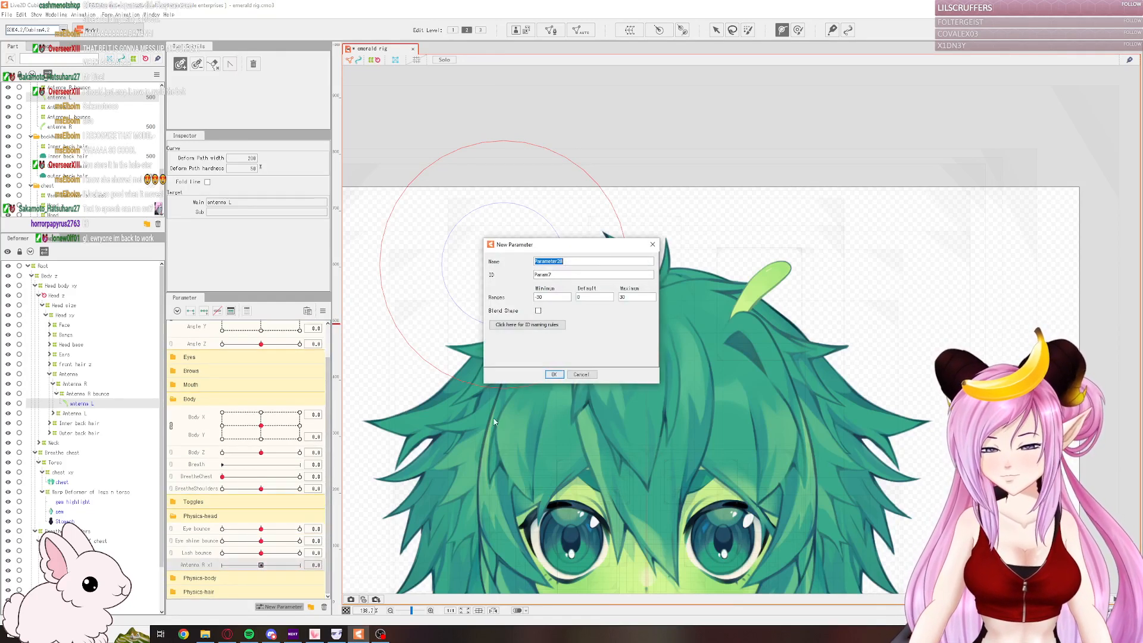
pyautogui.click(582, 263)
pyautogui.click(545, 298)
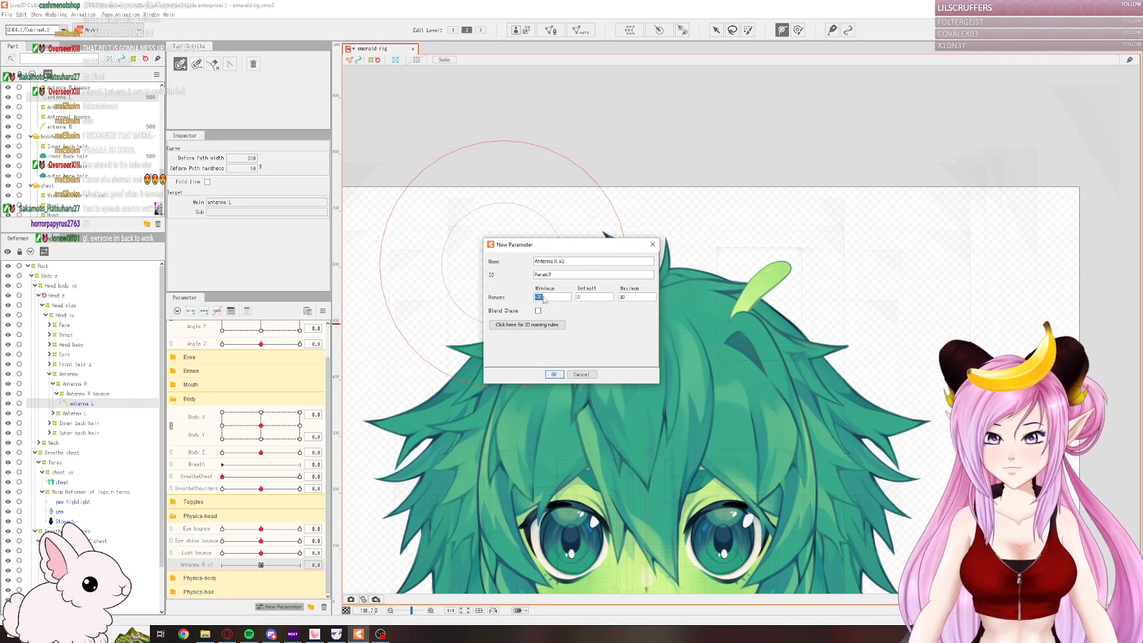
pyautogui.moveTo(539, 299); pyautogui.dragTo(557, 302)
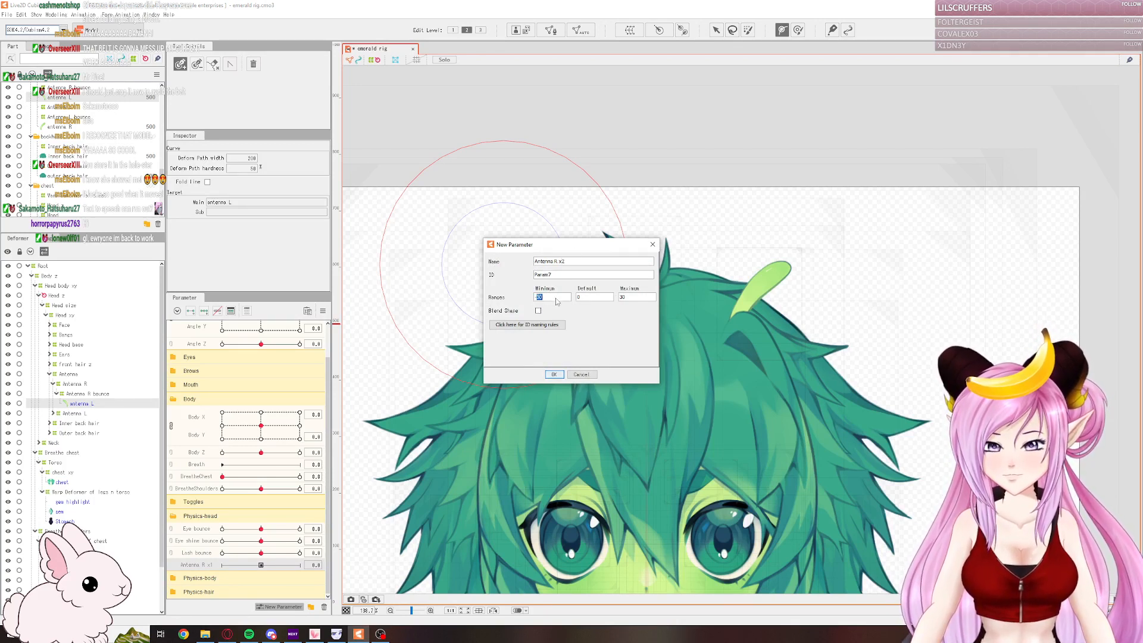
pyautogui.write('-1')
pyautogui.doubleClick(638, 297)
pyautogui.write('1')
pyautogui.click(538, 310)
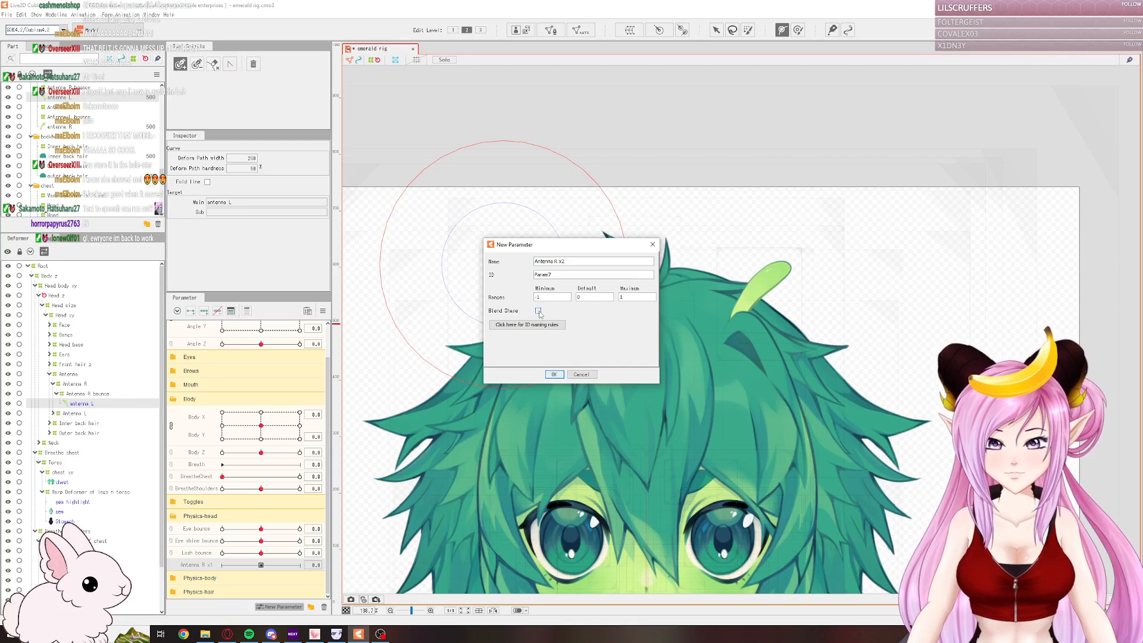
pyautogui.click(553, 374)
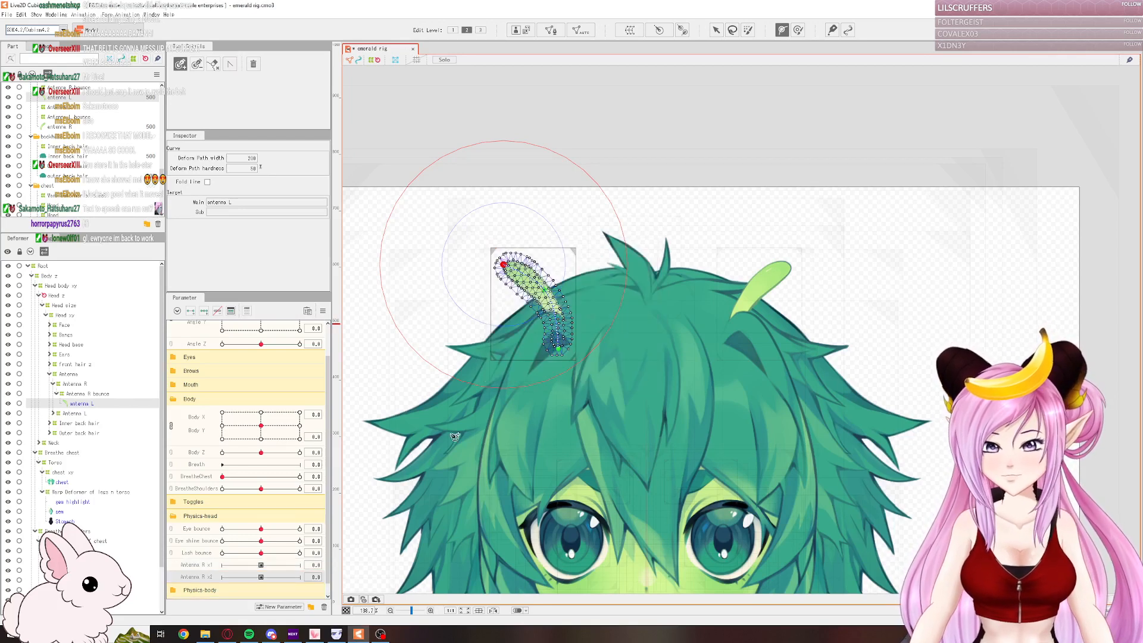
# - Add three keys to Antenna R x1 and shape its end poses by moving the antenna path's middle point, outward at -1
pyautogui.click(207, 567)
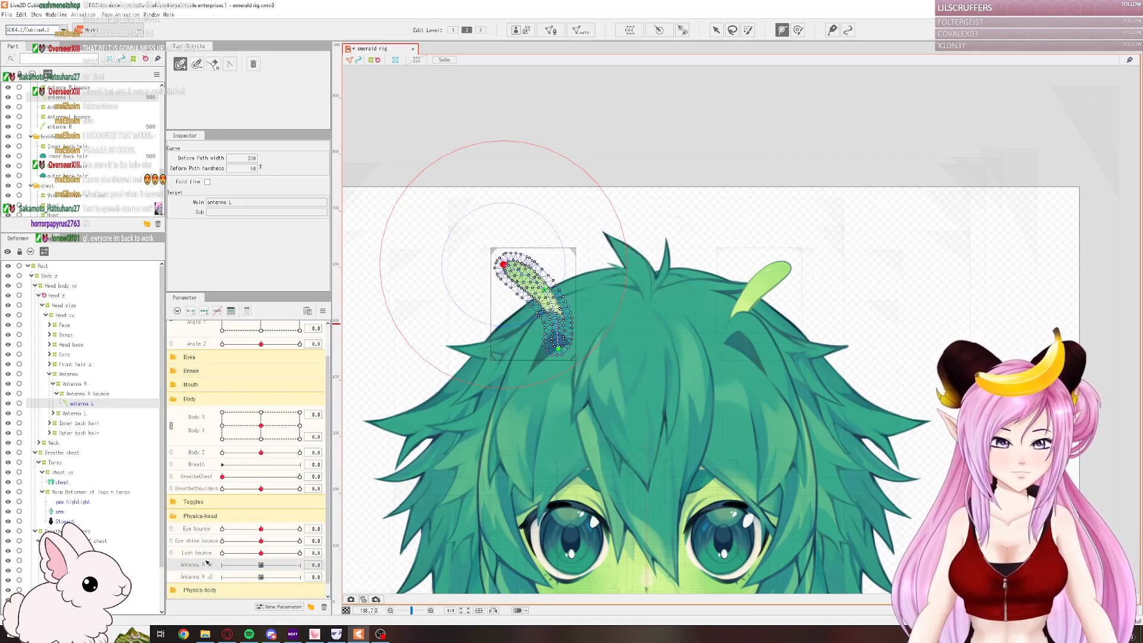
pyautogui.scroll(3, 523, 238)
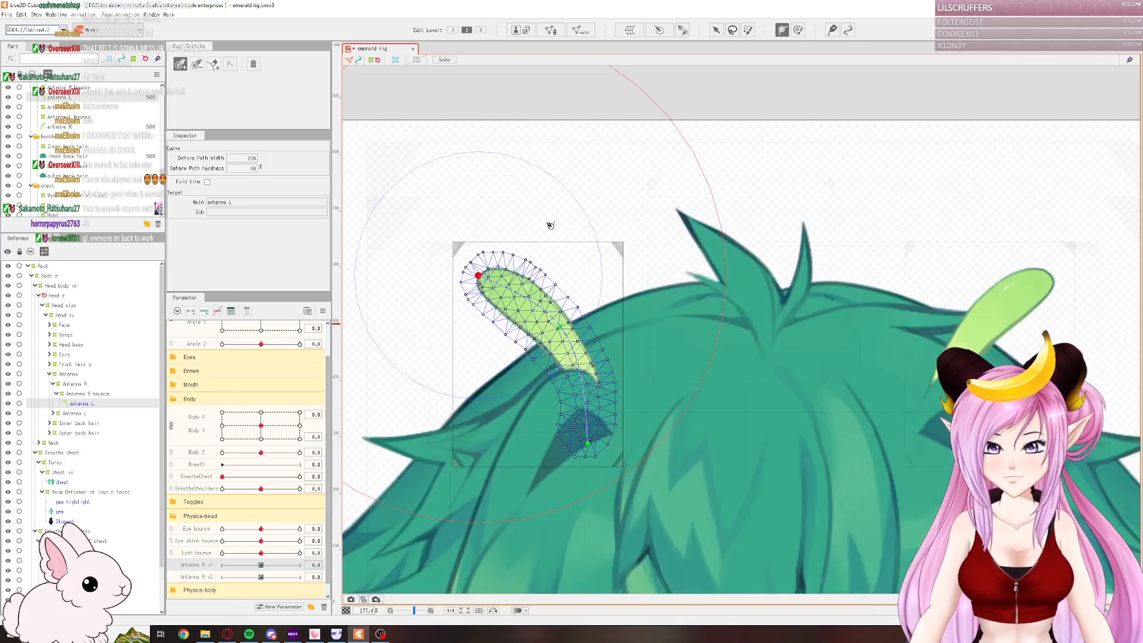
pyautogui.click(716, 30)
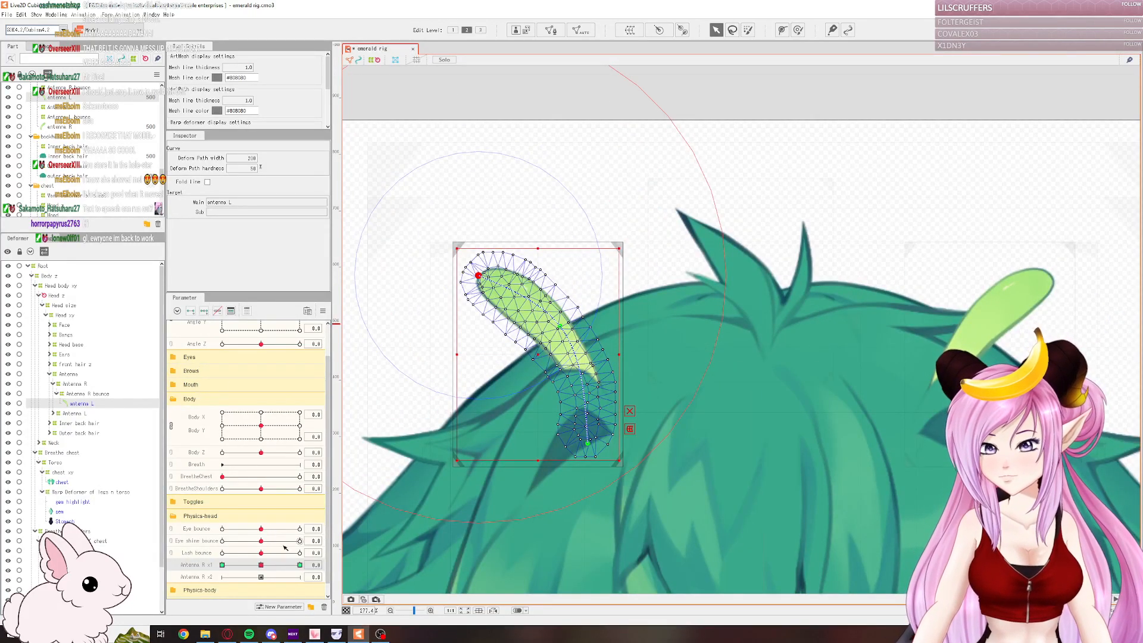
pyautogui.click(300, 565)
pyautogui.moveTo(560, 326); pyautogui.dragTo(524, 352)
pyautogui.click(228, 565)
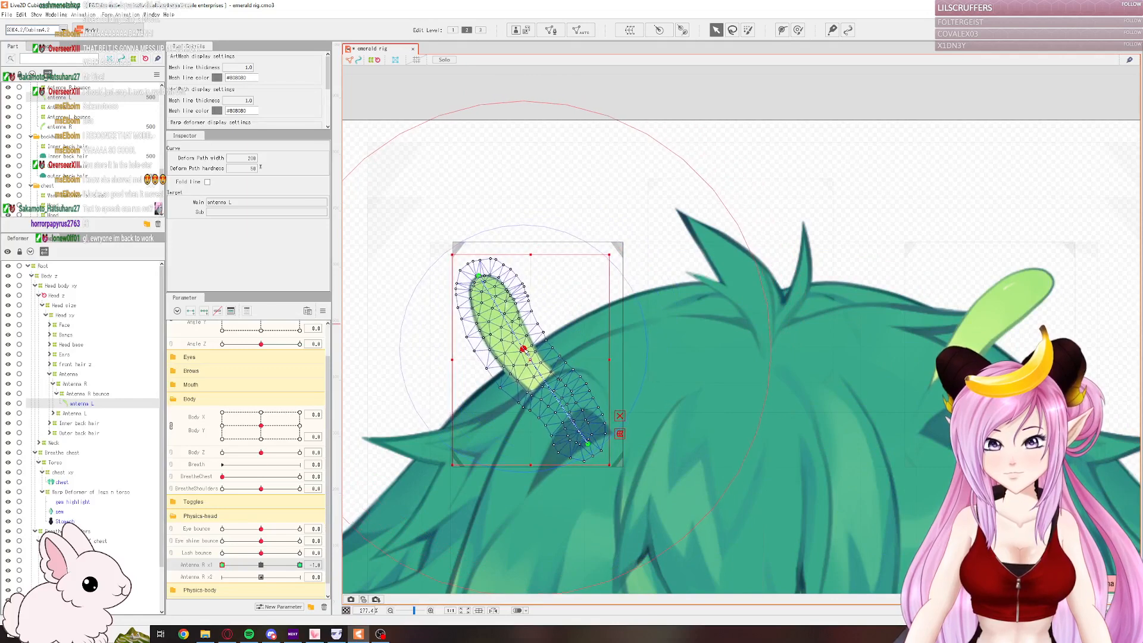
pyautogui.click(261, 565)
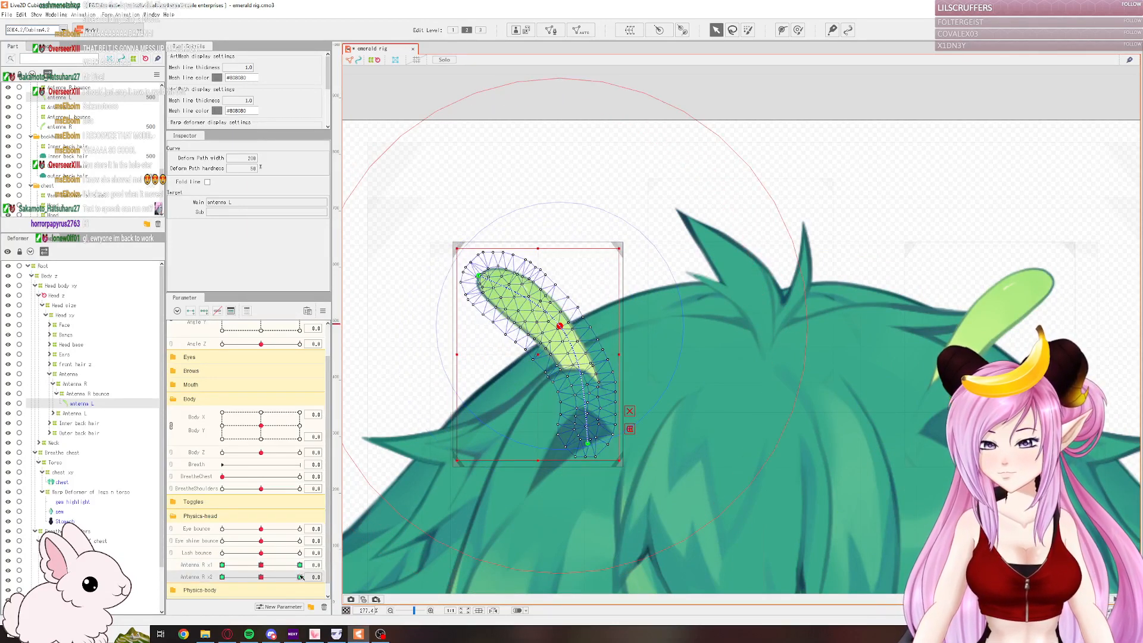
# - Key Antenna R x2 by moving the antenna's tip point upright toward the head's centre at 1 and outward and down at -1
pyautogui.click(300, 577)
pyautogui.click(222, 577)
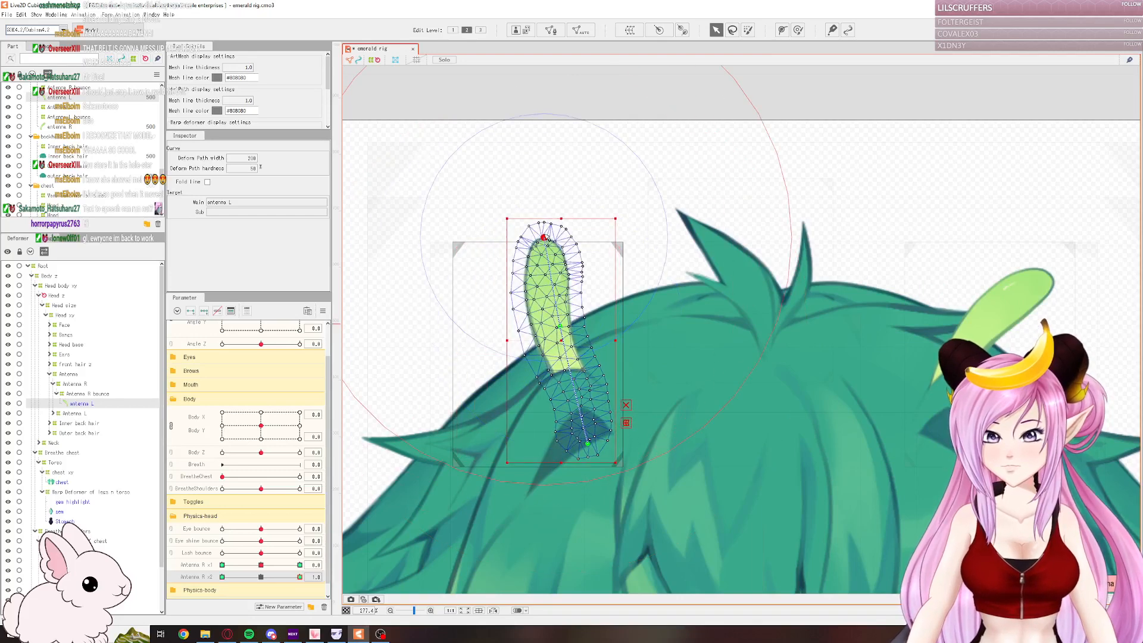
pyautogui.moveTo(544, 238); pyautogui.dragTo(459, 342)
pyautogui.scroll(-3, 501, 270)
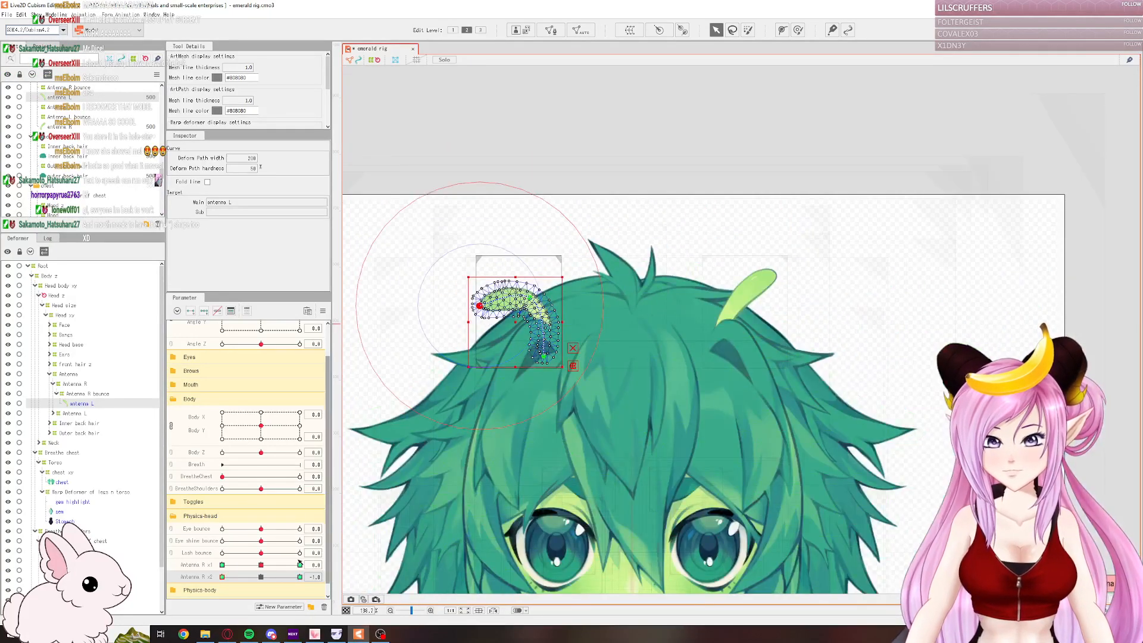
pyautogui.click(261, 577)
# - Add a physics group named "Antenna x" with the Head Input preset and the Hair (Short) physics model
pyautogui.click(58, 15)
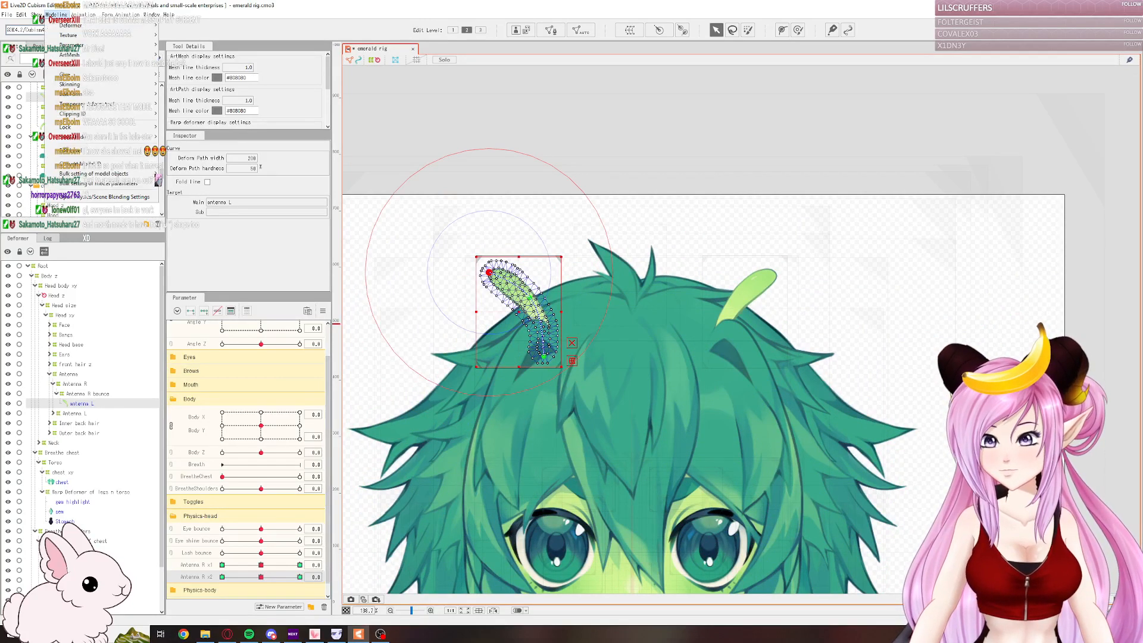
pyautogui.click(87, 197)
pyautogui.scroll(4, 807, 181)
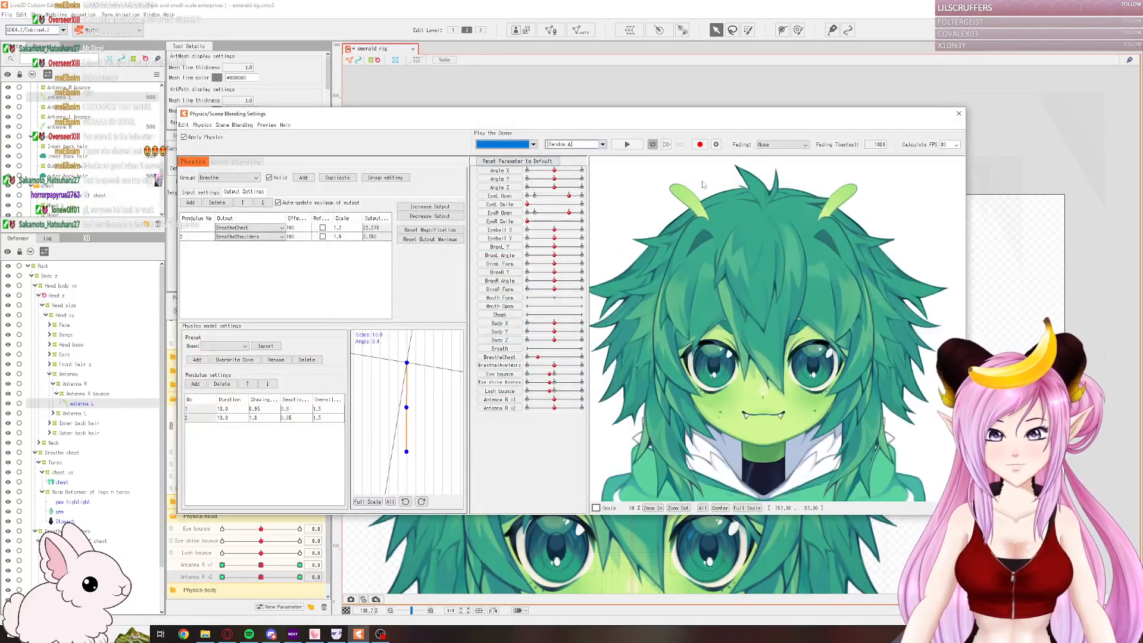
pyautogui.click(303, 177)
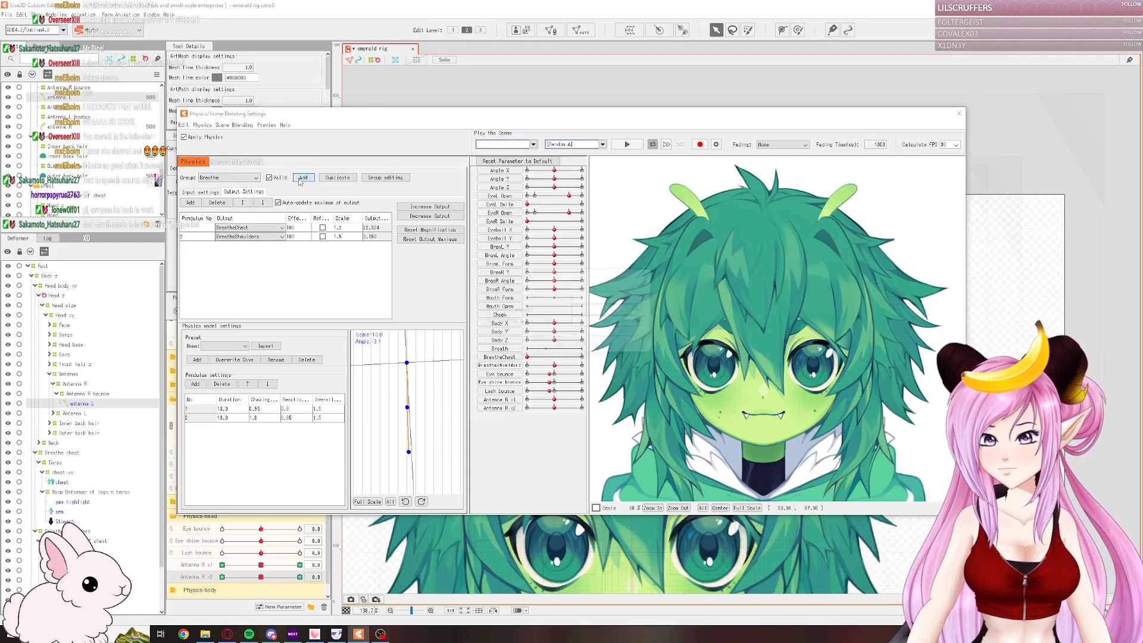
pyautogui.click(587, 311)
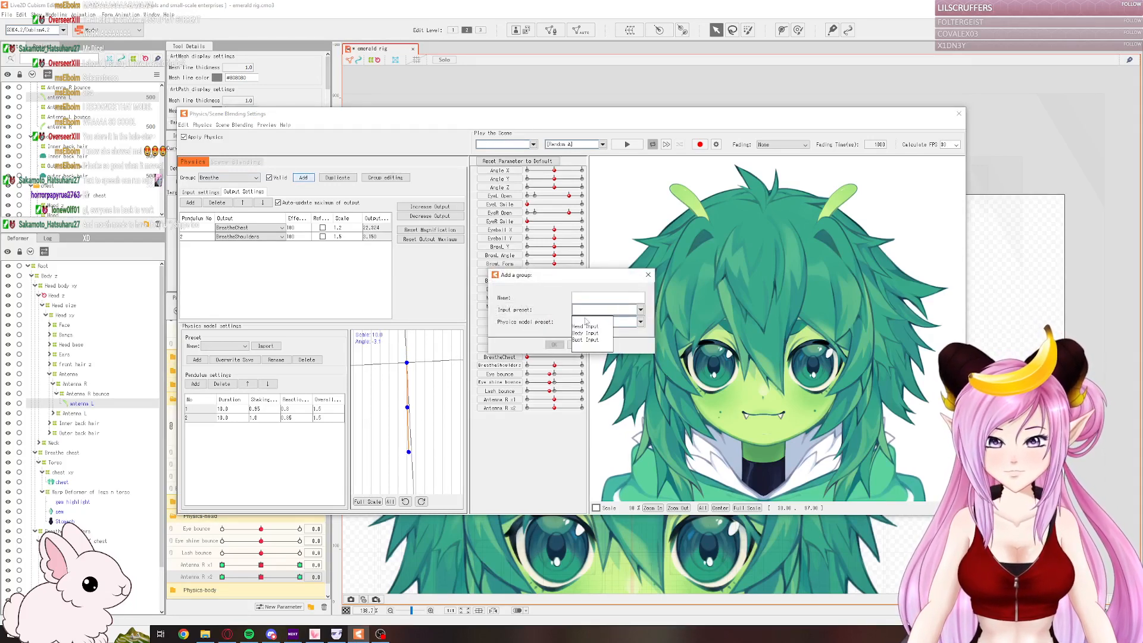
pyautogui.click(587, 321)
pyautogui.click(585, 325)
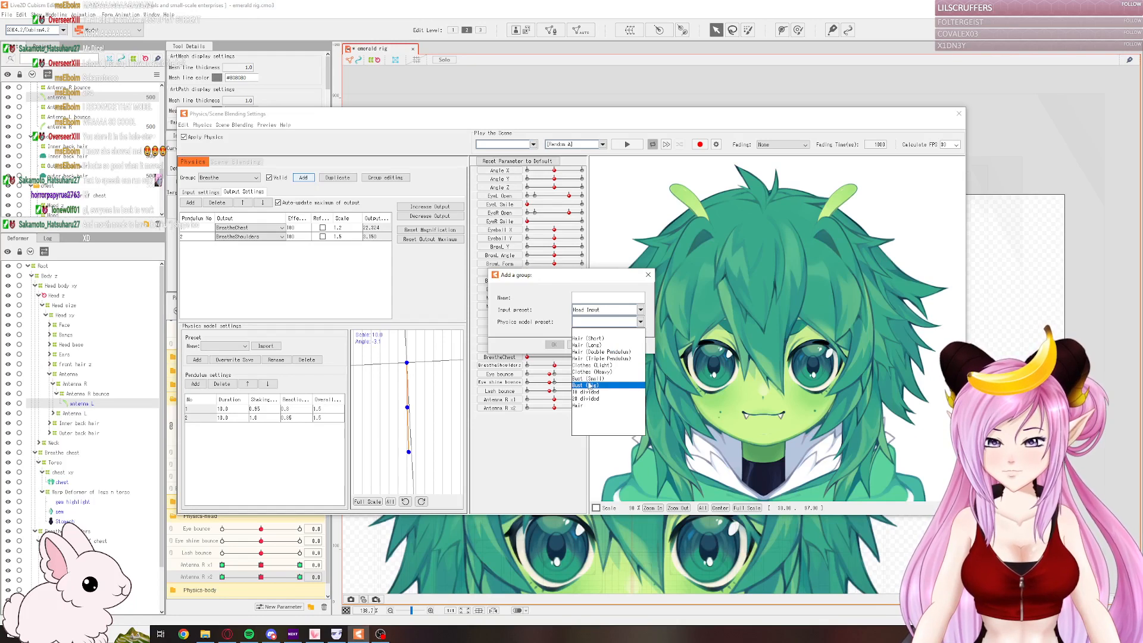
pyautogui.click(595, 338)
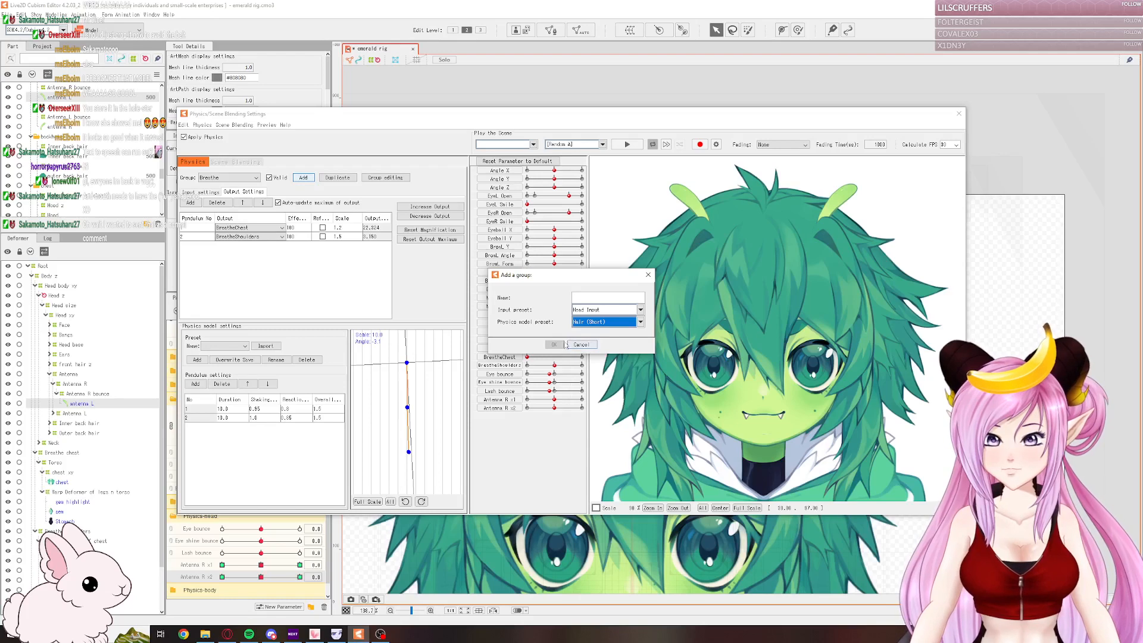
pyautogui.click(607, 299)
pyautogui.write('An')
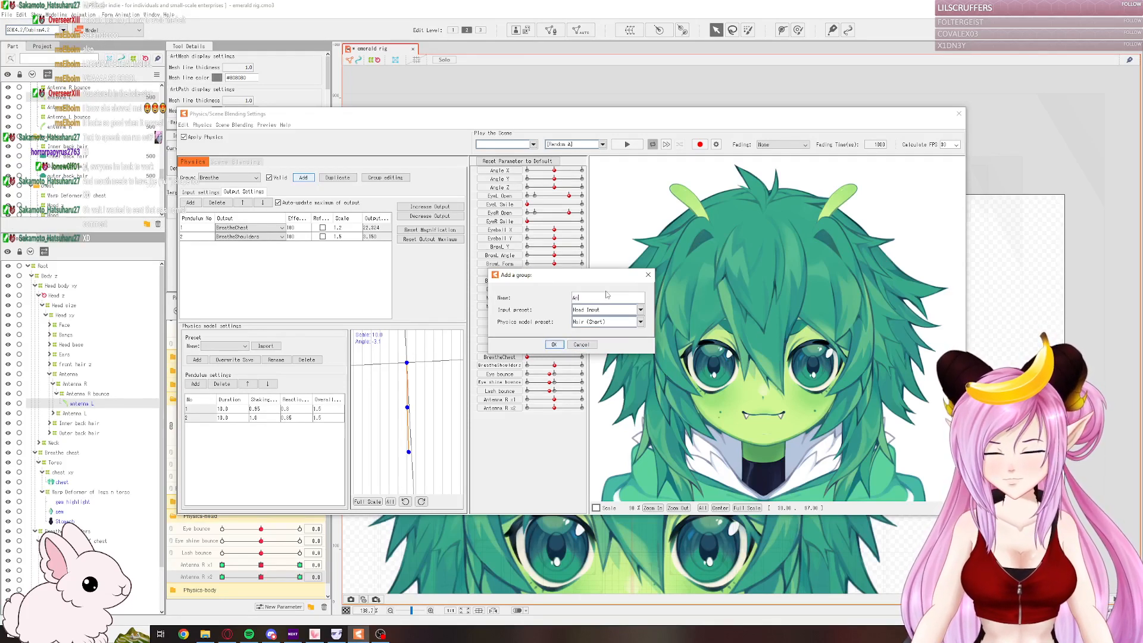
pyautogui.write('tenna x')
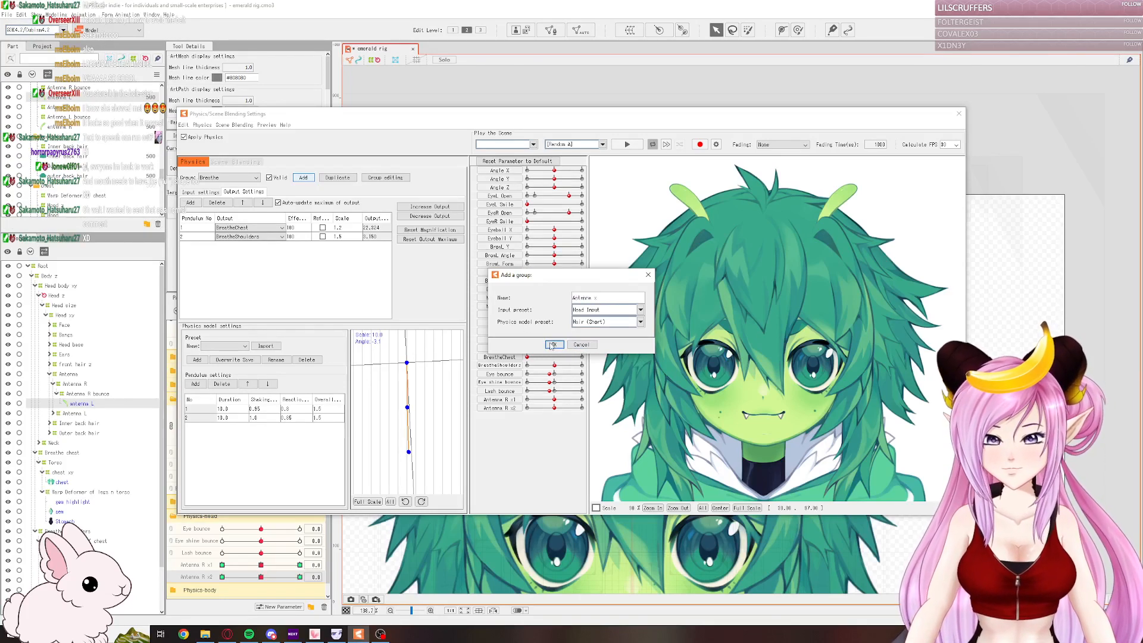
pyautogui.click(553, 344)
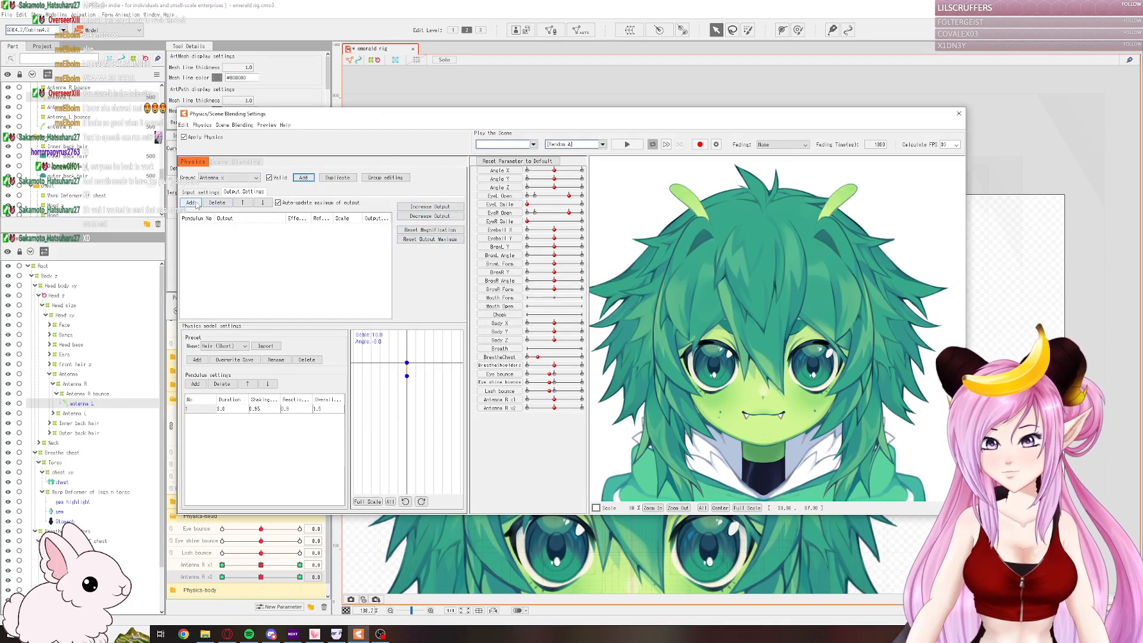
# - Add a second pendulum to the Antenna x group, with its overall acceleration set to 10 and its reaction value to 0.95
pyautogui.click(195, 361)
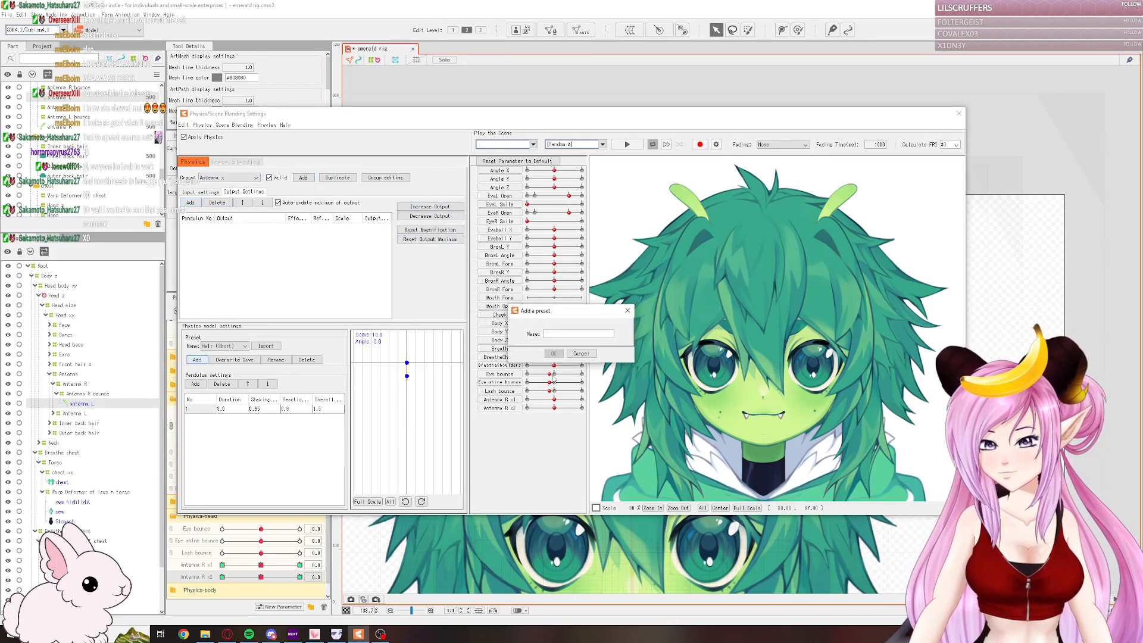
pyautogui.click(626, 310)
pyautogui.click(196, 383)
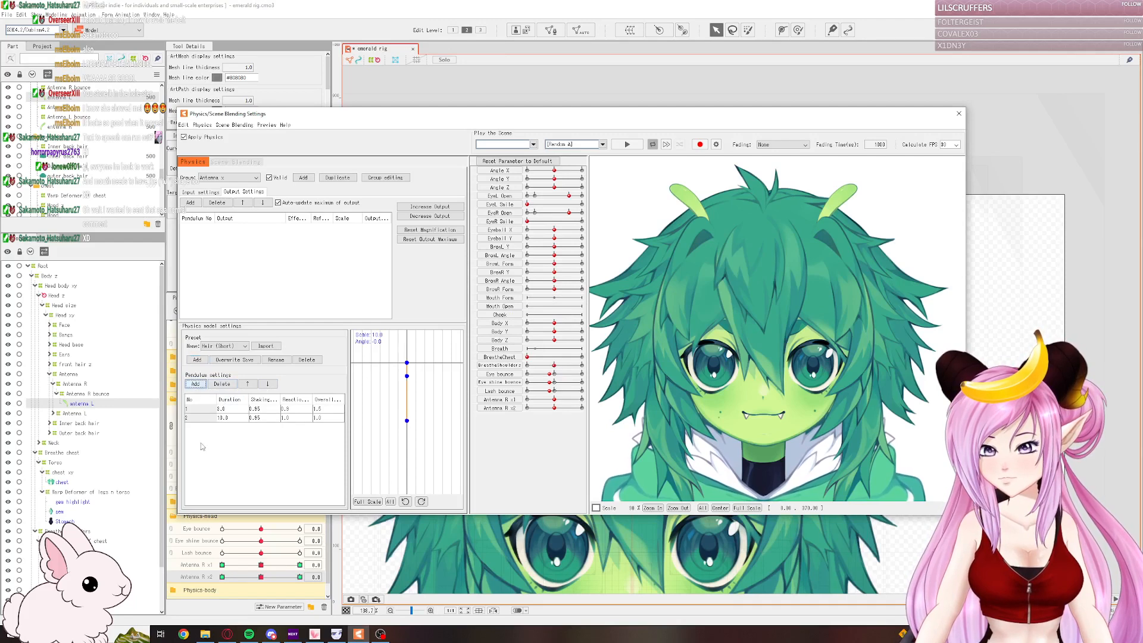
pyautogui.doubleClick(321, 417)
pyautogui.write('10')
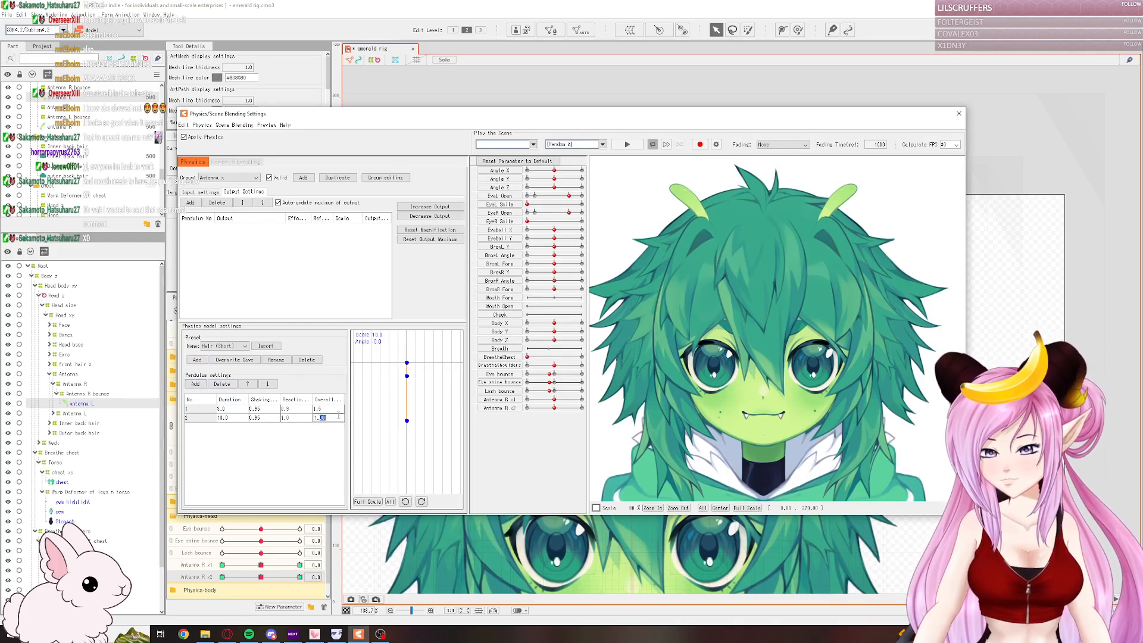
pyautogui.press('Return')
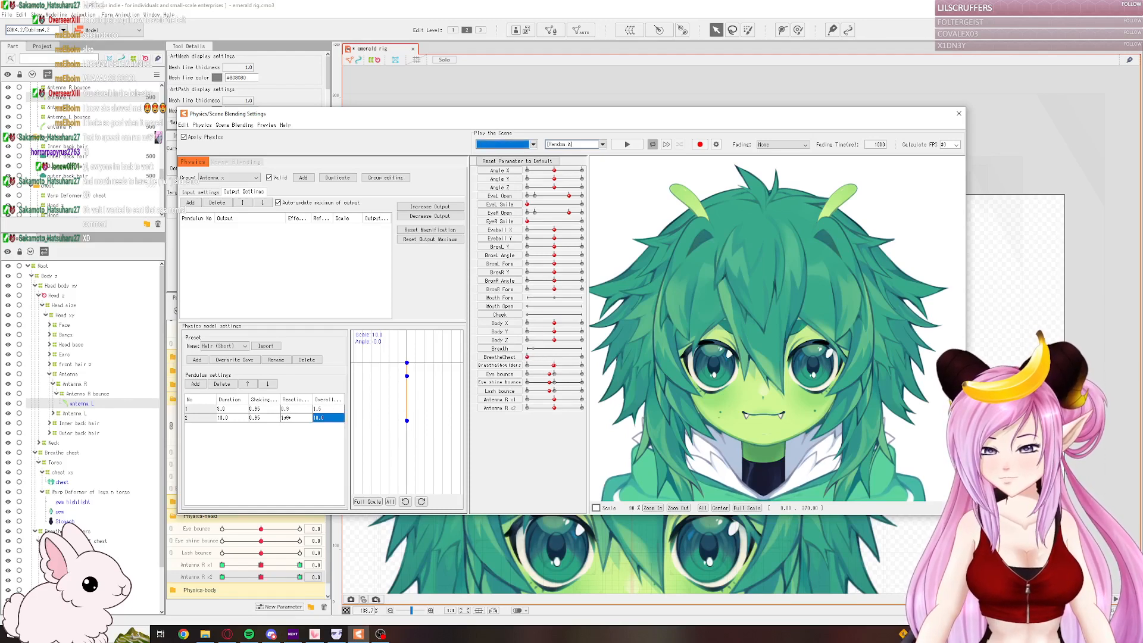
pyautogui.doubleClick(297, 417)
pyautogui.write('0.')
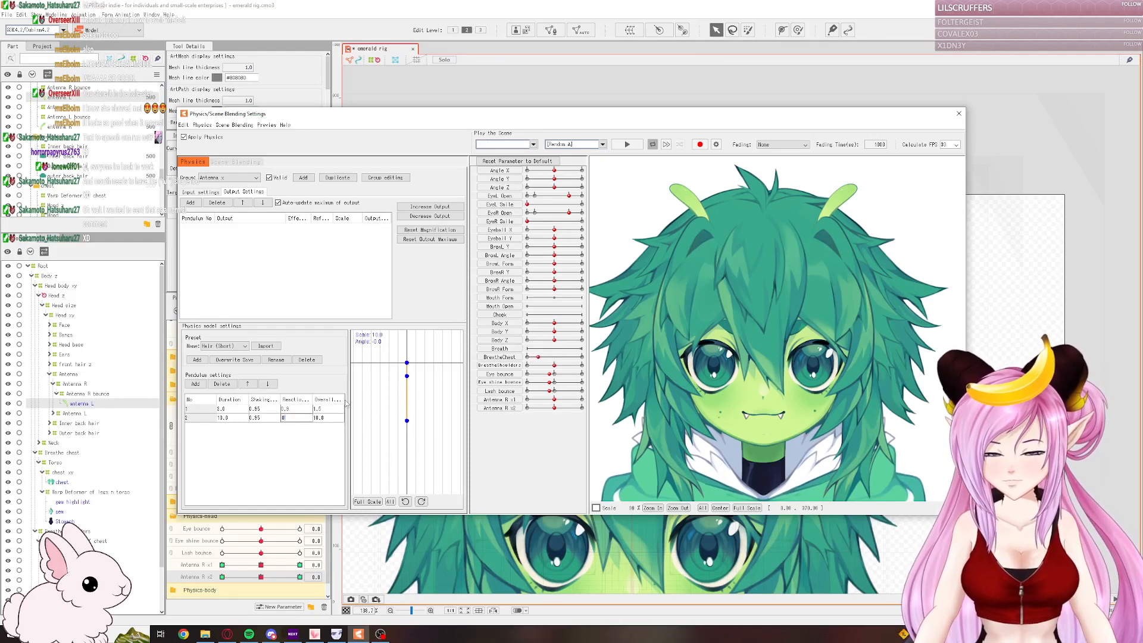
pyautogui.write('95')
pyautogui.press('Return')
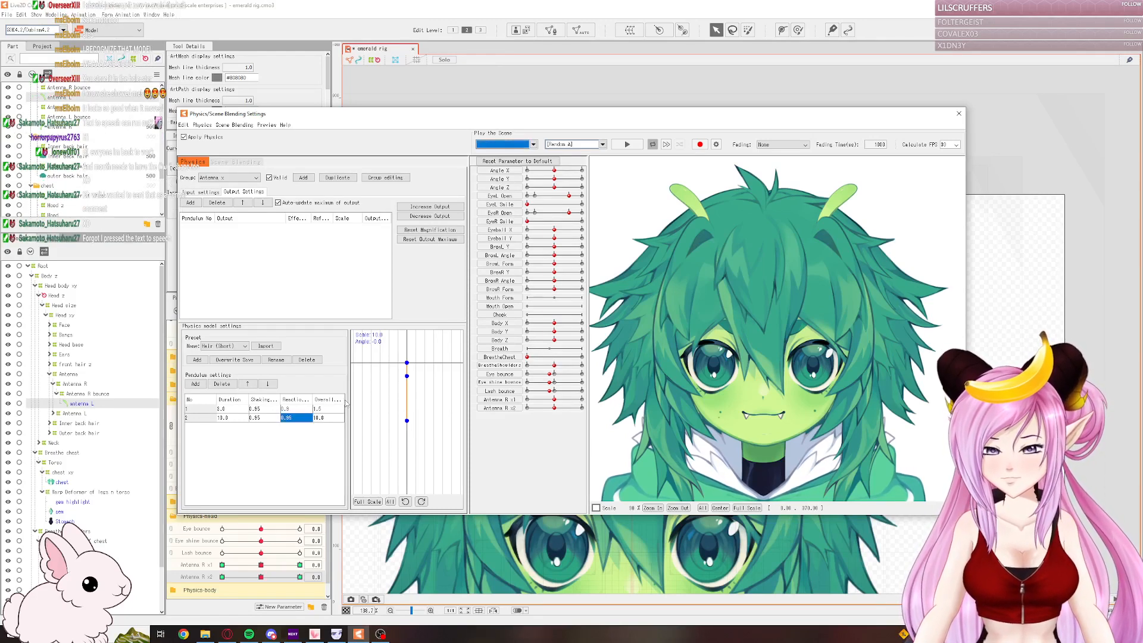
# - Set the second pendulum's duration to 5, add Antenna R x1 and Antenna R x2 as outputs, and test the head movement
pyautogui.doubleClick(224, 418)
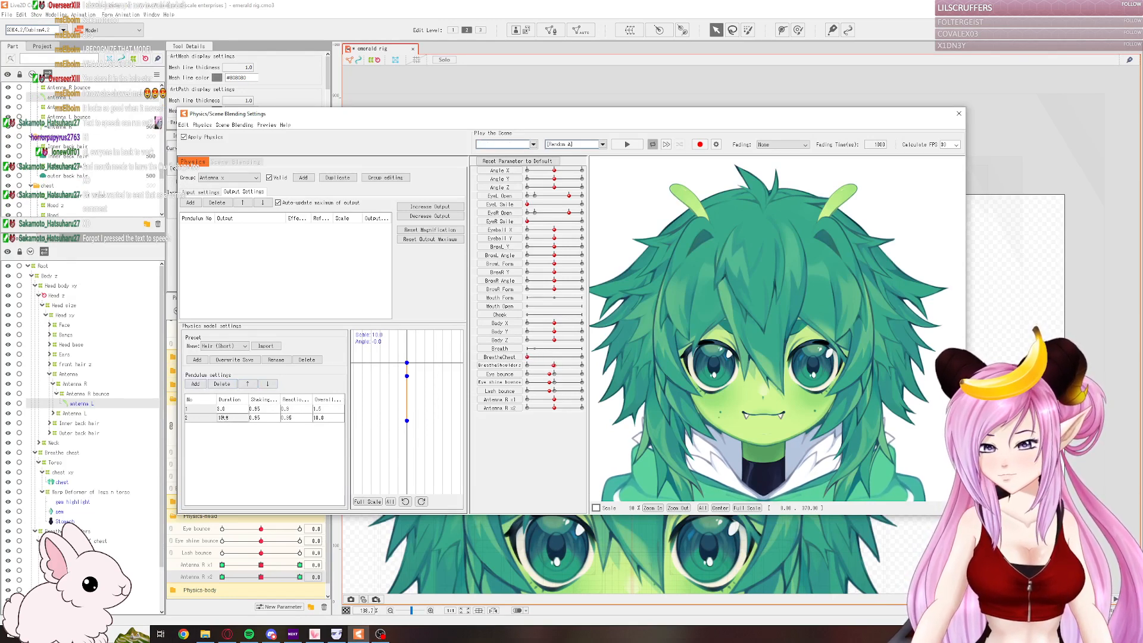
pyautogui.press('Return')
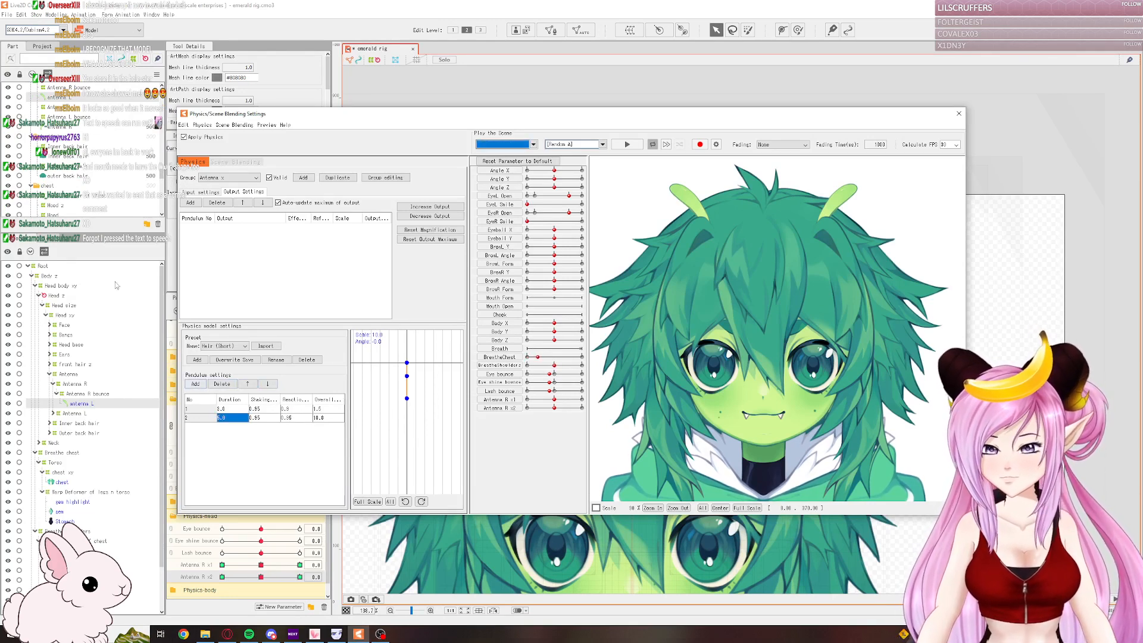
pyautogui.click(190, 203)
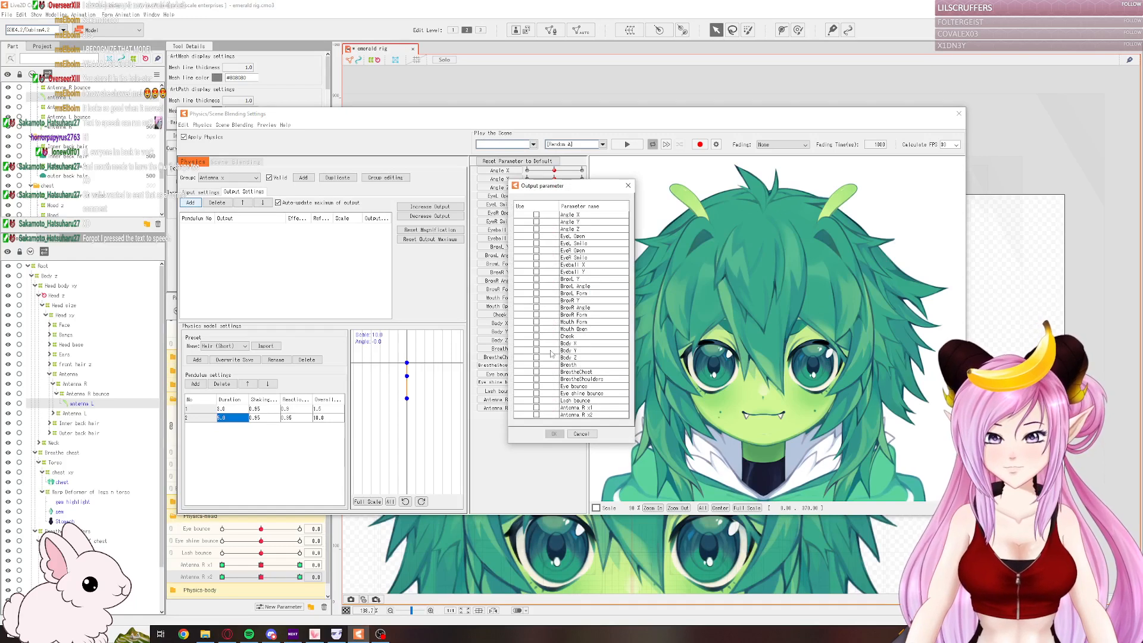
pyautogui.click(536, 408)
pyautogui.click(536, 415)
pyautogui.click(554, 434)
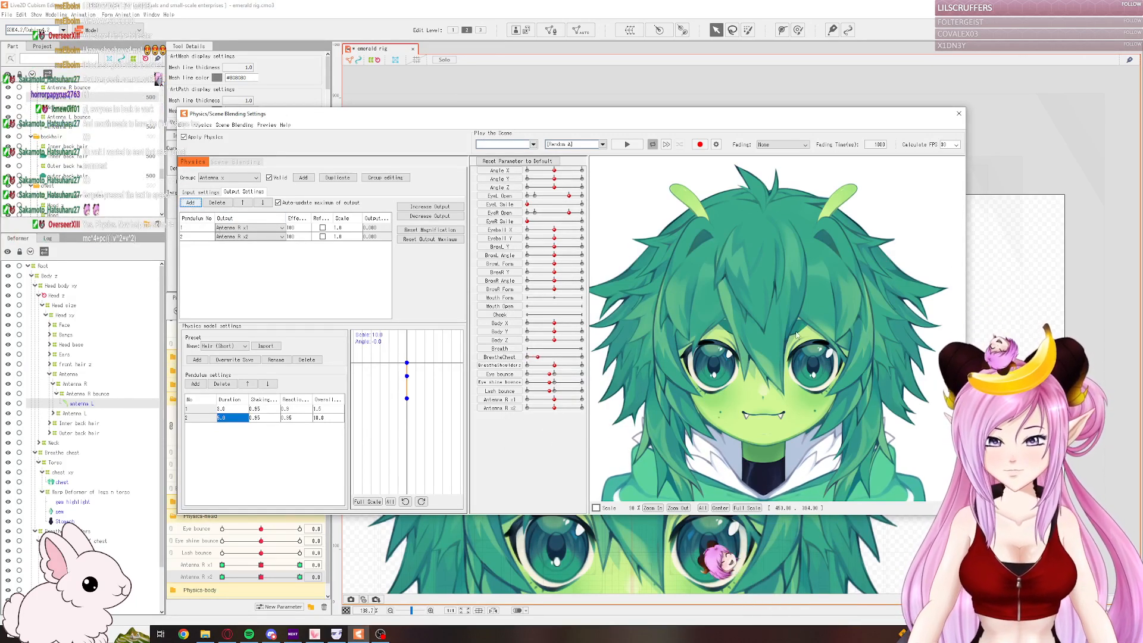
pyautogui.moveTo(797, 335); pyautogui.dragTo(465, 319)
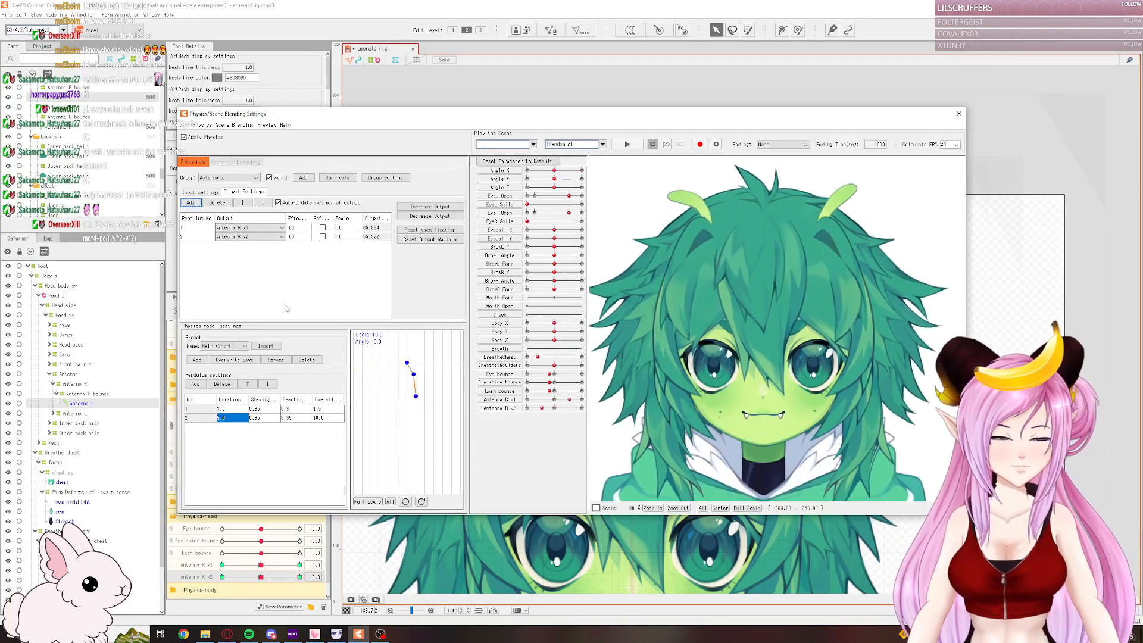
# - Set the first pendulum's duration to 5 and the second's to 8, and test the antenna swing on the preview model
pyautogui.doubleClick(228, 409)
pyautogui.write('5')
pyautogui.press('Return')
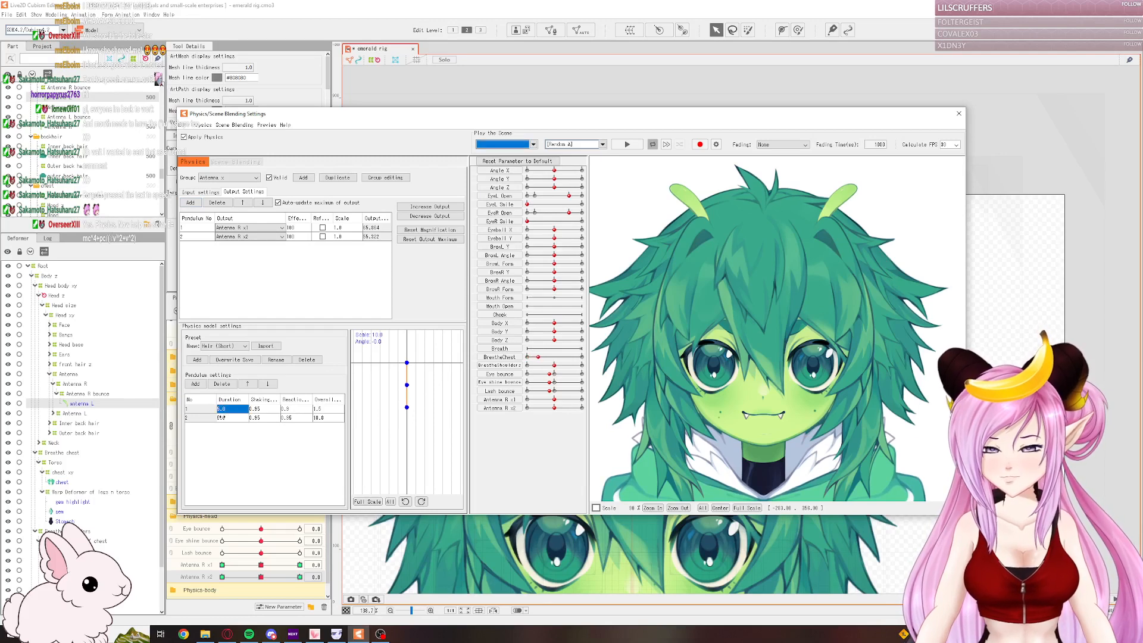
pyautogui.doubleClick(228, 418)
pyautogui.write('8')
pyautogui.press('Return')
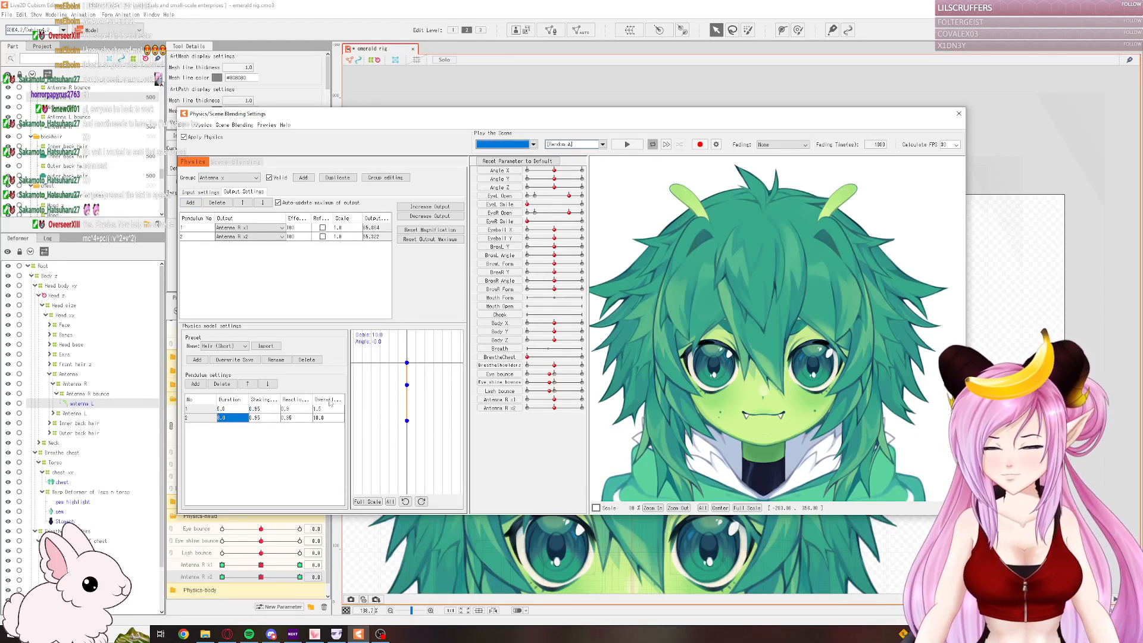
pyautogui.moveTo(757, 395); pyautogui.dragTo(578, 316)
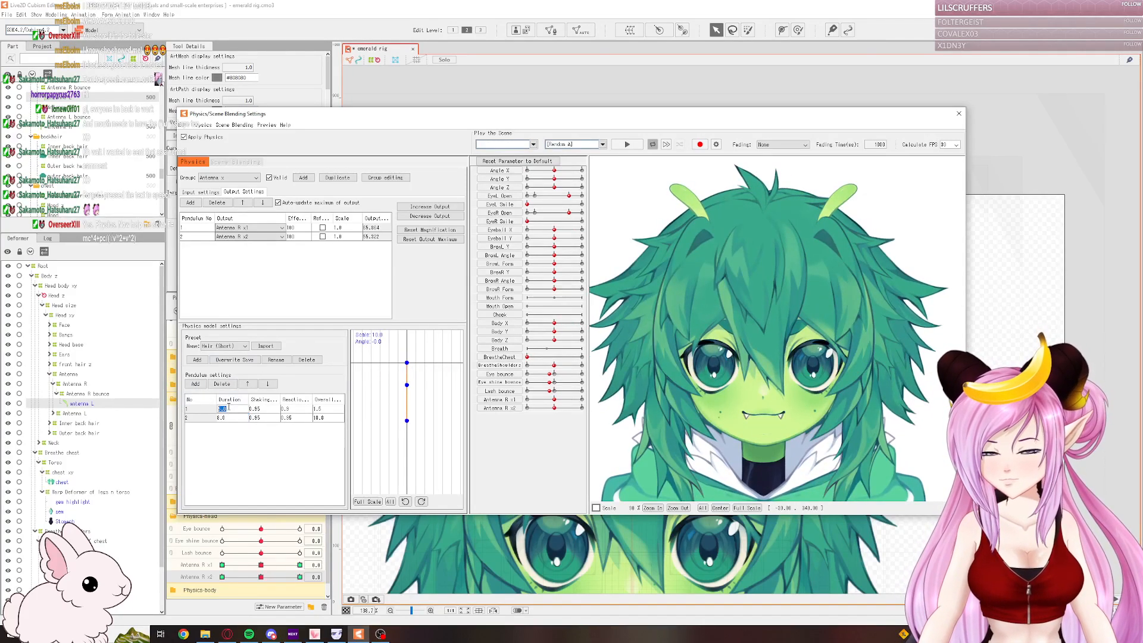
# - Set the first pendulum's duration to 8 and the second's to 6, testing the antenna swing on the preview model
pyautogui.write('8')
pyautogui.press('Return')
pyautogui.moveTo(765, 364); pyautogui.dragTo(999, 346)
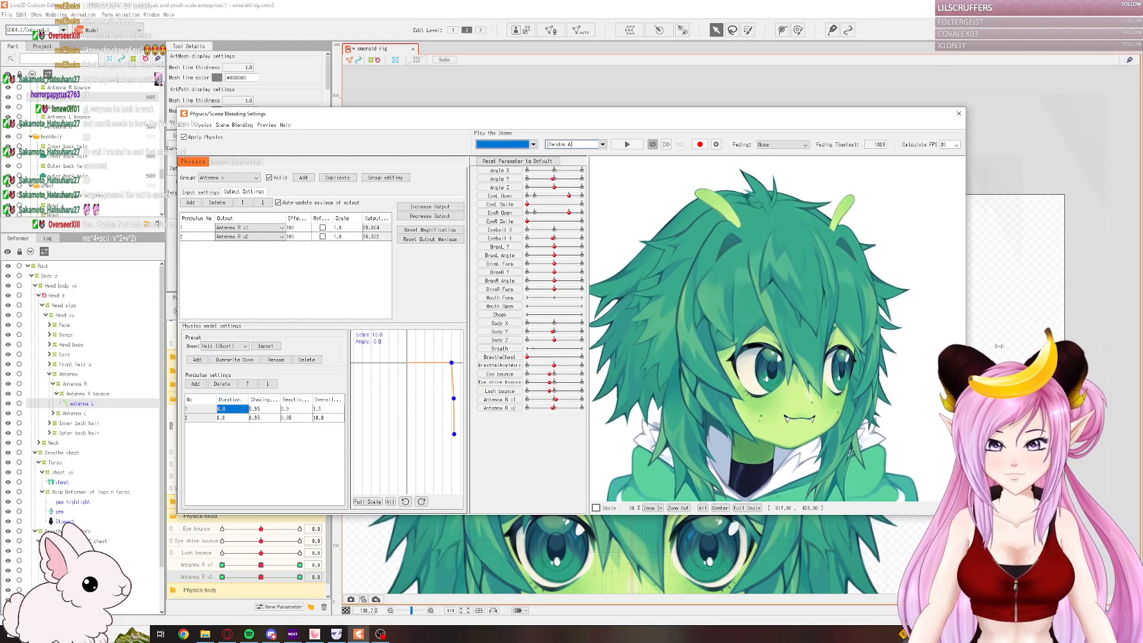
pyautogui.doubleClick(233, 419)
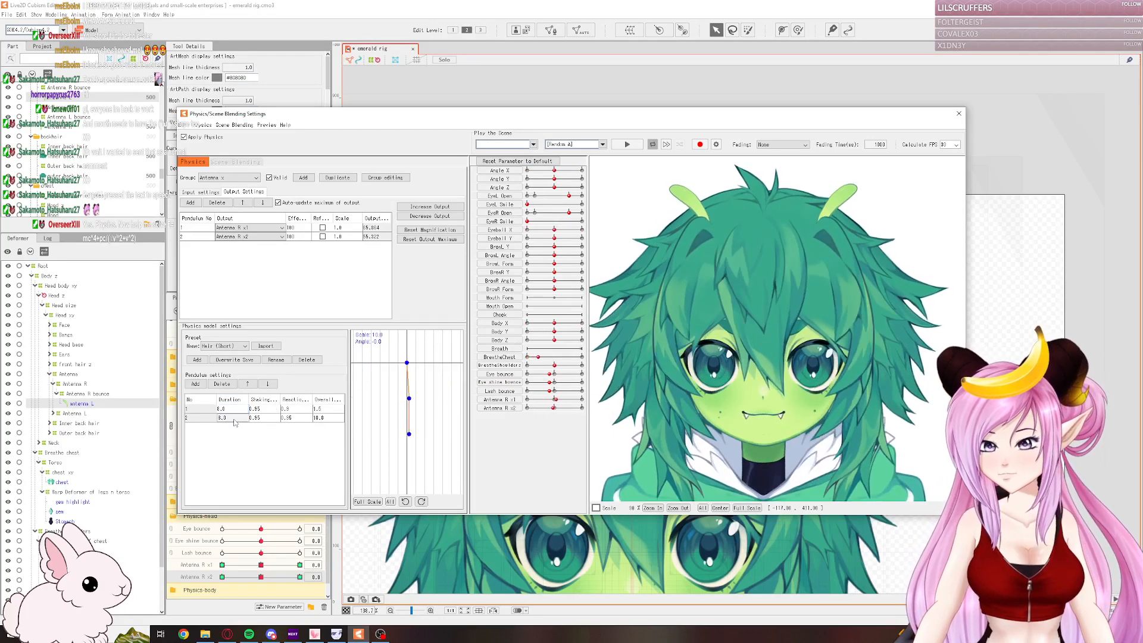
pyautogui.write('6')
pyautogui.press('Return')
pyautogui.moveTo(691, 353); pyautogui.dragTo(857, 327)
pyautogui.scroll(-2, 849, 328)
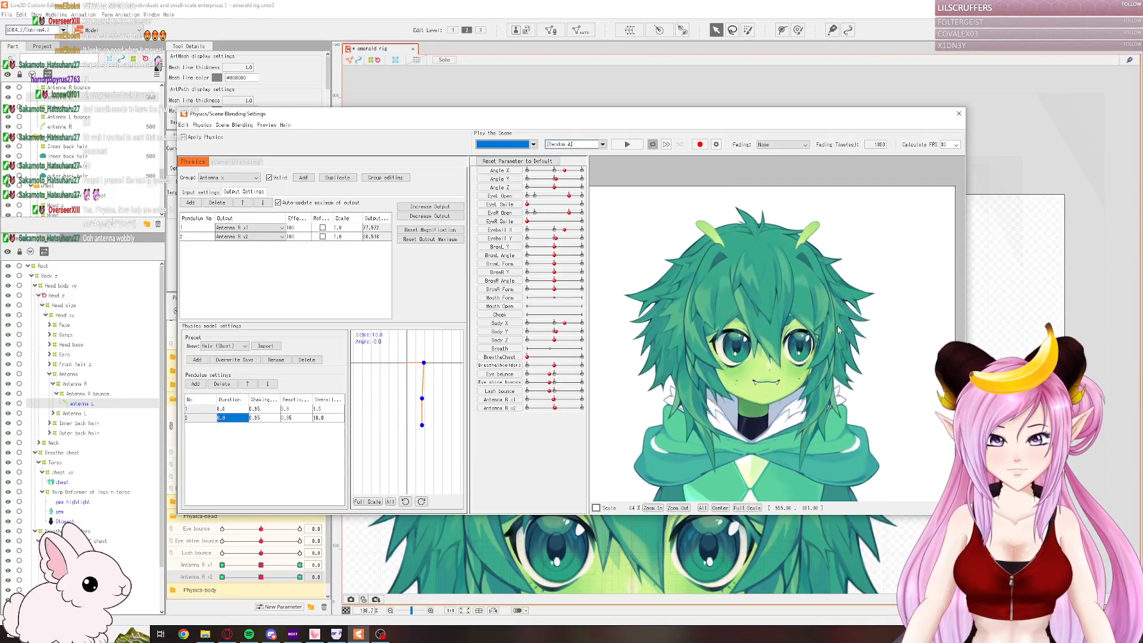
# - Set the first pendulum's duration to 12 and the second's to 10, testing the antenna swing on the preview model
pyautogui.doubleClick(222, 409)
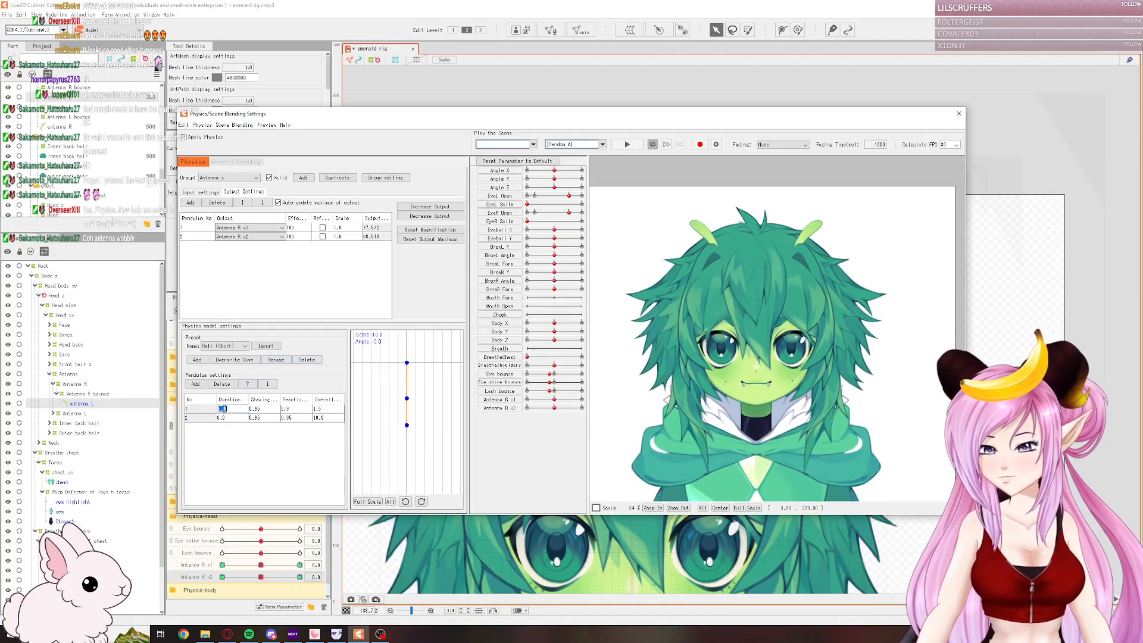
pyautogui.write('12')
pyautogui.press('Return')
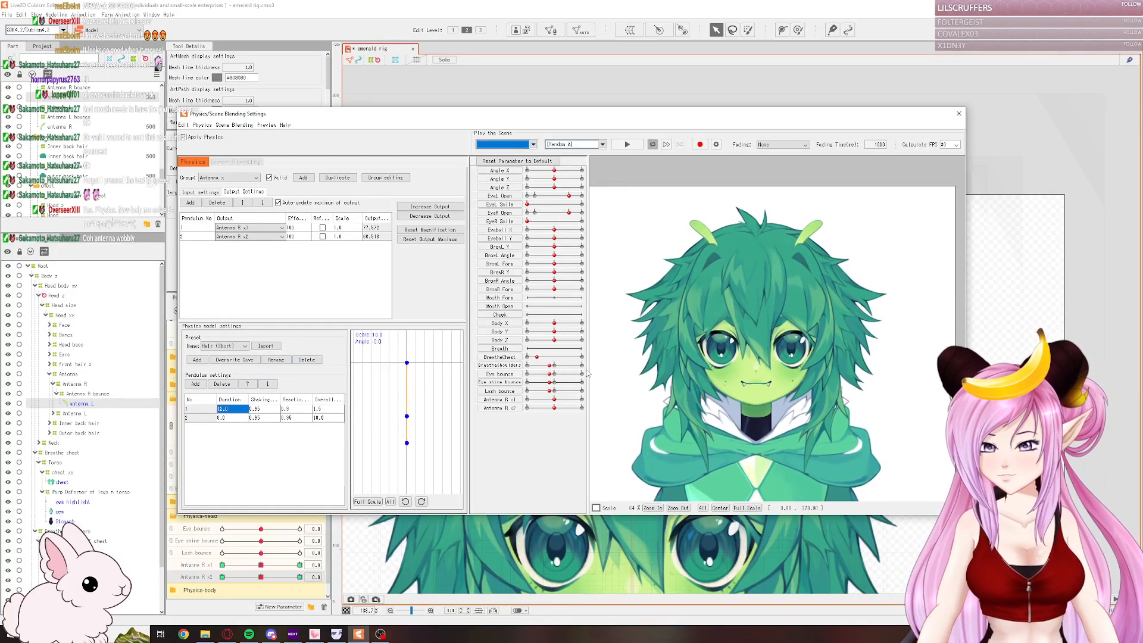
pyautogui.moveTo(893, 321); pyautogui.dragTo(584, 331)
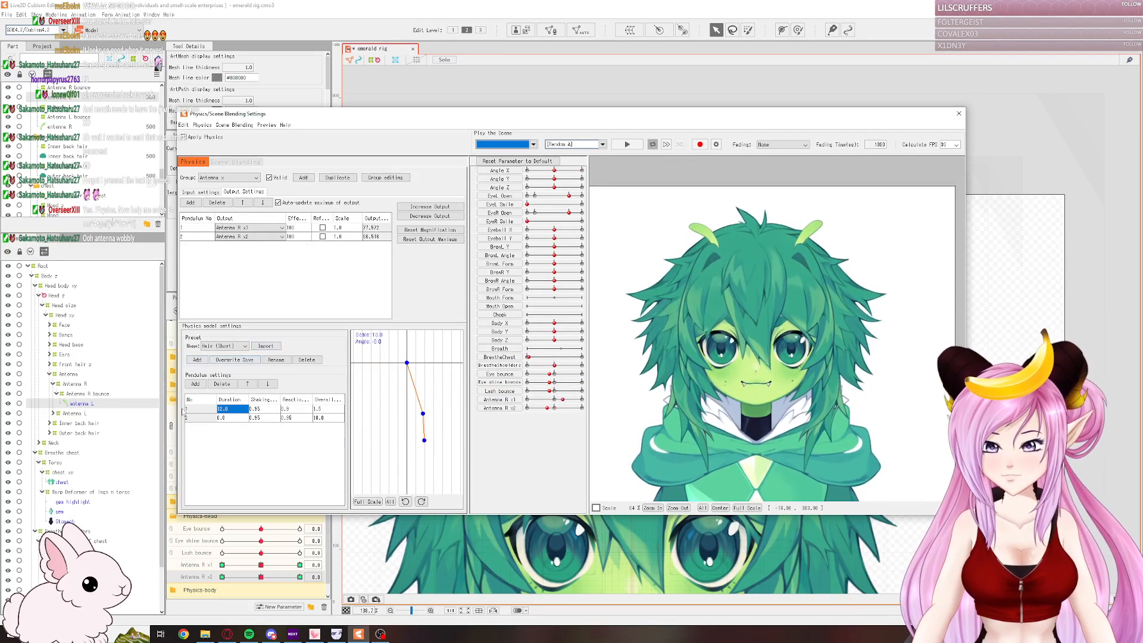
pyautogui.click(228, 424)
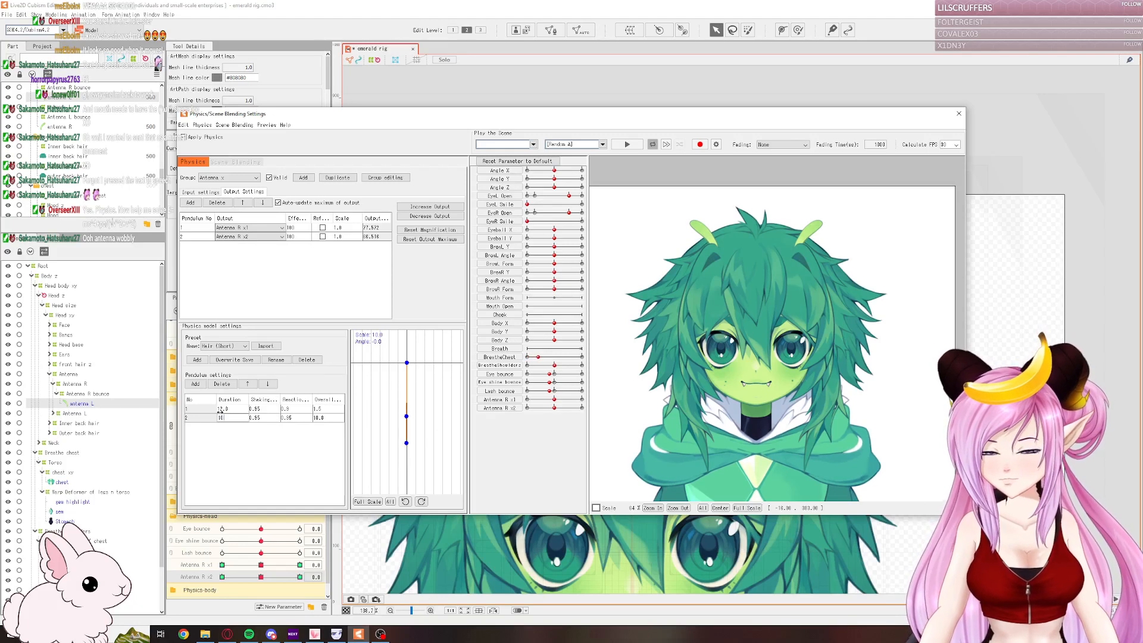
pyautogui.write('10')
pyautogui.press('Return')
pyautogui.moveTo(881, 334)
pyautogui.mouseDown()
pyautogui.moveTo(893, 333)
pyautogui.moveTo(518, 337)
pyautogui.moveTo(881, 336)
pyautogui.mouseUp()
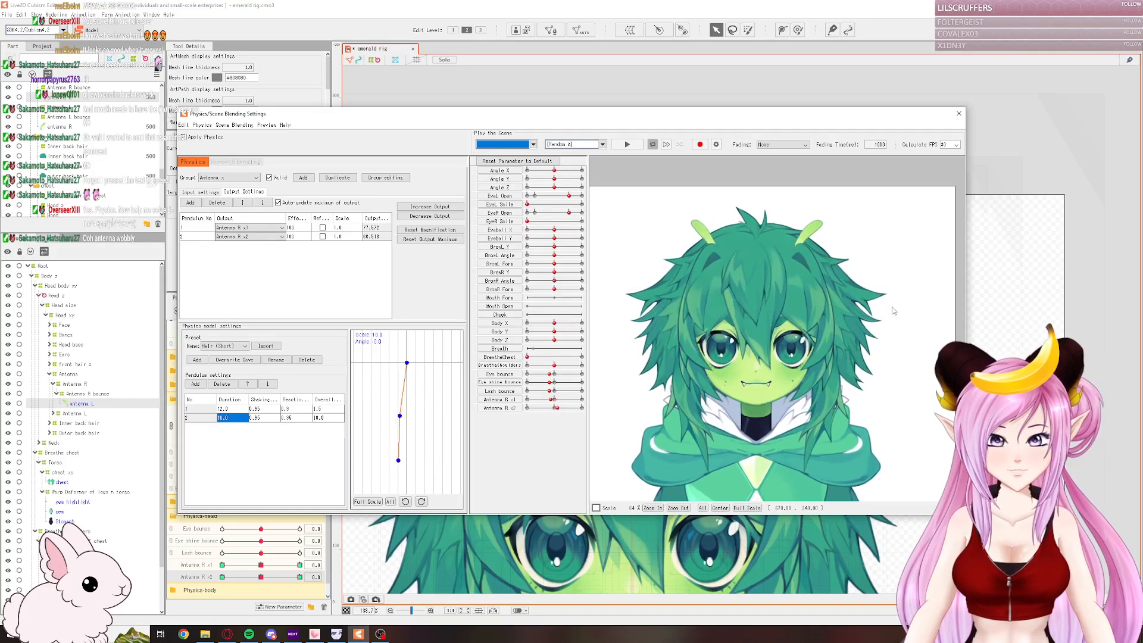
# - Set the first pendulum's duration to 10 and the second's to 8, test the swing, and close the physics settings
pyautogui.doubleClick(224, 409)
pyautogui.write('10')
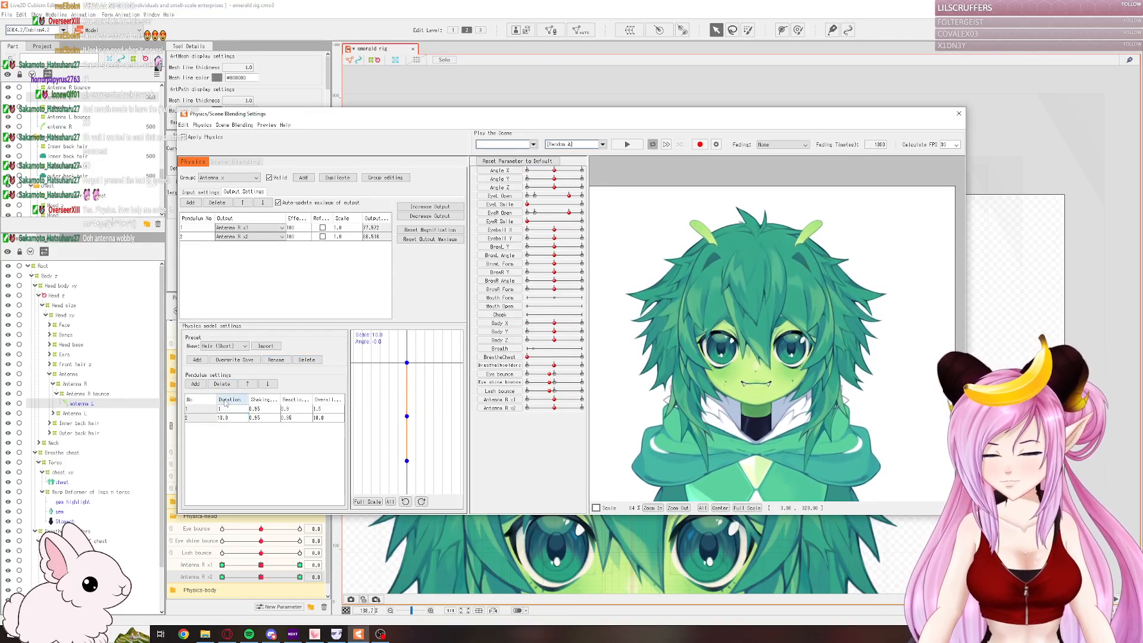
pyautogui.doubleClick(224, 418)
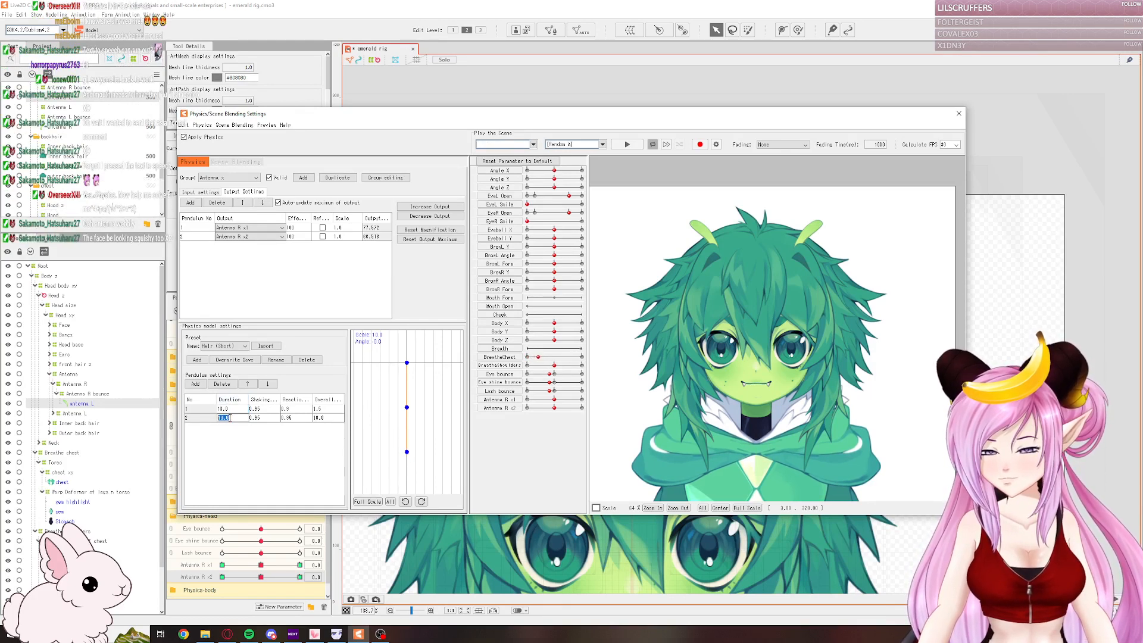
pyautogui.write('8')
pyautogui.press('Return')
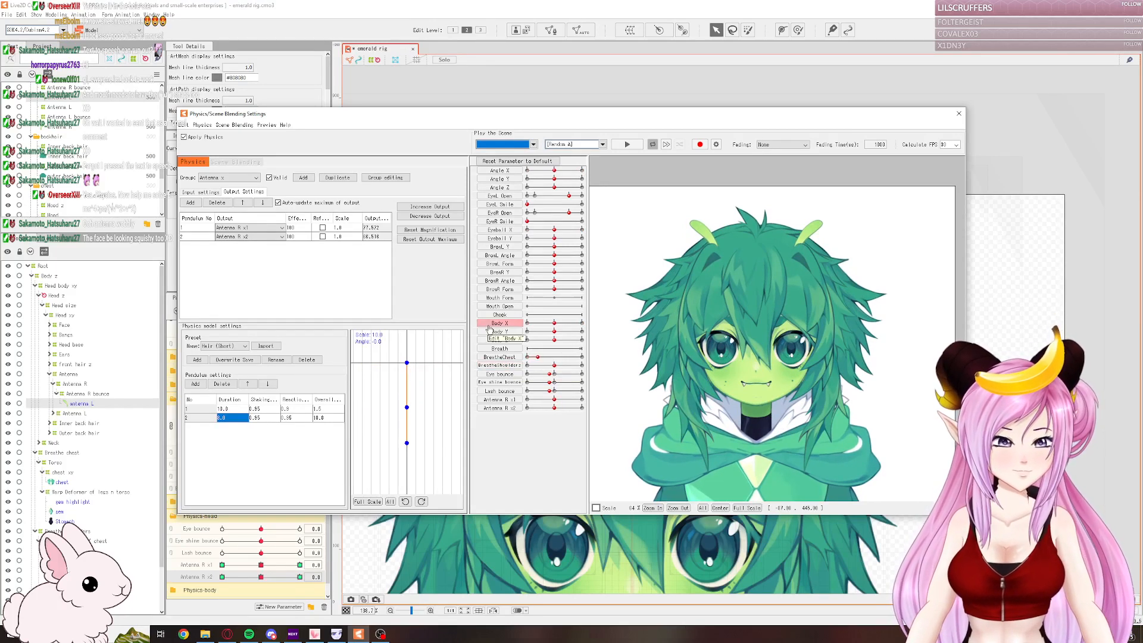
pyautogui.moveTo(715, 342); pyautogui.dragTo(927, 304)
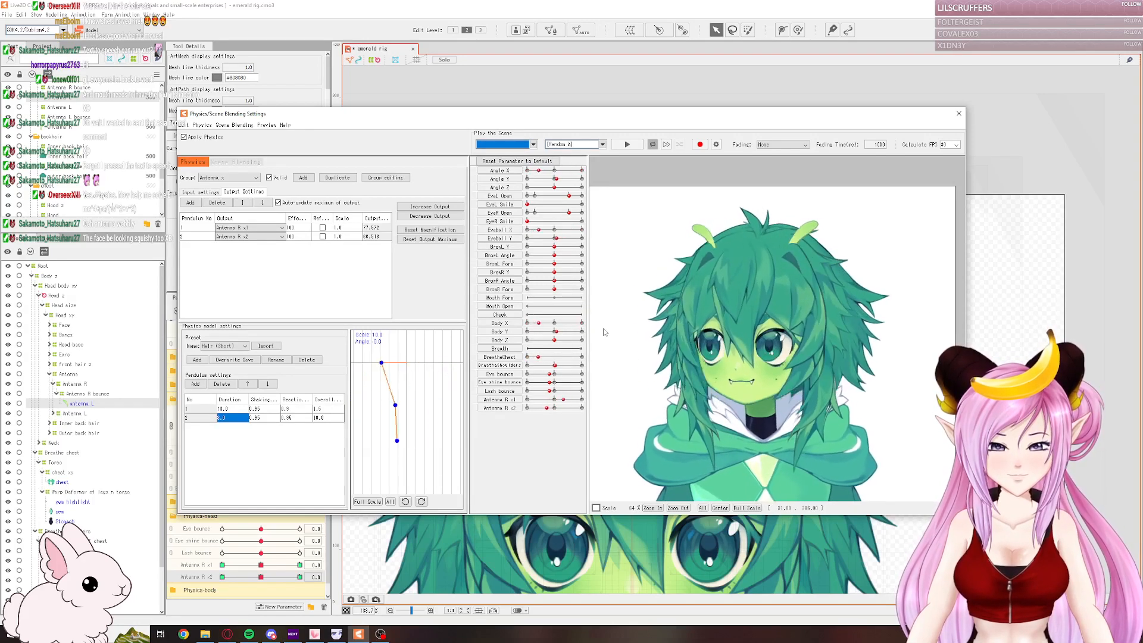
pyautogui.click(958, 115)
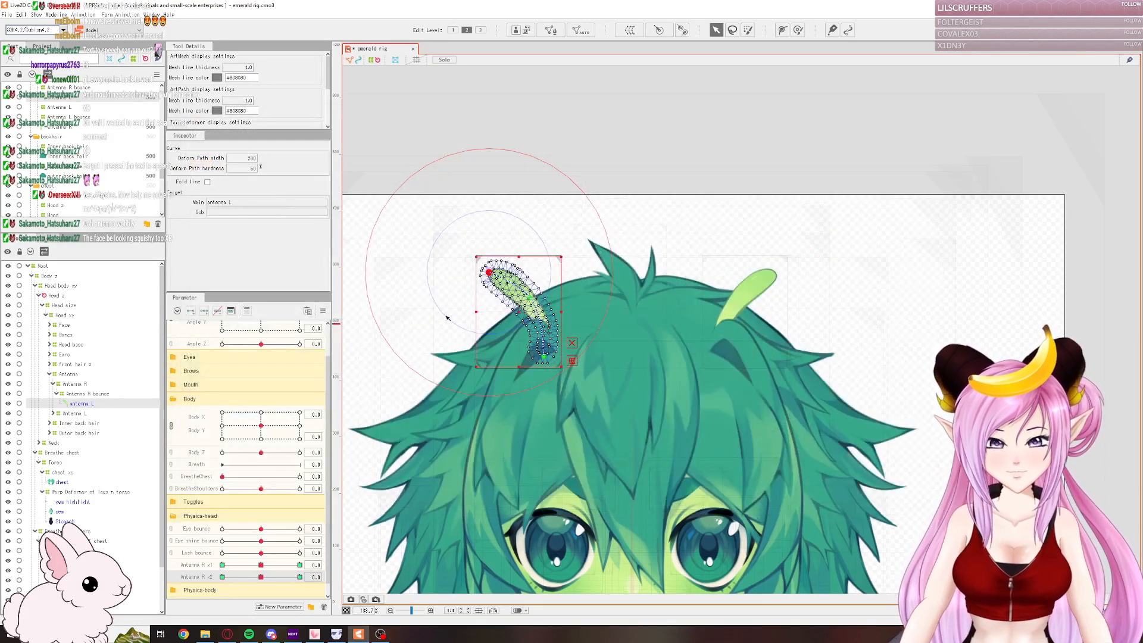
# - Create a new parameter named "Antenna y" with a range of -1 to 1 and blend shape left off
pyautogui.click(267, 609)
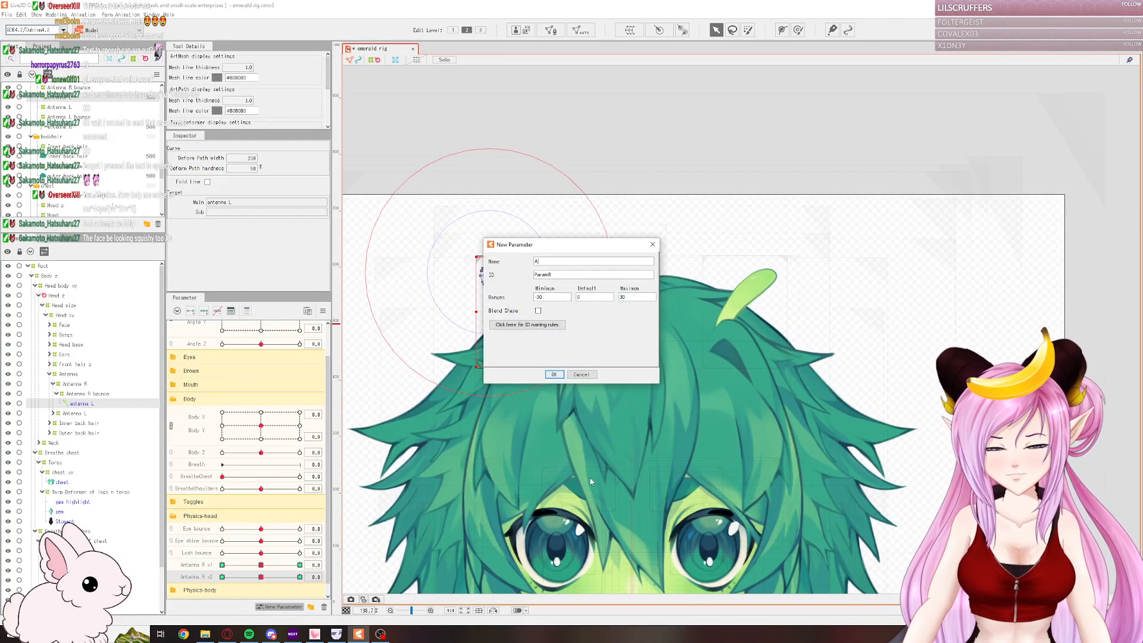
pyautogui.write('Antenna y')
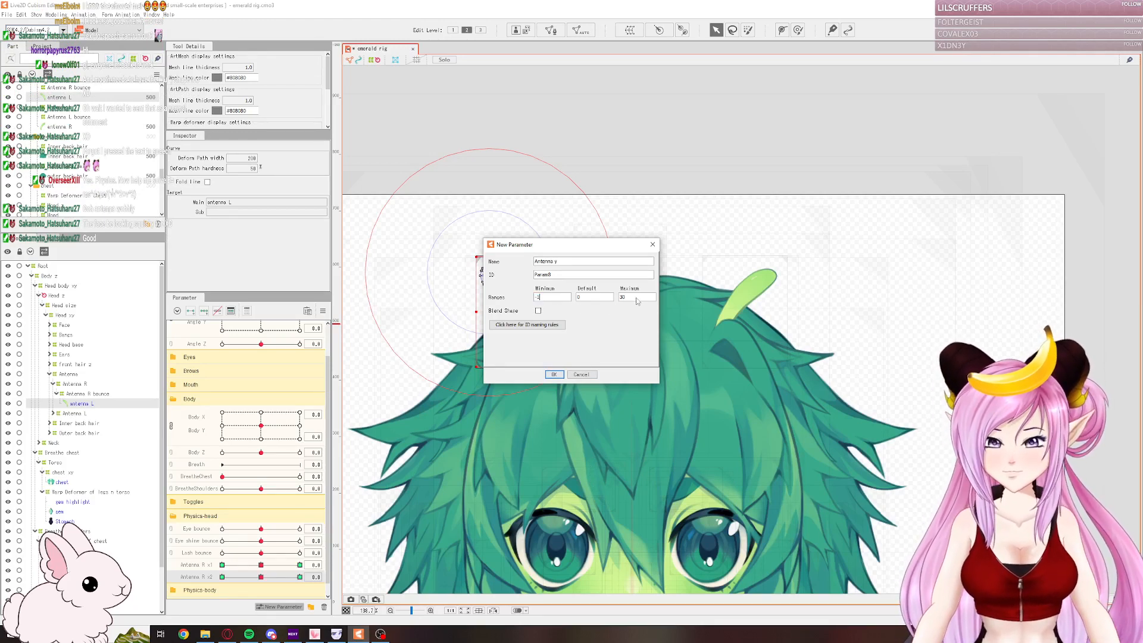
pyautogui.click(554, 375)
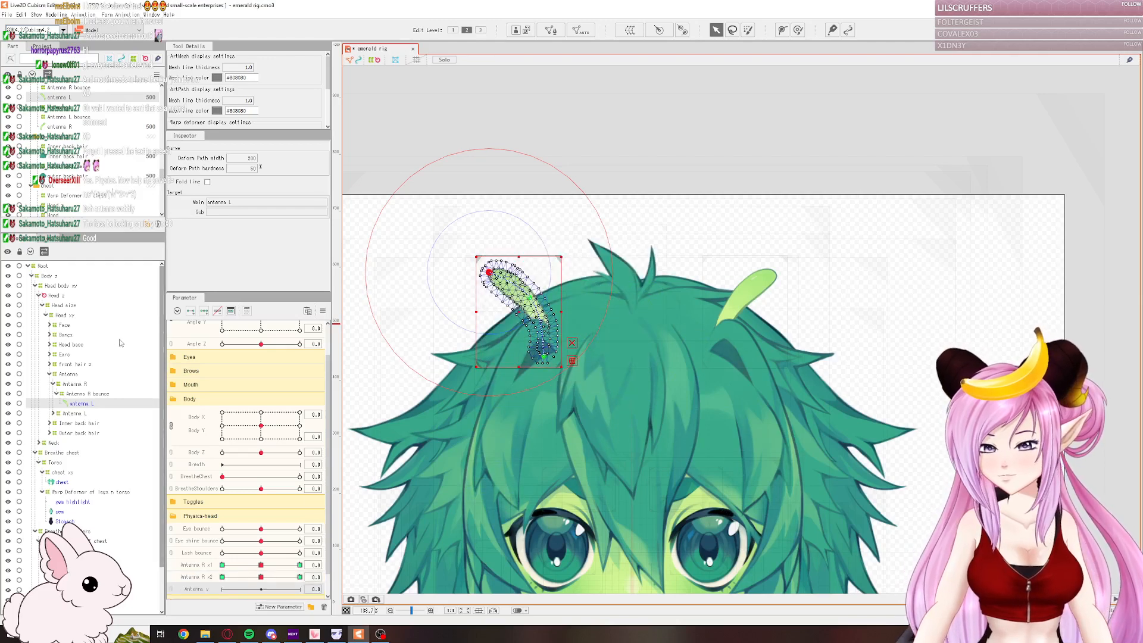
# - Add three keys on Antenna y to the Antenna R bounce deformer and reshape its upper outer points at 1
pyautogui.click(68, 395)
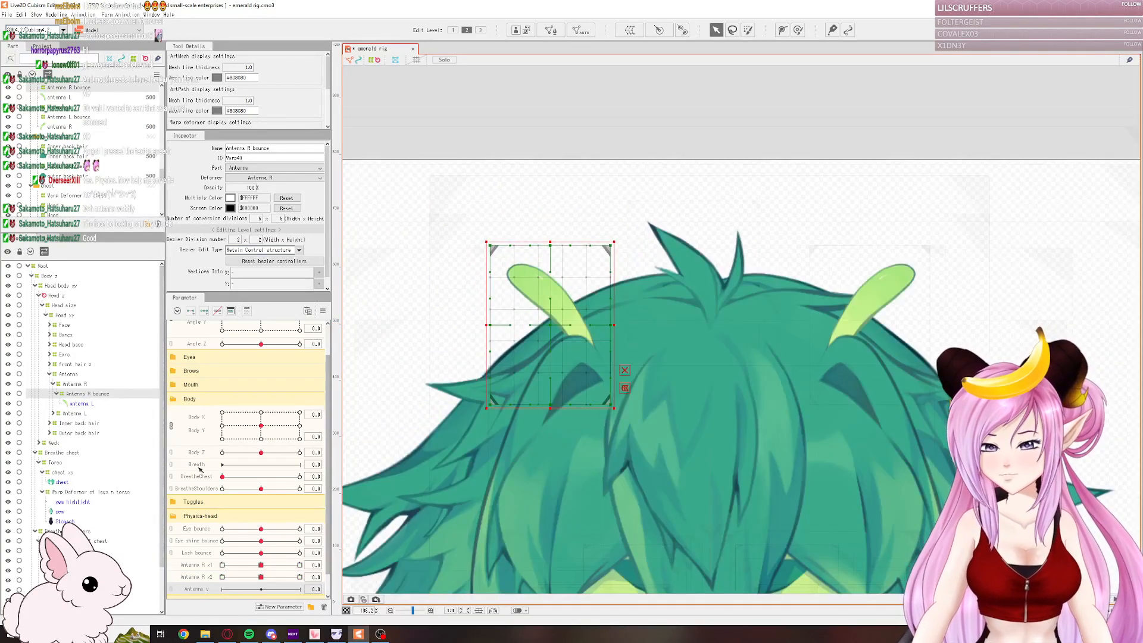
pyautogui.click(204, 313)
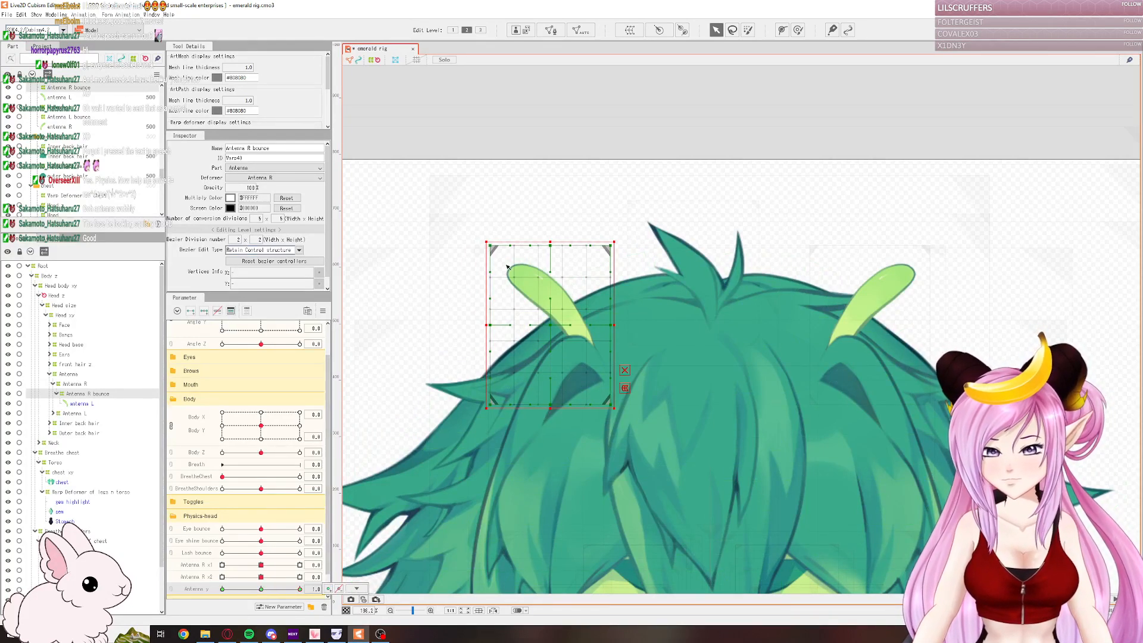
pyautogui.moveTo(488, 245); pyautogui.dragTo(548, 246)
pyautogui.moveTo(498, 328); pyautogui.dragTo(495, 306)
pyautogui.click(297, 589)
pyautogui.moveTo(297, 589)
pyautogui.mouseDown()
pyautogui.moveTo(266, 589)
pyautogui.moveTo(299, 589)
pyautogui.mouseUp()
# - Shape the Antenna R bounce deformer at -1 by pulling its upper and outer points inward and down, and return Antenna y to 0
pyautogui.click(222, 590)
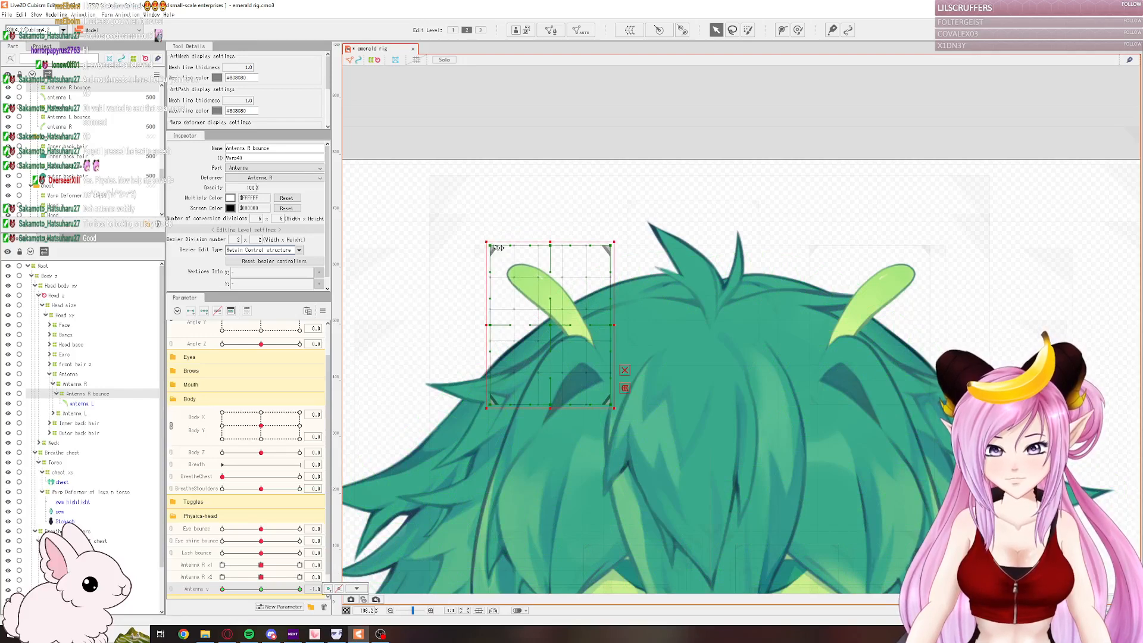
pyautogui.moveTo(499, 248); pyautogui.dragTo(499, 259)
pyautogui.moveTo(490, 325); pyautogui.dragTo(497, 336)
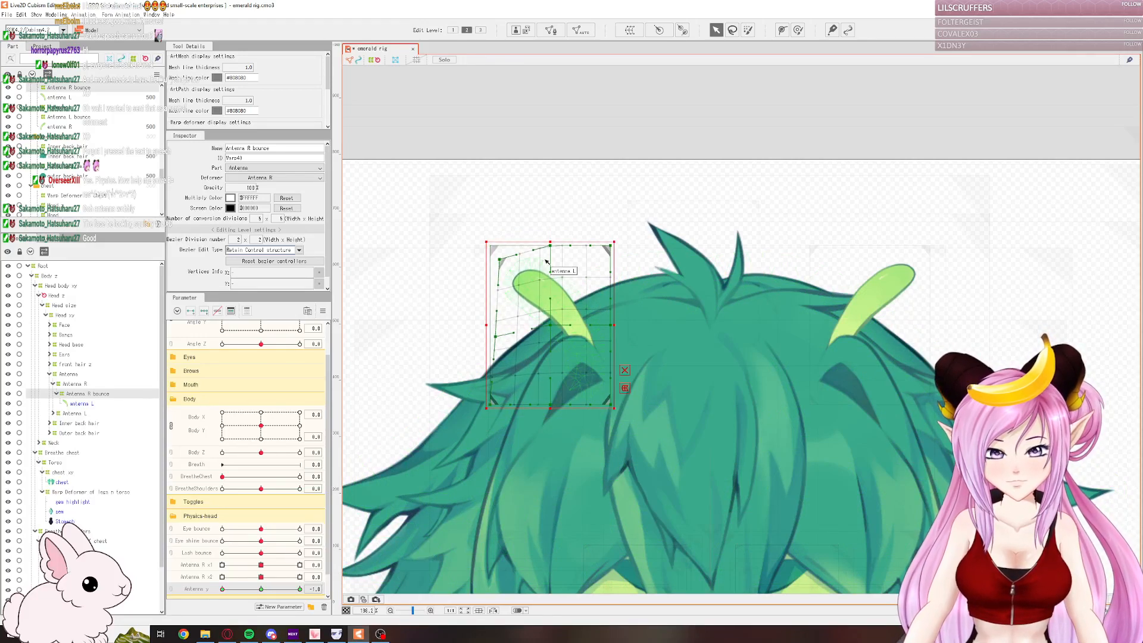
pyautogui.moveTo(554, 250); pyautogui.dragTo(564, 258)
pyautogui.moveTo(491, 261); pyautogui.dragTo(509, 273)
pyautogui.moveTo(223, 590); pyautogui.dragTo(135, 587)
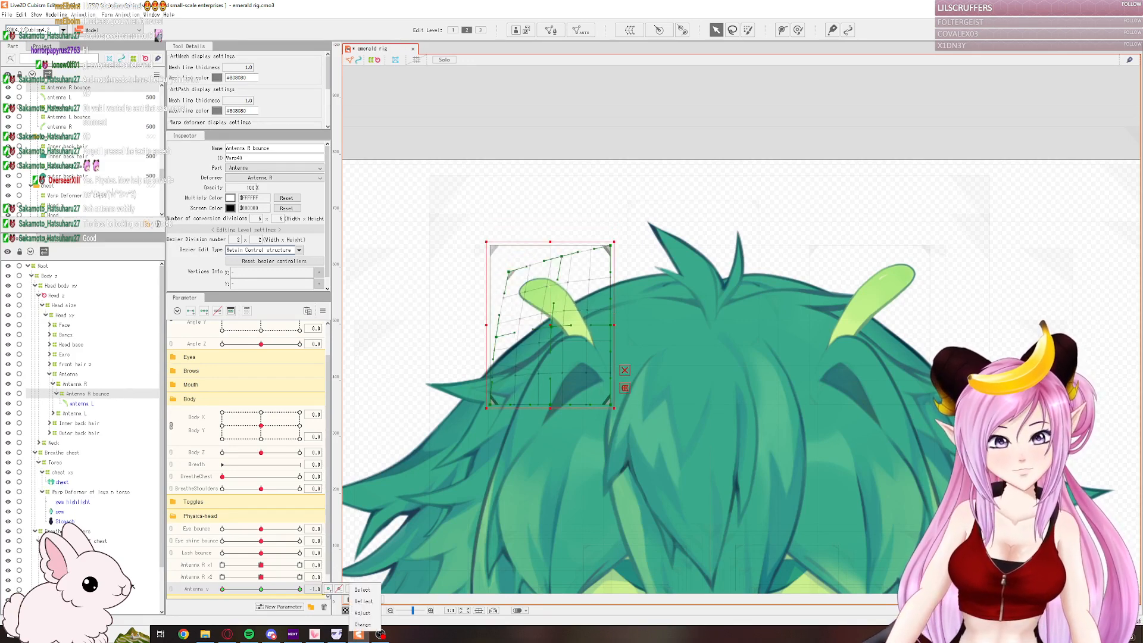
pyautogui.click(261, 589)
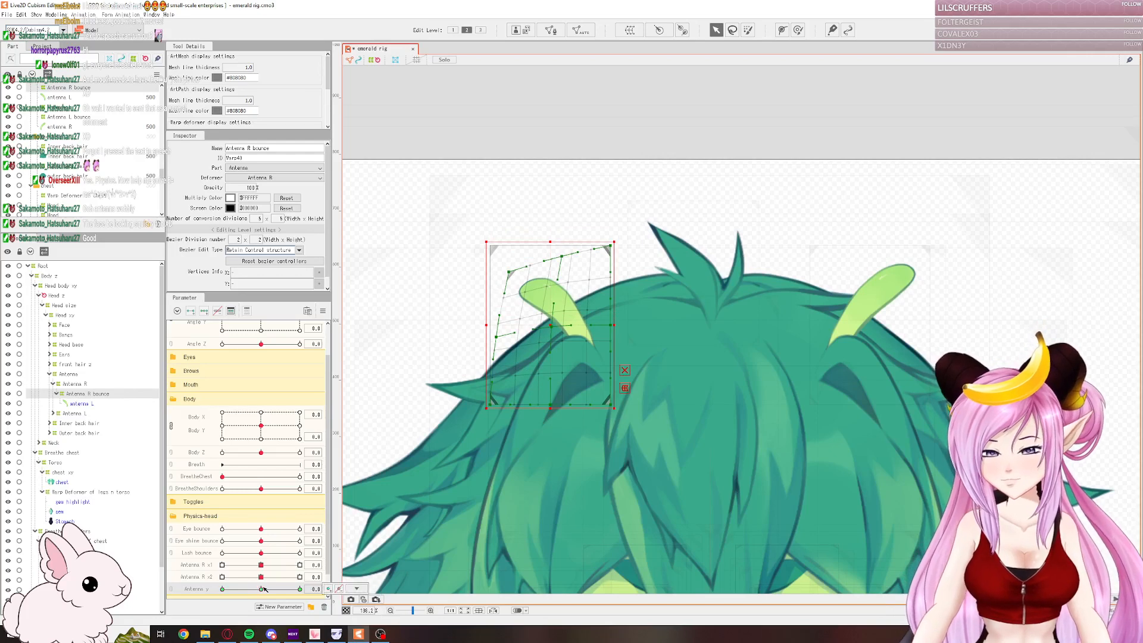
# - Open the physics settings and add a group named "Antenna y" with the Head Input and Hair (Short) presets
pyautogui.click(62, 15)
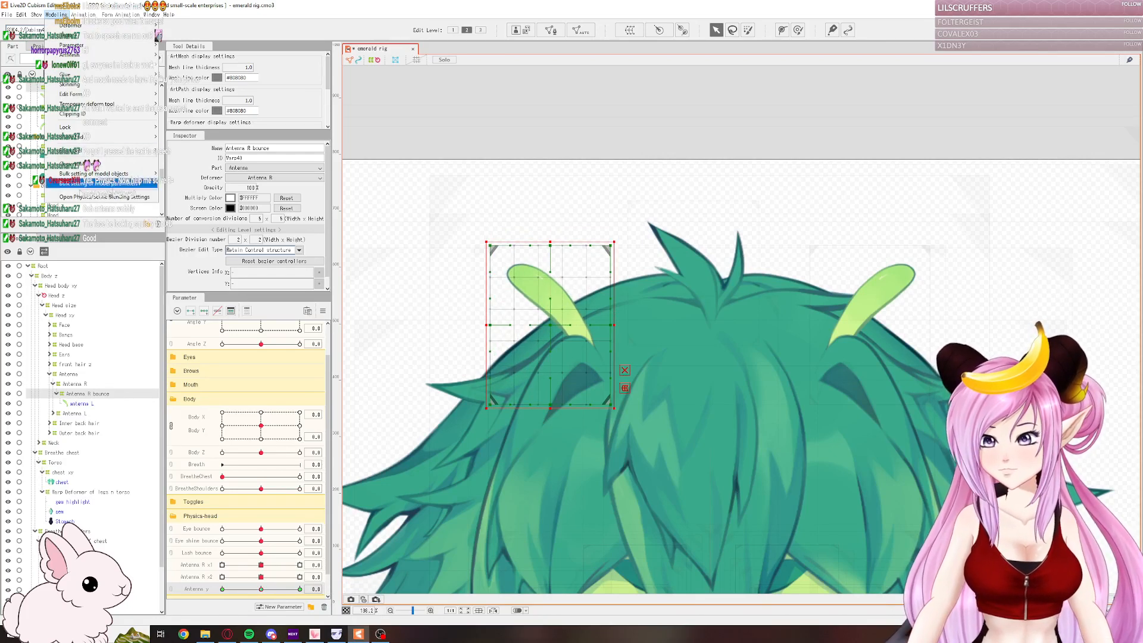
pyautogui.click(98, 195)
pyautogui.scroll(2, 791, 199)
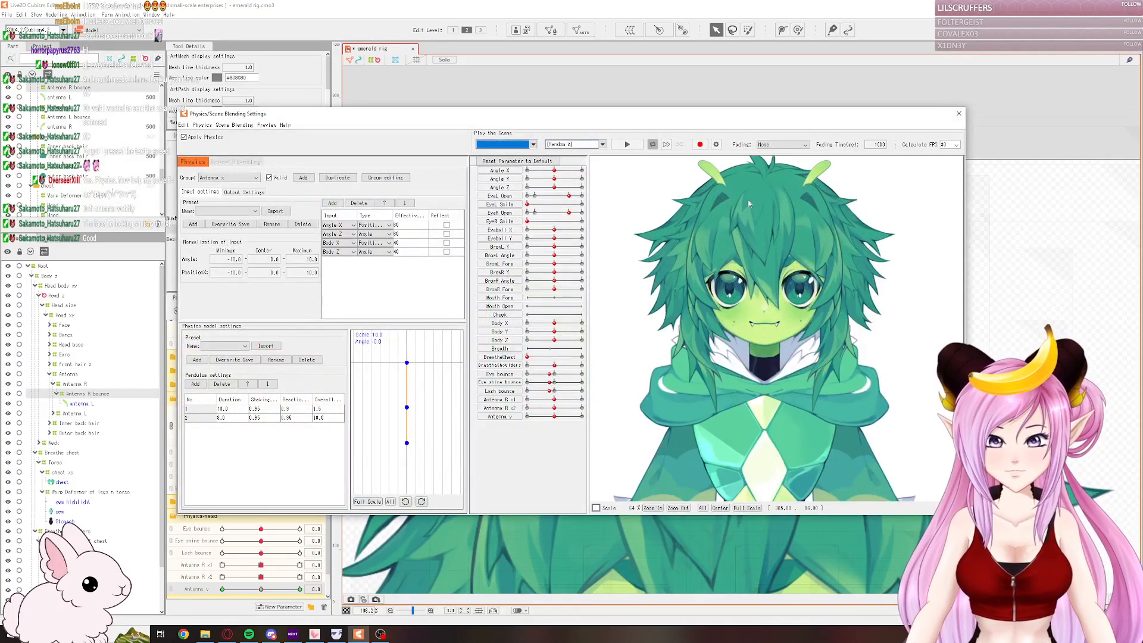
pyautogui.click(304, 178)
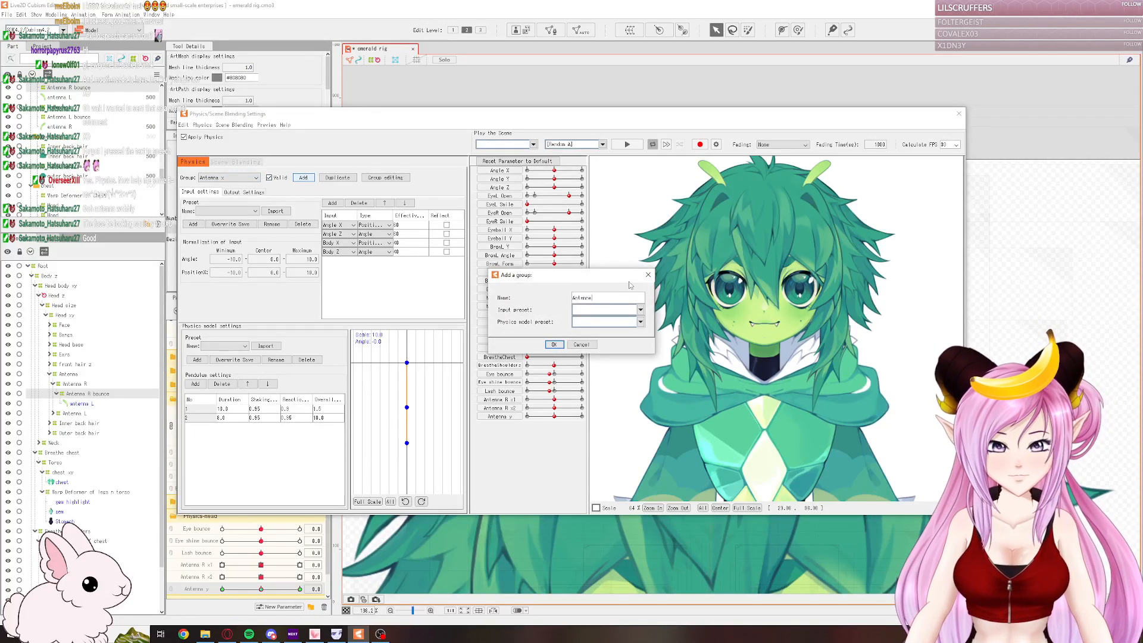
pyautogui.click(598, 310)
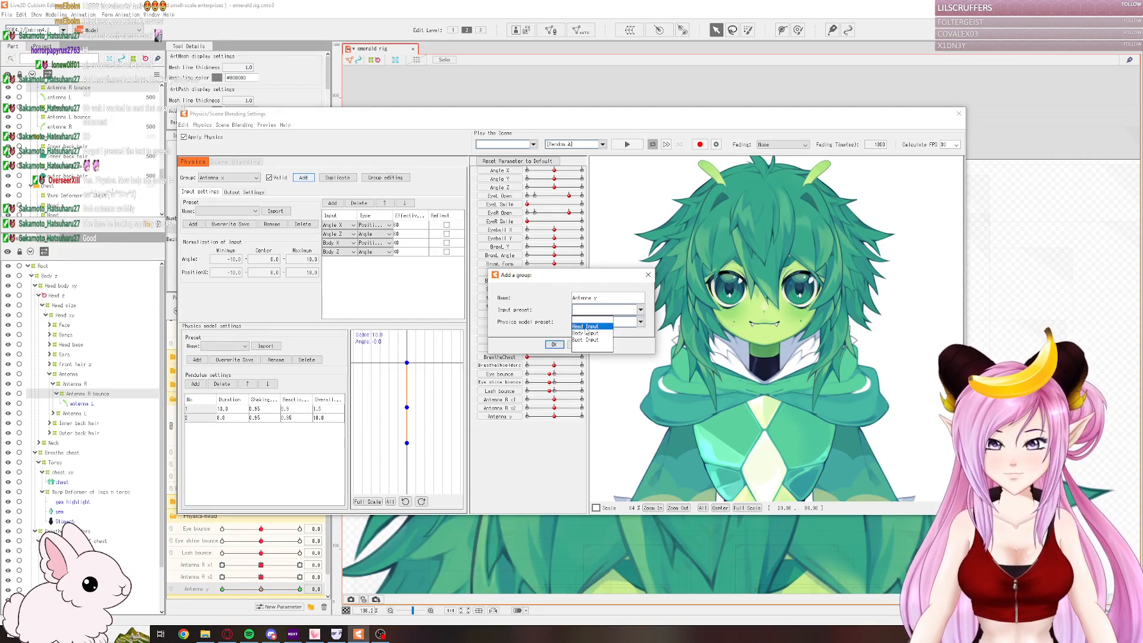
pyautogui.click(584, 327)
pyautogui.click(590, 323)
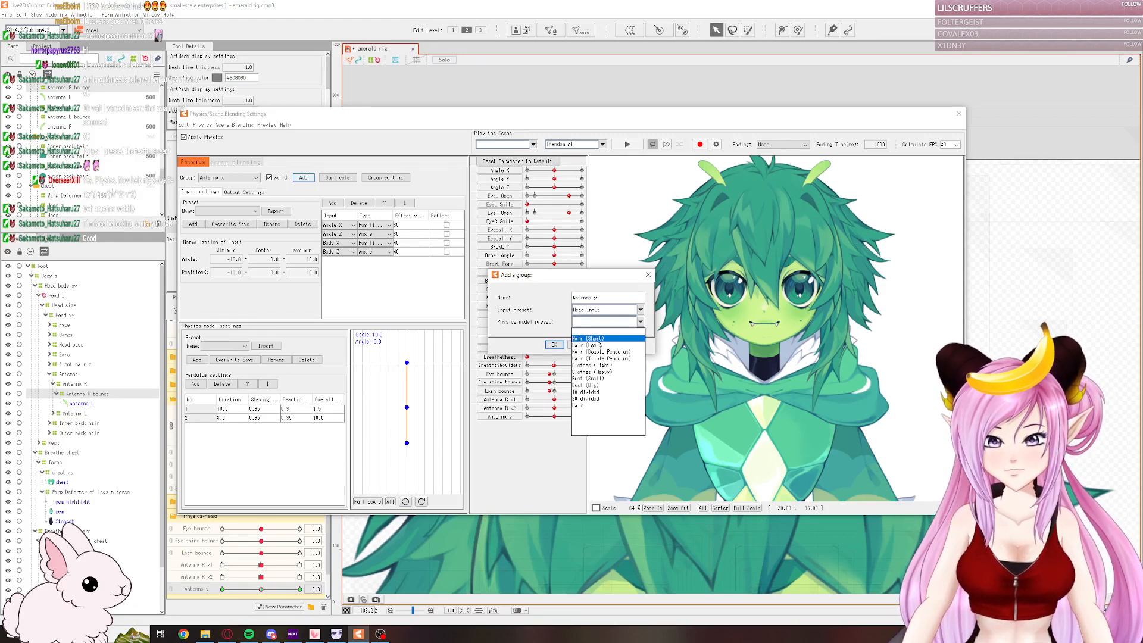
pyautogui.click(595, 339)
pyautogui.click(553, 344)
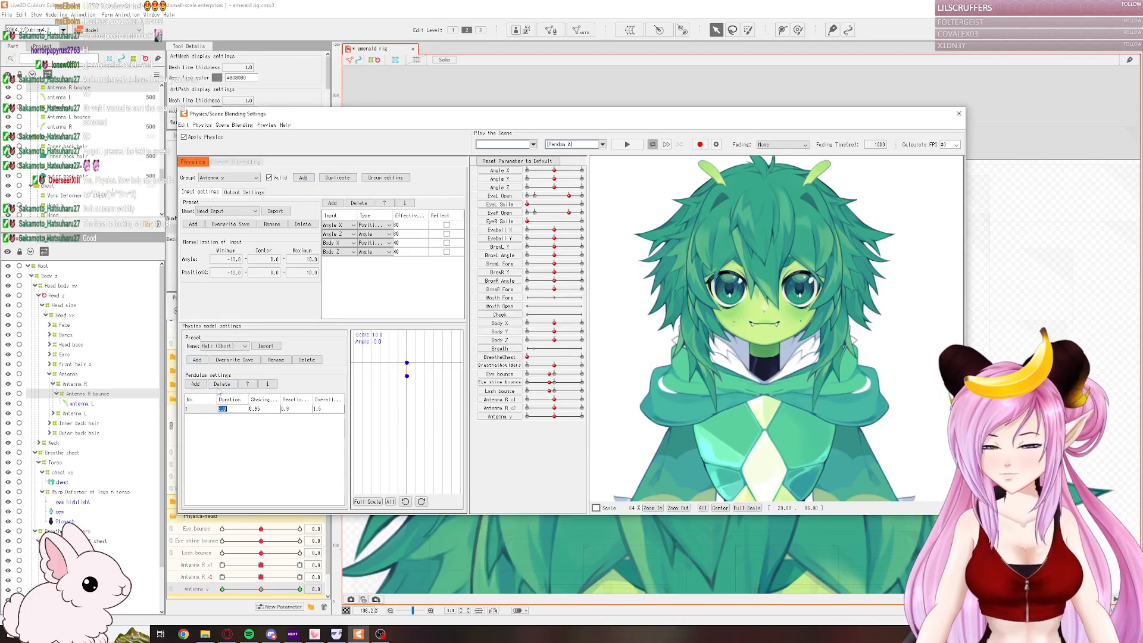
# - Set the Antenna y pendulum's duration to 8 and switch the group's two position inputs to Angle Y and Body Y
pyautogui.write('8')
pyautogui.press('Return')
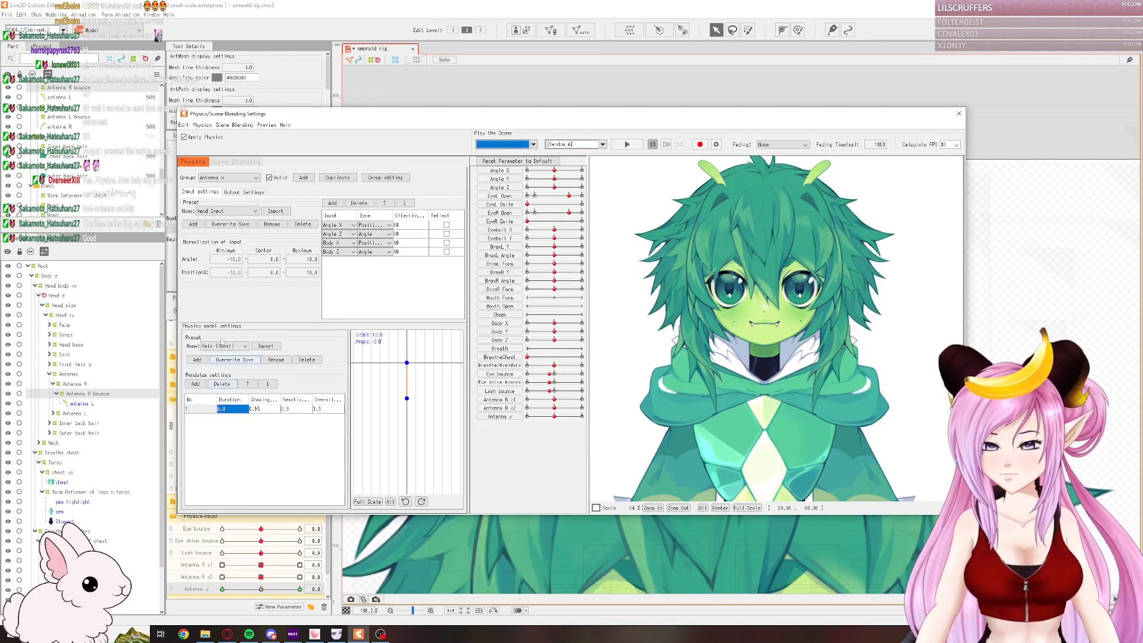
pyautogui.click(350, 226)
pyautogui.click(342, 234)
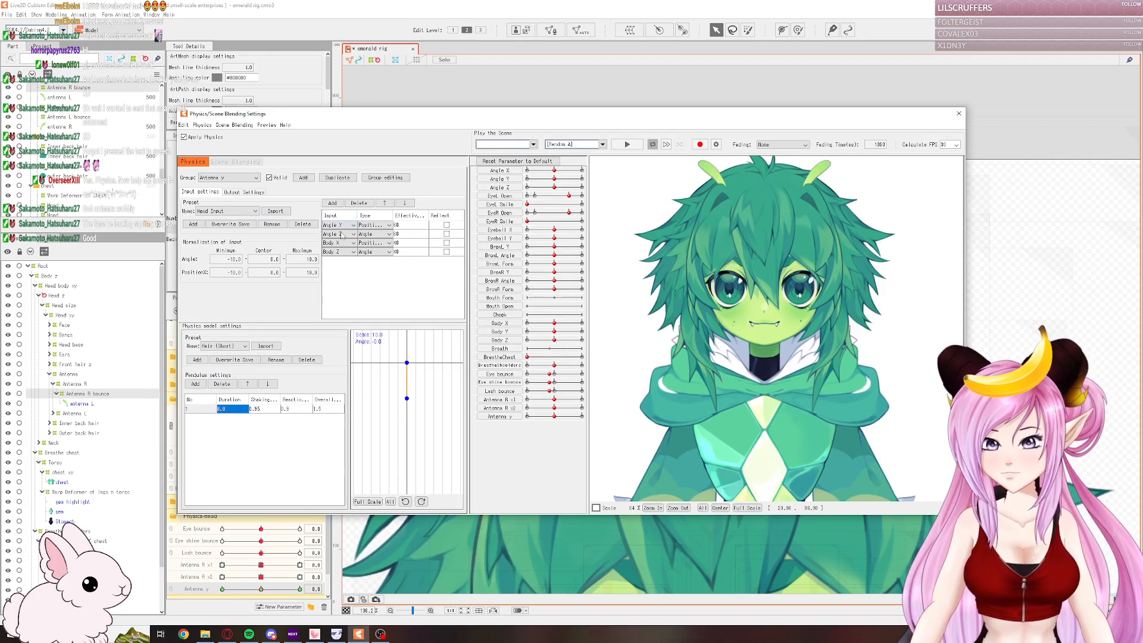
pyautogui.click(352, 243)
pyautogui.scroll(3, 340, 274)
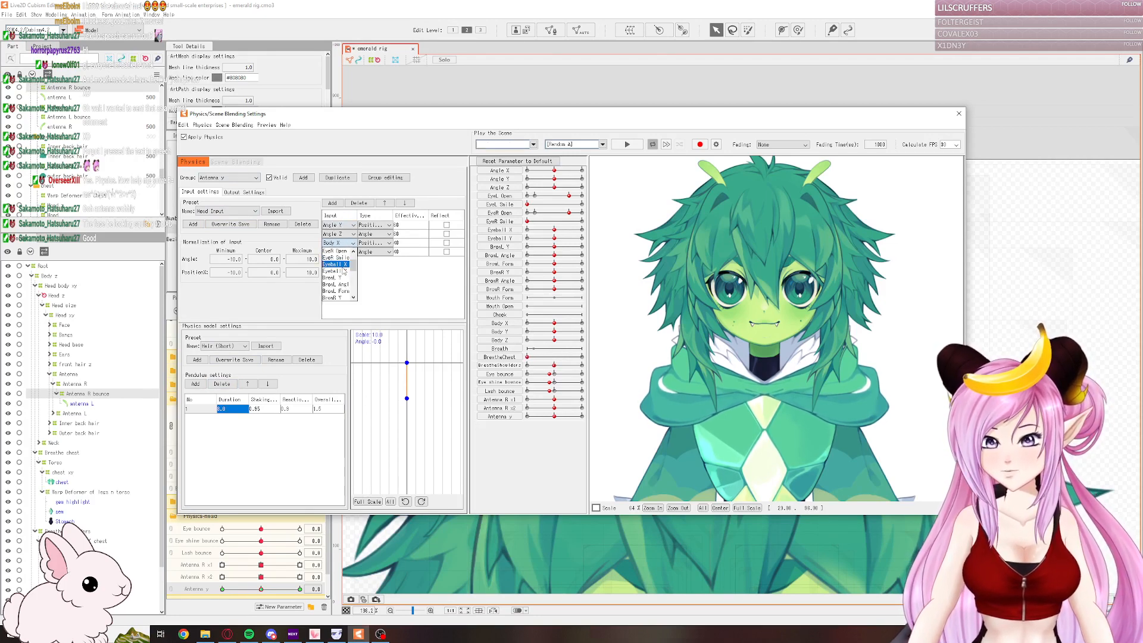
pyautogui.scroll(-2, 341, 278)
pyautogui.click(335, 298)
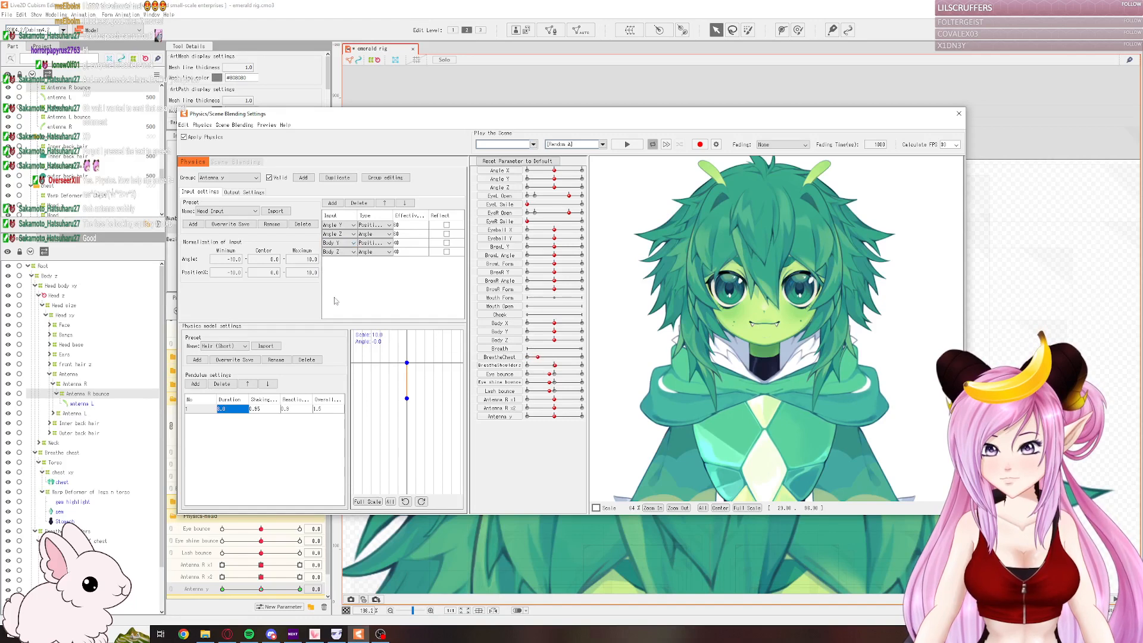
# - Add the Antenna y parameter as the group's output, test the bounce in the preview, and close the physics settings
pyautogui.click(251, 192)
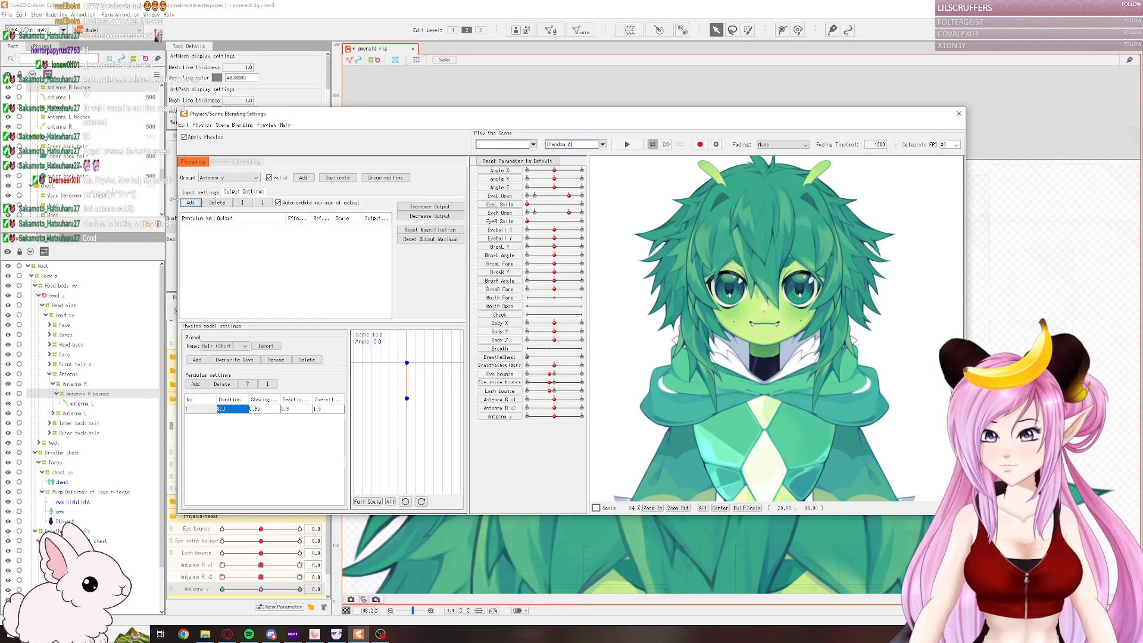
pyautogui.click(193, 202)
pyautogui.scroll(-1, 604, 394)
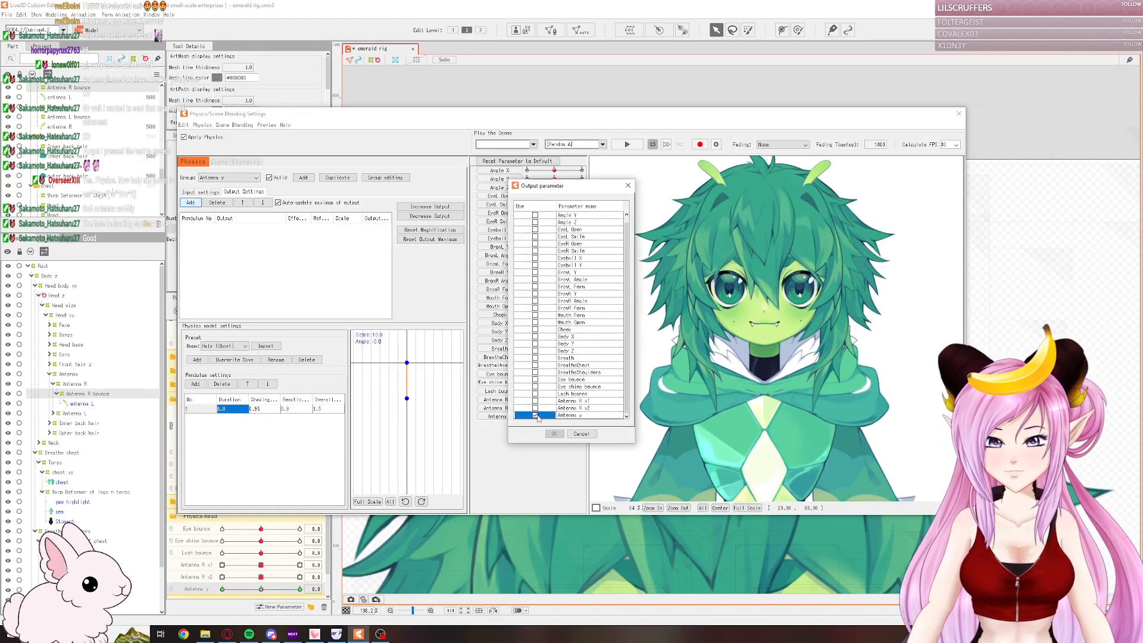
pyautogui.click(553, 433)
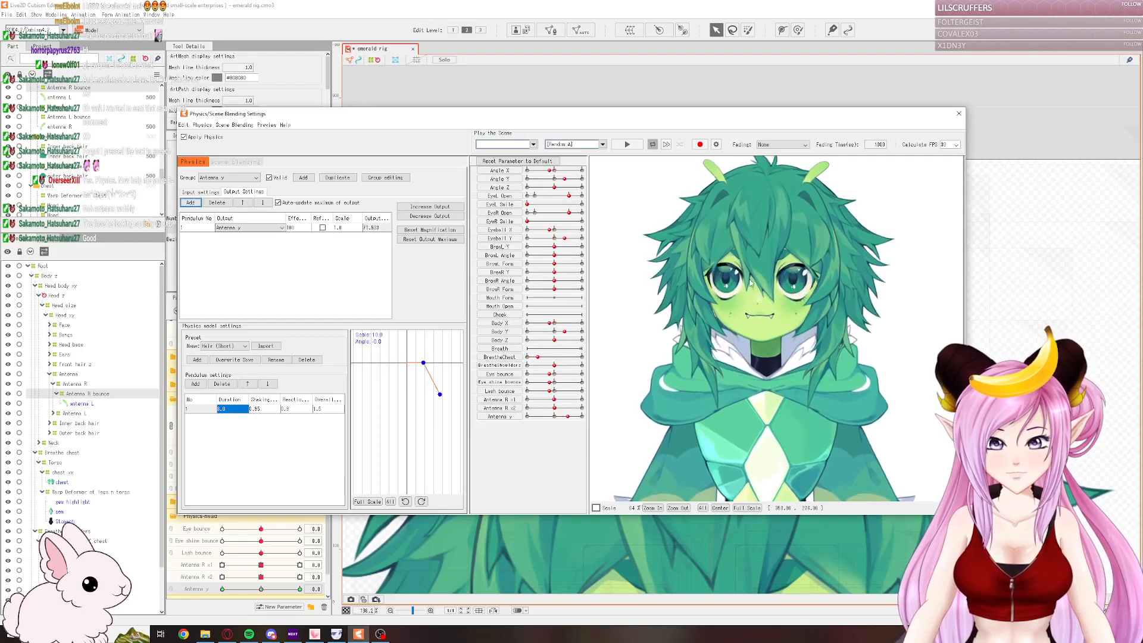
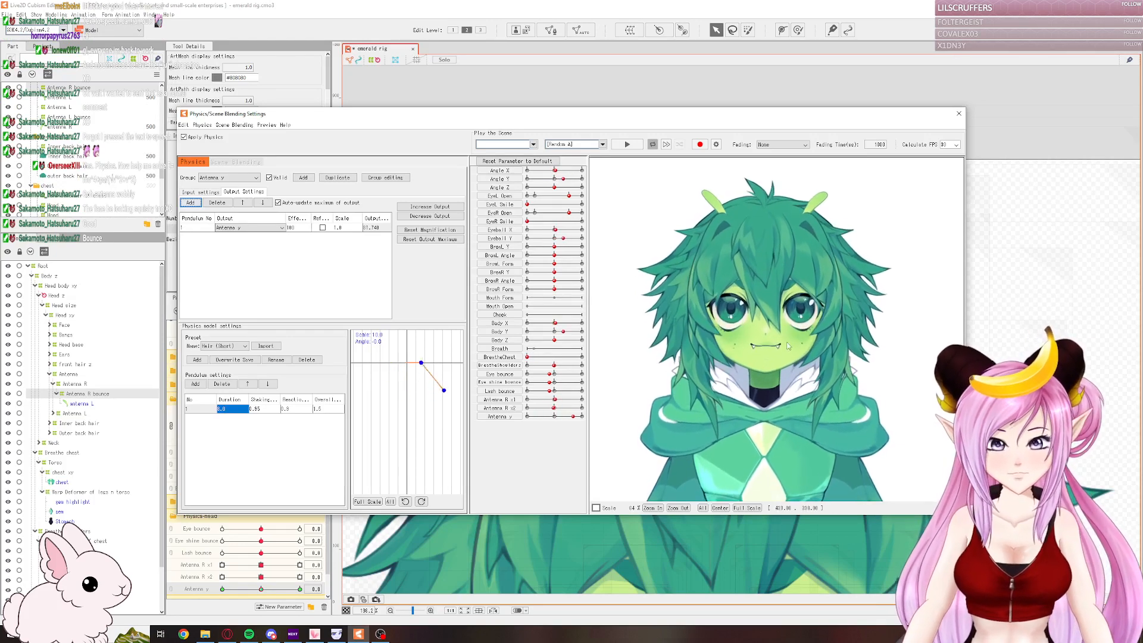
pyautogui.click(959, 113)
pyautogui.scroll(-6, 708, 255)
pyautogui.scroll(3, 810, 298)
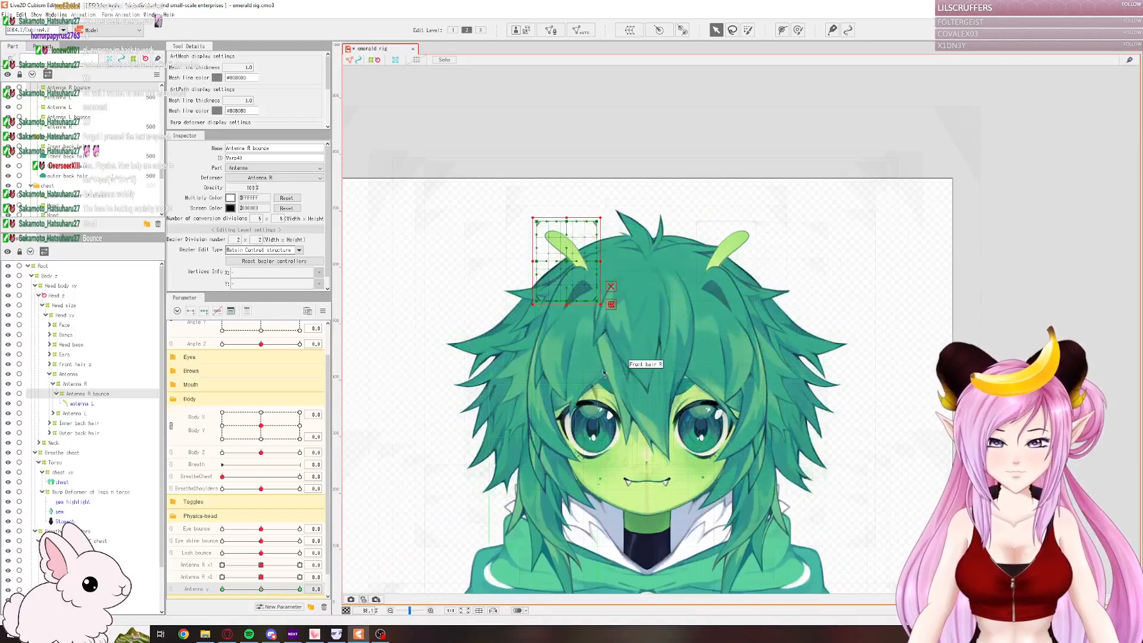
pyautogui.scroll(-3, 694, 266)
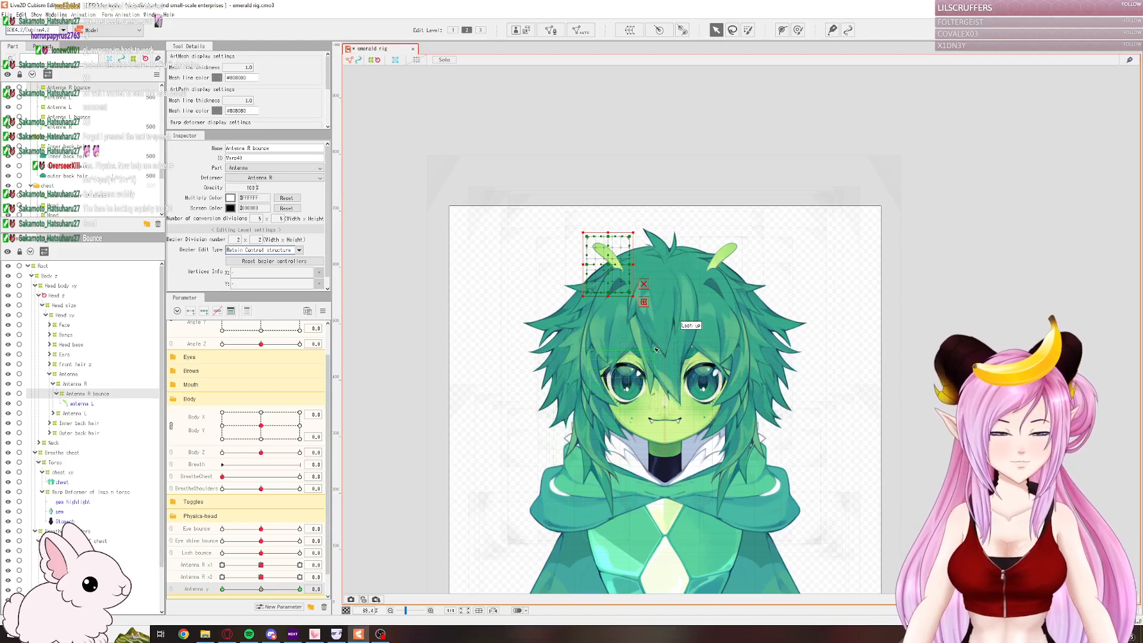
pyautogui.scroll(4, 655, 350)
pyautogui.scroll(-4, 655, 350)
pyautogui.scroll(3, 590, 467)
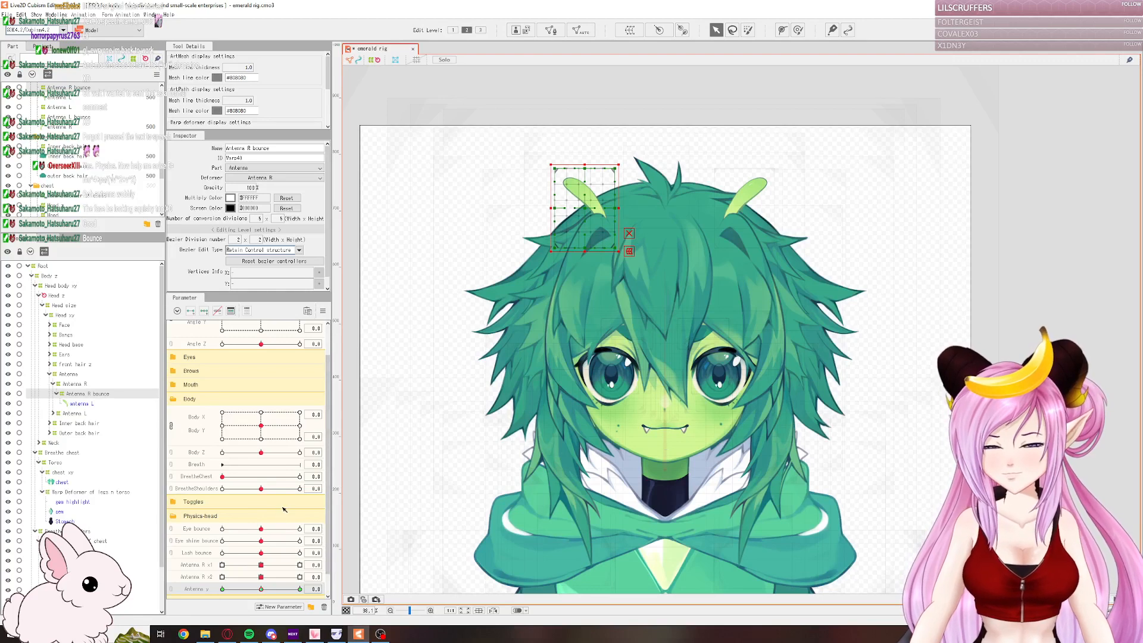
pyautogui.scroll(-2, 632, 344)
pyautogui.scroll(2, 748, 235)
pyautogui.scroll(-2, 189, 588)
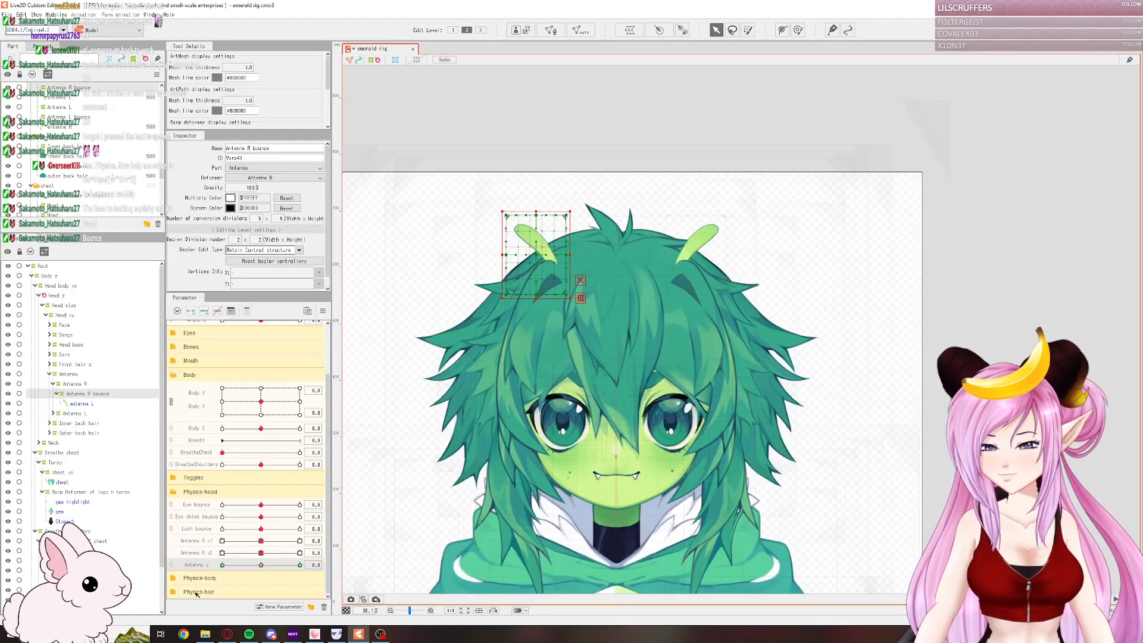
# - Create two new parameters named "Antenna L x1" and "Antenna L x2", each with a range of -1 to 1
pyautogui.click(280, 607)
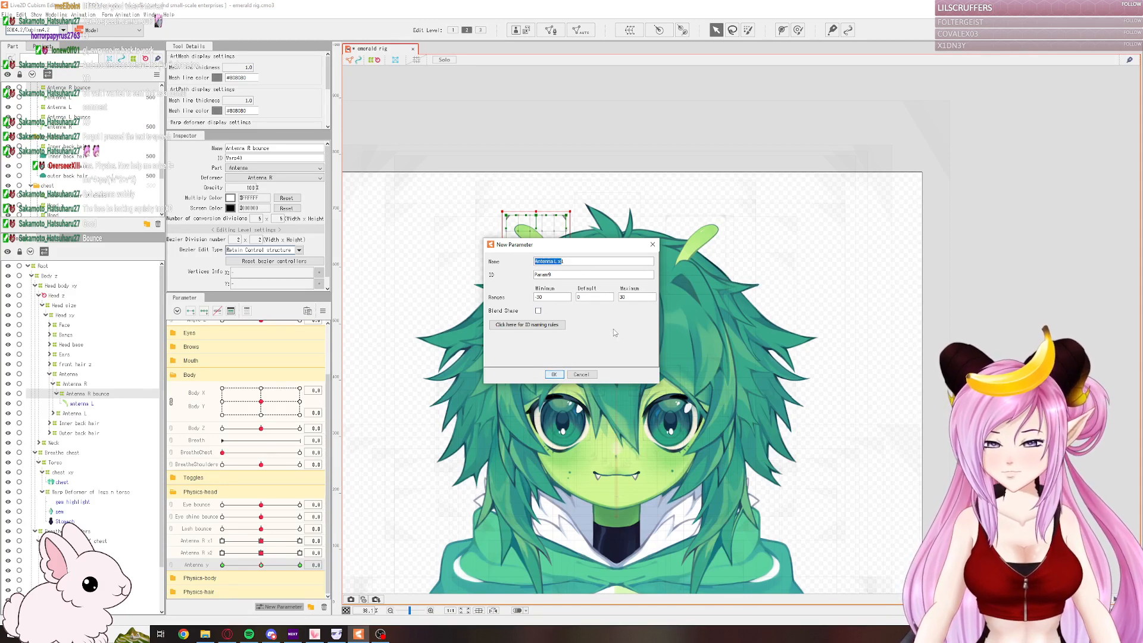
pyautogui.doubleClick(558, 297)
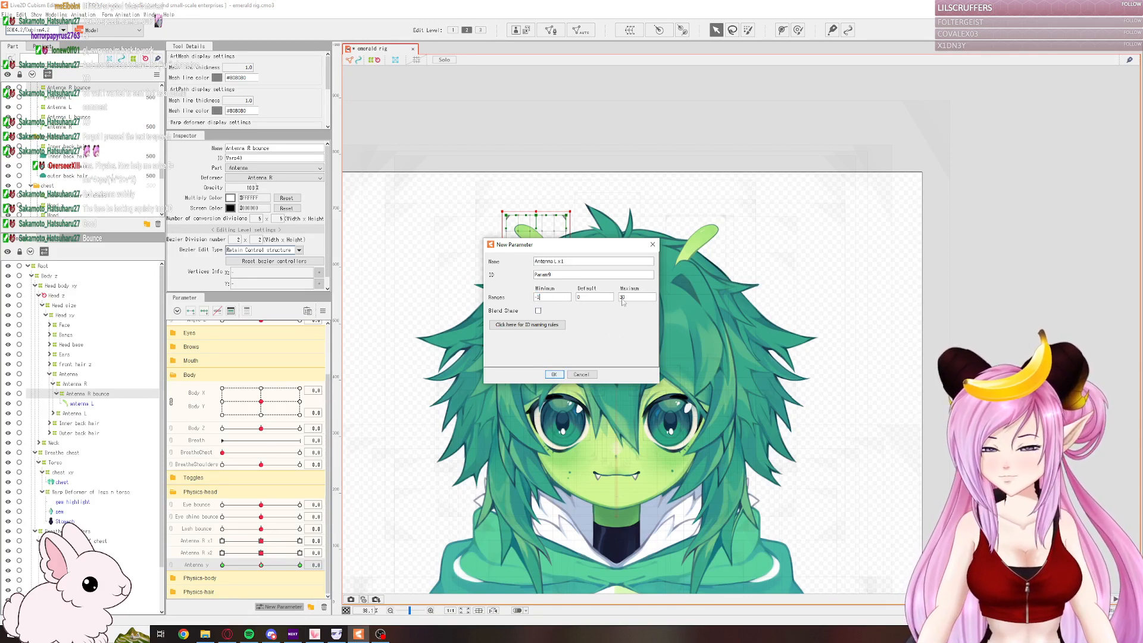
pyautogui.click(551, 376)
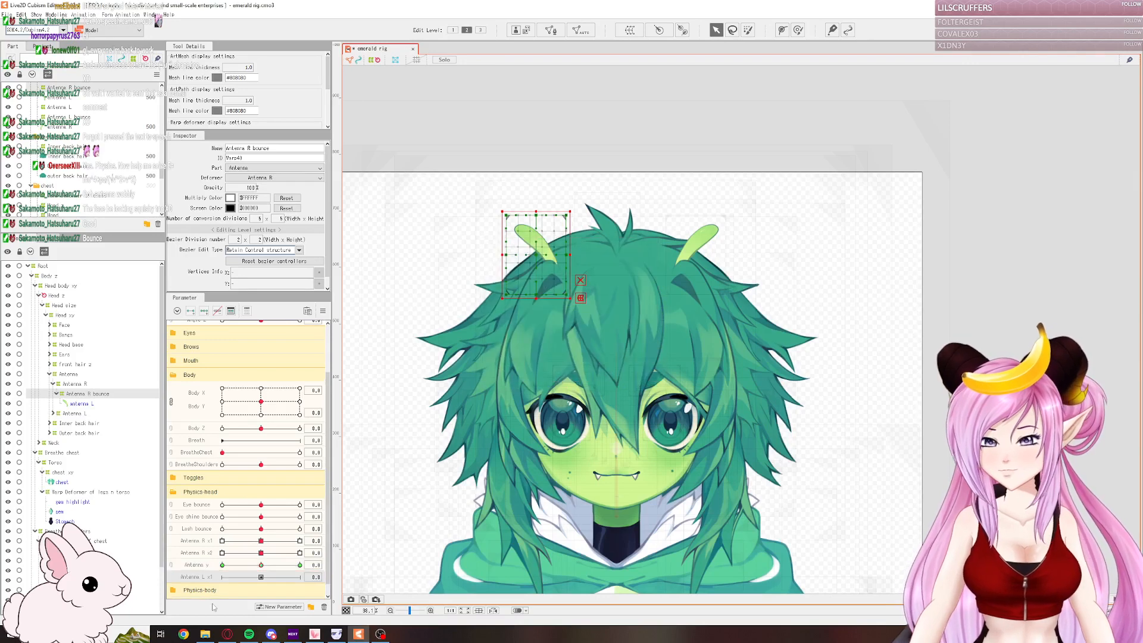
pyautogui.click(284, 608)
pyautogui.write('Antenna L x')
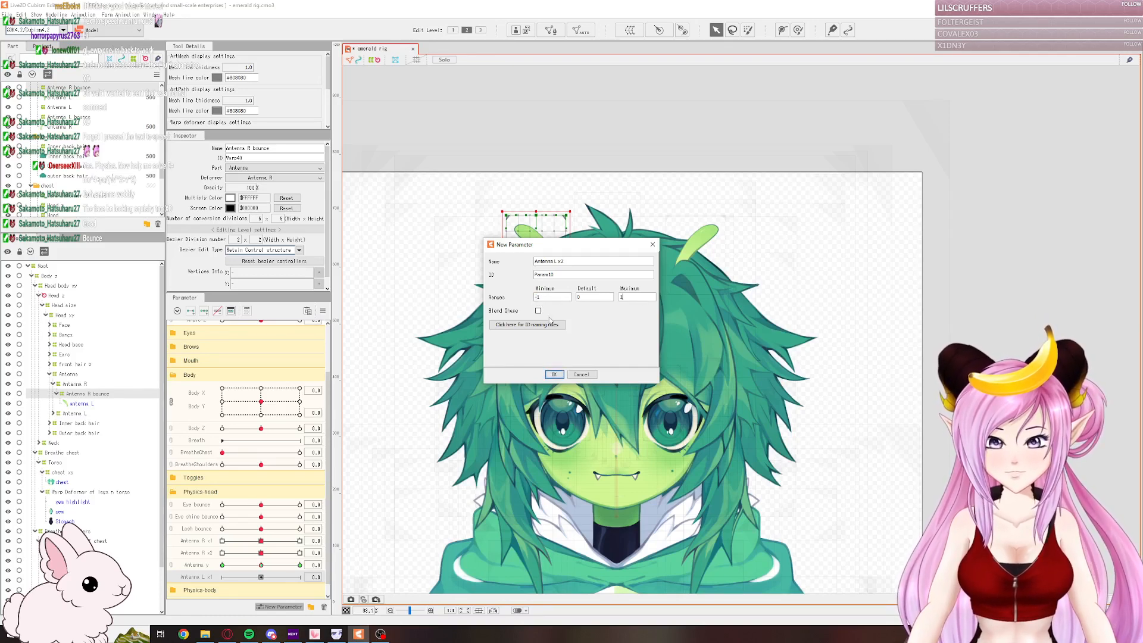
pyautogui.click(557, 375)
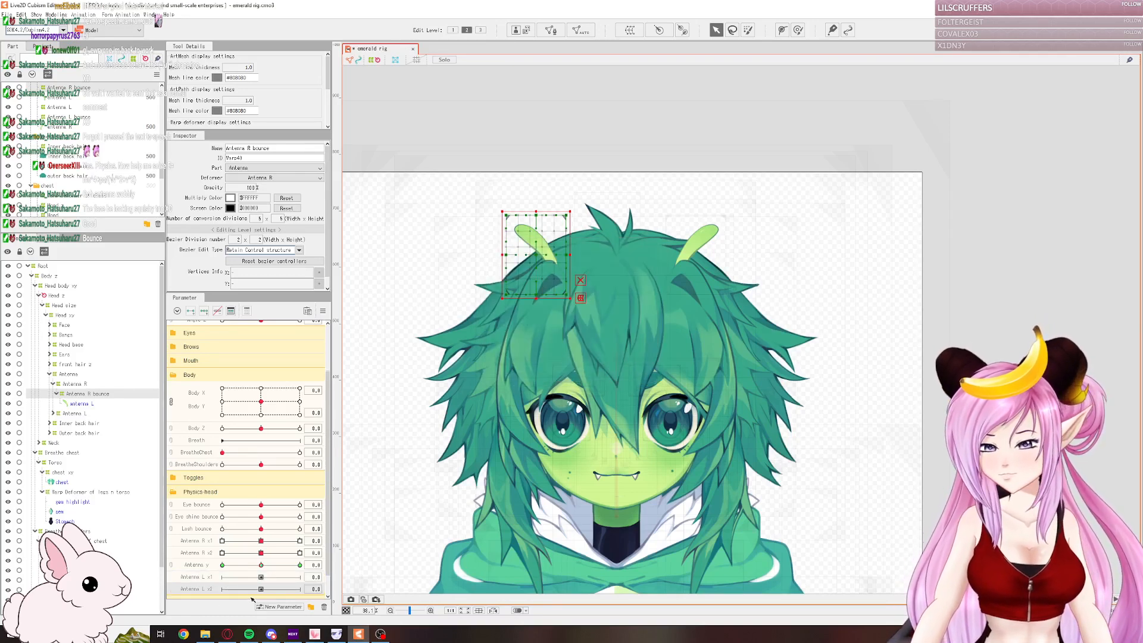
# - Create a new parameter named "Antenna L y" with blend shape left off
pyautogui.click(276, 606)
pyautogui.write('Antenna L x')
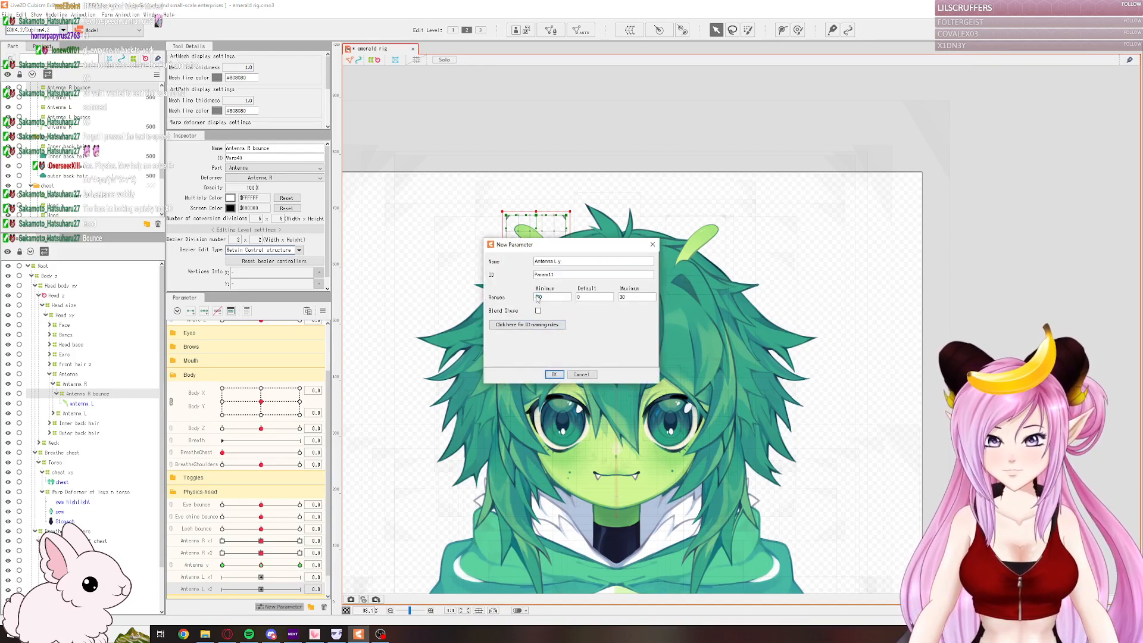
pyautogui.click(552, 375)
# - Place a three-point deform path on the antenna R mesh under Antenna L bounce, running from its base through the middle to the tip
pyautogui.click(204, 569)
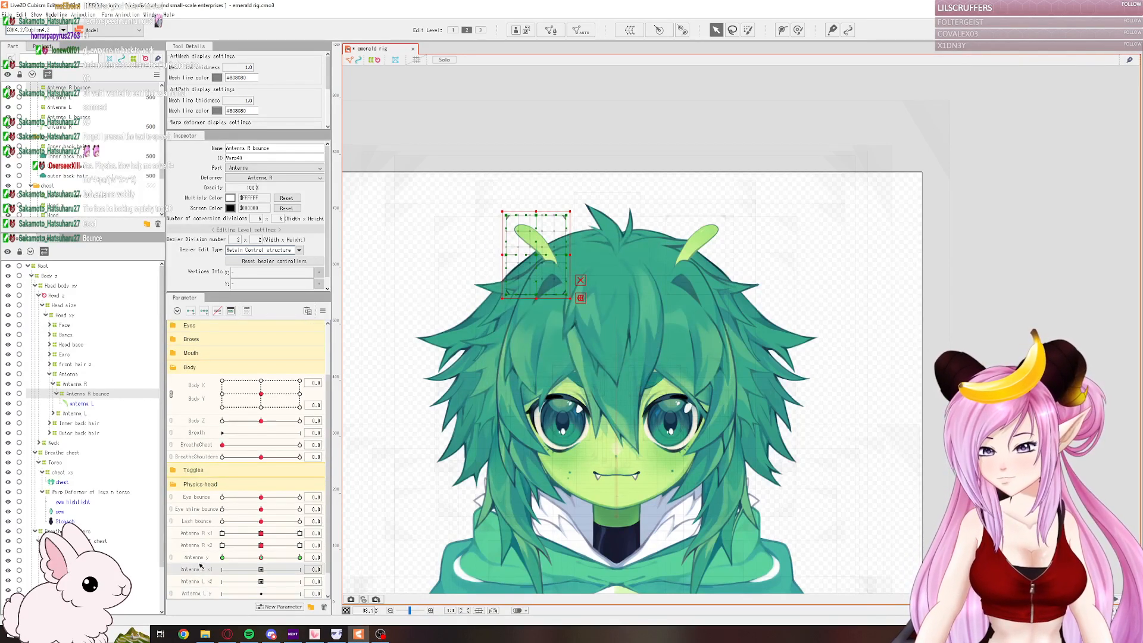
pyautogui.click(53, 413)
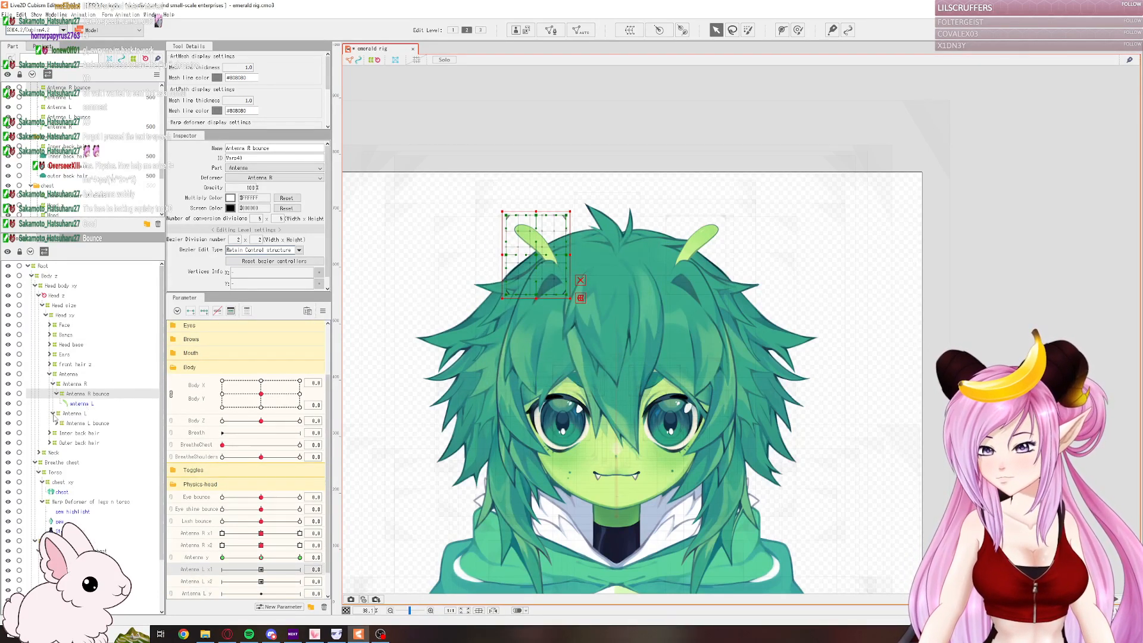
pyautogui.click(56, 423)
pyautogui.click(81, 433)
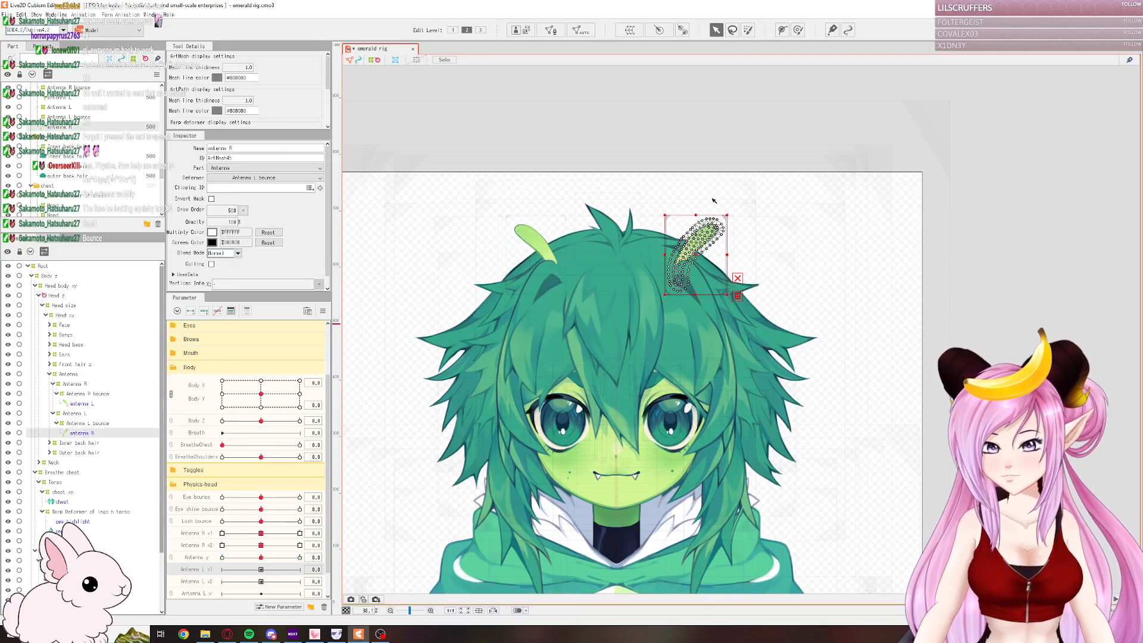
pyautogui.scroll(5, 703, 232)
pyautogui.click(782, 30)
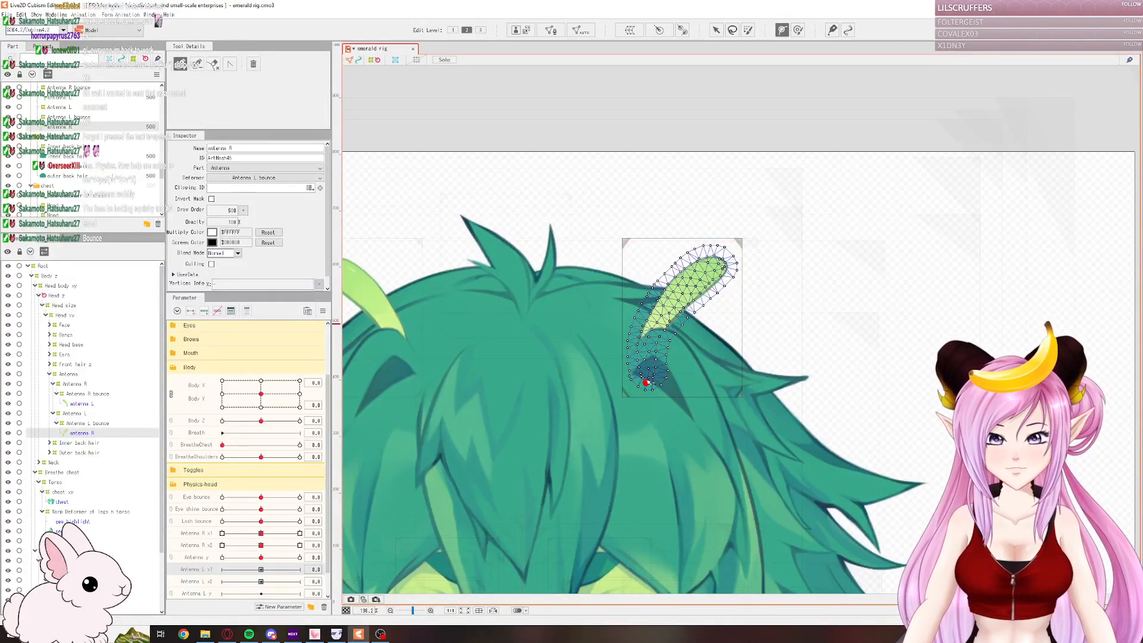
pyautogui.click(645, 383)
pyautogui.click(660, 316)
pyautogui.click(724, 261)
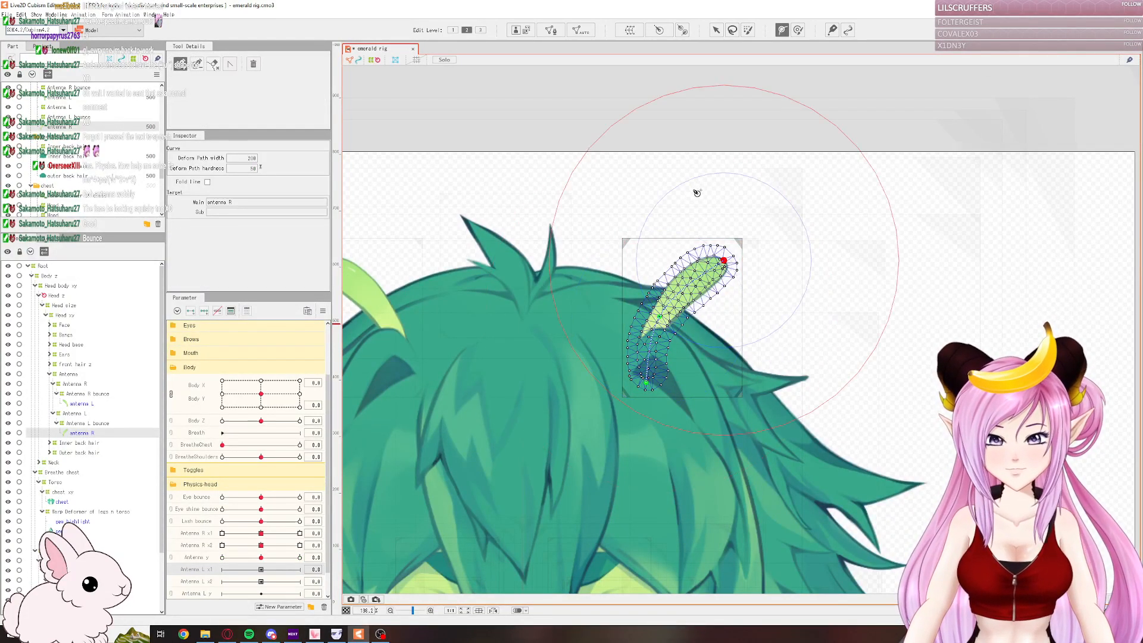
pyautogui.moveTo(696, 193); pyautogui.dragTo(684, 147)
pyautogui.click(716, 30)
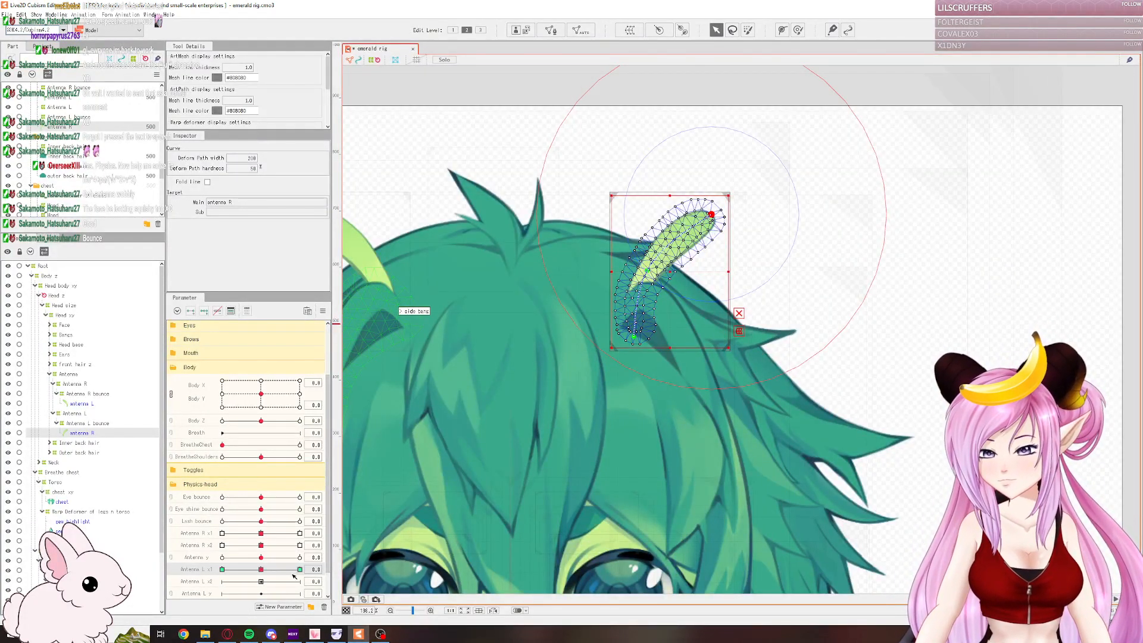
# - Add three keys on Antenna L x1, shift the antenna path's middle point outward at 1 and inward at -1, and return to 0
pyautogui.click(300, 569)
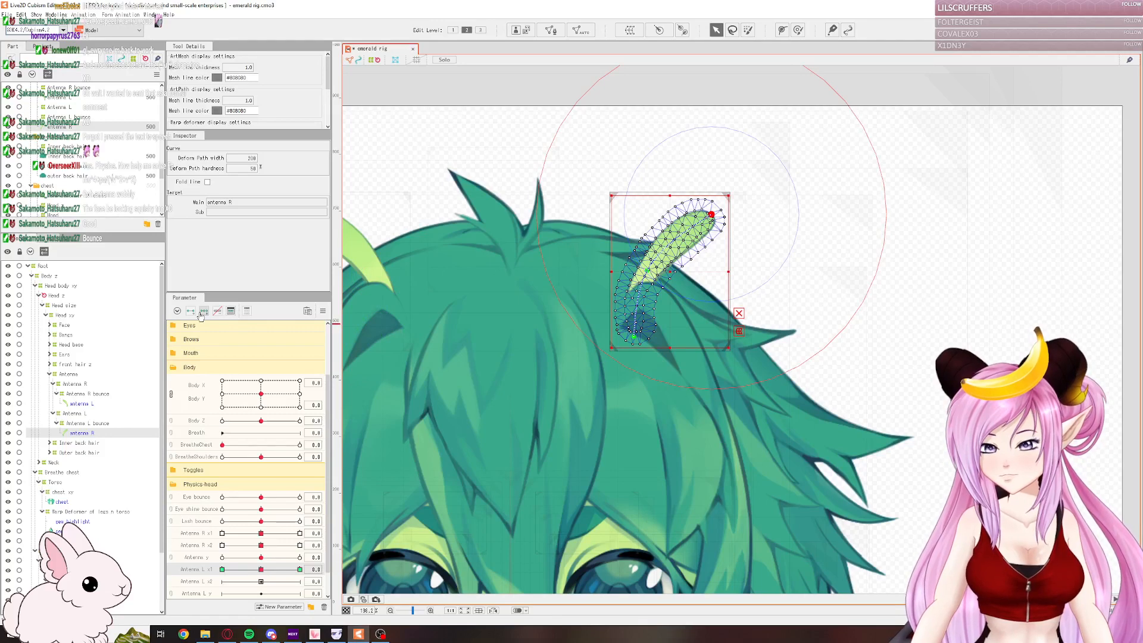
pyautogui.click(300, 570)
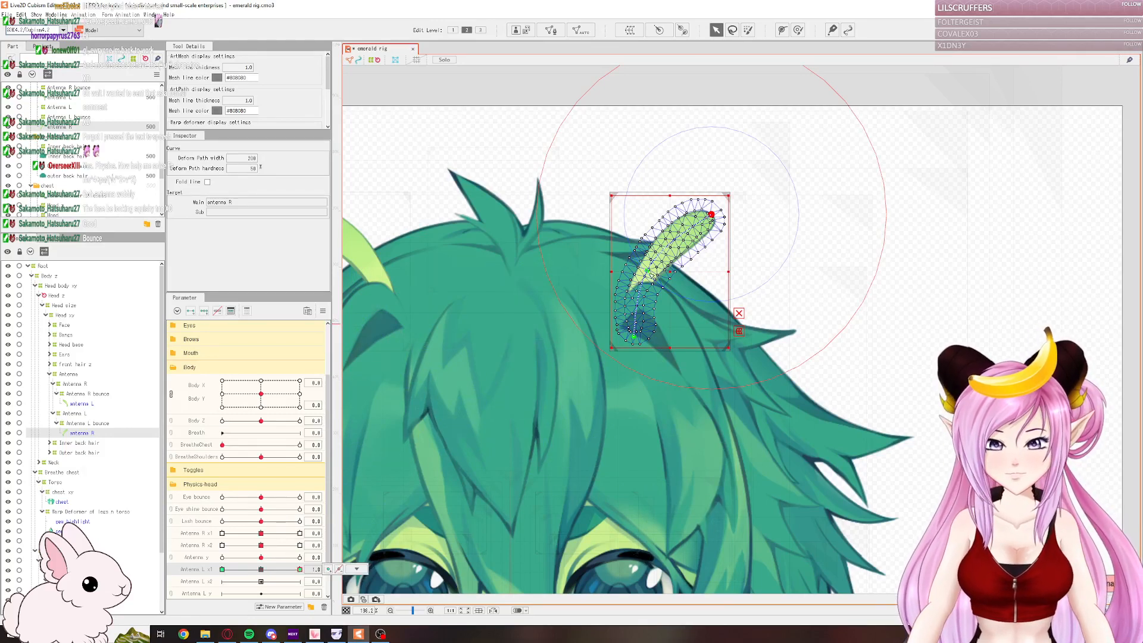
pyautogui.moveTo(648, 272); pyautogui.dragTo(670, 280)
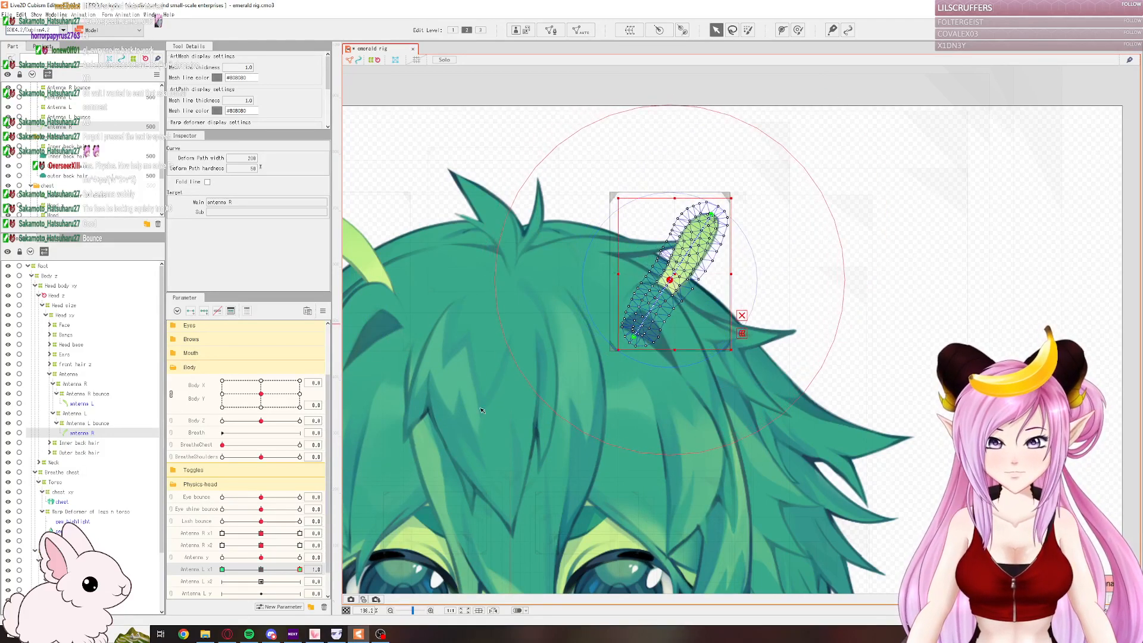
pyautogui.click(222, 570)
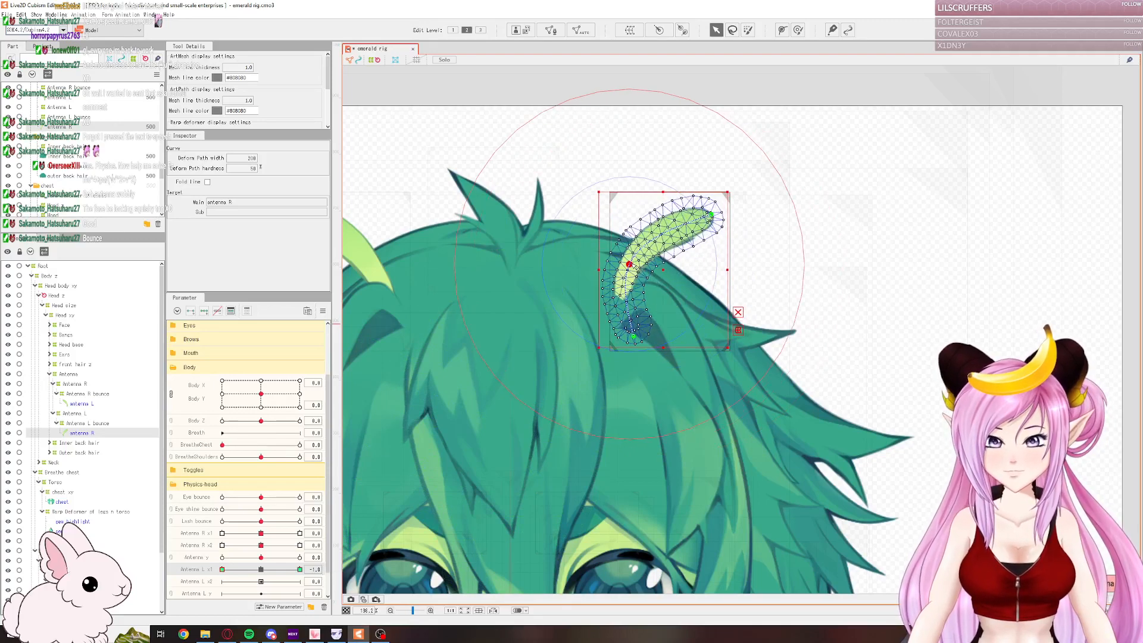
pyautogui.click(261, 570)
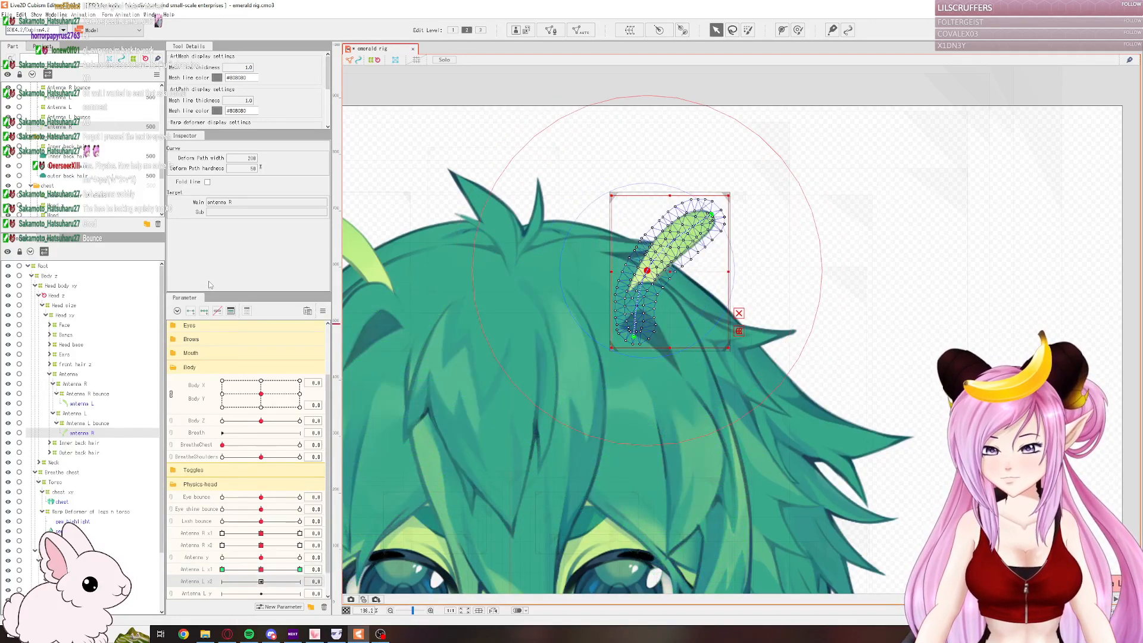
# - Add three keys on Antenna L x2, swing the antenna path's tip outward and down at 1 and inward at -1, and return to 0
pyautogui.click(299, 581)
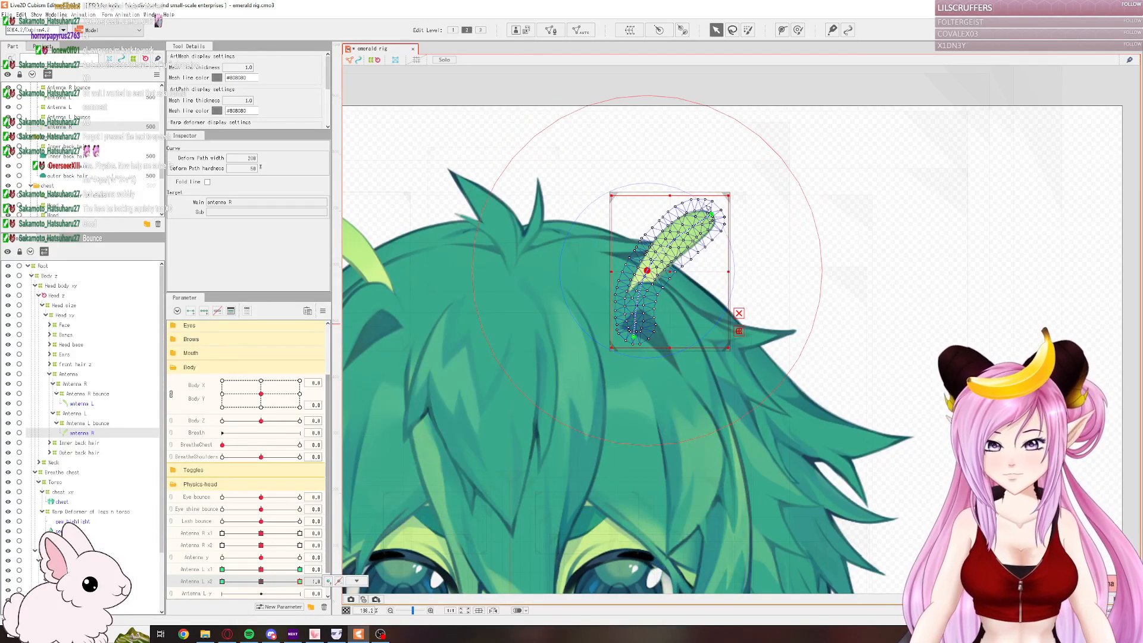
pyautogui.moveTo(711, 213); pyautogui.dragTo(724, 258)
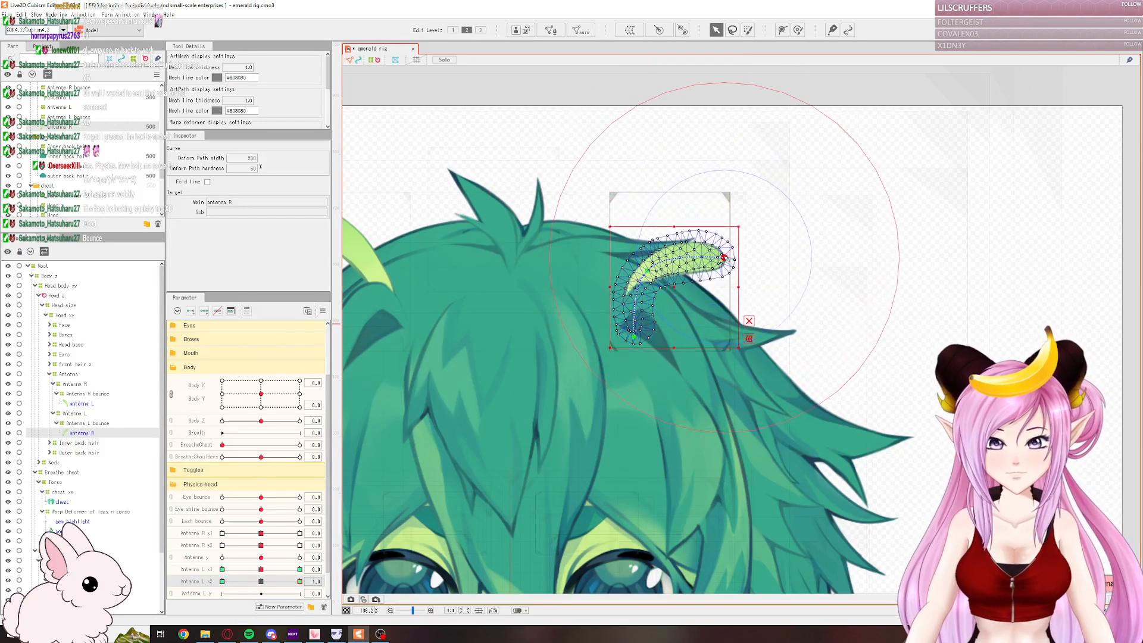
pyautogui.click(222, 582)
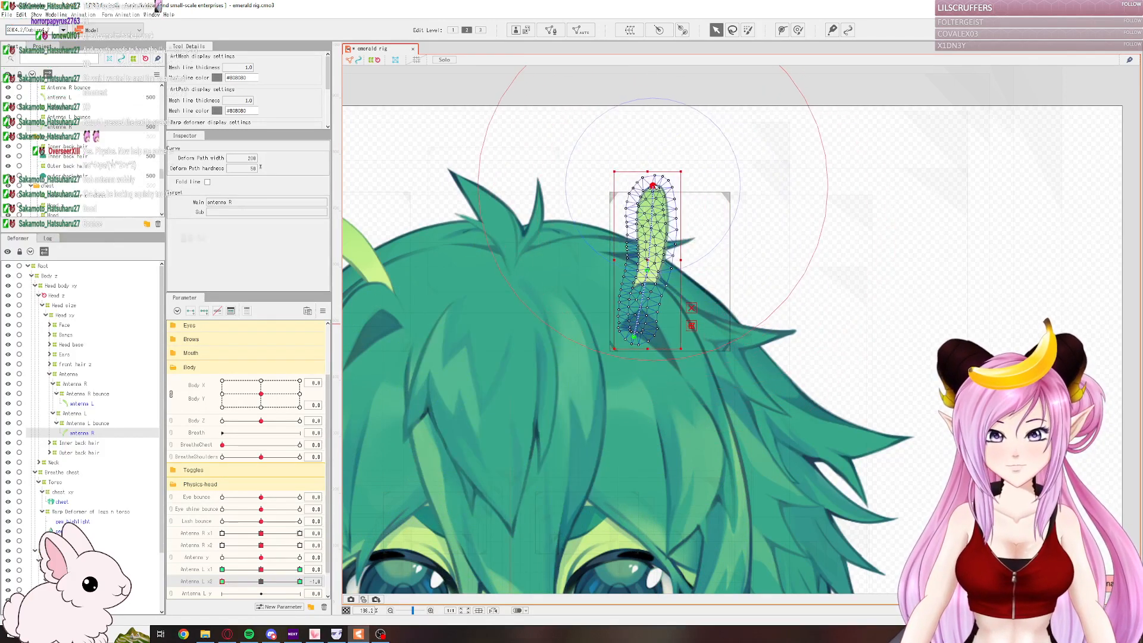
pyautogui.scroll(-2, 656, 204)
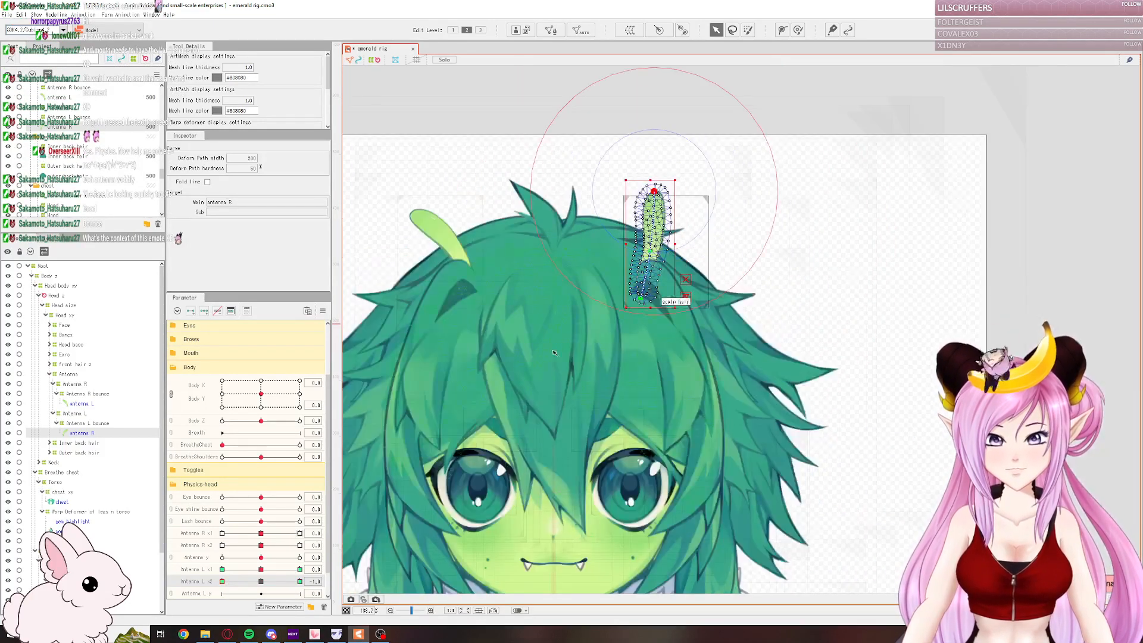
pyautogui.click(261, 581)
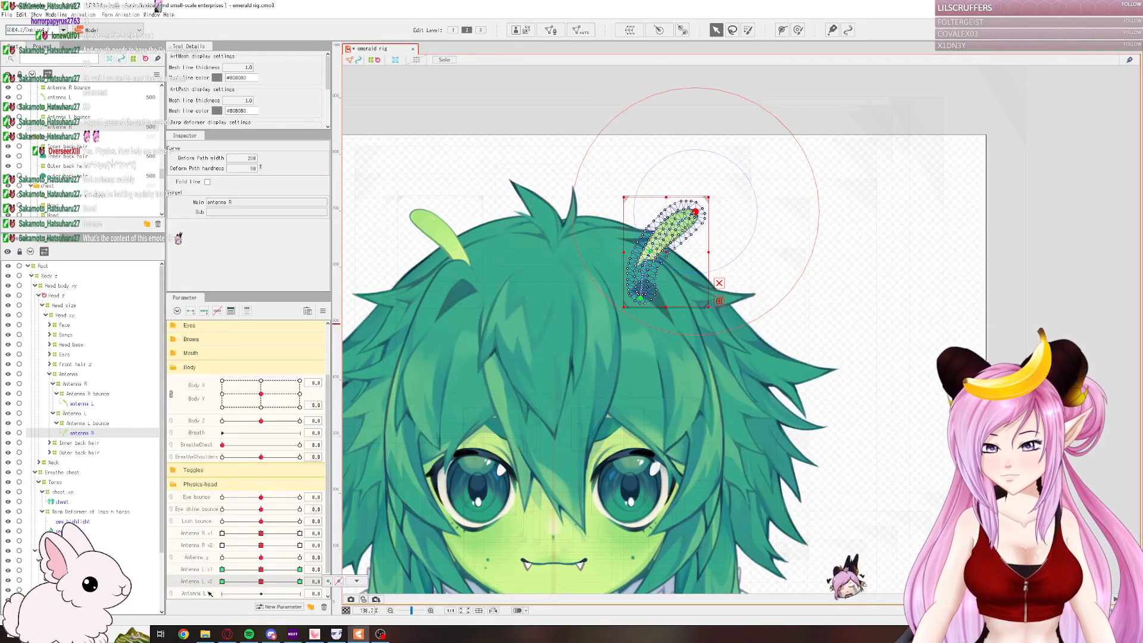
pyautogui.moveTo(663, 276); pyautogui.dragTo(686, 257)
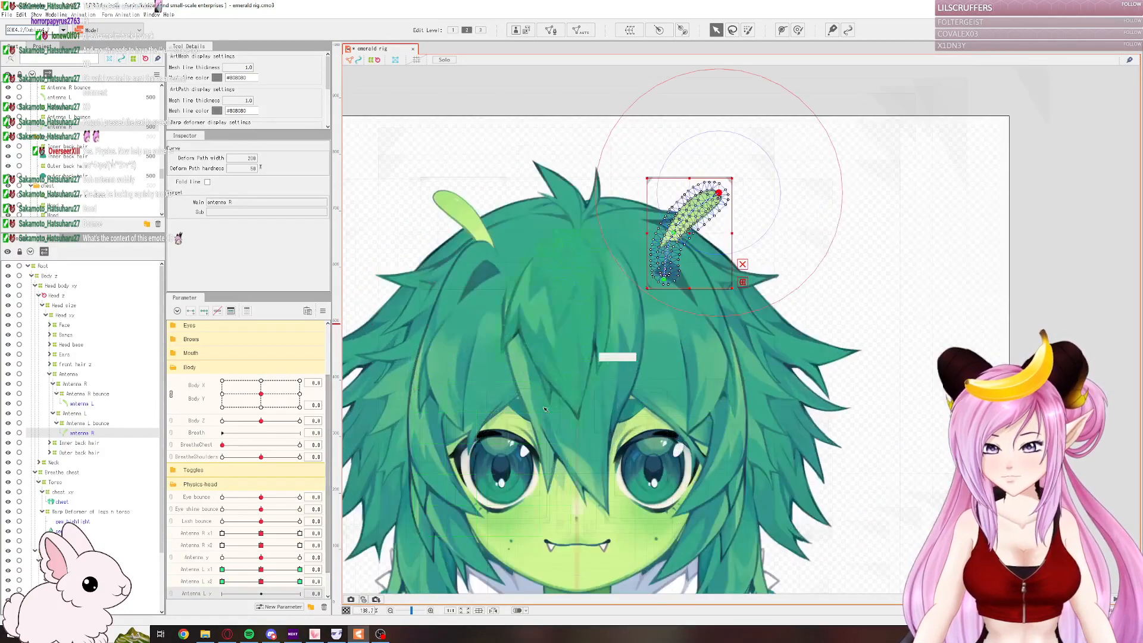
# - Add three keys on Antenna L y for the Antenna L bounce deformer and pull its outer corner, outer side and upper edge upward at 1
pyautogui.click(92, 424)
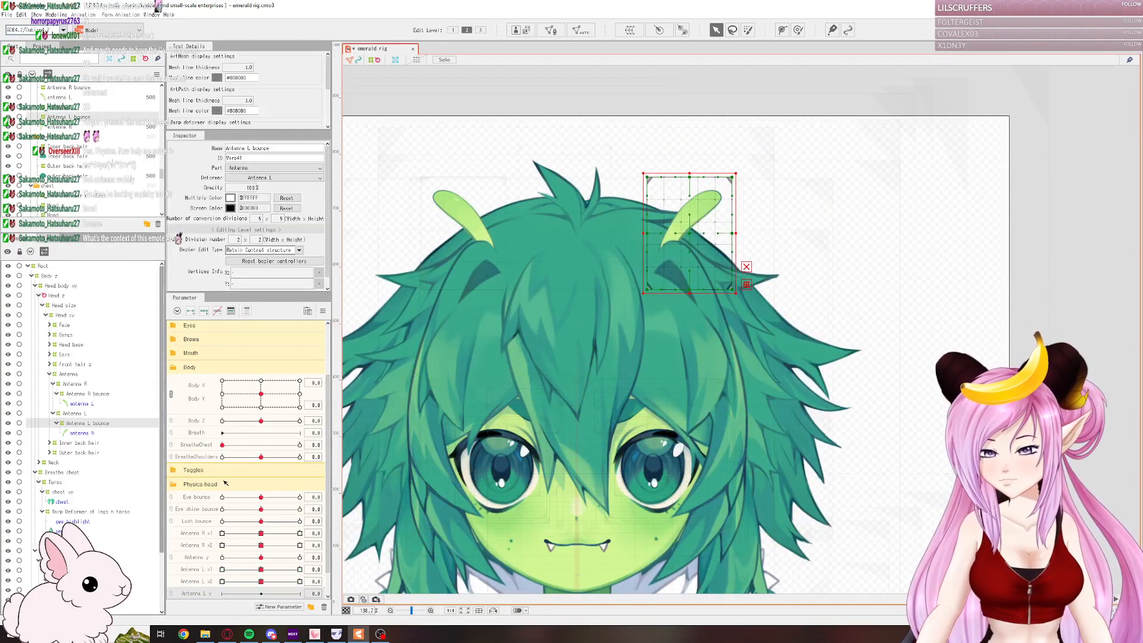
pyautogui.click(299, 593)
pyautogui.scroll(3, 720, 202)
pyautogui.moveTo(739, 194); pyautogui.dragTo(705, 164)
pyautogui.moveTo(739, 278); pyautogui.dragTo(737, 254)
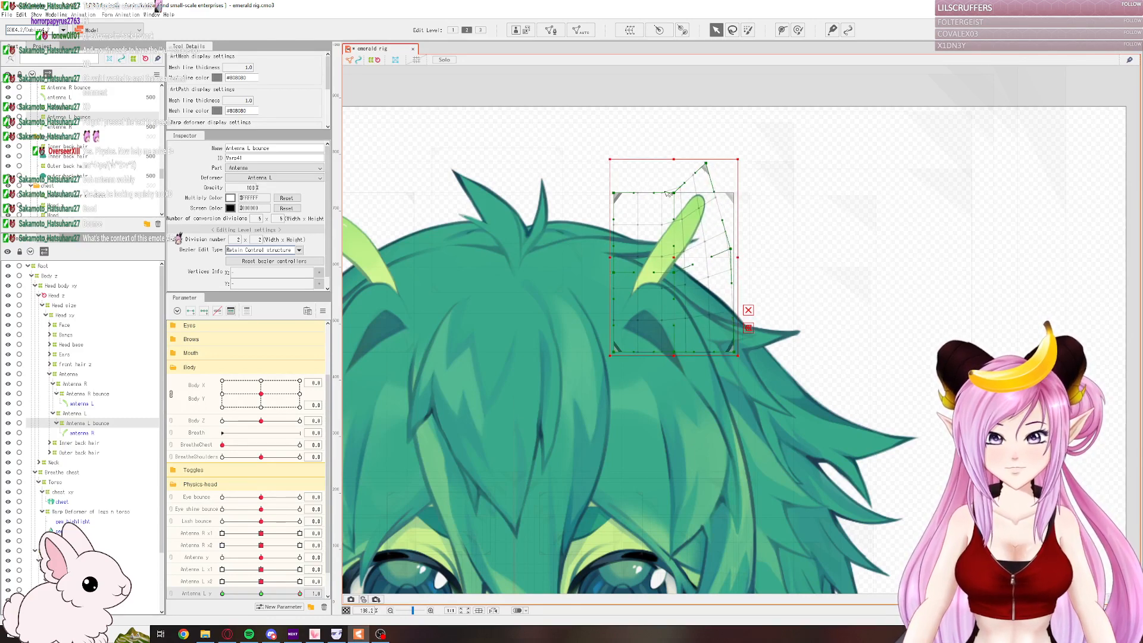
pyautogui.moveTo(668, 193); pyautogui.dragTo(668, 184)
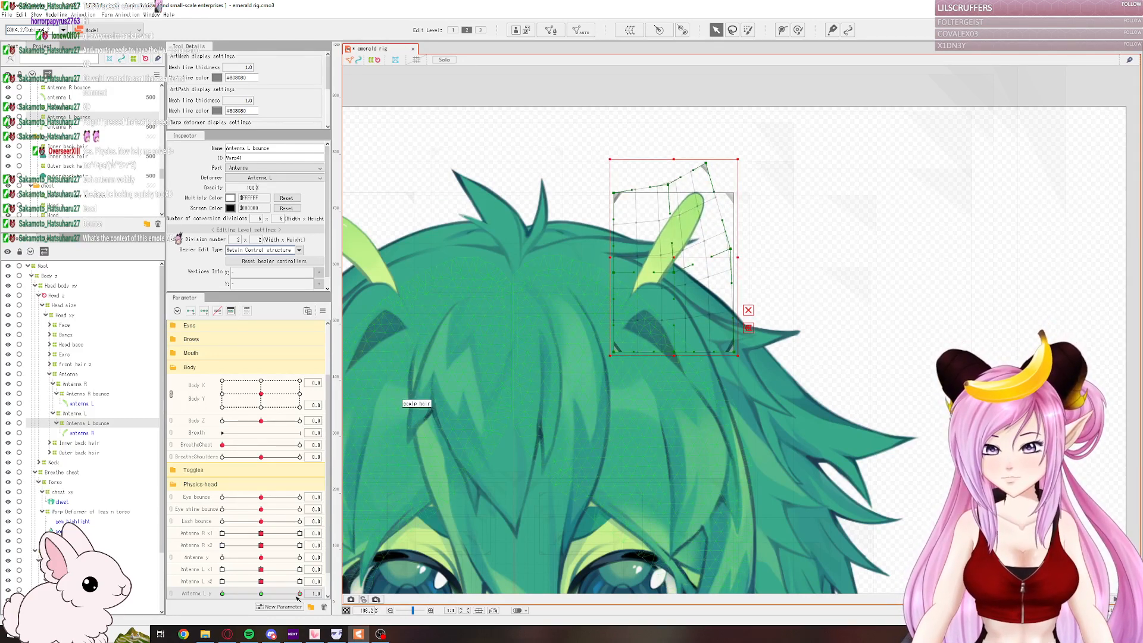
# - At Antenna L y -1, pull the Antenna L bounce deformer's outer corner, outer side and upper edge down to droop the antenna, and return to 0
pyautogui.moveTo(297, 596); pyautogui.dragTo(222, 595)
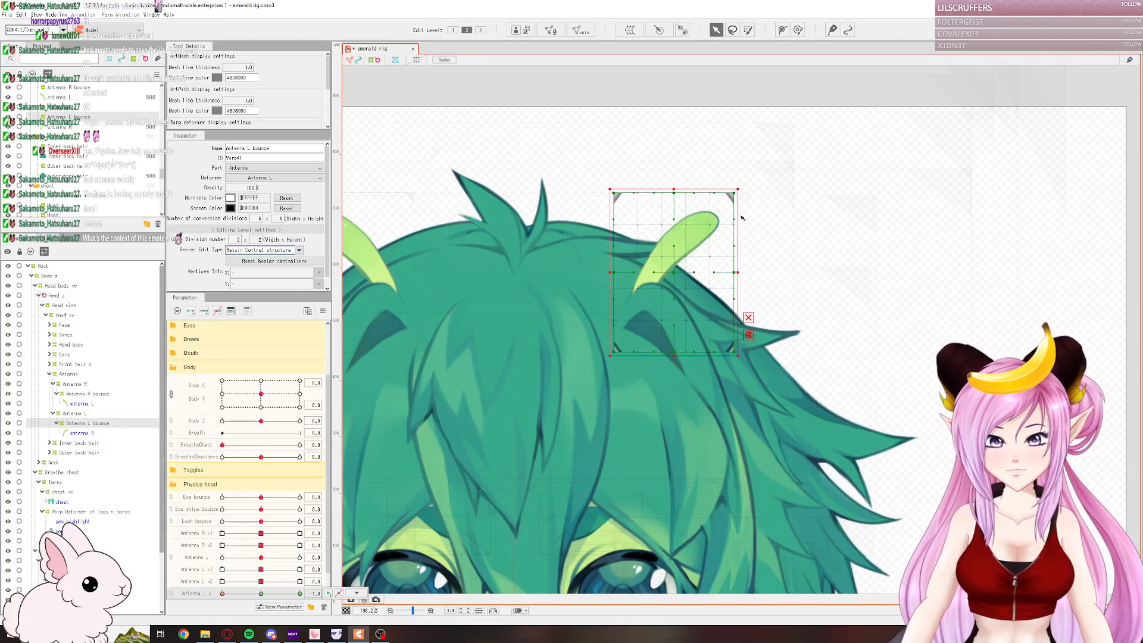
pyautogui.moveTo(735, 194); pyautogui.dragTo(659, 199)
pyautogui.moveTo(737, 277); pyautogui.dragTo(740, 295)
pyautogui.moveTo(727, 215); pyautogui.dragTo(724, 222)
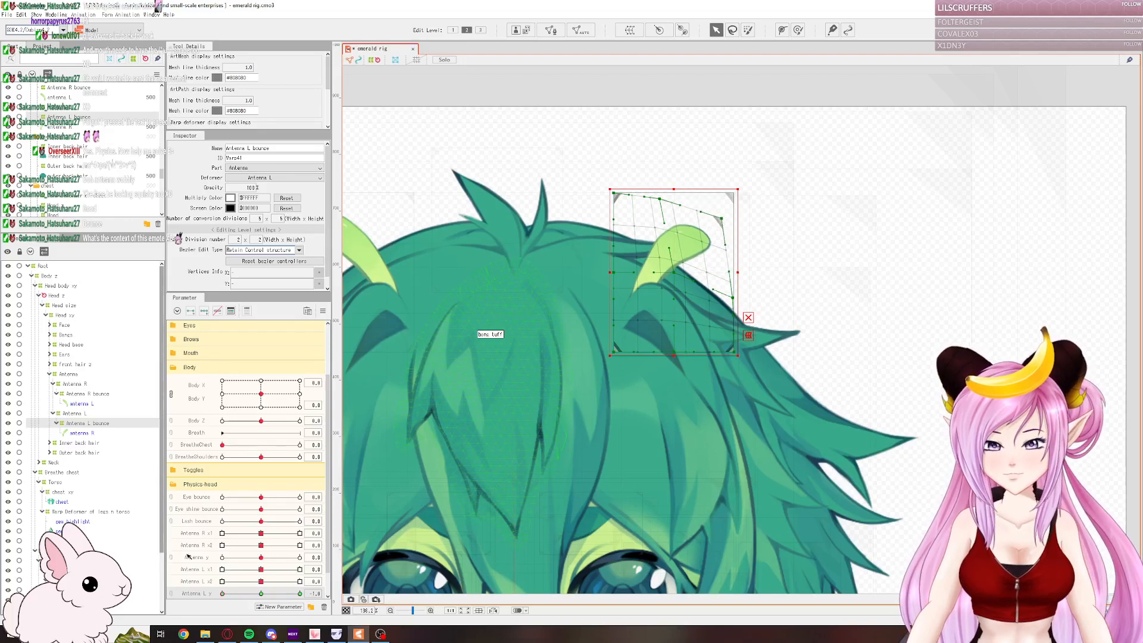
pyautogui.moveTo(222, 593)
pyautogui.mouseDown()
pyautogui.moveTo(299, 594)
pyautogui.moveTo(222, 594)
pyautogui.mouseUp()
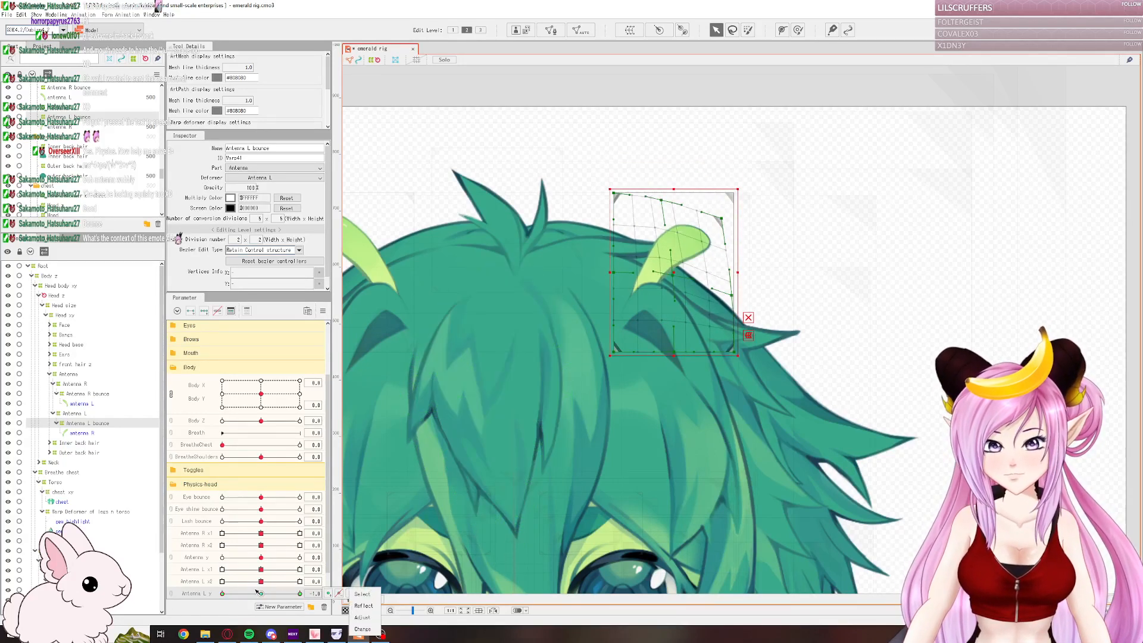
pyautogui.click(260, 593)
# - In the physics settings, add Antenna L y as an output of the Antenna y group and check the movement in the preview
pyautogui.click(56, 15)
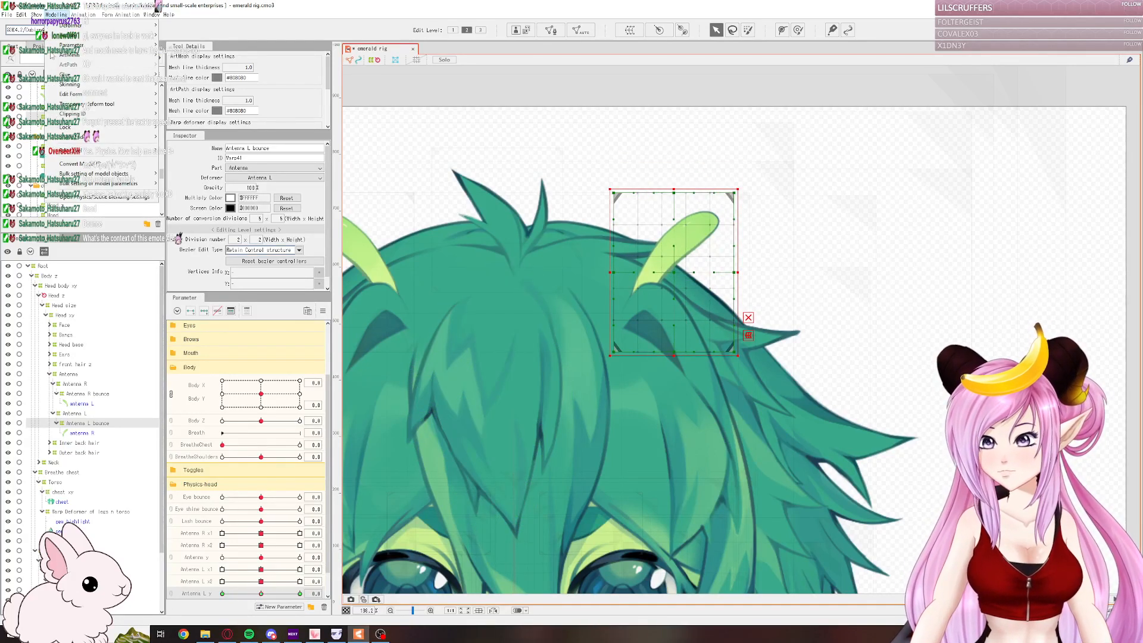
pyautogui.click(70, 198)
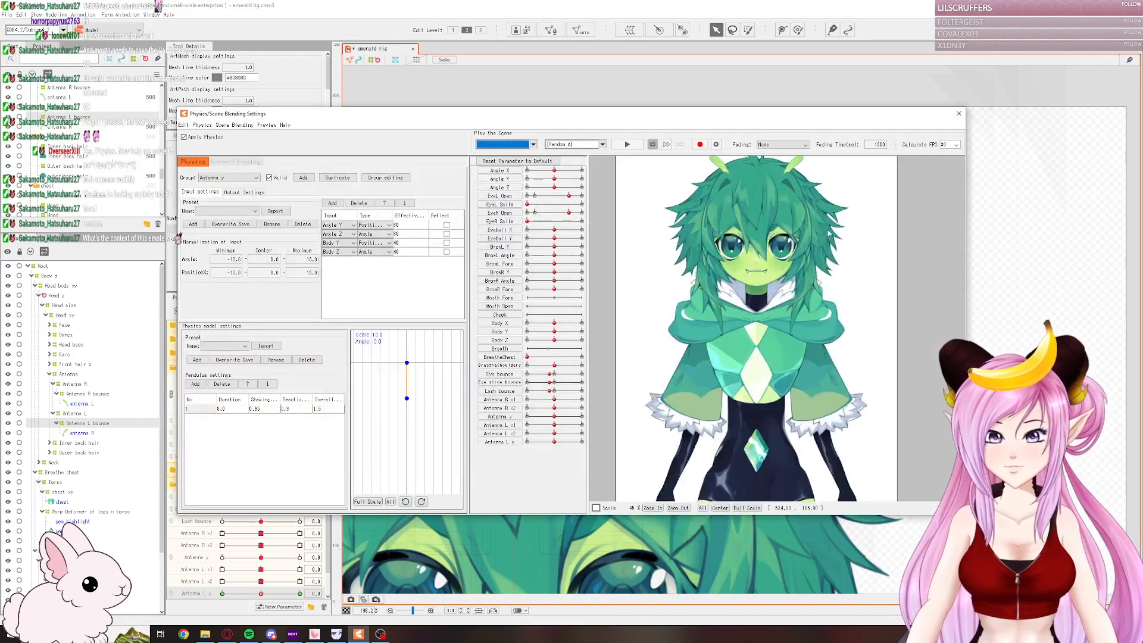
pyautogui.click(232, 194)
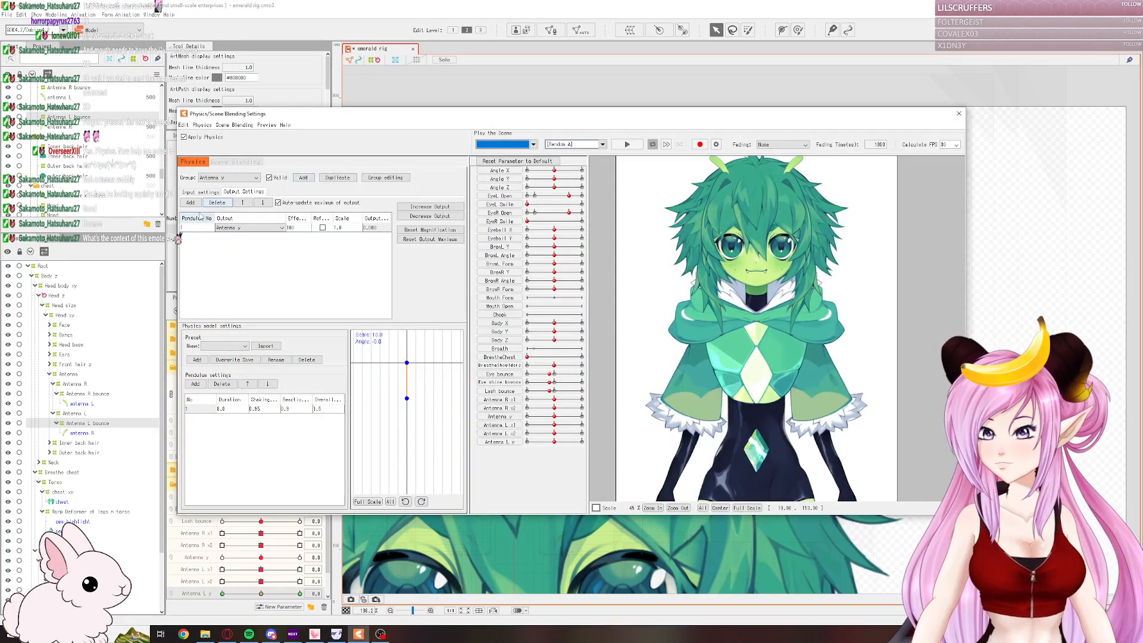
pyautogui.click(190, 203)
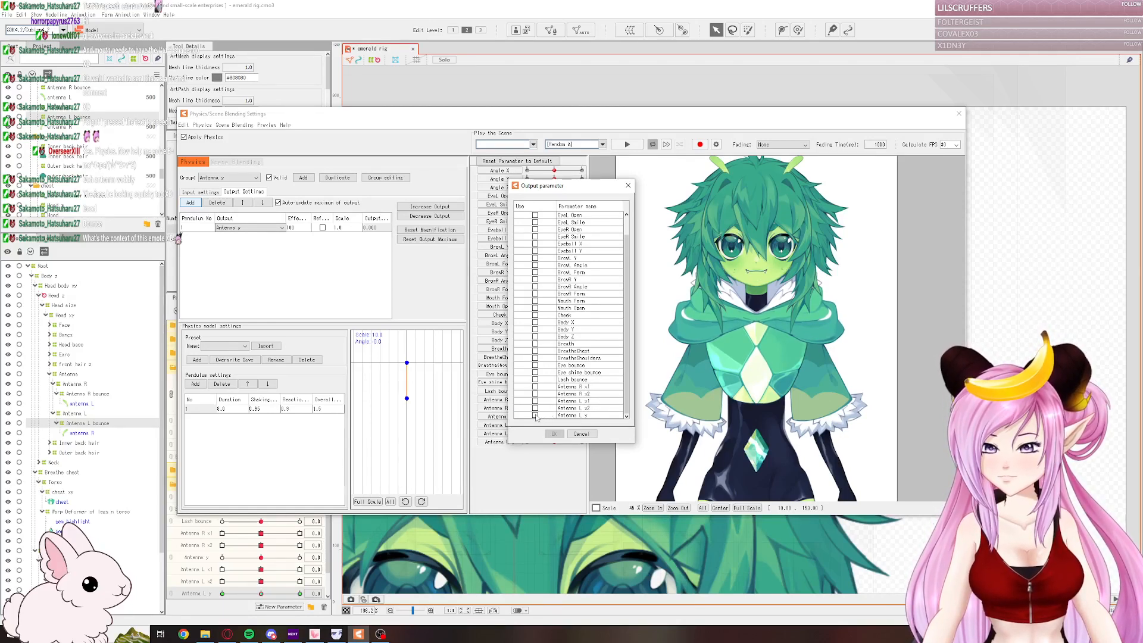
pyautogui.click(535, 416)
pyautogui.click(555, 434)
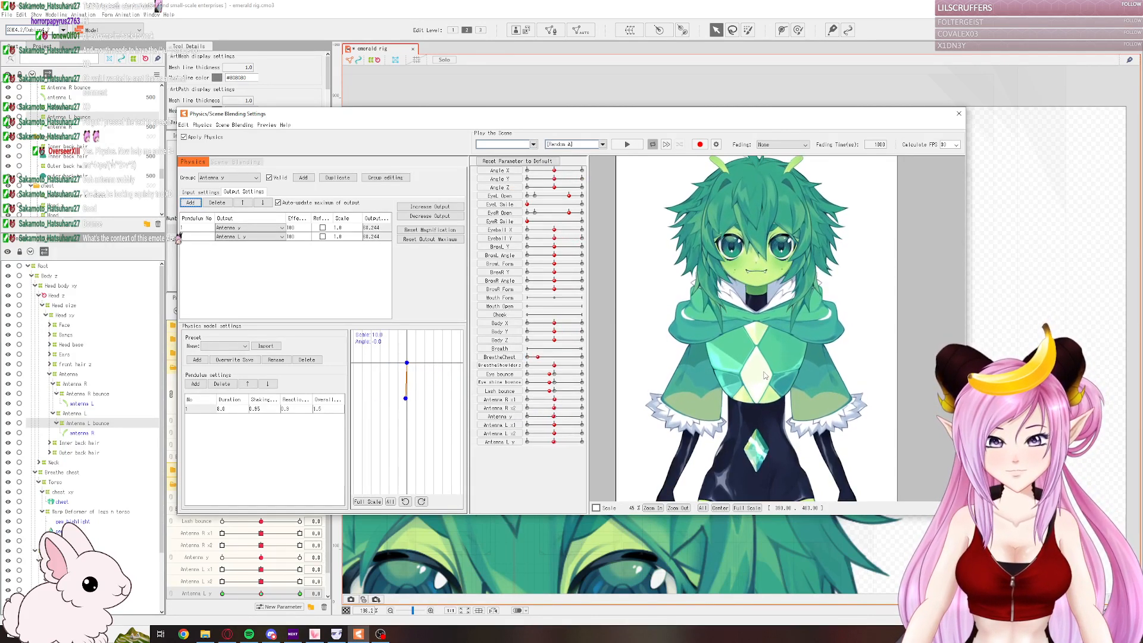
pyautogui.scroll(-2, 749, 338)
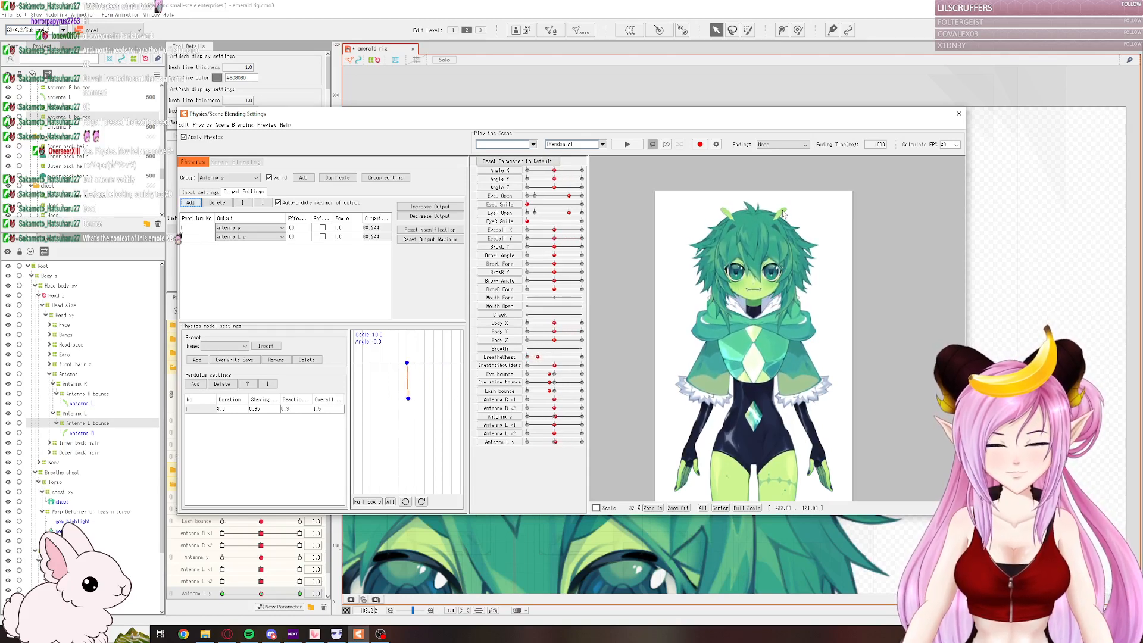
pyautogui.scroll(2, 783, 213)
# - Add Antenna L x1 and Antenna L x2 as outputs of the Antenna x physics group
pyautogui.click(250, 178)
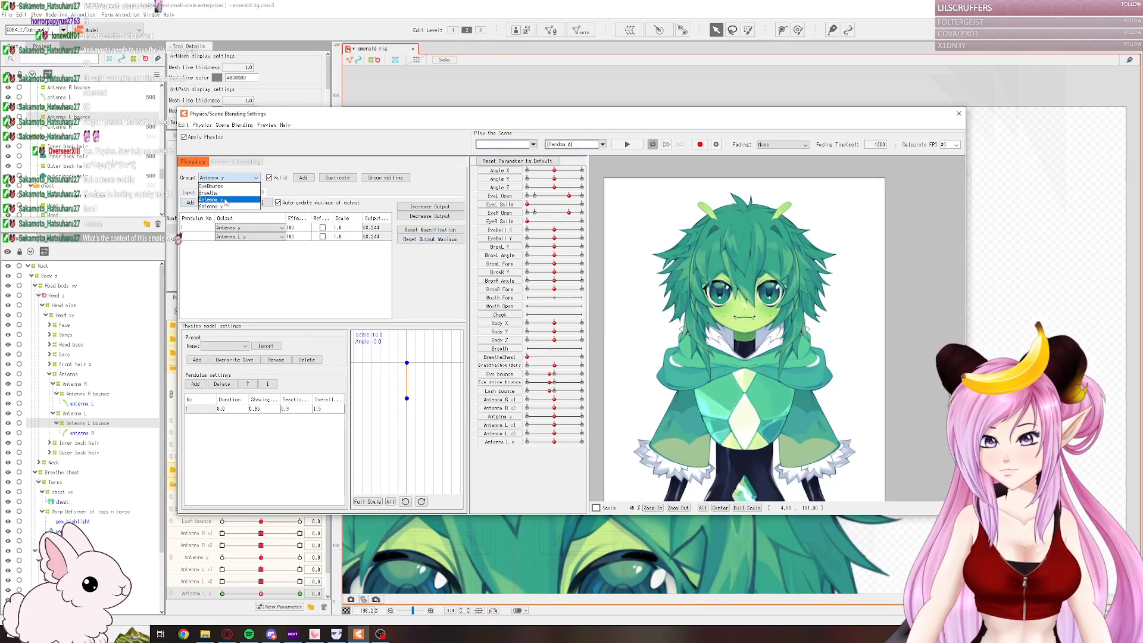
pyautogui.click(225, 201)
pyautogui.click(189, 203)
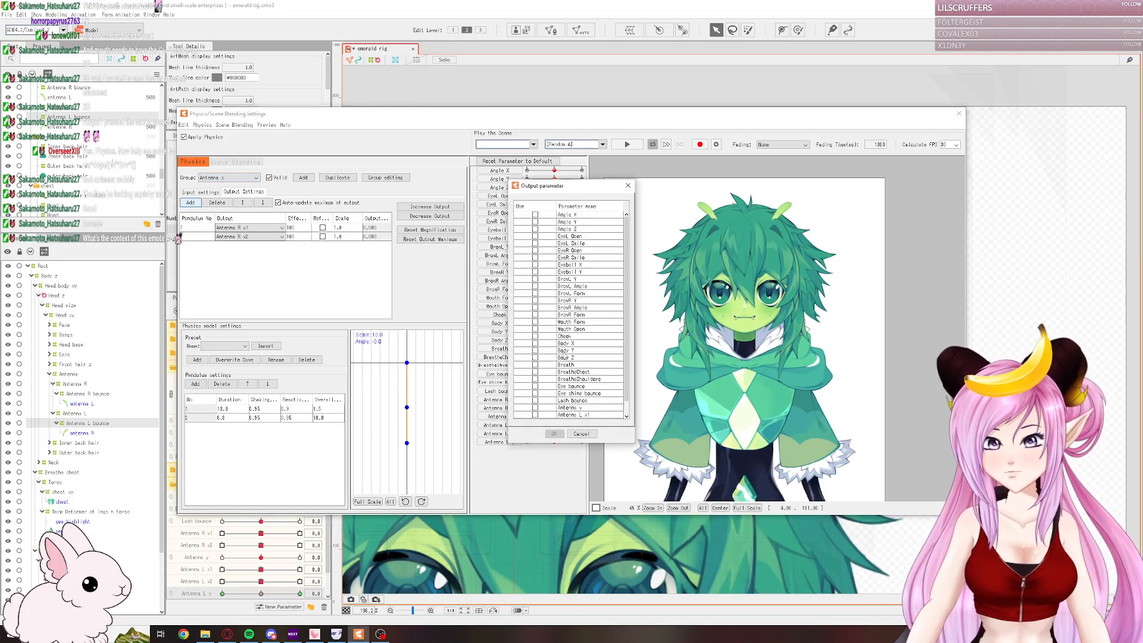
pyautogui.moveTo(534, 401); pyautogui.dragTo(537, 408)
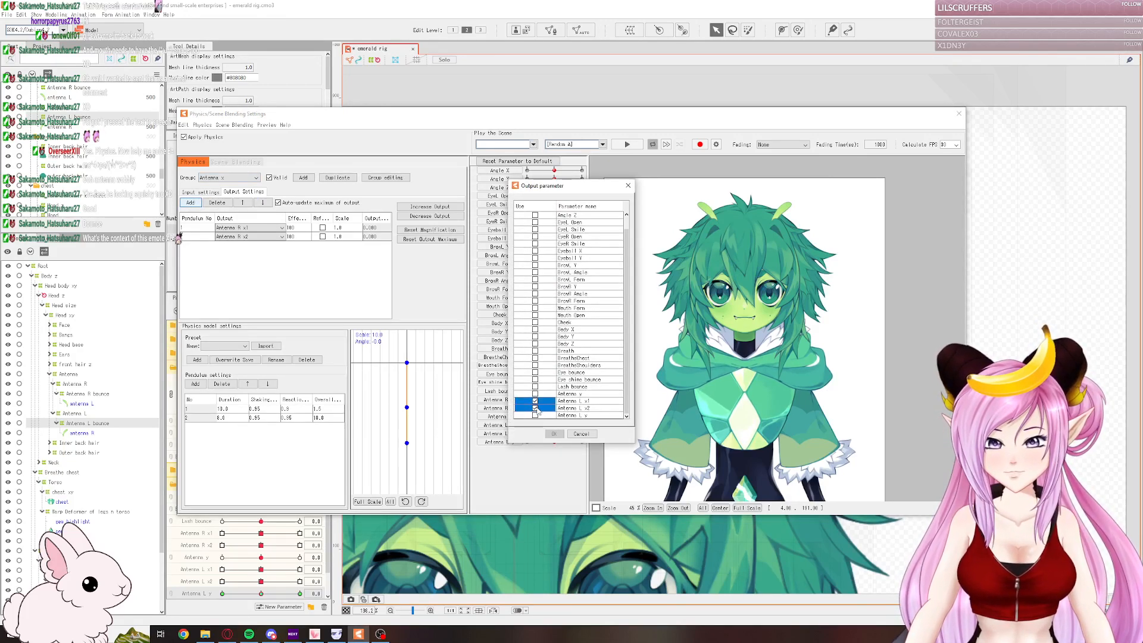
pyautogui.click(553, 434)
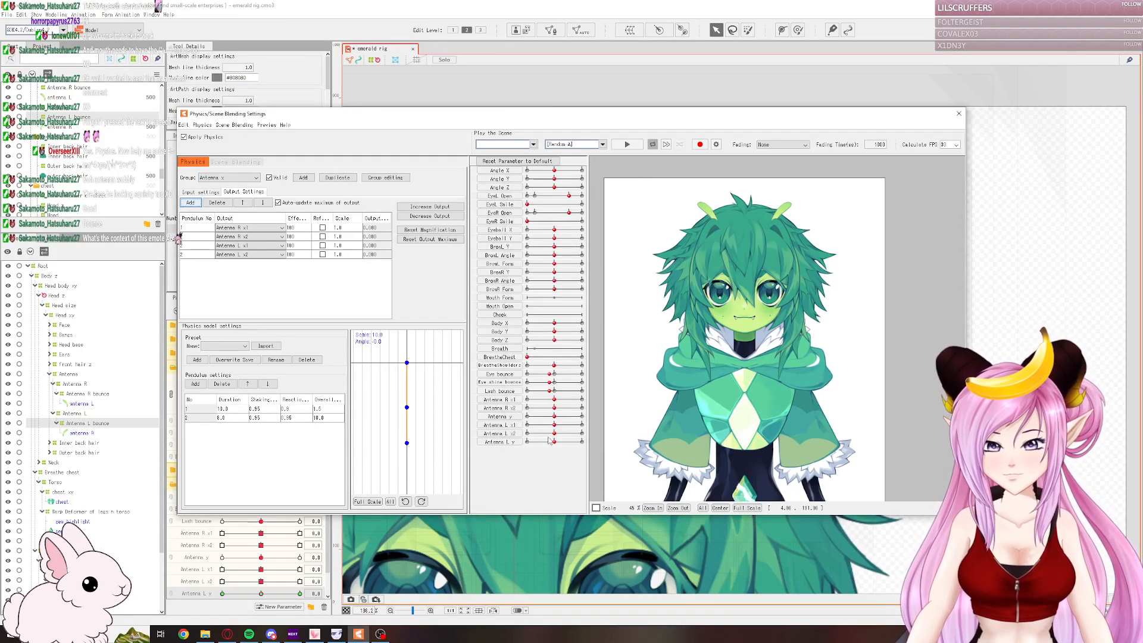
# - Assign the Antenna L x1 output to the same pendulum as Antenna R x1, test the swing on the preview model, and close the physics settings
pyautogui.click(190, 246)
pyautogui.click(190, 247)
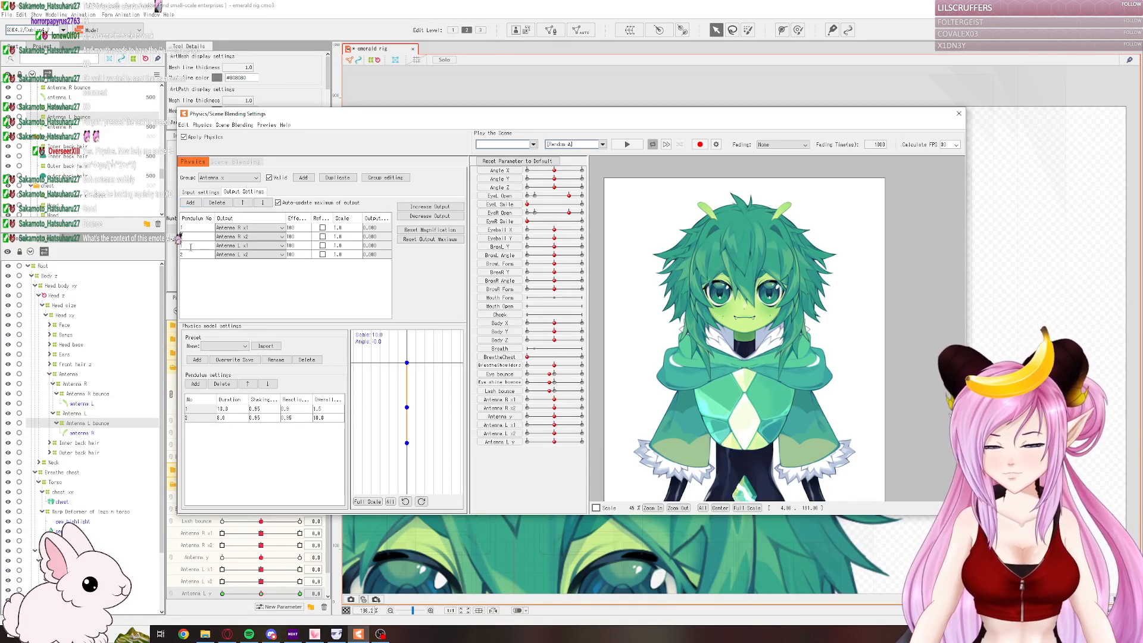
pyautogui.press('Return')
pyautogui.moveTo(683, 311); pyautogui.dragTo(811, 387)
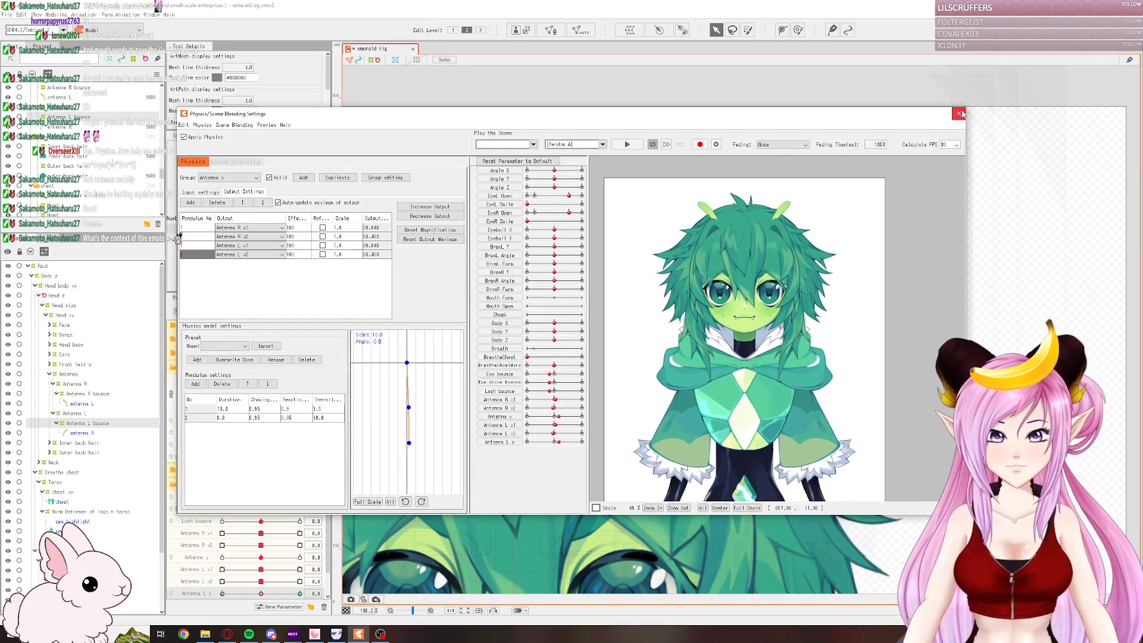
pyautogui.click(959, 113)
# - At Antenna y -1, reshape the Antenna R bounce deformer by lowering its outer corner and outer side point and shifting its upper middle point inward
pyautogui.scroll(-5, 649, 268)
pyautogui.scroll(5, 649, 268)
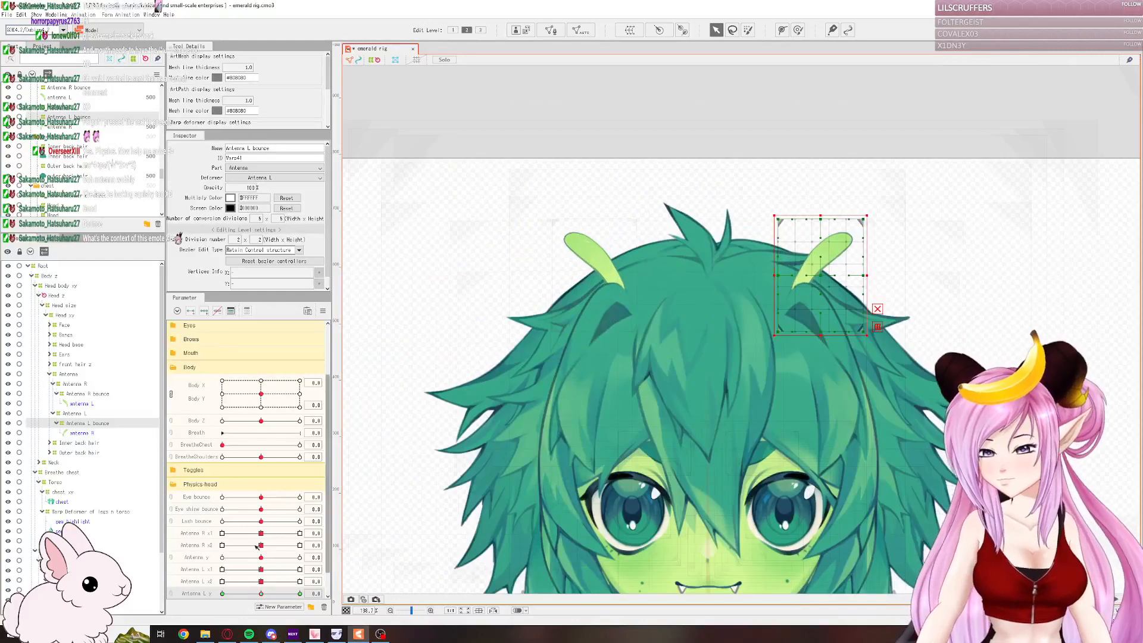
pyautogui.click(591, 250)
pyautogui.scroll(3, 563, 239)
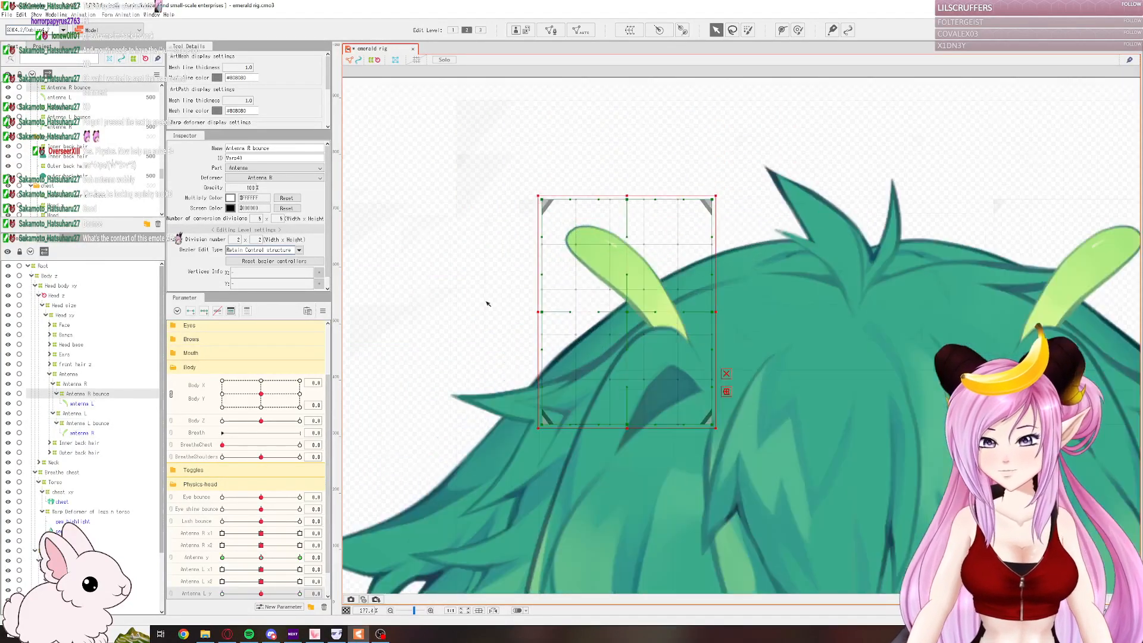
pyautogui.moveTo(260, 557); pyautogui.dragTo(187, 567)
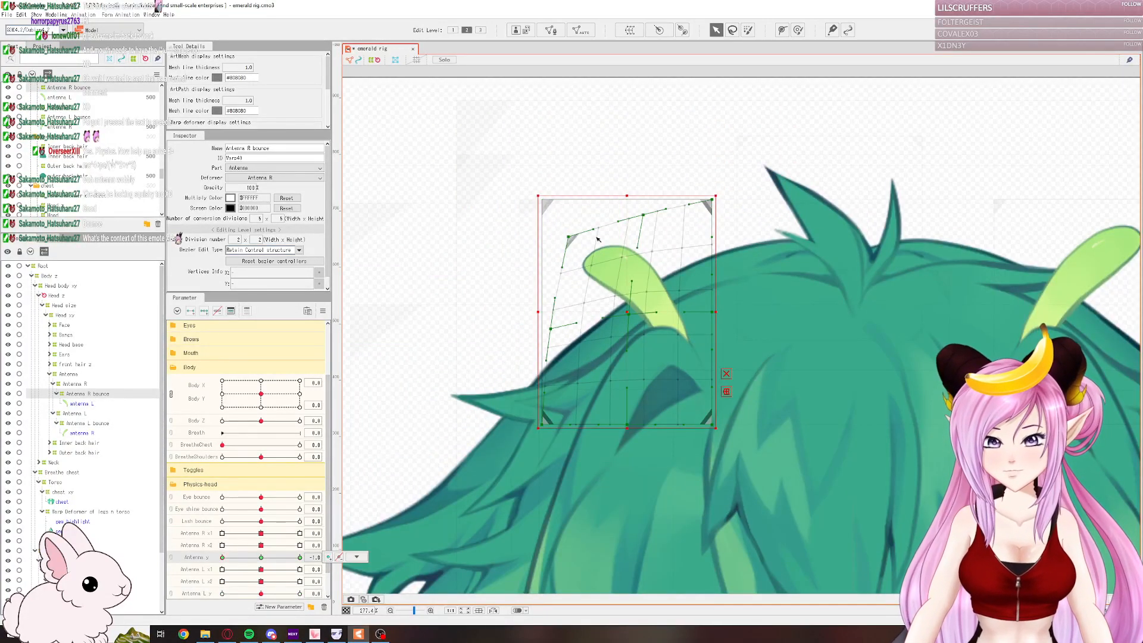
pyautogui.moveTo(569, 236); pyautogui.dragTo(566, 237)
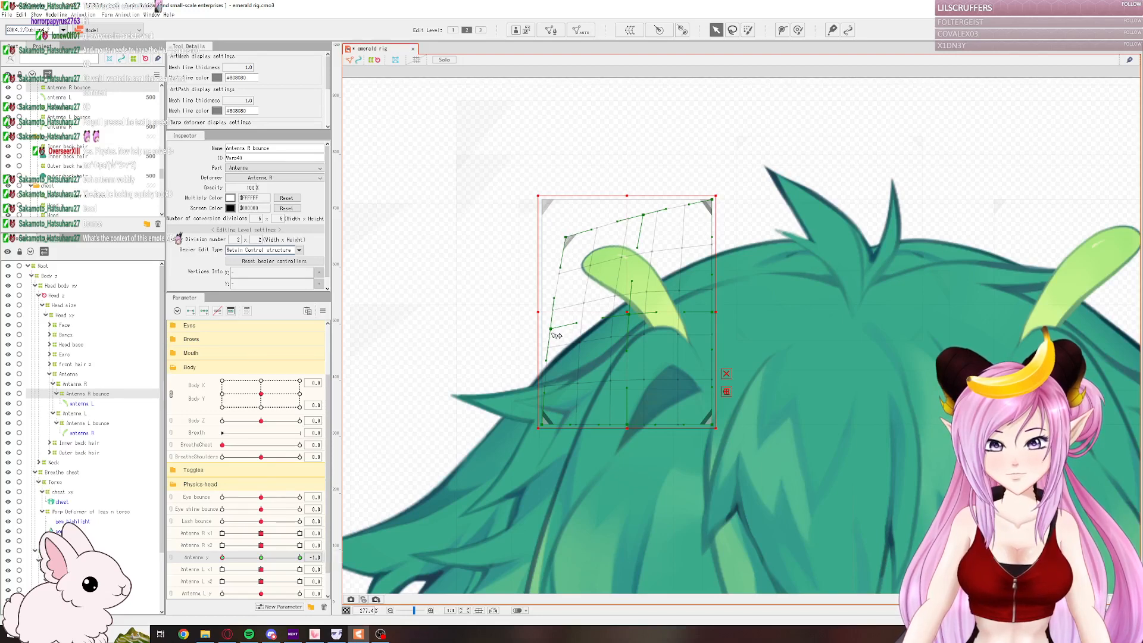
pyautogui.moveTo(551, 329); pyautogui.dragTo(540, 334)
pyautogui.moveTo(642, 215); pyautogui.dragTo(655, 213)
pyautogui.moveTo(565, 237); pyautogui.dragTo(567, 251)
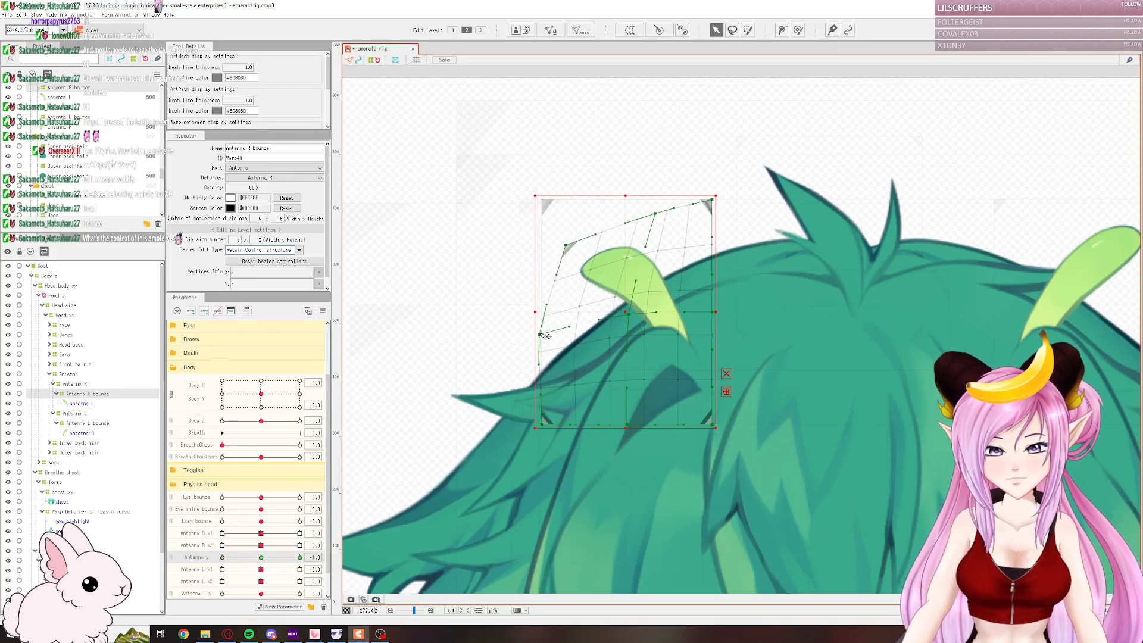
pyautogui.moveTo(539, 334); pyautogui.dragTo(549, 358)
pyautogui.scroll(-3, 553, 279)
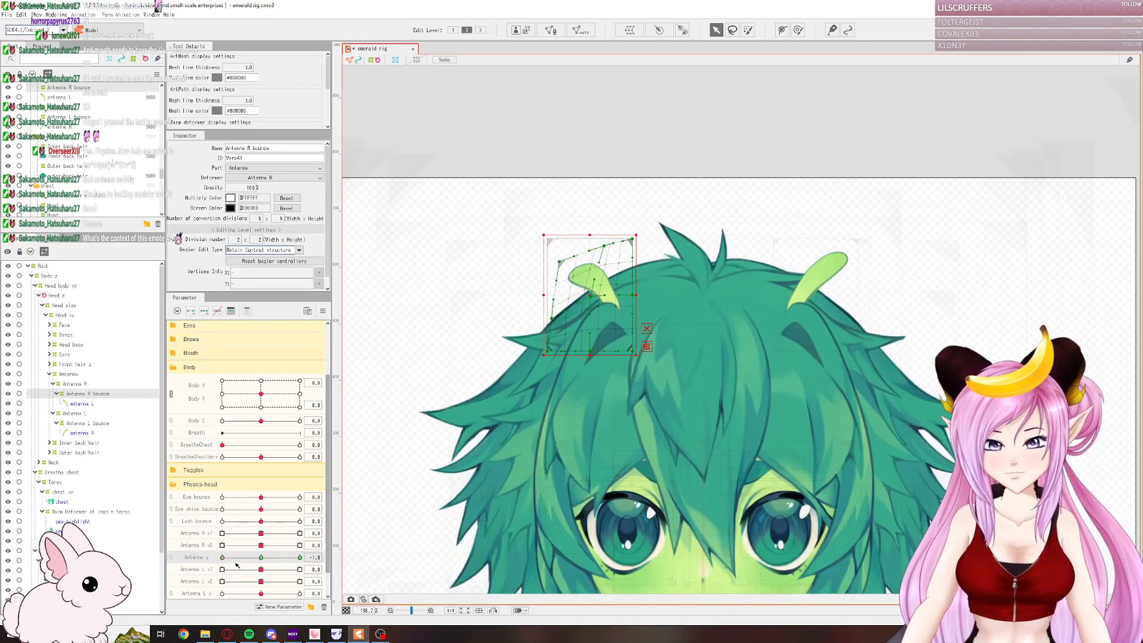
# - At Antenna y 1, nudge the Antenna R bounce deformer's upper middle point upward and test the antenna bounce in the physics preview
pyautogui.moveTo(223, 557); pyautogui.dragTo(300, 557)
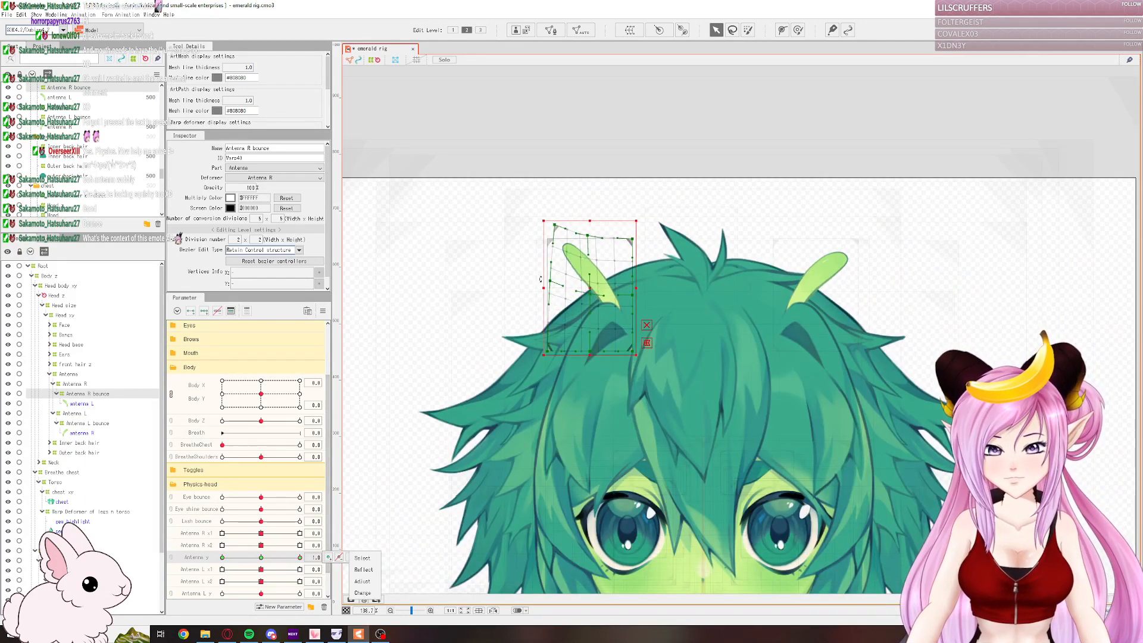
pyautogui.moveTo(593, 239); pyautogui.dragTo(595, 234)
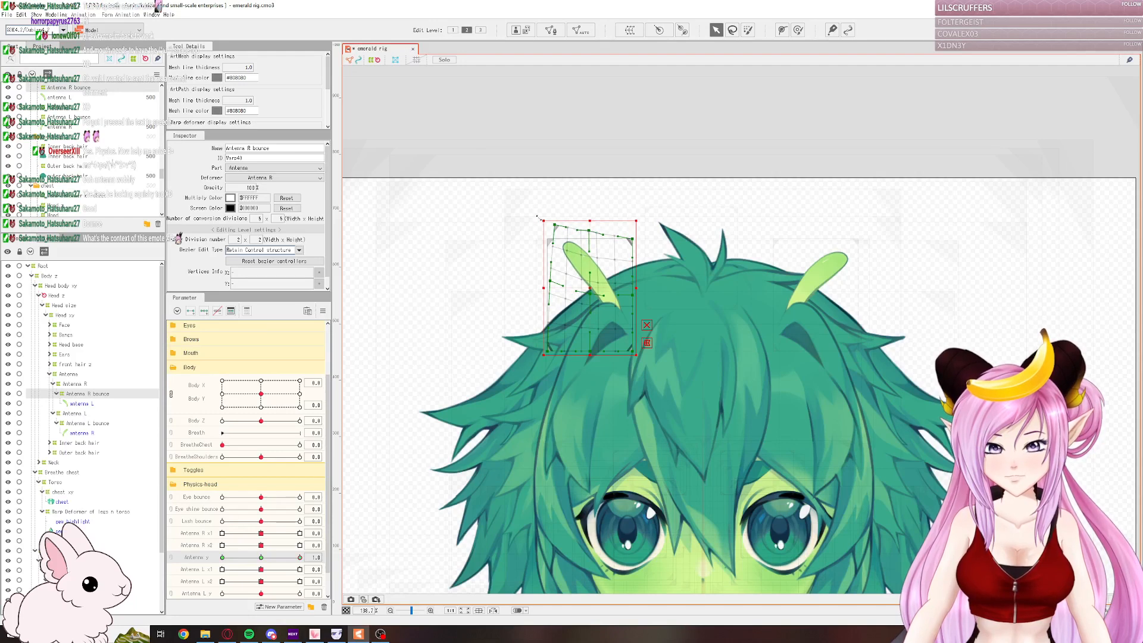
pyautogui.click(56, 15)
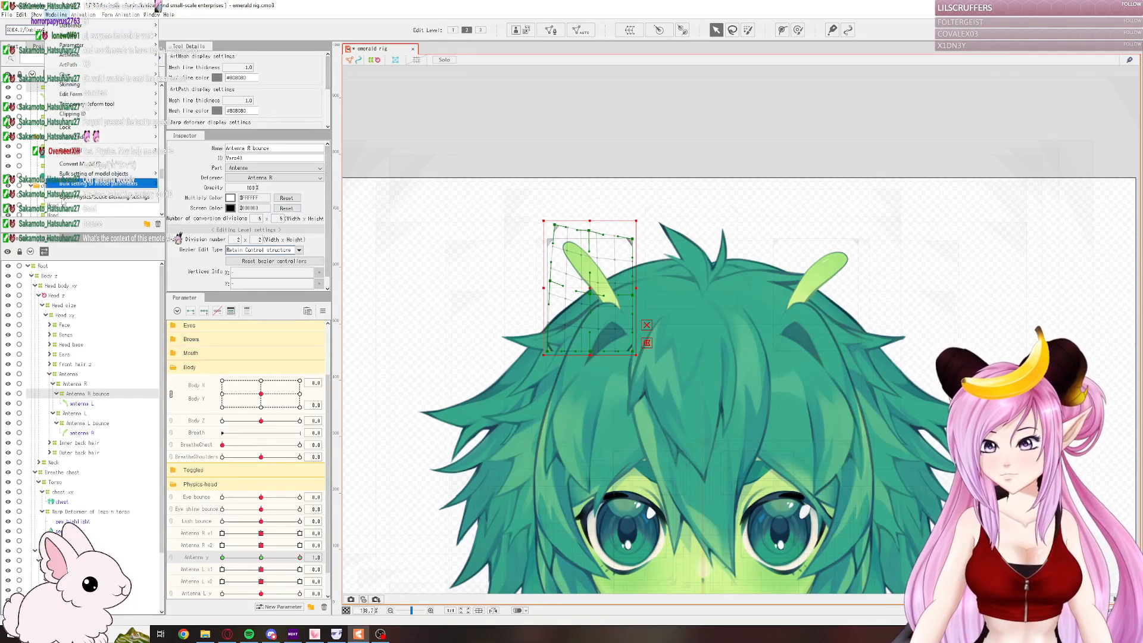
pyautogui.click(92, 197)
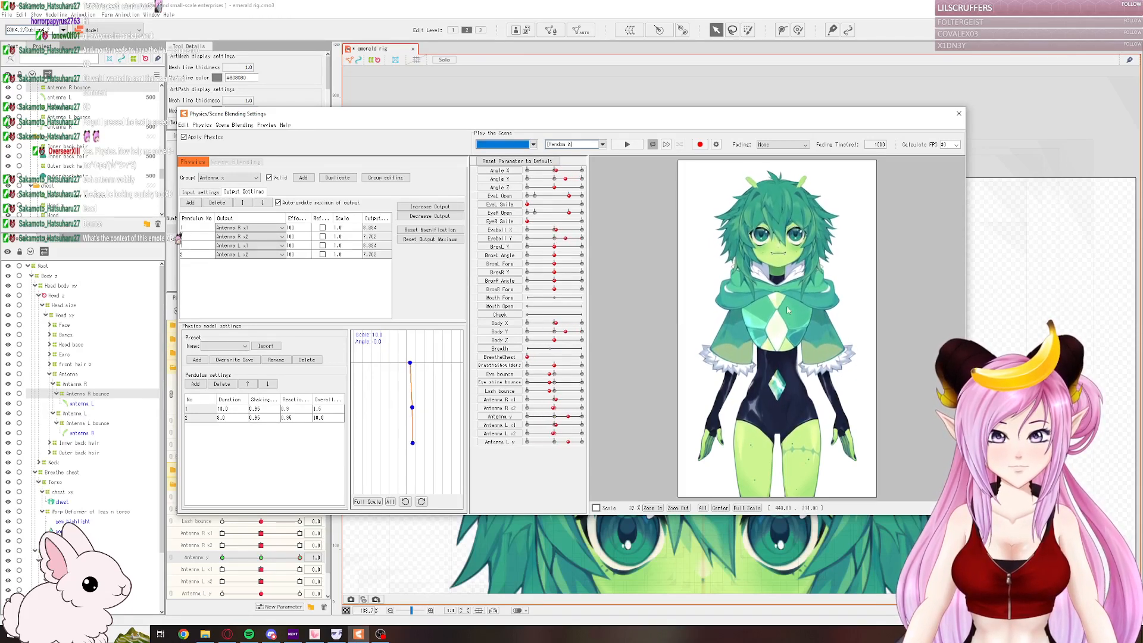
pyautogui.click(961, 114)
# - At Antenna y 1, adjust the upper edge of the Antenna R bounce deformer and test the antenna bounce in the physics preview
pyautogui.moveTo(542, 205); pyautogui.dragTo(599, 212)
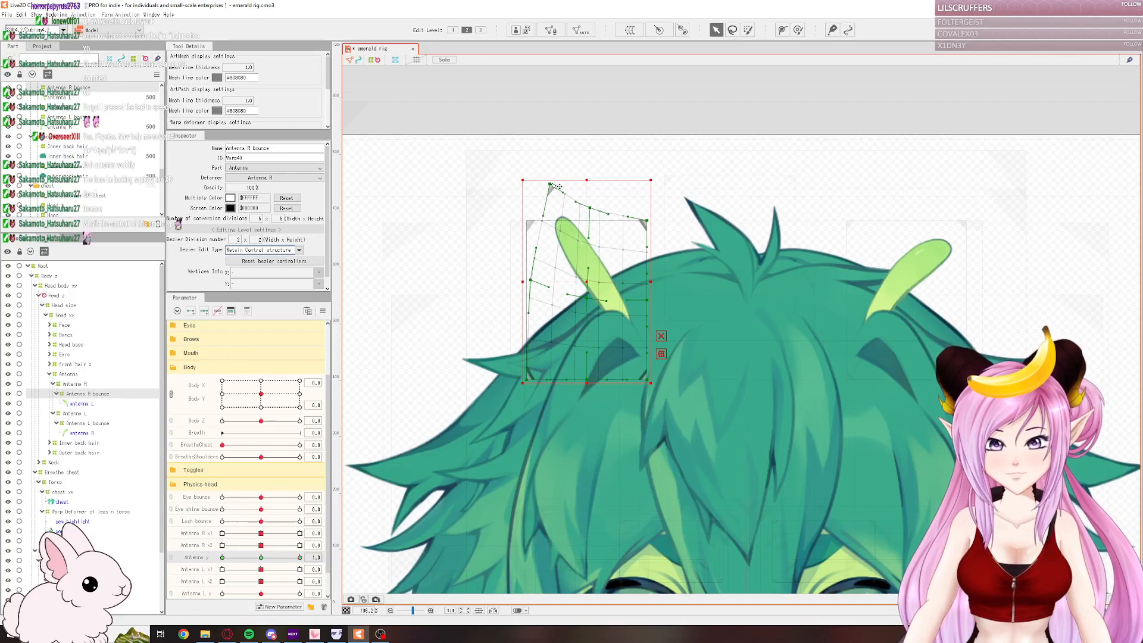
pyautogui.click(57, 14)
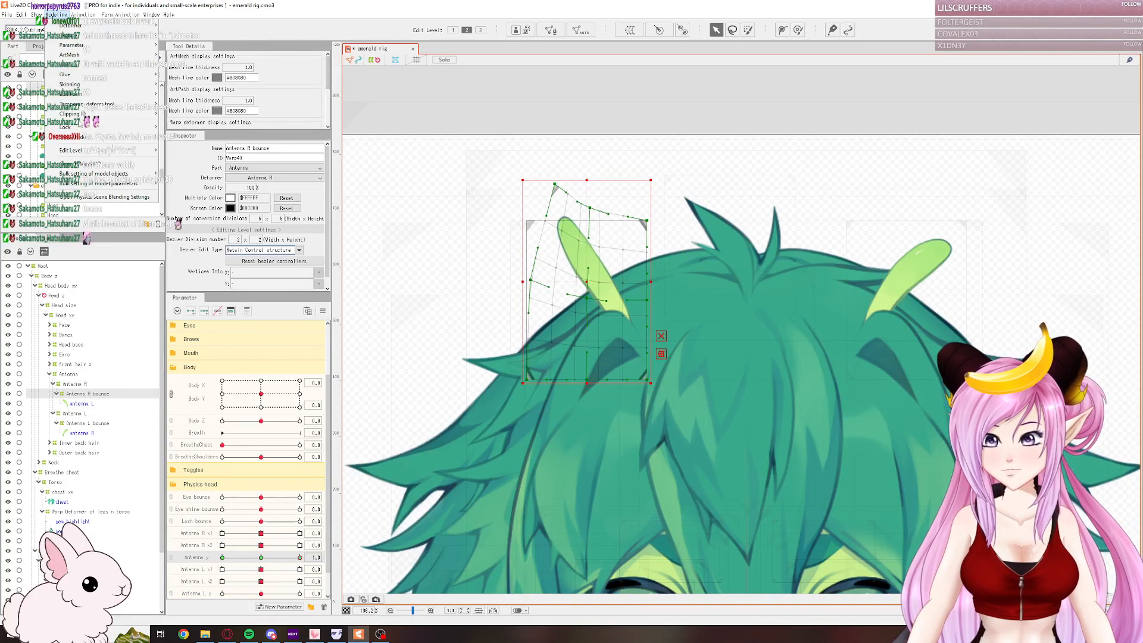
pyautogui.click(89, 196)
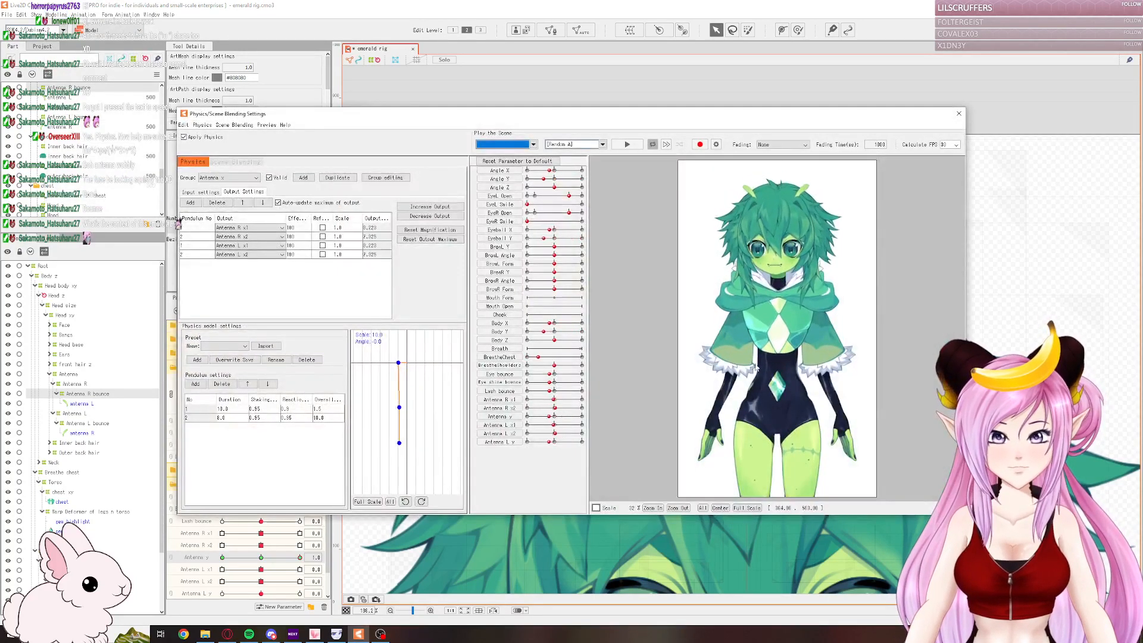
pyautogui.moveTo(756, 368); pyautogui.dragTo(777, 424)
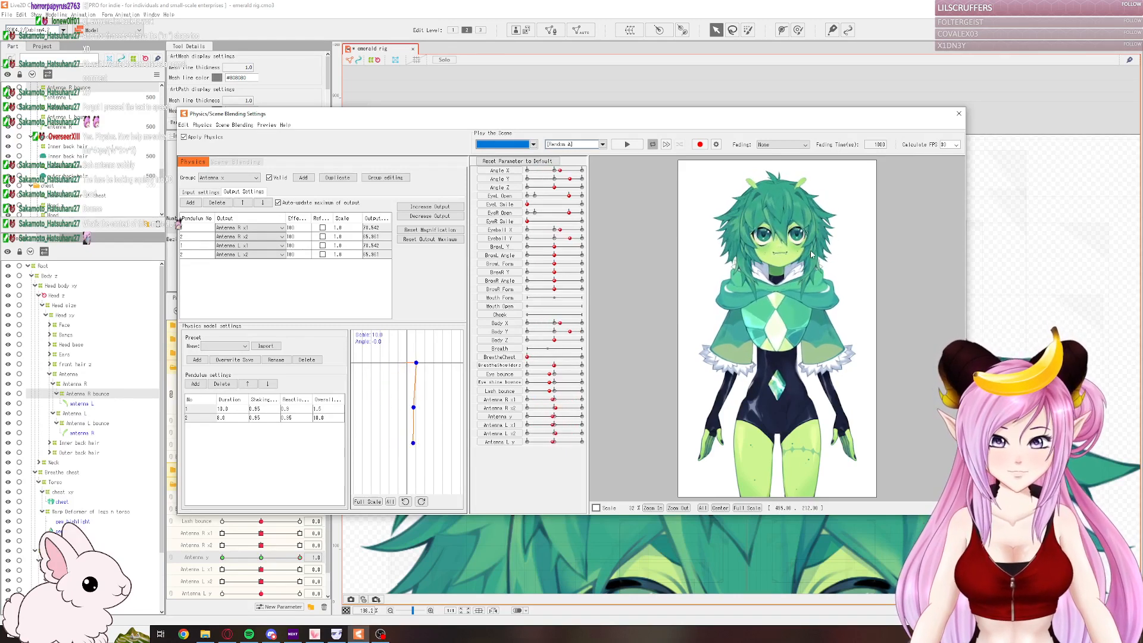
pyautogui.moveTo(715, 255); pyautogui.dragTo(942, 308)
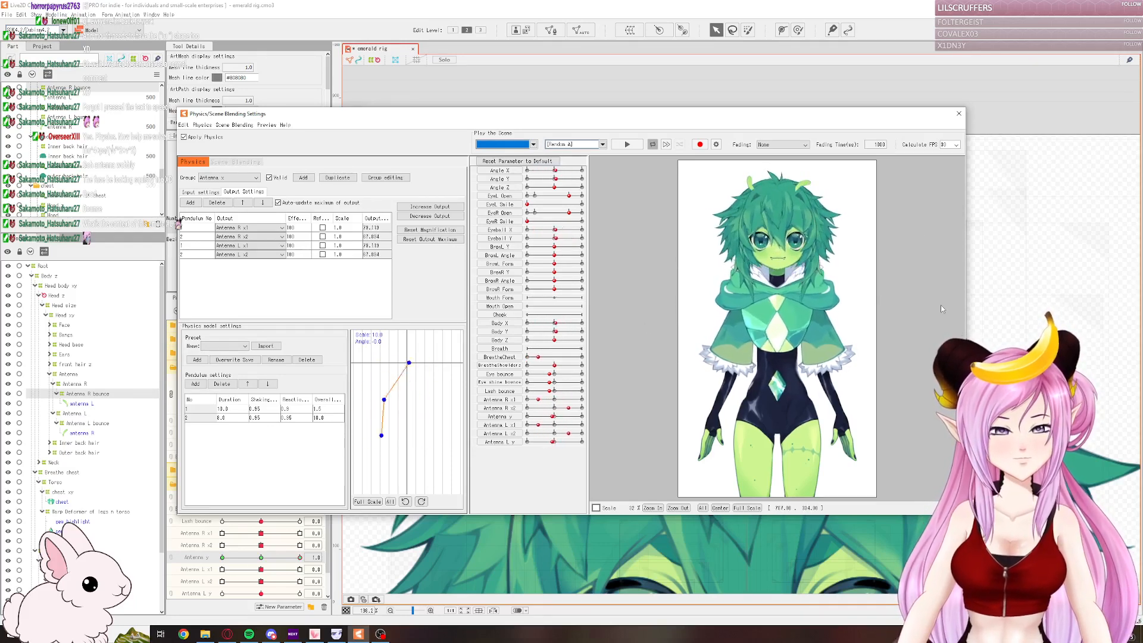
pyautogui.click(959, 114)
# - Return Antenna y to 0 and add a new parameter named Hood x to the Physics-body group
pyautogui.scroll(-5, 738, 271)
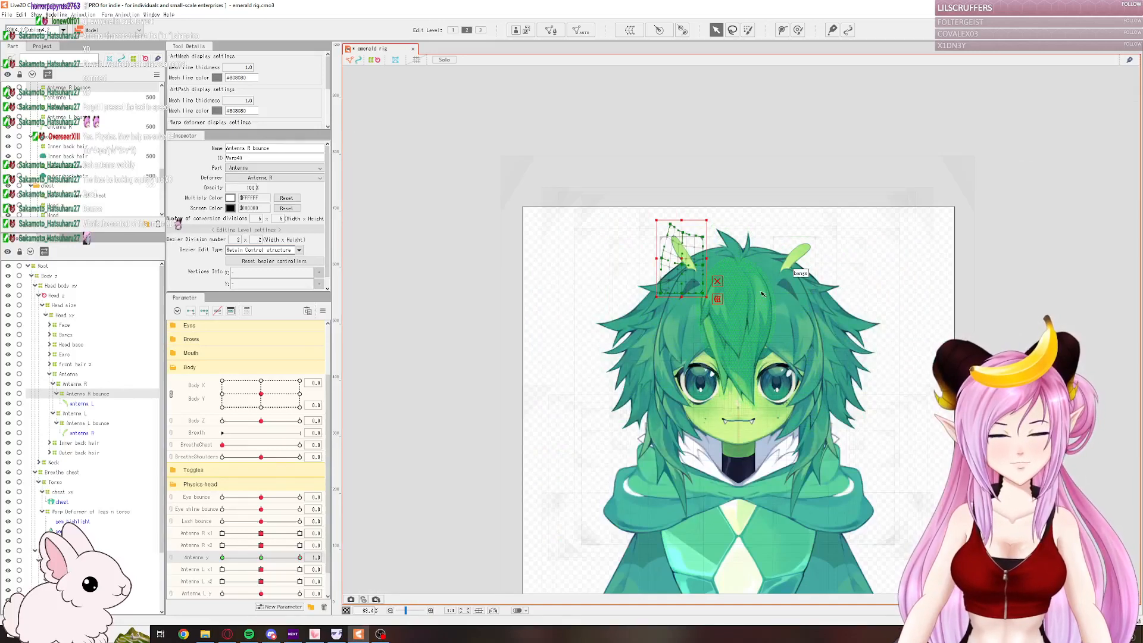
pyautogui.scroll(-1, 762, 342)
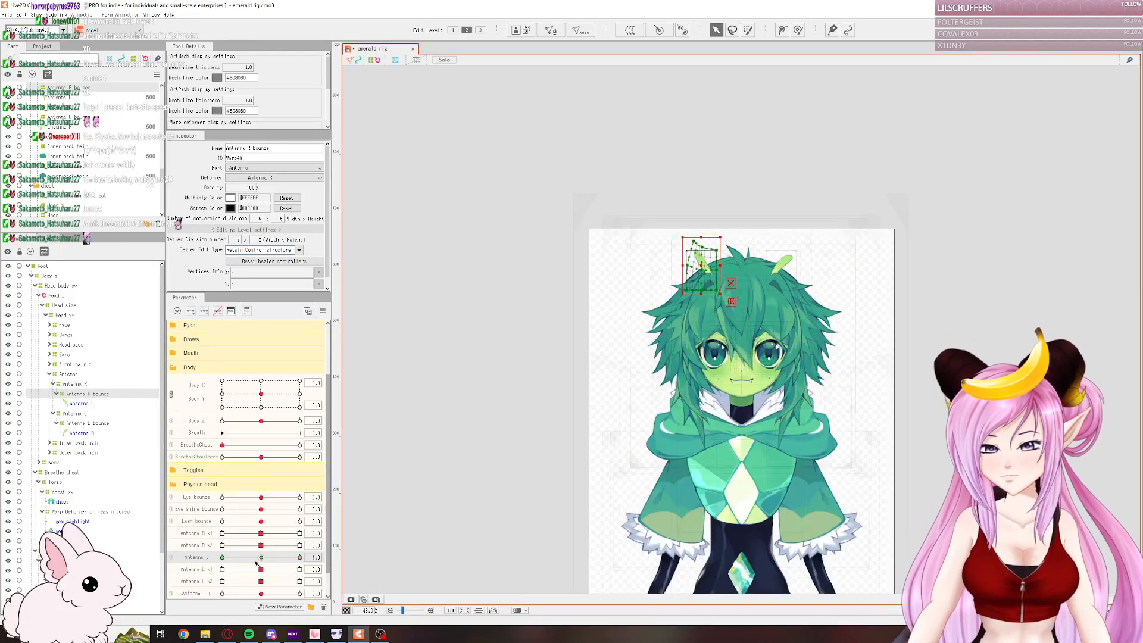
pyautogui.scroll(-1, 727, 280)
pyautogui.scroll(2, 767, 444)
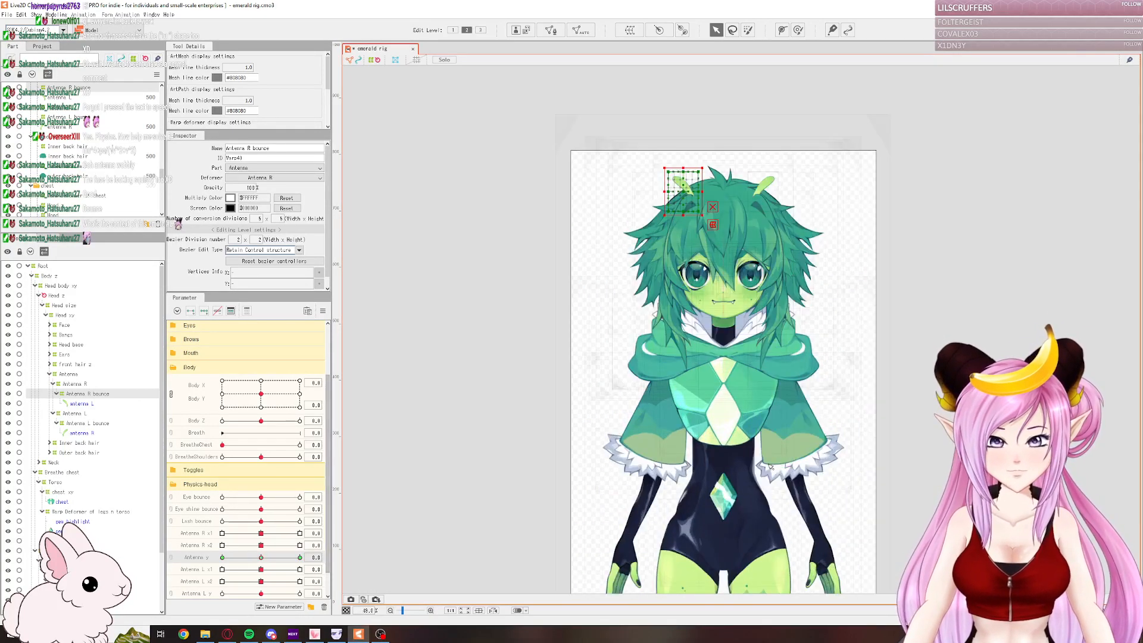
pyautogui.scroll(-2, 748, 389)
pyautogui.scroll(2, 749, 390)
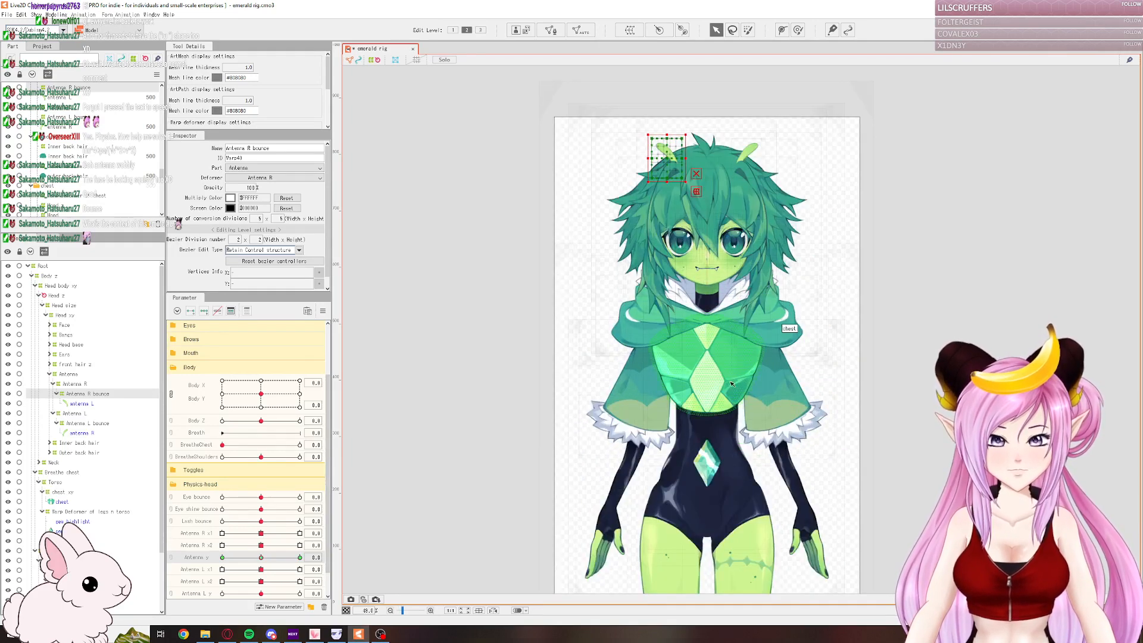
pyautogui.scroll(-1, 196, 476)
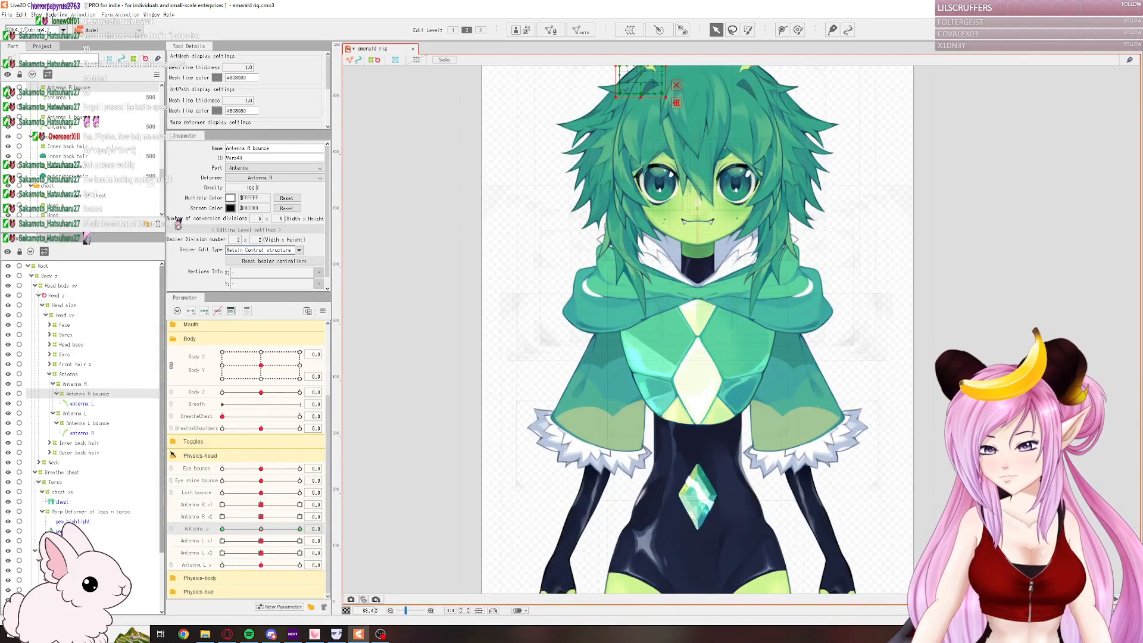
pyautogui.click(173, 456)
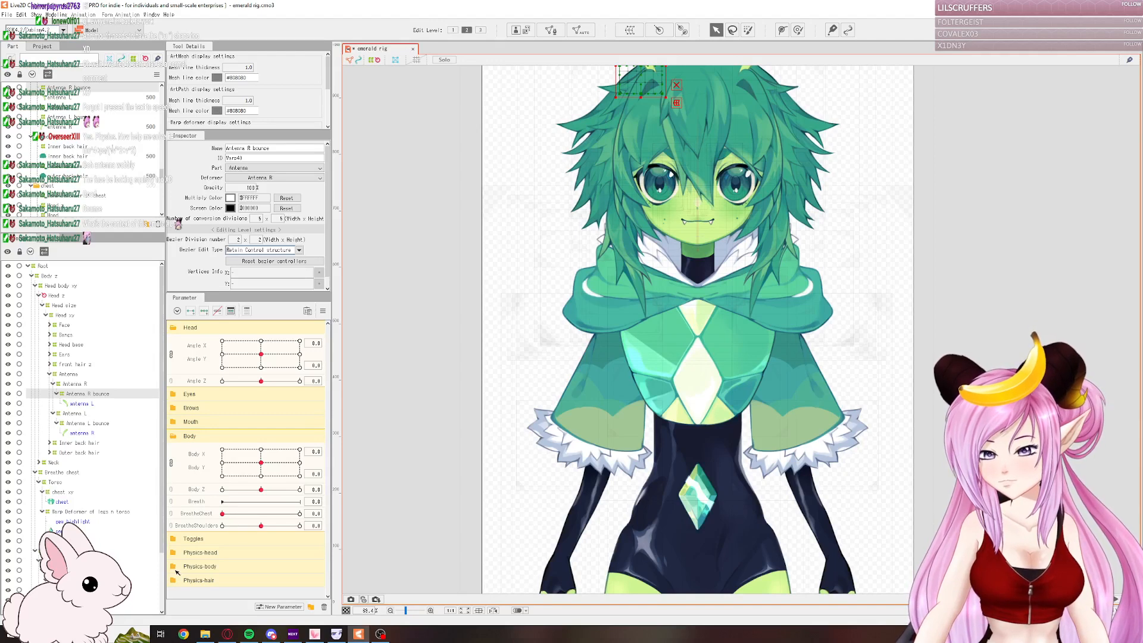
pyautogui.click(275, 607)
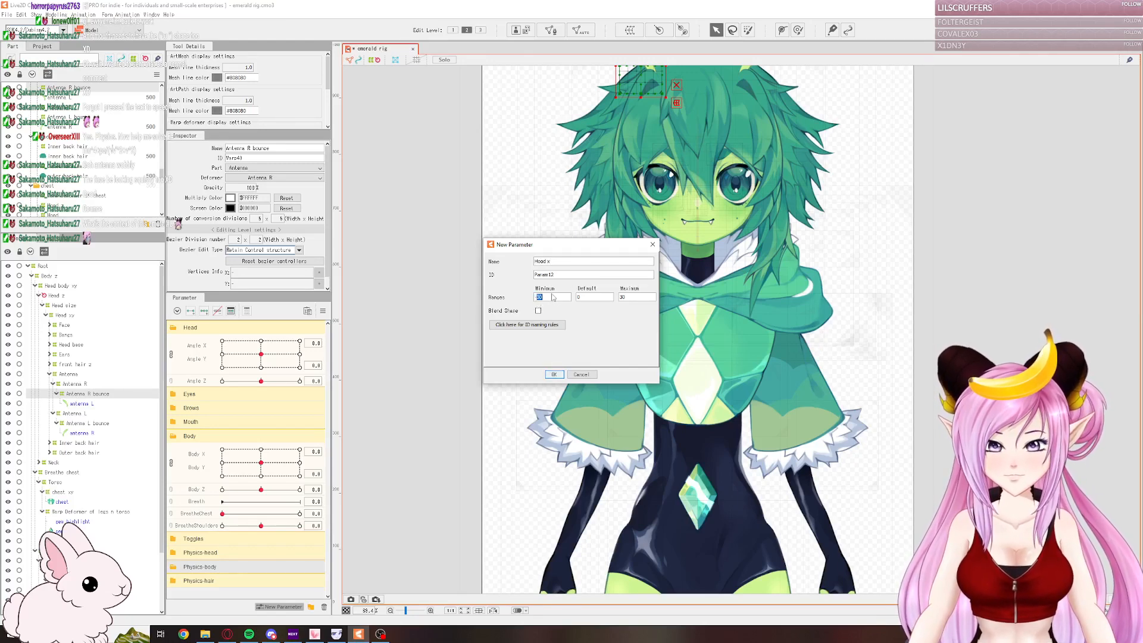
pyautogui.click(554, 374)
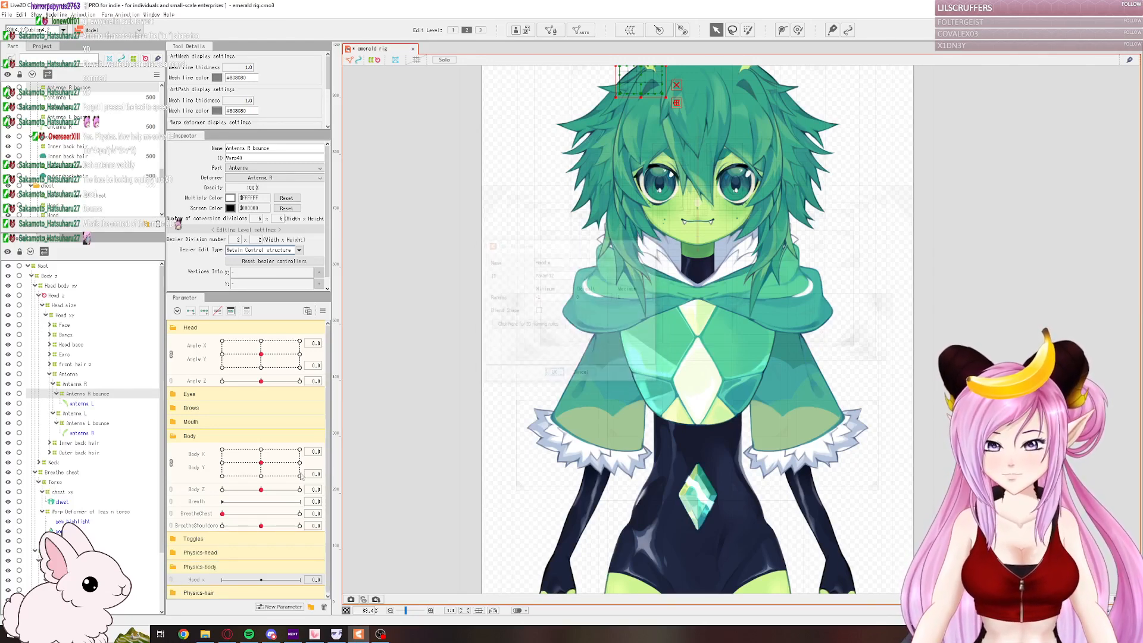
# - Add a Hood y parameter with a range of -1 to 1 to the Physics-body group
pyautogui.click(279, 606)
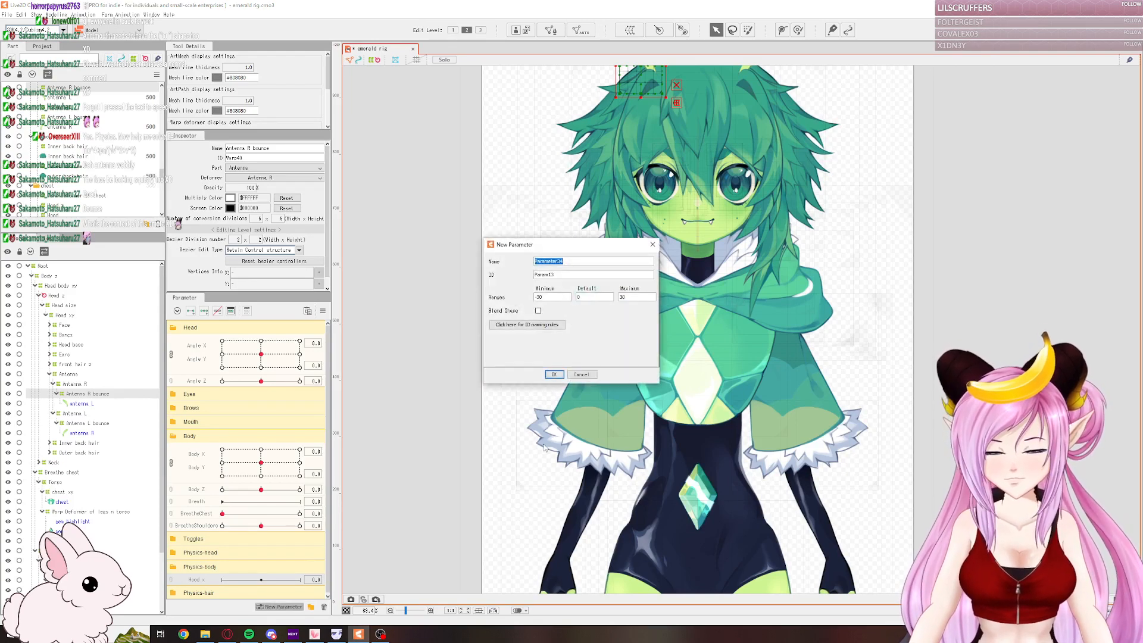
pyautogui.write('Hood y')
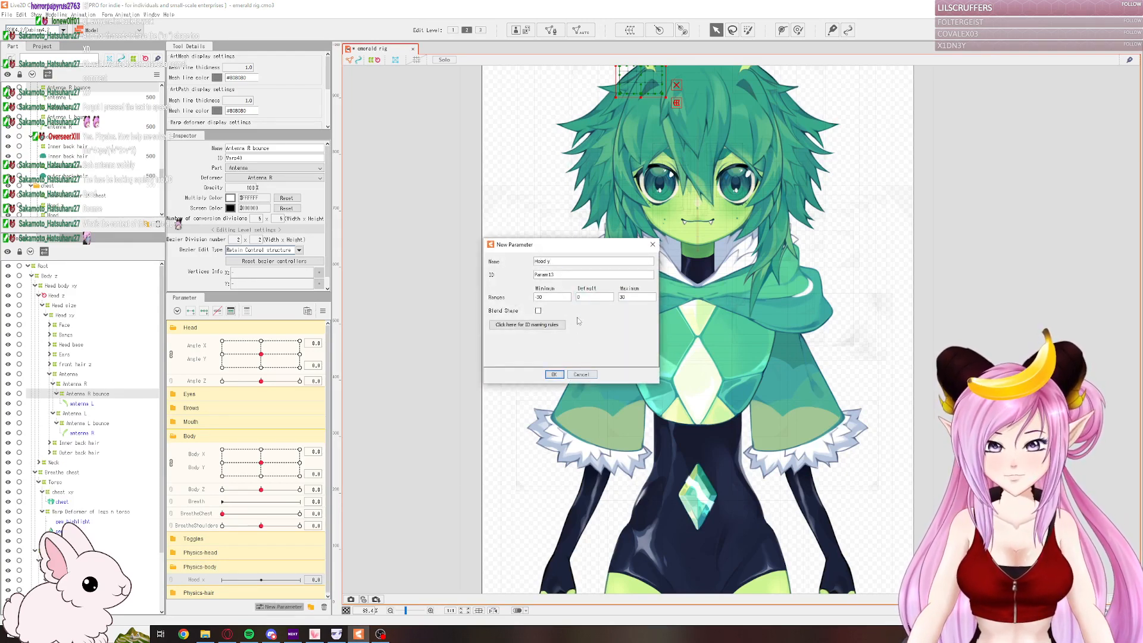
pyautogui.doubleClick(551, 297)
pyautogui.write('-1')
pyautogui.press('Tab')
pyautogui.press('Tab')
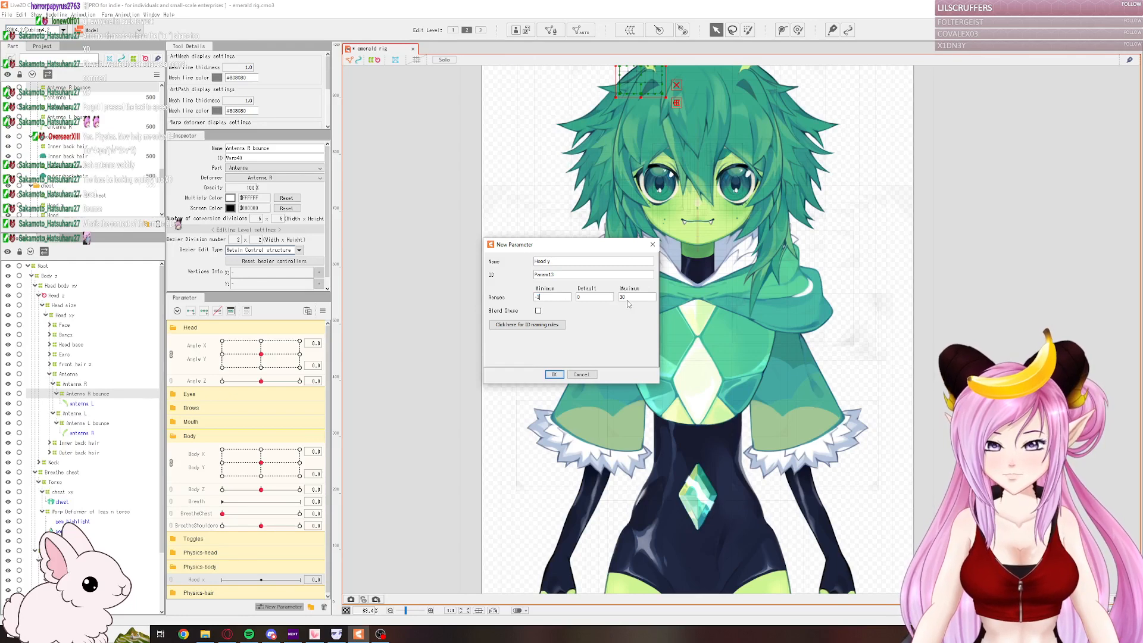
pyautogui.write('1')
pyautogui.click(553, 374)
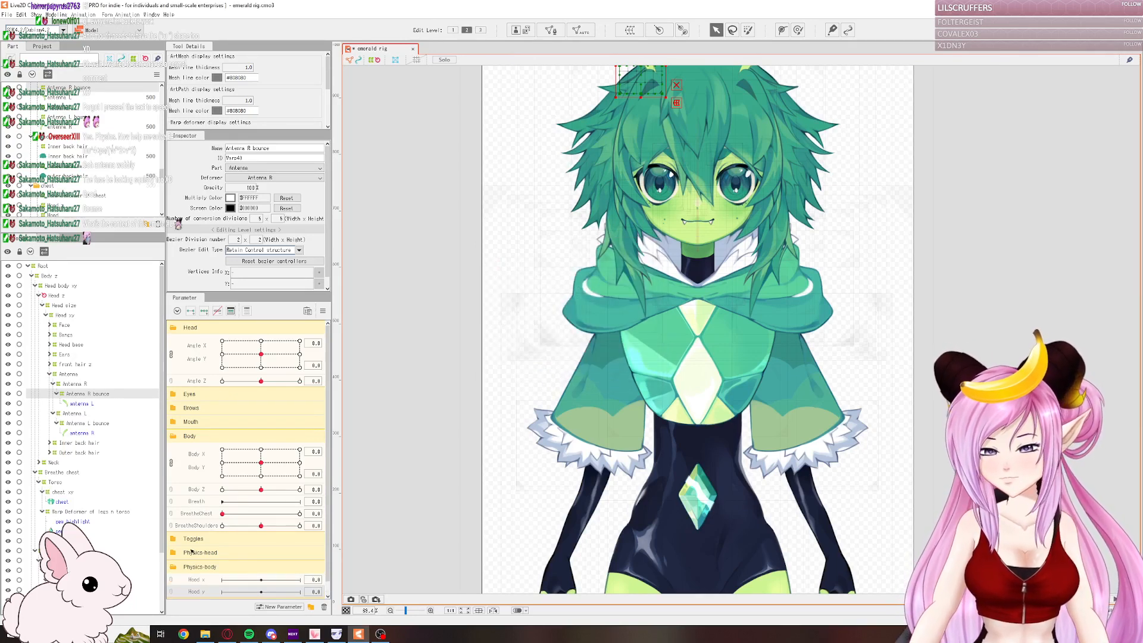
# - Add a Sleeve L x1 blend shape parameter ranging from -1 to 1 to the Physics-body group, copying its base name for reuse
pyautogui.click(280, 607)
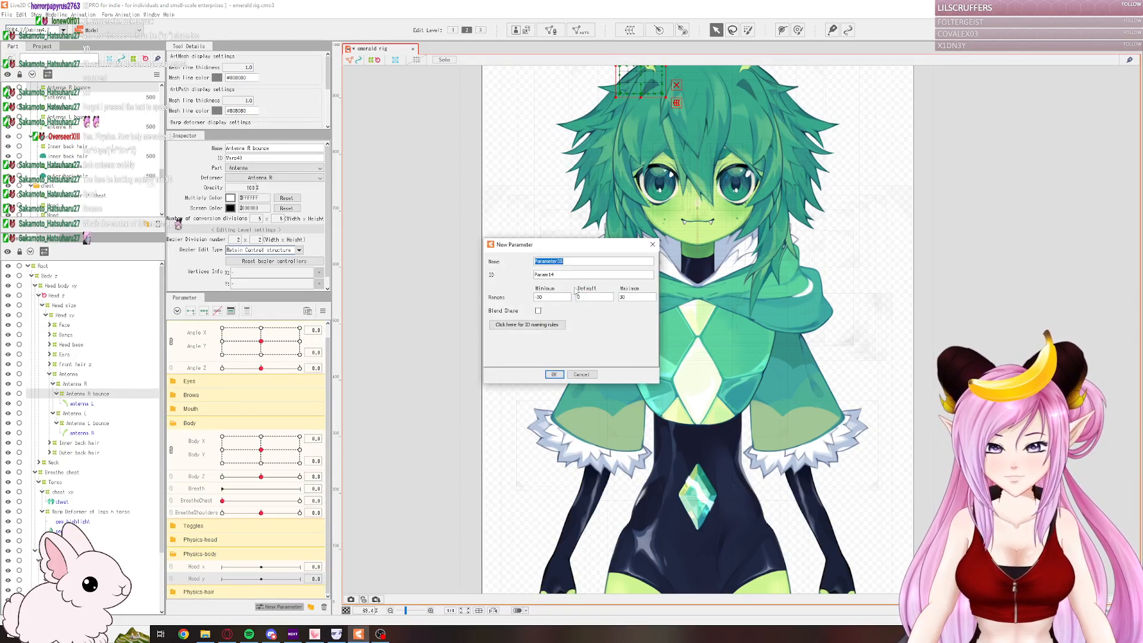
pyautogui.write('Sleeve L x1')
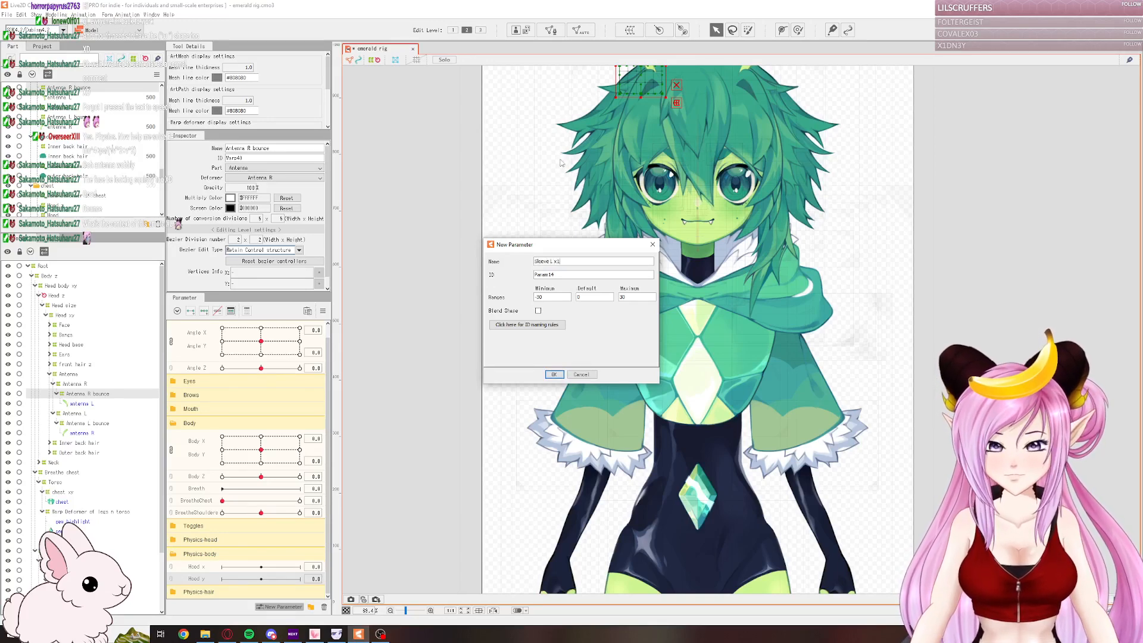
pyautogui.doubleClick(549, 297)
pyautogui.write('-1')
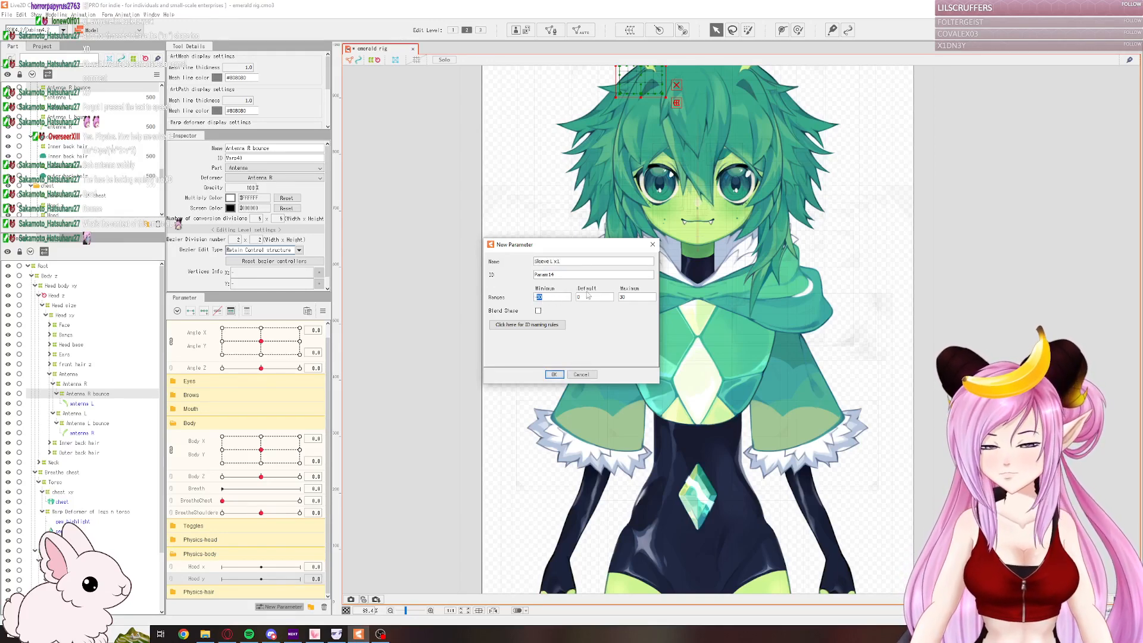
pyautogui.doubleClick(639, 298)
pyautogui.write('1')
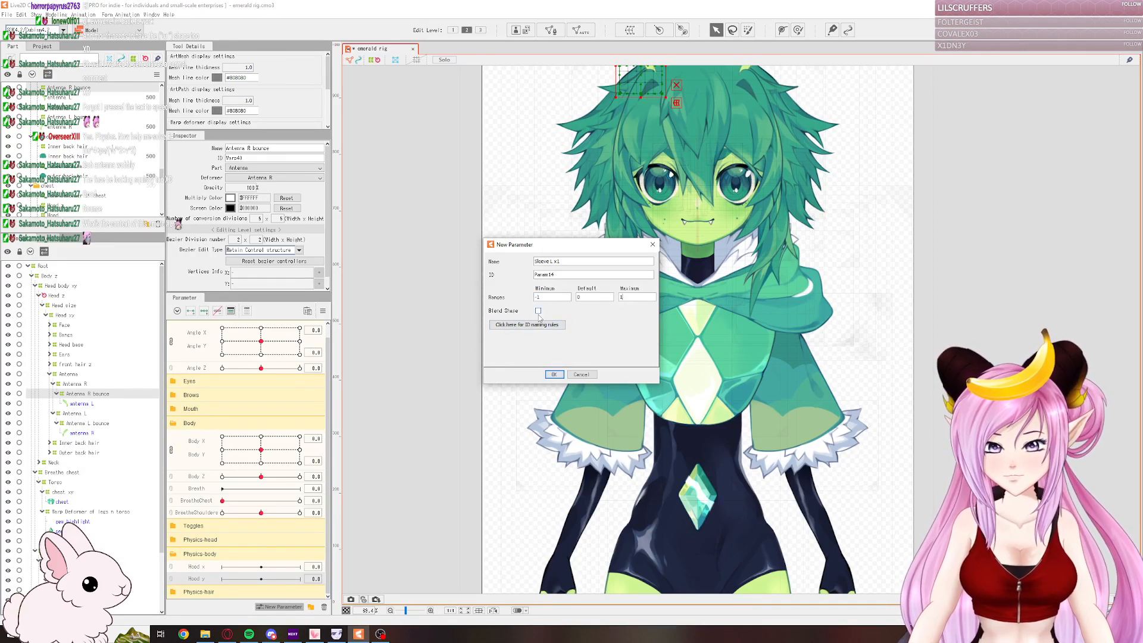
pyautogui.click(538, 311)
pyautogui.tripleClick(558, 262)
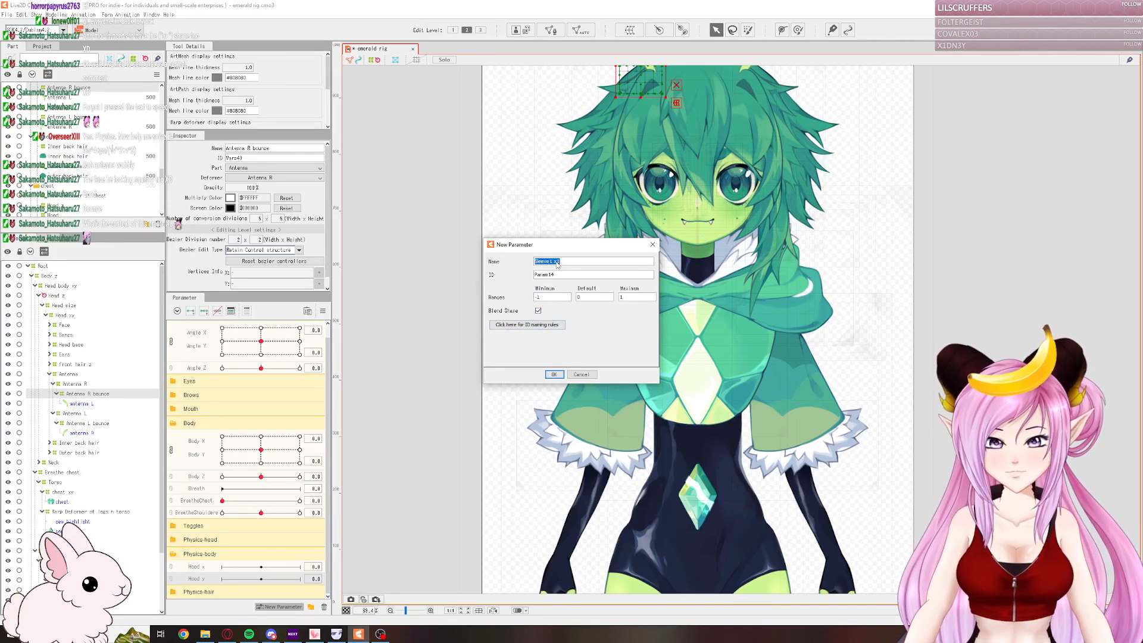
pyautogui.click(558, 264)
pyautogui.moveTo(557, 262); pyautogui.dragTo(459, 271)
pyautogui.hotkey('ctrl', 'c')
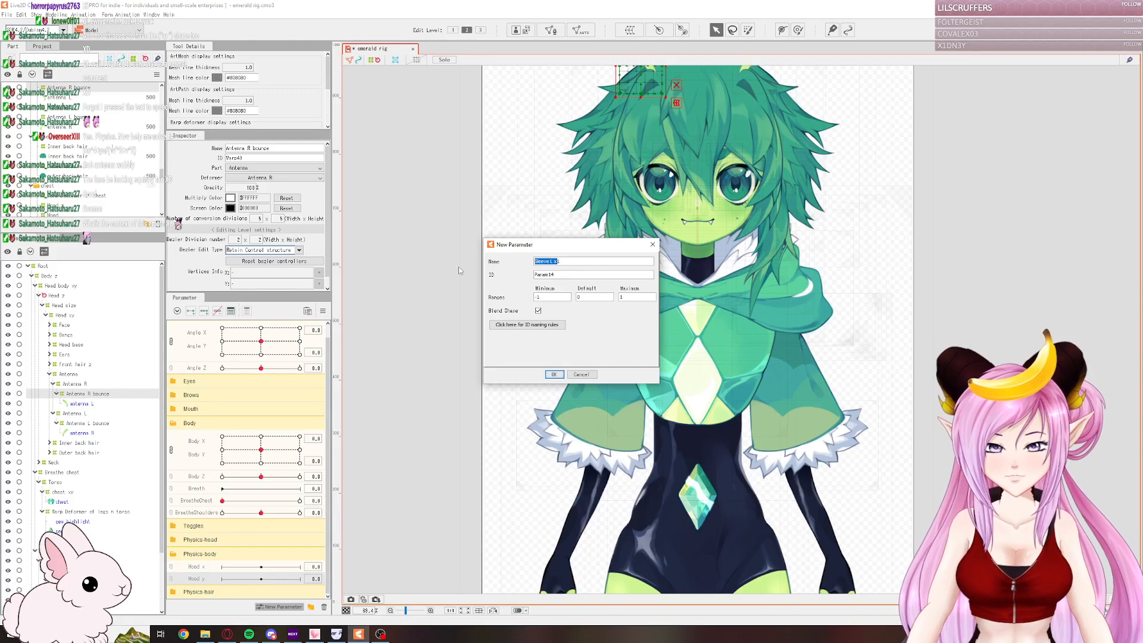
pyautogui.click(554, 374)
# - Add a Sleeve L x2 parameter with a range of -1 to 1 and Blend Shape enabled below Sleeve L x1
pyautogui.scroll(-1, 330, 501)
pyautogui.click(280, 607)
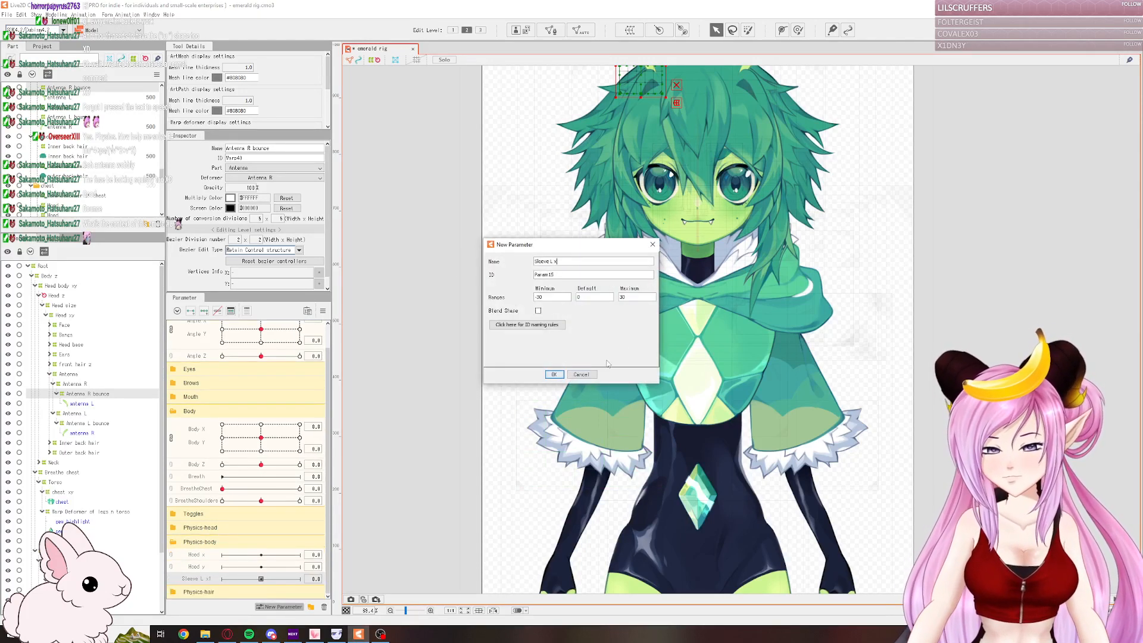
pyautogui.write('2')
pyautogui.press('Tab')
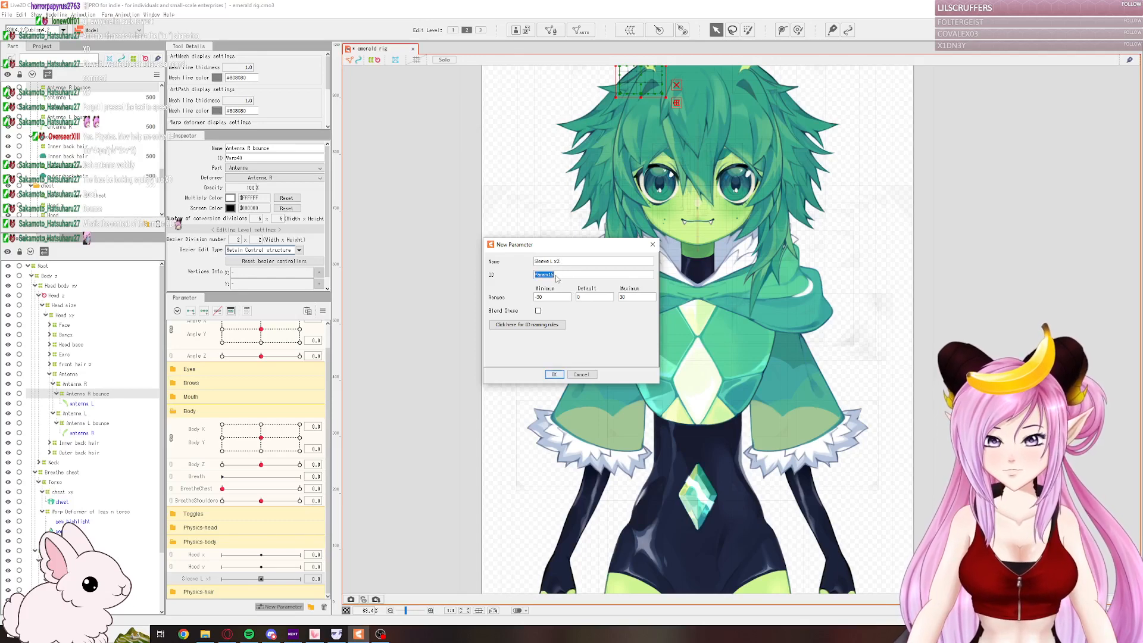
pyautogui.press('Tab')
pyautogui.write('-3')
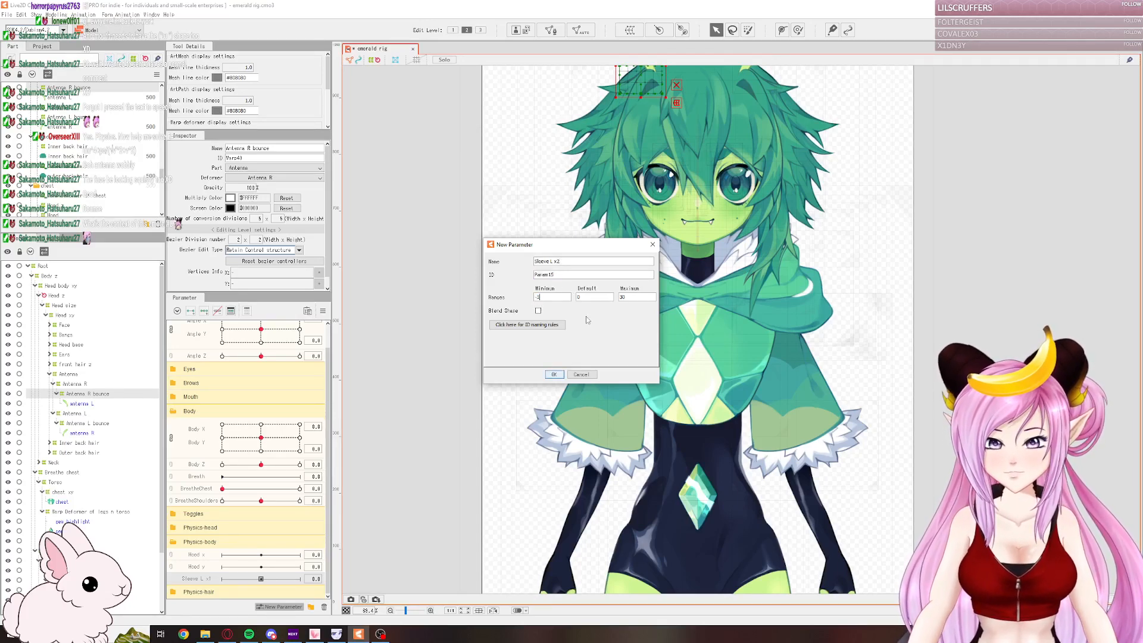
pyautogui.press('BackSpace')
pyautogui.write('1')
pyautogui.press('Tab')
pyautogui.press('Tab')
pyautogui.write('1')
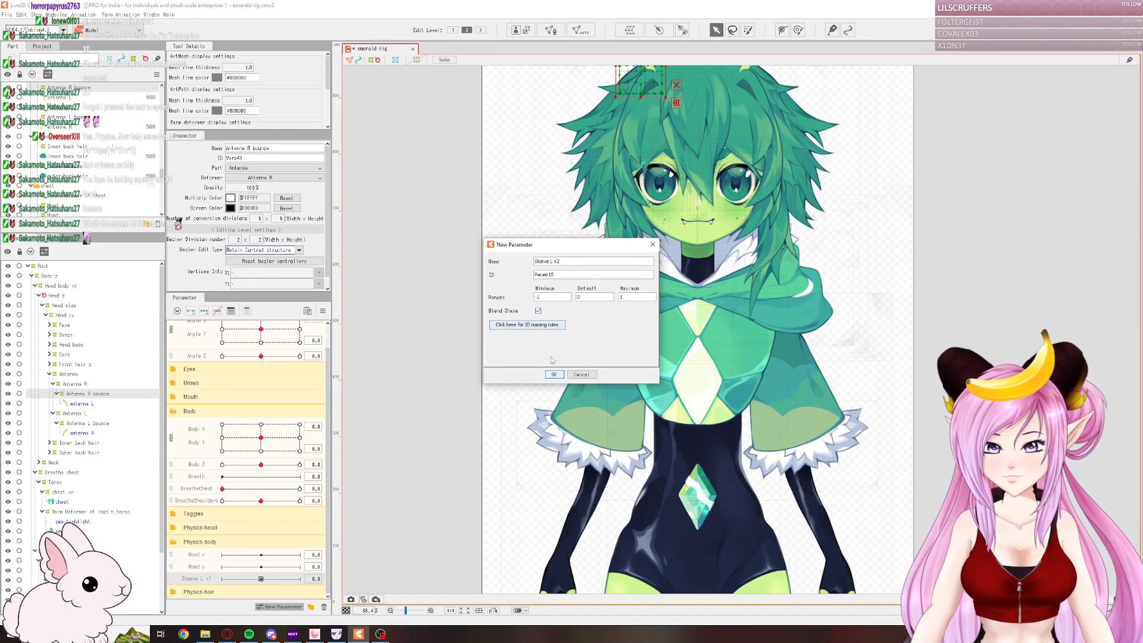
pyautogui.click(554, 374)
# - Add a Sleeve L x3 parameter without Blend Shape below Sleeve L x2, reusing the copied base name
pyautogui.scroll(-1, 200, 575)
pyautogui.click(280, 607)
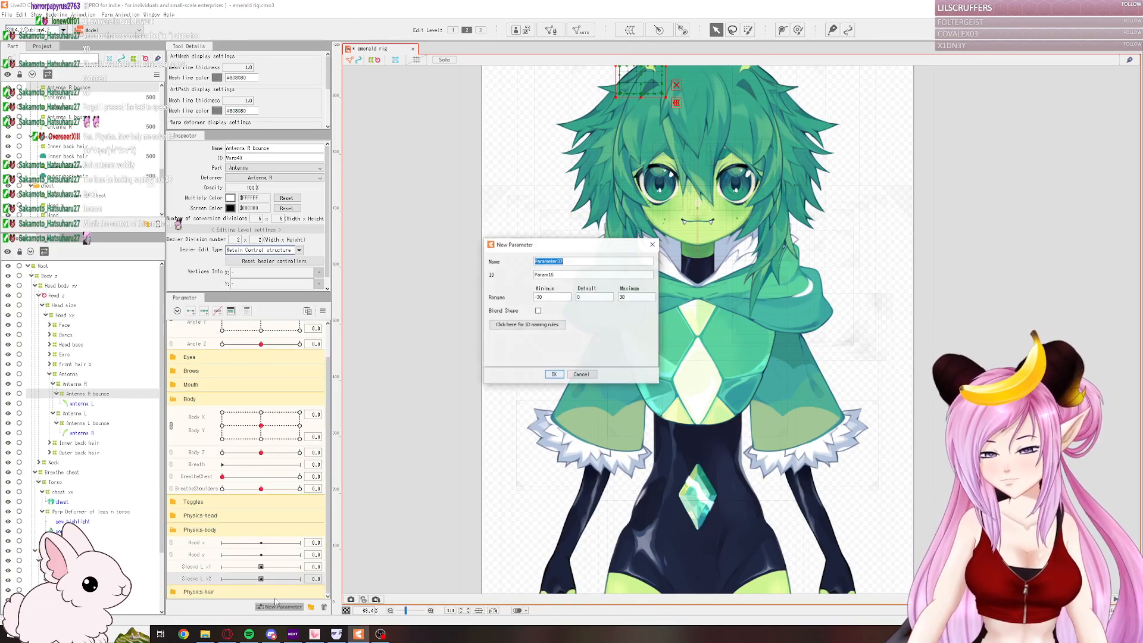
pyautogui.hotkey('ctrl', 'v')
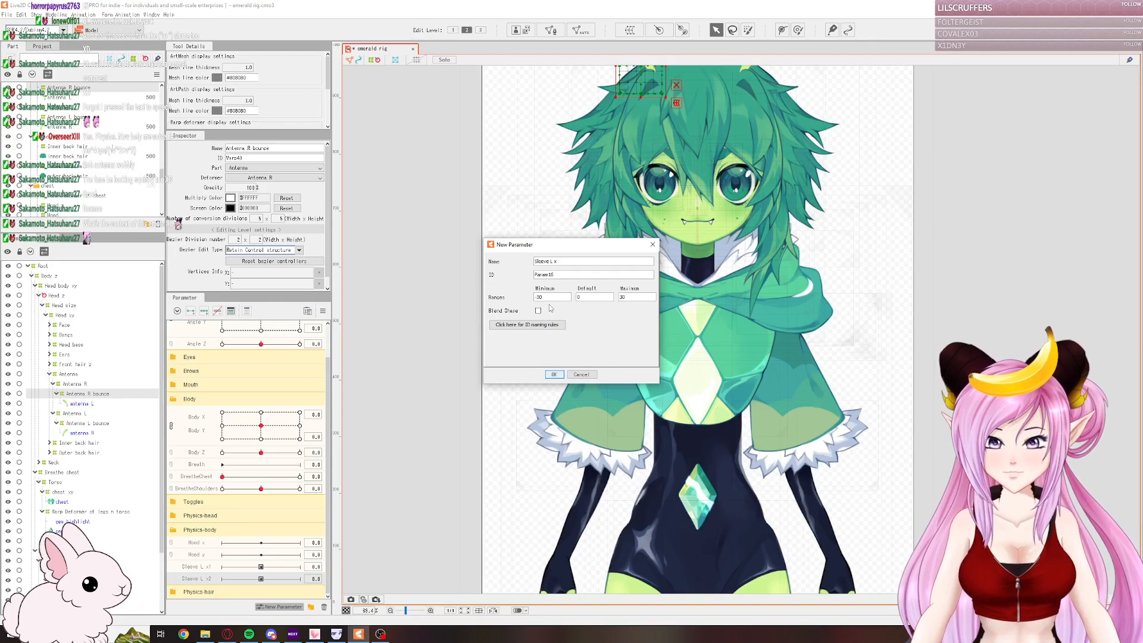
pyautogui.press('Tab')
pyautogui.press('Tab')
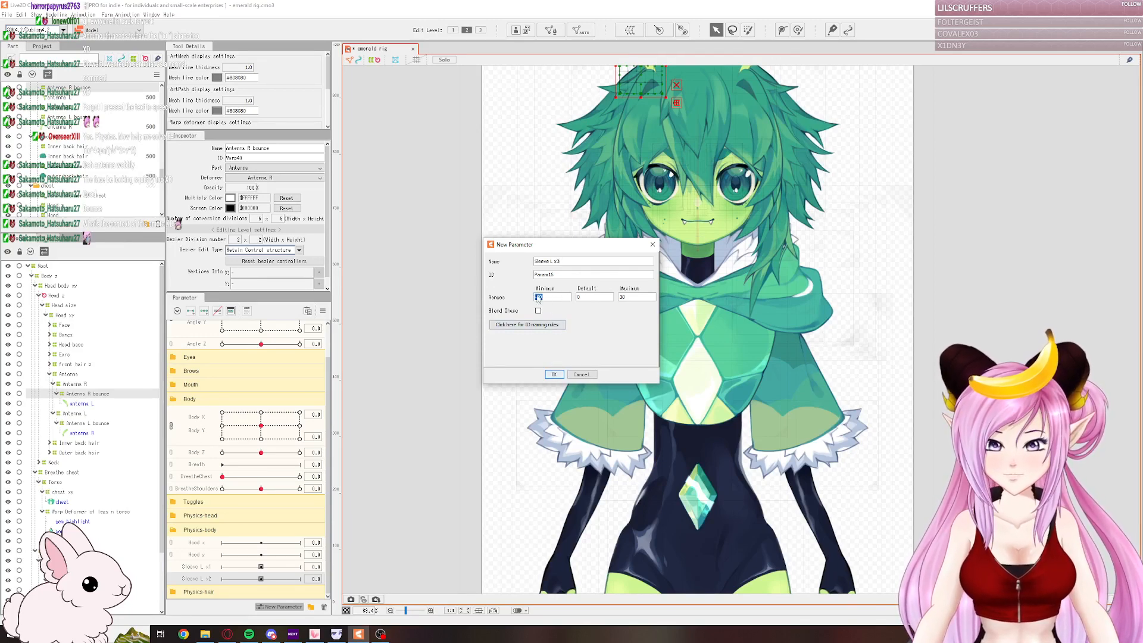
pyautogui.click(553, 374)
# - Add a Sleeve L y1 parameter with a range of -1 to 1 and Blend Shape enabled below Sleeve L x3
pyautogui.scroll(-1, 243, 573)
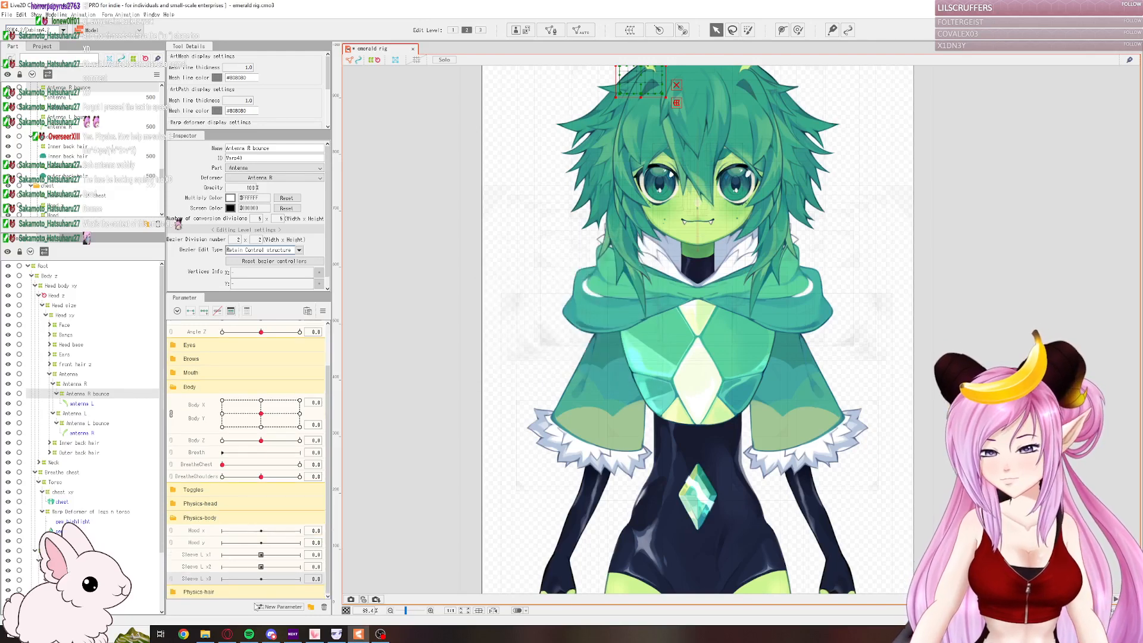
pyautogui.click(269, 606)
pyautogui.write('Sleeve L x')
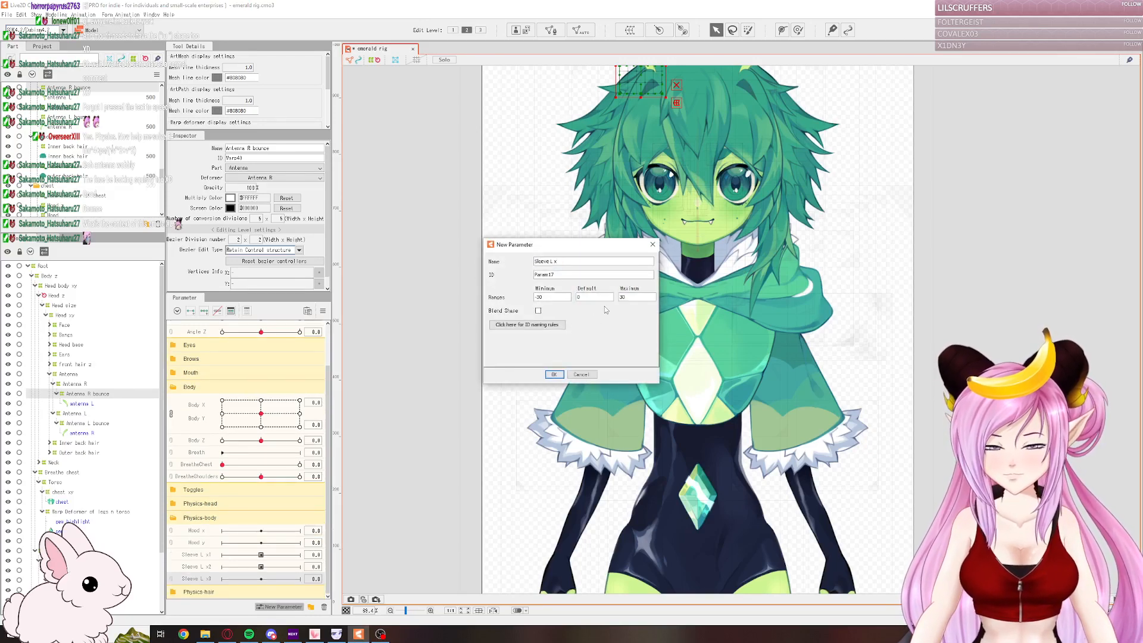
pyautogui.press('BackSpace')
pyautogui.write('y')
pyautogui.doubleClick(540, 298)
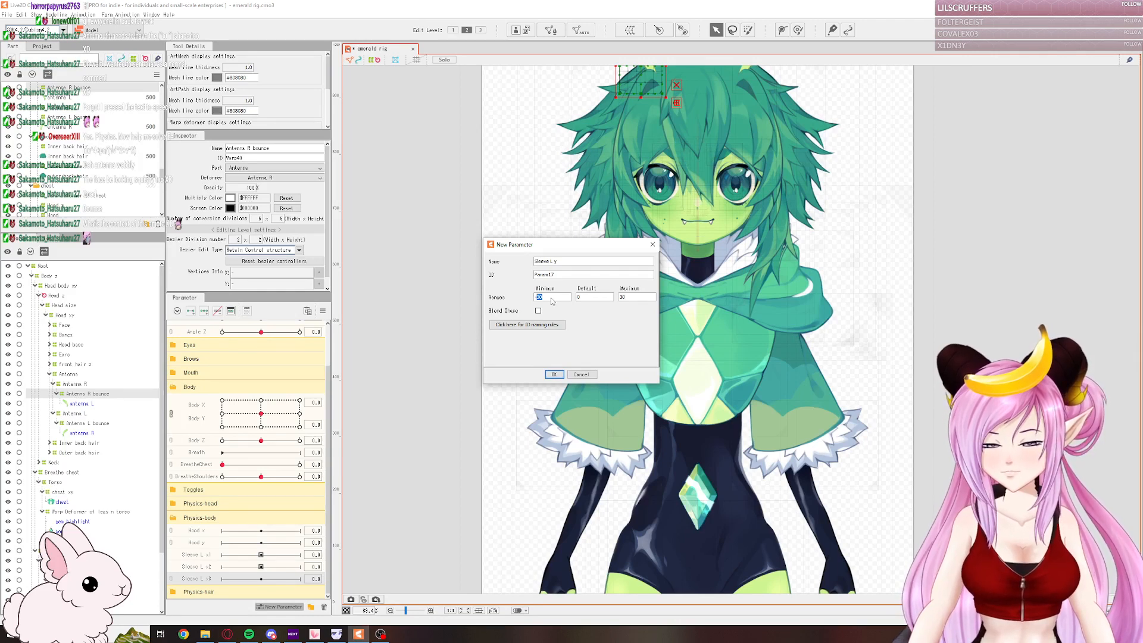
pyautogui.write('1')
pyautogui.doubleClick(636, 296)
pyautogui.write('1')
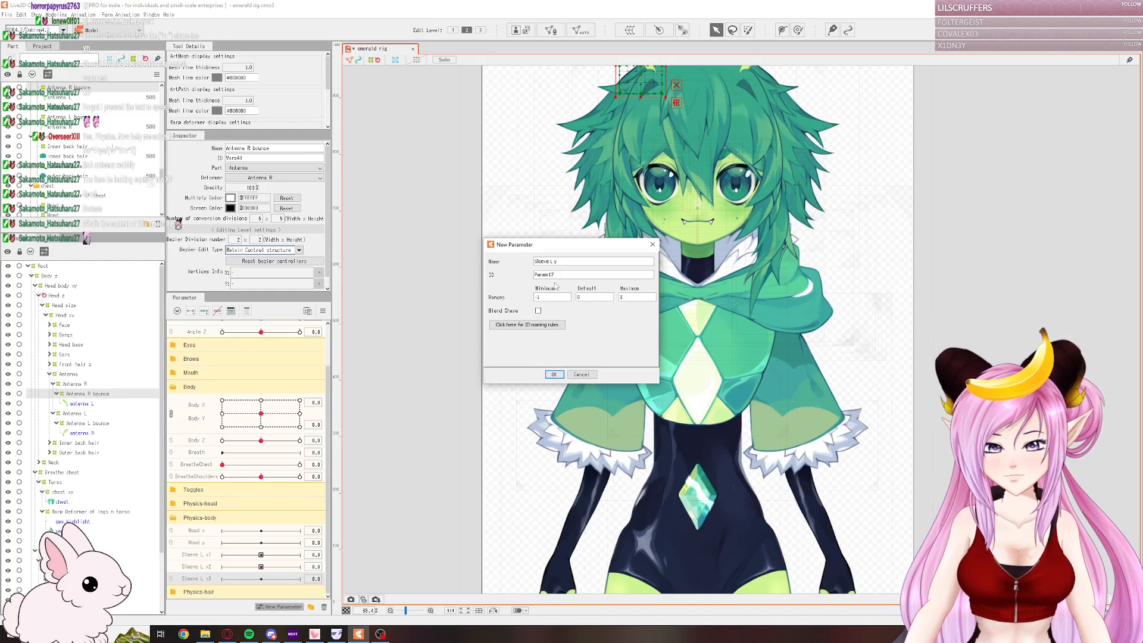
pyautogui.doubleClick(569, 262)
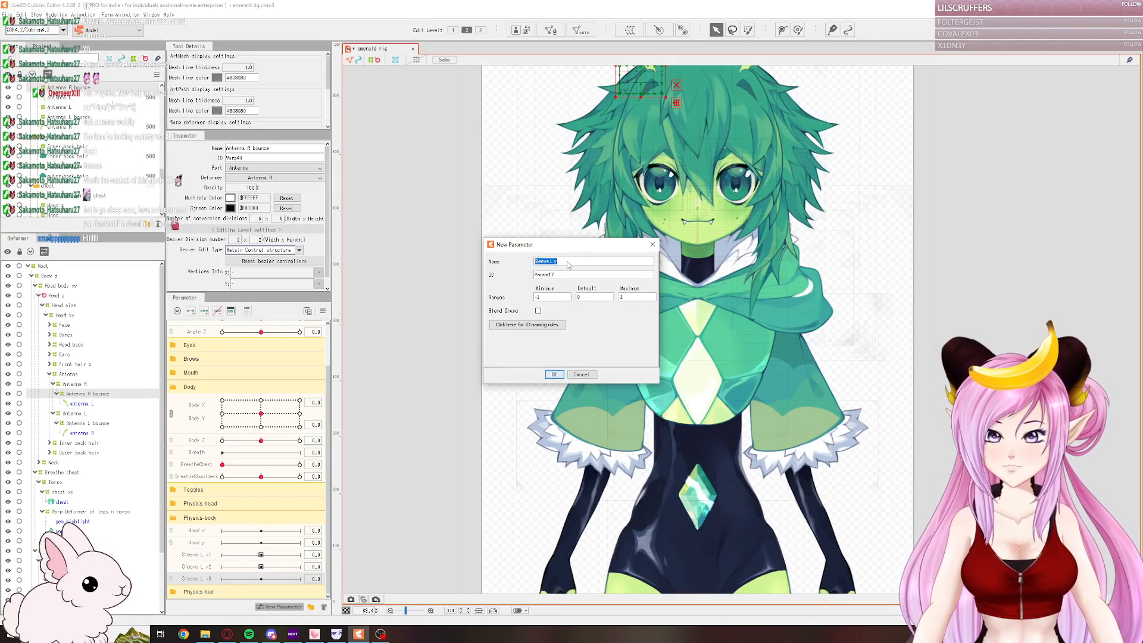
pyautogui.click(568, 264)
pyautogui.write('1')
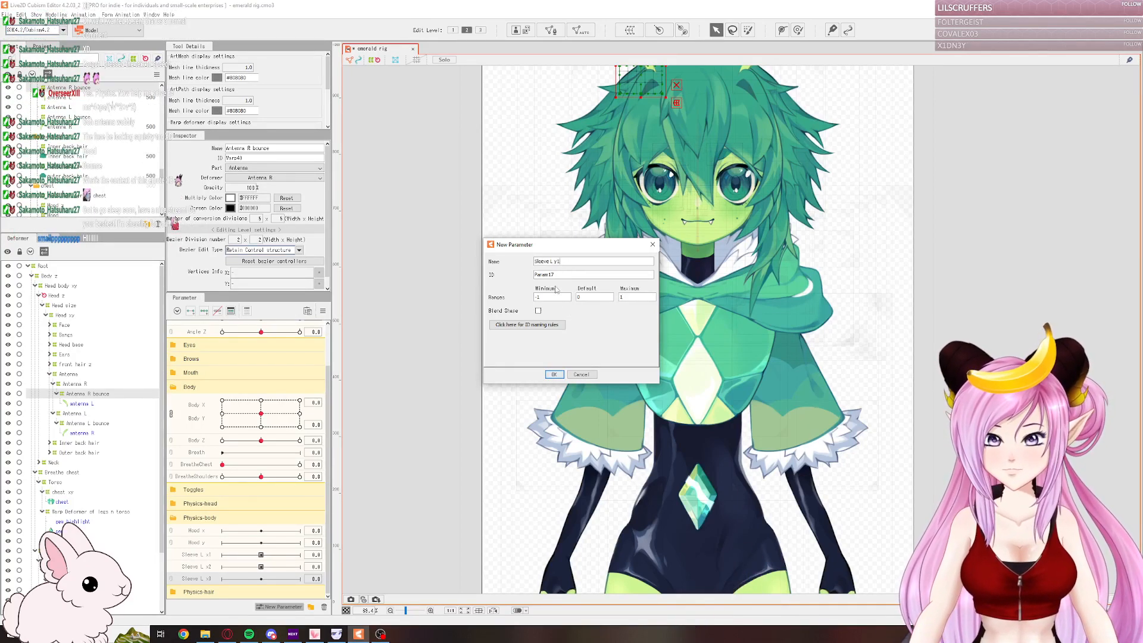
pyautogui.click(554, 374)
# - Add a Sleeve L y2 parameter with a range of -1 to 1 and Blend Shape enabled below Sleeve L y1
pyautogui.click(279, 606)
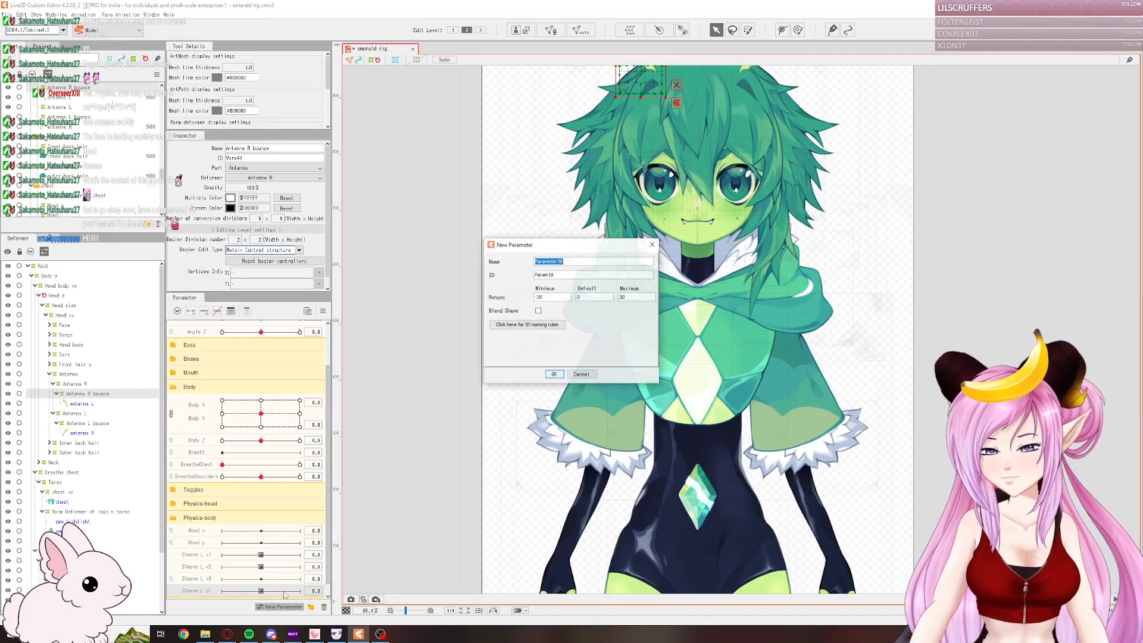
pyautogui.doubleClick(540, 298)
pyautogui.moveTo(539, 299); pyautogui.dragTo(551, 303)
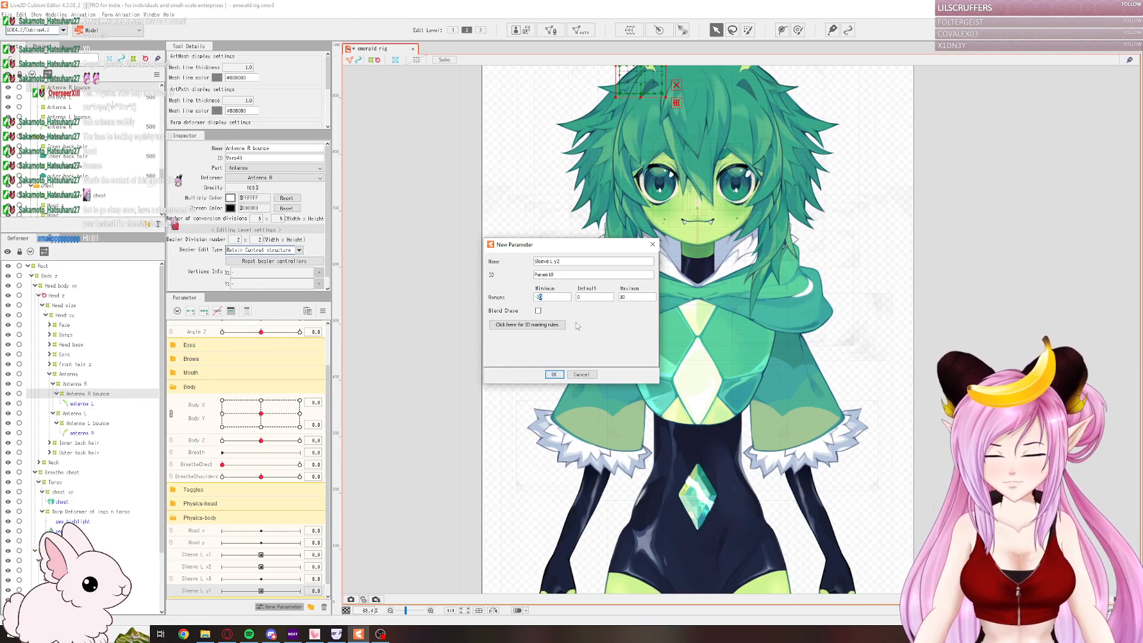
pyautogui.write('1')
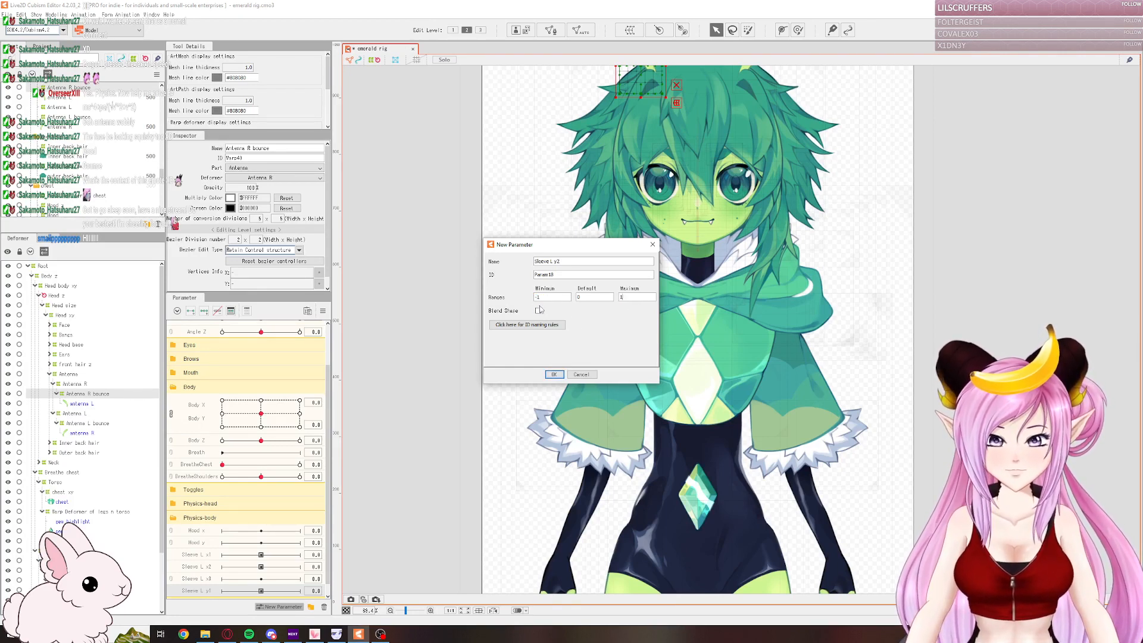
pyautogui.click(554, 374)
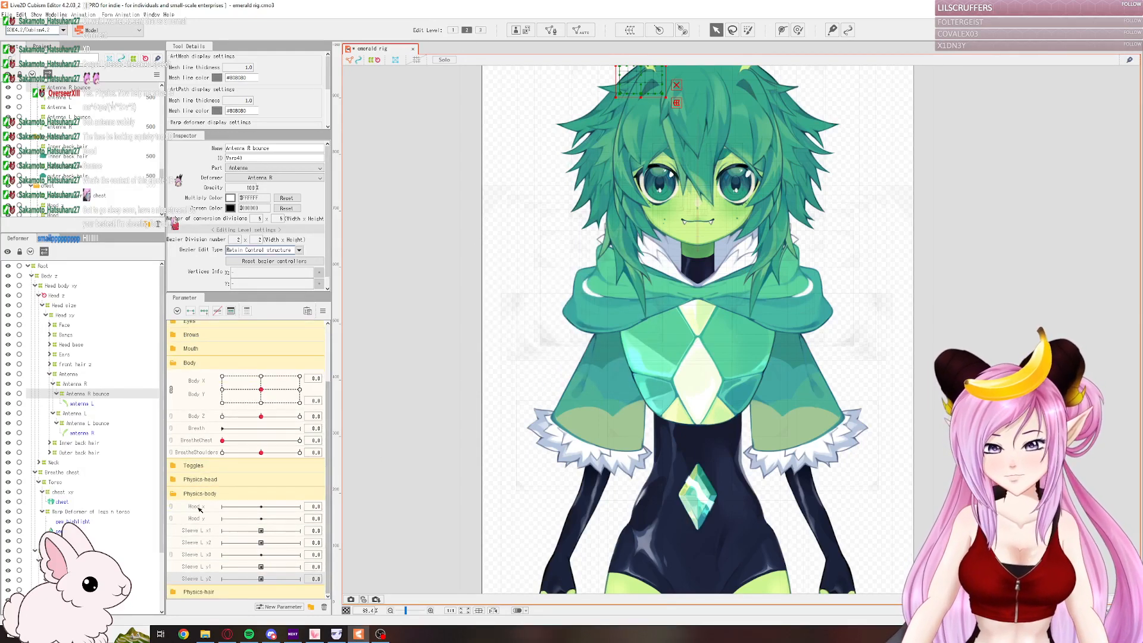
# - Make Sleeve L x1 the active parameter and locate the Sleeve L bounce deformer under Arm L
pyautogui.click(196, 532)
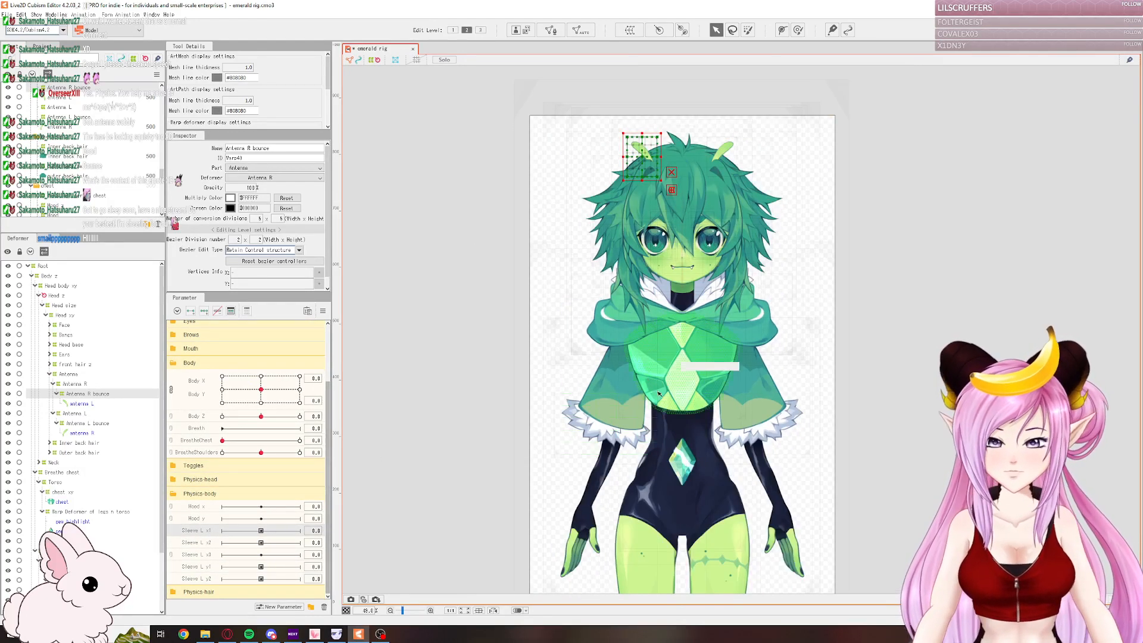
pyautogui.scroll(-3, 113, 491)
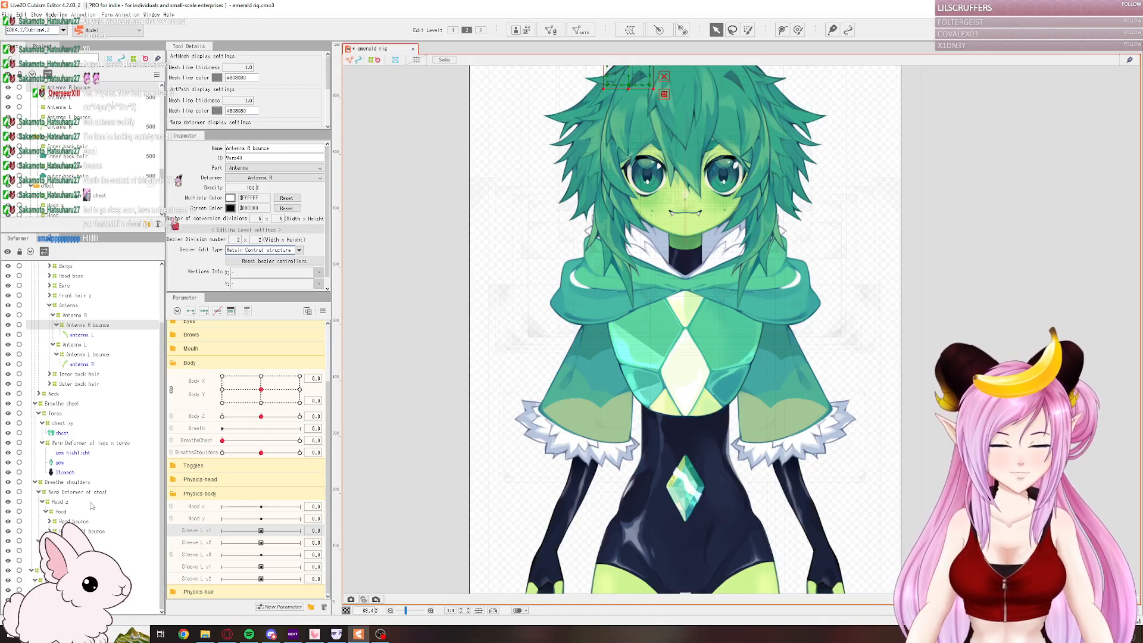
pyautogui.scroll(3, 65, 456)
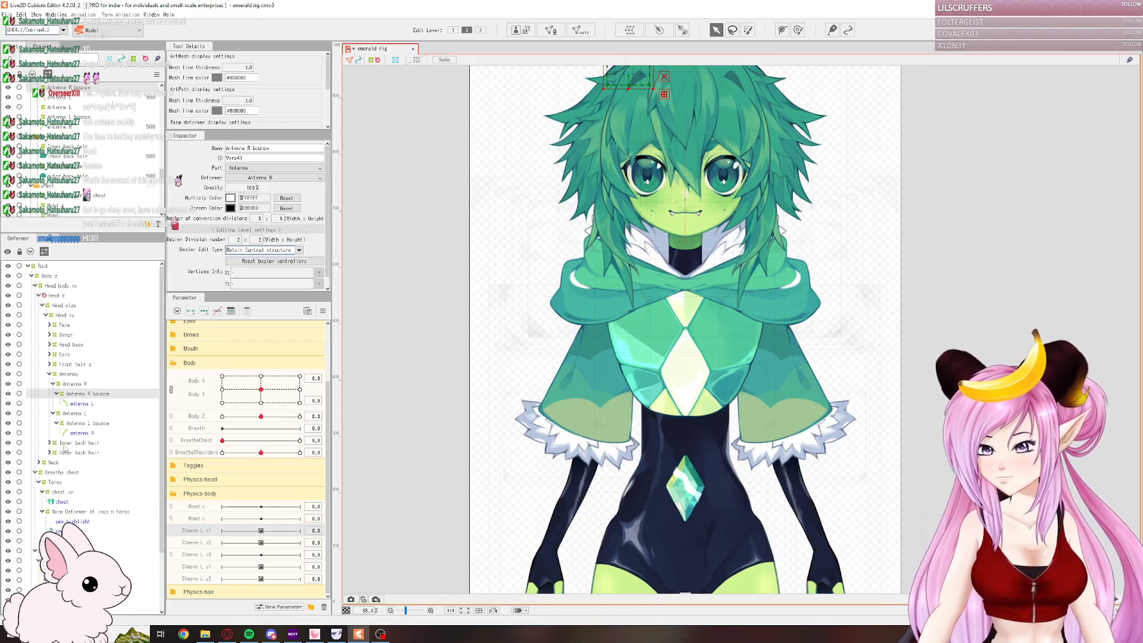
pyautogui.scroll(-3, 66, 439)
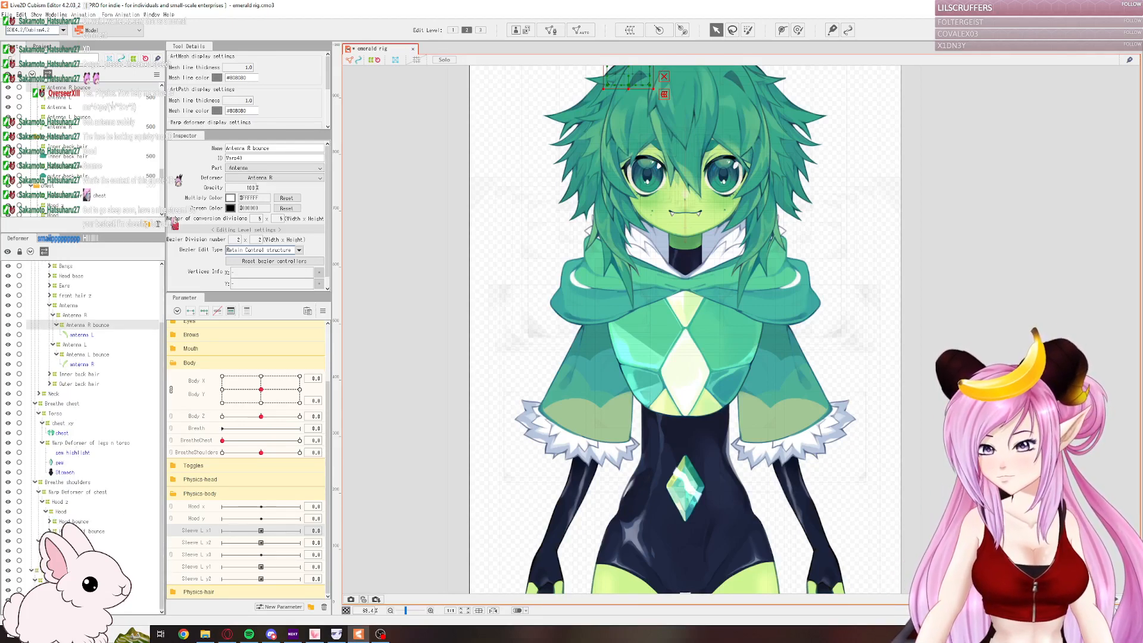
pyautogui.click(78, 550)
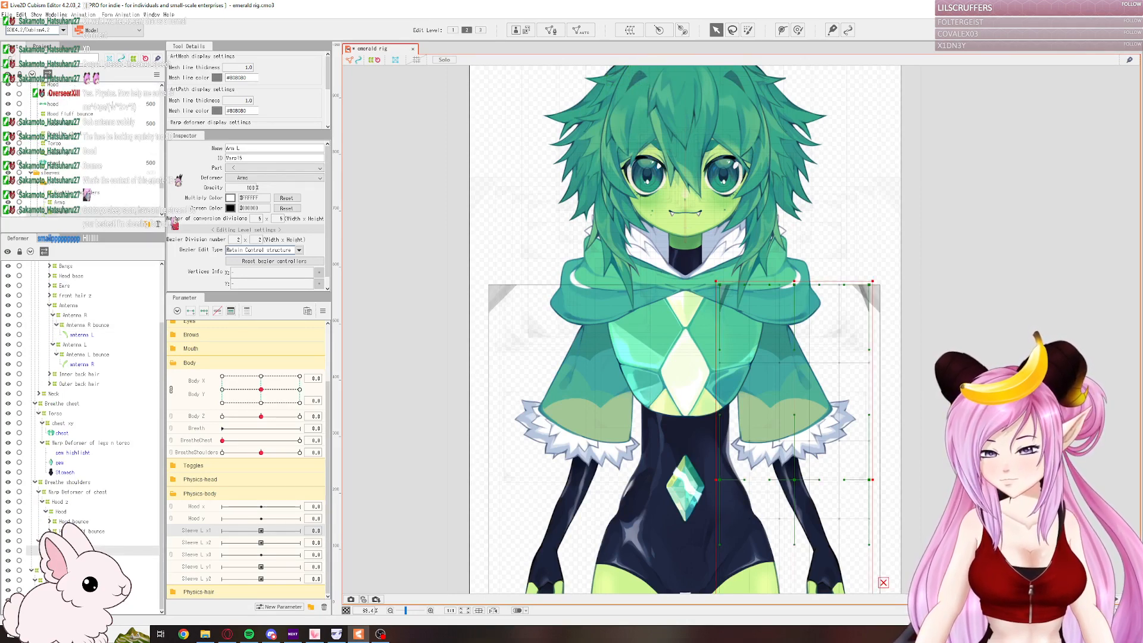
pyautogui.click(77, 560)
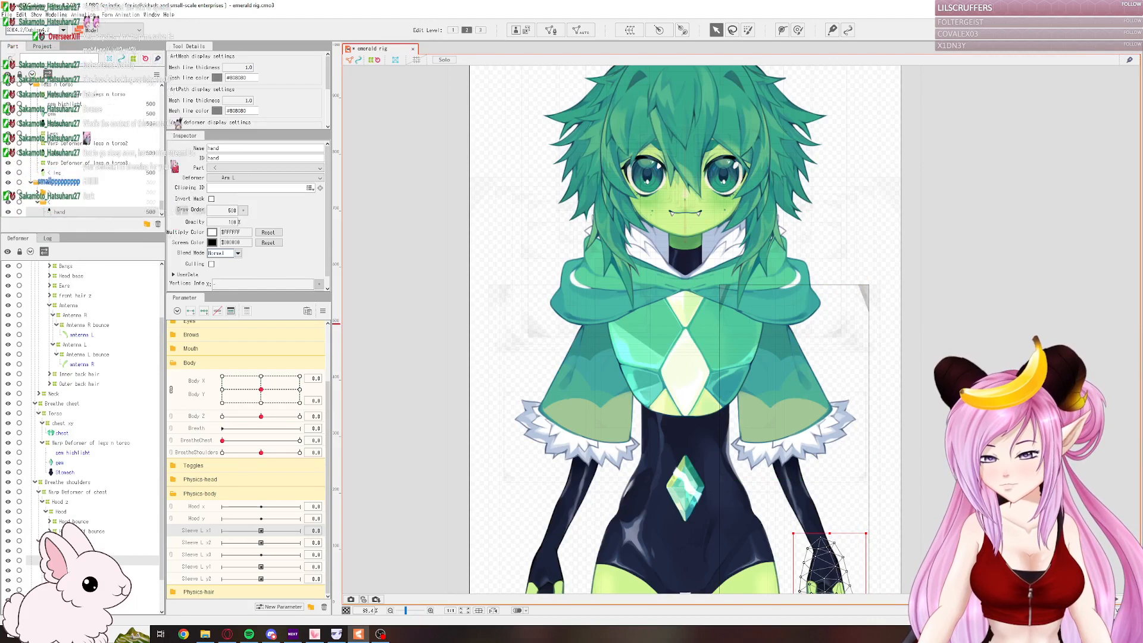
pyautogui.click(77, 590)
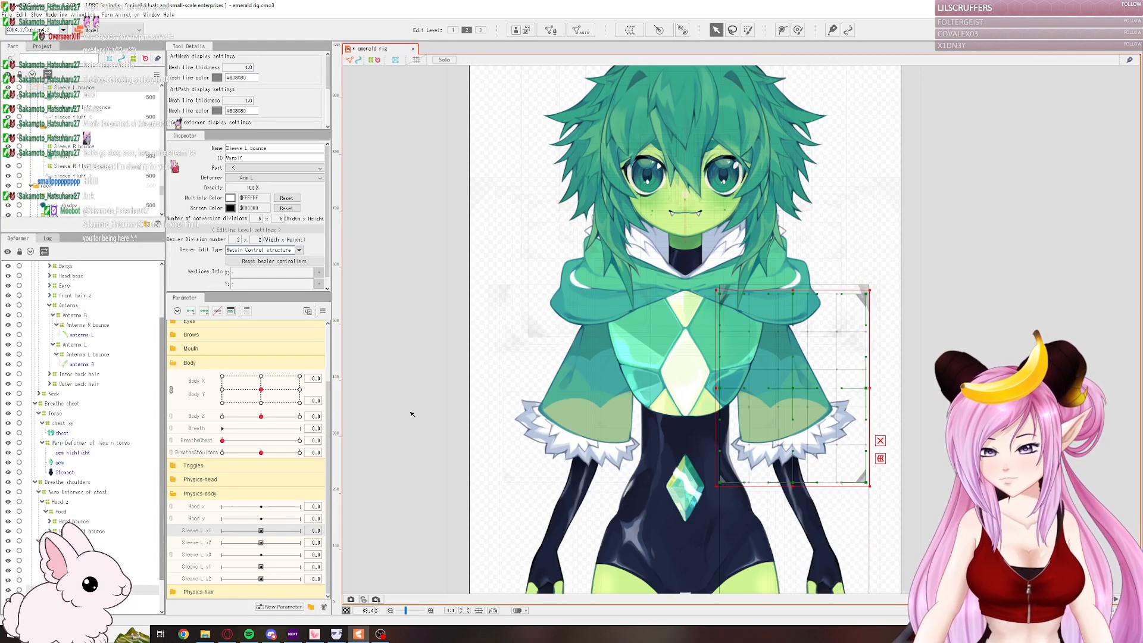
# - Examine the Sleeve L bounce deformer and the sleeve meshes inside it against the character's left sleeve
pyautogui.scroll(-2, 535, 369)
pyautogui.scroll(2, 759, 402)
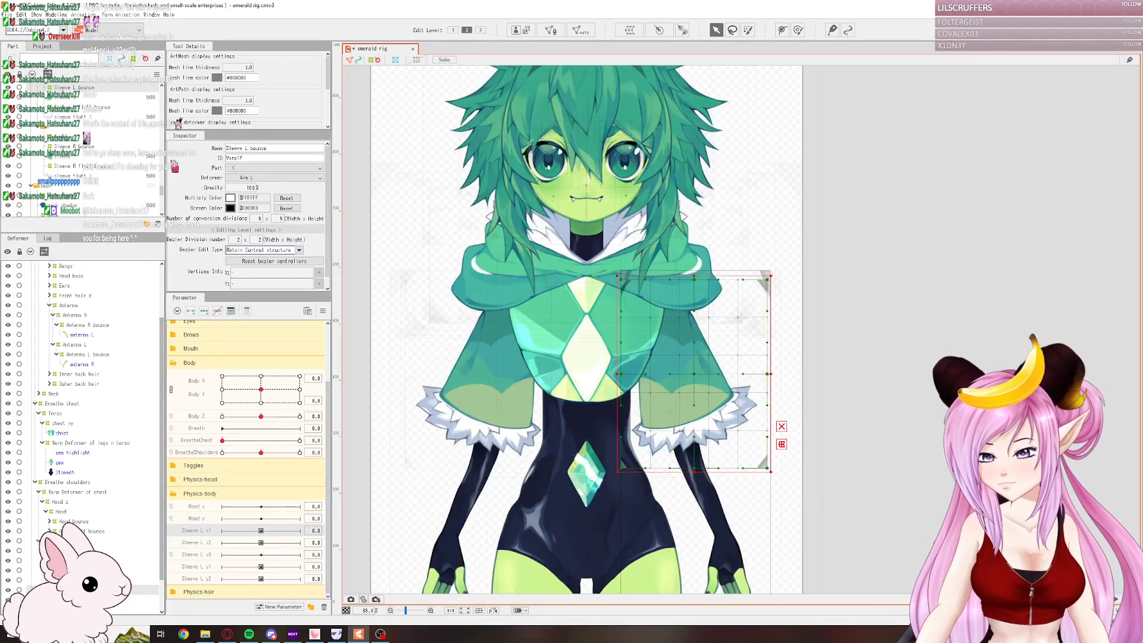
pyautogui.scroll(-1, 711, 395)
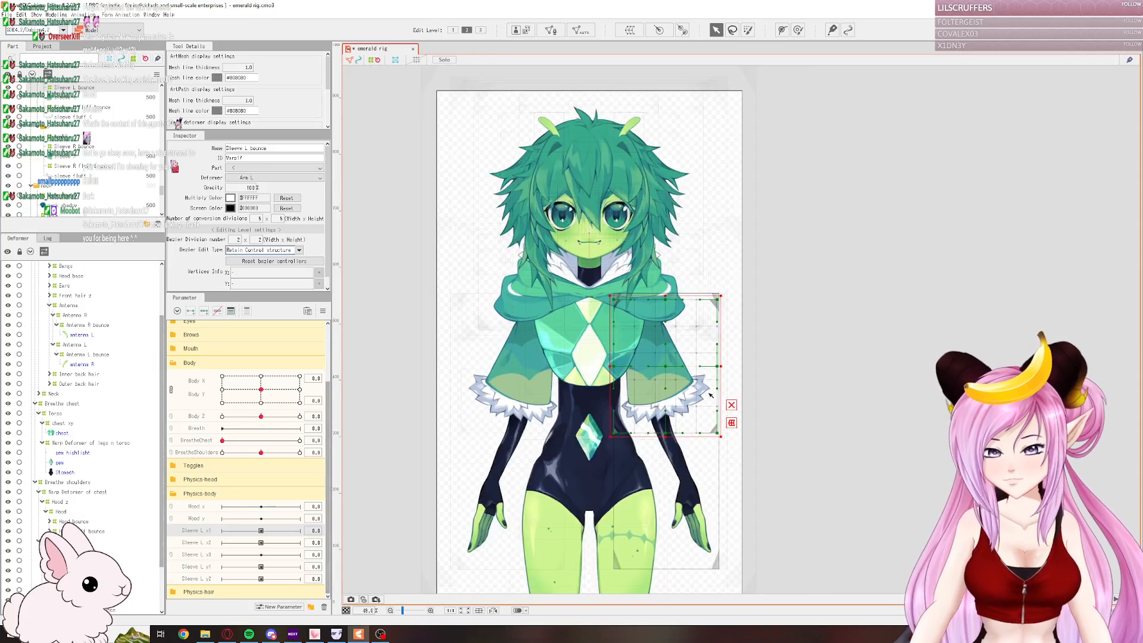
pyautogui.scroll(1, 711, 395)
pyautogui.scroll(1, 246, 459)
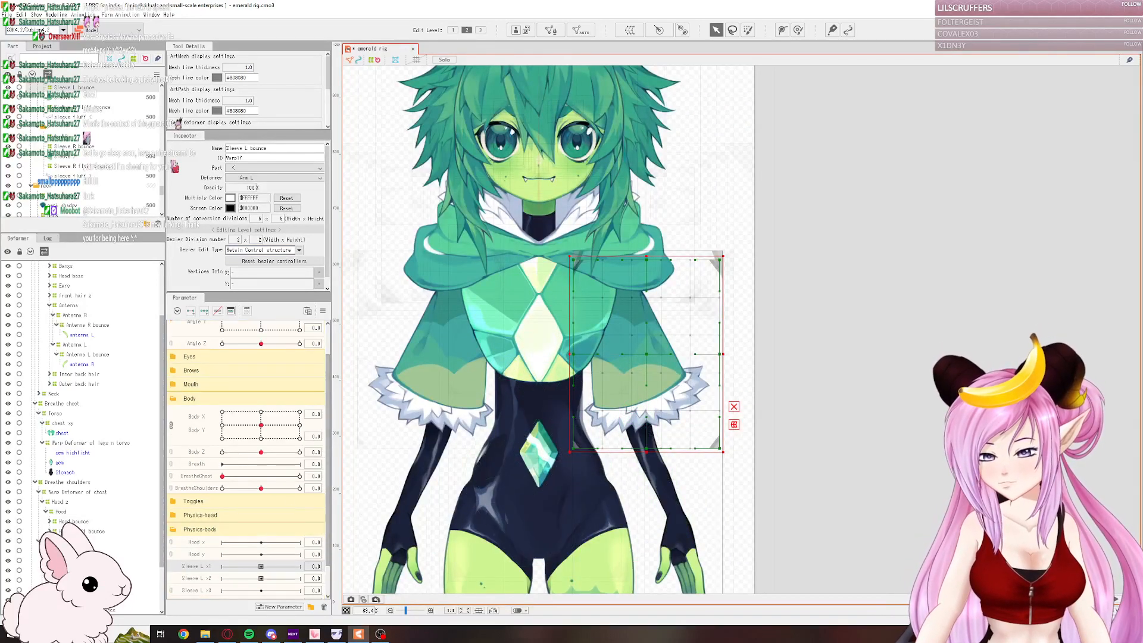
pyautogui.scroll(-2, 84, 417)
pyautogui.click(74, 541)
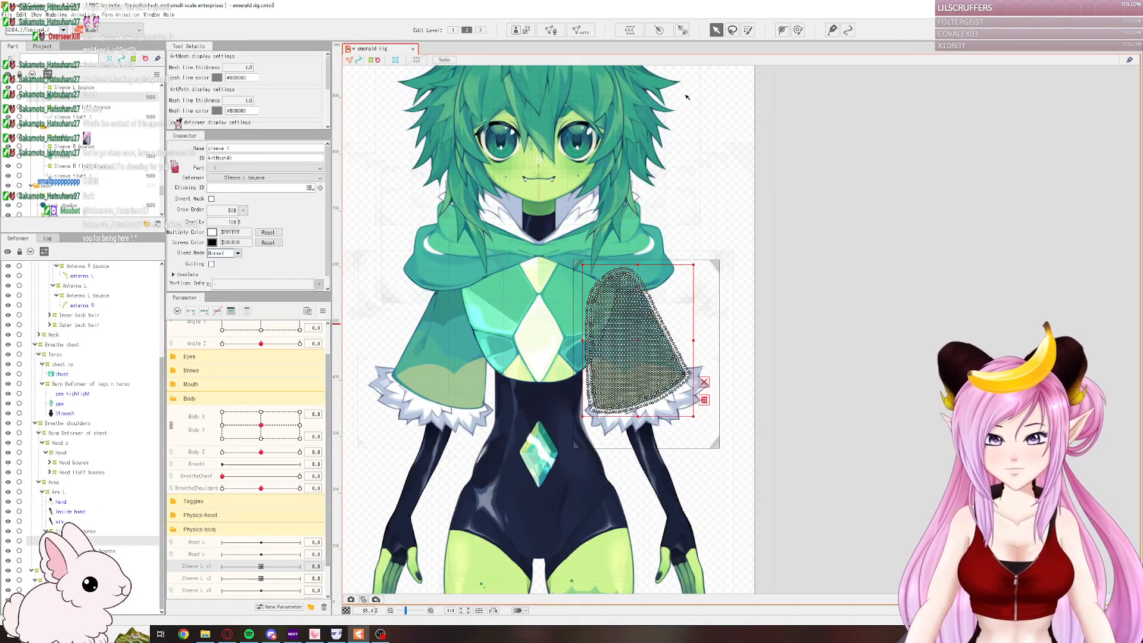
pyautogui.scroll(2, 650, 405)
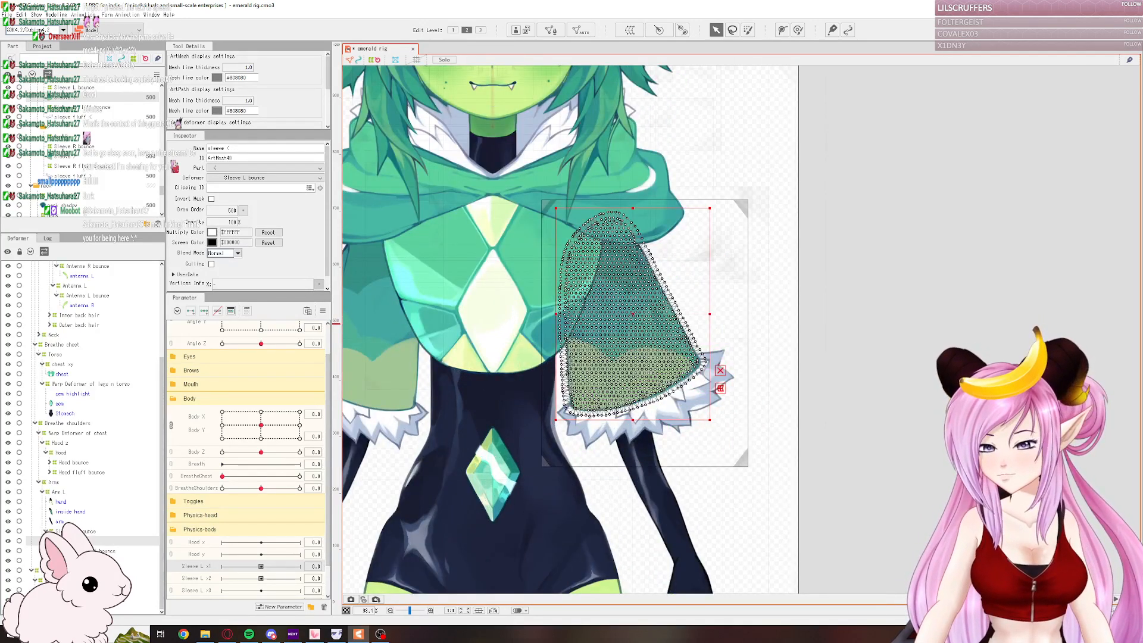
pyautogui.click(74, 551)
pyautogui.click(74, 531)
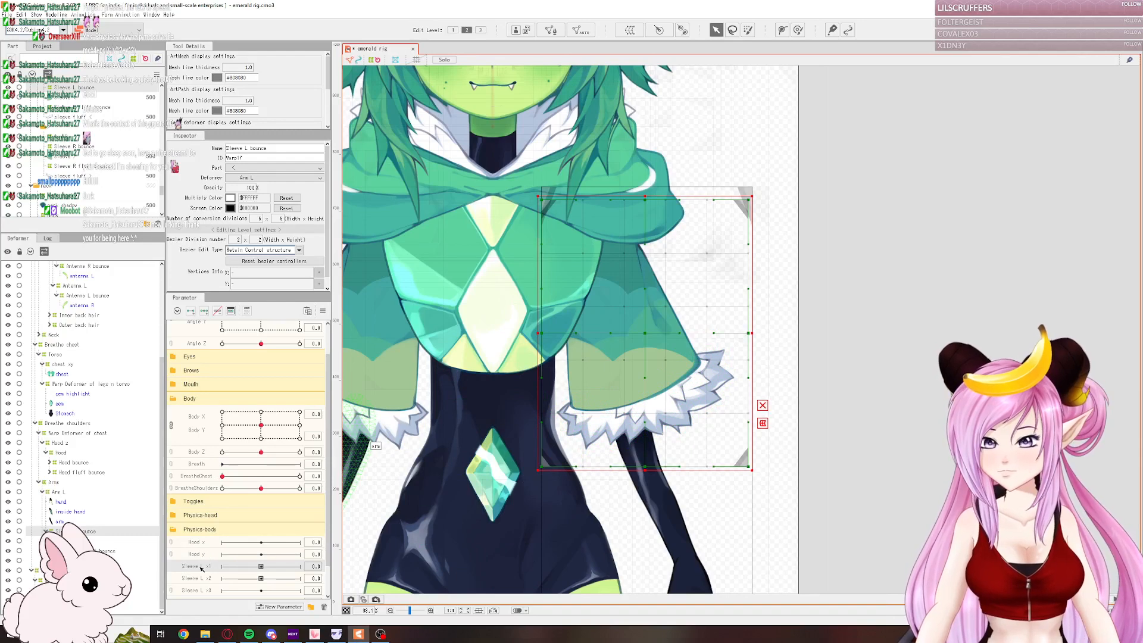
pyautogui.scroll(-1, 202, 568)
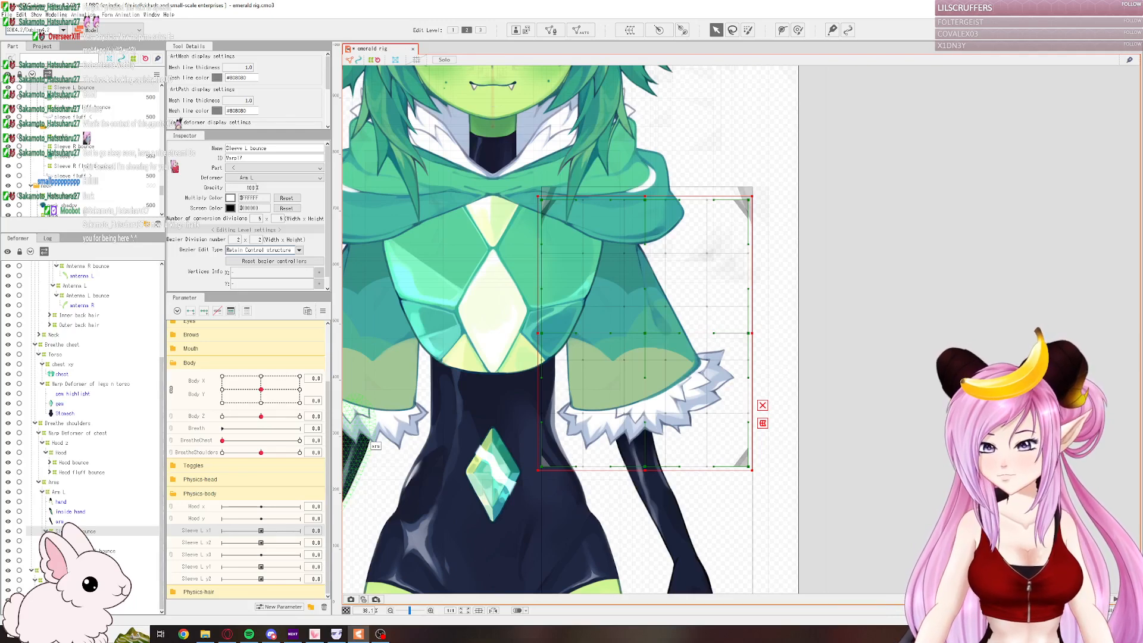
# - Select the left sleeve and sleeve fluff meshes together and draw a three-point deform path from the shoulder through mid-sleeve to the cuff
pyautogui.click(74, 541)
pyautogui.keyDown('ctrl'); pyautogui.click(74, 561); pyautogui.keyUp('ctrl')
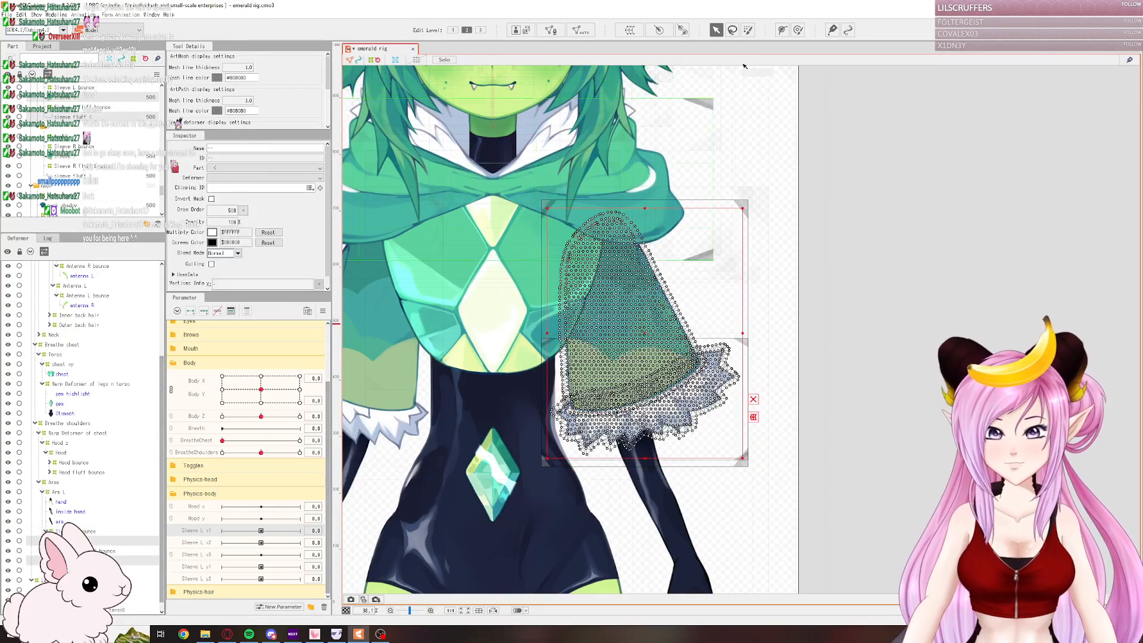
pyautogui.click(782, 30)
pyautogui.click(593, 220)
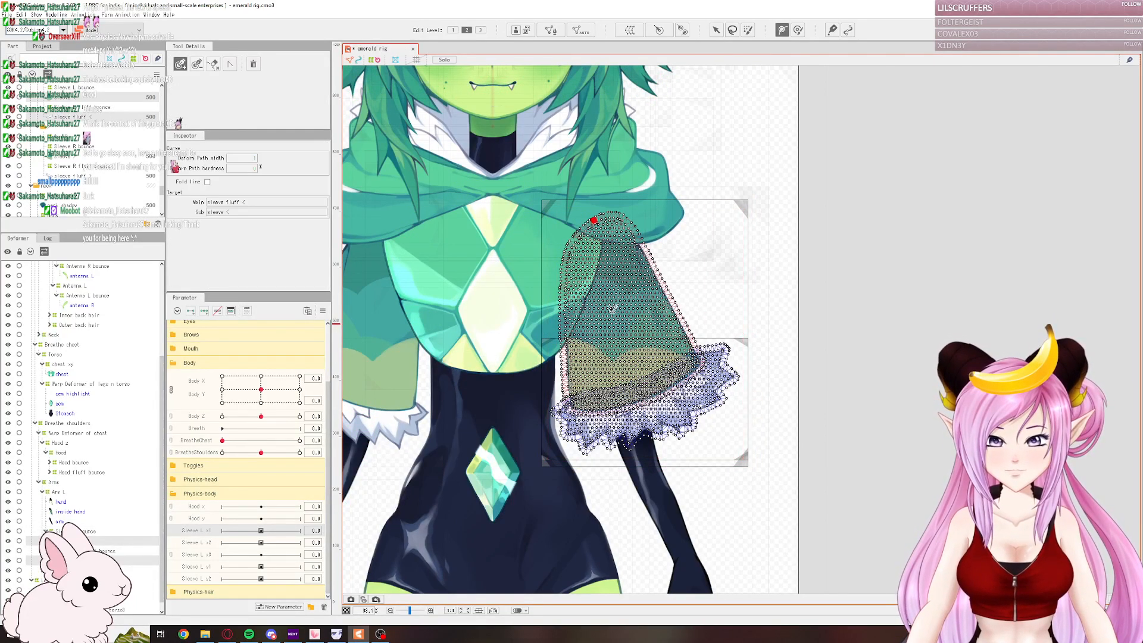
pyautogui.click(610, 294)
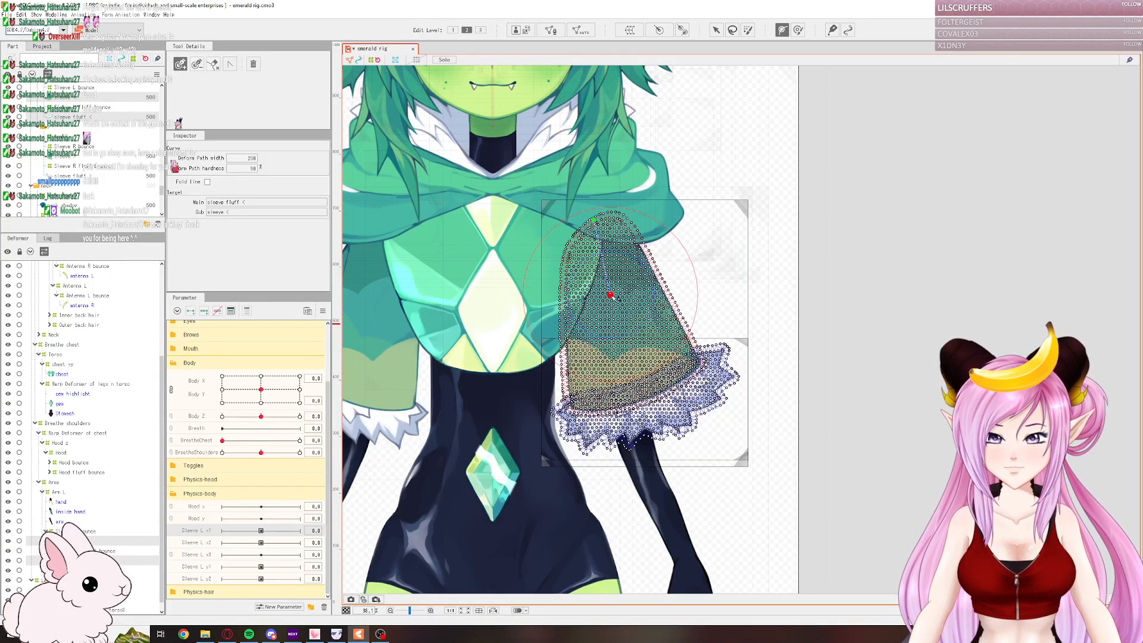
pyautogui.moveTo(610, 294); pyautogui.dragTo(617, 316)
pyautogui.click(655, 436)
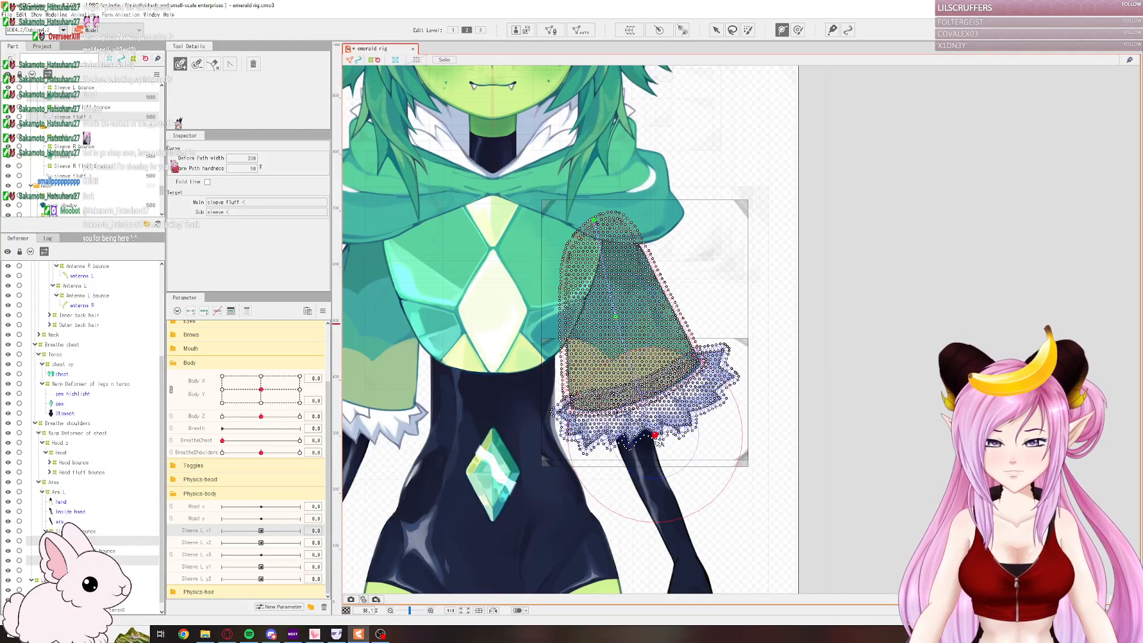
pyautogui.moveTo(655, 436); pyautogui.dragTo(652, 438)
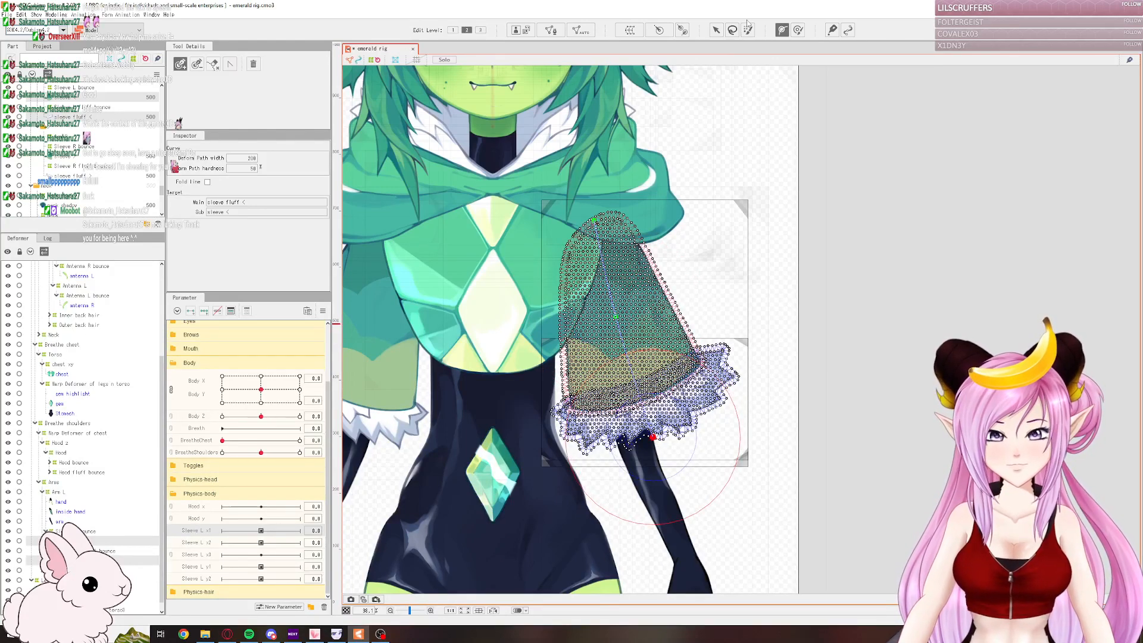
pyautogui.click(716, 30)
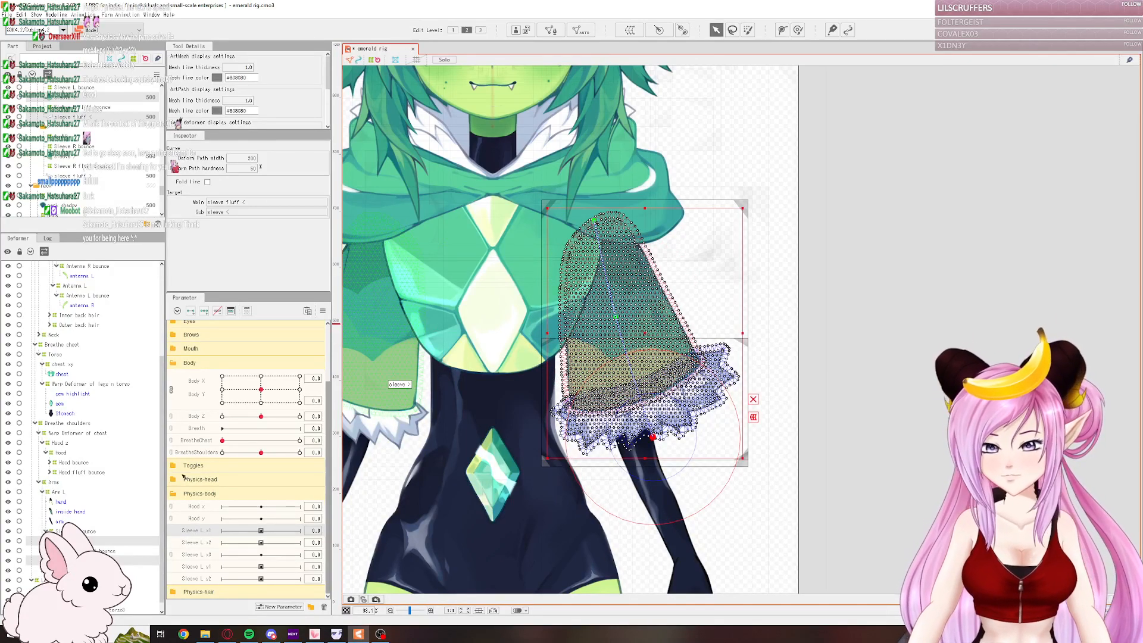
# - Add three keys to Sleeve L x1 and bend the middle of the sleeve path outward at 1 and inward at -1
pyautogui.click(204, 311)
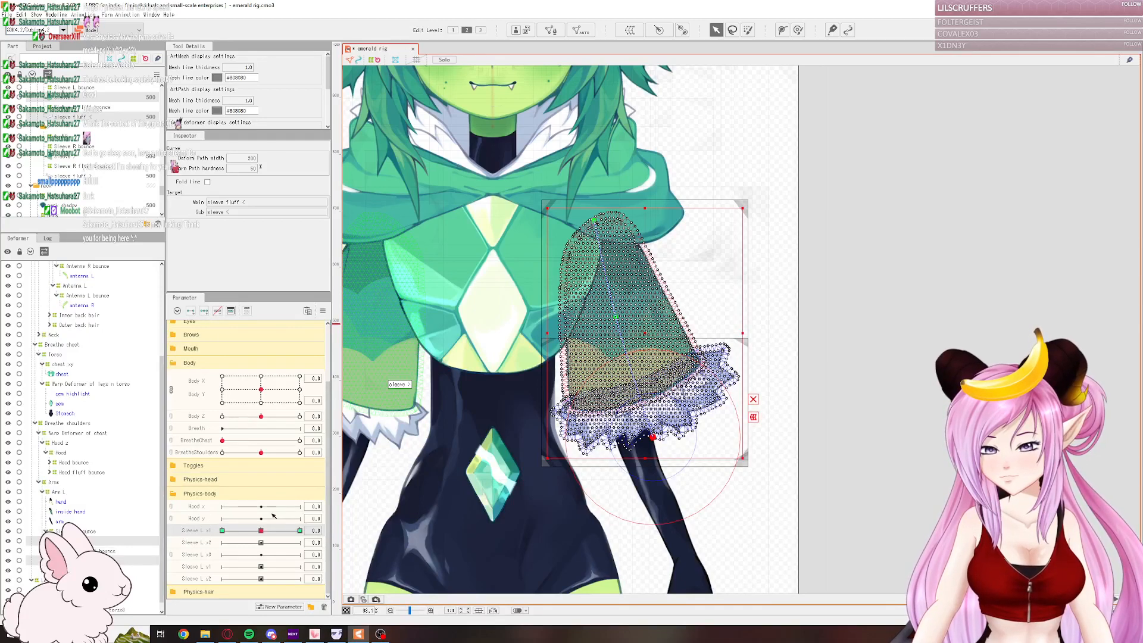
pyautogui.click(300, 531)
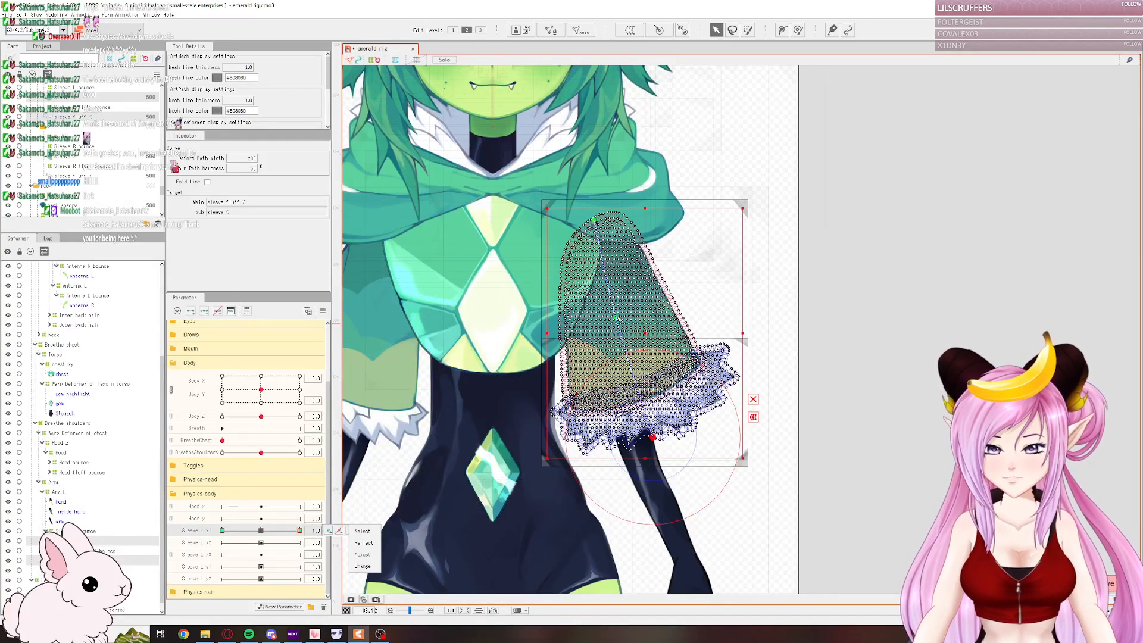
pyautogui.click(223, 531)
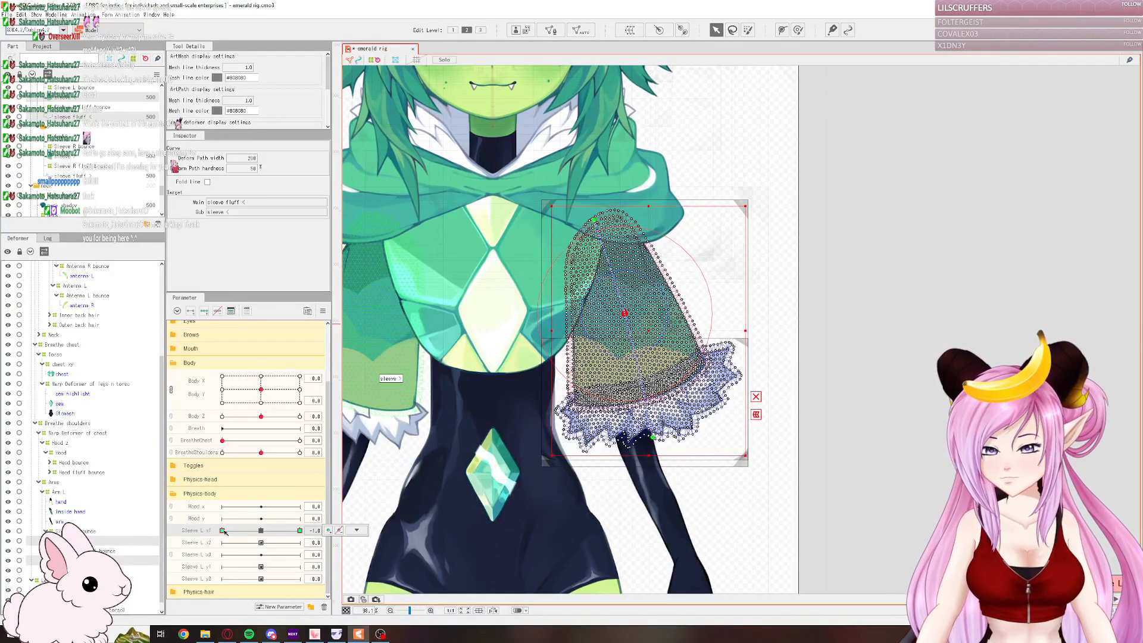
pyautogui.moveTo(618, 319); pyautogui.dragTo(608, 321)
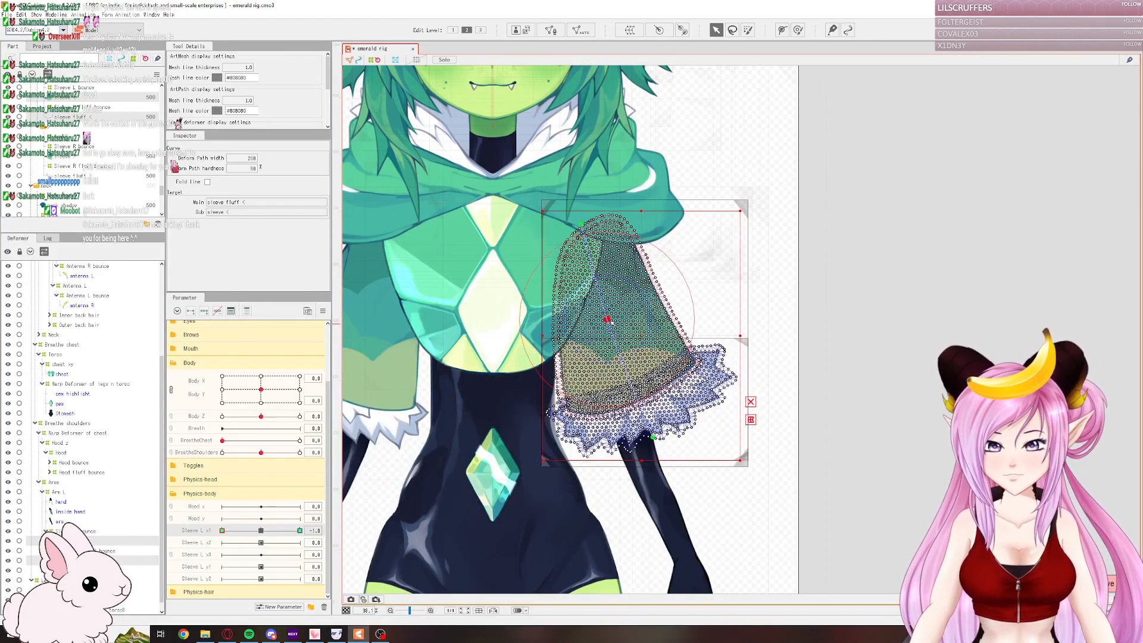
pyautogui.click(261, 530)
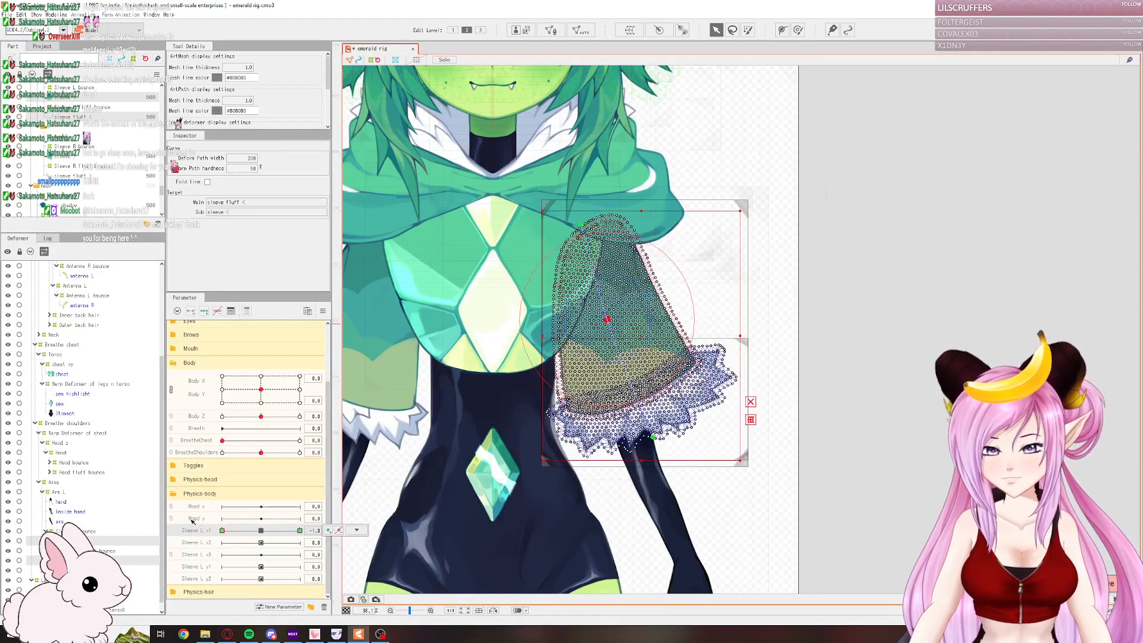
# - Add three keys to Sleeve L x2, swing the cuff end of the sleeve path outward at 1 and inward at -1, and return to 0
pyautogui.click(261, 542)
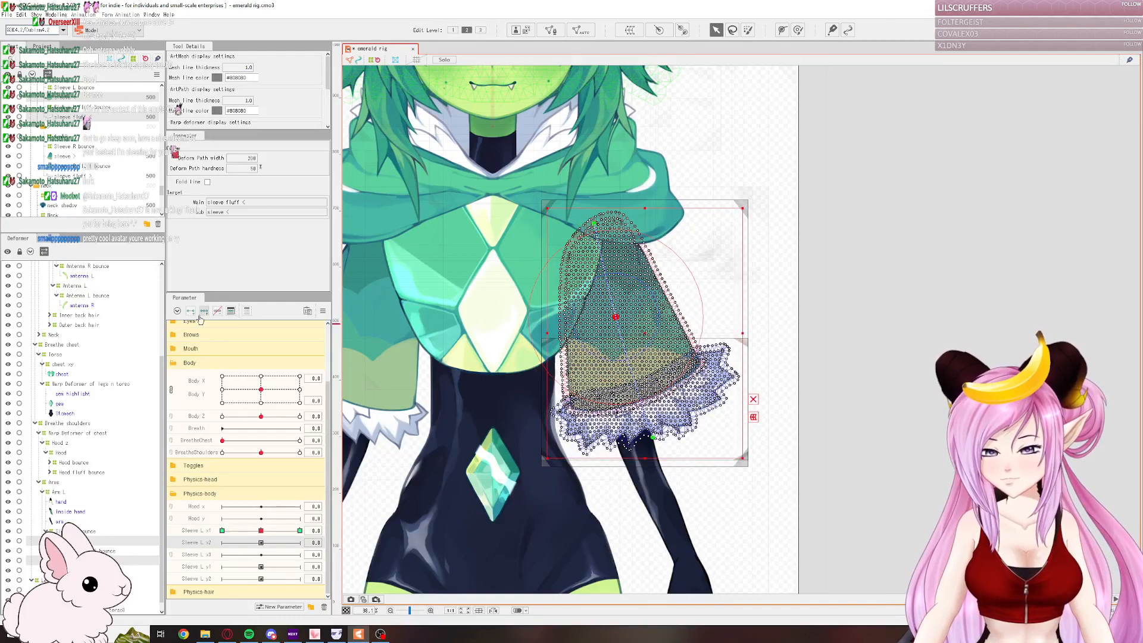
pyautogui.click(300, 543)
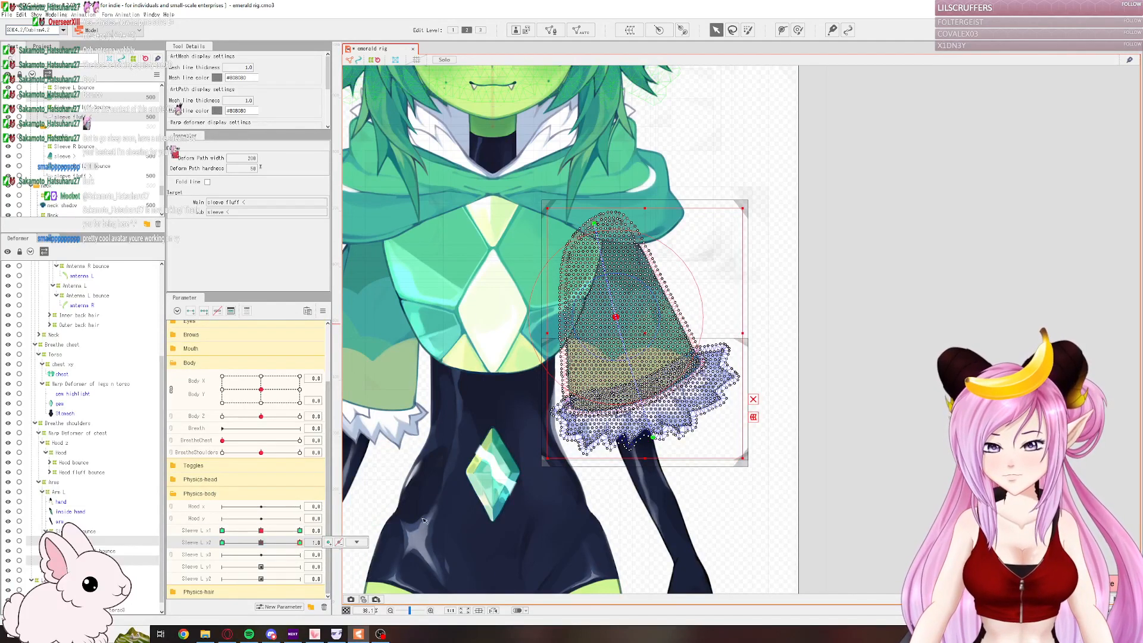
pyautogui.moveTo(653, 438); pyautogui.dragTo(665, 436)
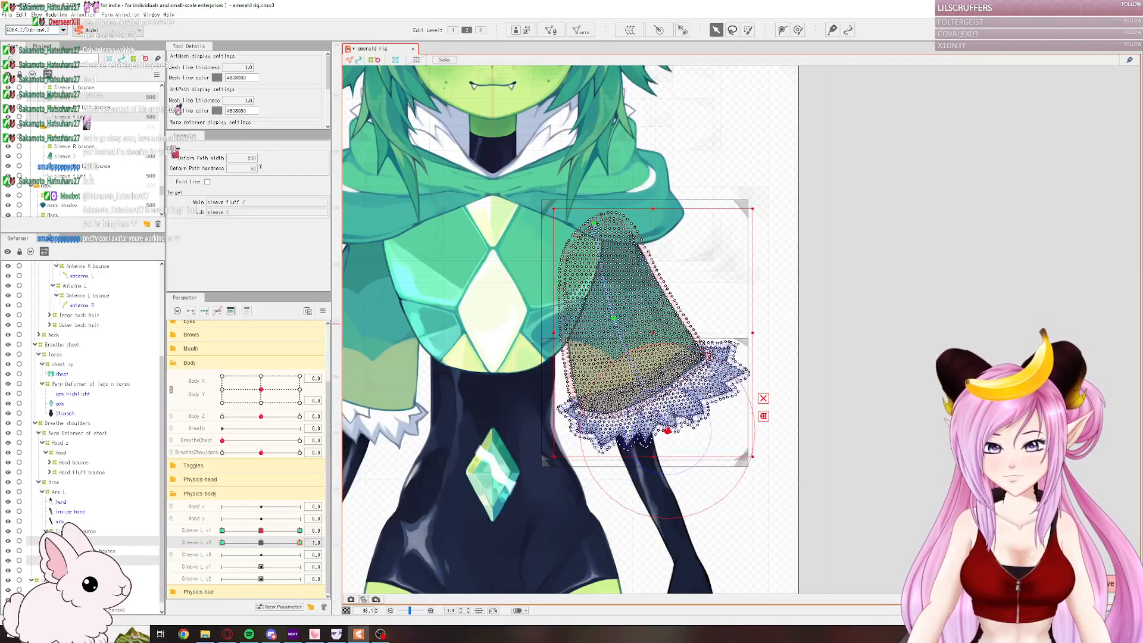
pyautogui.click(222, 543)
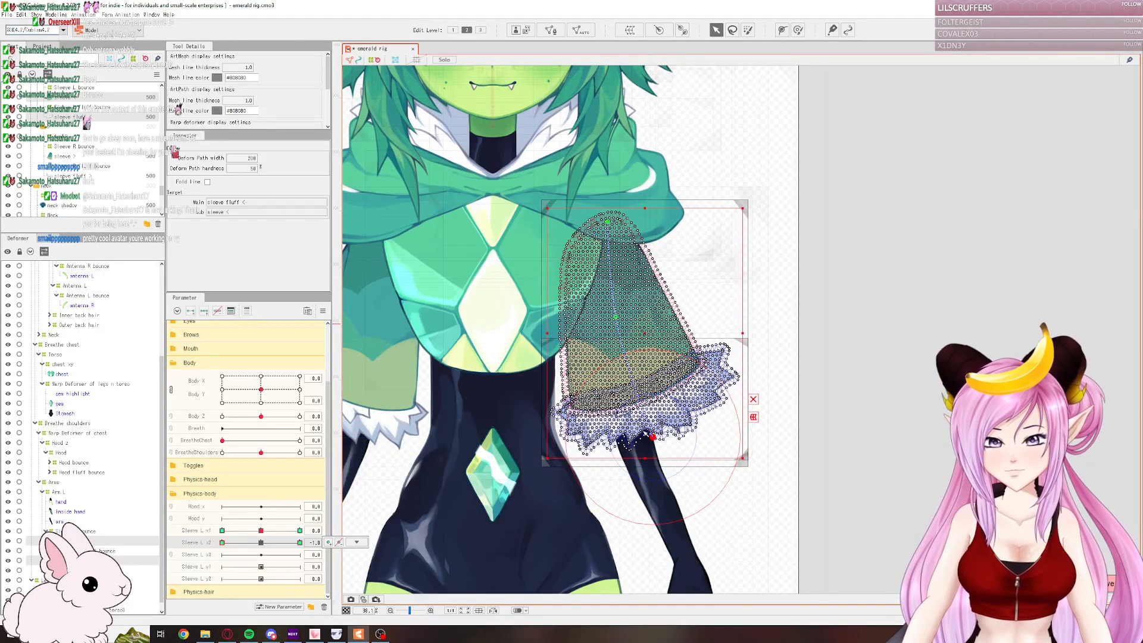
pyautogui.moveTo(646, 434); pyautogui.dragTo(638, 441)
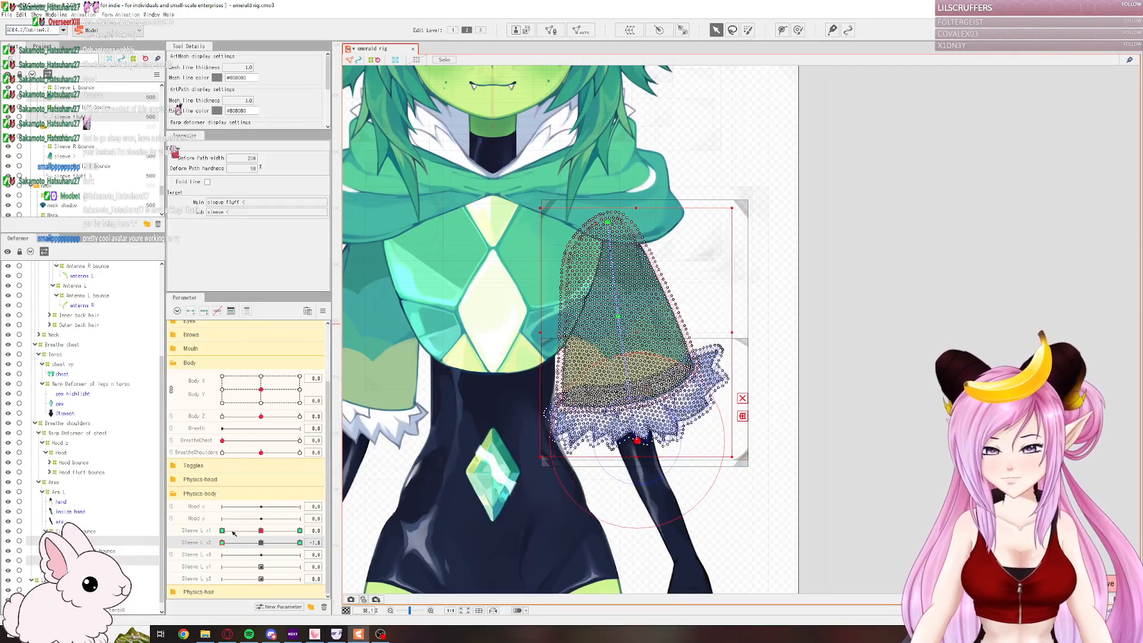
pyautogui.click(260, 543)
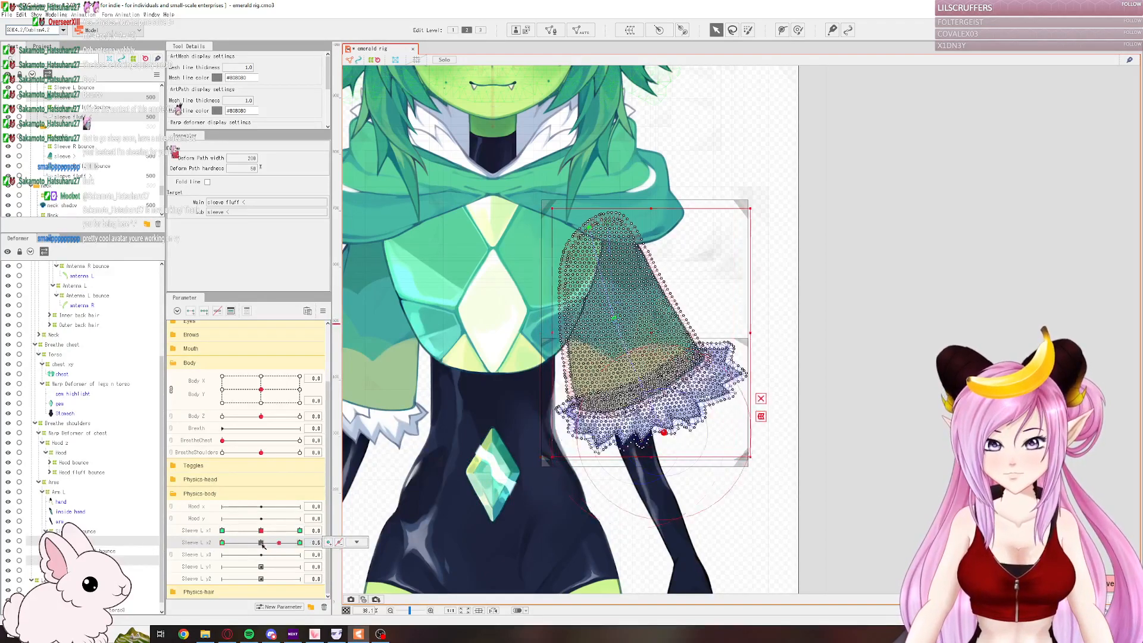
pyautogui.click(300, 543)
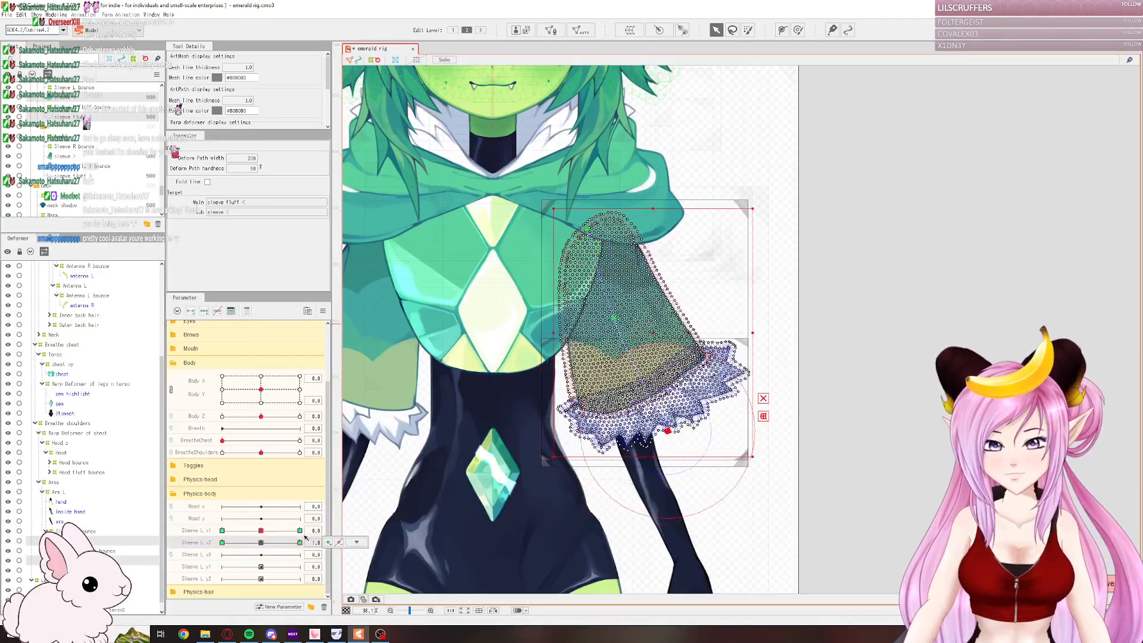
pyautogui.click(261, 543)
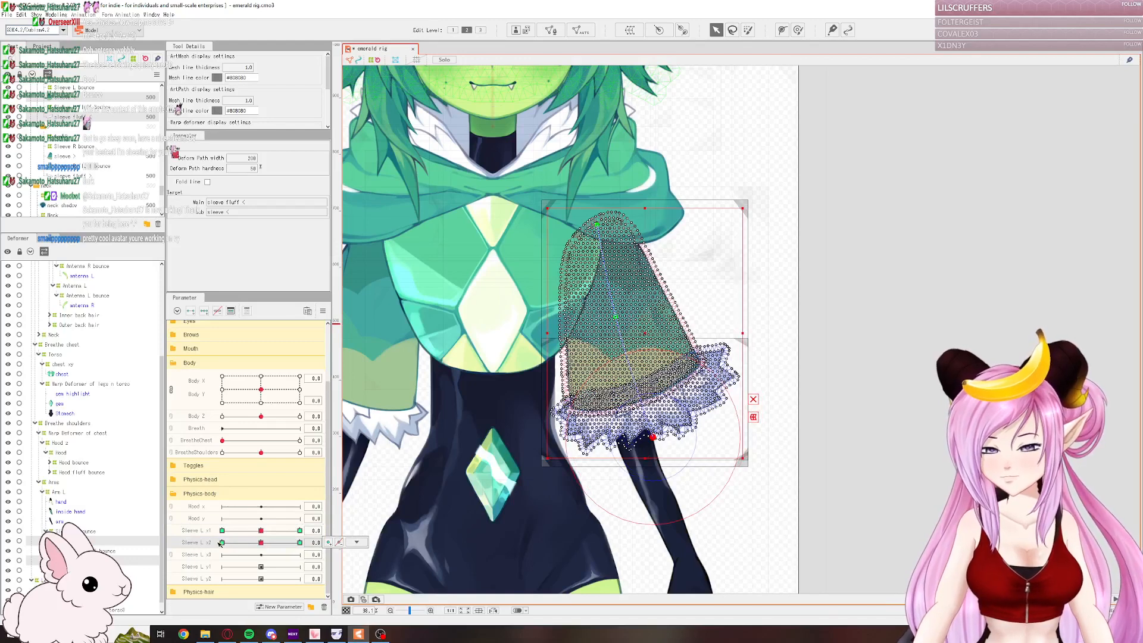
# - Add three keys to Sleeve L x3 on the Sleeve L bounce deformer and sway its lower and outer points away from the body at 1
pyautogui.click(196, 556)
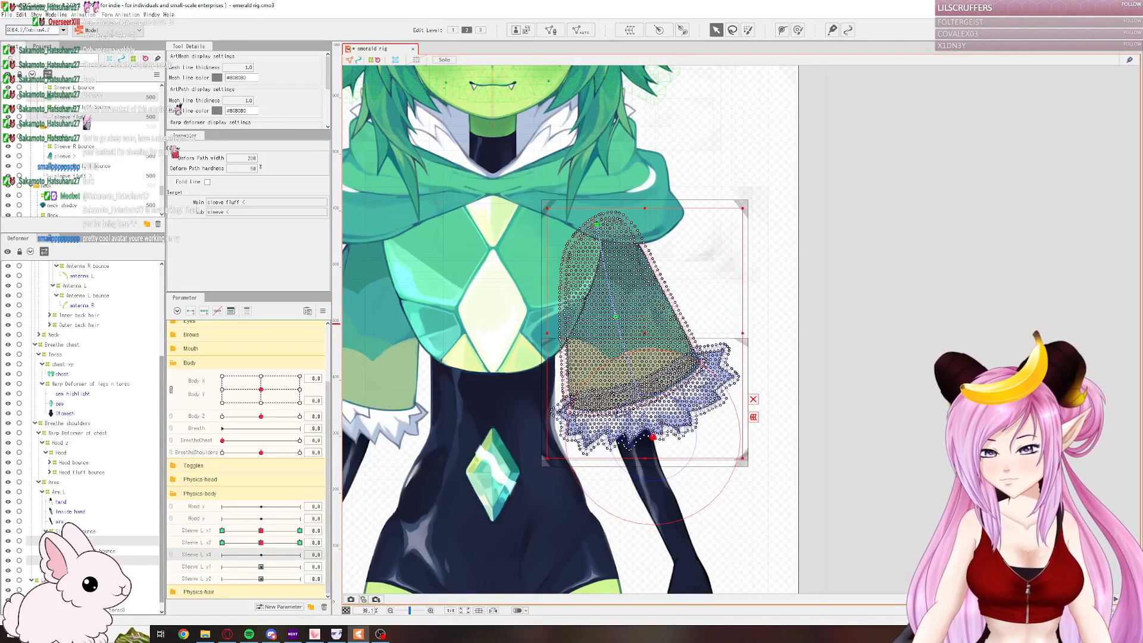
pyautogui.click(76, 532)
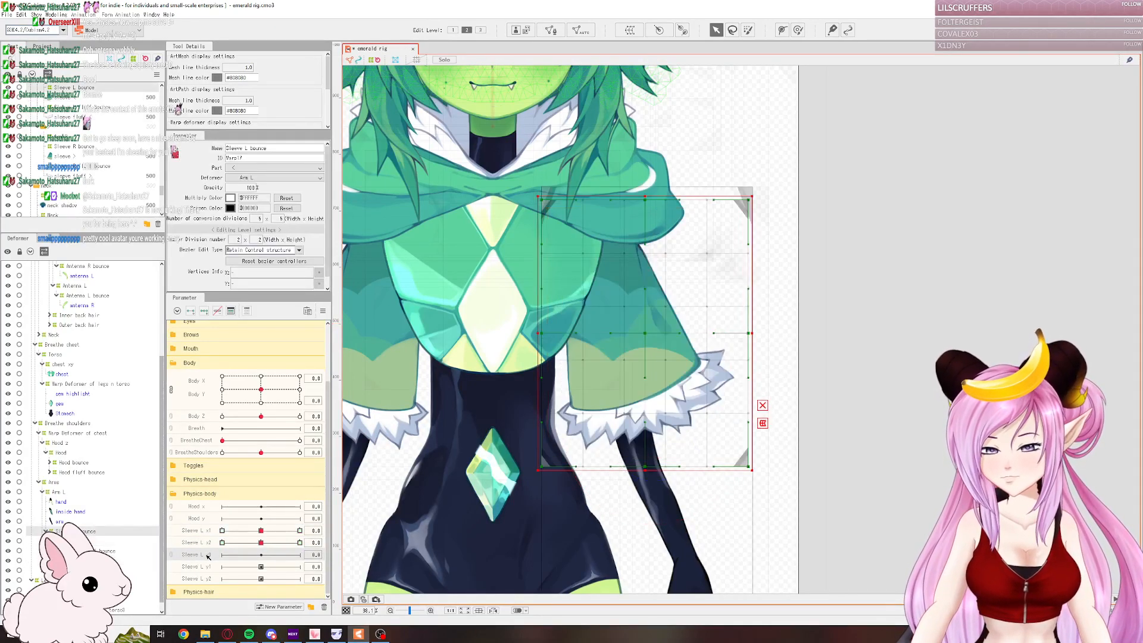
pyautogui.click(203, 310)
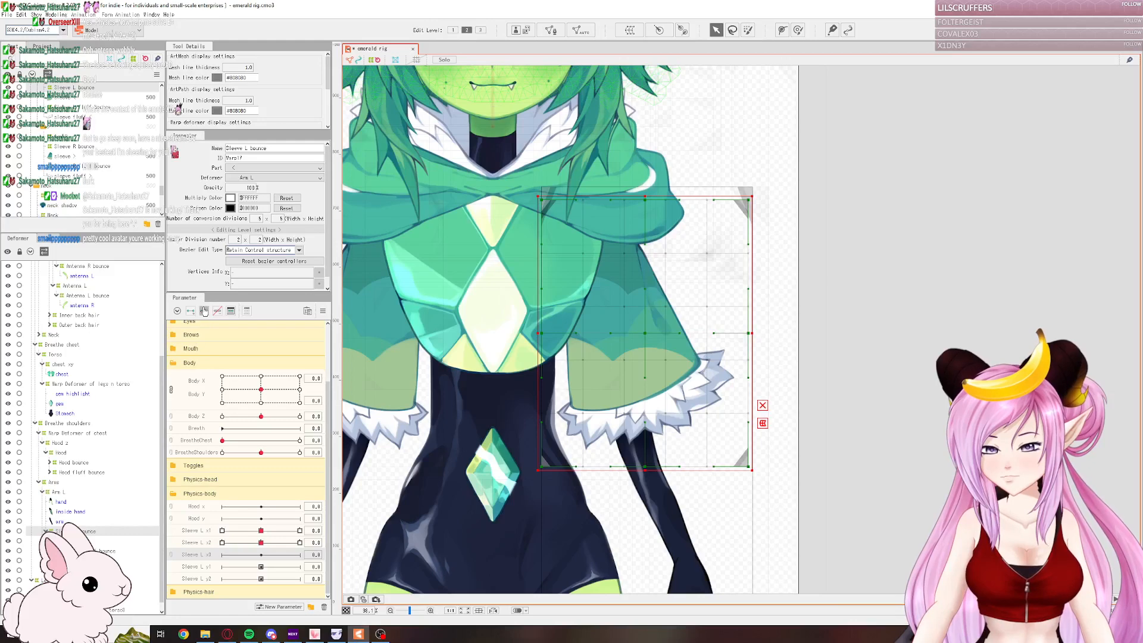
pyautogui.click(300, 554)
pyautogui.moveTo(655, 465); pyautogui.dragTo(663, 466)
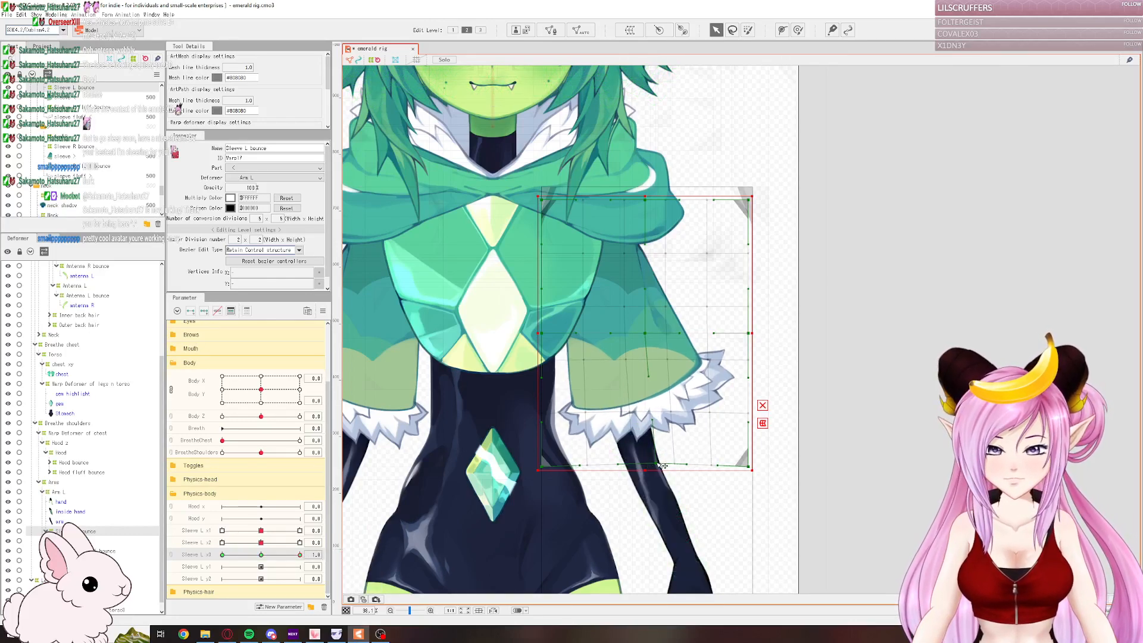
pyautogui.moveTo(540, 471); pyautogui.dragTo(558, 461)
pyautogui.moveTo(751, 468); pyautogui.dragTo(767, 445)
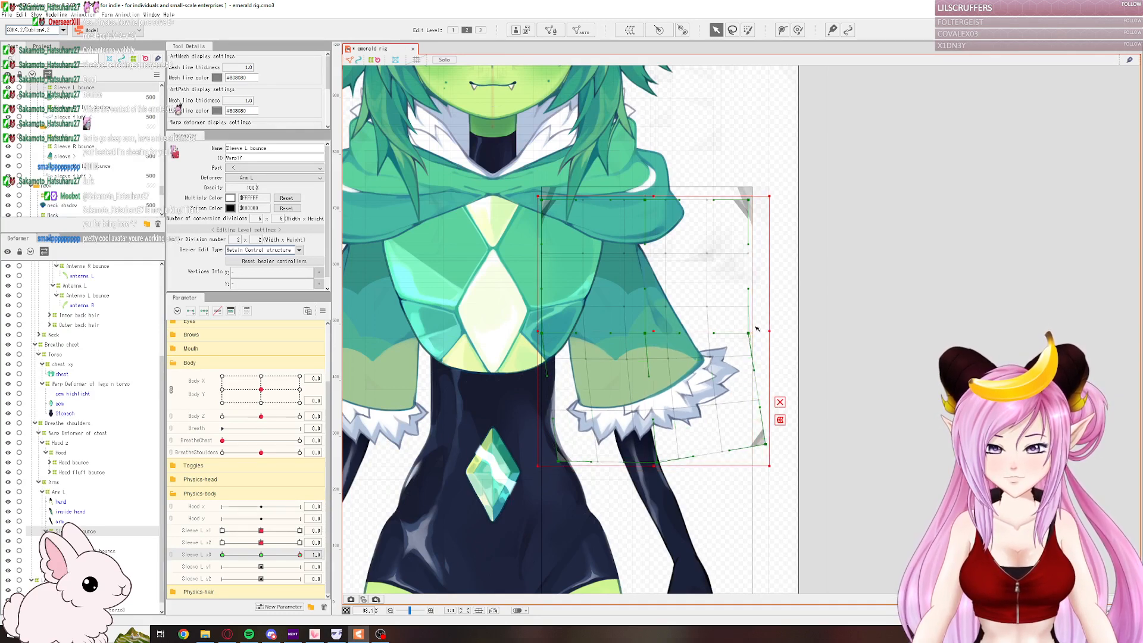
pyautogui.moveTo(751, 334); pyautogui.dragTo(761, 323)
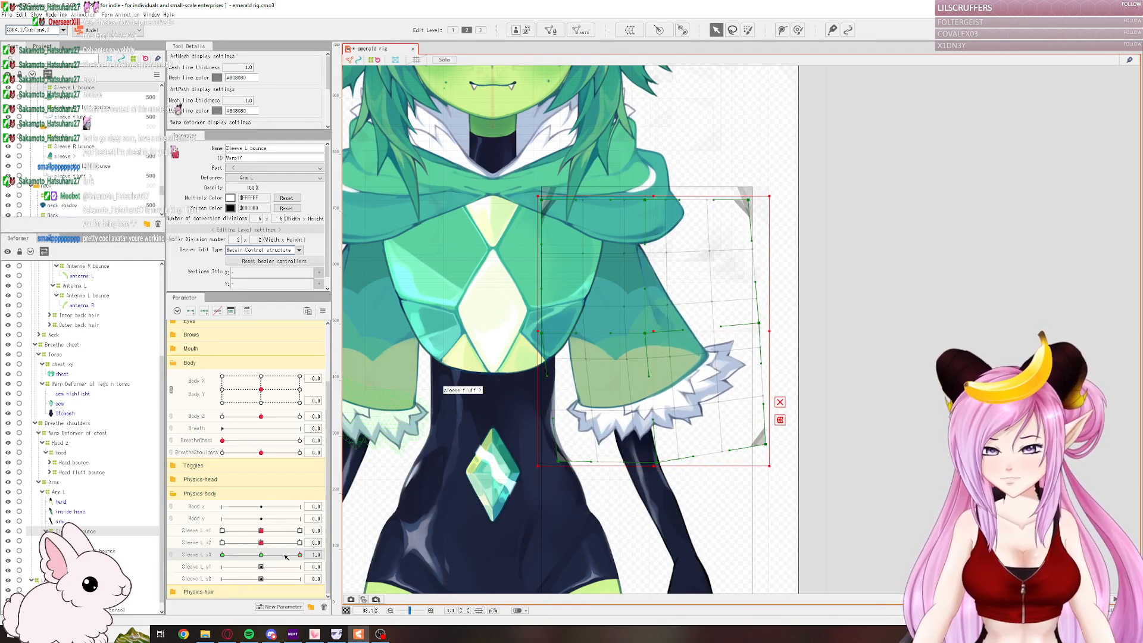
pyautogui.moveTo(300, 555); pyautogui.dragTo(338, 546)
pyautogui.click(357, 554)
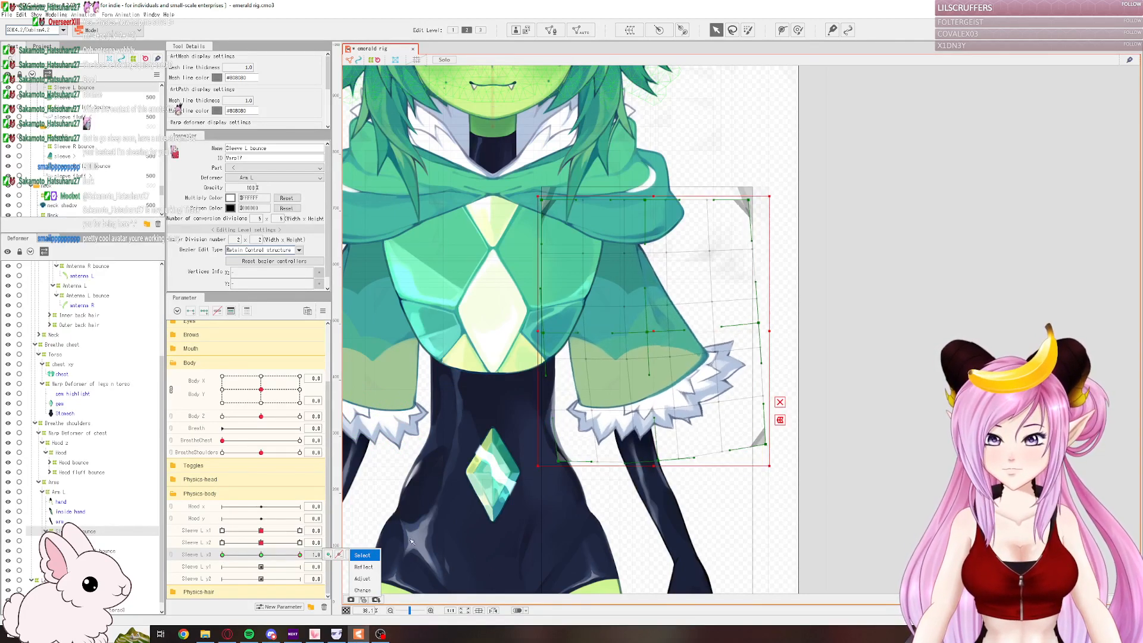
pyautogui.moveTo(660, 461); pyautogui.dragTo(664, 458)
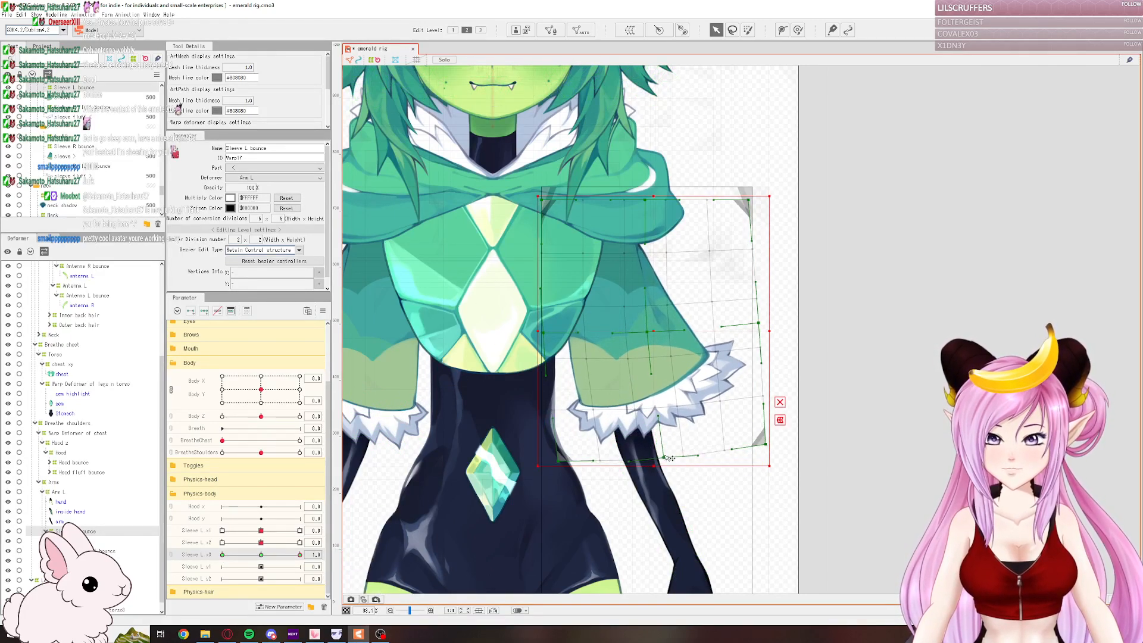
# - At -1 on Sleeve L x3, shift the Sleeve L bounce deformer's lower edge and middle points inward toward the torso
pyautogui.moveTo(299, 555); pyautogui.dragTo(355, 556)
pyautogui.click(356, 555)
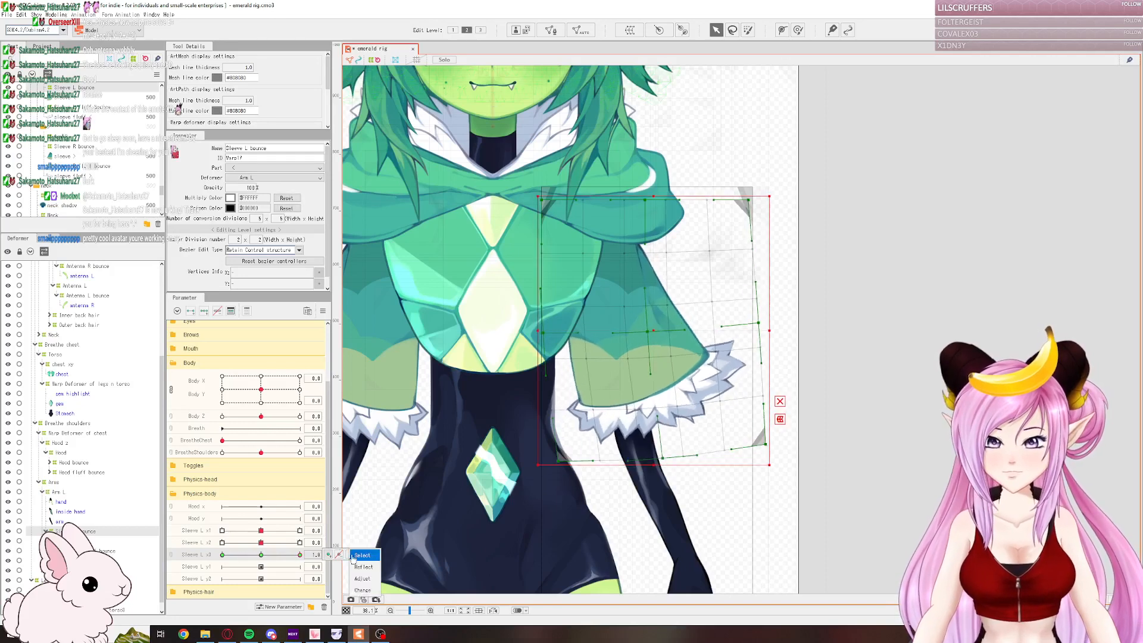
pyautogui.moveTo(645, 466); pyautogui.dragTo(634, 468)
pyautogui.moveTo(548, 469); pyautogui.dragTo(525, 466)
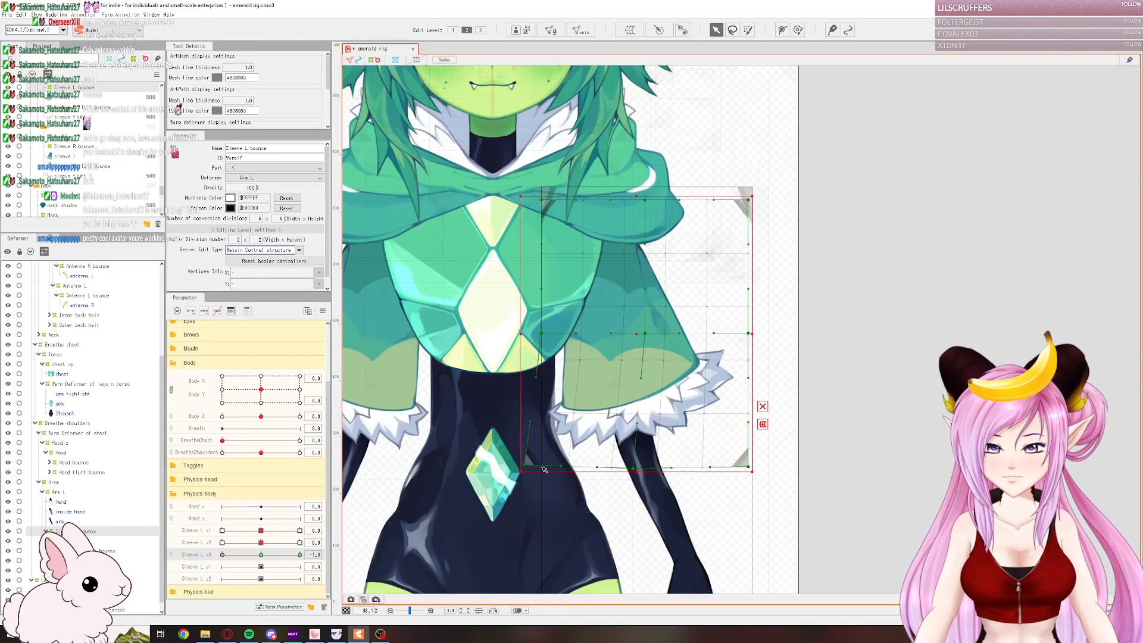
pyautogui.moveTo(750, 468); pyautogui.dragTo(728, 472)
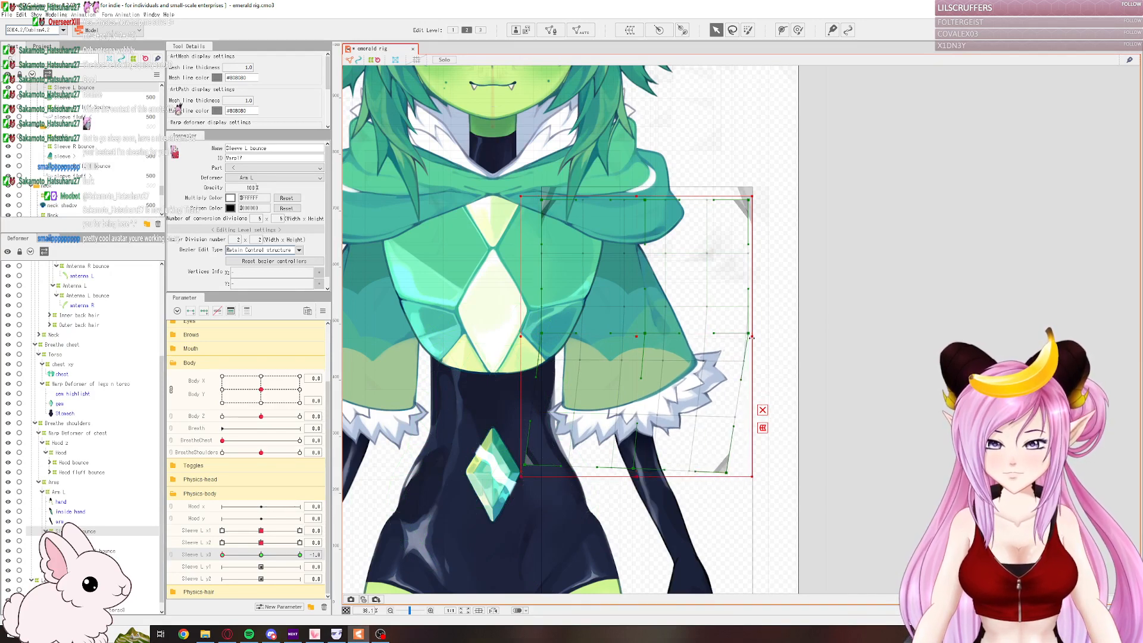
pyautogui.moveTo(751, 336); pyautogui.dragTo(741, 338)
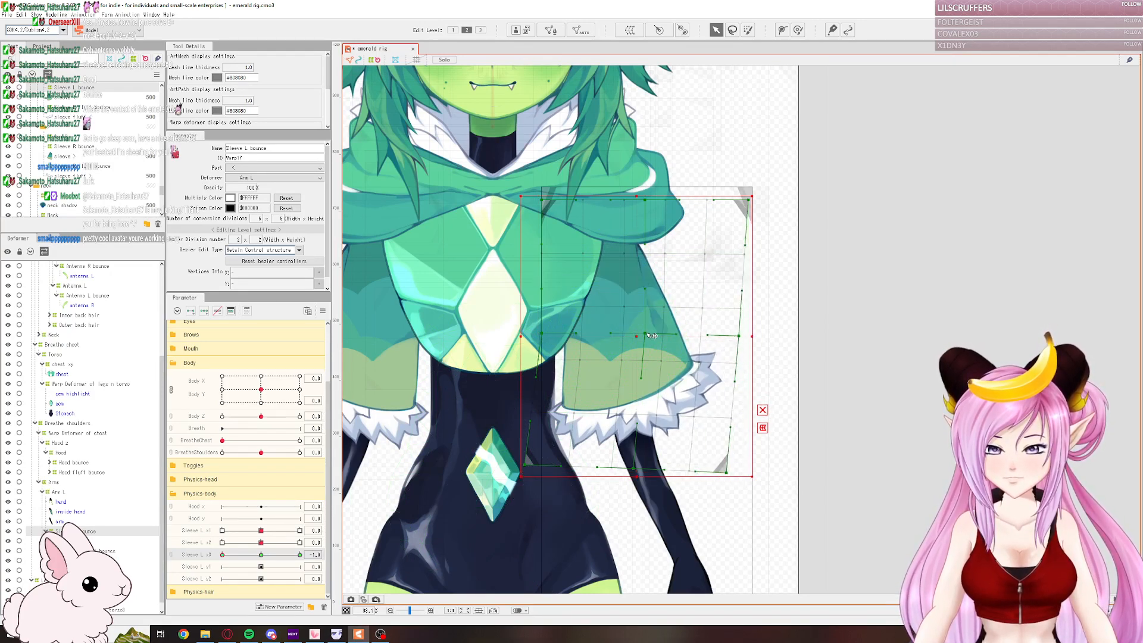
pyautogui.moveTo(646, 334); pyautogui.dragTo(637, 337)
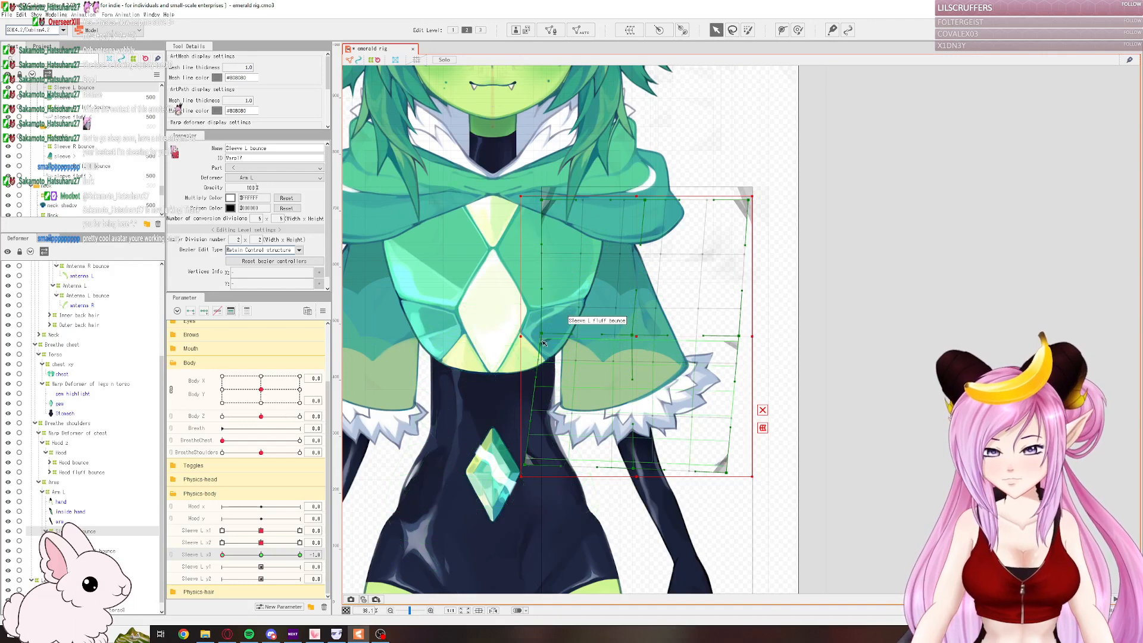
# - Preview the sleeve's sway across Sleeve L x3 between -1 and 1, then return the parameter to 0
pyautogui.moveTo(227, 563); pyautogui.dragTo(297, 563)
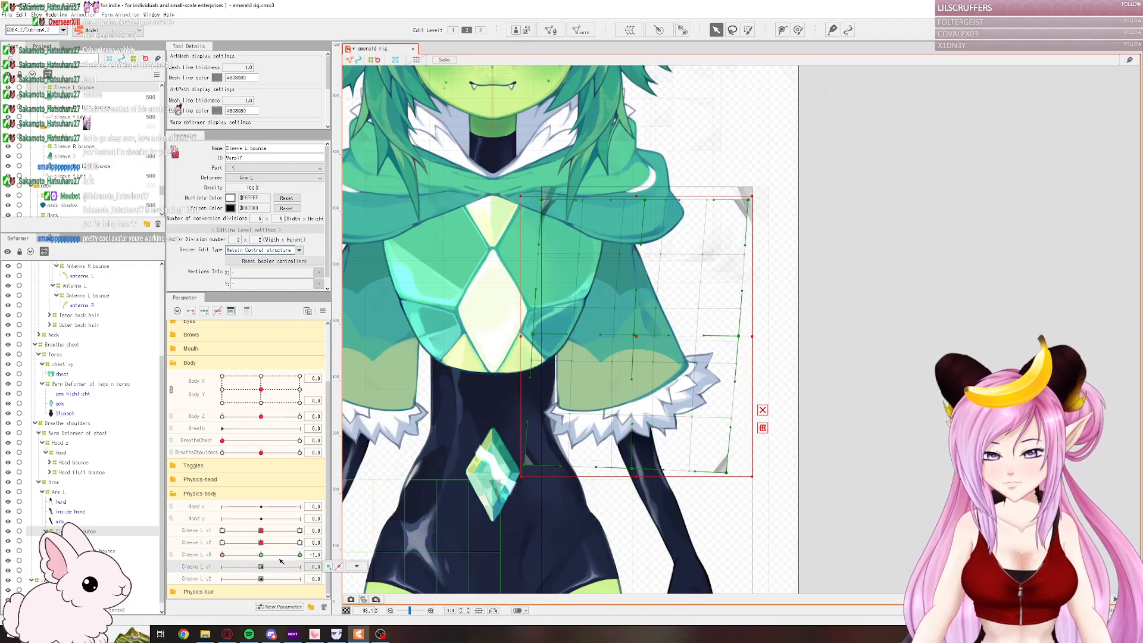
pyautogui.moveTo(223, 554); pyautogui.dragTo(301, 554)
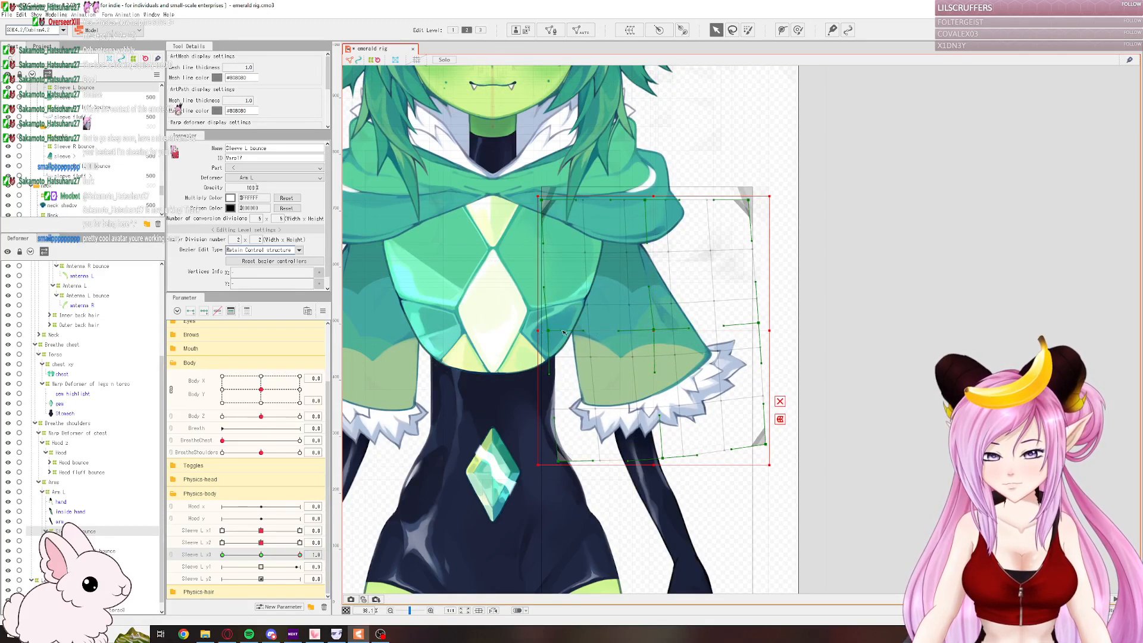
pyautogui.moveTo(300, 554); pyautogui.dragTo(222, 554)
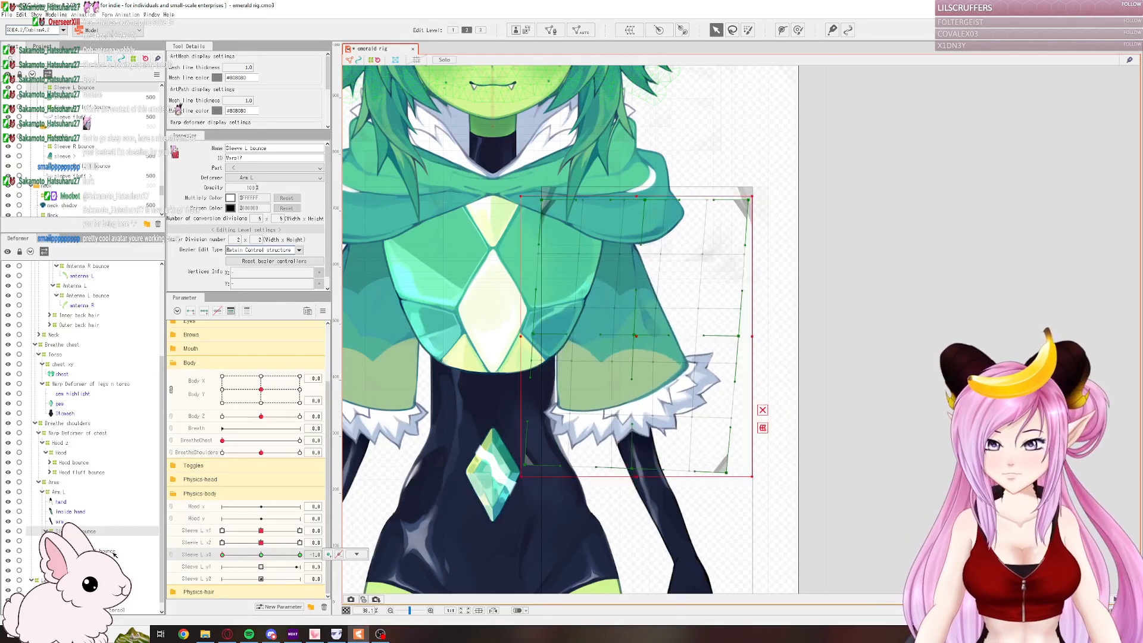
pyautogui.moveTo(222, 554); pyautogui.dragTo(231, 533)
pyautogui.click(356, 554)
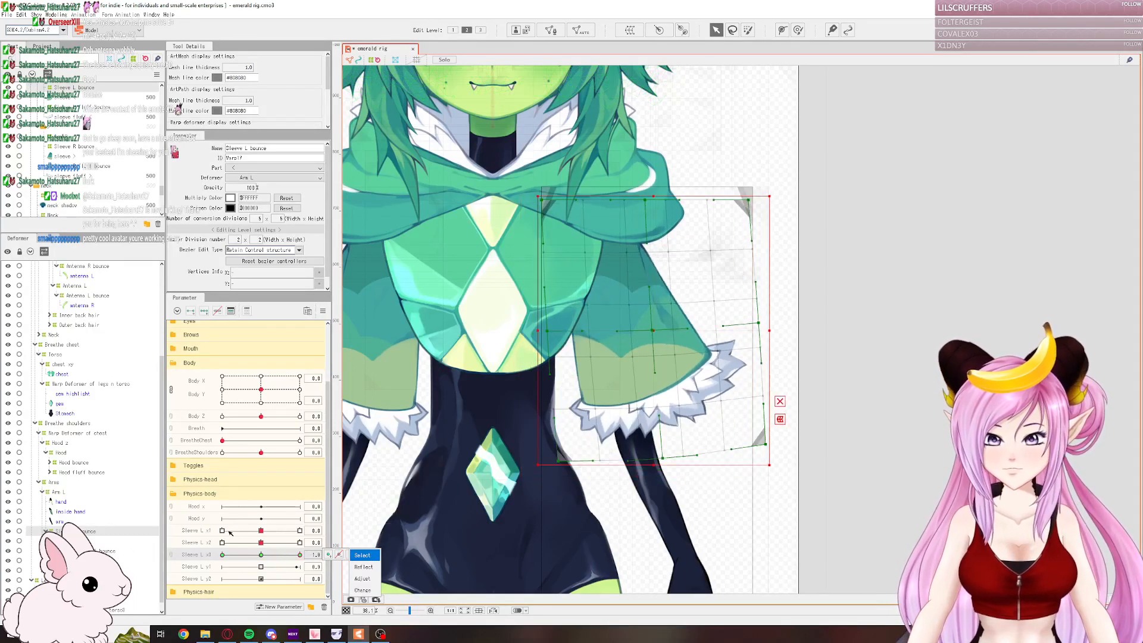
pyautogui.click(270, 554)
pyautogui.click(261, 554)
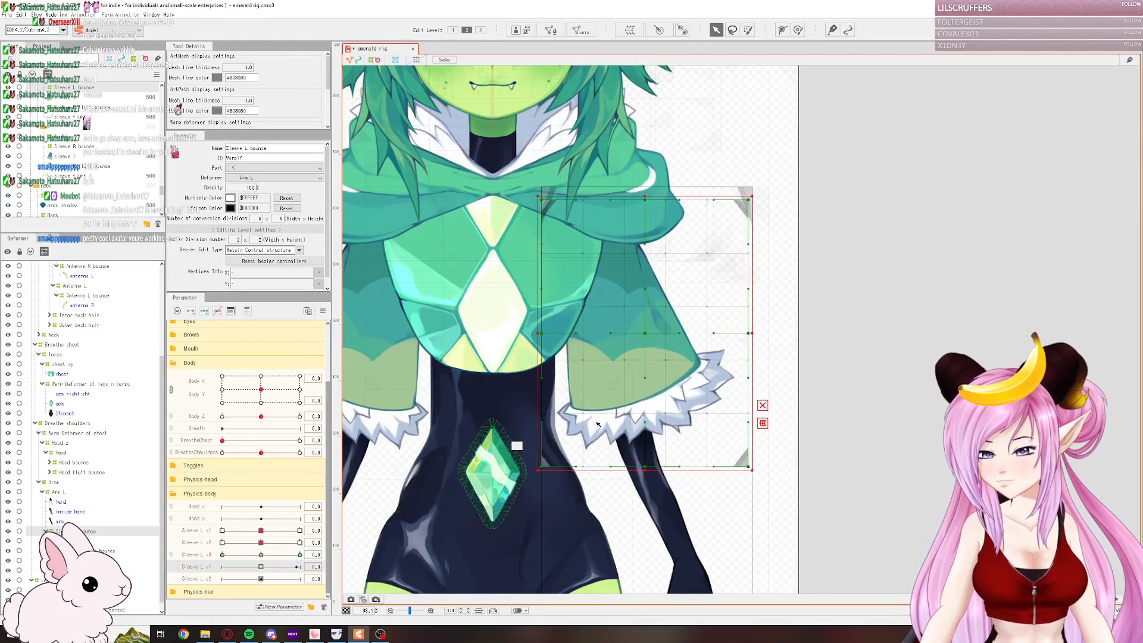
# - Wrap the left sleeve mesh and Sleeve L fluff bounce deformer in a new parent warp deformer, and add three keys to Sleeve L y1
pyautogui.scroll(-3, 599, 424)
pyautogui.scroll(2, 598, 424)
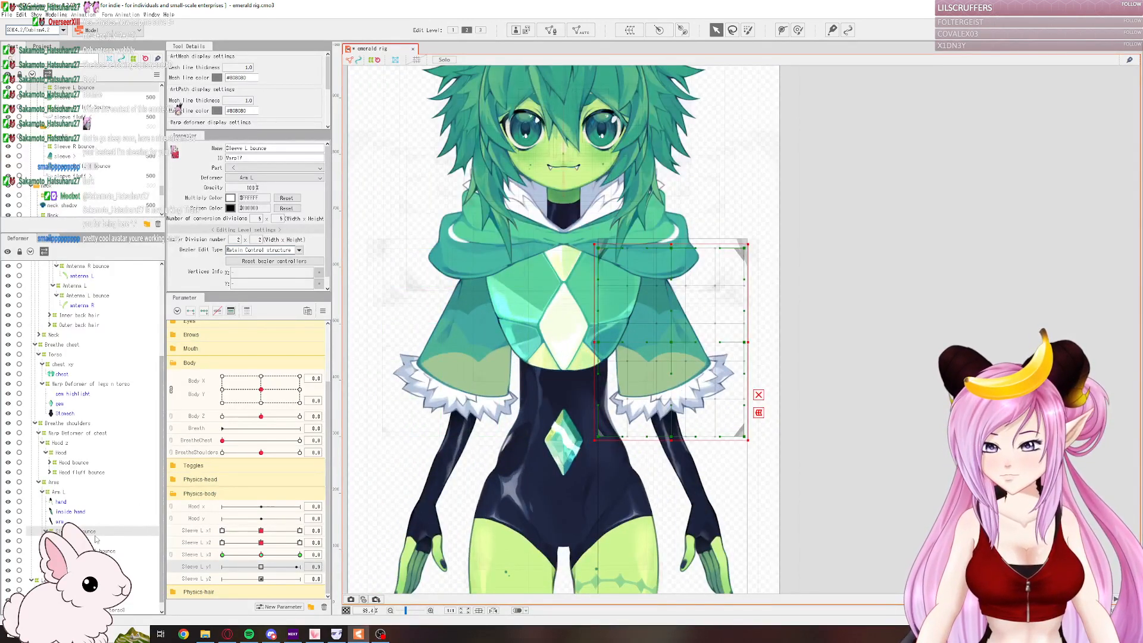
pyautogui.click(78, 541)
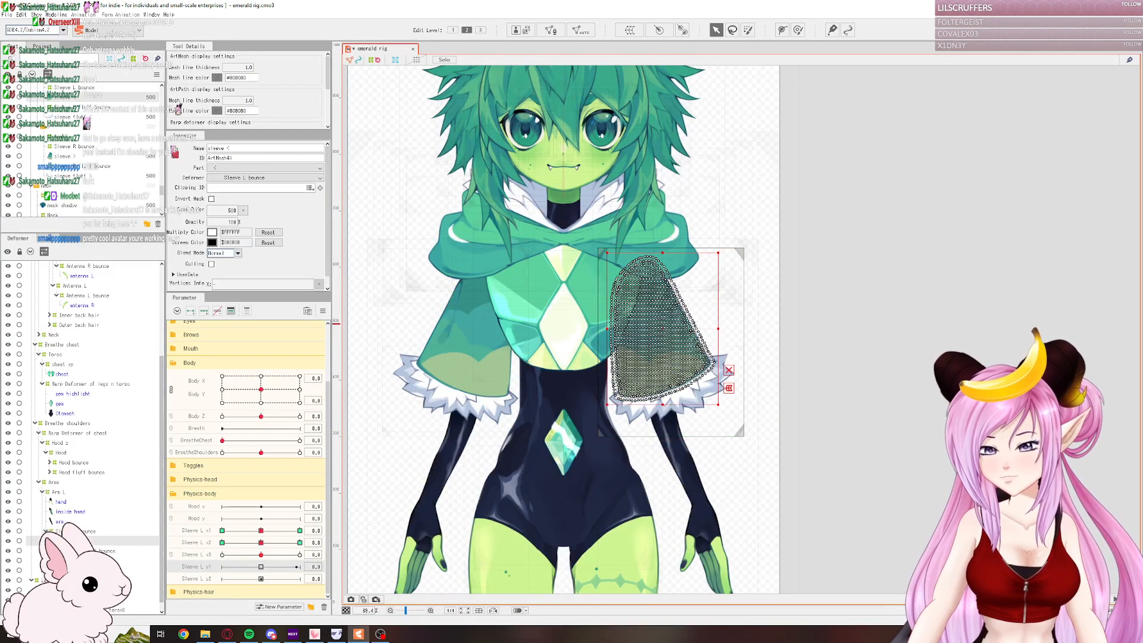
pyautogui.keyDown('ctrl'); pyautogui.click(81, 551); pyautogui.keyUp('ctrl')
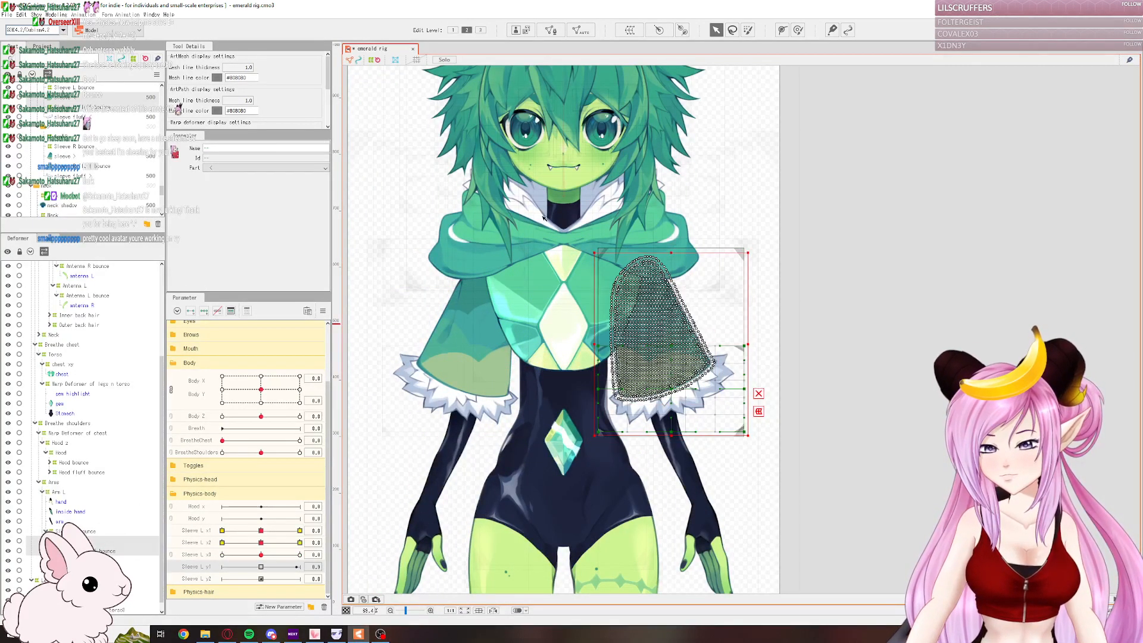
pyautogui.click(631, 34)
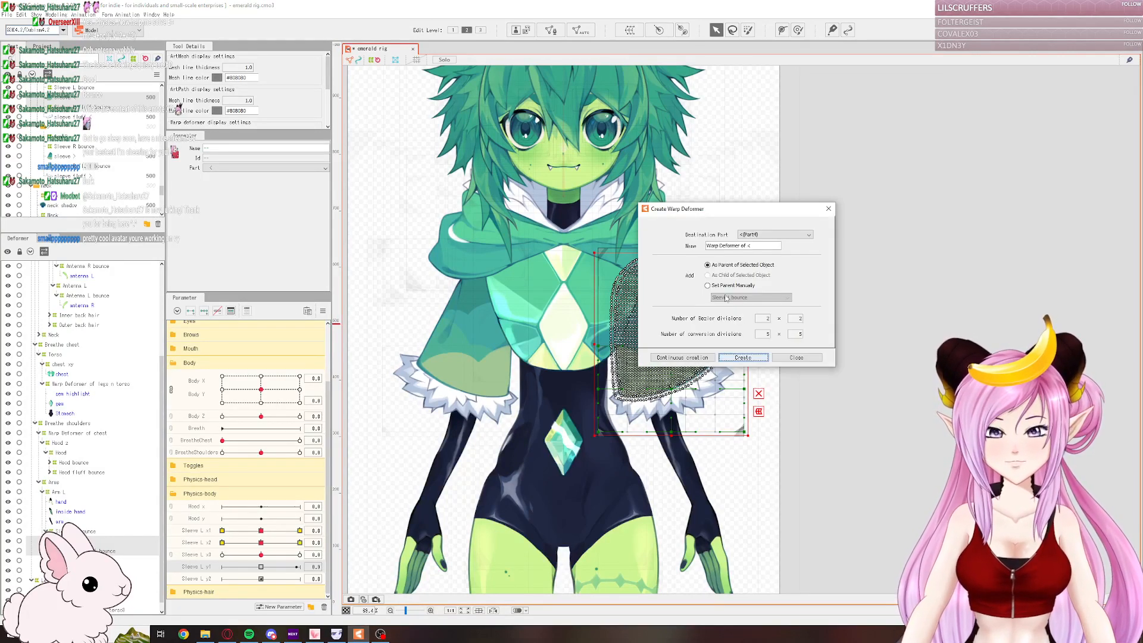
pyautogui.click(742, 358)
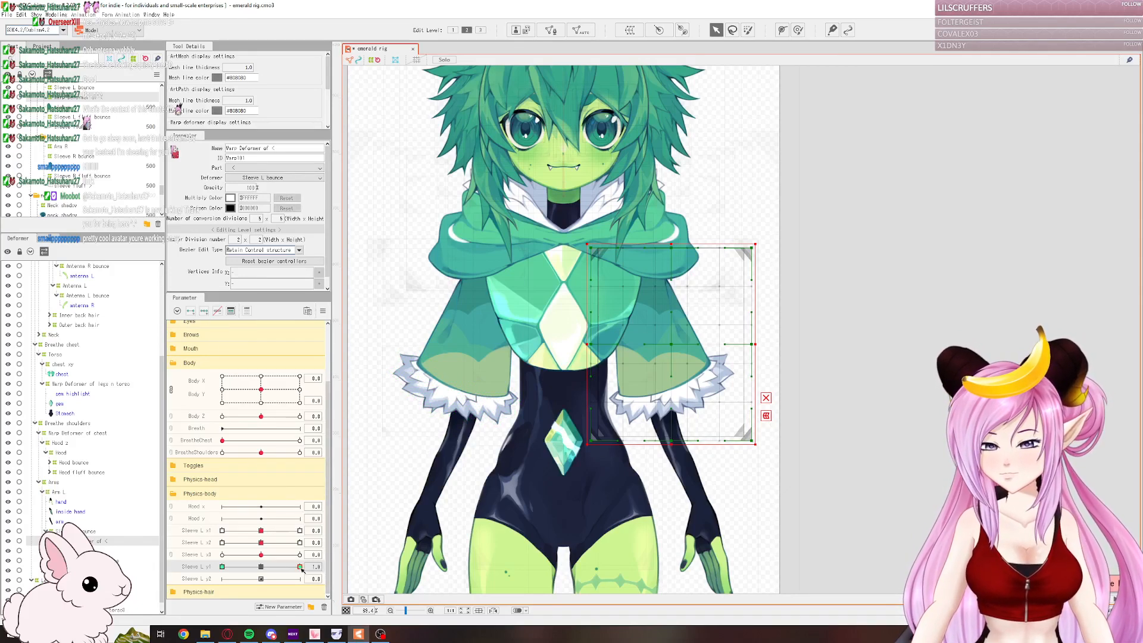
# - At 1 on Sleeve L y1, puff the left sleeve out by moving the new warp deformer's inner edge toward the torso and its middle points outward
pyautogui.scroll(2, 653, 312)
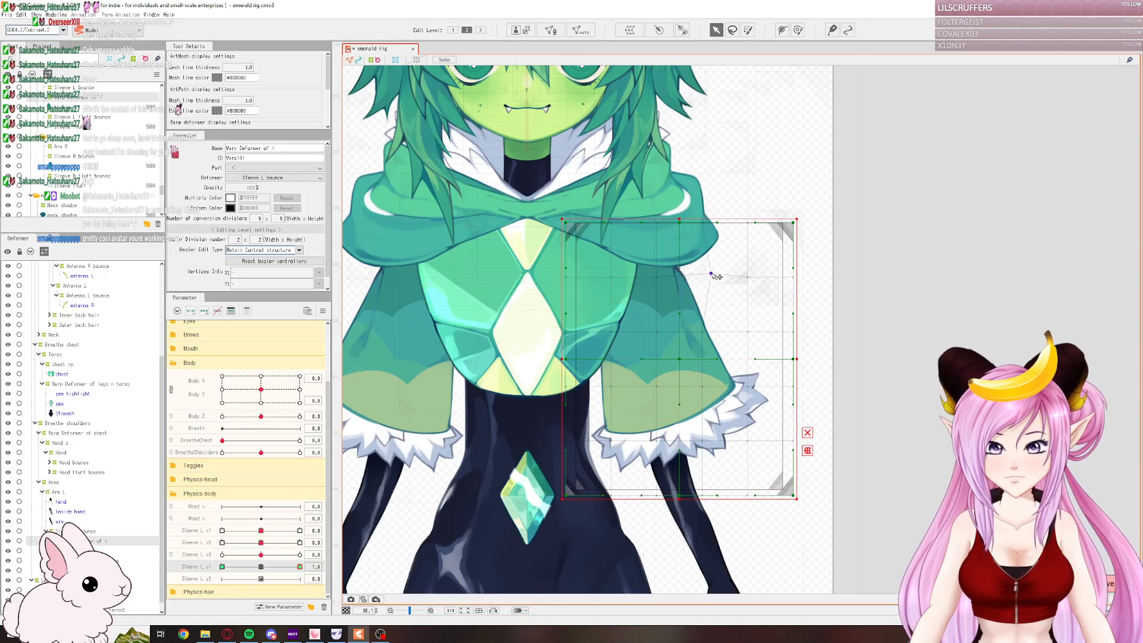
pyautogui.click(714, 274)
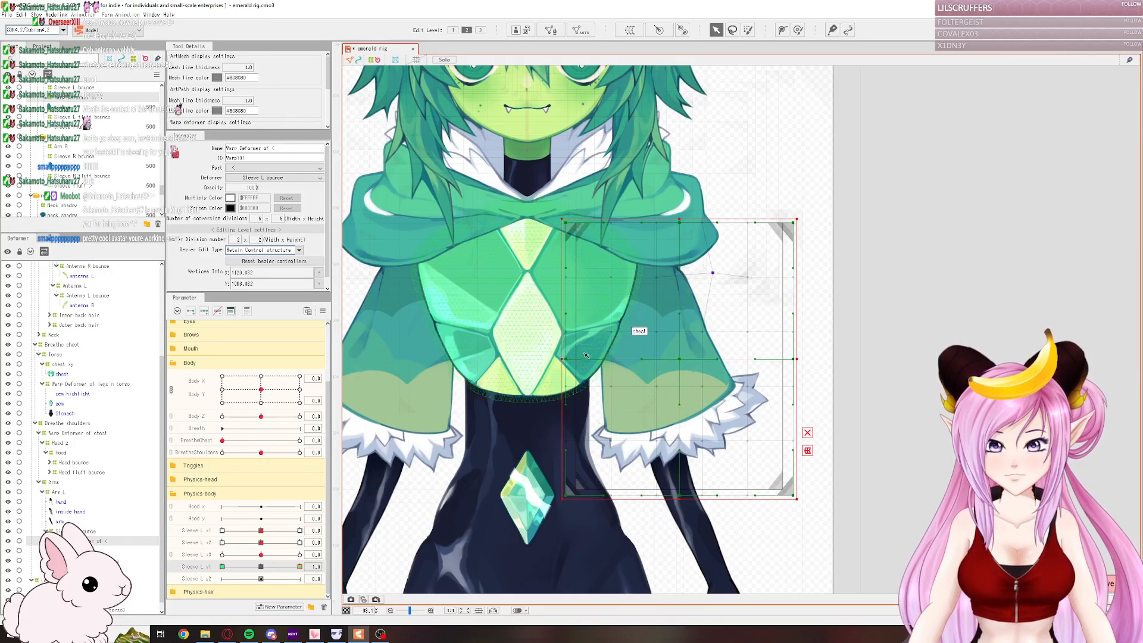
pyautogui.click(555, 338)
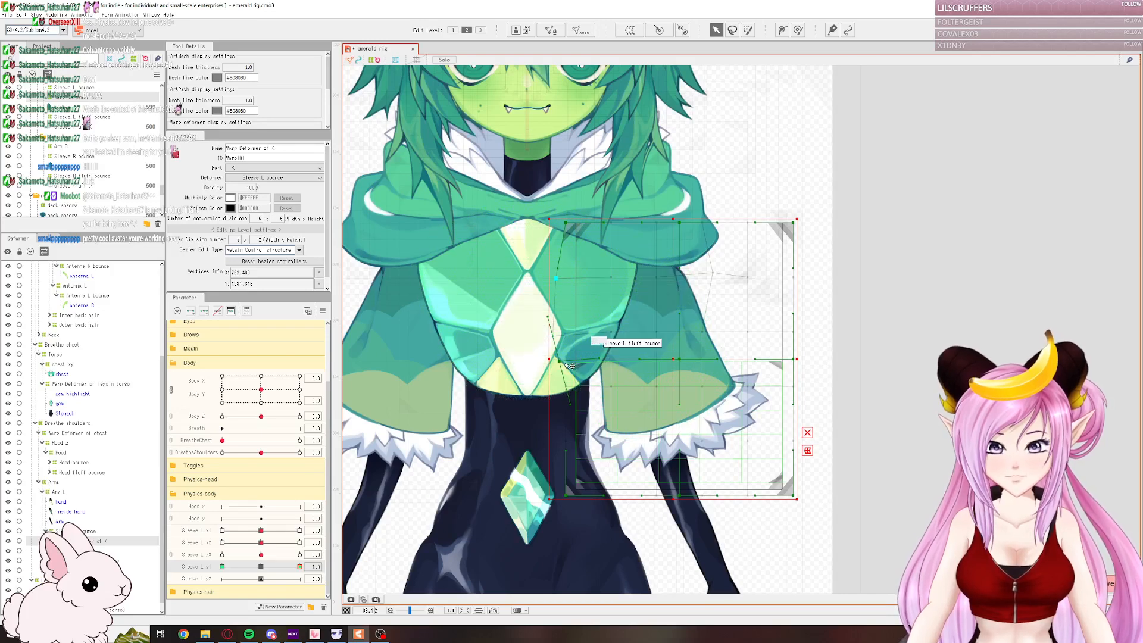
pyautogui.moveTo(560, 361); pyautogui.dragTo(555, 362)
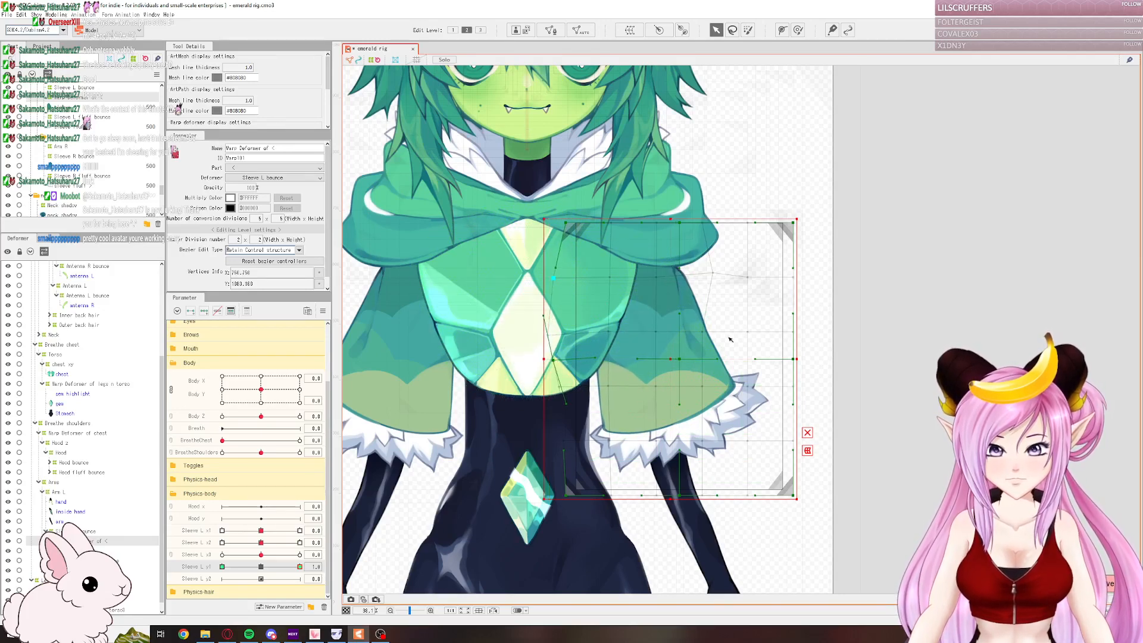
pyautogui.moveTo(704, 332); pyautogui.dragTo(708, 329)
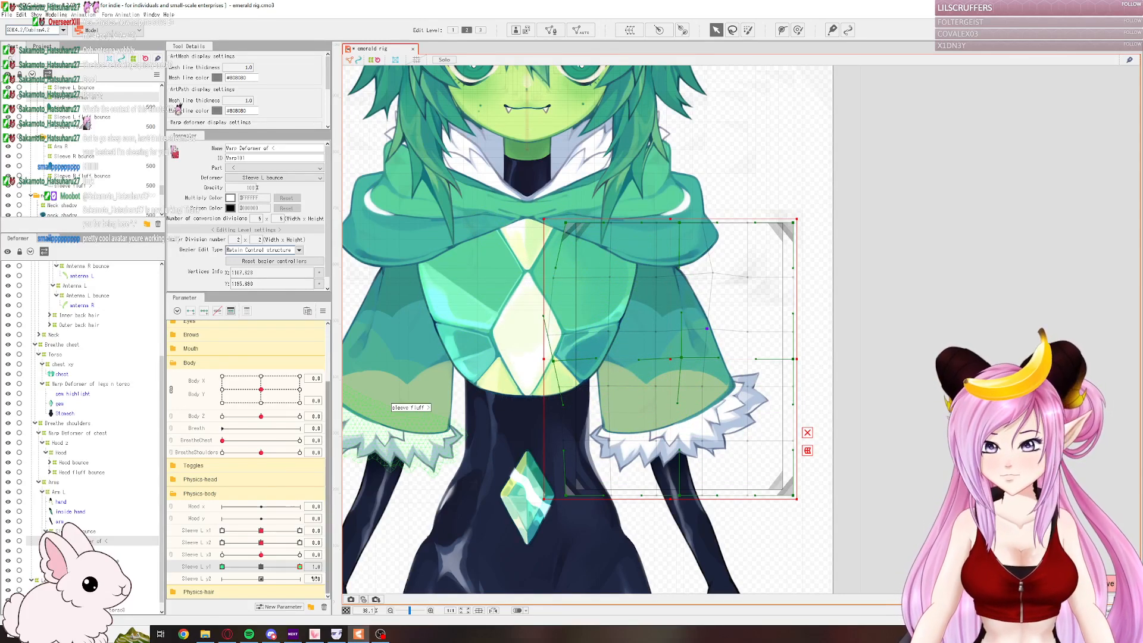
# - At -1 on Sleeve L y1, pull the warp deformer's inner and middle points together to narrow the sleeve, and preview the parameter up to 1
pyautogui.moveTo(299, 568); pyautogui.dragTo(234, 570)
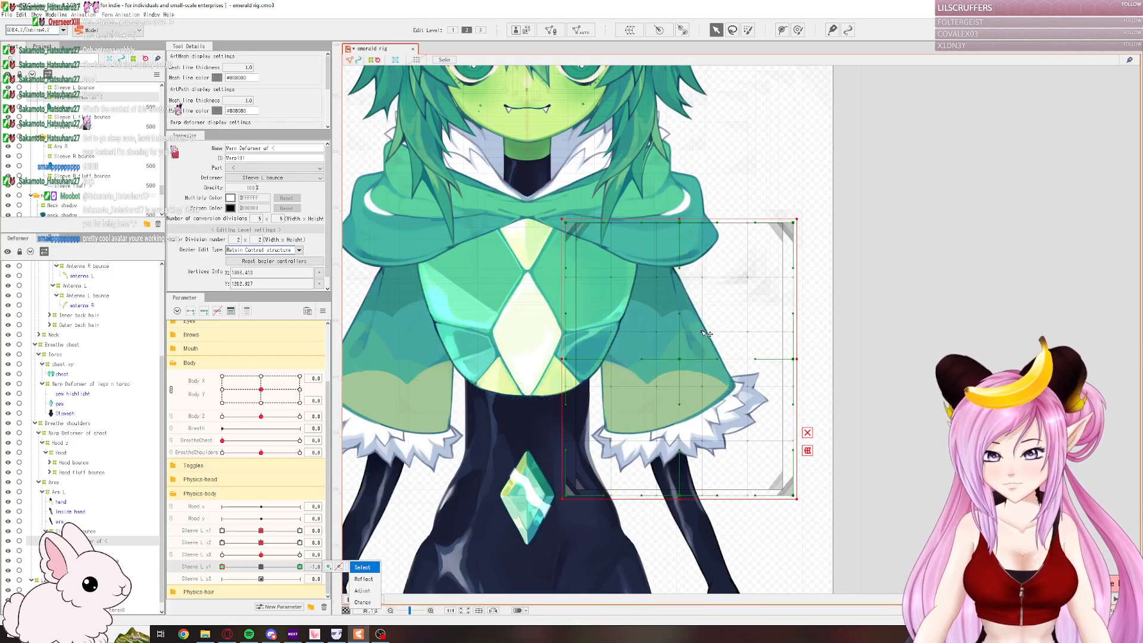
pyautogui.moveTo(703, 332); pyautogui.dragTo(696, 335)
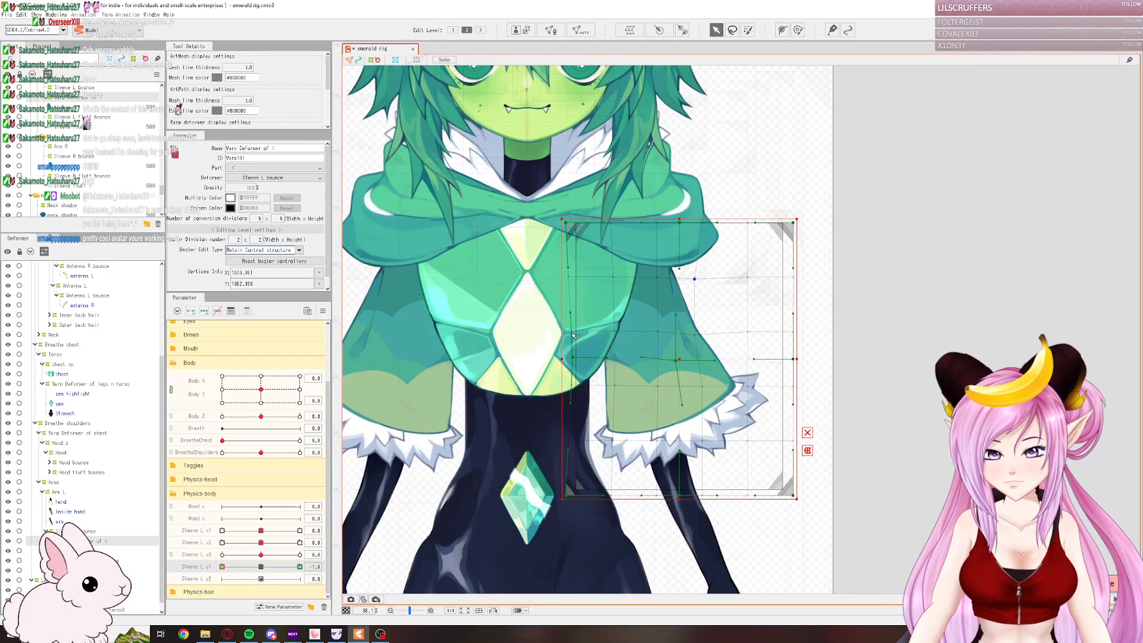
pyautogui.scroll(-2, 547, 365)
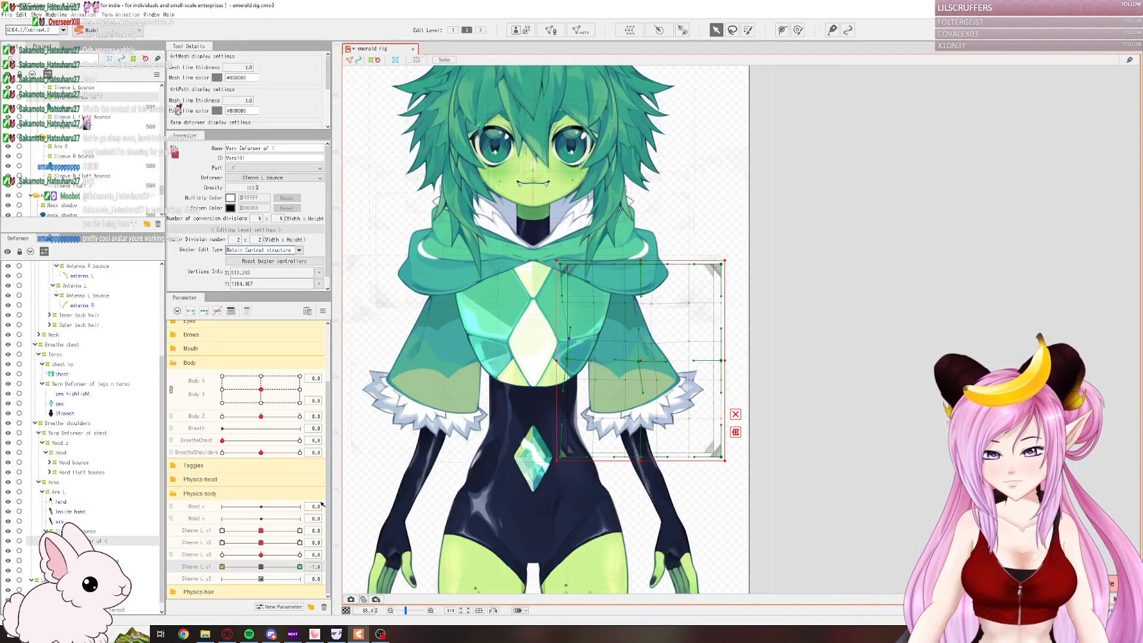
pyautogui.moveTo(224, 566); pyautogui.dragTo(331, 567)
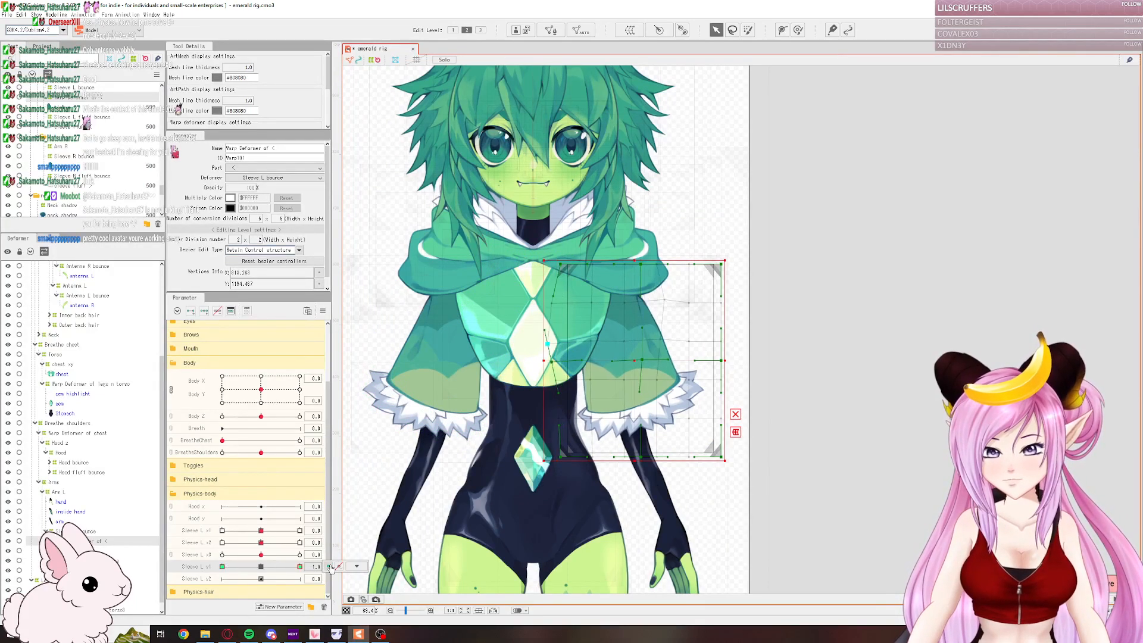
# - Add three keys to Sleeve L y2 and, at 1, flare the warp deformer's lower corners outward while raising its center and outer edge
pyautogui.click(191, 579)
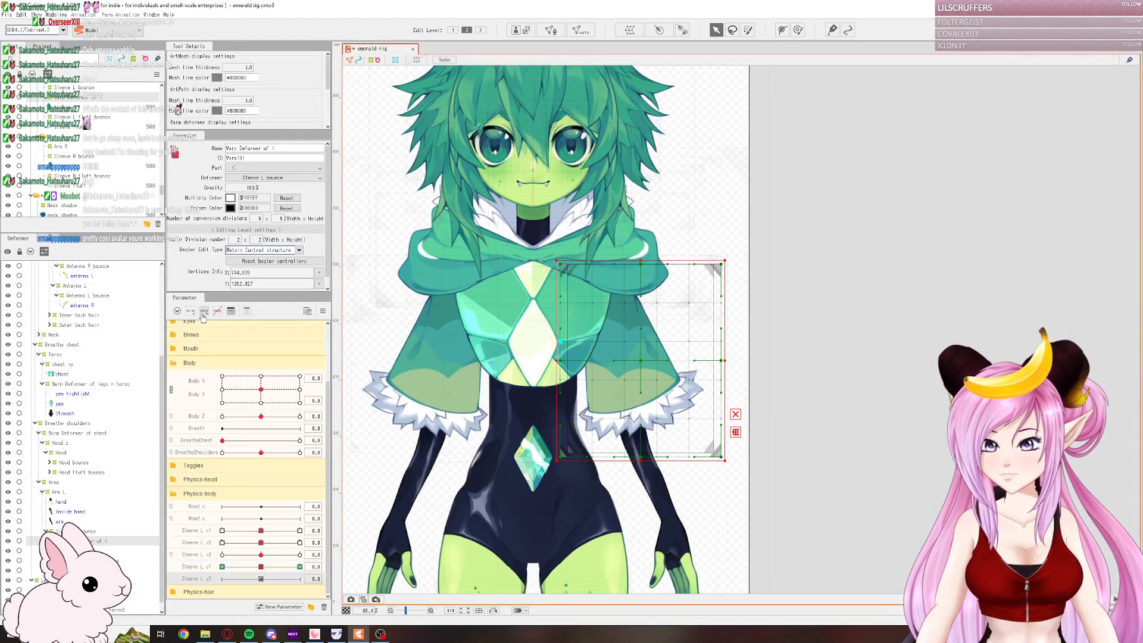
pyautogui.click(300, 579)
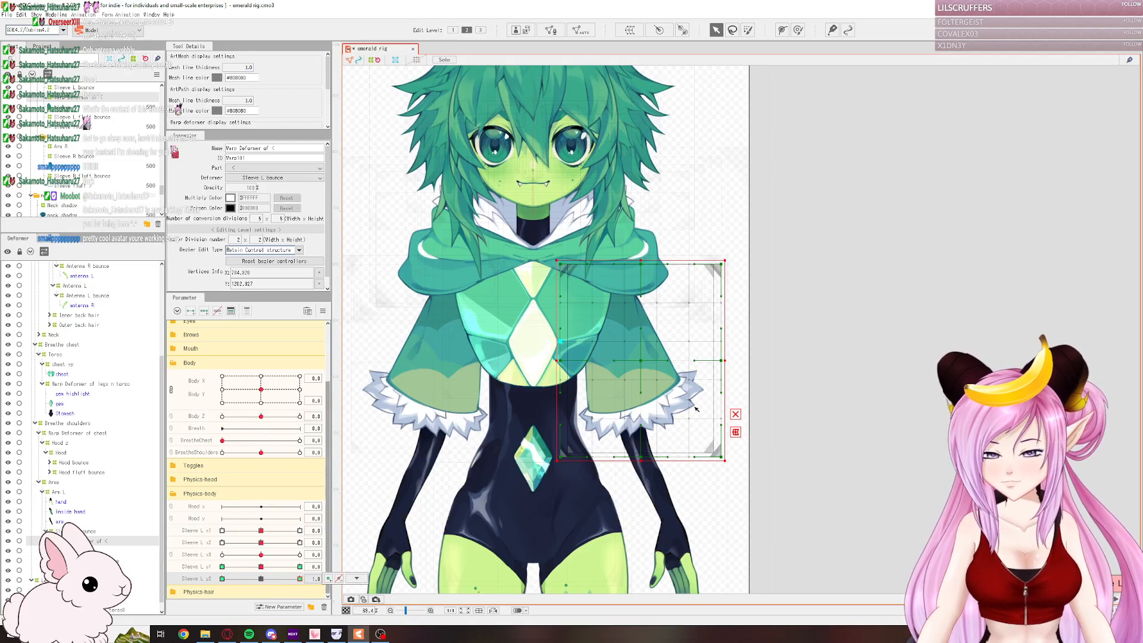
pyautogui.scroll(2, 633, 423)
pyautogui.moveTo(762, 475); pyautogui.dragTo(785, 445)
pyautogui.moveTo(536, 476); pyautogui.dragTo(493, 481)
pyautogui.moveTo(644, 478); pyautogui.dragTo(634, 502)
pyautogui.scroll(2, 642, 335)
pyautogui.moveTo(656, 344); pyautogui.dragTo(646, 330)
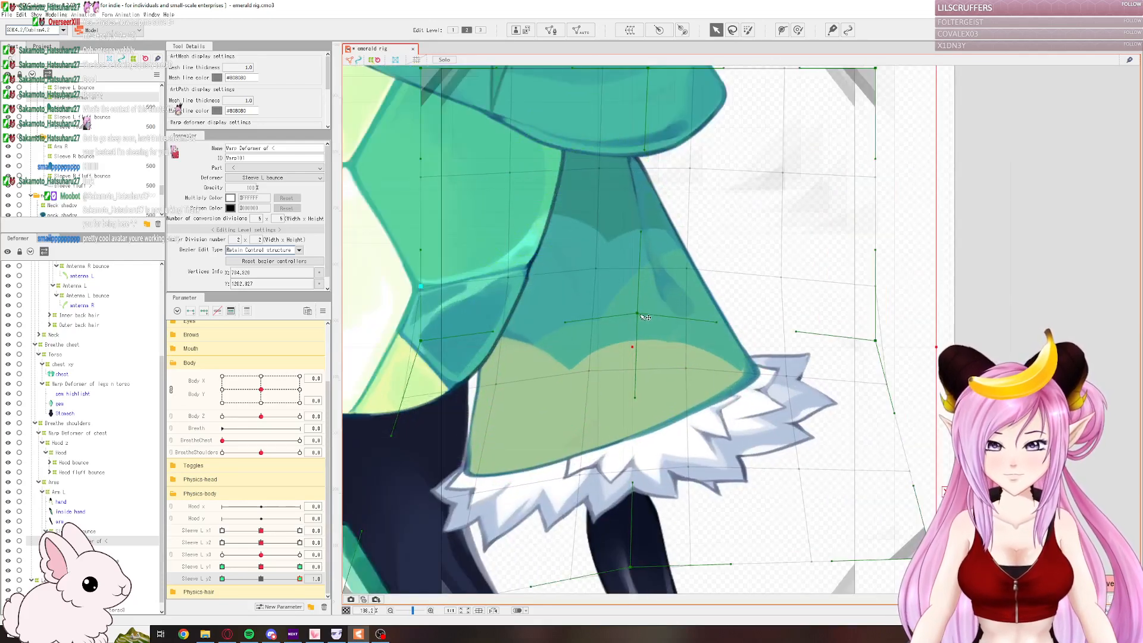
pyautogui.scroll(-2, 659, 363)
pyautogui.moveTo(795, 448); pyautogui.dragTo(793, 418)
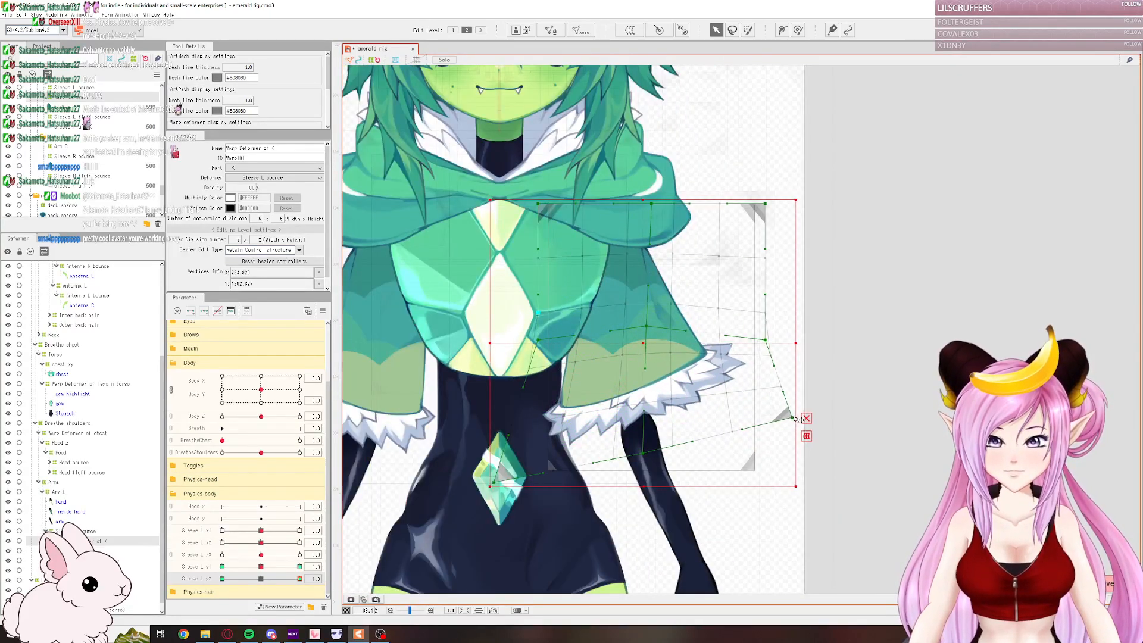
pyautogui.moveTo(765, 340); pyautogui.dragTo(759, 321)
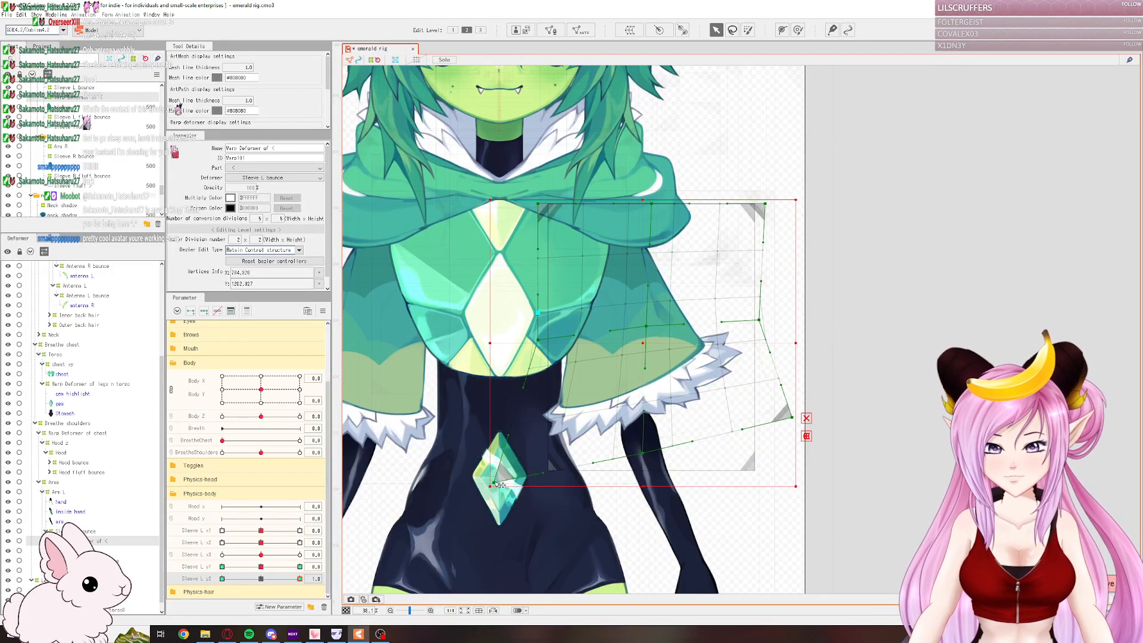
# - At -1 on Sleeve L y2, draw the warp deformer's lower corners inward and its outer edge downward, preview the range, and return to 0
pyautogui.moveTo(300, 579)
pyautogui.mouseDown()
pyautogui.moveTo(261, 581)
pyautogui.moveTo(310, 583)
pyautogui.mouseUp()
pyautogui.click(355, 579)
pyautogui.click(360, 590)
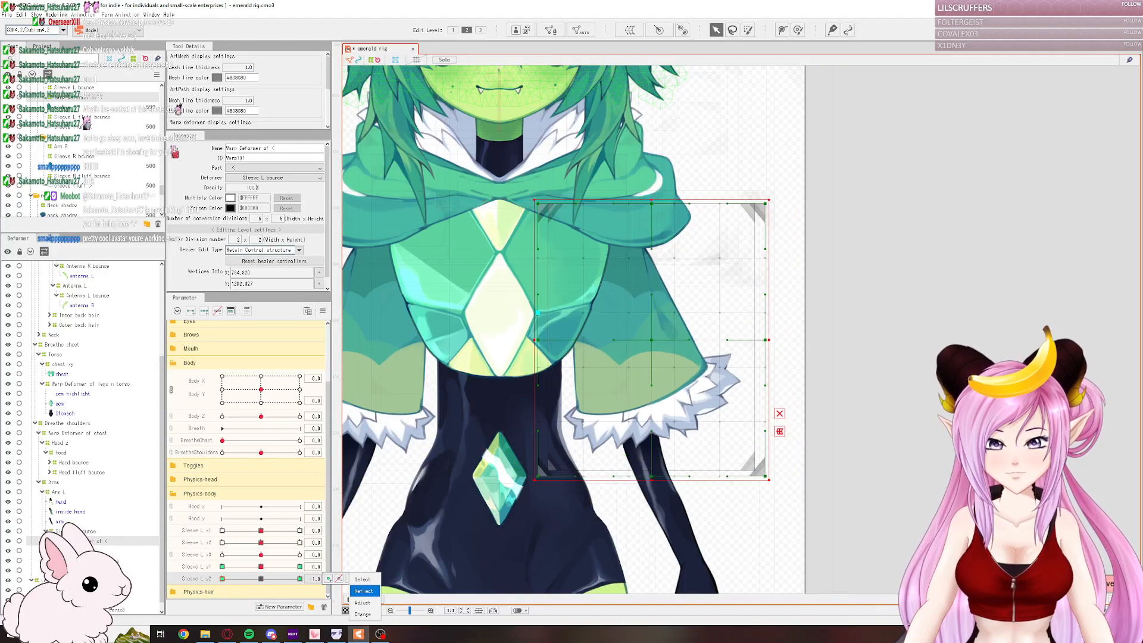
pyautogui.moveTo(655, 487); pyautogui.dragTo(654, 487)
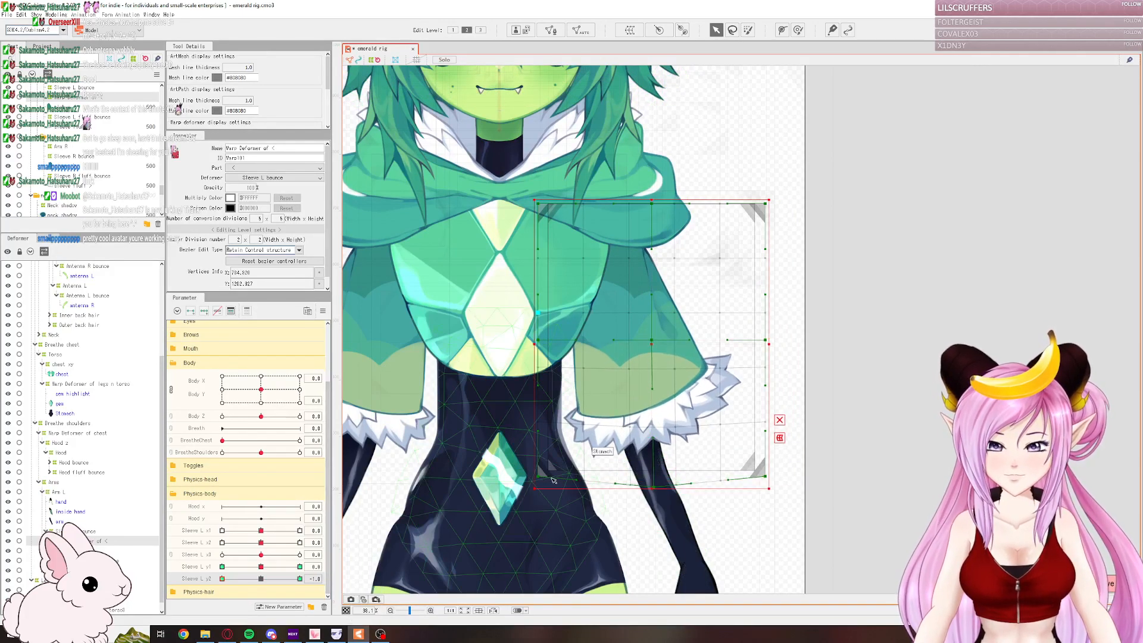
pyautogui.moveTo(540, 476); pyautogui.dragTo(564, 476)
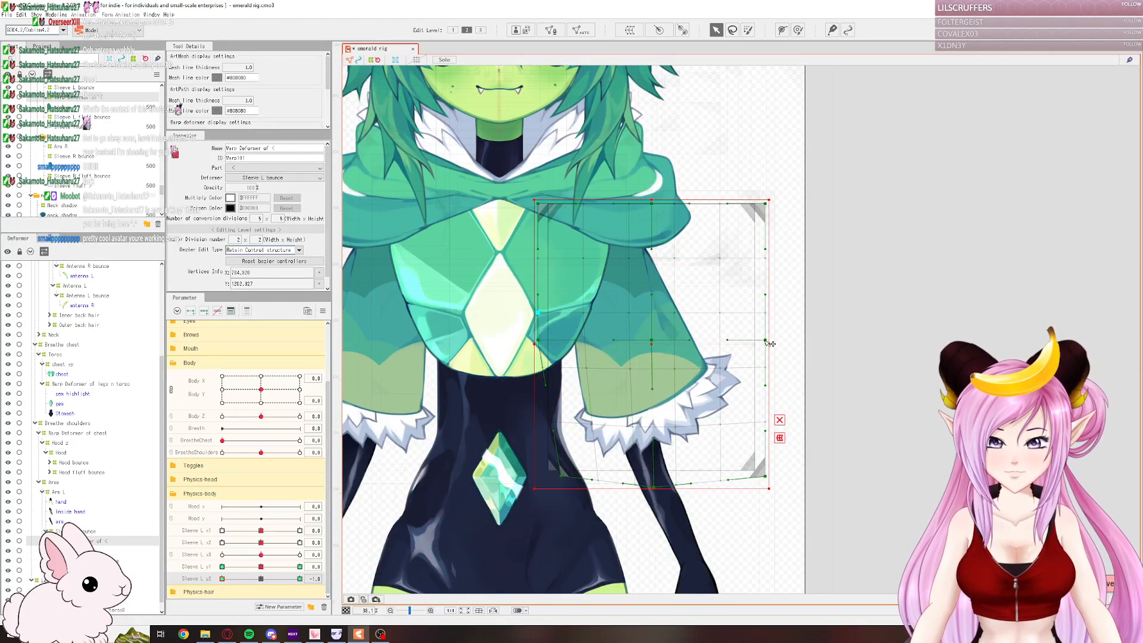
pyautogui.moveTo(770, 343); pyautogui.dragTo(755, 358)
pyautogui.moveTo(772, 479); pyautogui.dragTo(759, 490)
pyautogui.click(227, 579)
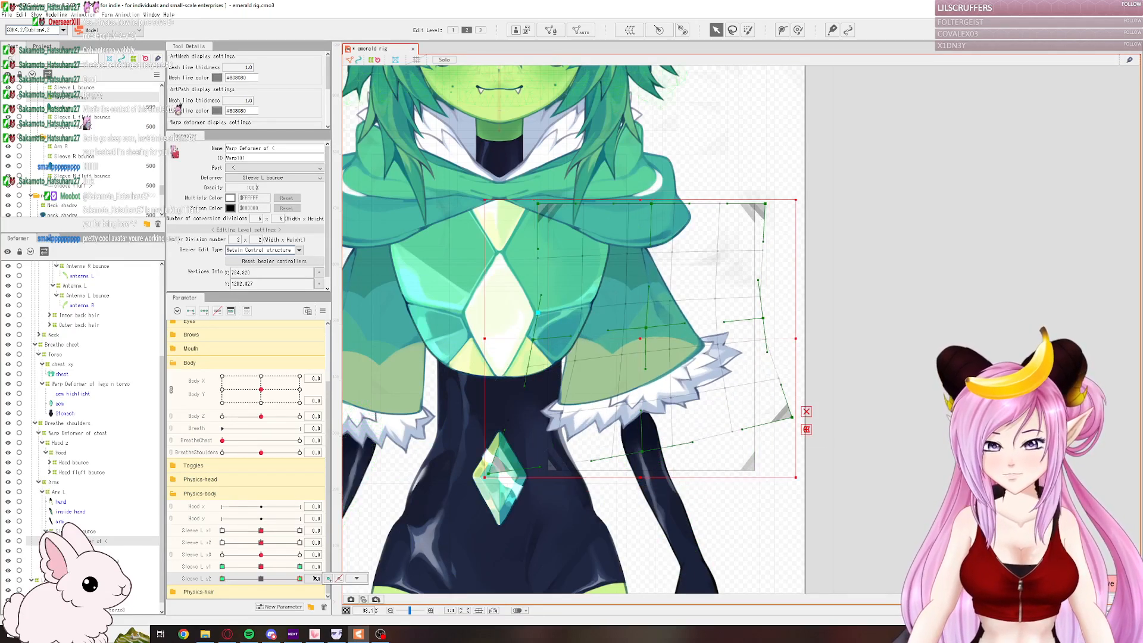
pyautogui.click(261, 578)
# - Open the physics settings and add a group named Sleeves x with the Body Input preset and the Clothes (Light) physics model
pyautogui.click(56, 15)
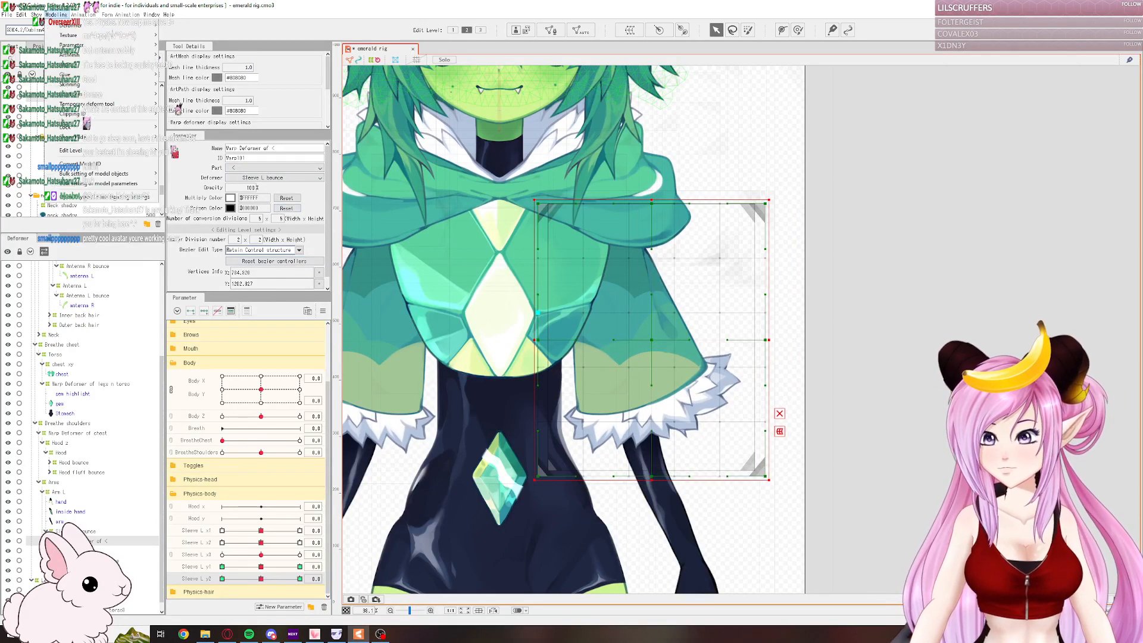
pyautogui.click(77, 197)
pyautogui.scroll(2, 848, 247)
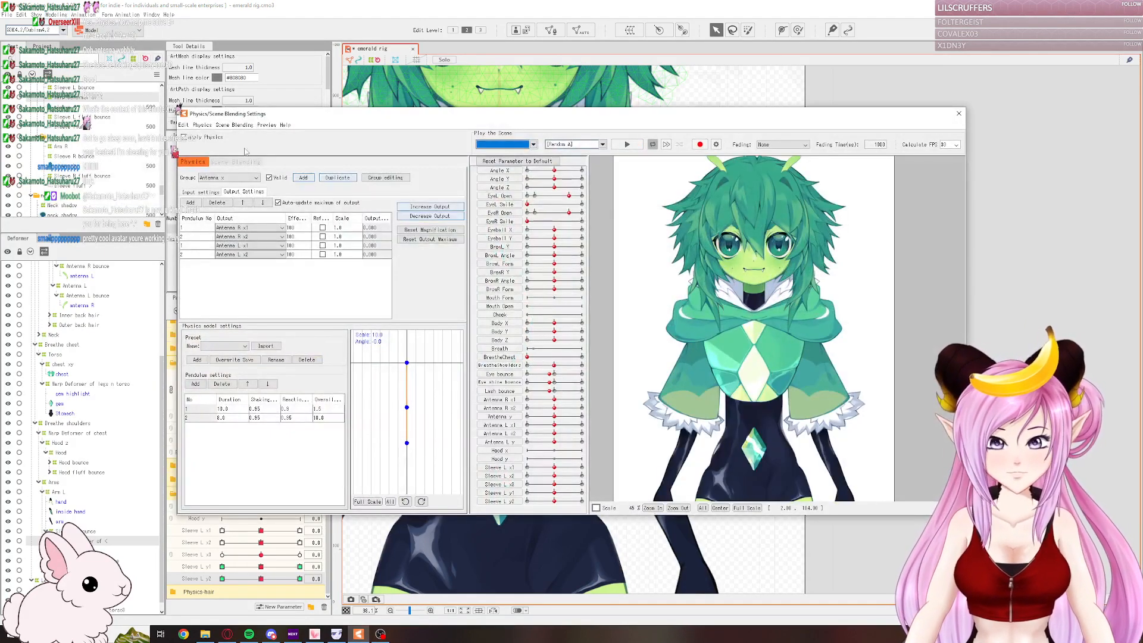
pyautogui.click(303, 178)
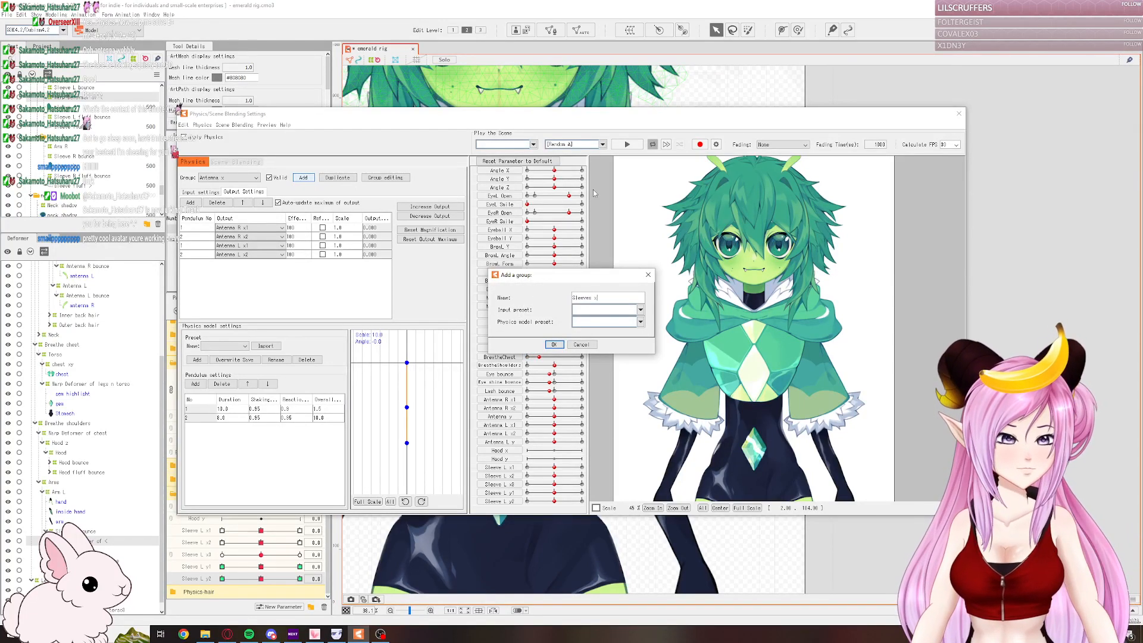
pyautogui.click(588, 314)
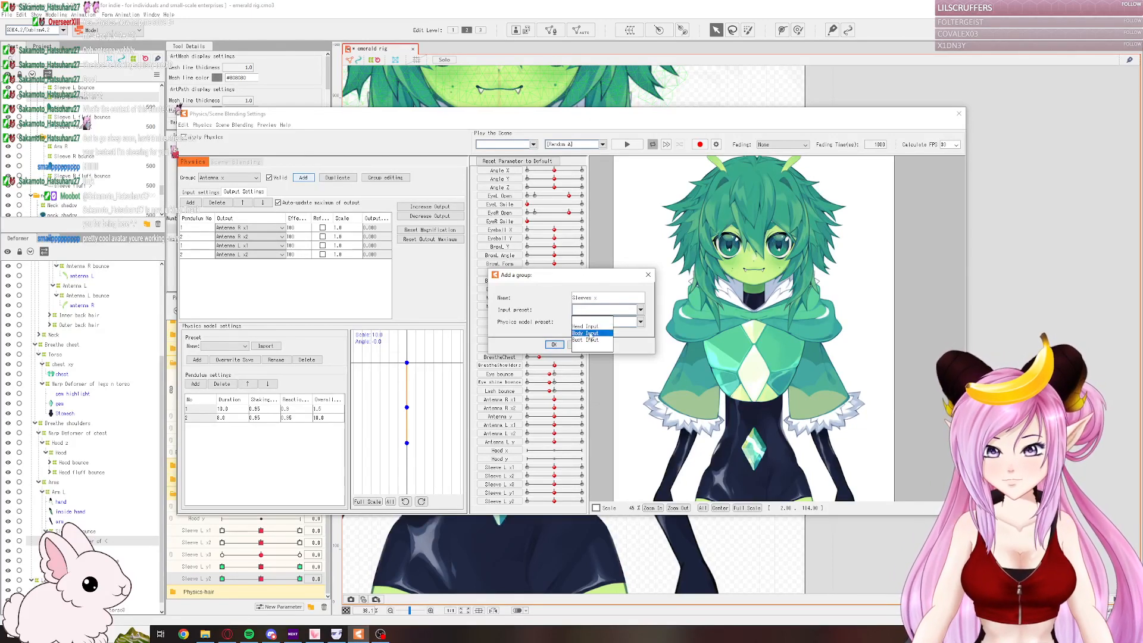
pyautogui.click(591, 333)
pyautogui.click(591, 323)
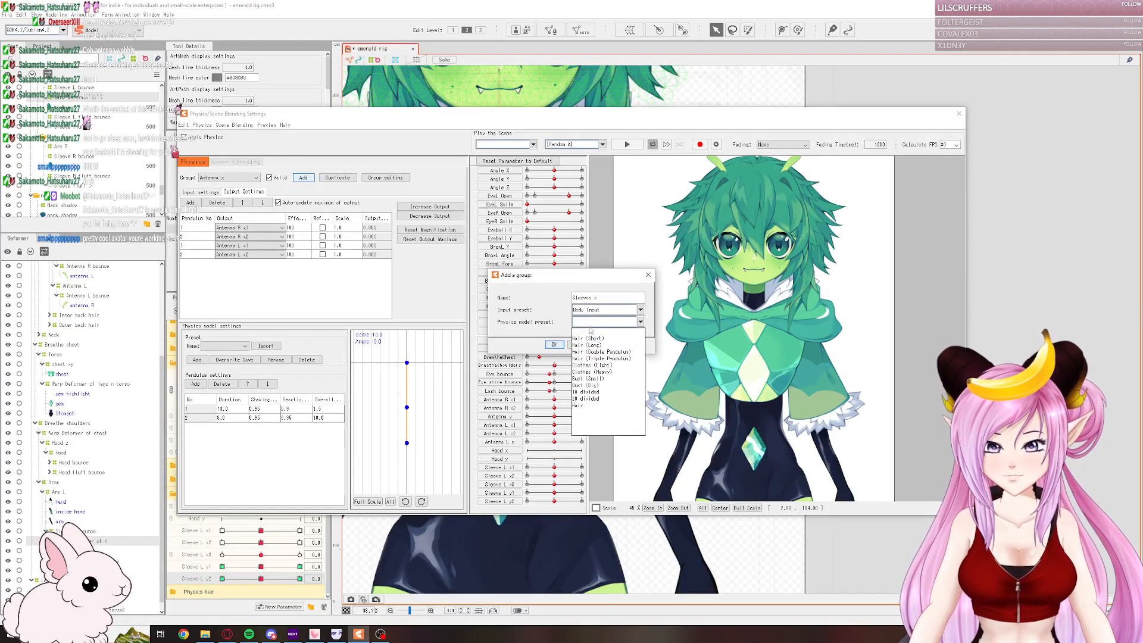
pyautogui.click(606, 365)
pyautogui.click(554, 344)
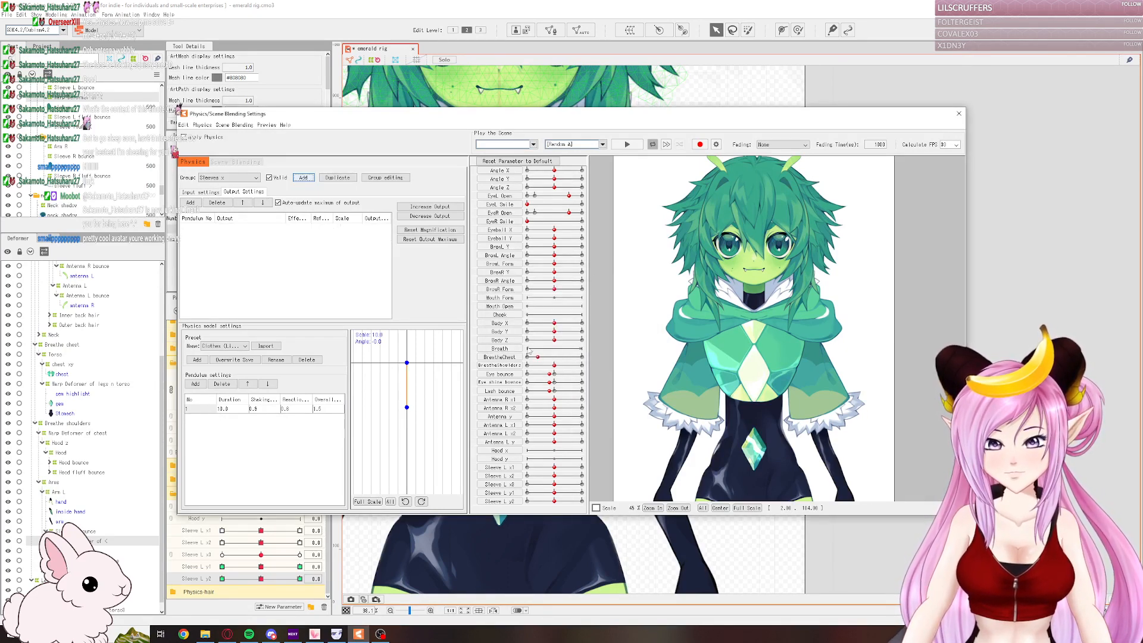
# - Add a second pendulum to the Sleeves x group with a reaction speed of 0.65 and an overall acceleration of 1.5
pyautogui.click(196, 384)
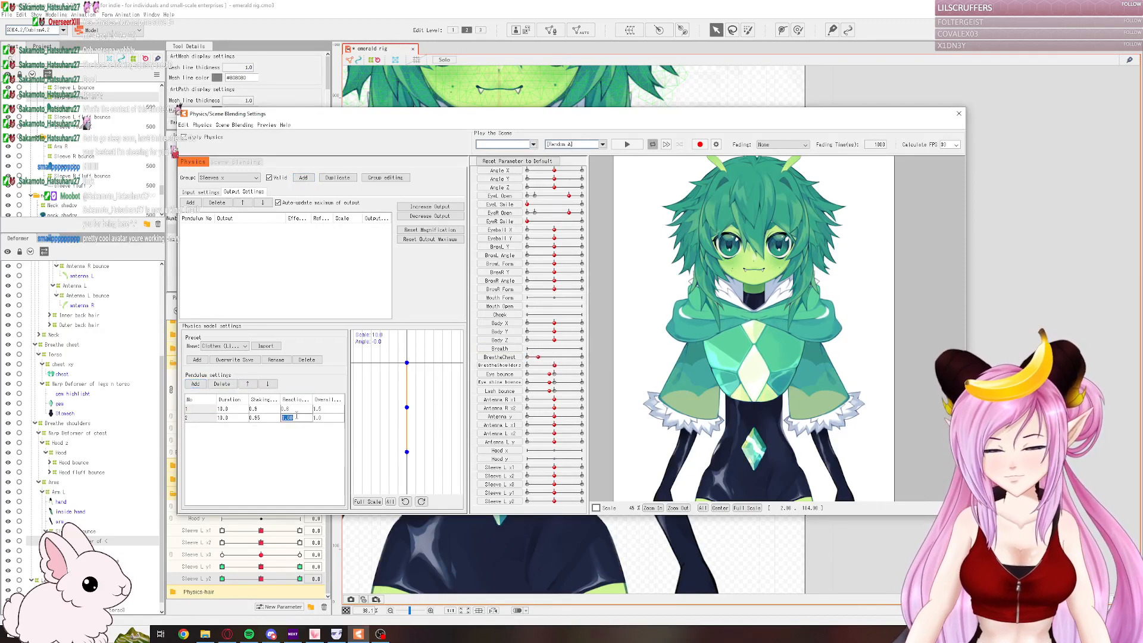
pyautogui.click(297, 415)
pyautogui.write('0.65')
pyautogui.press('Return')
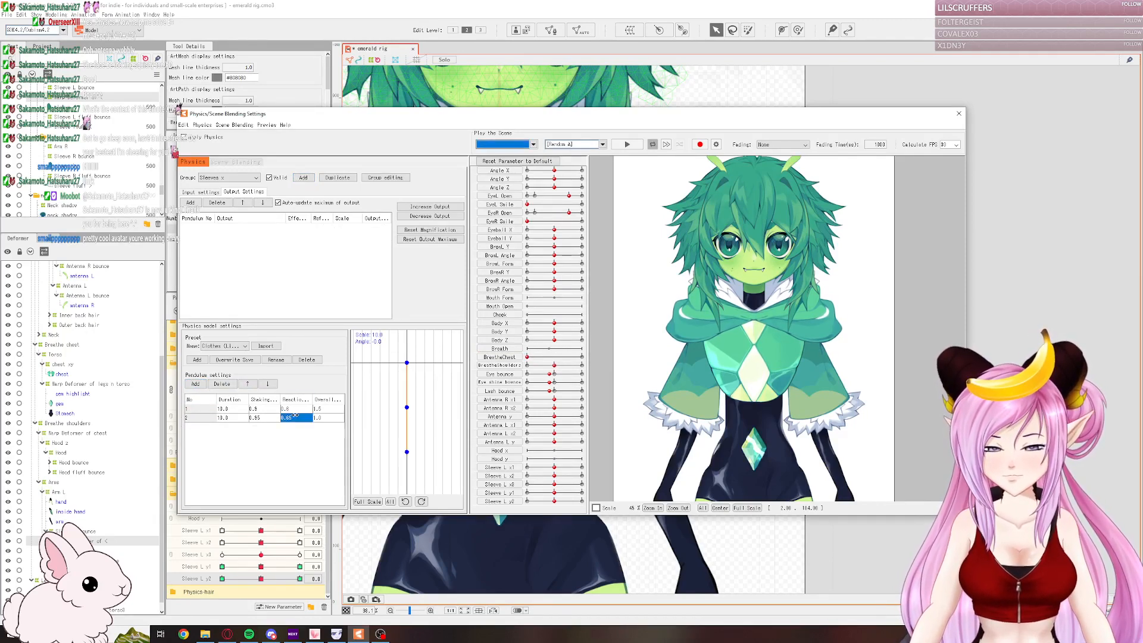
pyautogui.click(325, 419)
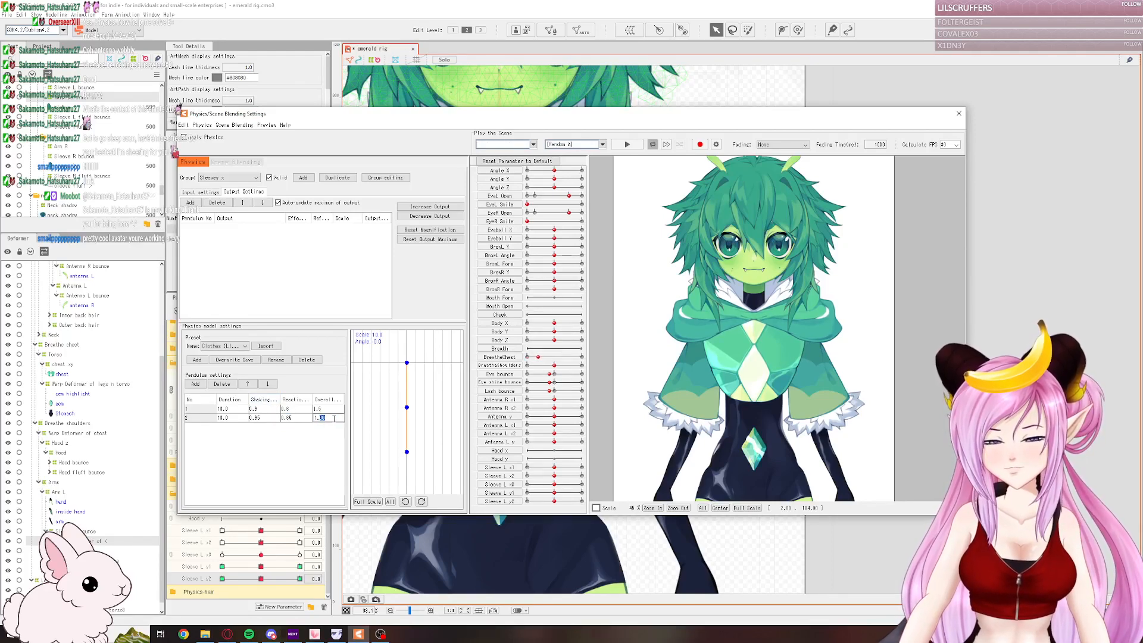
pyautogui.write('1.5')
pyautogui.press('Return')
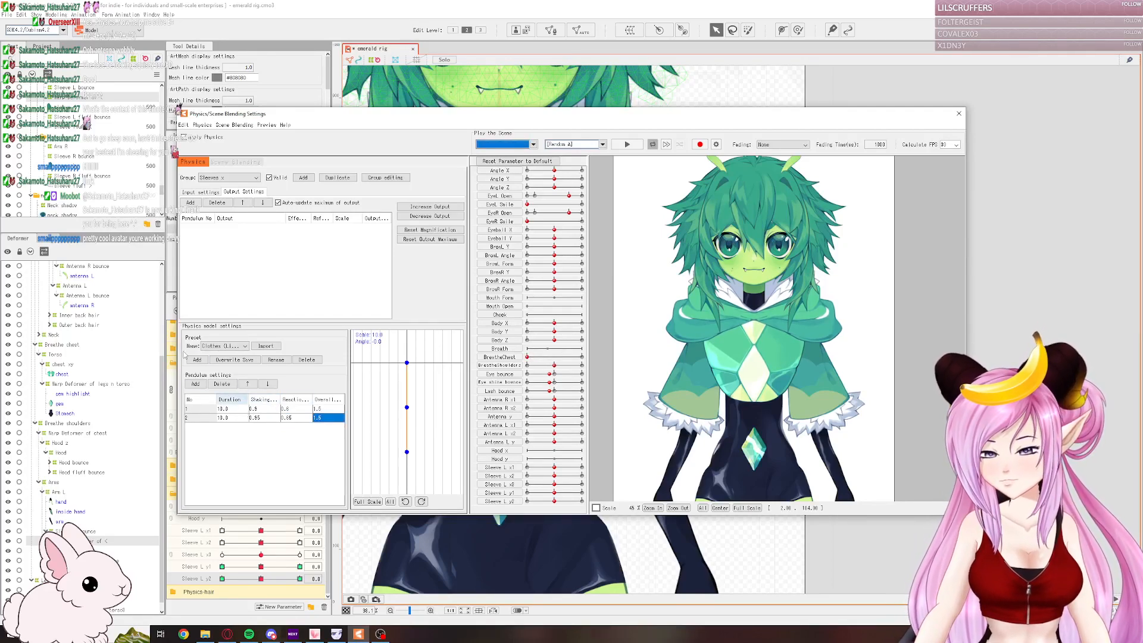
# - Add Sleeve L x1, x2 and x3 as outputs of the Sleeves x group, and assign Sleeve L x3 to pendulum 1
pyautogui.click(191, 203)
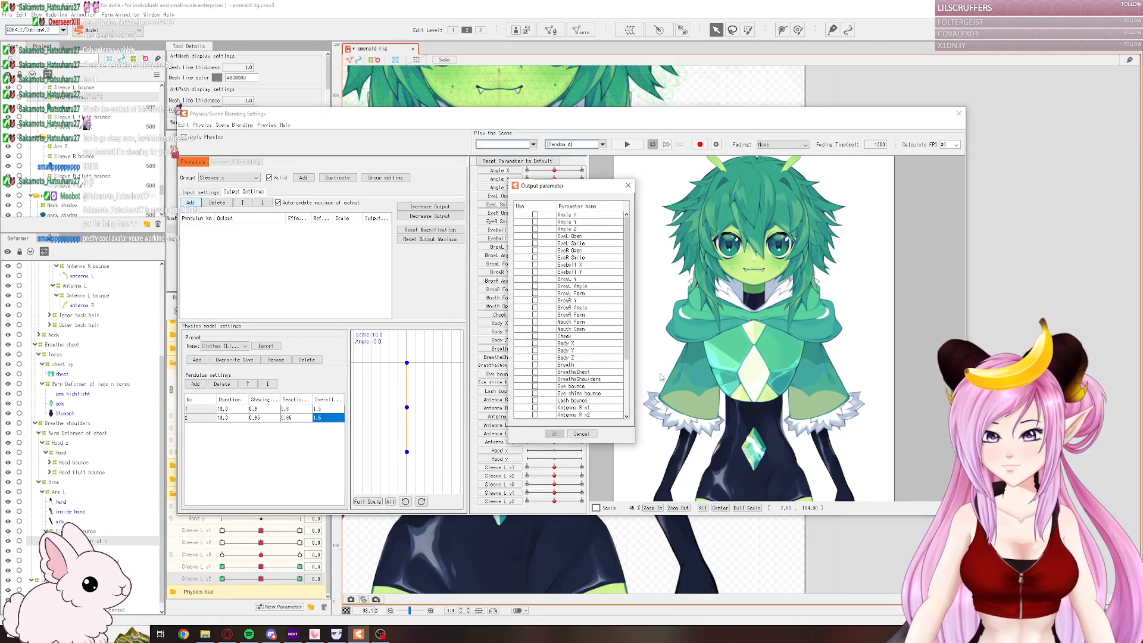
pyautogui.scroll(-4, 593, 371)
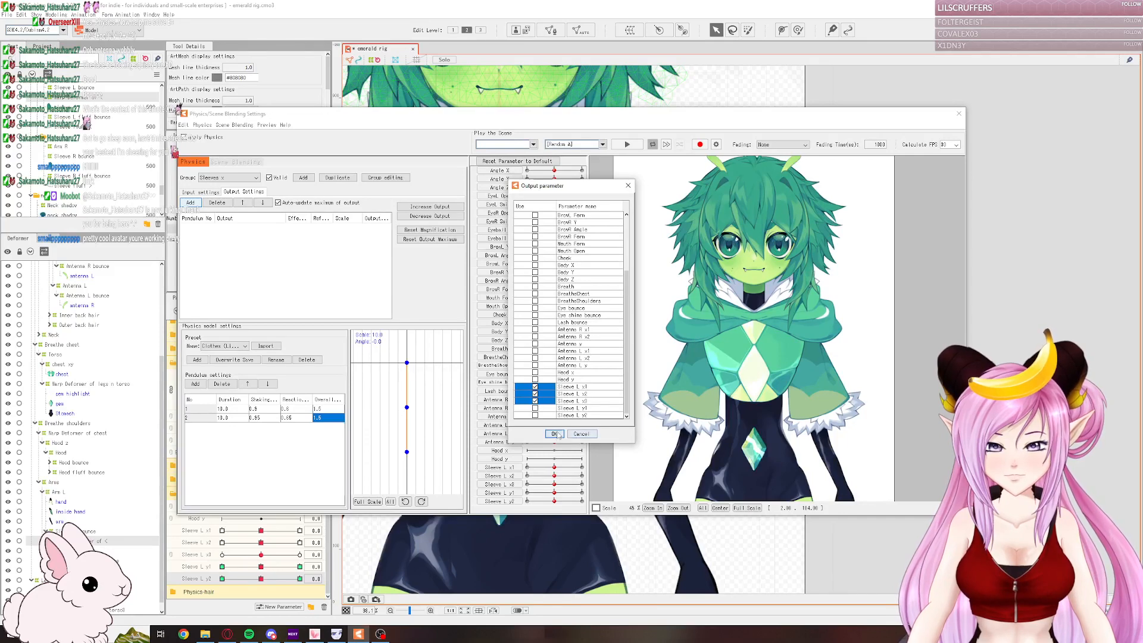
pyautogui.click(554, 434)
pyautogui.click(195, 244)
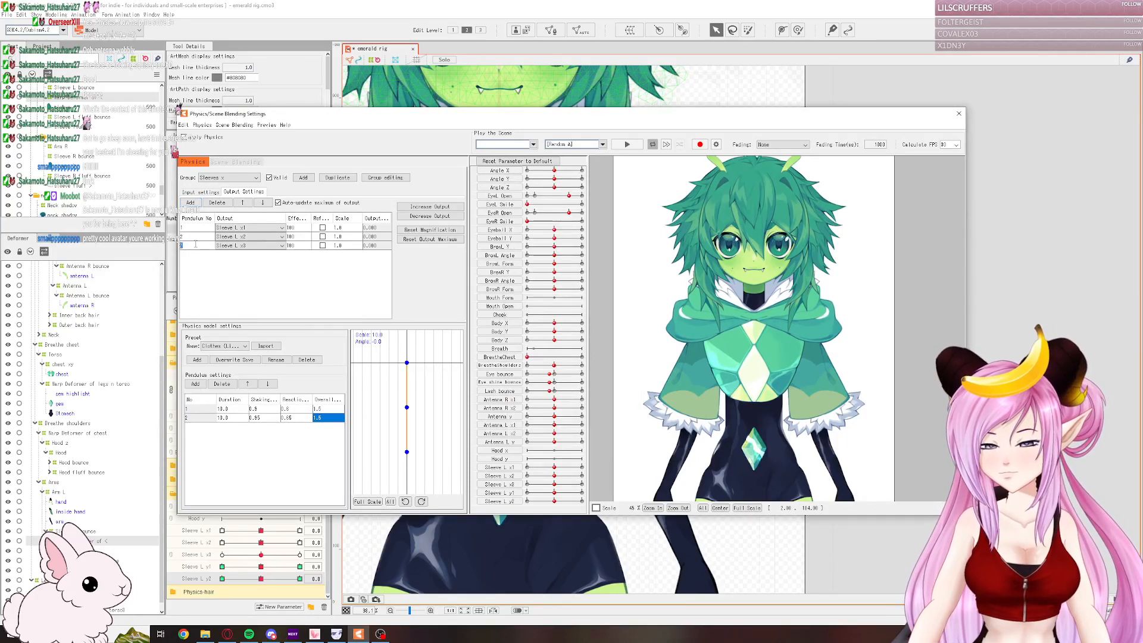
pyautogui.write('1')
pyautogui.press('Return')
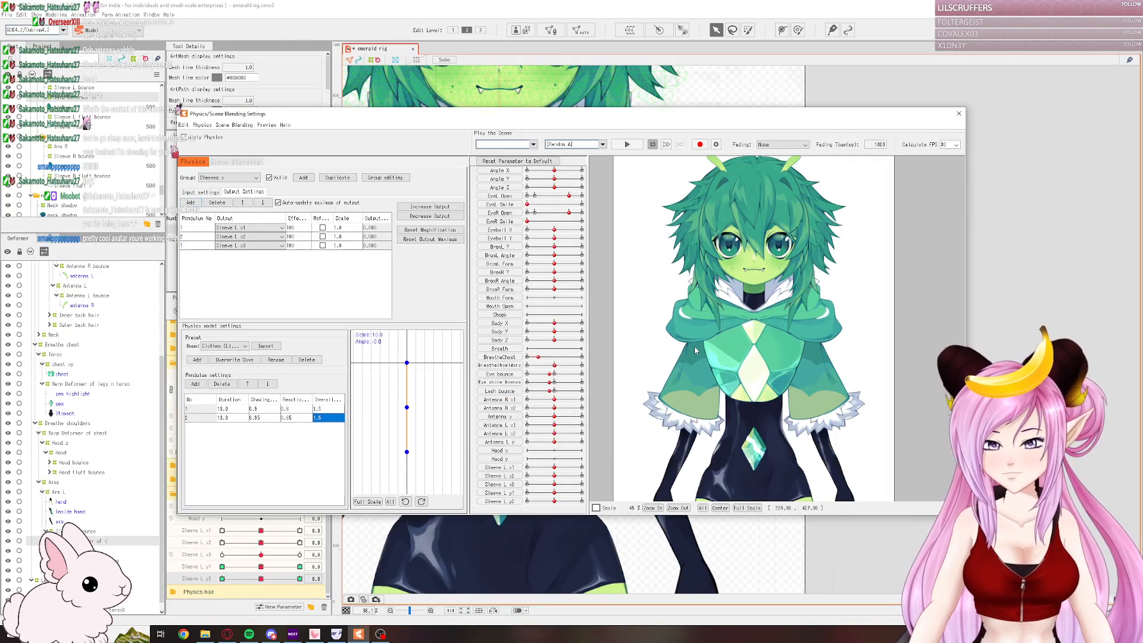
# - Turn on reflection for all three Sleeve L x outputs and test the sleeve's sway by swinging the model preview from side to side
pyautogui.moveTo(783, 346); pyautogui.dragTo(634, 346)
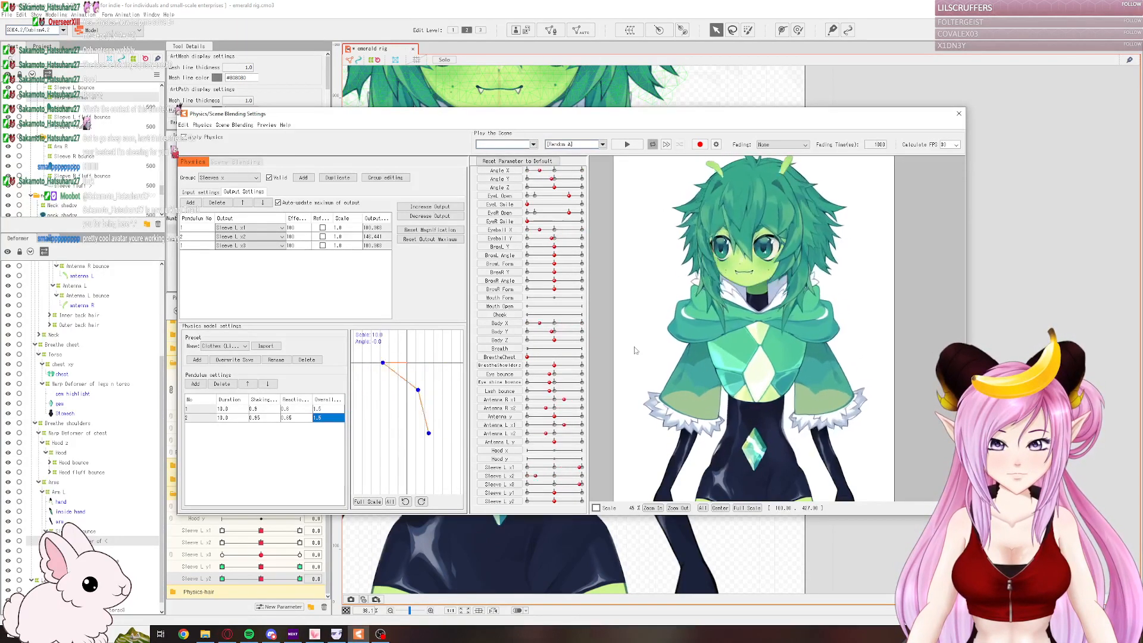
pyautogui.click(323, 227)
pyautogui.click(323, 236)
pyautogui.click(323, 245)
pyautogui.moveTo(774, 351); pyautogui.dragTo(623, 316)
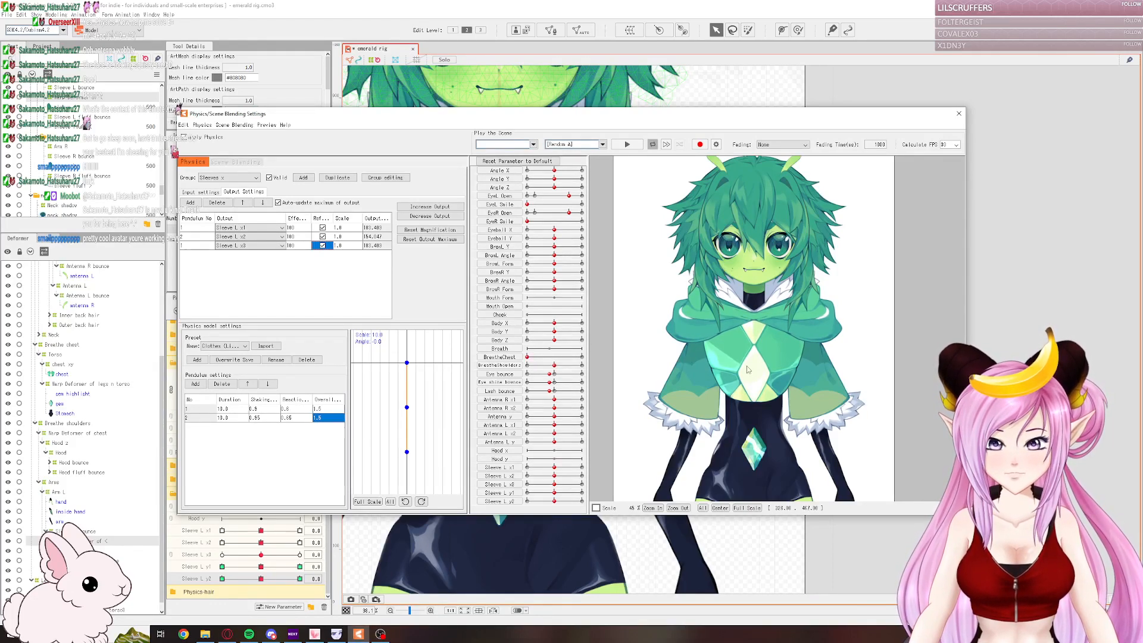
pyautogui.moveTo(689, 356); pyautogui.dragTo(928, 359)
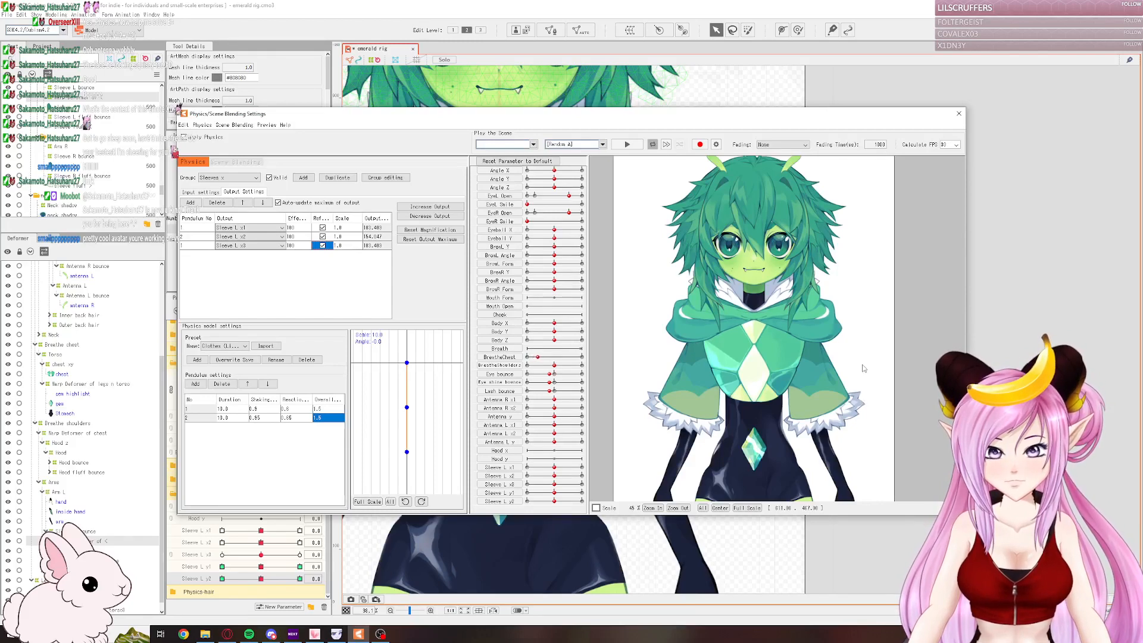
# - Add a physics group named Sleeves y with the Body Input preset and the Clothes (Light) physics model
pyautogui.moveTo(849, 363); pyautogui.dragTo(556, 365)
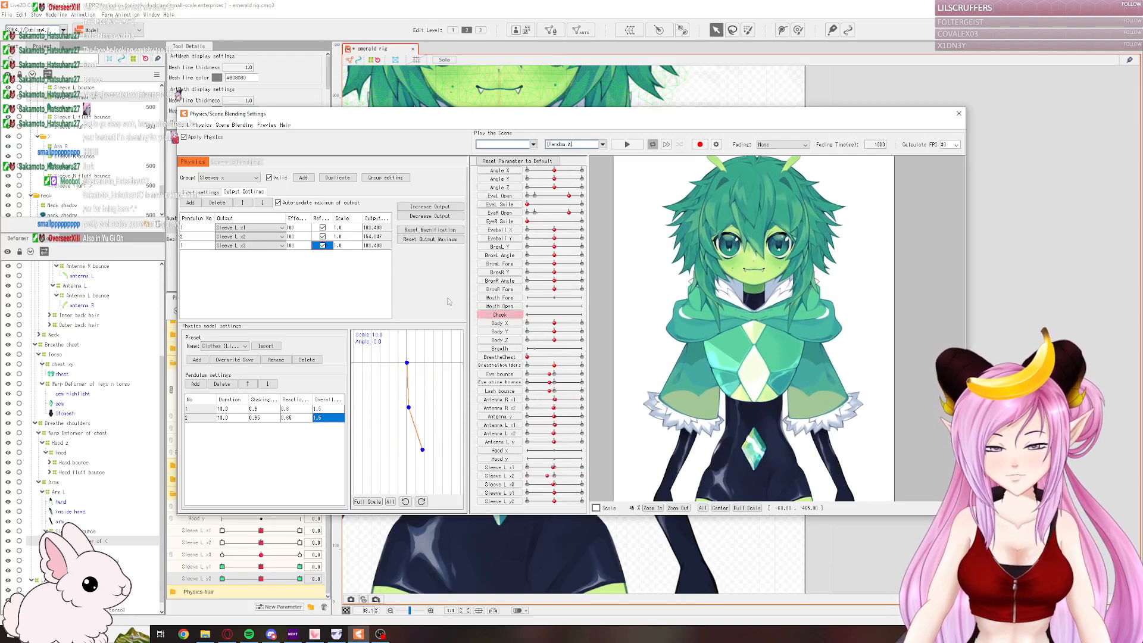
pyautogui.click(304, 177)
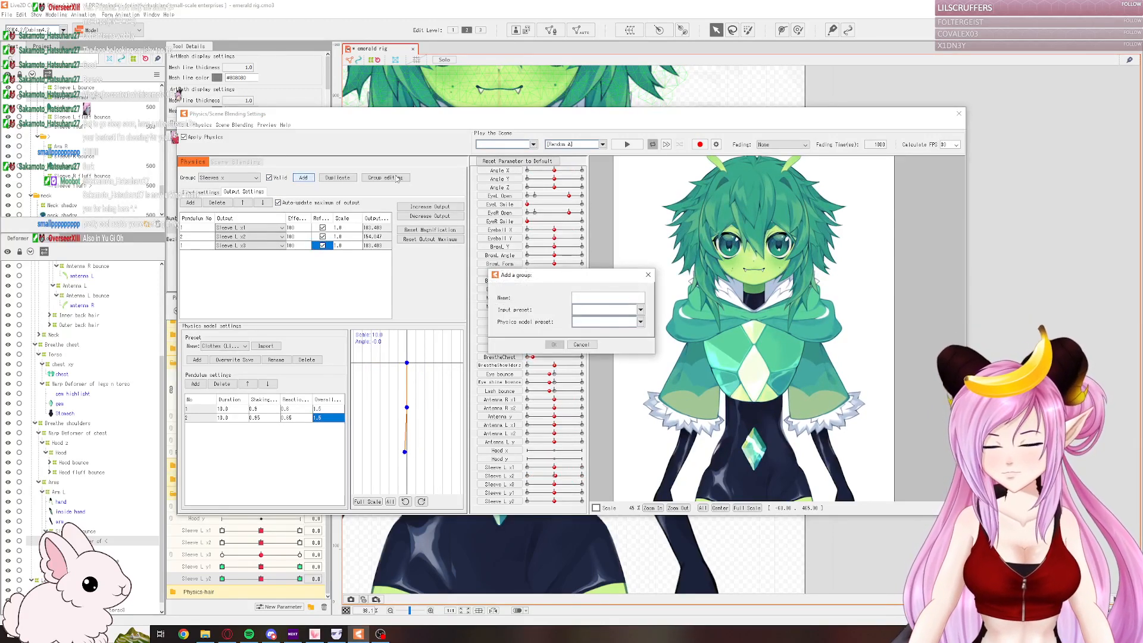
pyautogui.write('Sleeves y')
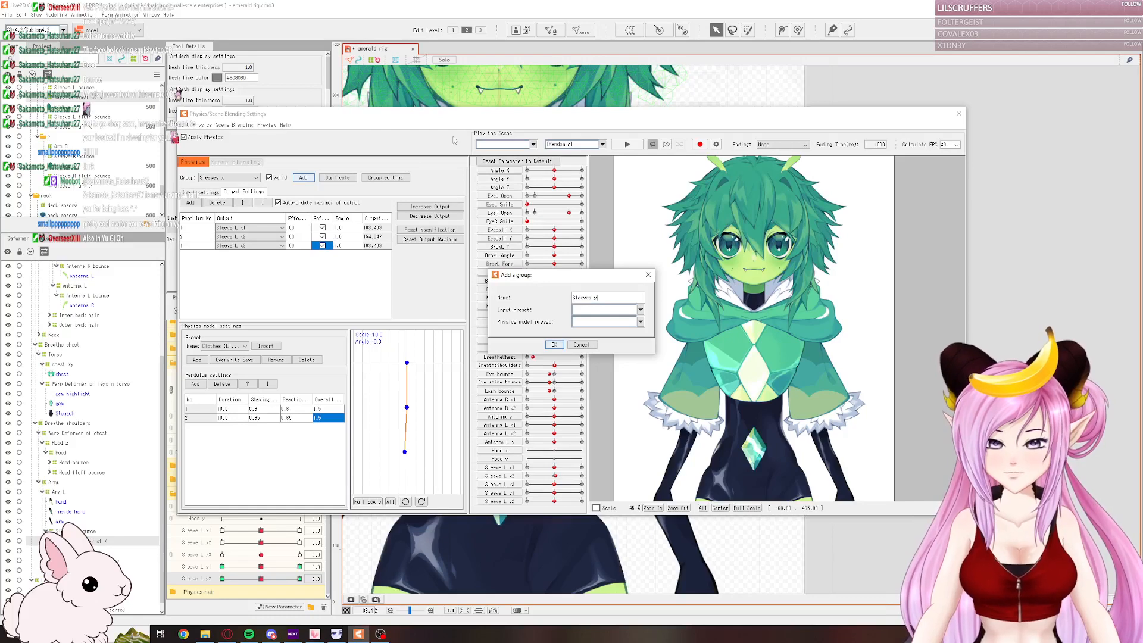
pyautogui.click(595, 310)
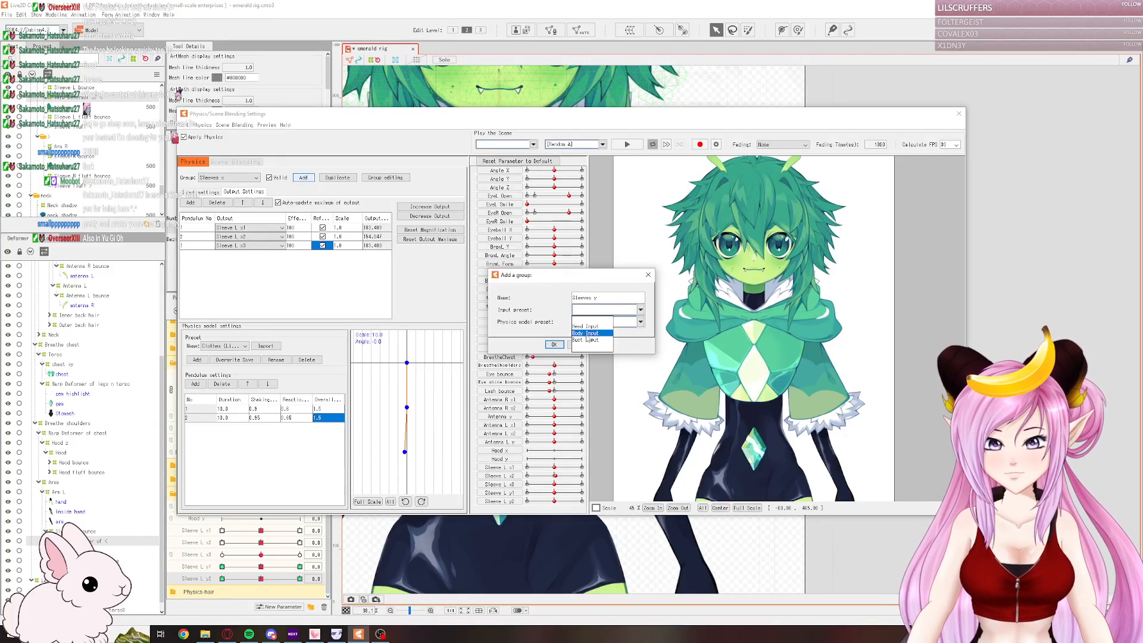
pyautogui.click(585, 334)
pyautogui.click(598, 321)
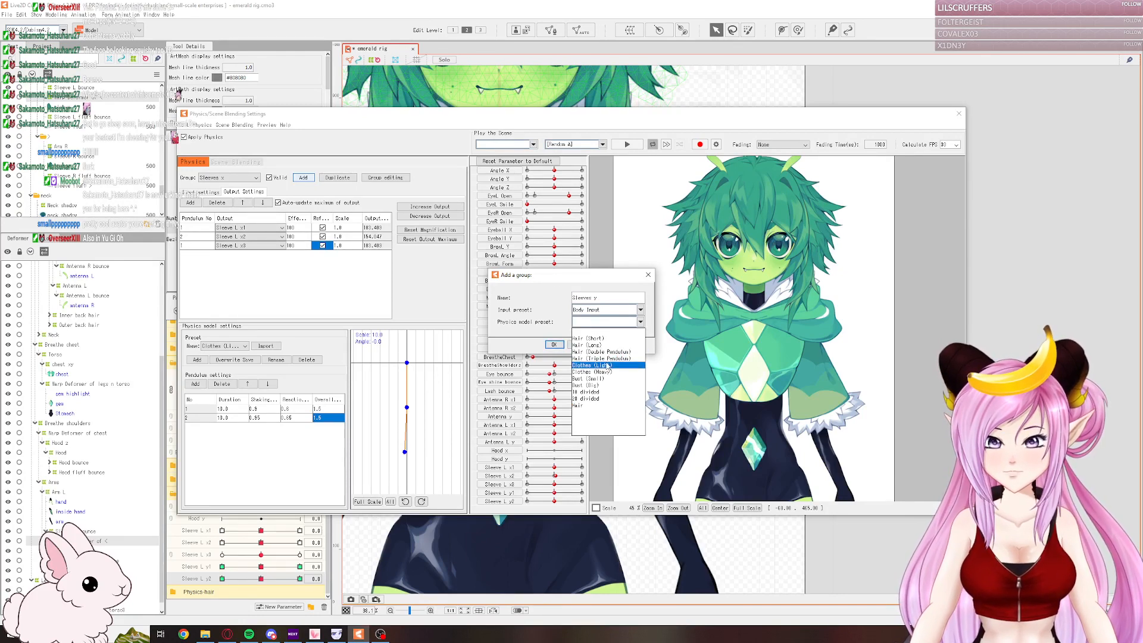
pyautogui.click(586, 365)
pyautogui.click(554, 345)
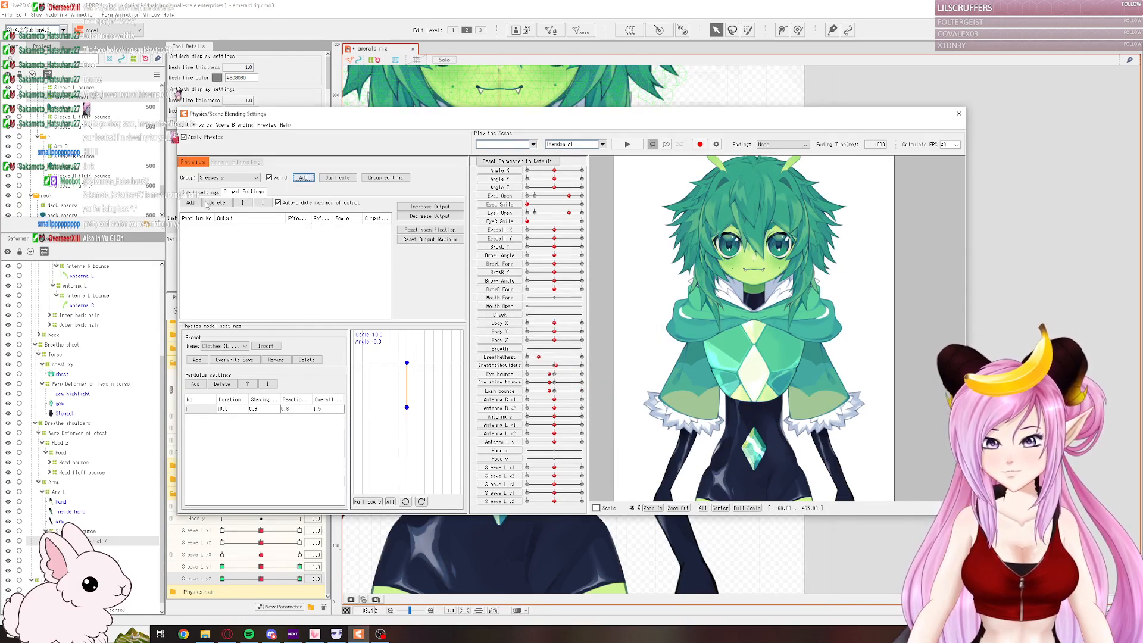
# - Add a second pendulum to the Sleeves y group with a reaction speed of 0.65 and an overall acceleration of 1.5
pyautogui.click(195, 384)
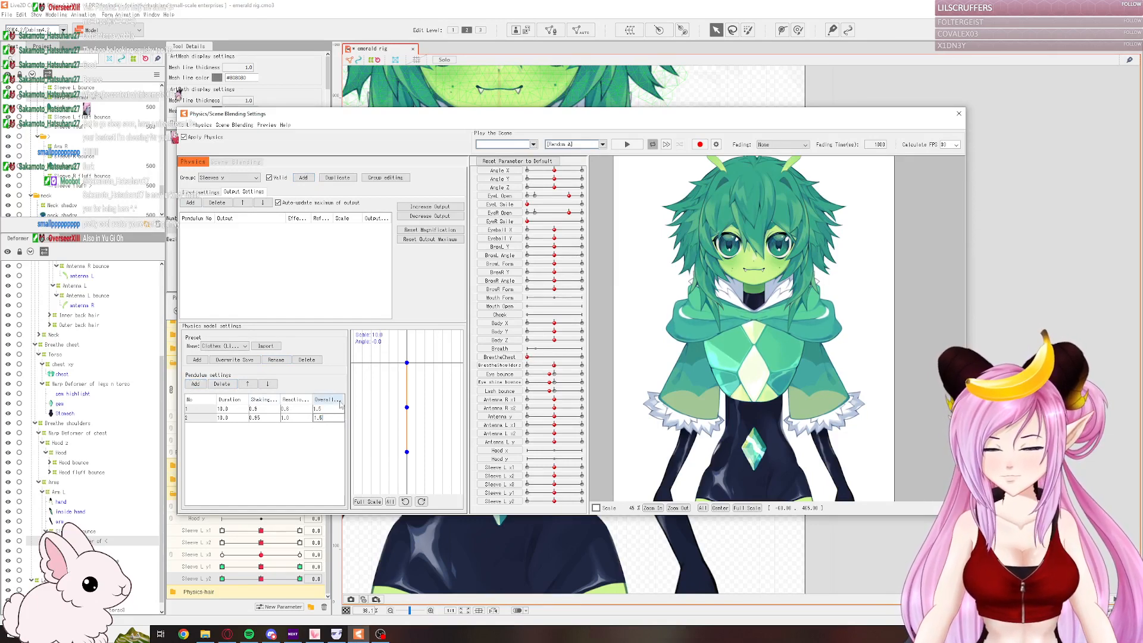
pyautogui.doubleClick(302, 418)
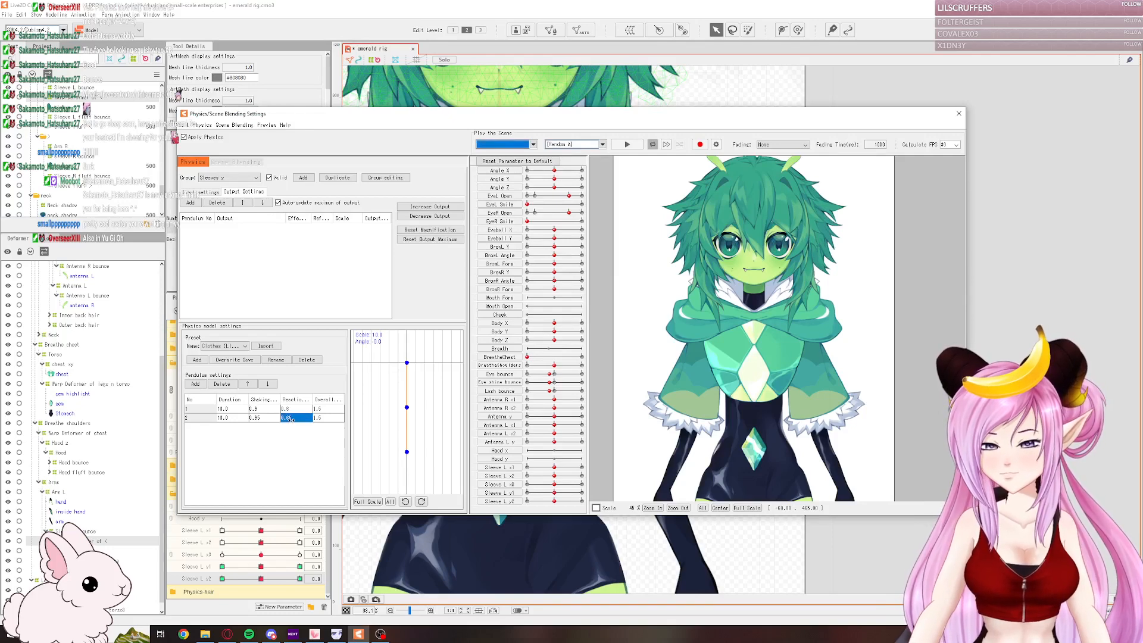
# - Change the Sleeves y group's position input from Body X to Body Y
pyautogui.click(201, 192)
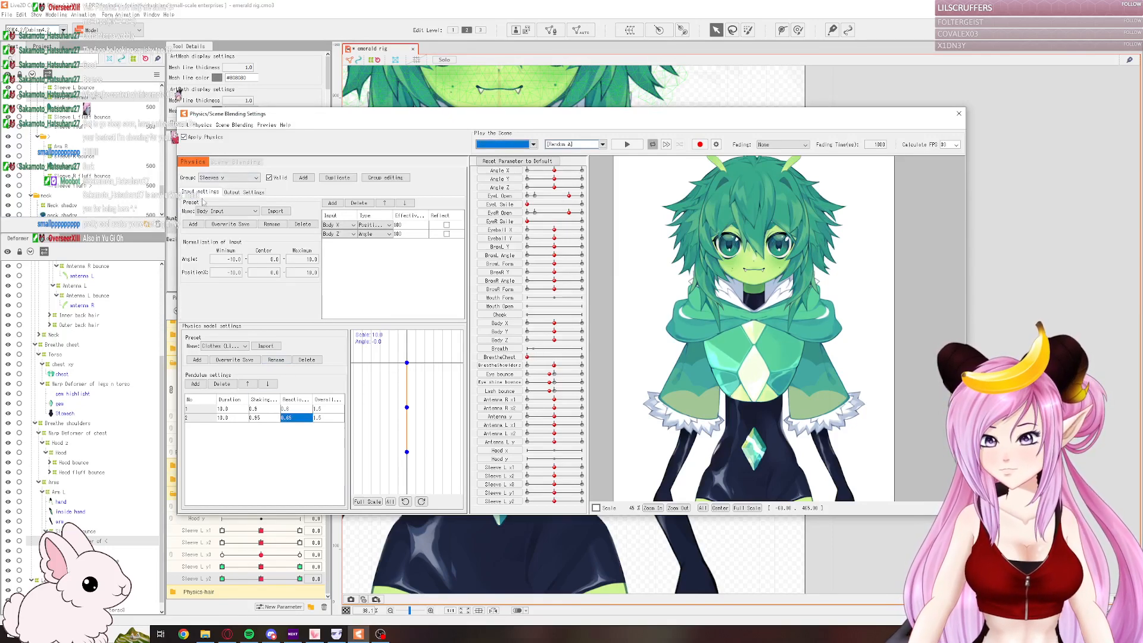
pyautogui.click(353, 225)
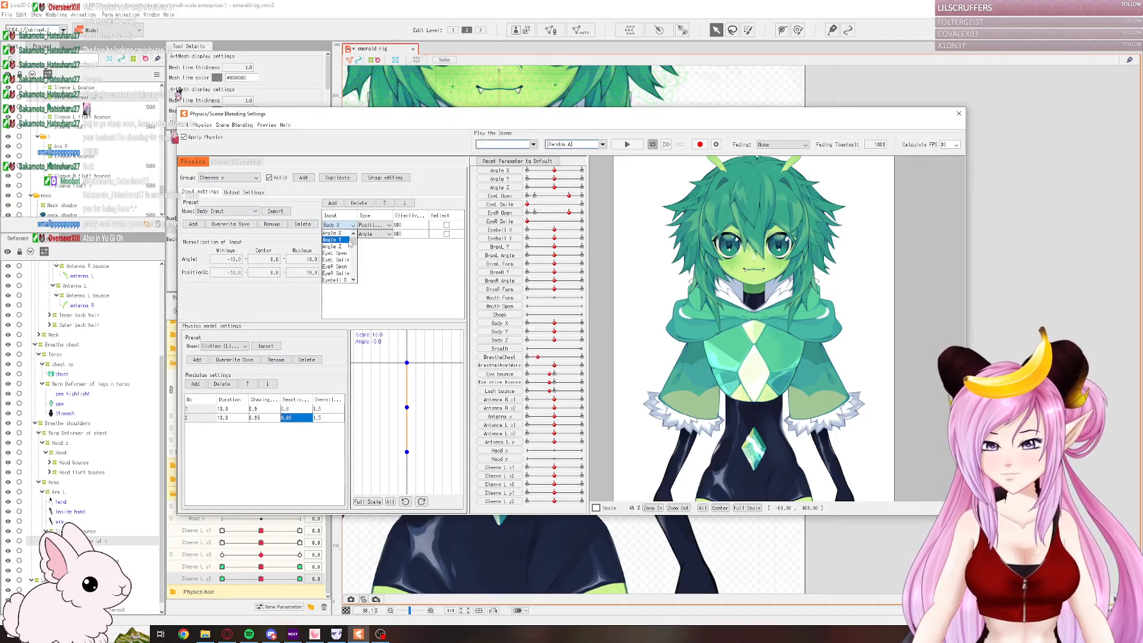
pyautogui.scroll(-1, 349, 244)
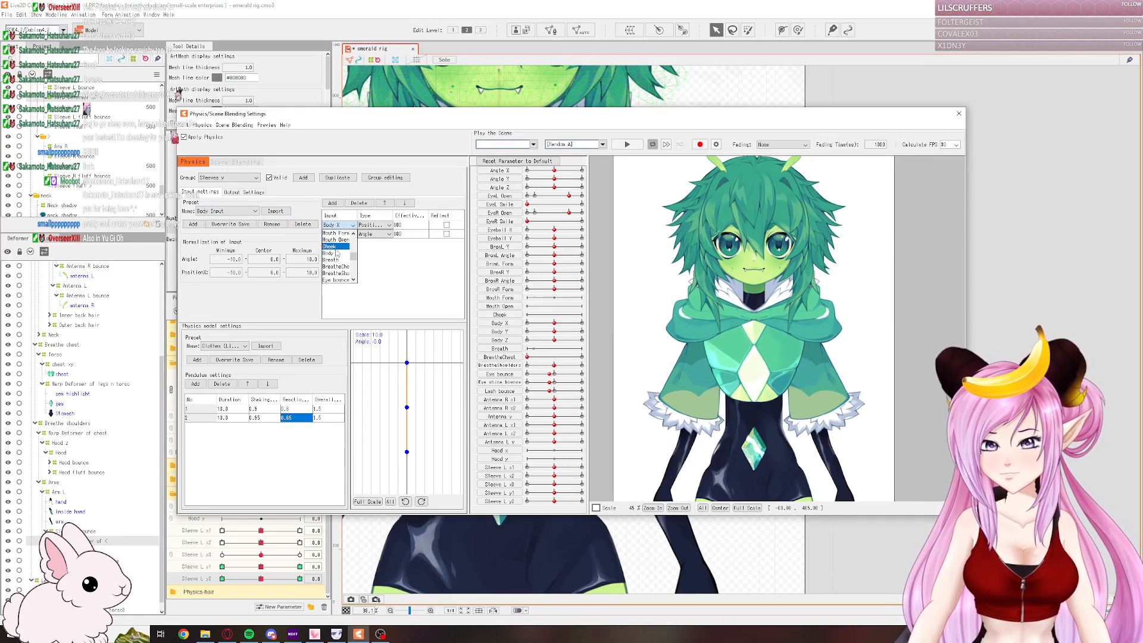
pyautogui.click(335, 258)
# - Add Sleeve L y1 and y2 as outputs of the Sleeves y group, with y2 on pendulum 2, and test the vertical movement
pyautogui.click(237, 193)
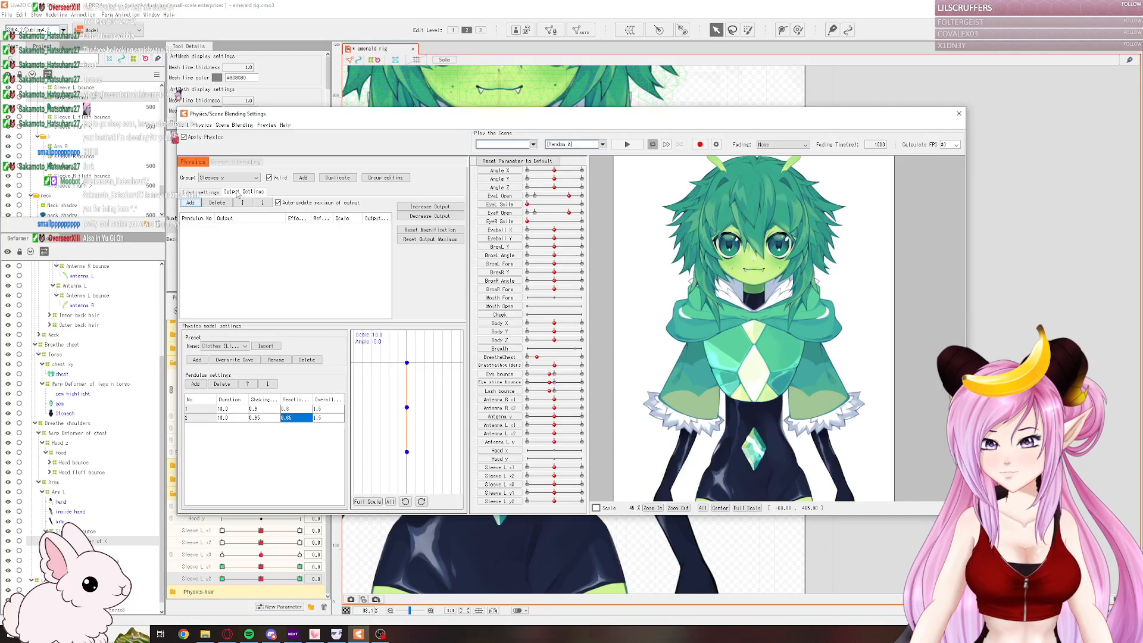
pyautogui.click(187, 204)
pyautogui.scroll(-4, 582, 376)
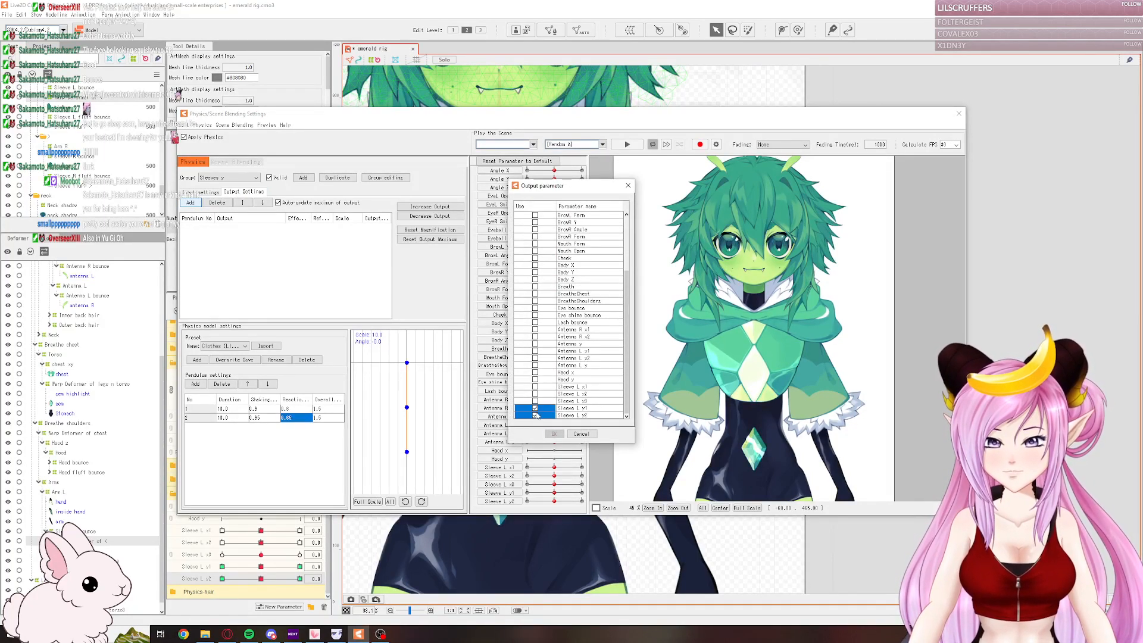
pyautogui.click(553, 433)
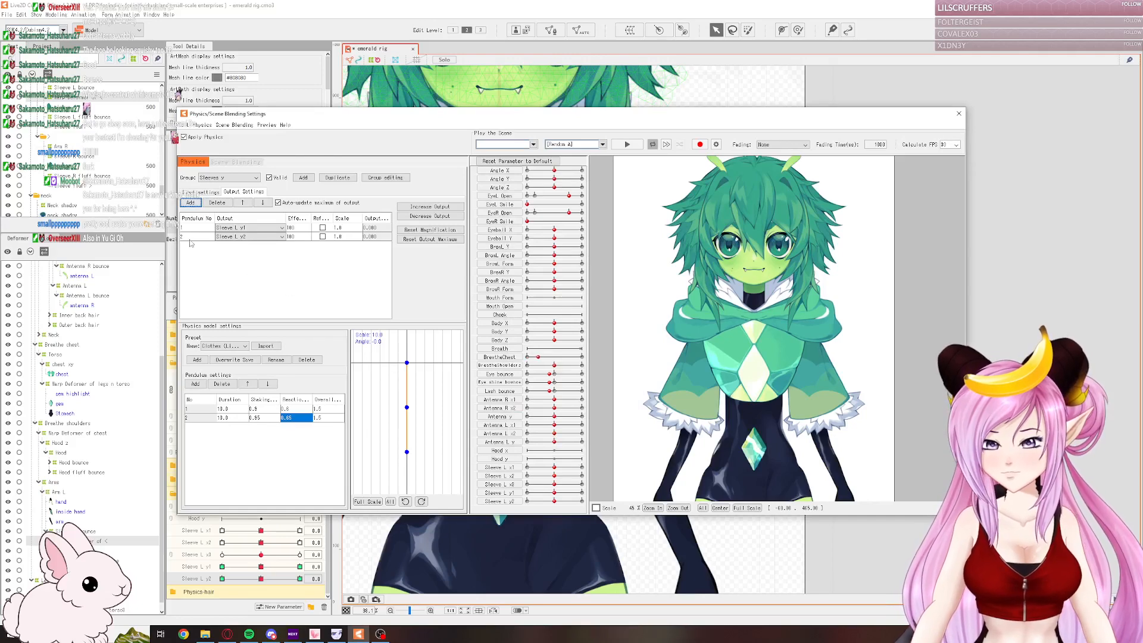
pyautogui.moveTo(752, 445); pyautogui.dragTo(786, 476)
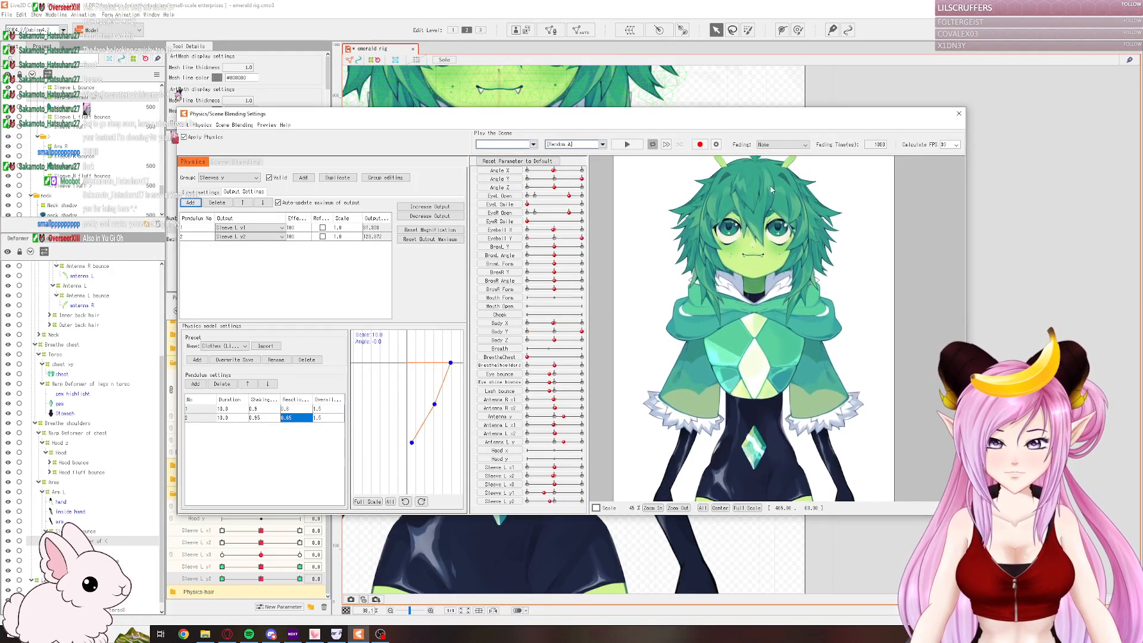
# - Try another reaction speed and a shaking influence of 0.9 on pendulum 2, testing each by moving the model preview
pyautogui.doubleClick(290, 418)
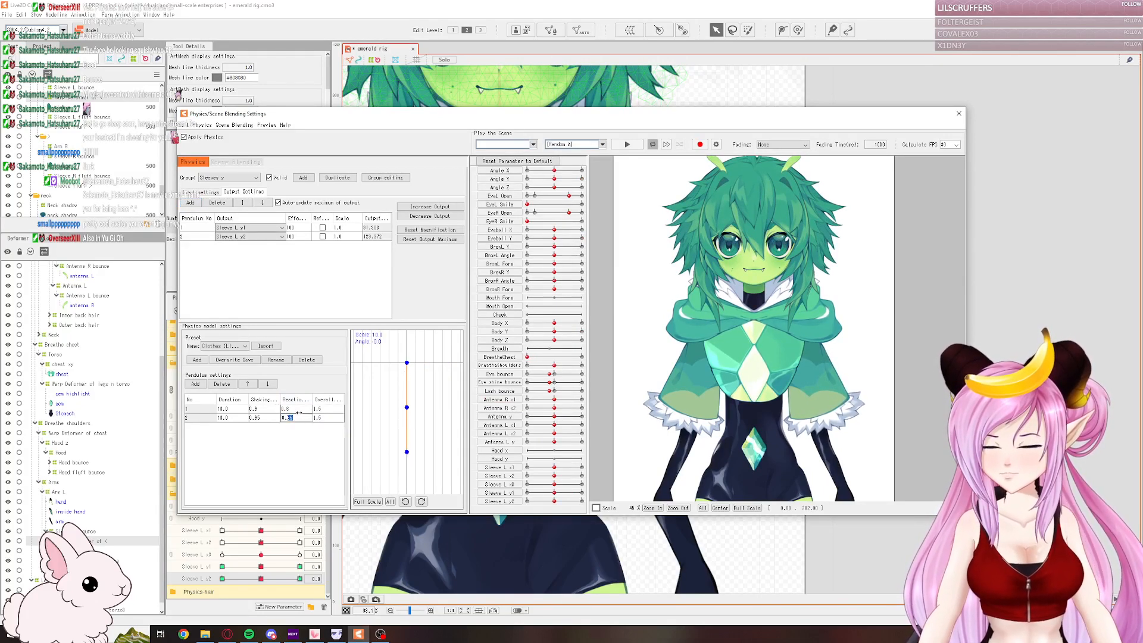
pyautogui.press('Return')
pyautogui.moveTo(808, 458); pyautogui.dragTo(721, 179)
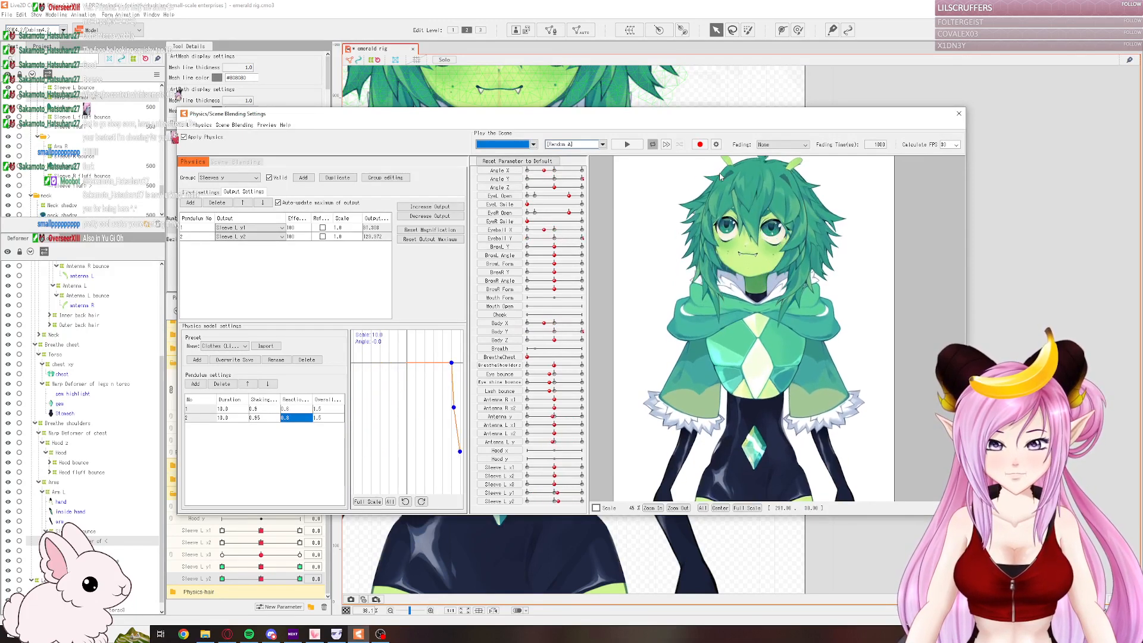
pyautogui.doubleClick(256, 418)
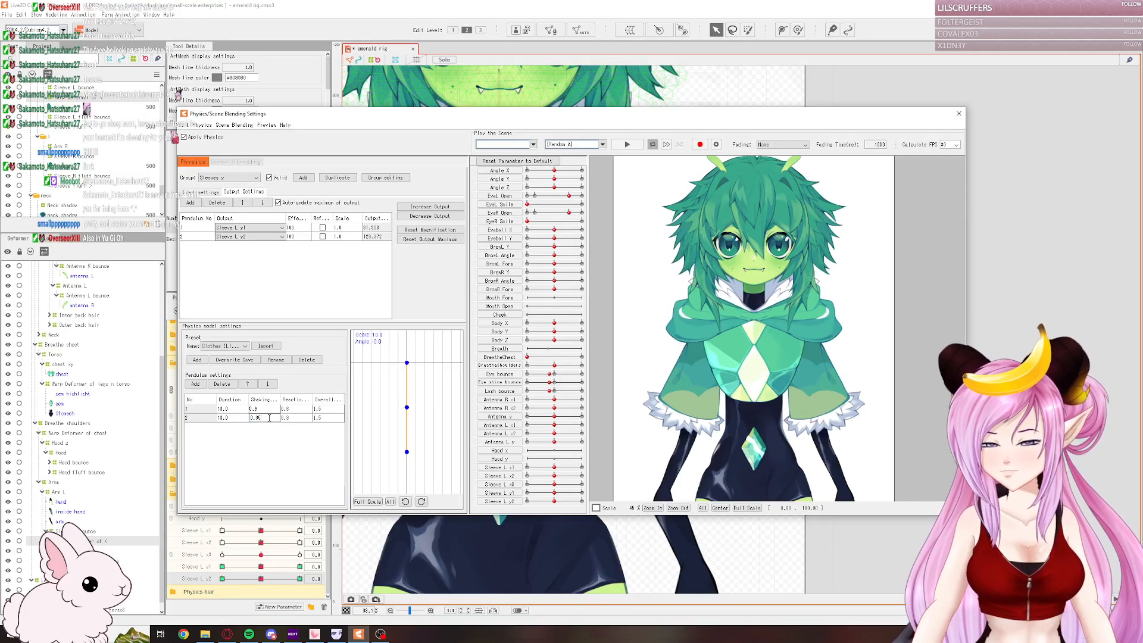
pyautogui.click(349, 421)
pyautogui.moveTo(723, 422); pyautogui.dragTo(685, 487)
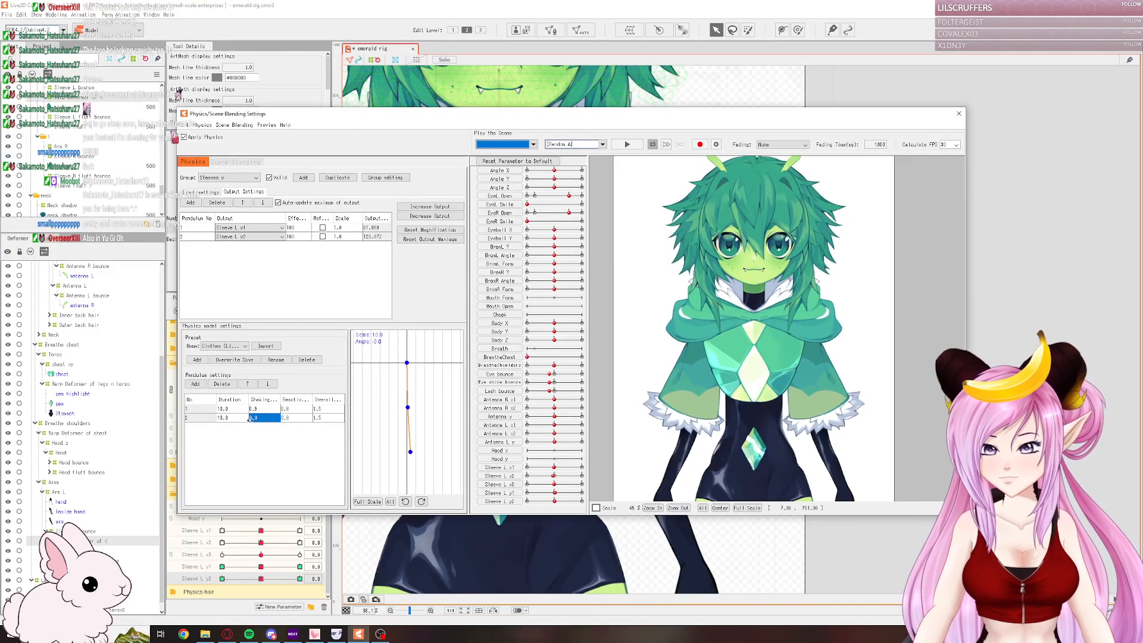
# - Set pendulum 2's duration to 15 and test the sleeve's bounce by moving the model preview up and down
pyautogui.click(230, 419)
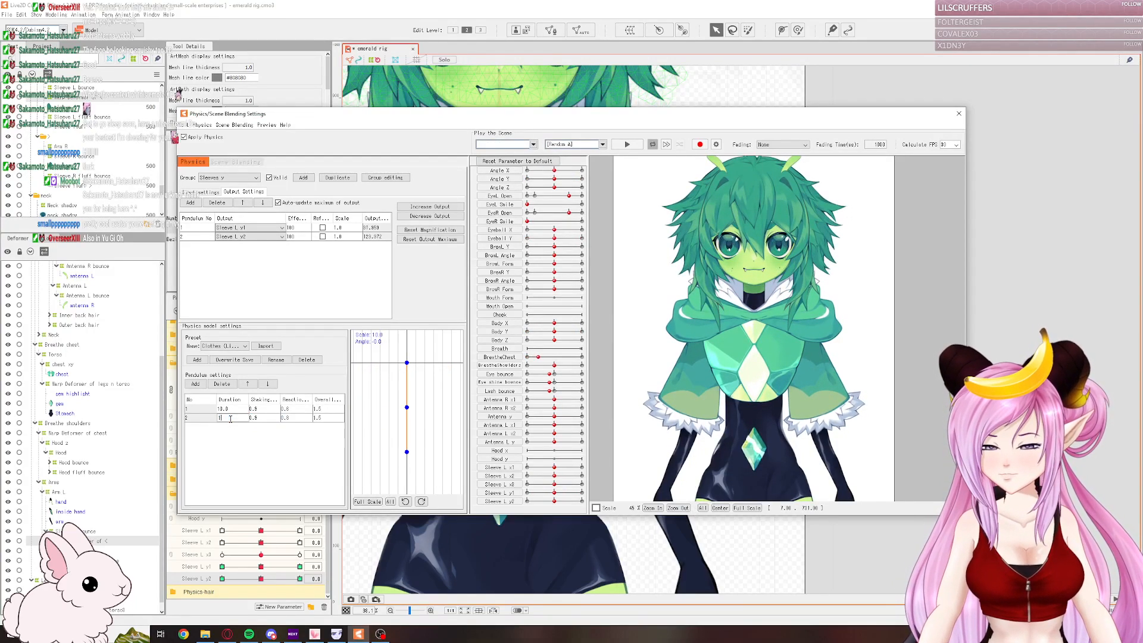
pyautogui.moveTo(756, 455); pyautogui.dragTo(803, 209)
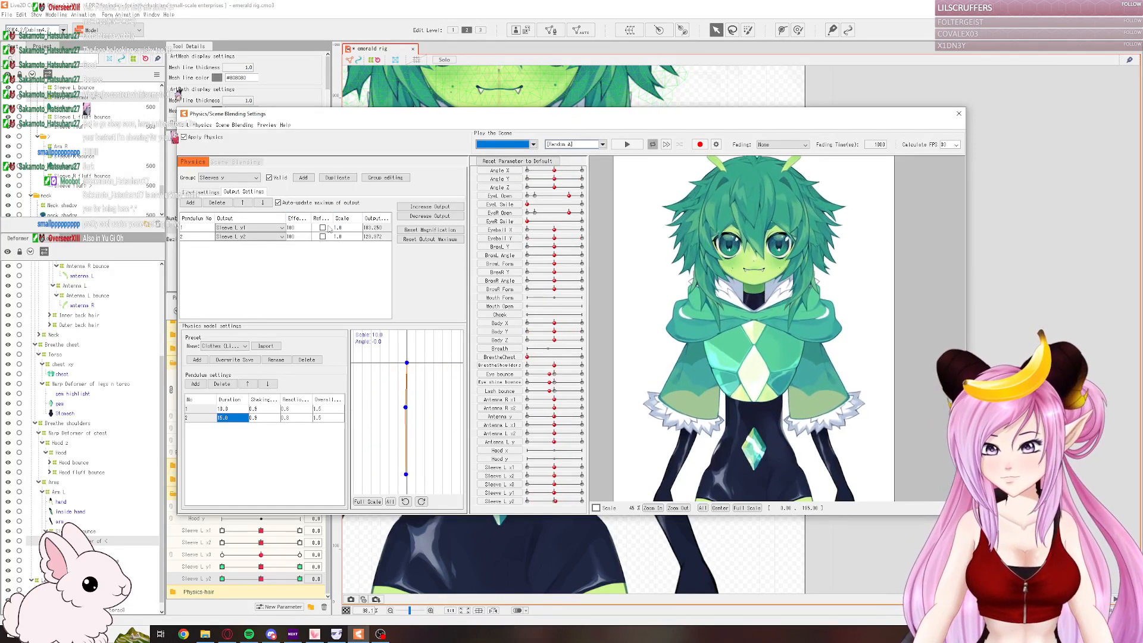
# - Compare reflection settings for the two Sleeve L y outputs in the preview, keeping reflection on for Sleeve L y1 only
pyautogui.moveTo(773, 441); pyautogui.dragTo(801, 467)
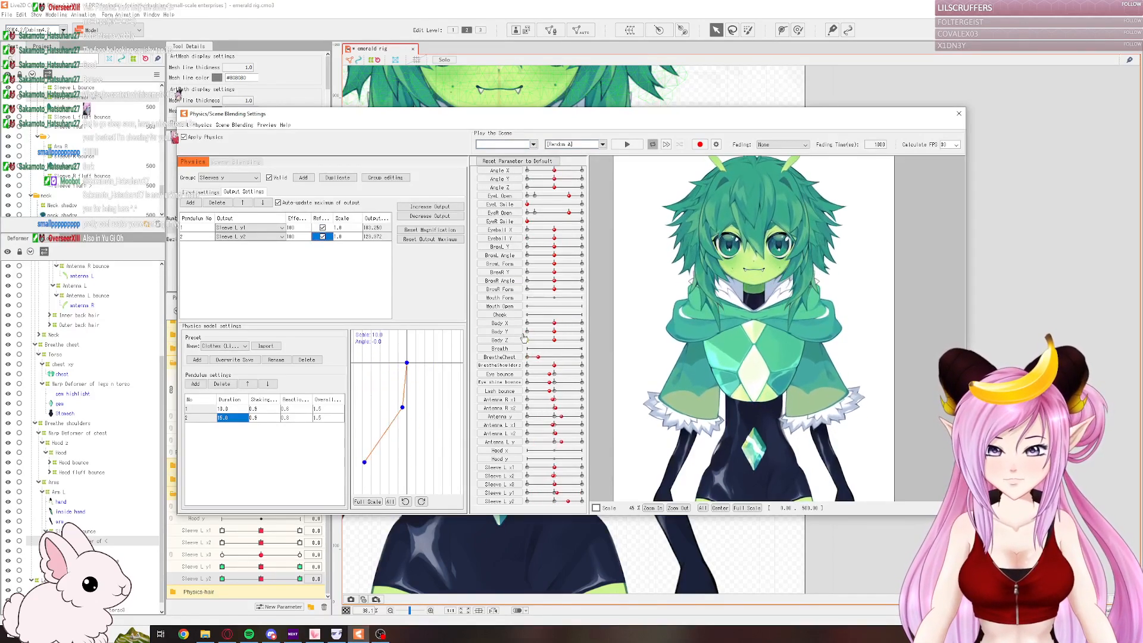
pyautogui.click(322, 228)
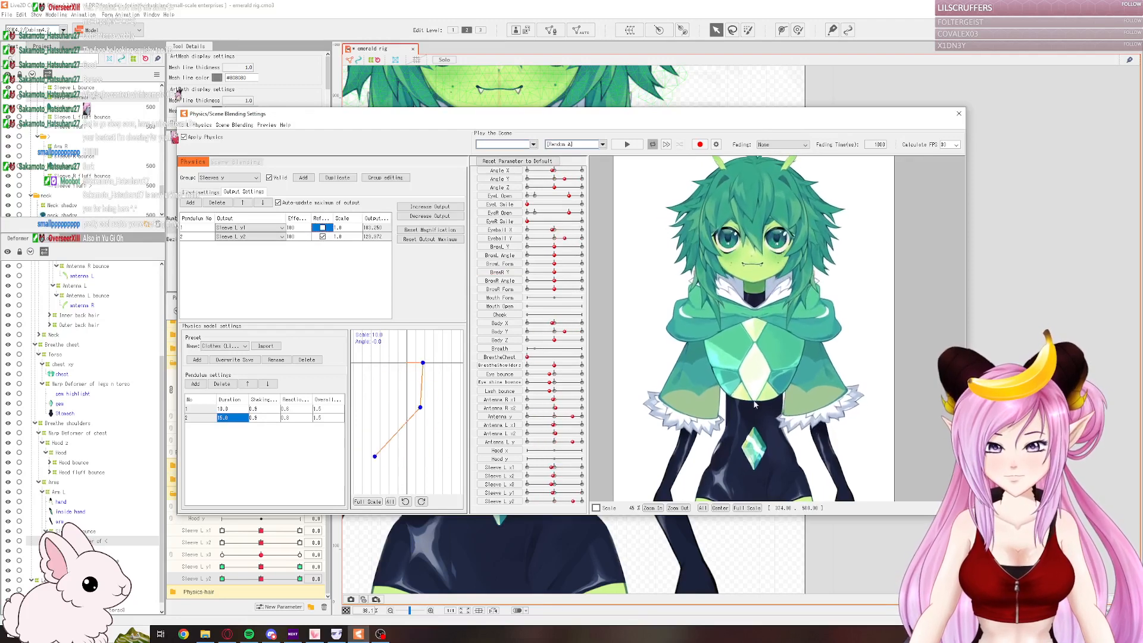
pyautogui.click(322, 228)
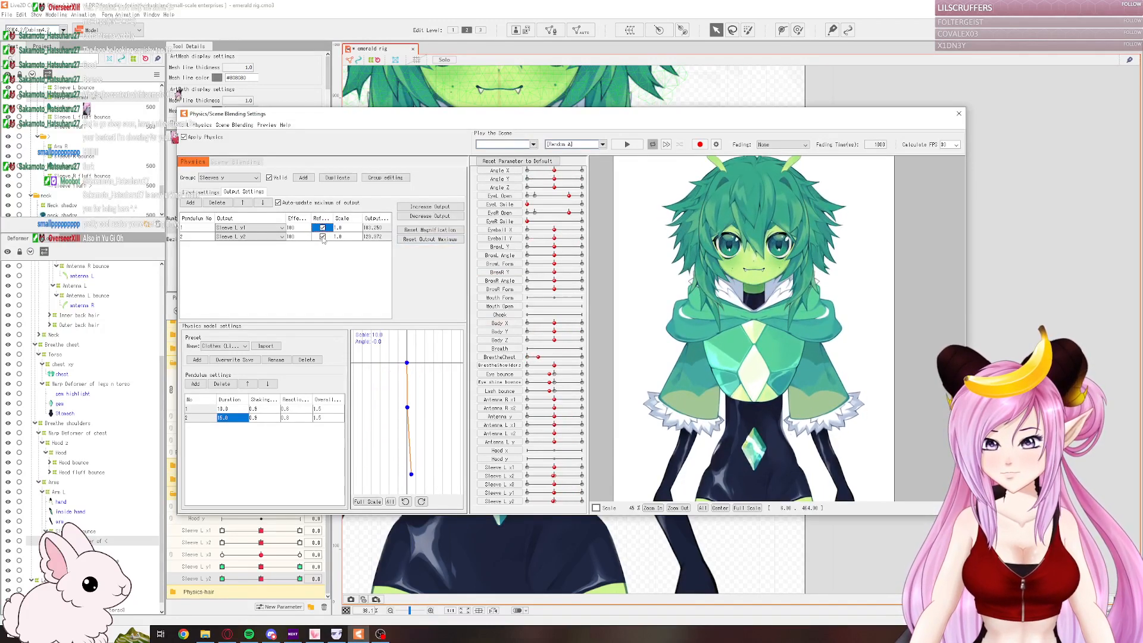
pyautogui.moveTo(756, 335); pyautogui.dragTo(771, 447)
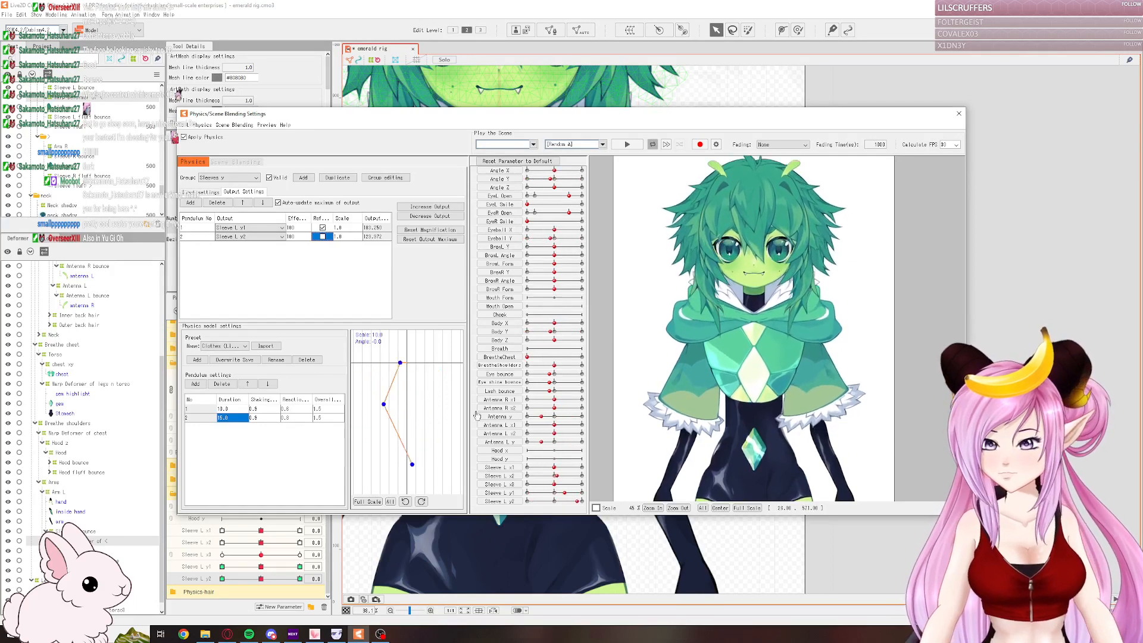
# - Set pendulum 2's shaking influence to 0.85 and test the sleeve by swinging the model preview in several directions
pyautogui.doubleClick(273, 419)
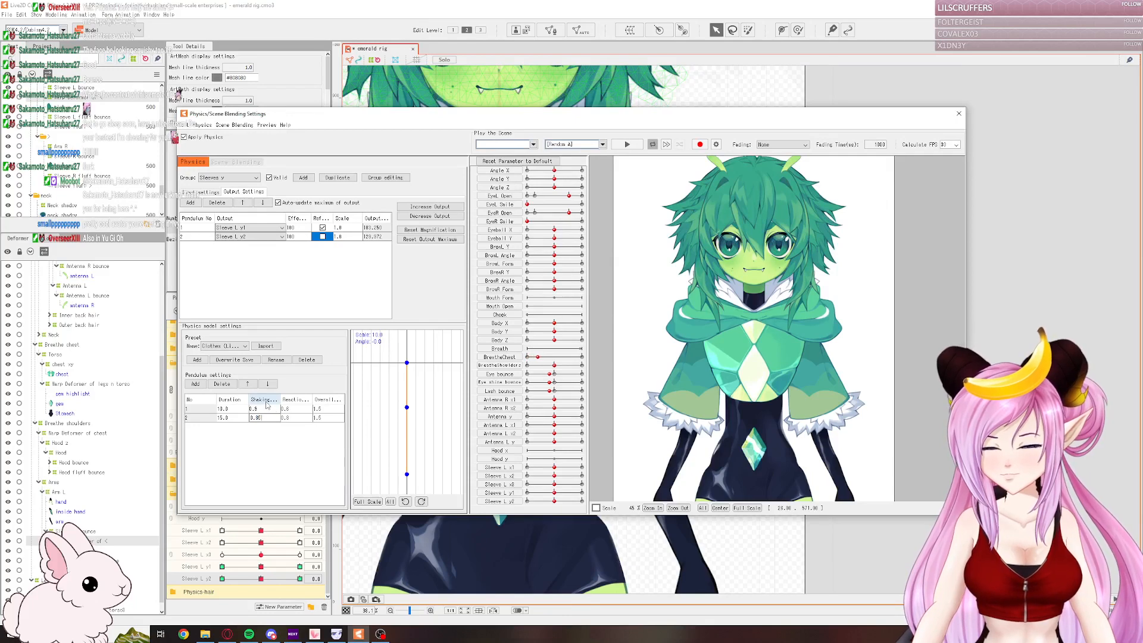
pyautogui.press('Return')
pyautogui.moveTo(799, 489); pyautogui.dragTo(725, 392)
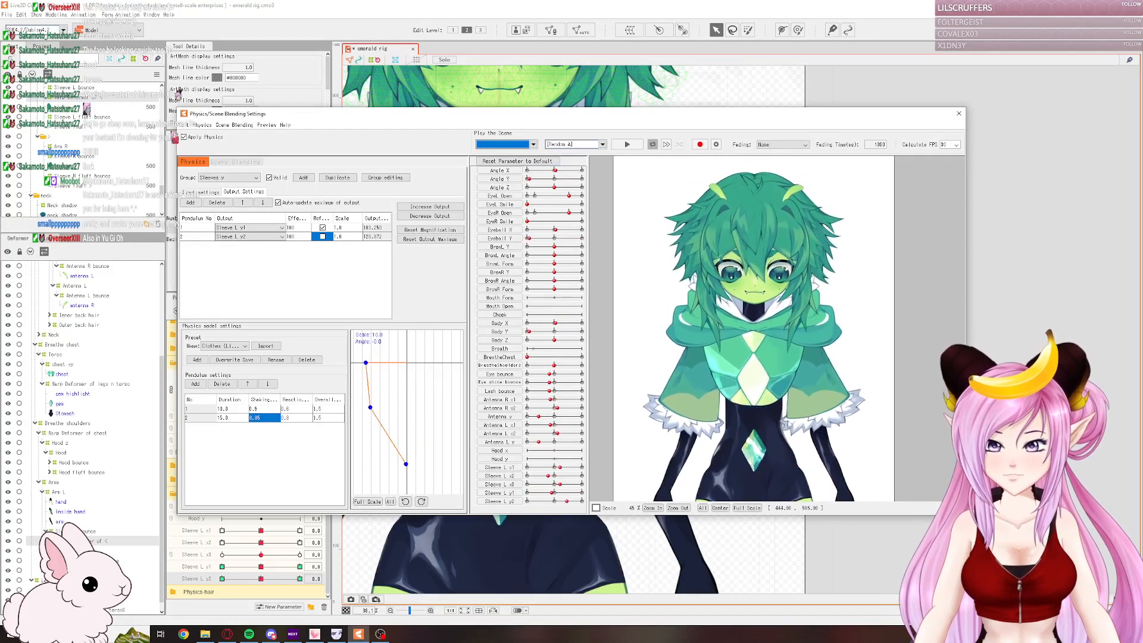
pyautogui.moveTo(785, 424); pyautogui.dragTo(758, 327)
pyautogui.moveTo(815, 394); pyautogui.dragTo(682, 360)
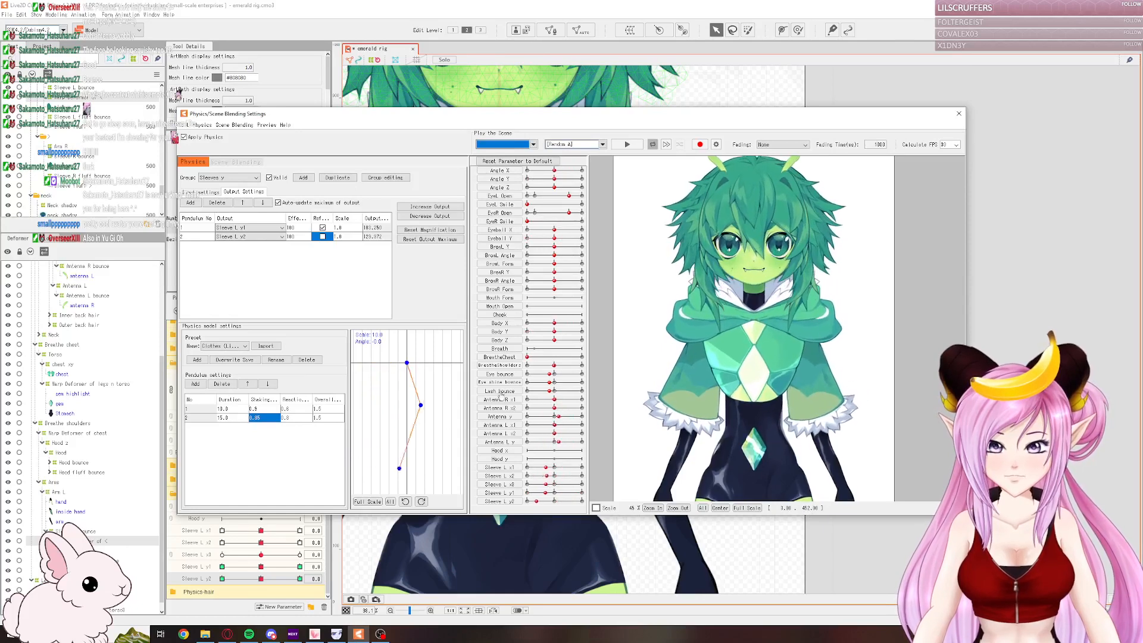
# - Fine-tune pendulum 2's reaction speed in the Sleeves y group, testing each value by moving the model preview
pyautogui.click(289, 417)
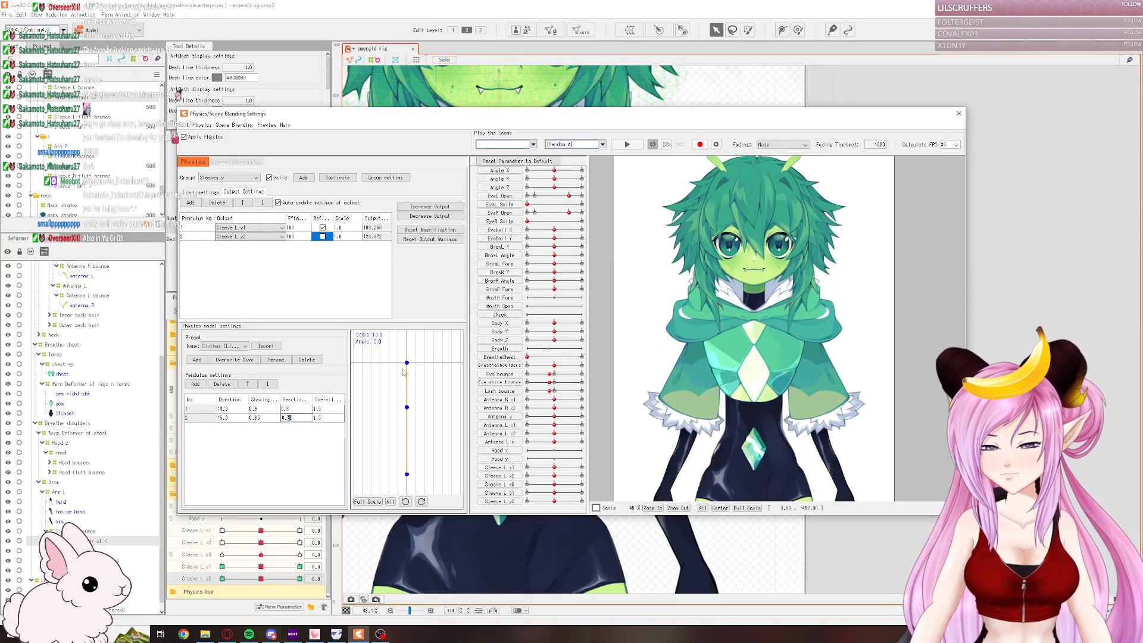
pyautogui.moveTo(765, 375); pyautogui.dragTo(825, 261)
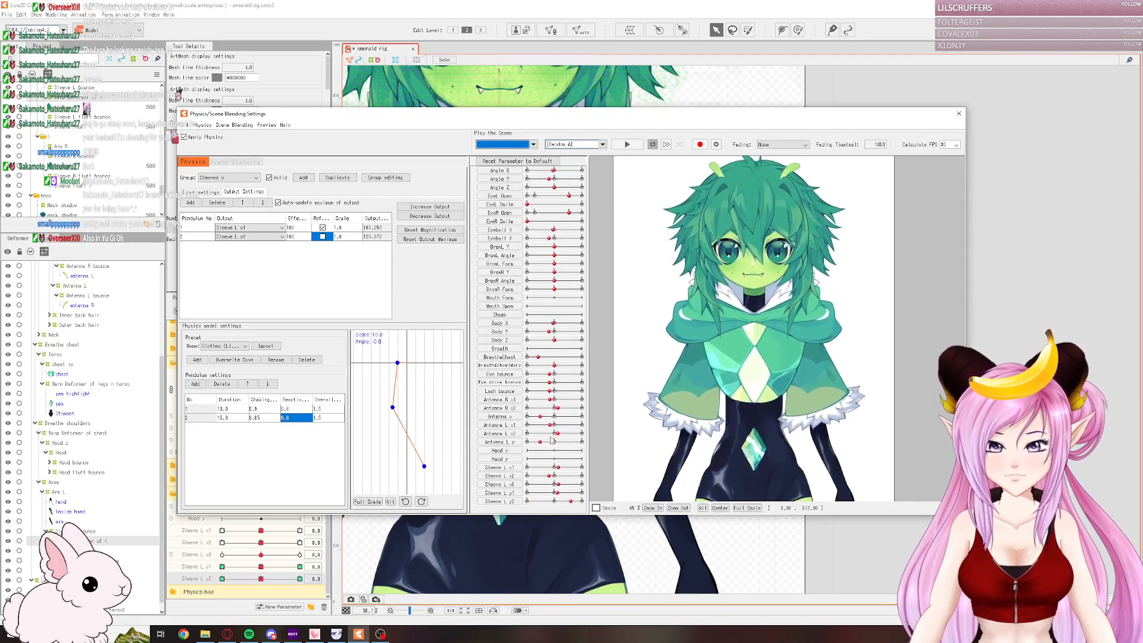
pyautogui.click(290, 417)
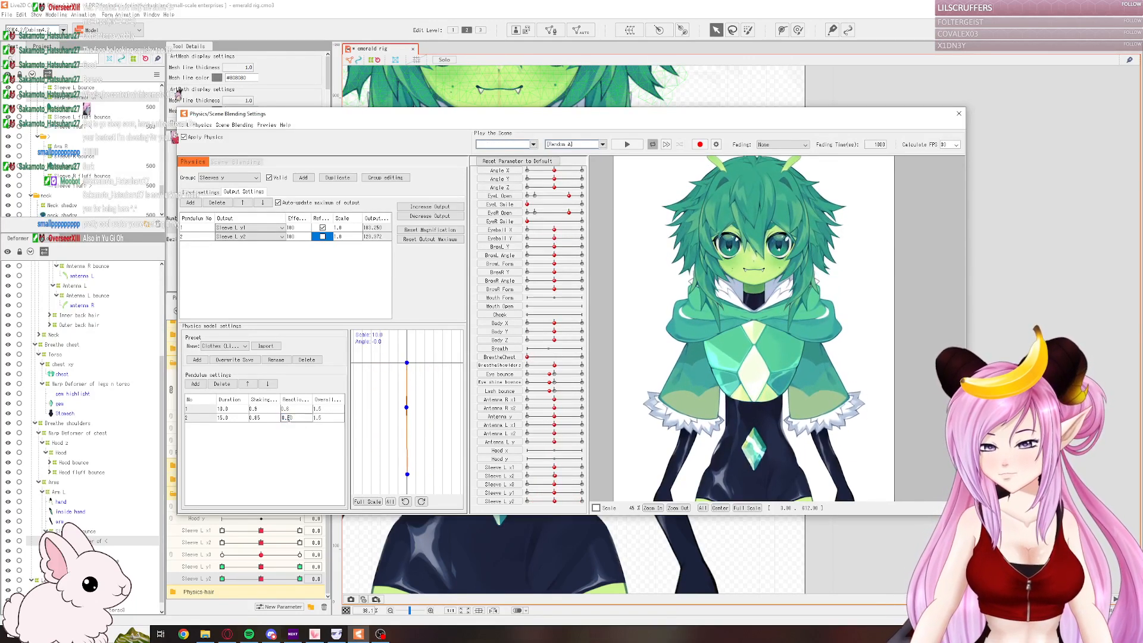
pyautogui.moveTo(705, 433); pyautogui.dragTo(728, 471)
pyautogui.click(292, 419)
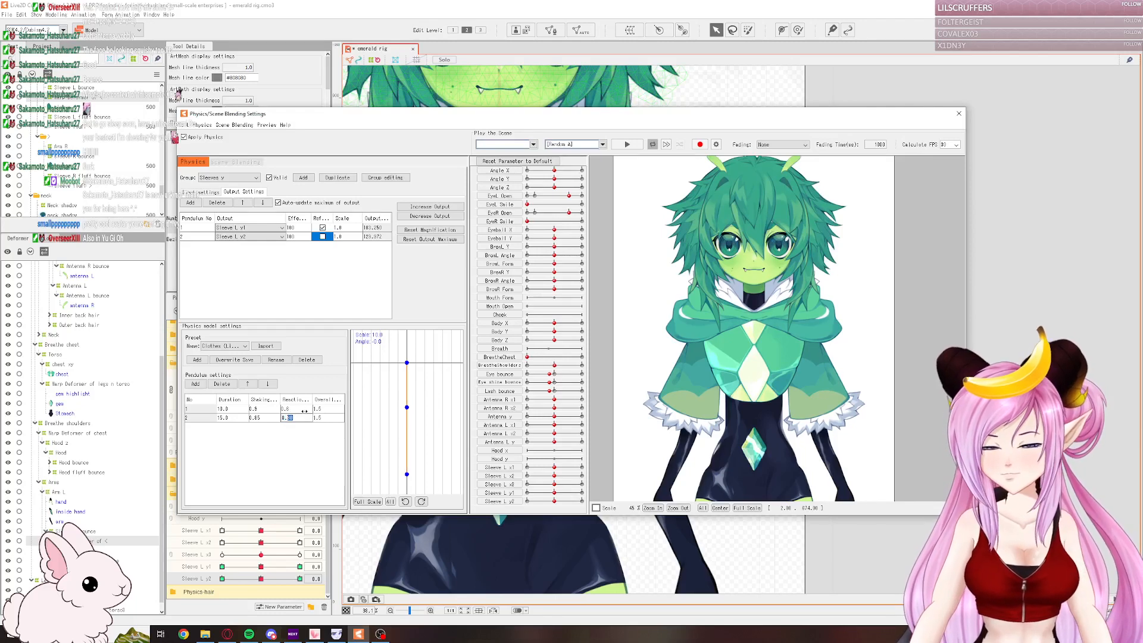
pyautogui.moveTo(801, 411); pyautogui.dragTo(722, 508)
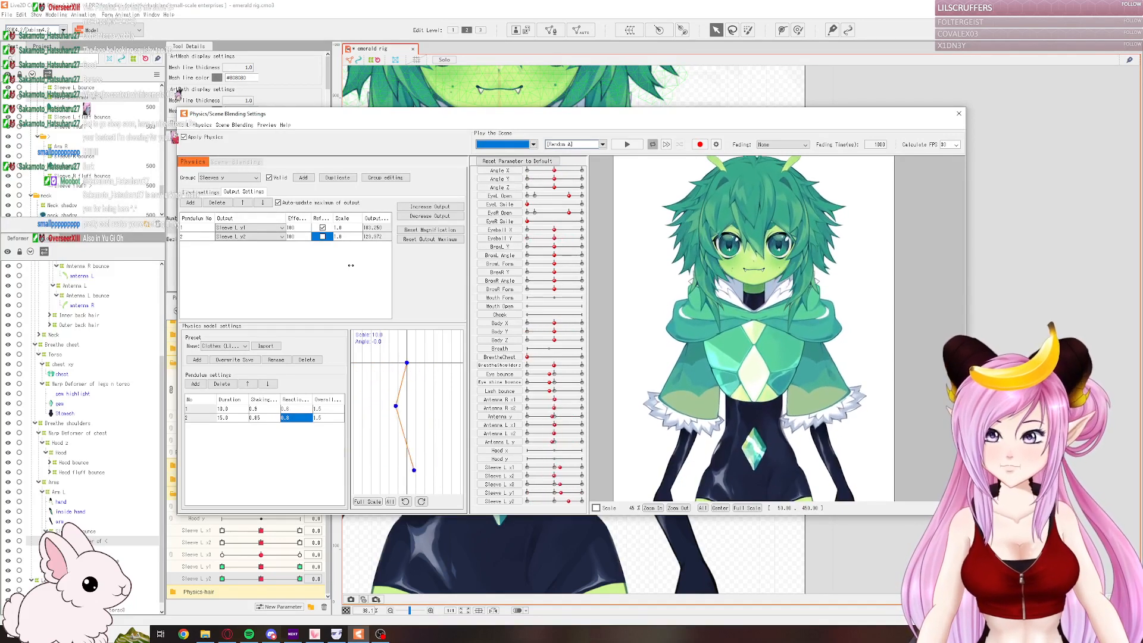
# - Set the Sleeve L y2 output's scale to 0.6 and test the sleeve's motion in the model preview
pyautogui.doubleClick(345, 237)
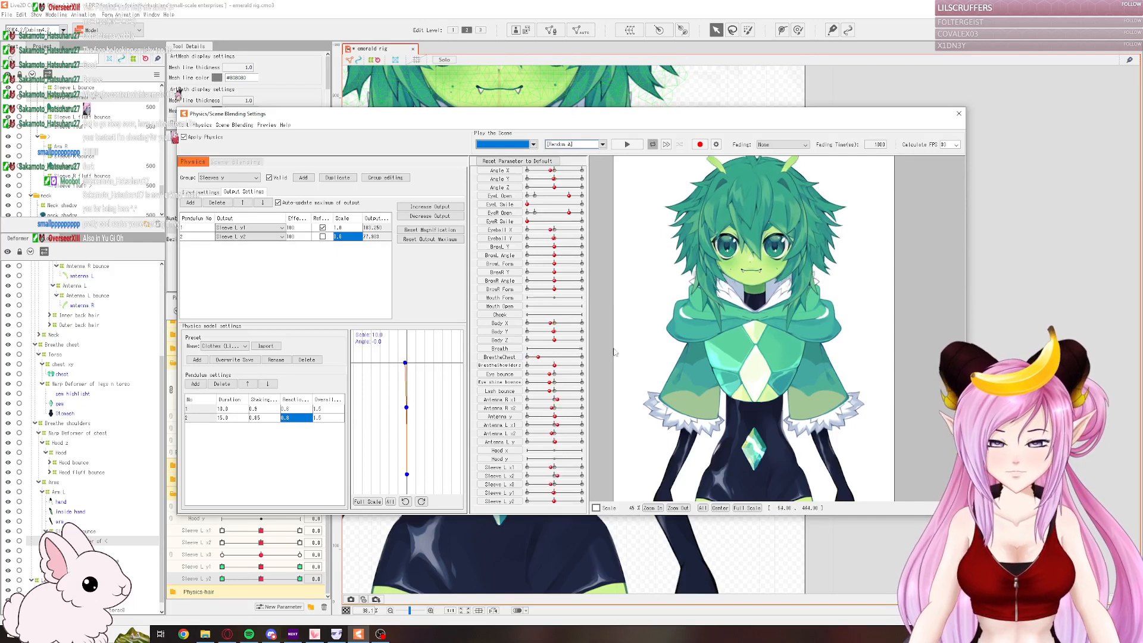
pyautogui.moveTo(685, 310); pyautogui.dragTo(869, 345)
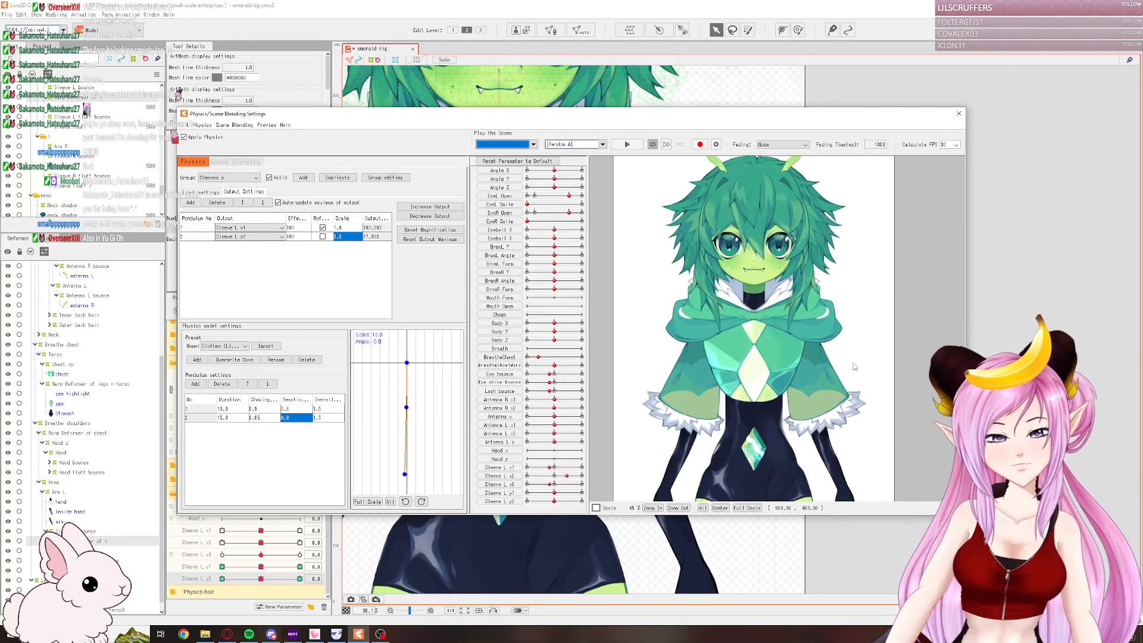
# - Test the sleeve's motion once more in the model preview and close the physics settings
pyautogui.moveTo(854, 367); pyautogui.dragTo(797, 316)
pyautogui.click(959, 113)
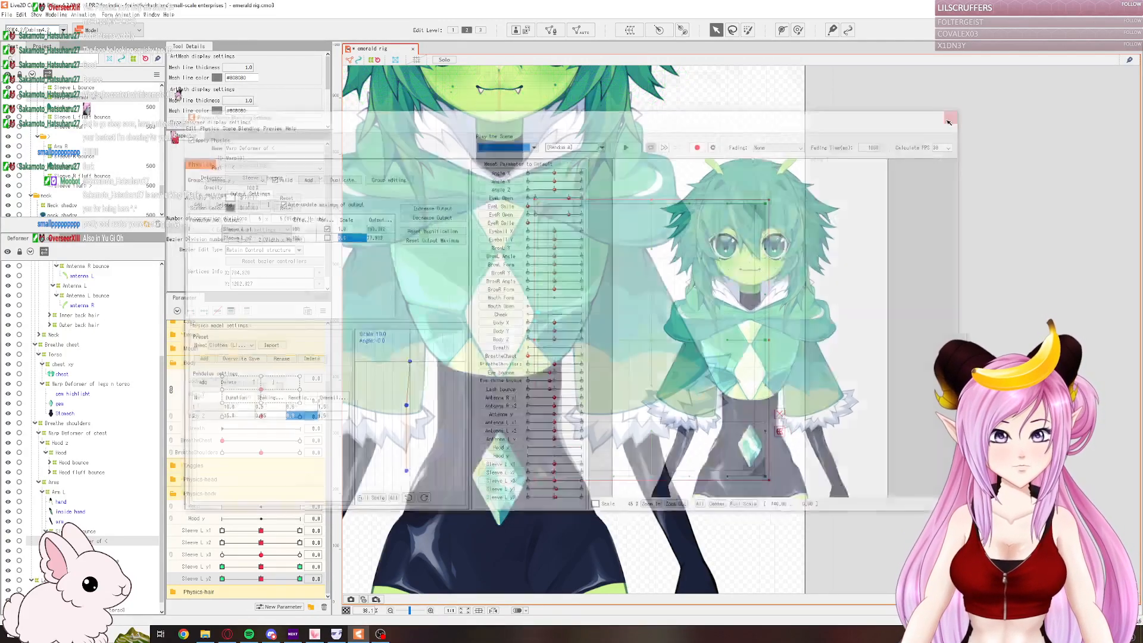
pyautogui.scroll(-2, 538, 343)
pyautogui.scroll(-2, 632, 295)
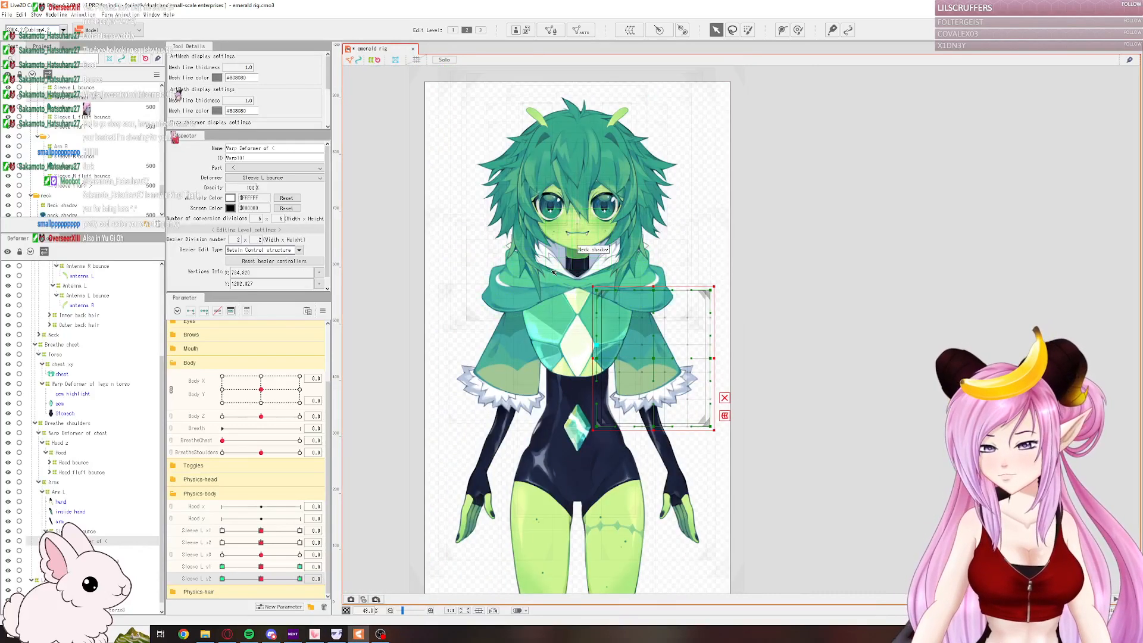
# - Create a warp deformer with 2 × 2 Bezier divisions as parent of the Hood bounce and Hood fluff bounce deformers
pyautogui.scroll(3, 572, 234)
pyautogui.click(196, 509)
pyautogui.moveTo(161, 539); pyautogui.dragTo(162, 563)
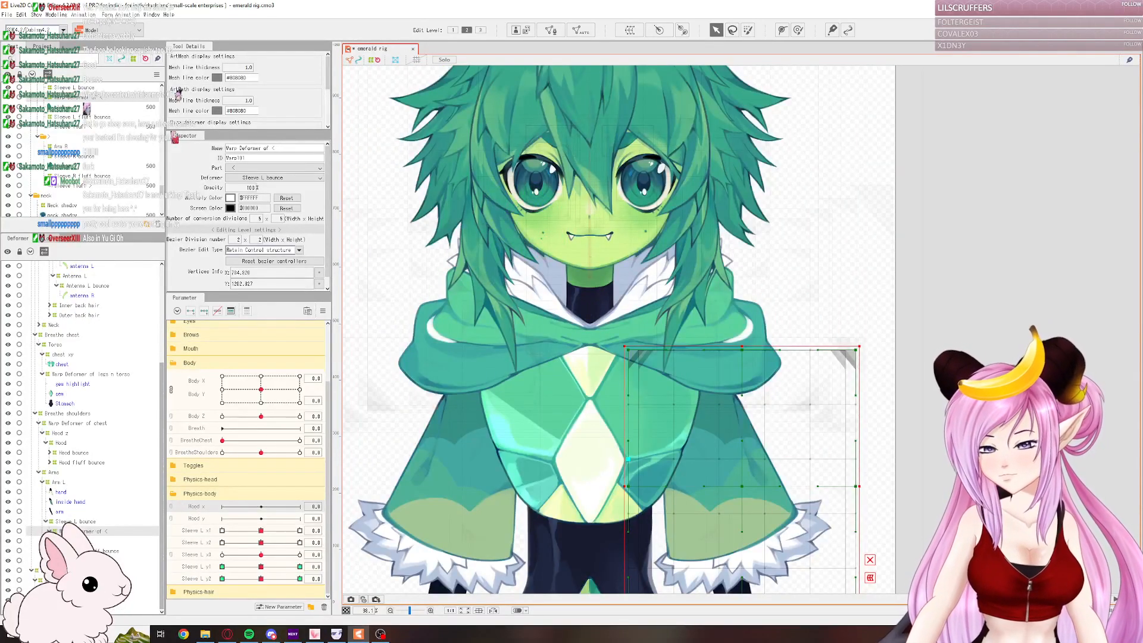
pyautogui.scroll(4, 72, 452)
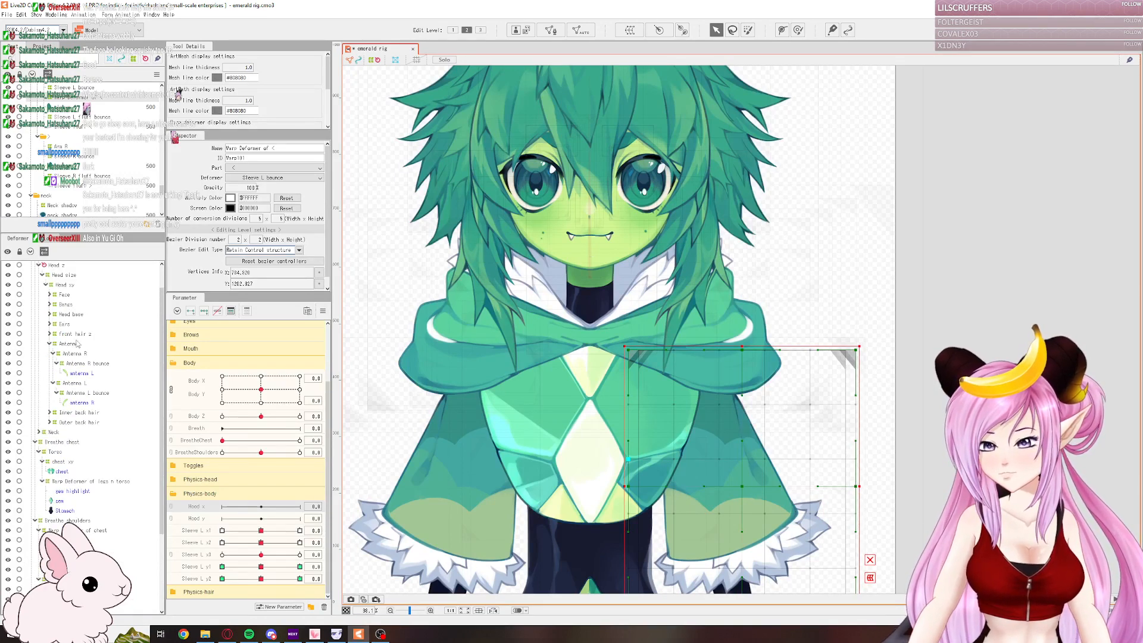
pyautogui.scroll(-2, 689, 434)
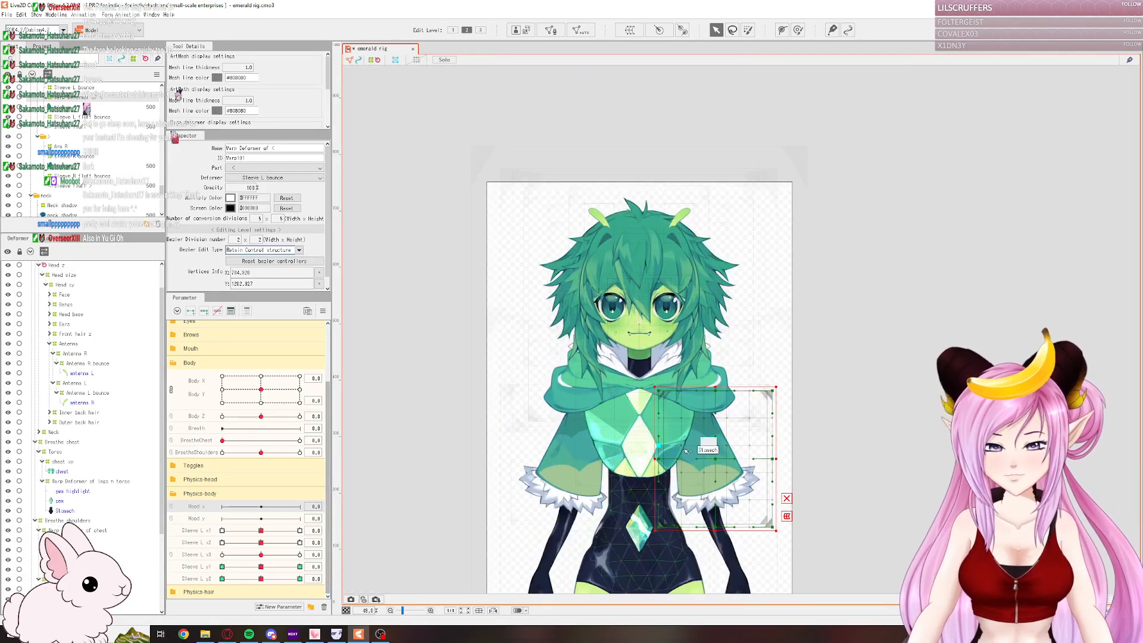
pyautogui.scroll(2, 661, 407)
pyautogui.scroll(1, 68, 421)
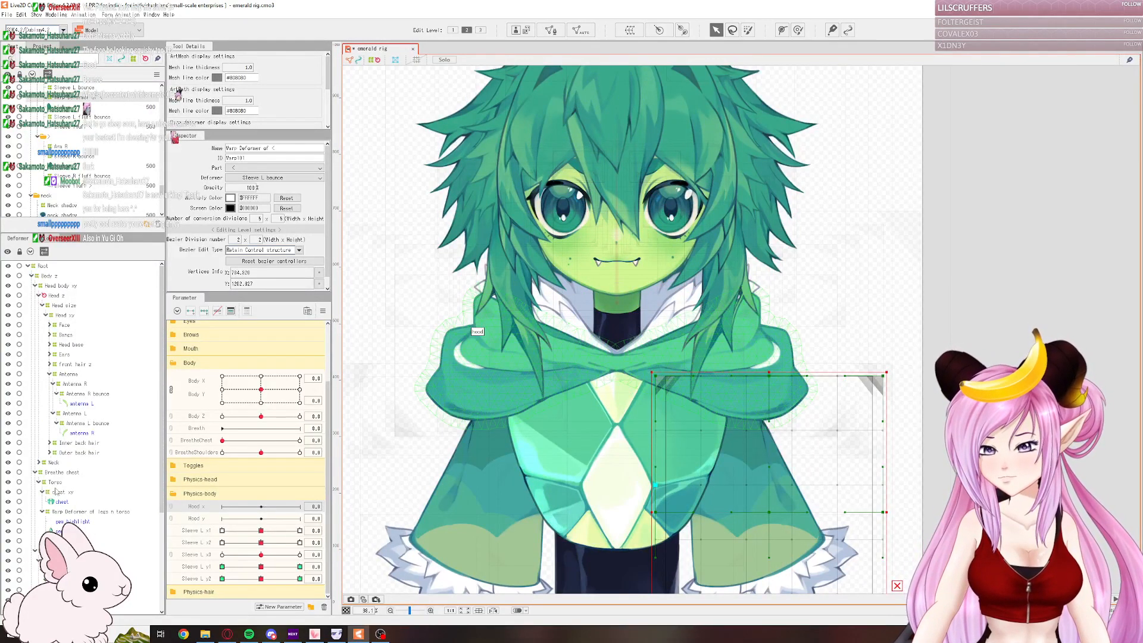
pyautogui.scroll(-1, 72, 441)
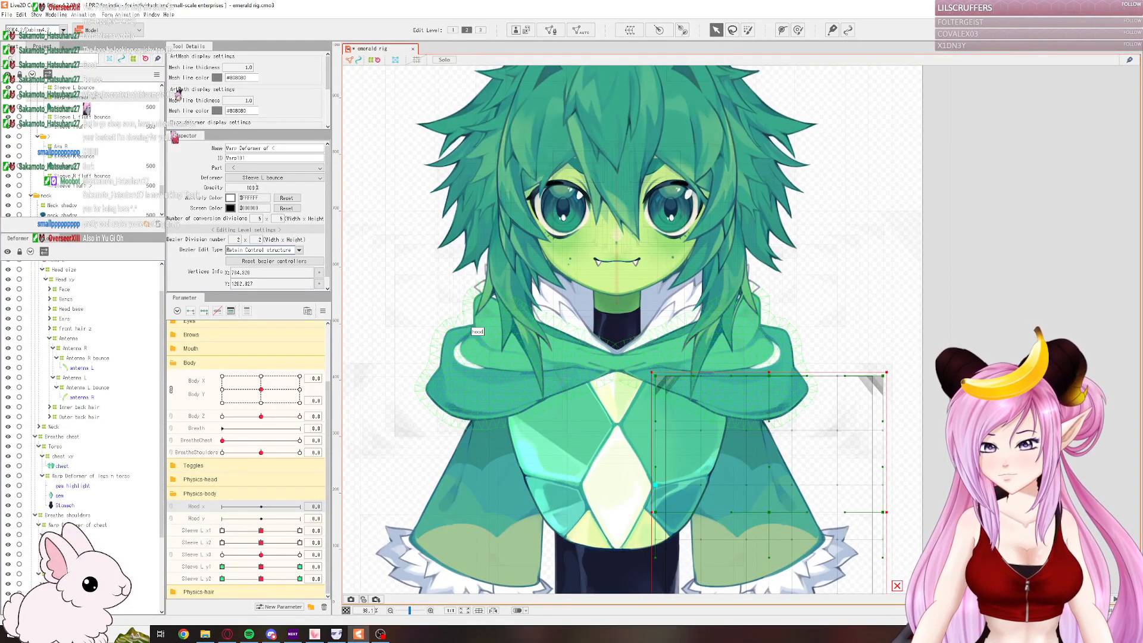
pyautogui.click(78, 554)
pyautogui.scroll(-1, 551, 514)
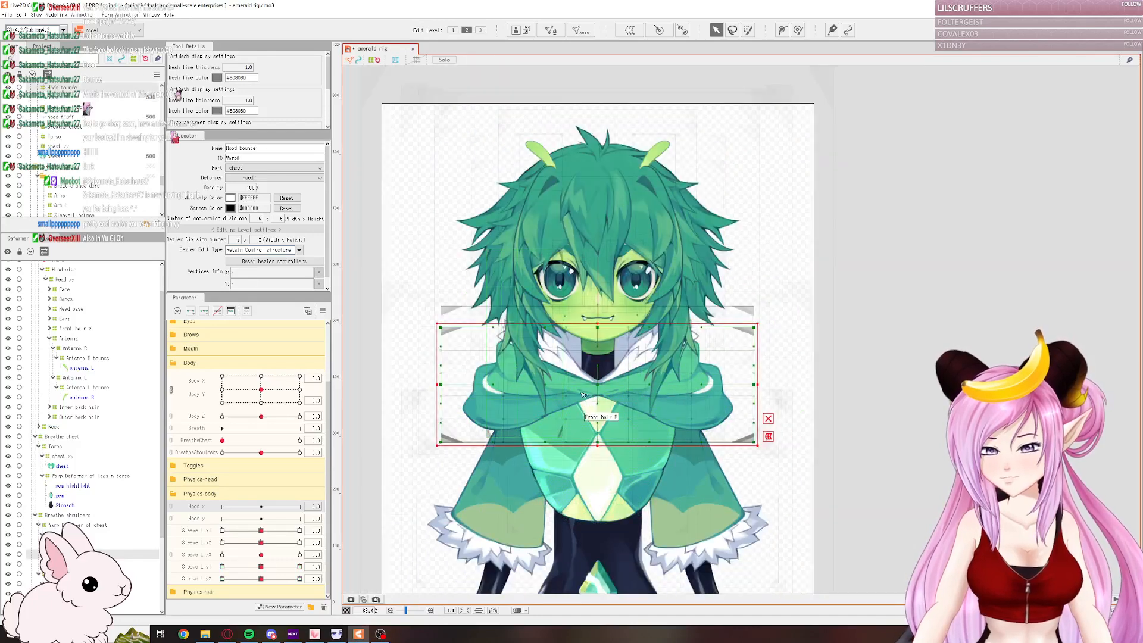
pyautogui.scroll(1, 604, 395)
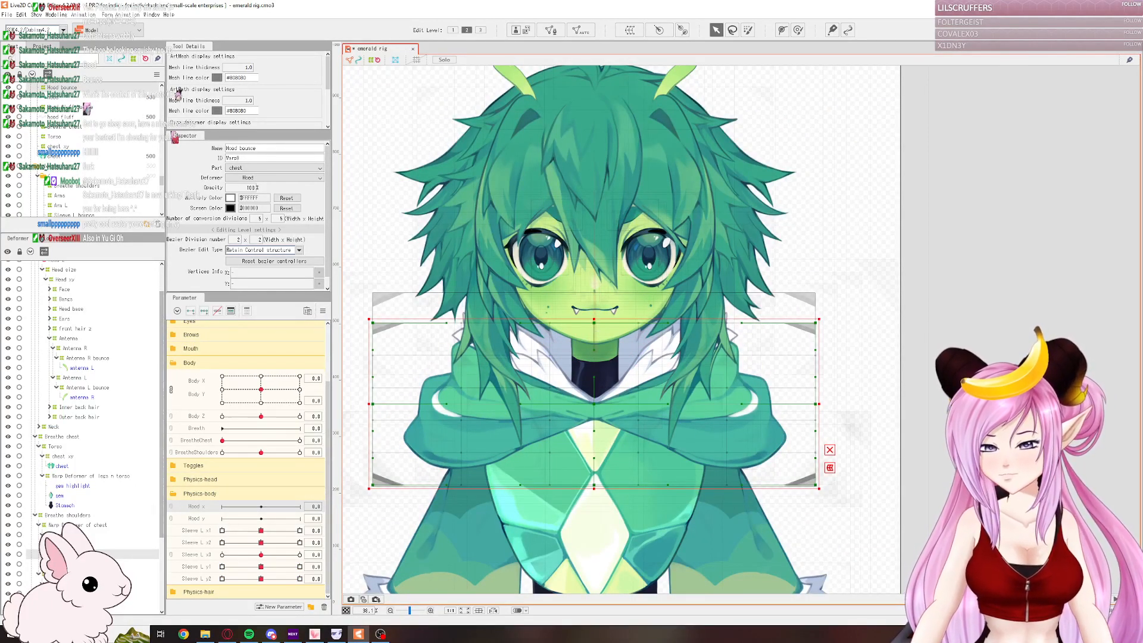
pyautogui.keyDown('ctrl'); pyautogui.click(78, 564); pyautogui.keyUp('ctrl')
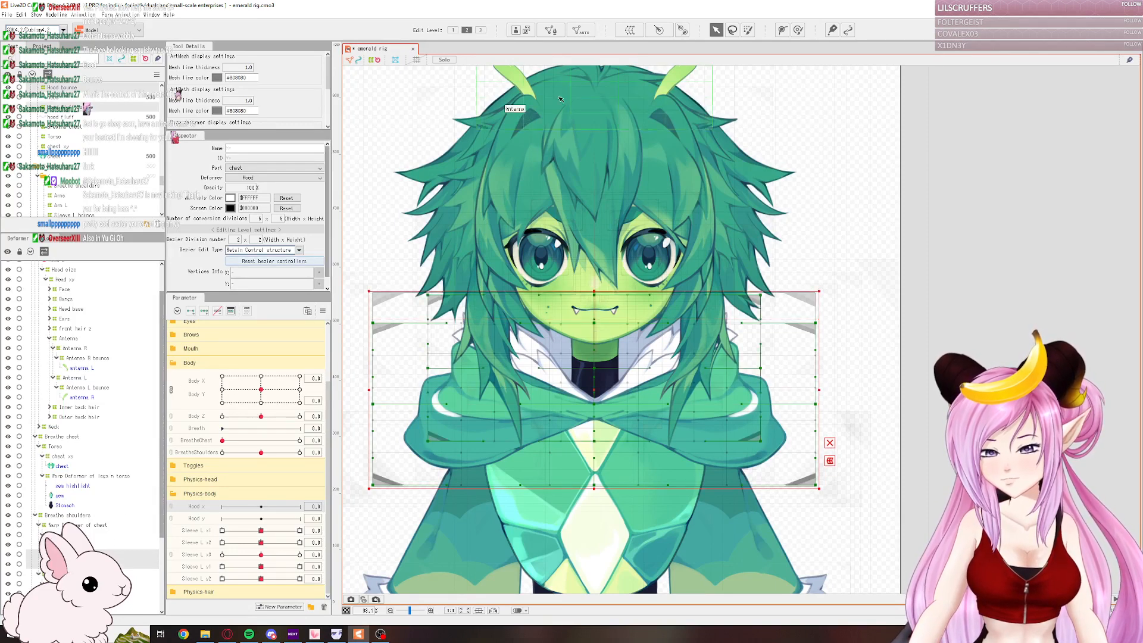
pyautogui.click(629, 31)
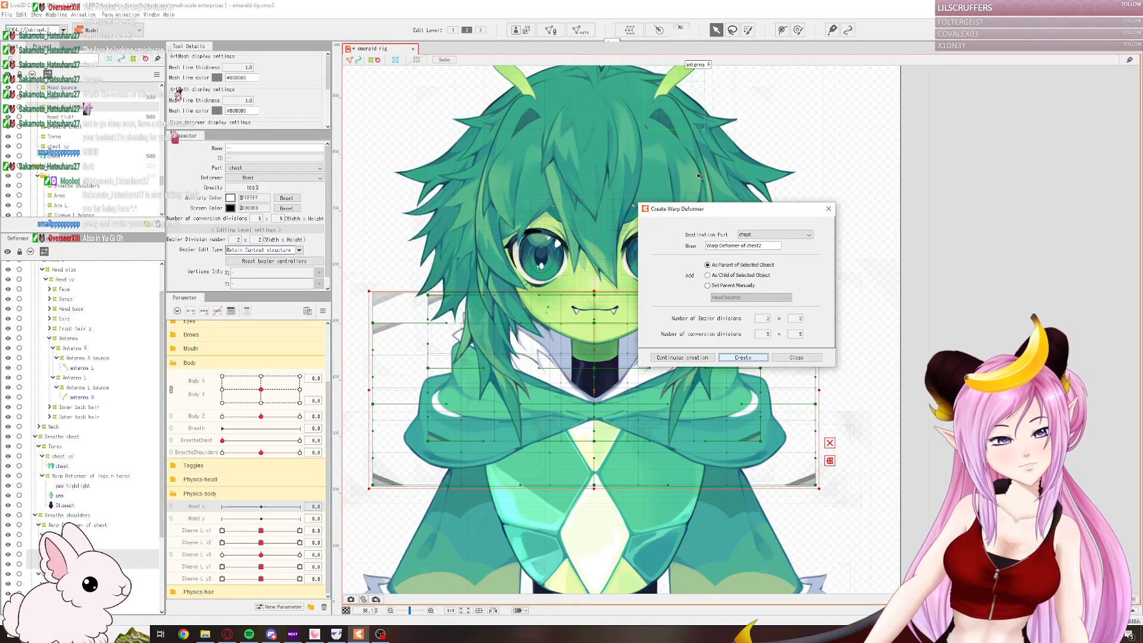
pyautogui.click(743, 357)
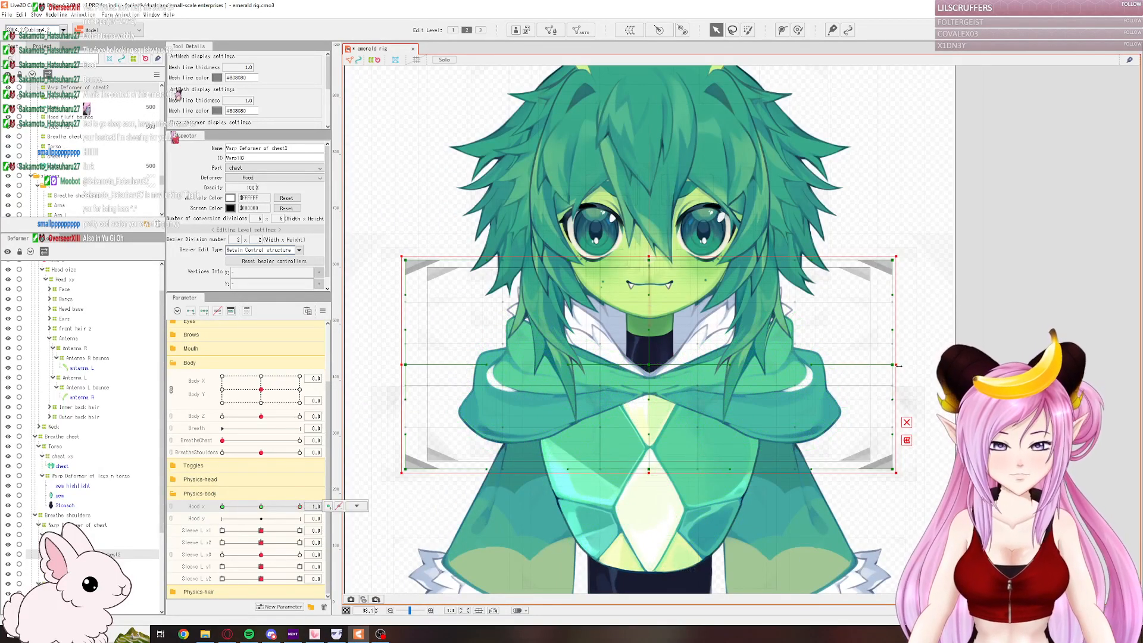
pyautogui.moveTo(893, 368); pyautogui.dragTo(892, 353)
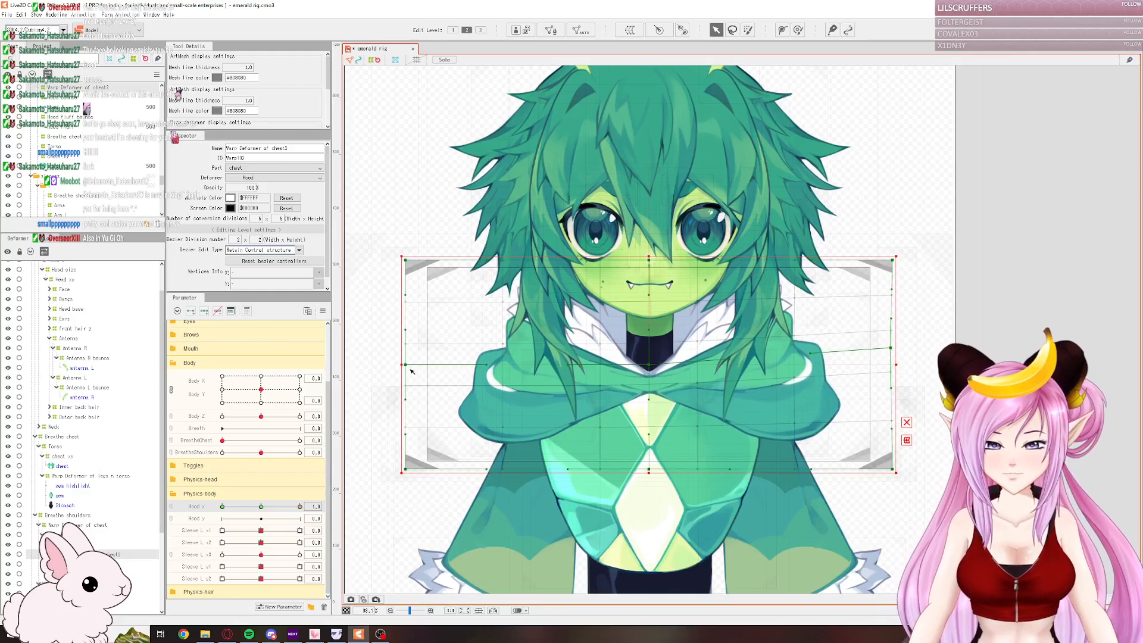
pyautogui.moveTo(406, 365); pyautogui.dragTo(409, 350)
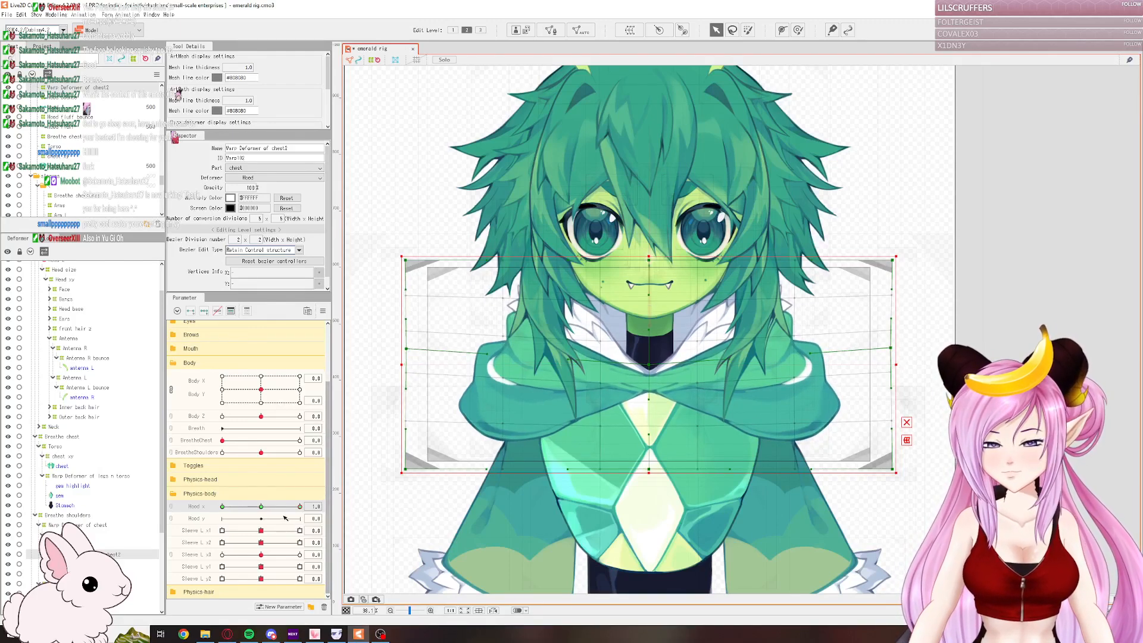
pyautogui.hotkey('ctrl', 'z')
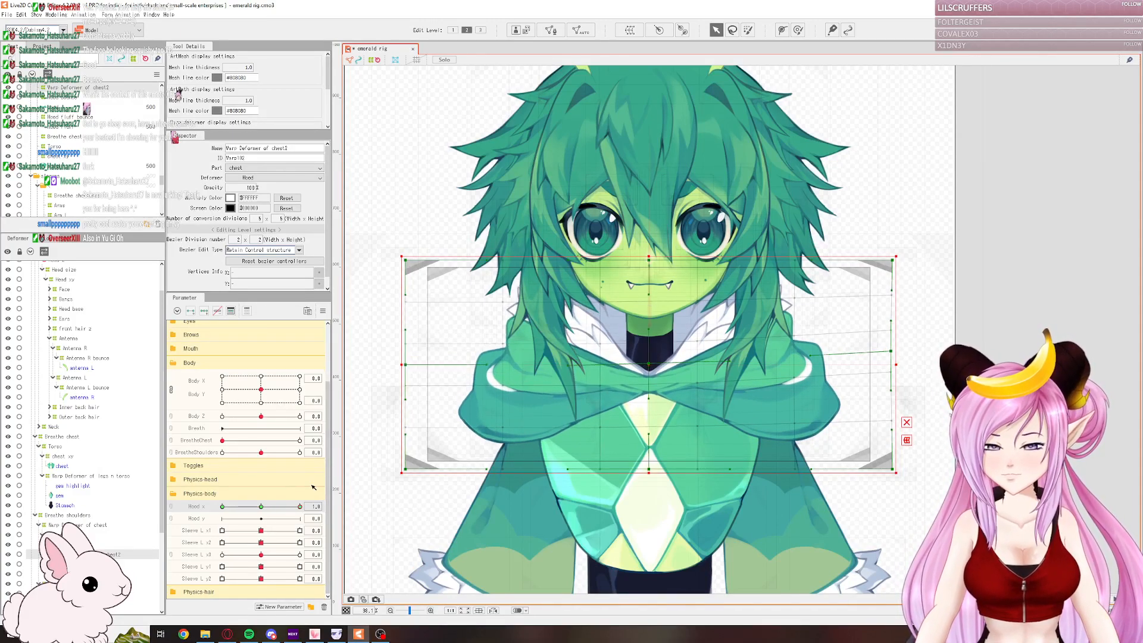
pyautogui.hotkey('ctrl', 'z')
# - At Hood x 1.0, shift the new hood deformer's middle row slightly sideways, then reflect the motion to the opposite key
pyautogui.moveTo(406, 365); pyautogui.dragTo(411, 364)
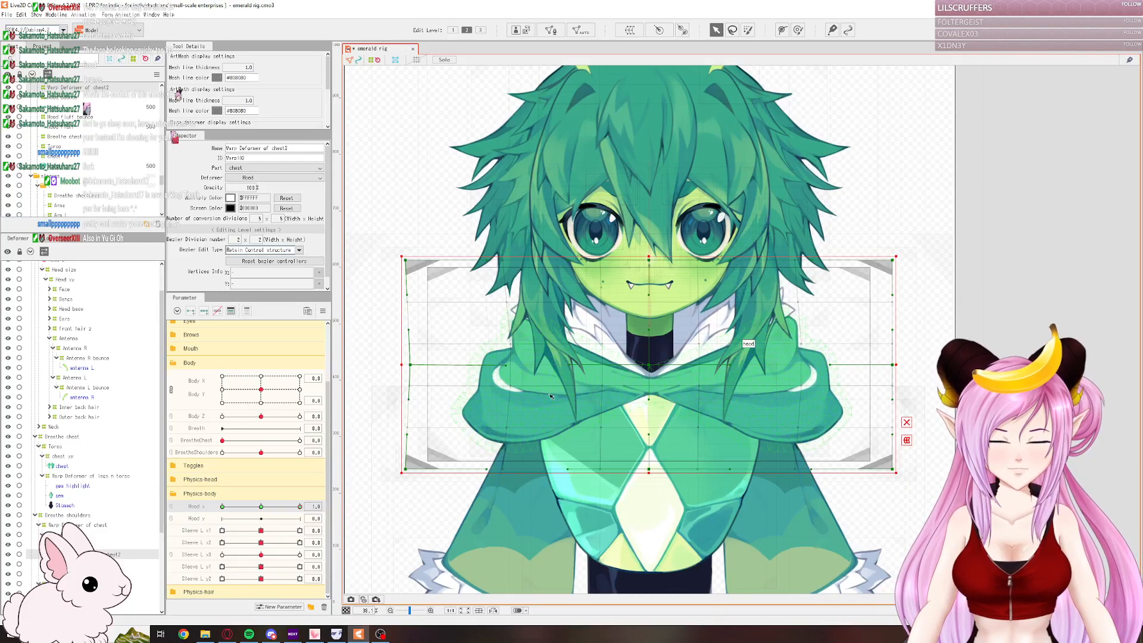
pyautogui.moveTo(300, 508)
pyautogui.mouseDown()
pyautogui.moveTo(224, 511)
pyautogui.moveTo(300, 507)
pyautogui.mouseUp()
pyautogui.click(356, 506)
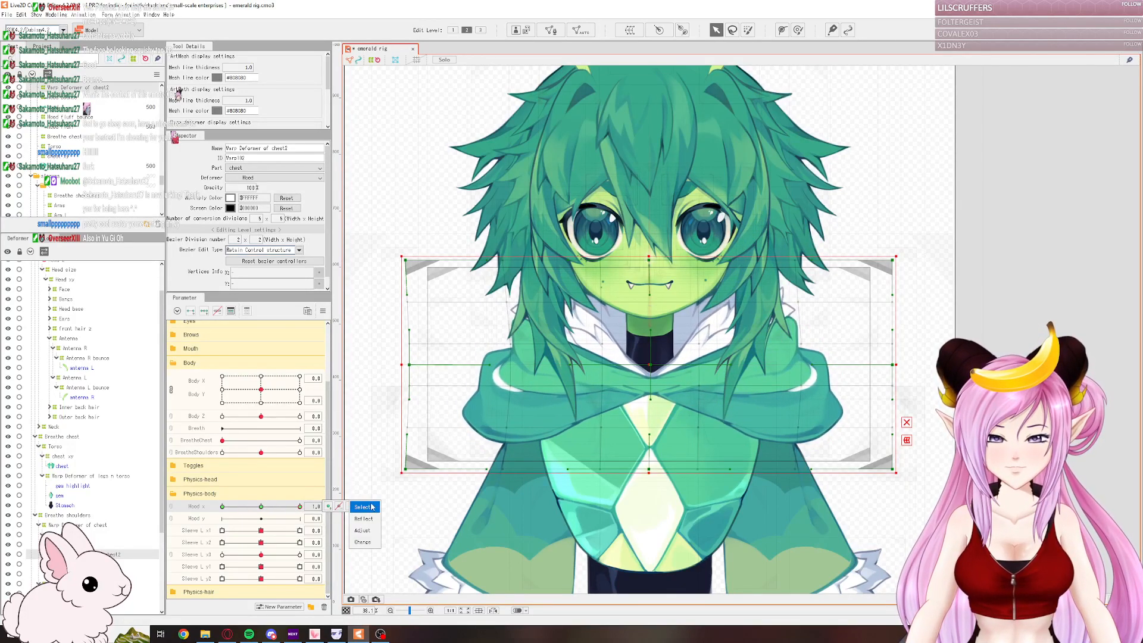
pyautogui.click(323, 310)
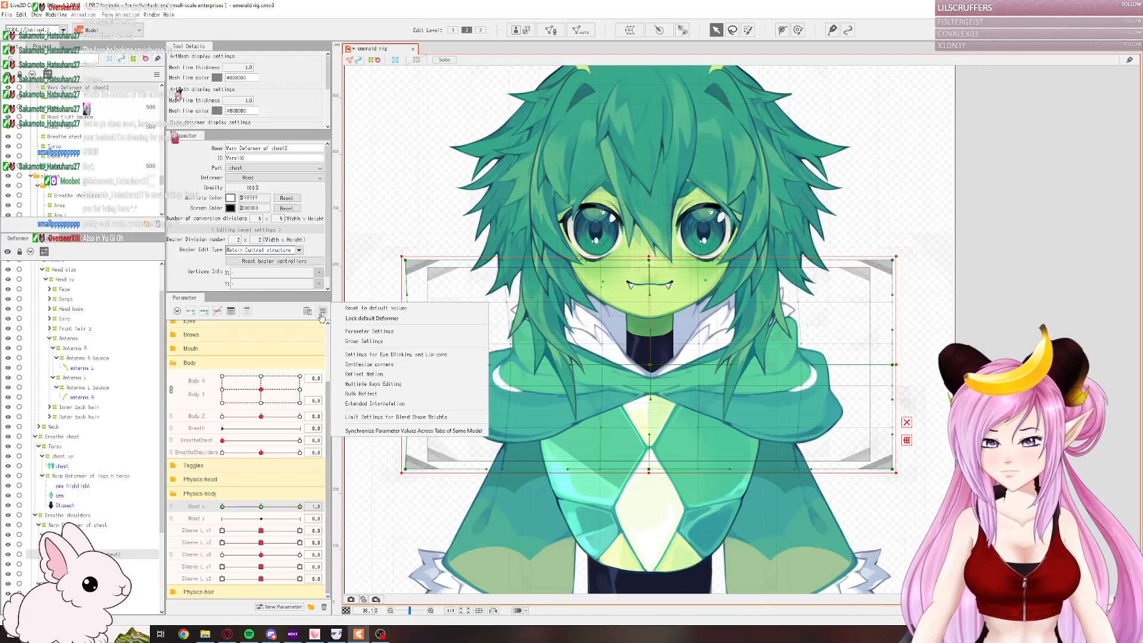
pyautogui.click(361, 375)
pyautogui.click(553, 402)
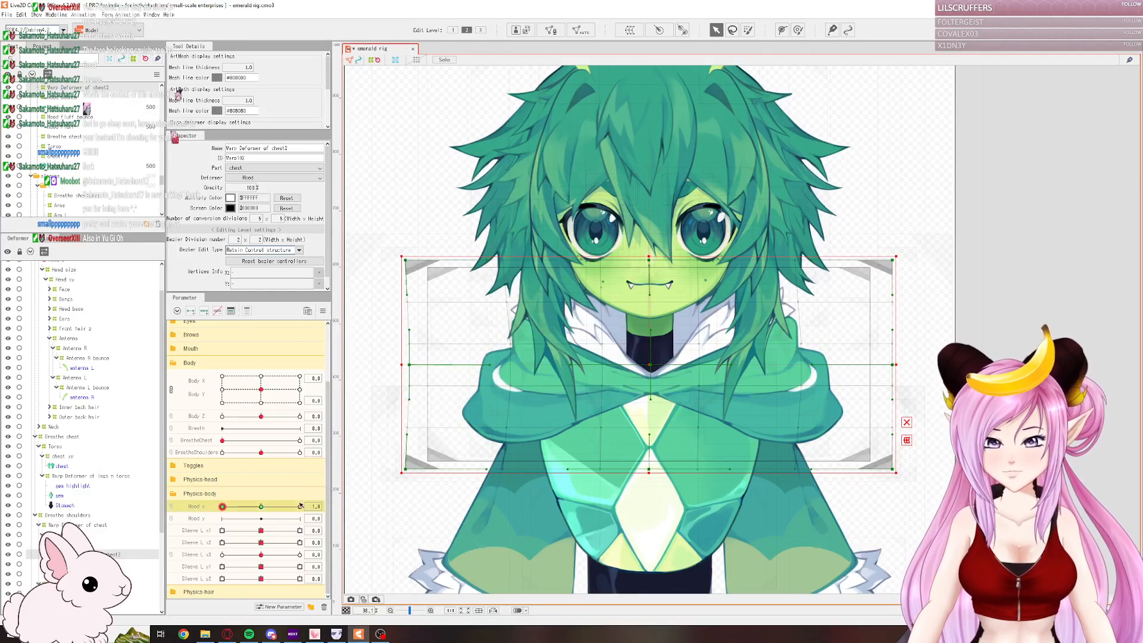
pyautogui.moveTo(354, 517); pyautogui.dragTo(193, 491)
pyautogui.click(256, 510)
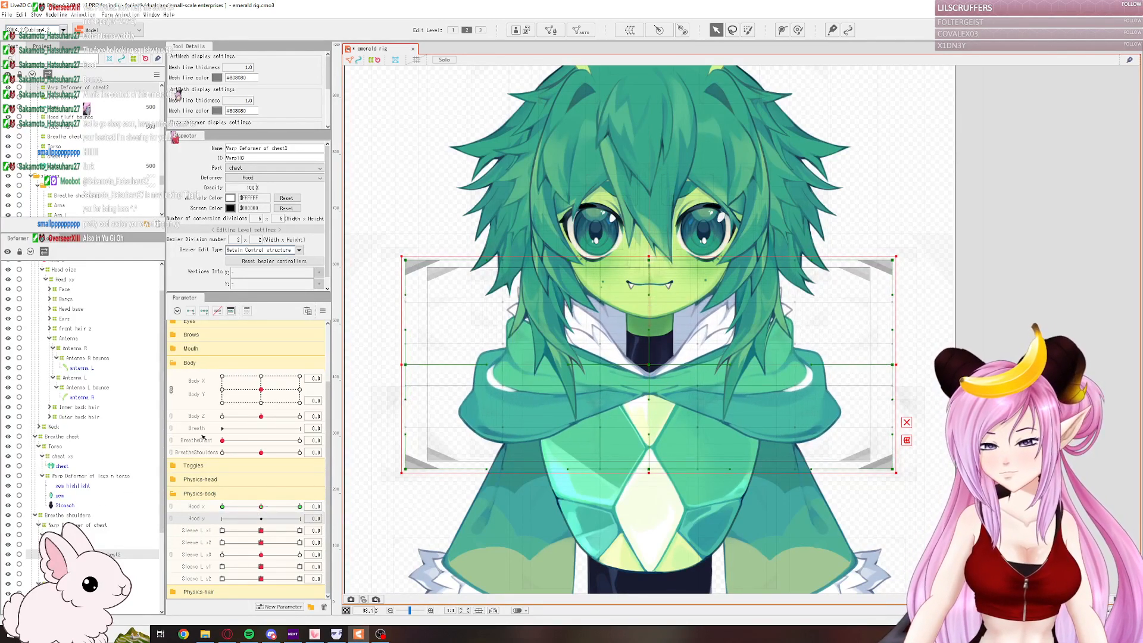
# - At Hood y 1.0, raise the middle control points on both side edges of the hood deformer
pyautogui.click(300, 520)
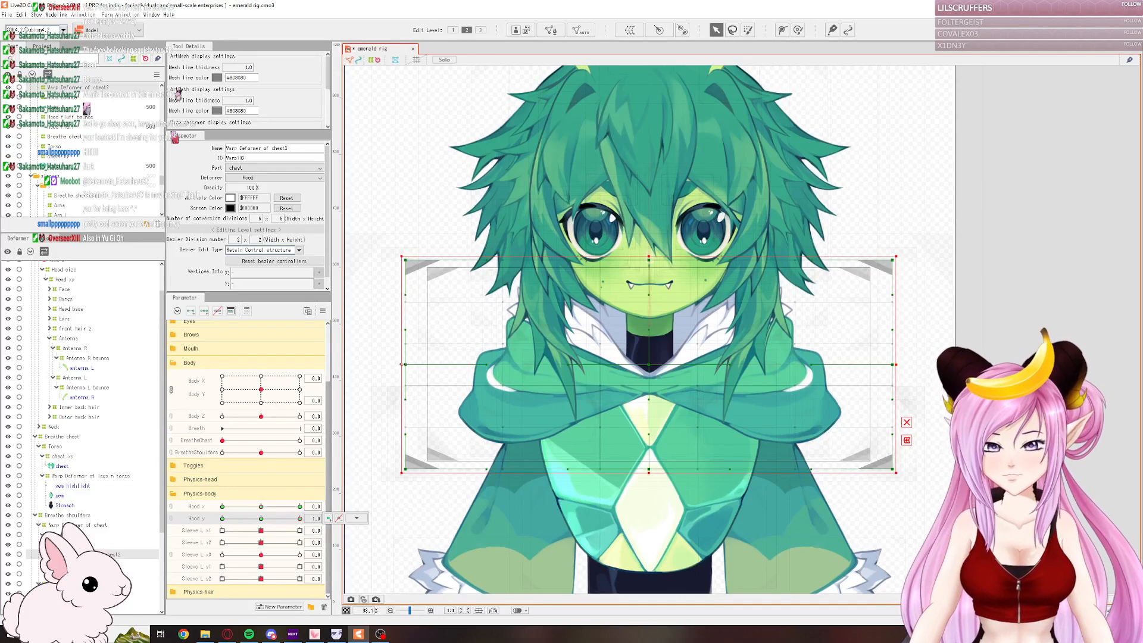
pyautogui.moveTo(406, 365); pyautogui.dragTo(413, 348)
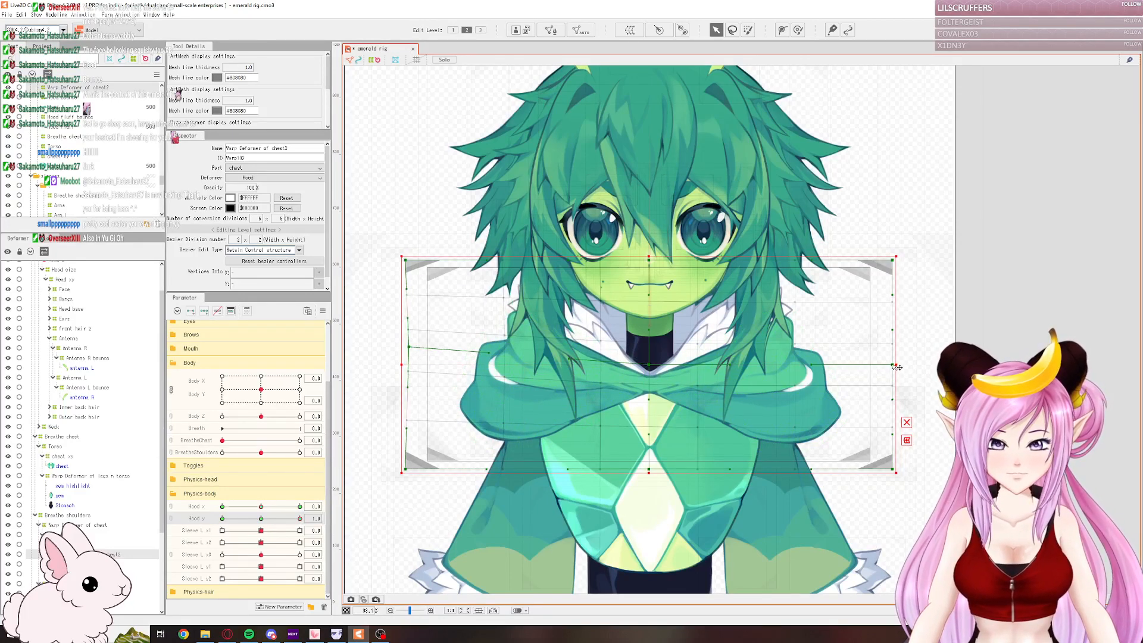
pyautogui.moveTo(894, 365); pyautogui.dragTo(890, 348)
# - At Hood y -1.0, lower the middle control points on both side edges of the hood deformer
pyautogui.moveTo(300, 520); pyautogui.dragTo(96, 528)
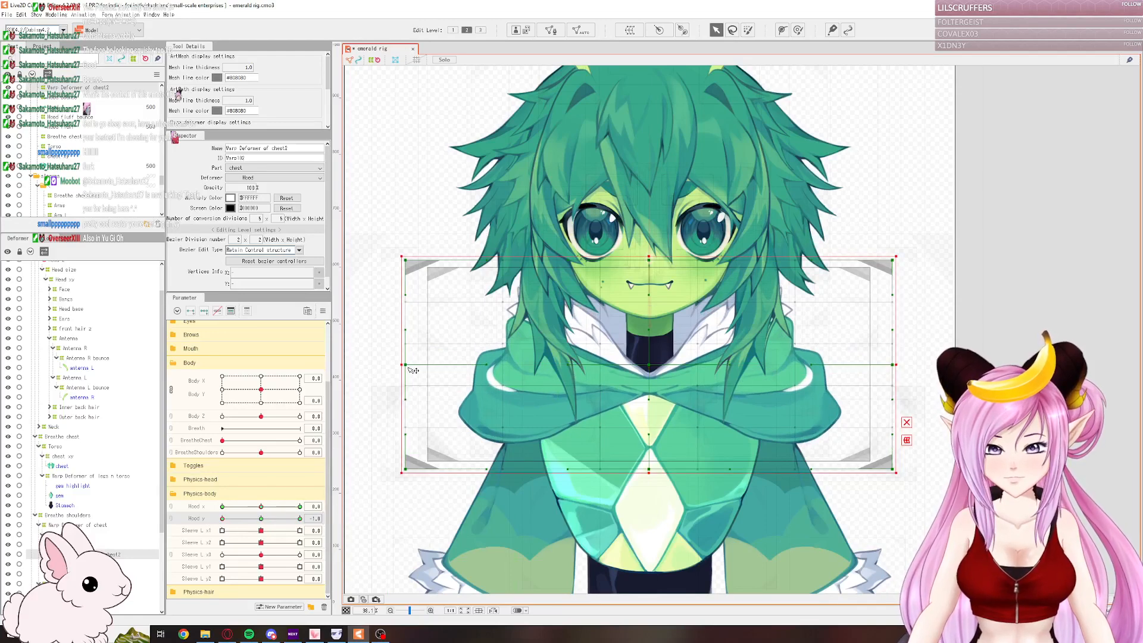
pyautogui.moveTo(407, 366); pyautogui.dragTo(409, 383)
pyautogui.moveTo(895, 364); pyautogui.dragTo(891, 380)
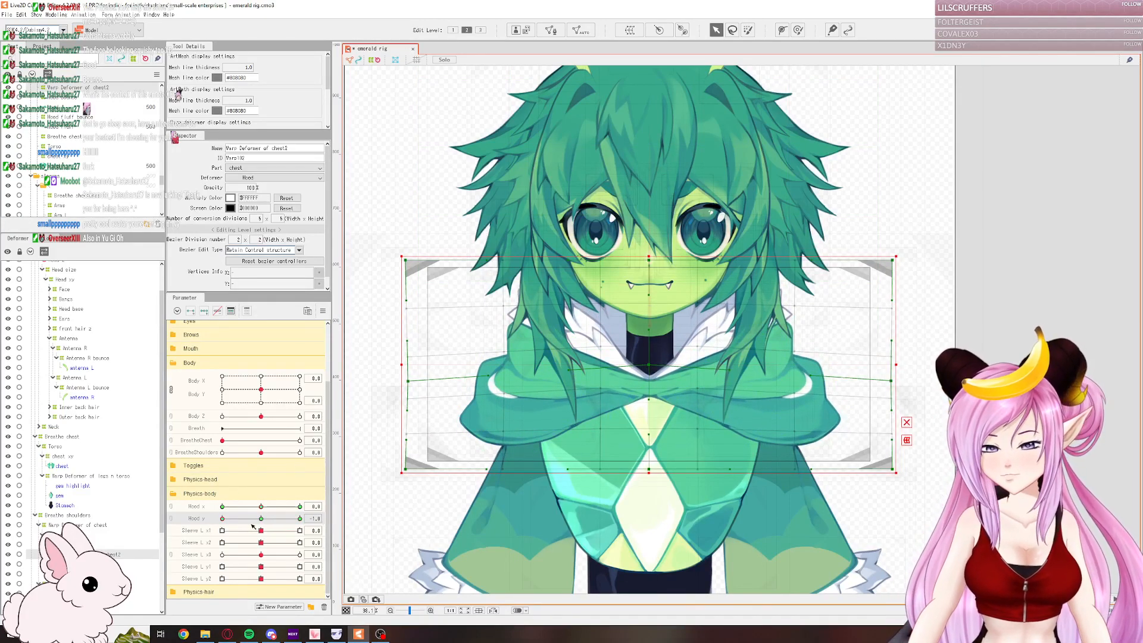
pyautogui.moveTo(249, 522); pyautogui.dragTo(206, 517)
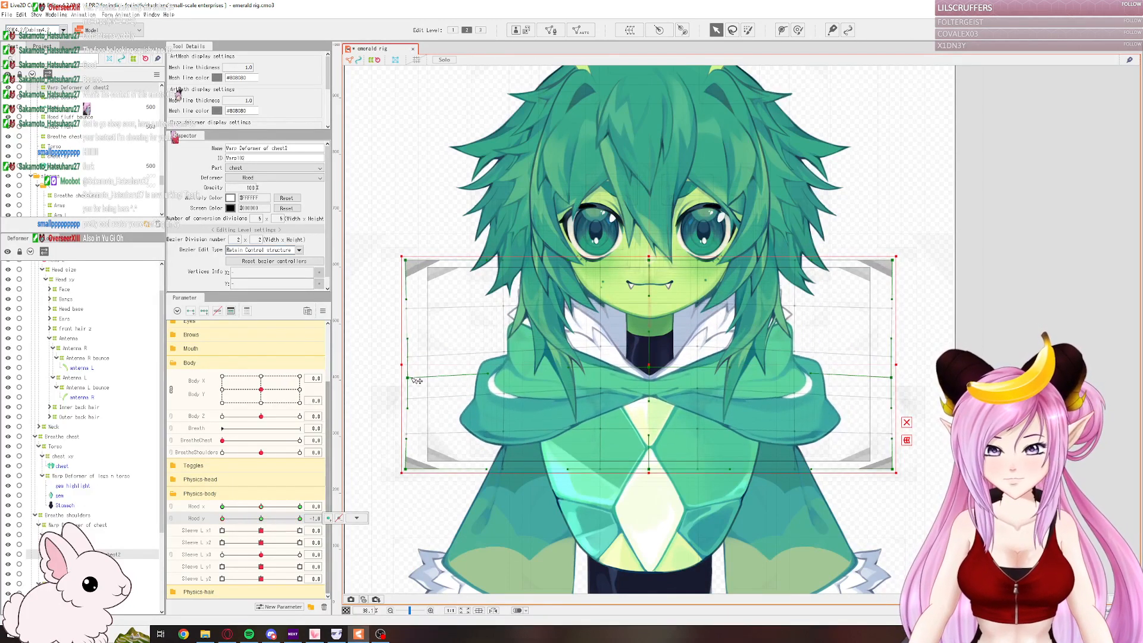
pyautogui.moveTo(411, 379); pyautogui.dragTo(415, 381)
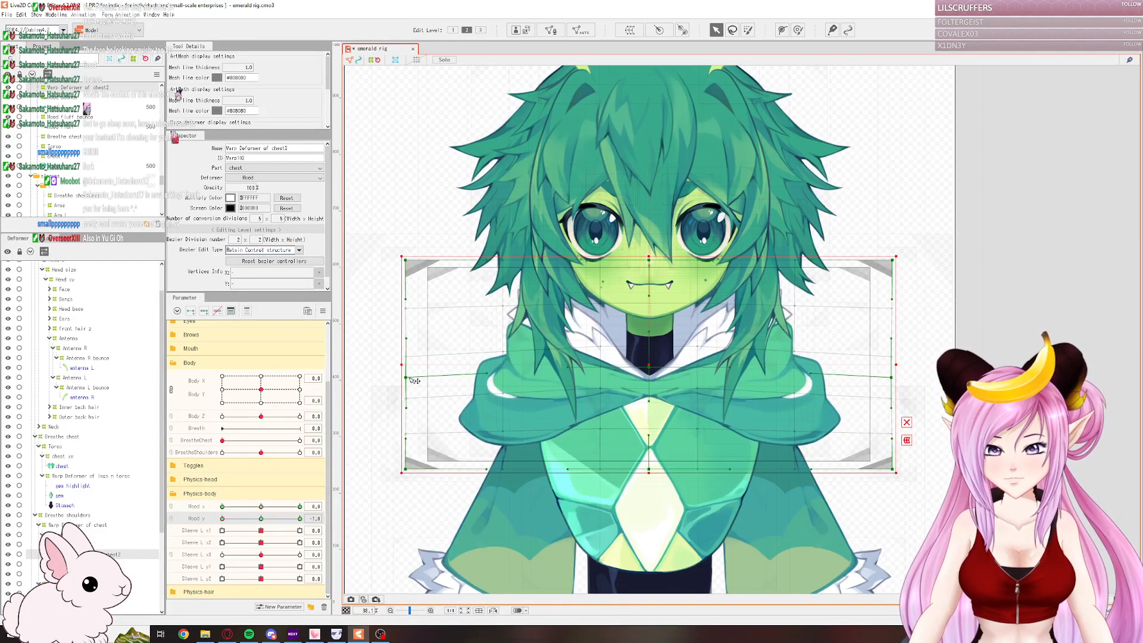
# - Sweep Hood y through its range, return it to 0.0, and synthesize the corners for Hood x and Hood y
pyautogui.moveTo(224, 519); pyautogui.dragTo(343, 502)
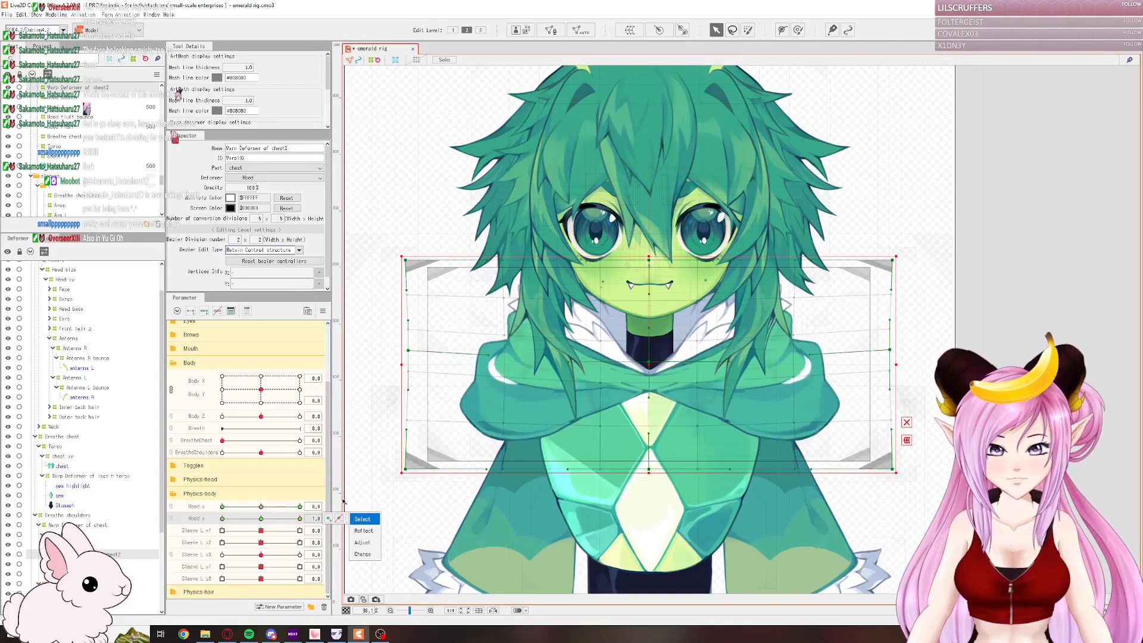
pyautogui.click(262, 519)
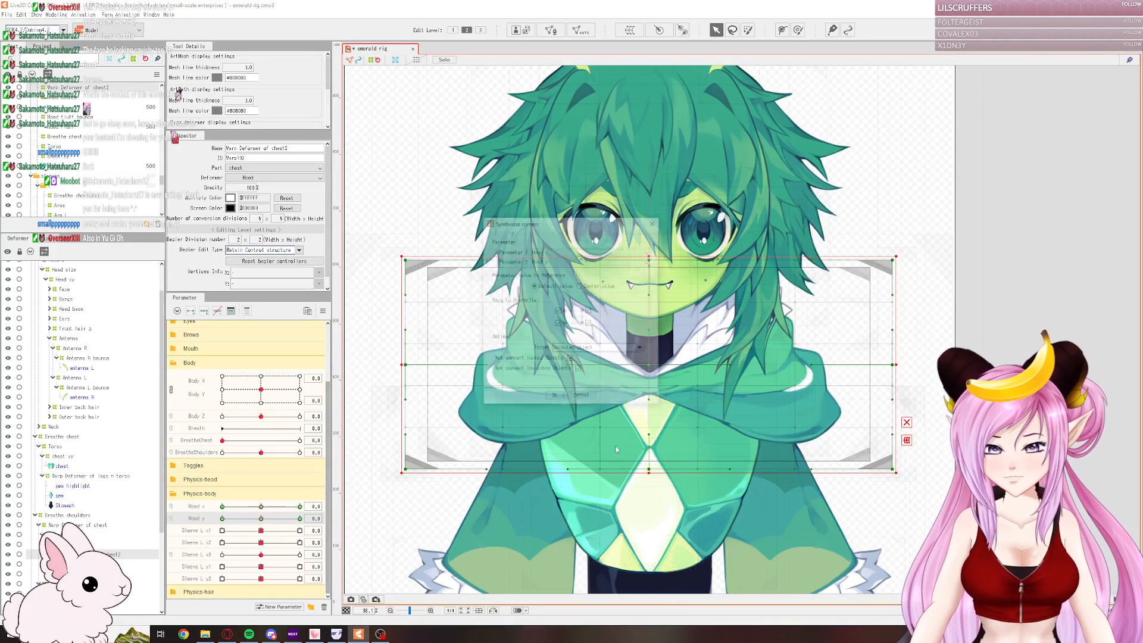
# - Reopen the physics settings and add a group named Hood x with the Bust Input and Clothes (Heavy) presets
pyautogui.click(55, 14)
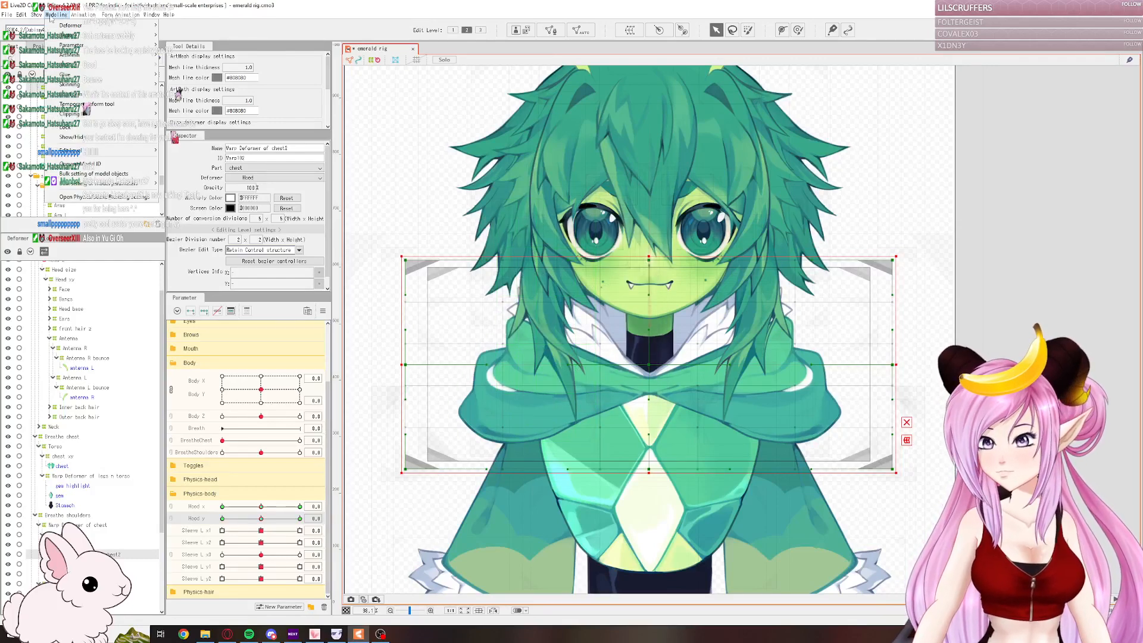
pyautogui.click(99, 190)
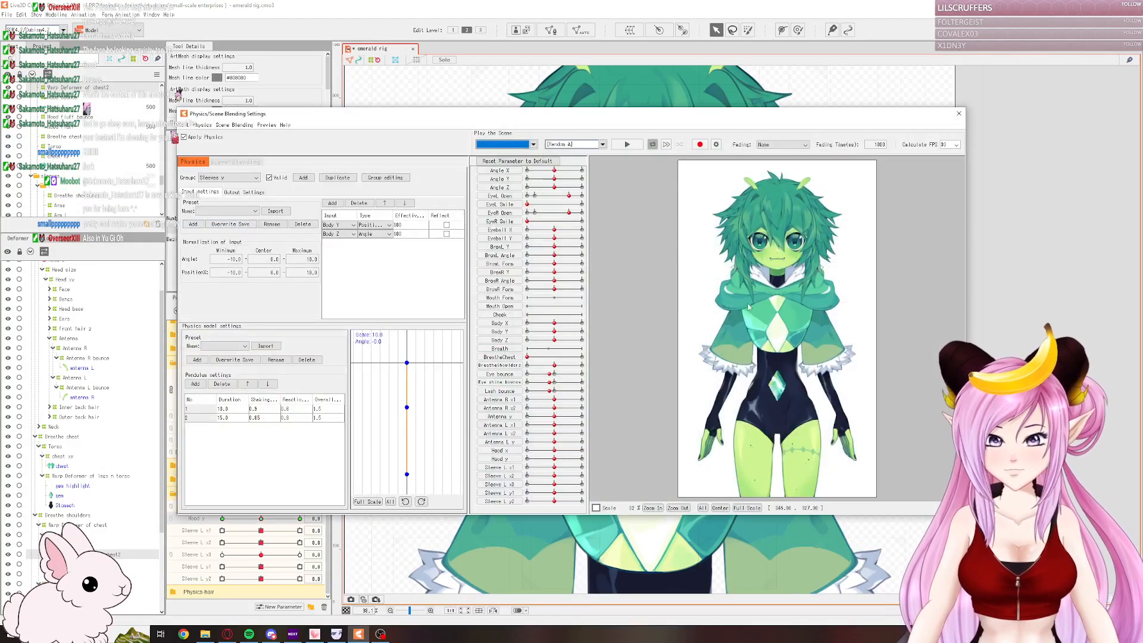
pyautogui.moveTo(780, 327)
pyautogui.mouseDown()
pyautogui.moveTo(777, 214)
pyautogui.moveTo(779, 381)
pyautogui.moveTo(786, 346)
pyautogui.mouseUp()
pyautogui.scroll(2, 819, 229)
pyautogui.click(303, 178)
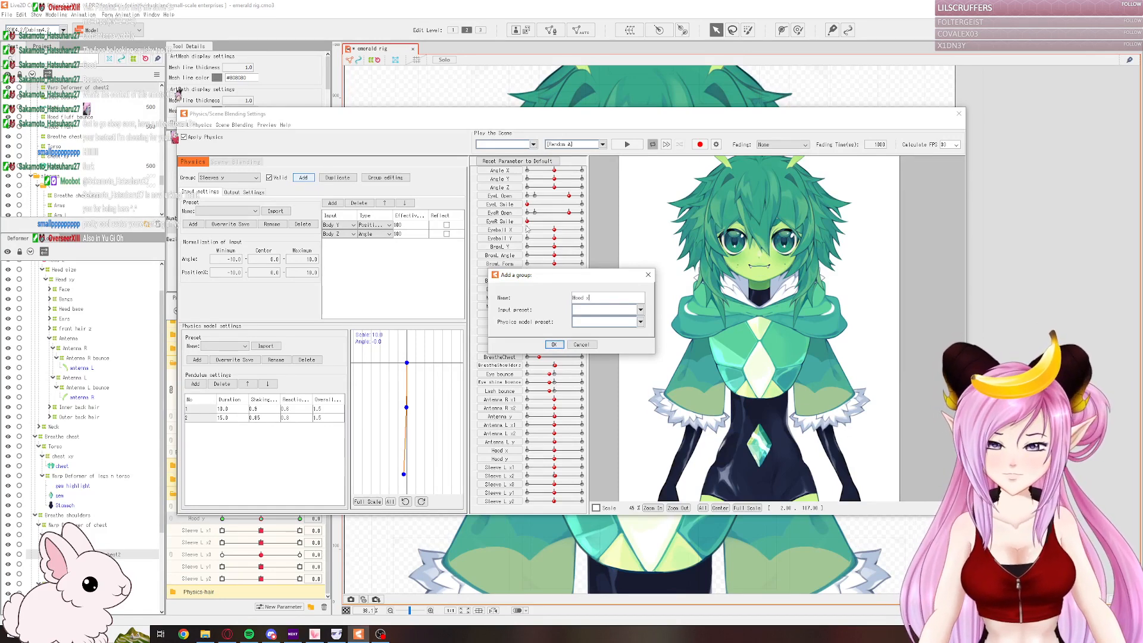
pyautogui.click(601, 309)
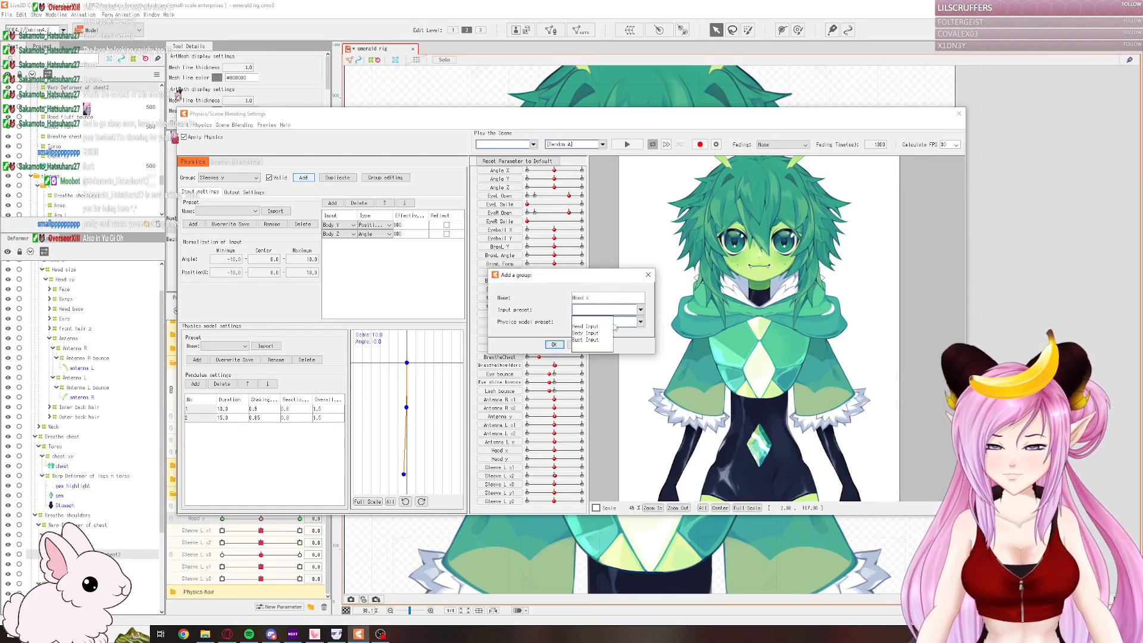
pyautogui.click(587, 339)
pyautogui.click(580, 324)
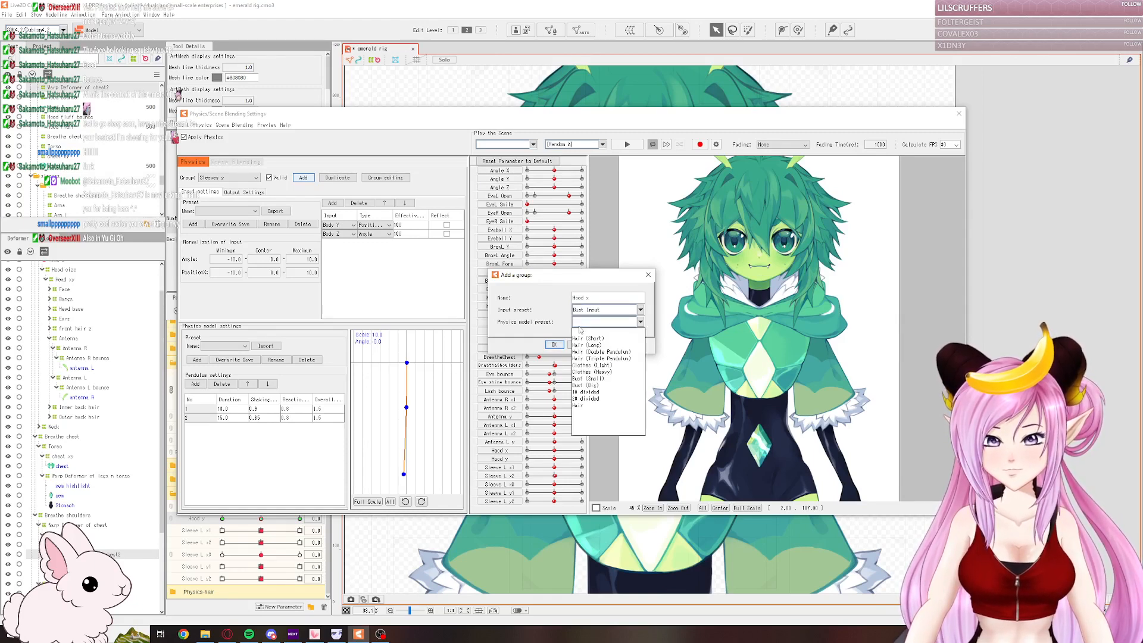
pyautogui.click(573, 367)
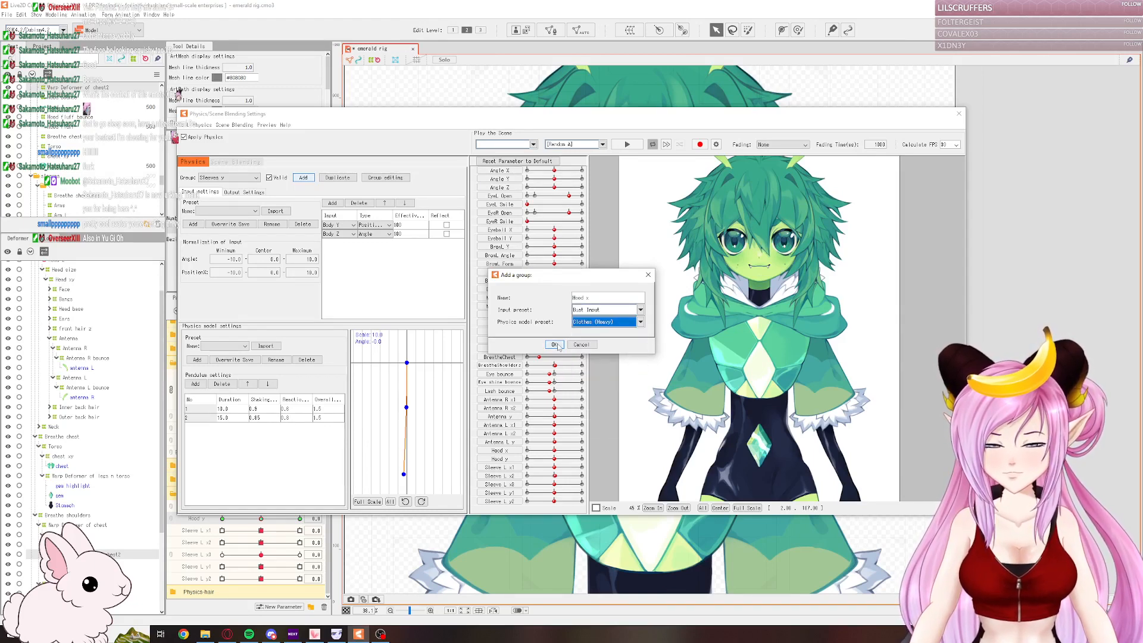
pyautogui.click(554, 345)
# - Add the Hood x parameter as the output of the Hood x physics group
pyautogui.click(244, 192)
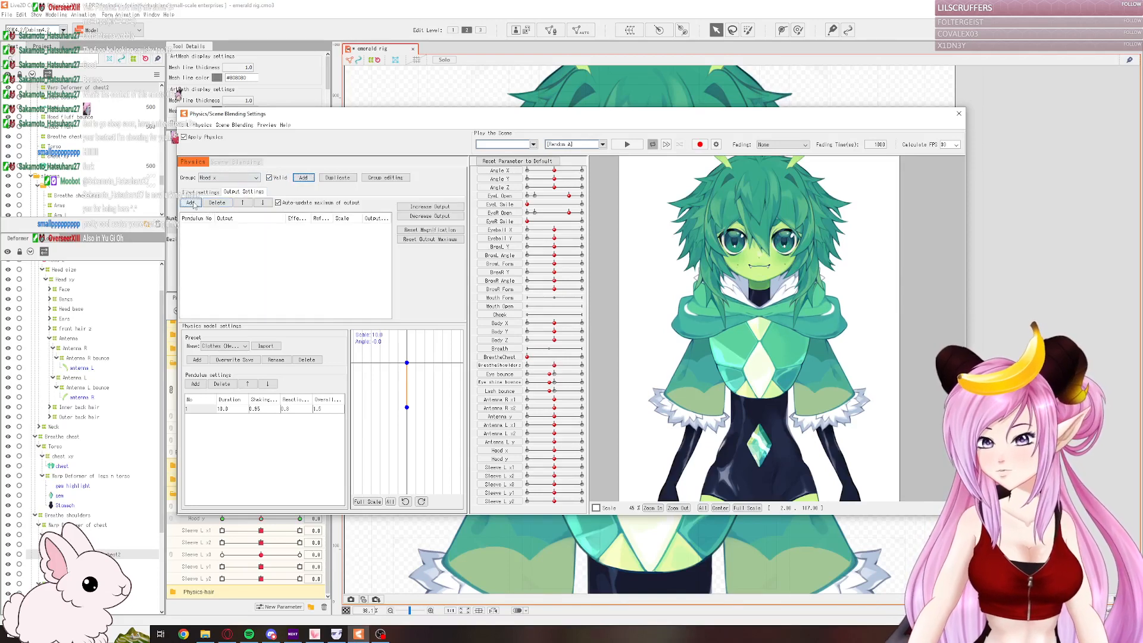
pyautogui.click(194, 205)
pyautogui.moveTo(626, 331); pyautogui.dragTo(621, 388)
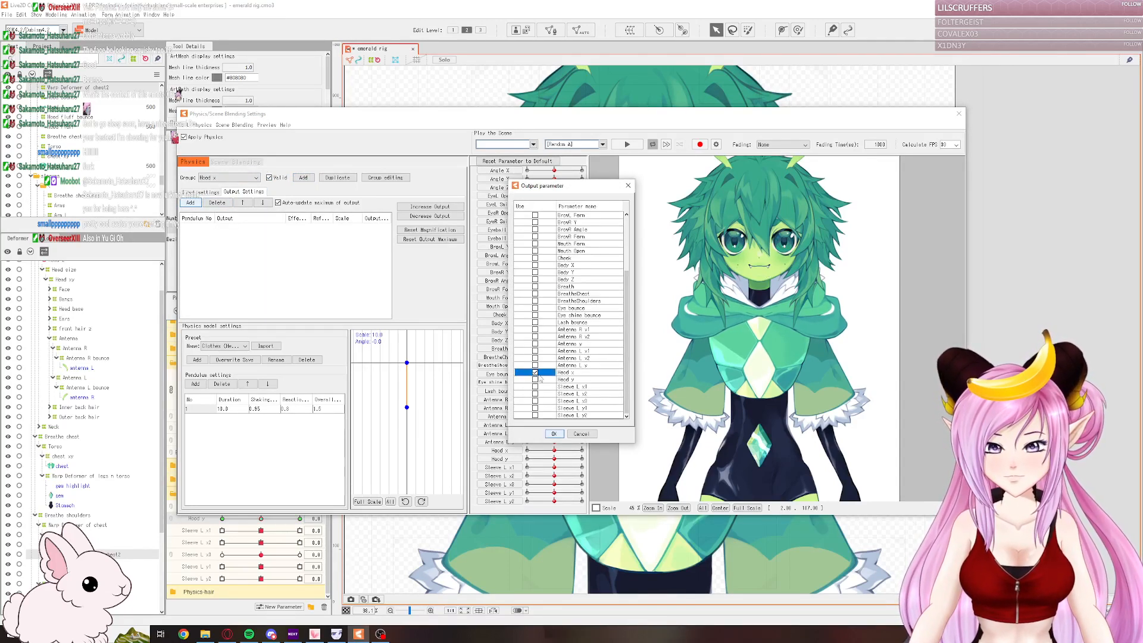
pyautogui.click(554, 433)
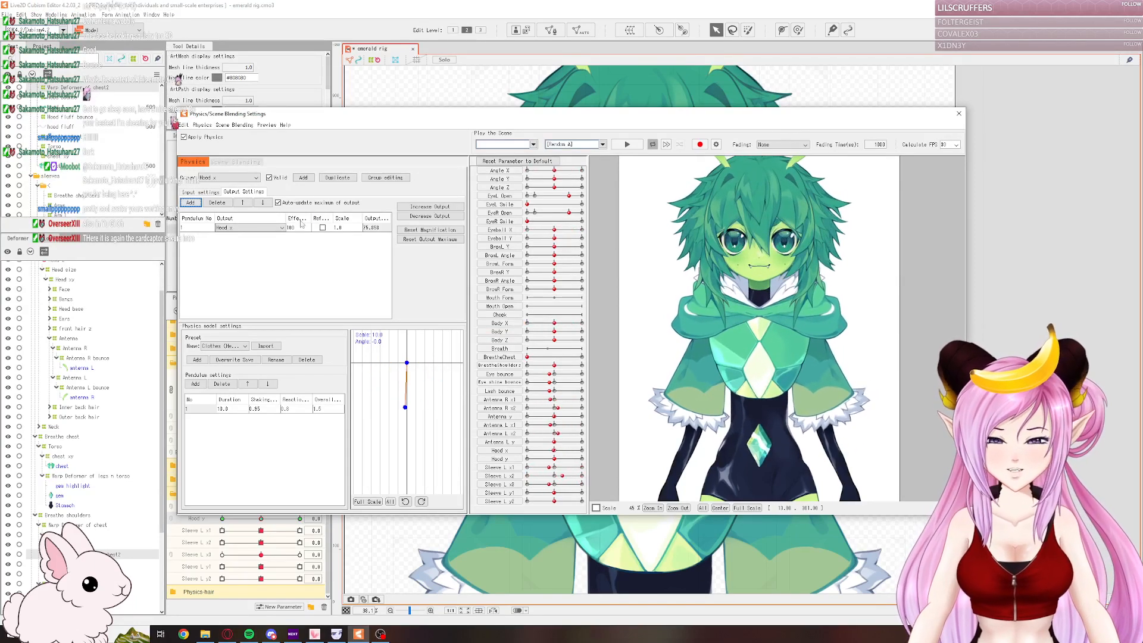
# - Add a physics group named Hood y with the Bust Input and Clothes (Heavy) presets
pyautogui.click(302, 178)
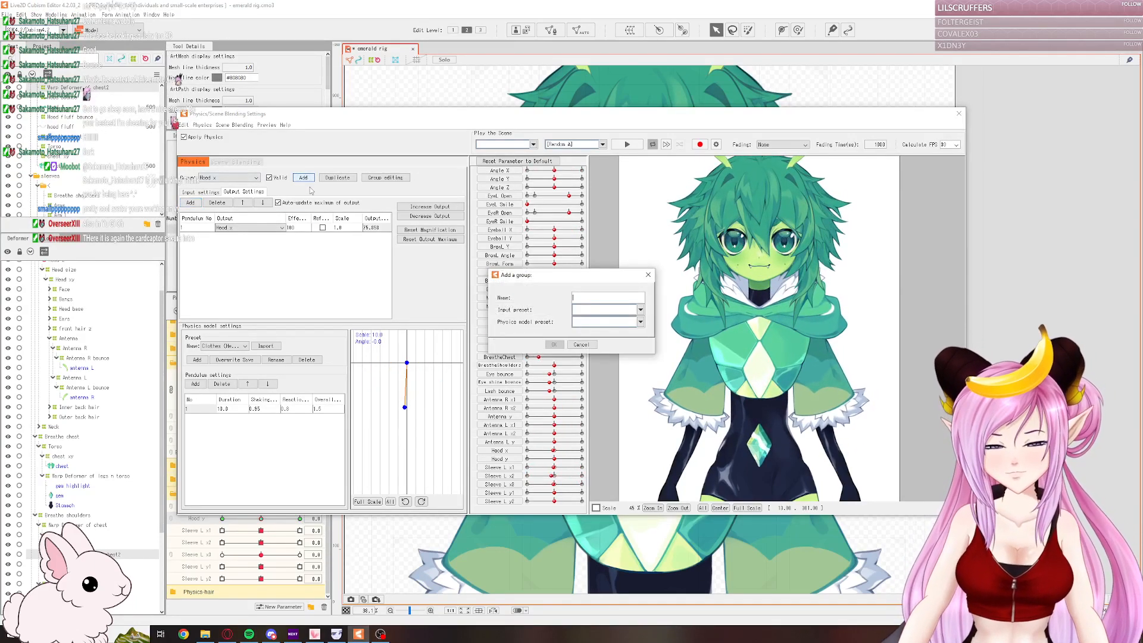
pyautogui.write('Hood ')
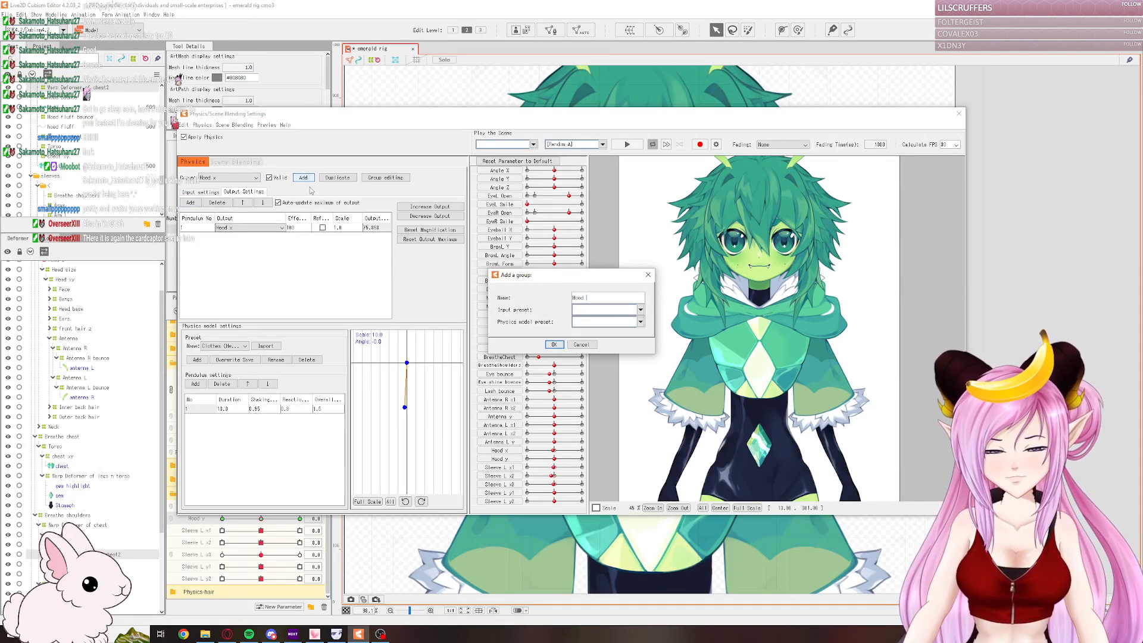
pyautogui.write('y')
pyautogui.click(604, 310)
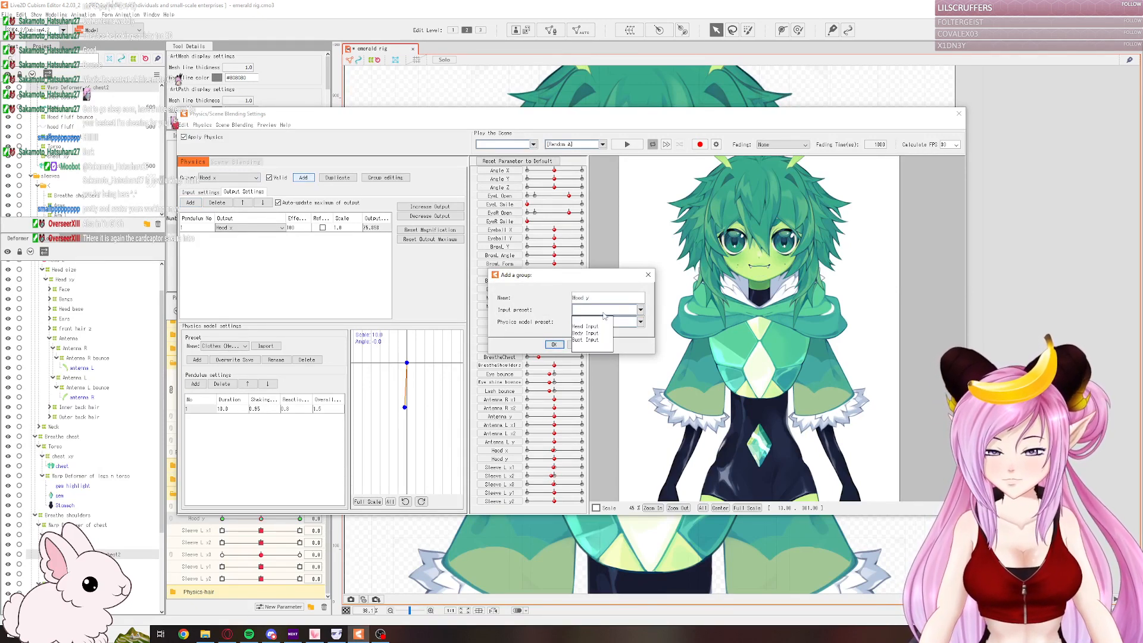
pyautogui.click(586, 340)
pyautogui.click(593, 323)
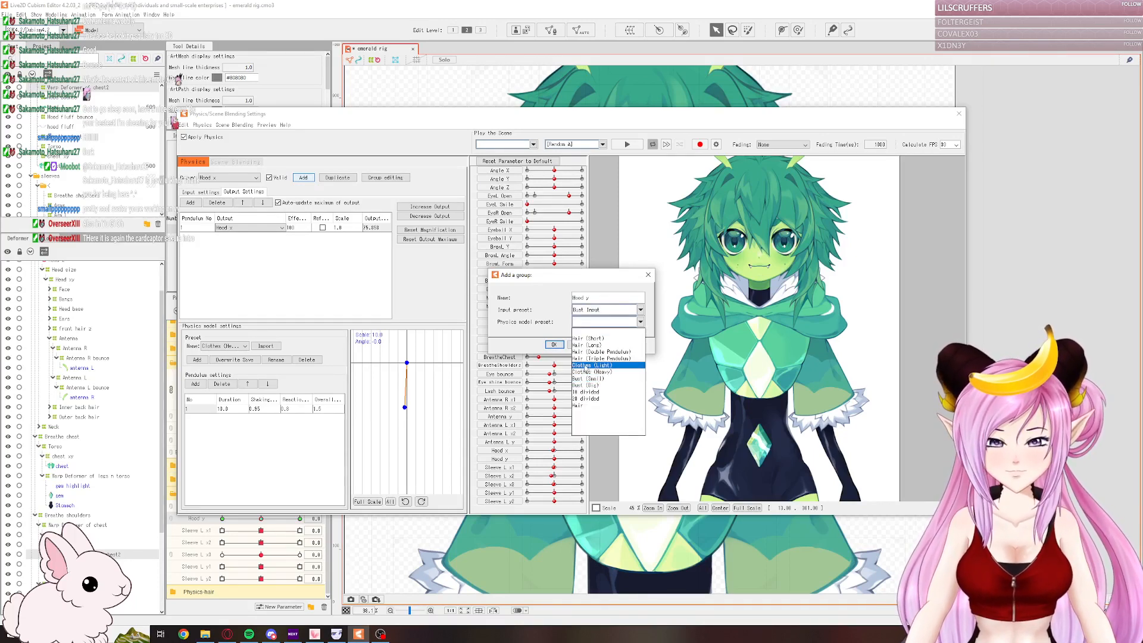
pyautogui.click(595, 378)
pyautogui.click(553, 344)
# - In the Hood y group, change the first input to Body Y and add the Hood y parameter as output
pyautogui.click(209, 192)
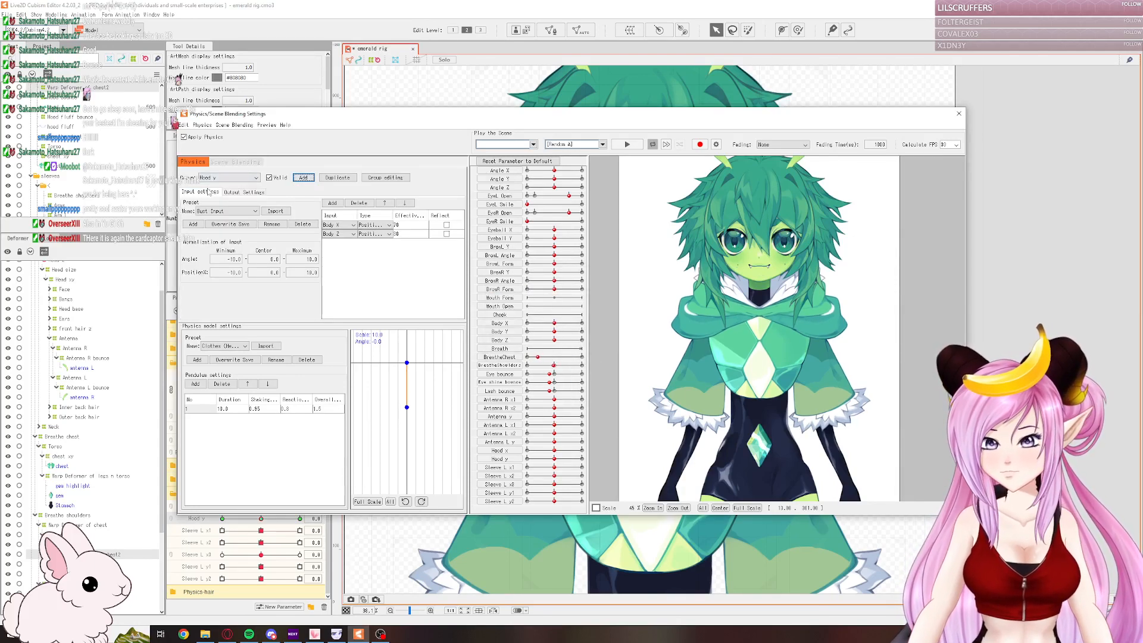
pyautogui.click(342, 225)
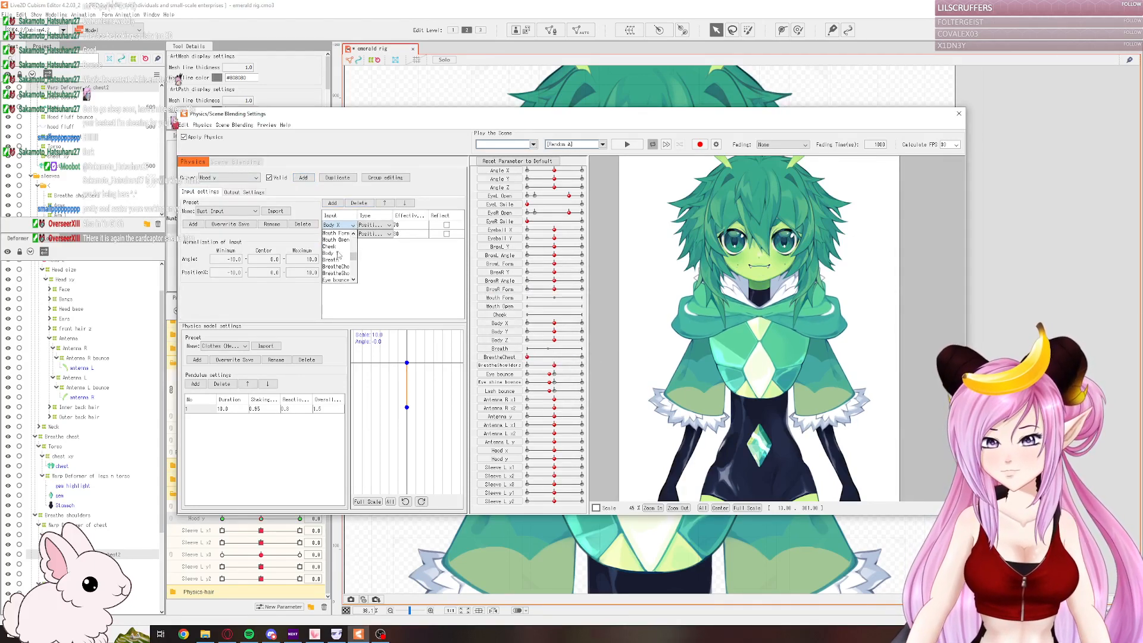
pyautogui.click(338, 255)
pyautogui.click(241, 192)
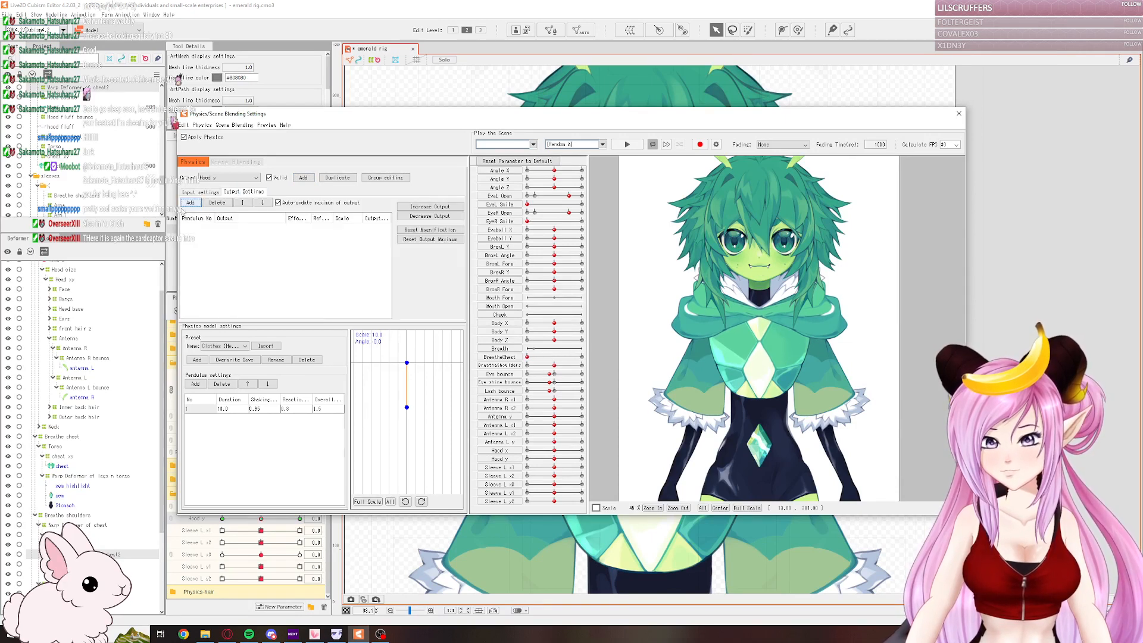
pyautogui.click(189, 202)
pyautogui.scroll(-5, 551, 383)
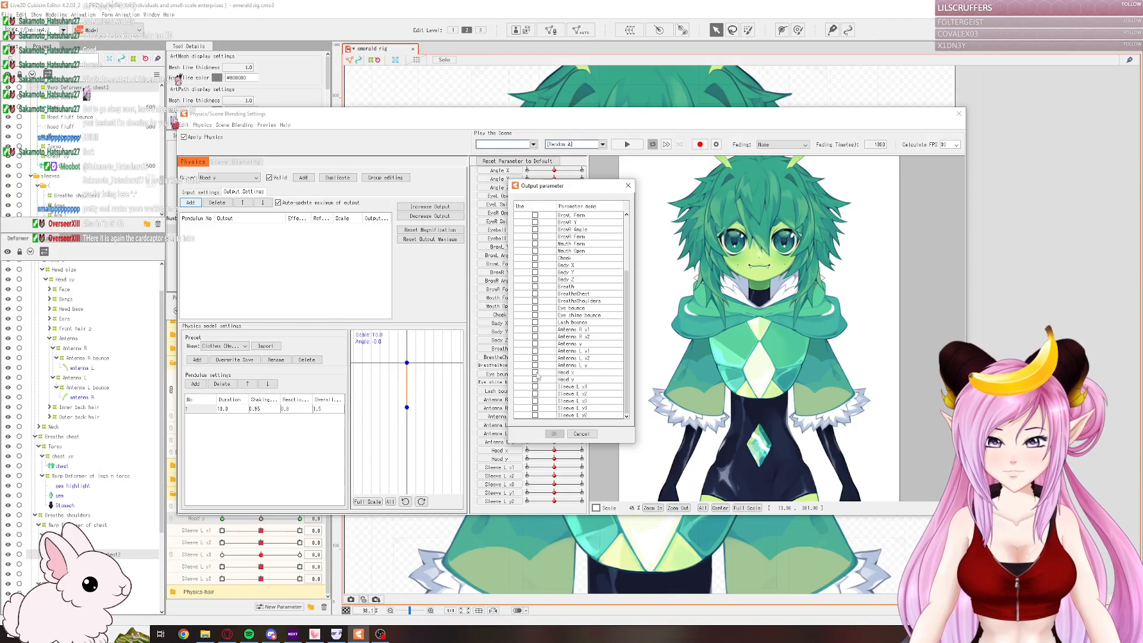
pyautogui.click(554, 433)
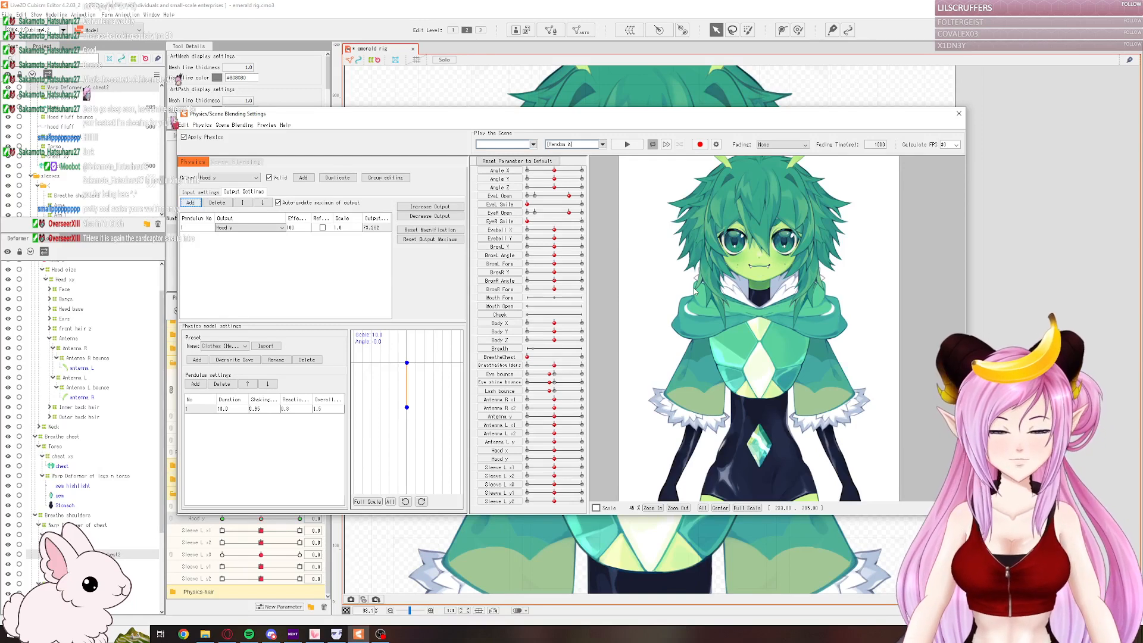
# - Close the physics settings and save the emerald rig model
pyautogui.click(959, 113)
pyautogui.click(6, 15)
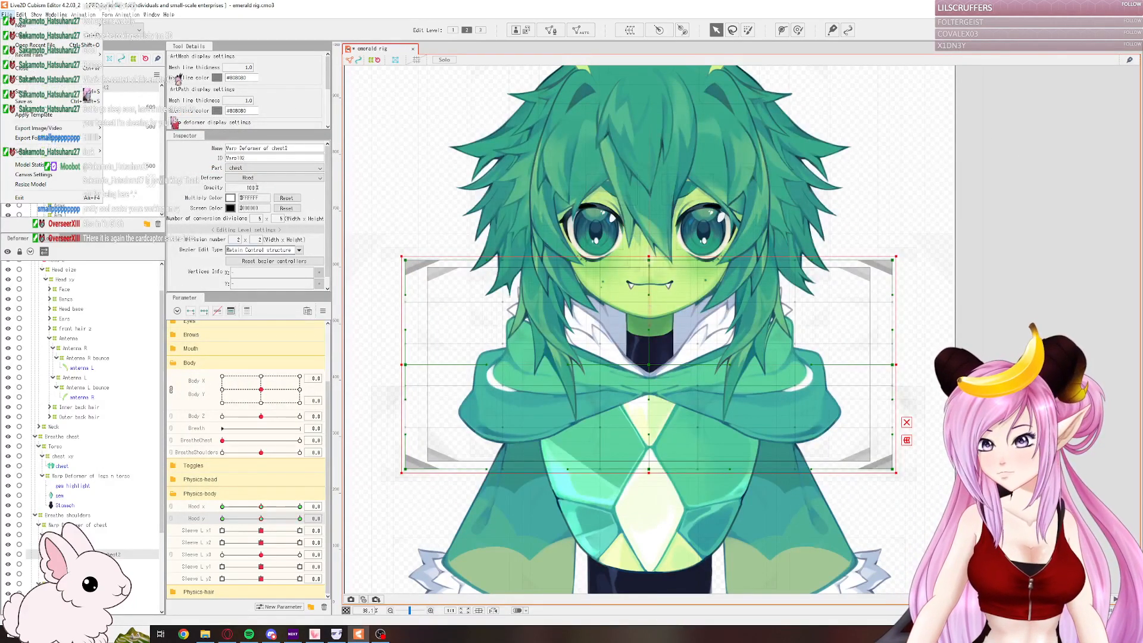
pyautogui.click(88, 93)
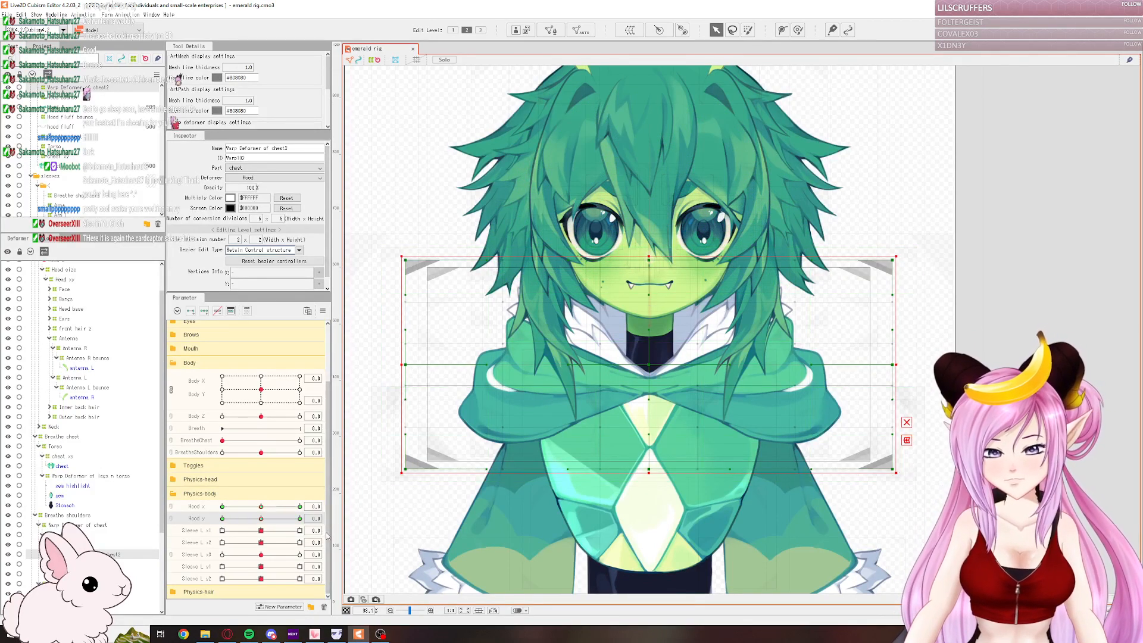
# - Preview the hood's motion with Hood x at -1.0, and return Hood x to 0.0
pyautogui.scroll(-4, 403, 501)
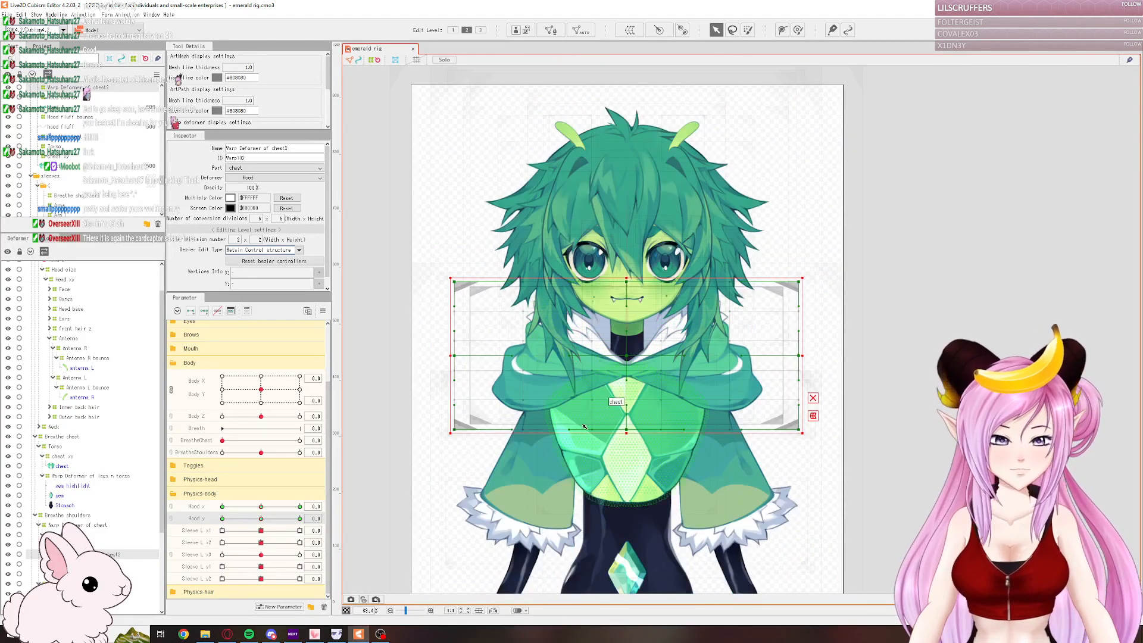
pyautogui.scroll(4, 661, 458)
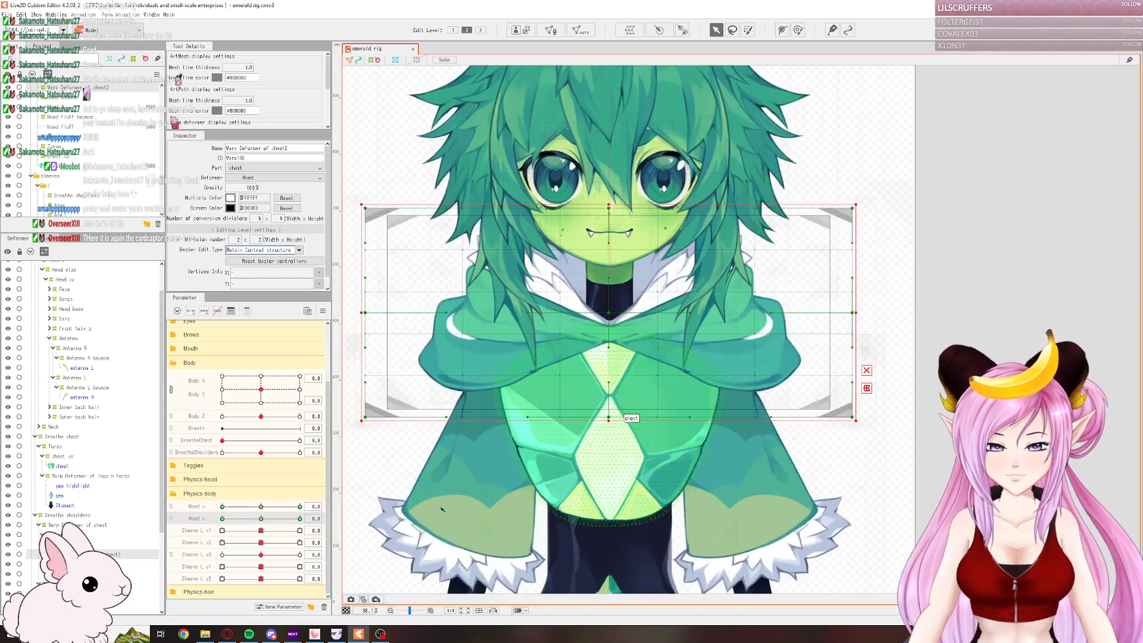
pyautogui.moveTo(264, 520); pyautogui.dragTo(195, 518)
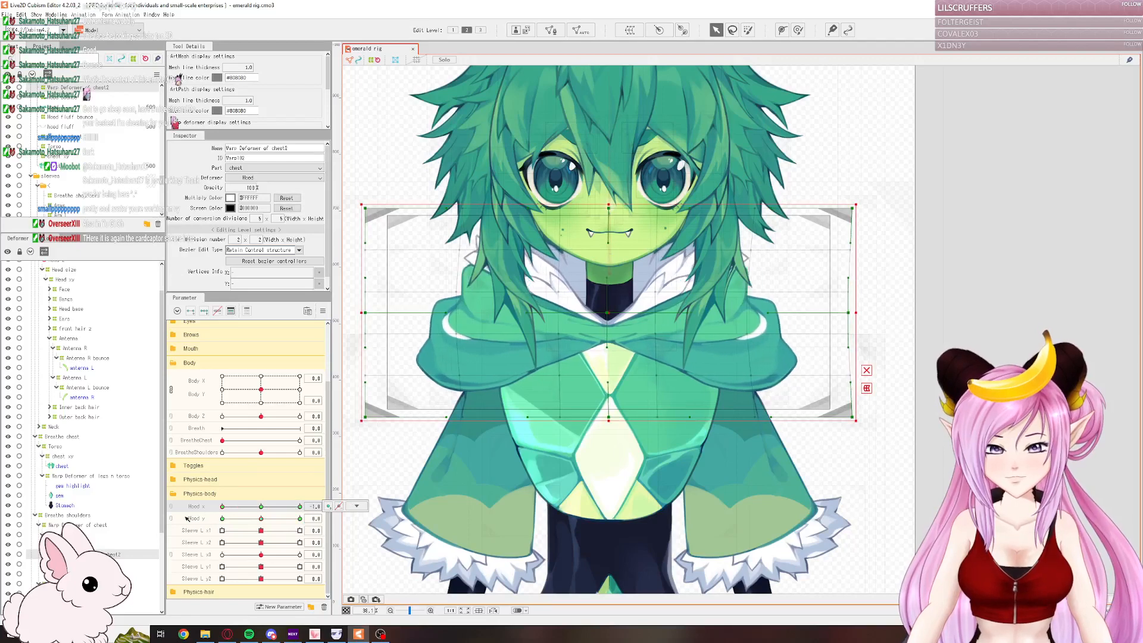
pyautogui.click(260, 507)
pyautogui.scroll(-4, 666, 303)
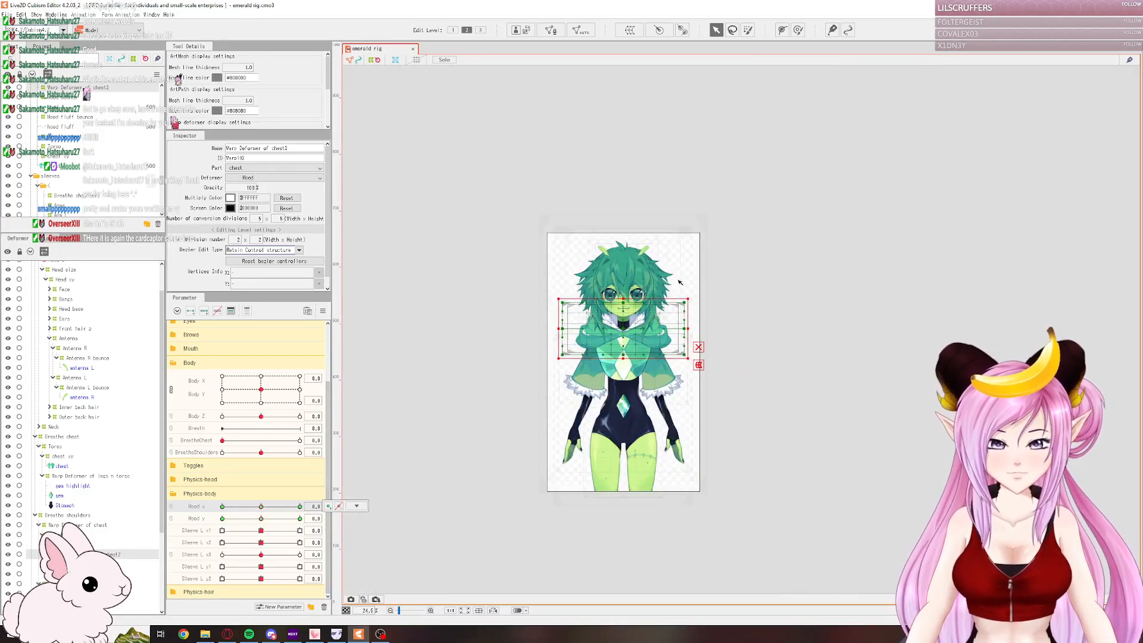
pyautogui.scroll(2, 562, 394)
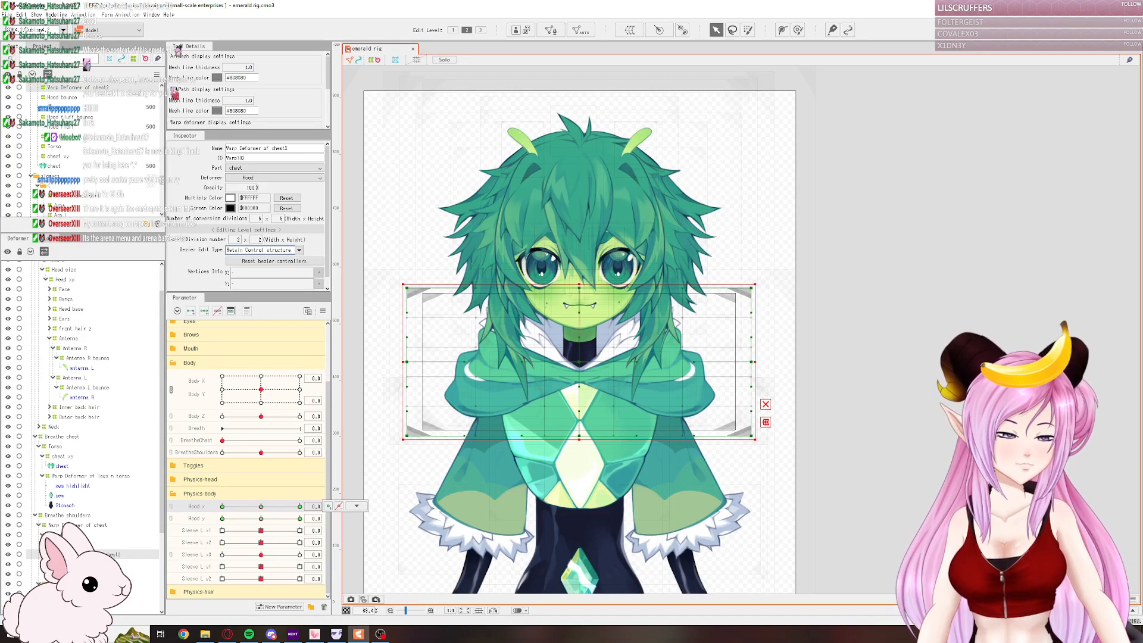
pyautogui.hotkey('alt', 'Tab')
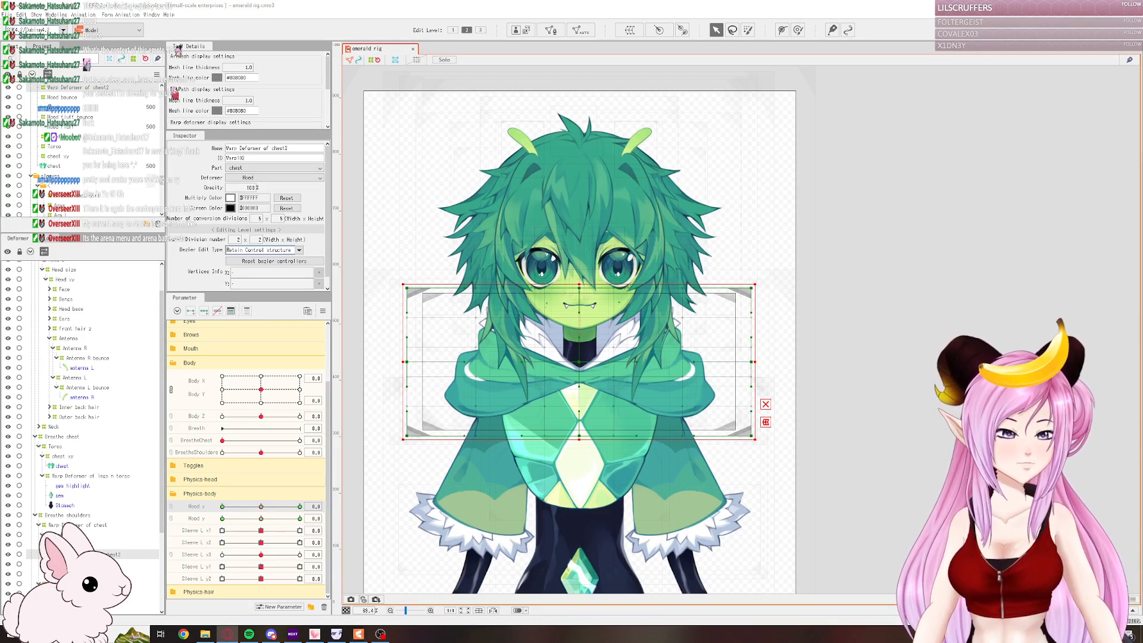